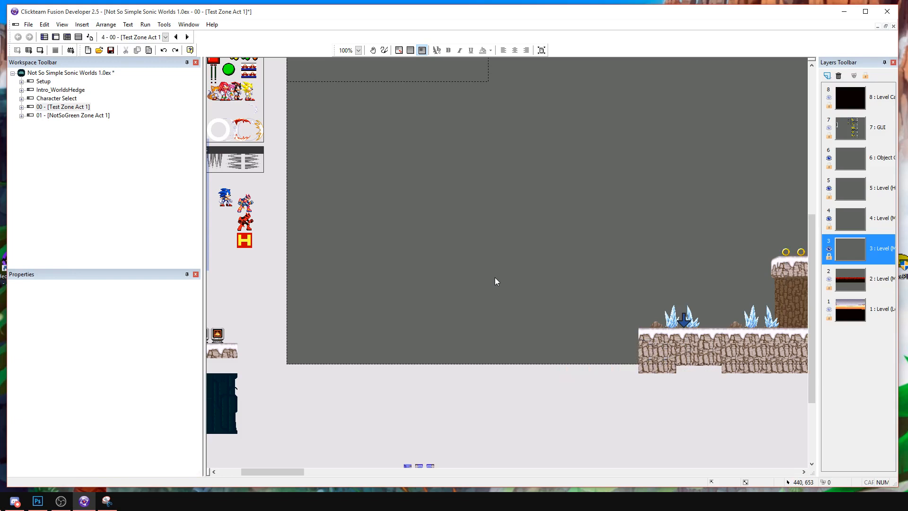
Paste two copies of the snow-topped rock ground section end to end, starting at the level's left edge.
key(ctrl+y)
key(ctrl+v)
click(301, 338)
drag(322, 348, 308, 337)
key(ctrl+v)
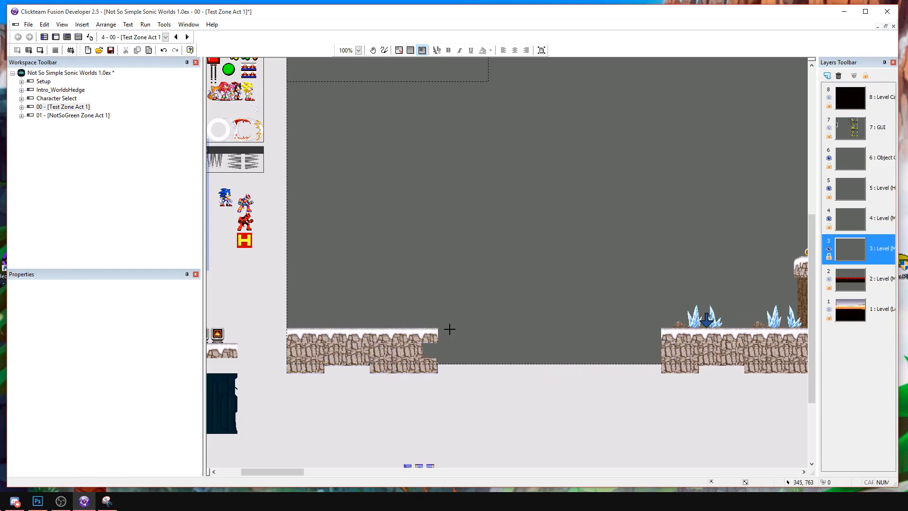
click(450, 328)
drag(464, 335, 454, 335)
drag(454, 335, 450, 336)
click(450, 318)
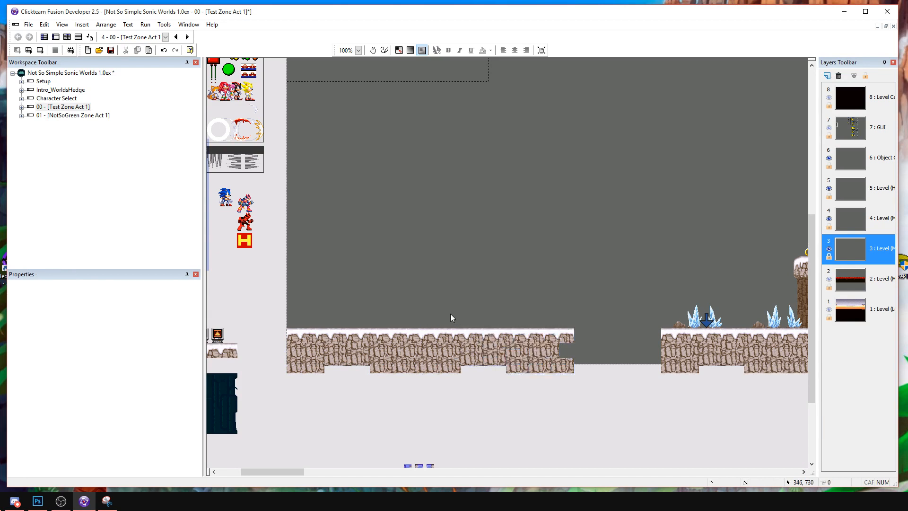
Extend the new ground with copied snow and rock tiles towards the existing ground section further right.
click(546, 331)
shift+click(550, 348)
shift+click(553, 370)
drag(551, 346, 623, 333)
click(591, 349)
shift+click(594, 364)
shift+click(595, 339)
click(610, 350)
click(600, 351)
shift+click(596, 365)
shift+click(598, 351)
click(619, 351)
shift+click(599, 351)
shift+click(599, 364)
shift+click(578, 364)
key(ctrl+z)
Duplicate the snow-topped ground tile to close the remaining gap in the ground's surface.
click(601, 327)
click(650, 347)
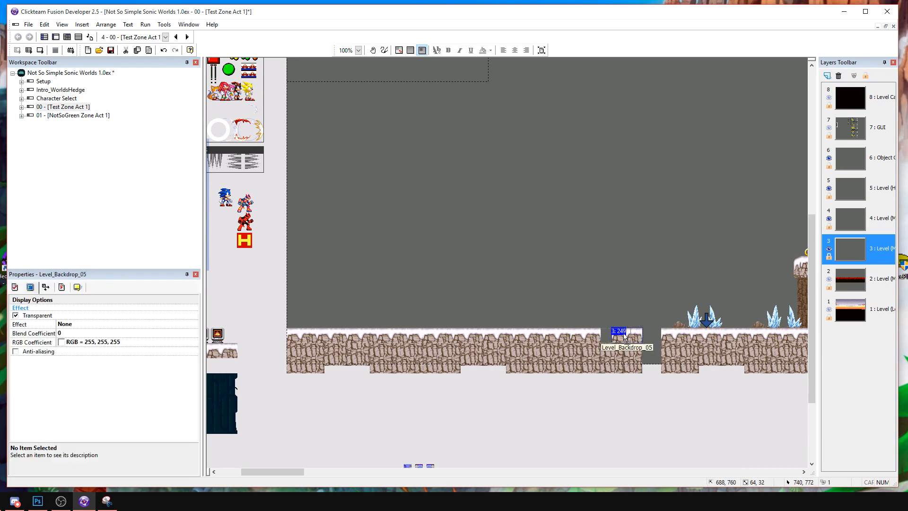
key(ctrl+c)
key(ctrl+v)
click(630, 326)
click(650, 351)
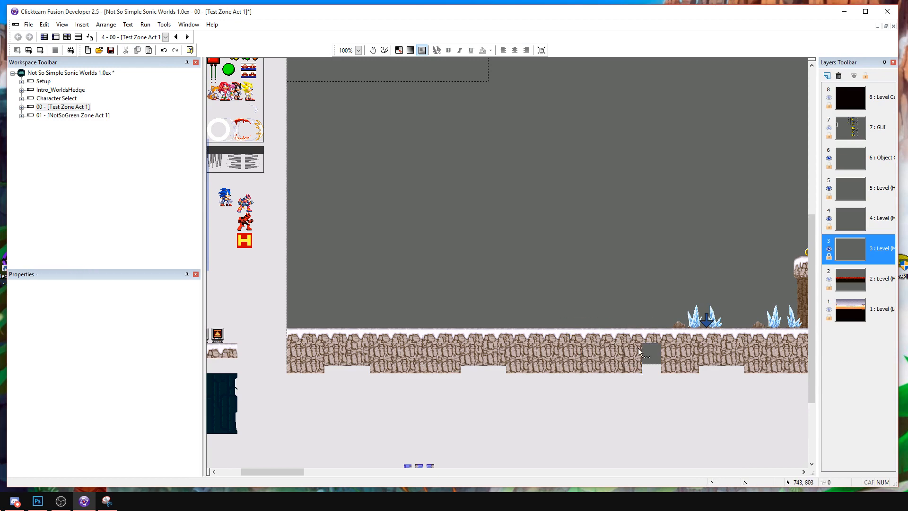
Copy a rock tile into the hole below the snow surface where the new and existing ground meet.
click(637, 348)
shift+click(637, 363)
key(ctrl+c)
key(ctrl+v)
click(644, 352)
click(647, 384)
Move the Player_StartingPoint arrow onto the new ground at the level's left end.
scroll(467, 271, right, 2)
click(664, 324)
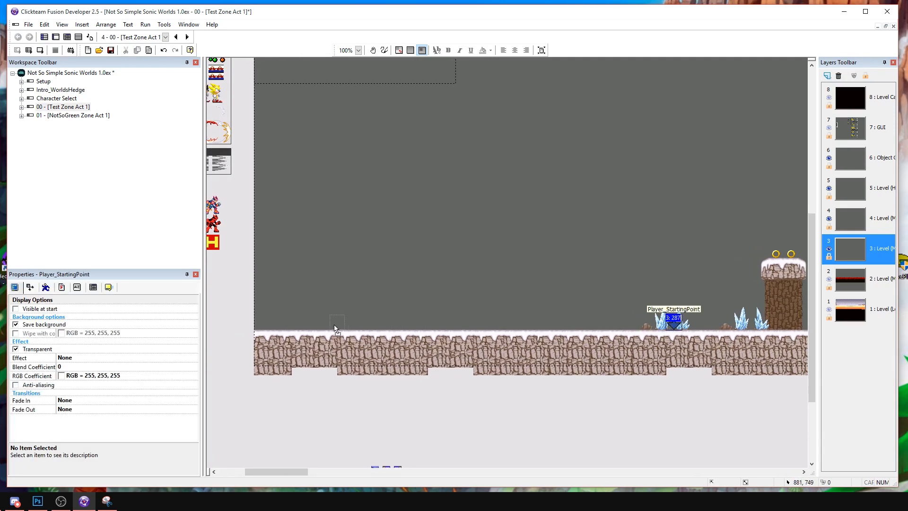
drag(271, 326, 272, 322)
Move the ice crystals and rock near the starting point, and place a copy of them further along the ground.
click(599, 322)
drag(662, 321, 428, 320)
drag(367, 321, 368, 321)
key(ctrl+c)
key(ctrl+v)
click(474, 310)
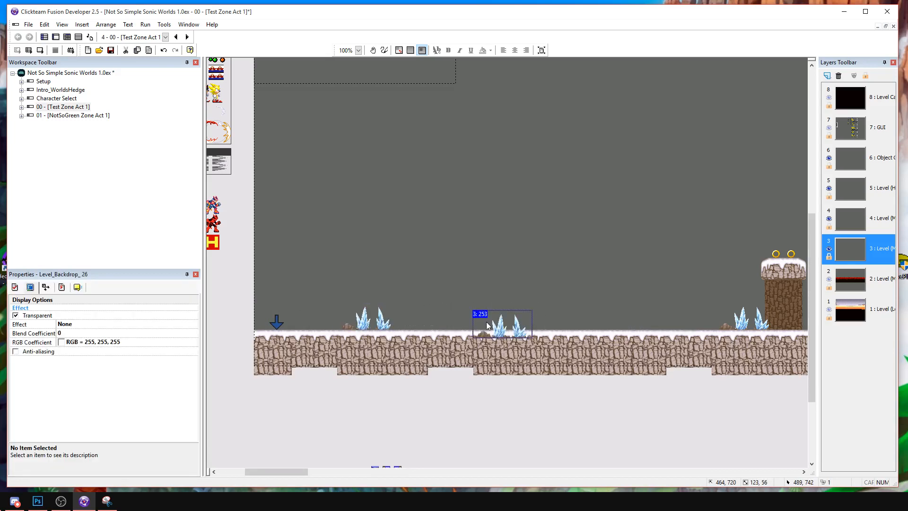
drag(523, 326, 556, 313)
middle_drag(576, 312, 426, 315)
Paste a snow-capped rock ledge onto the ground between the two crystal groups.
scroll(655, 308, right, 5)
drag(546, 255, 597, 280)
scroll(514, 285, left, 20)
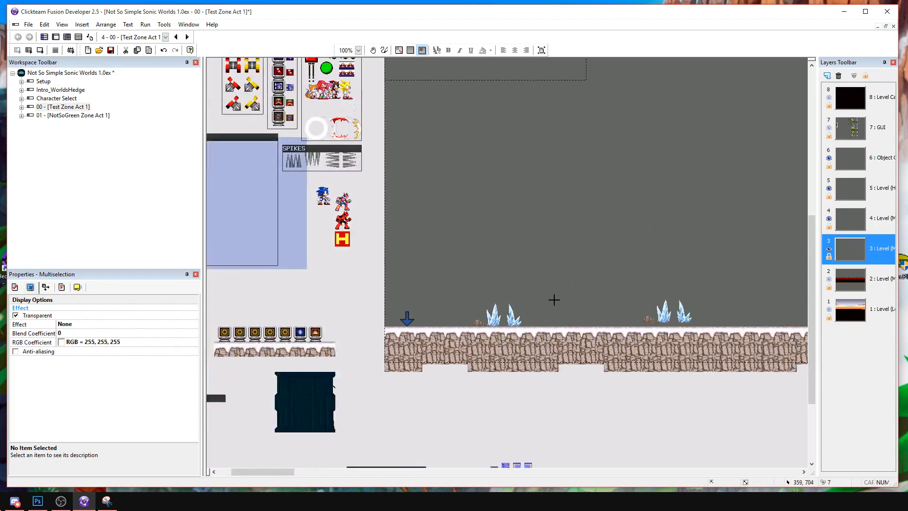
click(602, 284)
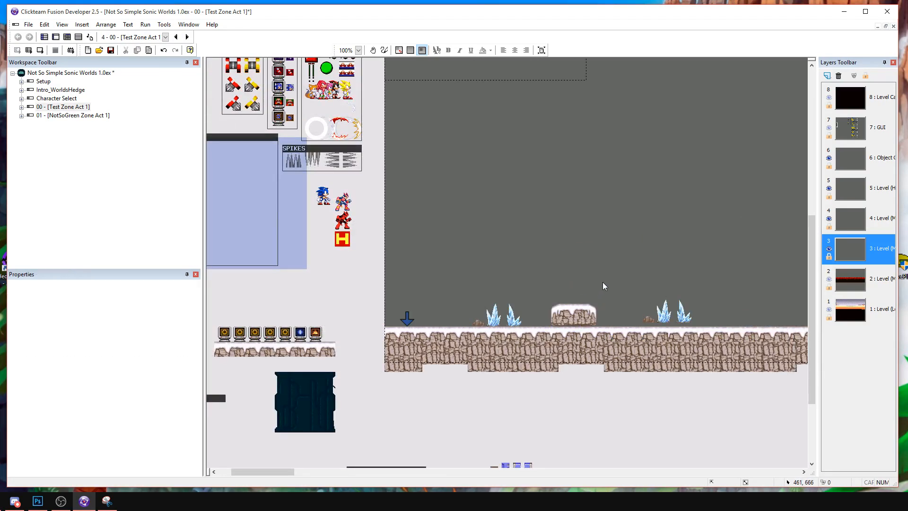
Delete the pasted ledge and the short snow-topped ground tile beneath it.
drag(555, 296, 604, 336)
click(592, 299)
key(Delete)
click(588, 308)
click(589, 321)
key(Delete)
Copy the gentle snow slope tile from the tile set below the level into the gap in the ground.
middle_drag(792, 272, 462, 272)
middle_drag(567, 281, 615, 265)
drag(535, 395, 654, 428)
drag(496, 427, 607, 426)
click(533, 413)
drag(535, 426, 577, 433)
click(582, 386)
click(481, 393)
key(ctrl+v)
click(460, 206)
click(478, 191)
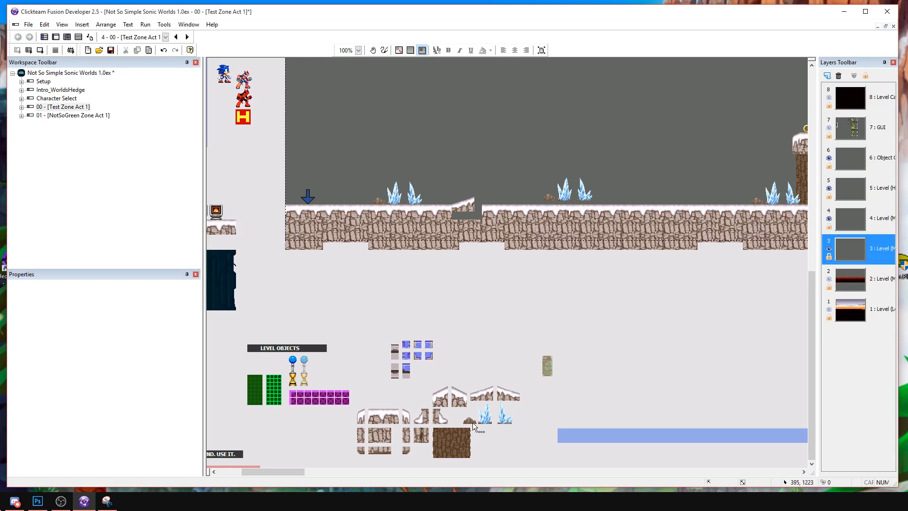
Try placing rounded snow corner tiles at the lower end of the gentle slope.
click(406, 420)
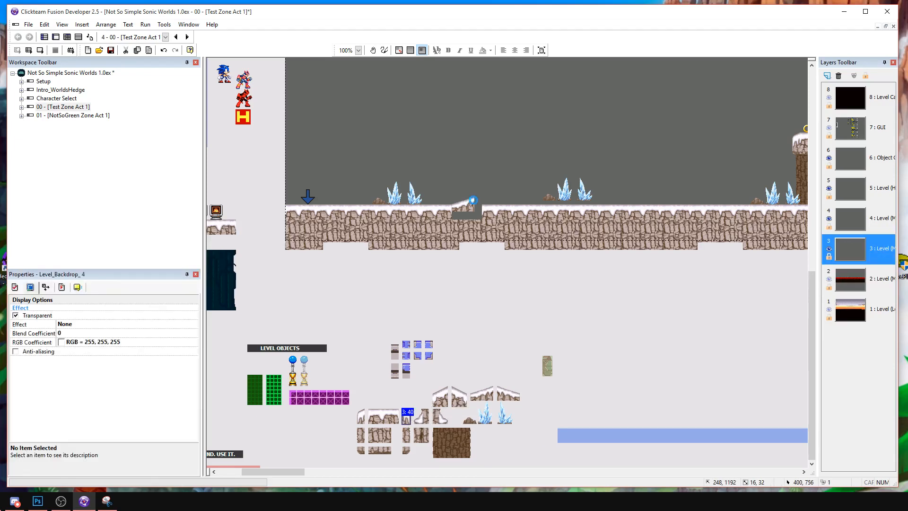
click(457, 211)
click(454, 206)
click(409, 386)
click(359, 418)
key(ctrl+v)
click(447, 211)
drag(448, 211, 452, 211)
click(460, 211)
click(450, 209)
Review the grid size and snapping settings with the grid temporarily shown.
click(411, 50)
middle_drag(524, 93, 490, 233)
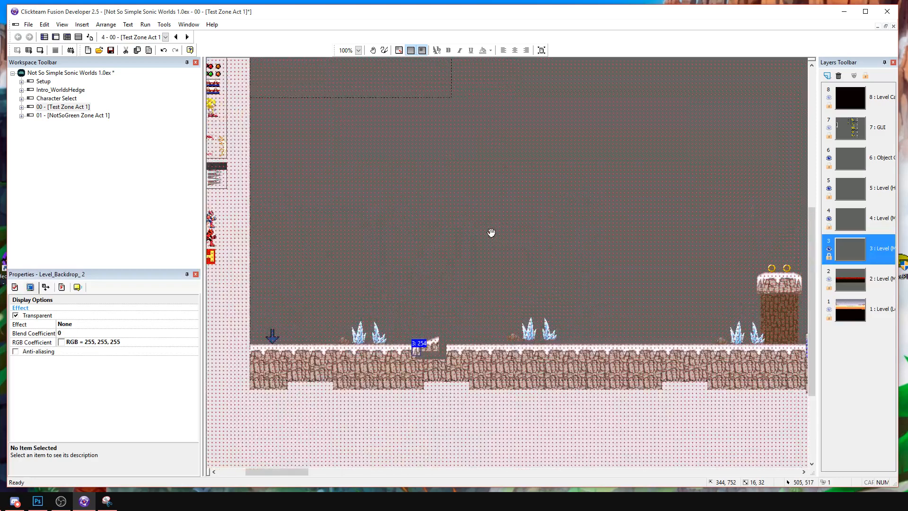
click(399, 50)
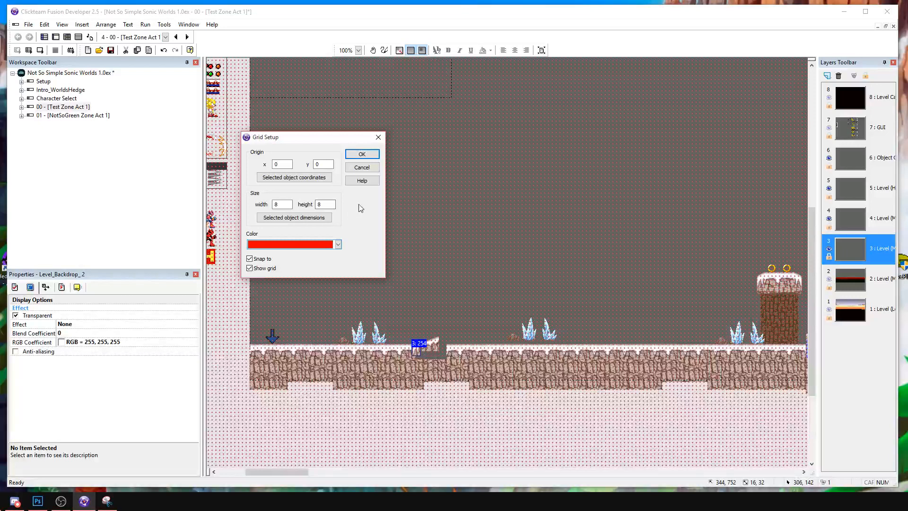
click(362, 154)
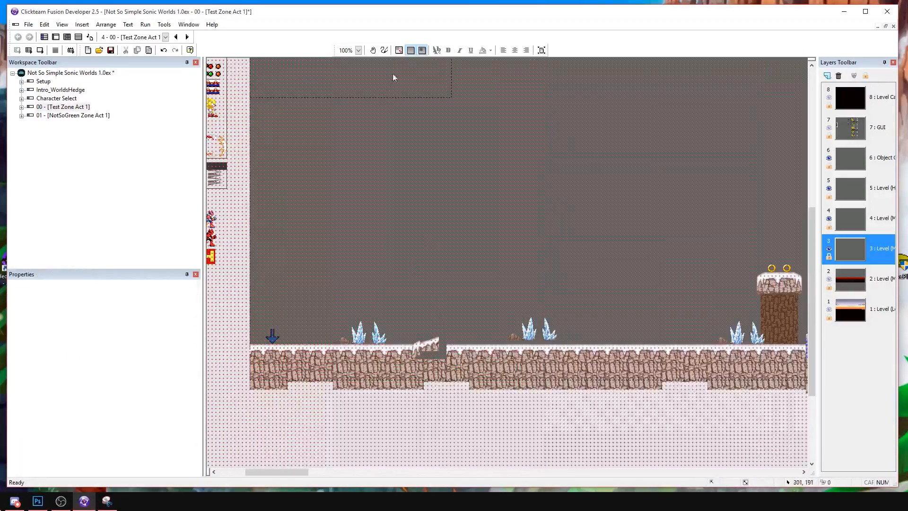
click(399, 51)
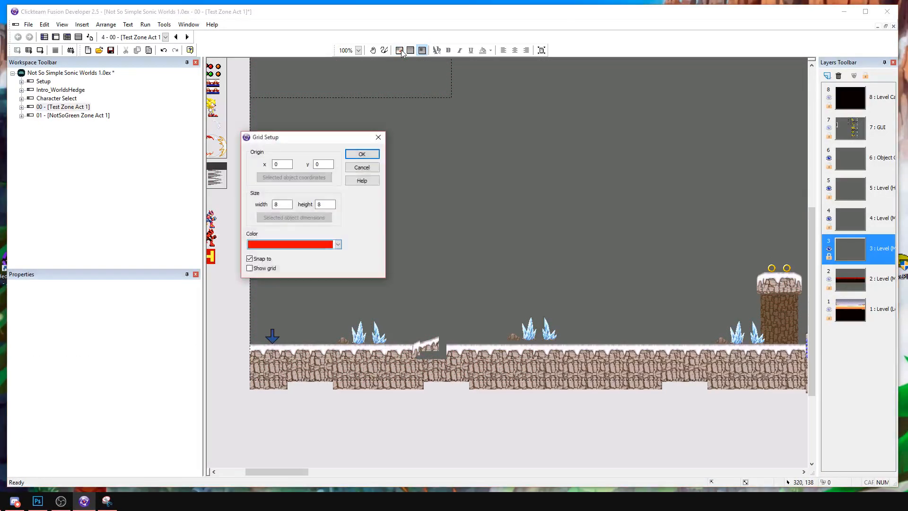
click(378, 137)
Delete the corner tiles placed at the lower end of the gentle slope.
click(416, 348)
key(Delete)
click(417, 348)
key(Delete)
click(418, 351)
key(Delete)
click(424, 350)
key(Delete)
Replace the gentle slope in the ground gap with a copy of the steeper rising snow slope tile.
click(430, 339)
middle_drag(465, 399, 438, 251)
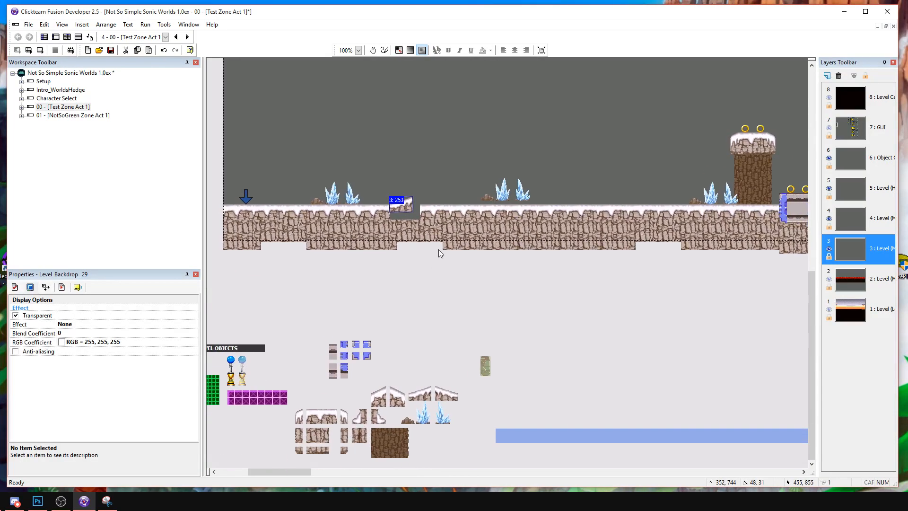
click(378, 393)
key(ctrl+c)
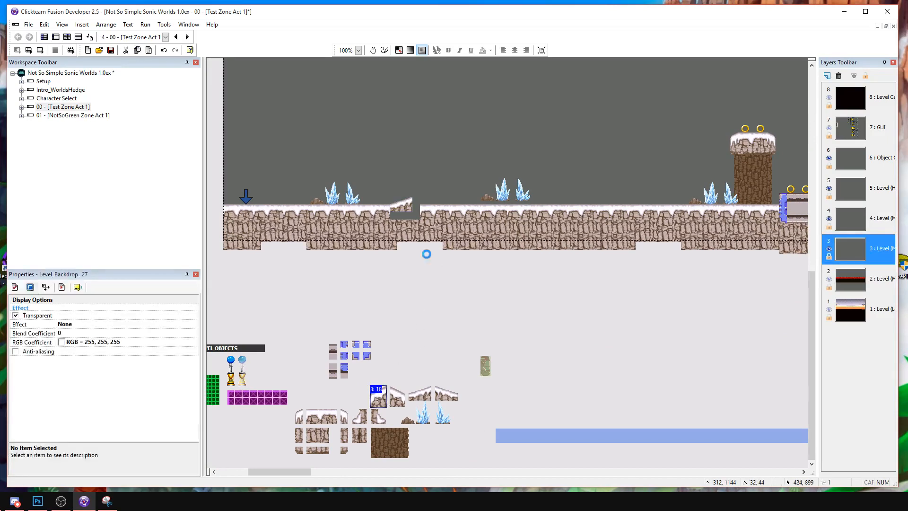
key(ctrl+v)
click(396, 214)
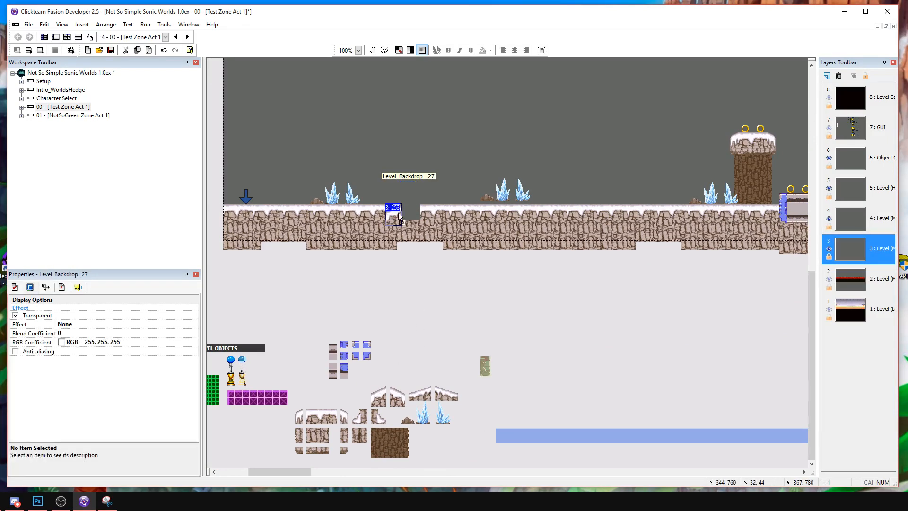
Copy a second steep slope tile and align it with the upper end of the first one.
click(421, 189)
click(381, 399)
key(ctrl+c)
key(ctrl+v)
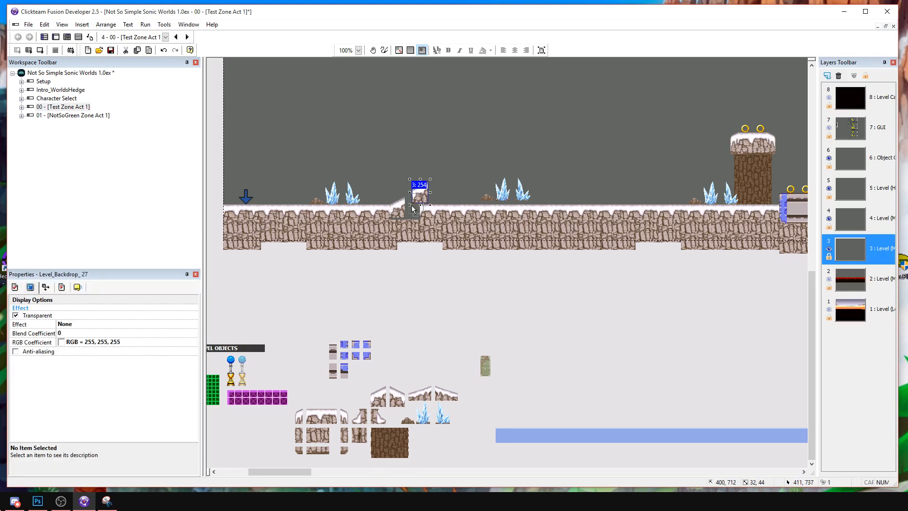
click(412, 205)
drag(415, 208, 412, 200)
click(427, 194)
click(412, 200)
click(425, 193)
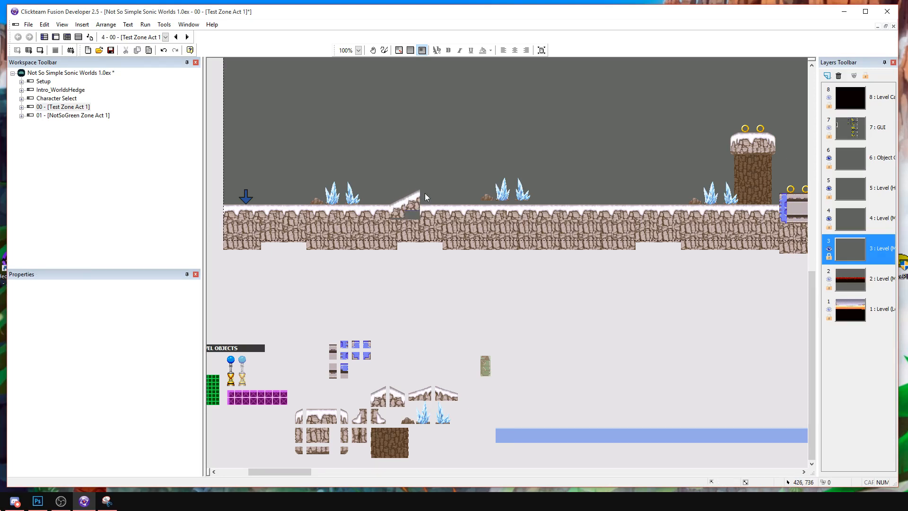
Add a third steep slope tile that continues the ramp upwards.
click(423, 181)
click(427, 184)
click(455, 177)
drag(426, 187, 425, 186)
click(424, 193)
Finish the ramp's high end with a rounded snow corner tile and a rock side tile beneath it.
ctrl+drag(344, 417, 436, 184)
click(449, 175)
click(346, 434)
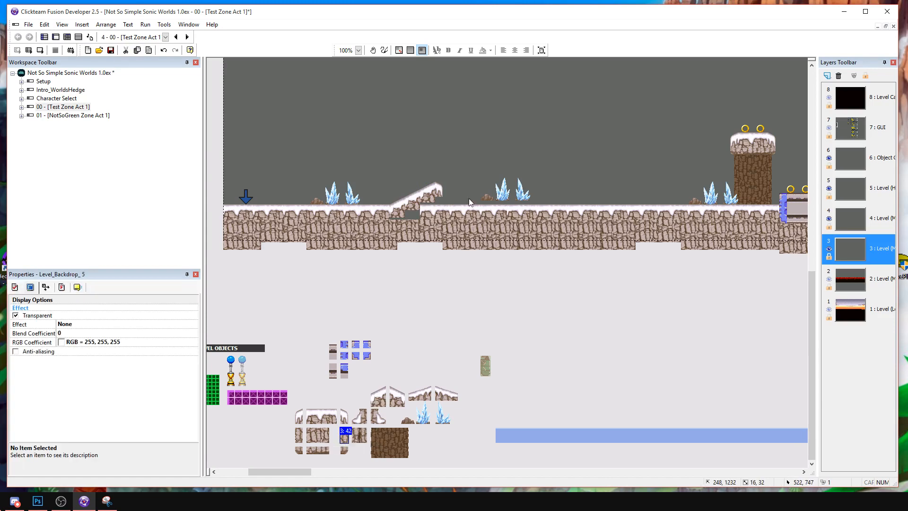
ctrl+drag(438, 198, 438, 199)
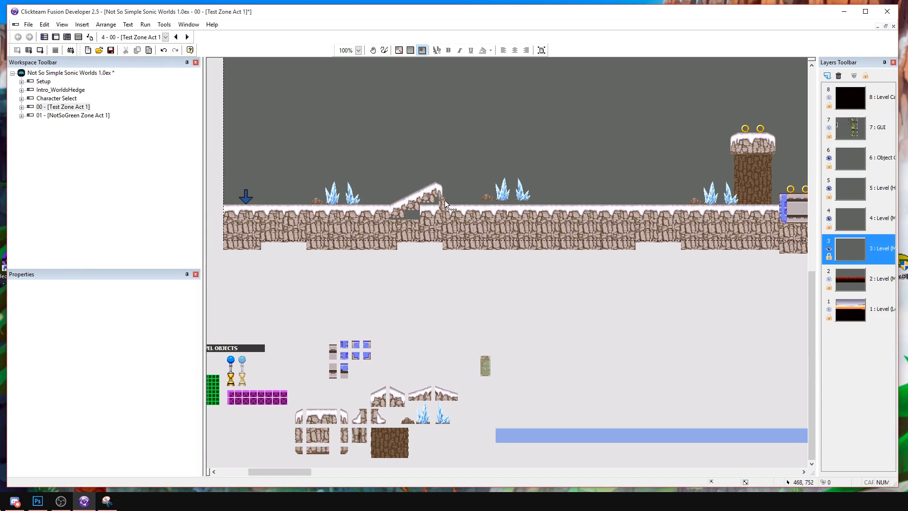
Fill the hollow under the ramp with rock tiles.
click(426, 221)
ctrl+drag(316, 435, 413, 203)
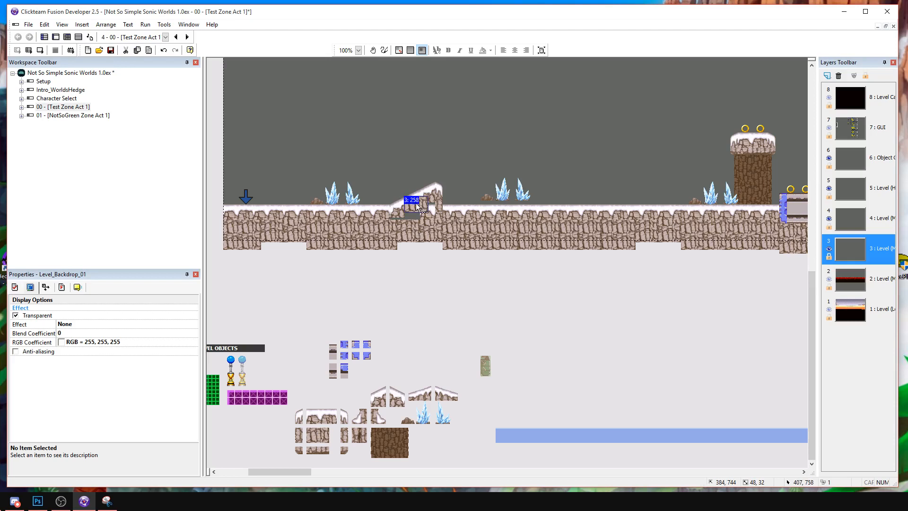
click(453, 202)
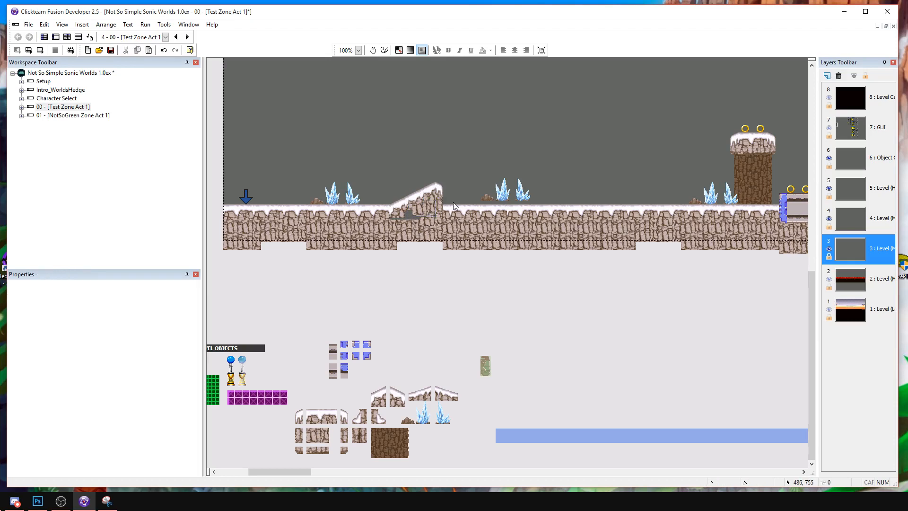
click(394, 212)
mouse_move(412, 216)
mouse_down()
mouse_move(420, 216)
mouse_move(403, 222)
mouse_up()
Move the crystal group beyond the ramp further right along the ground.
click(525, 164)
middle_drag(506, 192, 478, 226)
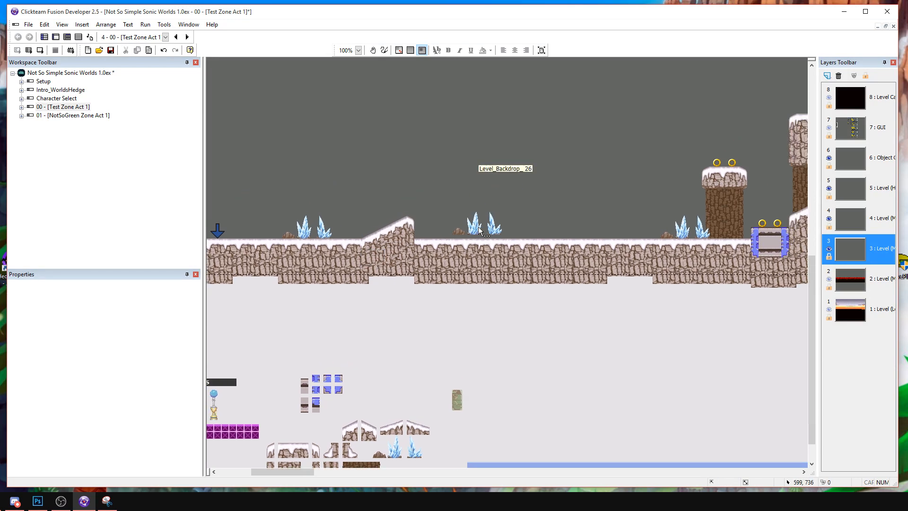
middle_drag(486, 189, 471, 209)
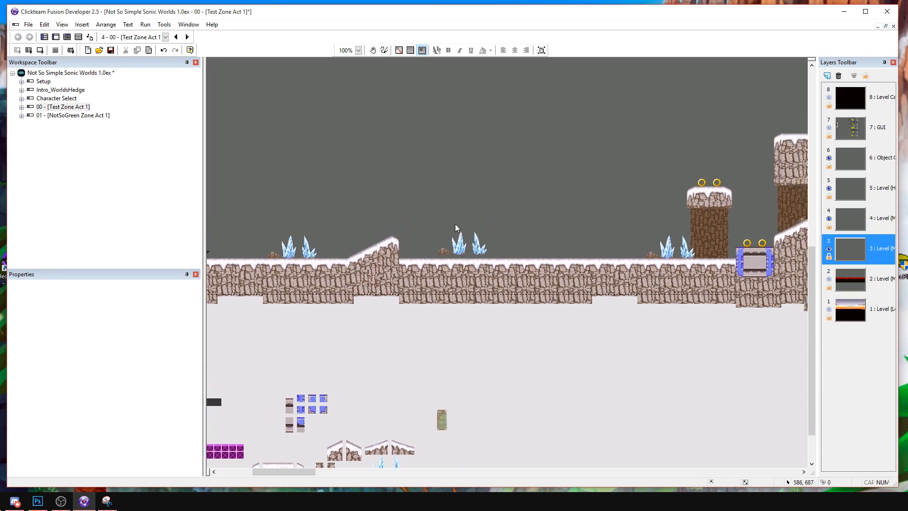
drag(457, 251, 540, 254)
Copy the snow-capped top of the ring pillar and place it as a low ledge between the ramp and the crystals.
click(624, 197)
middle_drag(657, 182, 505, 171)
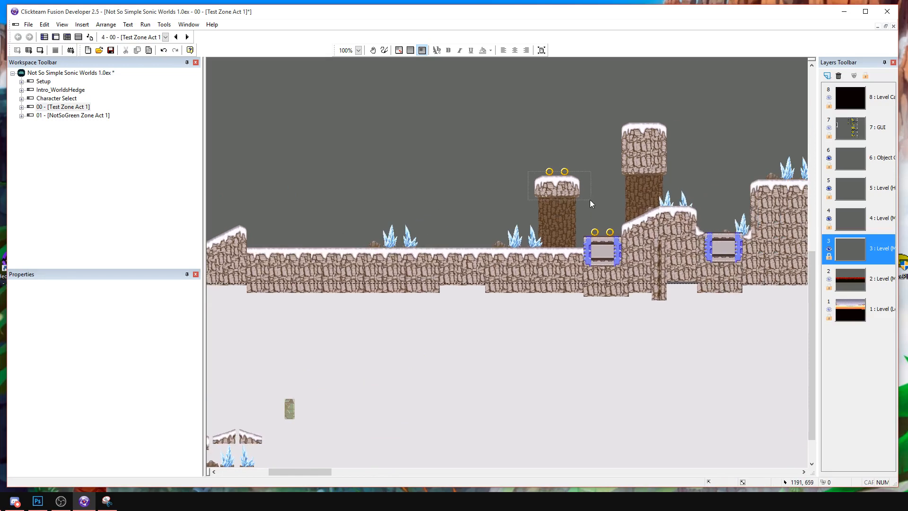
drag(593, 200, 594, 201)
key(ctrl+v)
drag(273, 229, 312, 232)
click(342, 208)
middle_drag(410, 208, 668, 217)
middle_drag(544, 219, 360, 212)
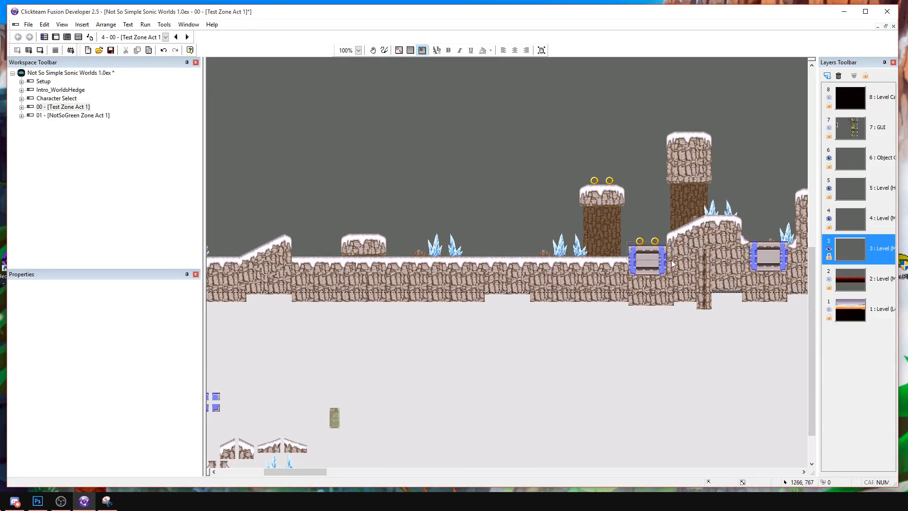
Copy two pieces of the blue-framed block and paste them beside the new low ledge.
drag(672, 261, 672, 260)
key(ctrl+c)
key(ctrl+v)
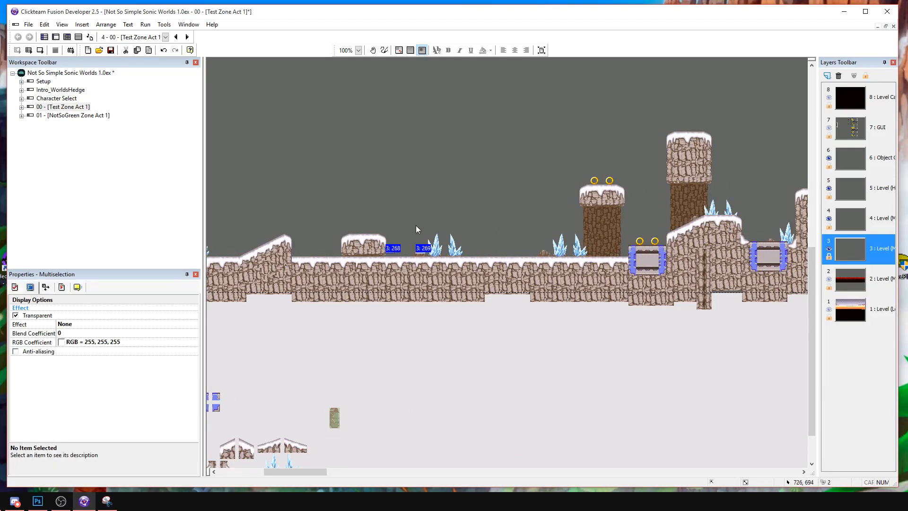
click(413, 235)
Copy more pieces of the blue-framed block and fit them into the ground beside the low ledge.
click(643, 253)
shift+click(648, 250)
shift+click(656, 250)
shift+click(662, 256)
shift+click(634, 250)
key(ctrl+c)
key(ctrl+v)
click(394, 241)
drag(414, 244, 407, 252)
click(408, 237)
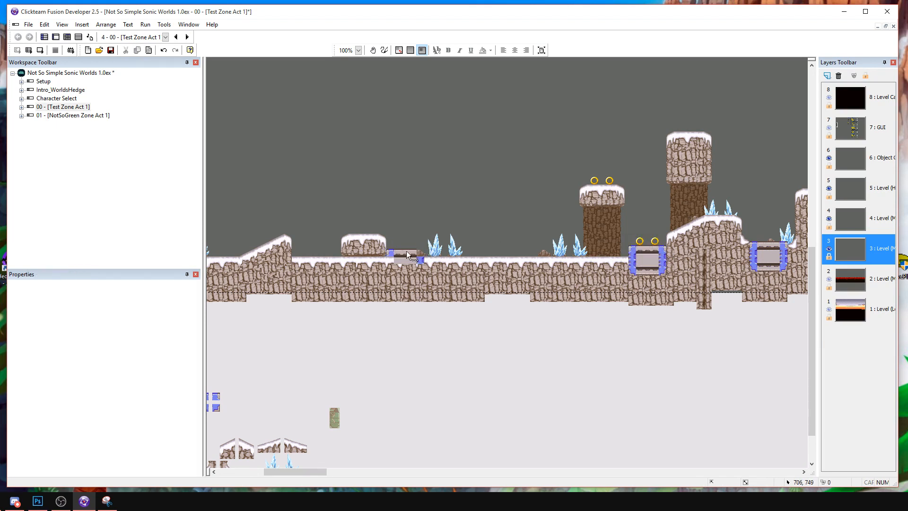
click(422, 260)
click(428, 235)
Send the blue-framed block pieces beside the low ledge to the back and move the crystal group further right along the ground.
click(397, 254)
right_click(392, 253)
mouse_move(426, 340)
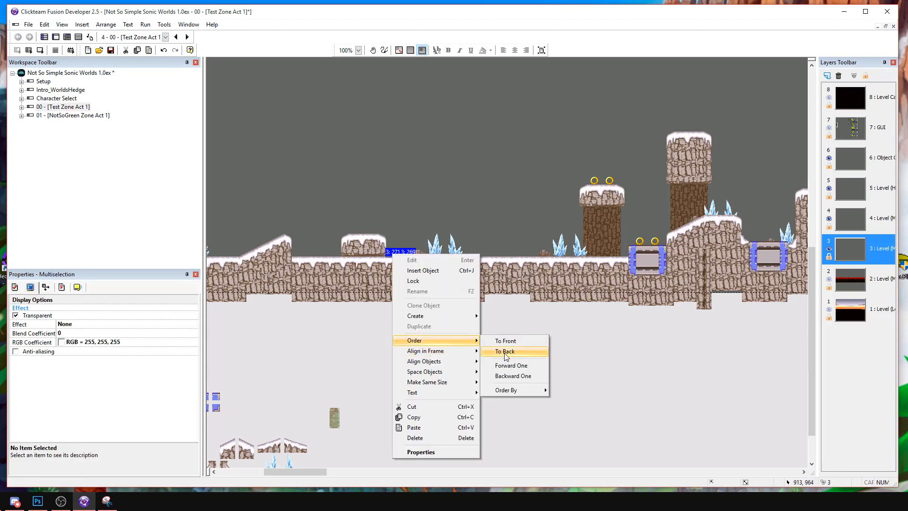
click(514, 353)
drag(436, 252, 481, 252)
Arrange the blue-framed block pieces so they form one level block set into the ground beside the low ledge.
click(413, 252)
click(662, 250)
ctrl+drag(662, 250, 413, 252)
click(417, 254)
middle_drag(432, 237, 588, 240)
drag(618, 229, 467, 261)
click(704, 290)
ctrl+click(710, 290)
ctrl+click(718, 290)
click(693, 271)
middle_drag(423, 249, 671, 247)
middle_drag(599, 238, 626, 262)
Insert a new Active object and place it in the air above the crystals near the level's start.
double_click(522, 231)
double_click(306, 161)
click(484, 203)
drag(487, 196, 546, 217)
click(544, 214)
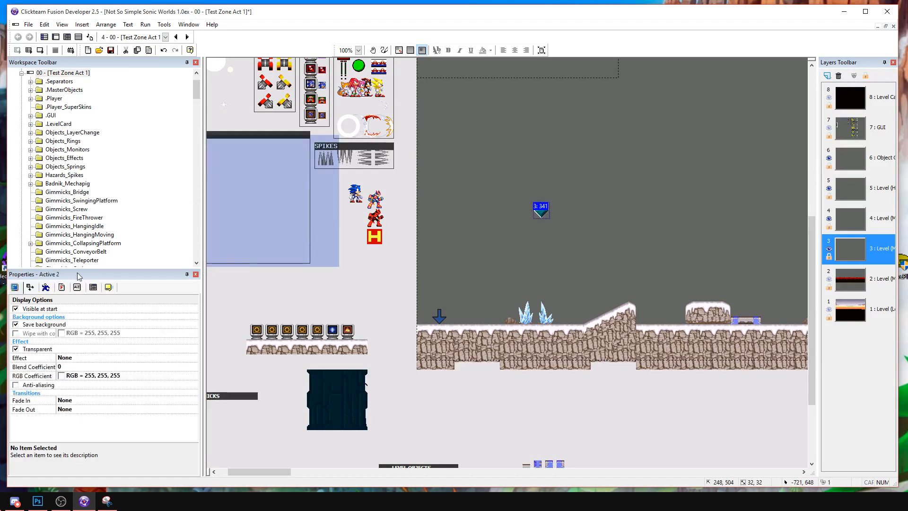
Rename the new Active object as CamActiv.
click(91, 288)
click(108, 287)
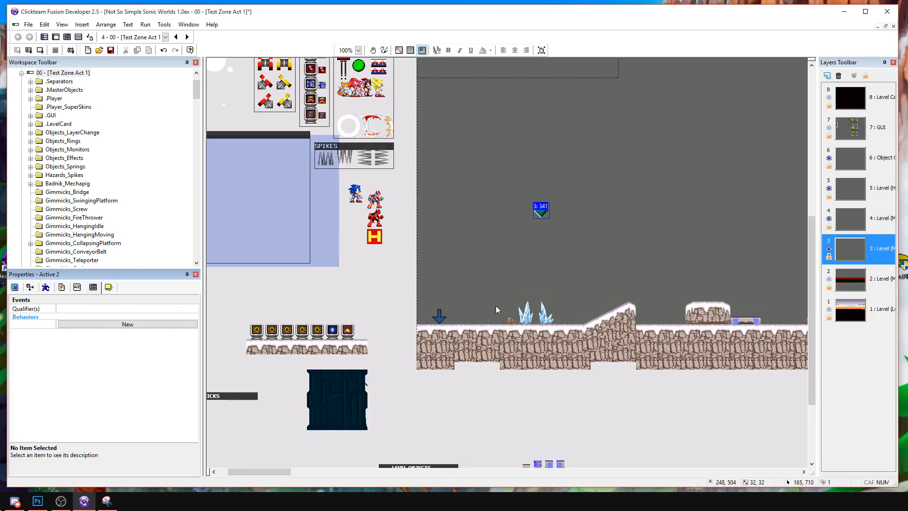
click(109, 287)
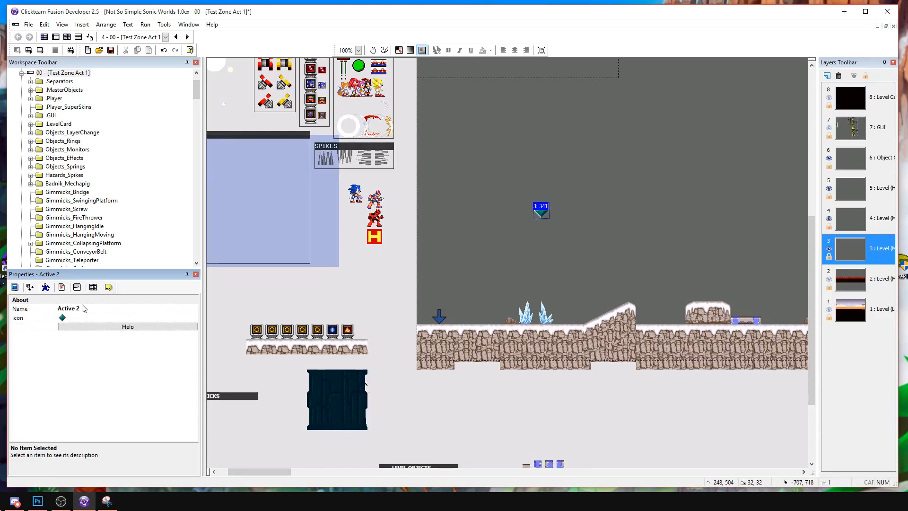
click(93, 309)
text(CamActiv)
key(Return)
click(81, 289)
click(105, 288)
click(78, 288)
click(64, 285)
click(93, 287)
Add the Areas qualifier to the CamActiv object.
click(108, 287)
click(109, 309)
click(188, 308)
click(217, 223)
scroll(405, 295, down, 5)
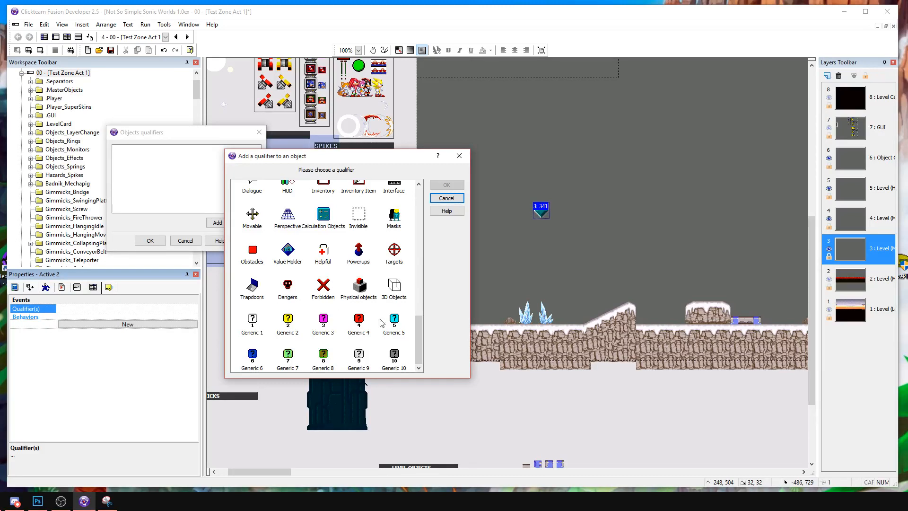
scroll(411, 324, up, 1)
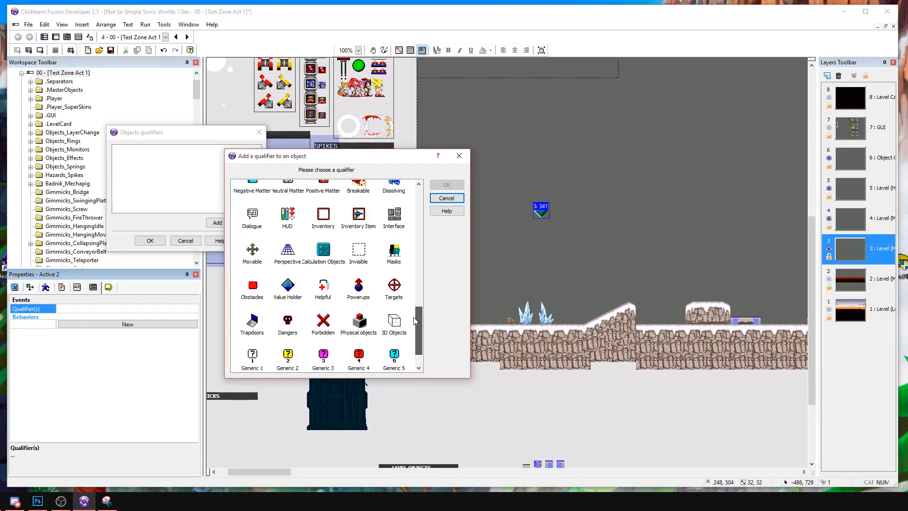
scroll(415, 321, down, 1)
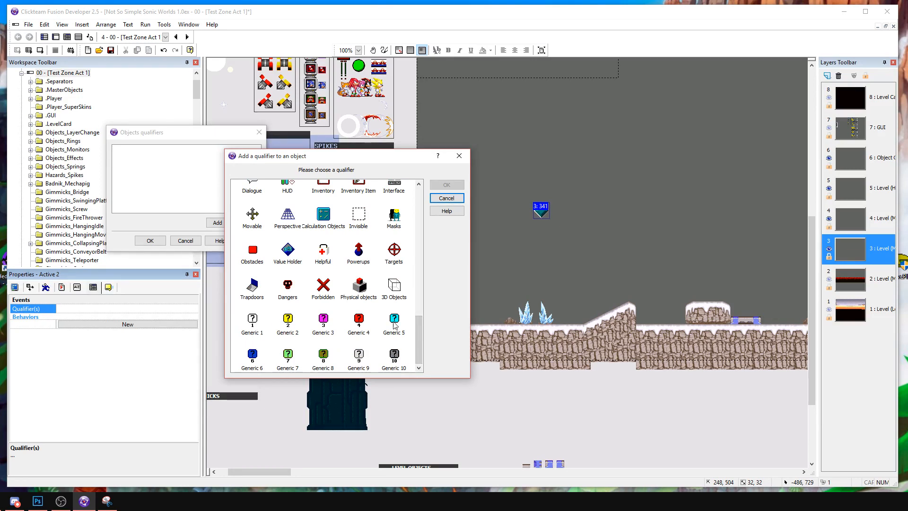
scroll(411, 332, up, 1)
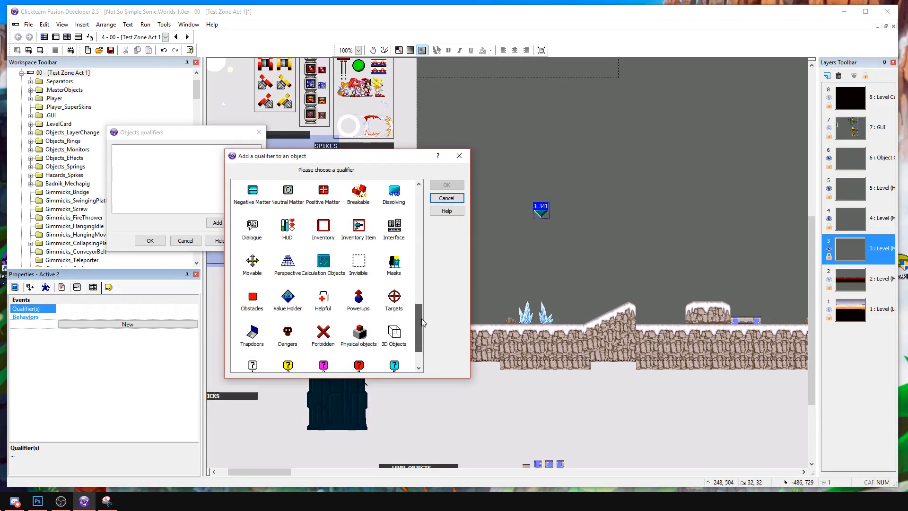
scroll(421, 318, up, 1)
scroll(420, 310, up, 4)
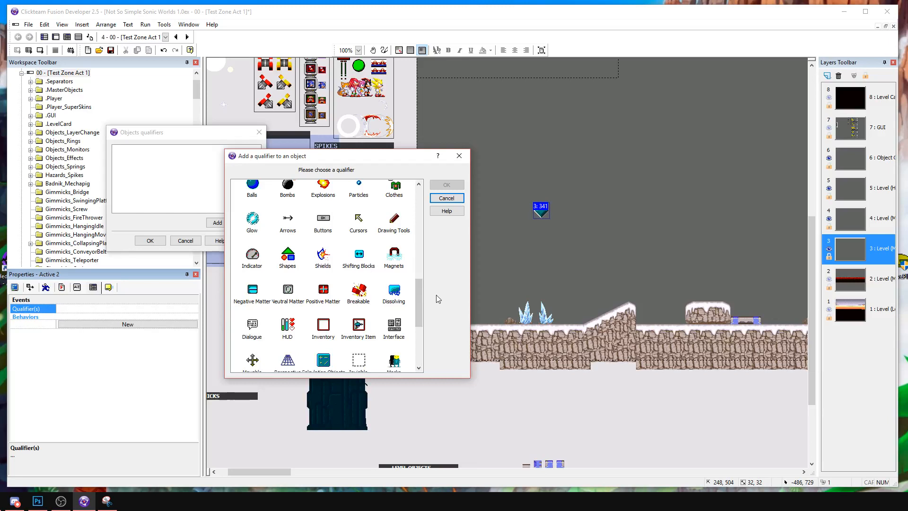
drag(419, 295, 419, 238)
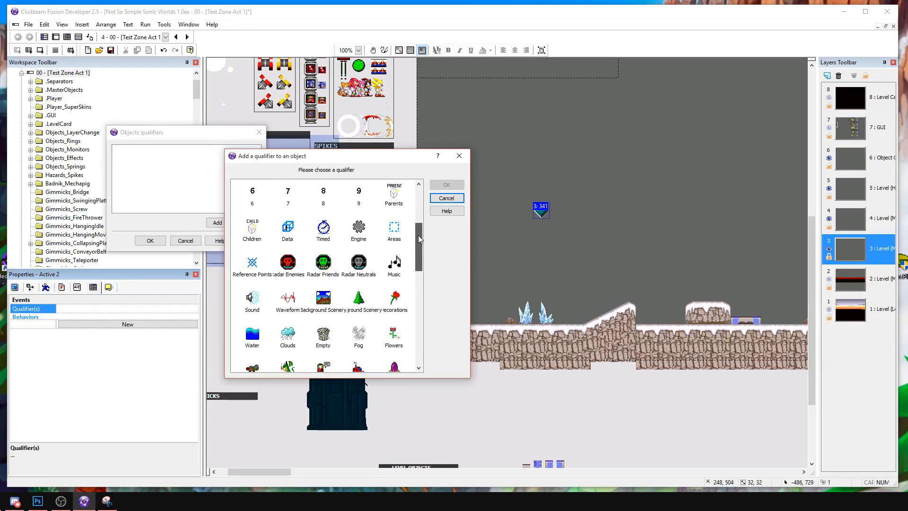
double_click(395, 228)
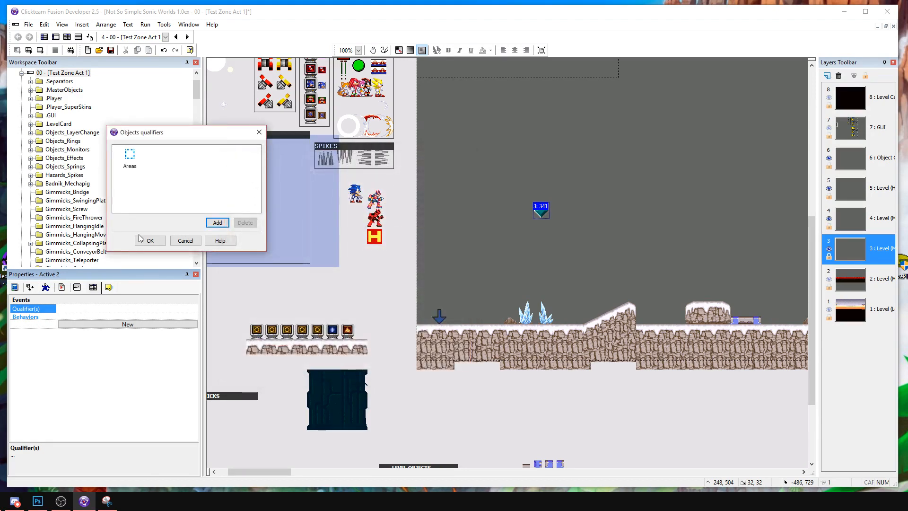
click(144, 240)
Paint the whole CamActiv image solid green with a size 100 pen and apply the image.
click(532, 213)
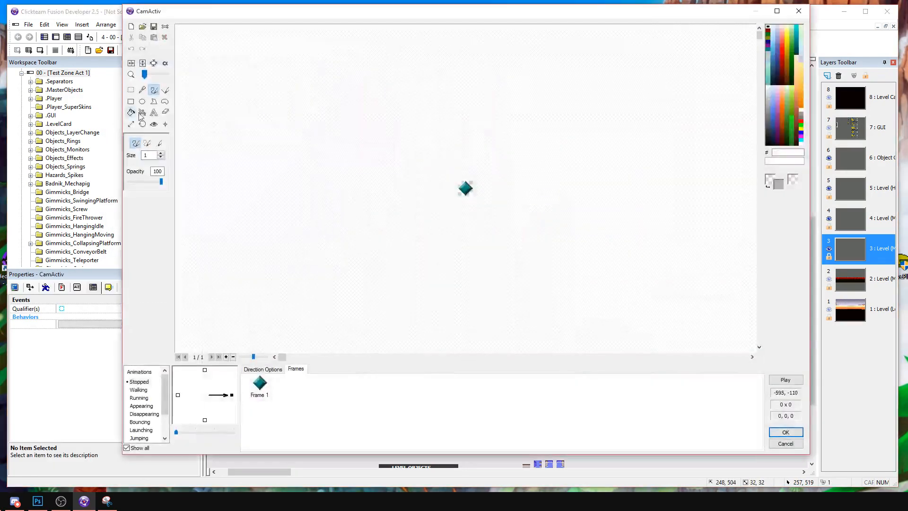
click(794, 118)
click(792, 118)
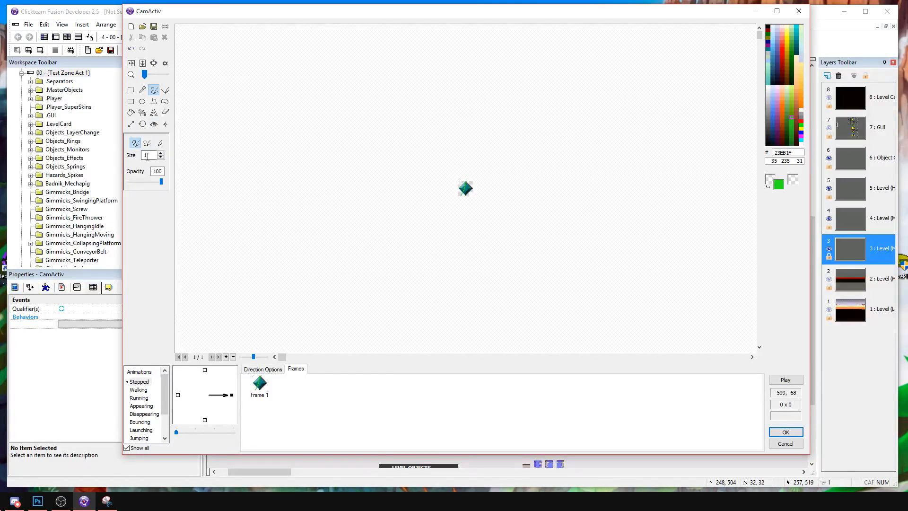
drag(457, 210, 446, 170)
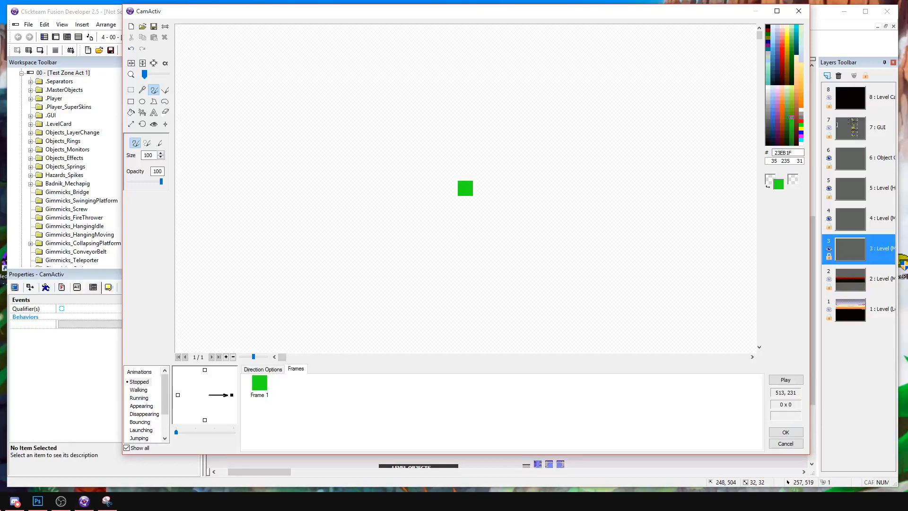
click(153, 75)
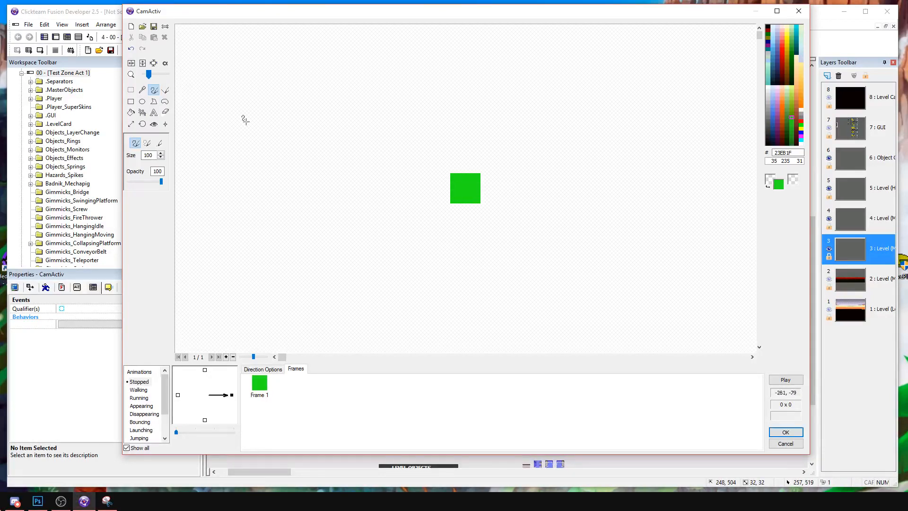
click(786, 431)
click(45, 287)
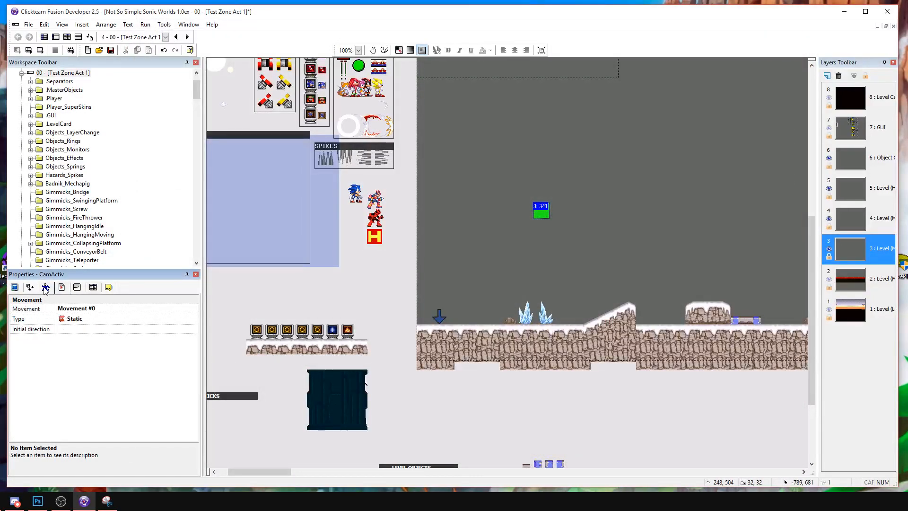
click(60, 288)
click(20, 288)
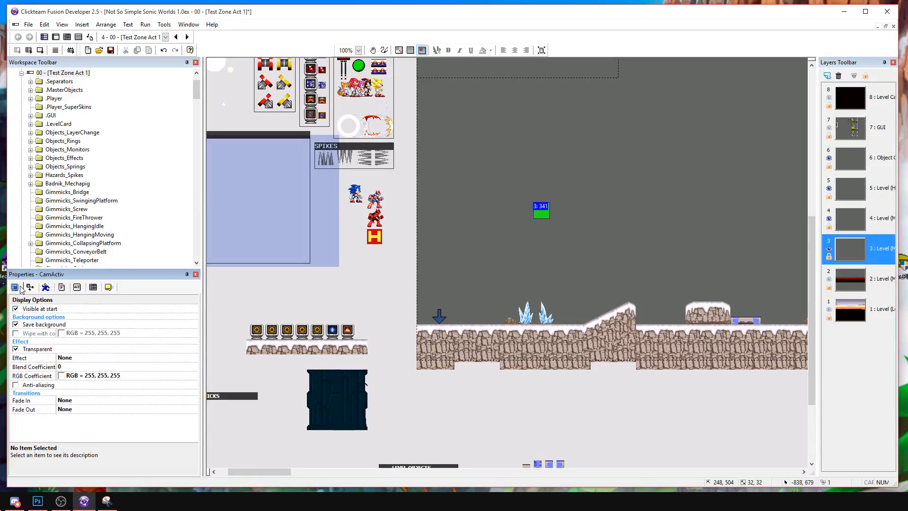
click(61, 288)
click(77, 291)
click(89, 290)
click(64, 291)
Set the CamActiv object's height to 240.
click(36, 288)
click(80, 349)
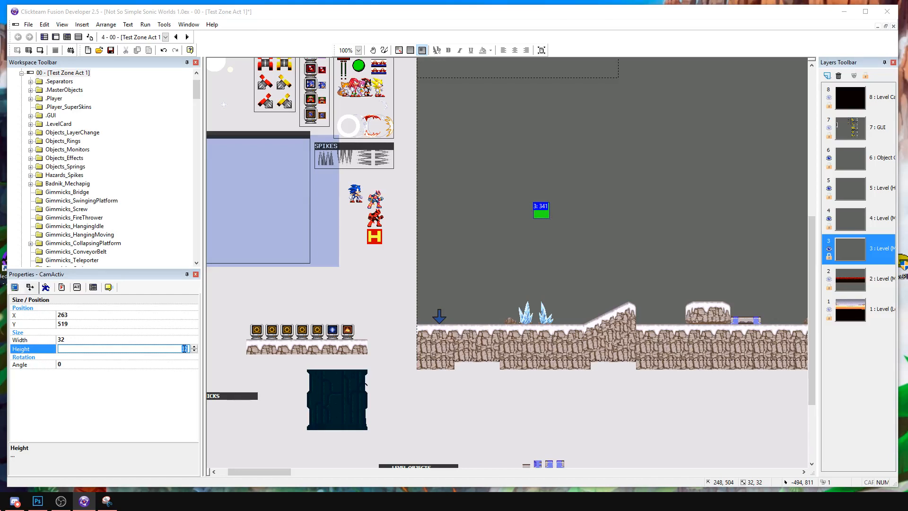
key(Return)
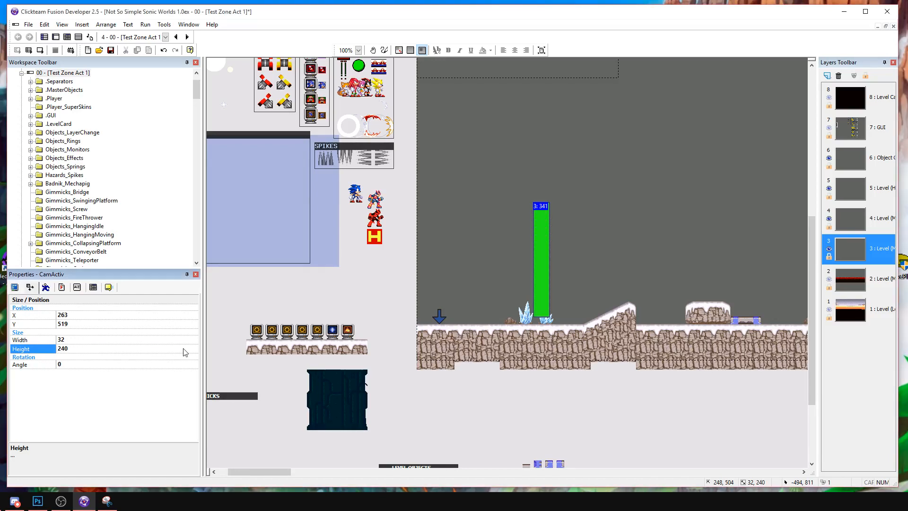
click(570, 267)
Make the CamActiv object not visible at start and set its blend coefficient to 102.
click(542, 250)
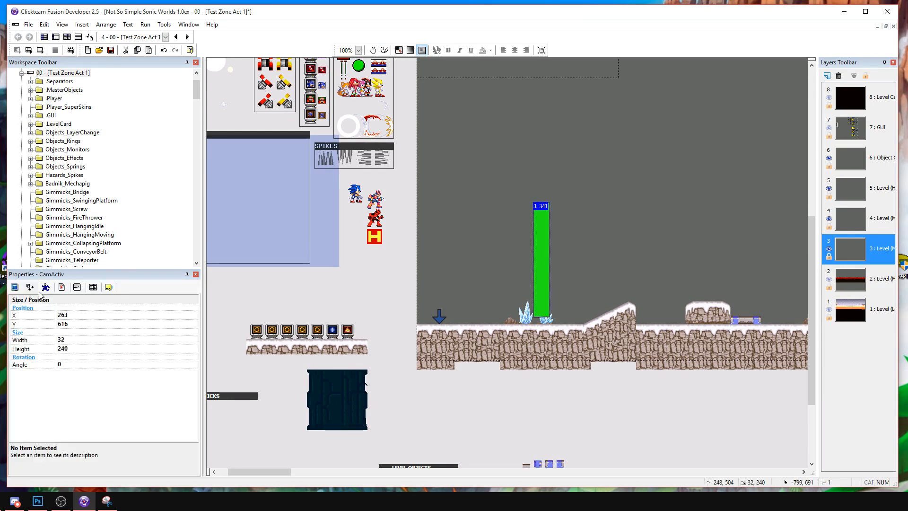
click(19, 287)
click(105, 366)
click(113, 365)
click(471, 244)
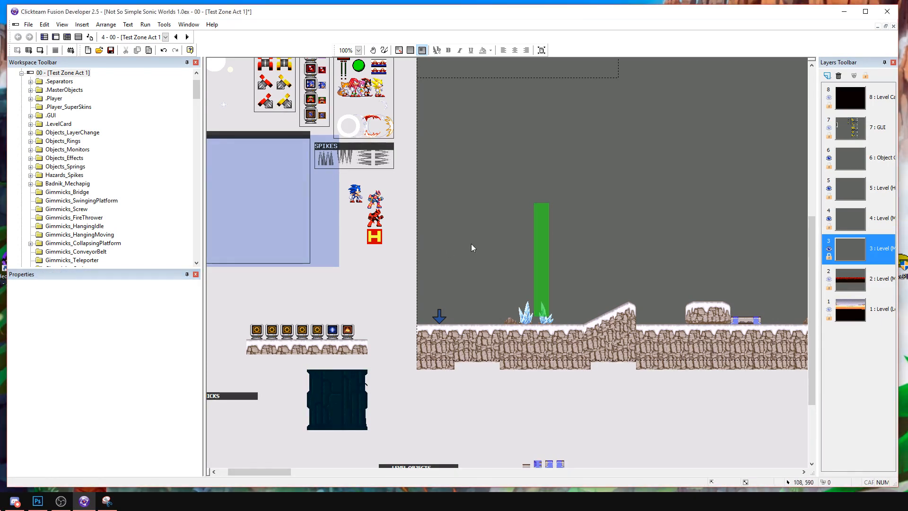
Move the green CamActiv bar to the beginning of the ground, just past the blue arrow, at about 64, 552.
click(541, 256)
mouse_move(453, 285)
mouse_down()
mouse_move(442, 278)
mouse_move(453, 278)
mouse_up()
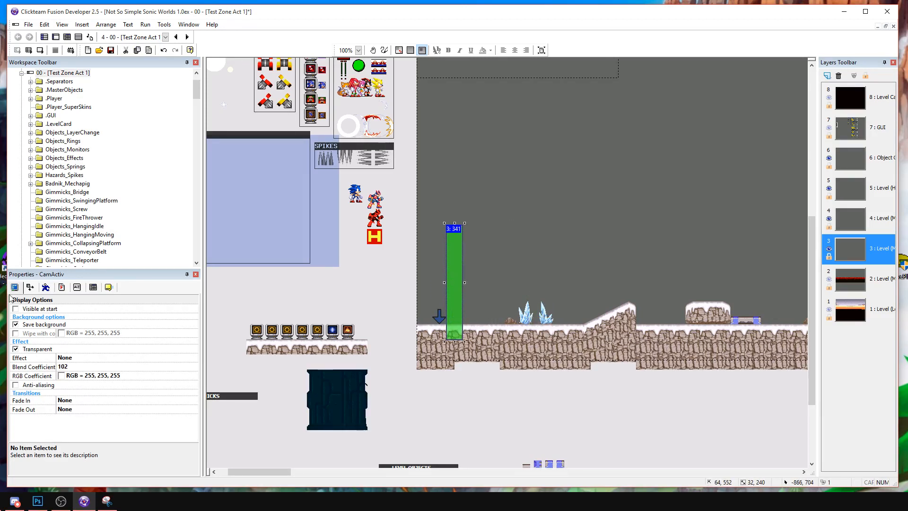
click(29, 287)
click(18, 287)
click(46, 287)
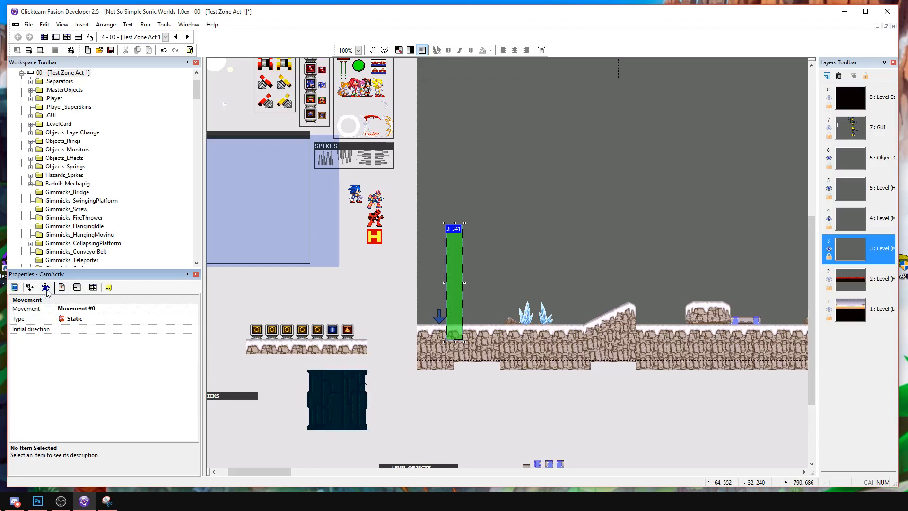
click(62, 287)
click(76, 287)
click(18, 288)
click(77, 287)
click(93, 287)
click(61, 287)
click(46, 287)
click(62, 287)
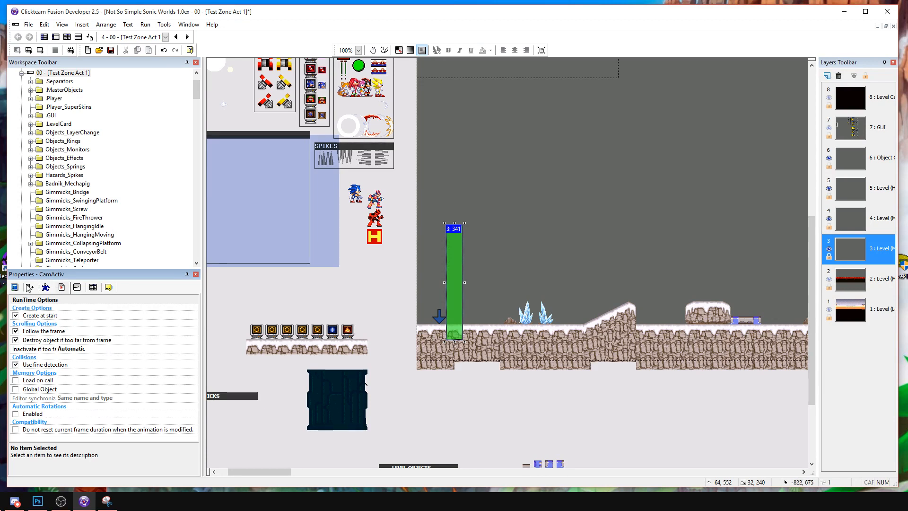
Set the CamActiv object's width to 64.
click(15, 287)
click(29, 286)
click(77, 339)
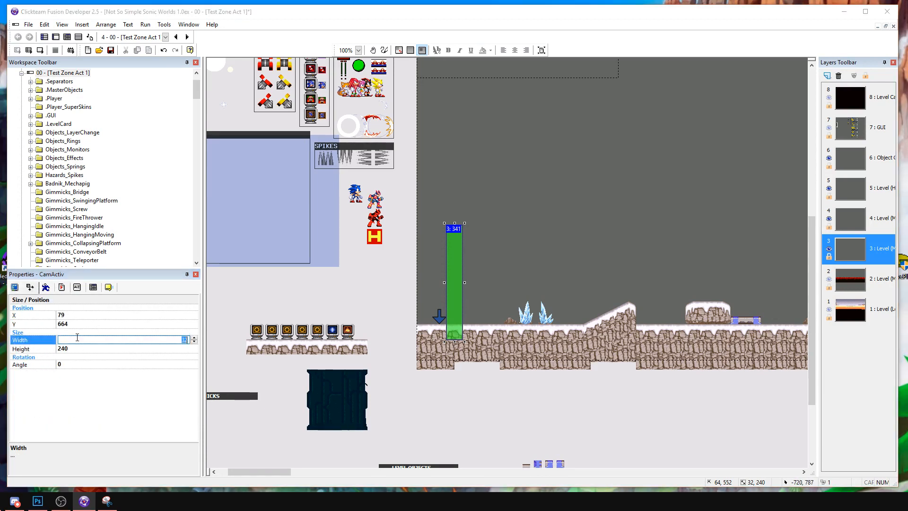
text(64)
key(Return)
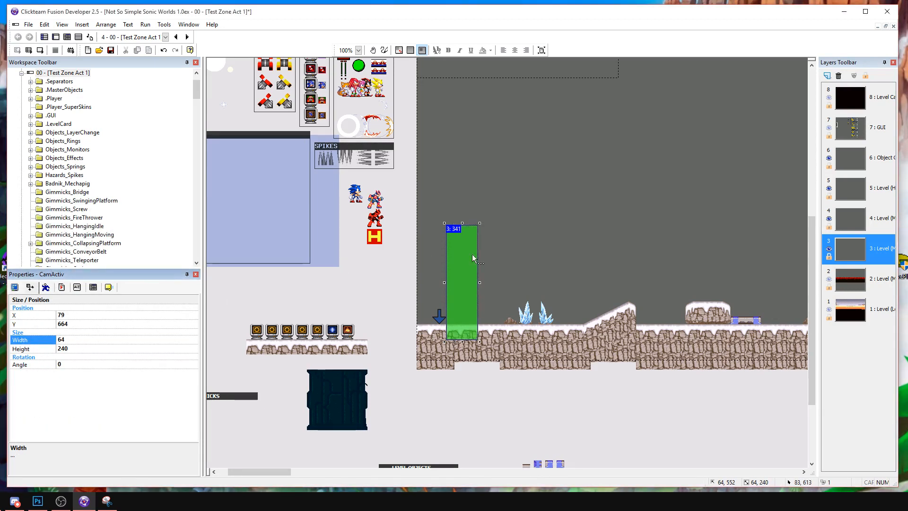
click(499, 255)
Draw a small camera icon near the lower end of the green CamActiv image with a size 1 pen and fill it with brown AF4F00.
click(466, 255)
double_click(465, 255)
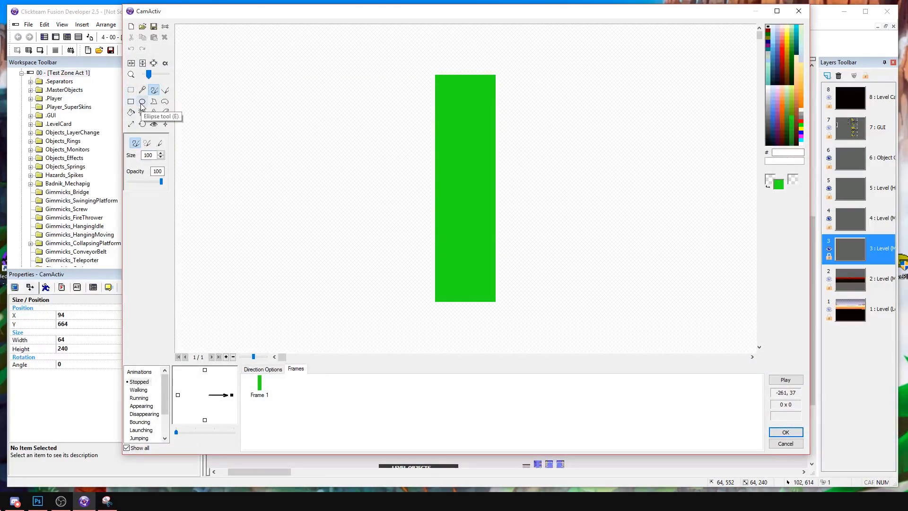
click(782, 121)
click(463, 261)
key(ctrl+z)
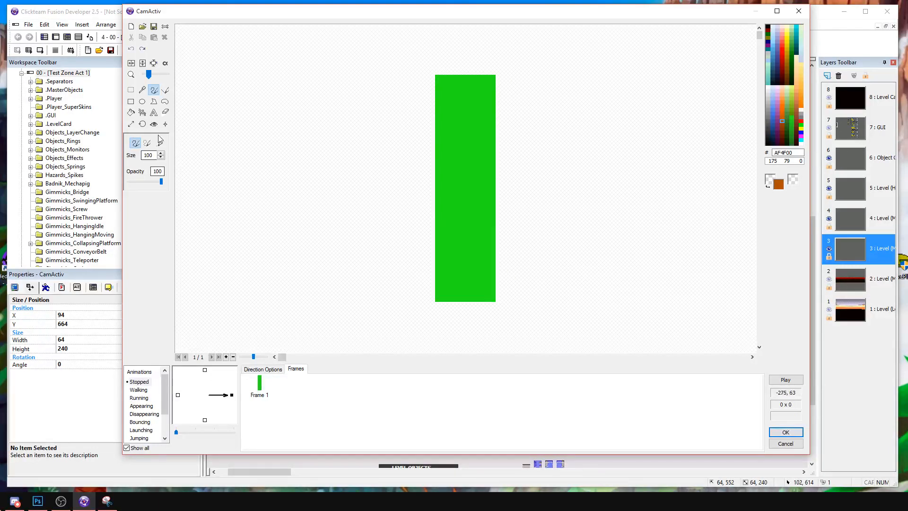
text(1)
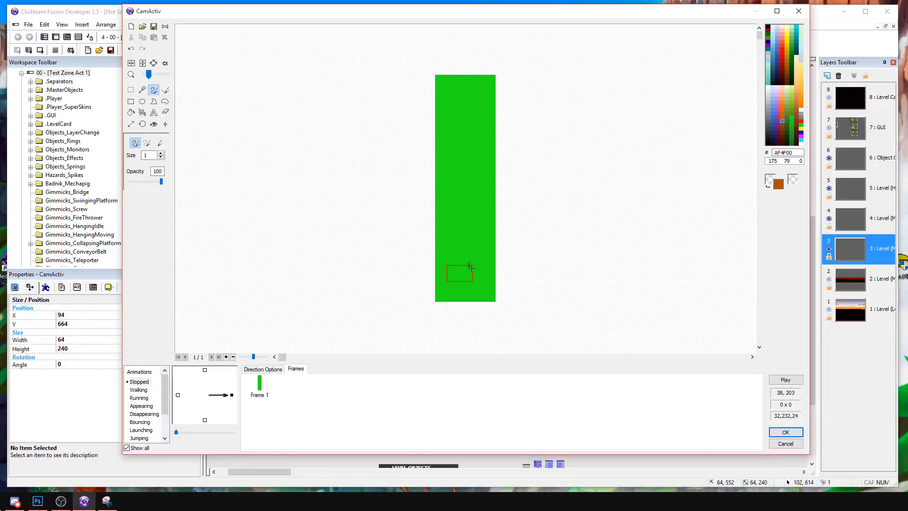
drag(483, 279, 472, 272)
click(131, 113)
click(459, 273)
click(478, 272)
click(794, 429)
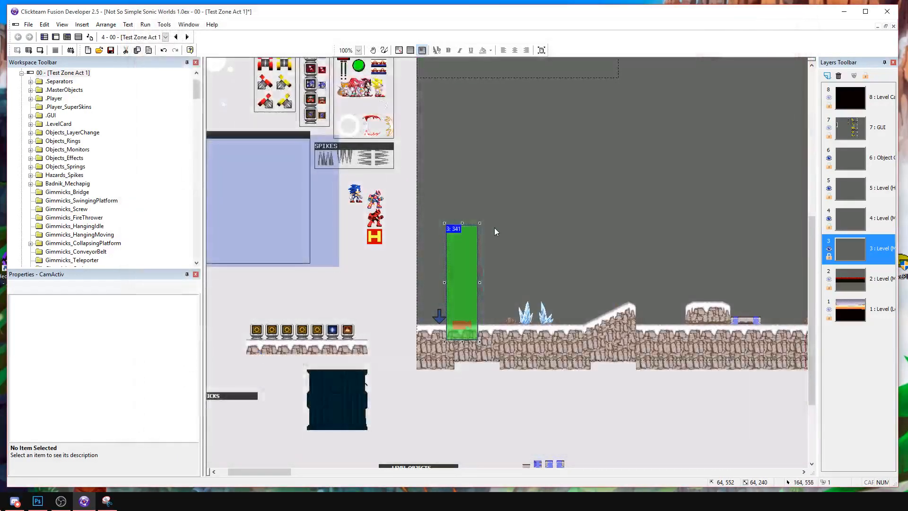
Move the CamActiv image's hot spot to its lower-left corner and apply the image.
double_click(455, 257)
click(154, 124)
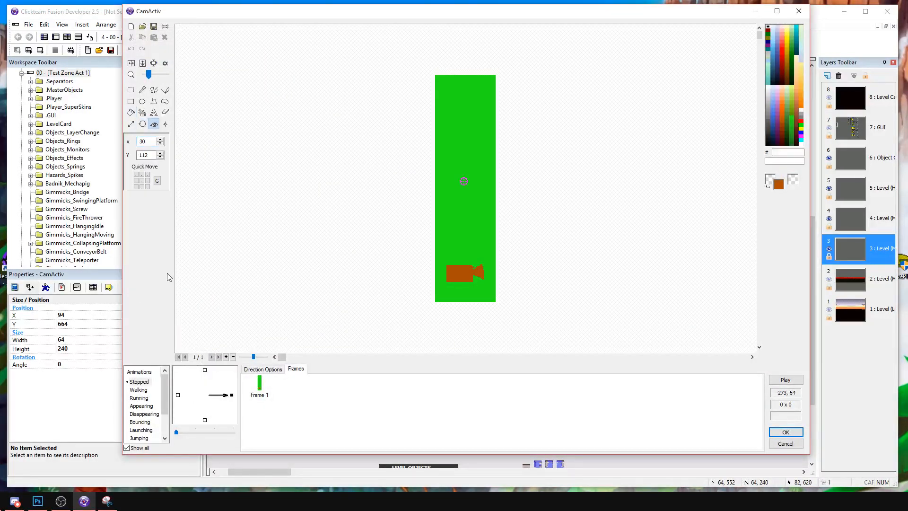
click(785, 430)
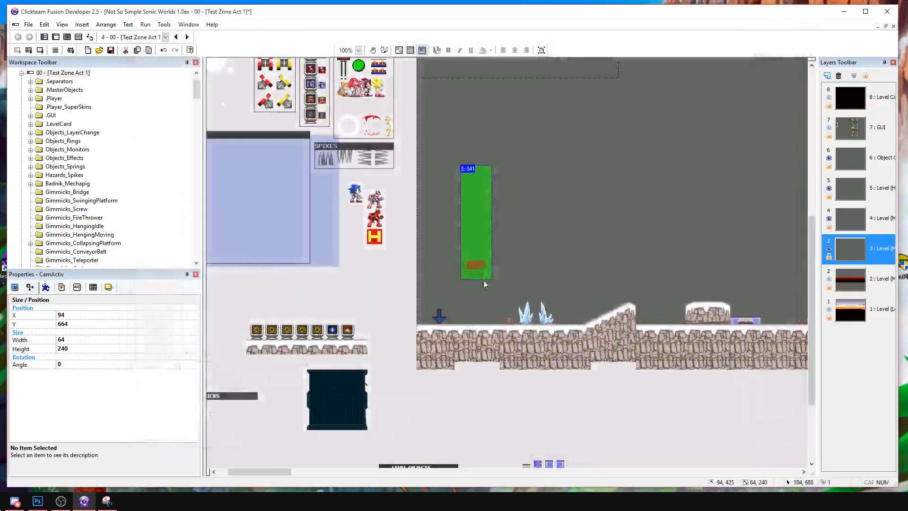
Move the CamActiv bar back down onto the ground at the level's beginning, right beside the blue arrow.
click(509, 275)
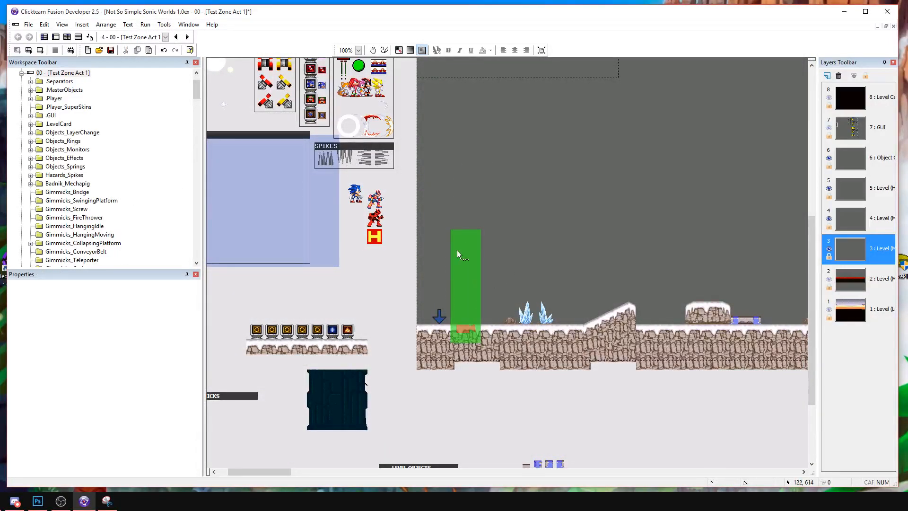
click(473, 266)
click(505, 271)
drag(466, 271, 455, 270)
click(504, 262)
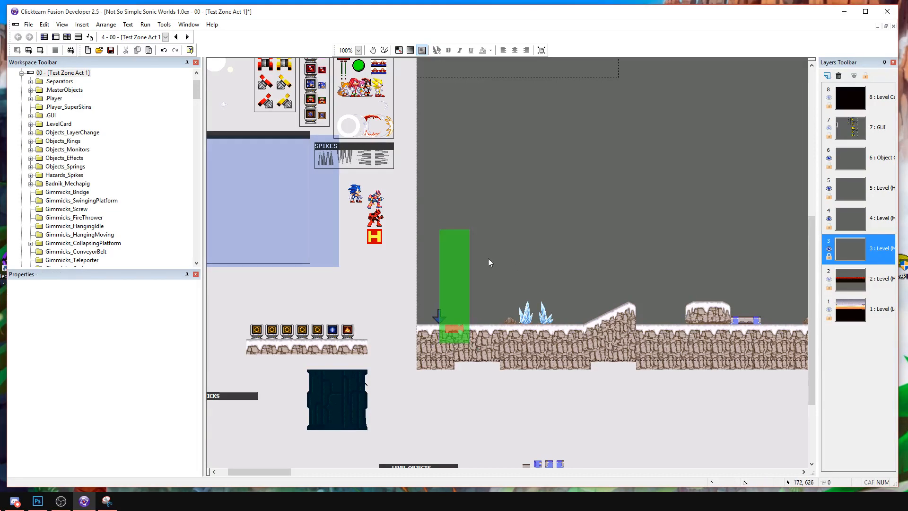
Open the frame's event list and look through its groups for a suitable place for the camera trigger events.
click(78, 37)
scroll(266, 205, up, 4)
scroll(266, 208, up, 20)
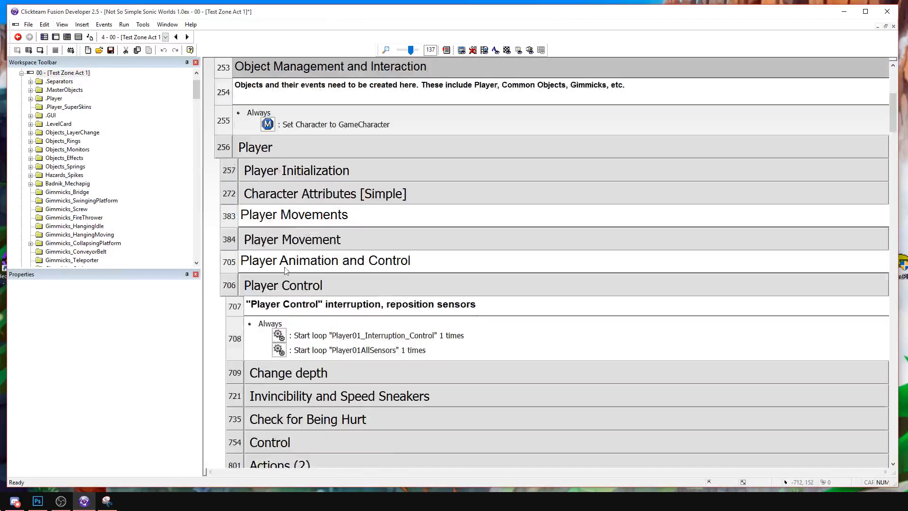
right_click(284, 283)
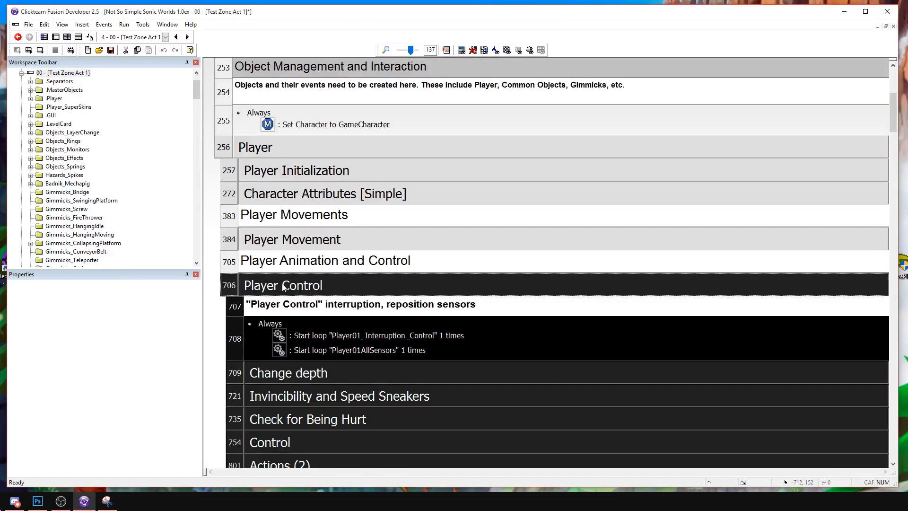
click(306, 300)
double_click(282, 211)
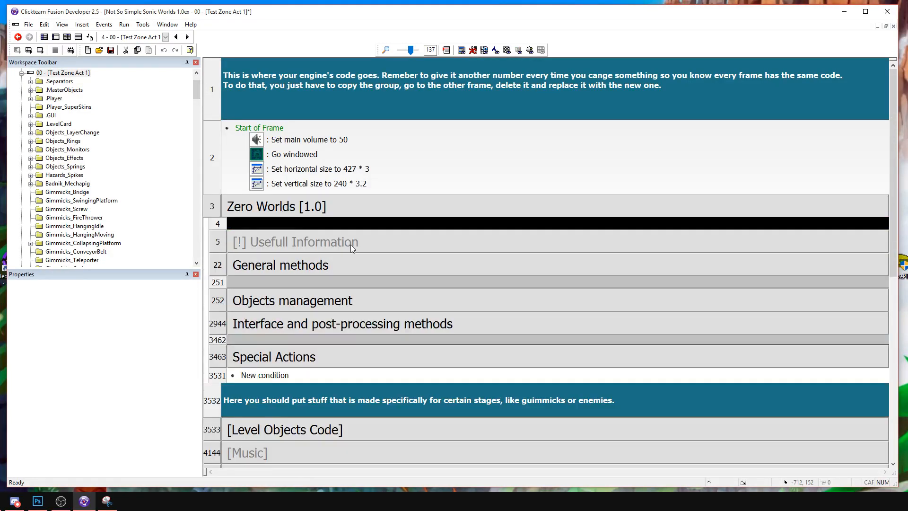
scroll(350, 245, down, 3)
double_click(293, 260)
double_click(339, 272)
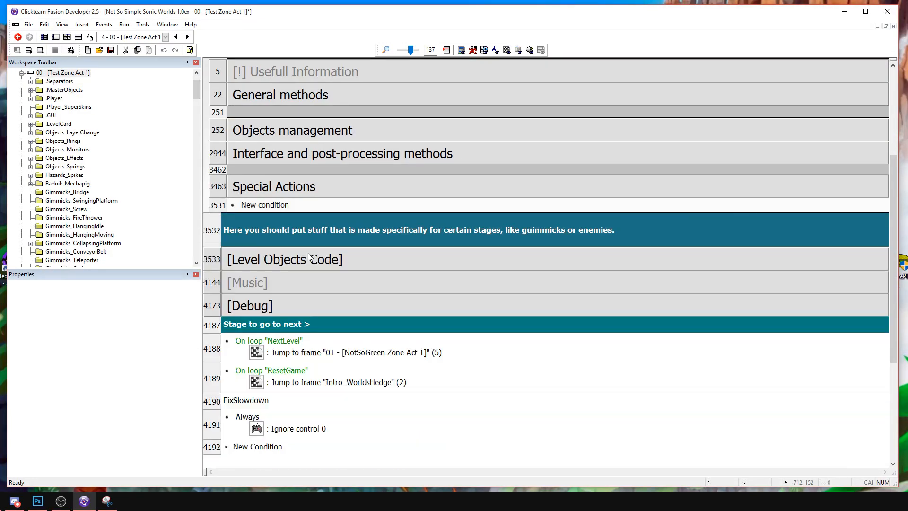
double_click(308, 258)
scroll(244, 294, down, 3)
right_click(223, 292)
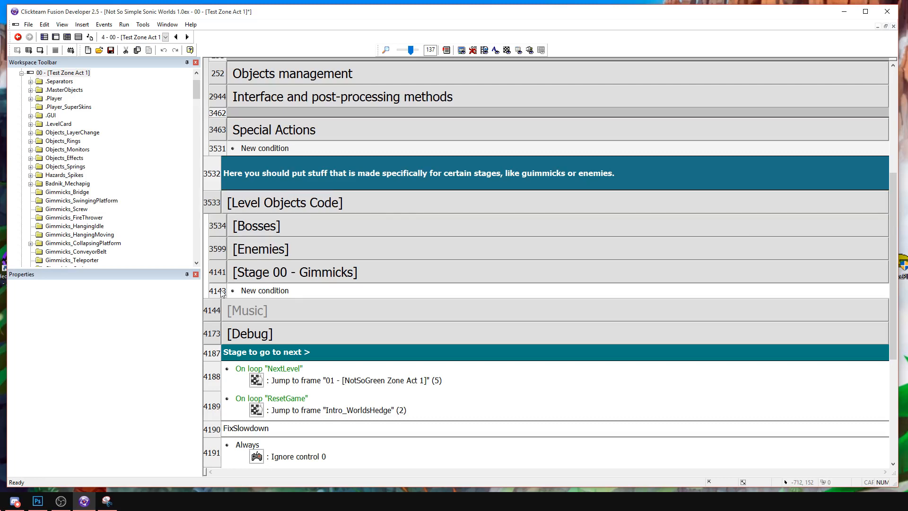
double_click(266, 197)
scroll(272, 156, up, 3)
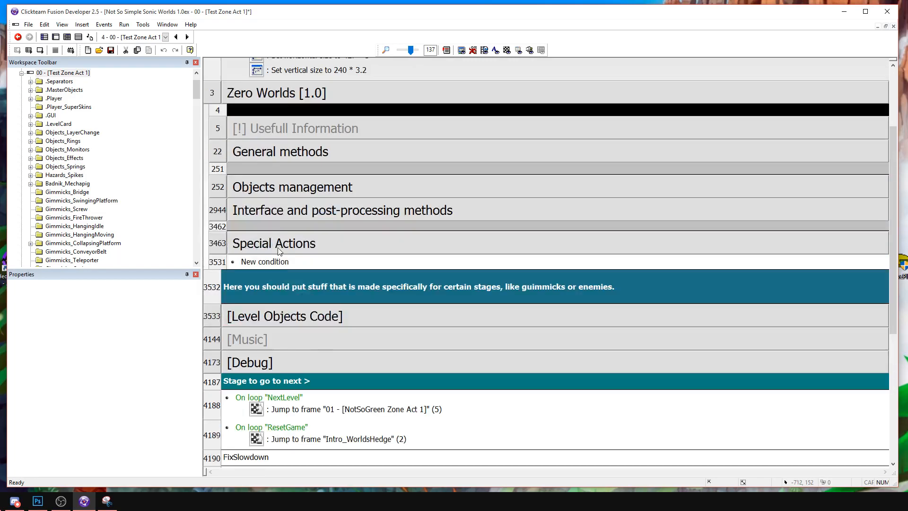
double_click(277, 245)
double_click(262, 325)
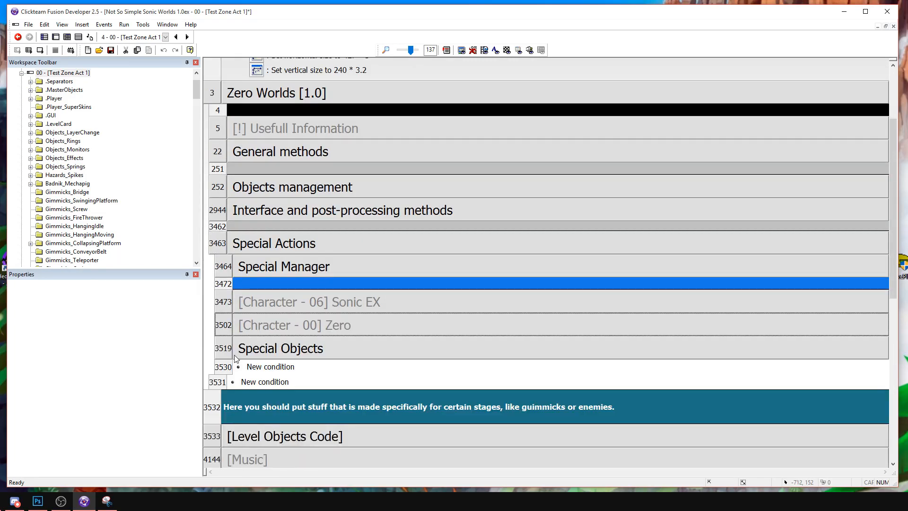
Insert a new event group titled CameraTriggers inside Special Objects, above the TileCard - NotSoSimple group.
double_click(236, 352)
scroll(240, 276, down, 3)
right_click(231, 262)
mouse_move(255, 287)
click(198, 309)
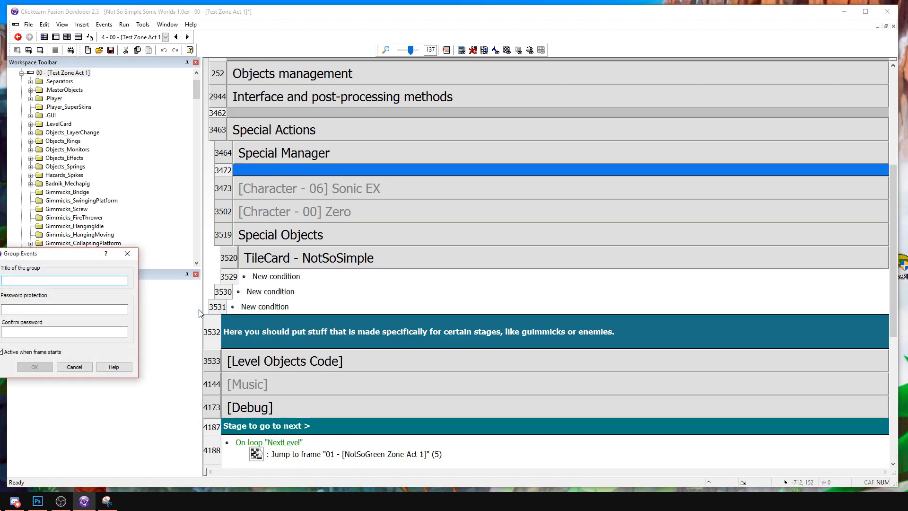
text(CameraTriggers)
key(Return)
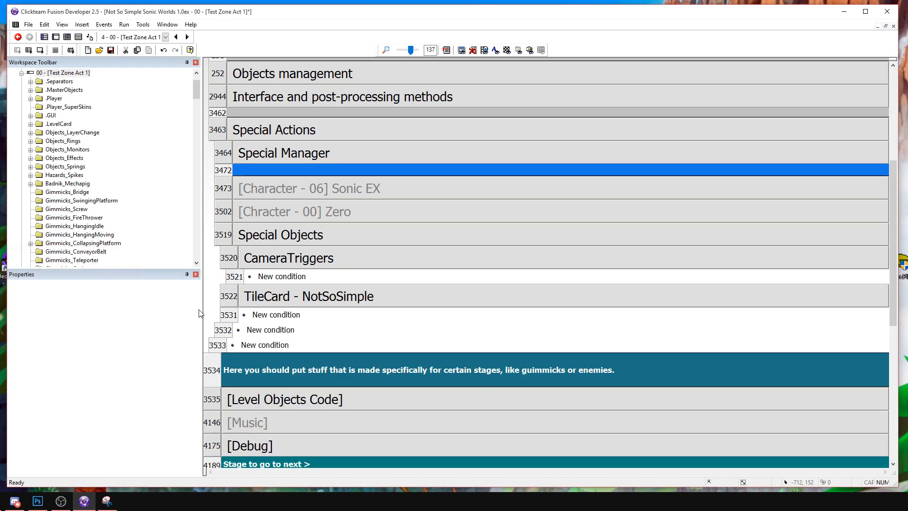
Add a CameraTriggers condition that tests whether the red block object is overlapping the dashed blue square object.
double_click(303, 277)
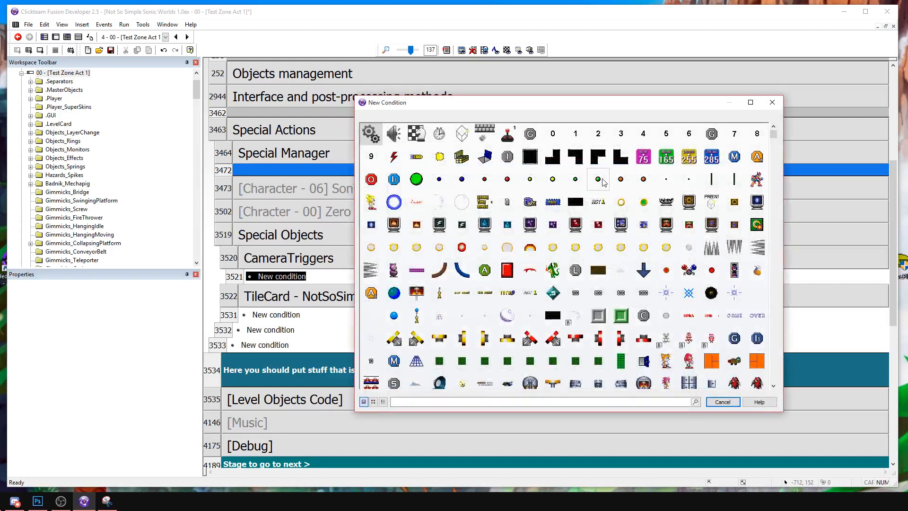
click(513, 268)
mouse_move(529, 272)
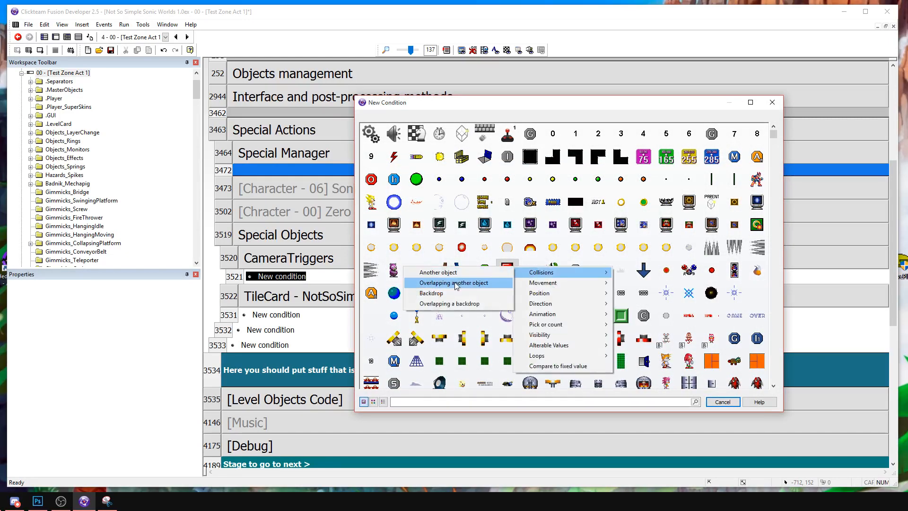
click(454, 283)
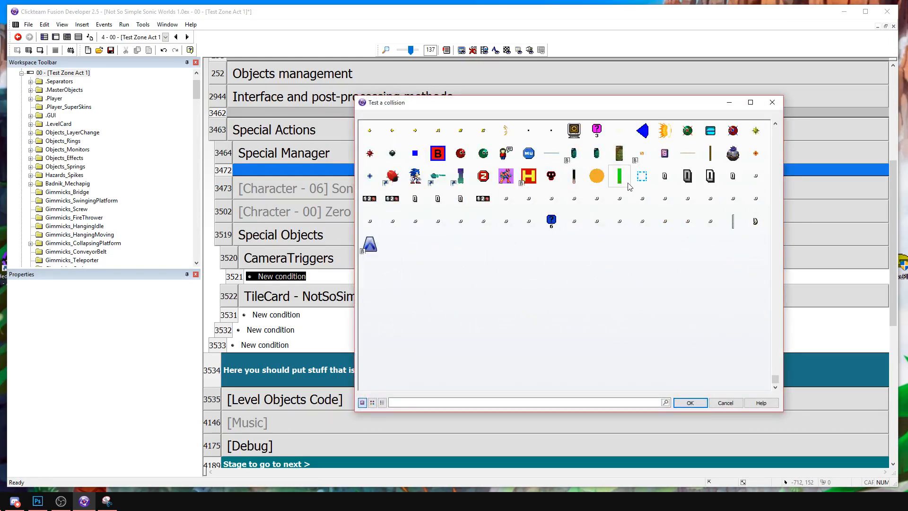
click(636, 180)
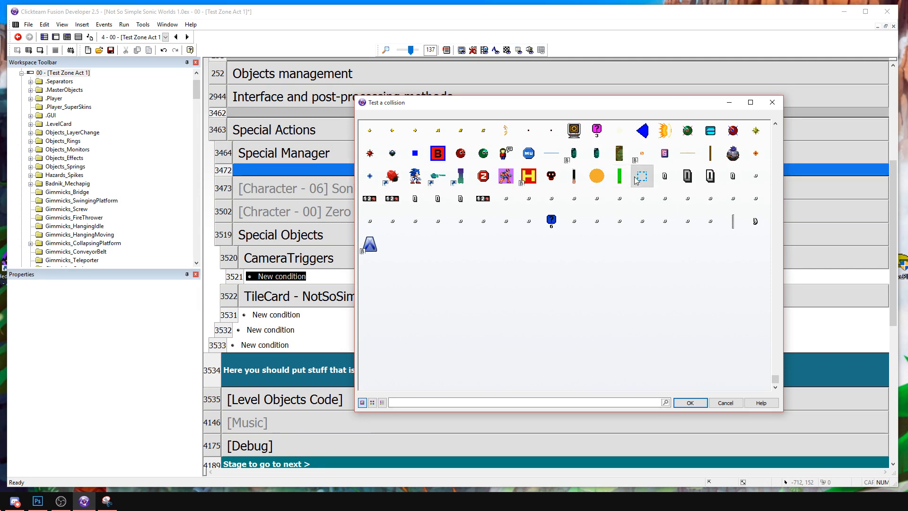
click(690, 402)
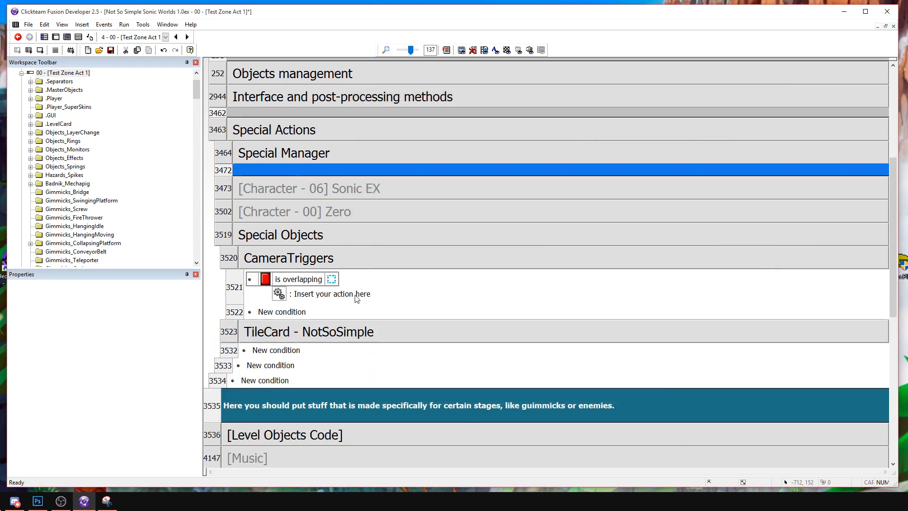
click(345, 299)
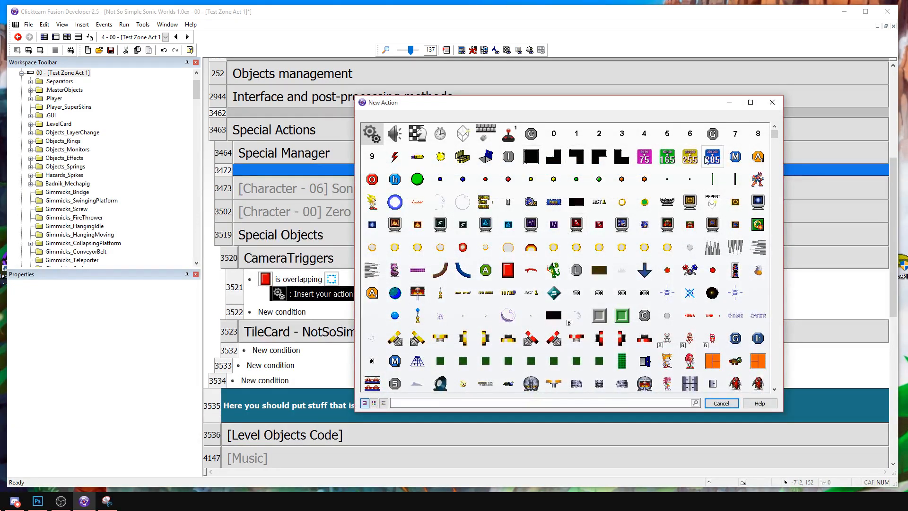
scroll(598, 251, down, 10)
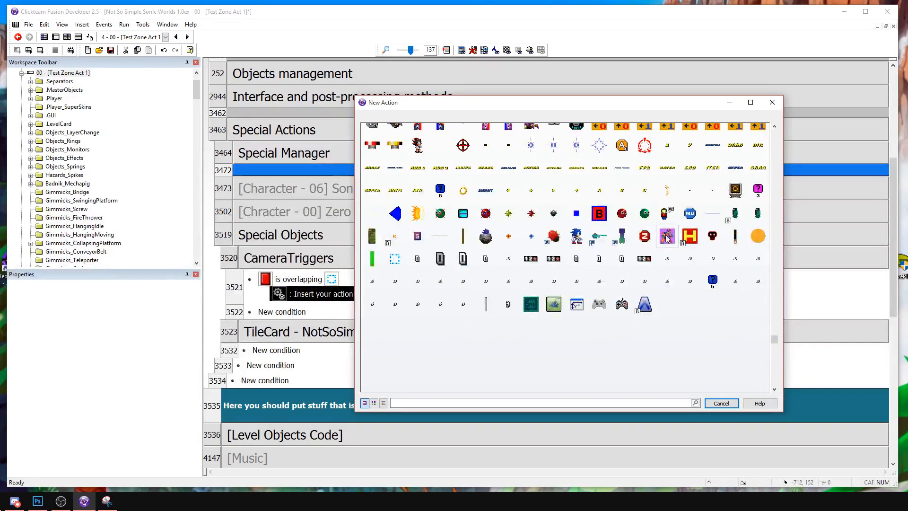
click(716, 408)
Name the green CamActiv object's first alterable value CamType and return to the frame's event list.
click(55, 37)
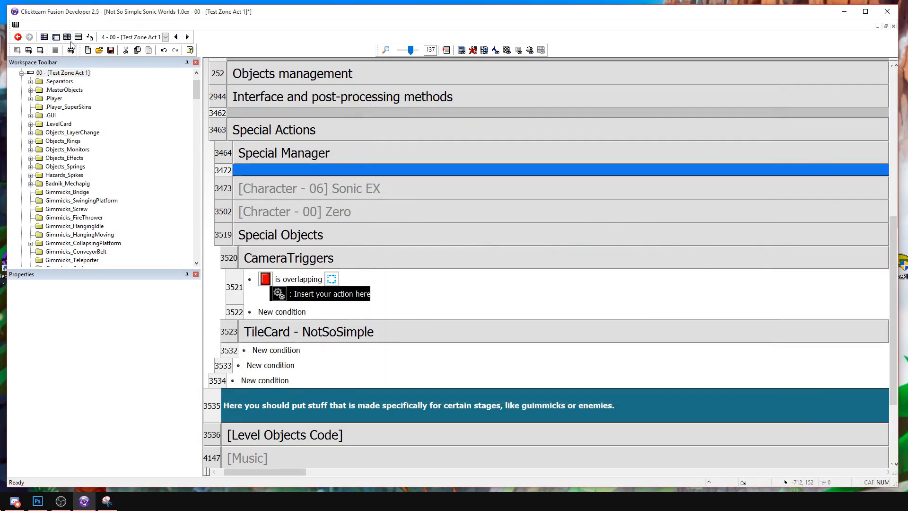
click(443, 275)
click(94, 287)
click(90, 317)
click(35, 315)
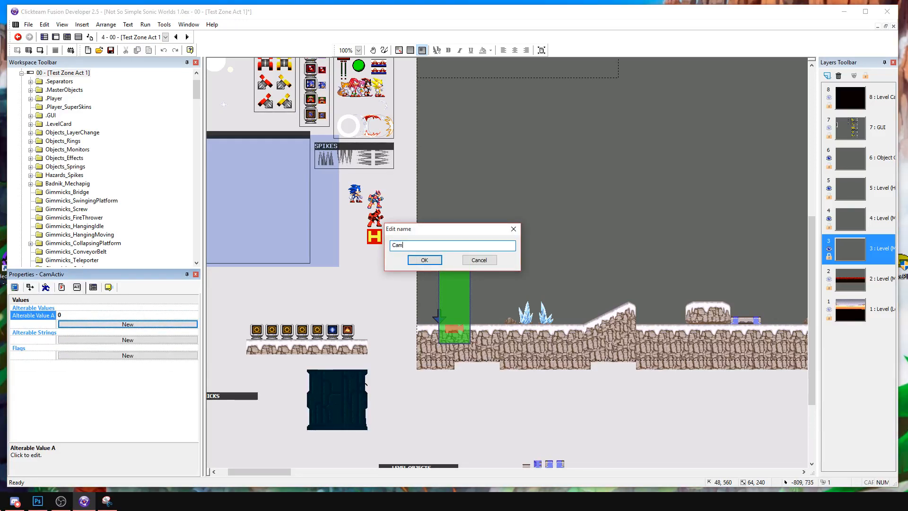
text(CamType)
key(Return)
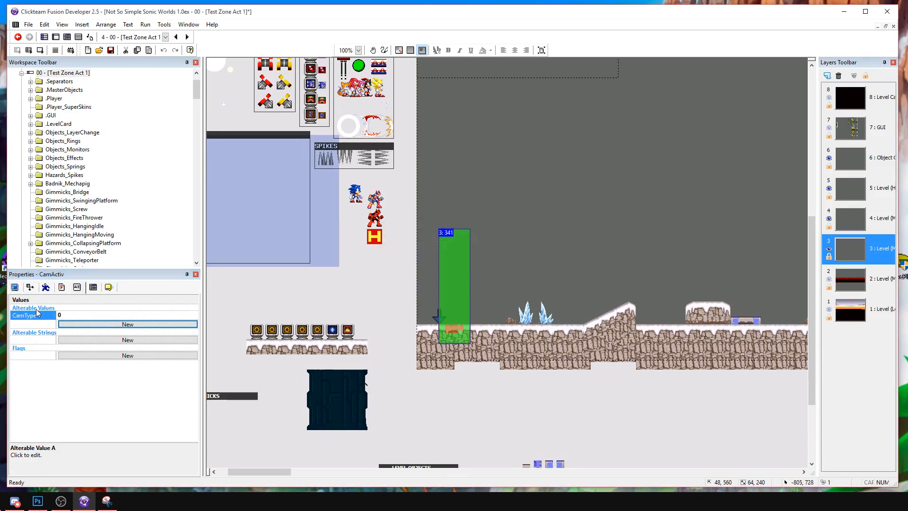
click(78, 37)
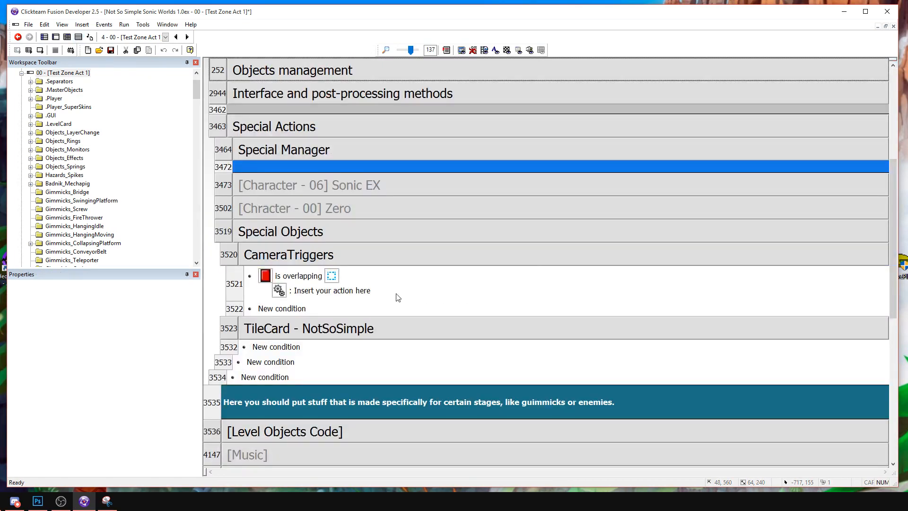
click(367, 290)
scroll(472, 255, down, 15)
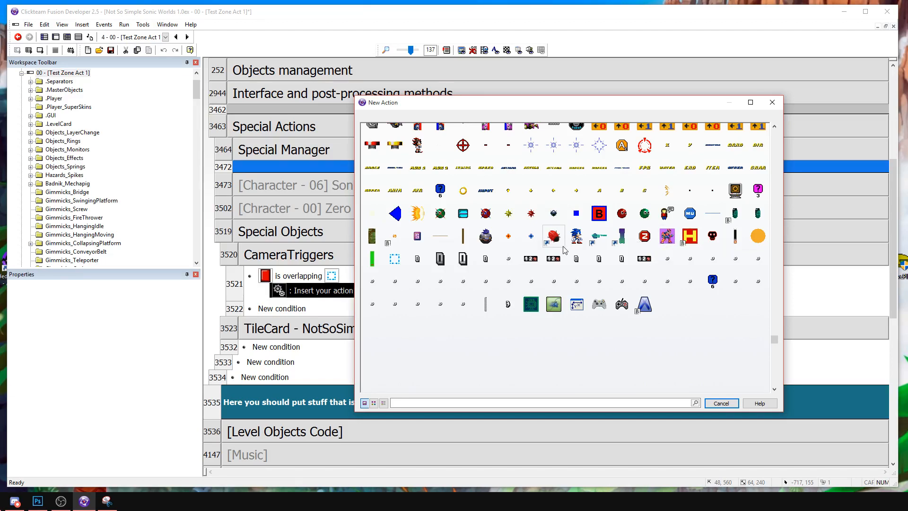
scroll(563, 249, up, 15)
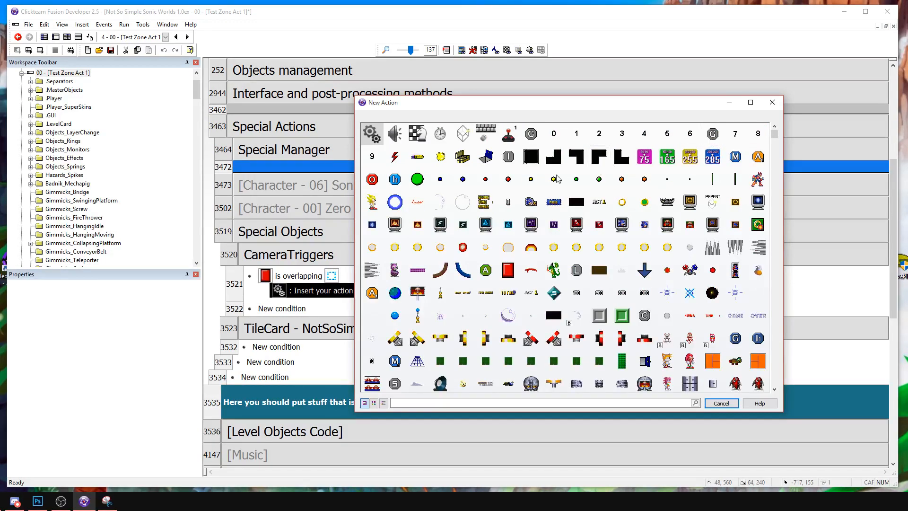
key(Escape)
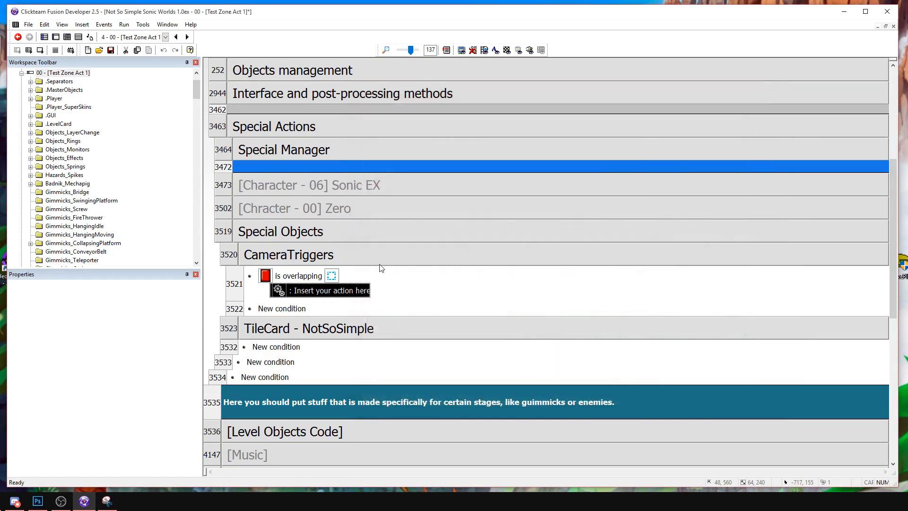
click(319, 290)
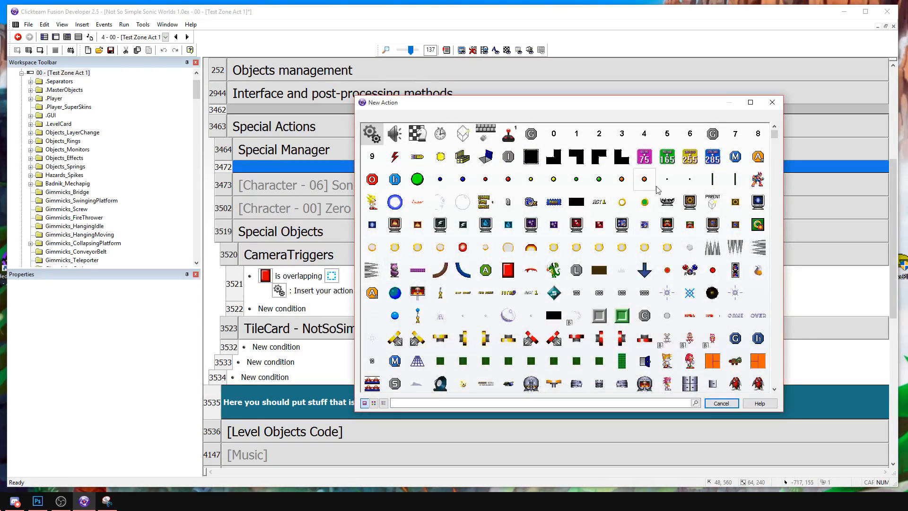
scroll(574, 225, down, 3)
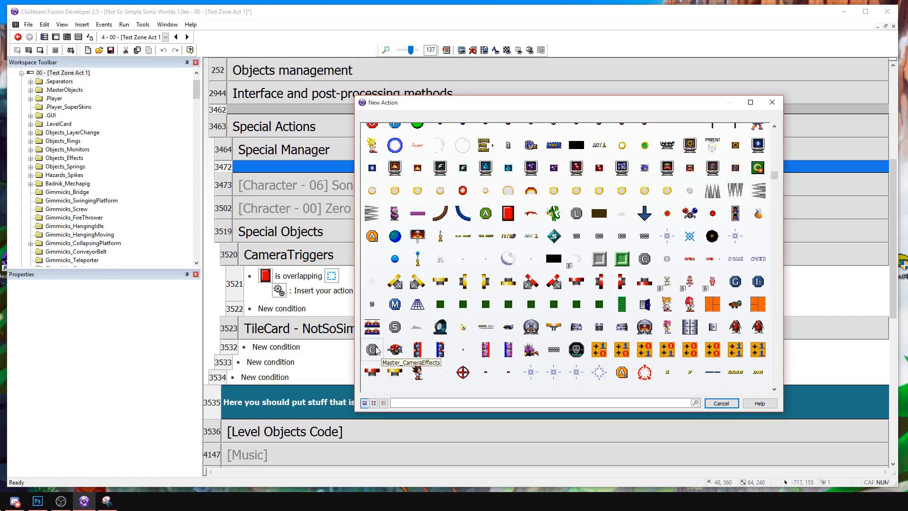
scroll(645, 222, up, 3)
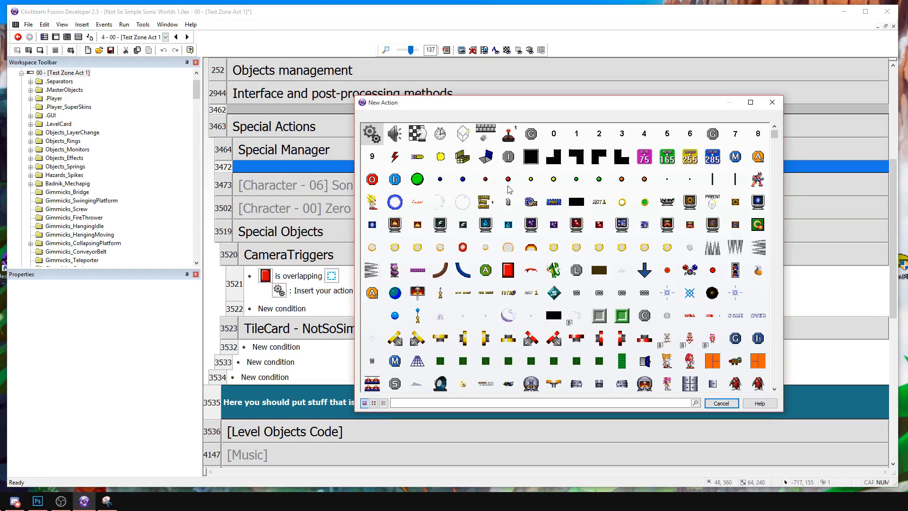
click(644, 315)
mouse_move(673, 405)
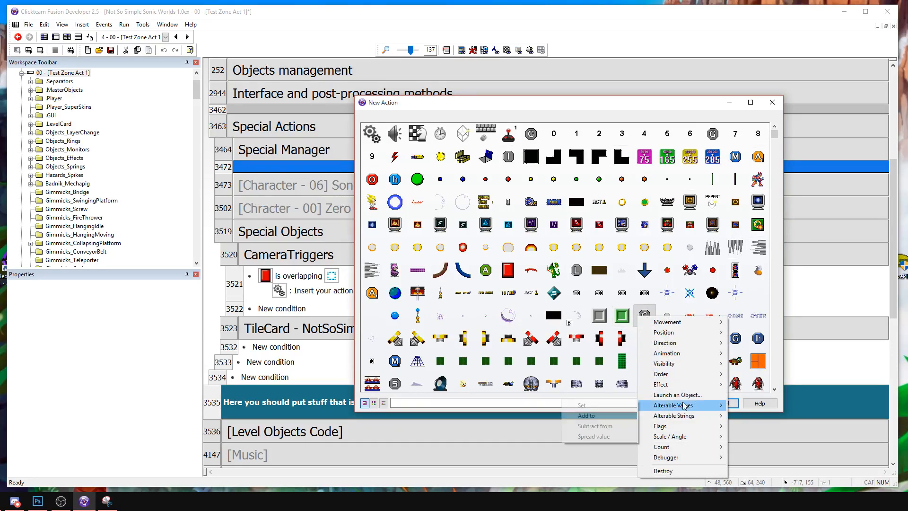
click(621, 408)
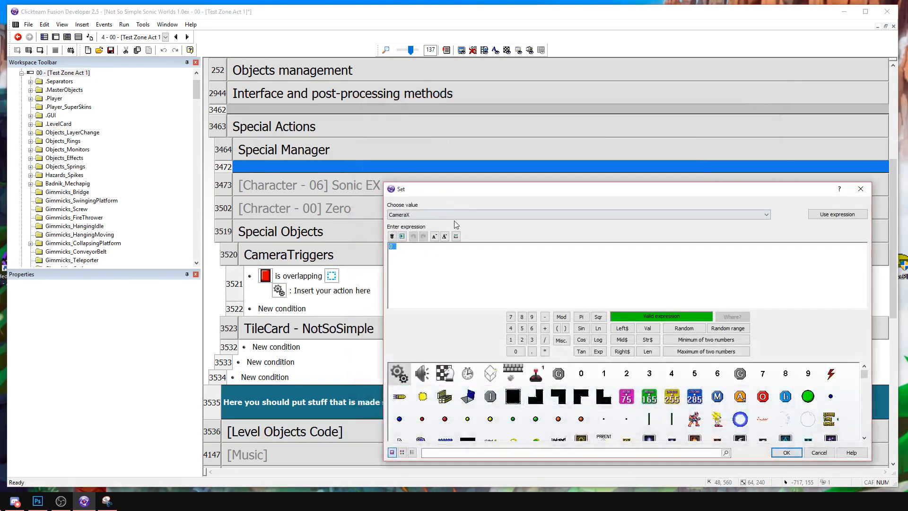
click(830, 452)
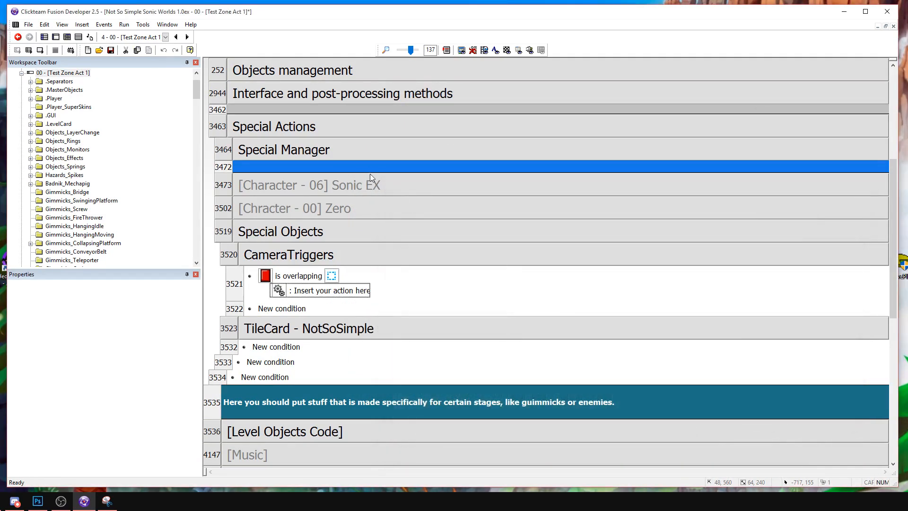
Copy the first Action 0 - Normal event, the one for GoalType 0, from the Classic Camera System group into CameraTriggers.
scroll(380, 173, up, 2)
click(281, 184)
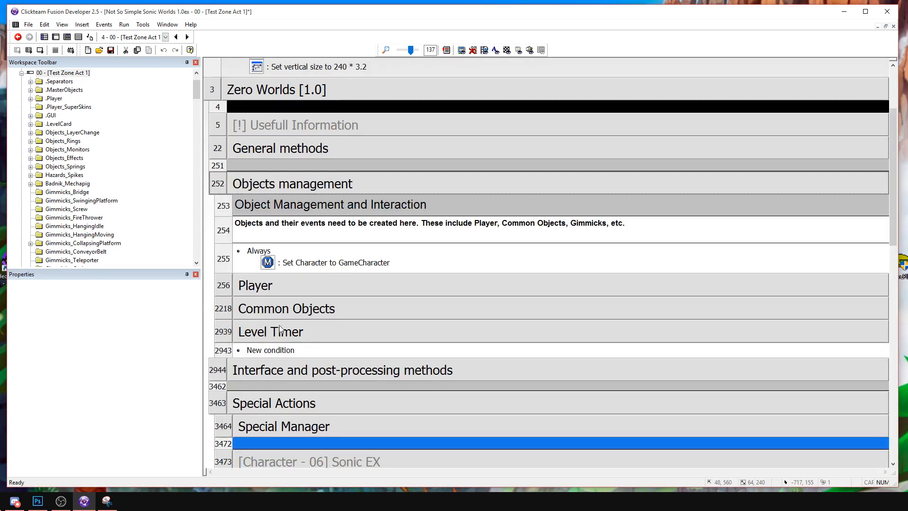
click(271, 189)
click(272, 206)
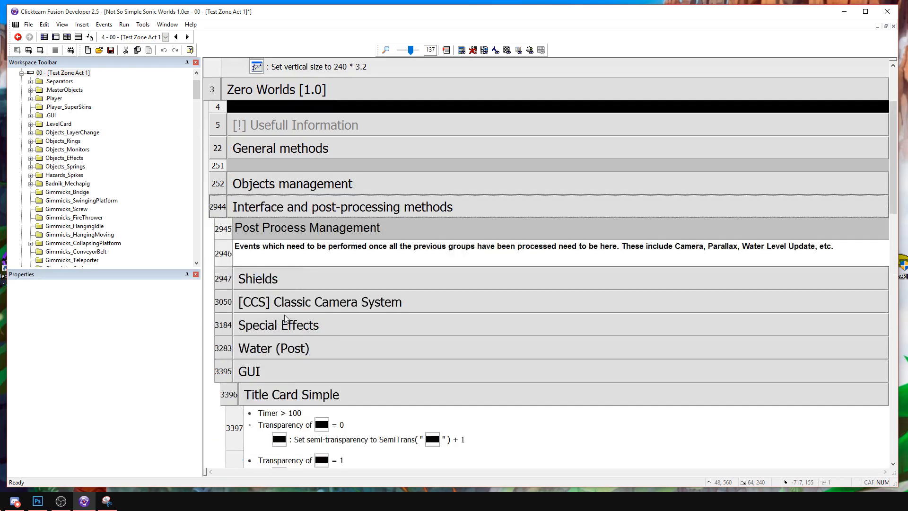
scroll(282, 308, down, 1)
click(280, 252)
scroll(281, 253, down, 7)
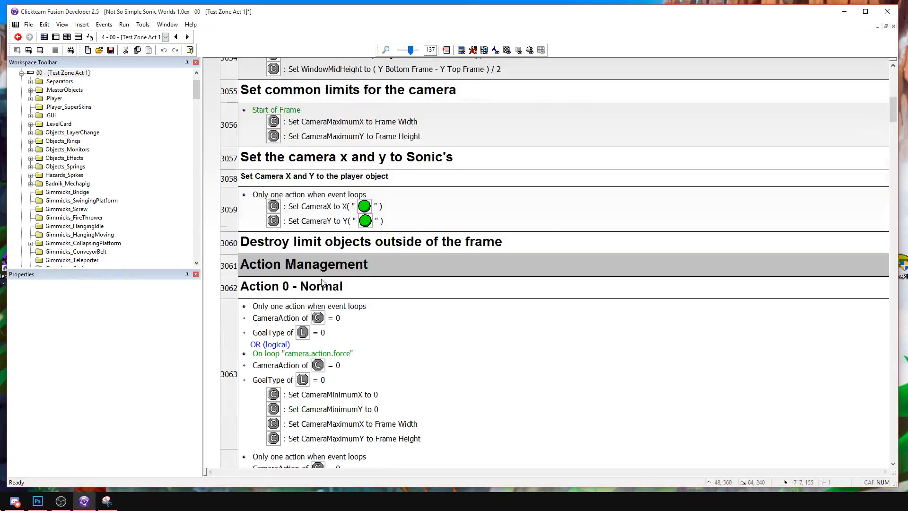
click(251, 251)
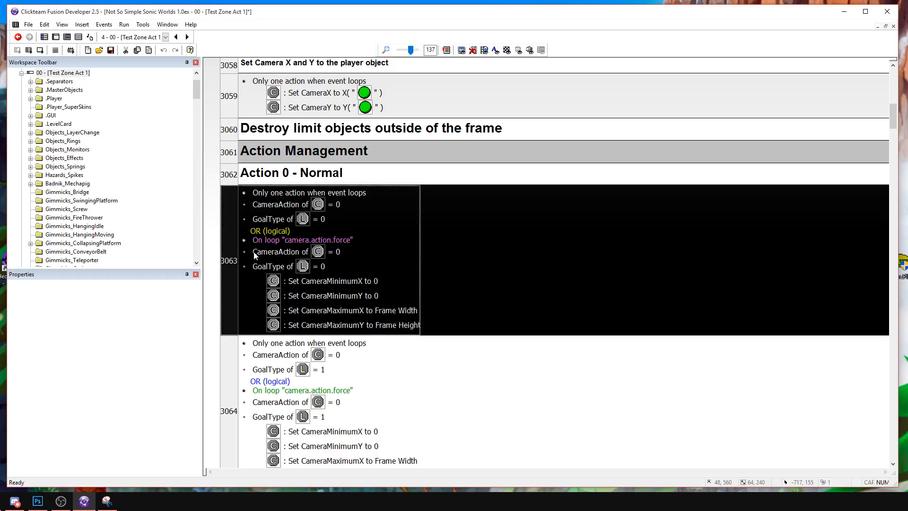
scroll(251, 251, up, 4)
scroll(263, 81, down, 15)
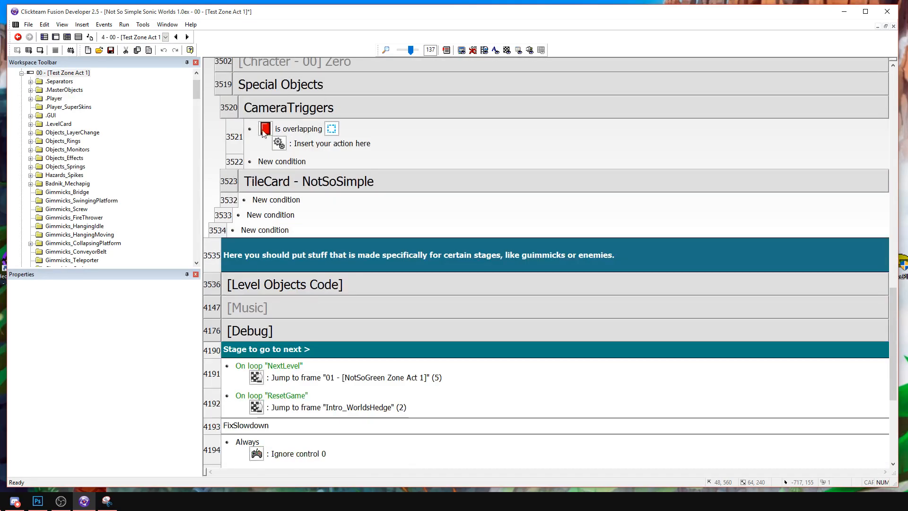
click(239, 137)
key(ctrl+v)
Copy the overlap condition to the start of the pasted event and delete its "Only one action when event loops" condition.
click(305, 280)
drag(294, 128, 293, 130)
click(290, 141)
key(Delete)
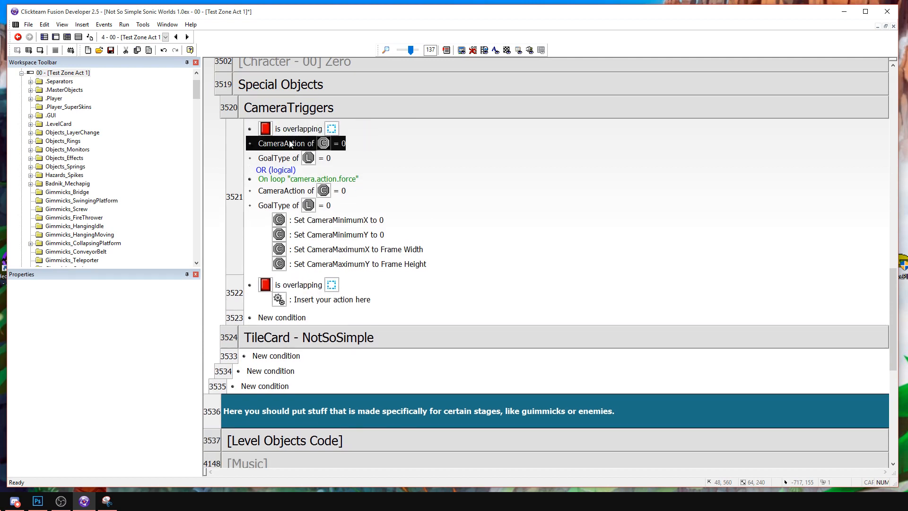
Delete every condition except the red block overlap from the pasted CameraTriggers event, and remove the spare overlap event that has no actions.
key(Delete)
key(Delete)
key(Delete)
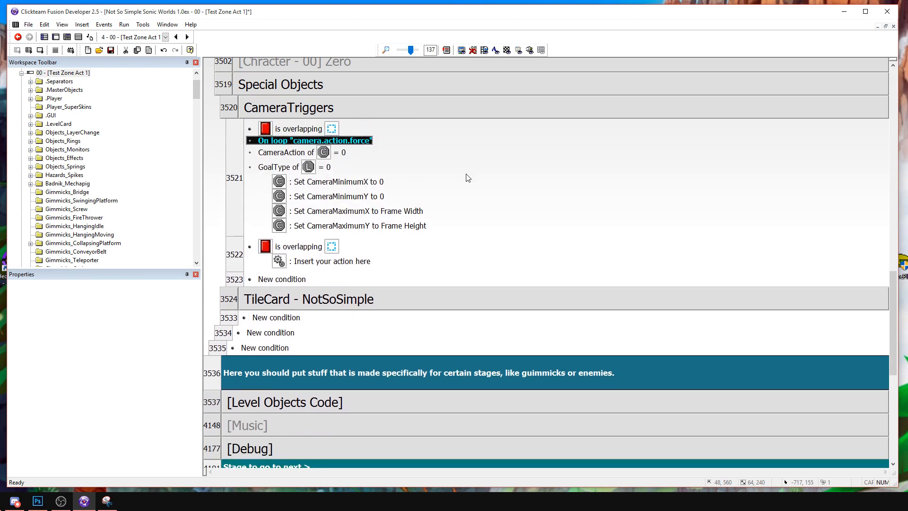
key(Delete)
key(Delete)
key(Delete)
scroll(436, 166, up, 3)
click(242, 270)
key(Delete)
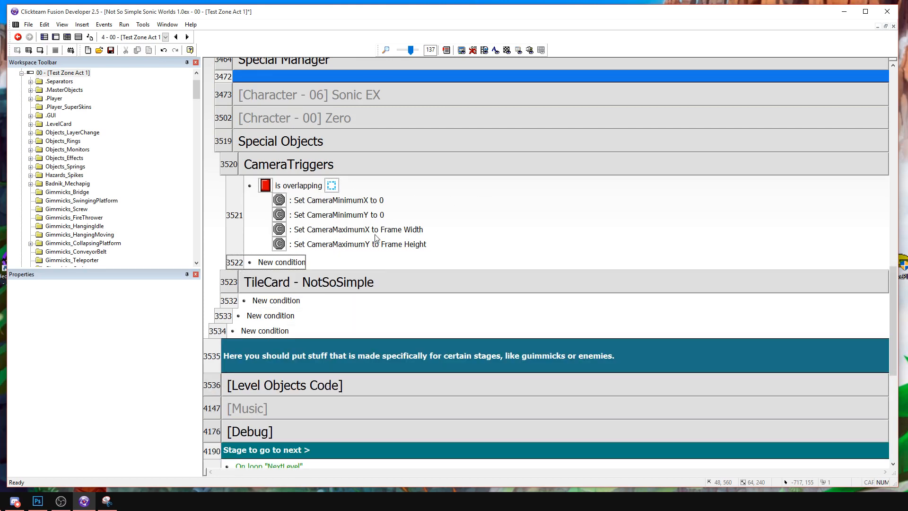
Duplicate the CameraTriggers overlap event below itself and disable the copy.
click(236, 203)
key(ctrl+c)
key(ctrl+v)
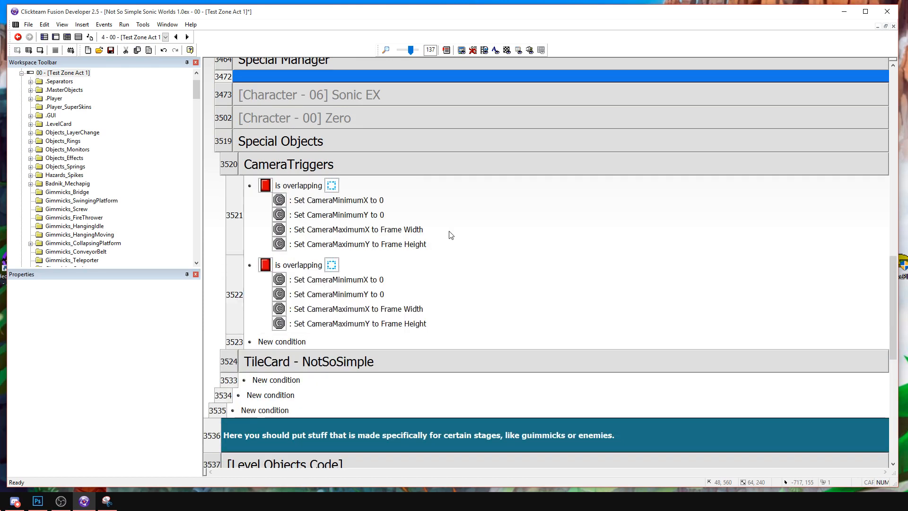
right_click(230, 276)
click(276, 316)
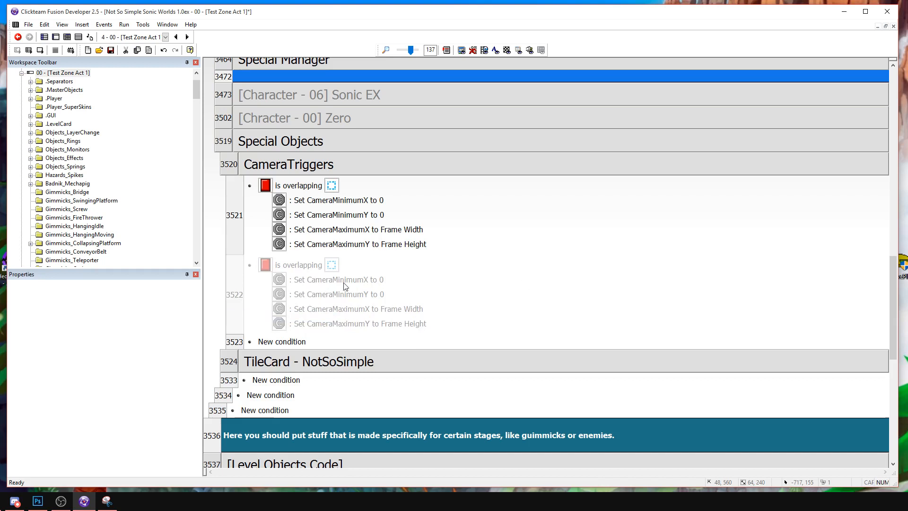
Delete the Set CameraMinimumX and Set CameraMaximumX actions from the active overlap event.
click(376, 200)
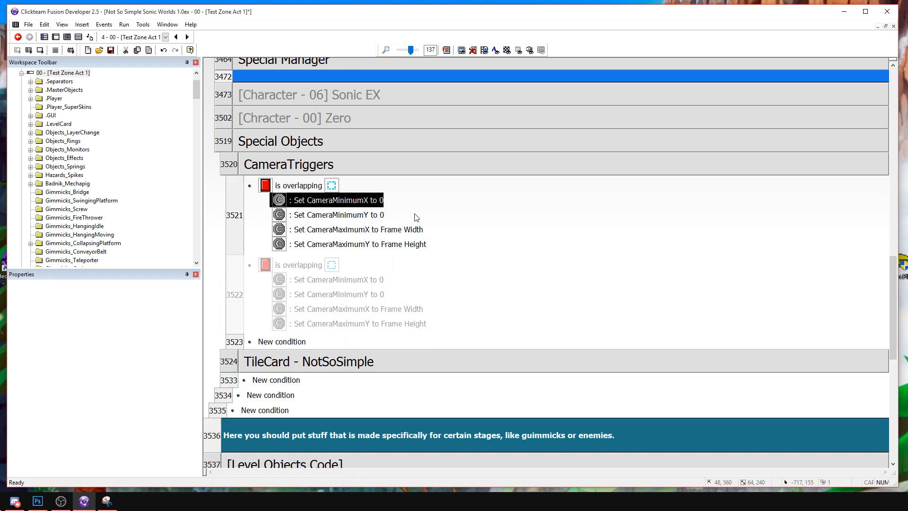
key(Delete)
click(390, 216)
key(Delete)
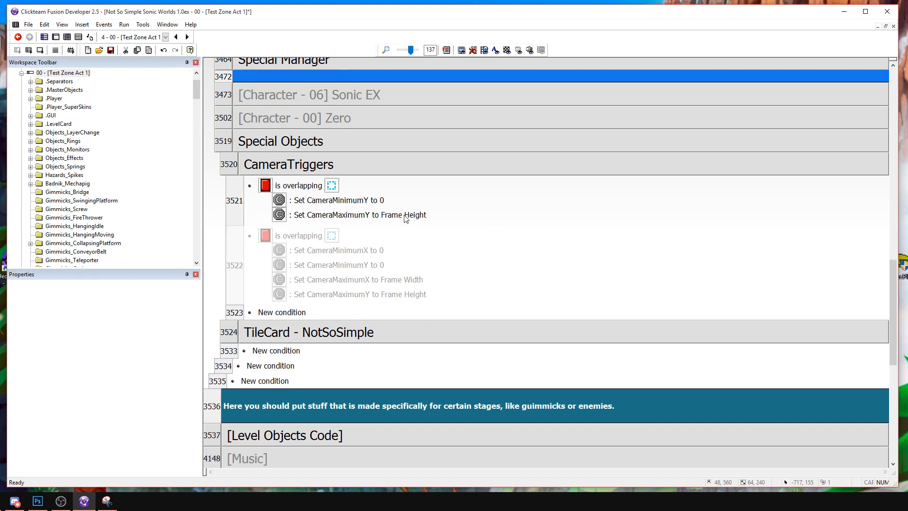
click(369, 215)
click(369, 201)
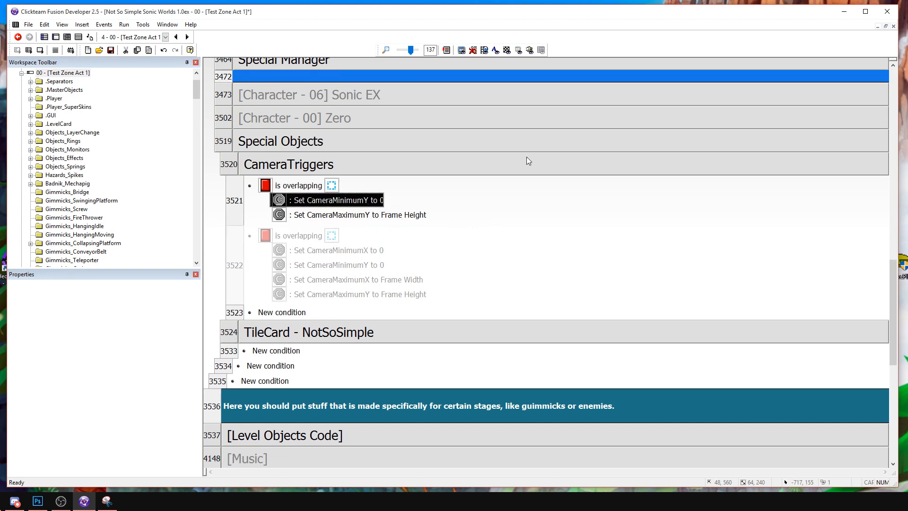
Set the active event's CameraMinimumY to the Y coordinate of the dashed blue square object, Y( "Group.Areas" ).
double_click(322, 203)
scroll(746, 390, down, 10)
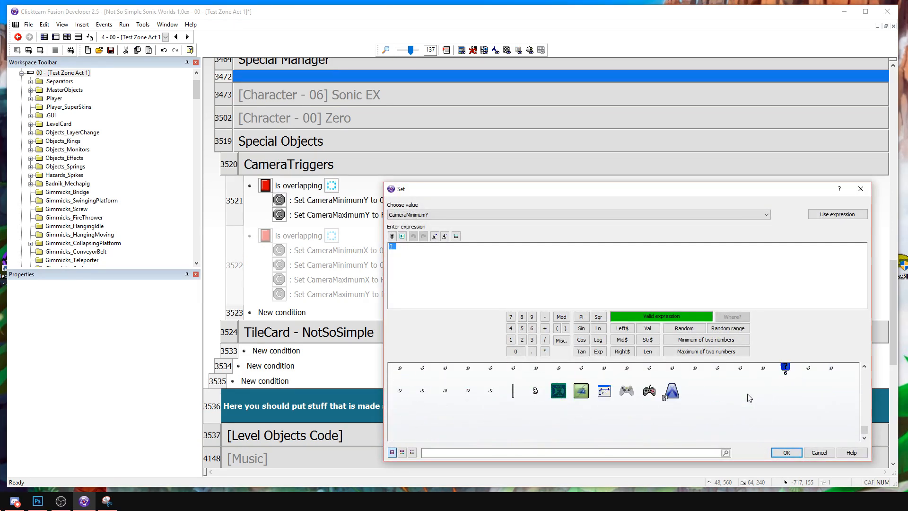
click(512, 402)
mouse_move(539, 344)
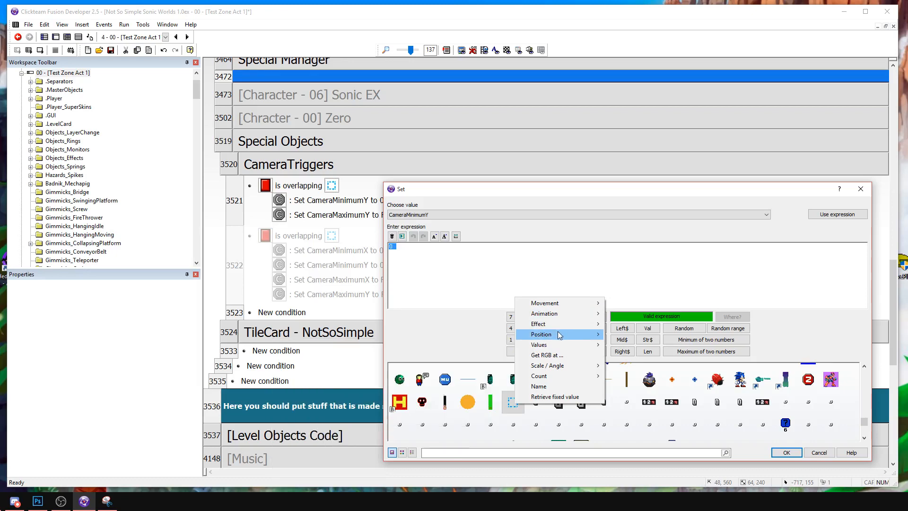
mouse_move(558, 331)
click(458, 345)
key(Return)
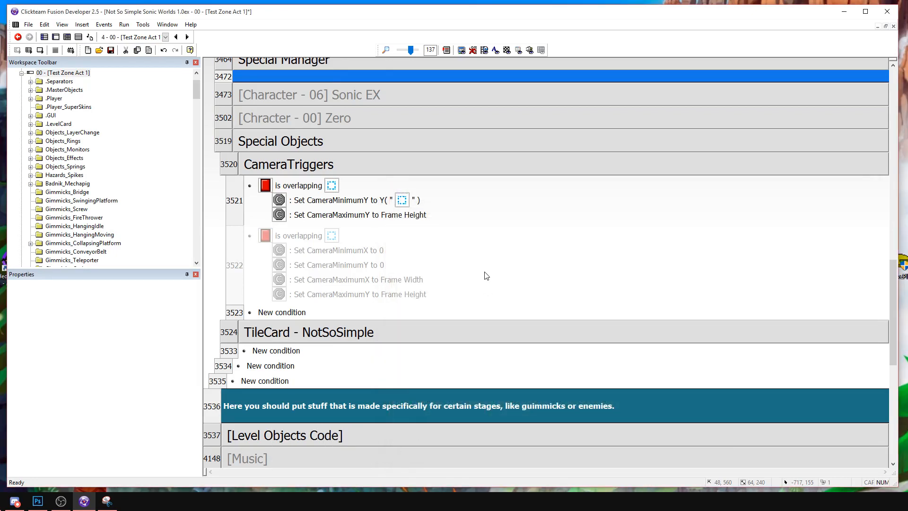
Copy the CameraMinimumY expression and use it for CameraMaximumY, replacing Frame Height with Y( "Group.Areas" ).
double_click(360, 204)
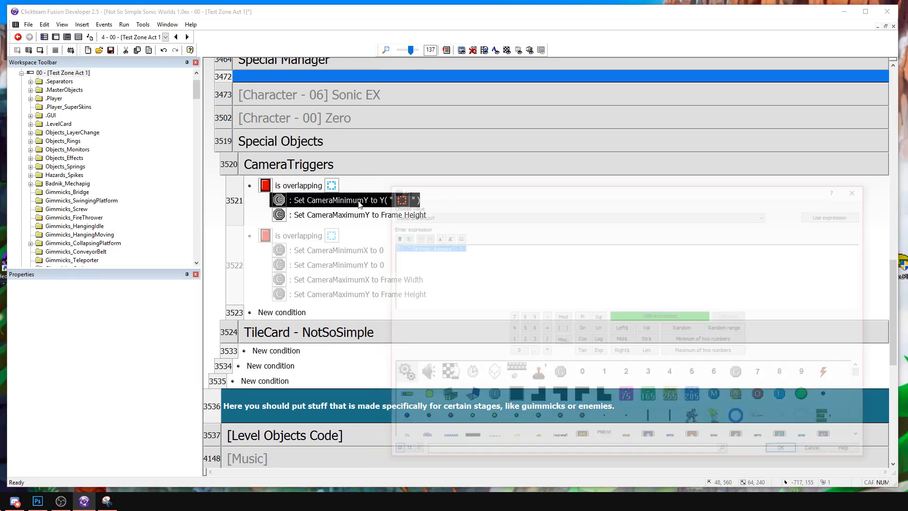
key(Escape)
double_click(336, 215)
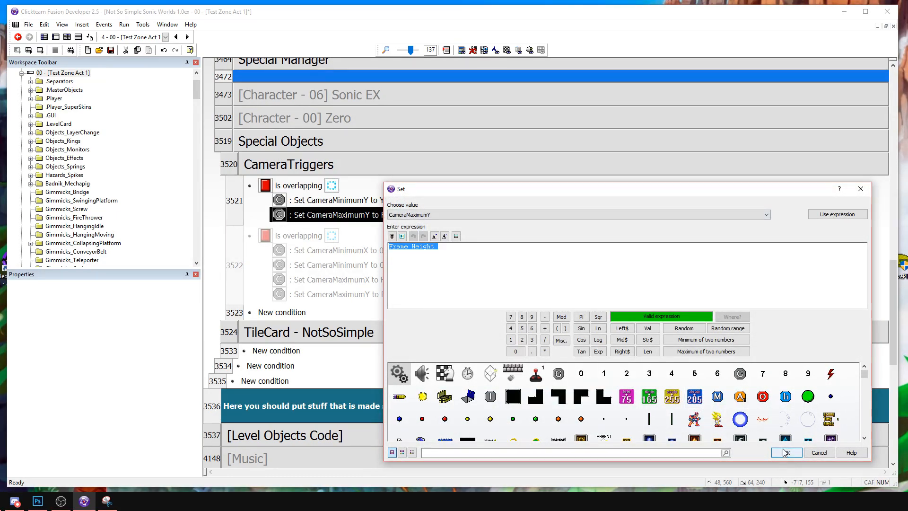
key(ctrl+v)
key(Return)
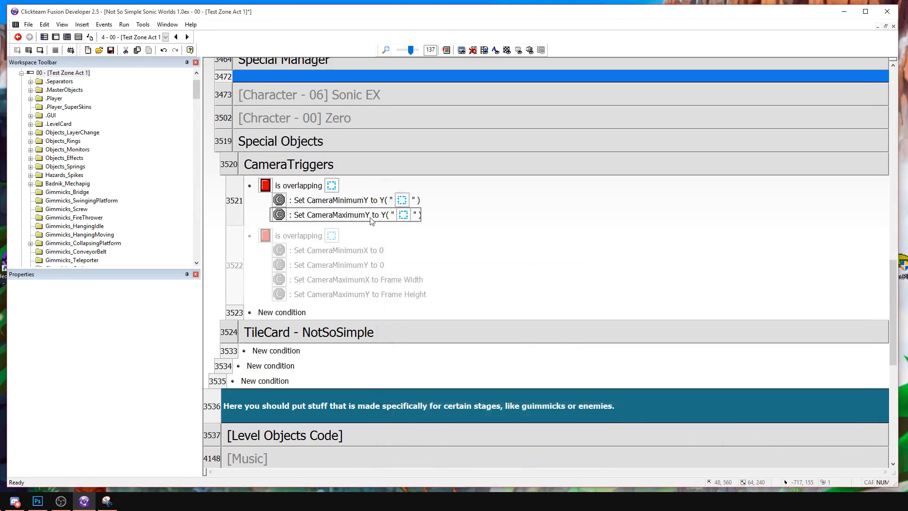
Extend the CameraMinimumY expression to Y( "Group.Areas" ) + OHeight( "CamActiv" ), using the green object's height.
double_click(365, 203)
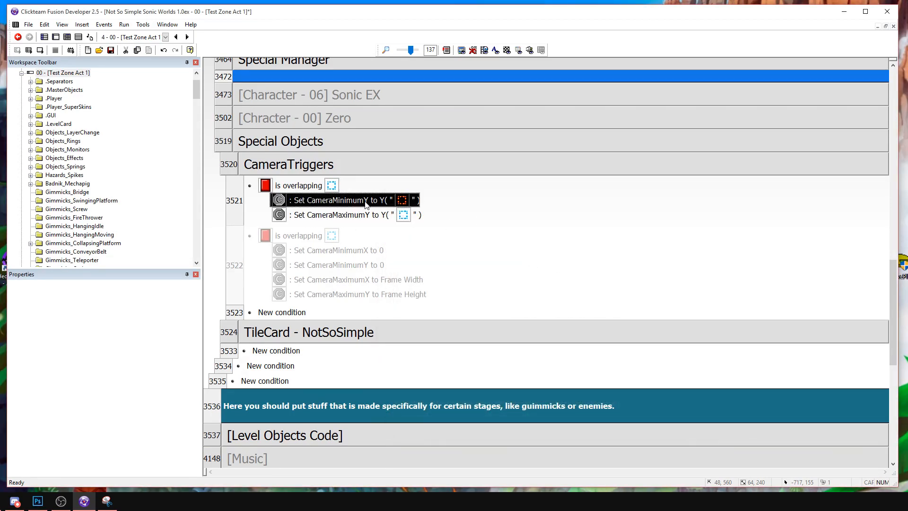
text(+)
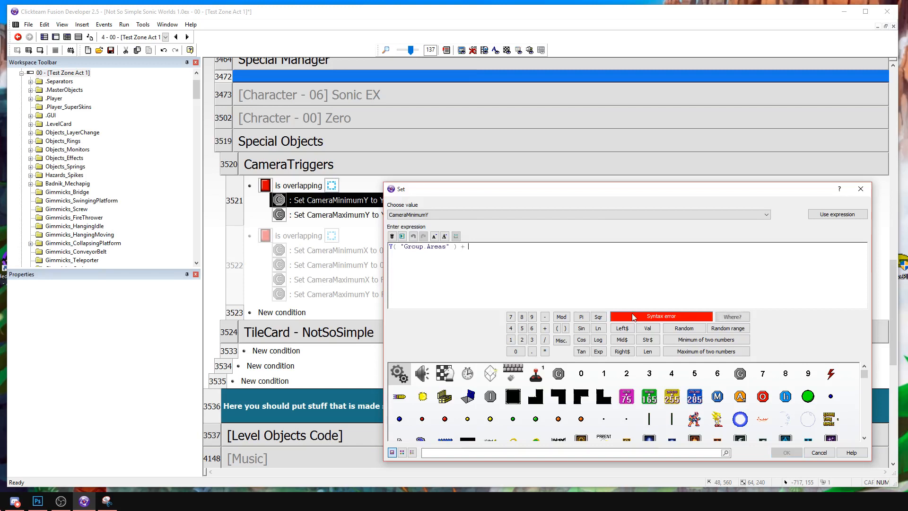
scroll(709, 411, down, 10)
scroll(709, 412, up, 2)
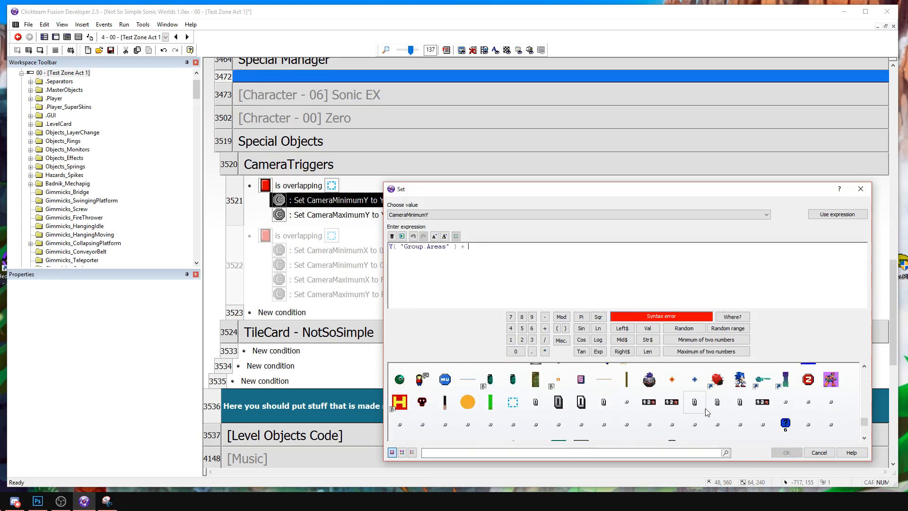
click(491, 401)
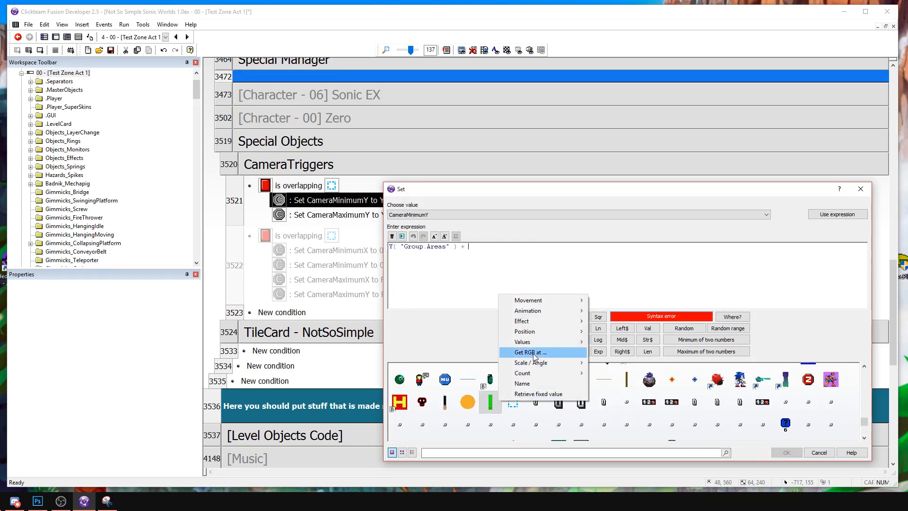
mouse_move(538, 342)
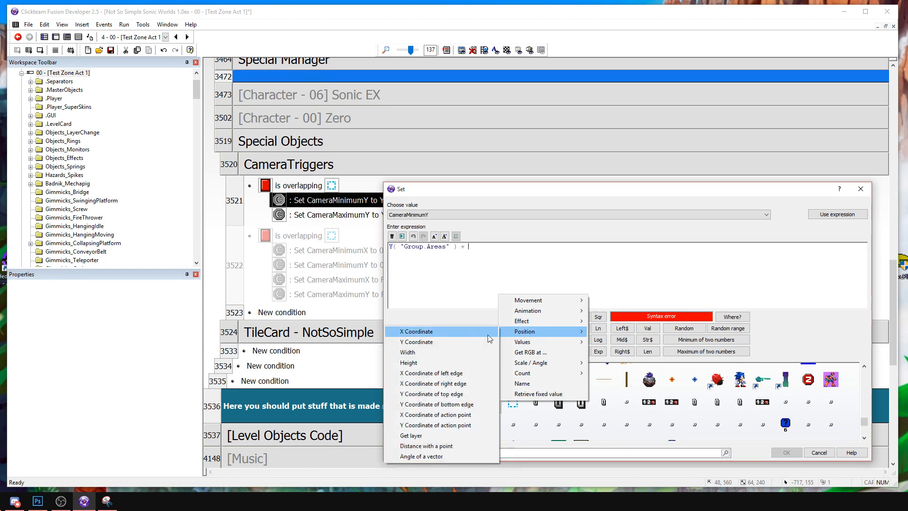
click(417, 363)
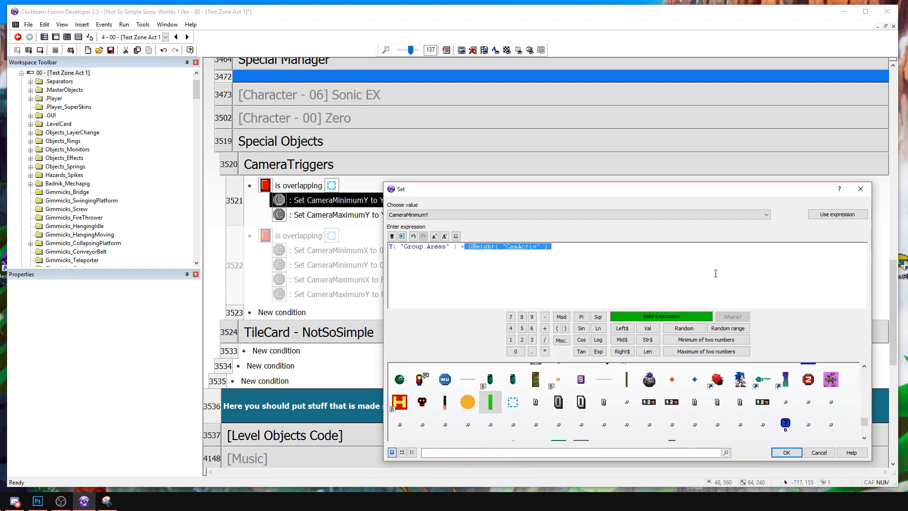
click(785, 454)
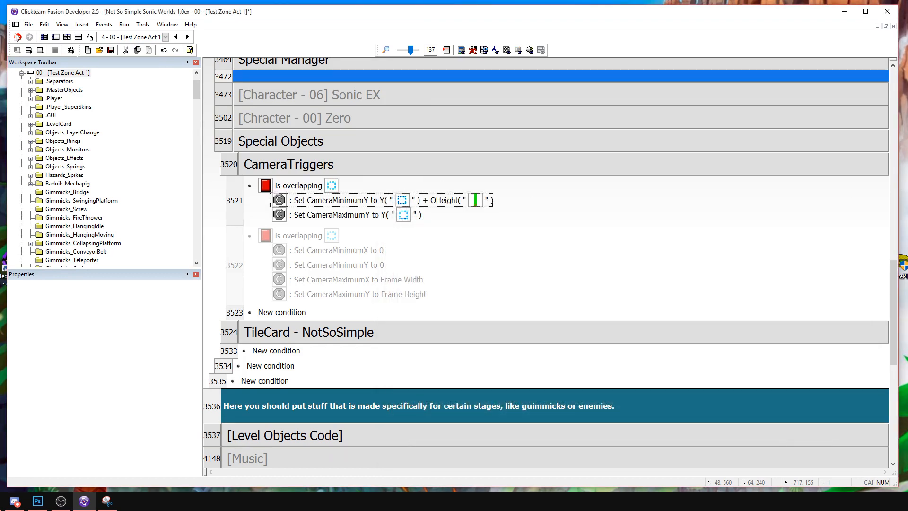
Run the current frame to check the camera limits, and close the test window.
click(49, 37)
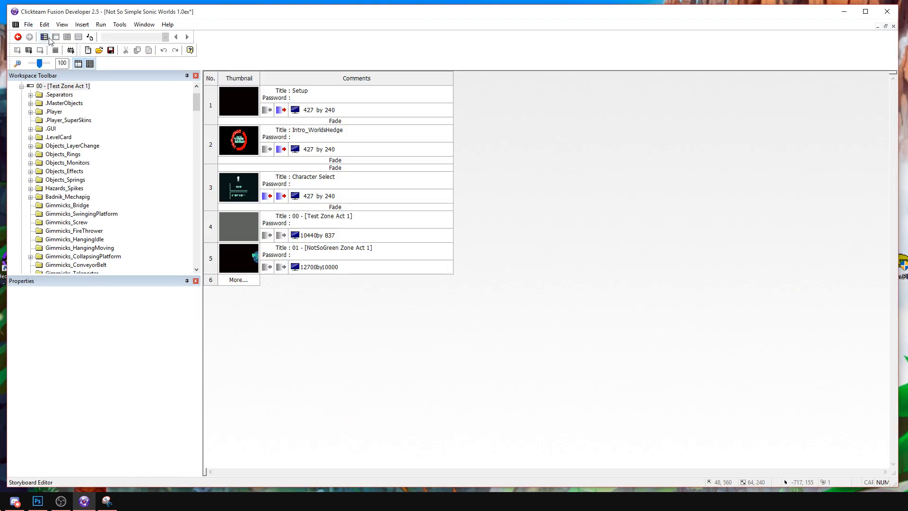
click(18, 37)
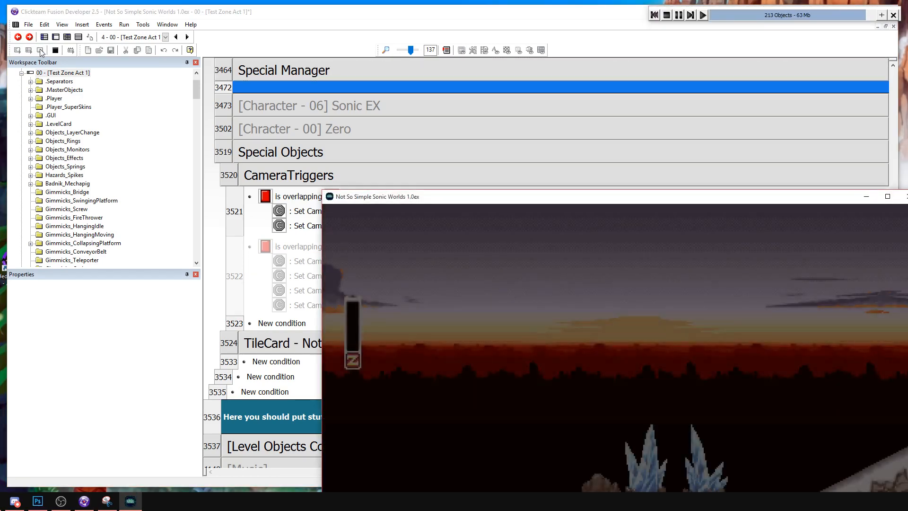
drag(510, 200, 305, 69)
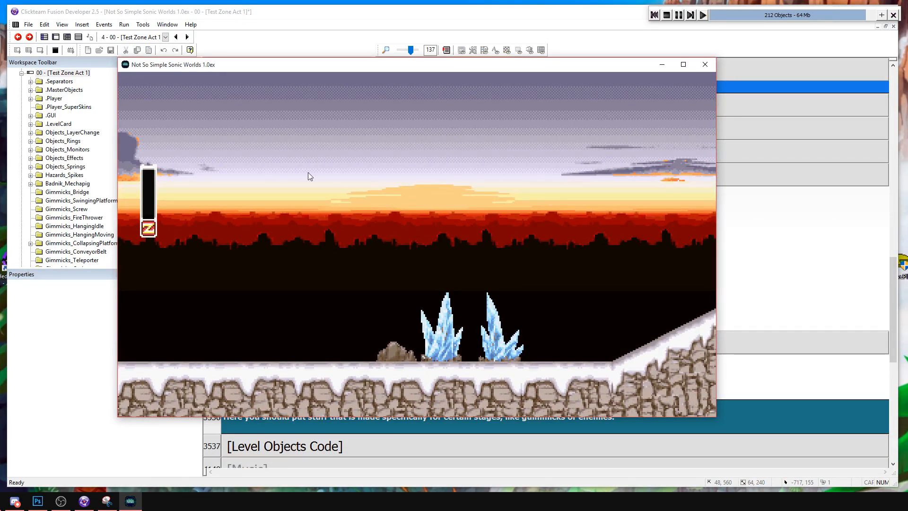
click(704, 64)
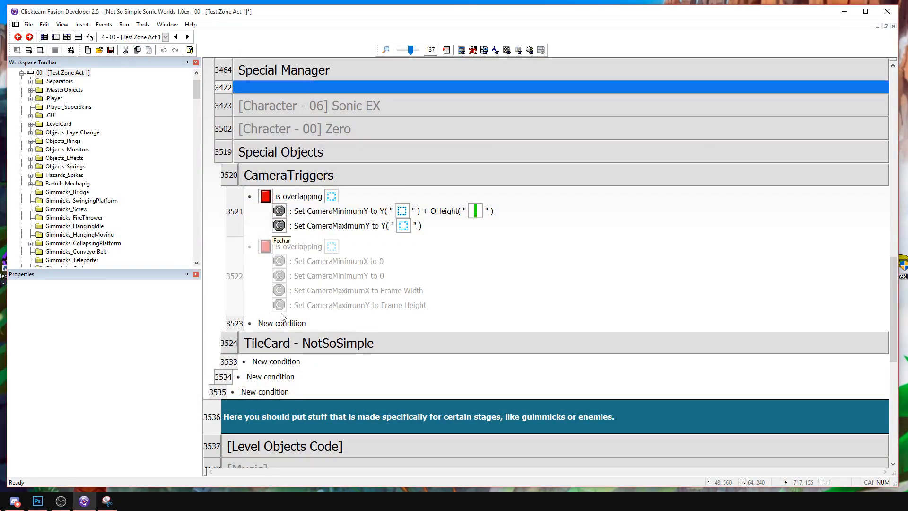
Return to the frame layout, test-run the frame again, stop it and reopen the event list.
click(56, 37)
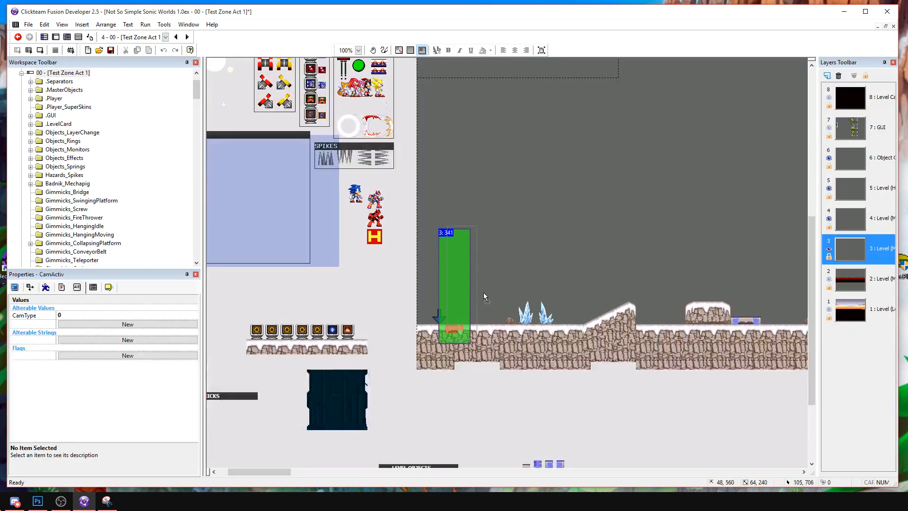
click(41, 50)
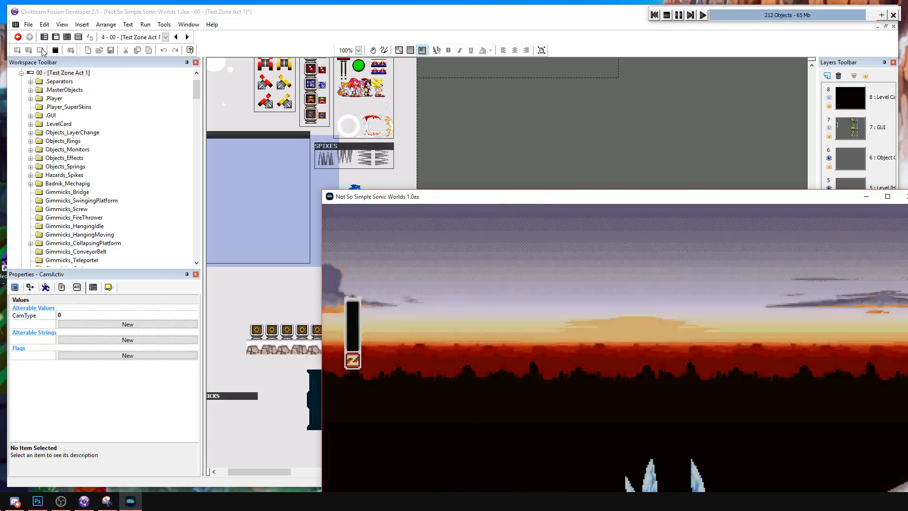
click(666, 15)
key(ctrl+e)
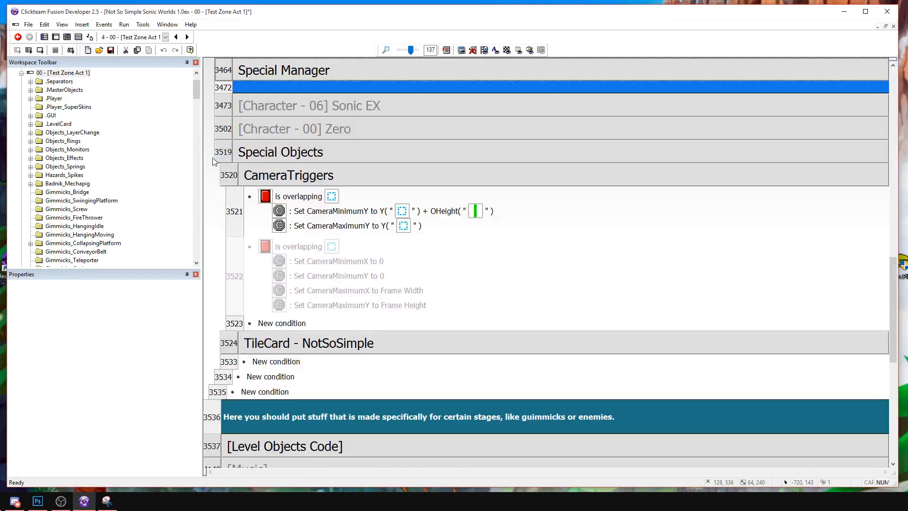
Change the plus to a minus in the CameraMinimumY expression so it reads Y( "Group.Areas" ) - OHeight( "CamActiv" ).
double_click(332, 216)
click(463, 259)
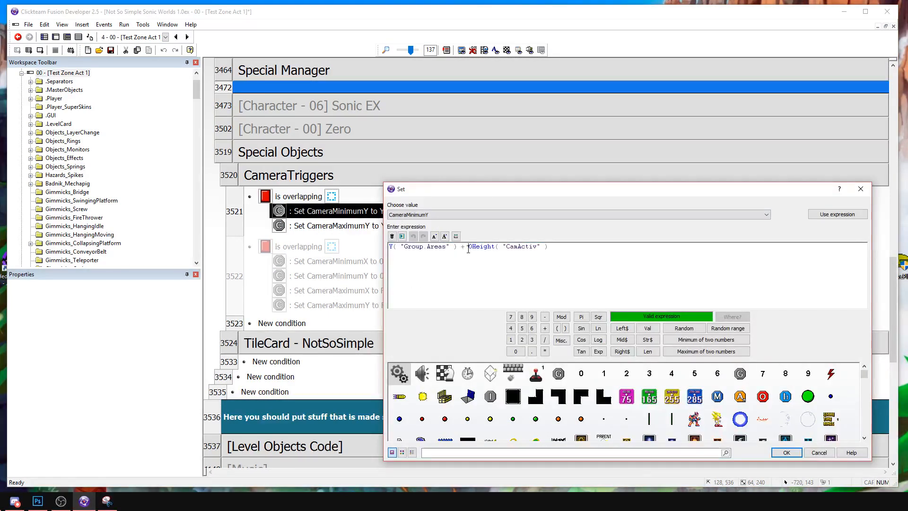
click(787, 453)
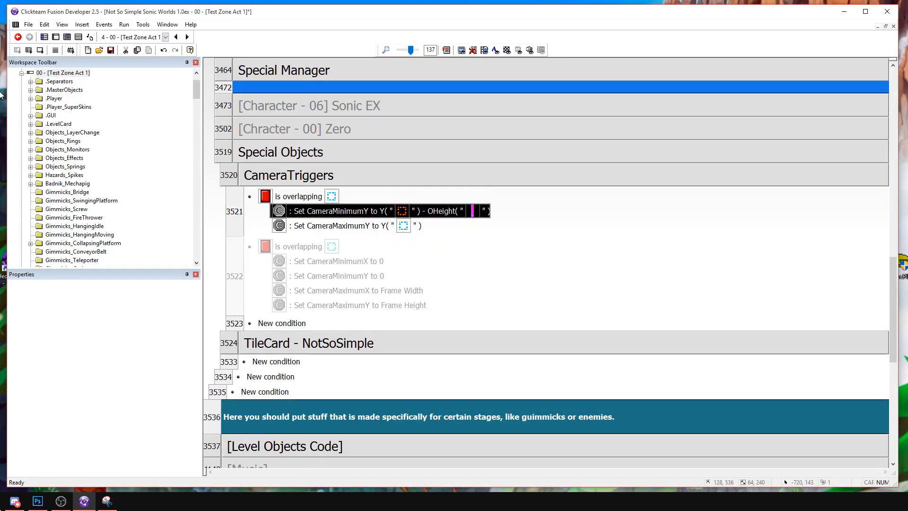
Move the green CamActiv object to about X 24, Y 544 at the start of the level layout.
click(55, 37)
drag(501, 279, 451, 279)
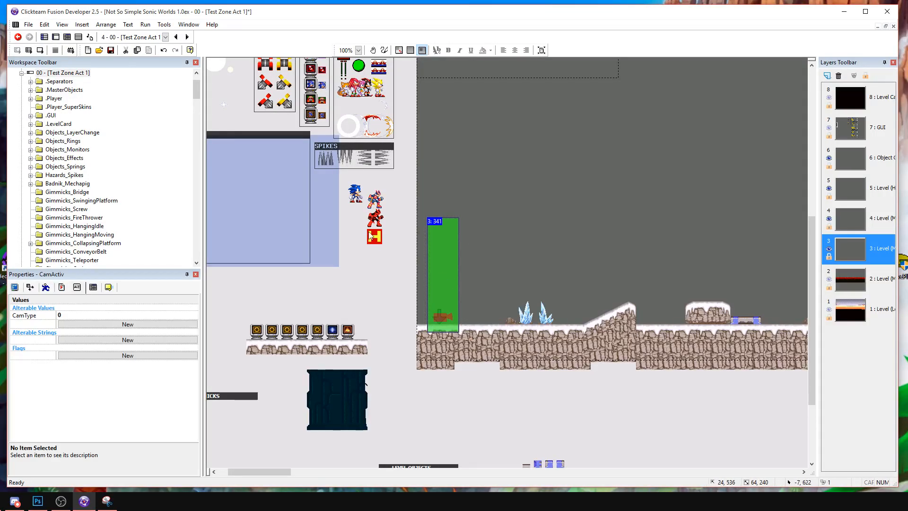
click(487, 270)
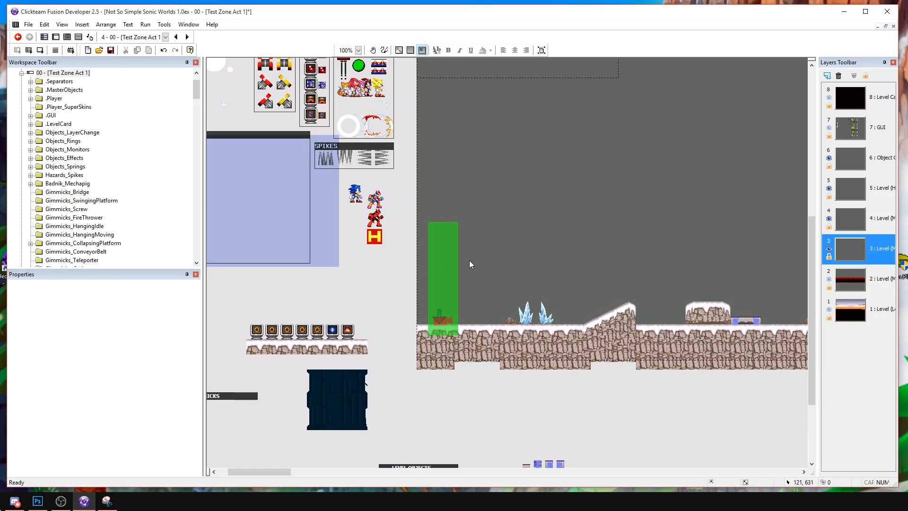
Draw AF4F00 brown bars along the CamActiv image's top and bottom edges, plus a short and a longer vertical stroke in its upper half.
double_click(444, 240)
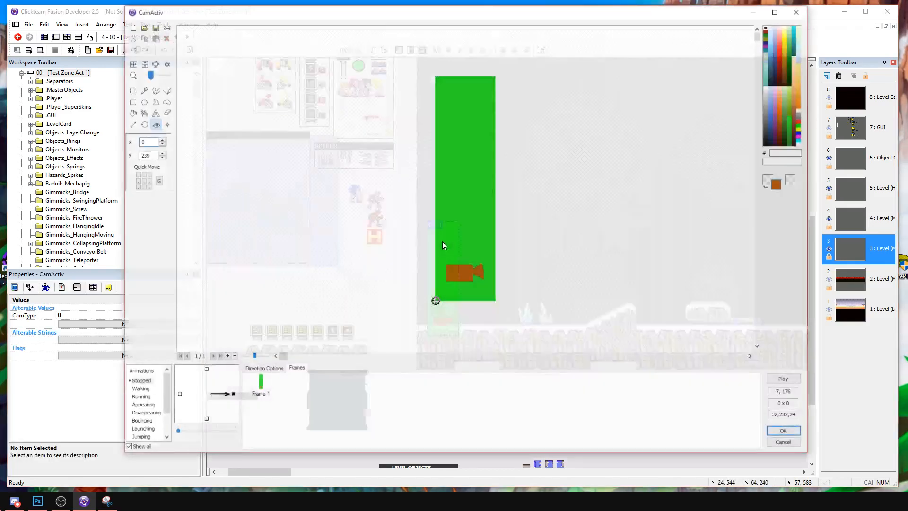
click(131, 101)
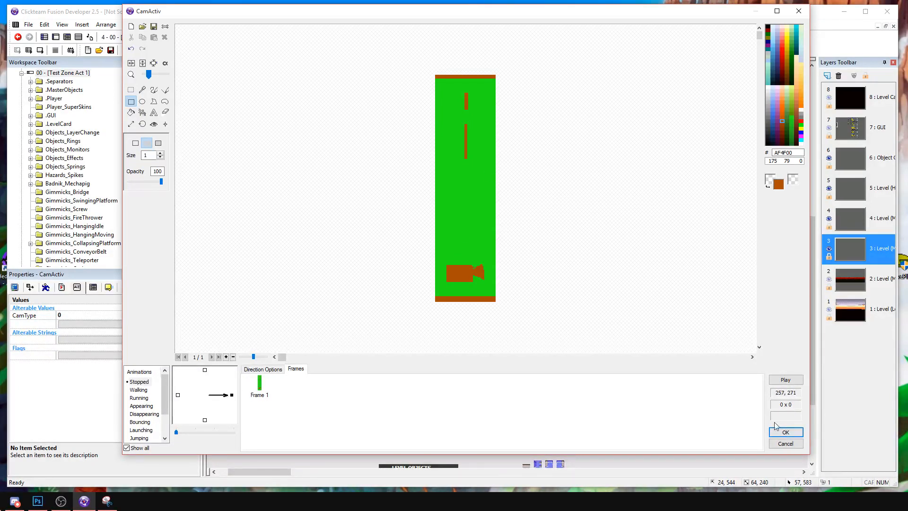
click(786, 432)
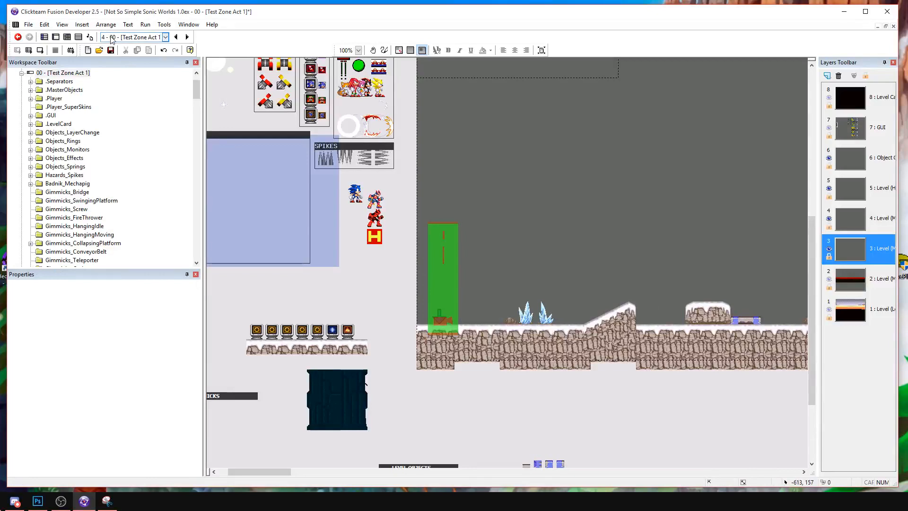
Test-run the frame and play rightward from the level start to the slope by the tall pillar to check the camera.
click(40, 49)
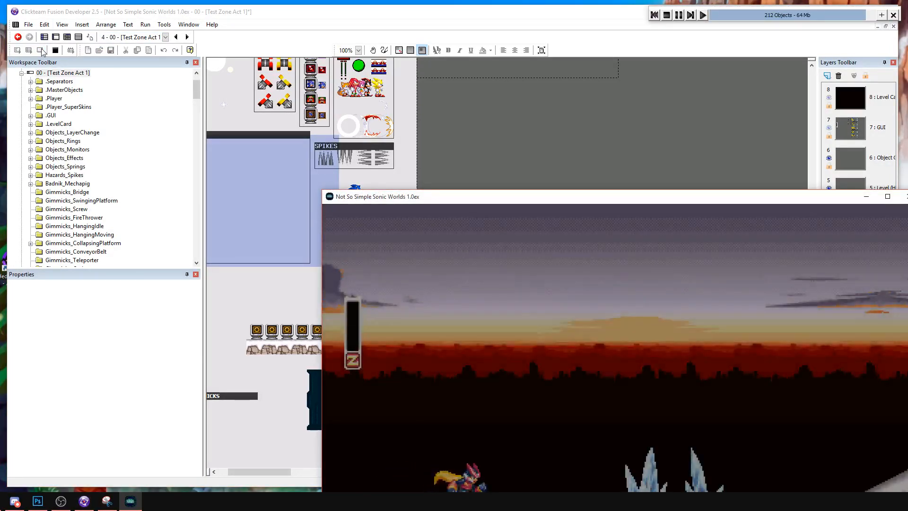
drag(608, 199, 358, 80)
key(Right)
key(z)
key(Right)
key(z)
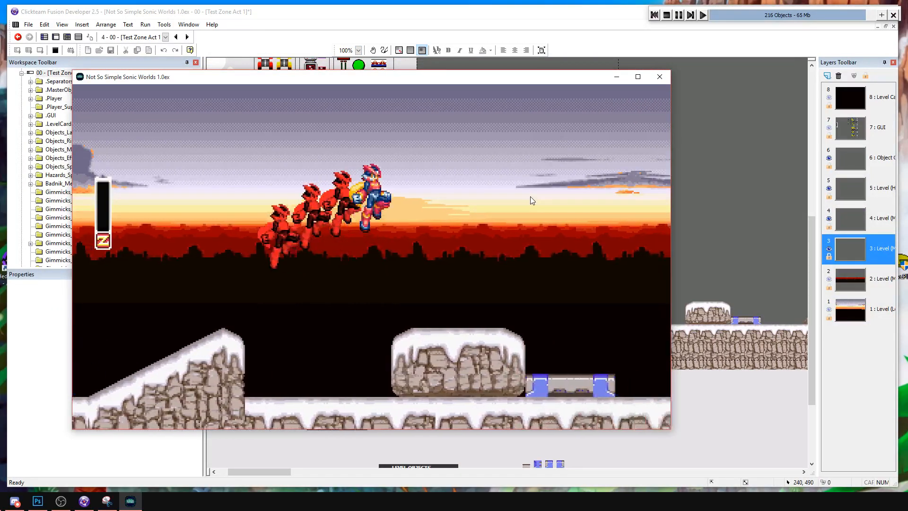
key(z)
key(Right)
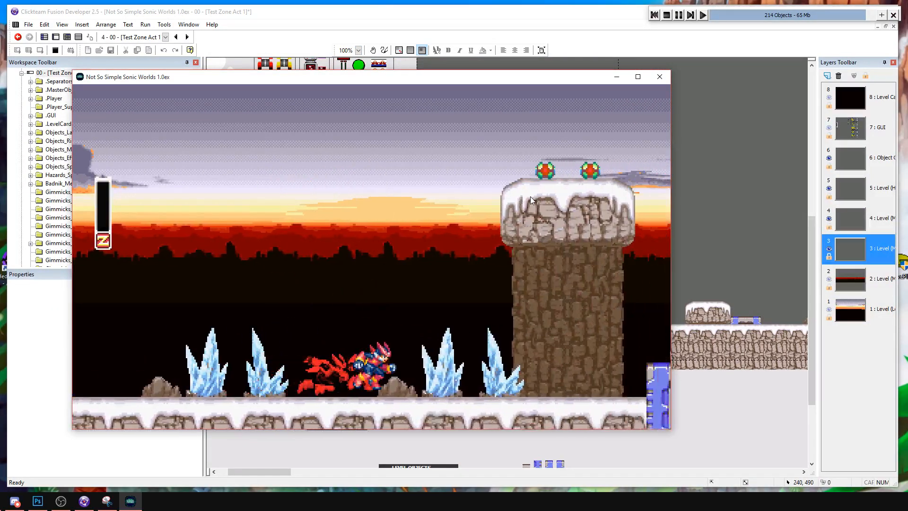
key(z)
key(z)
key(Right)
key(z)
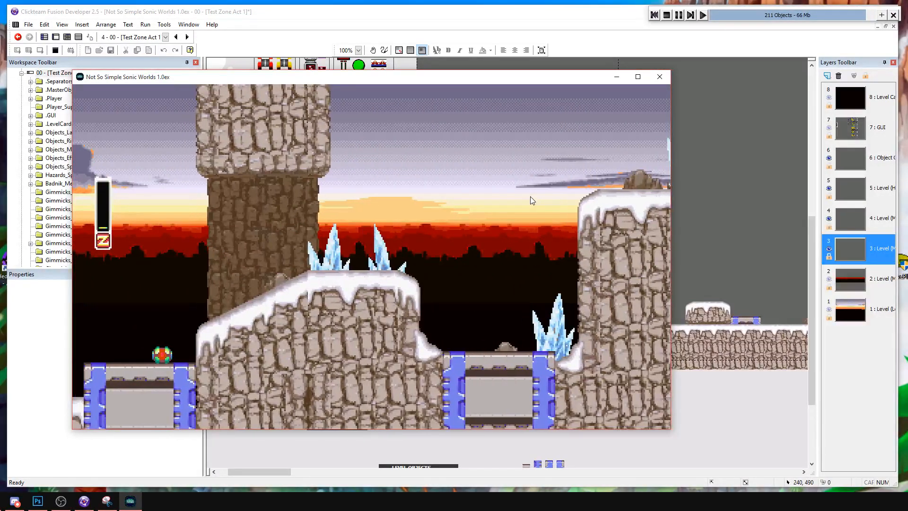
key(Right)
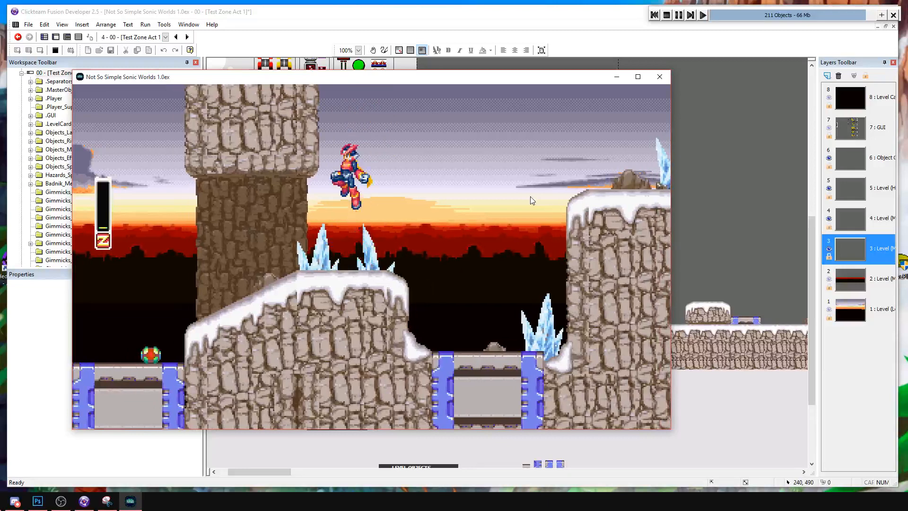
Test jumping against the tall pillar, go back to the lower snow-topped pillar, and return to the slope.
key(Left)
key(z)
key(Right)
key(Left)
key(z)
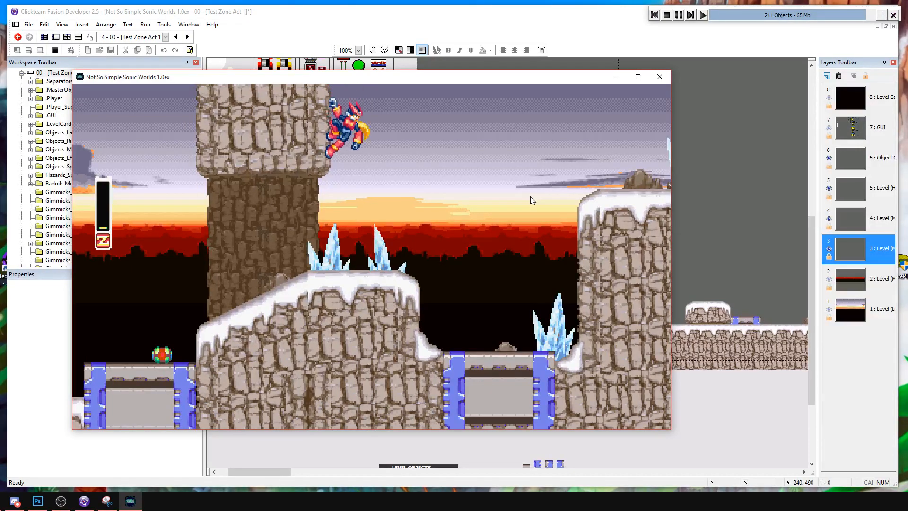
key(Left)
key(z)
key(Right)
key(z)
key(Left)
key(Right)
key(Left)
key(z)
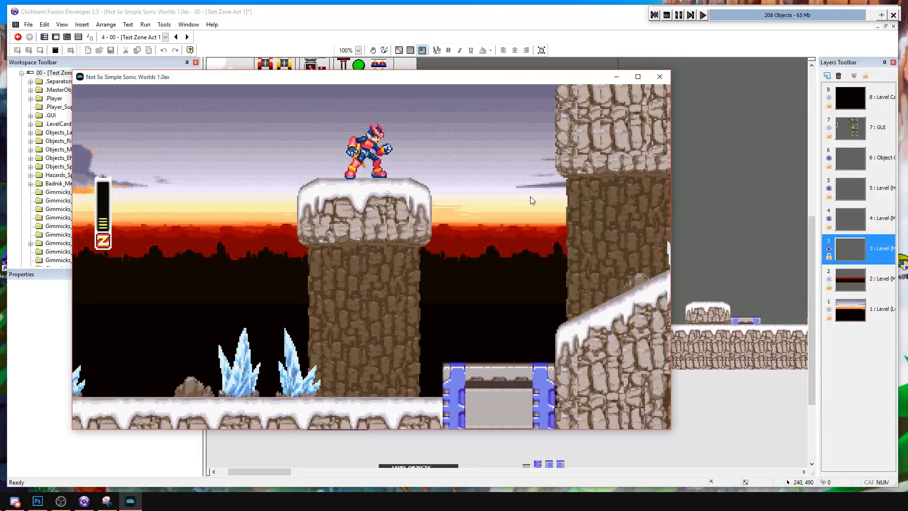
key(Right)
key(z)
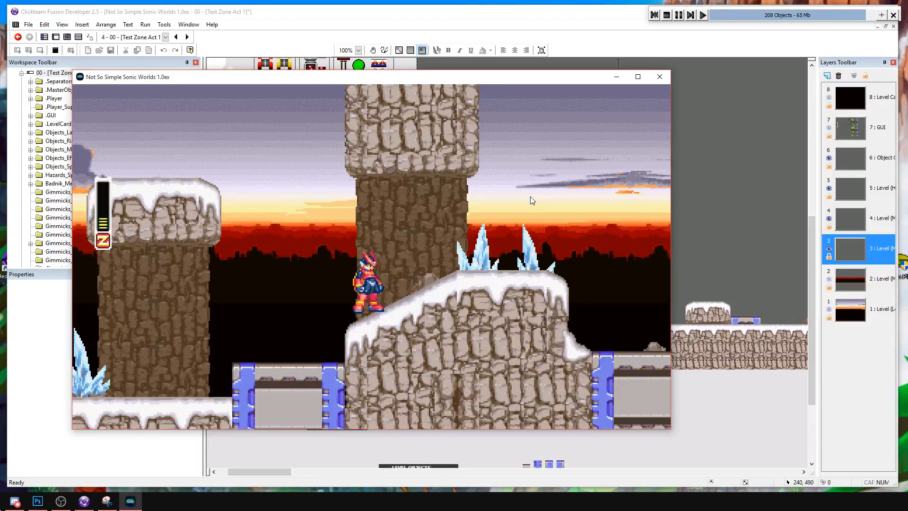
Jump from the slope back across the lower pillar toward the level start, and run right again.
key(Right)
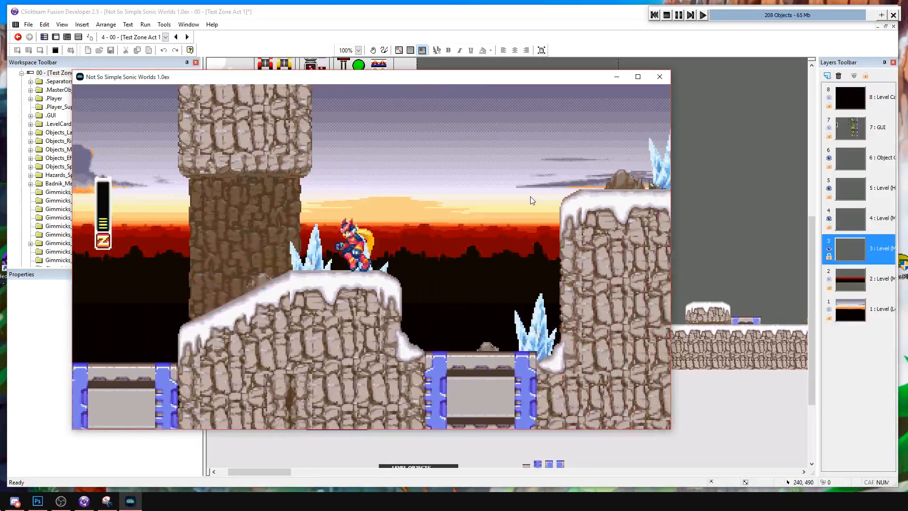
key(z)
key(Left)
key(z)
key(z)
key(Left)
key(z)
key(z)
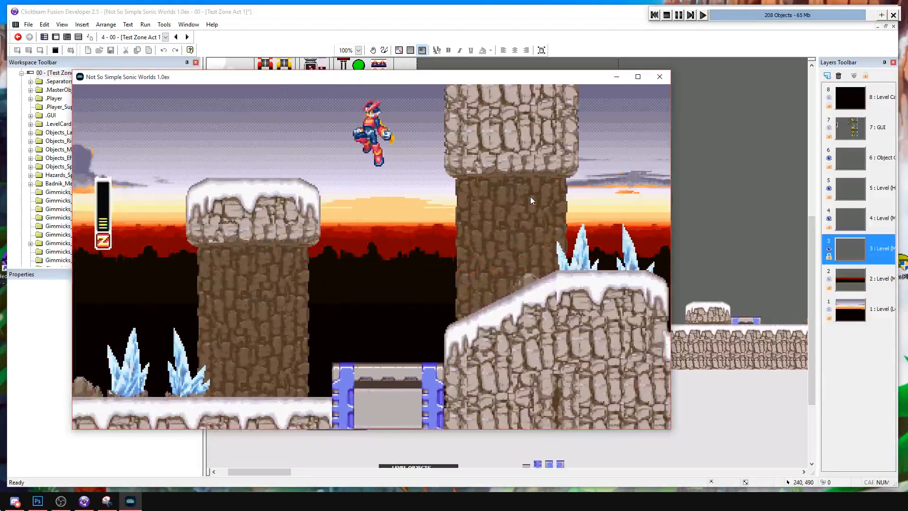
key(Left)
key(z)
key(z)
key(z)
key(Right)
key(z)
key(Right)
Dash and slash up to the crystals on the slope once more, and stop the test run.
key(z)
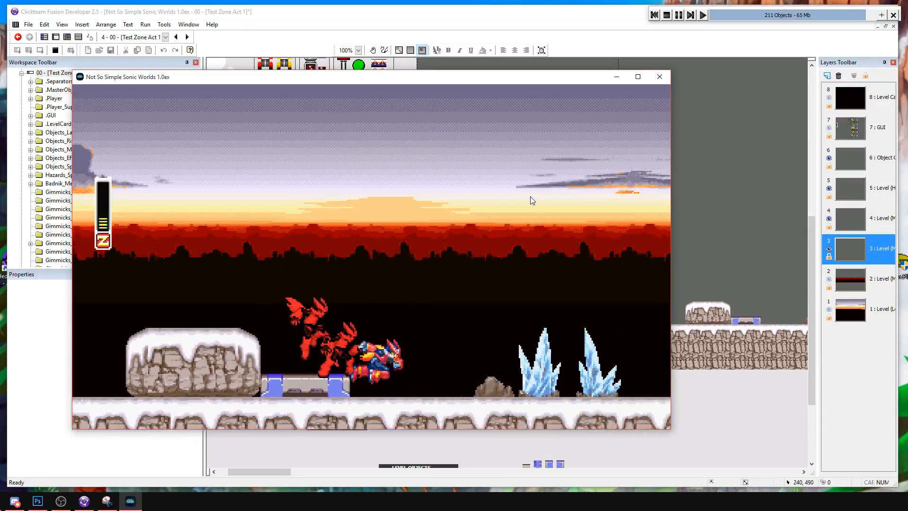
key(z)
key(x)
key(z)
key(x)
key(x)
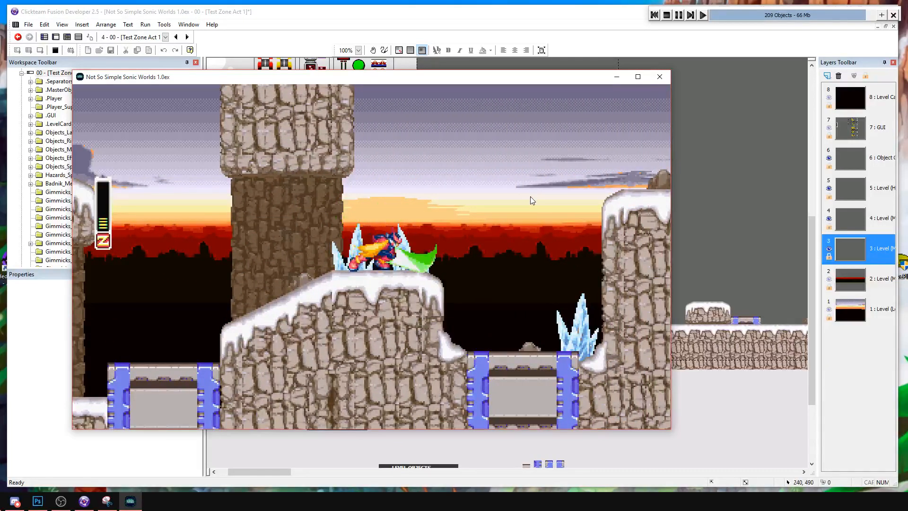
click(54, 51)
Place a copy of the start CamActiv trigger at about X 1336, Y 472 on the slope beside the tall pillar.
middle_drag(582, 238, 398, 275)
click(271, 305)
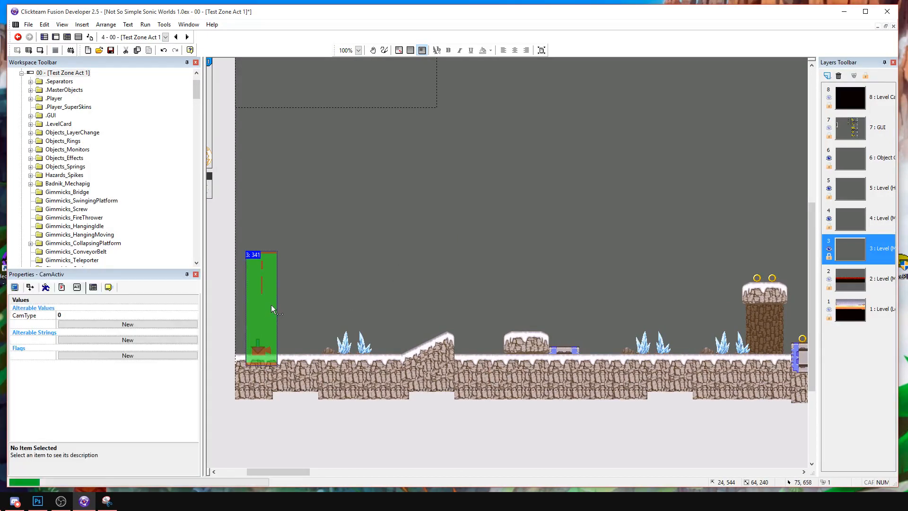
middle_drag(528, 281, 356, 280)
key(ctrl+v)
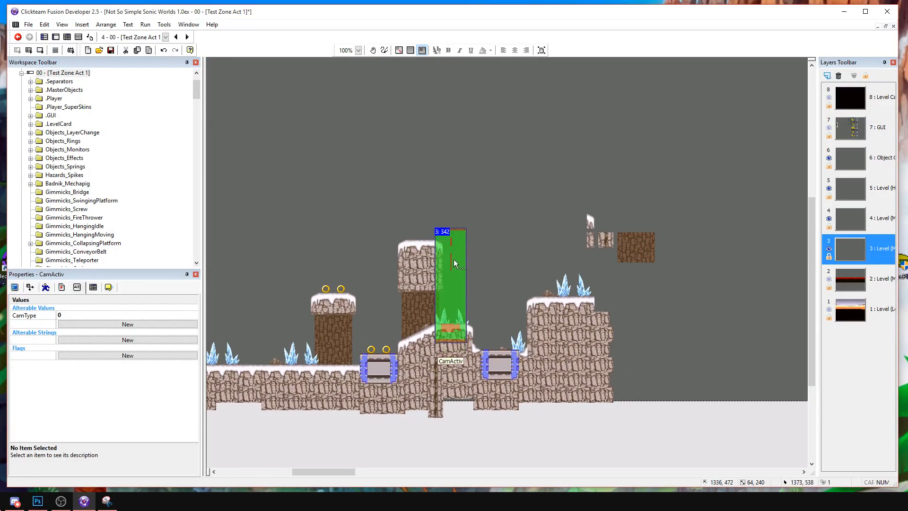
click(453, 260)
click(516, 255)
Test-run the frame and play rightward to the copied CamActiv trigger on the slope.
key(F7)
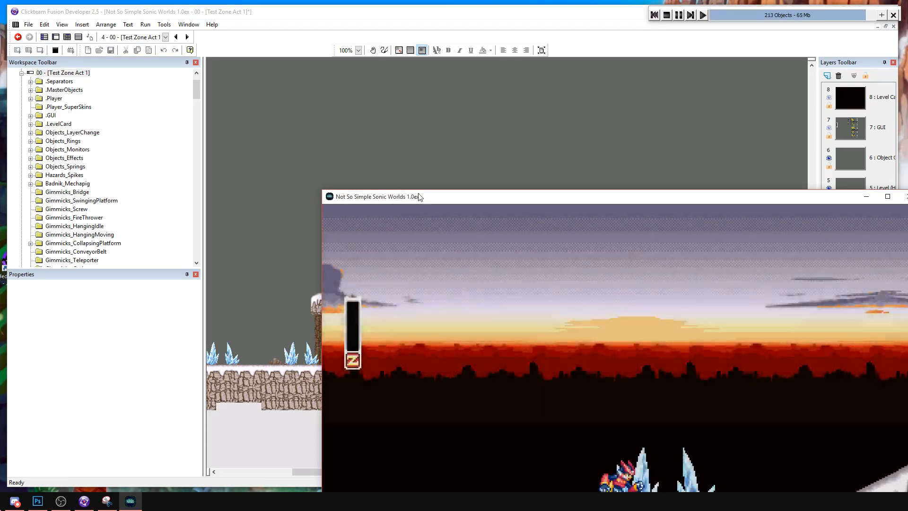
drag(424, 198, 281, 100)
key(Right)
key(s)
key(a)
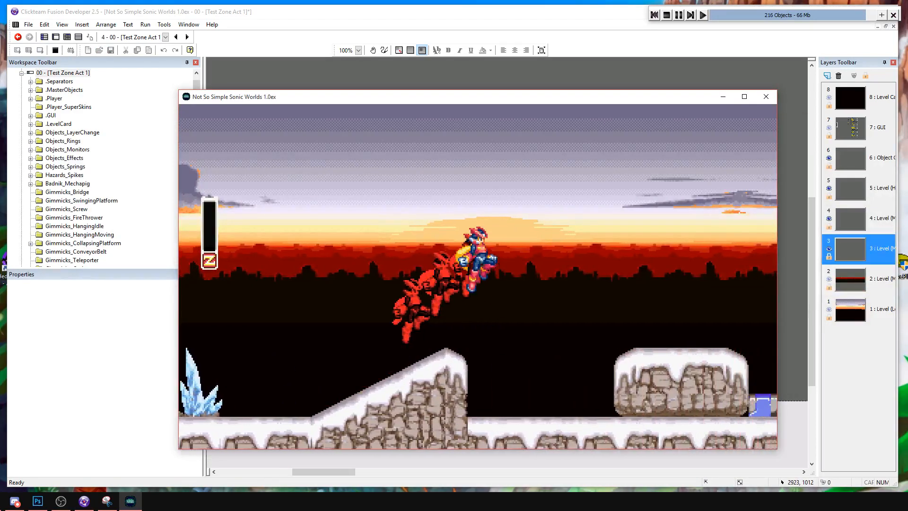
key(a)
key(s)
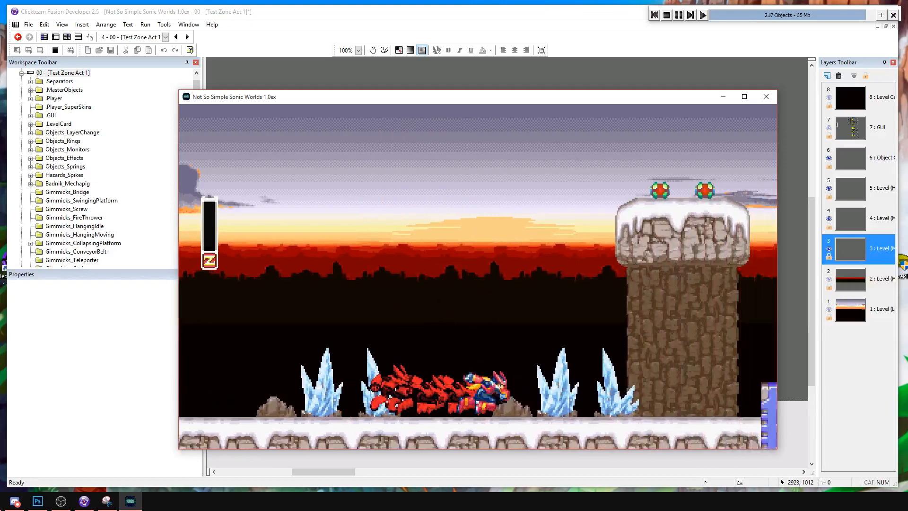
key(a)
Jump back left over the tall pillar to check the camera limits there, and stop the test run.
key(a)
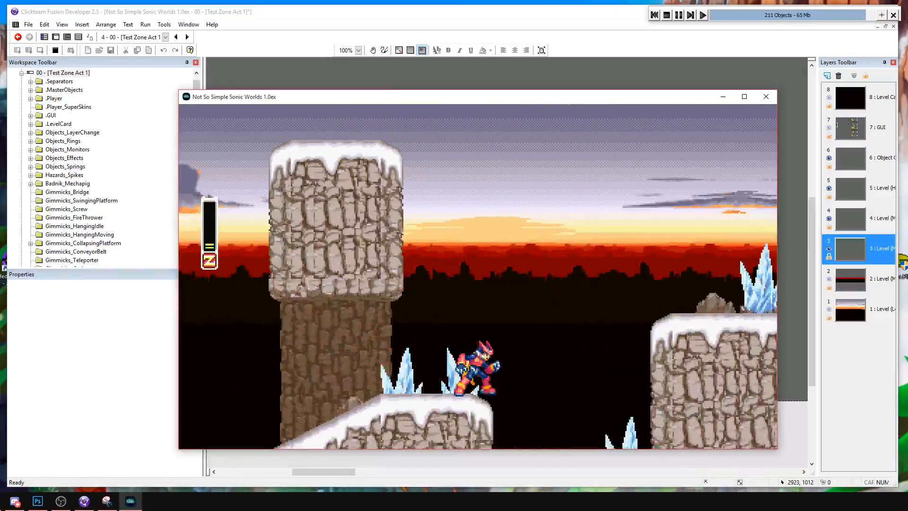
key(a)
key(Left)
key(s)
key(a)
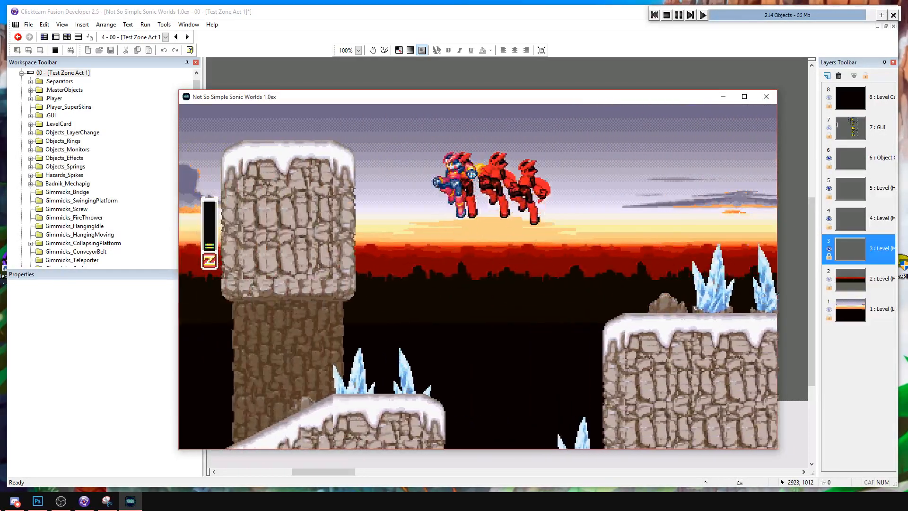
key(Left)
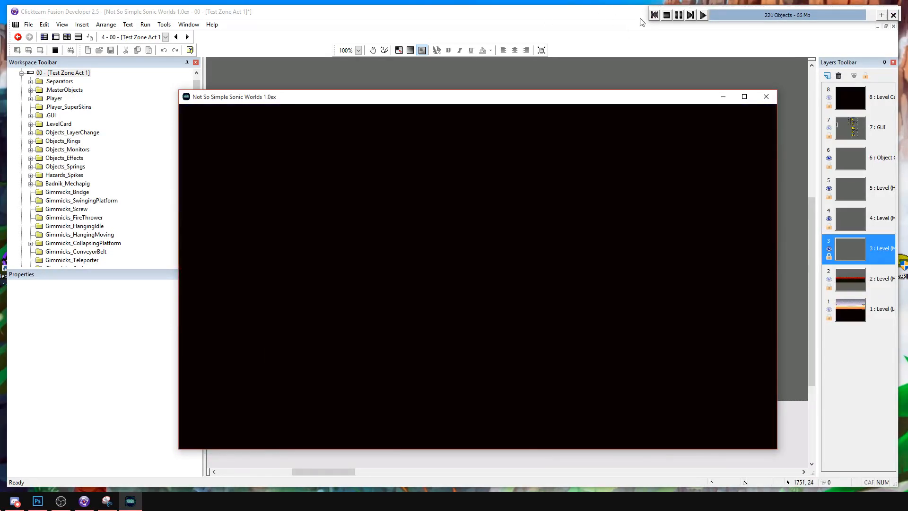
click(667, 15)
Set the main volume to 25 in the Start of Frame event.
click(79, 37)
scroll(506, 228, up, 5)
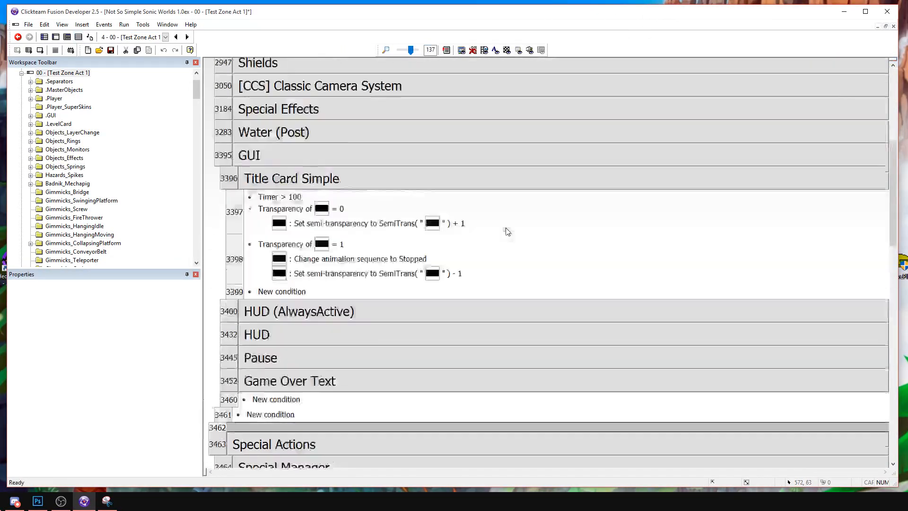
scroll(509, 231, up, 10)
double_click(321, 142)
text(25)
key(Return)
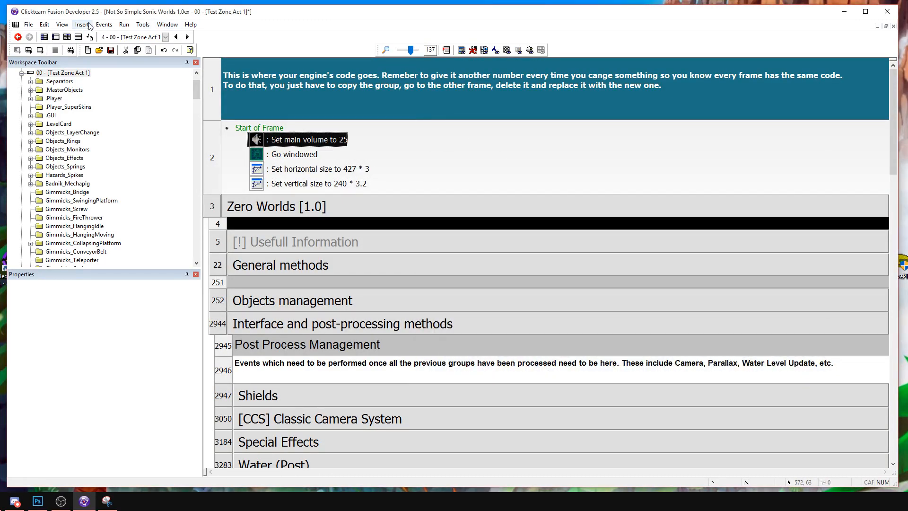
Return to the frame layout and delete the CamActiv copy beside the tall pillar.
click(56, 37)
click(465, 267)
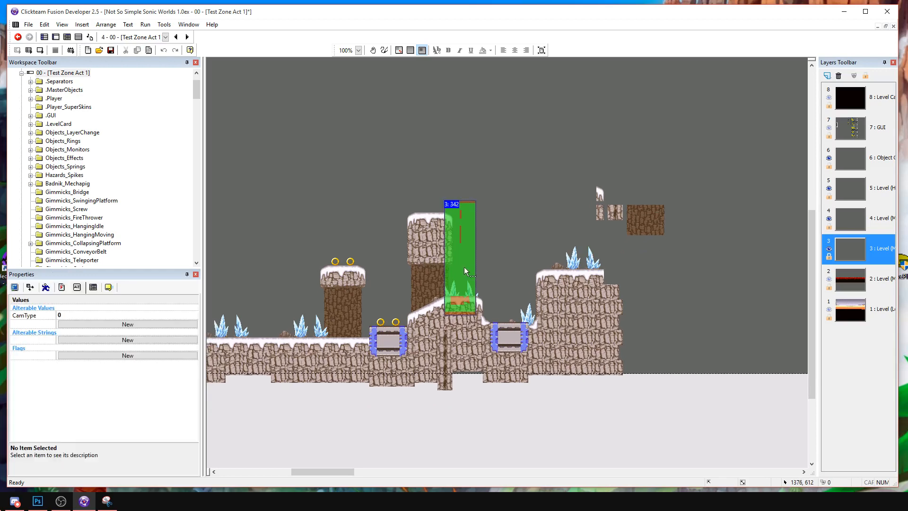
key(Delete)
middle_drag(468, 268, 756, 274)
middle_drag(289, 269, 517, 275)
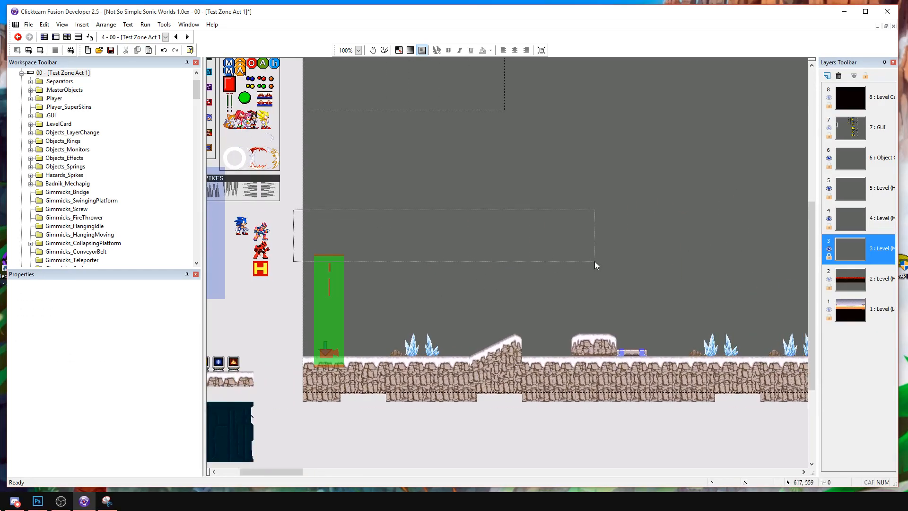
click(333, 267)
key(ctrl+c)
key(ctrl+v)
click(349, 258)
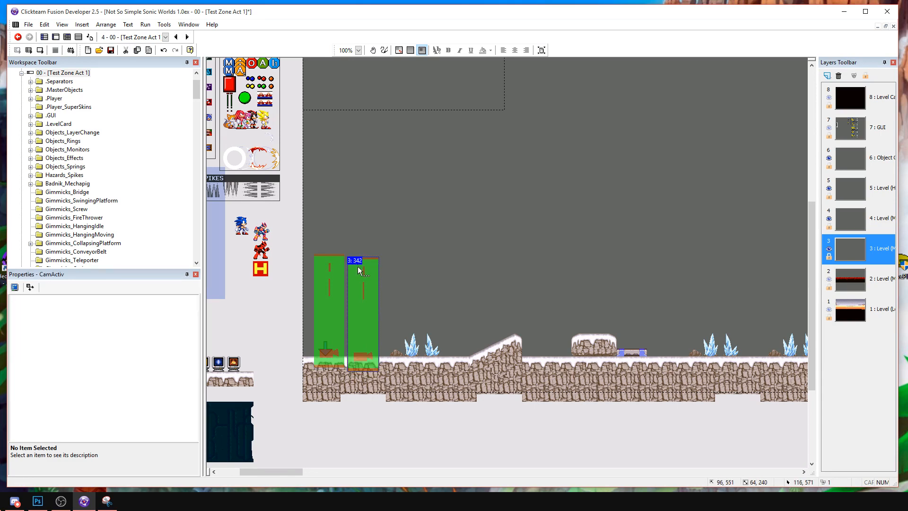
key(Delete)
Insert a new Active object just above the CamActiv trigger at the level start and paint its image solid grey 808080.
double_click(492, 245)
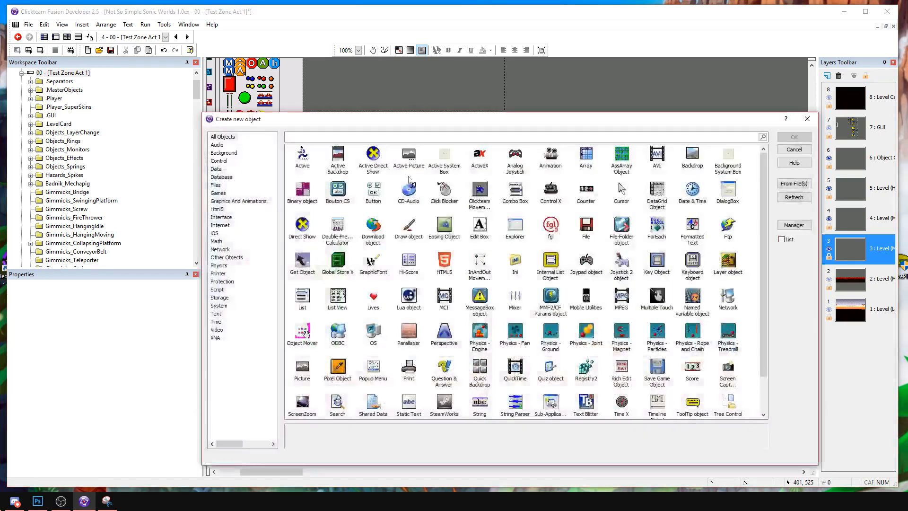
double_click(312, 164)
click(339, 203)
drag(338, 247, 338, 247)
double_click(329, 243)
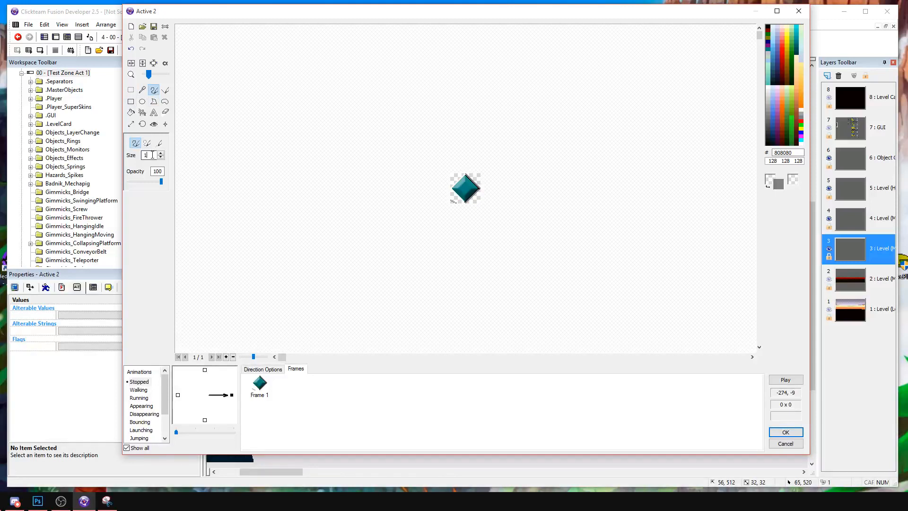
text(0)
click(482, 196)
key(Return)
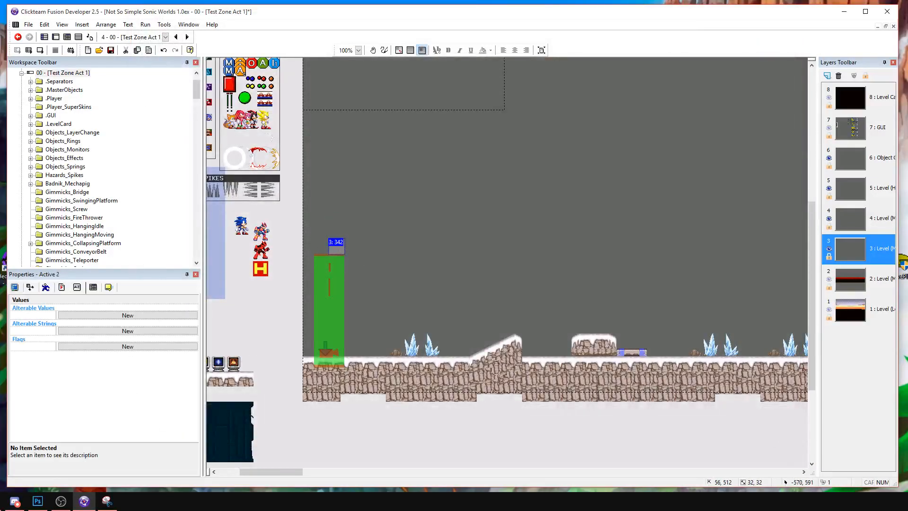
Stretch the grey Active object horizontally into a long thin bar running rightward across the level.
click(15, 287)
click(32, 287)
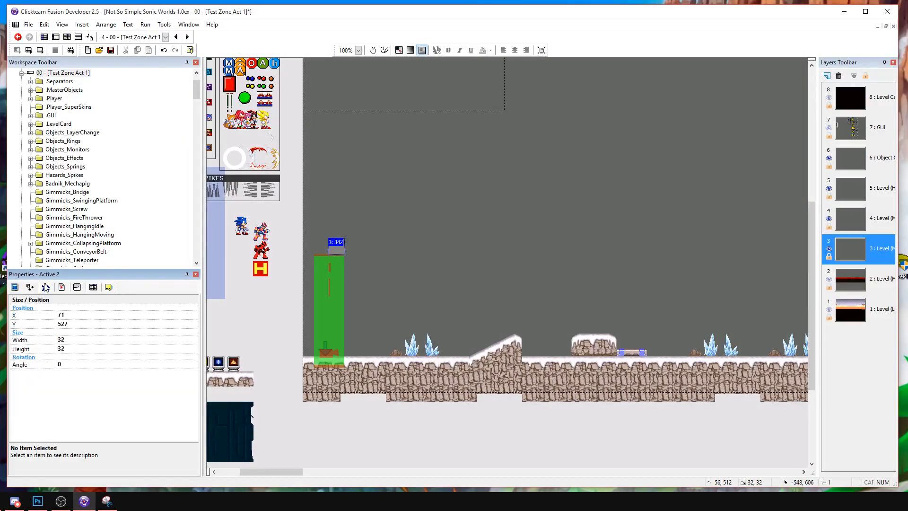
click(45, 287)
click(16, 316)
click(333, 245)
drag(824, 240, 724, 243)
drag(801, 246, 768, 249)
click(680, 310)
Move the four spare snow and rock pieces from beside the high platform to below the frame's lower edge.
middle_drag(389, 308, 666, 301)
drag(714, 240, 672, 419)
middle_drag(675, 421, 615, 376)
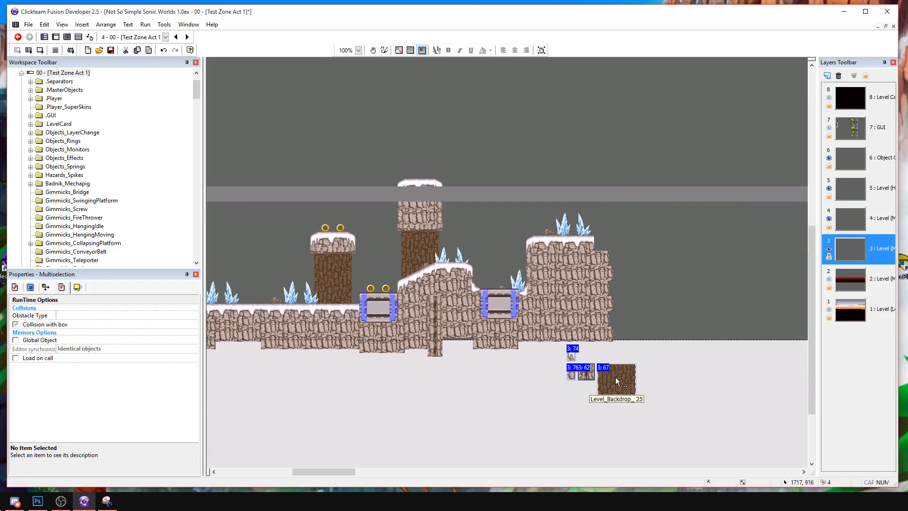
drag(615, 376, 539, 399)
click(693, 348)
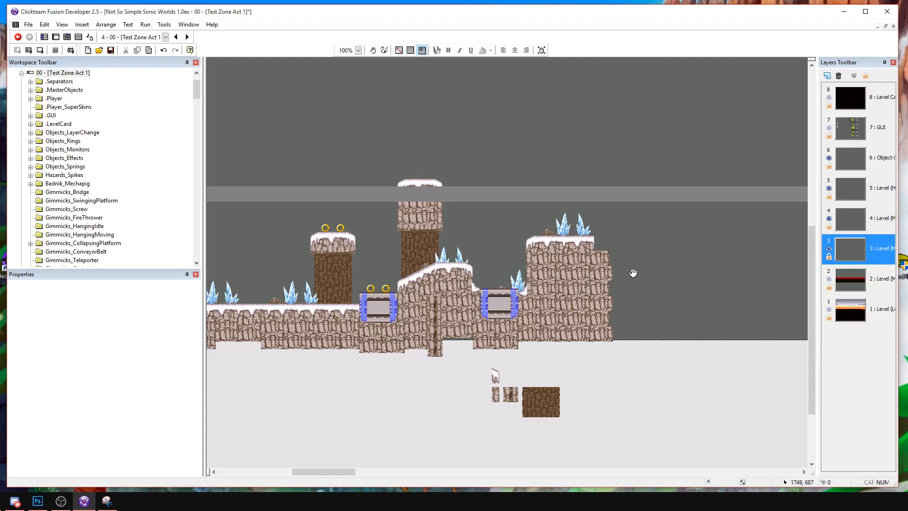
Copy the slope's snowy end cap to the high platform's right end and its snowdrift piece beside the right wall.
middle_drag(633, 273, 542, 270)
drag(378, 269, 528, 241)
click(523, 253)
drag(387, 284, 521, 294)
drag(528, 291, 537, 287)
drag(518, 238, 537, 241)
Add a copied Level_Backdrop_05 snow piece to the high platform's top and align the right end cap with it.
click(498, 240)
key(ctrl+v)
click(504, 233)
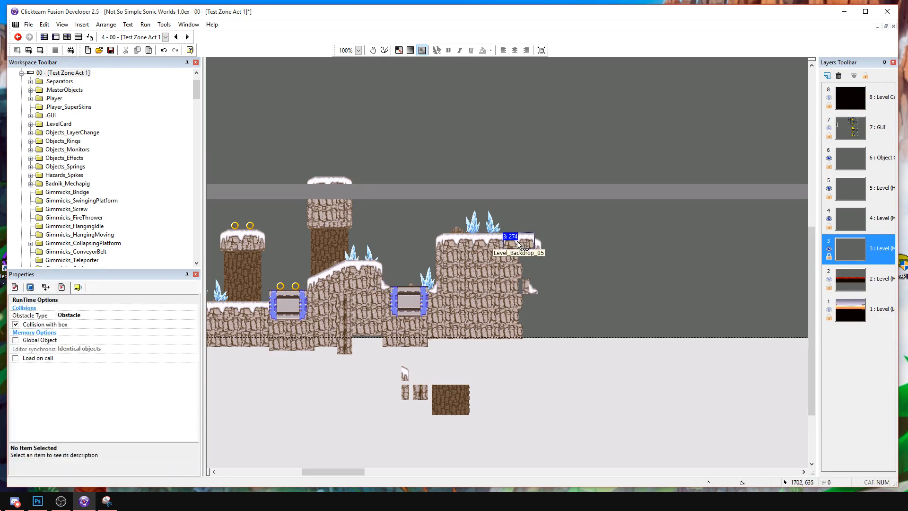
click(551, 250)
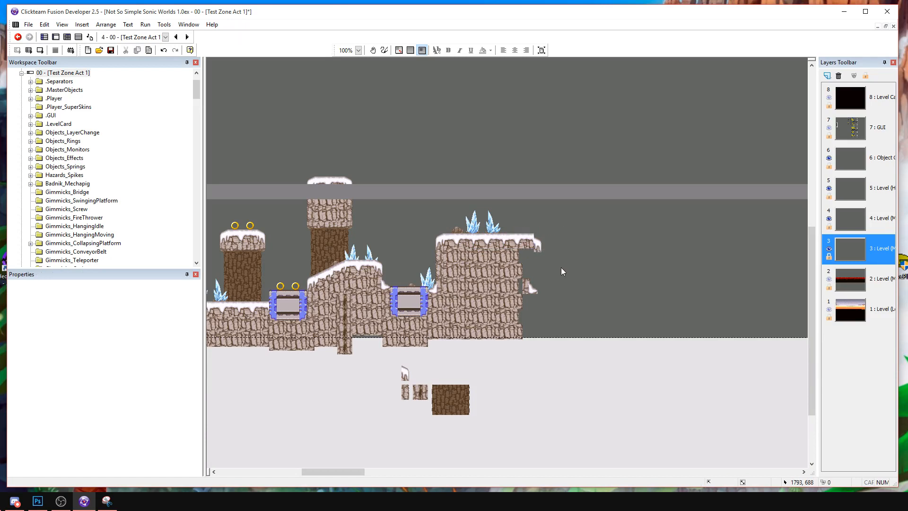
click(537, 243)
click(554, 252)
drag(536, 244, 536, 241)
Lower the snowdrift piece to the wall's foot and fill the wall edge above it with copied rock edge pieces.
drag(537, 317, 538, 312)
click(588, 296)
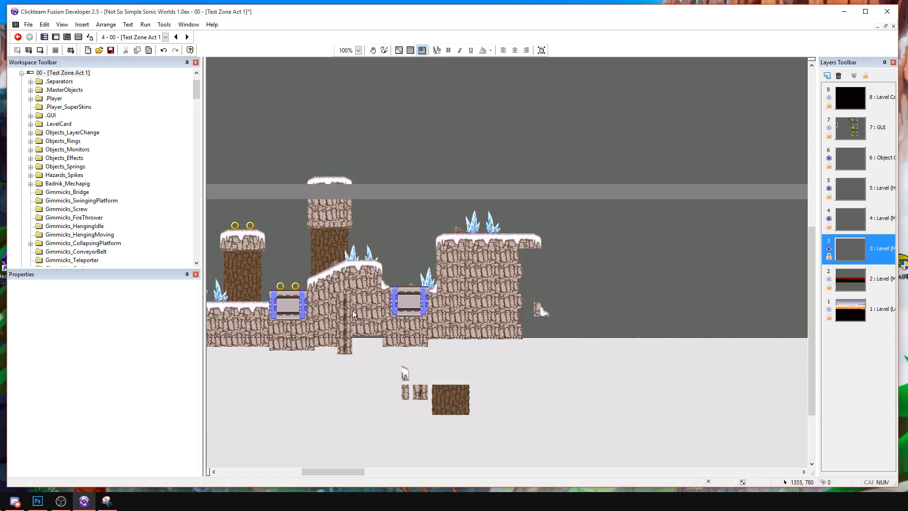
click(350, 217)
shift+click(348, 198)
drag(538, 253, 537, 300)
key(ctrl+c)
key(ctrl+v)
click(560, 287)
click(564, 296)
Bring the snowdrift piece at the foot of the high platform's right wall to the front of its layer.
click(541, 311)
right_click(541, 311)
mouse_move(608, 191)
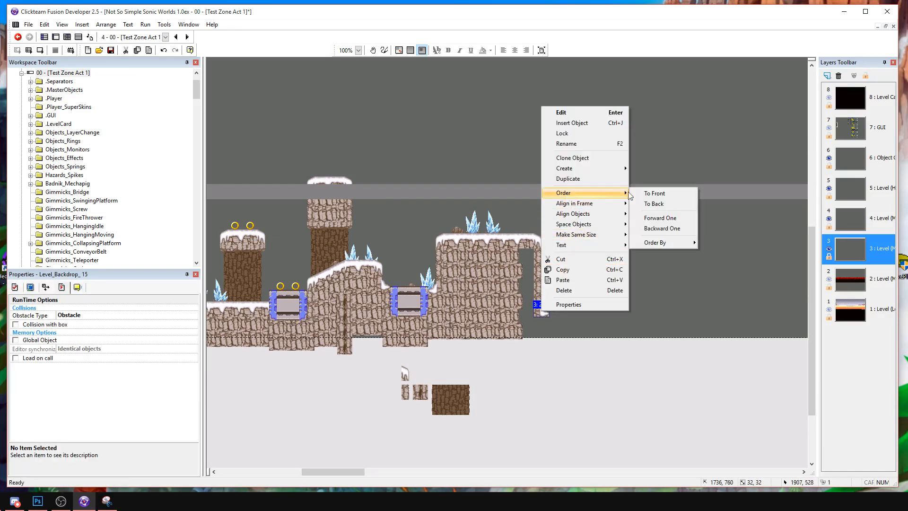
click(652, 194)
Fill the gap between the high platform's rock body and its right wall edge with four stacked copies of the rock block.
click(586, 299)
click(513, 273)
shift+click(512, 286)
shift+click(511, 300)
shift+click(511, 316)
key(ctrl+v)
click(506, 253)
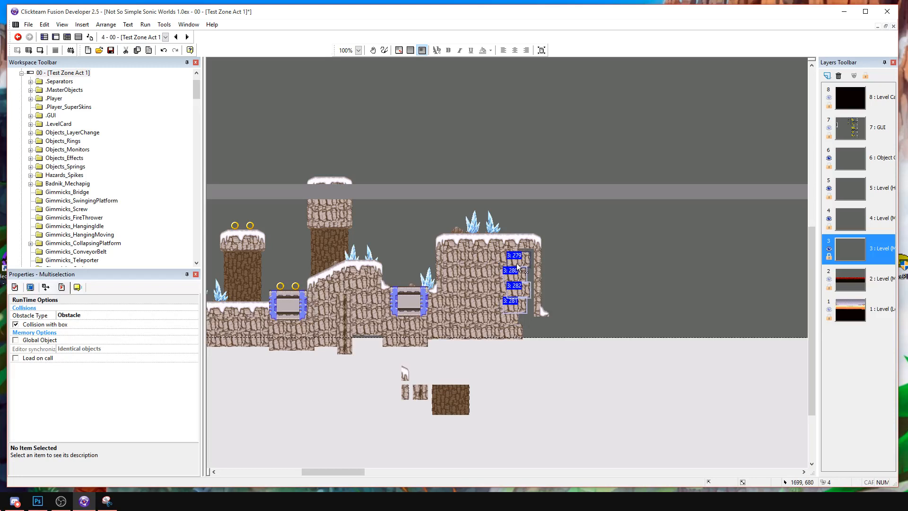
drag(523, 263, 527, 261)
click(560, 267)
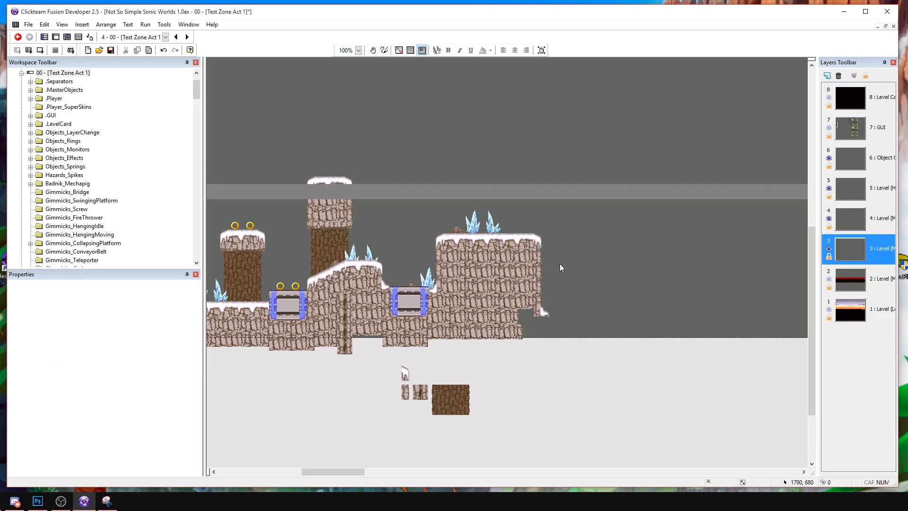
Close the lower gap beside the snowdrift with two more copied Level_Backdrop_01 rock blocks.
click(530, 285)
shift+click(532, 256)
click(552, 256)
click(520, 300)
shift+click(519, 284)
ctrl+drag(518, 283, 517, 313)
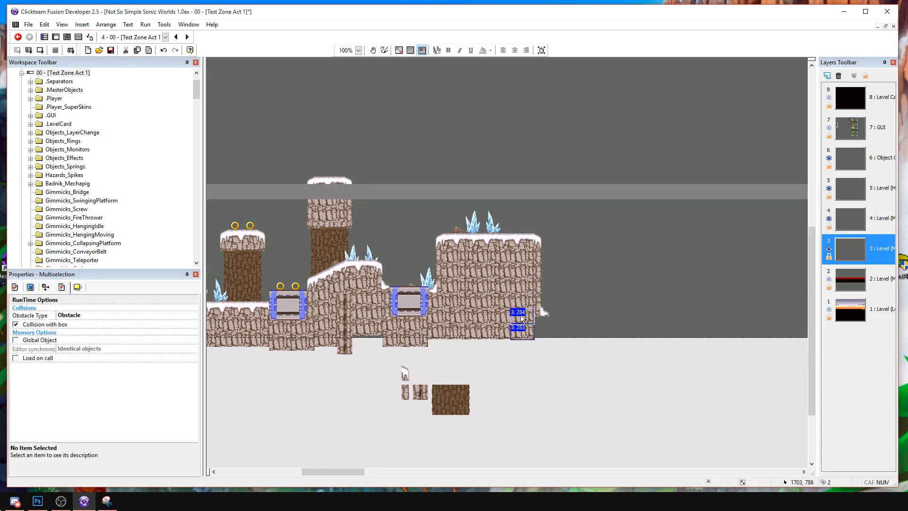
click(544, 312)
click(356, 264)
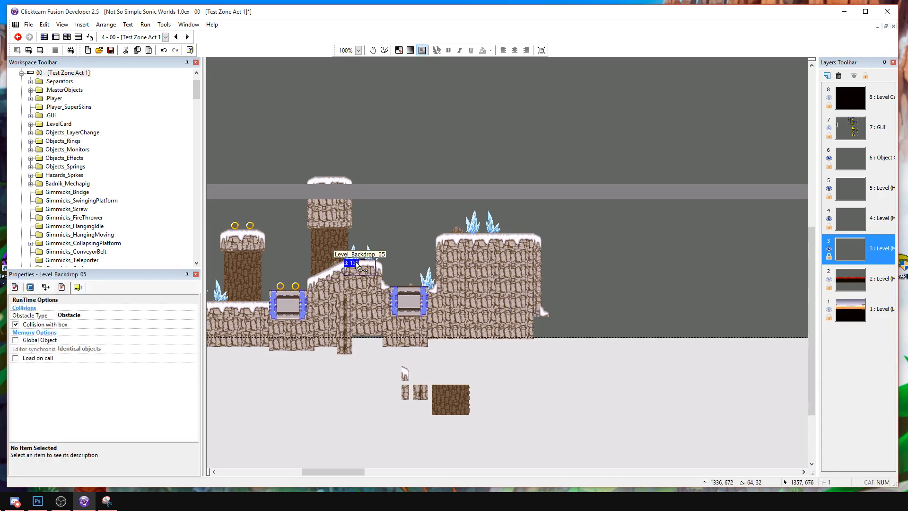
click(555, 313)
click(561, 313)
drag(569, 319, 571, 358)
key(Delete)
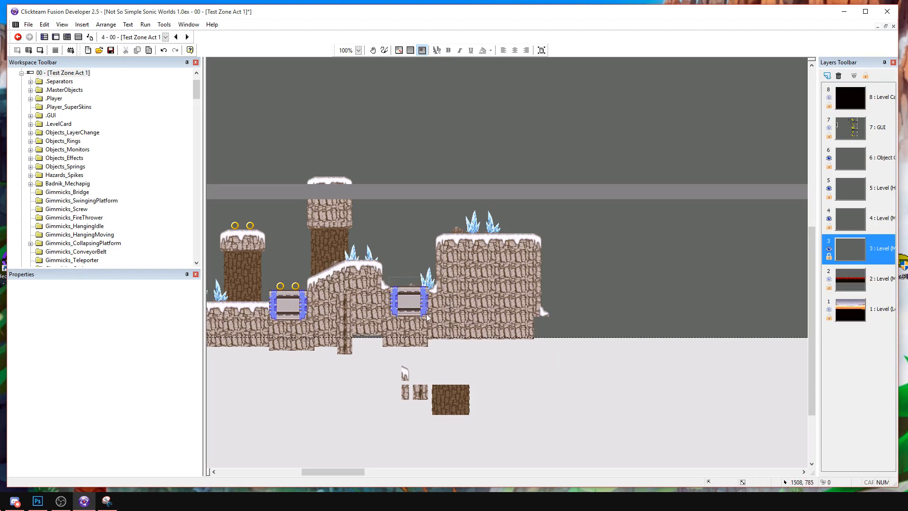
Copy the whole blue-framed block to the right of the snowdrift and place two copied rock blocks beneath the snowdrift.
drag(427, 313, 429, 319)
key(ctrl+c)
key(ctrl+v)
click(565, 321)
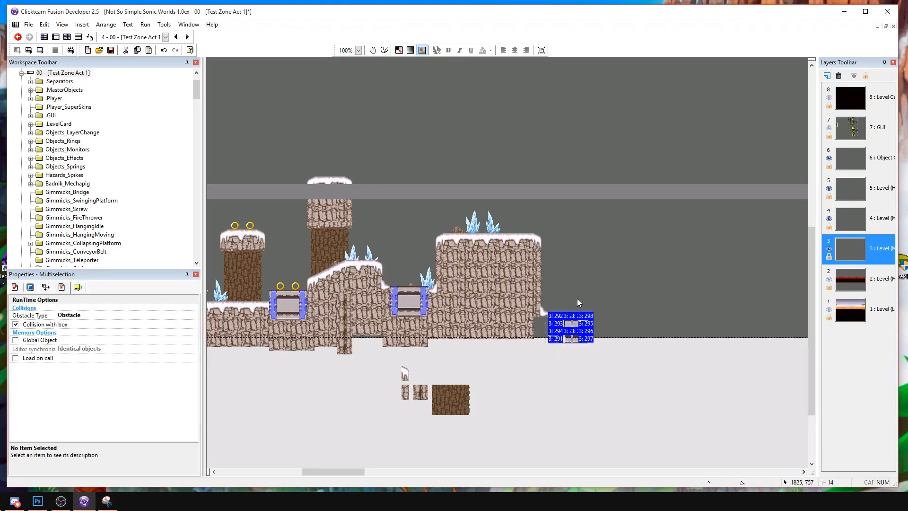
click(576, 303)
drag(524, 334, 523, 333)
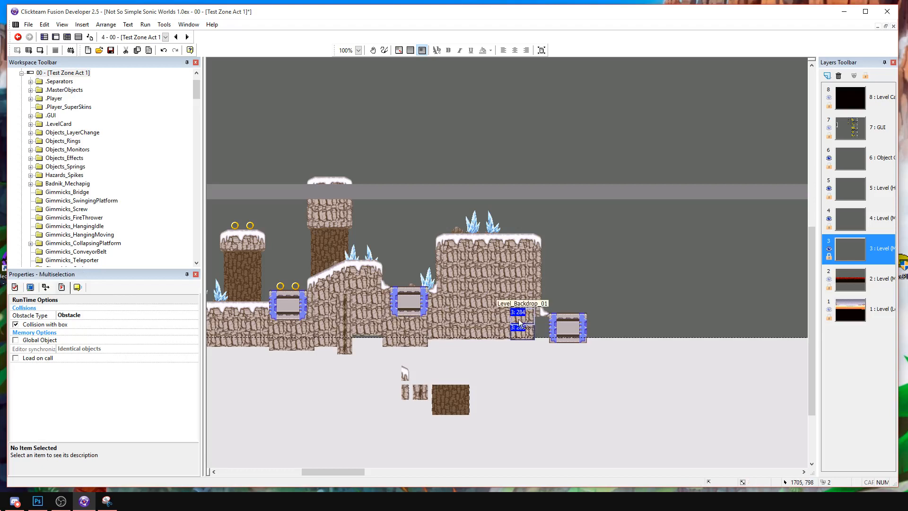
click(556, 295)
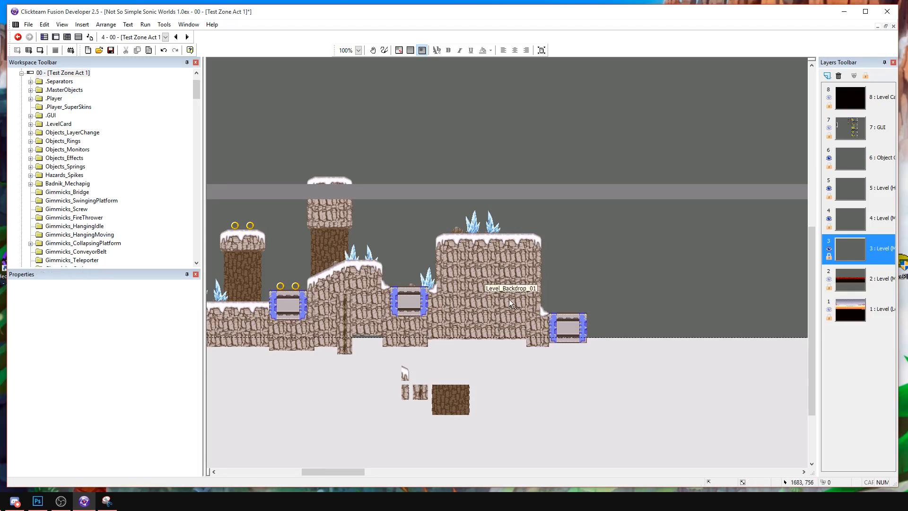
Extend the ground right of the new framed block with a copied Level_Backdrop_05 snow piece and rock blocks beneath and beside it.
click(360, 269)
key(ctrl+v)
click(592, 319)
click(603, 311)
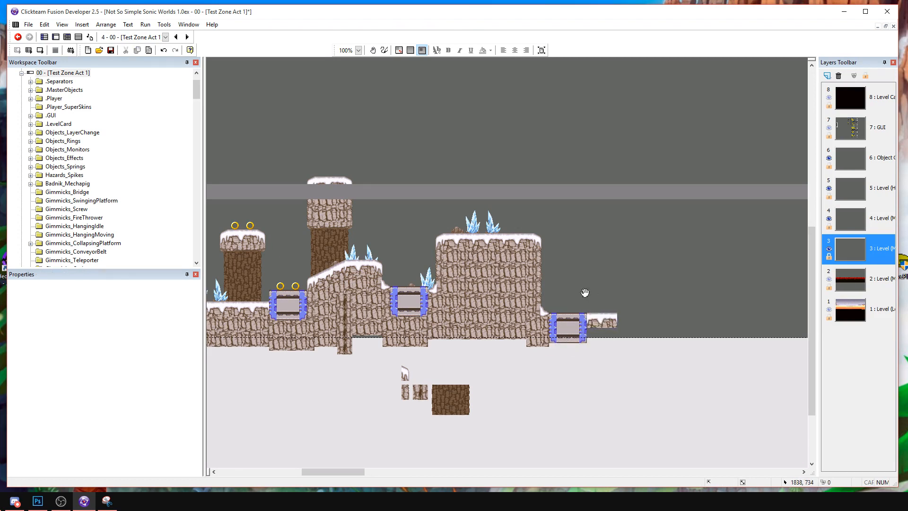
drag(585, 293, 545, 322)
click(425, 305)
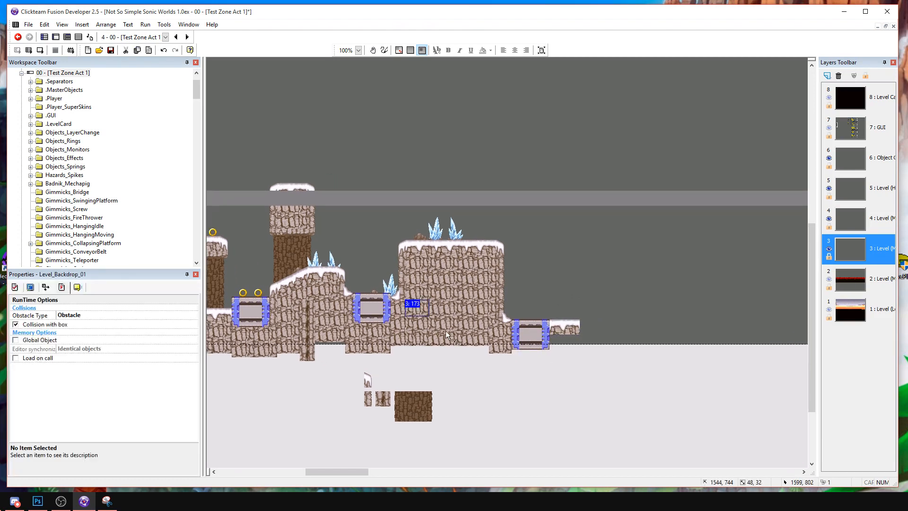
click(586, 337)
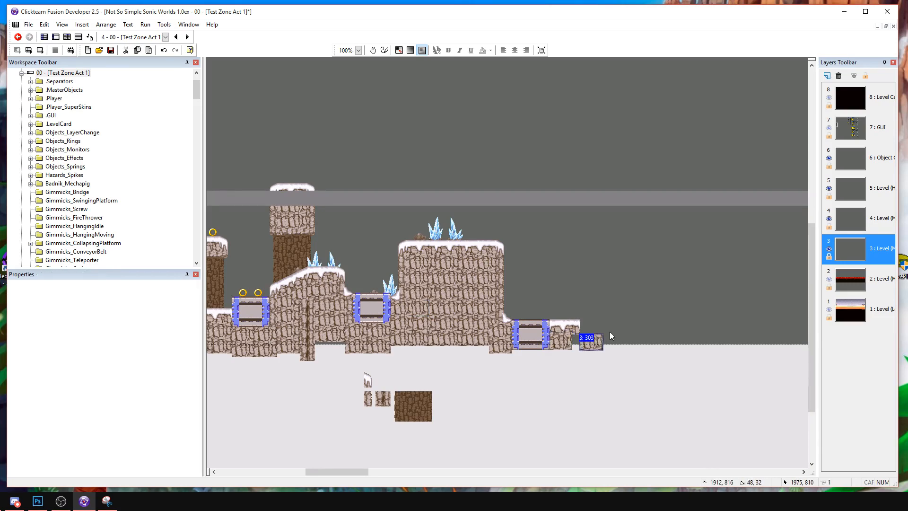
click(579, 339)
Add another framed block slightly above the snowy ledge's end and set a copied snow-and-rock group against its right side.
key(ctrl+v)
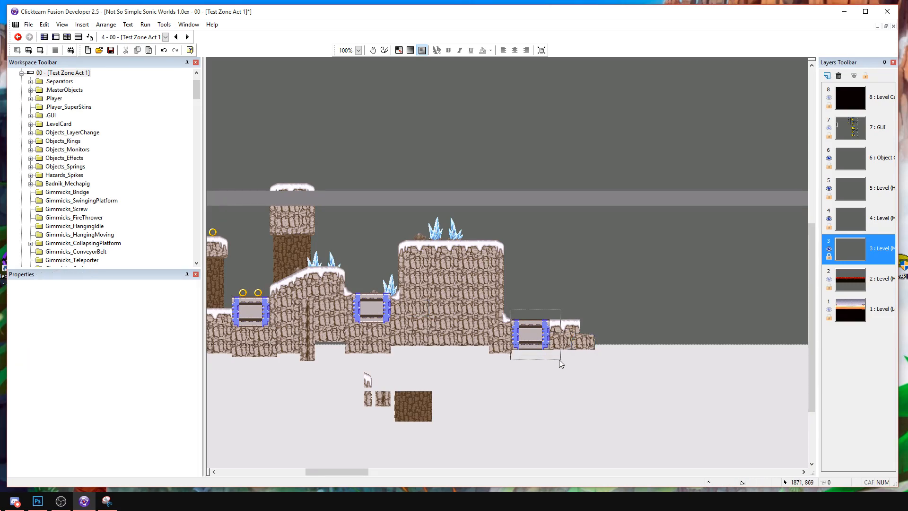
click(589, 319)
click(576, 351)
click(563, 328)
shift+click(561, 340)
shift+click(588, 342)
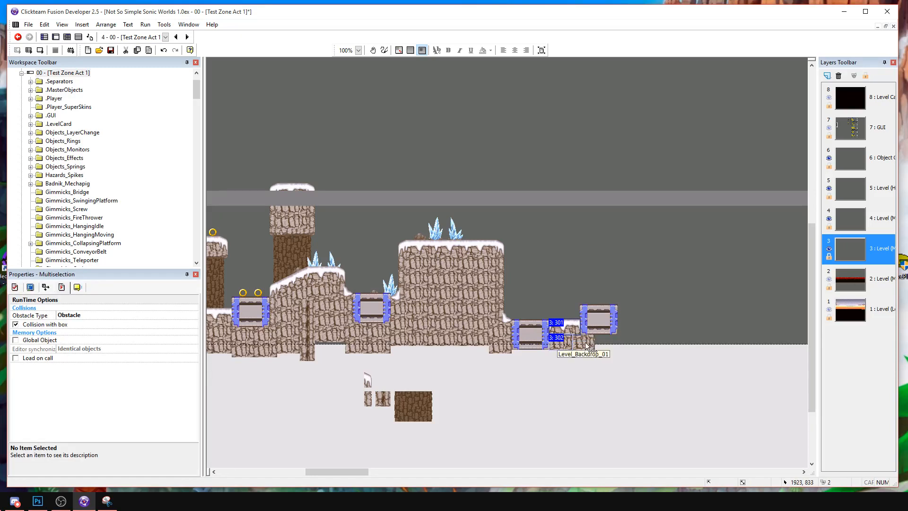
click(597, 333)
click(660, 347)
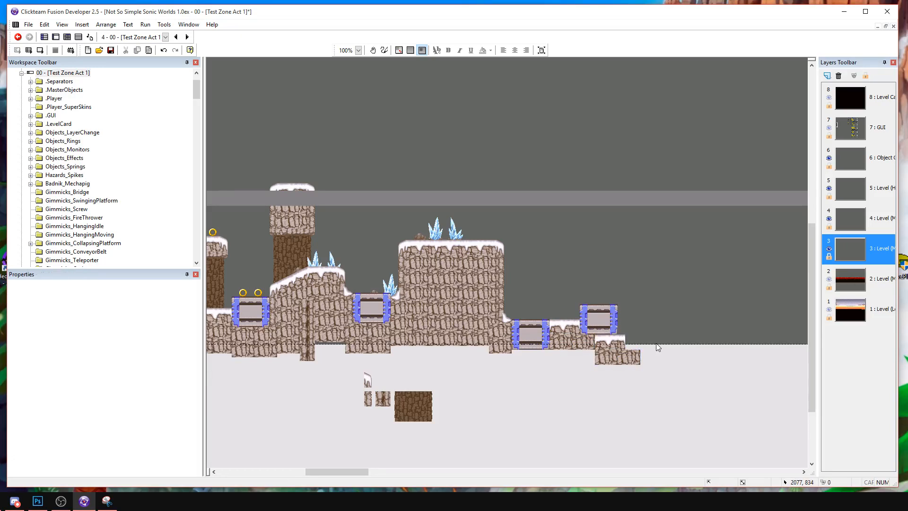
click(603, 340)
shift+click(628, 356)
shift+drag(604, 355, 634, 312)
click(683, 301)
Fill the space beneath the raised framed block and its snowy ledge with copied Level_Backdrop_01 rock blocks.
click(630, 327)
key(ctrl+c)
key(ctrl+v)
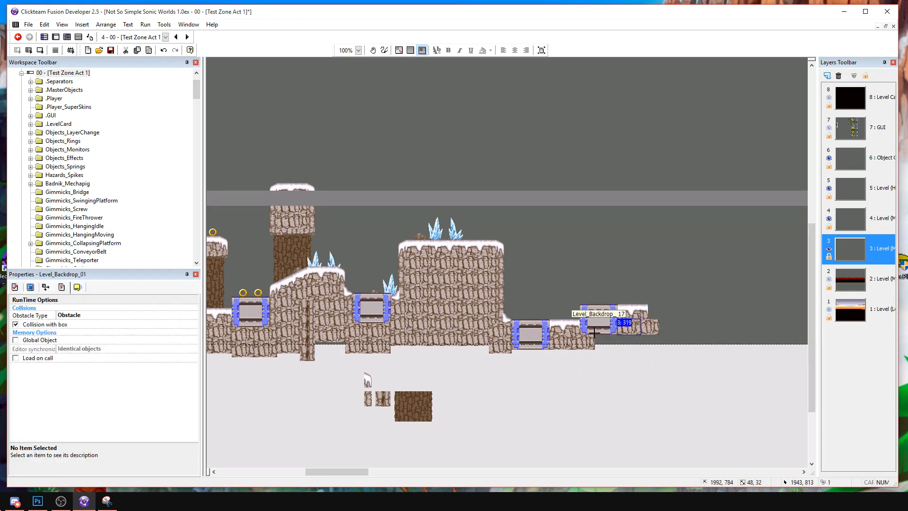
click(621, 337)
click(641, 334)
click(645, 268)
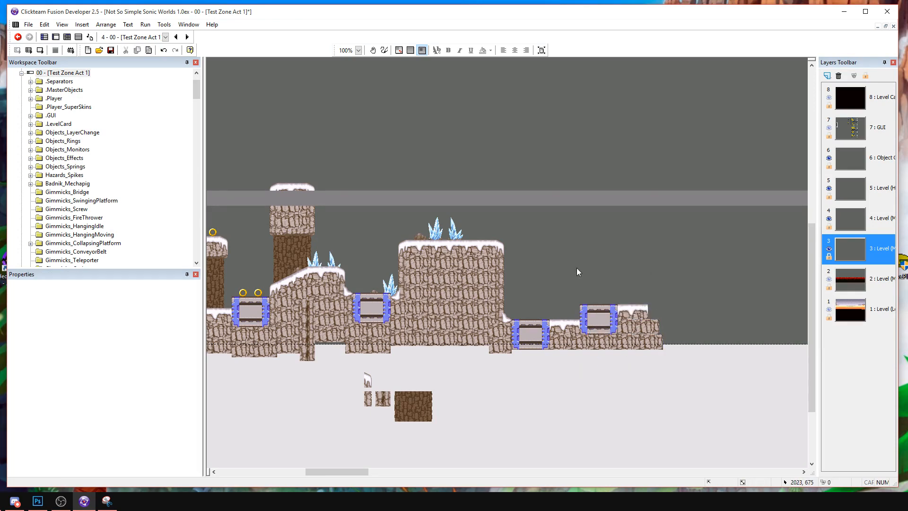
Copy the snowy slope near the small mound and delete five ground pieces left of the ring-topped pillar to make room for it.
middle_drag(360, 274, 738, 279)
middle_drag(466, 270, 657, 286)
middle_drag(558, 272, 480, 253)
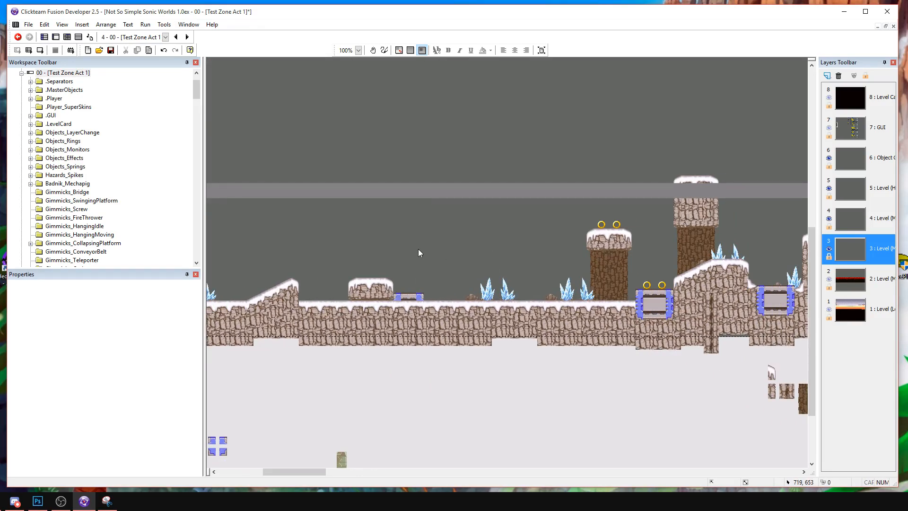
drag(626, 297, 635, 303)
click(409, 293)
drag(392, 303, 392, 303)
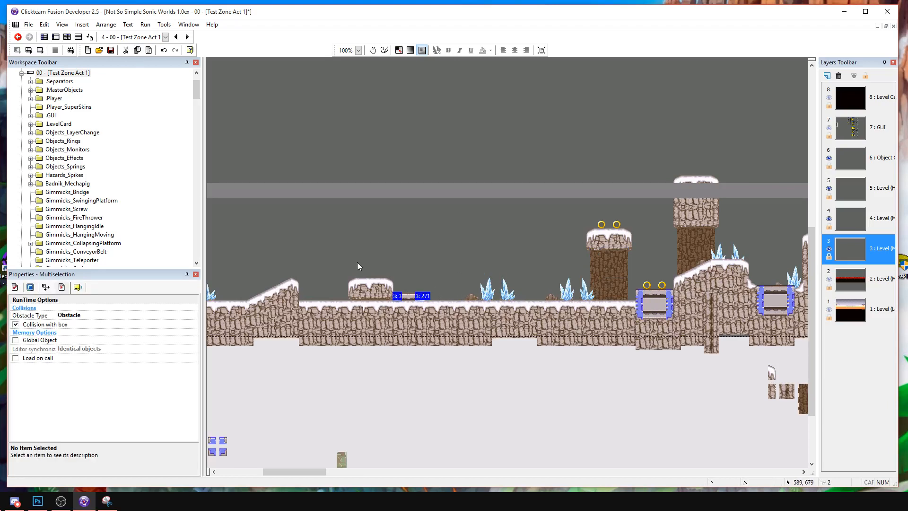
drag(244, 259, 307, 350)
click(534, 310)
key(Delete)
click(530, 328)
key(Delete)
click(541, 323)
key(Delete)
click(554, 309)
key(Delete)
click(549, 325)
key(Delete)
Paste the slope into the cleared ground left of the ring pillar and delete its surplus upper and right-hand pieces.
click(514, 271)
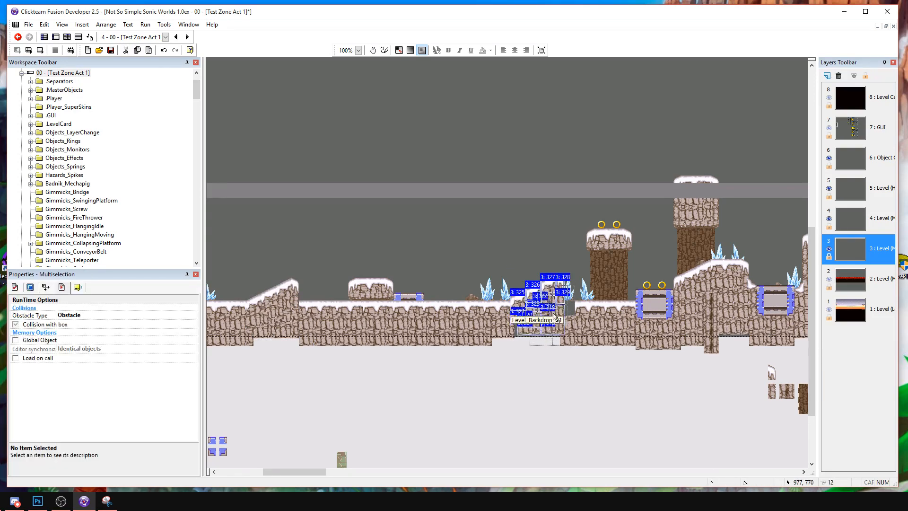
click(539, 264)
click(561, 286)
key(Delete)
click(555, 287)
key(Delete)
click(556, 301)
key(Delete)
click(555, 311)
key(Delete)
click(544, 311)
key(Delete)
click(550, 331)
key(Delete)
Tidy the rock blocks beneath the shortened slope, deleting one surplus block and filling the base under the snow.
mouse_move(537, 329)
mouse_down()
mouse_move(537, 342)
mouse_move(540, 311)
mouse_move(525, 339)
mouse_move(535, 337)
mouse_up()
click(539, 316)
key(Delete)
click(555, 317)
click(542, 341)
click(536, 332)
click(546, 356)
click(567, 363)
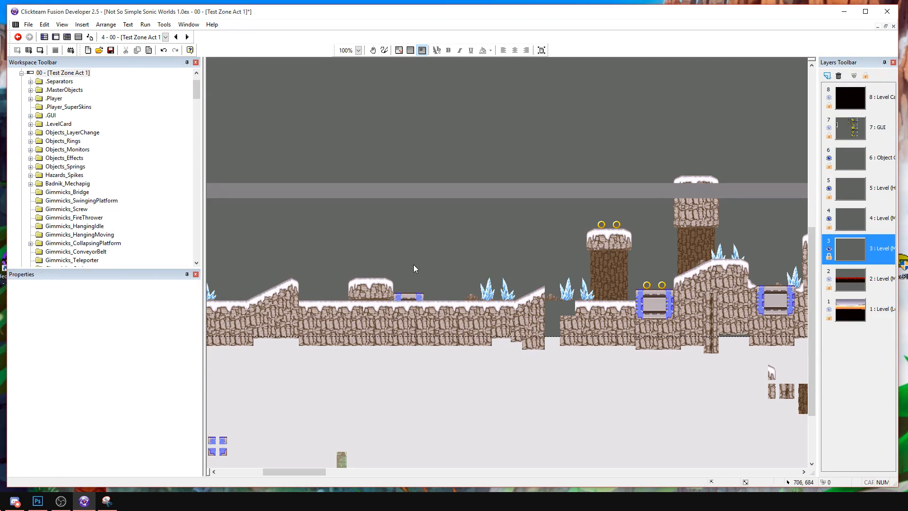
Copy the small mound's right snowy end cap to the shortened slope's upper end and align it there.
click(385, 281)
click(391, 283)
ctrl+drag(391, 283, 548, 292)
click(552, 274)
click(552, 289)
click(551, 275)
click(552, 270)
Bridge the surface gap right of the shortened slope with a Level_Backdrop_05 snow piece.
mouse_move(577, 306)
ctrl+mouse_down()
mouse_move(555, 304)
mouse_move(563, 305)
ctrl+mouse_up()
click(568, 283)
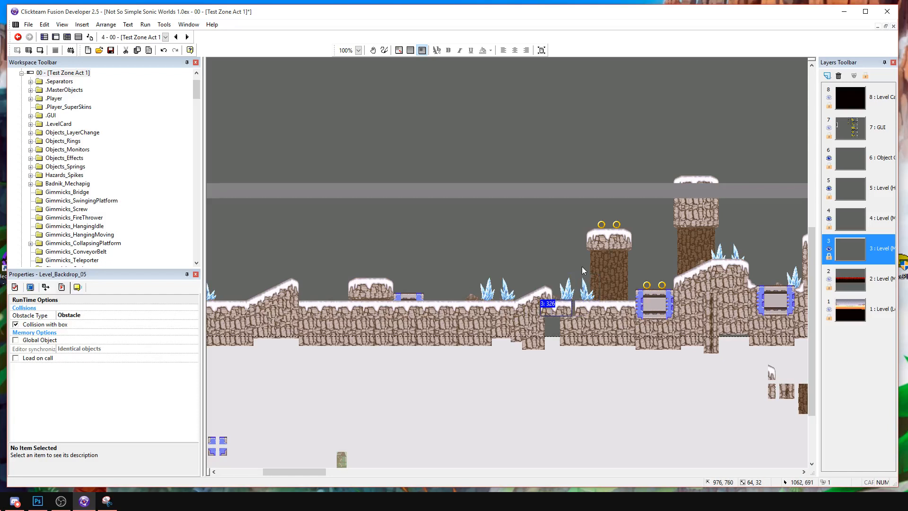
click(563, 266)
click(531, 316)
click(575, 251)
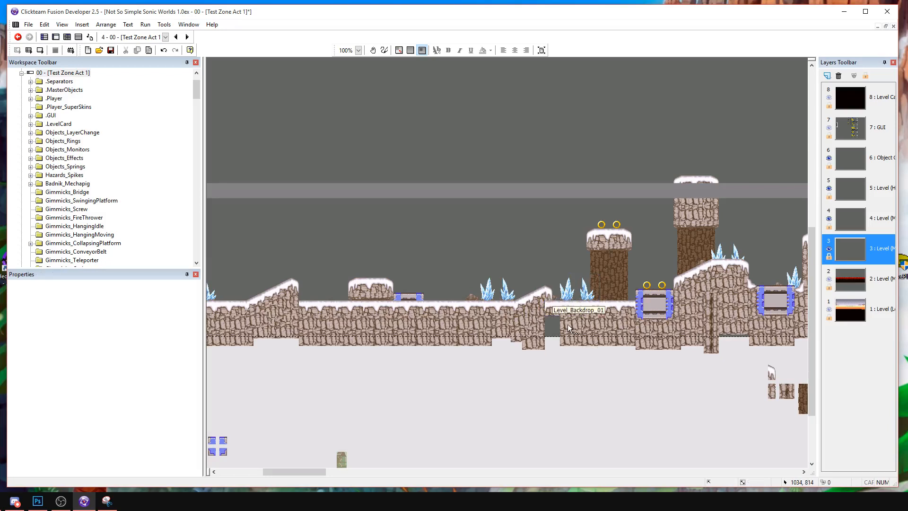
Copy the ring pillar's left snowy end cap to the start of the ground just right of the shortened slope.
click(594, 240)
ctrl+drag(593, 239, 545, 306)
click(554, 306)
click(548, 309)
click(551, 301)
Fill the remaining hole under the snow beside the shortened slope with copied Level_Backdrop_01 rock blocks.
click(555, 343)
click(569, 334)
ctrl+click(572, 326)
click(550, 329)
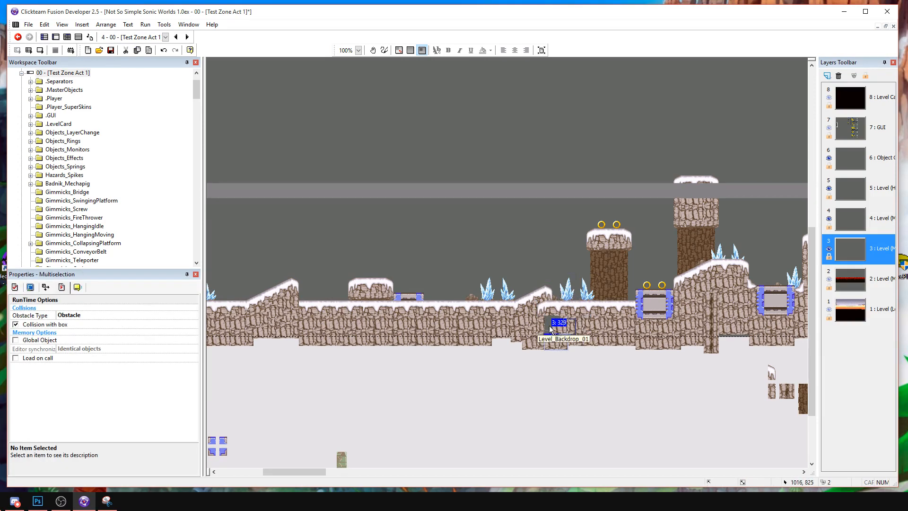
click(557, 338)
click(576, 364)
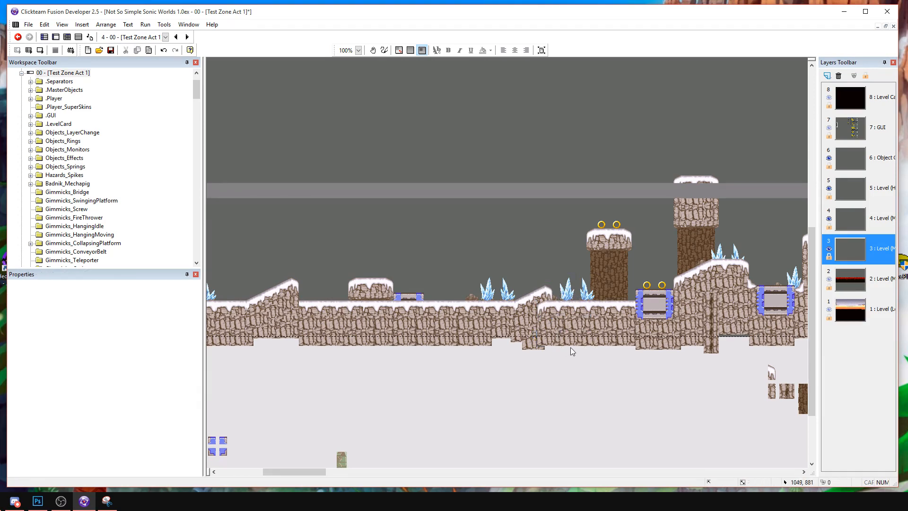
middle_drag(589, 256, 517, 287)
drag(498, 326, 504, 325)
click(503, 324)
middle_drag(475, 288, 567, 285)
middle_drag(482, 320, 570, 329)
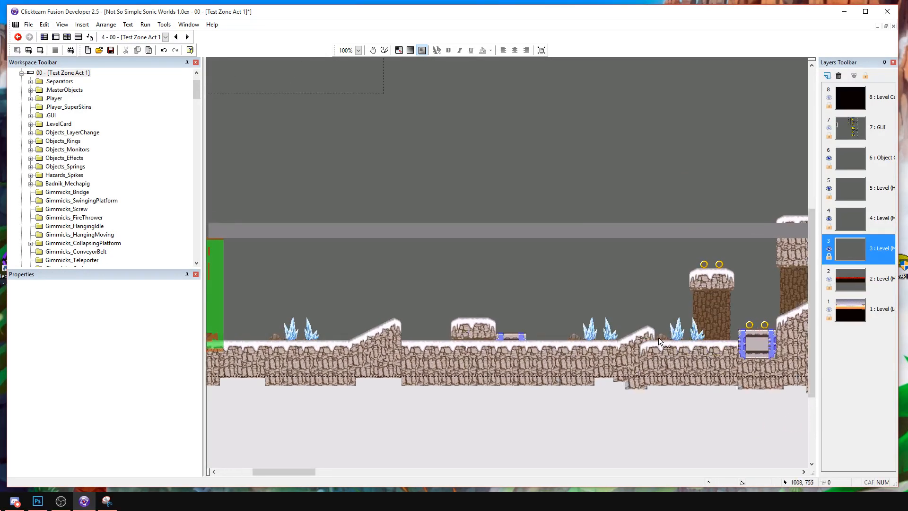
click(652, 336)
click(531, 334)
click(532, 335)
click(550, 323)
click(534, 337)
click(549, 331)
click(536, 338)
click(563, 319)
click(532, 337)
Copy the ice crystal decoration to the right of the small framed block and send the copy to the back.
click(590, 323)
drag(591, 331, 530, 333)
right_click(531, 333)
mouse_move(558, 209)
click(646, 222)
Place another Level_Backdrop_26 crystal copy at the first slope's right side and send it to the back.
key(ctrl+v)
click(367, 298)
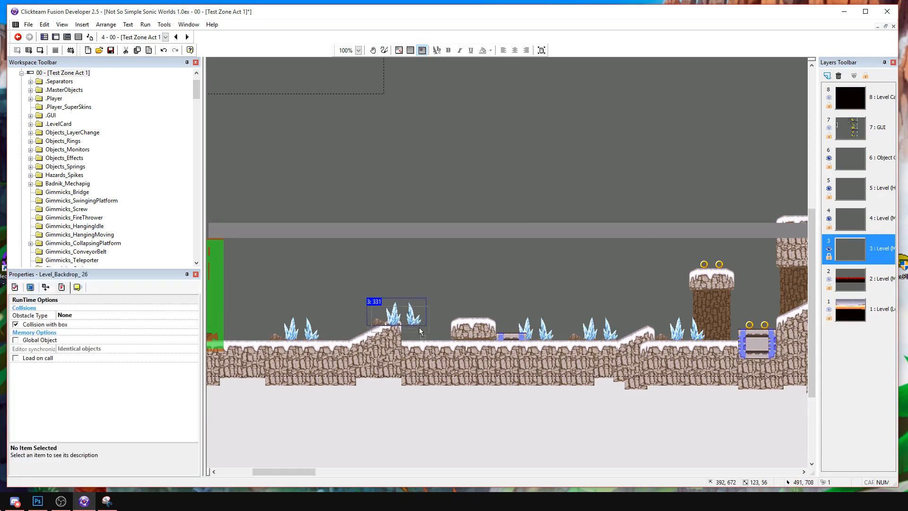
drag(415, 316, 421, 330)
right_click(422, 330)
mouse_move(461, 212)
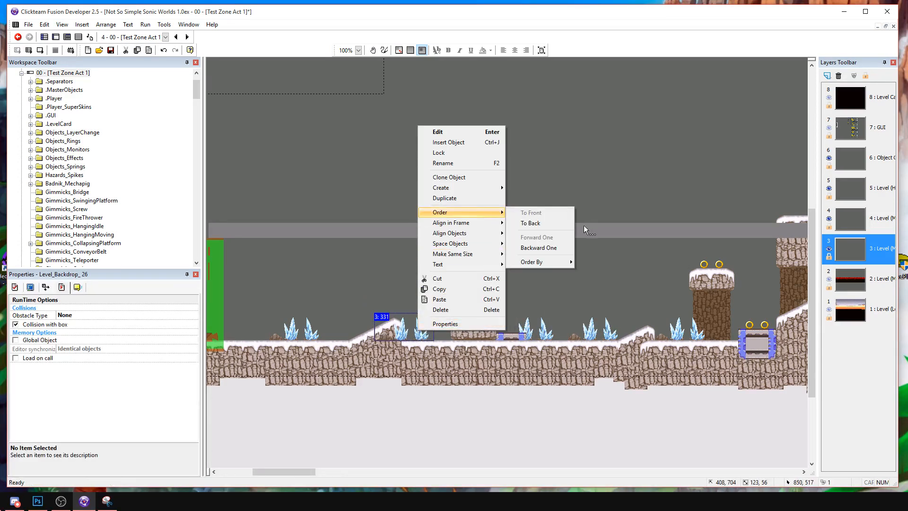
click(585, 223)
Clone the brown rock wall Level_Backdrop_25 below the level objects and place the clone beside the original.
middle_drag(504, 302, 336, 307)
middle_drag(737, 373, 632, 290)
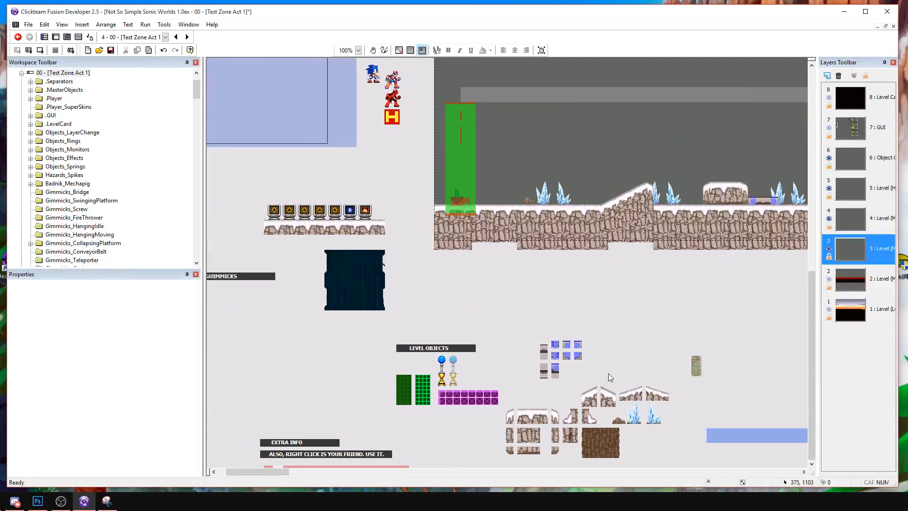
click(603, 436)
middle_drag(681, 327, 294, 380)
middle_drag(598, 289, 374, 316)
middle_drag(513, 323, 529, 302)
right_click(557, 443)
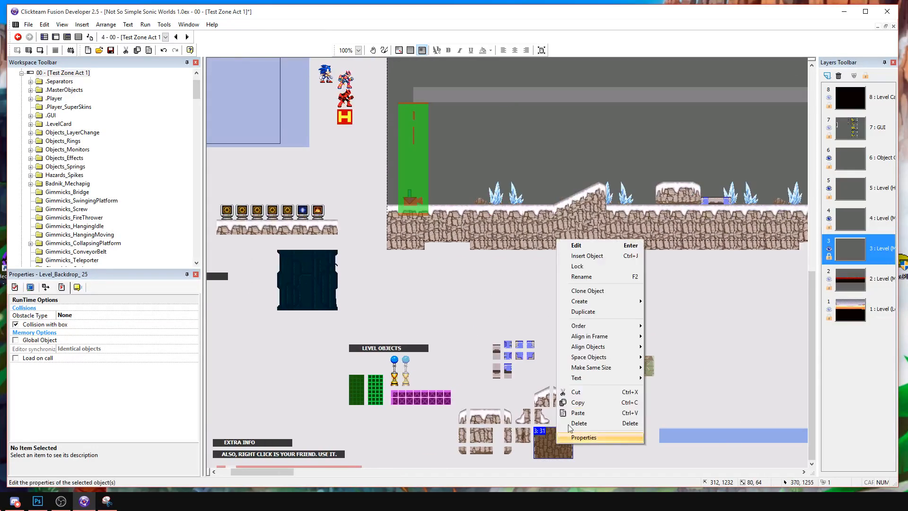
click(600, 278)
key(Escape)
right_click(555, 443)
click(580, 290)
mouse_move(566, 452)
mouse_down()
mouse_move(615, 428)
mouse_move(593, 443)
mouse_move(634, 432)
mouse_up()
Replace the cloned backdrop's image with BG1.png and space it apart from the brown rock wall.
double_click(635, 432)
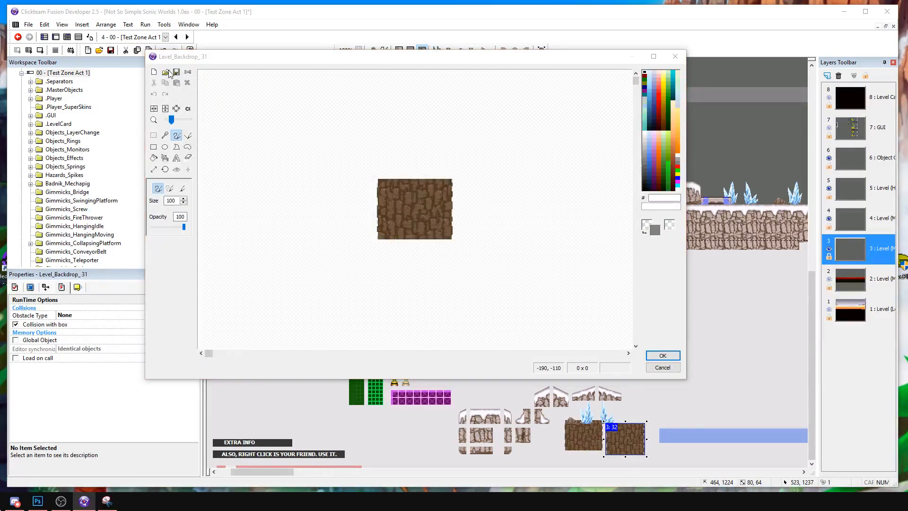
click(177, 72)
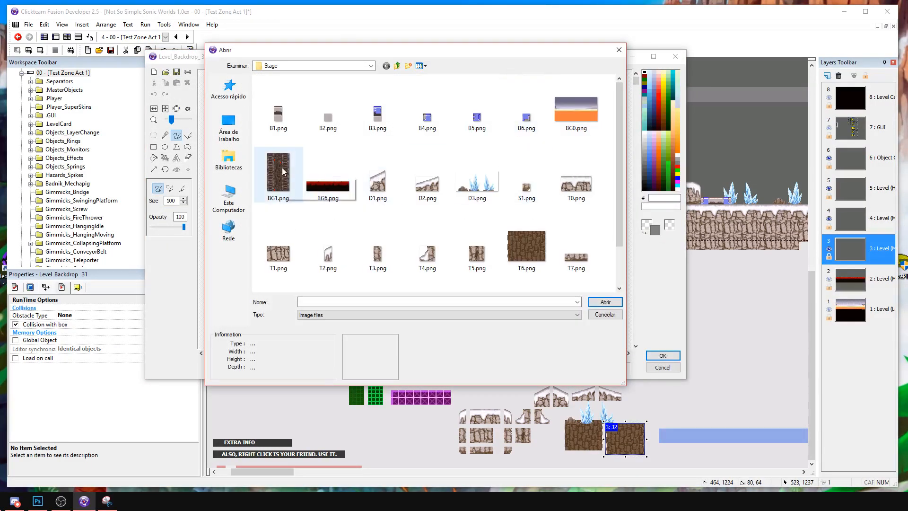
double_click(279, 174)
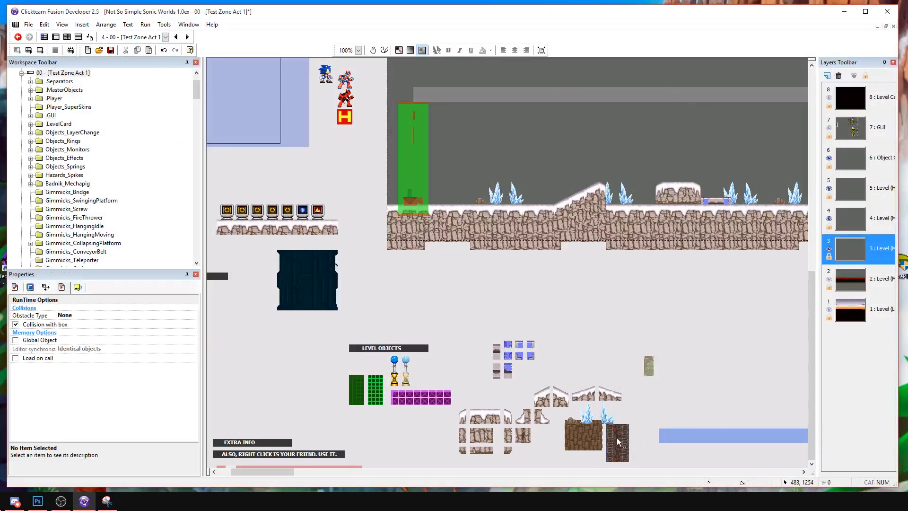
drag(591, 433, 574, 444)
Stack three copies of the dark Level_Backdrop_31 column above the rightmost framed block, reaching up to the grey bar.
middle_drag(575, 445, 462, 293)
mouse_move(587, 312)
mouse_down()
mouse_move(606, 305)
mouse_move(583, 319)
mouse_up()
key(ctrl+c)
key(ctrl+v)
click(566, 268)
drag(577, 285, 579, 279)
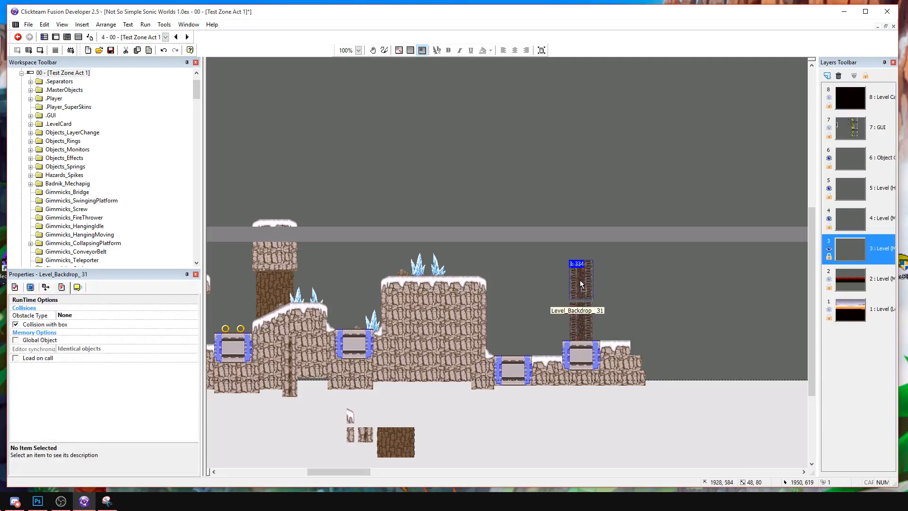
key(ctrl+v)
click(577, 251)
click(610, 260)
middle_drag(598, 307, 650, 293)
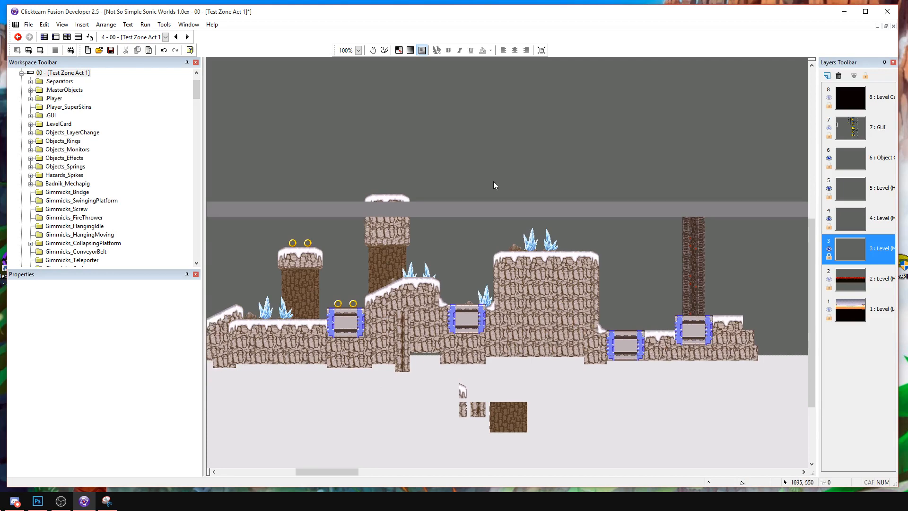
click(479, 205)
middle_drag(378, 207, 473, 211)
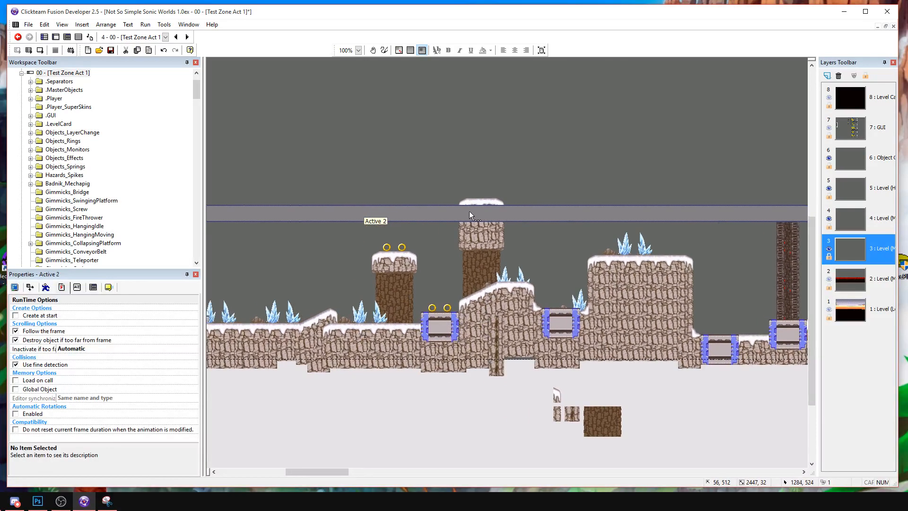
right_click(469, 213)
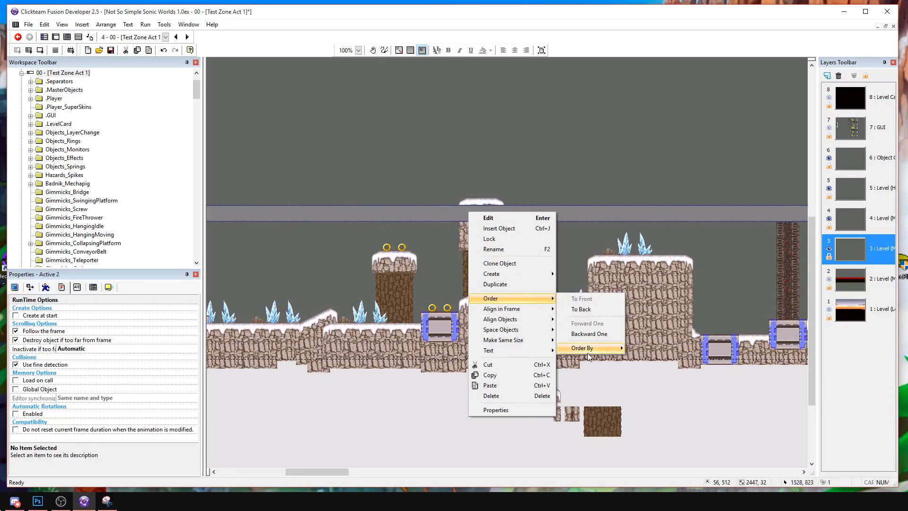
click(404, 225)
Make the long grey Active 2 bar semi-transparent by setting its blend coefficient to 153.
click(406, 211)
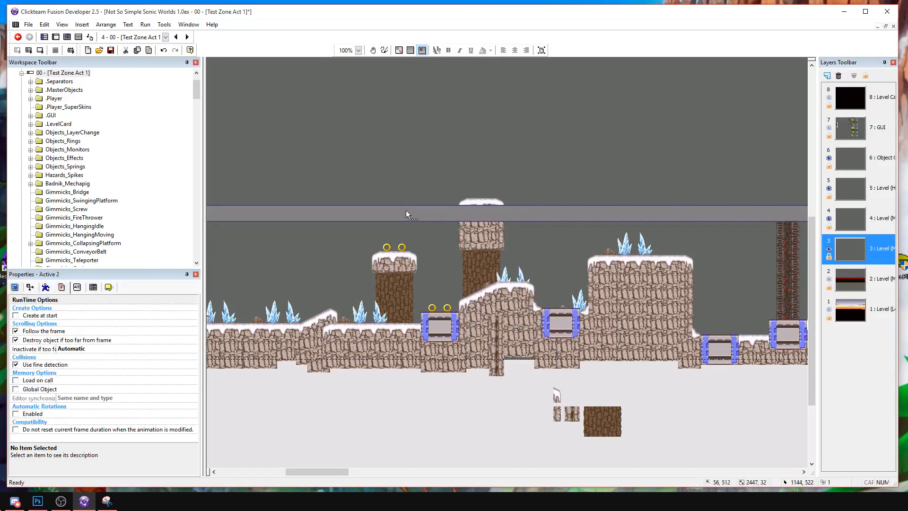
click(31, 288)
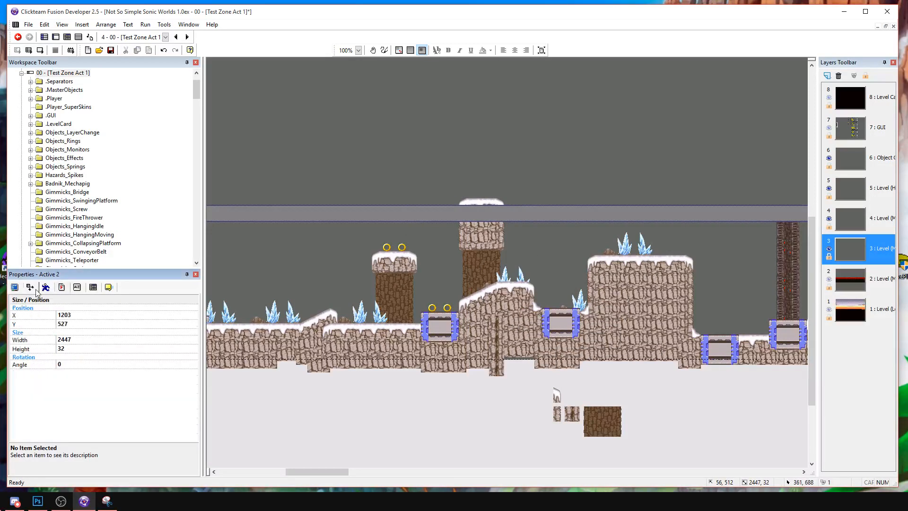
click(61, 289)
click(16, 287)
click(30, 288)
click(45, 287)
click(77, 287)
click(93, 287)
click(61, 287)
click(45, 287)
click(30, 287)
click(15, 287)
click(119, 365)
click(149, 365)
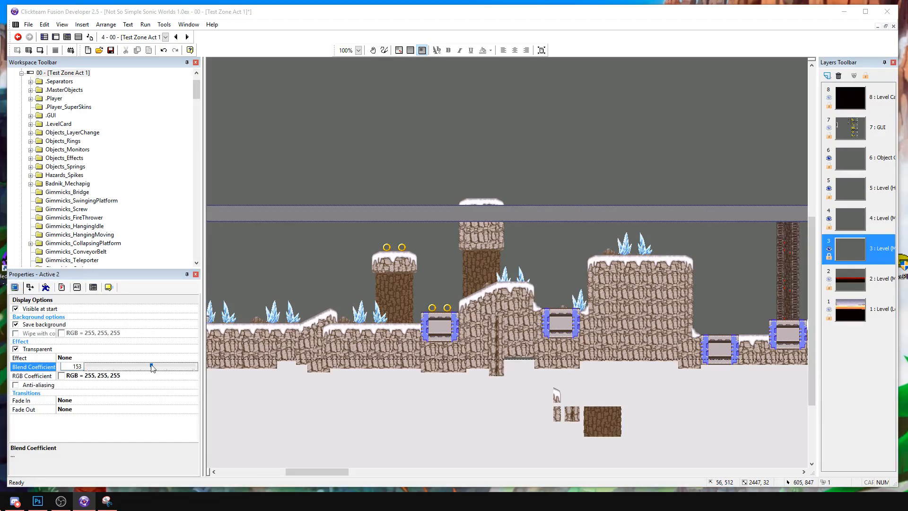
Copy the nine blue and grey metal frame pieces from the level objects to the empty area above the dark column.
click(350, 260)
middle_drag(543, 225, 718, 255)
middle_drag(364, 288, 434, 277)
drag(404, 296, 506, 386)
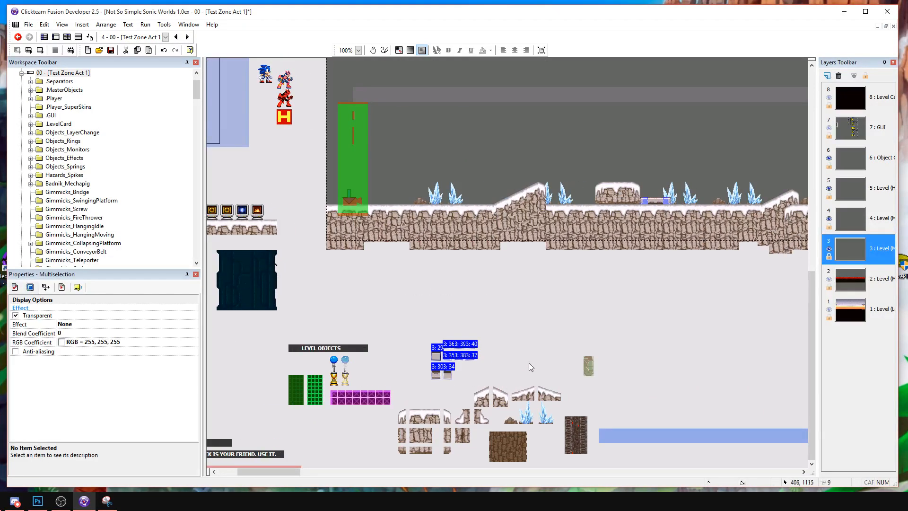
middle_drag(662, 214, 435, 241)
middle_drag(780, 95, 393, 208)
click(379, 134)
middle_drag(447, 165, 470, 171)
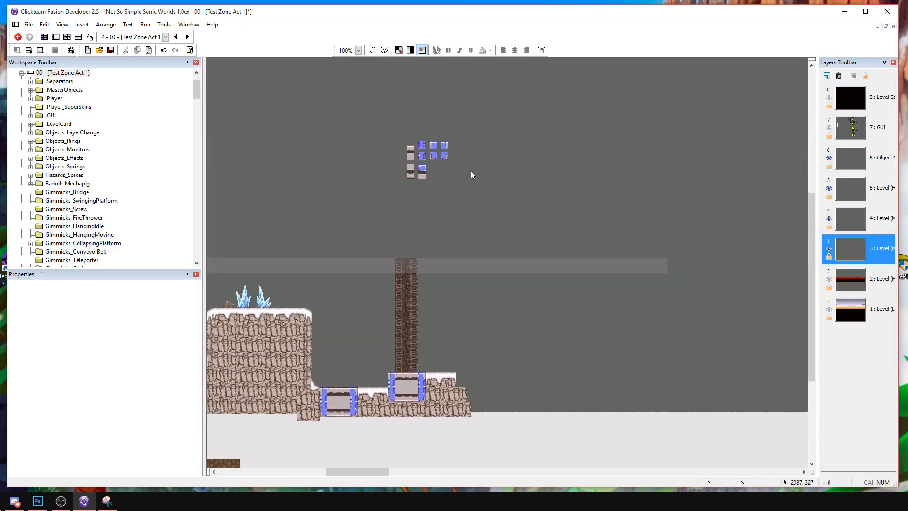
Stack the blue edge pieces against the left side of the grey metal core, setting the spare piece aside.
drag(411, 174, 451, 180)
click(442, 179)
click(445, 181)
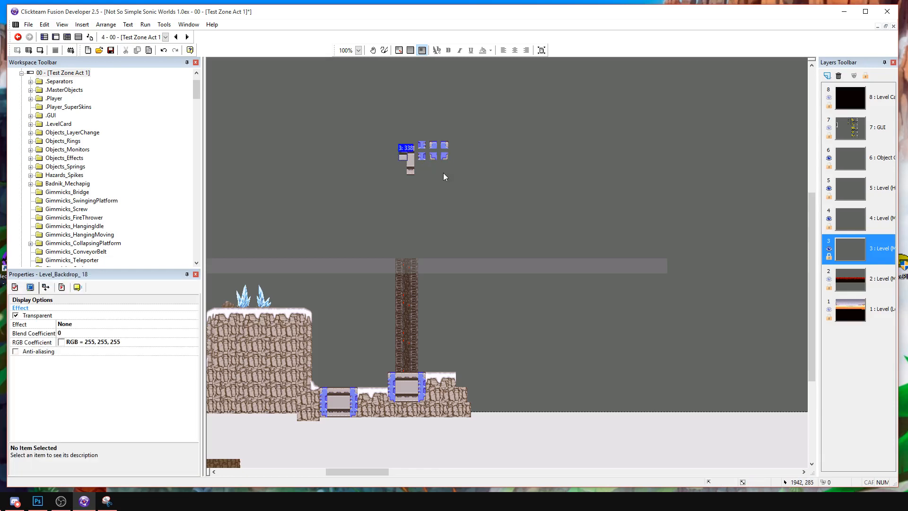
click(402, 156)
click(402, 181)
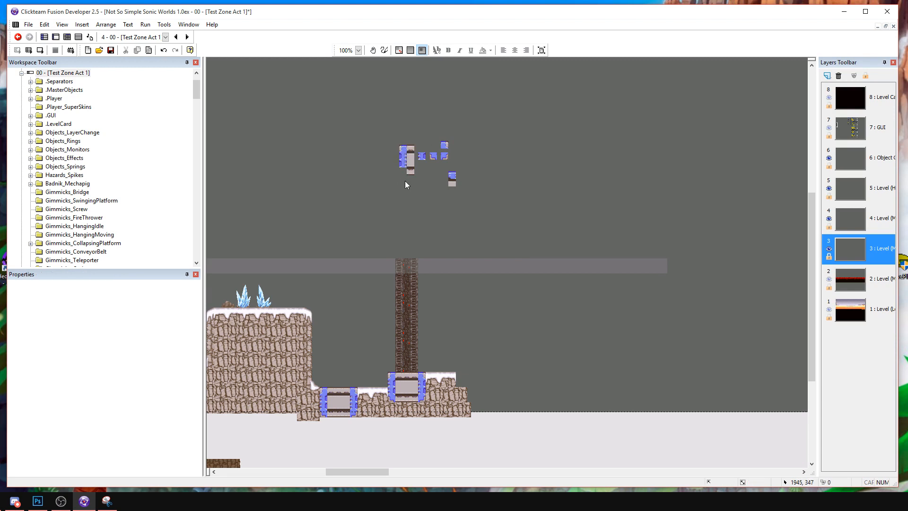
click(401, 165)
ctrl+click(402, 156)
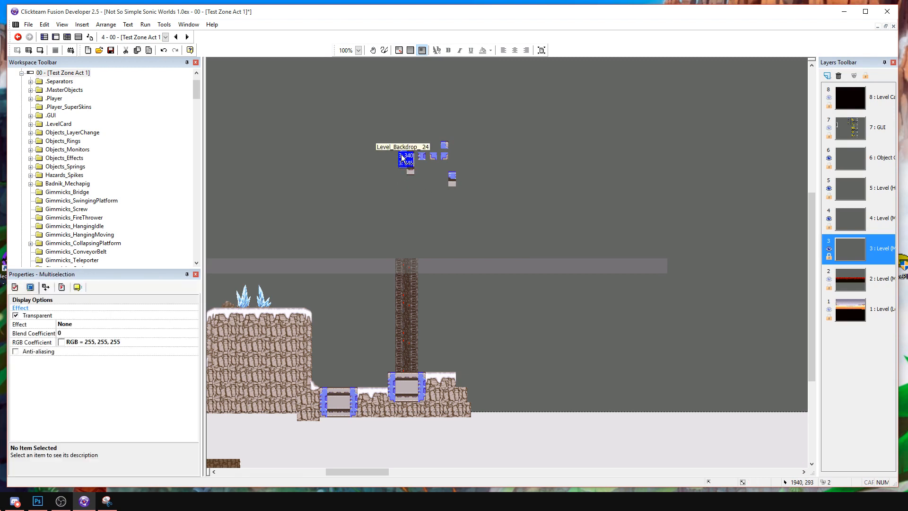
mouse_move(403, 157)
mouse_down()
mouse_move(437, 165)
mouse_move(405, 156)
mouse_up()
click(401, 176)
click(403, 158)
click(403, 176)
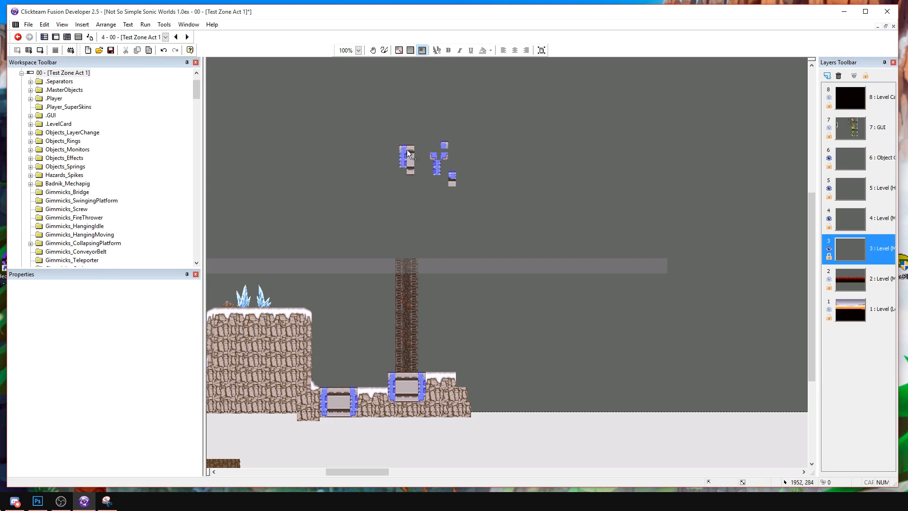
Complete the small framed metal block by fitting the blue edge pieces along the core's right side.
ctrl+drag(435, 156, 404, 172)
click(418, 181)
click(403, 172)
ctrl+drag(445, 157, 419, 172)
click(426, 172)
click(424, 166)
click(439, 169)
ctrl+click(437, 164)
ctrl+drag(435, 167, 416, 150)
click(439, 166)
click(414, 142)
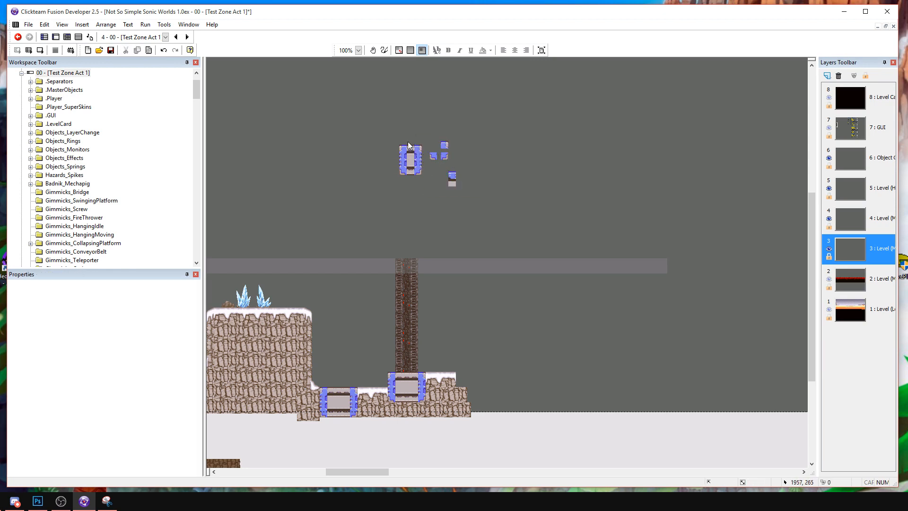
Move the small framed block down and copy its blue edges to its right as a narrow double-edged connector.
drag(424, 189, 425, 190)
click(472, 224)
drag(408, 159, 433, 227)
key(ctrl+c)
key(ctrl+v)
click(501, 194)
drag(434, 184, 453, 229)
key(ctrl+c)
key(ctrl+v)
click(509, 195)
click(538, 204)
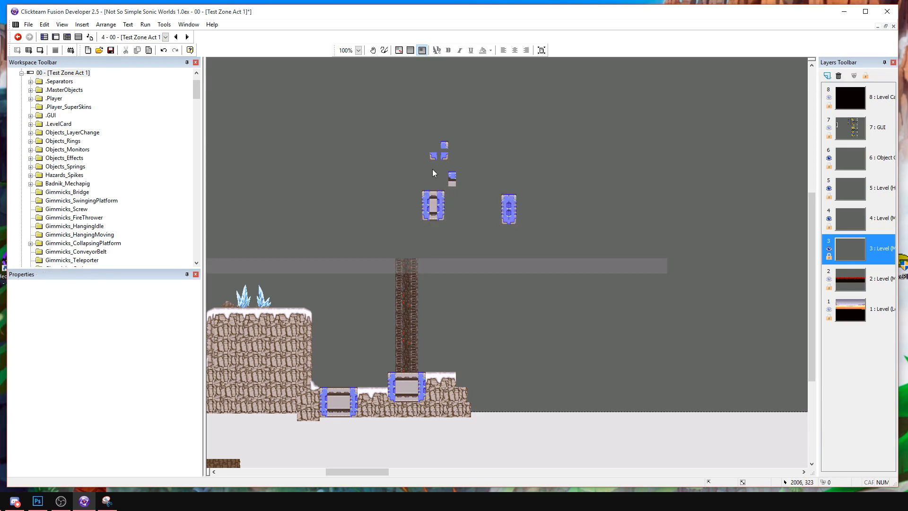
Move the spare Level_Backdrop_18 piece farther right of the small framed block.
drag(454, 177, 485, 181)
middle_drag(383, 358, 759, 232)
middle_drag(421, 231, 797, 186)
middle_drag(512, 222, 786, 210)
middle_drag(610, 239, 489, 276)
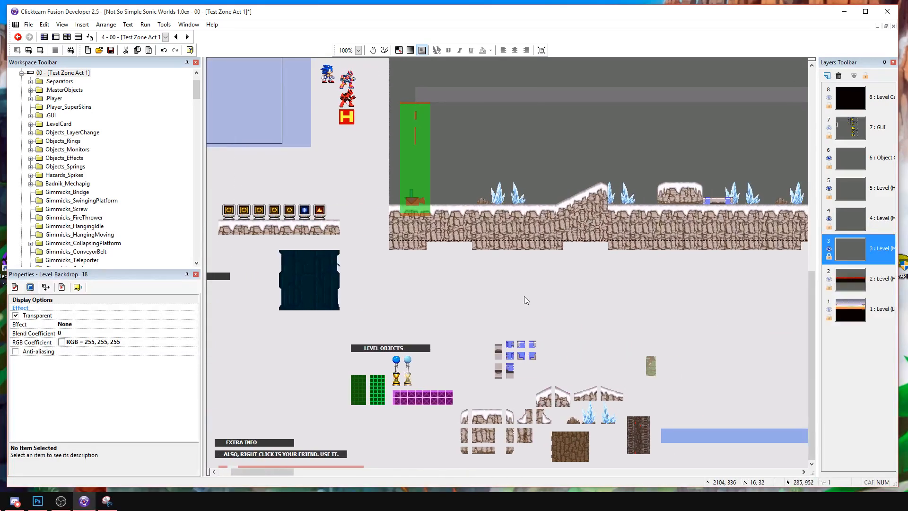
click(510, 366)
middle_drag(541, 363, 339, 365)
middle_drag(410, 336, 562, 289)
click(594, 246)
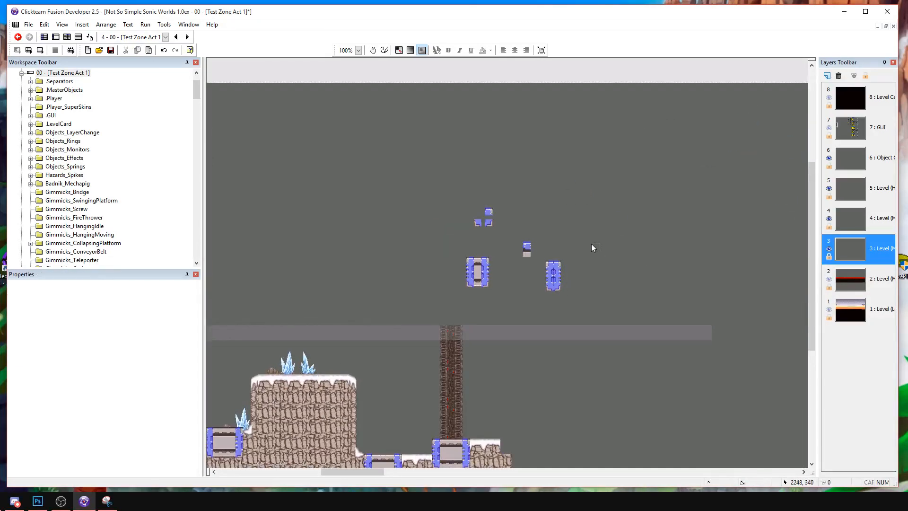
Copy the blue connector and the grey core pieces and join them side by side as the start of a beam.
click(541, 292)
click(464, 250)
click(481, 277)
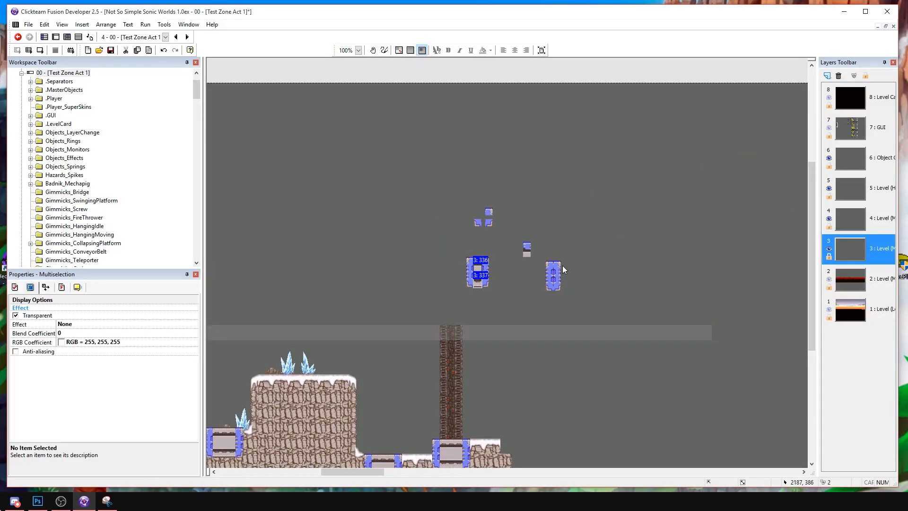
click(587, 260)
drag(567, 308, 568, 309)
key(ctrl+c)
key(ctrl+v)
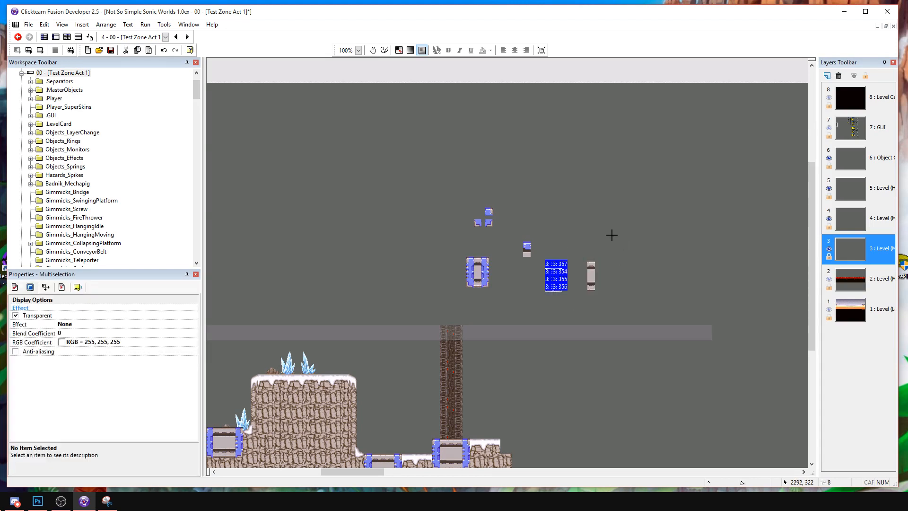
click(614, 235)
drag(590, 265, 642, 242)
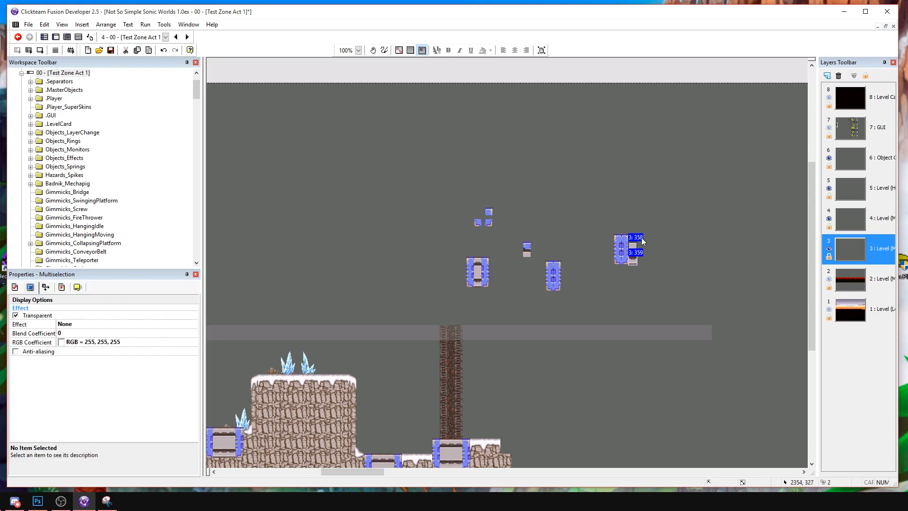
Lengthen the new beam to eight grey core segments by copying the existing segments along its right side.
click(358, 50)
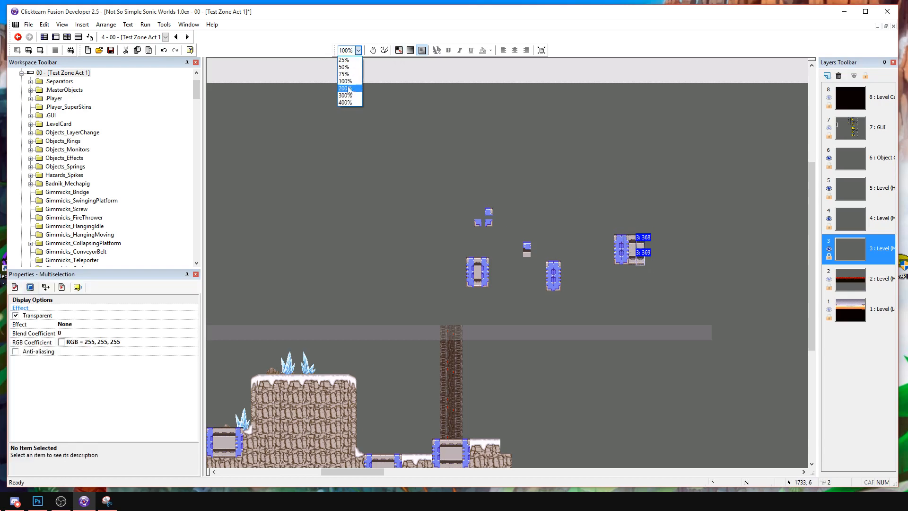
click(347, 88)
middle_drag(674, 251, 464, 214)
click(461, 214)
middle_drag(362, 211, 511, 244)
drag(521, 245, 515, 183)
drag(557, 163, 475, 241)
key(ctrl+c)
key(ctrl+v)
click(555, 179)
Double the beam with a copy of its eight grey segments and fit a copied blue connector between the halves.
drag(556, 192, 532, 188)
drag(641, 151, 439, 235)
key(ctrl+c)
key(ctrl+v)
click(614, 171)
drag(619, 179, 605, 179)
drag(425, 130, 774, 250)
middle_drag(609, 221, 762, 184)
drag(719, 161, 590, 326)
Move the whole beam across the dark column, directly below the long grey bar.
middle_drag(568, 332, 720, 259)
drag(722, 262, 464, 283)
middle_drag(409, 318, 516, 274)
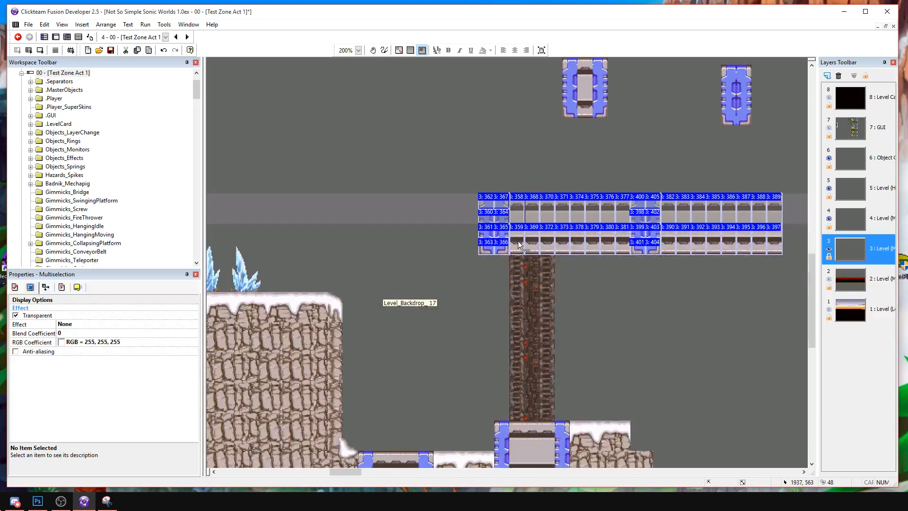
drag(515, 274, 516, 273)
click(440, 281)
Attach the small framed metal block to the beam's right end as its end cap.
middle_drag(685, 279, 408, 259)
middle_drag(420, 188, 537, 255)
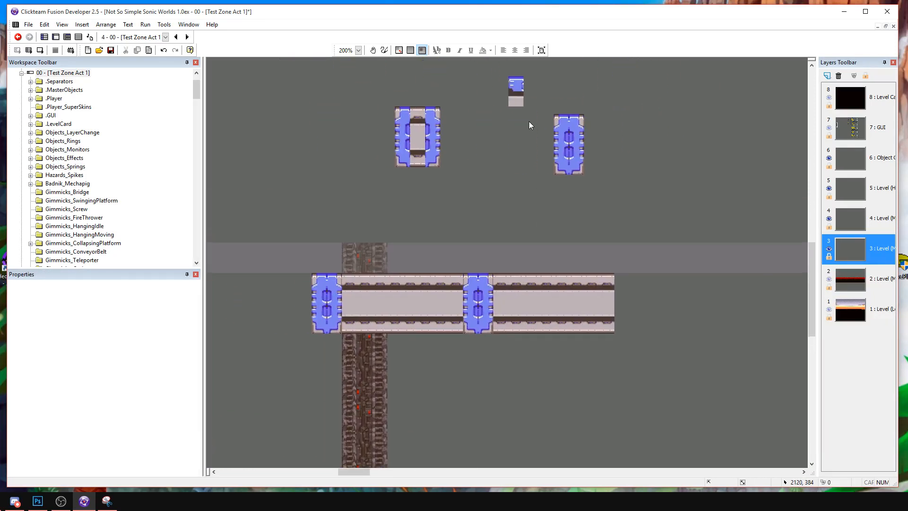
drag(376, 100, 449, 176)
drag(419, 124, 638, 291)
click(592, 381)
middle_drag(591, 381, 554, 216)
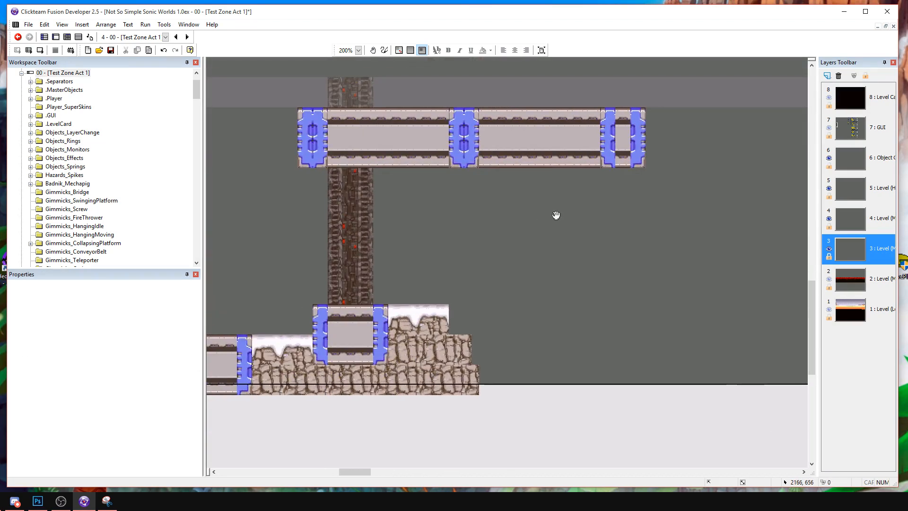
Copy the complete beam and place the copy lower, against the right end of the snowy ground.
drag(293, 186, 656, 101)
key(ctrl+c)
key(ctrl+v)
click(483, 317)
mouse_move(484, 317)
mouse_down()
mouse_move(479, 325)
mouse_move(479, 308)
mouse_up()
click(511, 361)
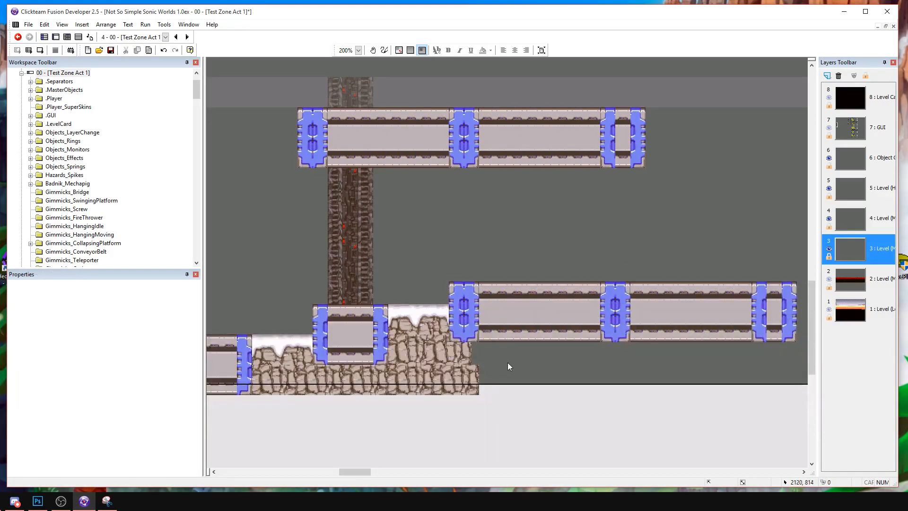
Copy the tall cliff's right edge rock pieces under the lower beam's left end and send them to the back.
middle_drag(510, 361, 592, 340)
middle_drag(374, 267, 582, 288)
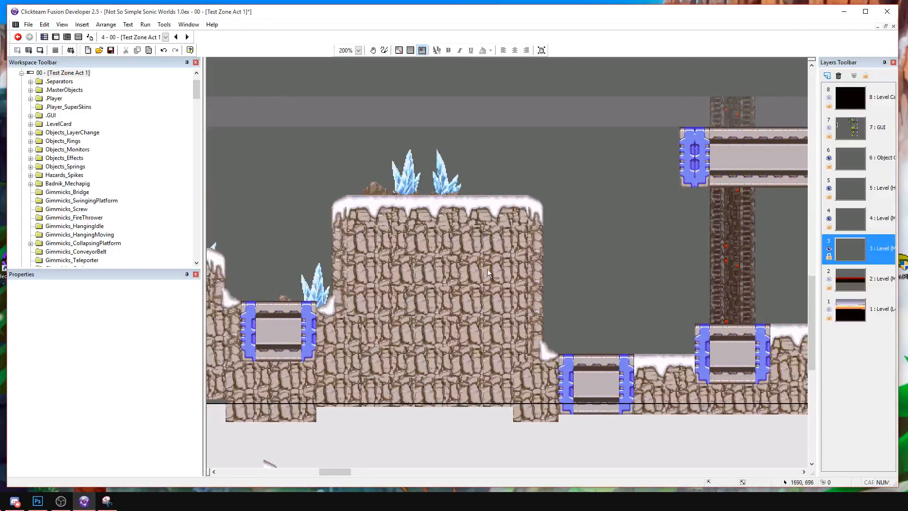
click(535, 220)
ctrl+click(536, 239)
key(ctrl+c)
middle_drag(635, 277, 333, 284)
key(ctrl+v)
drag(562, 380, 554, 377)
right_click(554, 378)
mouse_move(598, 257)
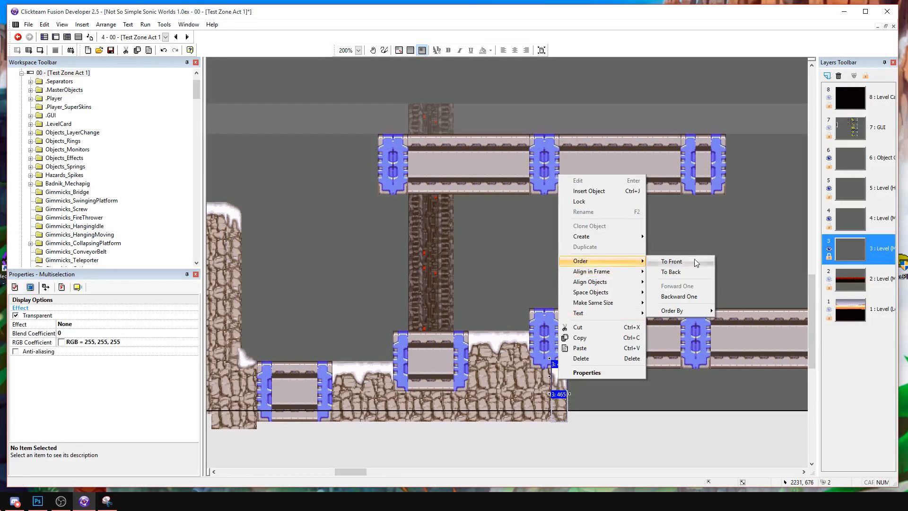
click(655, 268)
click(655, 266)
Delete the upper copied rock piece at the ground's right end beneath the lower beam.
middle_drag(610, 270, 303, 281)
middle_drag(312, 314, 410, 305)
click(351, 378)
key(Delete)
click(348, 399)
click(373, 380)
middle_drag(350, 380, 452, 266)
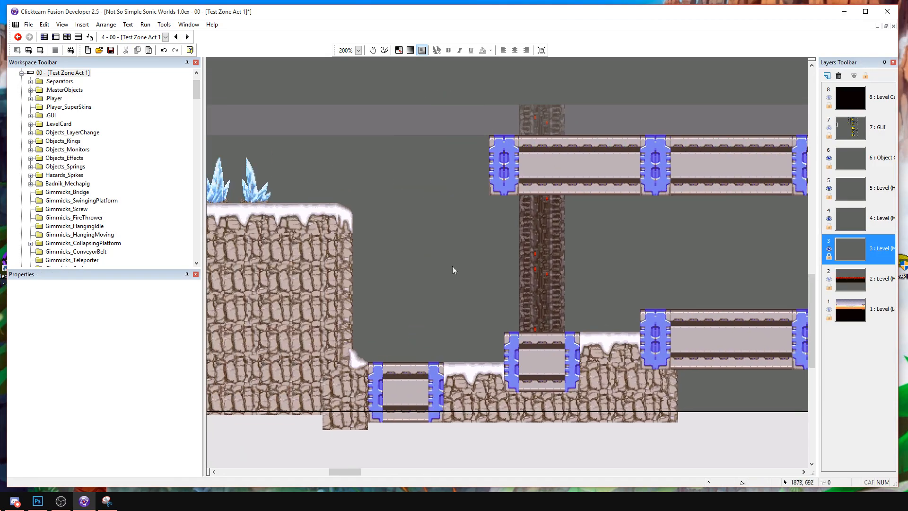
Copy the tall cliff's snowy right corner and place it over the lower beam's left end as the ground's edge.
click(338, 222)
key(ctrl+c)
key(ctrl+v)
click(646, 332)
click(649, 347)
click(633, 305)
middle_drag(646, 319, 578, 307)
Copy a rock piece from the tall cliff's right edge and place it under the new snow corner.
click(279, 239)
key(ctrl+c)
key(ctrl+v)
click(581, 356)
click(639, 390)
click(581, 374)
click(632, 376)
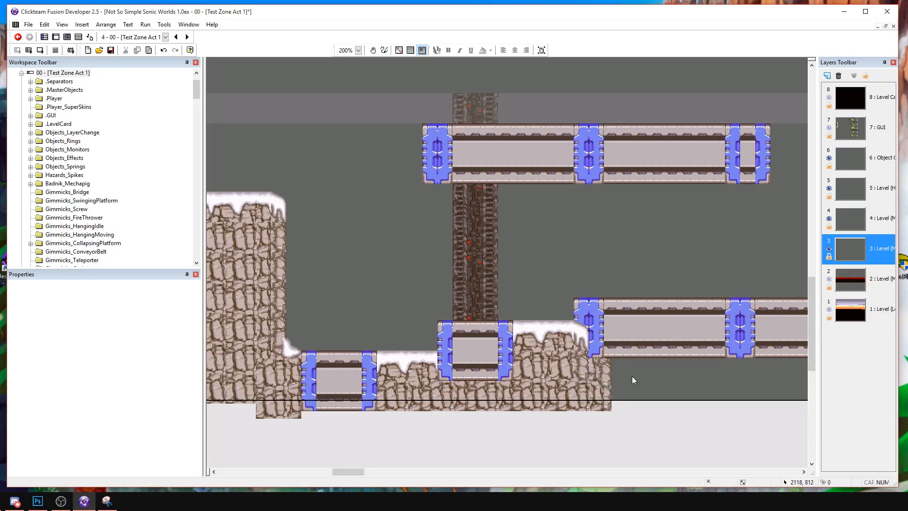
middle_drag(631, 354, 662, 355)
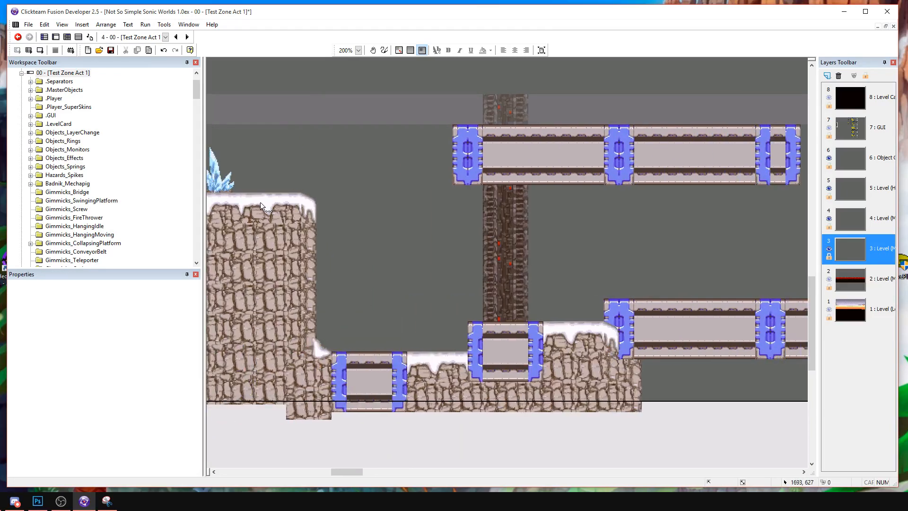
Copy the small snowy tip of the cliff's corner and attach it below the new snow corner at the beam.
click(260, 203)
click(307, 202)
key(ctrl+c)
key(ctrl+v)
click(648, 364)
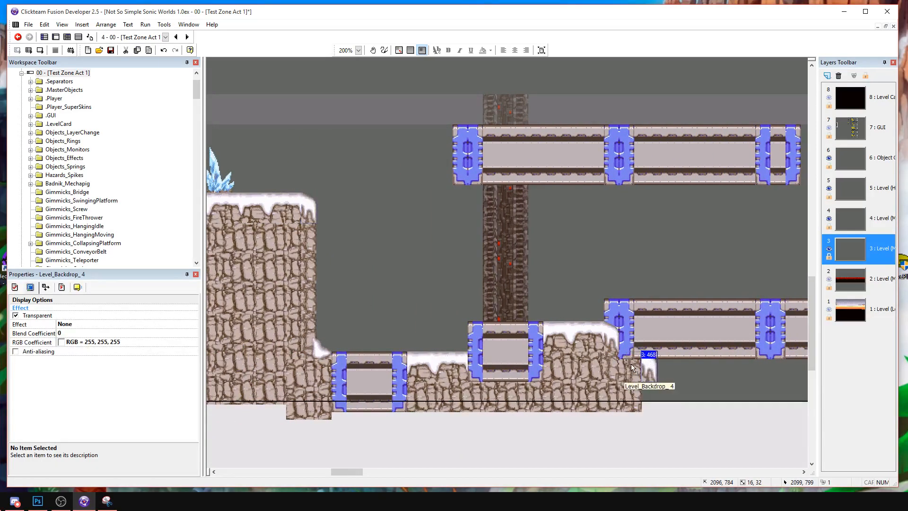
drag(631, 364, 630, 362)
Select the right edge rock and snow pieces beneath the beam and shift them slightly left to narrow the ground.
ctrl+click(635, 380)
ctrl+click(637, 402)
ctrl+click(622, 389)
ctrl+click(622, 373)
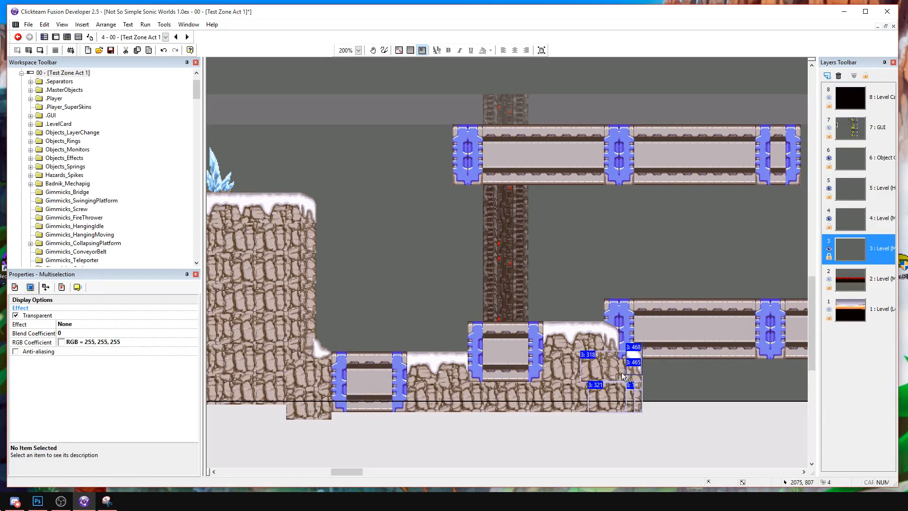
key(Left)
click(643, 394)
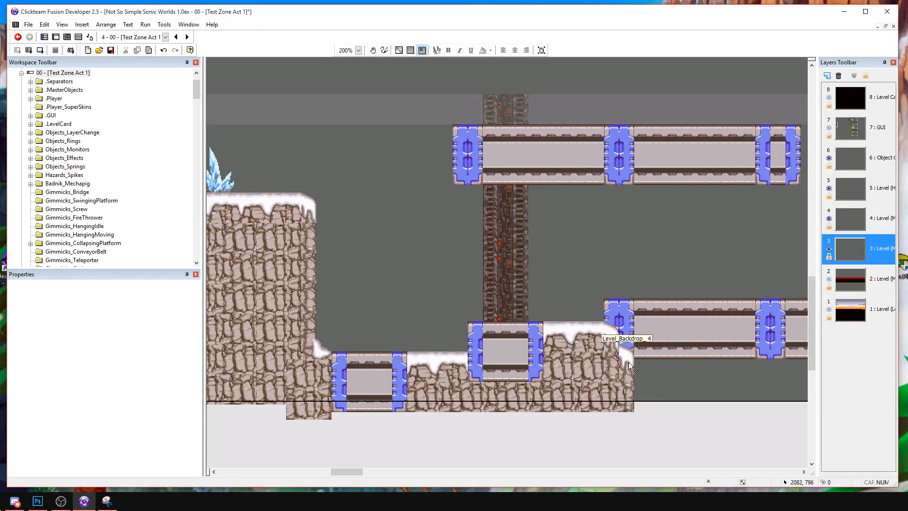
Shorten the lower beam by deleting segments right of its middle joint and closing the gap with the end block.
middle_drag(671, 381, 438, 401)
middle_drag(489, 367, 517, 306)
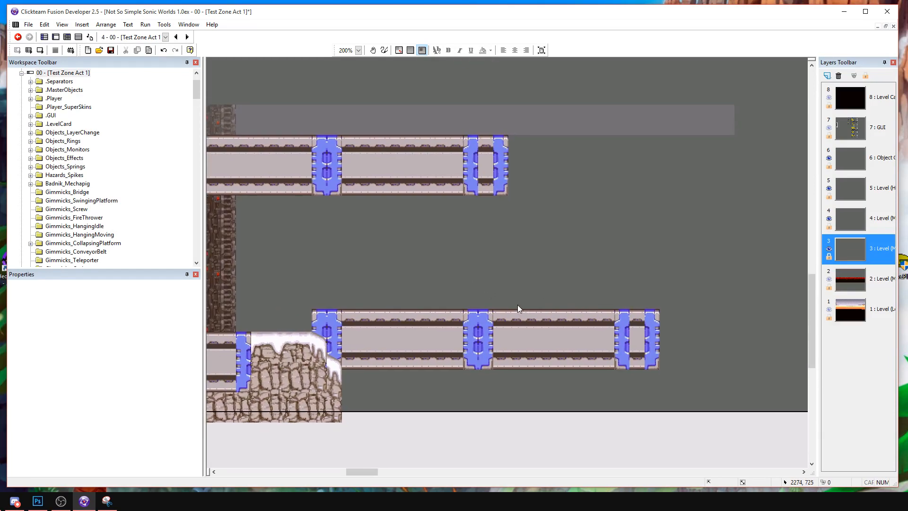
drag(561, 316, 583, 387)
key(Delete)
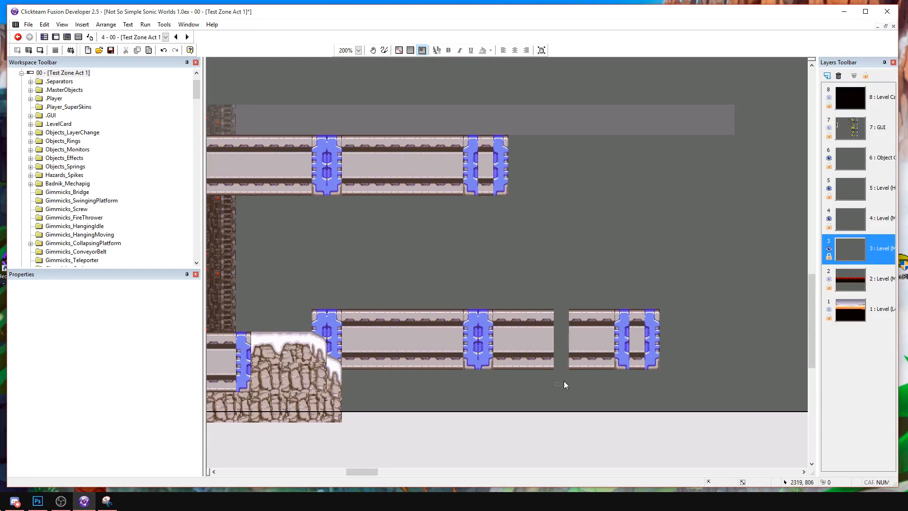
drag(679, 299, 680, 299)
drag(526, 283, 594, 399)
key(Delete)
drag(561, 275, 563, 332)
drag(516, 287, 564, 386)
key(Delete)
drag(628, 385, 535, 345)
click(543, 283)
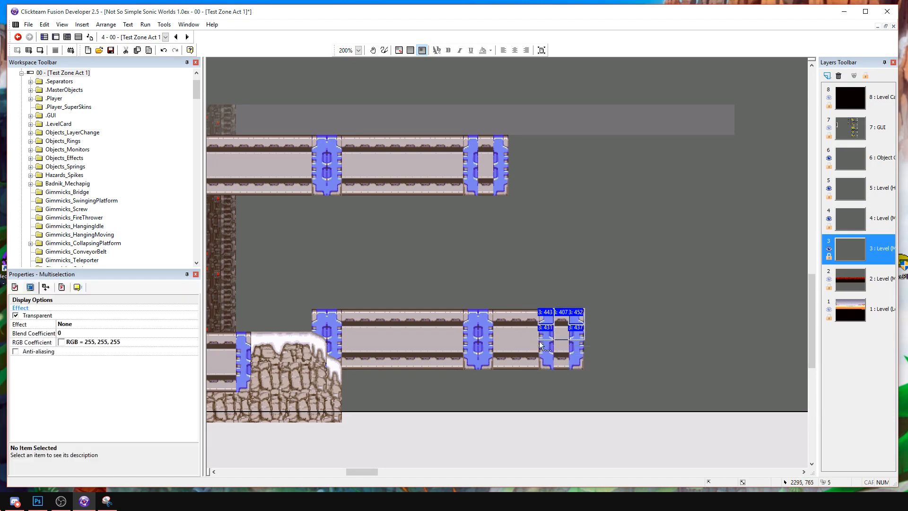
Raise the lower beam's end block above the beam's top by extending its frame and blue strips upward.
key(Delete)
drag(520, 286, 544, 331)
click(575, 327)
click(561, 287)
click(586, 321)
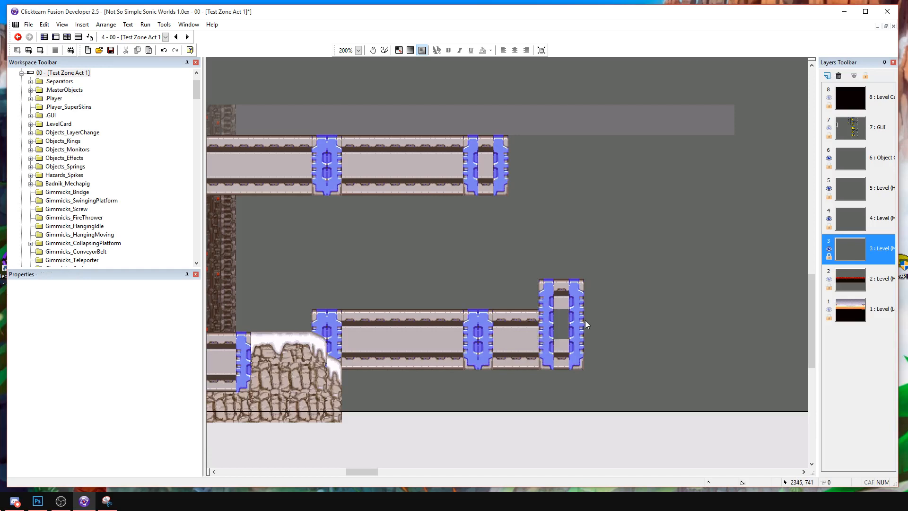
Clear the pieces between the end block's two blue strips and slide the right strip against the left one as a solid column.
click(575, 315)
ctrl+click(576, 328)
key(ctrl+c)
key(ctrl+v)
click(558, 314)
click(611, 325)
click(562, 332)
key(Delete)
drag(566, 385, 568, 385)
key(Delete)
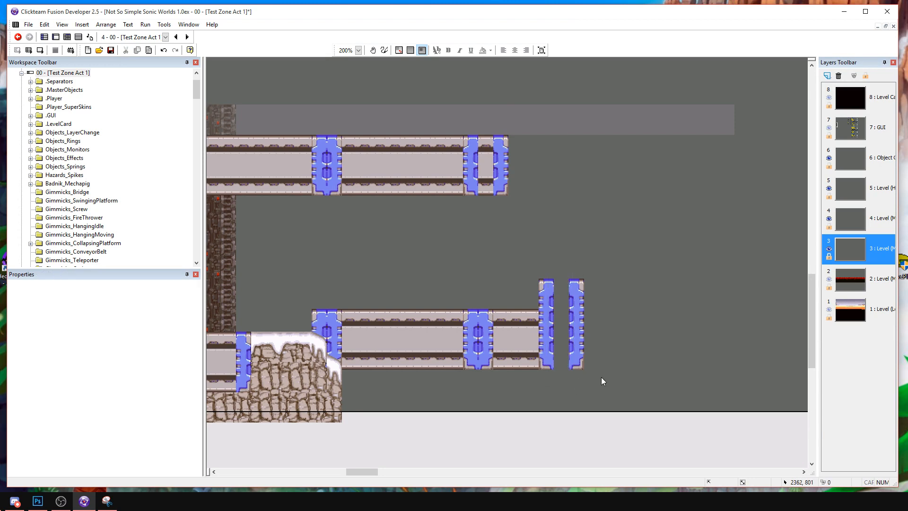
click(575, 284)
drag(575, 285, 560, 284)
click(593, 300)
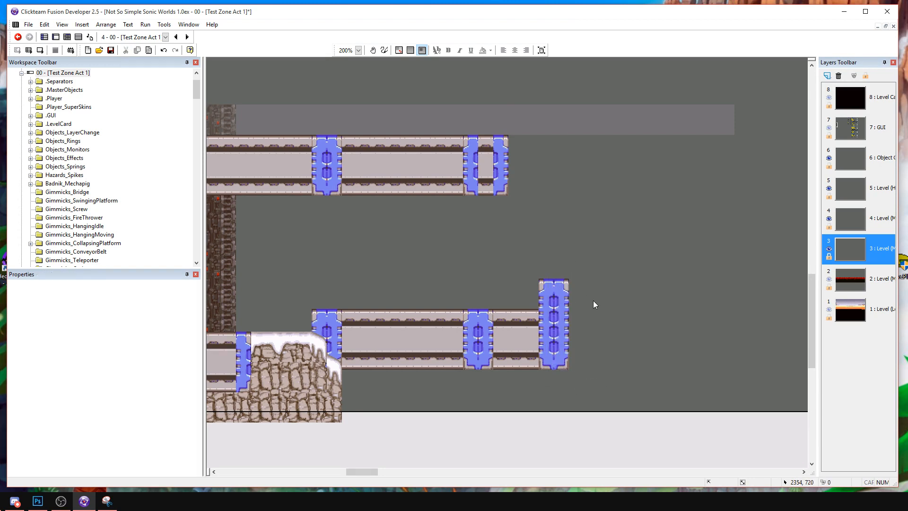
Copy the blue column and place copies beneath the lower beam's right end and its middle joint.
scroll(575, 330, down, 2)
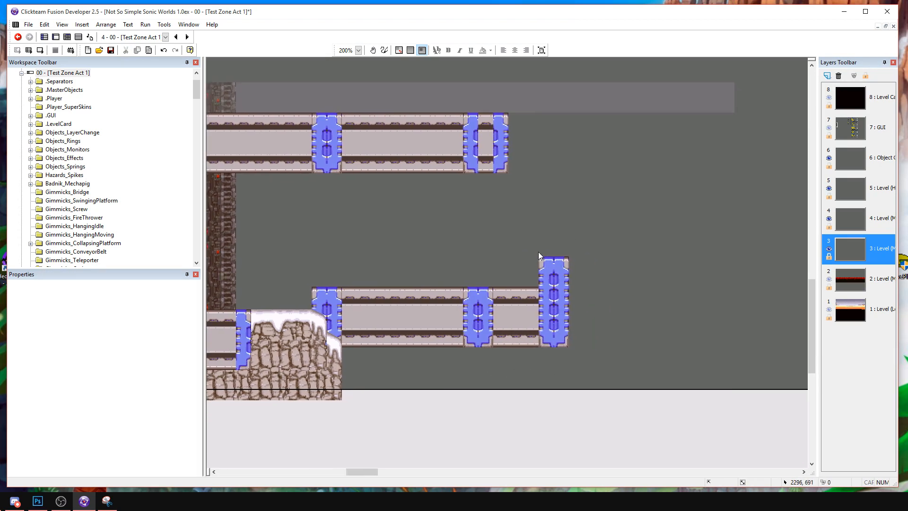
middle_drag(592, 360, 604, 352)
drag(601, 223, 557, 343)
key(ctrl+c)
key(ctrl+v)
click(551, 346)
key(ctrl+v)
click(486, 340)
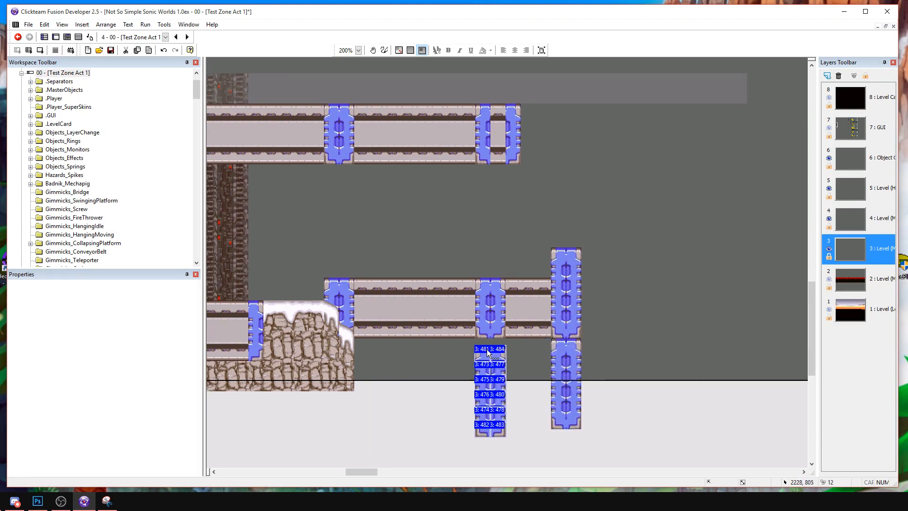
Place copies of the blue column on top of the upper beam's middle joint and left end.
click(484, 272)
middle_drag(462, 190, 533, 284)
key(ctrl+v)
click(398, 124)
drag(407, 137, 406, 131)
click(376, 113)
middle_drag(269, 109, 348, 128)
key(ctrl+v)
click(326, 123)
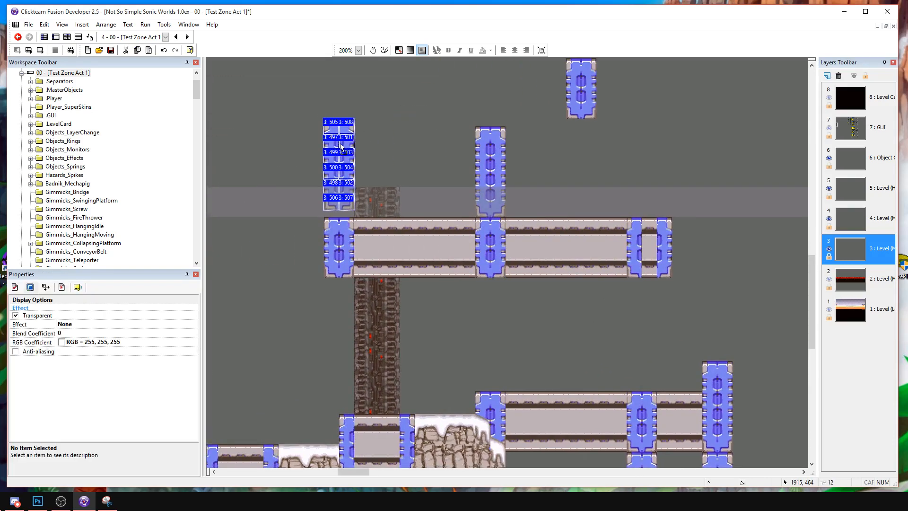
click(386, 283)
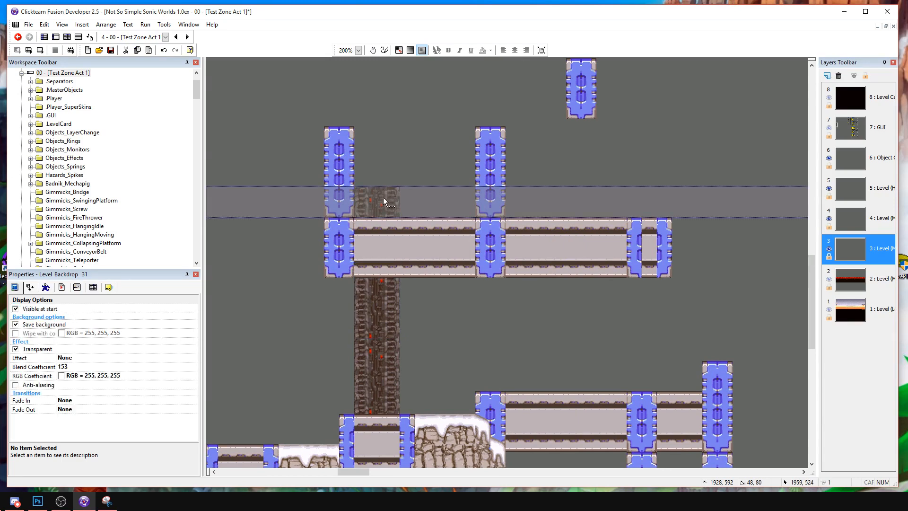
Delete the part of the dark column that rises above the upper beam.
drag(385, 214, 388, 136)
key(Delete)
drag(393, 188, 393, 192)
click(401, 177)
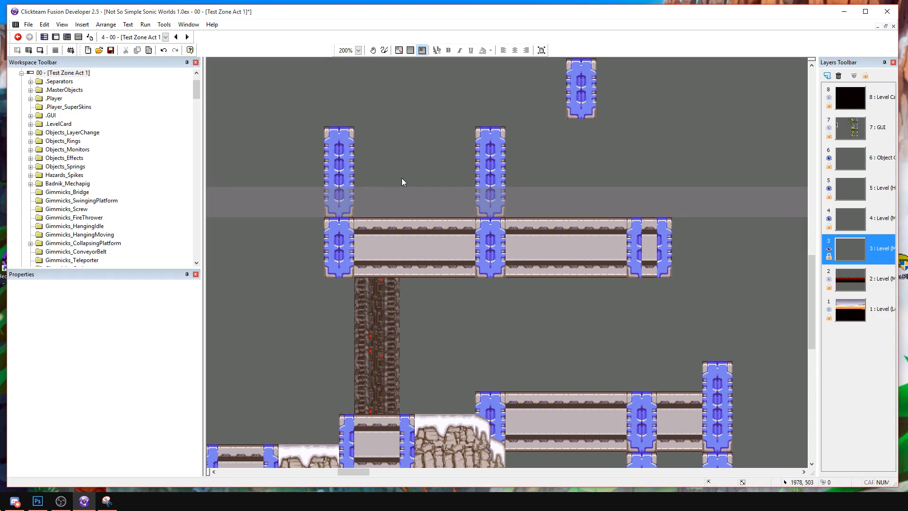
Copy the tall blue column and place the copy on top of the upper beam's right end.
drag(520, 204, 517, 214)
key(ctrl+c)
key(ctrl+v)
click(641, 132)
mouse_move(652, 165)
mouse_down()
mouse_move(654, 150)
mouse_move(655, 158)
mouse_up()
click(658, 115)
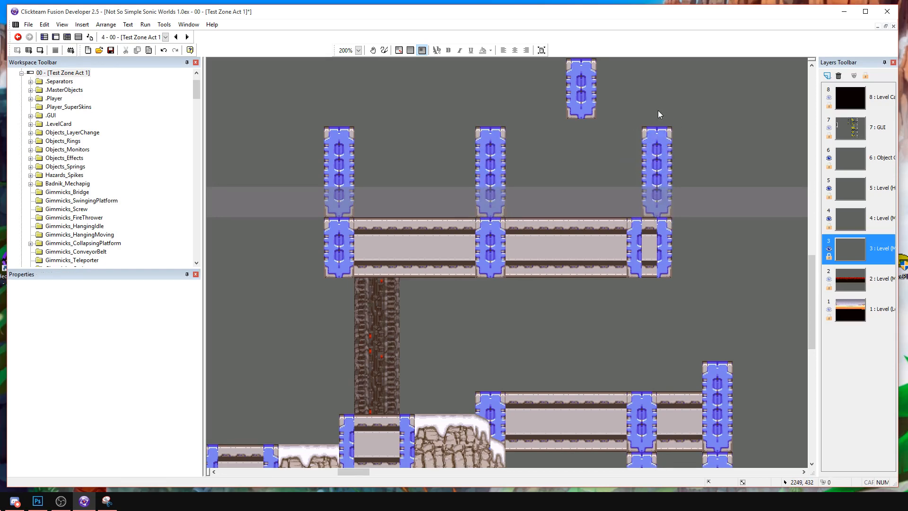
Place another copy of the tall blue column in the open space to the right of the lower beam.
middle_drag(778, 302, 380, 251)
key(ctrl+v)
click(378, 332)
drag(386, 357, 388, 342)
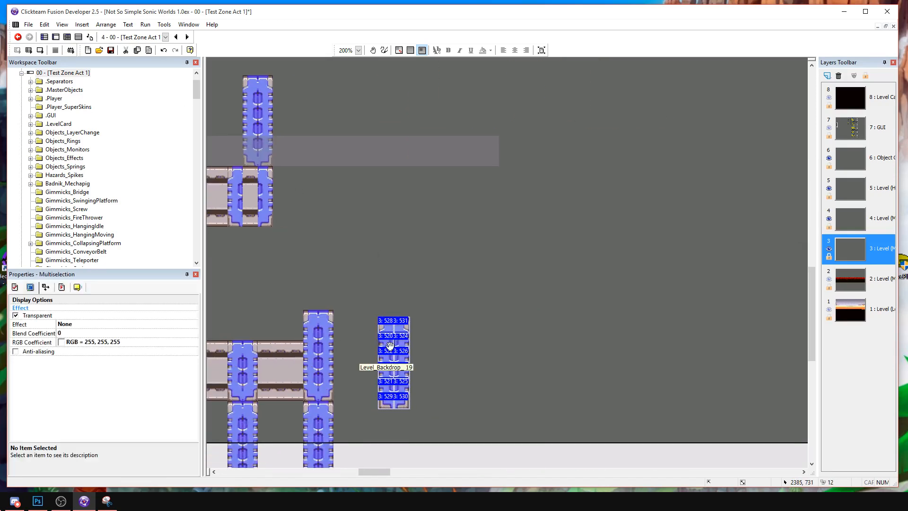
middle_drag(388, 342, 469, 355)
drag(468, 354, 478, 348)
click(459, 351)
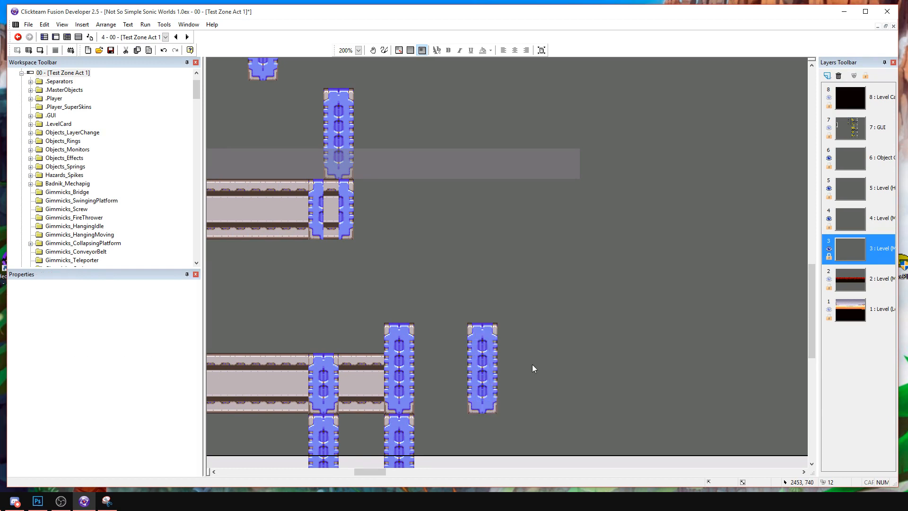
Shorten the freestanding blue column by removing two of its segments and closing the gap.
drag(521, 385, 522, 385)
key(Delete)
drag(448, 379, 485, 370)
click(549, 383)
middle_drag(545, 371, 582, 374)
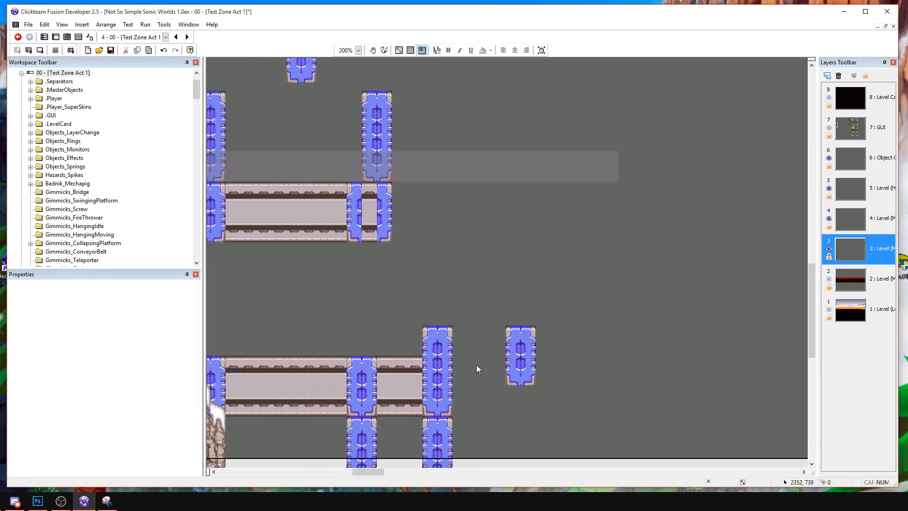
Copy the short section at the lower beam's right end and place it against the short blue column's right side.
middle_drag(357, 346, 387, 325)
drag(455, 409, 458, 409)
key(ctrl+c)
key(ctrl+v)
click(571, 301)
drag(582, 312, 543, 322)
Remove surplus pieces from the copied beam section and raise its bottom row to overlap the top row.
click(625, 353)
key(Delete)
key(ctrl+z)
drag(641, 389, 587, 342)
key(Delete)
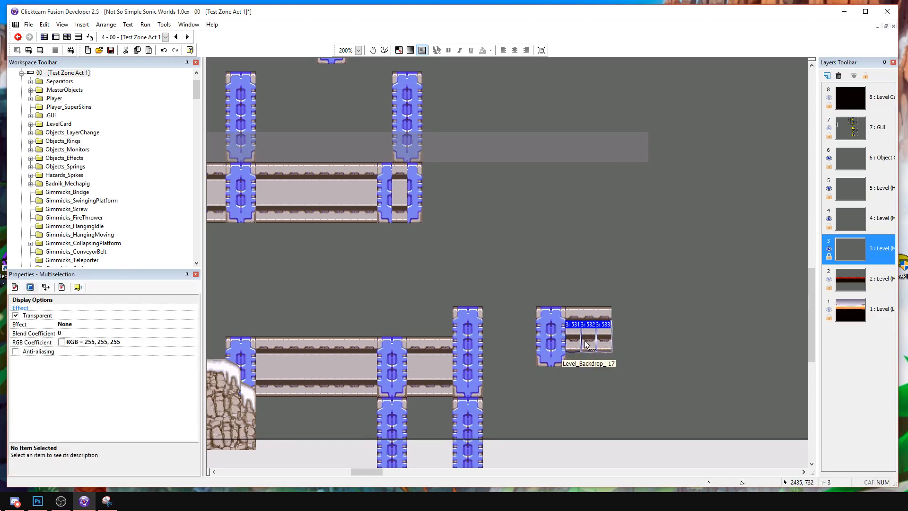
click(620, 361)
Select the three top pieces of the thin beam section and send them to the back.
click(601, 345)
click(600, 318)
shift+click(572, 316)
shift+click(572, 316)
shift+click(585, 317)
shift+click(574, 317)
right_click(574, 316)
mouse_move(634, 197)
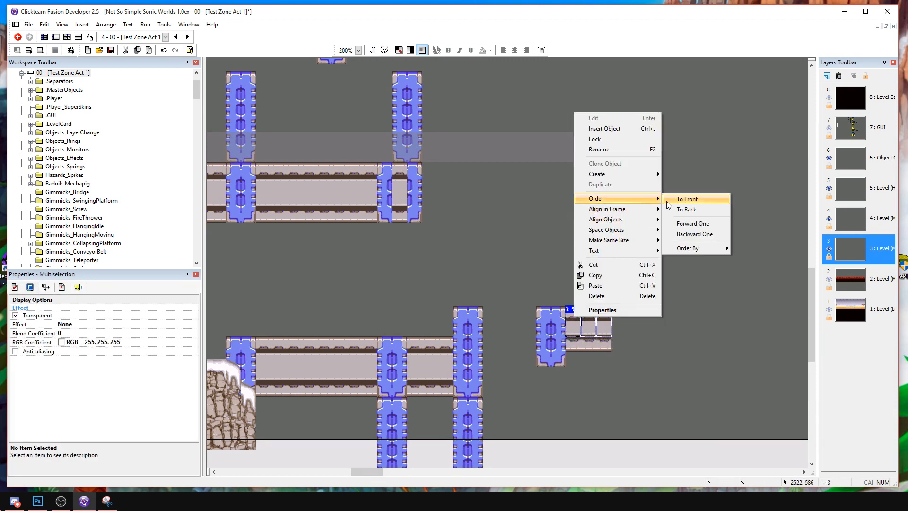
click(683, 209)
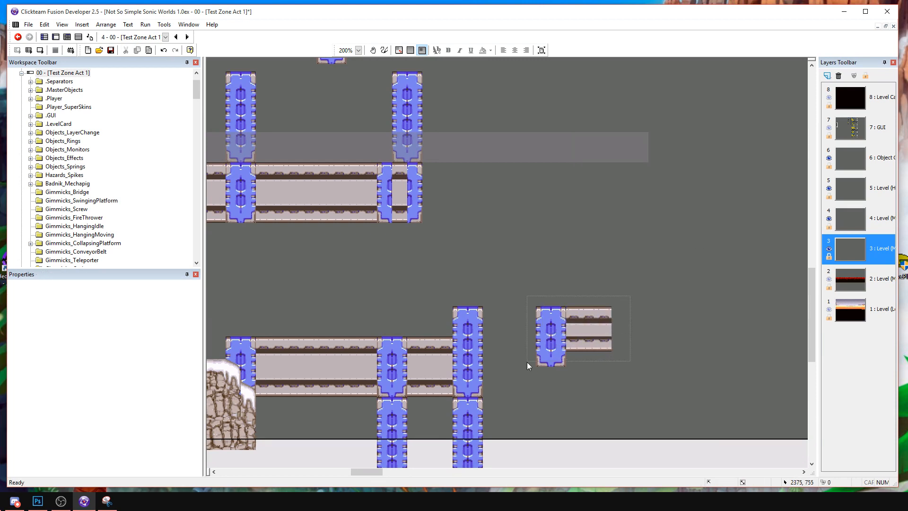
Duplicate the short column and thin beam against the beam's right end, and delete the surplus beam beyond the second column.
drag(527, 359, 526, 362)
key(ctrl+c)
key(ctrl+v)
drag(619, 322, 619, 316)
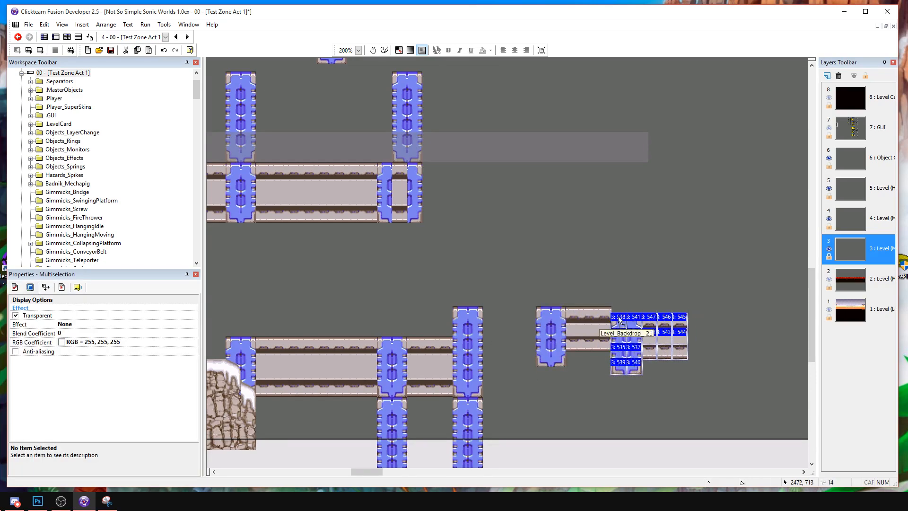
double_click(639, 289)
key(Escape)
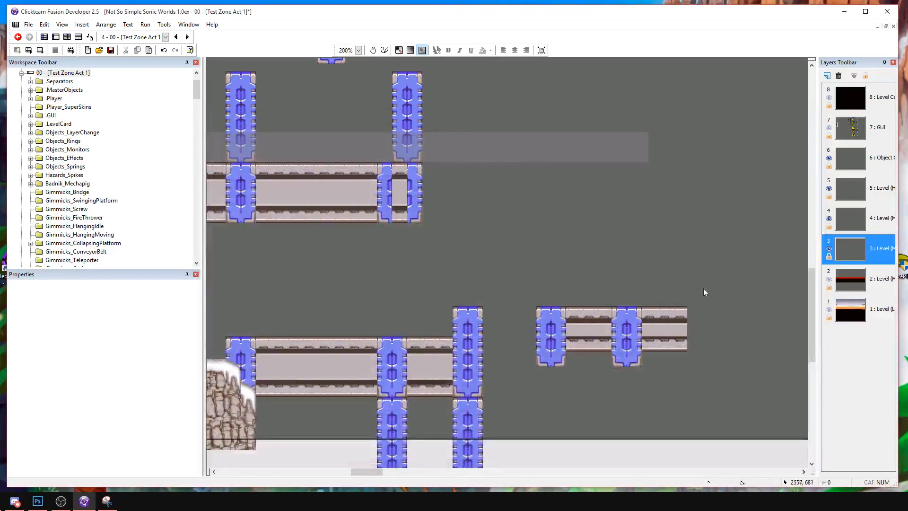
drag(641, 354, 642, 355)
key(Delete)
Copy the blue column at the lower beam's right end and place it centred beneath the small platform's thin beam.
middle_drag(645, 335, 598, 269)
middle_drag(465, 320, 477, 325)
drag(418, 337, 419, 336)
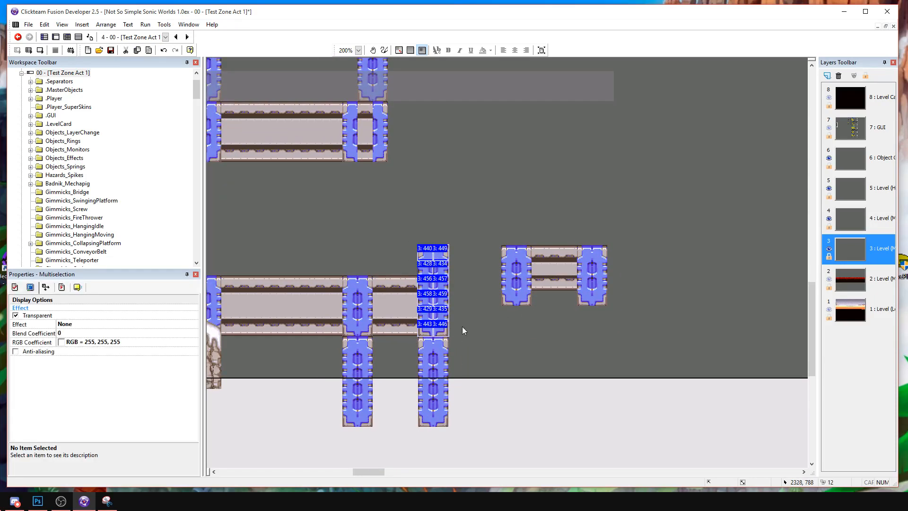
key(ctrl+c)
key(ctrl+v)
click(543, 304)
click(612, 337)
Copy the whole small T-shaped platform and place the copy to its right and slightly lower.
drag(513, 239, 631, 426)
key(ctrl+c)
key(ctrl+v)
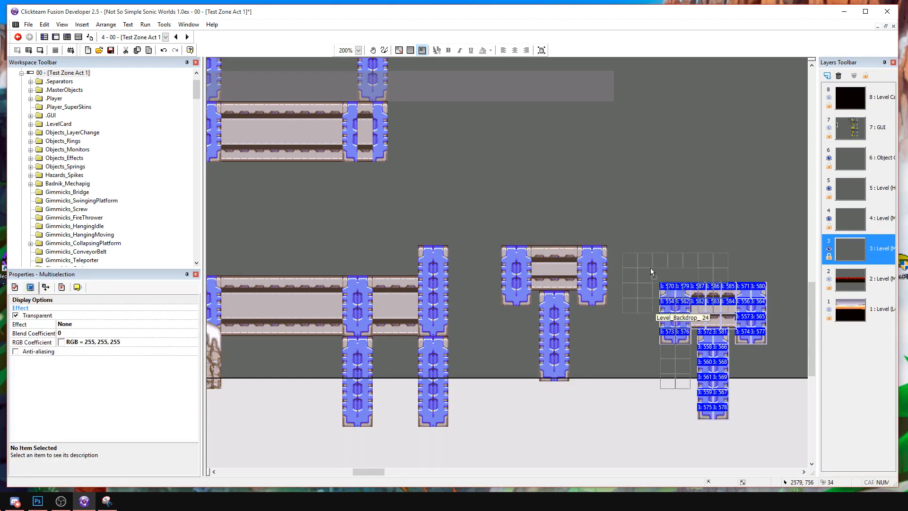
click(667, 291)
middle_drag(689, 279, 598, 266)
Copy the upper beam's right half with its two columns and place it against the beam's right end, slightly higher.
middle_drag(295, 132, 567, 323)
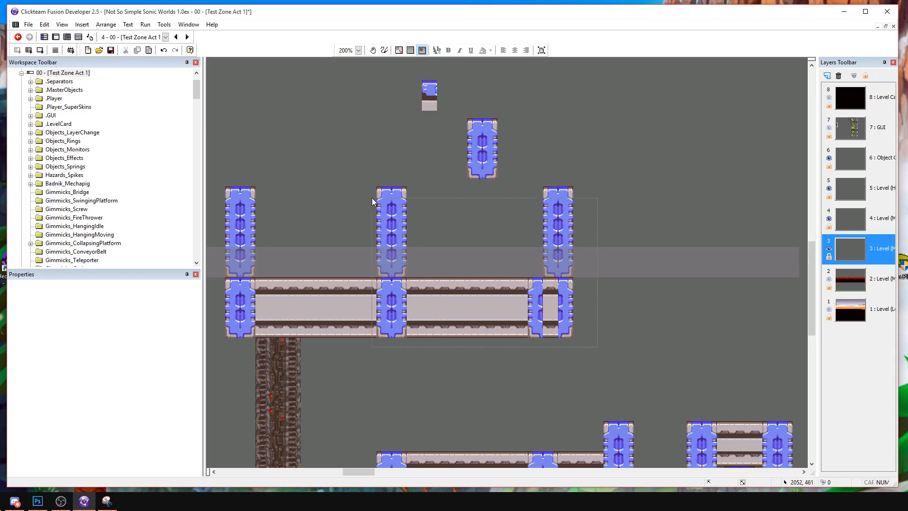
drag(370, 175, 579, 343)
key(ctrl+c)
key(ctrl+v)
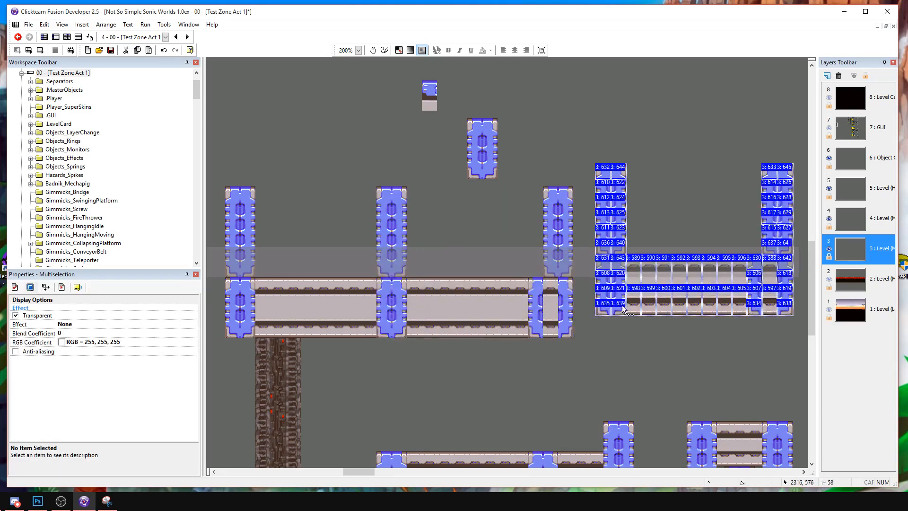
drag(597, 278, 596, 270)
click(662, 325)
middle_drag(664, 322, 371, 307)
Place another copy of the upper beam section with columns farther right at the same height, leaving a gap.
key(ctrl+v)
drag(596, 220, 537, 245)
drag(573, 280, 678, 270)
click(507, 320)
mouse_move(476, 324)
middle_down()
mouse_move(568, 294)
mouse_move(735, 337)
middle_up()
Copy the lower beam's right section with its blue supports and place it to the right of the second small platform.
middle_drag(463, 128, 274, 53)
mouse_move(525, 305)
middle_down()
mouse_move(449, 231)
mouse_move(612, 268)
middle_up()
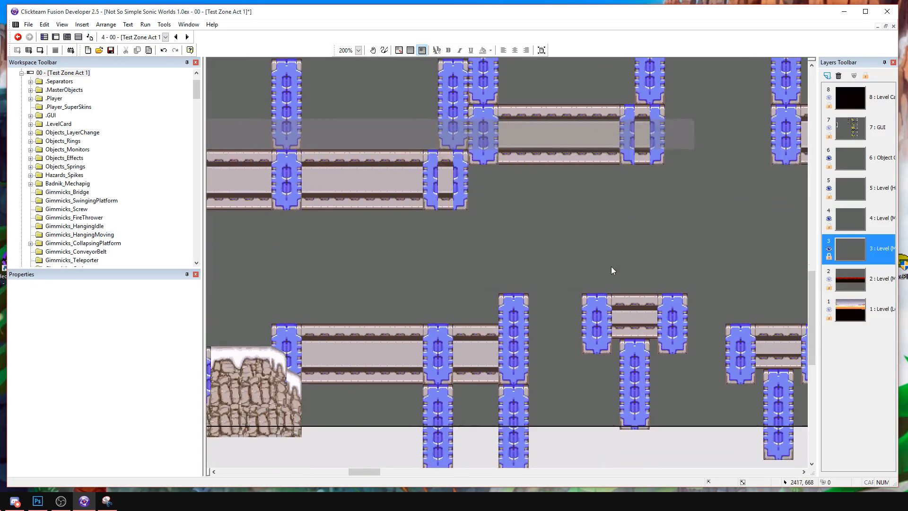
middle_drag(405, 274, 556, 275)
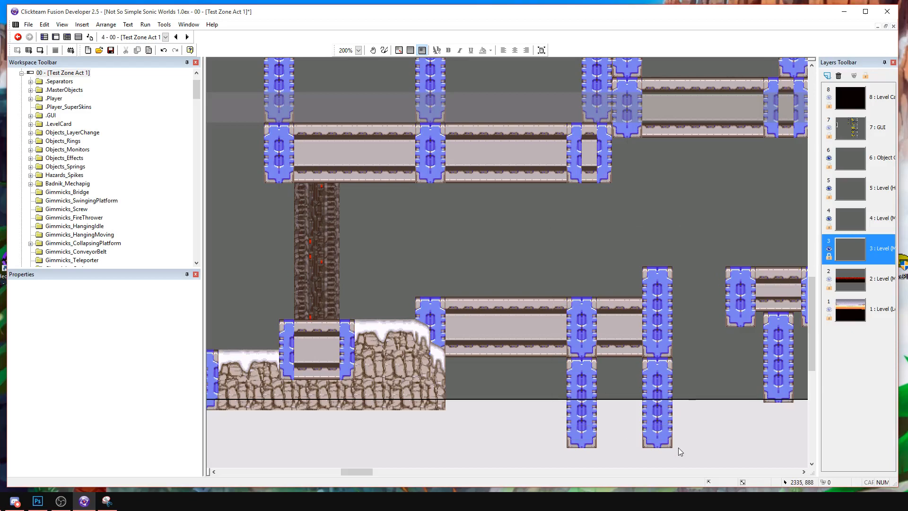
drag(677, 441, 686, 453)
key(ctrl+c)
middle_drag(686, 453, 287, 433)
middle_drag(644, 281, 512, 291)
key(ctrl+v)
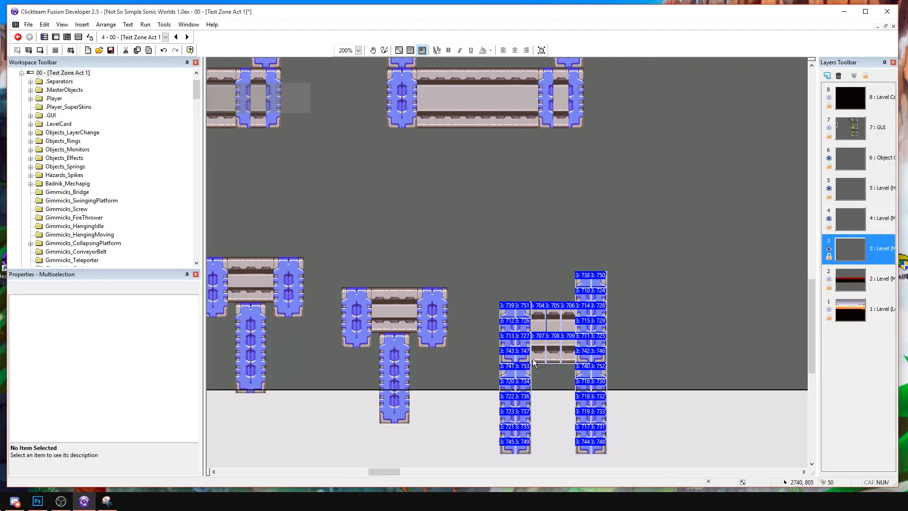
click(515, 310)
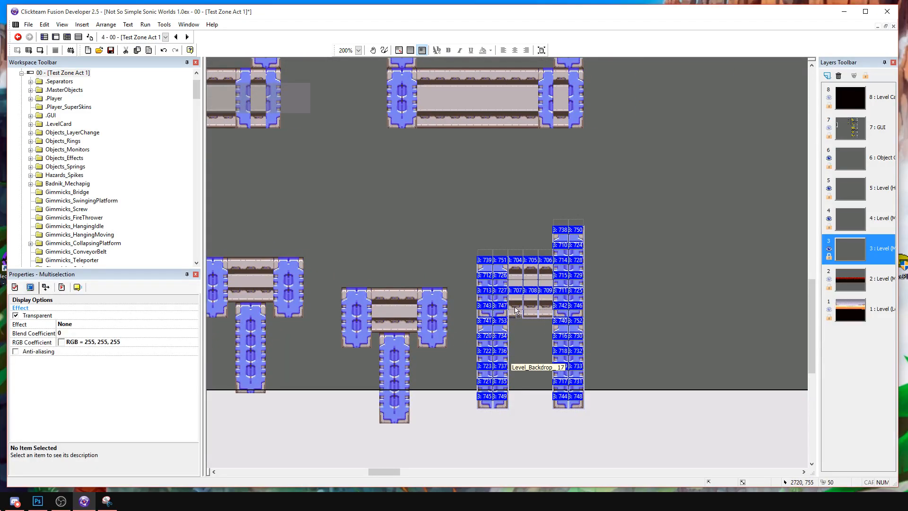
click(532, 332)
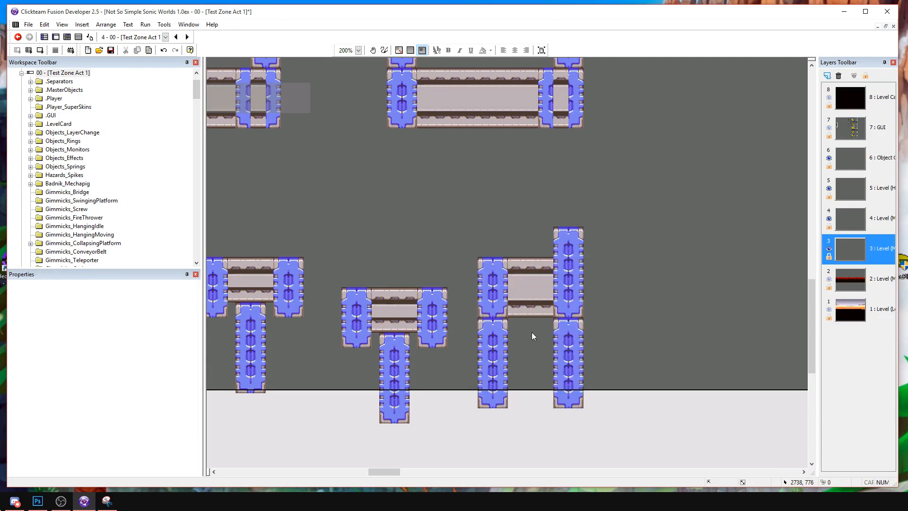
Shift the copied beam section with supports slightly to the right, away from the second small platform.
drag(607, 462, 607, 462)
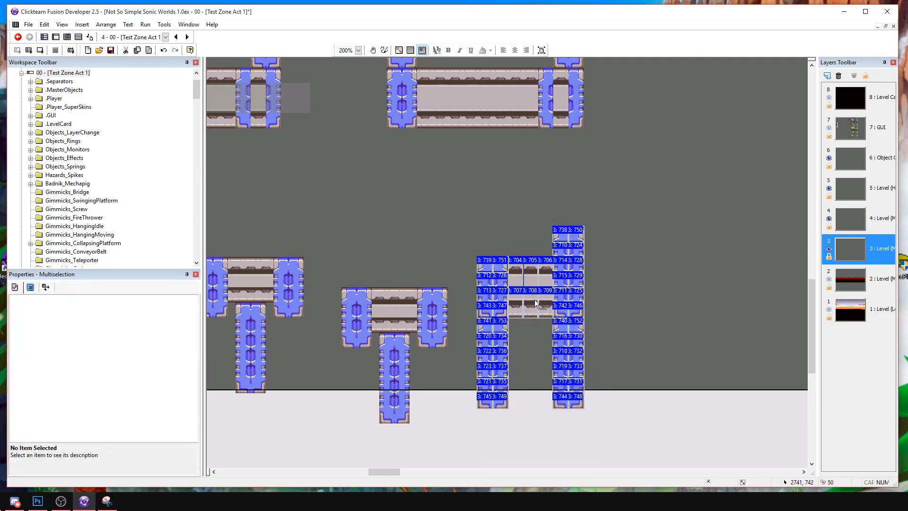
drag(525, 314, 533, 314)
click(648, 317)
Copy the lower beam's long section with its blue joint and attach it to the new tall column's right side, level with its top.
middle_drag(496, 305, 375, 287)
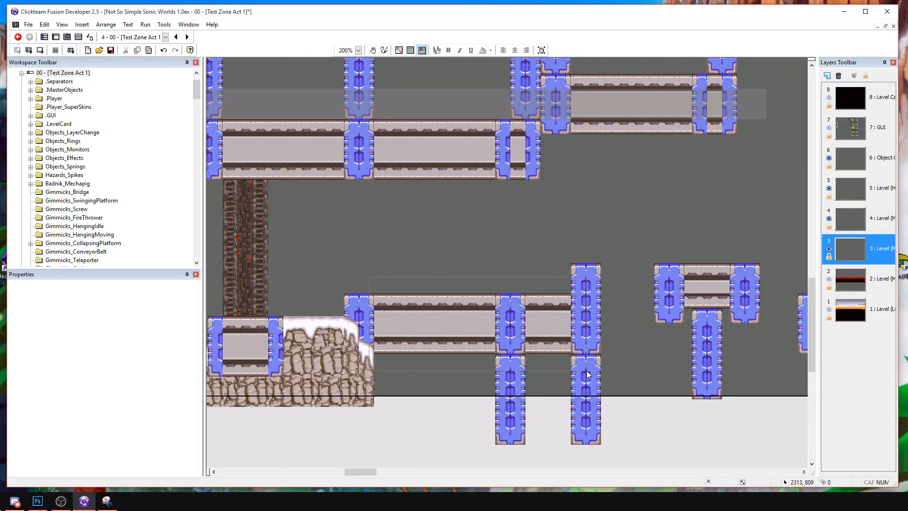
drag(531, 359, 532, 358)
middle_drag(622, 334, 259, 282)
click(274, 202)
drag(282, 211, 281, 209)
click(307, 173)
middle_drag(308, 172, 482, 240)
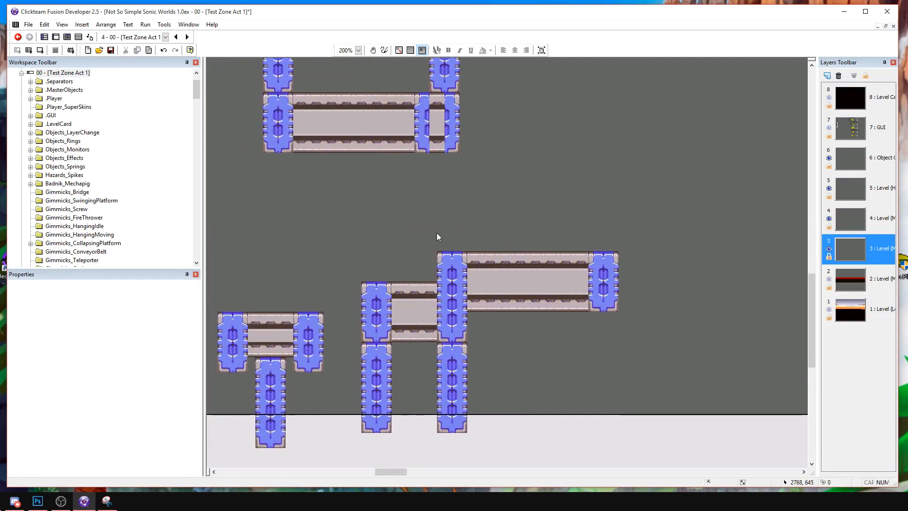
Copy the full-height blue column and place the copy at the right end of the raised long beam.
drag(462, 421, 483, 442)
key(ctrl+c)
key(ctrl+v)
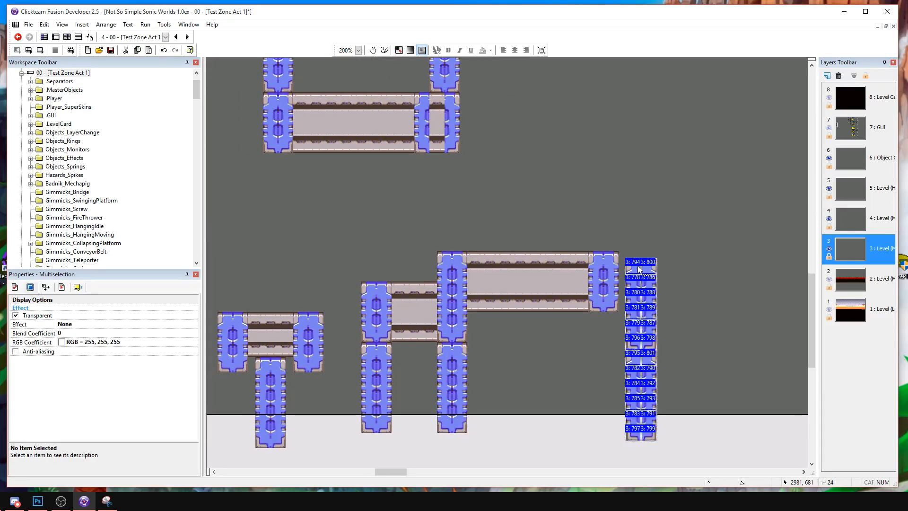
click(631, 255)
middle_drag(640, 232, 567, 289)
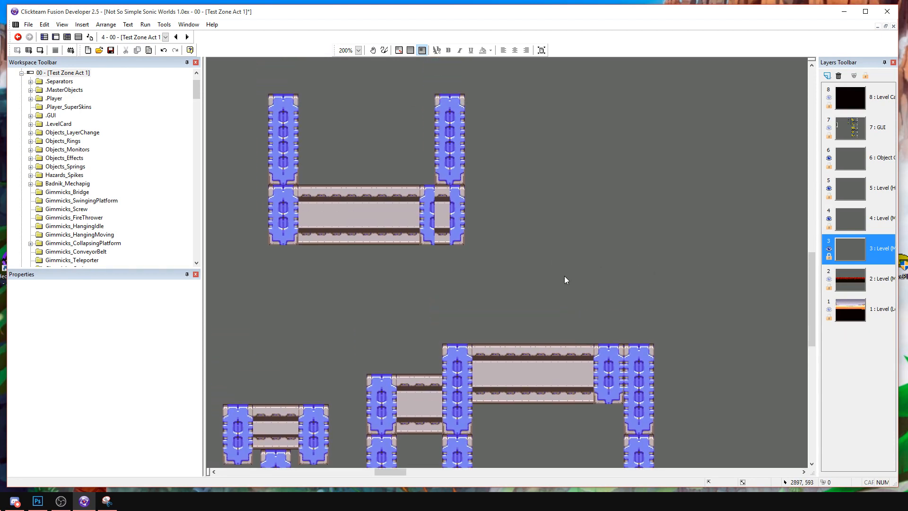
Place a copy of the last upper beam and its two columns directly against that beam's right end.
middle_drag(495, 244, 545, 315)
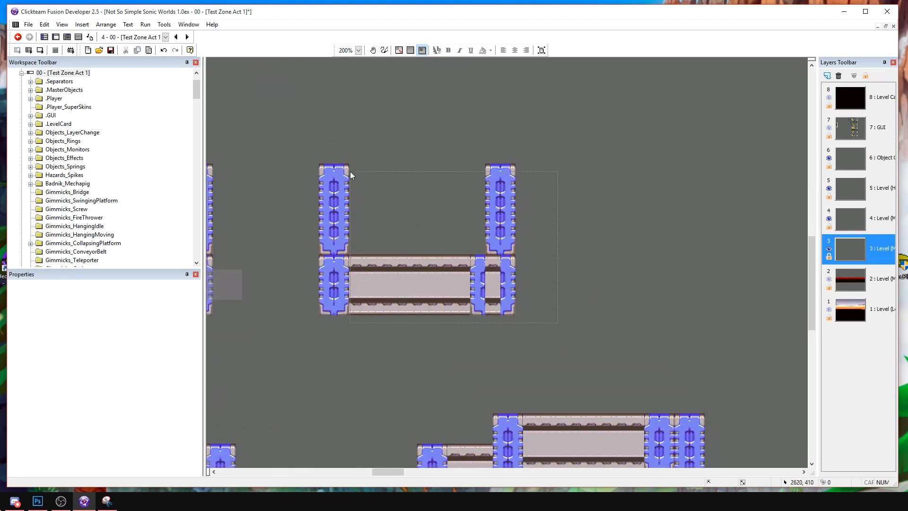
drag(358, 177, 318, 140)
key(ctrl+v)
drag(561, 279, 545, 272)
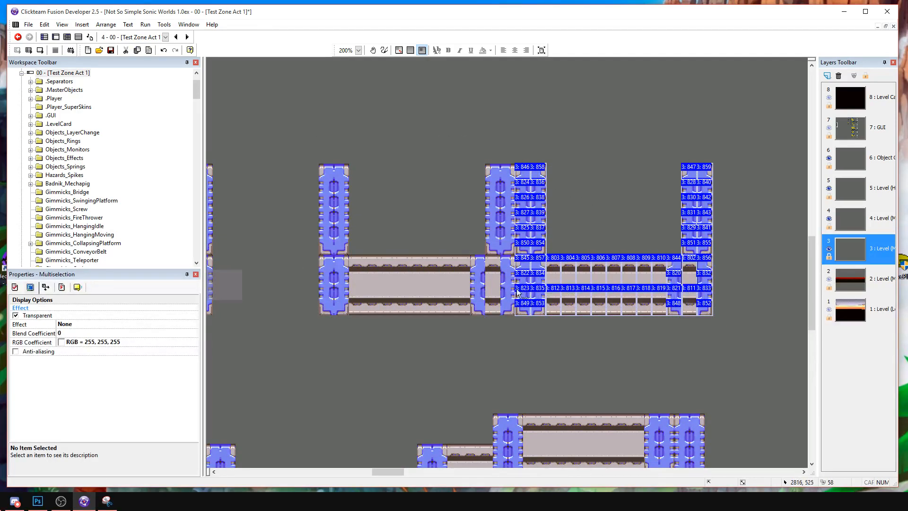
Stretch the translucent Active 2 bar to the right, past the new upper beam, to a width of 4695.
middle_drag(218, 288, 424, 294)
click(433, 280)
drag(452, 289, 806, 282)
drag(478, 469, 409, 473)
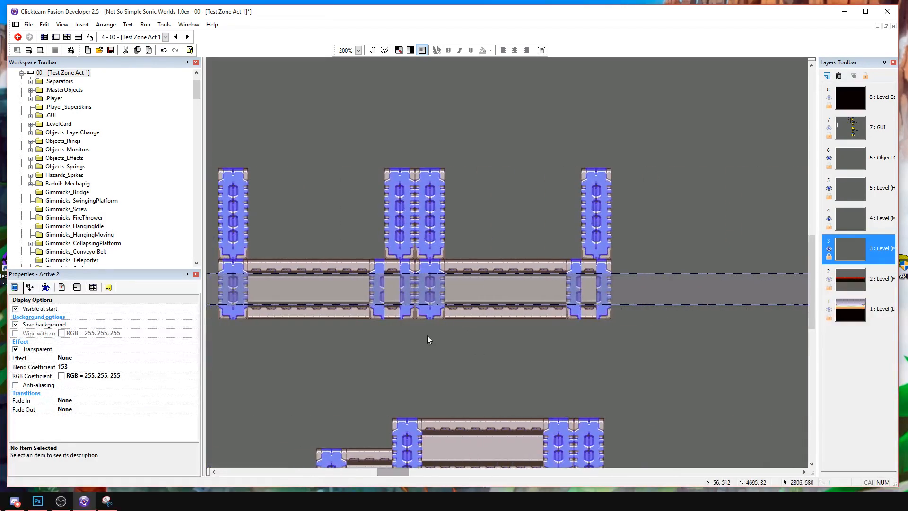
Inspect the Active 2 bar's size and position properties.
click(30, 287)
click(46, 287)
click(30, 287)
click(60, 314)
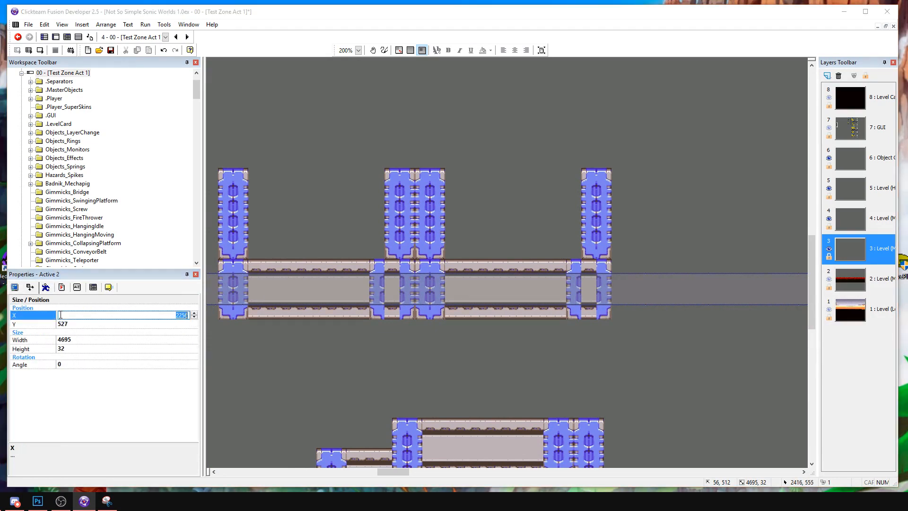
click(615, 331)
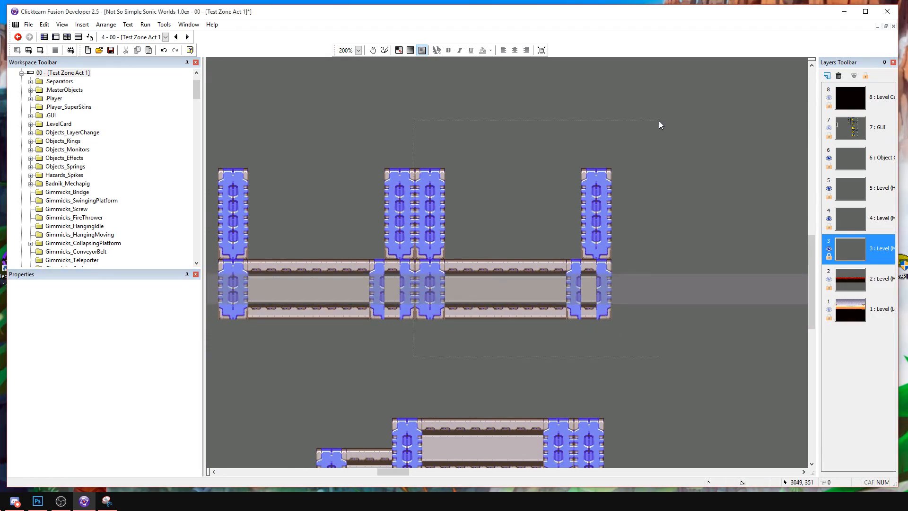
Move the last upper beam with its columns to the right, leaving a gap about three column widths wide.
drag(656, 120, 684, 113)
drag(431, 213, 521, 212)
click(542, 327)
Copy both pieces of the dark column and place the copy between the first upper beam and the lower beam.
middle_drag(548, 313, 653, 248)
middle_drag(407, 338, 743, 275)
middle_drag(573, 249, 707, 264)
click(455, 275)
shift+click(455, 216)
key(ctrl+c)
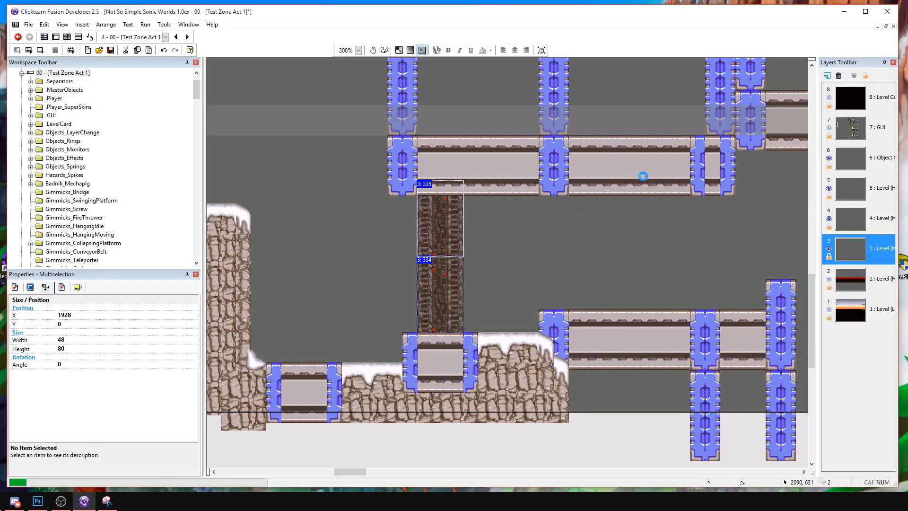
key(ctrl+v)
drag(671, 254, 604, 233)
middle_drag(666, 229, 375, 261)
click(558, 274)
middle_drag(612, 226, 757, 270)
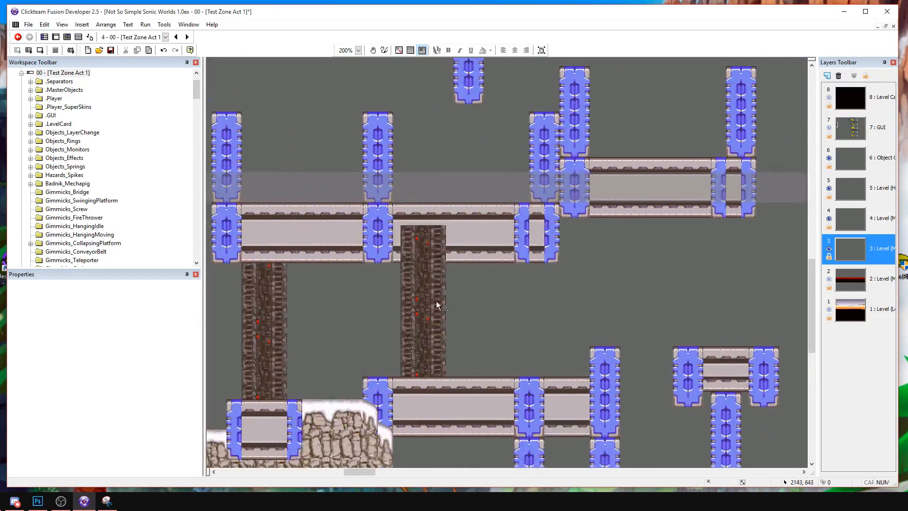
Send both pieces of the copied dark column to the back, behind the upper beam.
click(433, 313)
shift+click(425, 260)
drag(435, 260, 452, 259)
right_click(453, 259)
mouse_move(496, 345)
click(568, 357)
click(531, 284)
Place a dark column copy beneath the first upper beam's right end and send it to the back.
middle_drag(502, 273, 389, 227)
key(ctrl+v)
drag(415, 272, 410, 260)
right_click(407, 256)
mouse_move(454, 341)
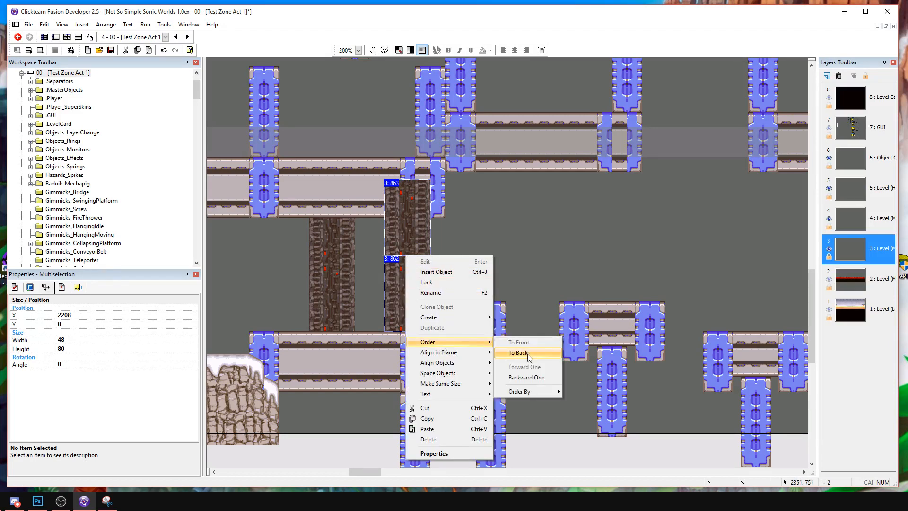
click(527, 353)
Place a dark column copy above the first small T-shaped platform and send it behind the upper beam.
middle_drag(537, 260, 436, 281)
key(ctrl+v)
mouse_move(523, 274)
mouse_down()
mouse_move(510, 268)
mouse_move(517, 268)
mouse_up()
right_click(517, 268)
mouse_move(563, 352)
click(630, 363)
Place a dark column copy above the short beam section right of the small platforms and send it to the back.
middle_drag(649, 253, 481, 270)
key(ctrl+v)
click(583, 214)
drag(601, 308, 625, 286)
right_click(613, 268)
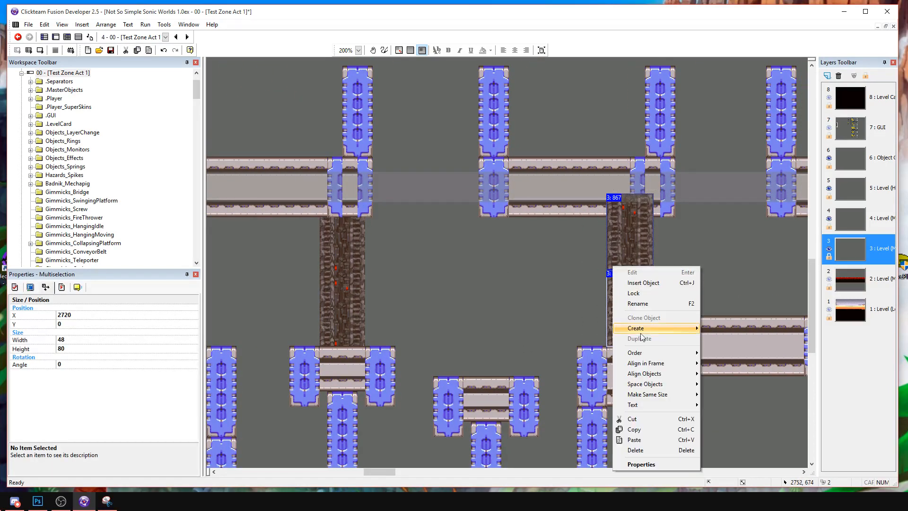
mouse_move(649, 355)
click(726, 366)
Place a dark column copy between the last upper beam and the raised long beam's right end, and send it to the back.
middle_drag(712, 263, 462, 280)
key(ctrl+v)
click(554, 252)
mouse_move(553, 252)
mouse_down()
mouse_move(575, 261)
mouse_move(565, 266)
mouse_up()
right_click(586, 235)
mouse_move(649, 322)
click(703, 332)
click(684, 306)
middle_drag(685, 305, 592, 307)
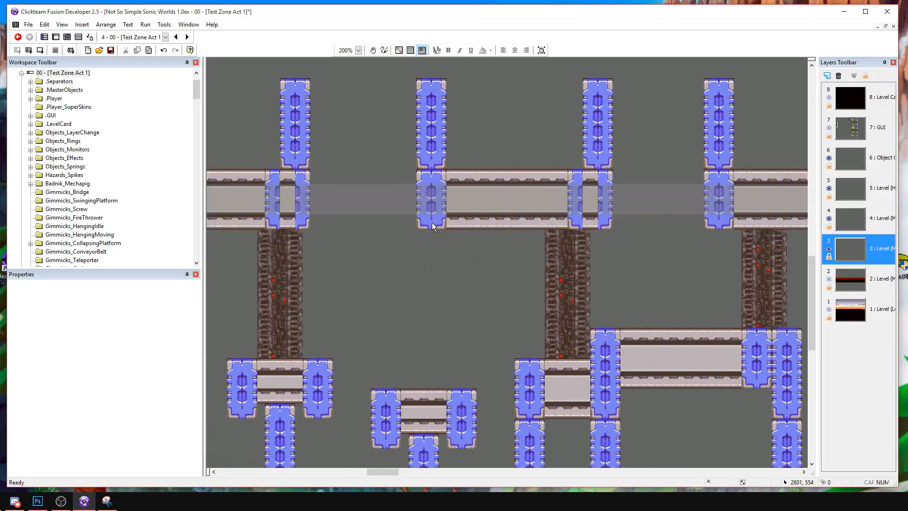
Build a dark column of stacked copies from the second small platform up to the upper beam and send it to the back.
key(ctrl+v)
click(460, 257)
drag(459, 257, 451, 264)
key(Right)
click(483, 271)
click(444, 257)
key(ctrl+c)
key(ctrl+v)
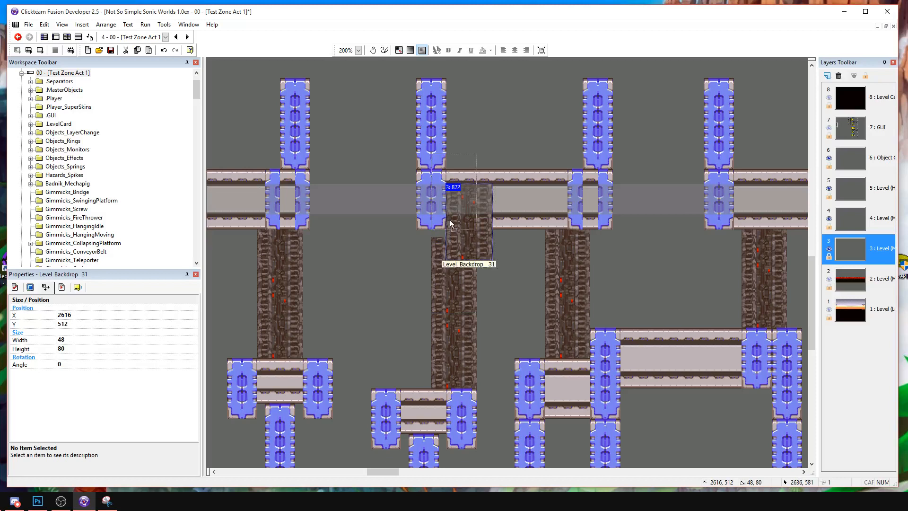
click(451, 226)
shift+click(456, 310)
right_click(456, 327)
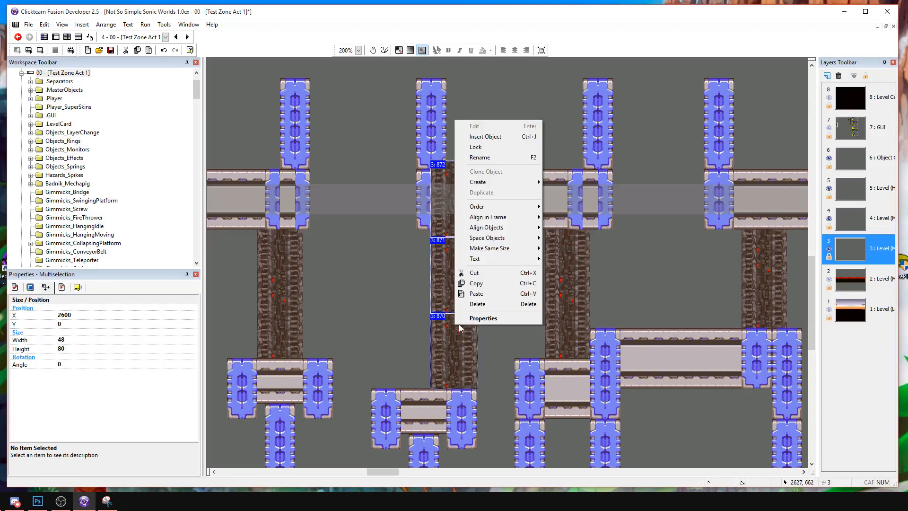
mouse_move(481, 205)
click(568, 217)
Shift the upper beam above the second small platform, with its blue supports, slightly to the left.
drag(416, 241, 646, 64)
shift+click(461, 231)
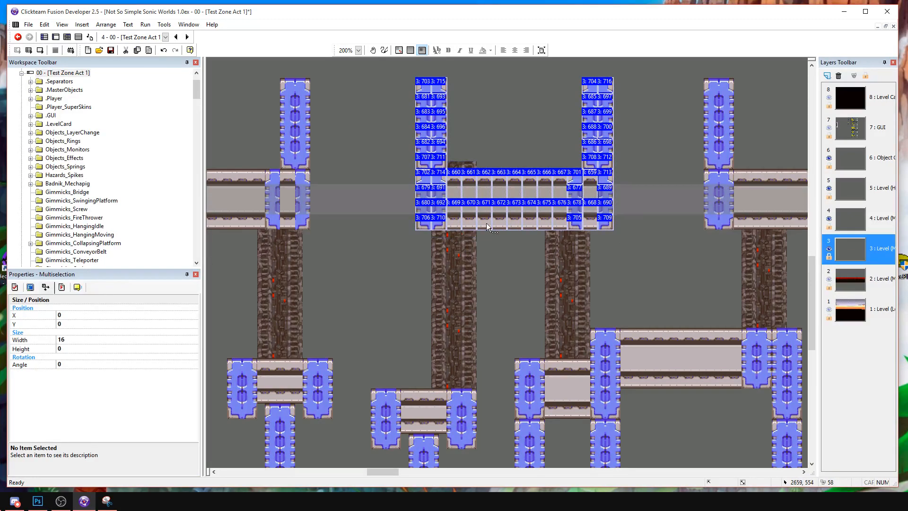
key(Left)
click(491, 246)
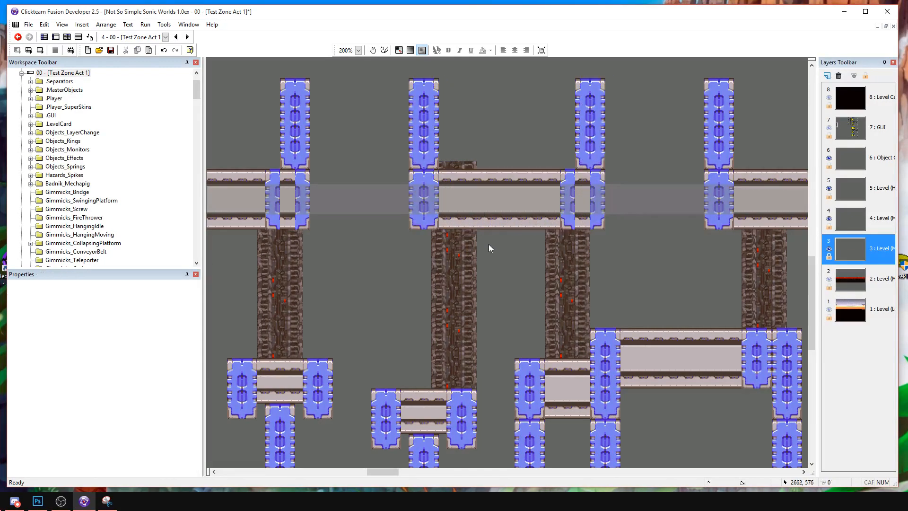
Place two-segment dark column copies beneath both ends of the first small T-shaped platform and send them to the back.
middle_drag(492, 267, 558, 256)
click(517, 282)
middle_drag(483, 314, 595, 283)
shift+click(632, 331)
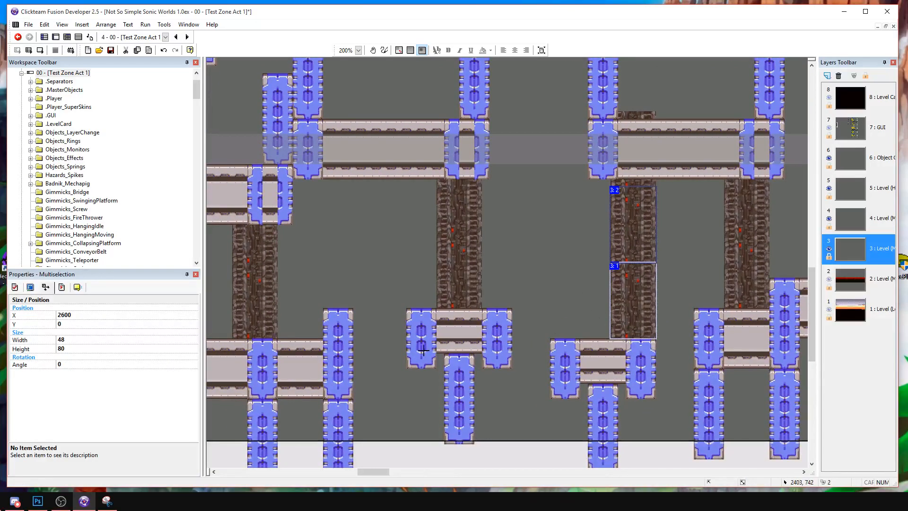
key(ctrl+c)
key(ctrl+v)
ctrl+drag(437, 367, 478, 366)
middle_drag(469, 373, 478, 304)
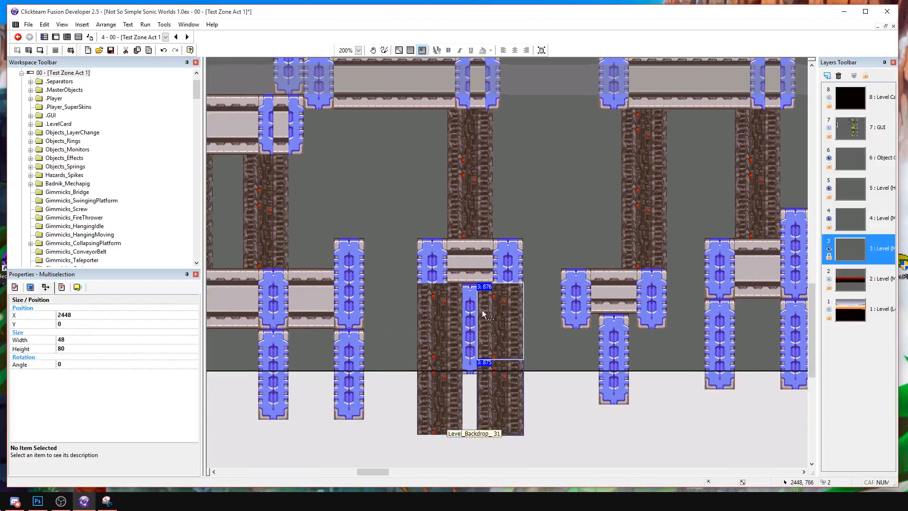
shift+click(439, 397)
shift+click(439, 322)
right_click(450, 330)
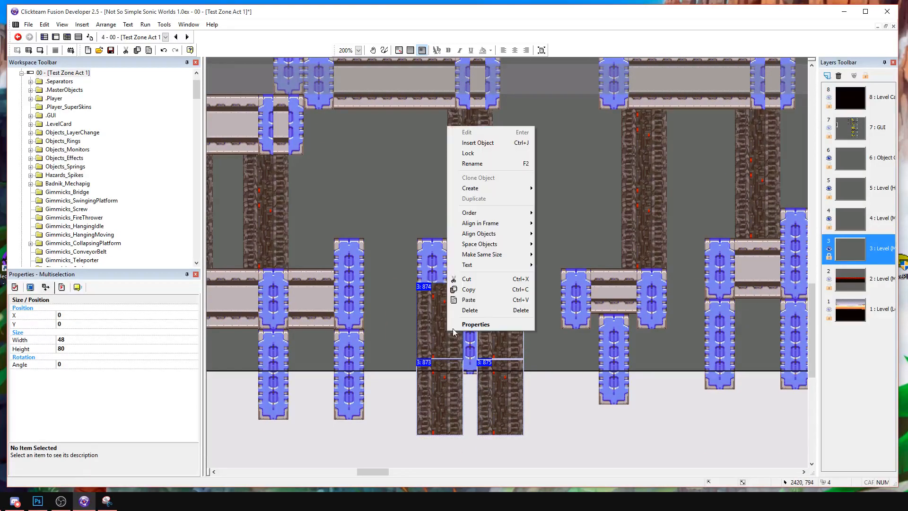
click(578, 223)
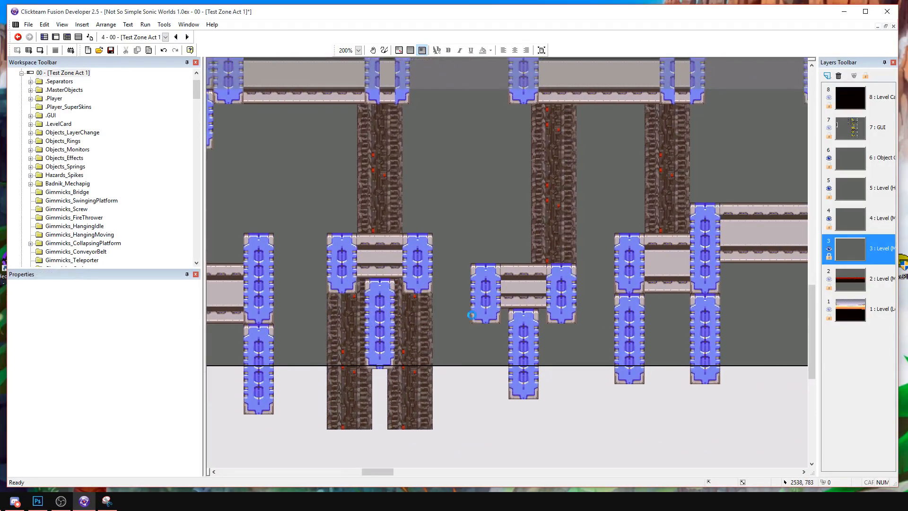
Place dark column copies beneath both ends of the second small platform and delete the extra lower segments.
click(472, 315)
drag(492, 335, 542, 320)
key(ctrl+v)
click(524, 317)
shift+click(492, 358)
shift+click(492, 402)
right_click(494, 405)
click(577, 445)
click(559, 442)
shift+click(507, 435)
key(Delete)
Send both dark column segments beneath the second small platform to the back.
click(493, 359)
click(549, 354)
shift+click(502, 348)
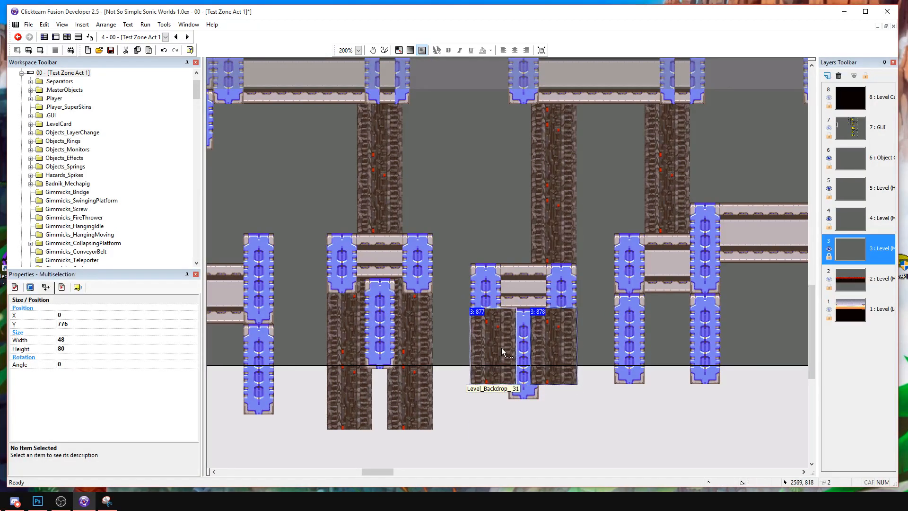
right_click(501, 347)
mouse_move(558, 230)
click(610, 239)
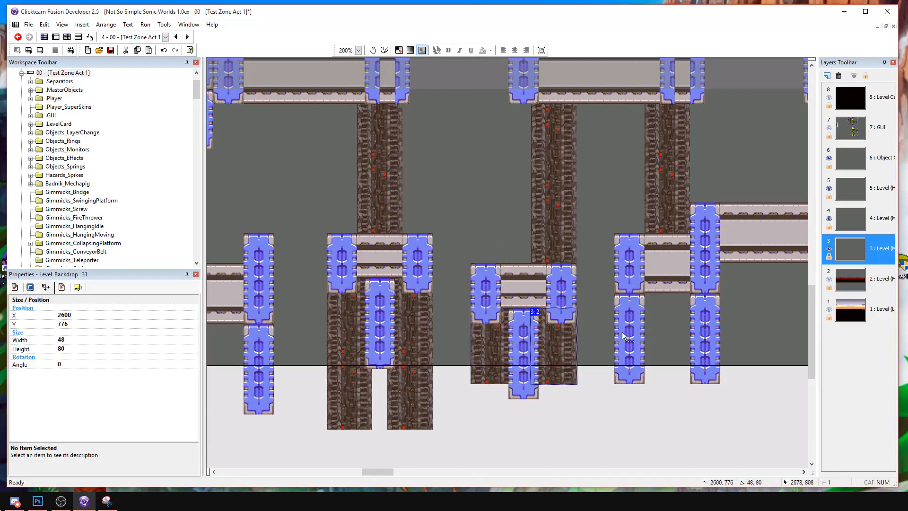
Place a dark column copy between the two supports beneath the short beam section and send it to the back.
key(ctrl+v)
drag(653, 305, 661, 307)
right_click(661, 306)
mouse_move(715, 187)
click(788, 200)
click(758, 303)
Place a dark column copy beneath the lower long beam beside the snowy ground and send it to the back.
middle_drag(424, 301, 650, 331)
key(ctrl+v)
click(430, 359)
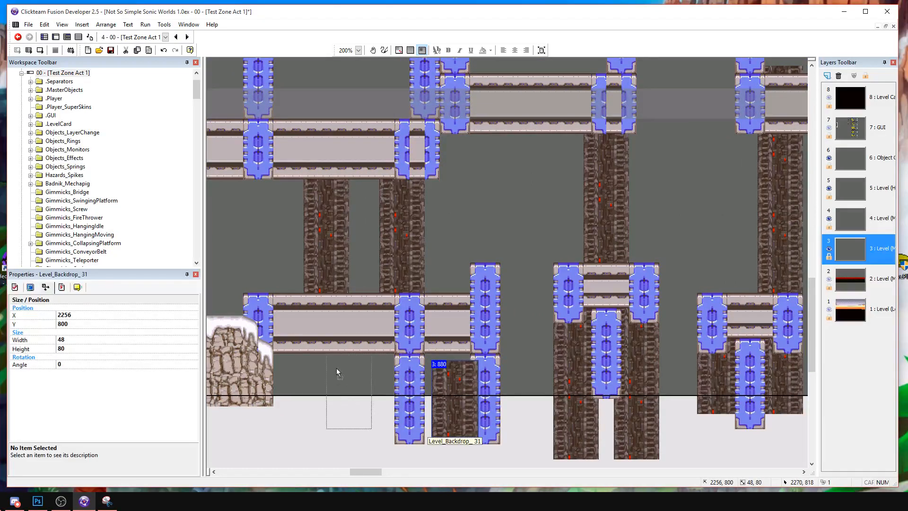
drag(312, 365, 312, 366)
right_click(320, 376)
mouse_move(359, 249)
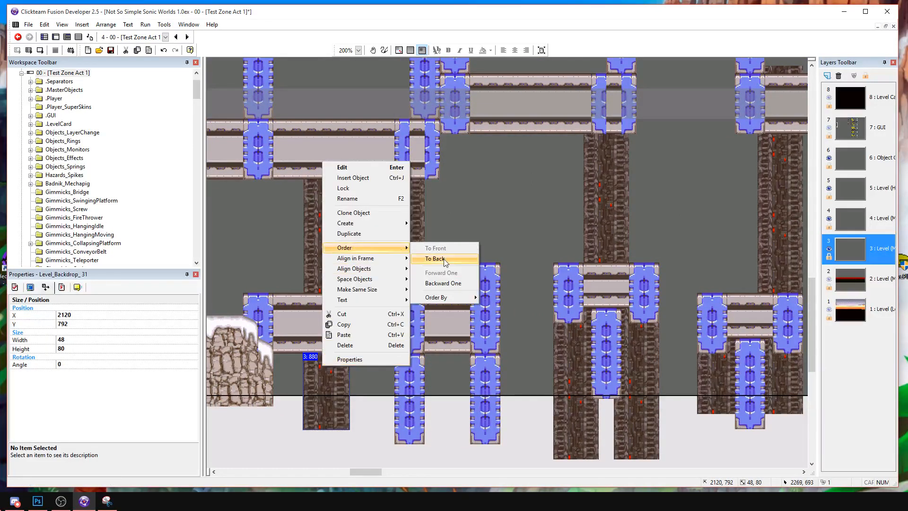
click(435, 260)
click(583, 205)
Delete the dark columns beneath both ends of the first small platform and the one beneath the second platform's left end.
middle_drag(583, 204, 405, 158)
click(399, 350)
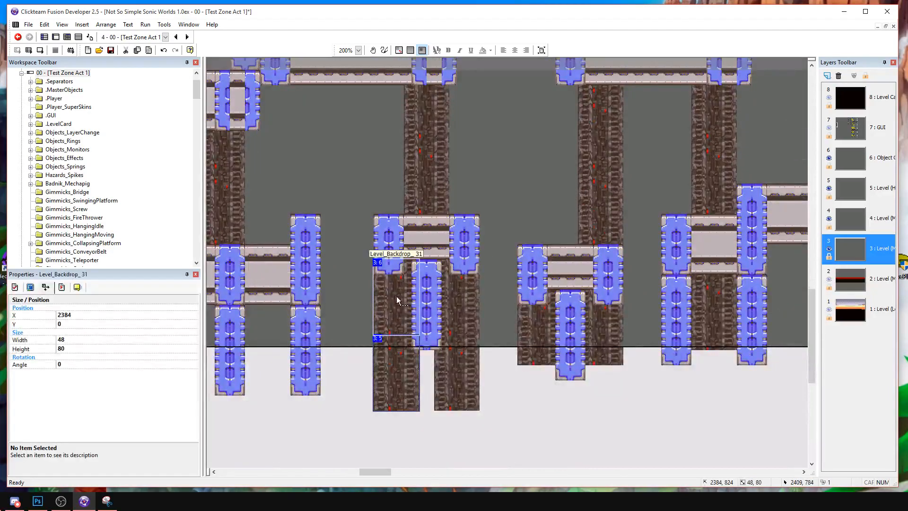
shift+click(396, 296)
shift+click(452, 344)
shift+click(461, 313)
key(Delete)
click(529, 340)
shift+click(589, 339)
key(Delete)
click(601, 337)
middle_drag(620, 276, 555, 347)
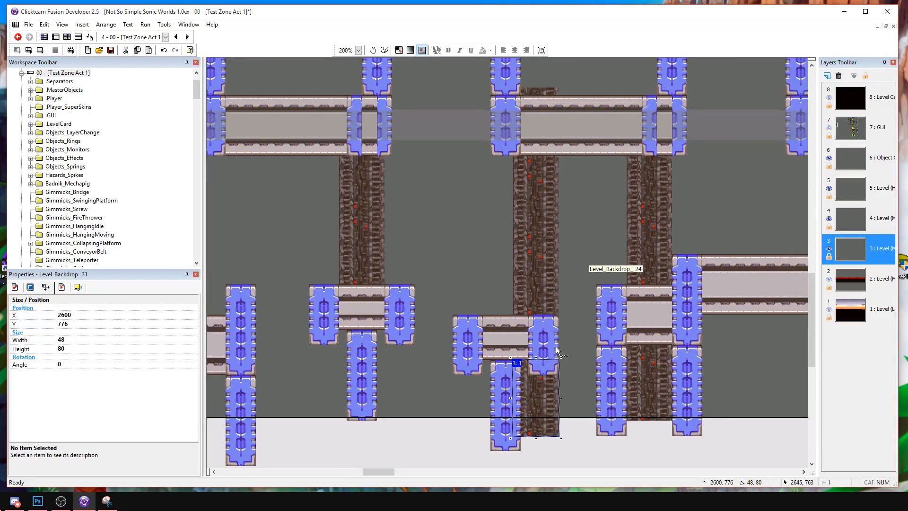
Copy the two-segment column above the first small platform, place it centred beneath that platform and send it to the back.
click(356, 268)
shift+click(365, 184)
key(ctrl+c)
key(ctrl+v)
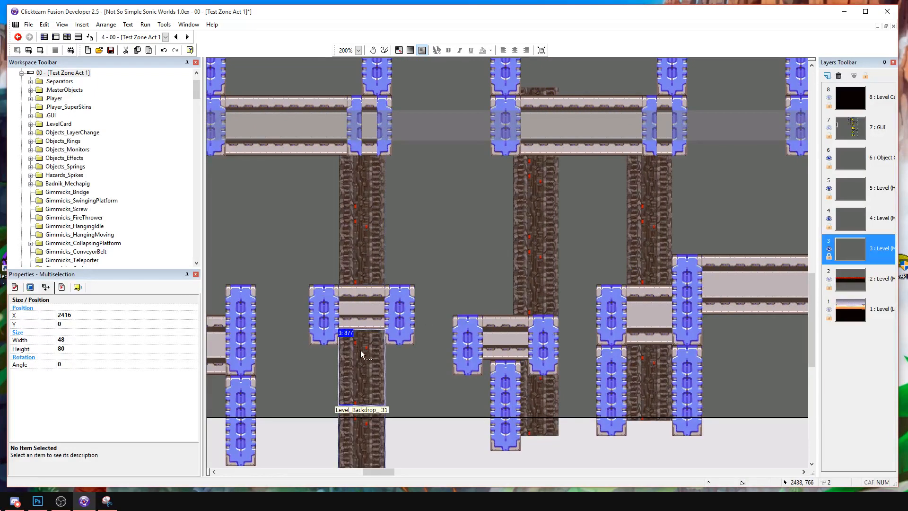
right_click(377, 379)
mouse_move(449, 293)
click(469, 259)
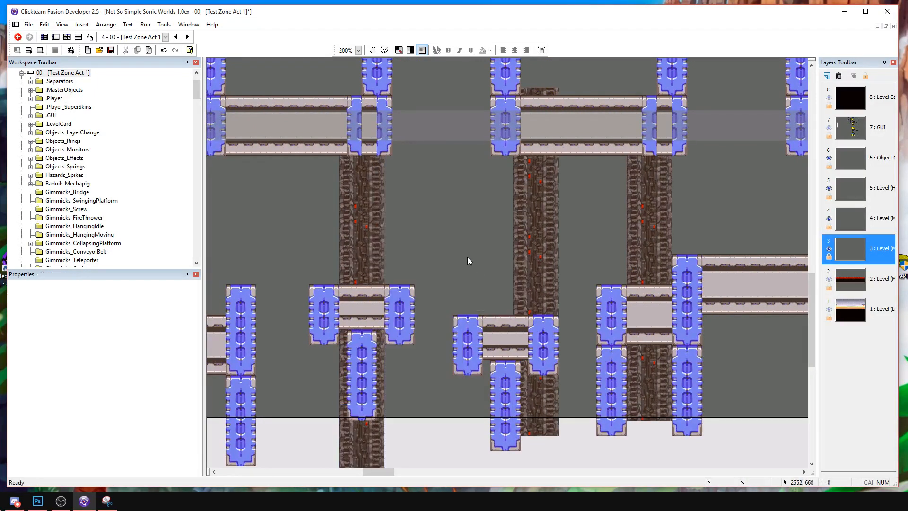
Review the dark columns beneath the upper beams and around the small platforms.
click(364, 438)
middle_drag(381, 435, 401, 276)
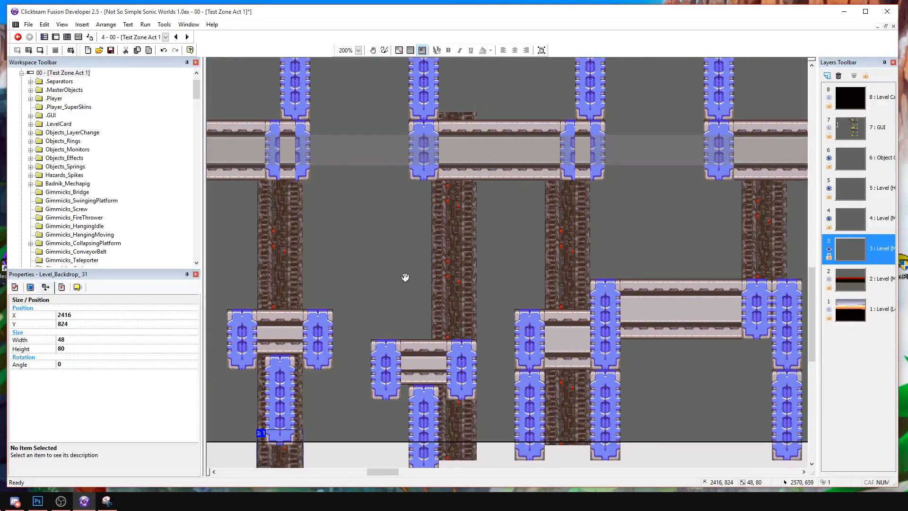
click(452, 414)
shift+click(458, 314)
click(488, 284)
click(451, 254)
middle_drag(493, 248, 548, 329)
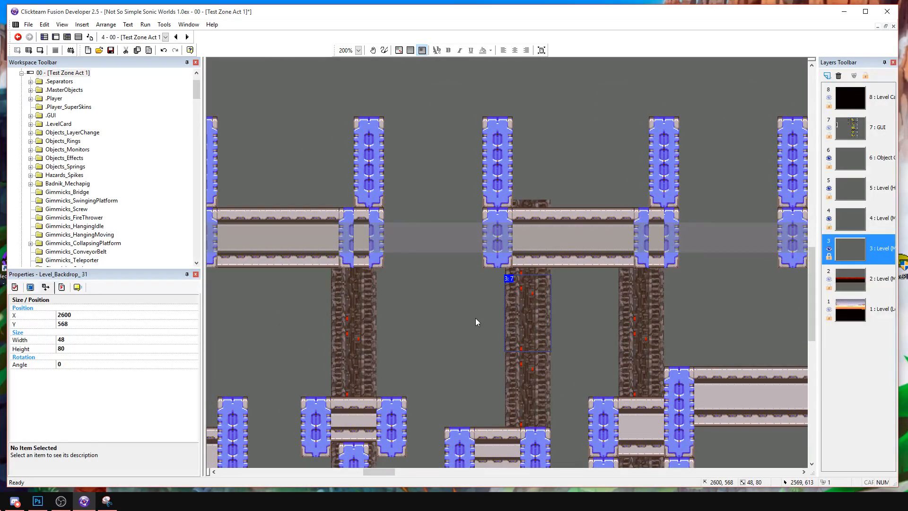
click(431, 277)
middle_drag(428, 276, 582, 253)
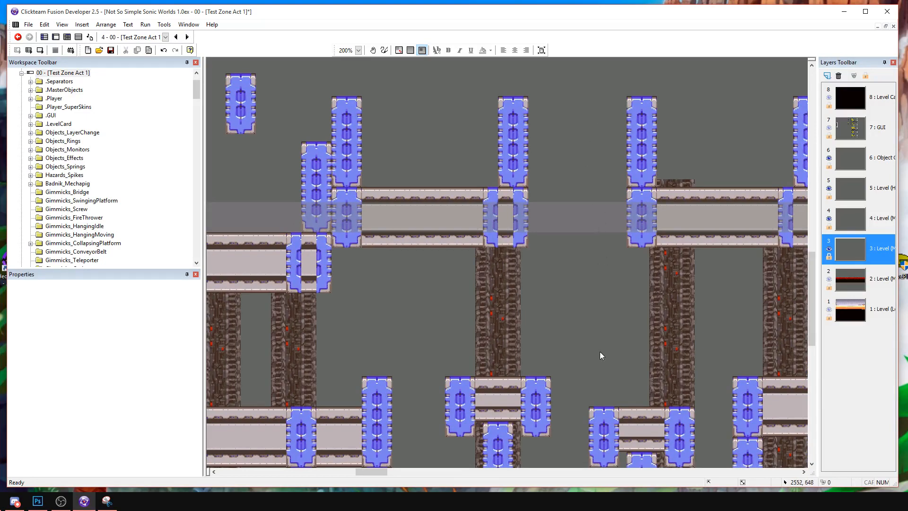
middle_drag(513, 315, 731, 283)
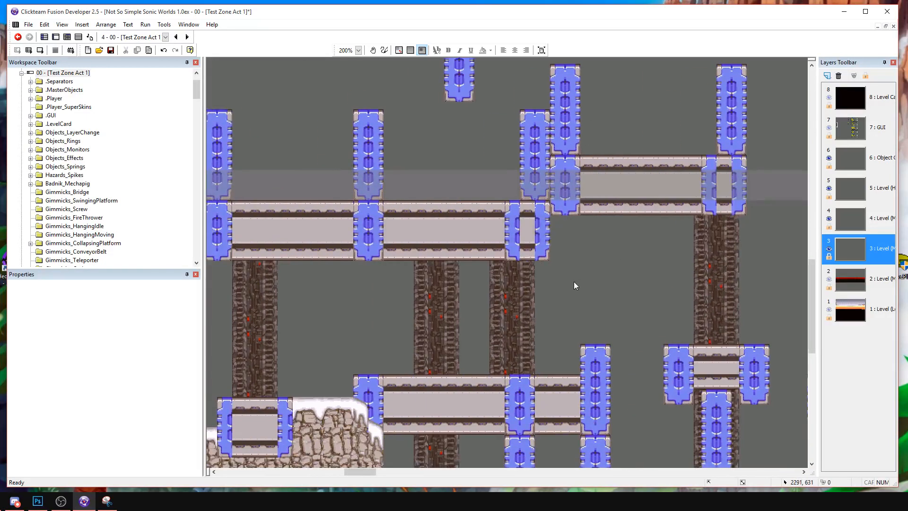
Move the spare short blue support from above the beams to the open space left of the first upper beam.
middle_drag(462, 59, 478, 153)
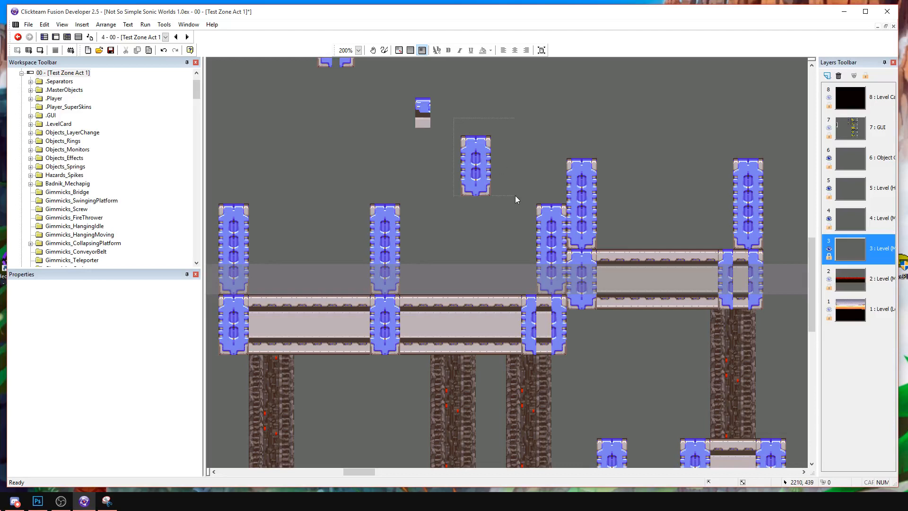
drag(514, 193, 515, 196)
middle_drag(475, 202, 617, 207)
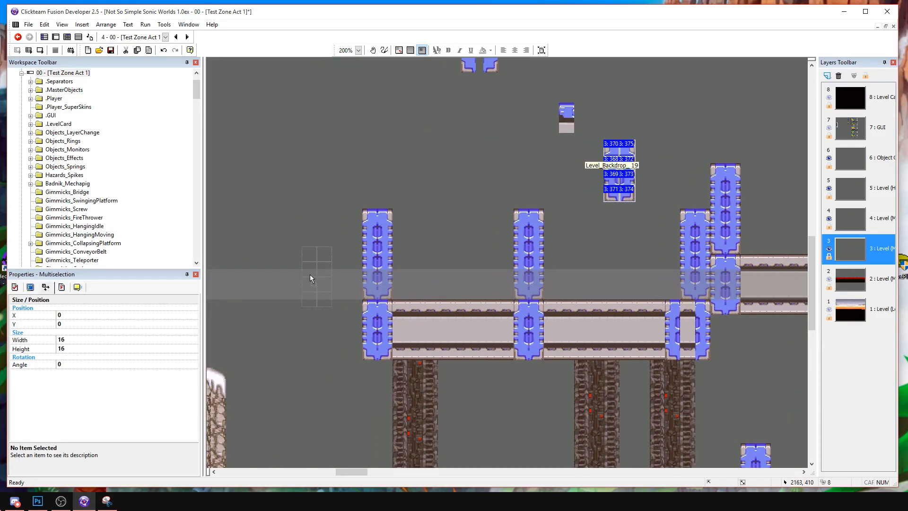
drag(310, 298, 310, 299)
click(321, 211)
Duplicate the short blue support above itself and stack the two into one taller support.
middle_drag(339, 246, 544, 209)
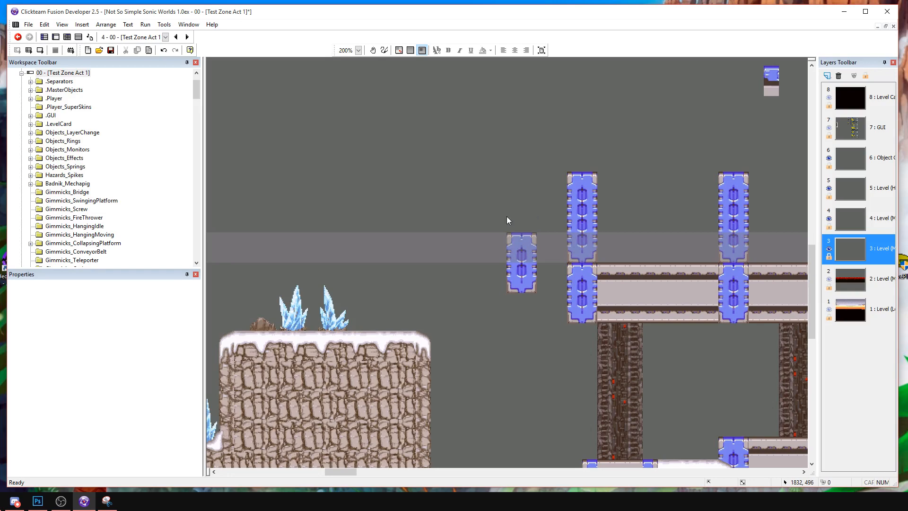
drag(540, 276, 546, 299)
ctrl+drag(518, 250, 516, 183)
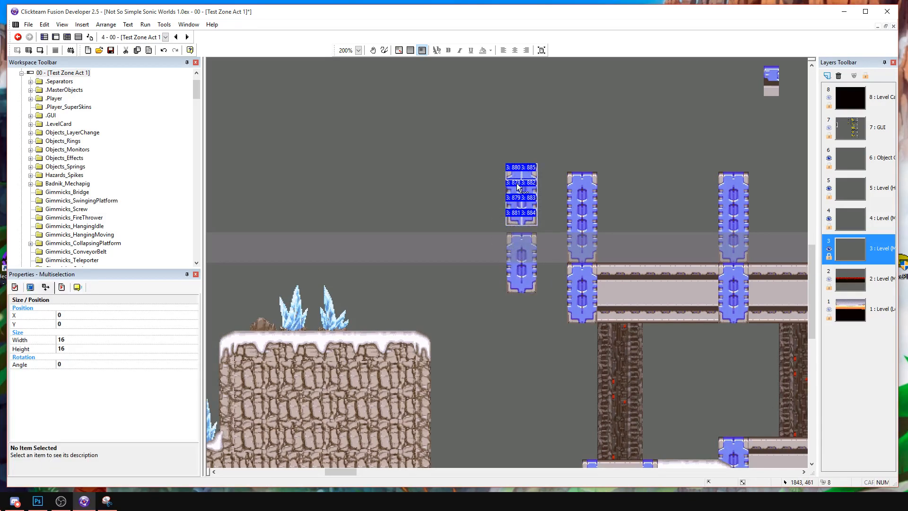
click(504, 169)
middle_drag(503, 169, 470, 157)
Move the stacked blue support to the far right, just past the last upper beam.
drag(515, 273, 673, 367)
middle_drag(673, 366, 535, 358)
drag(535, 357, 705, 357)
middle_drag(706, 357, 519, 353)
drag(519, 353, 708, 315)
middle_drag(709, 315, 531, 317)
drag(532, 317, 693, 324)
middle_drag(693, 324, 532, 317)
drag(532, 318, 767, 233)
middle_drag(764, 246, 645, 277)
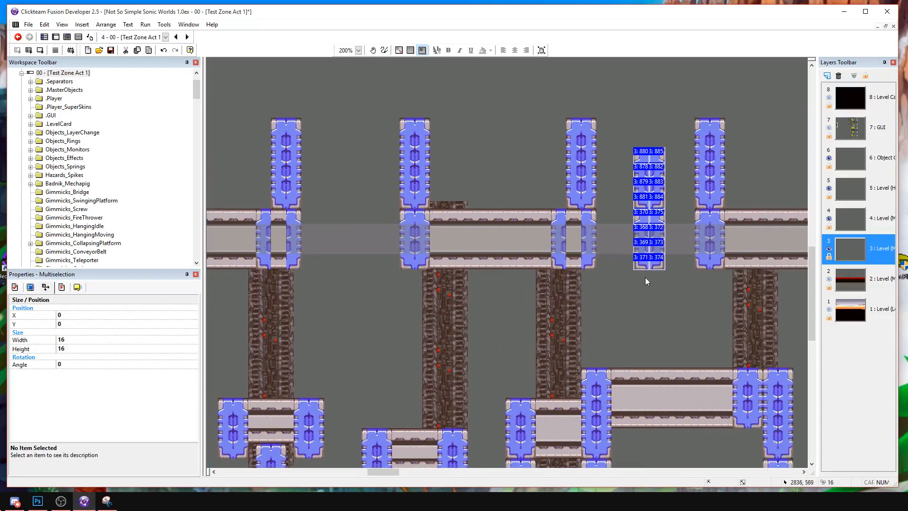
middle_drag(657, 245, 513, 323)
drag(511, 261, 759, 162)
middle_drag(756, 161, 687, 178)
drag(687, 178, 733, 208)
drag(743, 271, 742, 272)
click(713, 200)
Copy the green camera trigger at the start of the level and return to the last upper beam.
mouse_move(375, 285)
middle_down()
mouse_move(544, 245)
mouse_move(690, 232)
middle_up()
middle_drag(435, 277, 709, 256)
middle_drag(435, 275, 691, 284)
middle_drag(397, 283, 851, 284)
click(506, 256)
middle_drag(671, 261, 340, 222)
middle_drag(733, 219, 264, 215)
middle_drag(766, 231, 390, 227)
middle_drag(738, 222, 350, 222)
middle_drag(744, 227, 74, 203)
middle_drag(603, 186, 227, 227)
middle_drag(513, 237, 469, 330)
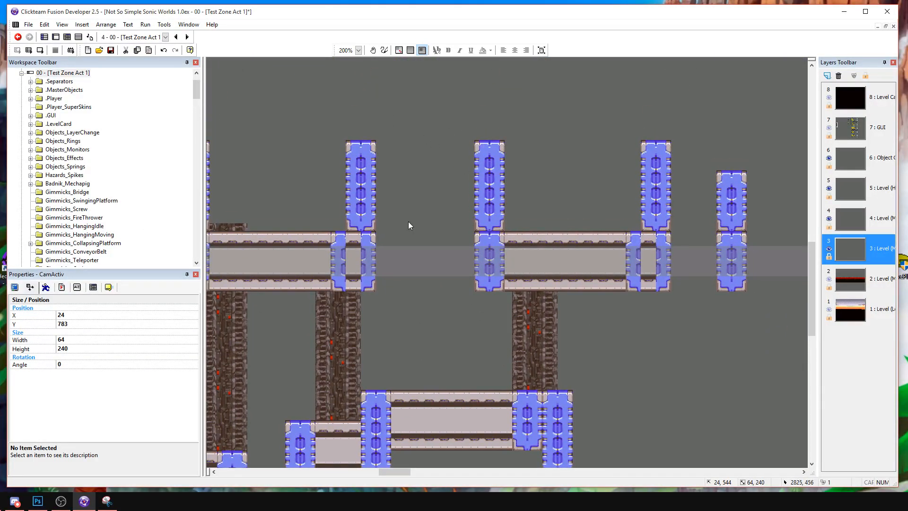
Paste the camera trigger and position it beneath the last upper beam, over the raised long beam.
scroll(422, 171, down, 2)
key(ctrl+v)
click(458, 251)
drag(465, 320, 503, 264)
middle_drag(503, 263, 622, 282)
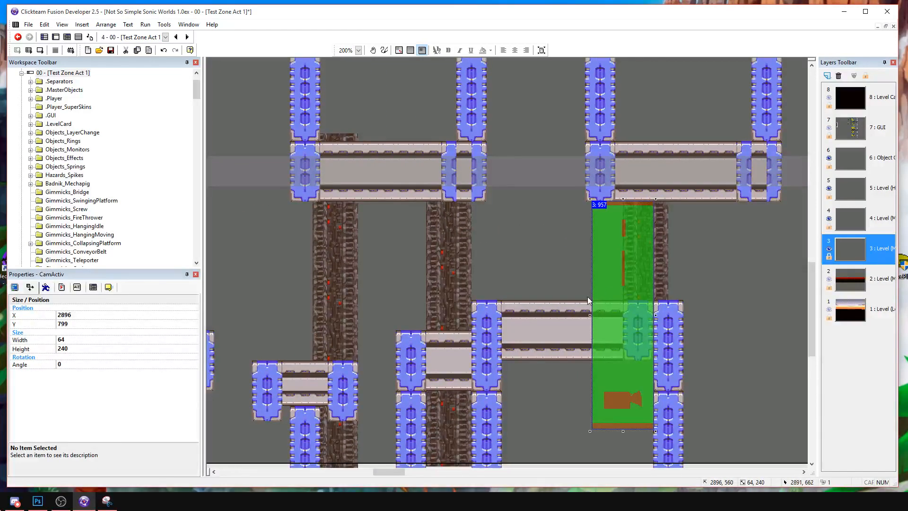
drag(605, 277, 586, 265)
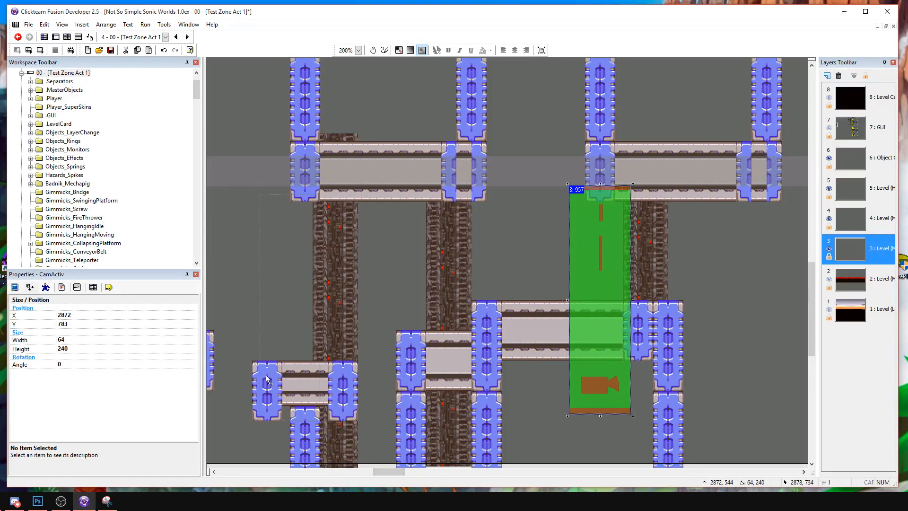
drag(611, 375, 316, 384)
middle_drag(316, 384, 609, 396)
Duplicate the long translucent horizontal strip downward so the copy runs across the snowy ground.
drag(377, 472, 257, 472)
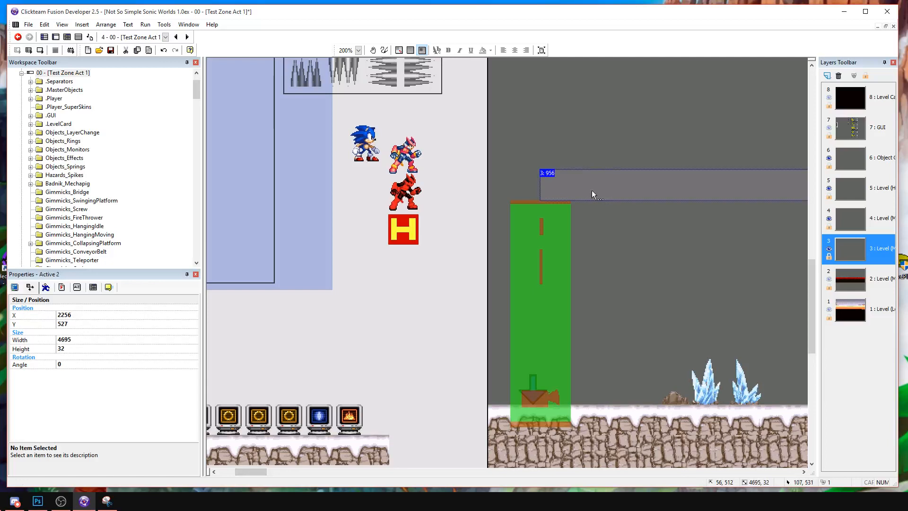
drag(564, 432, 563, 436)
click(604, 358)
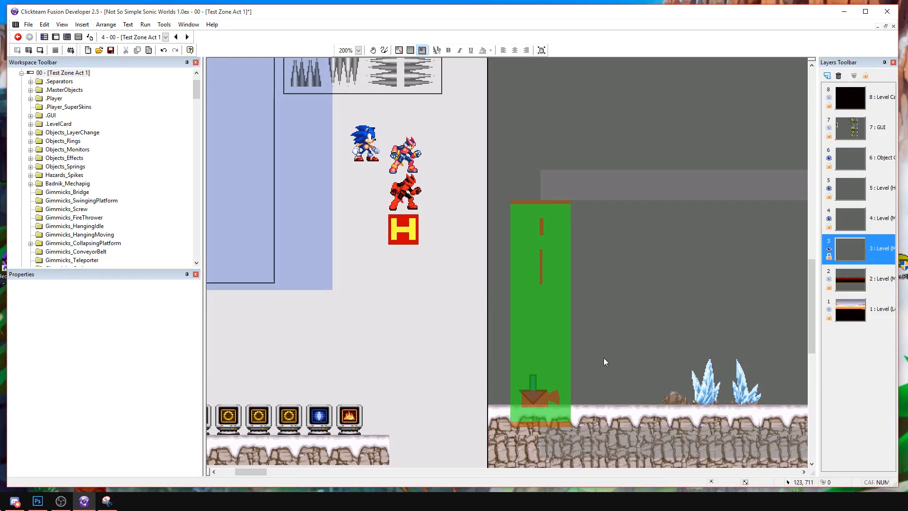
Select the low ground tiles and embedded beam block at the foot of the snowy cliff and raise them slightly.
middle_drag(633, 425, 428, 384)
drag(273, 470, 350, 467)
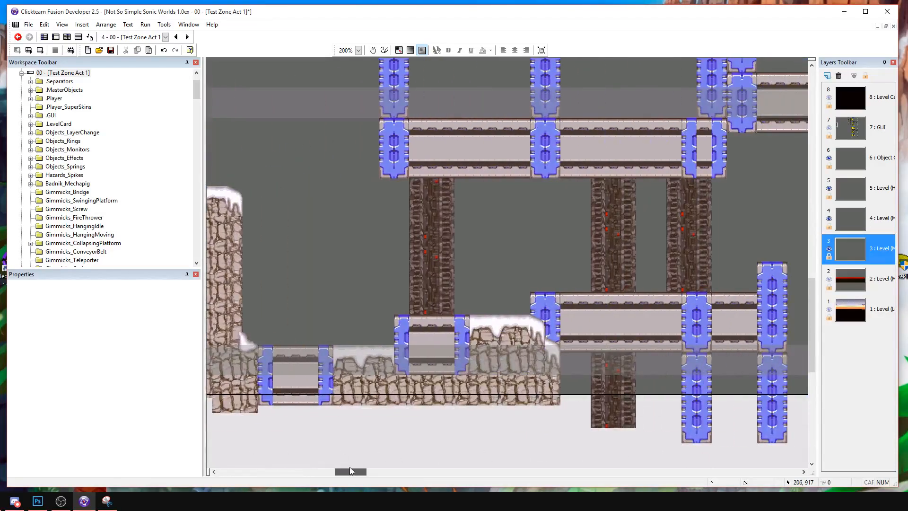
middle_drag(268, 257, 403, 258)
drag(365, 427, 541, 298)
shift+drag(434, 297, 433, 302)
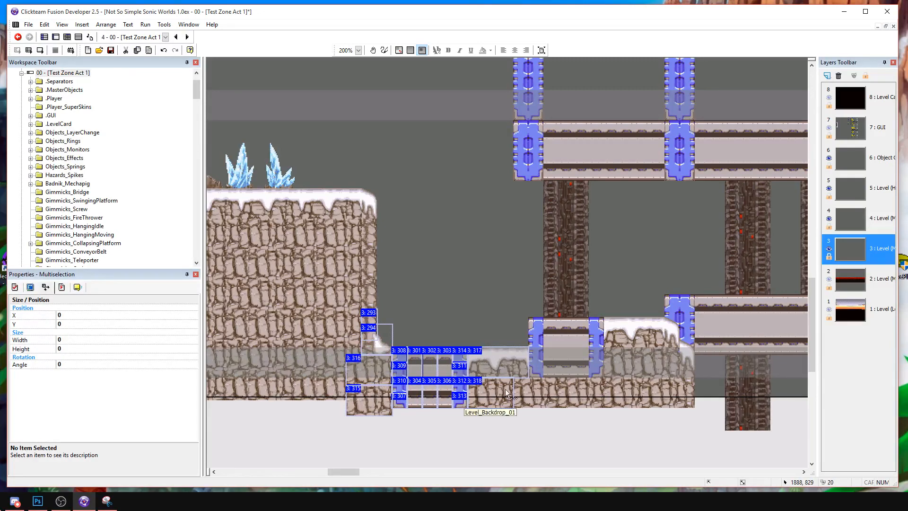
shift+click(528, 400)
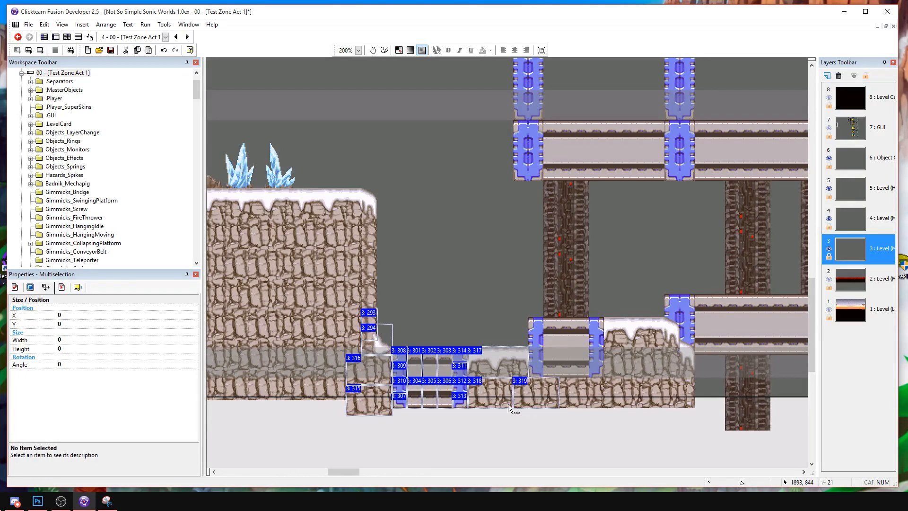
drag(413, 386, 413, 385)
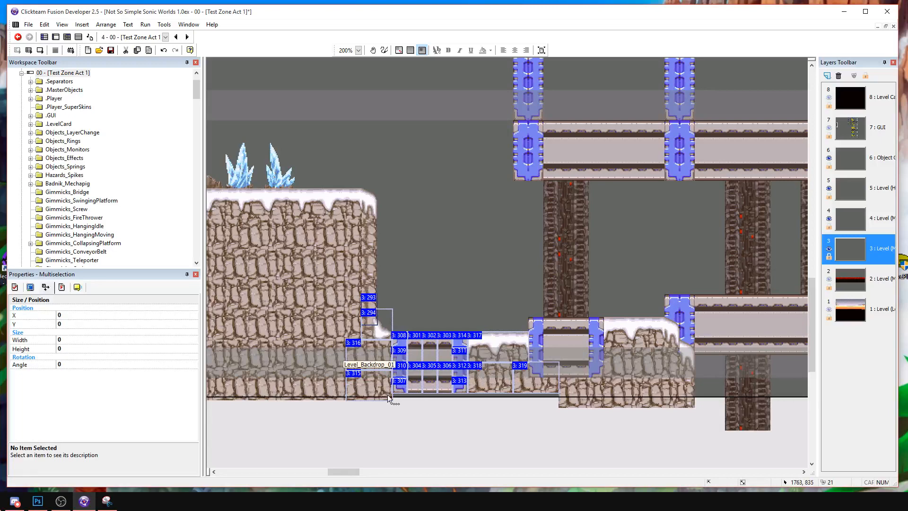
click(450, 280)
shift+scroll(418, 388, right, 10)
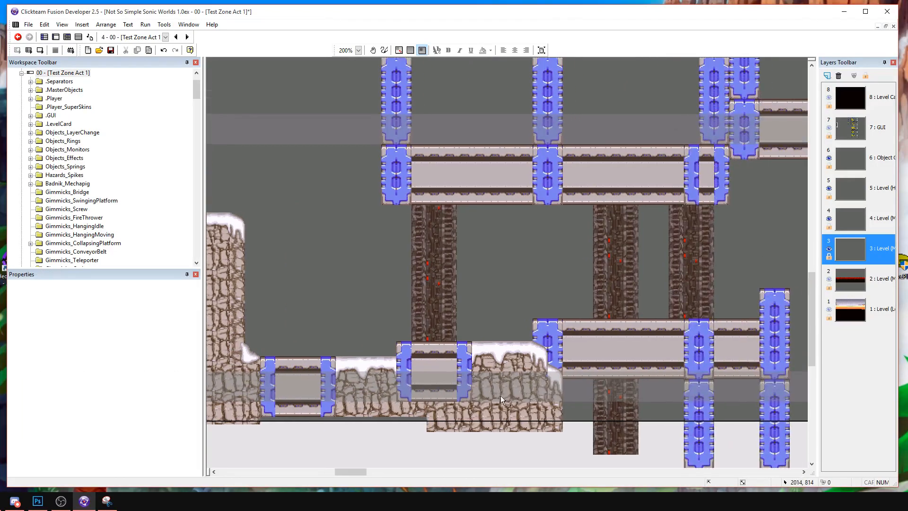
Copy the green camera trigger at the small low platform and paste a copy over the far end of the raised long beam.
shift+scroll(461, 379, right, 20)
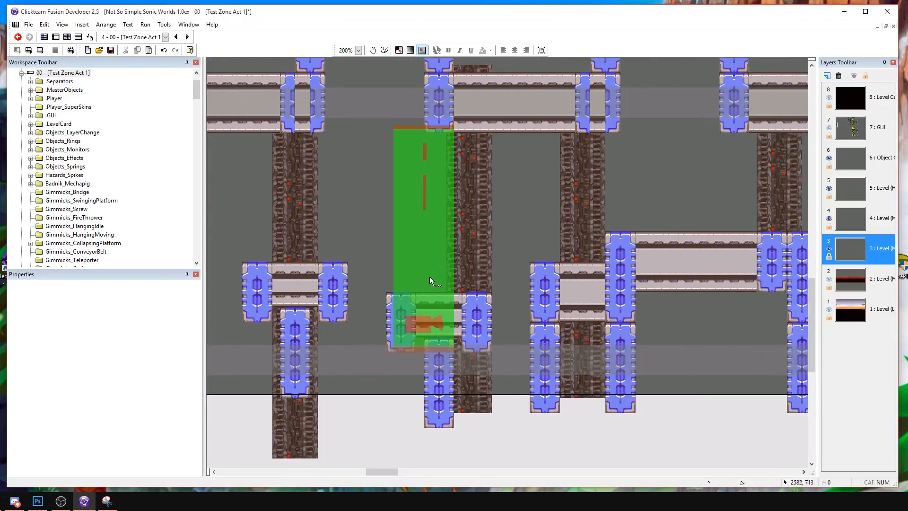
drag(436, 253, 432, 241)
click(505, 232)
middle_drag(447, 202, 270, 310)
click(424, 327)
key(ctrl+c)
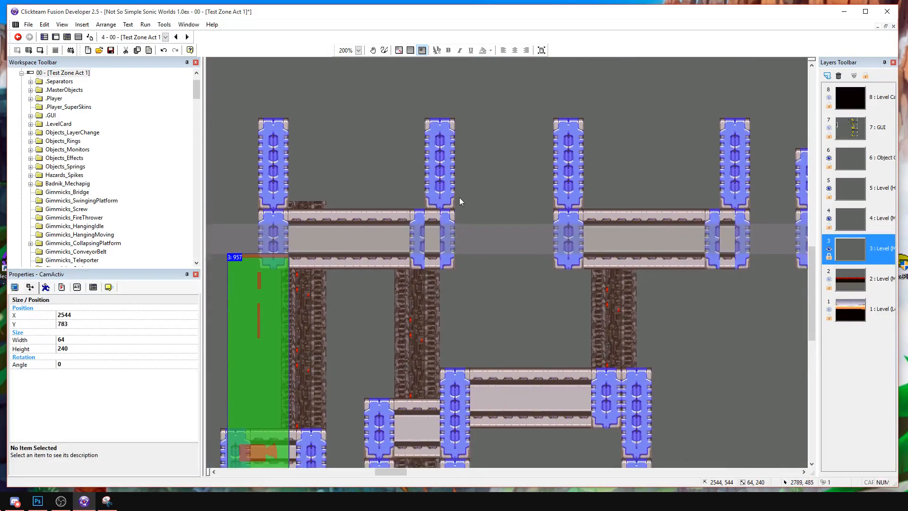
key(ctrl+v)
click(484, 138)
drag(590, 395, 590, 395)
drag(588, 330, 594, 330)
Paste another green camera trigger over the dark column and short block just before the raised long beam, at X 2712.
click(401, 275)
key(ctrl+v)
drag(428, 296, 415, 288)
middle_drag(426, 312, 595, 278)
Shift the small platform's camera trigger to X 2528 and place a copy directly beside it at X 2464.
click(449, 270)
drag(423, 246, 409, 249)
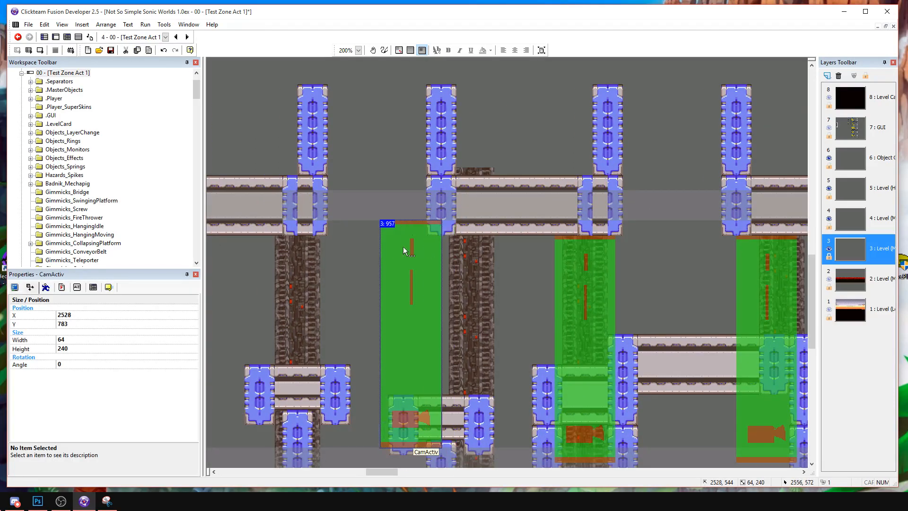
click(323, 226)
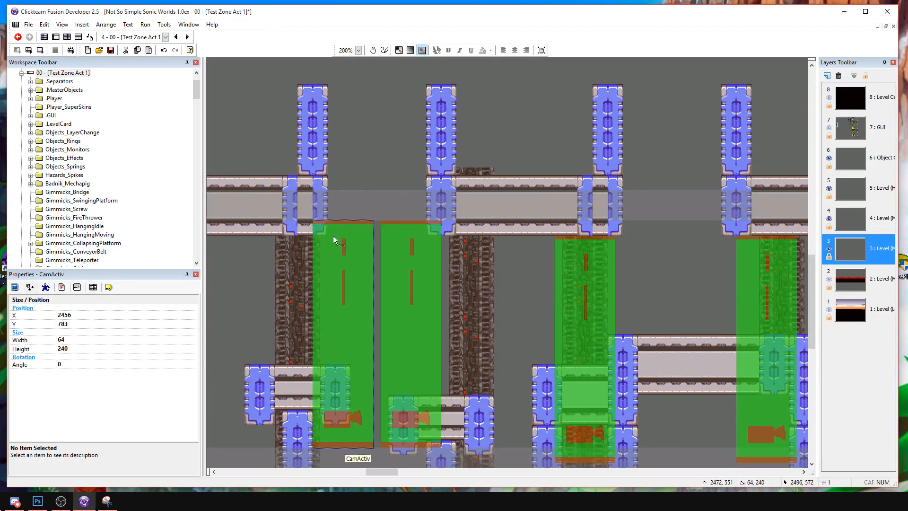
click(515, 290)
Add an "Only one action when event loops" condition to the first overlap event in the CameraTriggers event group.
click(79, 37)
click(78, 38)
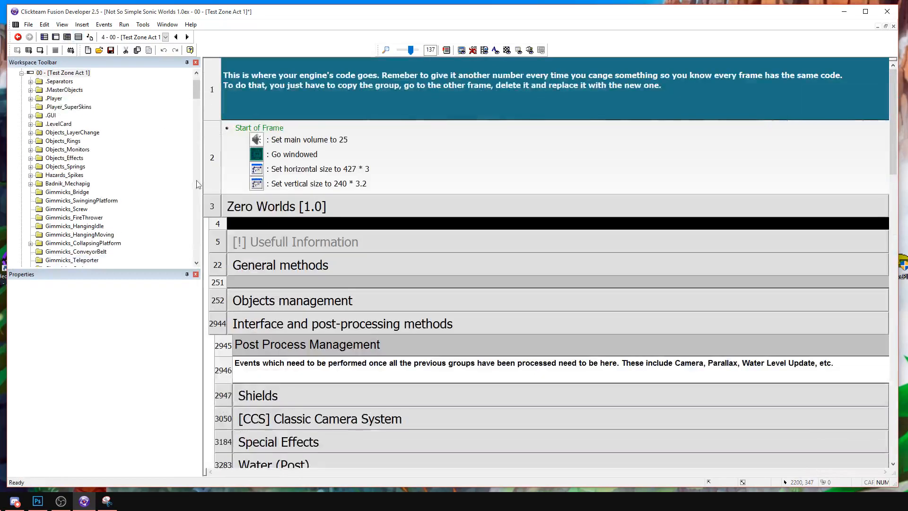
click(56, 38)
click(83, 39)
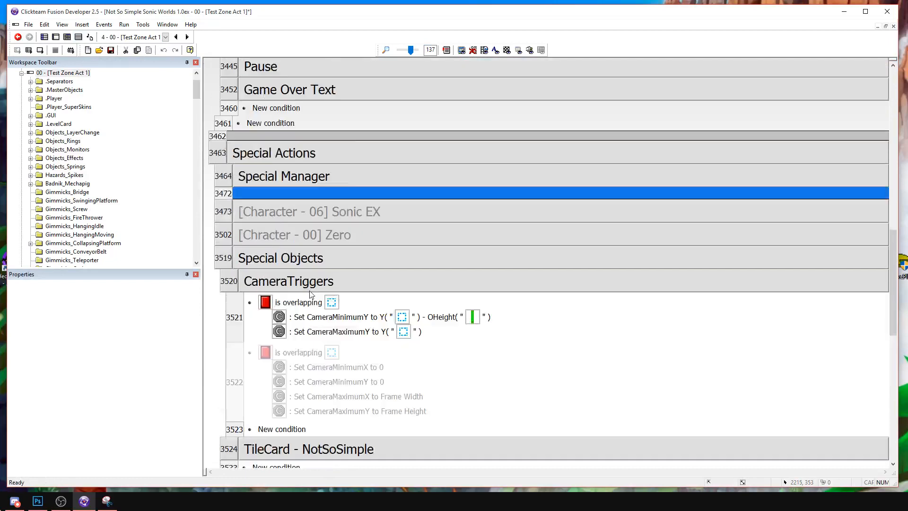
scroll(301, 240, down, 3)
right_click(292, 134)
click(303, 154)
click(370, 134)
mouse_move(440, 207)
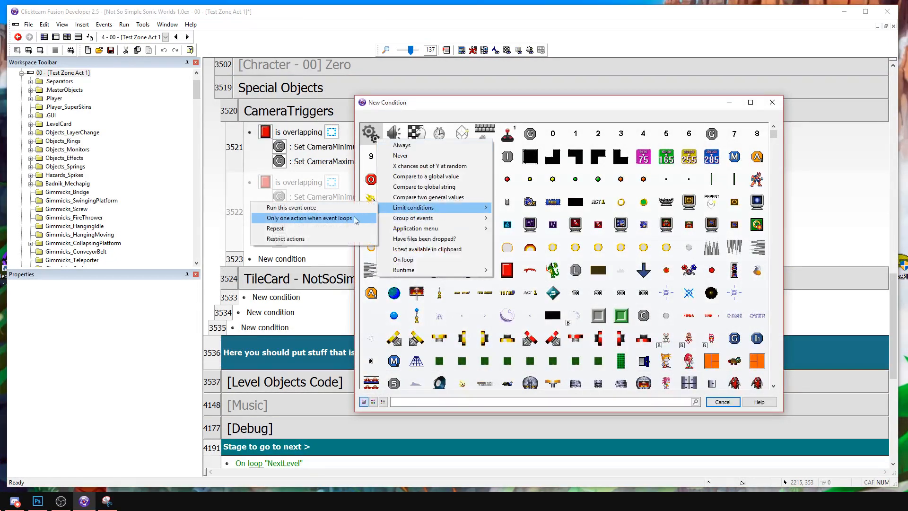
click(357, 219)
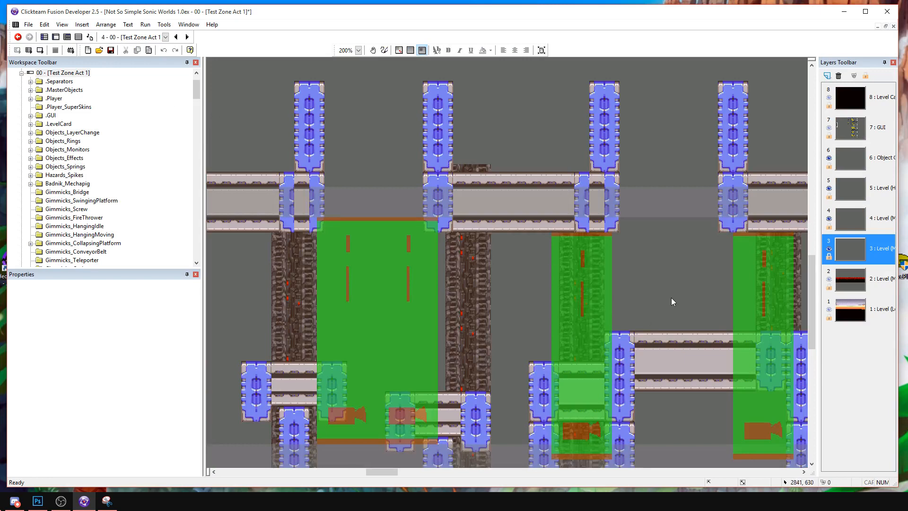
Return to the level layout and paste a camera trigger over the raised long beam at X 2808, between the two existing triggers.
middle_drag(672, 297, 545, 312)
click(453, 311)
middle_drag(488, 336, 438, 284)
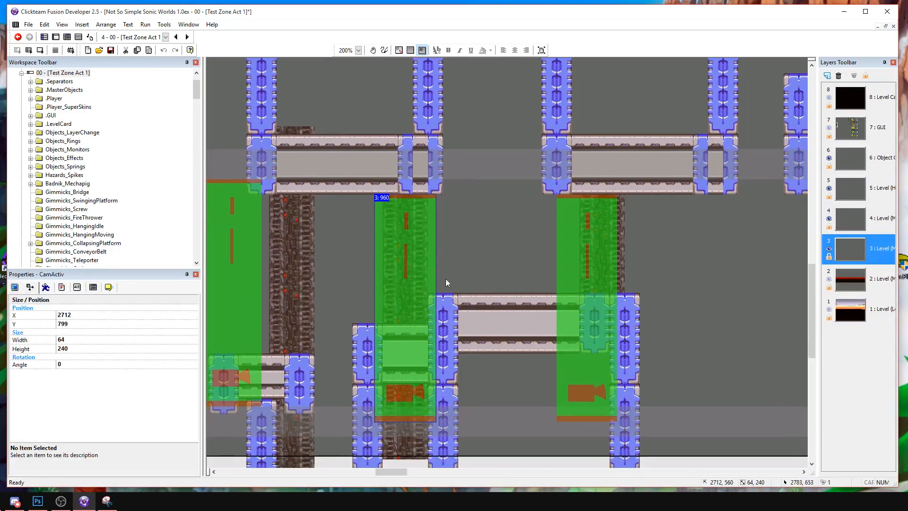
key(ctrl+v)
drag(511, 169, 511, 170)
middle_drag(511, 197, 497, 308)
drag(498, 308, 477, 226)
middle_drag(482, 208, 475, 305)
click(475, 301)
click(539, 231)
Try to move the new camera trigger up and stretch it to a height of 480 across both beam levels.
middle_drag(481, 270, 475, 172)
click(474, 172)
middle_drag(458, 289, 490, 179)
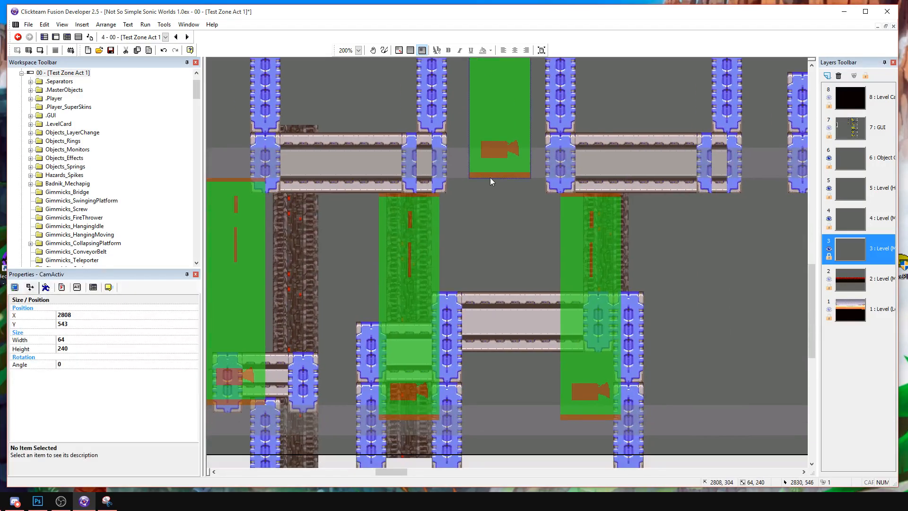
drag(500, 180, 493, 414)
drag(494, 407, 508, 406)
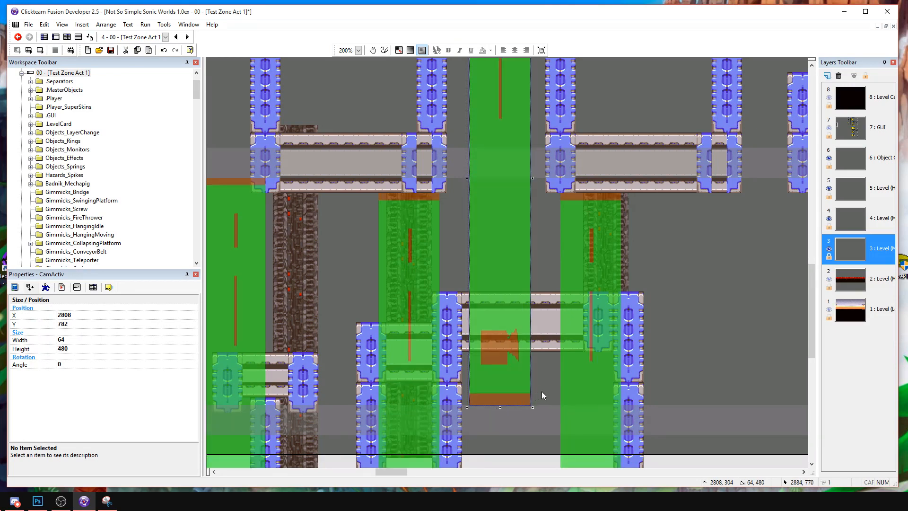
key(ctrl+z)
Clone the camera trigger over the raised long beam as a separate object at X 2808.
right_click(517, 124)
click(543, 175)
Try filling the cloned camera trigger's green body with orange-brown.
double_click(503, 282)
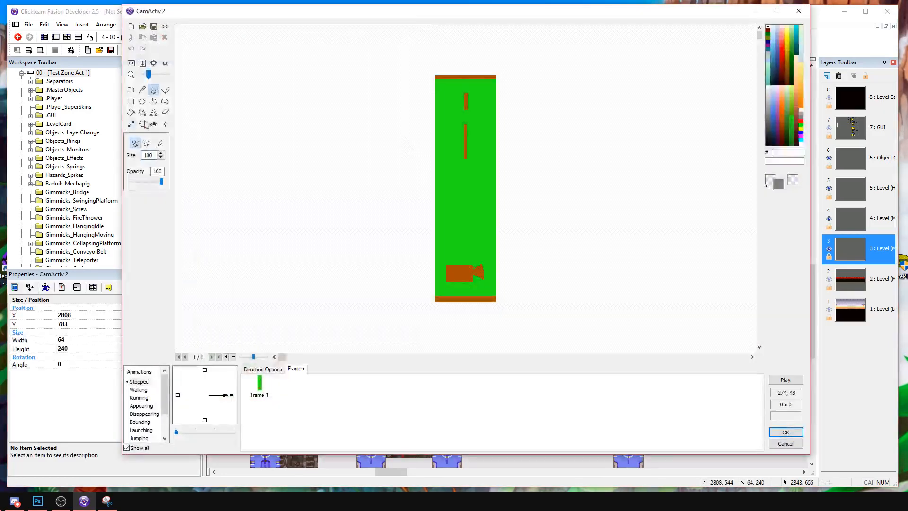
click(130, 115)
click(785, 120)
click(470, 175)
key(Return)
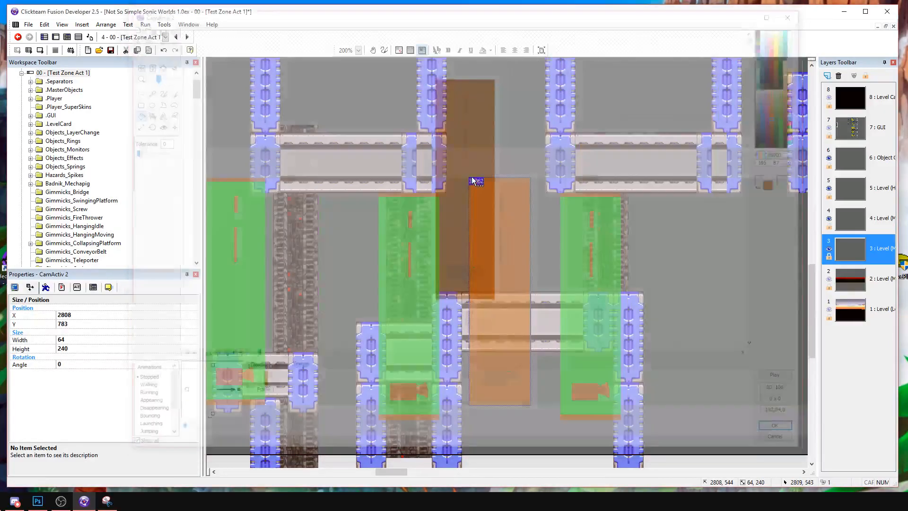
key(ctrl+z)
Fill the cloned camera trigger's green body with a light yellow-green.
double_click(505, 240)
click(792, 91)
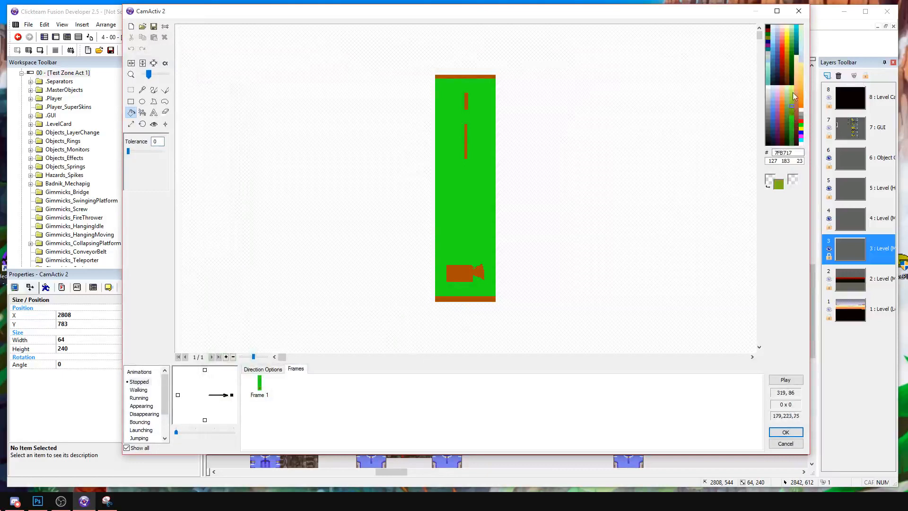
click(472, 182)
key(Return)
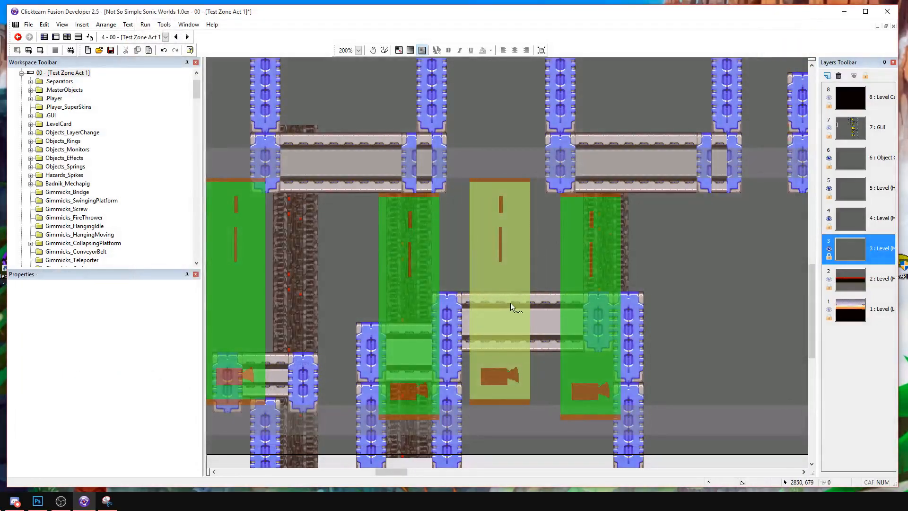
Raise the green camera triggers on both sides of the yellow-green one to align with its top edge.
scroll(506, 285, left, 3)
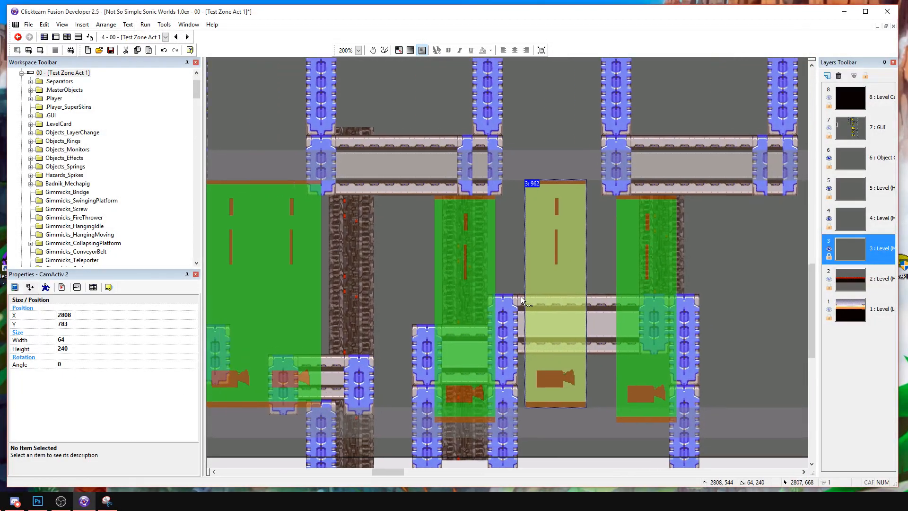
click(475, 299)
drag(662, 310, 666, 299)
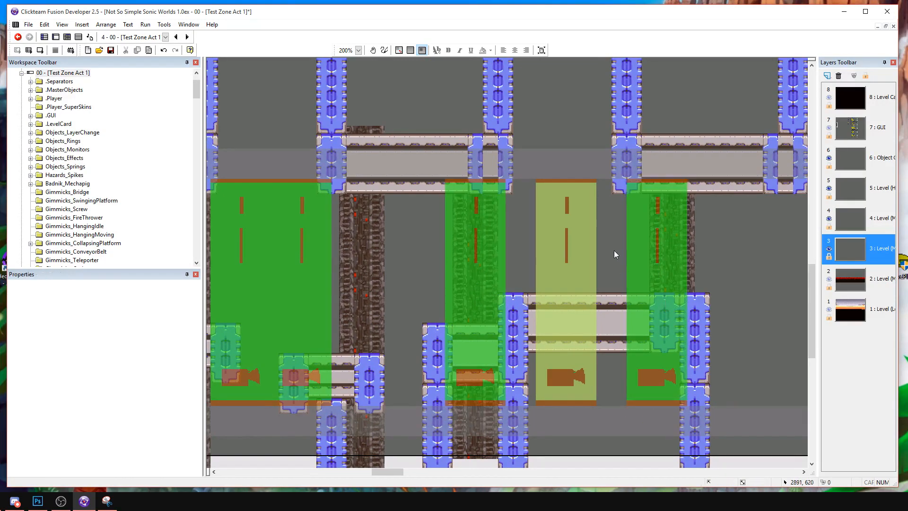
Stretch the yellow-green camera trigger upward past the upper beams to a height of about 538.
click(578, 285)
middle_drag(578, 211, 543, 316)
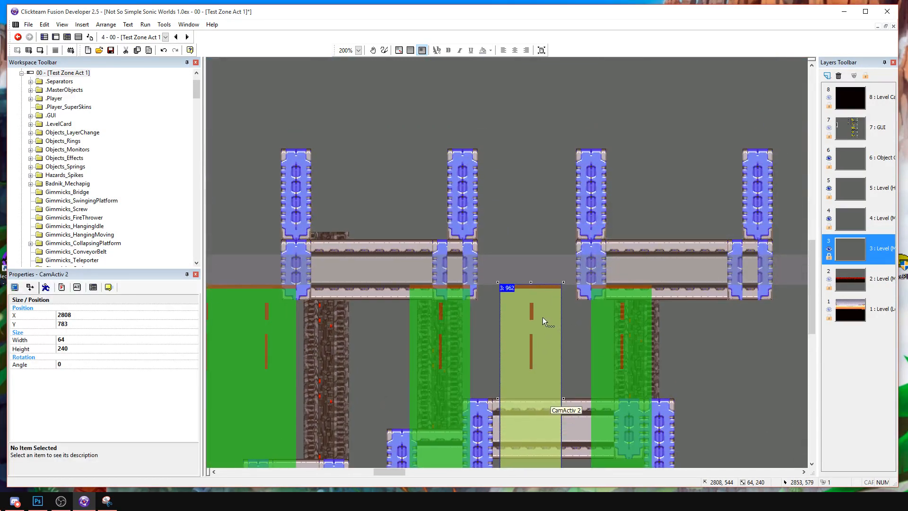
drag(530, 282, 530, 163)
mouse_move(527, 77)
mouse_down()
mouse_move(527, 55)
mouse_move(523, 66)
mouse_up()
Duplicate the long translucent horizontal strip so the copy runs along the top edge of the tall yellow-green trigger, at Y 231.
scroll(576, 350, up, 3)
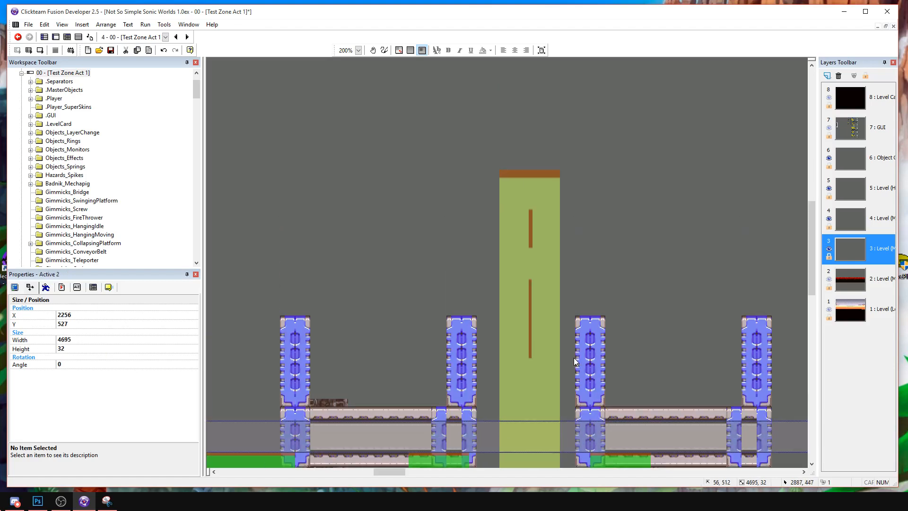
click(618, 162)
drag(630, 159, 434, 159)
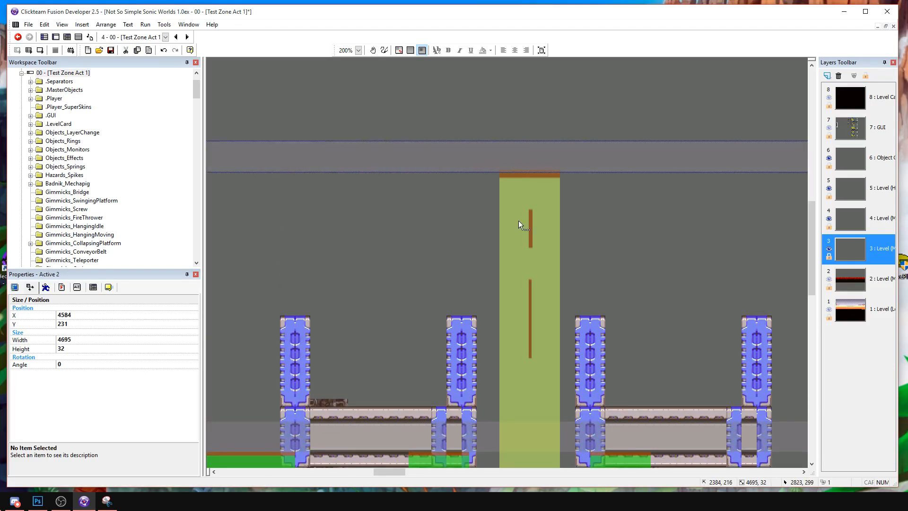
click(529, 181)
click(583, 202)
scroll(569, 95, down, 5)
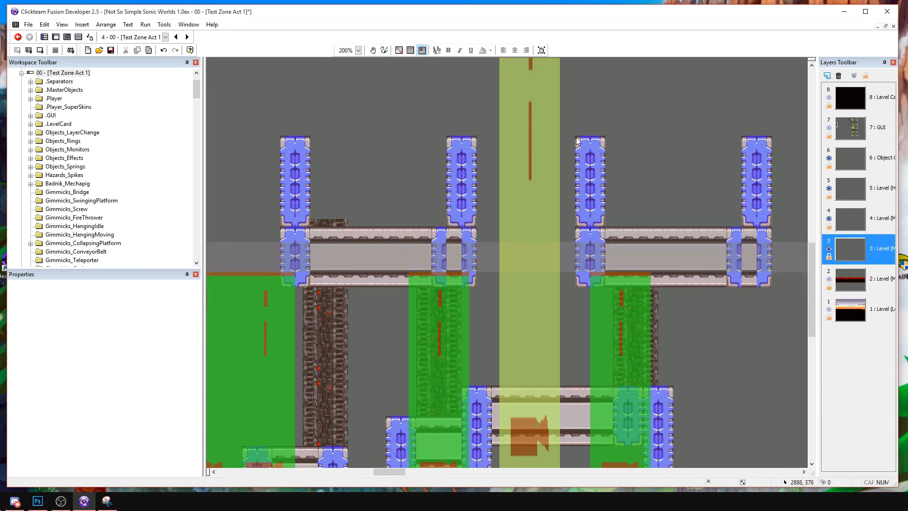
click(531, 344)
click(575, 295)
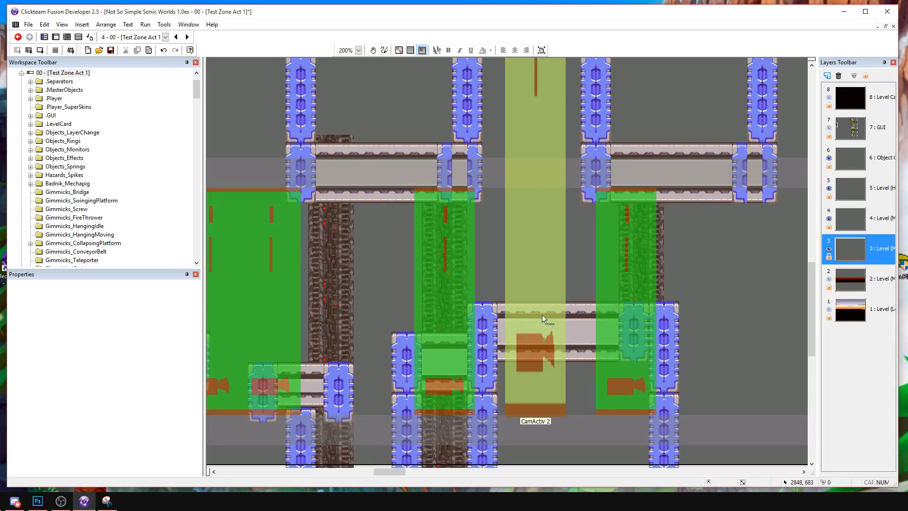
middle_drag(557, 163, 591, 360)
middle_drag(583, 275, 448, 270)
middle_drag(466, 305, 580, 305)
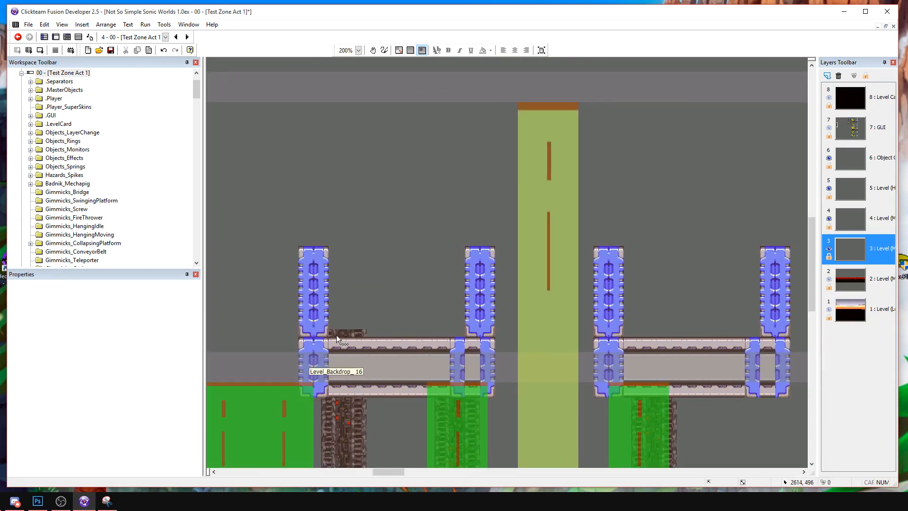
Copy a short section of beam blocks and place it against the blue support above the upper beam, before the yellow-green trigger.
click(334, 349)
drag(331, 331, 434, 399)
key(ctrl+v)
click(396, 261)
drag(432, 277, 409, 262)
click(422, 228)
middle_drag(376, 250, 438, 228)
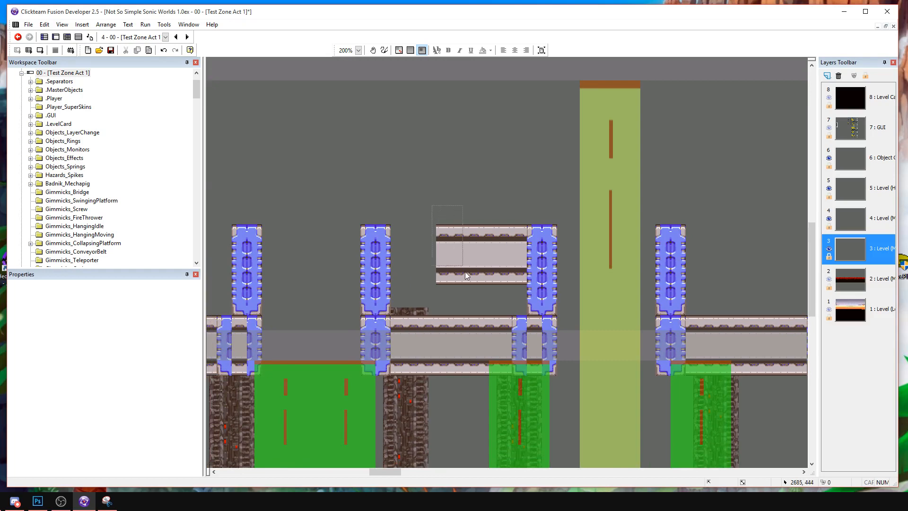
drag(459, 259, 473, 292)
middle_drag(529, 336, 484, 154)
middle_drag(572, 215, 512, 192)
drag(521, 304, 527, 84)
middle_drag(522, 139, 505, 186)
mouse_move(504, 186)
mouse_down()
mouse_move(492, 192)
mouse_move(501, 186)
mouse_up()
key(ctrl+z)
Shrink the yellow-green trigger's artwork into the upper half of its image, leaving the lower half transparent.
click(538, 317)
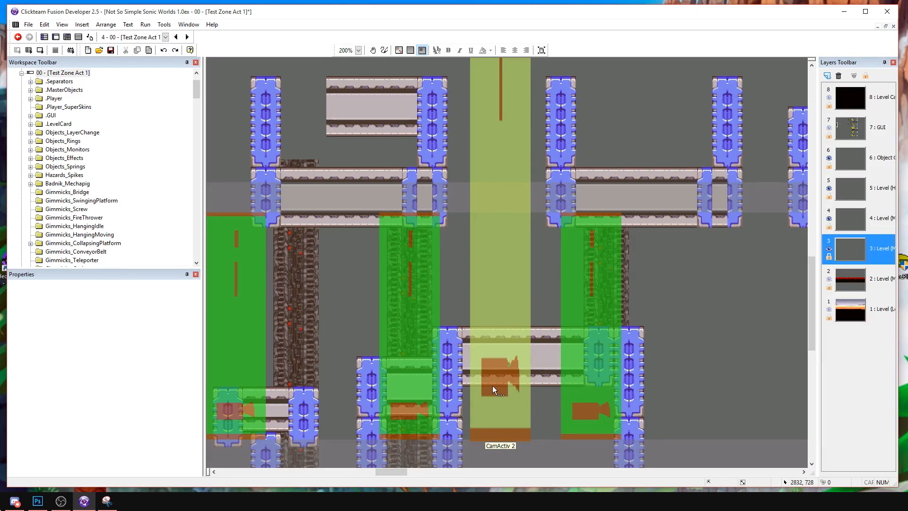
double_click(496, 300)
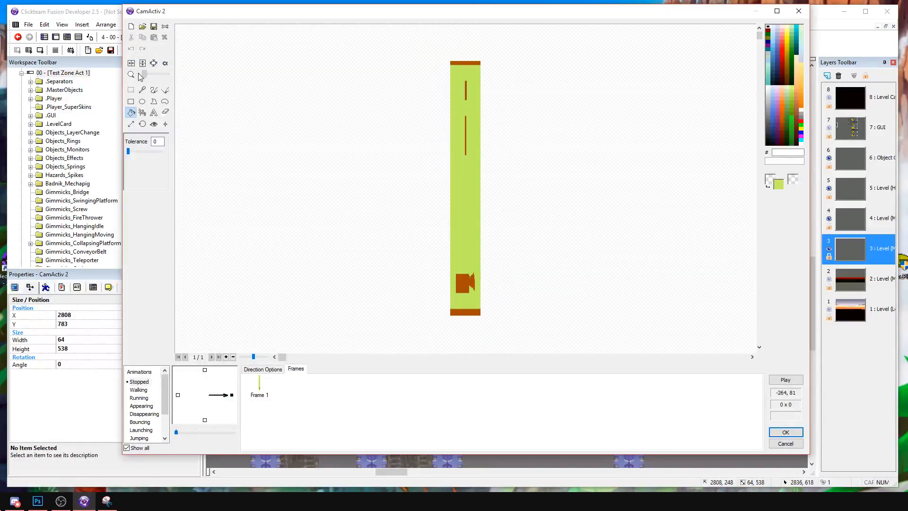
click(168, 64)
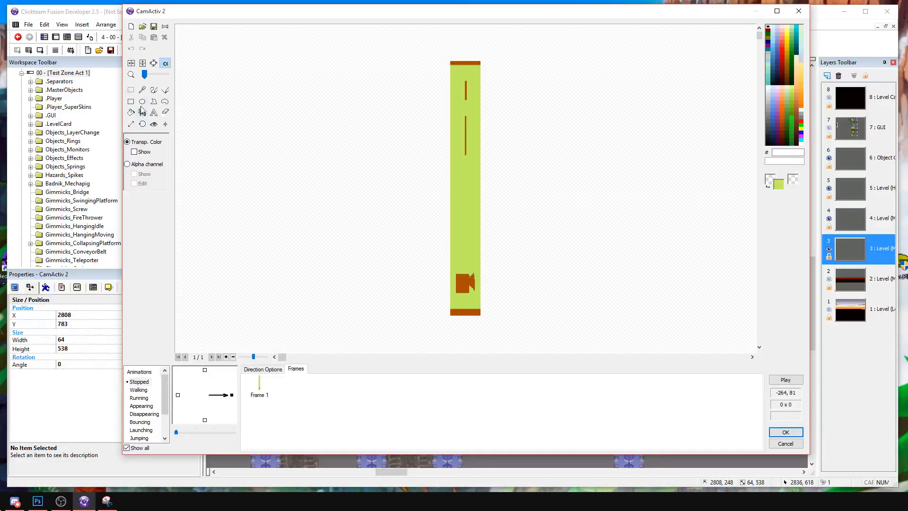
click(132, 91)
drag(412, 39, 465, 198)
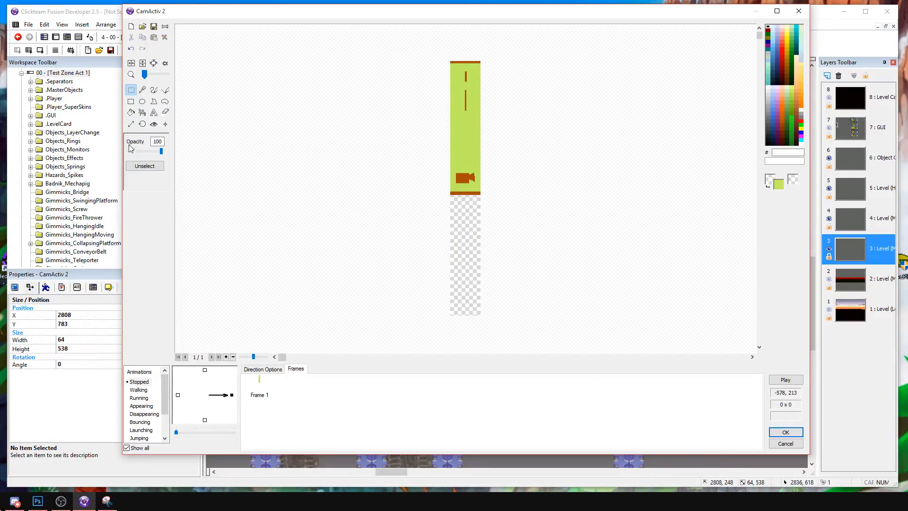
click(154, 124)
click(788, 431)
Open the yellow-green trigger's runtime options and check its "Use fine detection" setting.
click(526, 251)
middle_drag(508, 141, 469, 178)
click(469, 176)
middle_drag(475, 375, 474, 290)
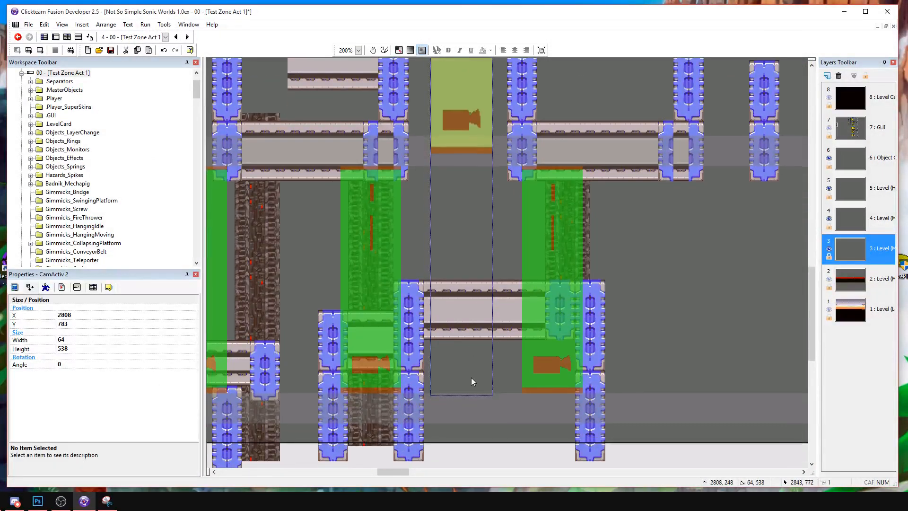
click(61, 287)
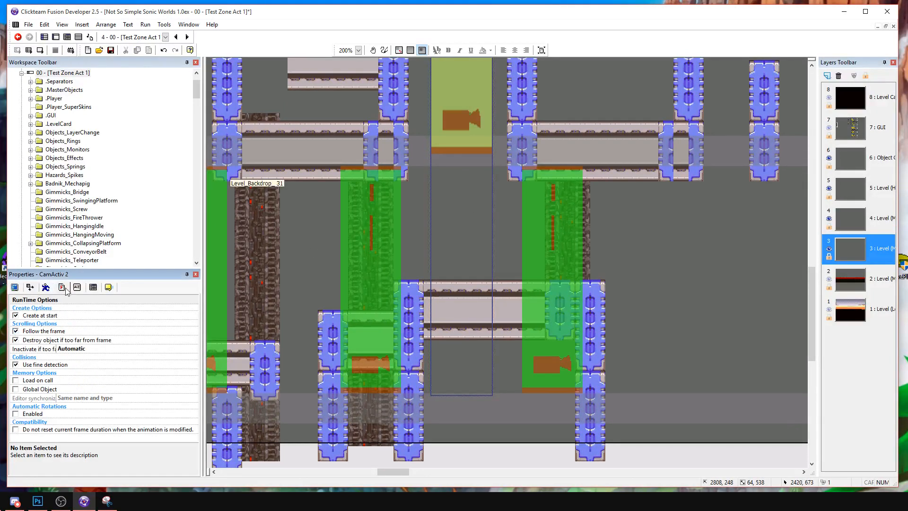
click(21, 367)
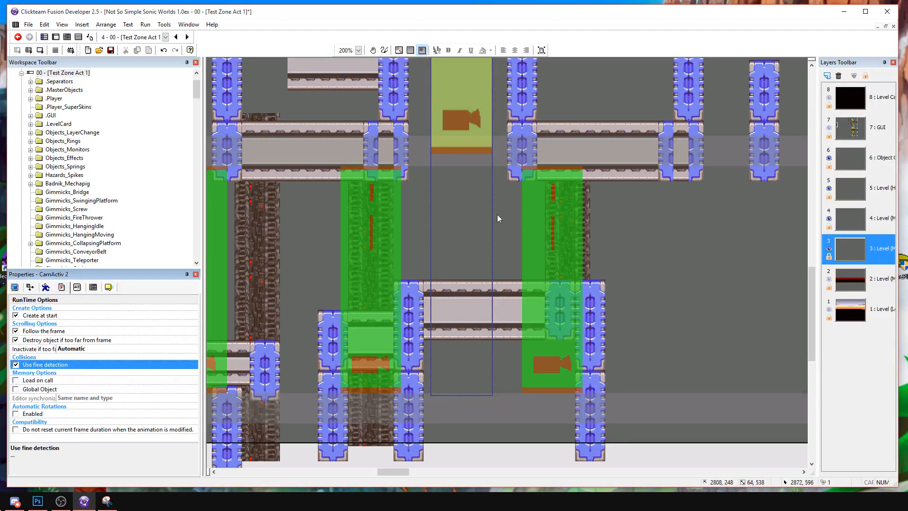
Inspect the yellow-green trigger's selectable area and the hot spot position in its image.
click(479, 165)
click(470, 161)
click(469, 220)
click(468, 146)
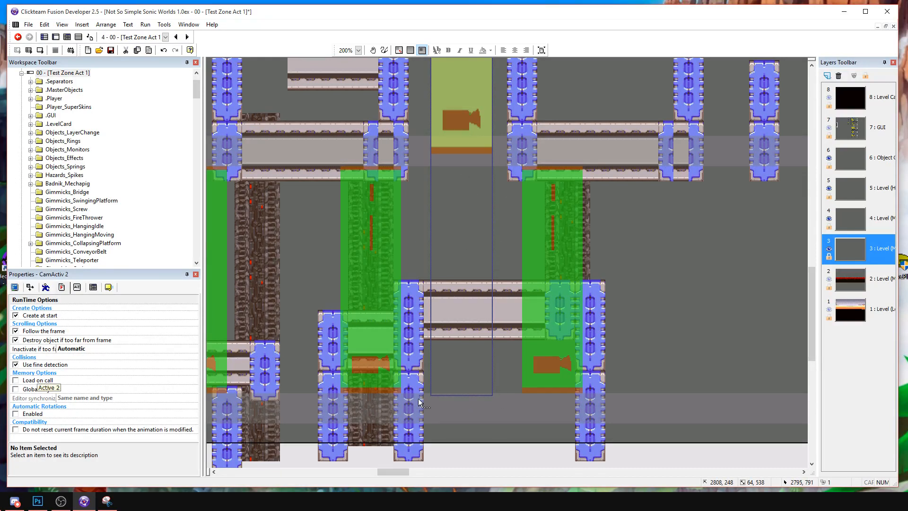
double_click(475, 132)
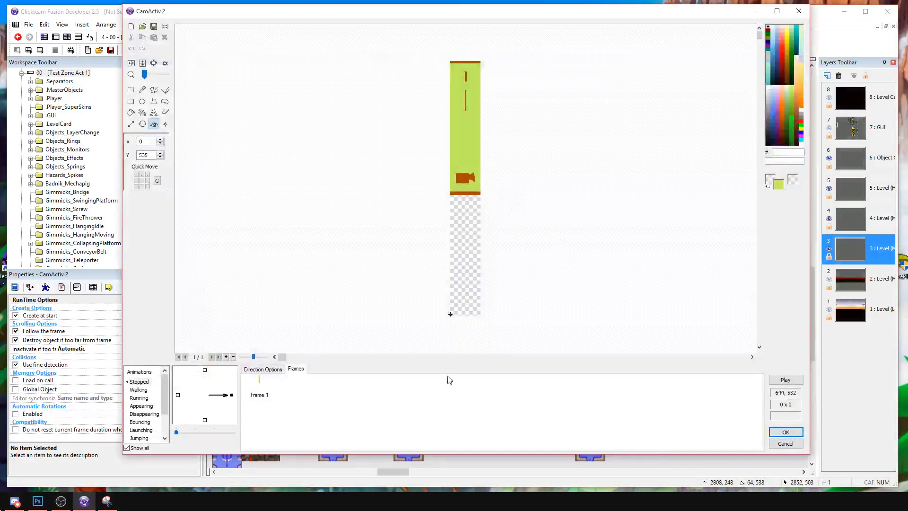
key(Escape)
Copy the short upper beam section before the yellow-green trigger and extend the beam back to the preceding blue support.
middle_drag(506, 212, 498, 362)
middle_drag(477, 252, 475, 345)
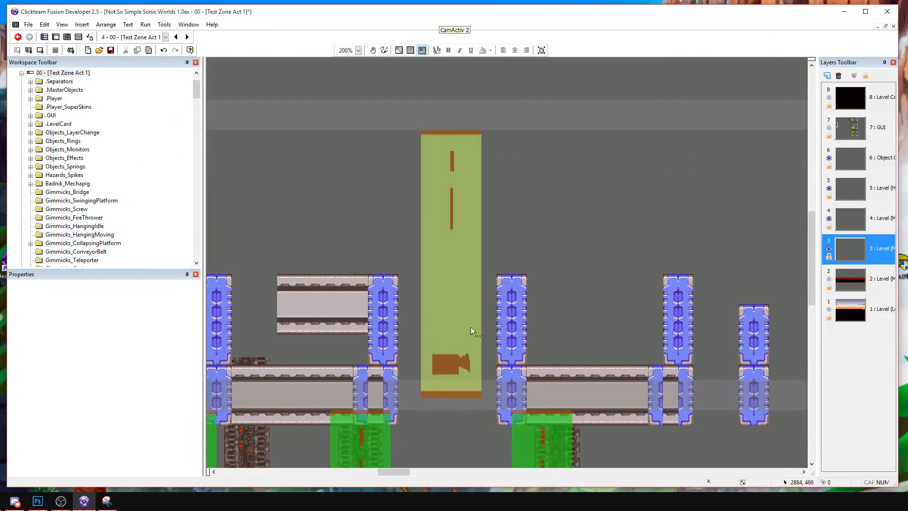
middle_drag(400, 249, 629, 259)
drag(566, 274, 643, 339)
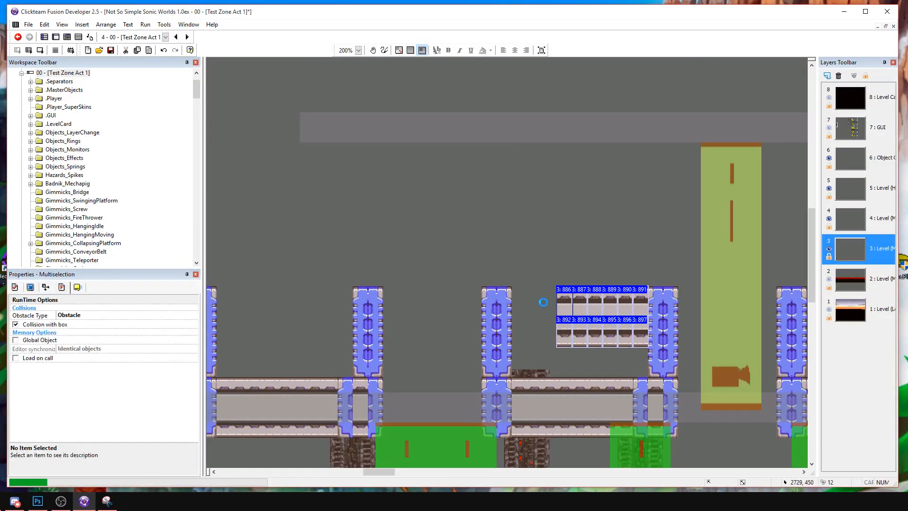
key(ctrl+c)
key(ctrl+v)
click(491, 254)
drag(526, 267, 498, 295)
Delete the copied beam blocks that overlap and stick out past the preceding blue support.
click(492, 259)
click(497, 302)
shift+click(500, 326)
shift+click(489, 330)
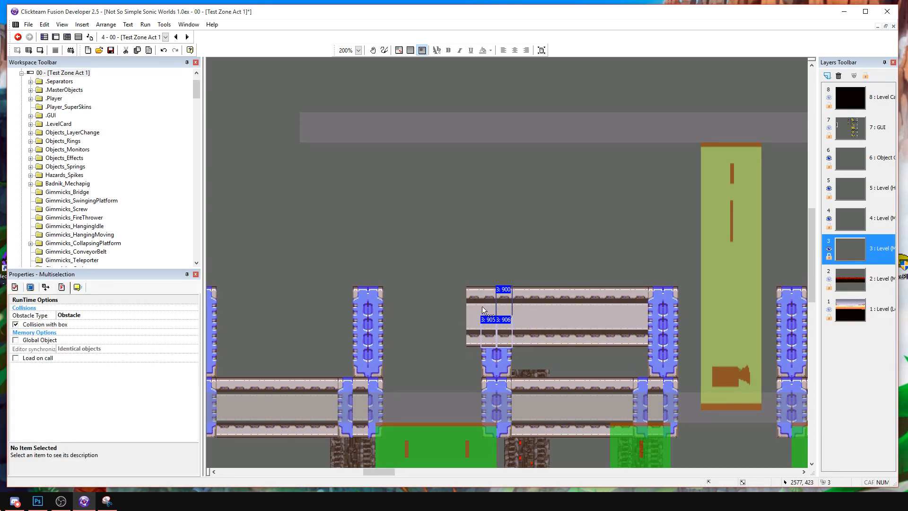
shift+click(483, 307)
shift+click(474, 308)
shift+click(476, 327)
key(Delete)
Lengthen the lower blue support just past the yellow-green trigger downward by one block and align its bottom piece.
middle_drag(612, 344, 522, 233)
click(570, 253)
drag(559, 265, 590, 235)
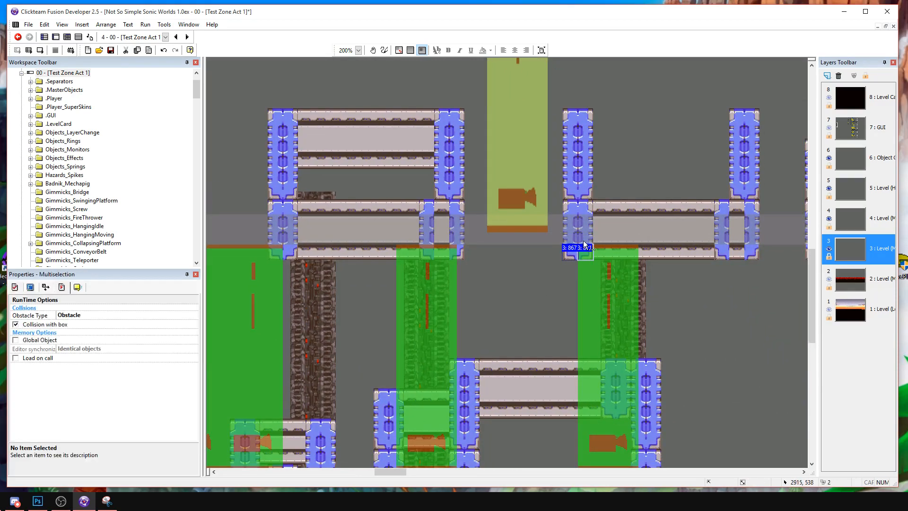
drag(558, 260, 591, 243)
drag(549, 281, 594, 226)
drag(569, 263, 593, 240)
click(567, 250)
click(580, 234)
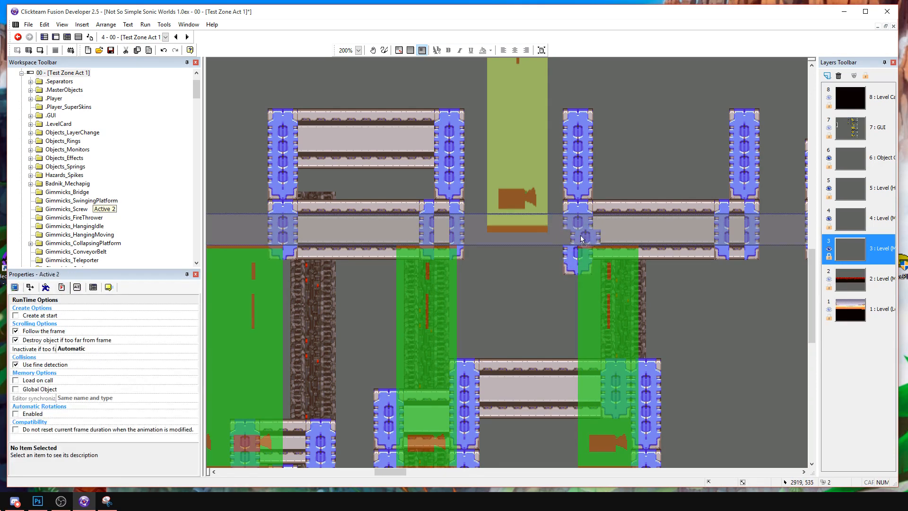
drag(543, 254, 598, 239)
key(Left)
key(Left)
key(Left)
key(Left)
key(Left)
key(Right)
click(536, 274)
Copy the finished upper beam and fit it between the two tall blue supports past the yellow-green trigger.
middle_drag(583, 187, 515, 220)
middle_drag(503, 160, 323, 198)
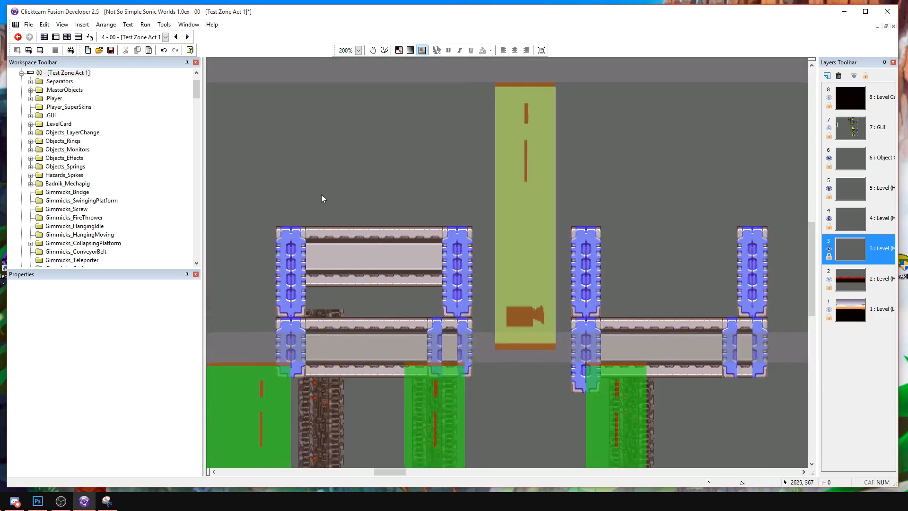
drag(446, 296, 448, 297)
key(ctrl+c)
key(ctrl+v)
click(609, 223)
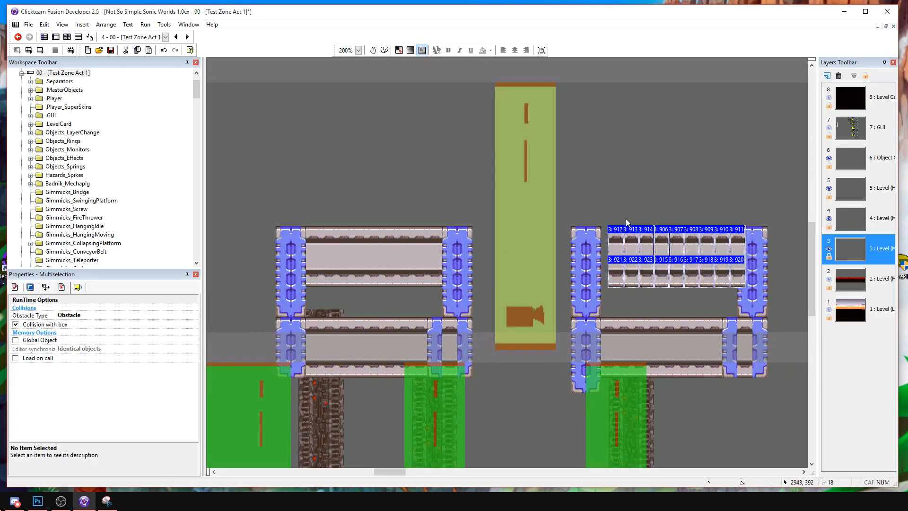
drag(625, 245, 619, 245)
click(642, 191)
Copy a tall blue support and stack two copies on the support at the far end of the beam past the trigger.
mouse_move(633, 195)
middle_down()
mouse_move(592, 199)
mouse_move(594, 221)
mouse_move(541, 231)
middle_up()
middle_drag(618, 230, 597, 236)
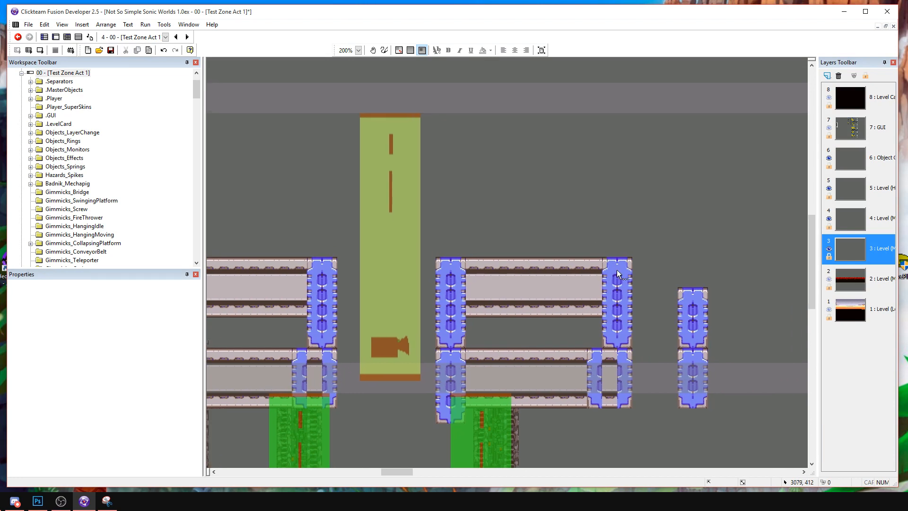
drag(642, 350, 642, 350)
key(ctrl+c)
key(ctrl+v)
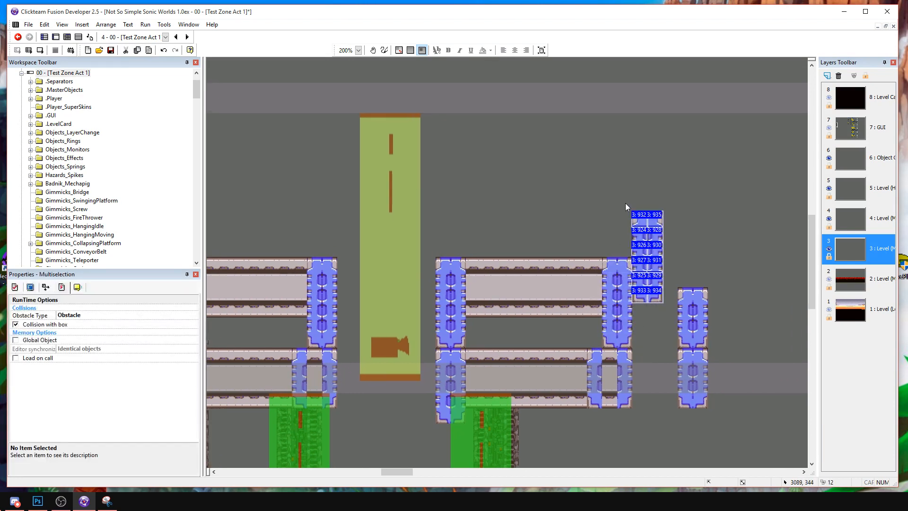
drag(637, 254, 614, 240)
click(655, 208)
middle_drag(654, 208, 629, 256)
key(ctrl+v)
drag(597, 195, 587, 188)
click(511, 230)
Stack two more support copies on the tall blue support just before the wide green trigger.
middle_drag(433, 254, 748, 263)
key(ctrl+v)
drag(449, 281, 310, 290)
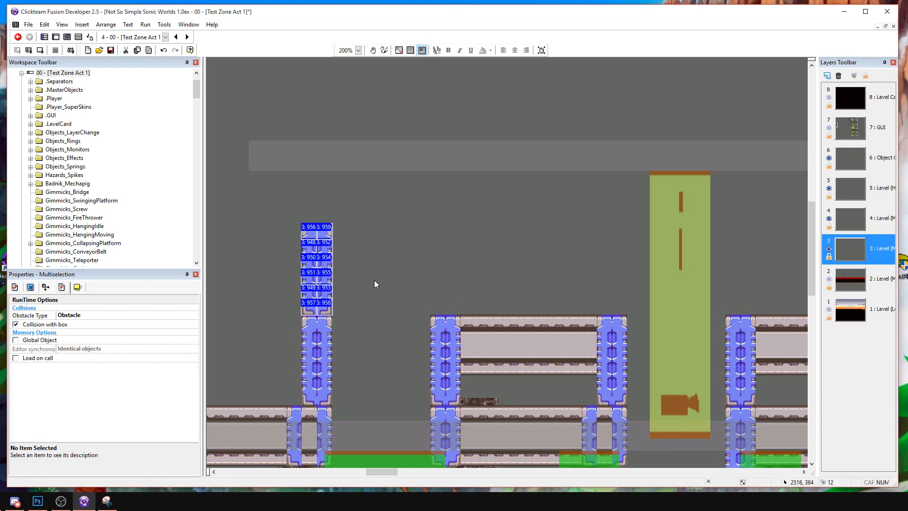
middle_drag(373, 279, 503, 311)
key(ctrl+v)
click(428, 183)
drag(446, 239, 447, 220)
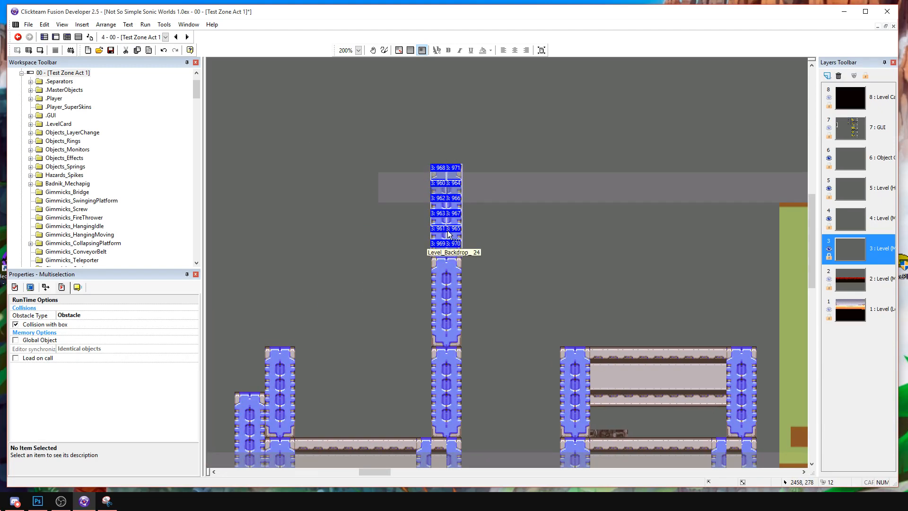
click(523, 252)
Build a second column of three stacked supports to the left of the new column, leaving a one-block gap.
middle_drag(524, 251, 529, 308)
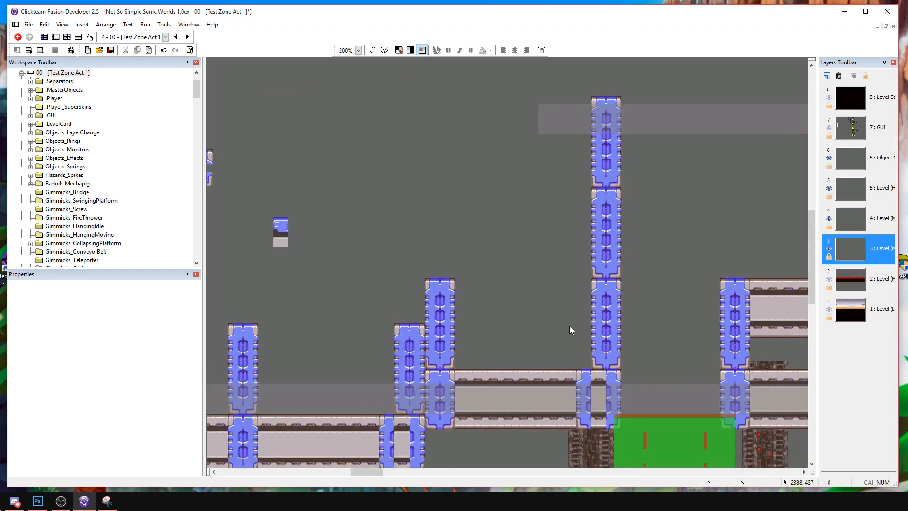
click(538, 293)
drag(554, 317, 562, 303)
key(ctrl+v)
click(546, 195)
drag(555, 228, 546, 214)
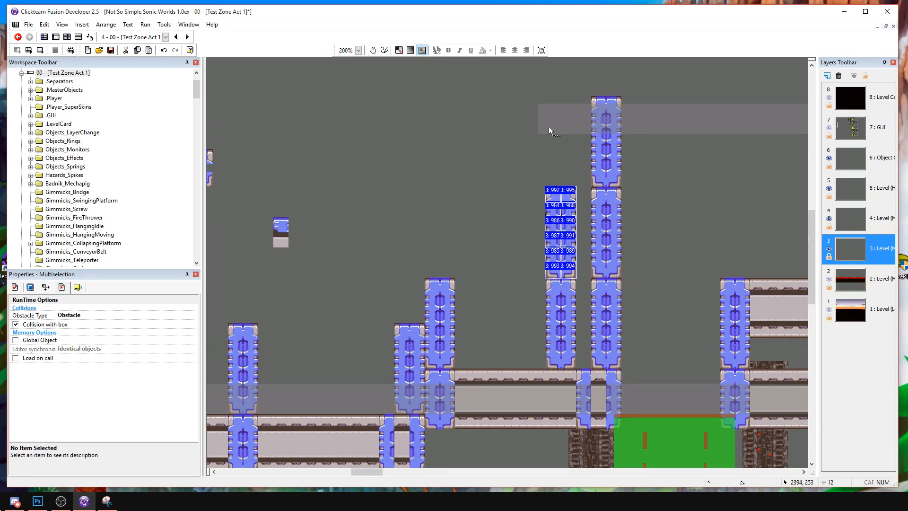
key(ctrl+v)
click(544, 94)
Copy a one-block-wide slice of the lower beam and fit it between the lowest supports of the two columns.
click(538, 380)
shift+click(541, 406)
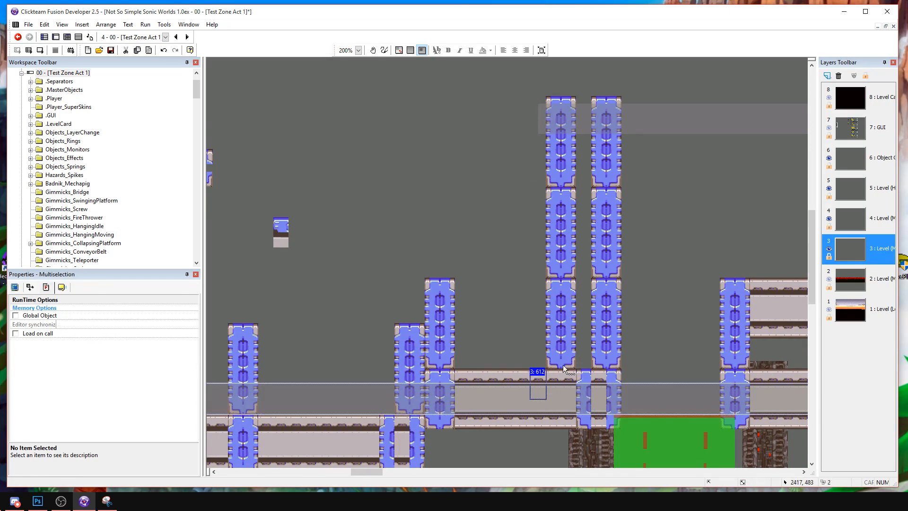
click(541, 422)
drag(524, 354, 551, 431)
key(ctrl+c)
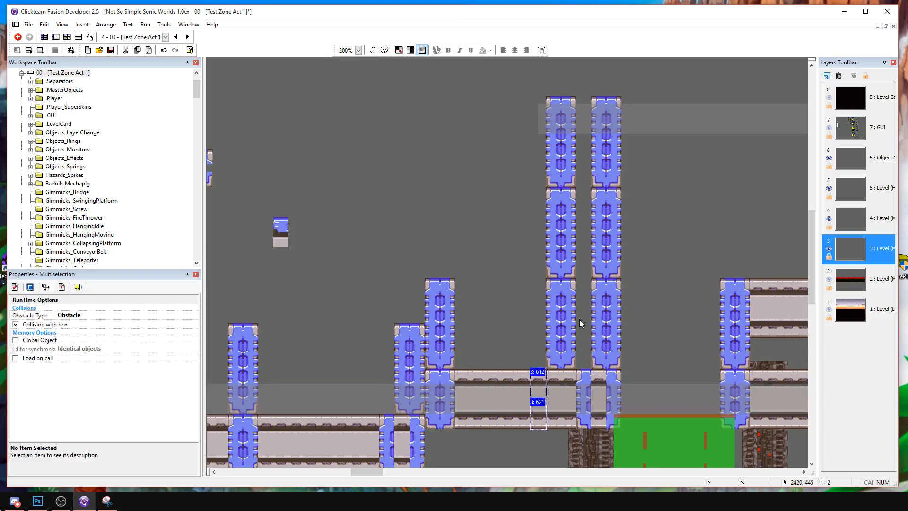
key(ctrl+v)
click(583, 324)
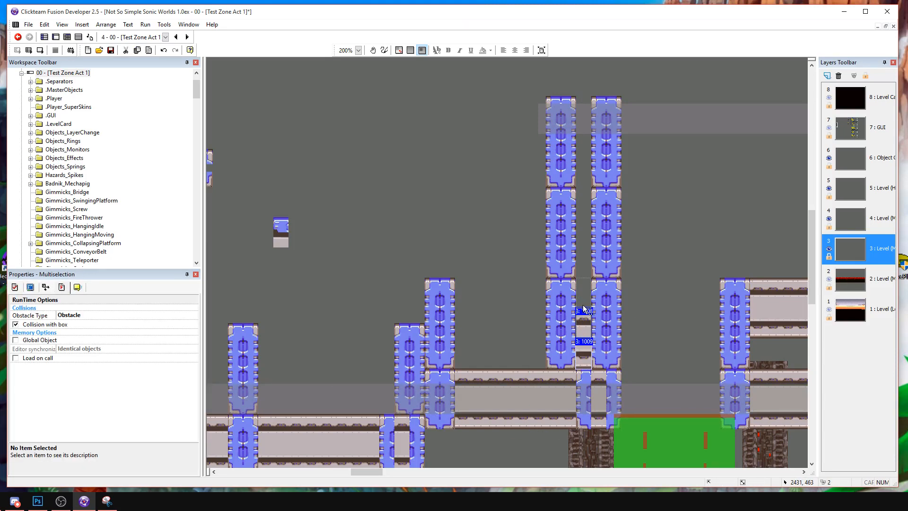
drag(582, 310, 582, 280)
Add the same beam slice between the middle supports and between the top supports of the two columns.
key(ctrl+v)
click(579, 190)
click(581, 193)
click(588, 204)
shift+click(586, 245)
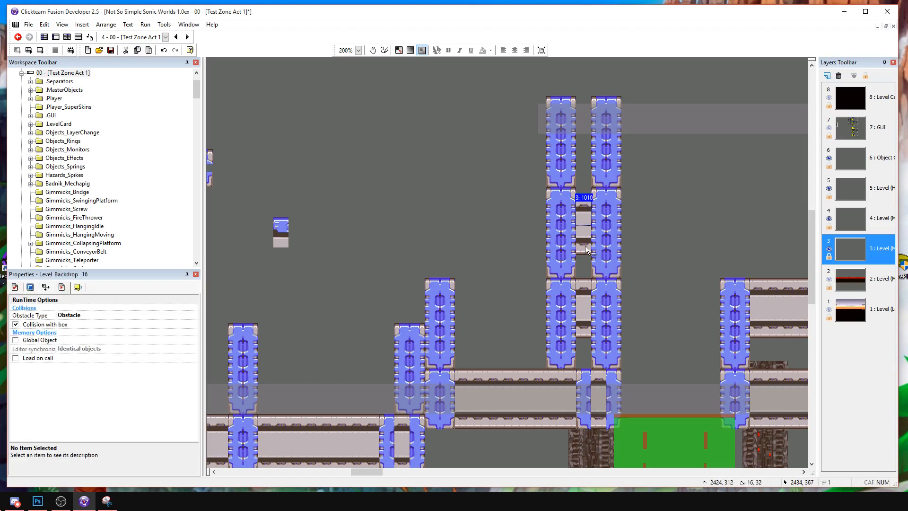
drag(585, 245, 585, 238)
key(ctrl+v)
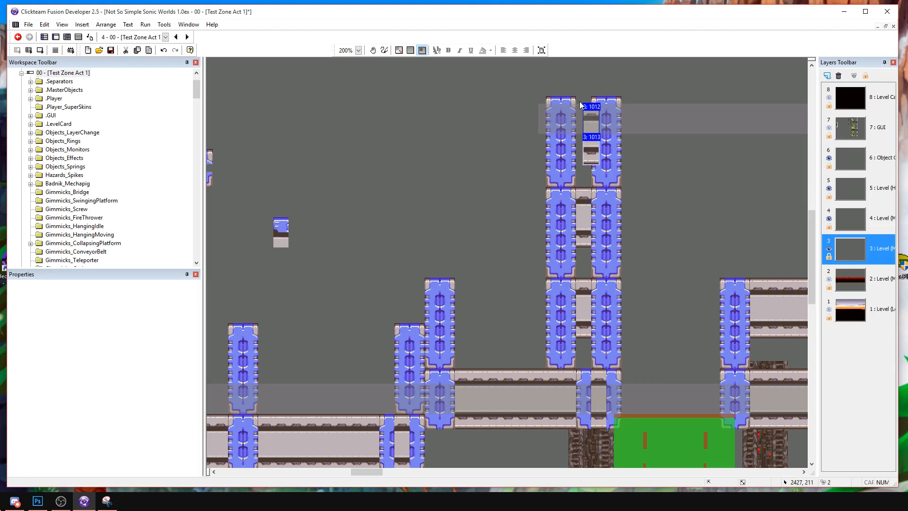
click(585, 147)
drag(585, 148, 585, 134)
Copy a support column with its connecting beam slices and repeat it leftward until four columns stand side by side.
click(540, 84)
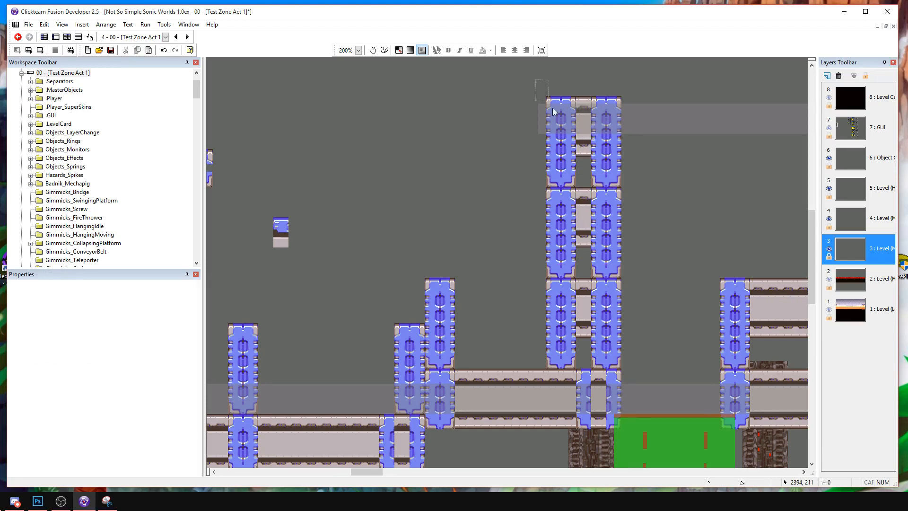
drag(594, 367, 595, 372)
key(ctrl+c)
key(ctrl+v)
click(483, 100)
drag(510, 160, 519, 160)
click(478, 104)
key(Left)
key(Left)
key(Left)
key(Up)
click(444, 136)
Paste two copies of the column with beam slices to the right of the tall support column past the yellow-green trigger.
middle_drag(646, 183, 426, 177)
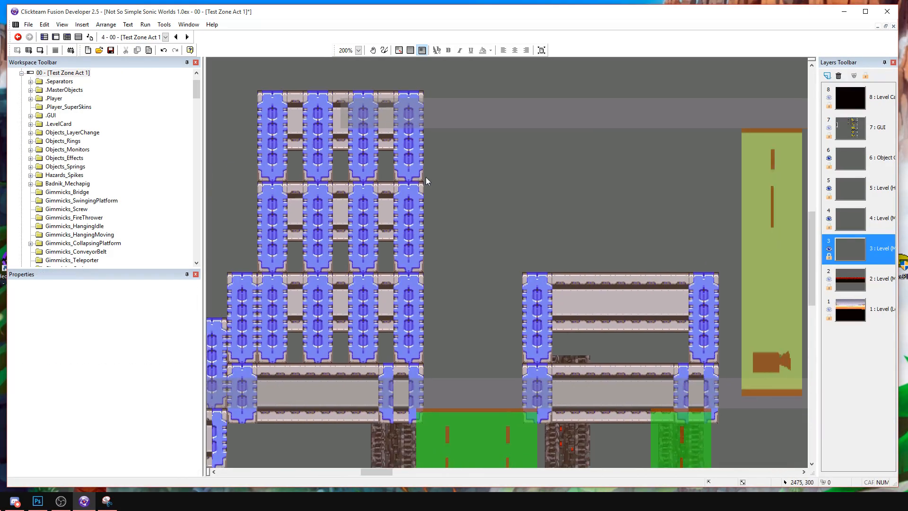
drag(767, 187, 293, 214)
key(ctrl+v)
click(582, 132)
drag(601, 212, 552, 198)
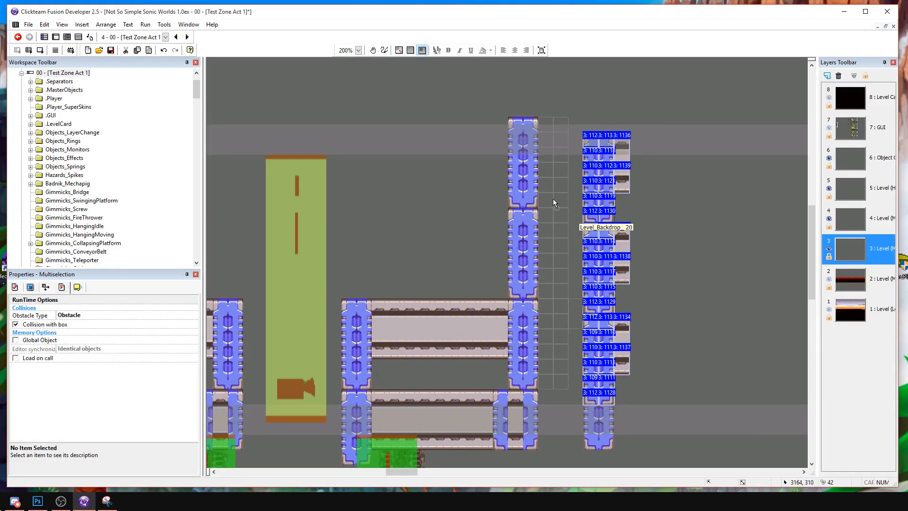
click(623, 259)
key(ctrl+v)
click(604, 132)
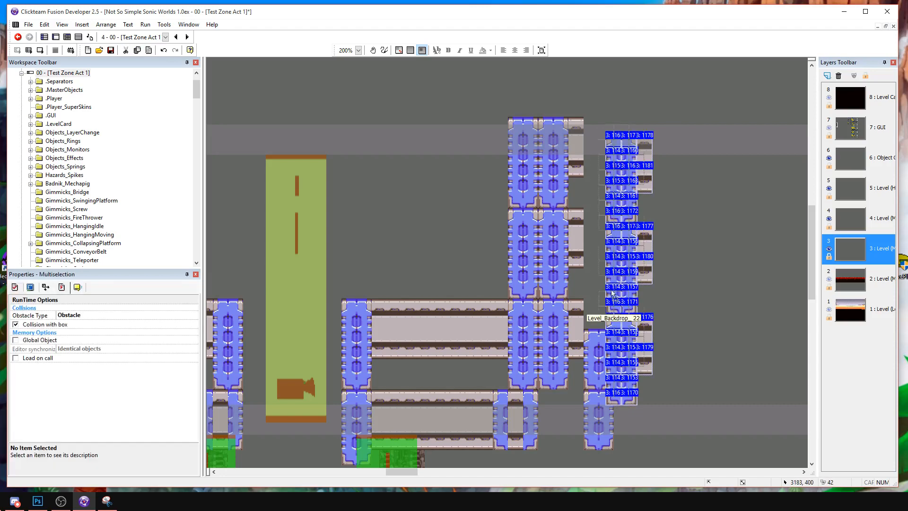
drag(595, 287, 572, 271)
Delete the lowest support of the outer pasted column and raise the inner column's supports by about half a support.
drag(630, 375, 573, 291)
key(Delete)
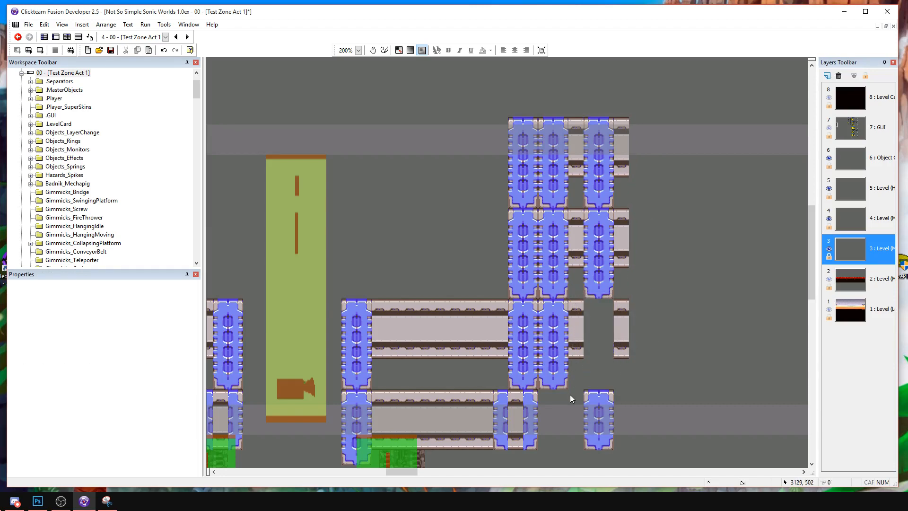
drag(541, 126, 533, 96)
drag(548, 340, 548, 258)
click(557, 367)
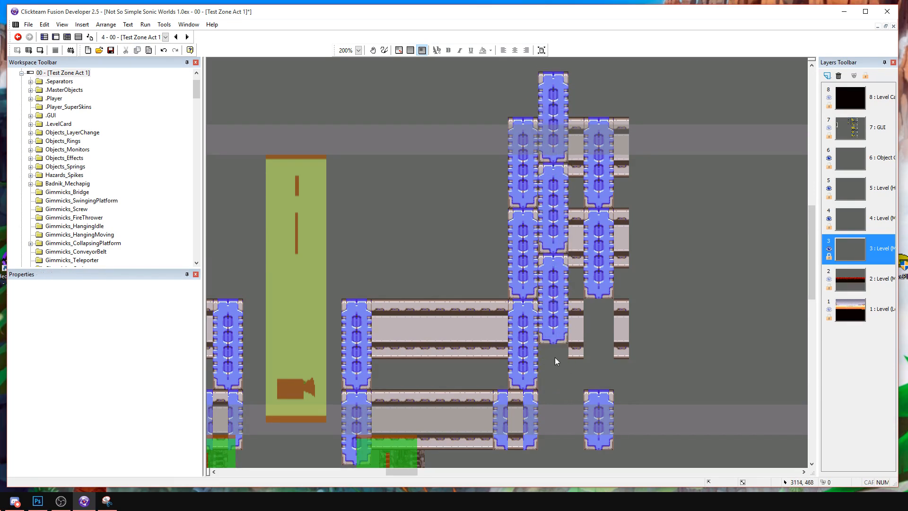
Copy one support from the raised column and attach it to the column's lower end.
drag(564, 326, 533, 241)
key(ctrl+c)
key(ctrl+v)
drag(556, 365, 545, 359)
click(584, 371)
Move the short lower support against the raised column and delete the leftover beam slices of the lowest row.
middle_drag(592, 379, 558, 295)
drag(590, 390, 590, 391)
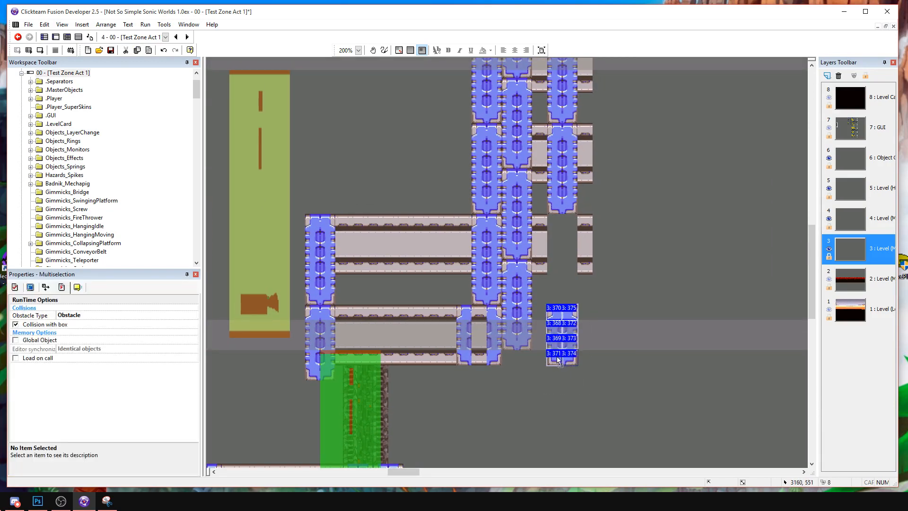
drag(560, 356, 545, 355)
click(577, 375)
middle_drag(575, 374, 584, 331)
drag(585, 367, 510, 297)
key(Delete)
Lower the outer column and its beam slices by one support height and stack a copy on top of it.
drag(643, 346, 515, 108)
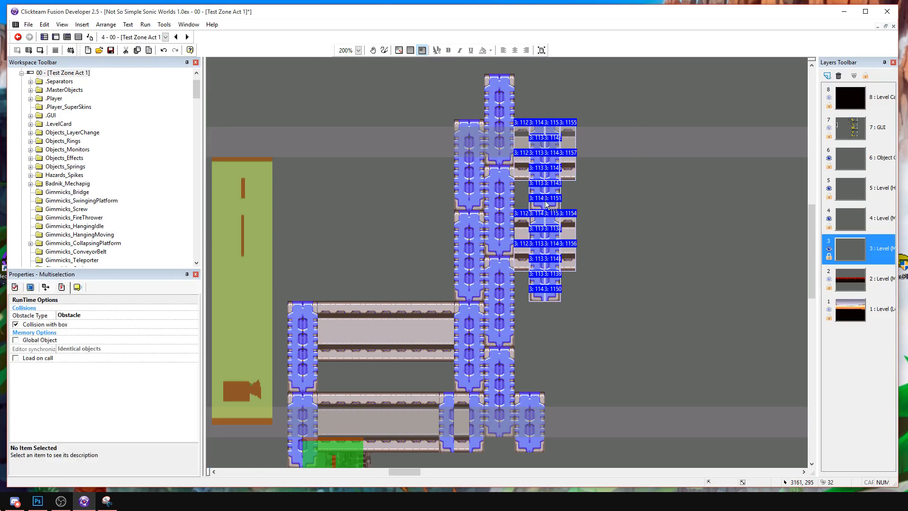
drag(545, 199, 545, 290)
key(ctrl+c)
key(ctrl+v)
click(582, 158)
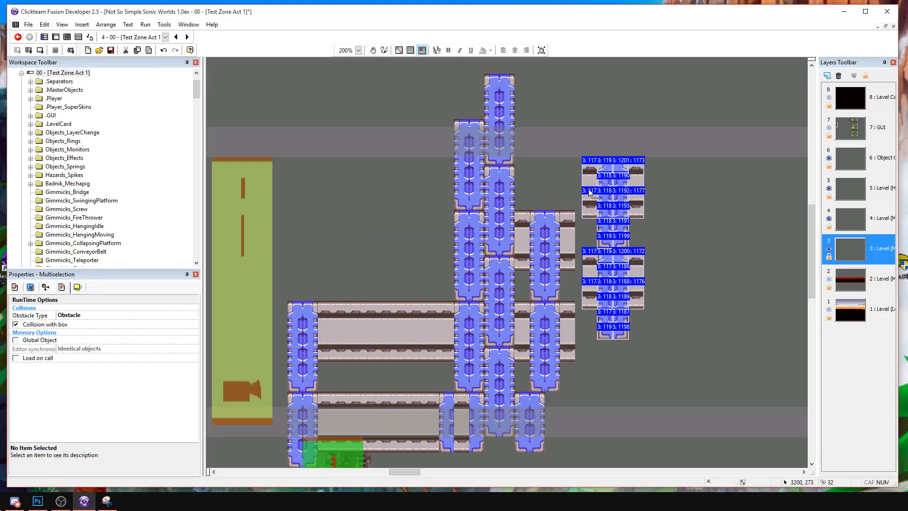
drag(615, 287, 543, 157)
middle_drag(554, 193, 542, 284)
click(581, 163)
Copy the four-support column with its beam slices and add two copies side by side to its right.
middle_drag(582, 143, 591, 86)
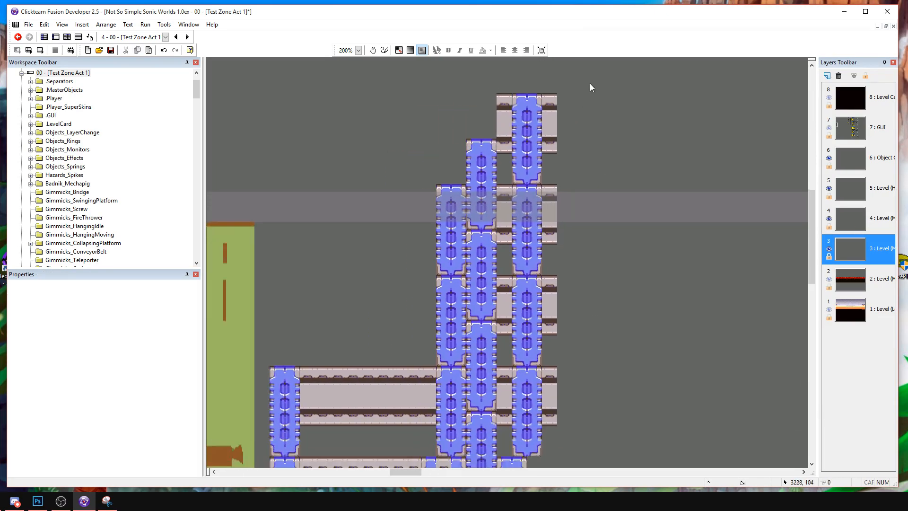
drag(493, 462, 491, 468)
middle_drag(581, 375, 584, 415)
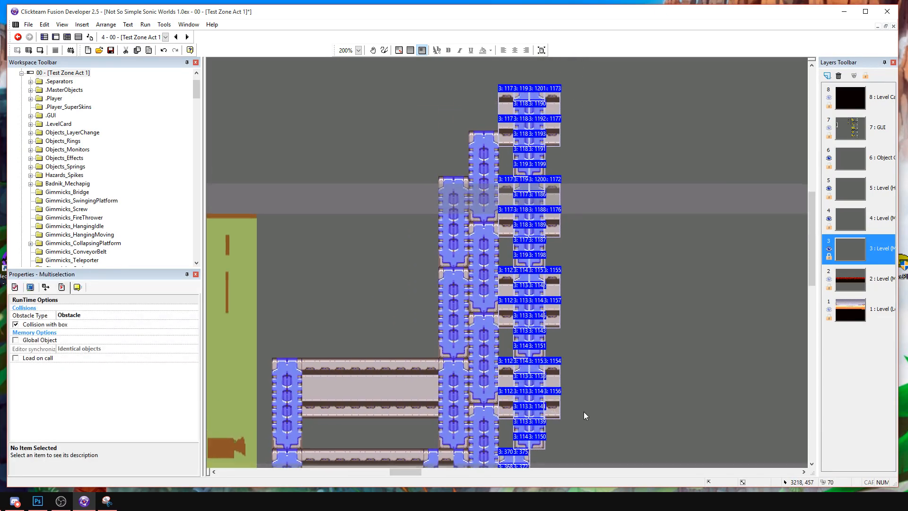
click(588, 448)
drag(495, 117, 568, 101)
click(660, 123)
key(ctrl+v)
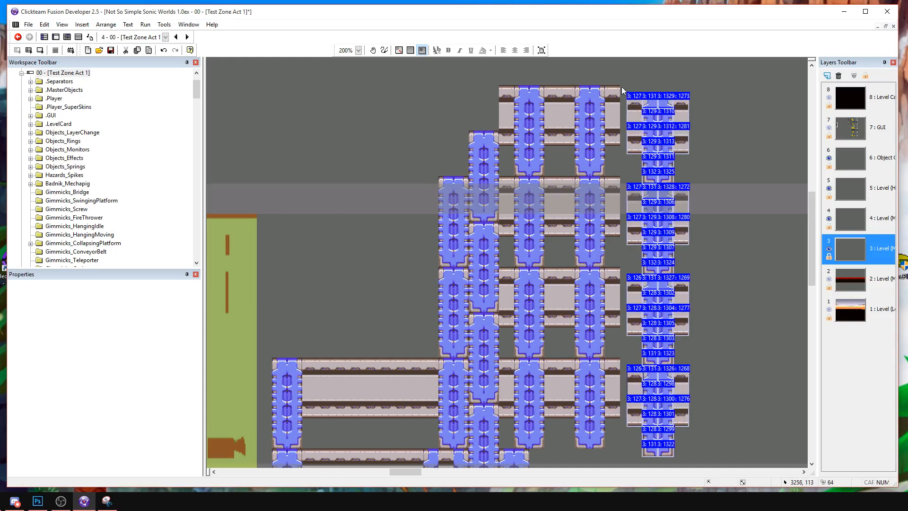
click(620, 86)
drag(642, 105, 634, 99)
click(700, 131)
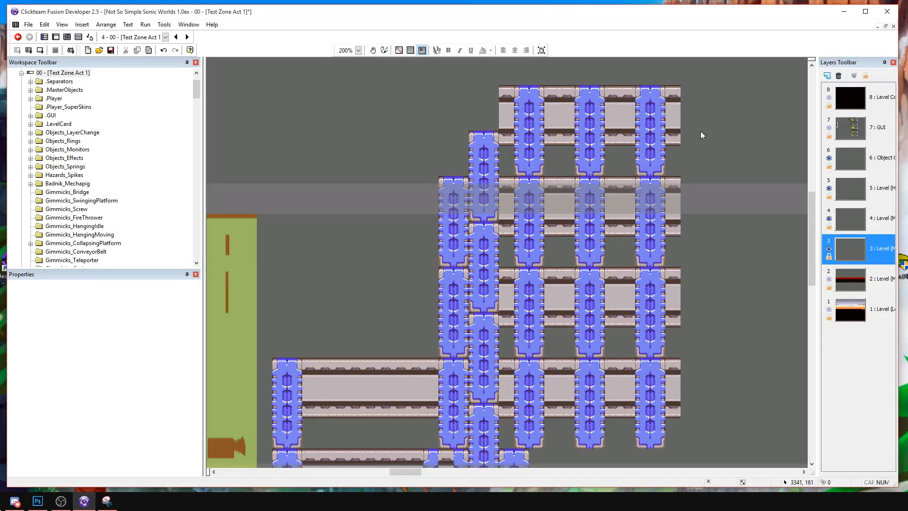
Copy the upper beam past the yellow-green trigger and place it beneath the new columns, starting at the short lower support.
key(space)
drag(408, 232, 449, 157)
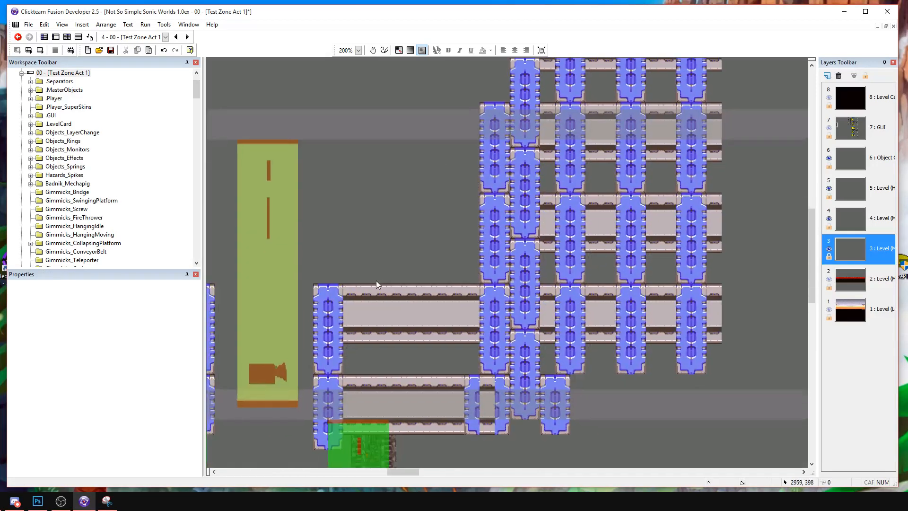
drag(333, 267, 483, 353)
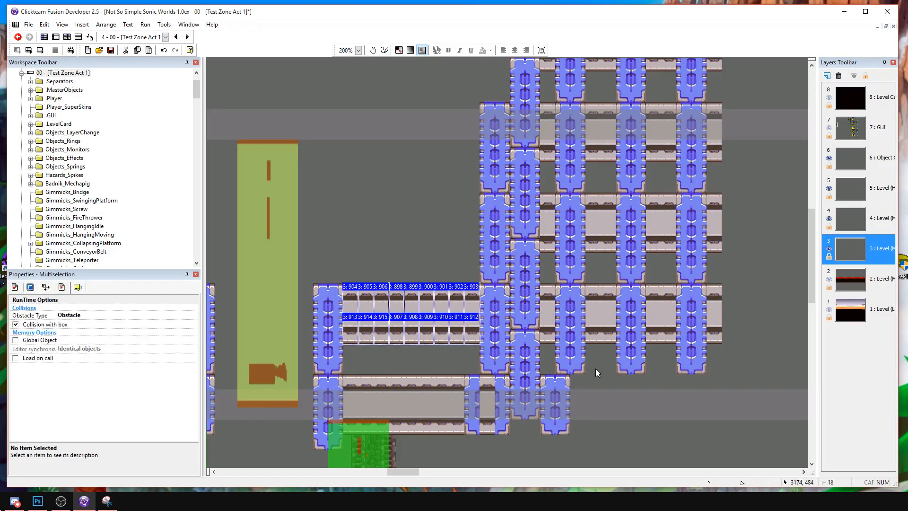
click(573, 378)
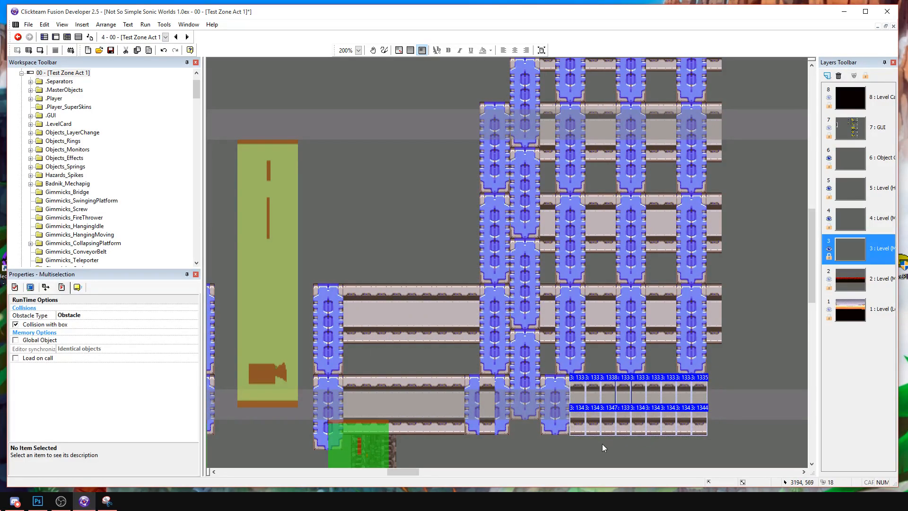
click(592, 439)
Copy two lower beam slices into the gap beneath the raised column and send them to the back.
key(space)
drag(580, 432, 596, 330)
key(ctrl+c)
key(ctrl+v)
click(520, 318)
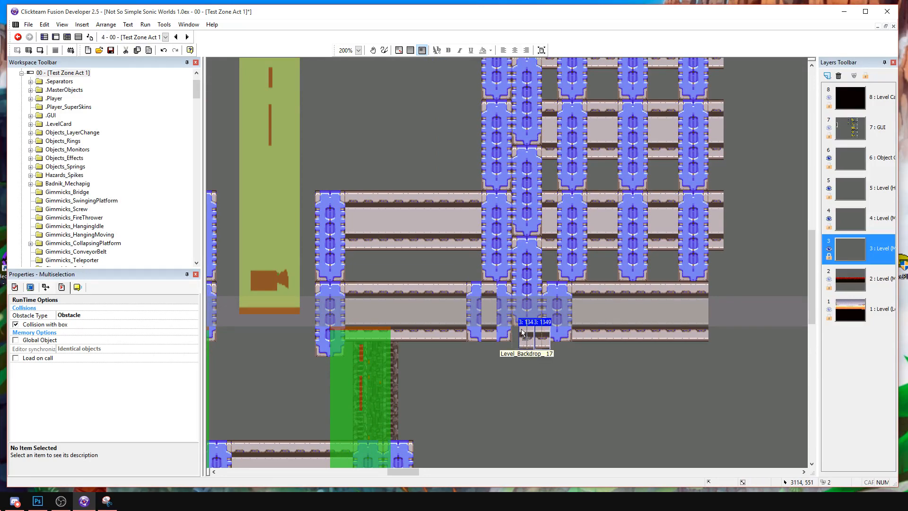
right_click(523, 331)
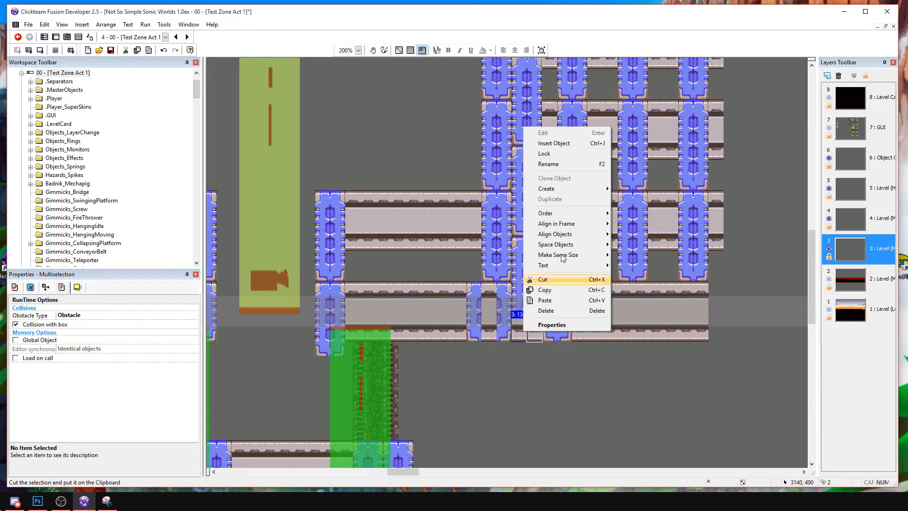
mouse_move(571, 214)
click(635, 225)
click(561, 363)
Copy the cropped top row of three supports with beam slices and attach it to the outer side of the column wall above the yellow-green trigger.
key(space)
drag(554, 377, 631, 394)
drag(437, 250, 321, 363)
drag(511, 90, 720, 169)
key(ctrl+c)
key(ctrl+v)
click(336, 152)
drag(419, 164, 356, 197)
click(379, 154)
middle_drag(395, 150, 422, 146)
middle_drag(479, 181, 484, 180)
drag(485, 181, 496, 181)
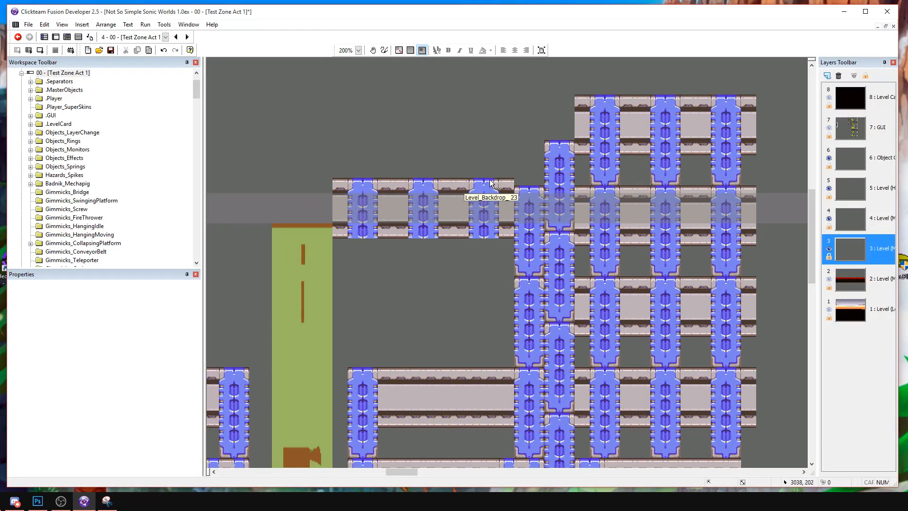
Copy a support's bottom end pieces and fit a copy beneath each of the three cropped supports.
click(656, 271)
ctrl+click(673, 270)
key(ctrl+c)
key(ctrl+v)
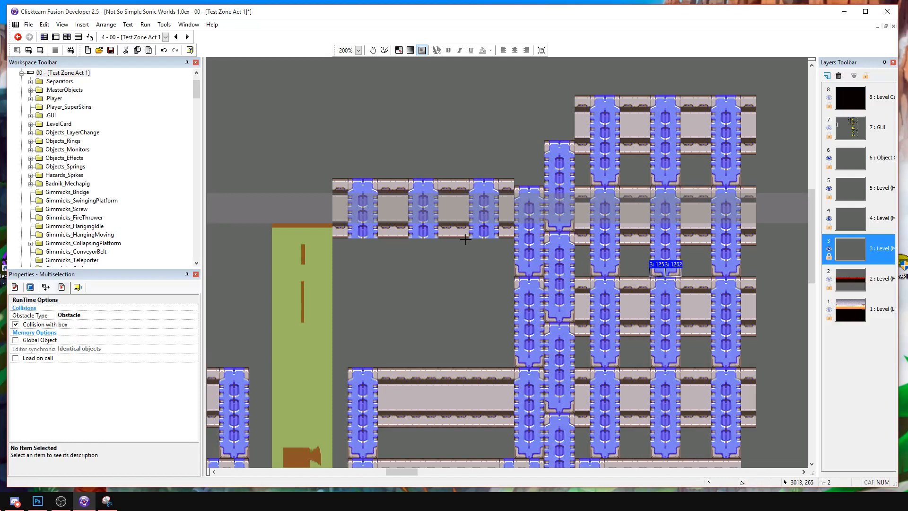
click(469, 241)
key(Up)
key(ctrl+v)
click(416, 244)
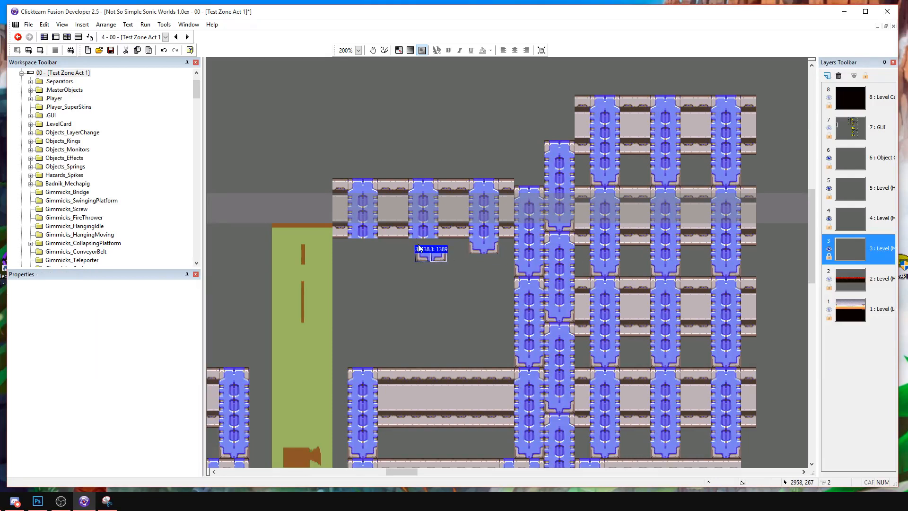
key(Up)
key(Left)
key(ctrl+v)
click(358, 248)
key(Up)
key(Left)
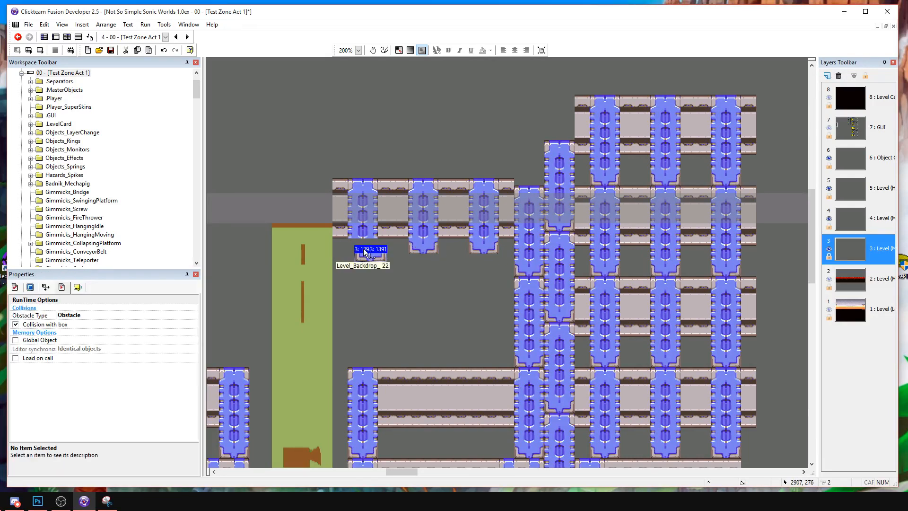
Lower all beam slices between and beside the three shortened supports by one tile.
click(381, 235)
drag(378, 254, 415, 157)
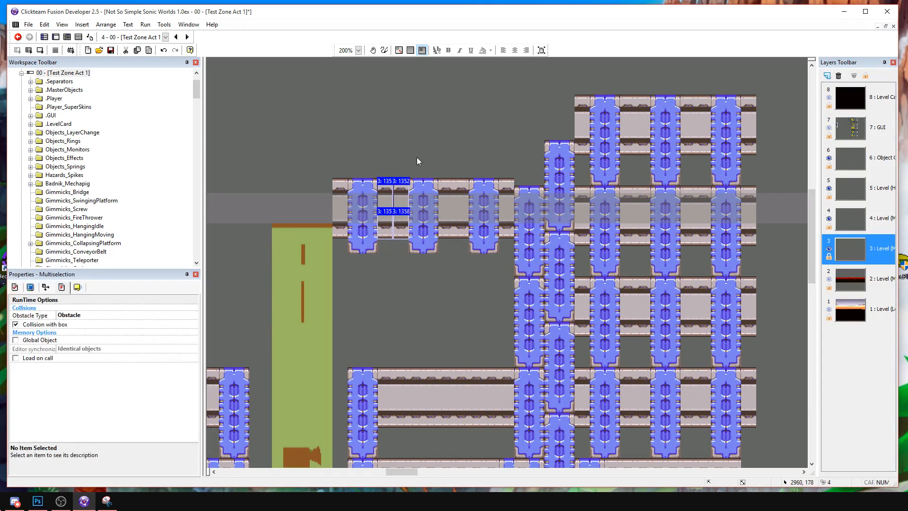
shift+click(435, 185)
shift+drag(458, 234, 473, 251)
shift+drag(497, 162, 518, 243)
shift+drag(314, 164, 343, 242)
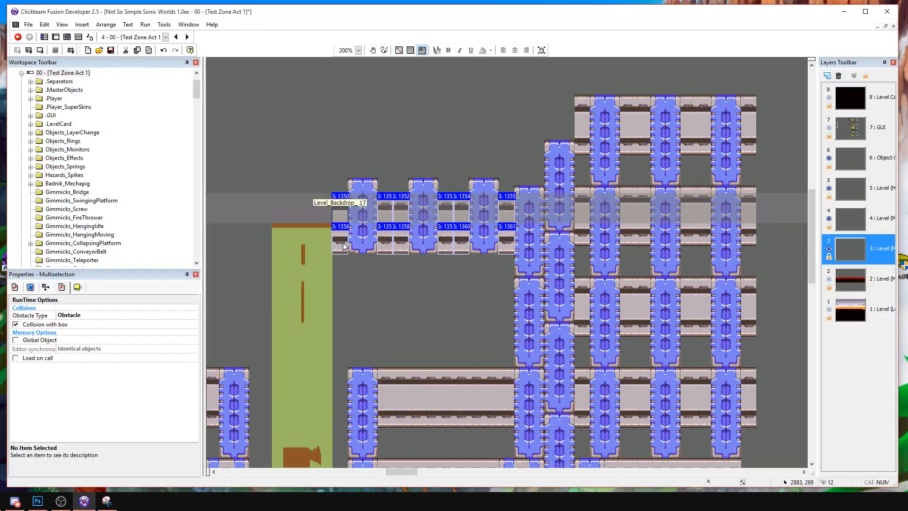
Copy the three-support ceiling section and join two copies end to end, extending the ceiling toward the stacked support wall.
drag(328, 158, 519, 261)
key(ctrl+c)
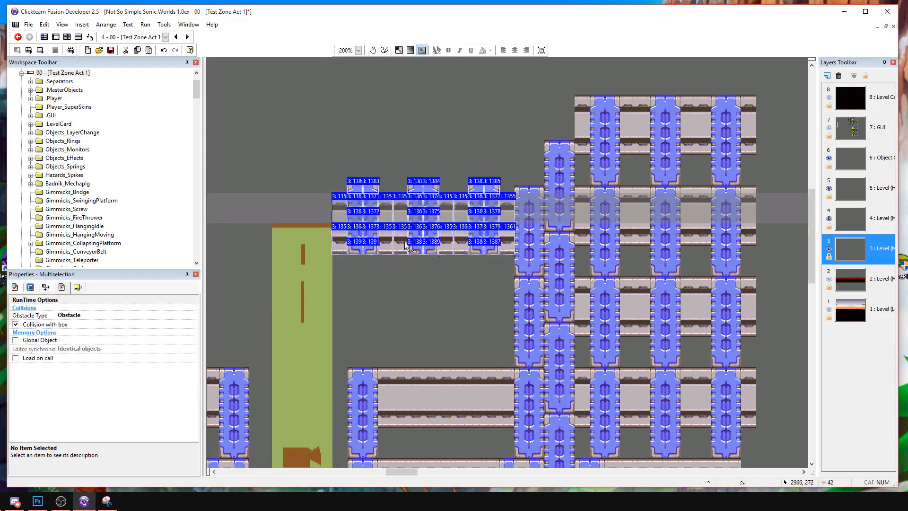
middle_drag(428, 247, 648, 287)
key(ctrl+v)
click(379, 217)
drag(466, 218, 465, 231)
click(422, 197)
middle_drag(420, 198, 673, 216)
key(ctrl+v)
click(465, 191)
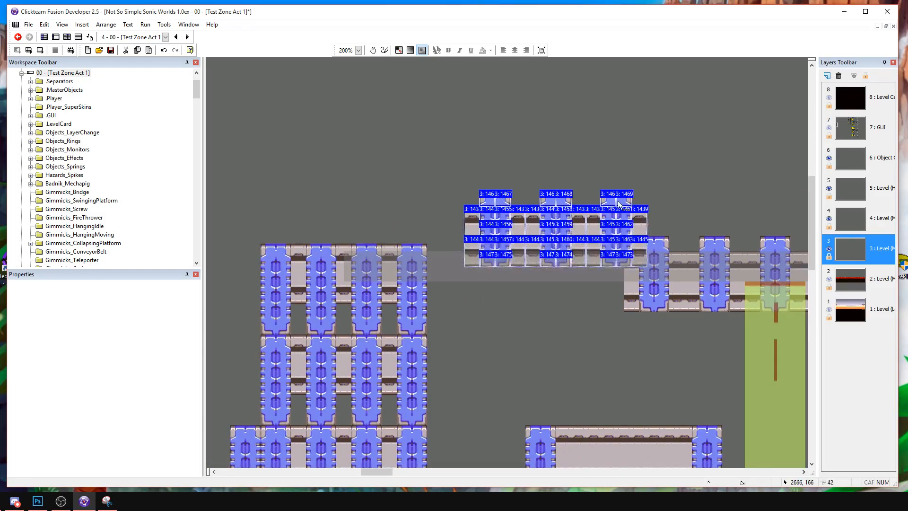
drag(613, 203, 591, 248)
click(556, 224)
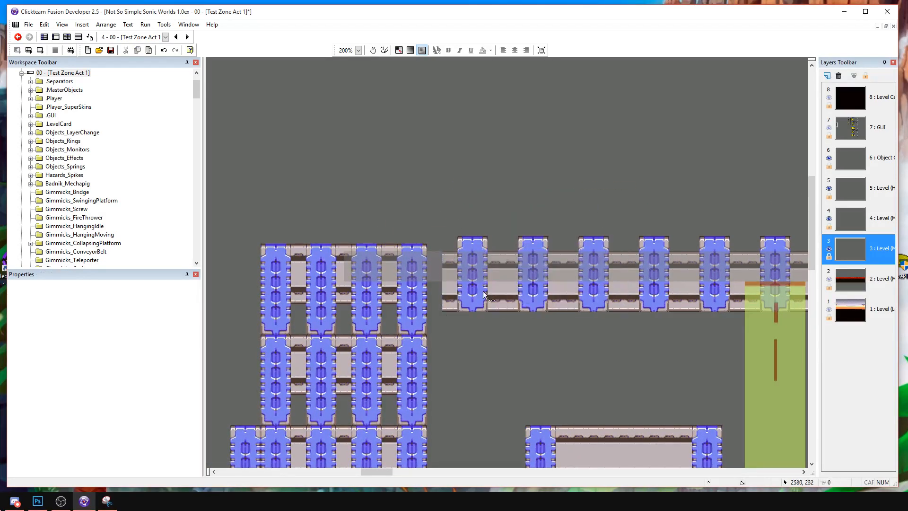
Copy the ceiling's end beam slices and close the gap to the stacked support wall.
drag(438, 237, 438, 236)
key(ctrl+c)
key(ctrl+v)
click(431, 251)
drag(445, 297, 435, 302)
click(456, 330)
Copy a dark pillar piece and place it over the raised beam, in line with the pillar stub below.
middle_drag(567, 350, 327, 224)
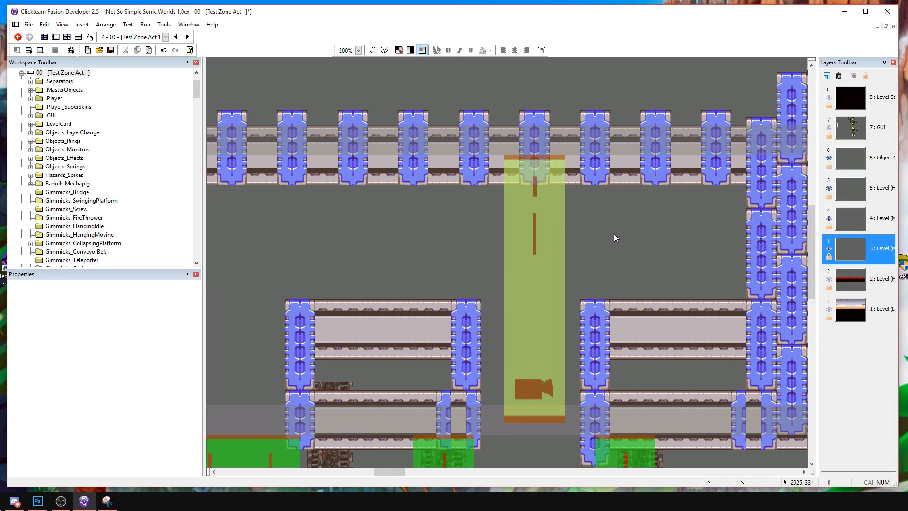
middle_drag(325, 336, 458, 230)
click(462, 373)
ctrl+click(466, 351)
click(469, 349)
key(ctrl+c)
key(ctrl+v)
click(472, 256)
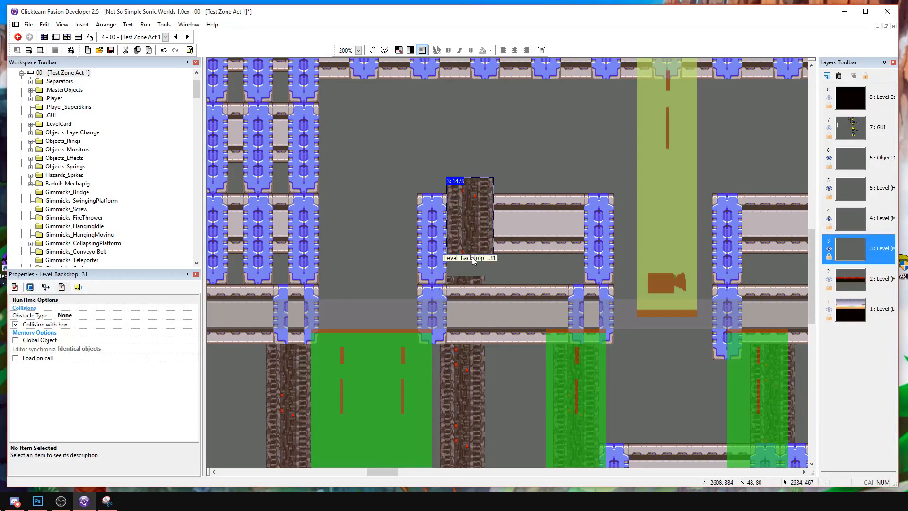
drag(472, 260, 465, 290)
Stack a second pillar piece on top of the first and send both to the back.
key(ctrl+v)
click(458, 151)
drag(458, 151, 457, 144)
ctrl+click(466, 245)
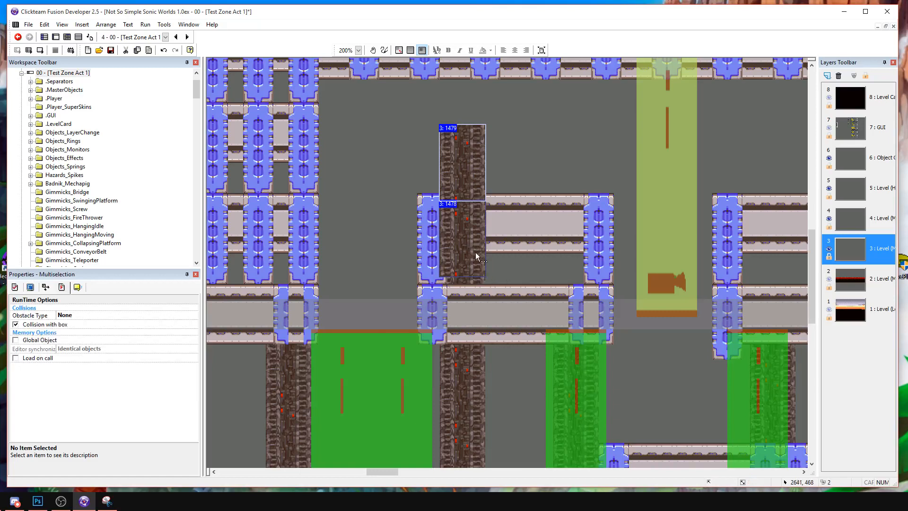
right_click(481, 264)
mouse_move(526, 336)
click(576, 347)
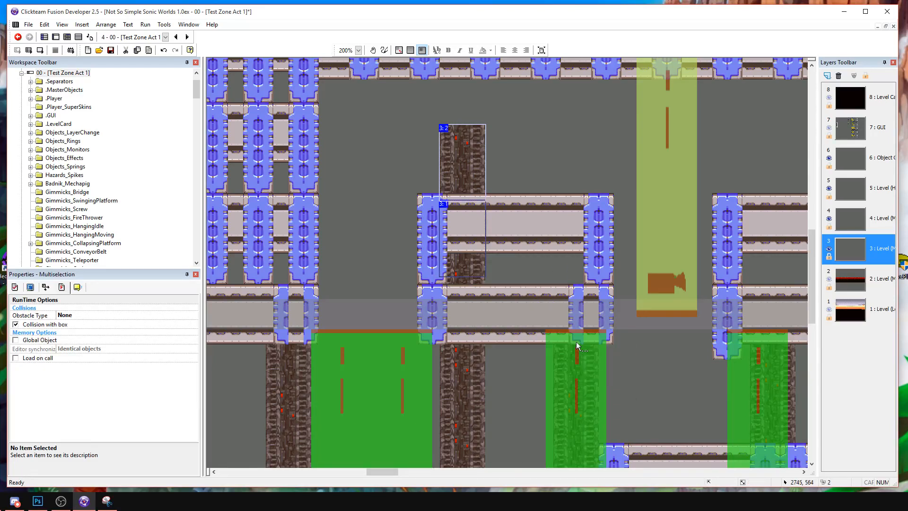
Add a third pillar piece reaching up to the ceiling and send it to the back.
click(456, 170)
key(ctrl+v)
click(455, 80)
drag(472, 123, 453, 100)
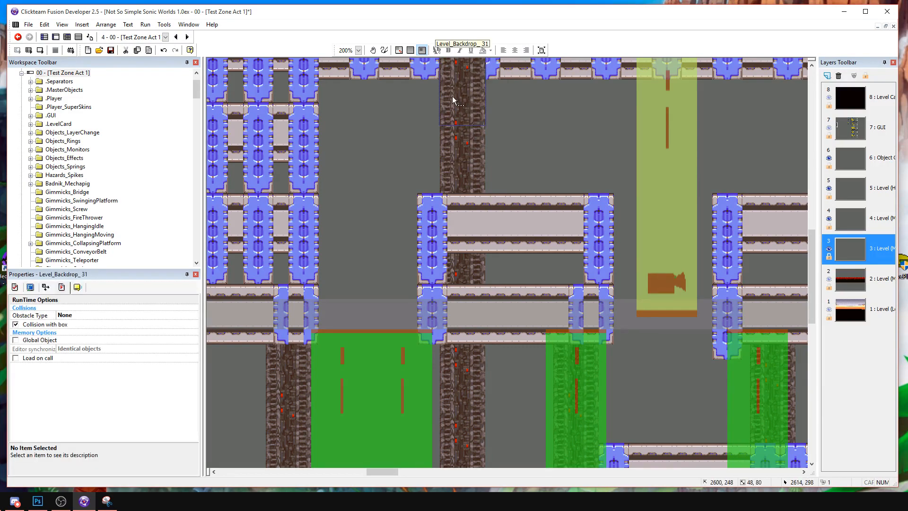
right_click(453, 97)
mouse_move(497, 183)
click(586, 194)
shift+click(478, 148)
Place two stacked pillar pieces between the ceiling and the beam's other end, in line with the narrow green trigger, and send them to the back.
middle_drag(547, 102, 490, 169)
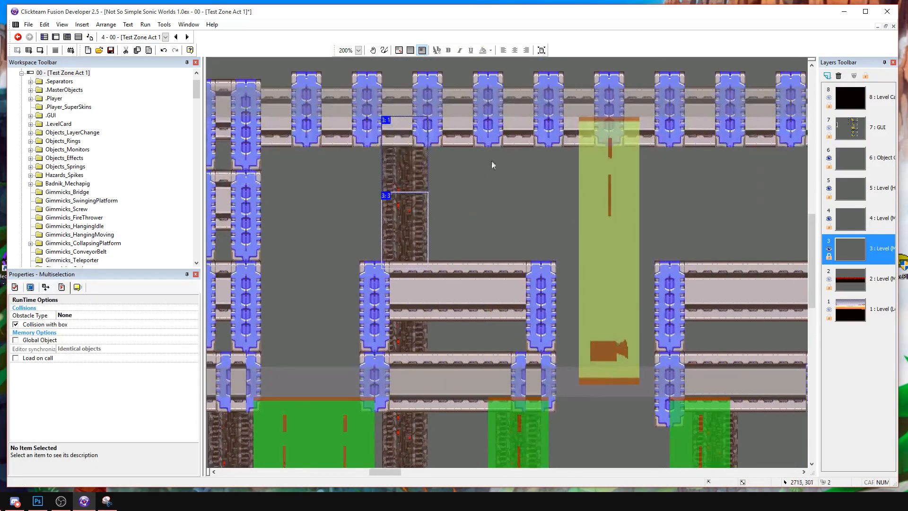
key(ctrl+v)
click(504, 217)
drag(505, 217, 512, 217)
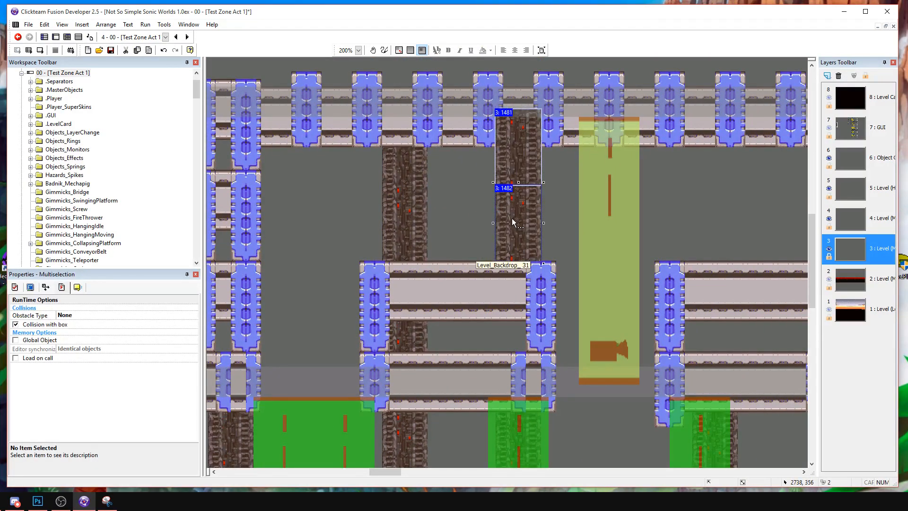
right_click(511, 217)
mouse_move(543, 304)
click(643, 314)
Copy the two stacked pillar pieces and place them beyond the yellow-green trigger, between the raised beam and the ceiling.
shift+click(399, 197)
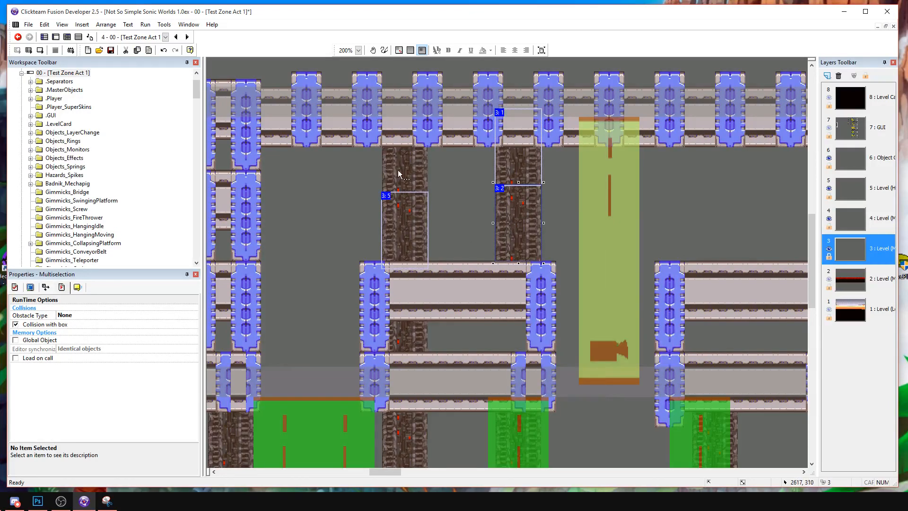
shift+click(399, 178)
middle_drag(546, 174, 424, 197)
key(ctrl+c)
key(ctrl+v)
click(553, 178)
drag(575, 261, 580, 210)
right_click(563, 208)
click(546, 233)
click(689, 242)
Adjust the new pillar's position beyond the yellow-green trigger and send it to the back.
shift+click(696, 195)
drag(697, 195, 696, 200)
shift+click(592, 222)
shift+click(587, 199)
right_click(588, 197)
mouse_move(633, 284)
click(697, 298)
click(592, 222)
shift+click(581, 189)
Paste two stacked pillar pieces over the last two columns of the stacked support wall and send them to the back.
middle_drag(455, 228, 651, 230)
middle_drag(415, 289, 362, 223)
click(307, 247)
middle_drag(265, 251, 443, 247)
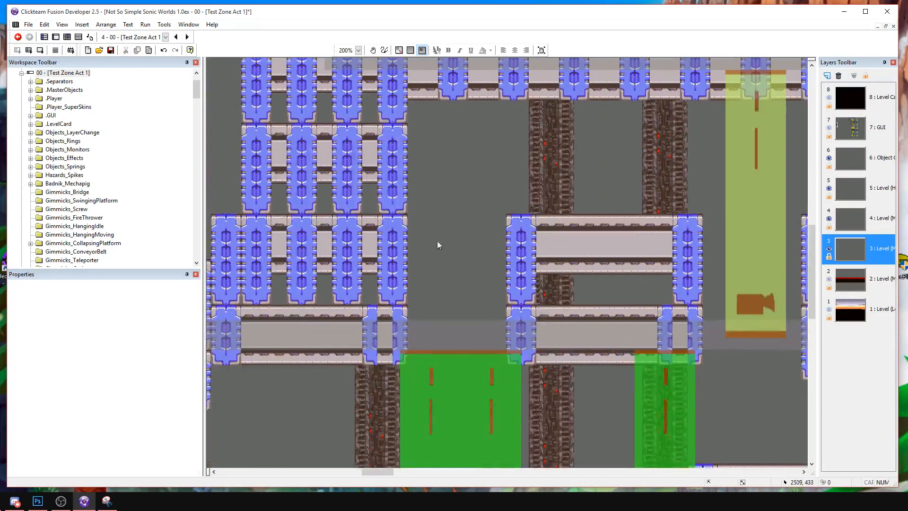
key(ctrl+v)
click(373, 194)
drag(402, 260, 390, 233)
right_click(389, 234)
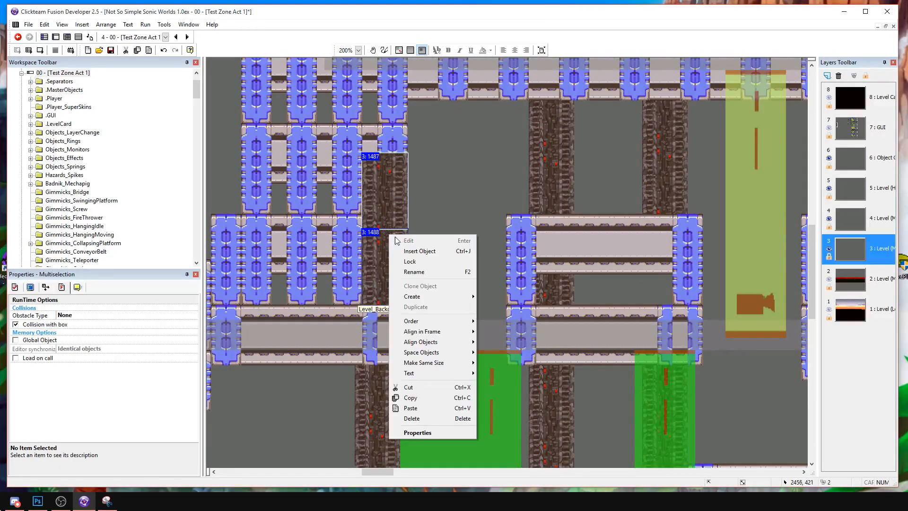
mouse_move(433, 321)
click(502, 331)
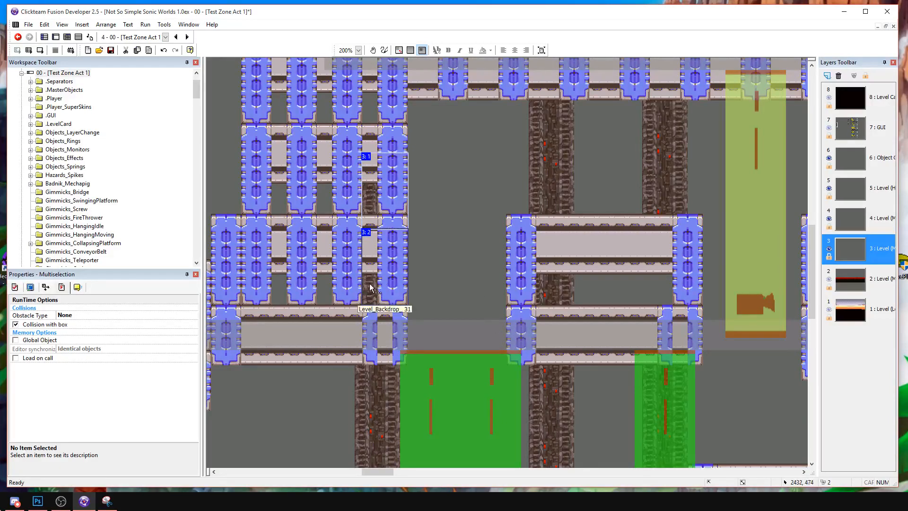
Paste another pair of pillar pieces higher on the stacked support wall and send them to the back.
click(424, 167)
key(ctrl+v)
click(429, 166)
drag(464, 250, 385, 97)
middle_drag(381, 109, 377, 200)
drag(378, 201, 385, 179)
right_click(386, 180)
mouse_move(428, 267)
click(497, 272)
middle_drag(498, 264, 448, 161)
Trim the beam slices next to the column beside the narrow green trigger from the adjoining beam in the lowest row.
drag(624, 439, 432, 222)
click(638, 253)
middle_drag(649, 271, 515, 260)
drag(529, 267, 514, 275)
click(561, 223)
middle_drag(529, 257, 493, 249)
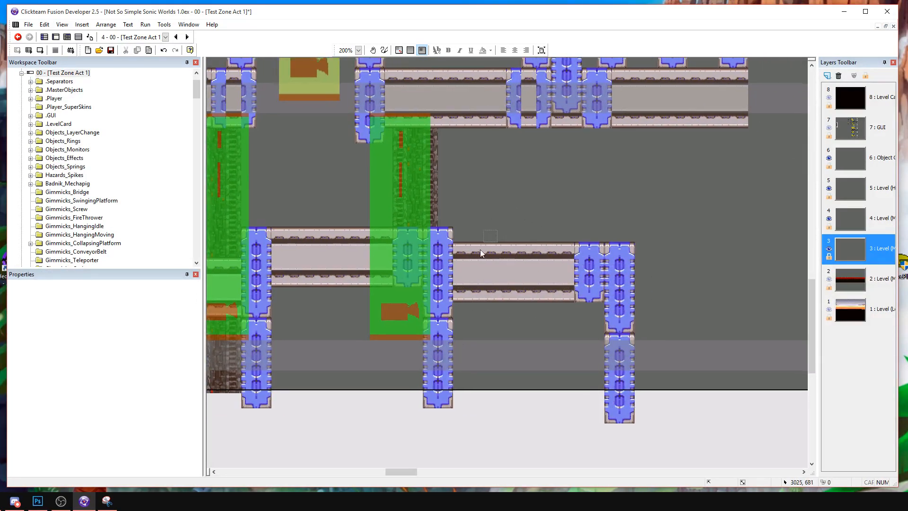
drag(484, 240, 455, 309)
key(Delete)
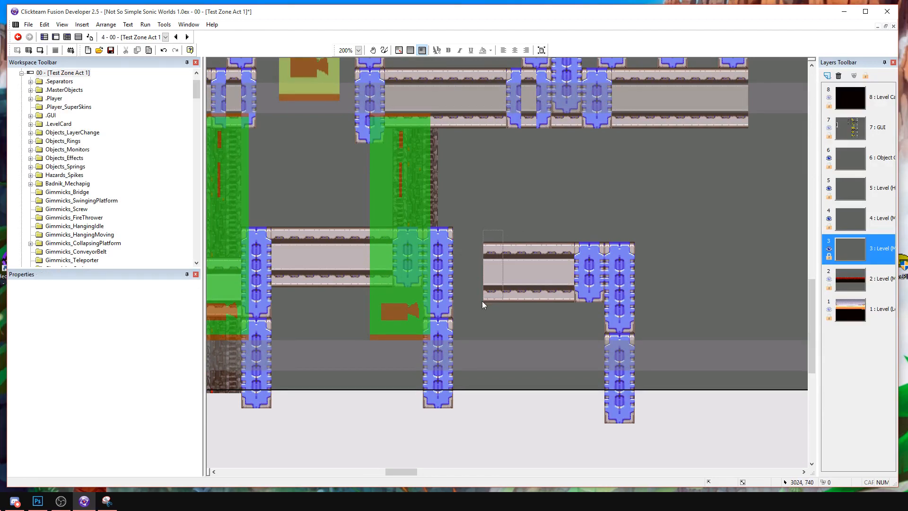
key(Delete)
drag(583, 273, 602, 318)
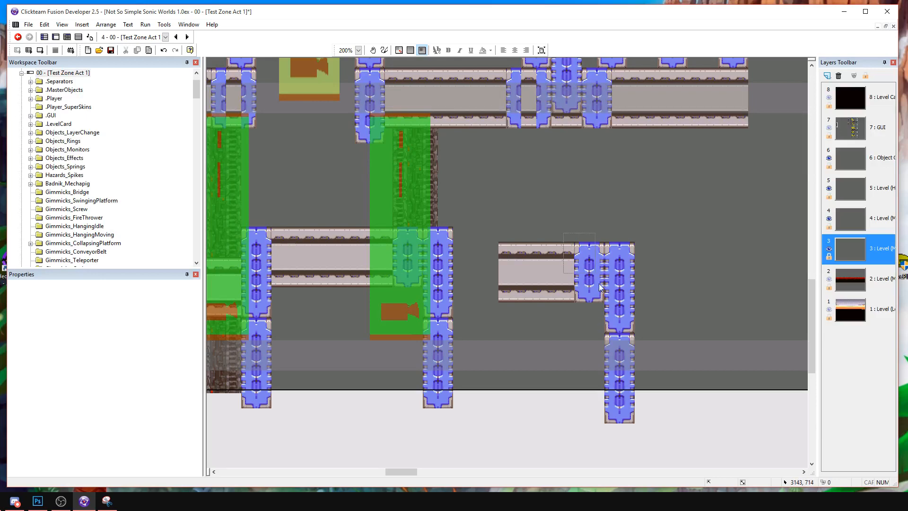
drag(594, 270, 603, 314)
click(503, 252)
key(Delete)
key(ctrl+v)
click(485, 242)
click(496, 225)
Examine the lower route from the snowy rocks to the green triggers and the upper route around the yellow-green trigger.
middle_drag(416, 249, 673, 255)
middle_drag(538, 261, 625, 263)
middle_drag(500, 270, 519, 275)
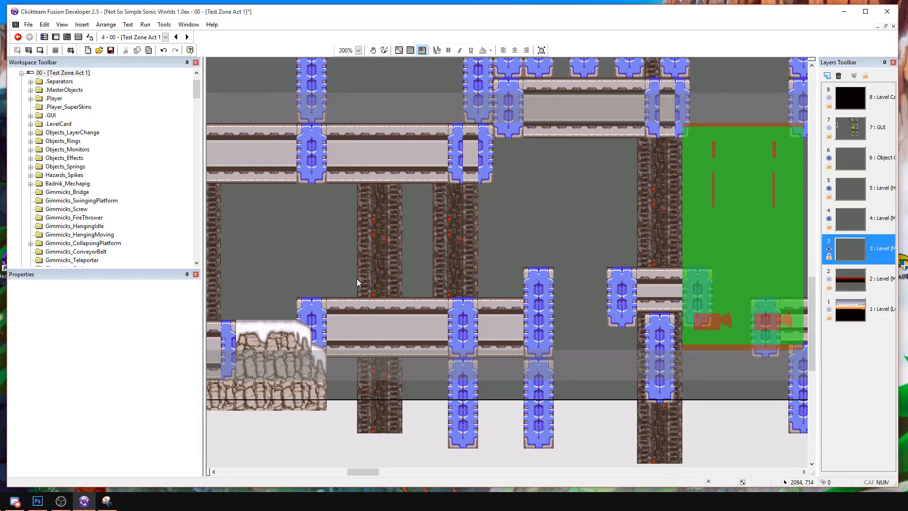
middle_drag(569, 285, 472, 278)
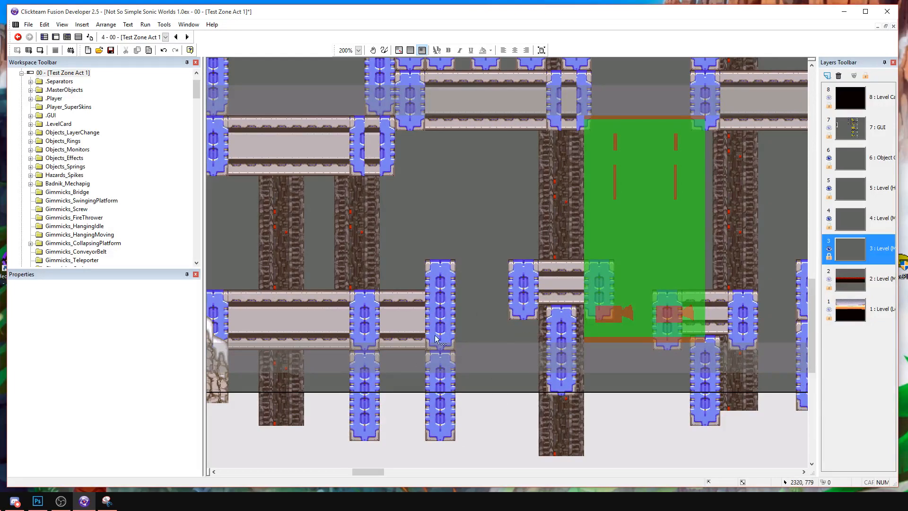
middle_drag(459, 291, 604, 292)
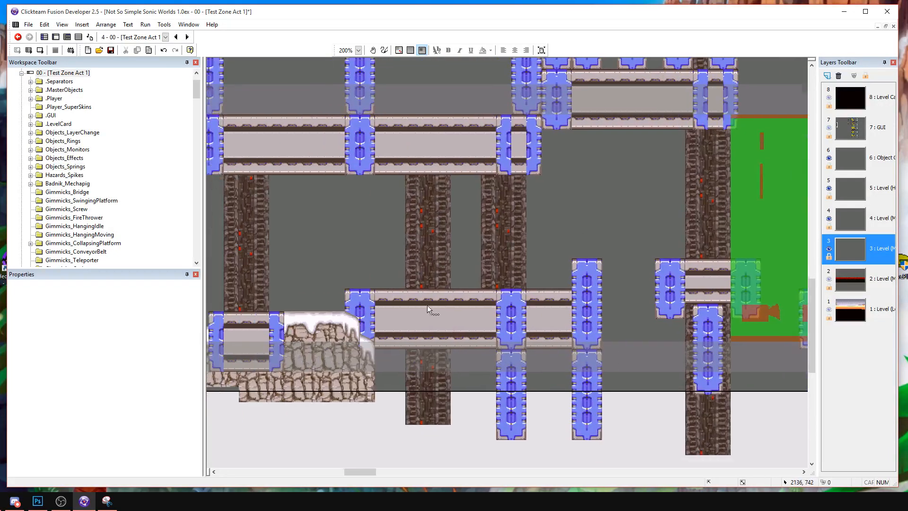
middle_drag(421, 303, 618, 313)
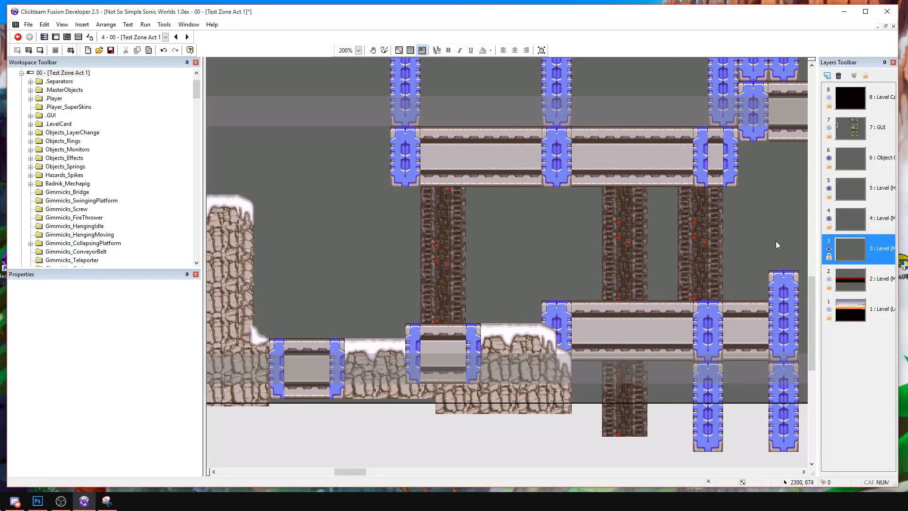
middle_drag(770, 254, 341, 299)
middle_drag(799, 258, 324, 276)
middle_drag(561, 225, 452, 300)
middle_drag(455, 195, 665, 323)
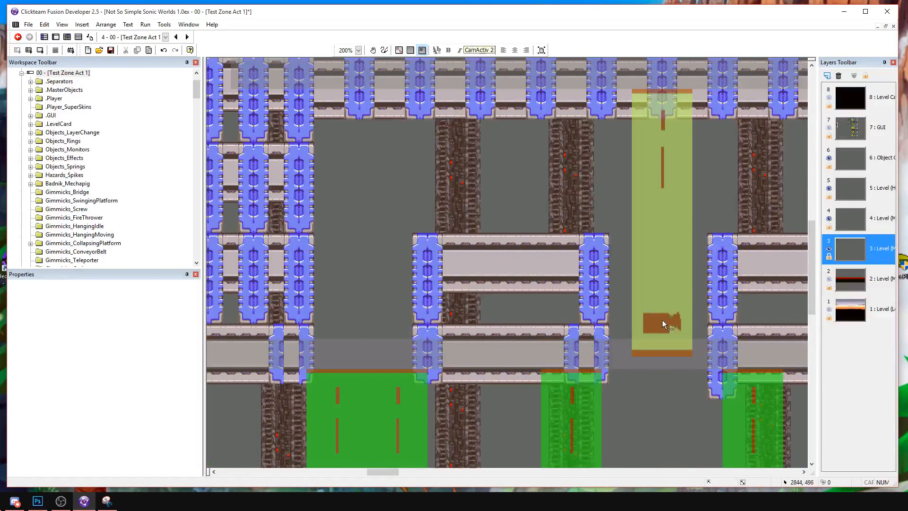
Copy the yellow-green camera trigger into the gap beside the stacked support wall, above the wide green trigger.
click(655, 294)
key(ctrl+c)
key(ctrl+v)
click(374, 144)
drag(374, 144, 359, 95)
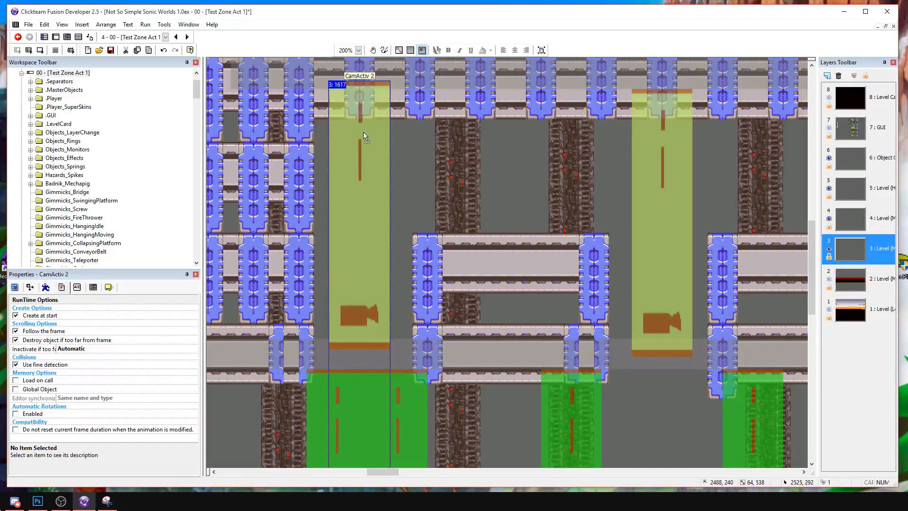
drag(363, 129, 364, 137)
Examine the lower and upper routes from the copied yellow-green trigger to the far end of the stacked wall.
click(402, 141)
middle_drag(466, 238, 507, 135)
click(402, 178)
click(461, 106)
click(408, 135)
click(456, 117)
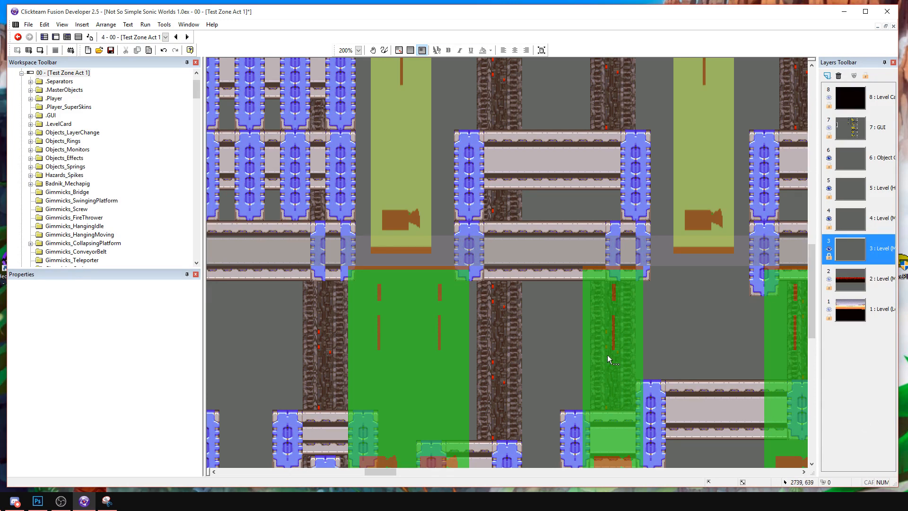
middle_drag(688, 318, 287, 332)
middle_drag(523, 328, 366, 338)
middle_drag(563, 227, 547, 373)
drag(544, 377, 495, 79)
Inspect the small Level_Backdrop_24 column tile enlarged in the image editor.
double_click(490, 100)
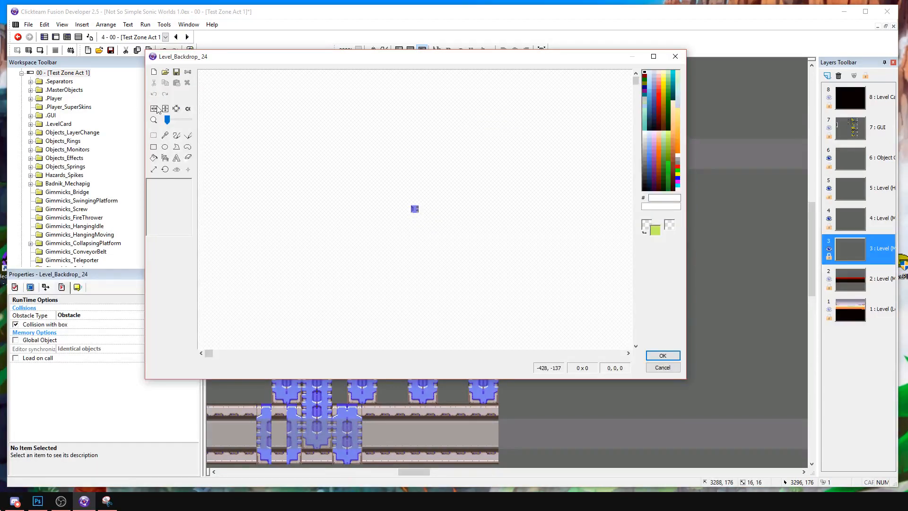
click(181, 121)
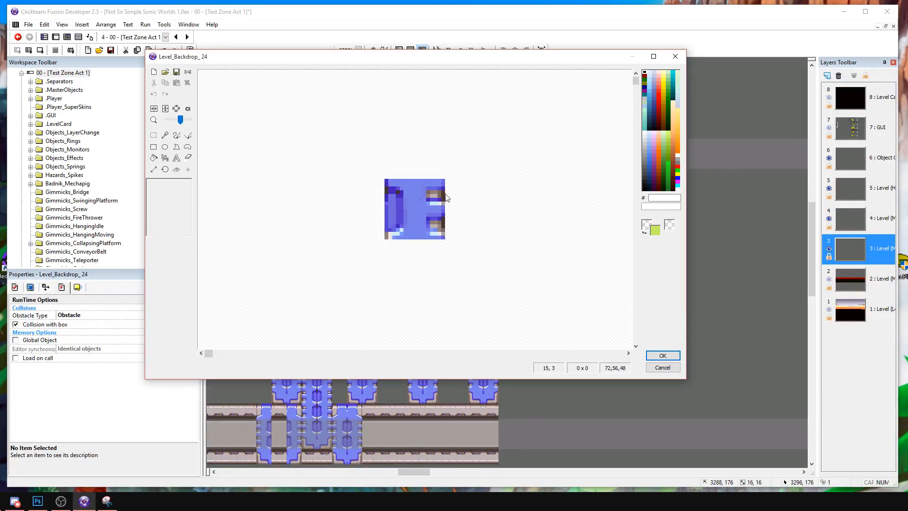
click(658, 369)
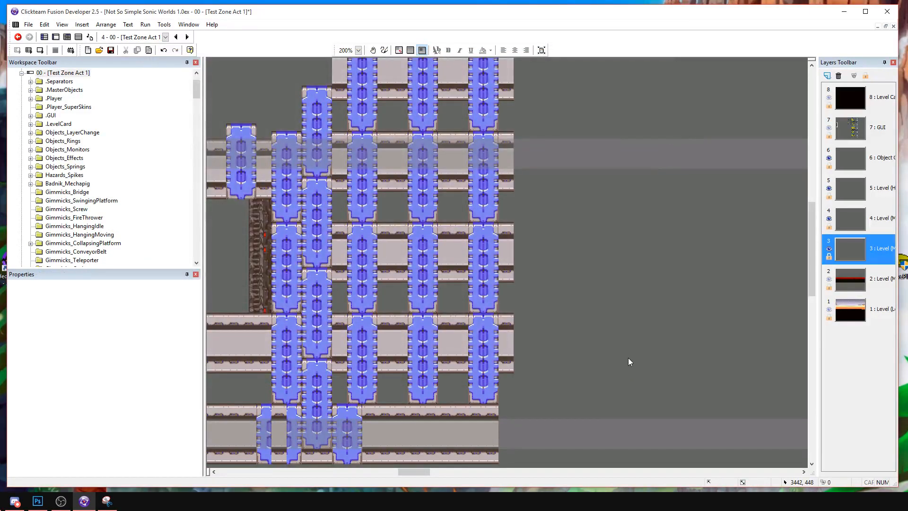
middle_drag(541, 346, 584, 308)
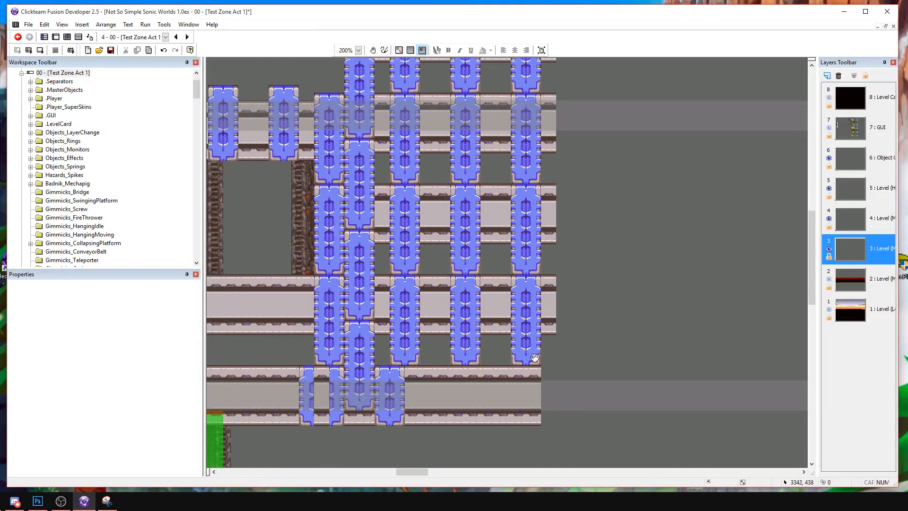
middle_drag(468, 387, 577, 282)
middle_drag(503, 383, 507, 352)
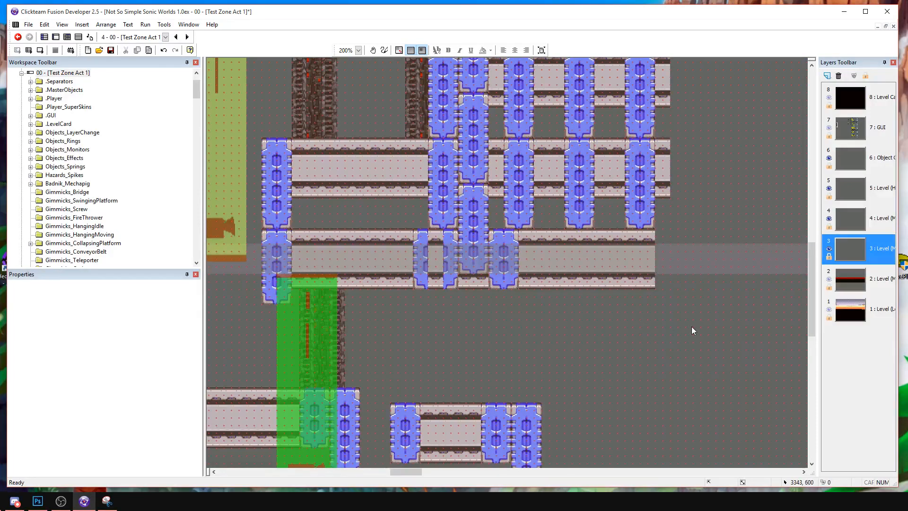
click(399, 50)
click(378, 137)
click(399, 50)
click(378, 136)
middle_drag(524, 343, 374, 373)
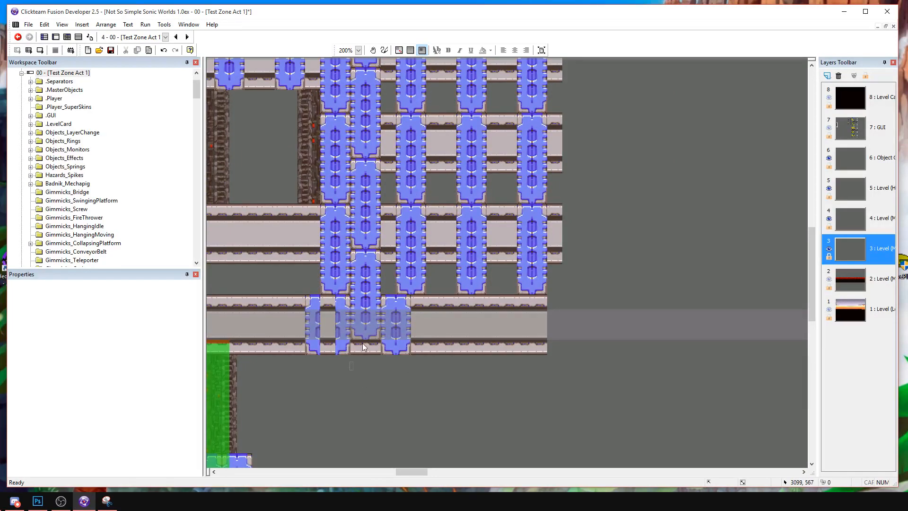
Copy the full column from the lowest beam and place the copy at that beam's open end.
drag(392, 226, 393, 226)
drag(381, 374, 414, 287)
key(ctrl+c)
key(ctrl+v)
click(555, 300)
drag(555, 300, 559, 300)
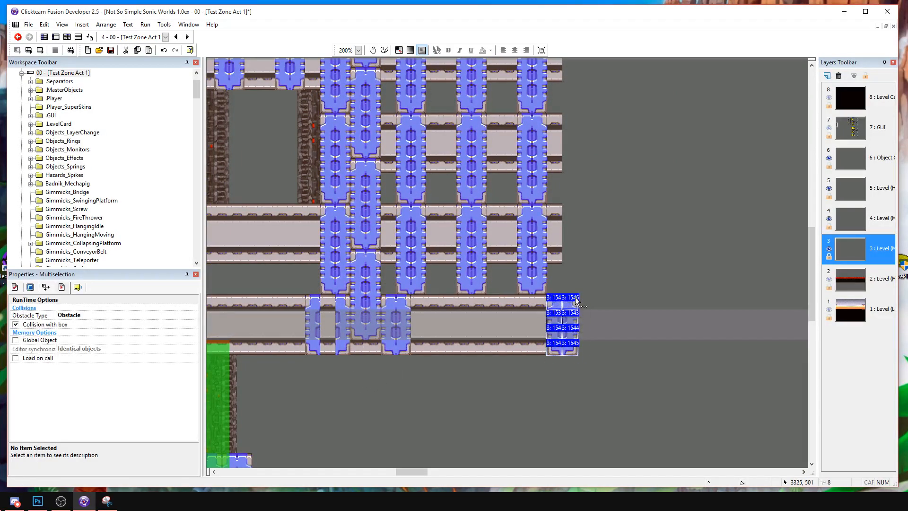
click(583, 286)
Paste three more column pieces stacked upward along the open beam ends of the support wall.
key(ctrl+v)
click(574, 271)
key(ctrl+v)
click(570, 180)
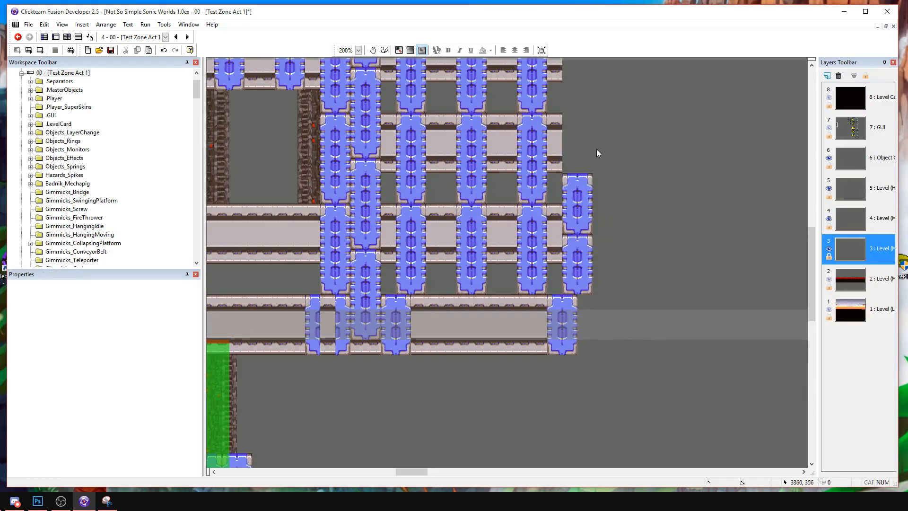
key(ctrl+v)
click(581, 153)
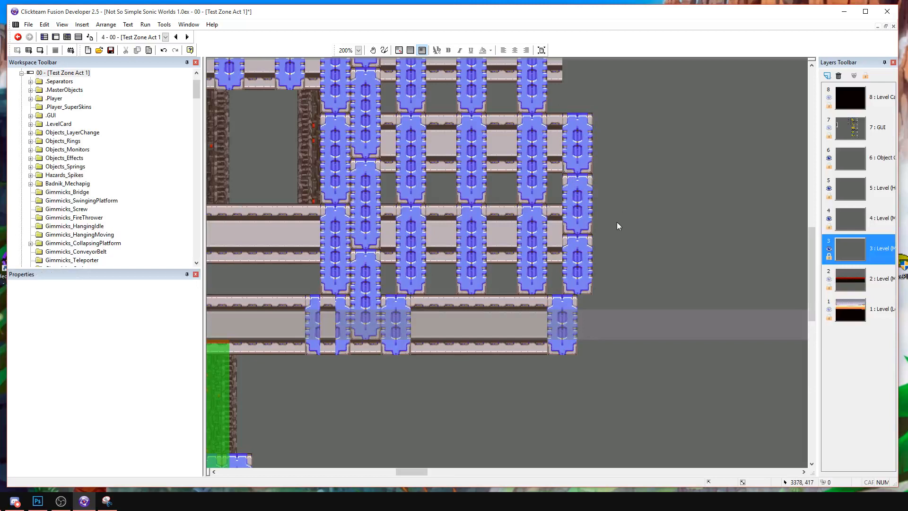
Duplicate the bottom column of the end stack next to the column closing the lowest beam.
scroll(617, 220, right, 1)
drag(514, 297, 509, 222)
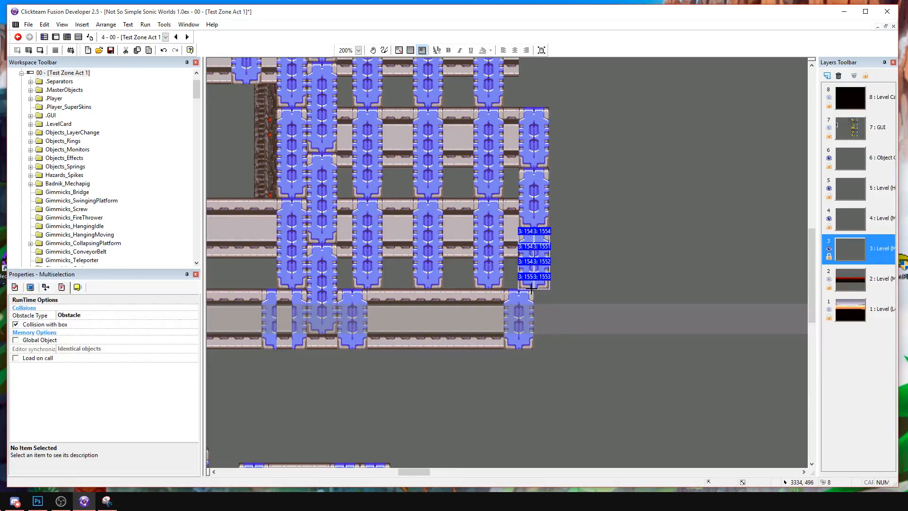
drag(532, 288, 547, 355)
click(583, 278)
drag(528, 280, 529, 280)
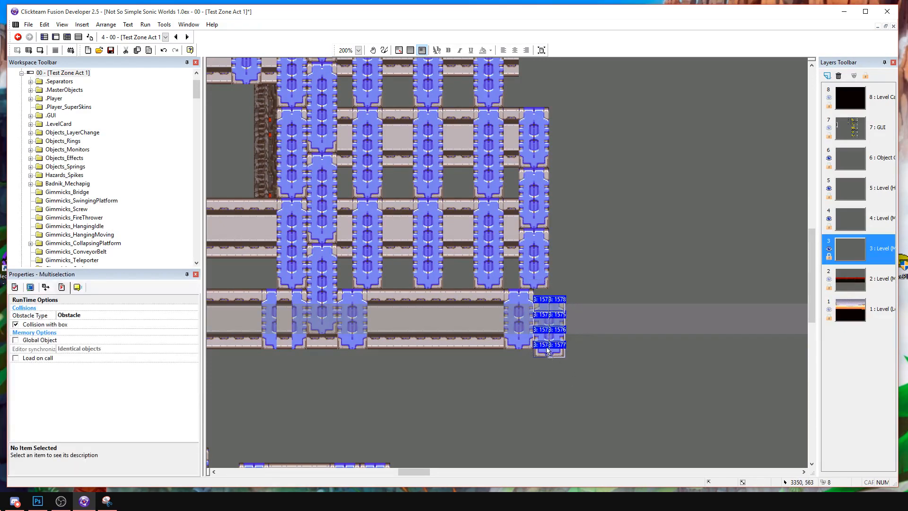
Rearrange the lowest beam's end so a beam slice sits between its two closing columns, and save the project.
drag(532, 368, 503, 283)
drag(496, 377, 541, 287)
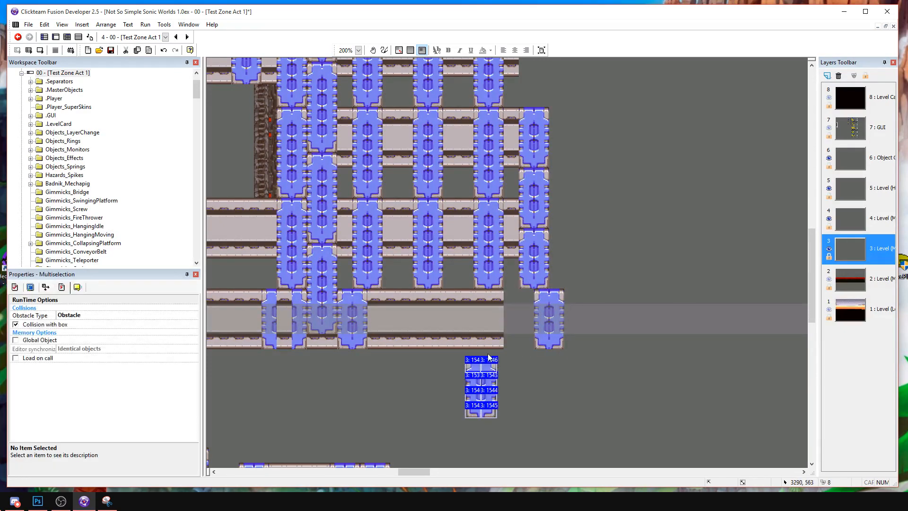
drag(490, 353, 498, 327)
drag(508, 275, 532, 297)
drag(513, 417, 450, 344)
drag(486, 375, 509, 307)
click(472, 393)
middle_drag(472, 393, 623, 284)
key(F7)
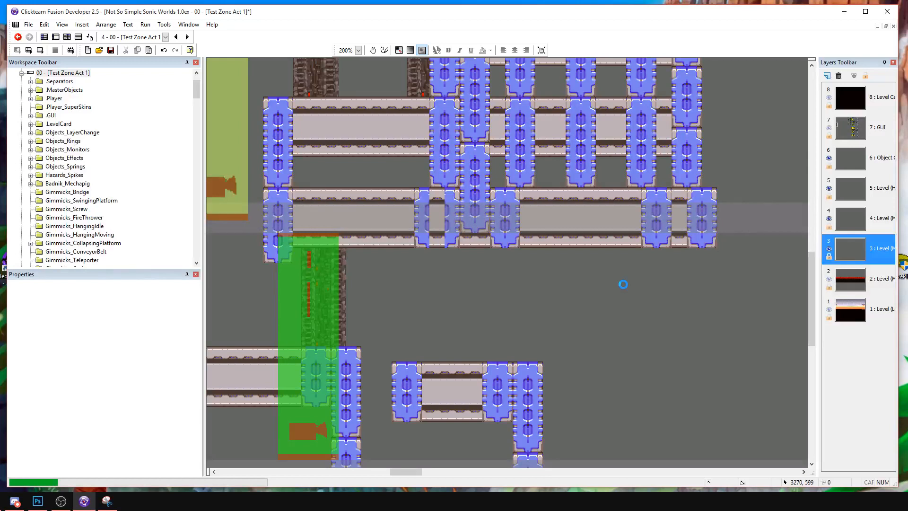
Duplicate the pillar behind the narrow green trigger twice under the lowest beam, above the short beam, and send both copies to the back.
click(344, 278)
ctrl+click(344, 256)
ctrl+drag(320, 235, 497, 284)
right_click(435, 288)
mouse_move(473, 168)
click(549, 181)
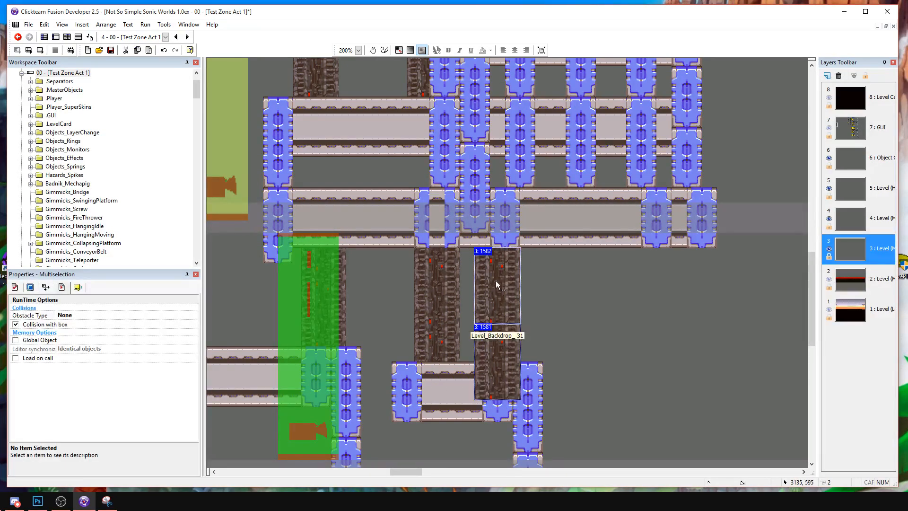
right_click(505, 314)
mouse_move(543, 362)
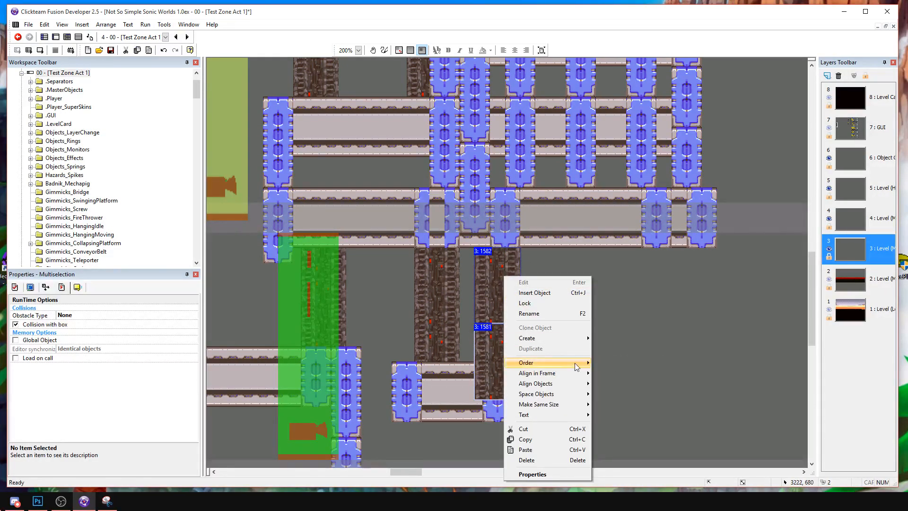
click(617, 372)
click(534, 318)
mouse_move(535, 318)
middle_down()
mouse_move(654, 313)
mouse_move(534, 318)
middle_up()
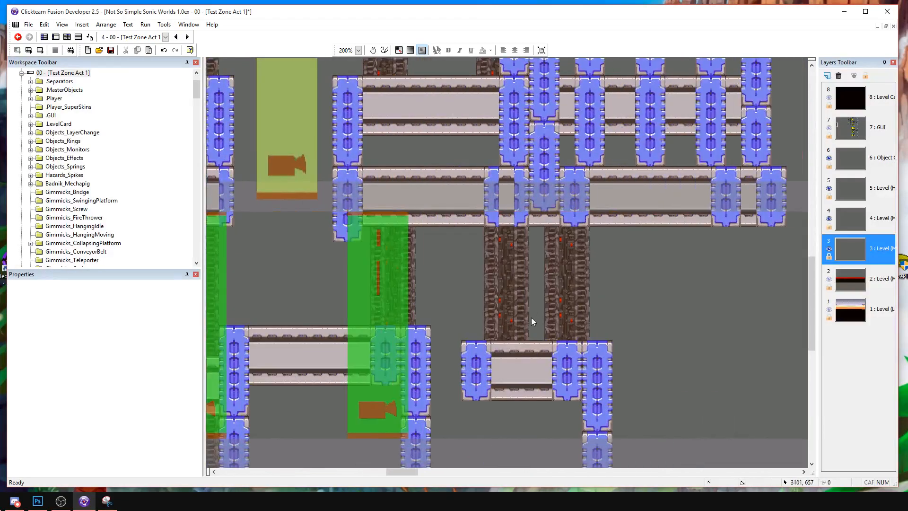
Copy the ice crystals from the tall snowy rock onto the snow between the two small beams and send the copy to the back.
middle_drag(415, 368, 528, 307)
click(526, 270)
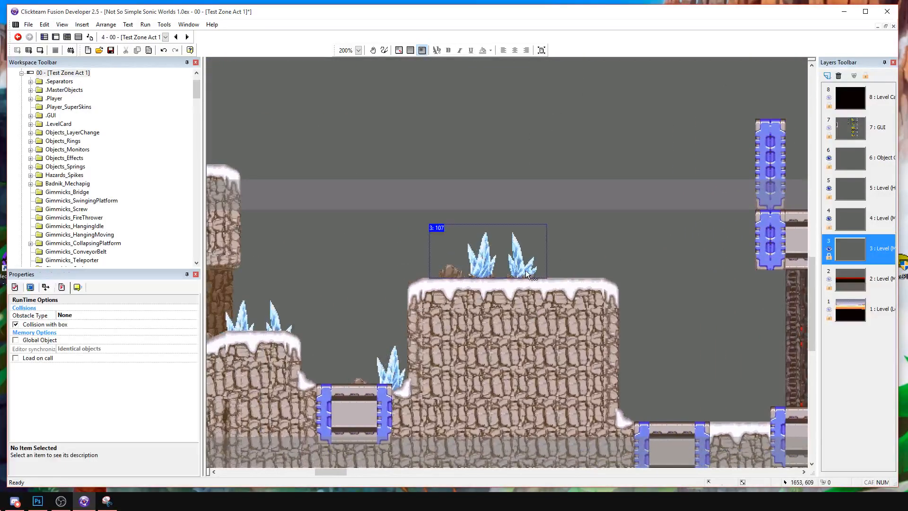
middle_drag(635, 300, 372, 342)
drag(342, 384, 312, 369)
right_click(305, 375)
mouse_move(349, 258)
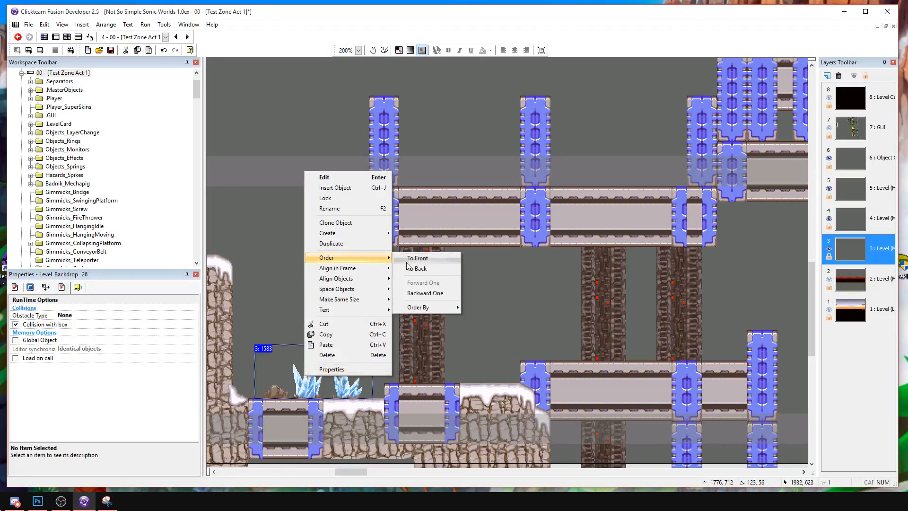
click(411, 268)
Paste another ice crystal decoration on the snowy ledge before the long beam and send it to the back.
middle_drag(472, 331, 414, 328)
key(ctrl+v)
click(397, 336)
drag(438, 366, 404, 352)
right_click(430, 374)
mouse_move(473, 246)
click(539, 257)
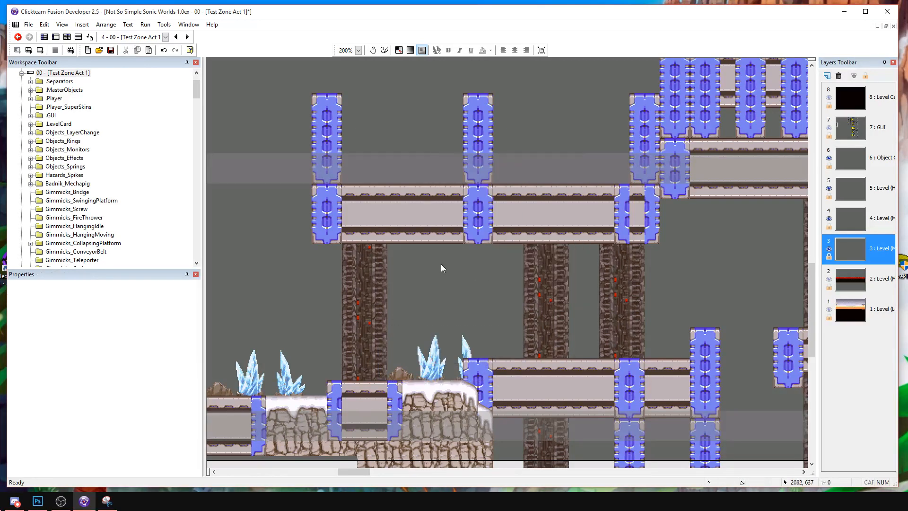
Place an ice crystal decoration on the snow at the level start, at about 40, 704, and send it to the back.
middle_drag(353, 285, 689, 299)
middle_drag(478, 313, 662, 312)
mouse_move(487, 329)
middle_down()
mouse_move(776, 321)
mouse_move(657, 324)
middle_up()
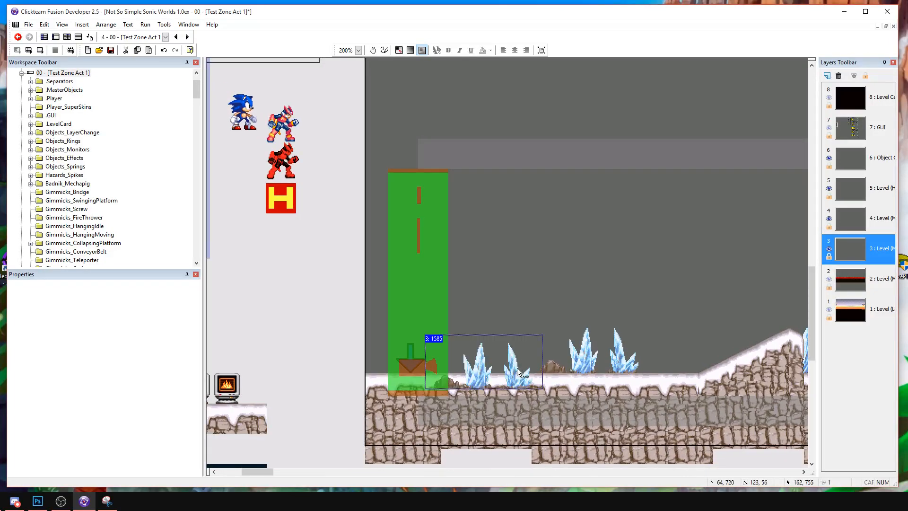
drag(520, 371, 497, 355)
right_click(488, 365)
mouse_move(532, 237)
click(610, 257)
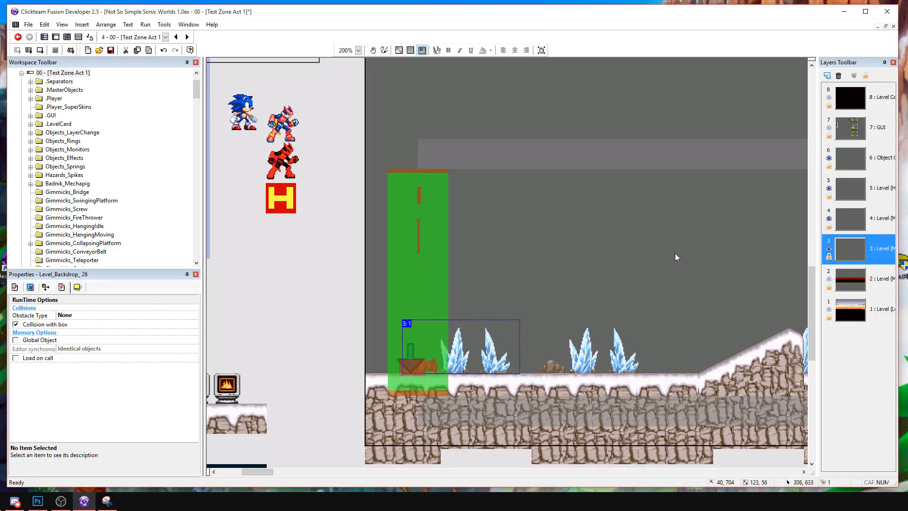
click(649, 256)
Run the frame and playtest the route from the snowy start past the slopes to the tall rock columns, ending with the test closed.
middle_drag(649, 255, 295, 204)
middle_drag(422, 215, 627, 288)
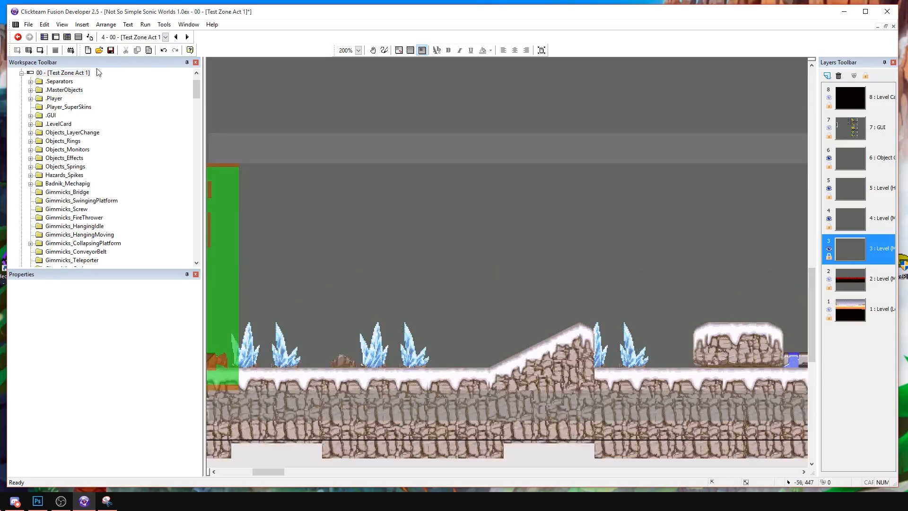
click(41, 51)
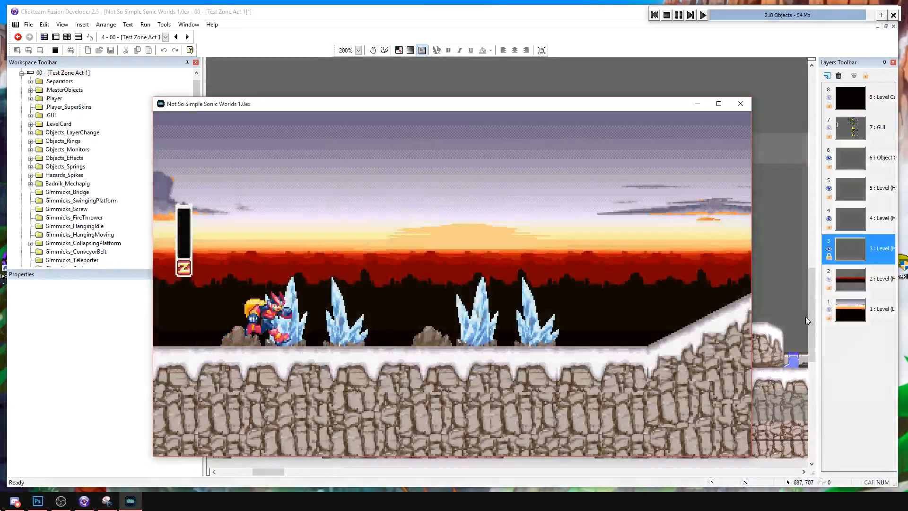
key(Right)
key(a)
key(s)
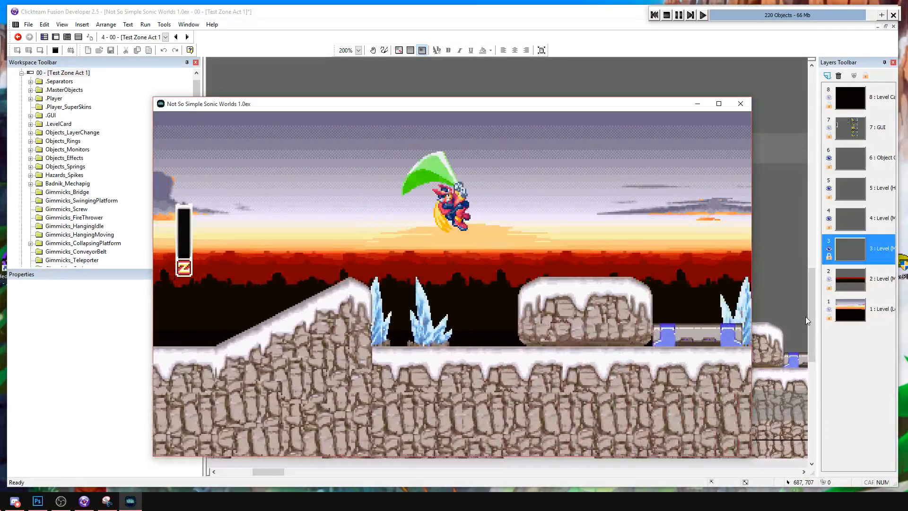
key(Right)
key(a)
key(a)
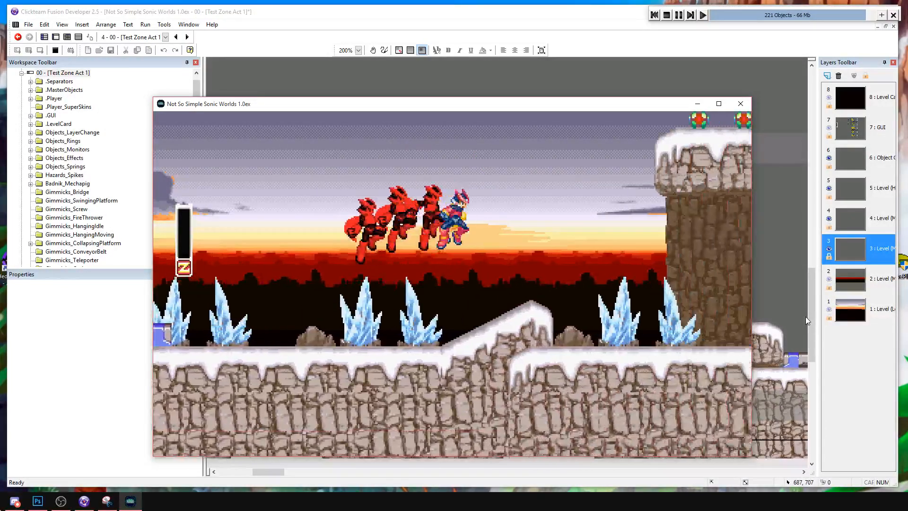
key(s)
key(Right)
key(a)
key(a)
key(Left)
key(a)
key(Left)
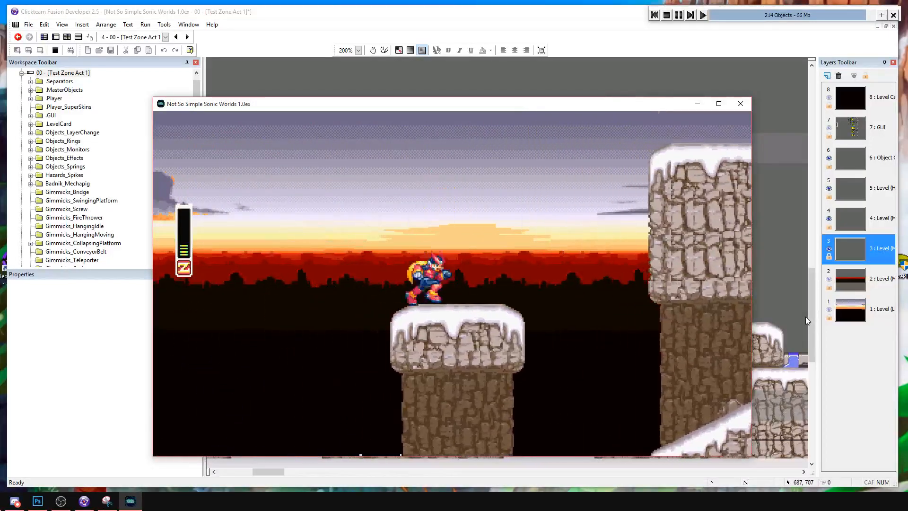
key(Right)
key(a)
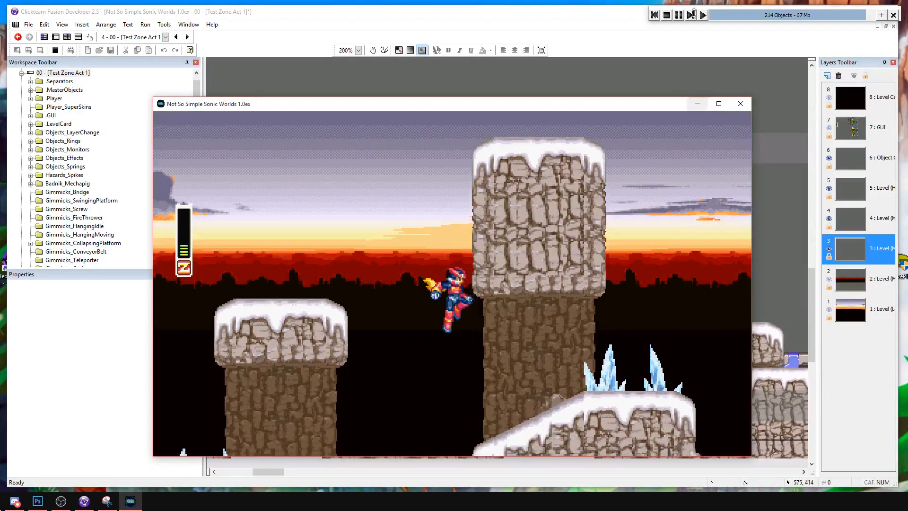
click(664, 16)
Insert a timer-greater-than condition with a small 1/100-second value before the overlap condition of CameraTriggers event 3521.
click(78, 38)
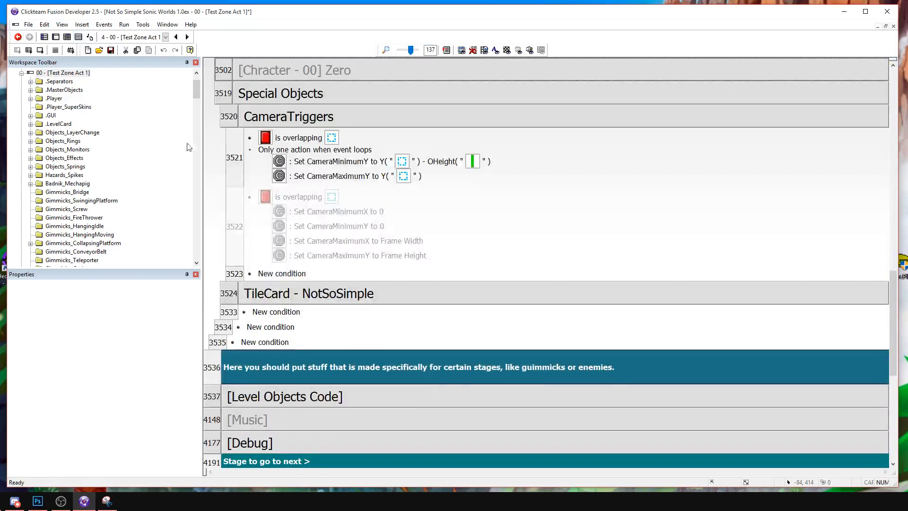
right_click(291, 136)
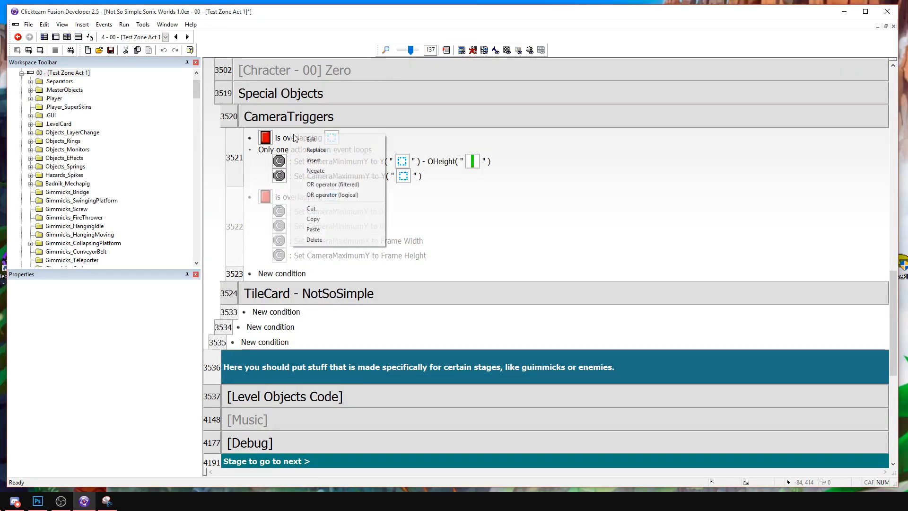
click(315, 161)
click(435, 137)
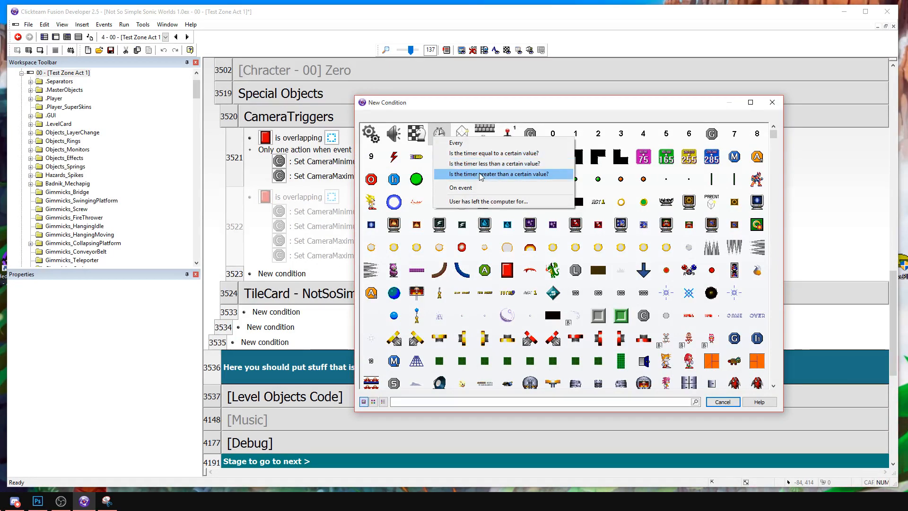
click(479, 174)
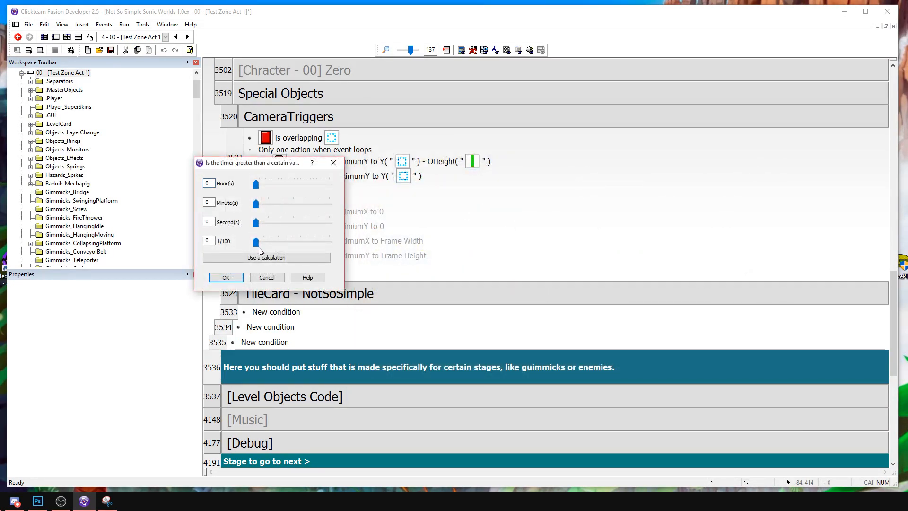
drag(262, 243, 264, 243)
click(226, 277)
Run the frame and playtest the route from the snowy start past the rock columns and up the snow-capped slope.
click(39, 49)
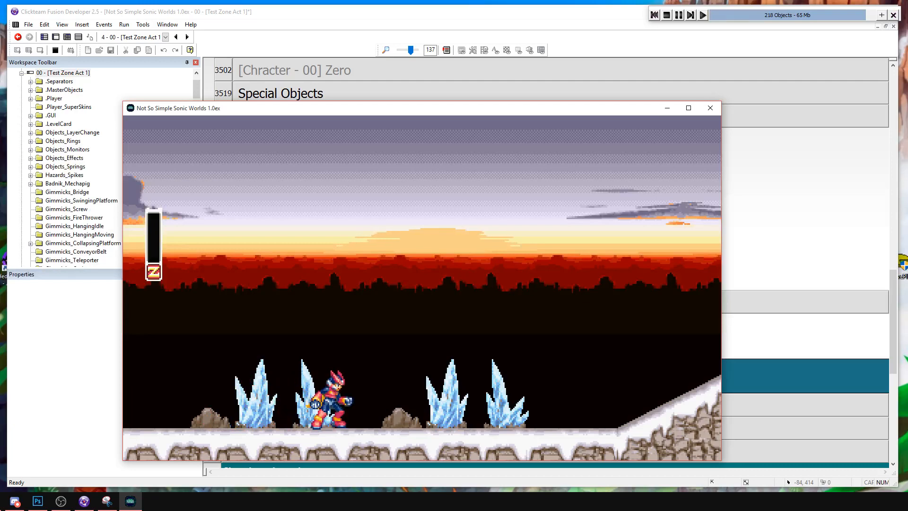
key(Right)
key(a)
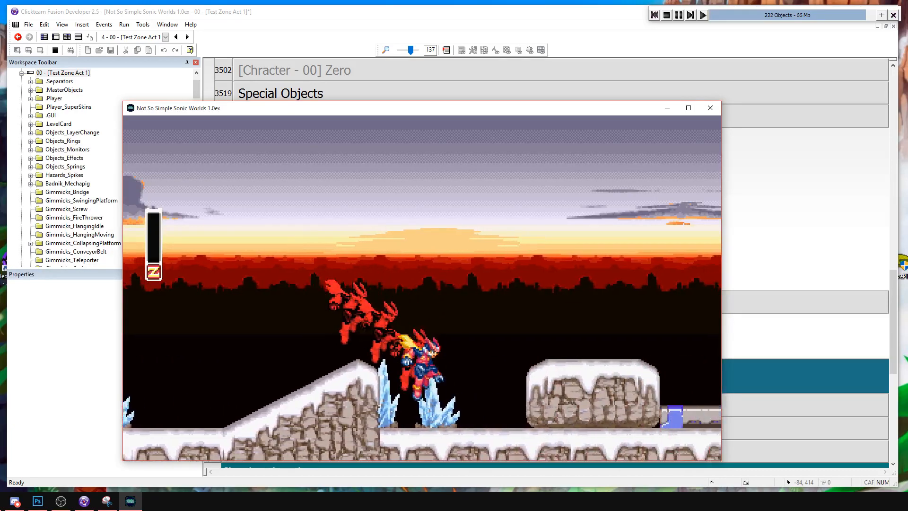
key(s)
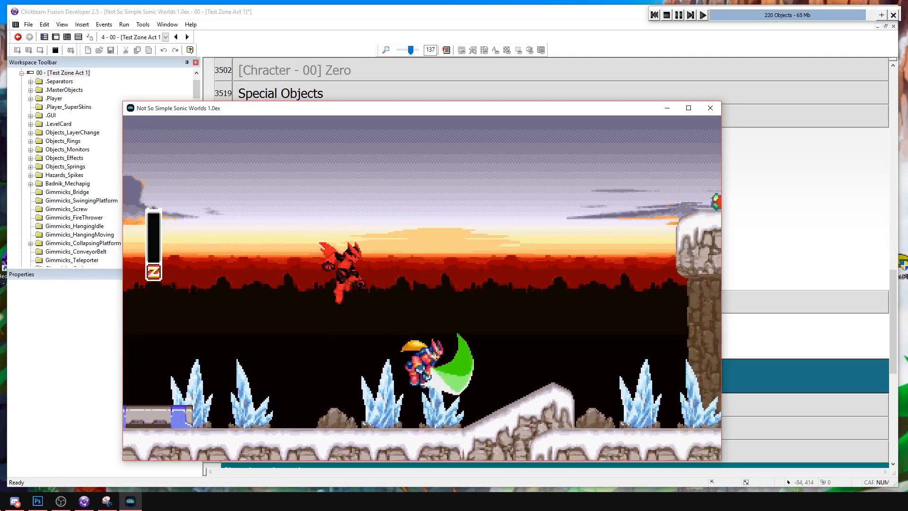
key(a)
key(a)
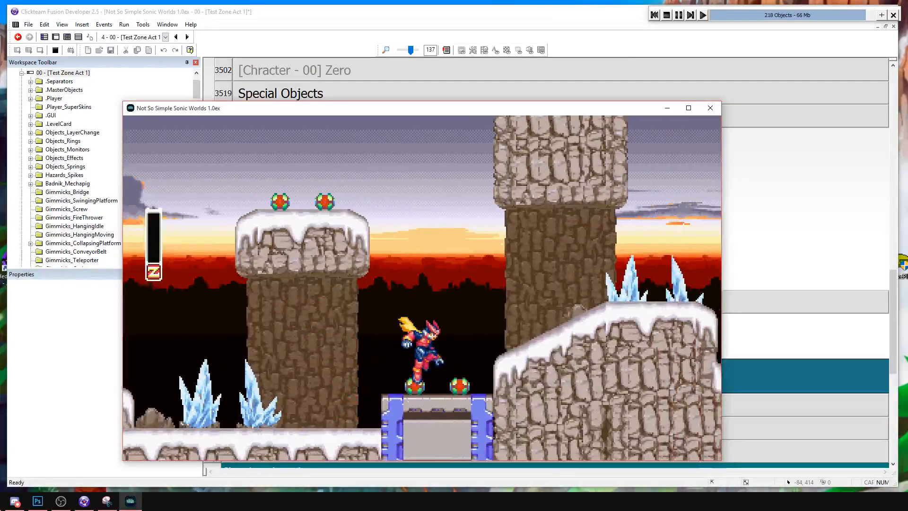
key(Right)
key(a)
key(Left)
key(Right)
key(a)
key(a)
key(Left)
key(Right)
key(a)
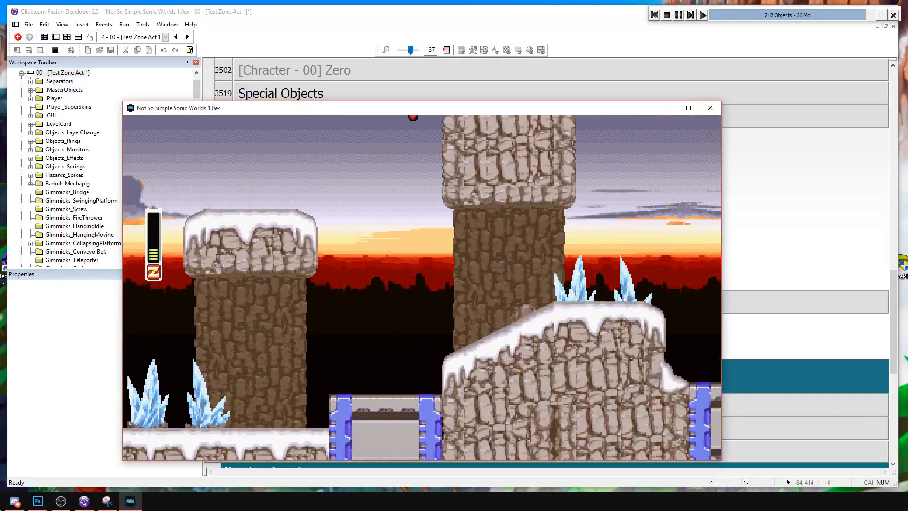
key(Right)
Continue the playtest across the gap and onto the stepped metal beams, testing jumps there, and stop the run.
key(a)
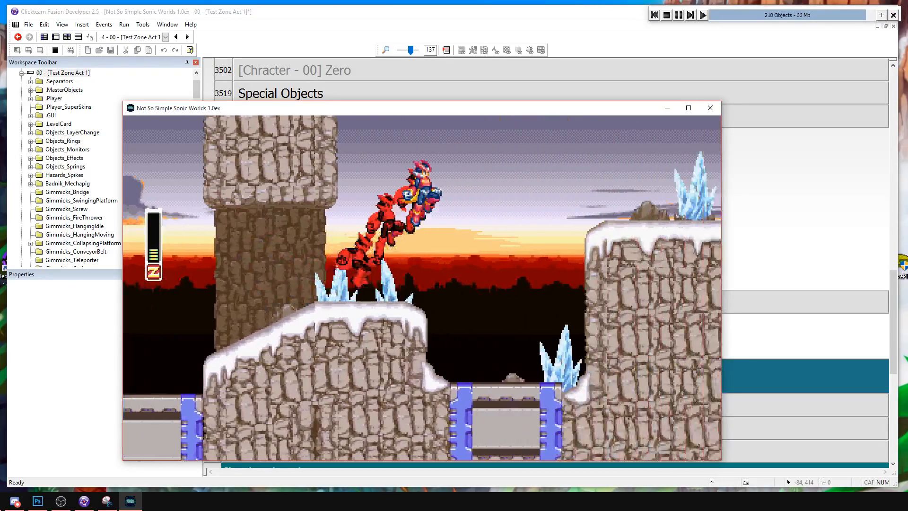
key(a)
key(Right)
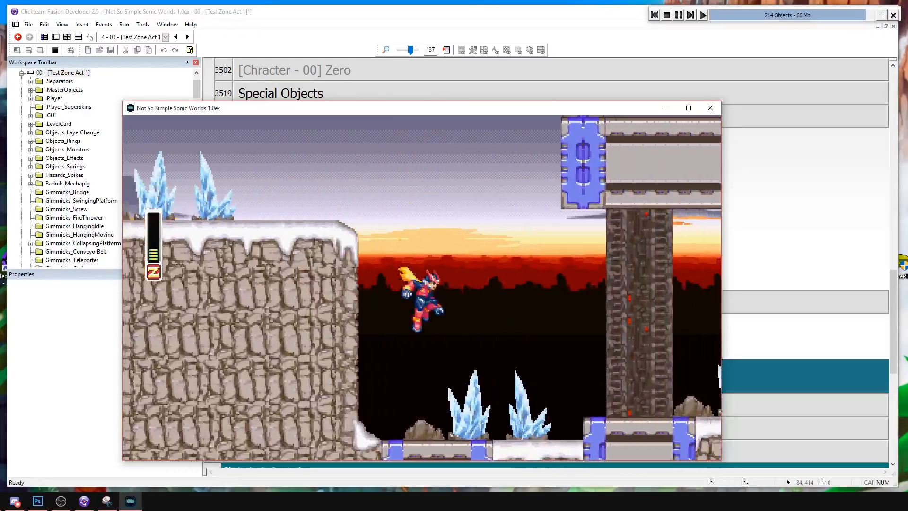
key(a)
key(Right)
key(a)
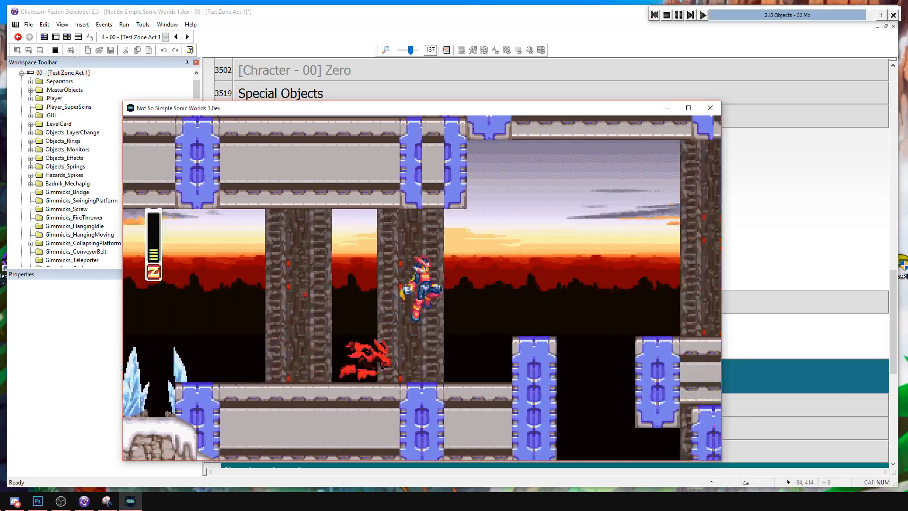
key(a)
key(Right)
key(a)
key(Right)
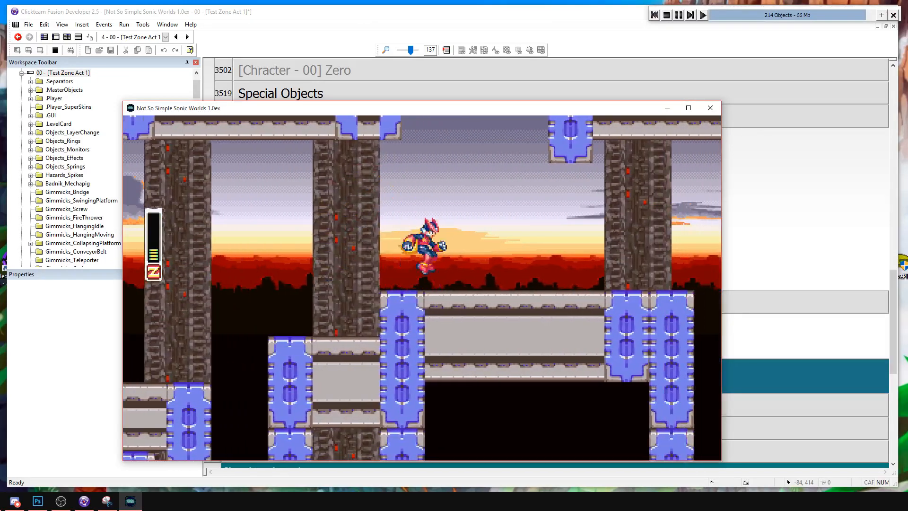
key(a)
key(Right)
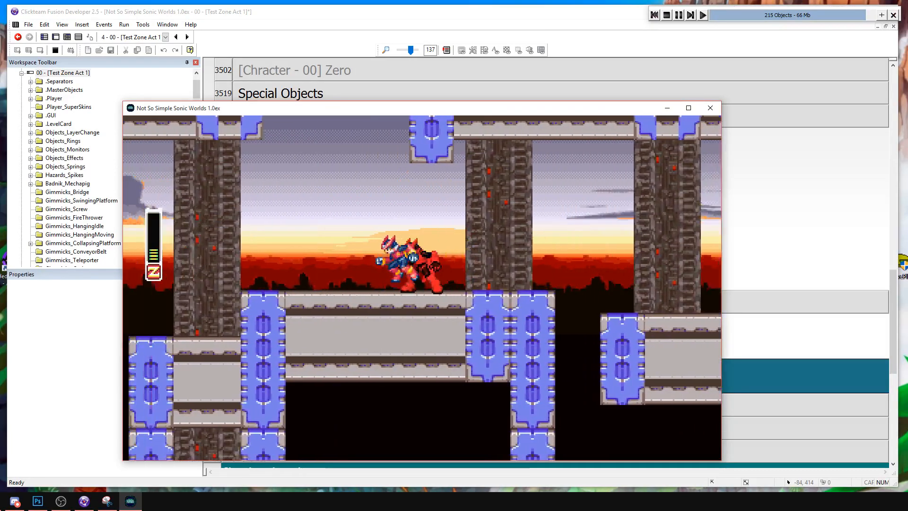
key(Left)
key(a)
key(Right)
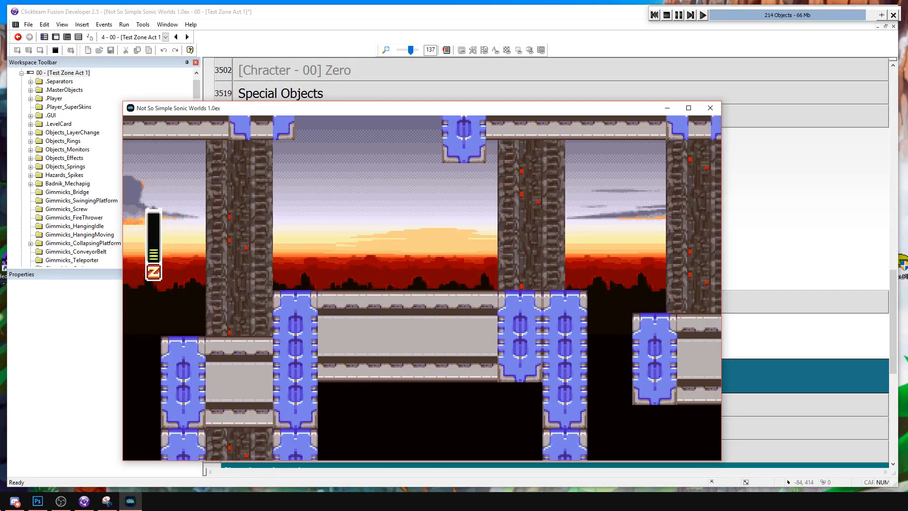
key(Left)
key(Right)
key(a)
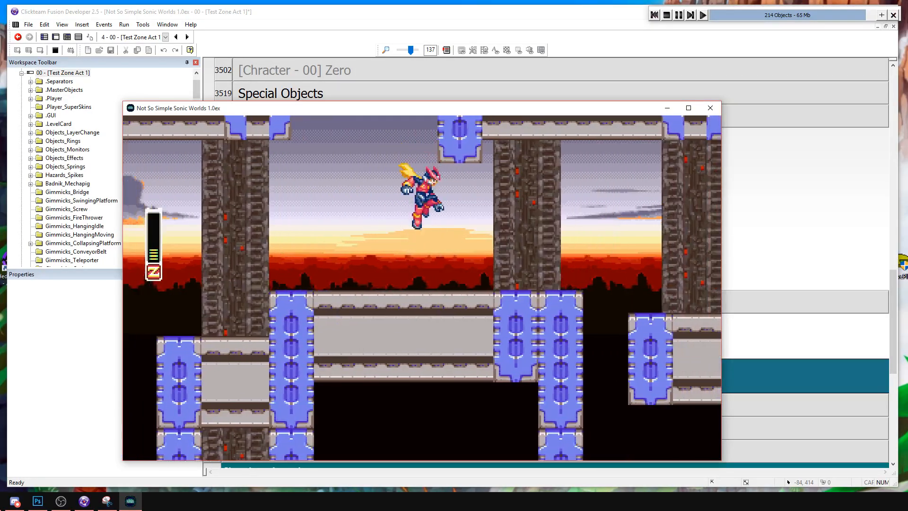
click(666, 15)
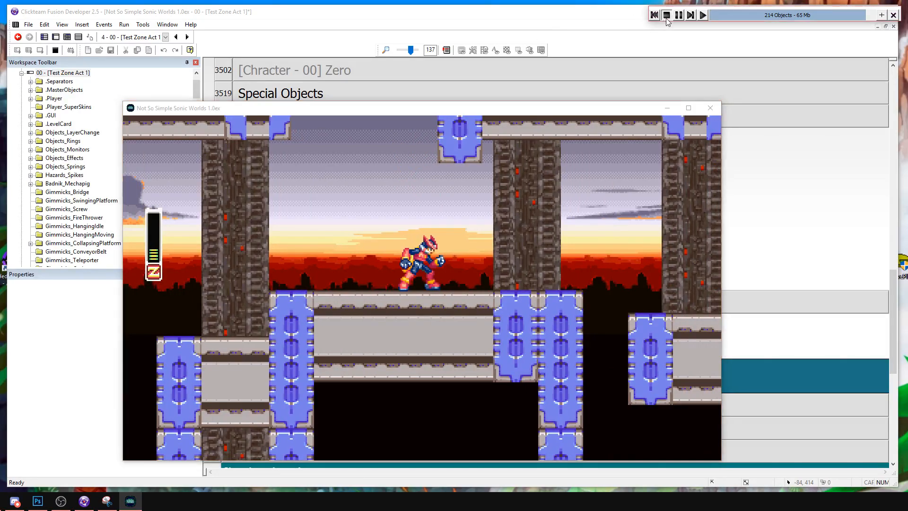
In the frame editor, move the two tall lime camera triggers down so their bases meet the tops of the green triggers.
click(53, 36)
middle_drag(616, 264, 331, 275)
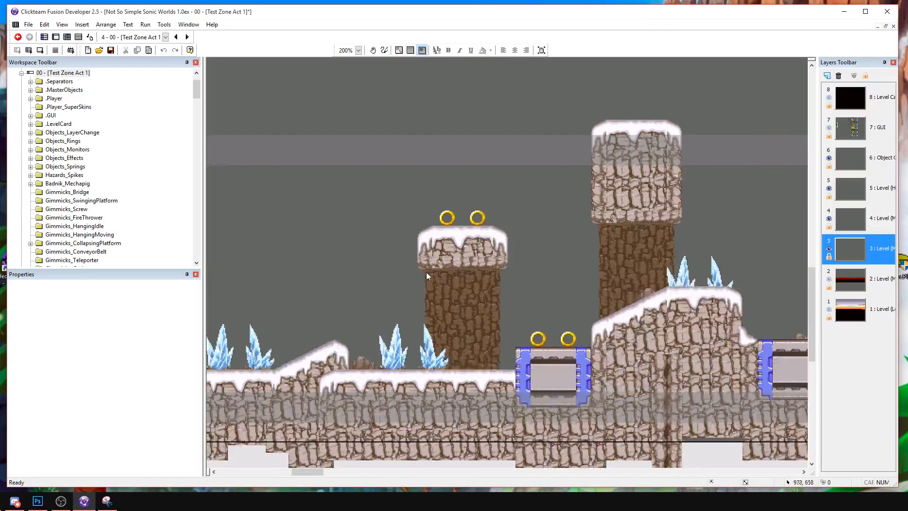
middle_drag(757, 293, 236, 264)
middle_drag(718, 285, 308, 328)
middle_drag(776, 240, 316, 298)
click(308, 152)
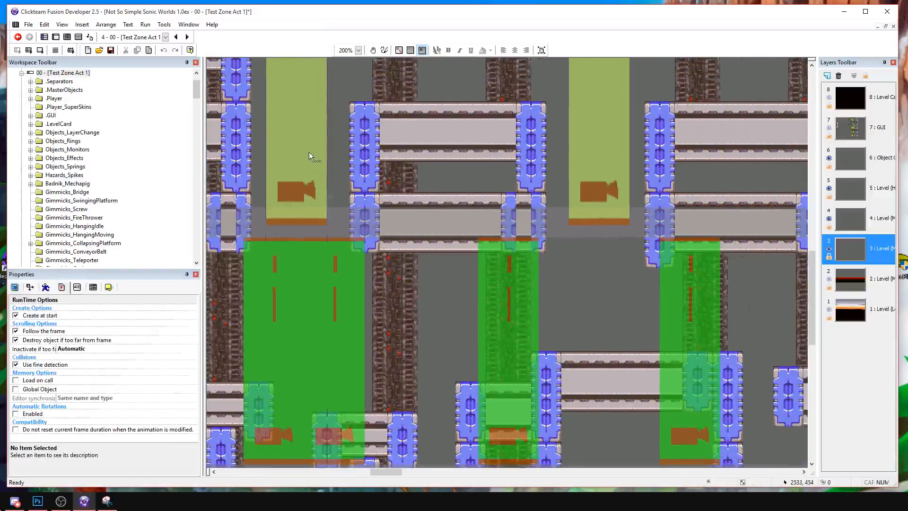
drag(612, 141, 600, 155)
click(631, 266)
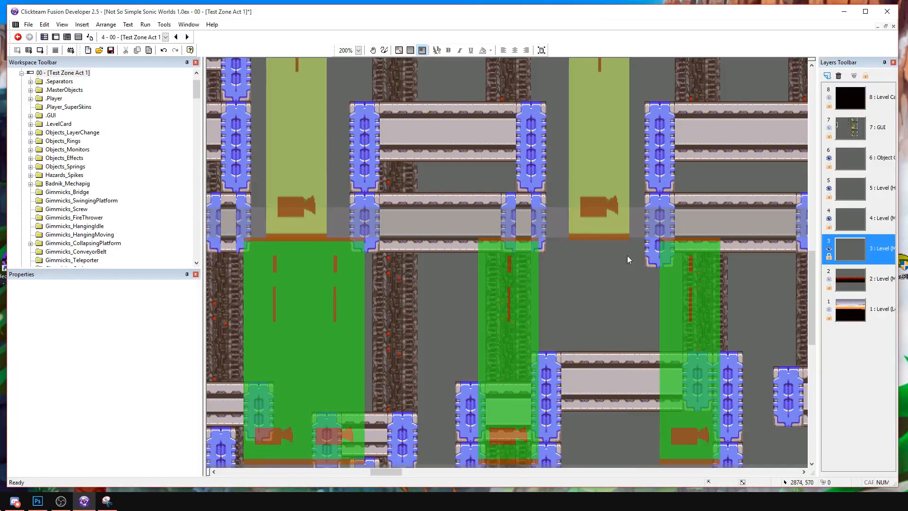
middle_drag(513, 97, 516, 278)
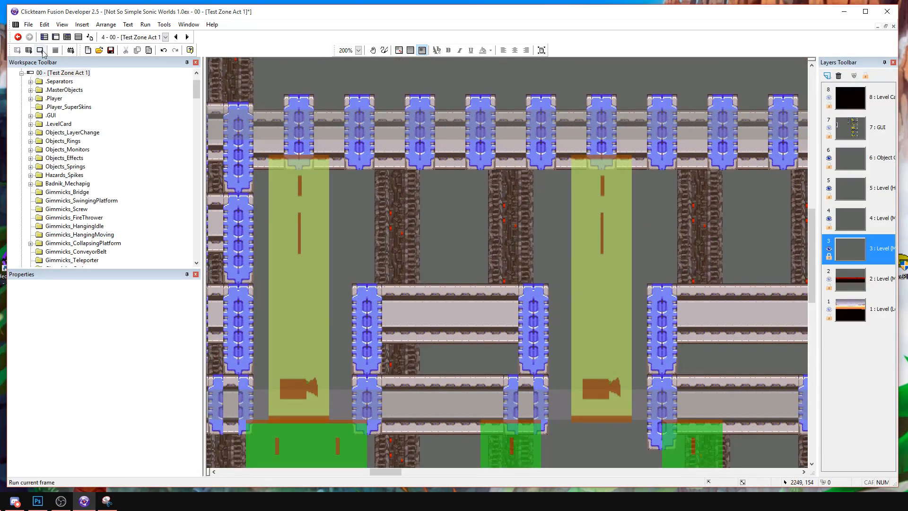
Rerun the frame and play from the snowy start over the rock ledges to the first metal beams.
click(41, 50)
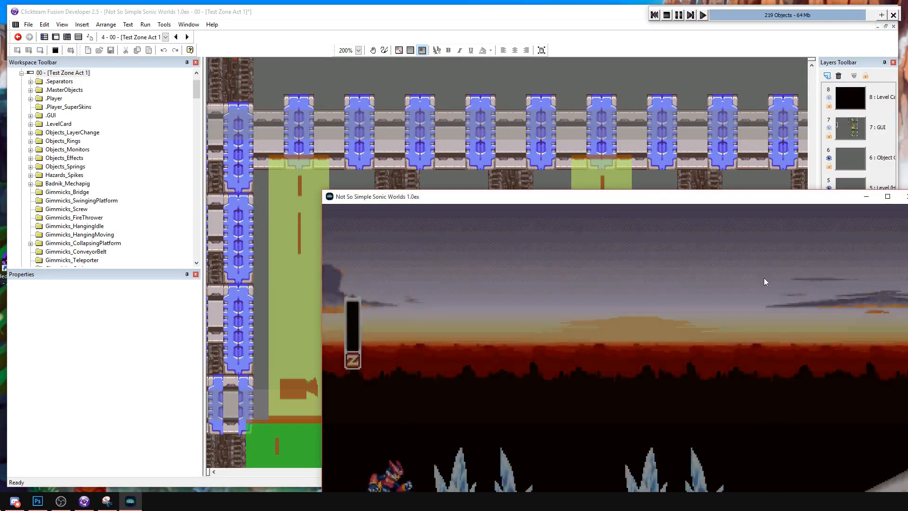
key(Right)
key(a)
key(a)
key(a)
key(a)
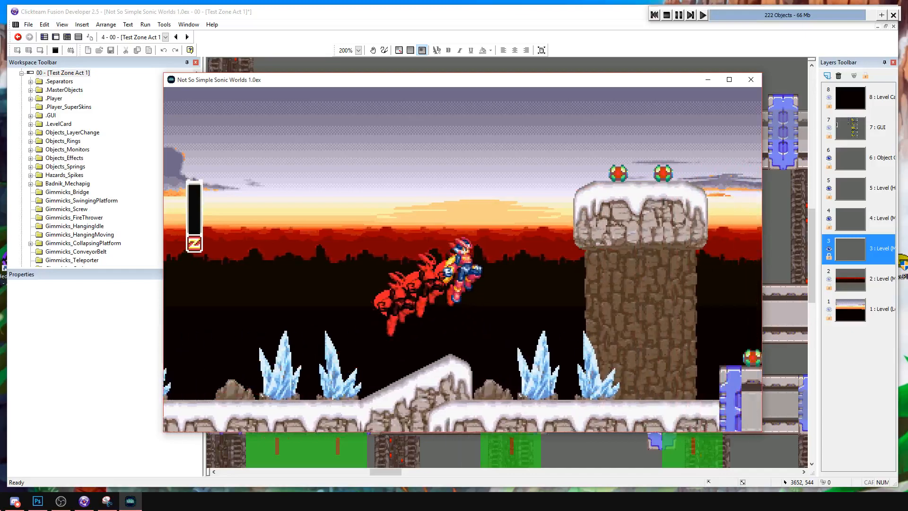
key(a)
key(a)
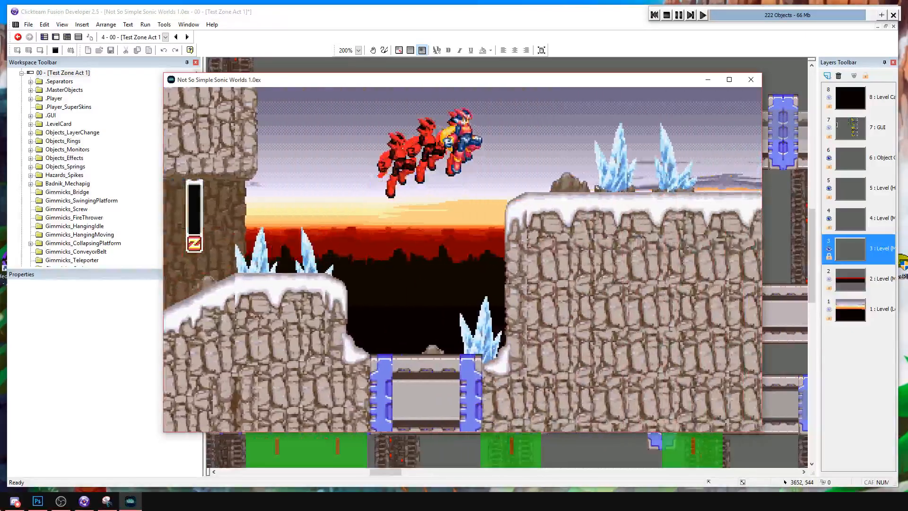
key(a)
key(a)
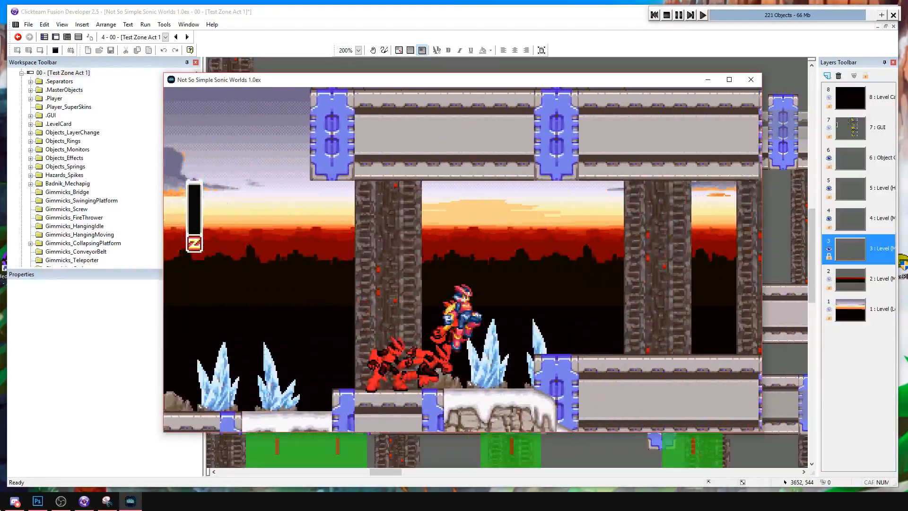
key(a)
key(Left)
key(Right)
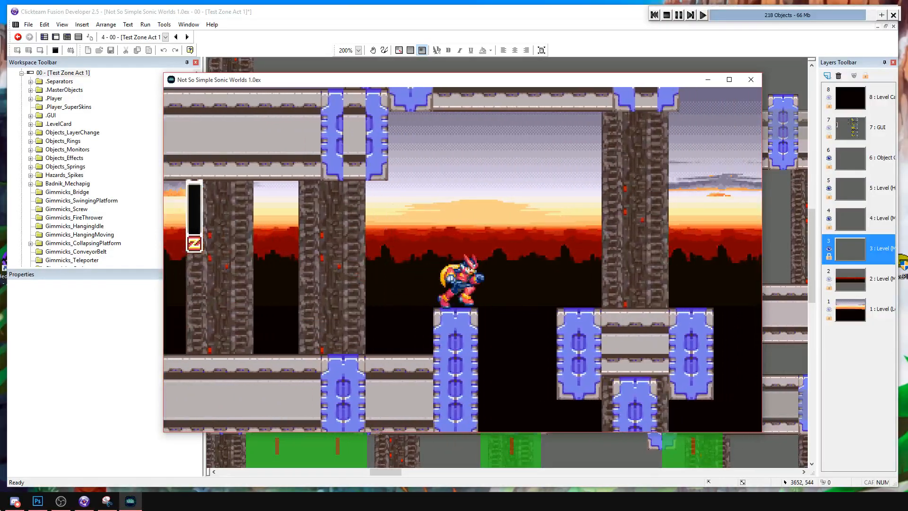
Playtest the camera behaviour while jumping between the stepped metal beams below the moved triggers, and end the run.
key(a)
key(s)
key(s)
key(Right)
key(a)
key(a)
key(Right)
key(a)
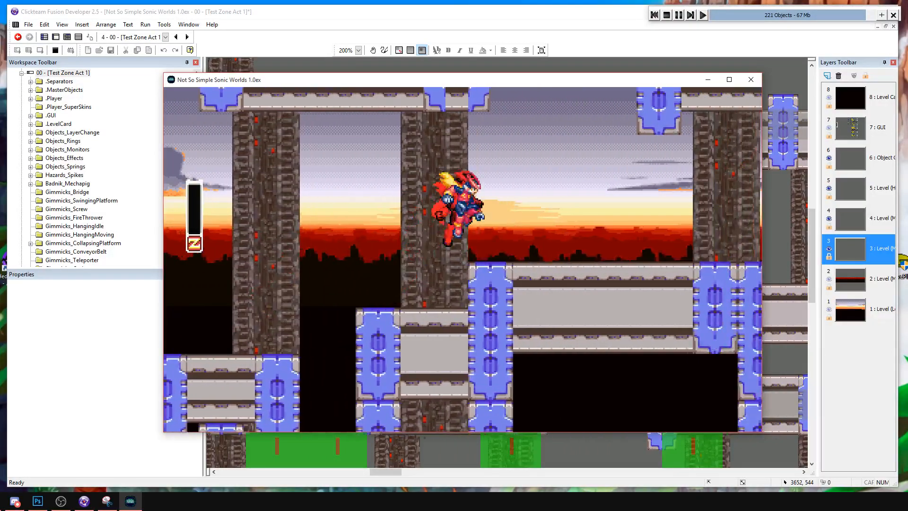
key(a)
key(Left)
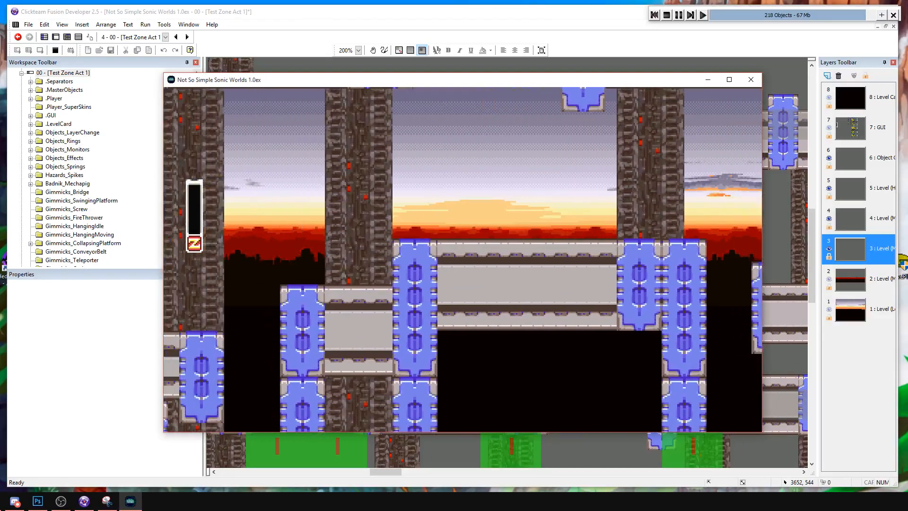
key(Right)
key(a)
key(Right)
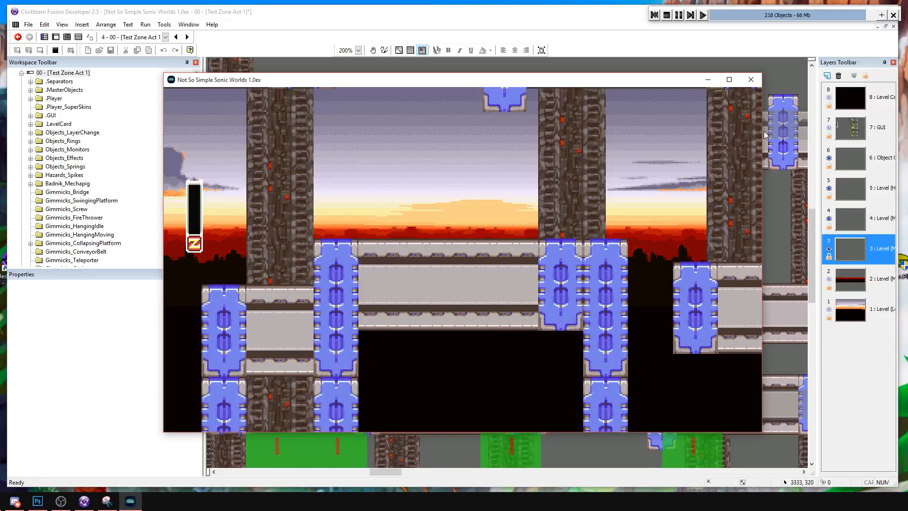
click(667, 15)
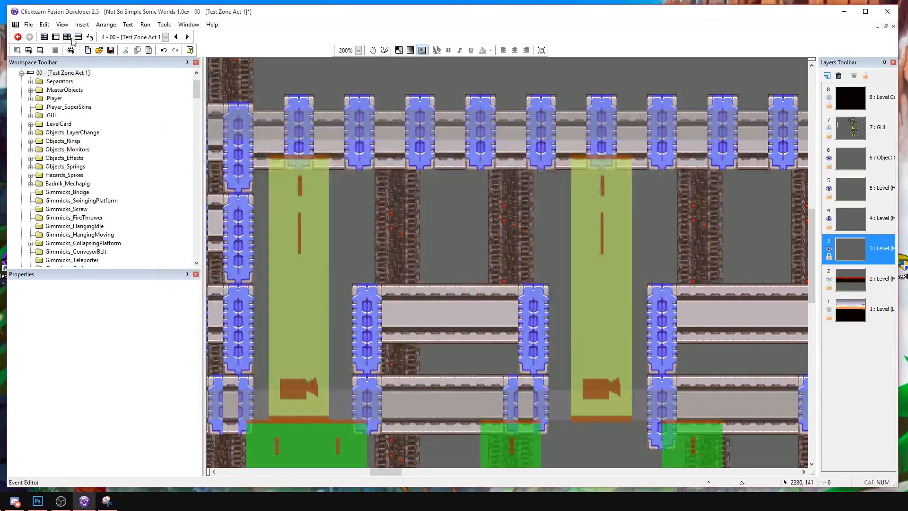
Paste a copy of the tall lime camera trigger by the level start, at about 240, 472, and briefly test-run the frame.
click(78, 38)
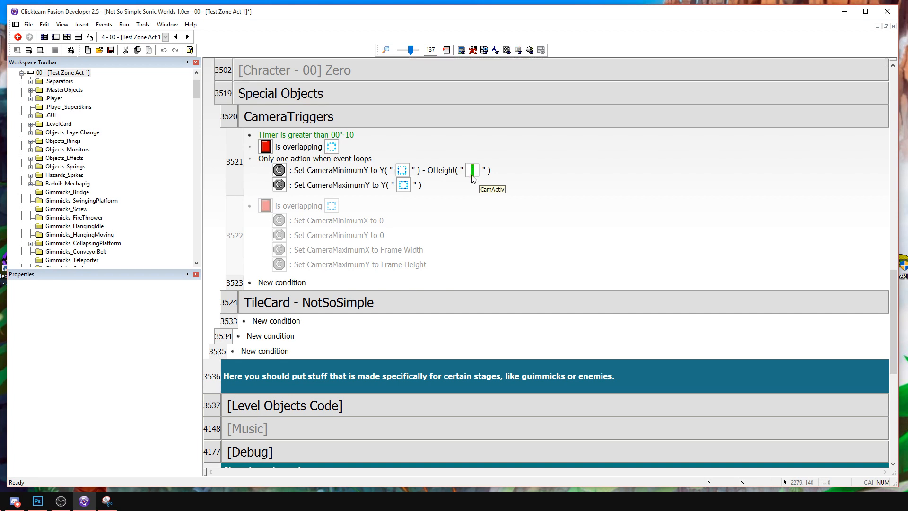
click(56, 37)
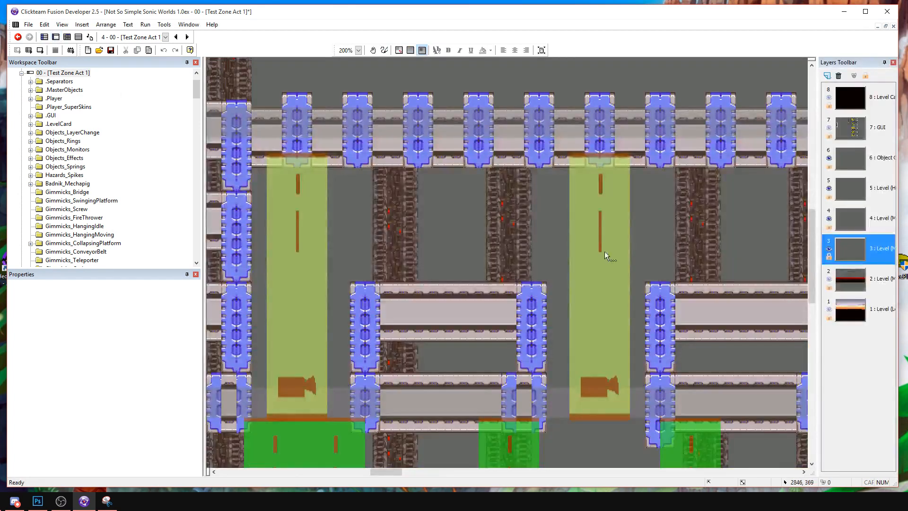
middle_drag(605, 251, 490, 189)
click(490, 189)
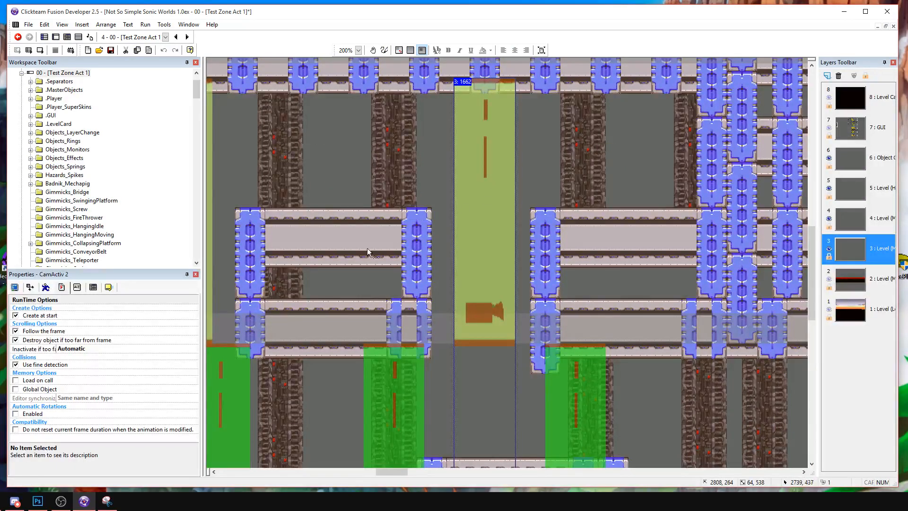
middle_drag(389, 241, 686, 240)
middle_drag(379, 326, 615, 284)
middle_drag(426, 347, 738, 302)
middle_drag(348, 311, 661, 322)
key(ctrl+v)
click(557, 234)
drag(558, 234, 551, 179)
drag(564, 299, 559, 326)
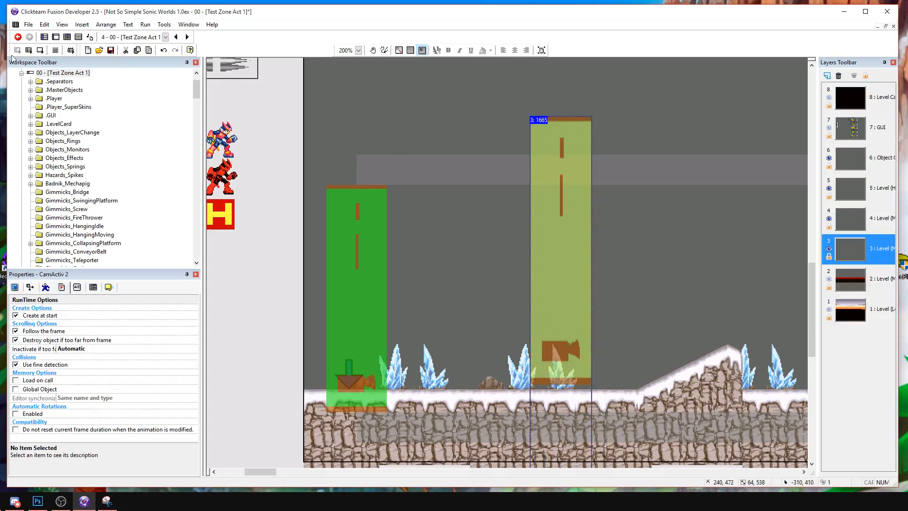
click(42, 49)
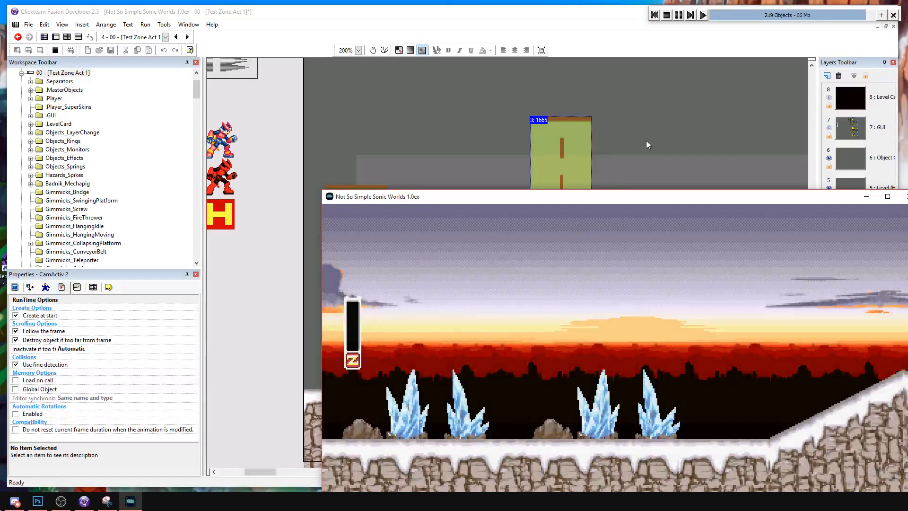
click(666, 15)
Inspect the pasted CamActiv 2 trigger's hotspot in its image editor without changing it, and its size and position properties.
double_click(561, 233)
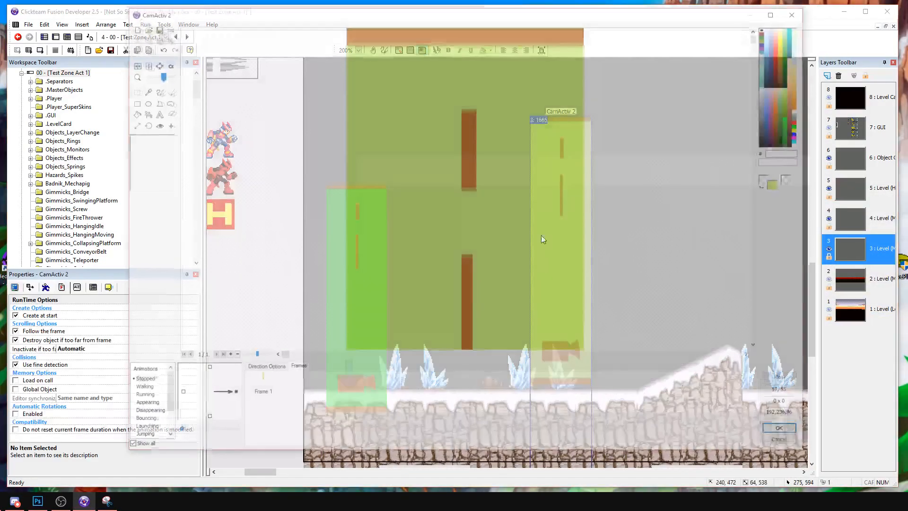
drag(157, 74, 119, 79)
click(154, 124)
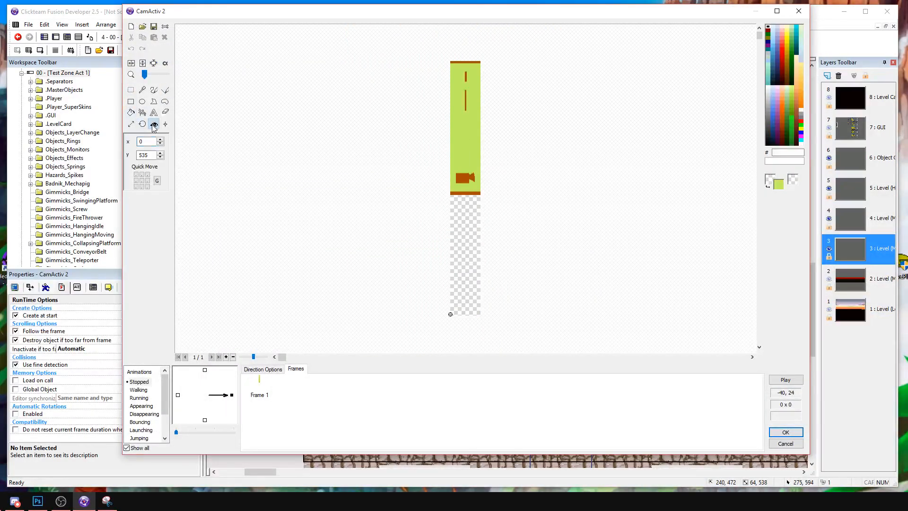
click(785, 443)
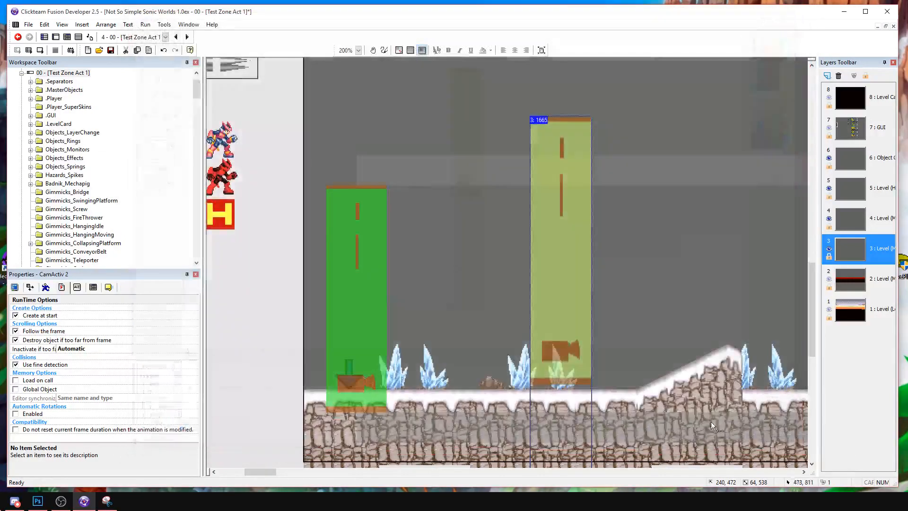
click(46, 287)
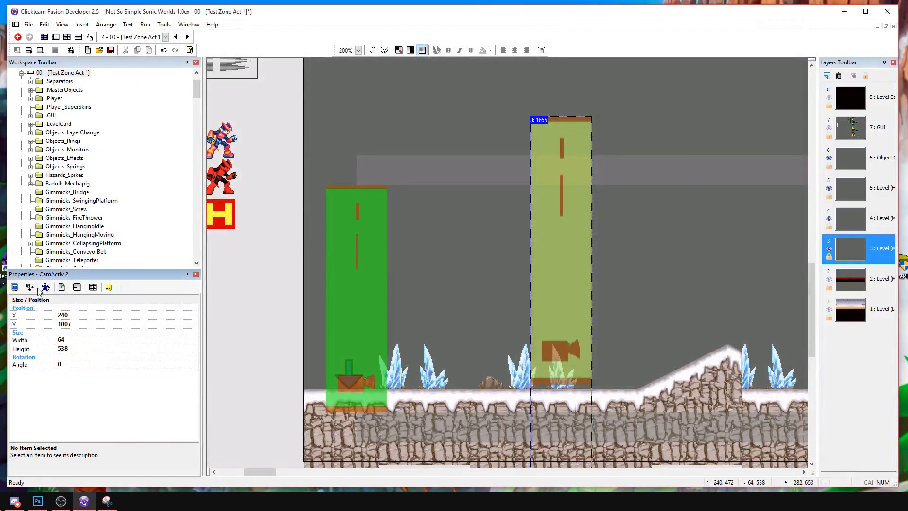
Check the pasted camera trigger's height property and examine the CameraTriggers events that set the camera's minimum and maximum Y.
click(69, 349)
click(497, 336)
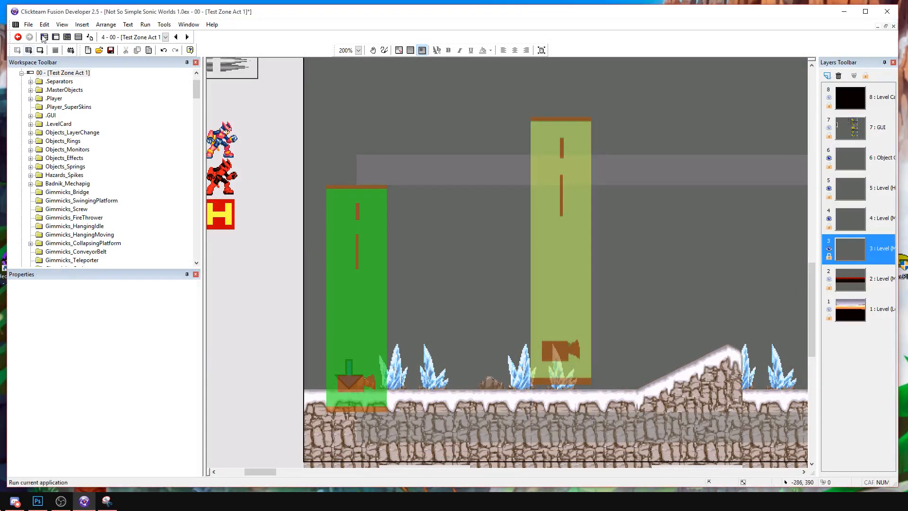
click(78, 38)
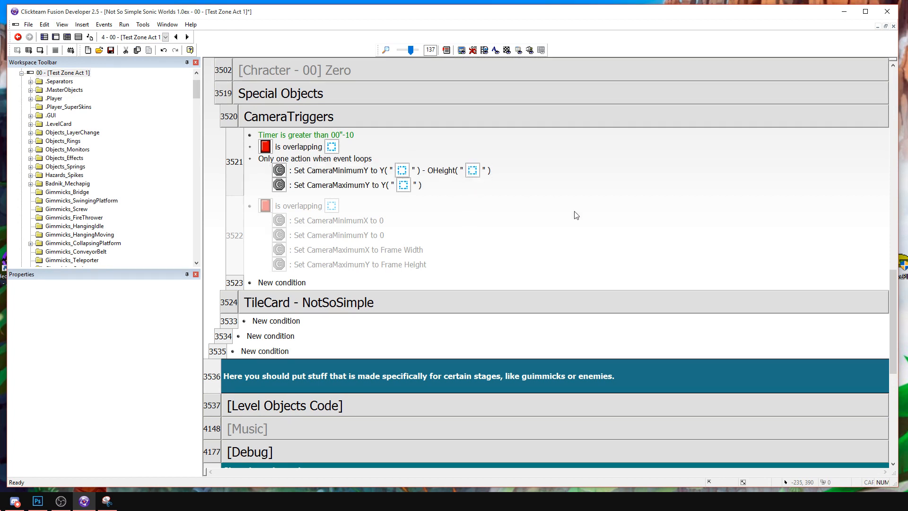
Return to the frame layout and delete the pasted lime CamActiv 2 trigger by the level start.
click(99, 68)
click(560, 255)
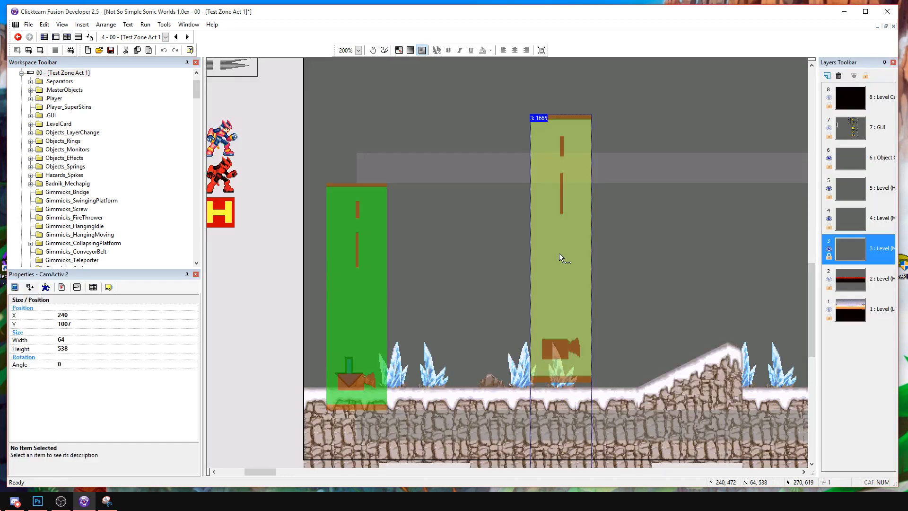
key(Delete)
Run the frame and play from the snowy start over the slope and rock ledge to the first snow-capped pillar.
click(41, 50)
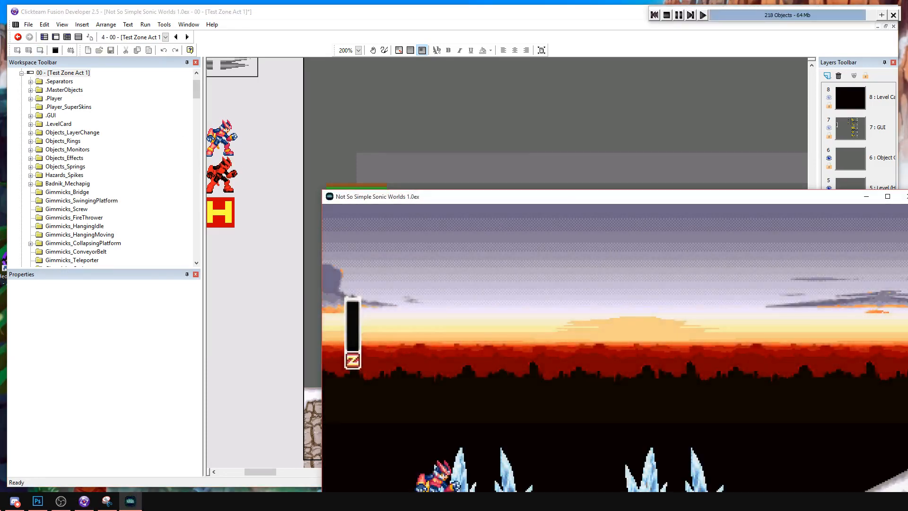
drag(566, 197, 386, 81)
key(Right)
key(a)
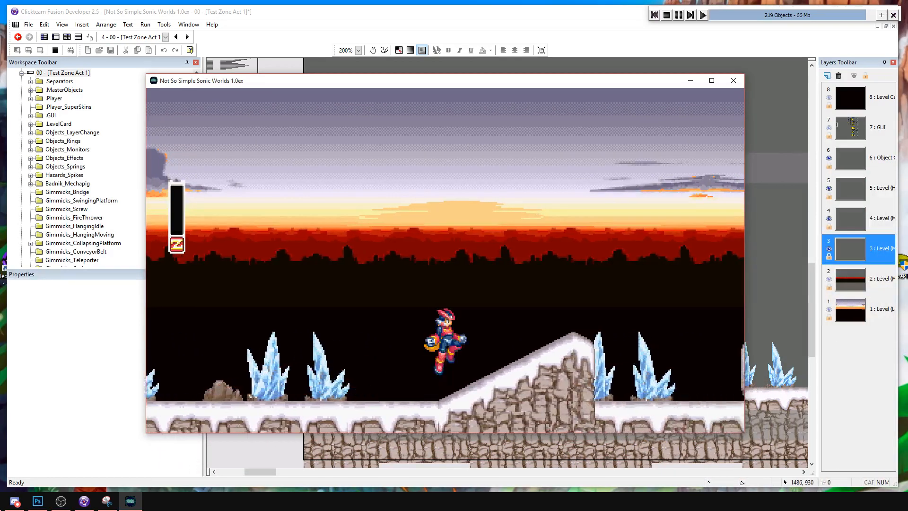
key(a)
key(a)
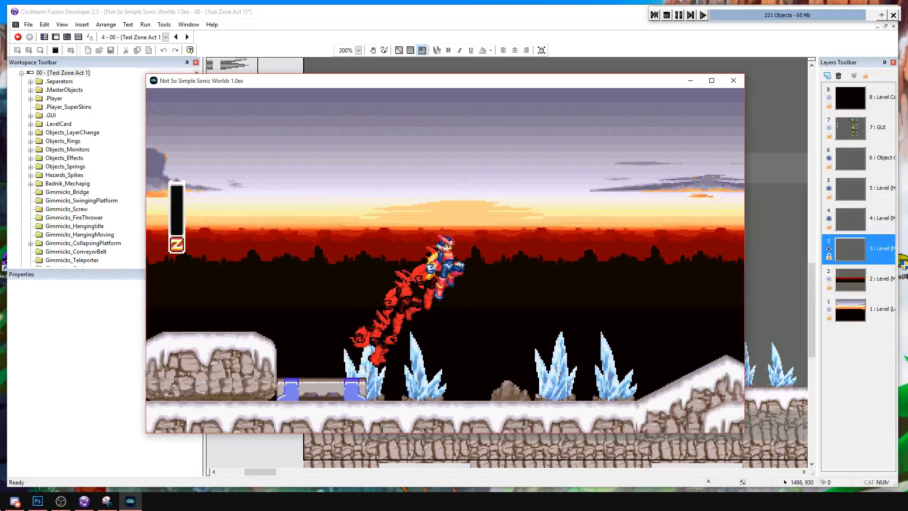
key(a)
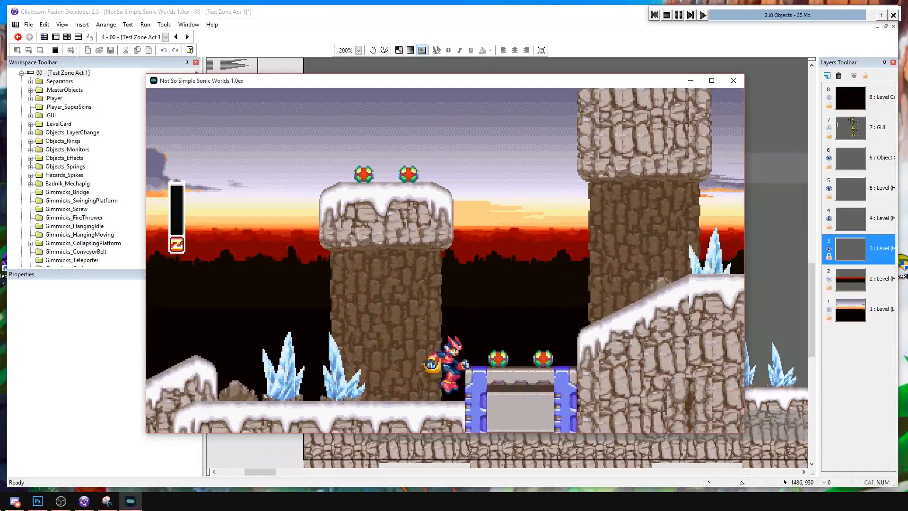
Playtest the jumps around the snow-capped pillar, collecting its capsules and continuing to the next rock slope.
key(a)
key(a)
key(Left)
key(Left)
key(a)
key(Right)
key(Left)
key(Right)
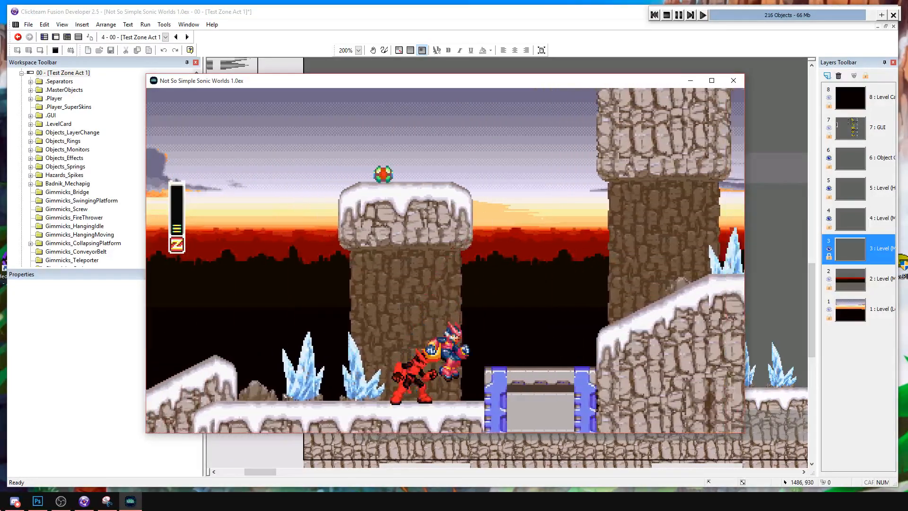
key(a)
key(Left)
key(a)
key(Right)
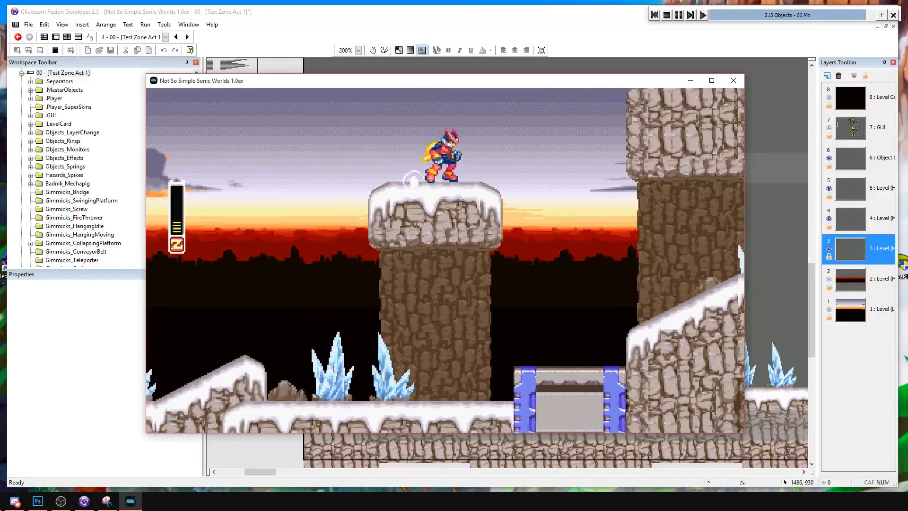
key(a)
key(Left)
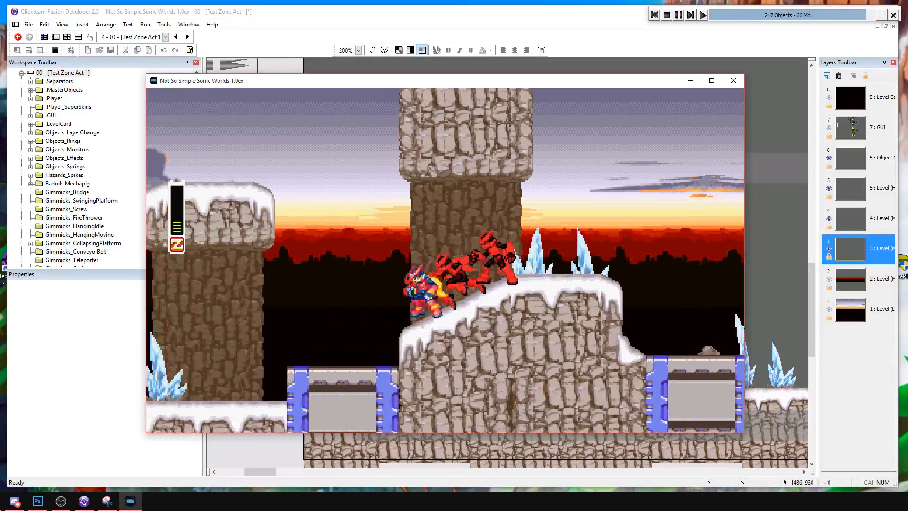
Play over the tall rock ledge and across the metal beams up to the gap in the upper walkway.
key(a)
key(Right)
key(a)
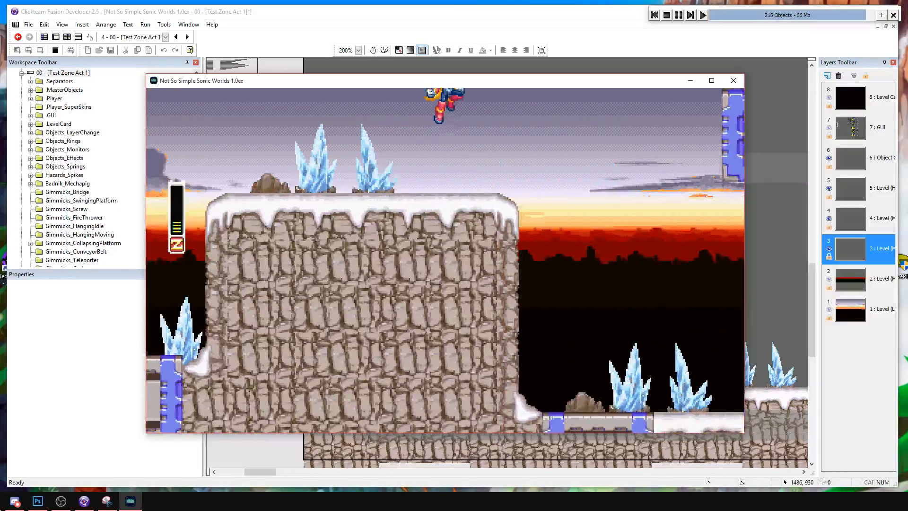
key(Right)
key(a)
key(Right)
key(a)
key(a)
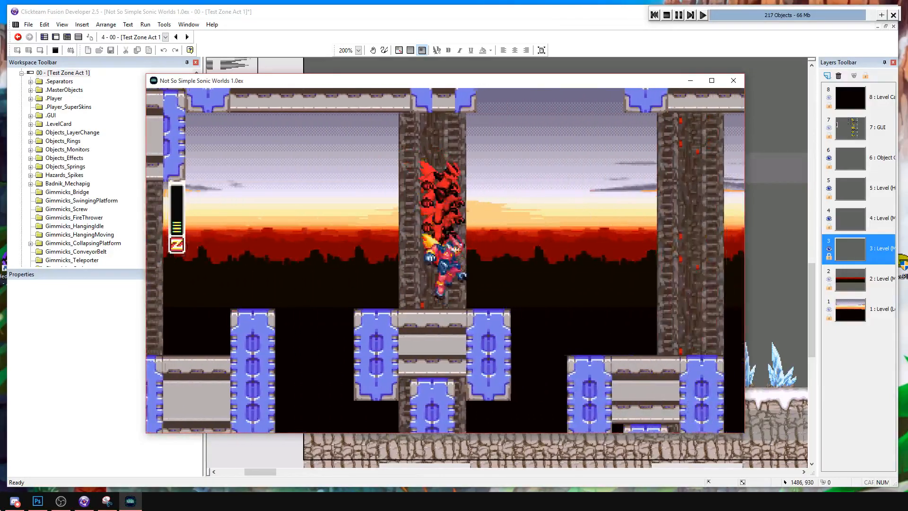
key(Right)
key(a)
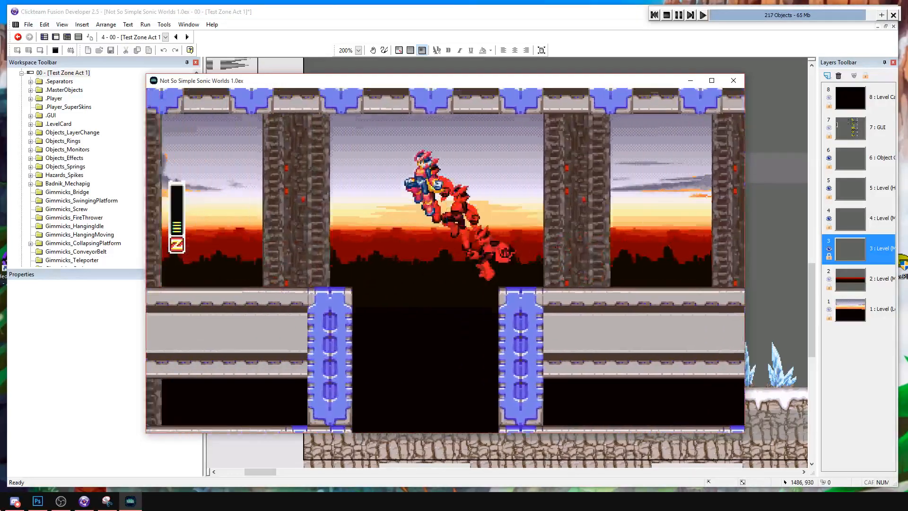
Playtest the camera triggers by repeatedly wall-jumping through the gap between the upper and lower metal beams, and end the run.
key(Left)
key(a)
key(a)
key(Right)
key(a)
key(Left)
key(a)
key(Right)
key(Left)
key(a)
key(Right)
key(Left)
key(a)
key(Right)
key(Left)
key(a)
key(Right)
key(Left)
key(a)
key(Right)
key(Left)
key(a)
key(Right)
key(Left)
key(a)
key(Right)
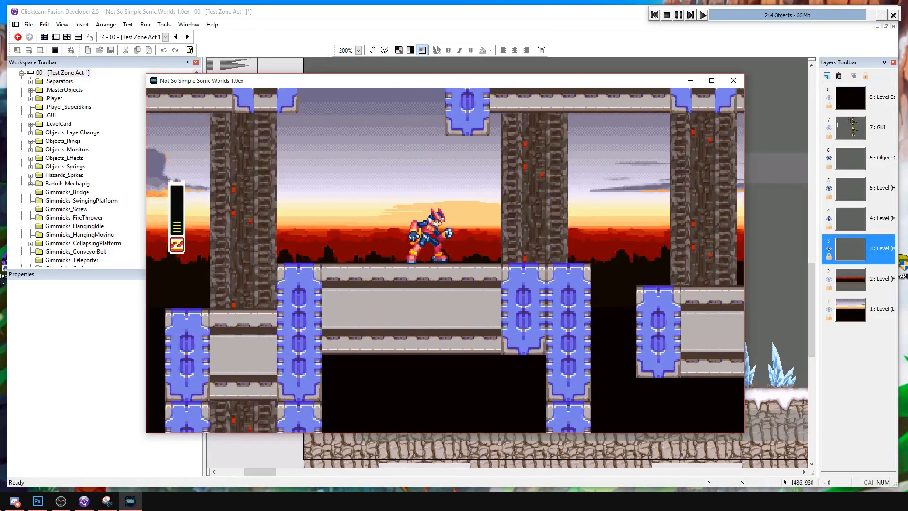
click(666, 15)
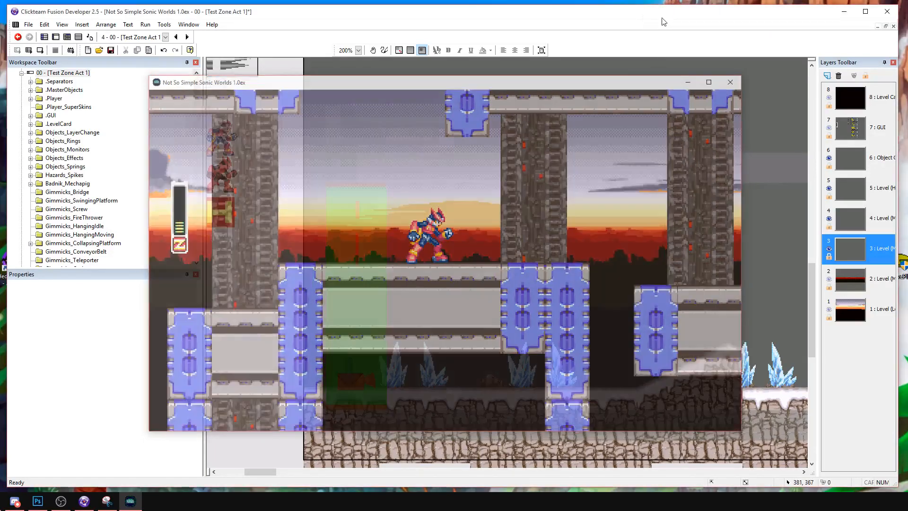
Lengthen the blue metal post between the tall lime trigger and the right green trigger downward, using its four 16 by 16 end tiles.
middle_drag(589, 303, 265, 322)
middle_drag(530, 352, 266, 376)
middle_drag(558, 373, 293, 378)
middle_drag(681, 355, 389, 326)
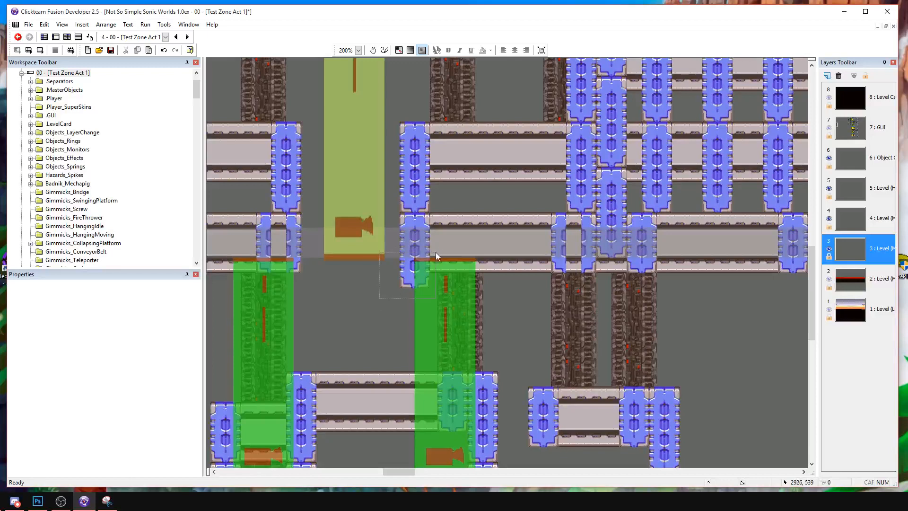
drag(435, 252, 436, 252)
click(298, 268)
middle_drag(301, 274, 331, 280)
drag(397, 296, 460, 257)
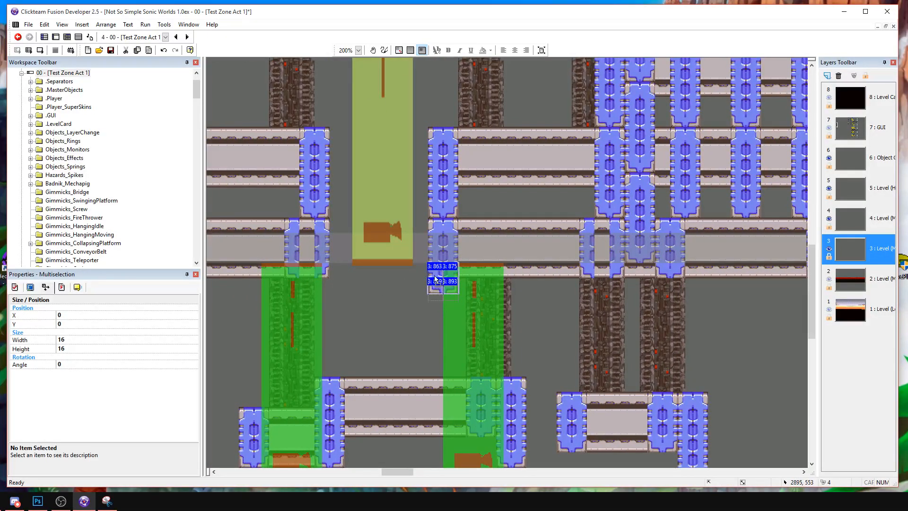
drag(416, 284, 404, 332)
click(428, 263)
click(438, 277)
click(403, 317)
drag(451, 279, 454, 277)
drag(399, 329, 405, 299)
shift+drag(393, 303, 435, 267)
right_click(434, 268)
click(449, 296)
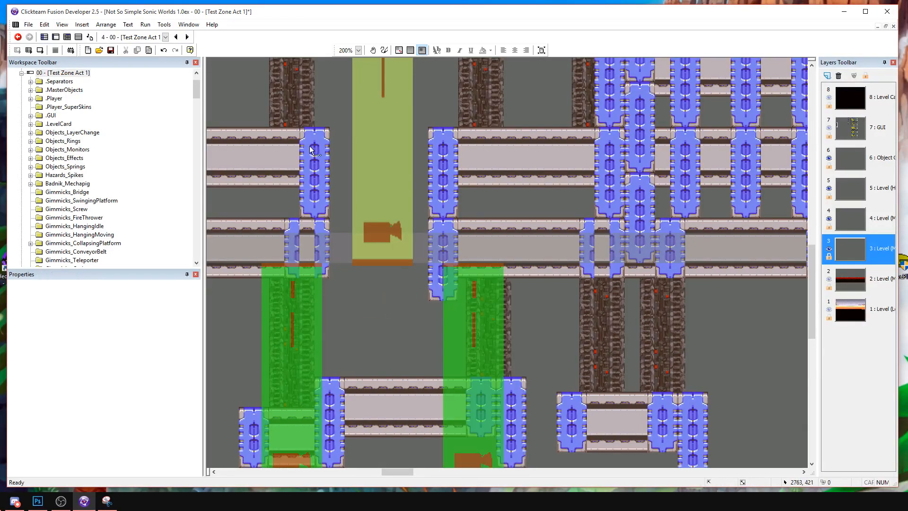
Move the green camera trigger off the post to about 3056, 799, and delete the overlapping tiles at the post's lower end.
click(440, 268)
key(Delete)
drag(445, 273, 588, 288)
click(446, 273)
key(Delete)
drag(423, 268, 451, 291)
click(434, 283)
key(Delete)
Align the end tiles of the lengthened post and move the green trigger back over it, slightly left of its original place.
click(439, 285)
click(428, 265)
click(457, 277)
ctrl+click(445, 275)
drag(454, 277, 447, 269)
click(640, 320)
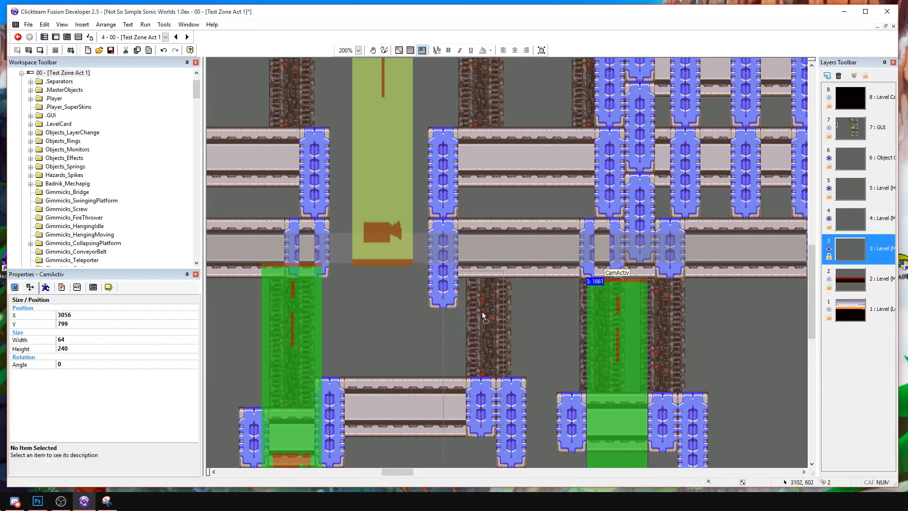
drag(477, 307, 476, 308)
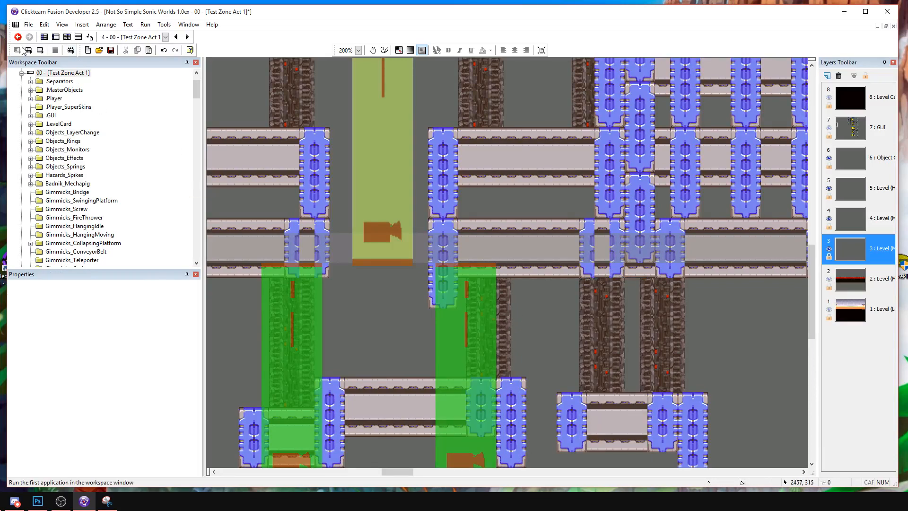
Rerun the frame with the lengthened post and play from the snowy start to the snow-capped pillar.
click(40, 55)
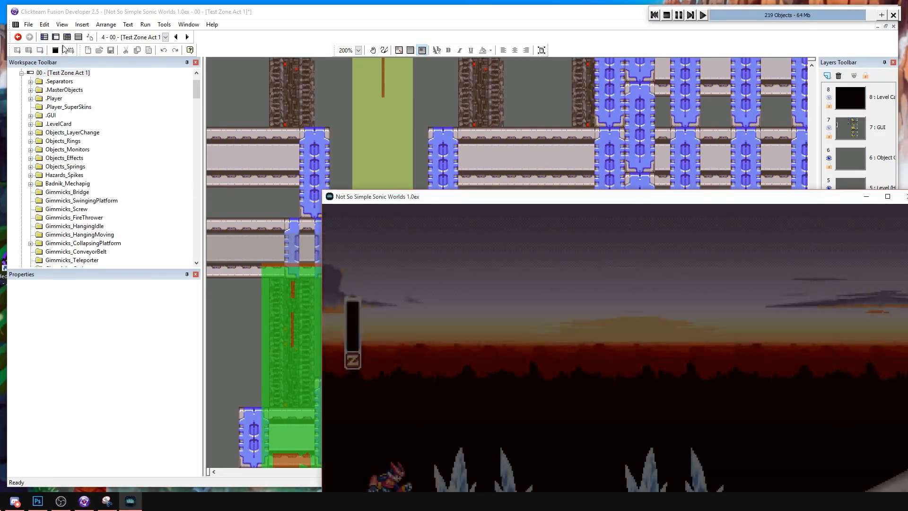
drag(561, 201, 317, 79)
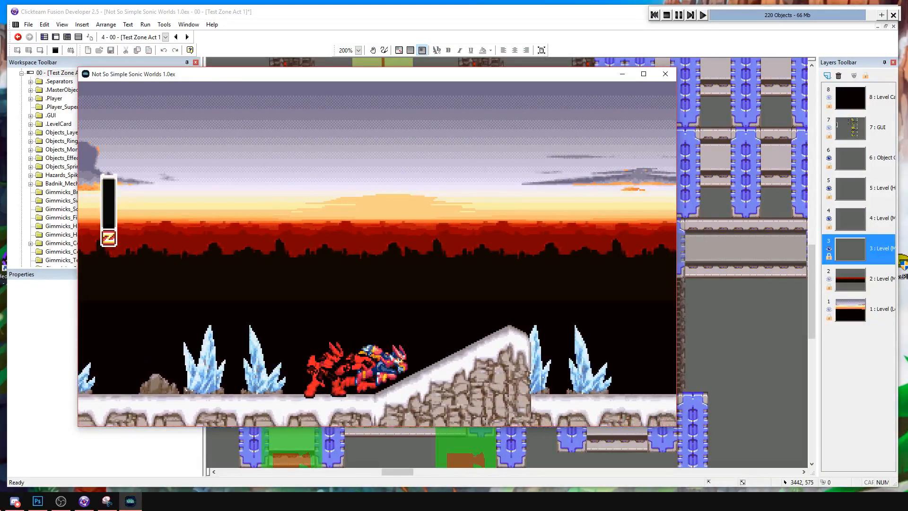
key(Right)
key(a)
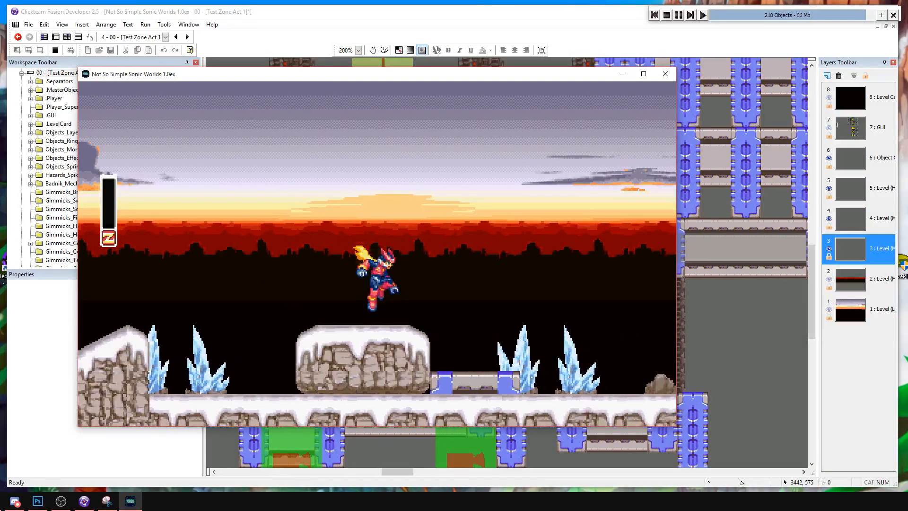
key(Right)
key(s)
key(a)
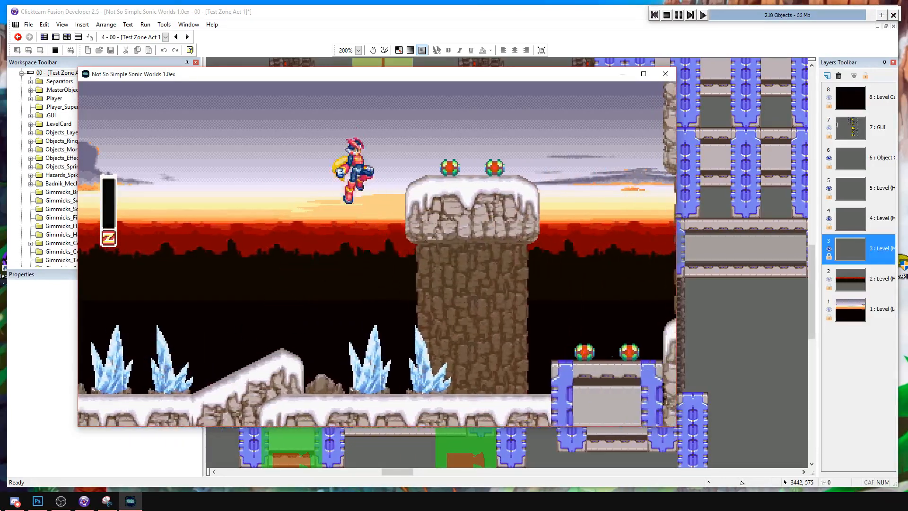
Play past the pillar's capsules and up over the tall rock ledge toward the metal beams.
key(Right)
key(a)
key(a)
key(Right)
Playtest the camera at the ledge's edge by turning back, then dashing and jumping toward the hanging metal beams.
key(a)
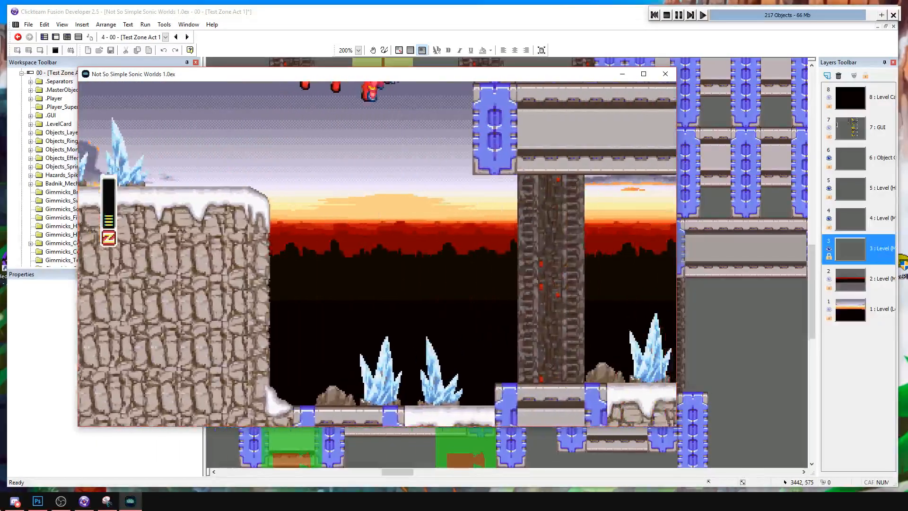
key(Right)
key(a)
key(Left)
key(d)
key(a)
key(a)
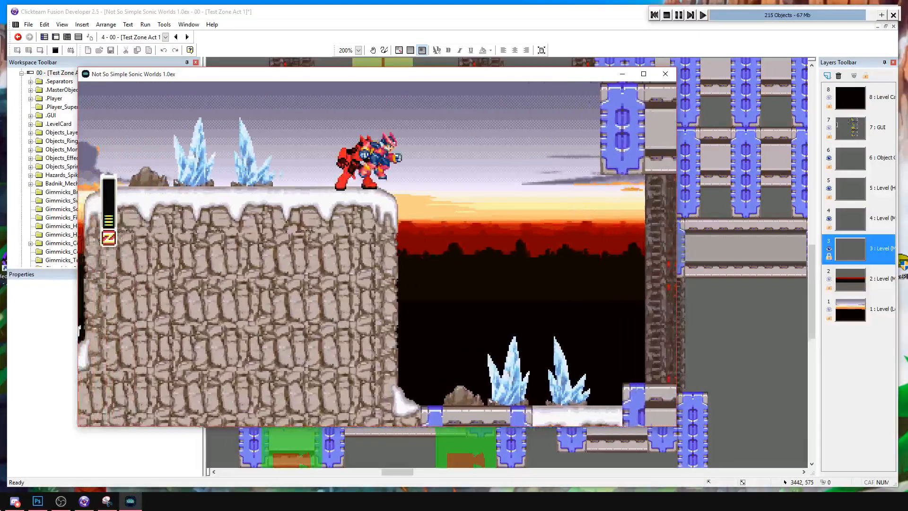
key(Right)
key(d)
key(a)
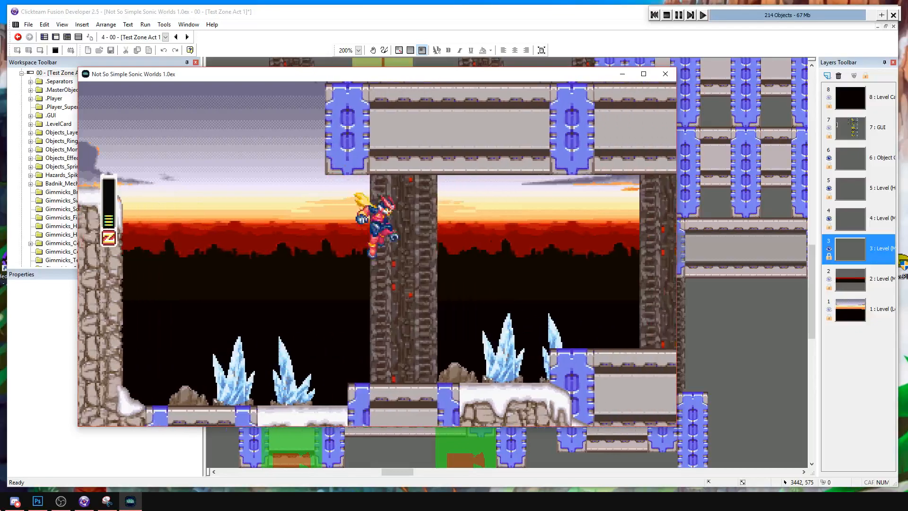
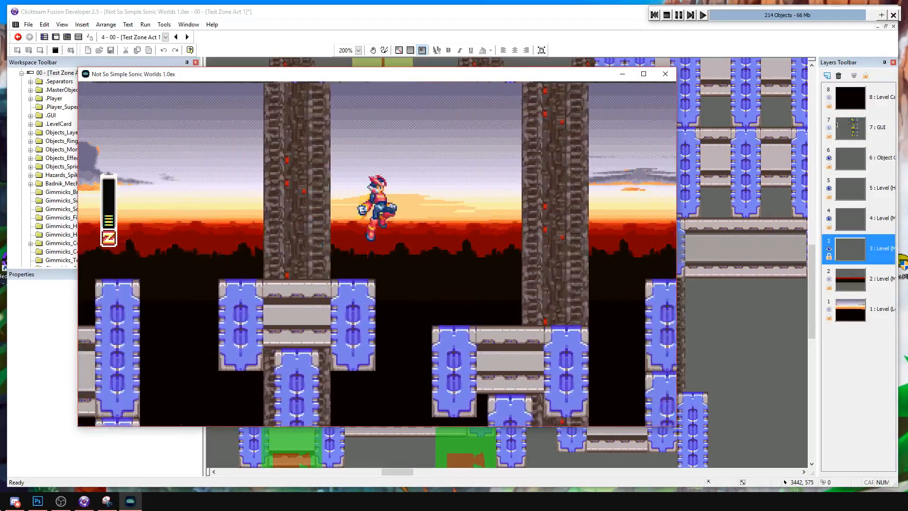
Playtest the metal beam section by jumping across its gaps and moving back and forth in both directions.
key(Right)
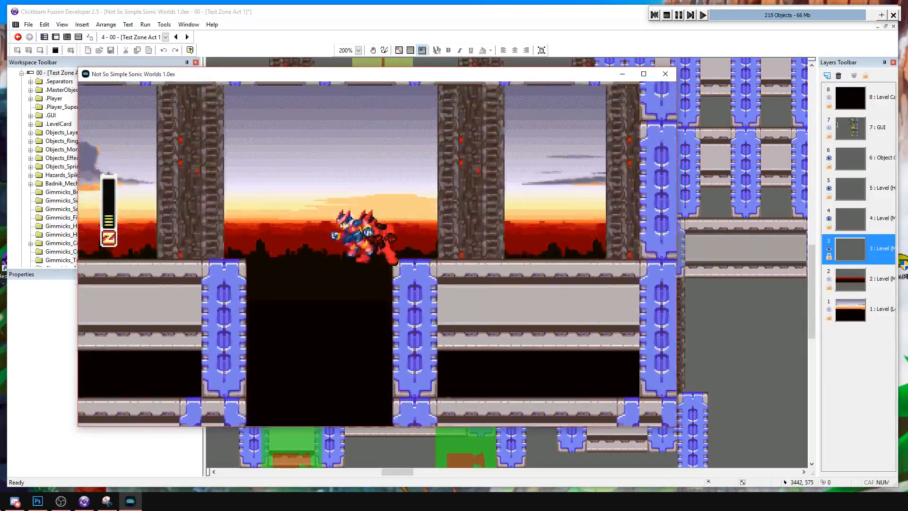
key(Left)
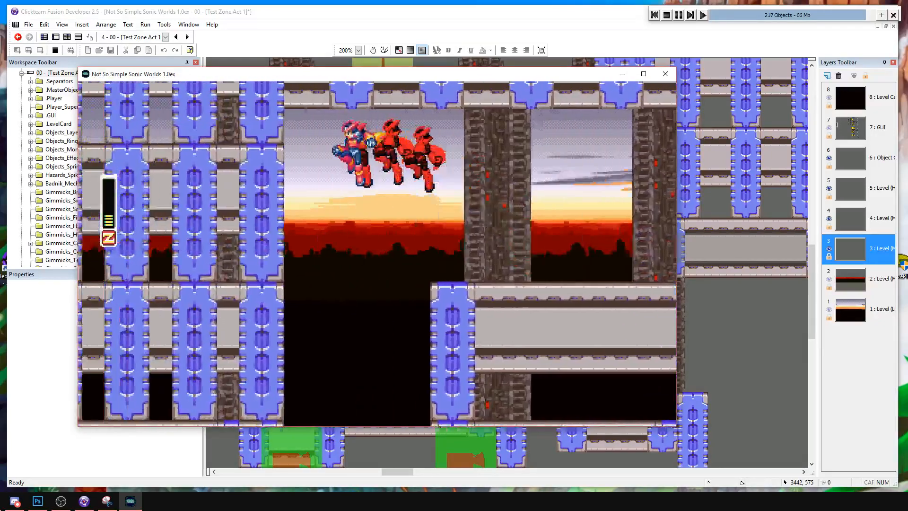
key(Right)
key(Right)
key(Right)
key(Left)
key(Left)
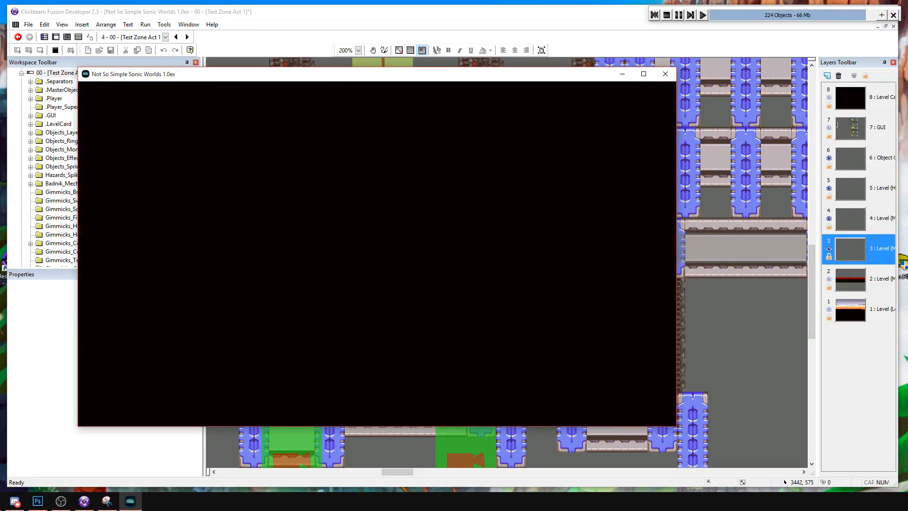
Run through the snowy start again from the respawn and end the playtest.
key(Right)
key(a)
key(s)
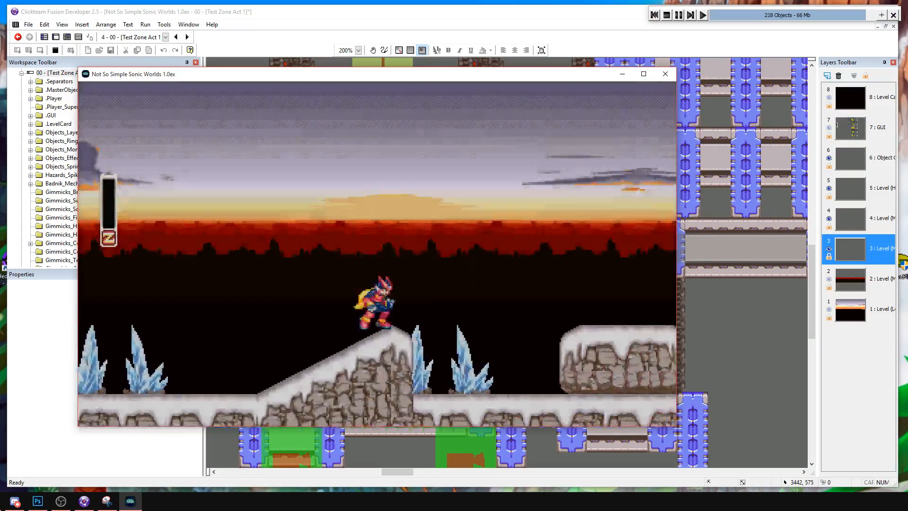
key(s)
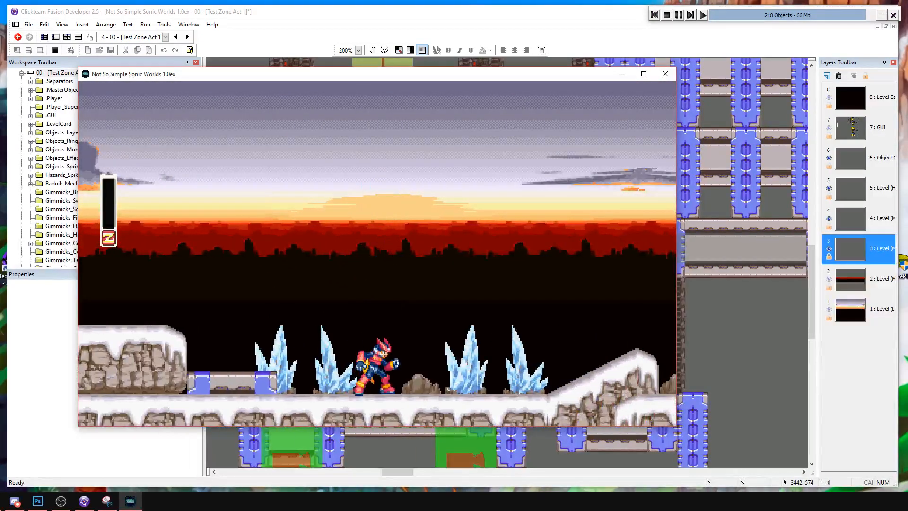
click(666, 15)
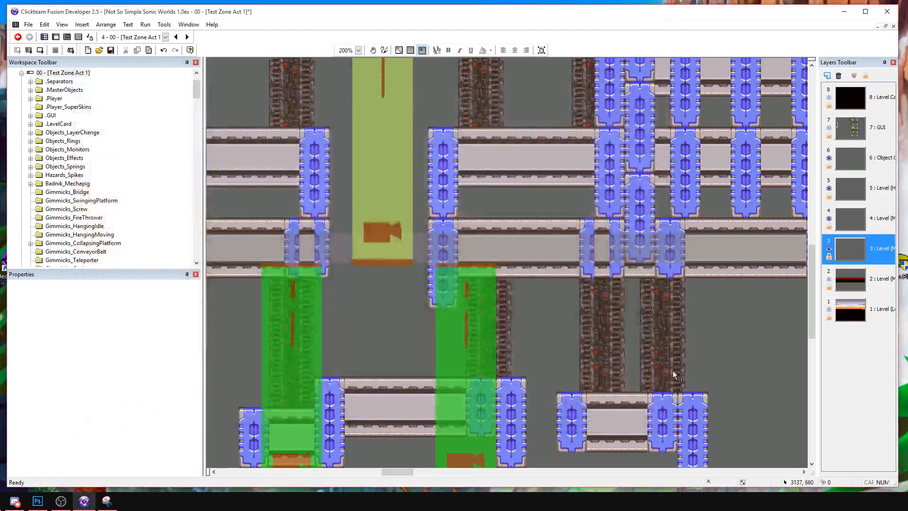
Extend the lower metal beam beyond its tall blue post with a copied panel and end post.
middle_drag(687, 337, 454, 279)
middle_drag(456, 322, 440, 268)
drag(322, 263, 428, 347)
key(ctrl+c)
key(ctrl+v)
click(468, 281)
drag(482, 301, 476, 300)
click(484, 265)
middle_drag(524, 255, 475, 262)
middle_drag(544, 282, 481, 268)
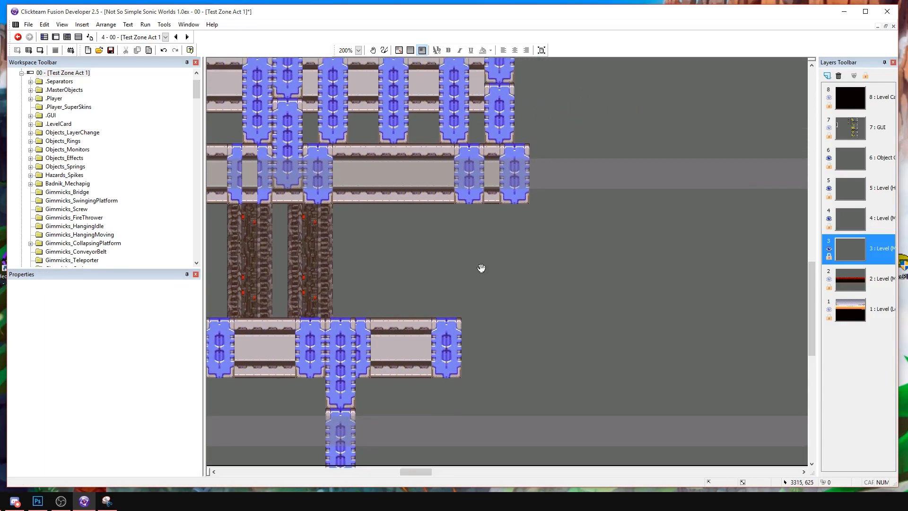
Copy a column of three long blue posts and place it under the upper beam, at the lower beam's new end.
mouse_move(477, 218)
middle_down()
mouse_move(509, 109)
mouse_move(477, 207)
middle_up()
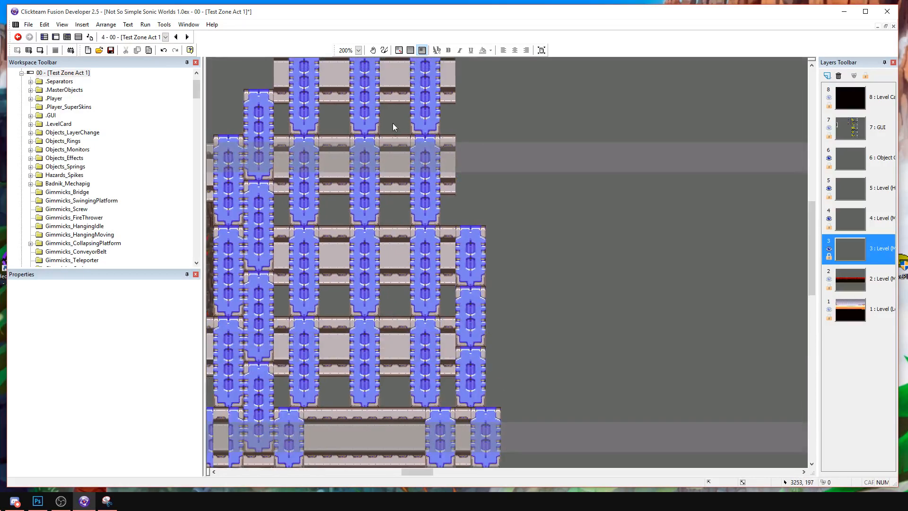
drag(444, 391, 452, 412)
key(ctrl+c)
middle_drag(452, 413, 448, 158)
key(ctrl+v)
click(435, 195)
drag(447, 234, 440, 232)
click(573, 335)
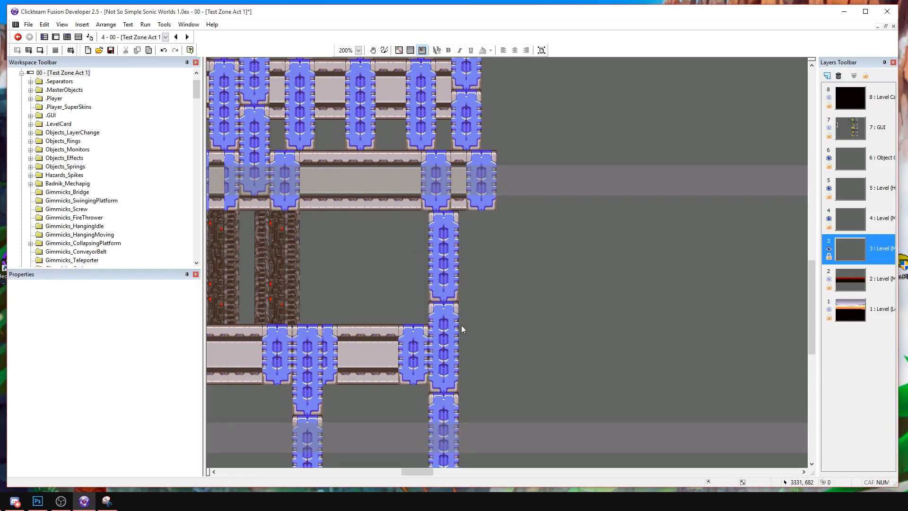
Move the column's two lower posts down so their top lines up with the lower beam's top edge.
middle_drag(462, 327, 478, 235)
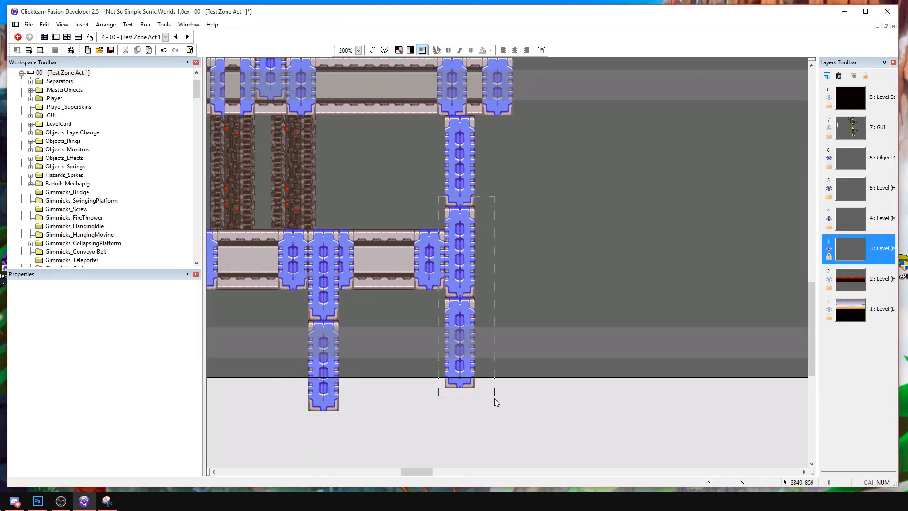
drag(494, 395, 496, 395)
drag(463, 256, 464, 271)
click(507, 251)
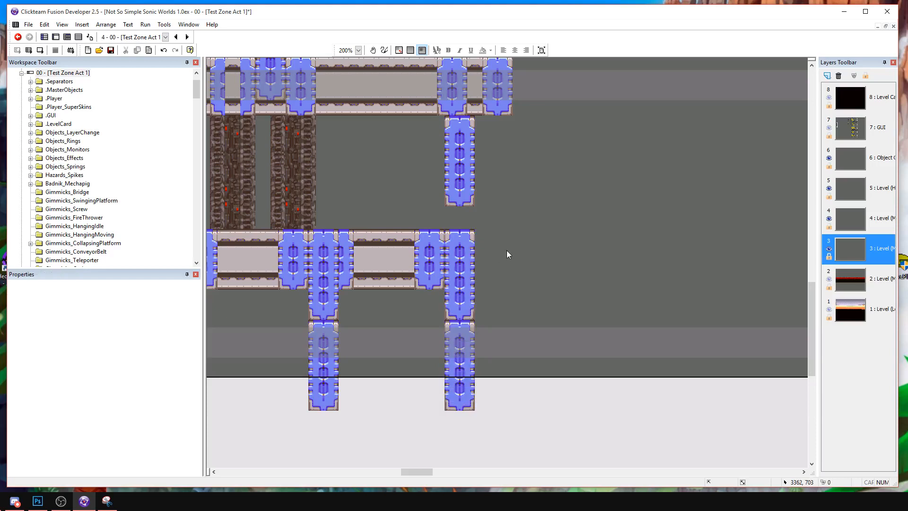
Replace the long post hanging beneath the upper beam with a short one.
scroll(480, 267, up, 2)
drag(430, 231, 430, 229)
key(Delete)
drag(434, 395, 457, 243)
click(422, 226)
key(Delete)
drag(477, 276, 451, 238)
click(498, 257)
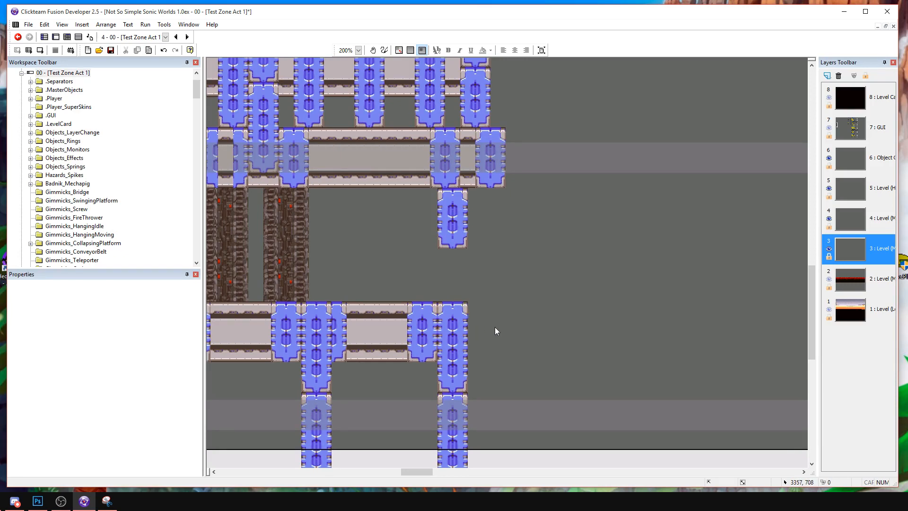
Copy a snow tile, a rock tile and the ice-crystal group from the snowy area and paste them right of the new post.
drag(347, 293, 401, 346)
middle_drag(364, 286, 456, 336)
click(457, 333)
shift+click(446, 360)
shift+click(448, 313)
key(ctrl+c)
middle_drag(709, 318, 421, 307)
key(ctrl+v)
click(421, 301)
click(519, 355)
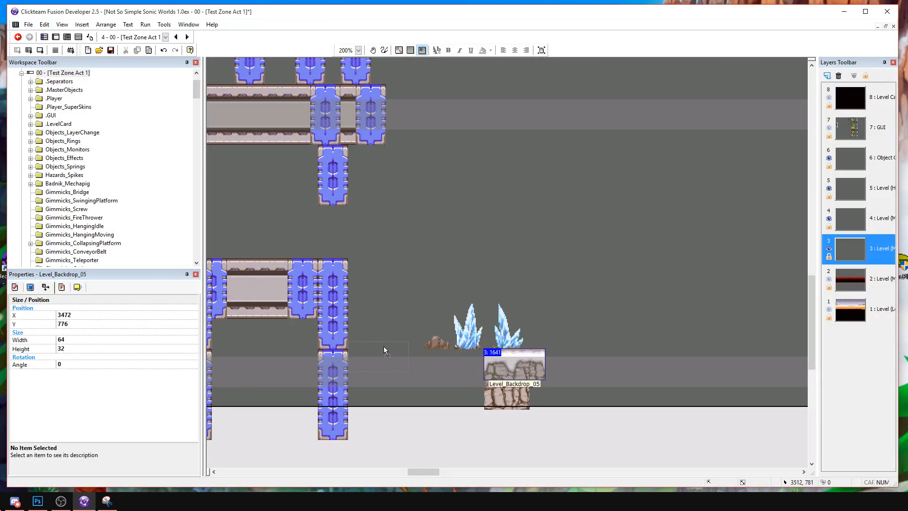
Place the snow tile against the post with the rock tile directly beneath it, and move the ice crystals aside.
drag(383, 336, 383, 336)
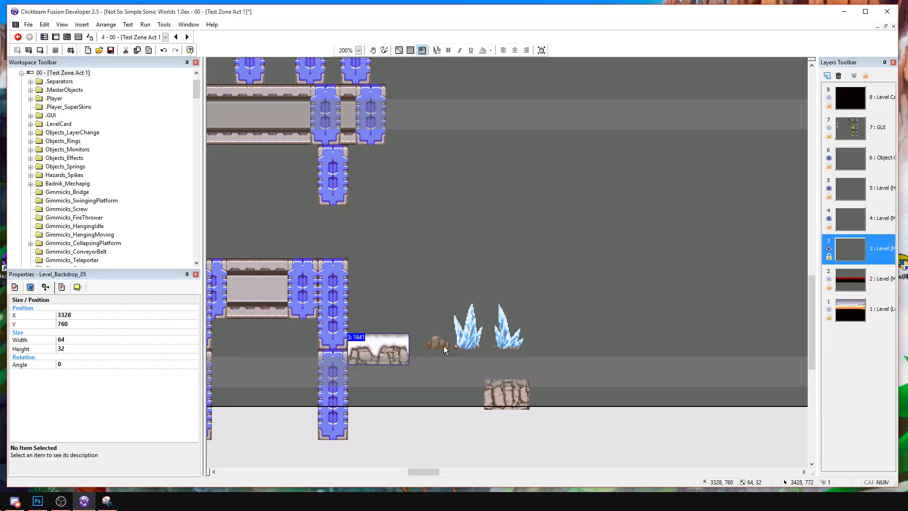
drag(499, 401, 374, 388)
shift+click(376, 337)
drag(376, 339, 375, 324)
click(403, 294)
drag(385, 356, 376, 353)
shift+click(381, 337)
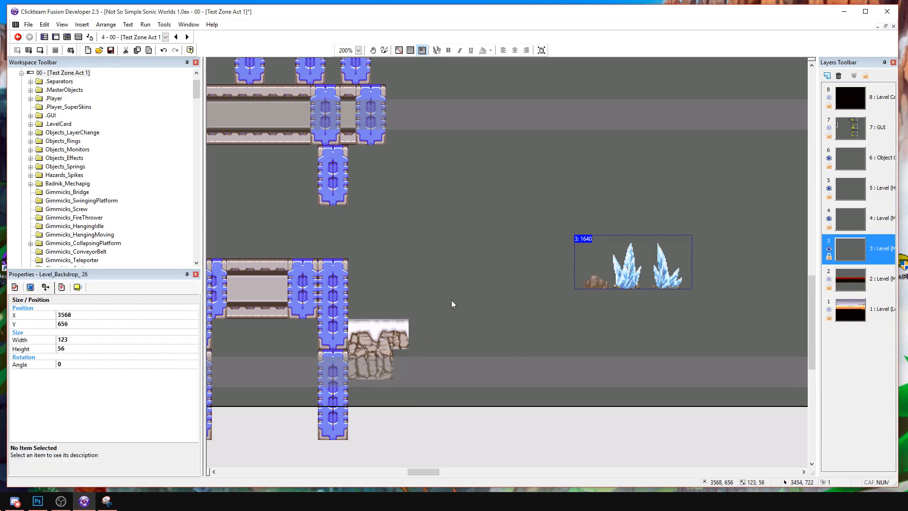
Duplicate the snow and rock pair four times to the right to form a row of ground.
key(ctrl+c)
key(ctrl+v)
click(416, 308)
click(498, 321)
drag(441, 335, 481, 326)
key(ctrl+v)
click(480, 325)
click(537, 322)
key(ctrl+v)
click(537, 322)
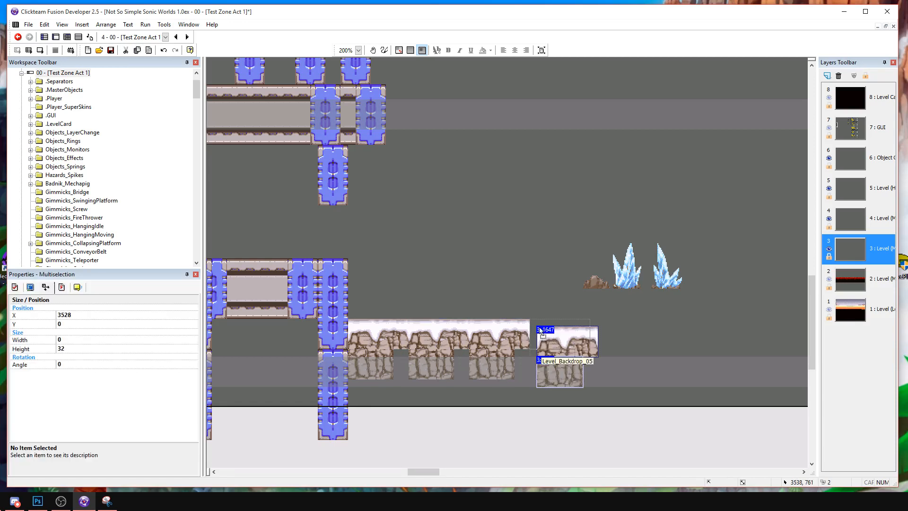
click(622, 327)
click(590, 318)
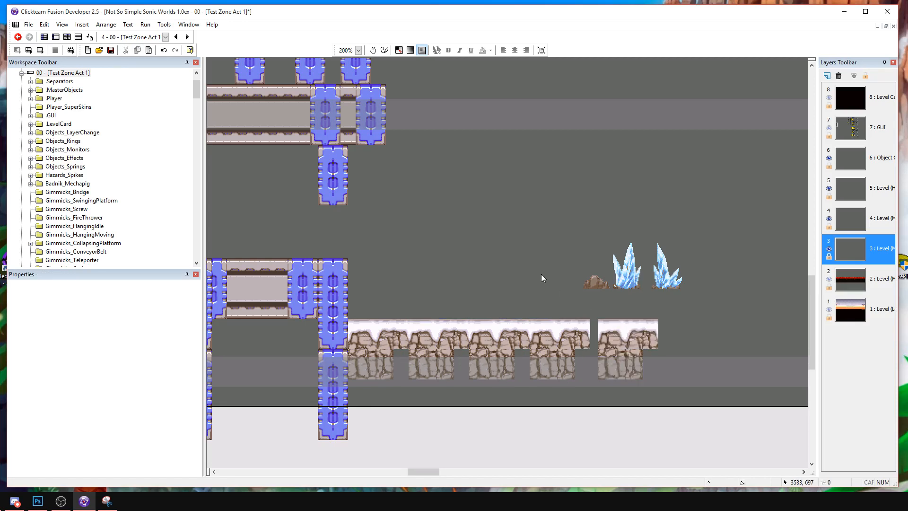
Close the gap in the snow row and remove all lower rocks except two set side by side at the post.
click(611, 310)
click(608, 355)
ctrl+click(551, 357)
ctrl+click(498, 353)
ctrl+click(436, 351)
drag(437, 352, 421, 352)
mouse_move(438, 433)
mouse_down()
mouse_move(531, 346)
mouse_move(620, 343)
mouse_up()
key(Delete)
Fill the lower ground row with copies of the rock pair, set end to end beneath the snow.
drag(363, 346, 362, 344)
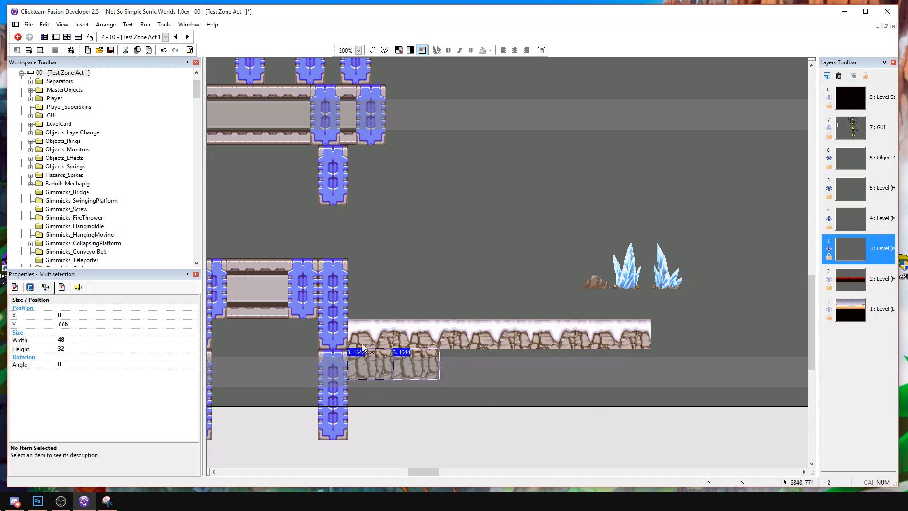
click(442, 347)
drag(452, 354, 443, 354)
key(ctrl+v)
click(532, 351)
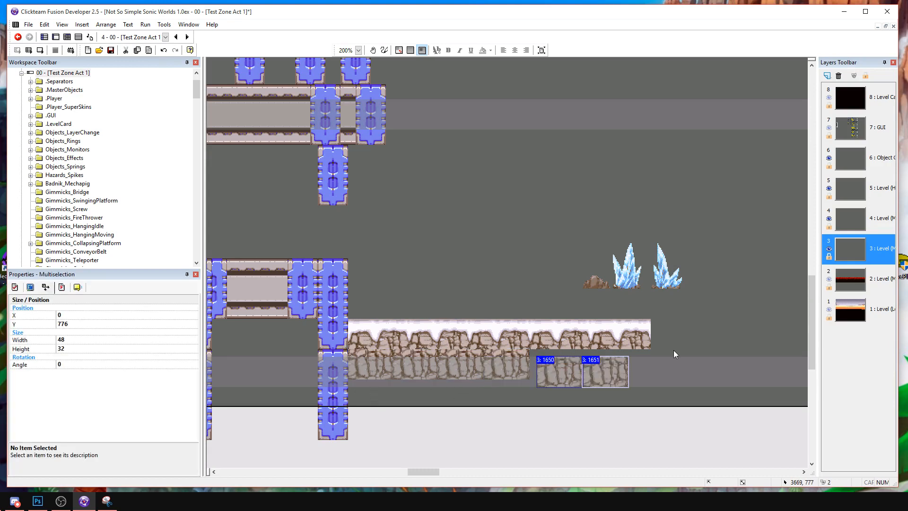
drag(597, 358, 592, 356)
key(ctrl+z)
drag(527, 400, 635, 351)
drag(609, 381, 593, 352)
click(645, 350)
Add one more rock tile at the right end of the lower ground row.
click(614, 351)
key(ctrl+c)
key(ctrl+v)
click(629, 349)
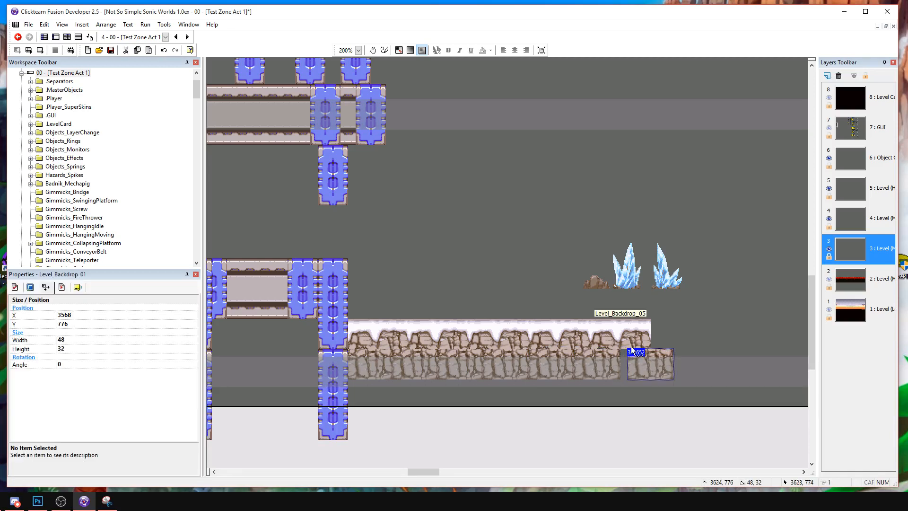
drag(651, 362, 643, 362)
Set the ice-crystal group on the snow near the post and place a copy farther right on the same ground.
click(643, 275)
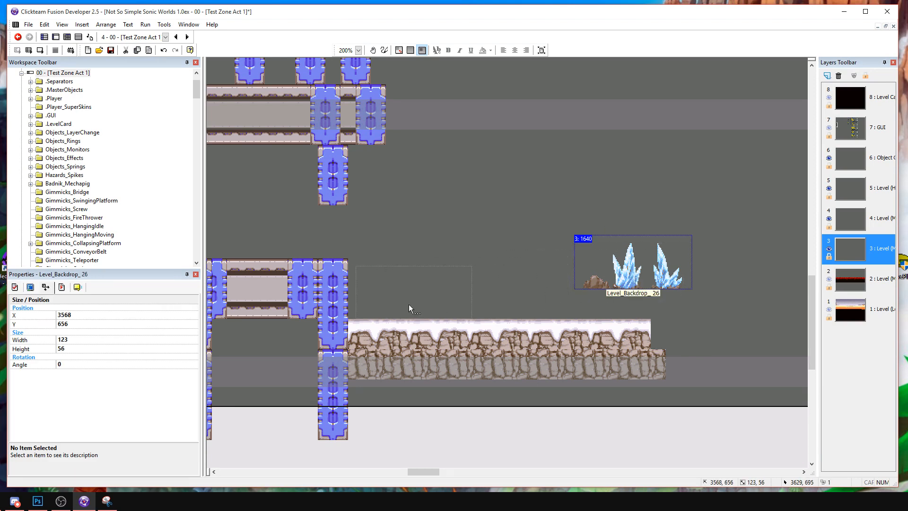
drag(408, 304, 409, 304)
key(ctrl+c)
key(ctrl+v)
click(503, 283)
drag(558, 317, 582, 305)
click(652, 286)
Copy the two stacked long posts beside the snow and place them at the right end of the snowy ground.
drag(317, 250, 354, 445)
key(ctrl+c)
key(ctrl+v)
click(672, 266)
drag(688, 318, 673, 274)
key(Down)
click(739, 265)
middle_drag(704, 222, 548, 214)
drag(593, 404, 594, 404)
key(Down)
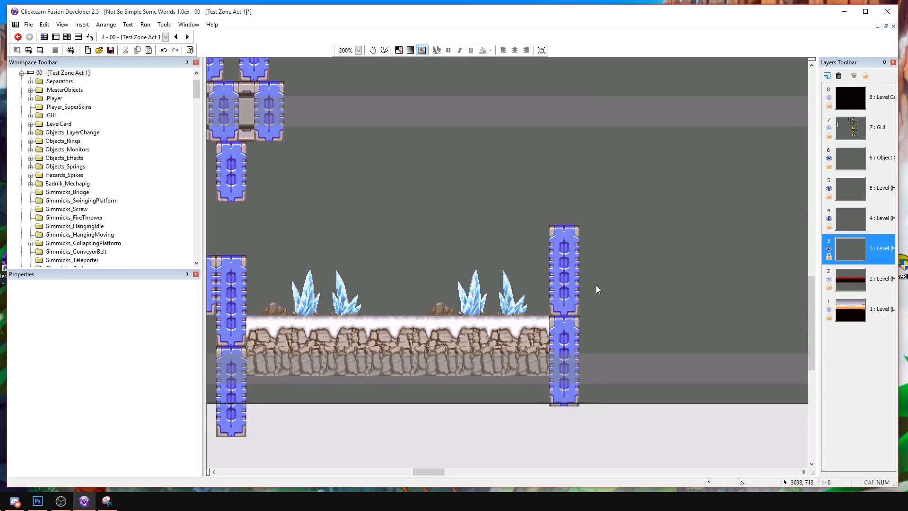
Stack another copy of the two long posts on top of the right-hand column.
key(ctrl+c)
key(ctrl+v)
click(632, 293)
drag(640, 318, 571, 157)
click(619, 212)
Copy the wide panel of the upper beam and attach it to the right of the beam's end post.
middle_drag(619, 213, 736, 345)
middle_drag(370, 229, 545, 287)
drag(393, 357, 499, 268)
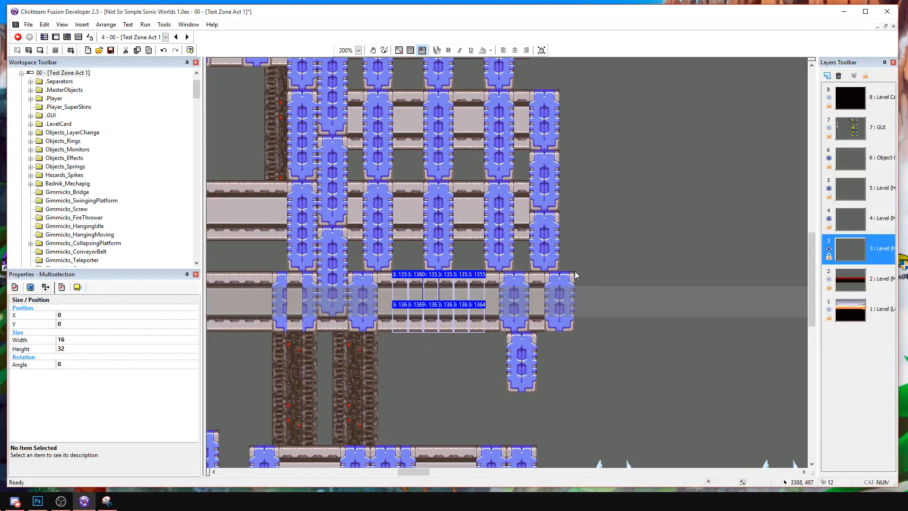
click(575, 272)
middle_drag(622, 287, 515, 281)
drag(515, 279, 510, 274)
Continue the upper beam with two more copies of the panel until it meets the right-hand post column.
click(546, 251)
key(ctrl+v)
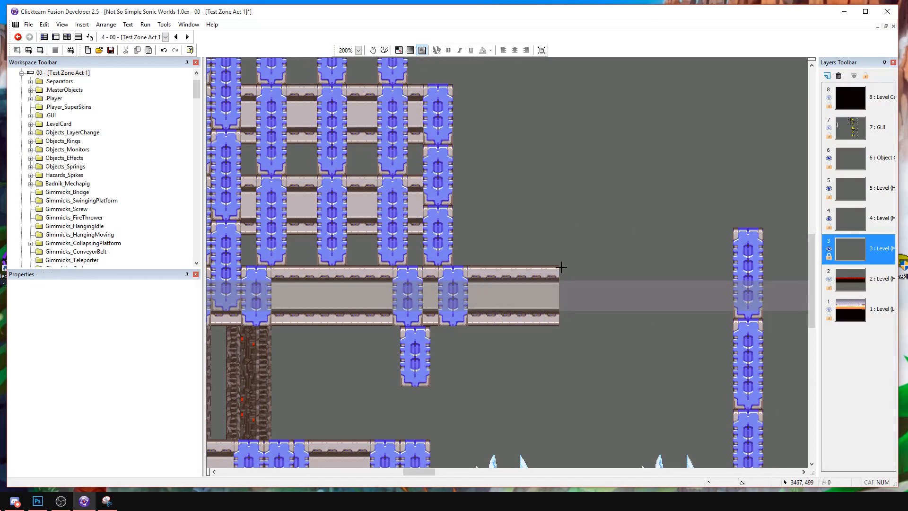
click(566, 272)
drag(577, 278, 571, 272)
click(581, 245)
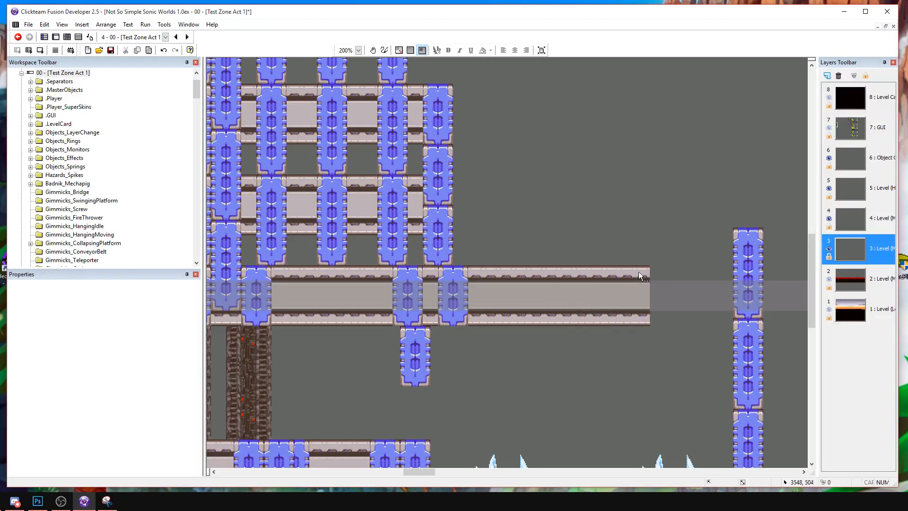
key(ctrl+v)
click(647, 259)
drag(670, 270, 660, 283)
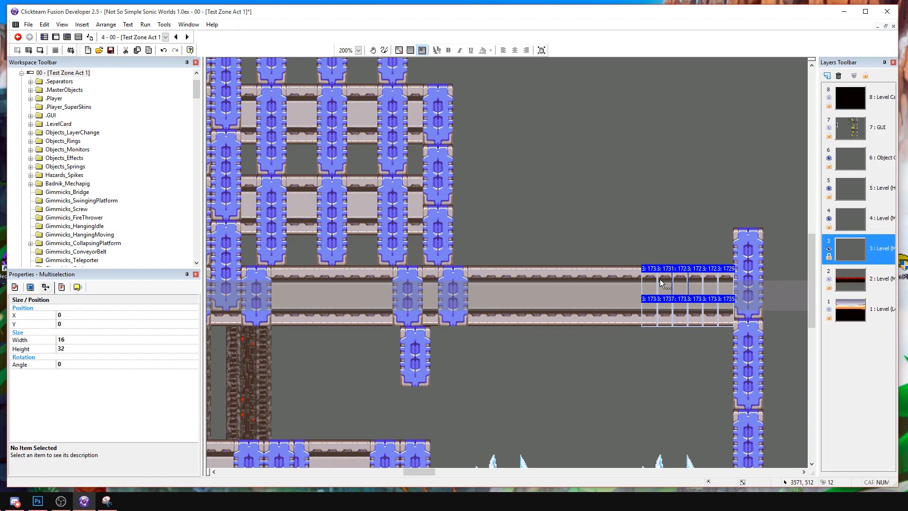
click(626, 226)
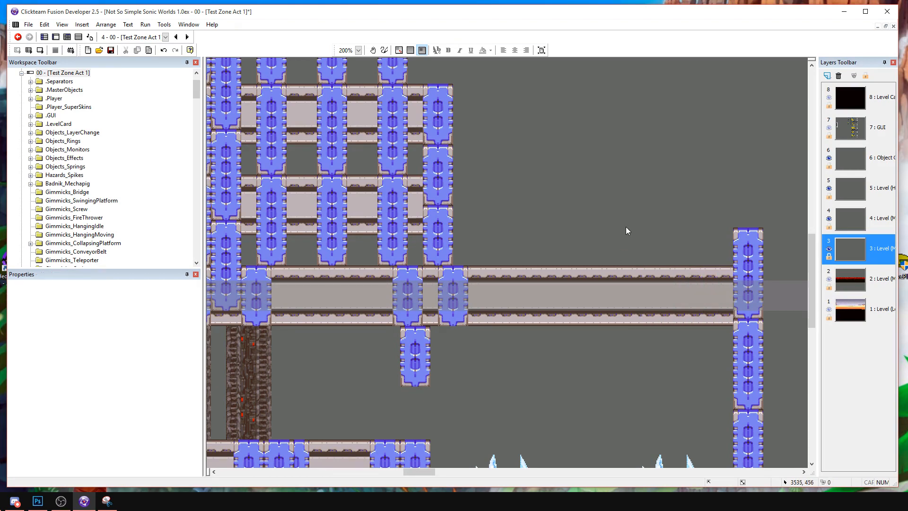
Copy two pieces of the brown background pillar and place them under the upper beam, right of the short hanging post.
middle_drag(550, 201, 535, 137)
drag(334, 288, 325, 329)
click(597, 307)
middle_drag(609, 328, 586, 143)
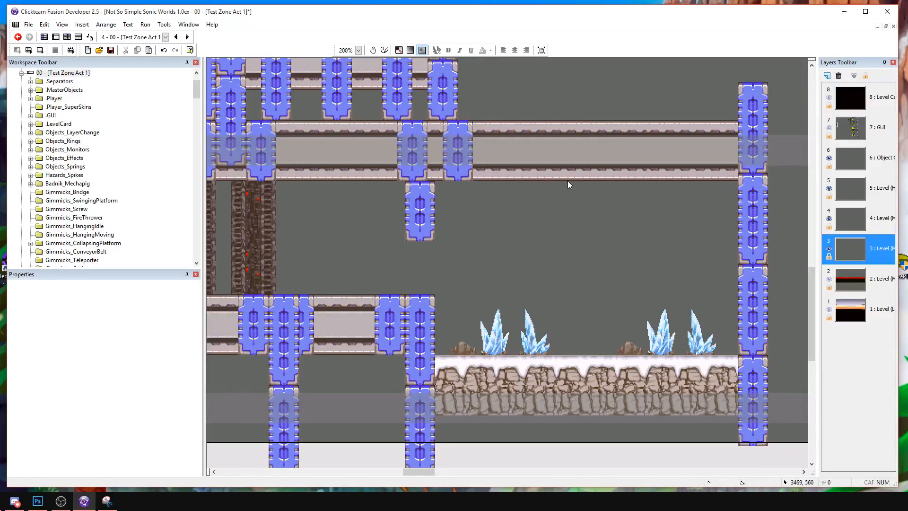
middle_drag(264, 224, 343, 237)
click(343, 242)
ctrl+click(344, 285)
key(ctrl+c)
key(ctrl+v)
click(516, 206)
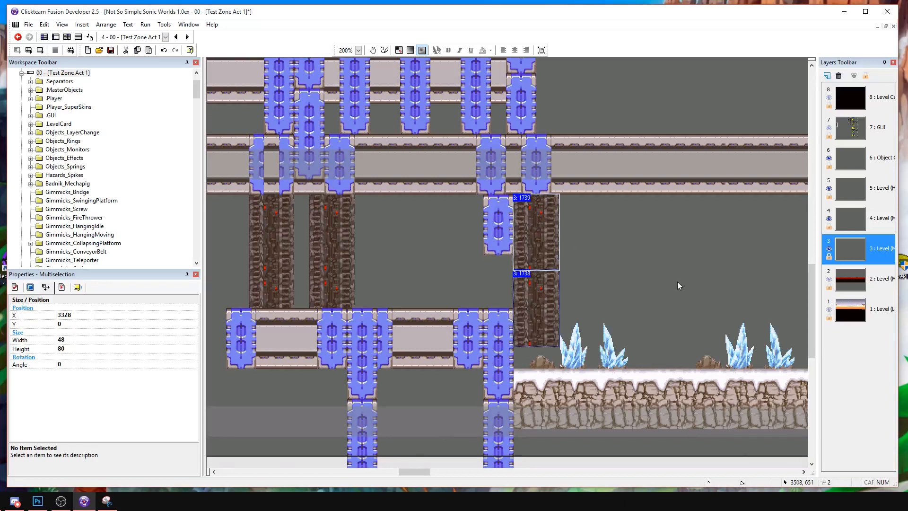
Align the lower pillar piece and add a third below it, extending the pillar down over the snowy ground.
middle_drag(641, 277, 529, 290)
click(508, 288)
click(430, 288)
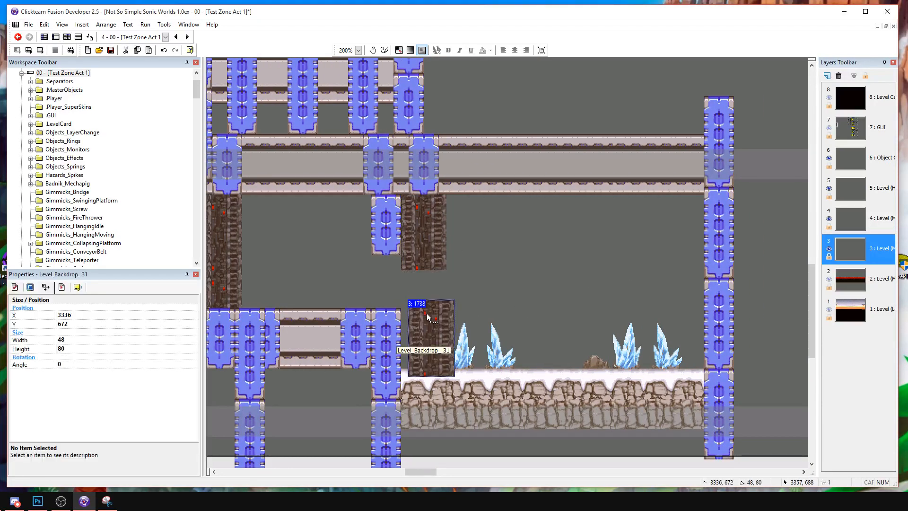
click(401, 346)
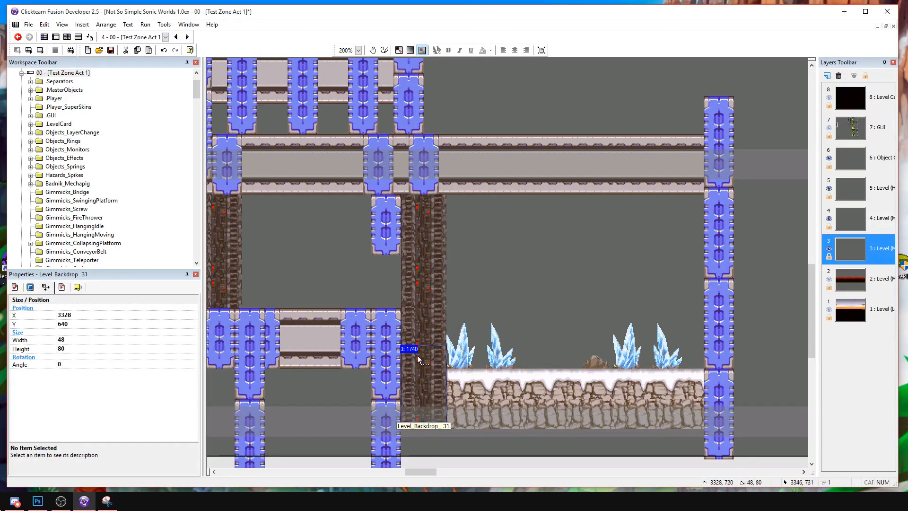
Select the three brown pillar pieces beside the short hanging post and send them to the back of the layer.
ctrl+click(419, 324)
ctrl+click(422, 237)
right_click(421, 236)
mouse_move(459, 328)
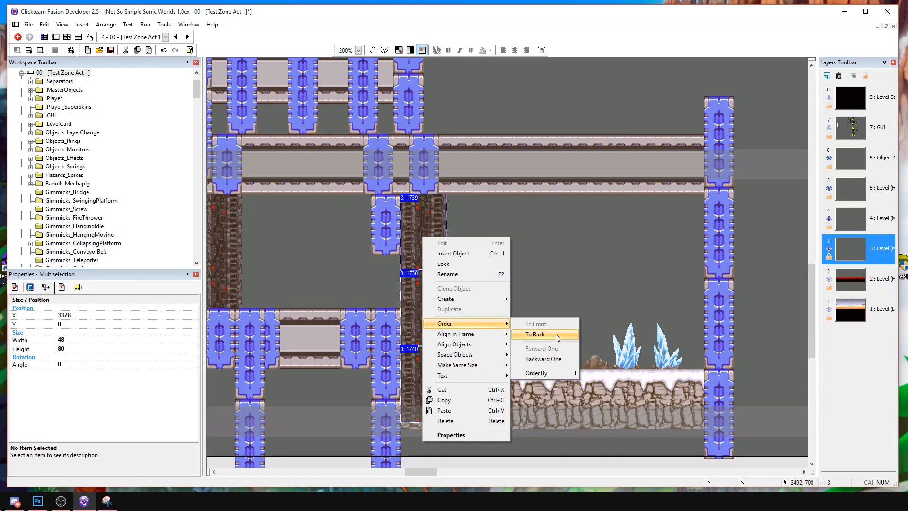
click(555, 333)
Copy the brown pillar, place it a short gap to the right of the original, and send it to the back.
key(ctrl+c)
key(ctrl+v)
click(461, 202)
drag(466, 217, 464, 210)
right_click(465, 214)
mouse_move(487, 296)
click(602, 307)
Place another copy of the brown pillar against the right-hand post column and send it to the back.
key(ctrl+c)
key(ctrl+v)
click(674, 201)
drag(681, 222, 678, 217)
right_click(678, 217)
mouse_move(719, 305)
click(790, 315)
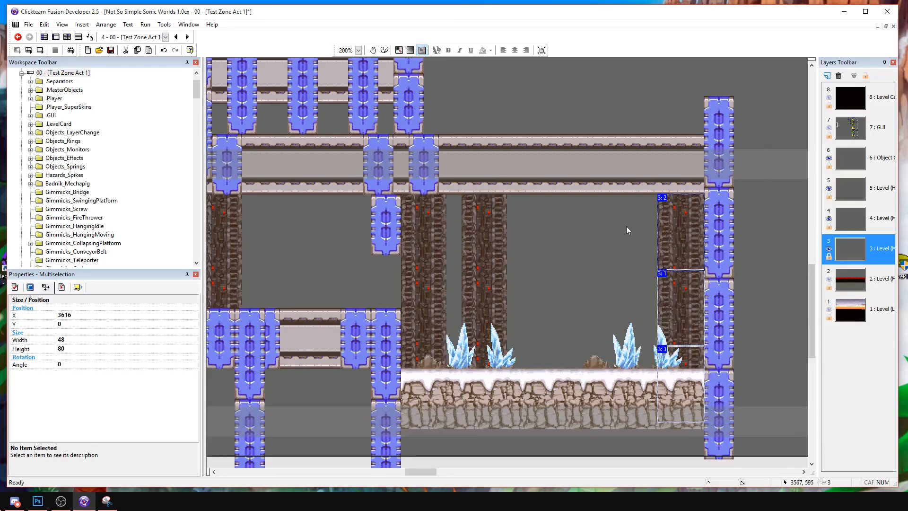
Add a fourth brown pillar just left of the one at the post column and send it to the back.
key(ctrl+c)
key(ctrl+v)
click(615, 201)
right_click(617, 220)
mouse_move(649, 304)
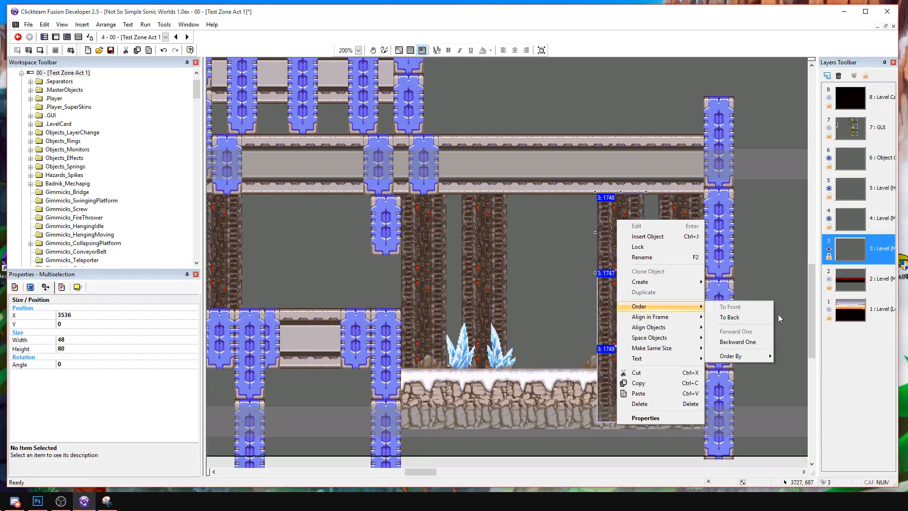
click(778, 314)
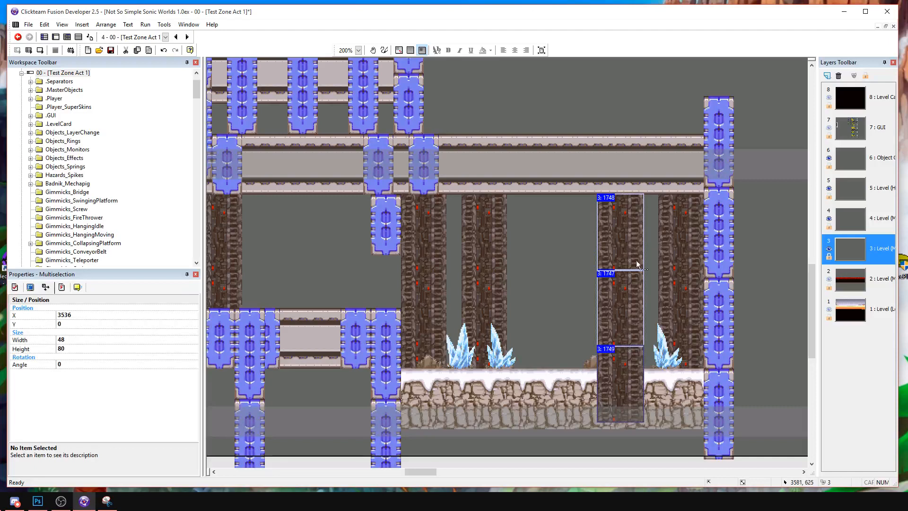
right_click(621, 285)
mouse_move(700, 372)
click(753, 383)
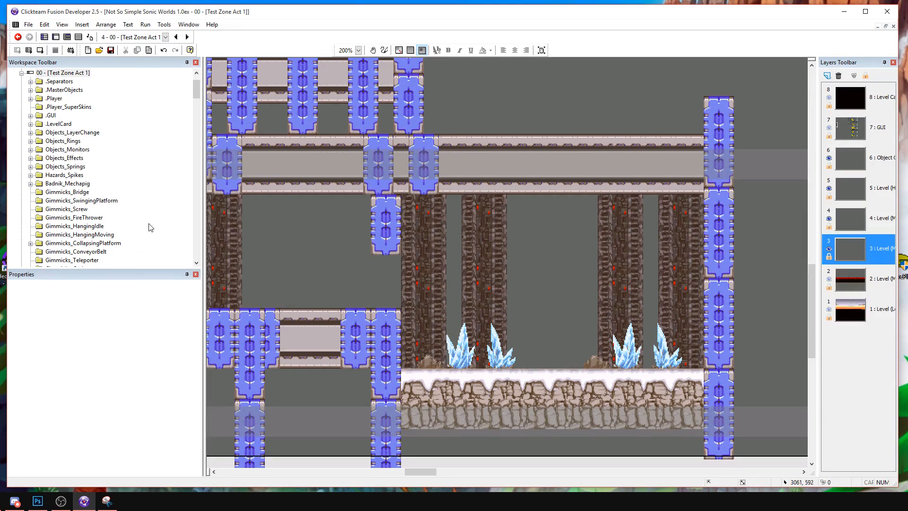
Run the current frame and playtest the opening snowy ground up to the tall snow-capped pillar.
click(44, 48)
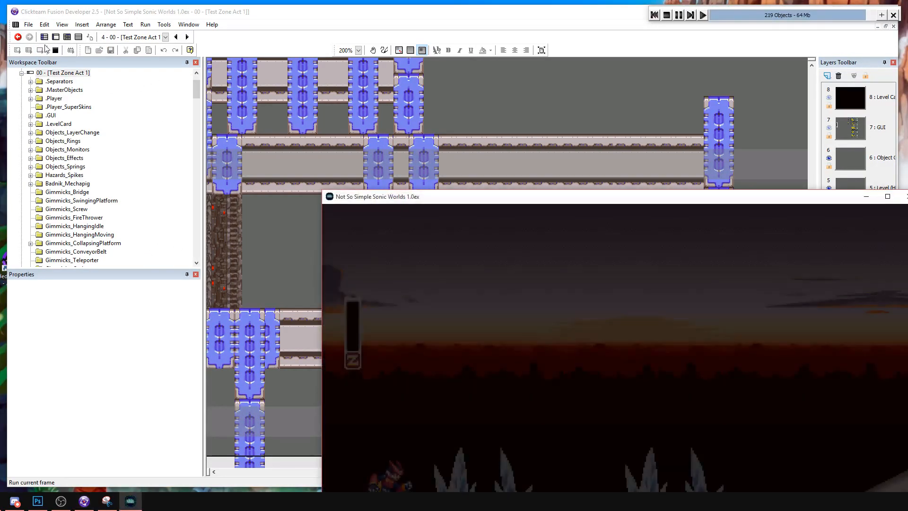
drag(619, 201, 452, 108)
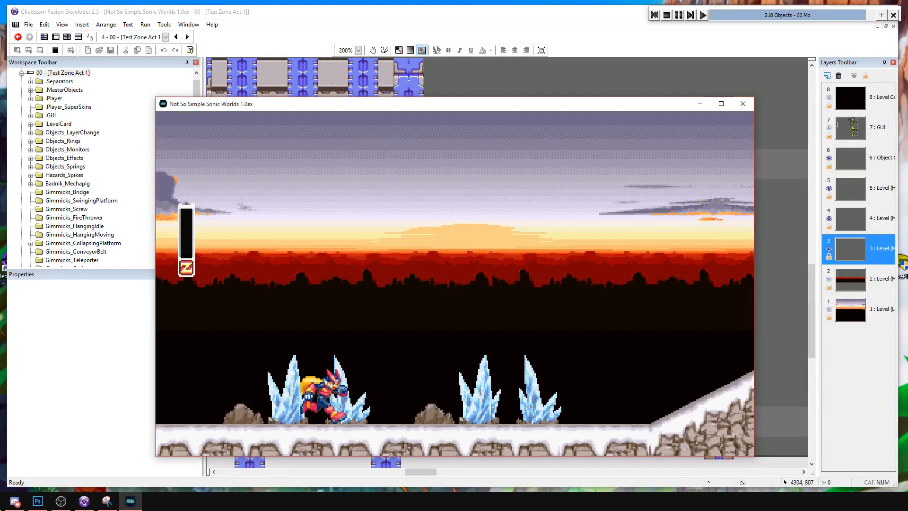
key(Right)
key(a)
key(a)
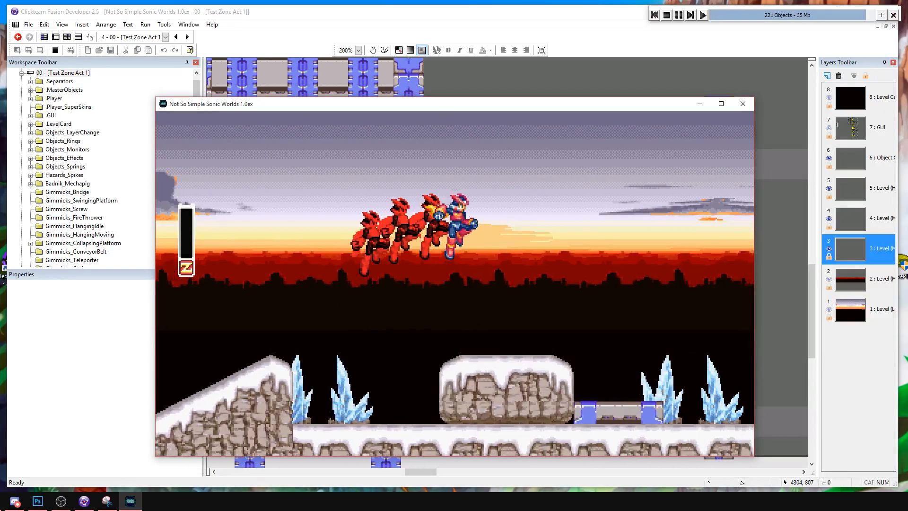
key(Right)
key(a)
key(a)
key(a)
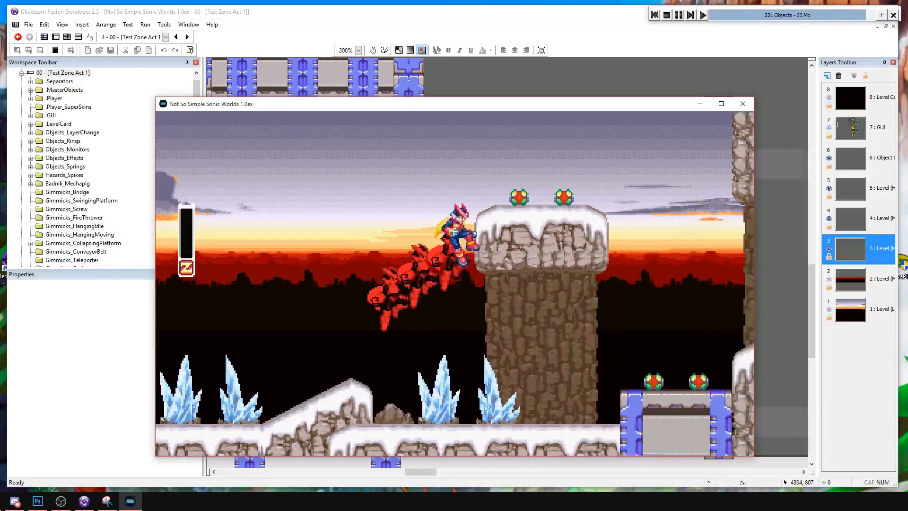
Play over the snow-capped pillar and across the rocky pit into the metal beam section.
key(Right)
key(Left)
key(Right)
key(a)
key(Left)
key(Right)
key(a)
key(a)
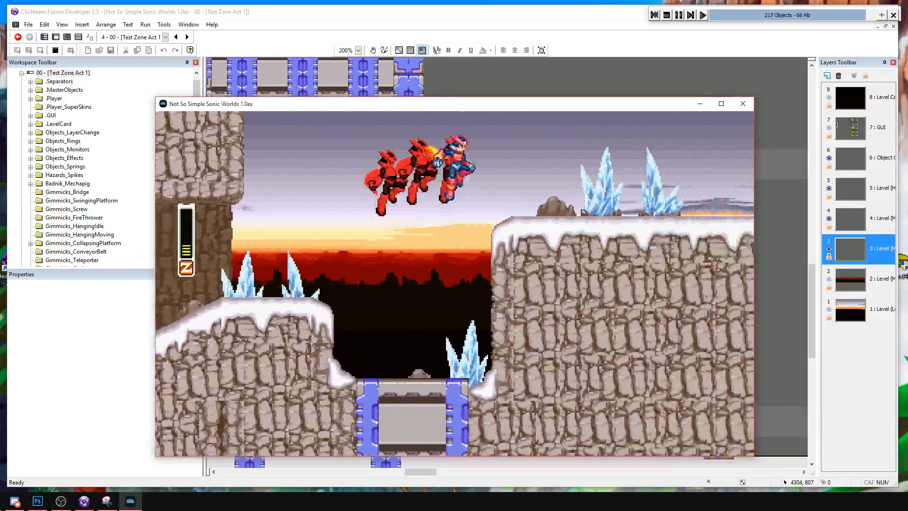
key(Right)
key(a)
key(a)
key(s)
key(Right)
key(a)
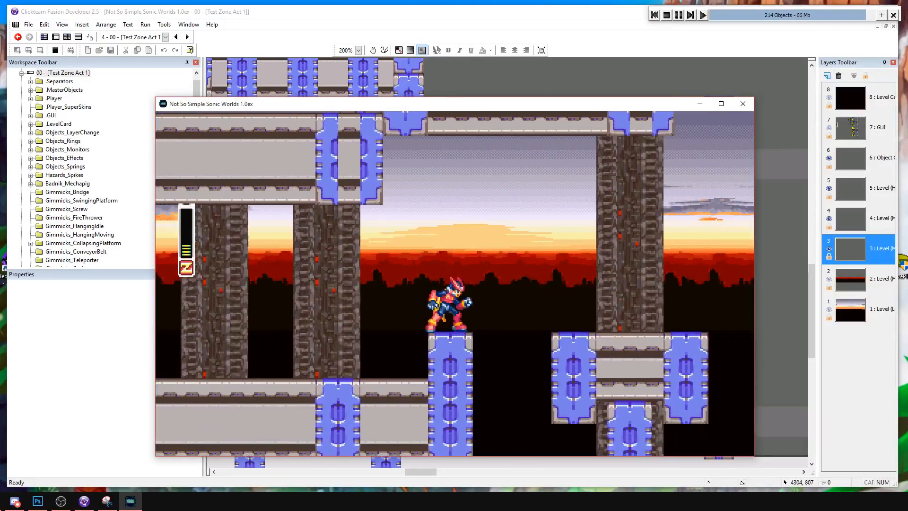
Cross the gaps between the metal beams and enter the enclosed snowy area to check its background pillars.
key(Right)
key(a)
key(a)
key(Right)
key(a)
key(Right)
key(a)
key(a)
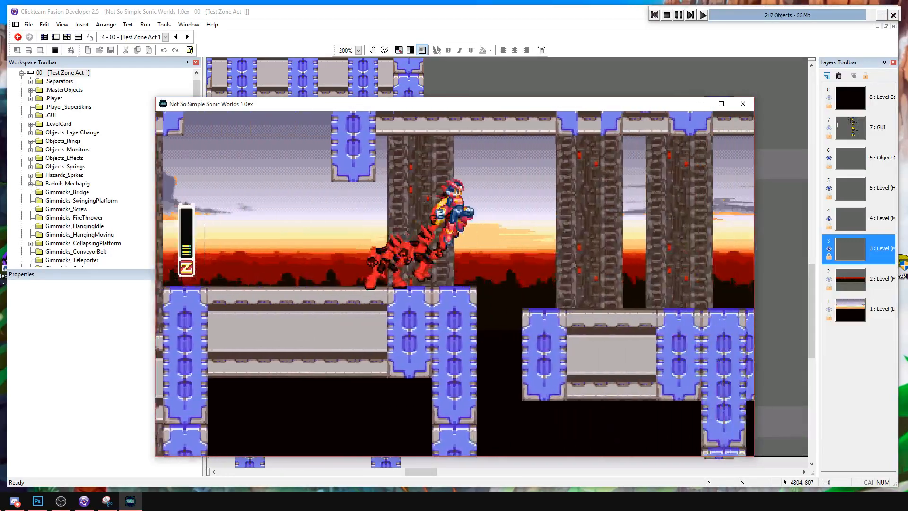
key(Right)
key(a)
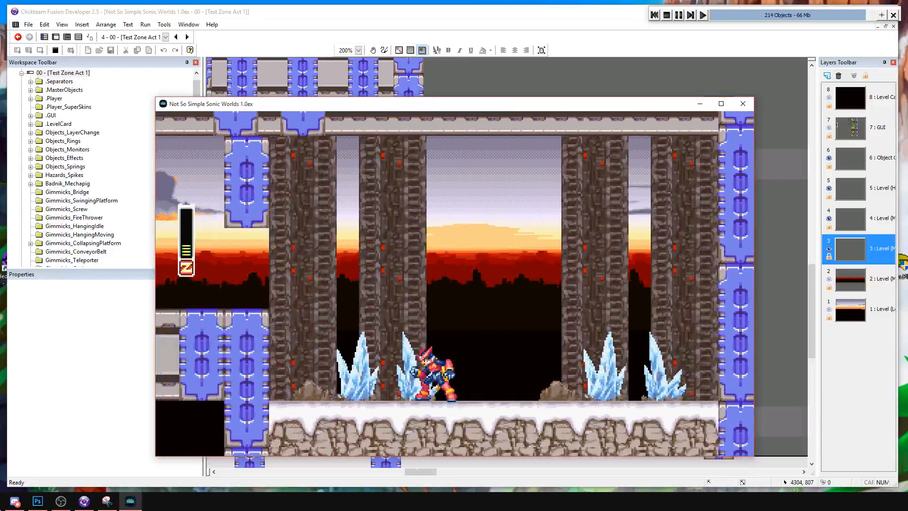
key(Right)
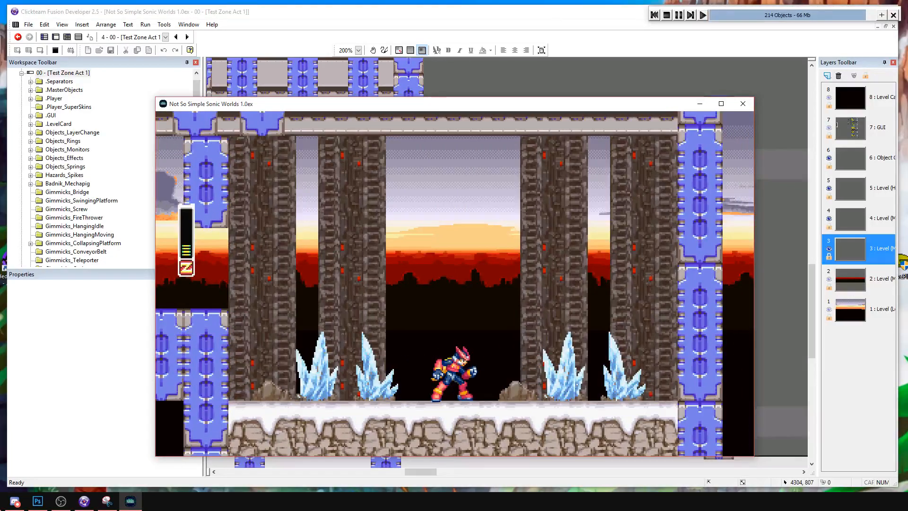
Test the post column that closes off the far side of the snowy area by jumping at it.
key(Right)
key(a)
key(a)
key(Left)
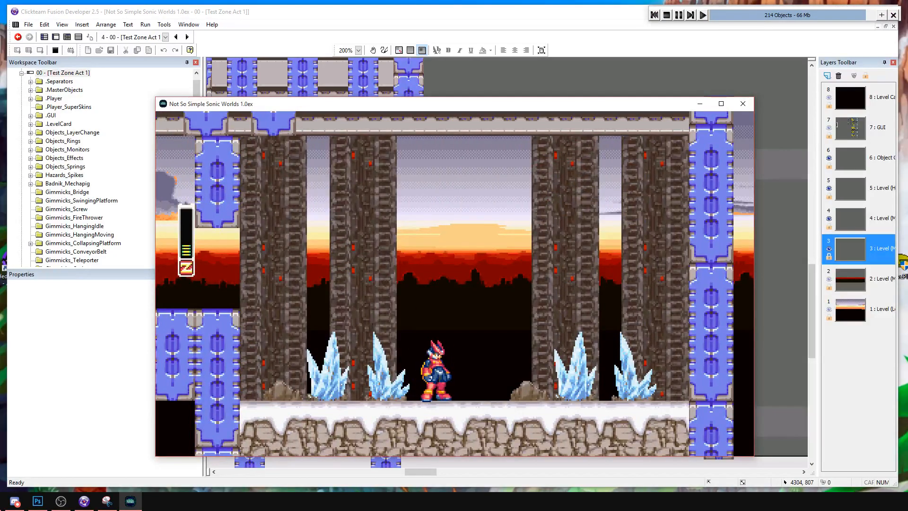
Play back from the snowy area over the metal beams toward the start, and close the game.
key(Left)
key(a)
key(a)
key(s)
key(Left)
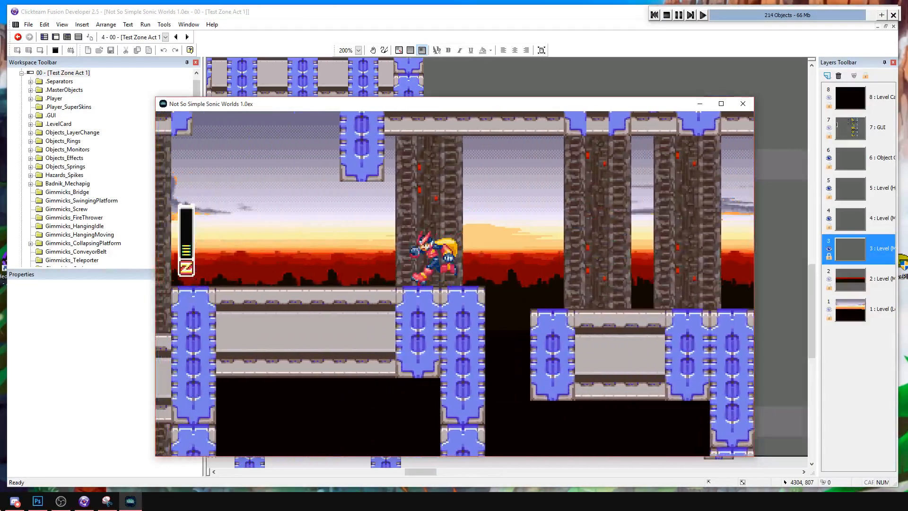
key(a)
key(Left)
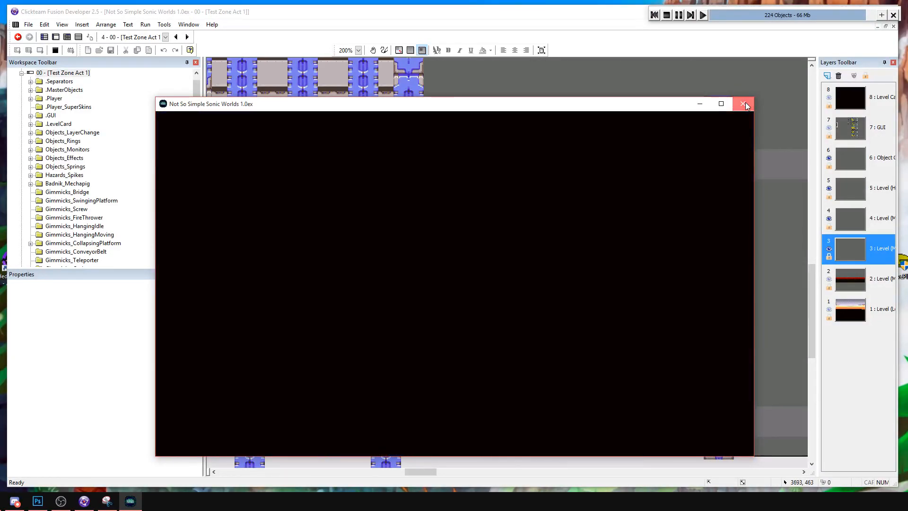
click(744, 104)
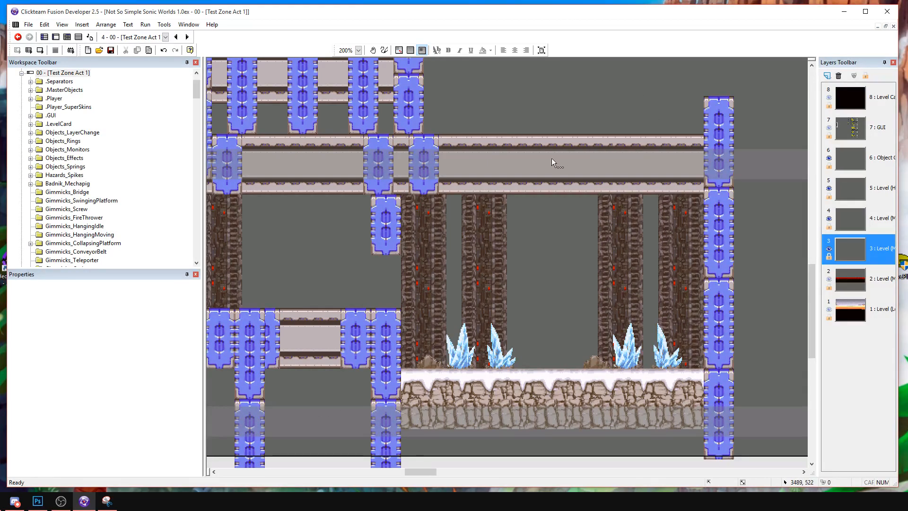
Look back over the metal beam section in the editor, and briefly run the current frame again.
middle_drag(296, 190, 362, 230)
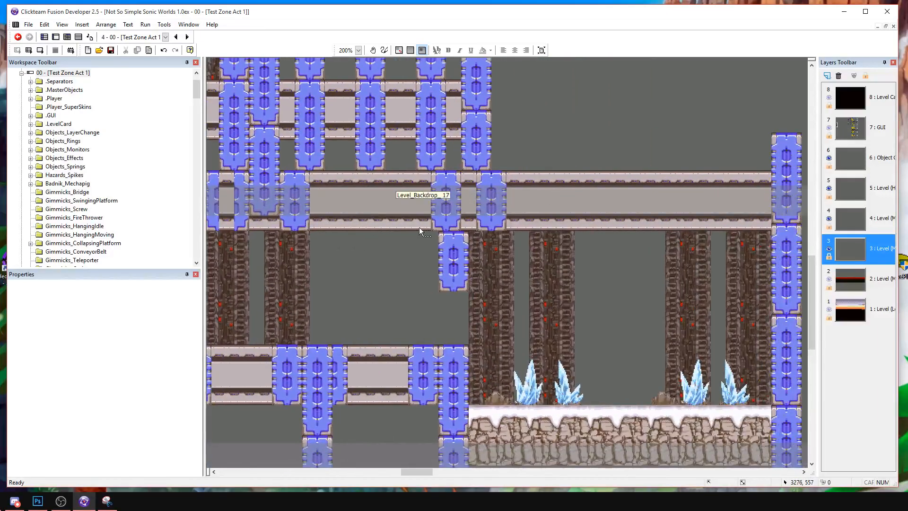
middle_drag(414, 279, 389, 221)
middle_drag(387, 252, 700, 289)
middle_drag(372, 294, 736, 321)
middle_drag(383, 244, 801, 252)
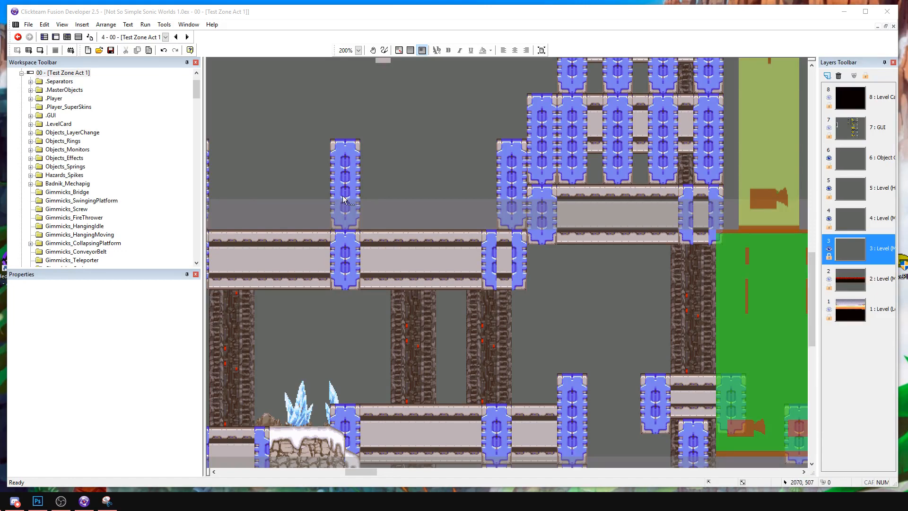
click(42, 50)
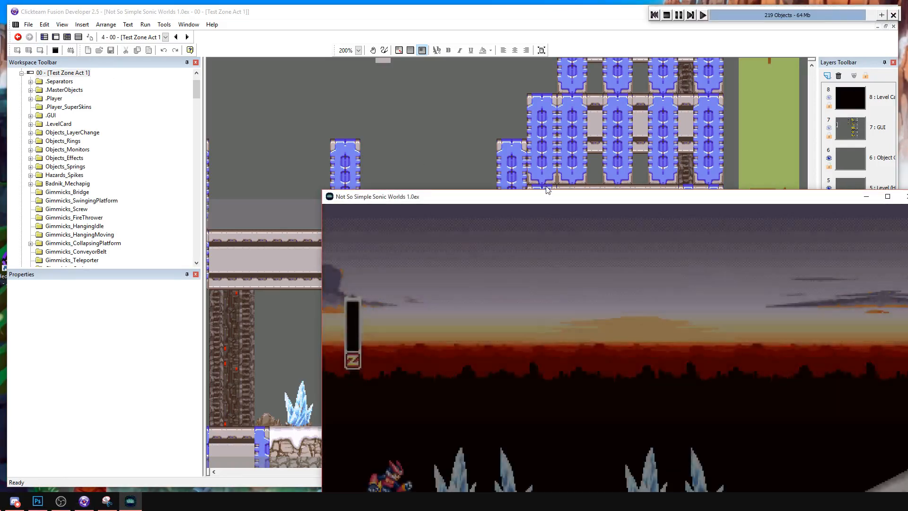
drag(553, 201, 410, 96)
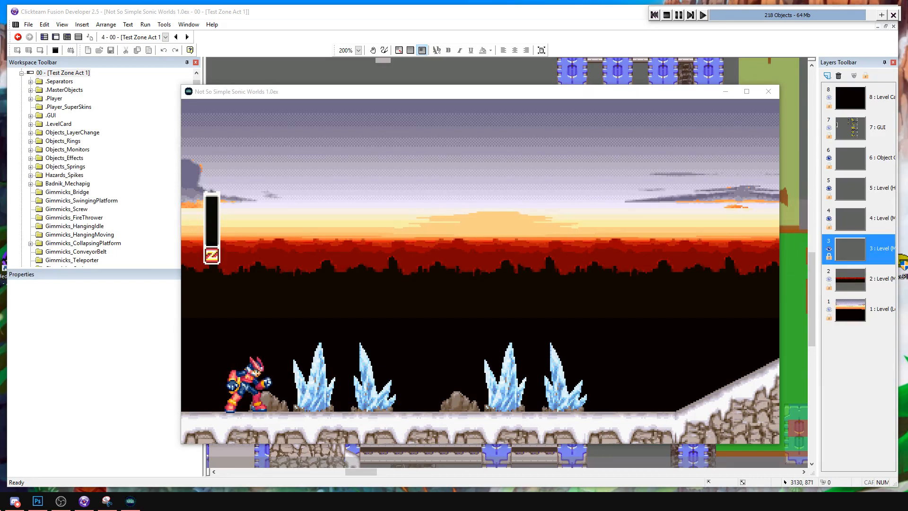
click(768, 91)
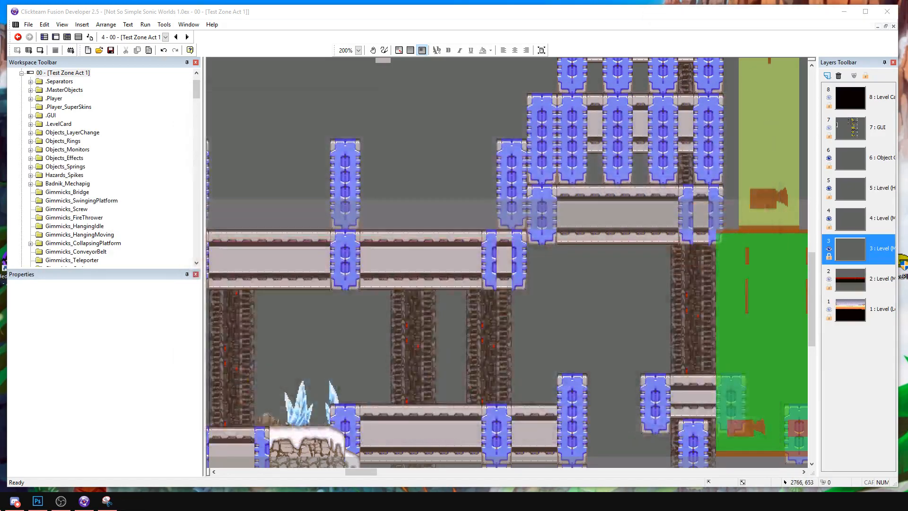
Switch to Photoshop and open the enemy sprite sheet 12572.png.
key(alt+Tab)
drag(314, 41, 392, 42)
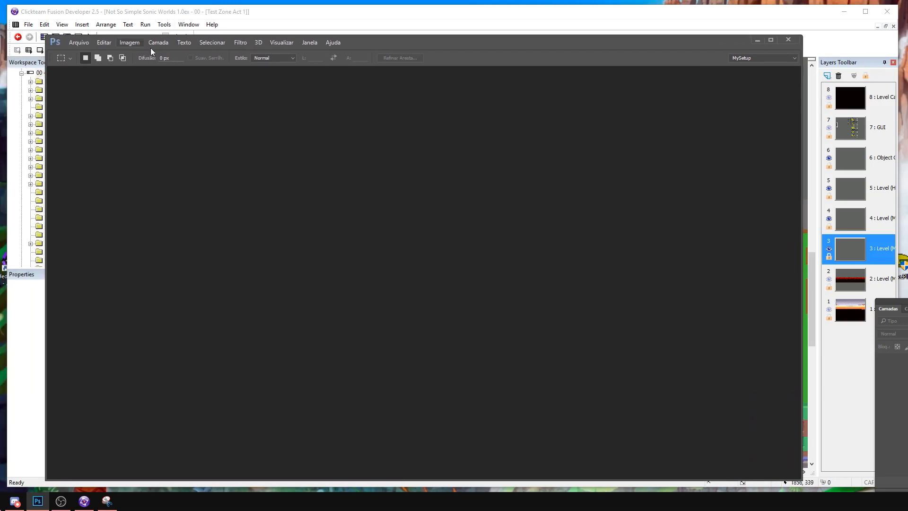
click(76, 44)
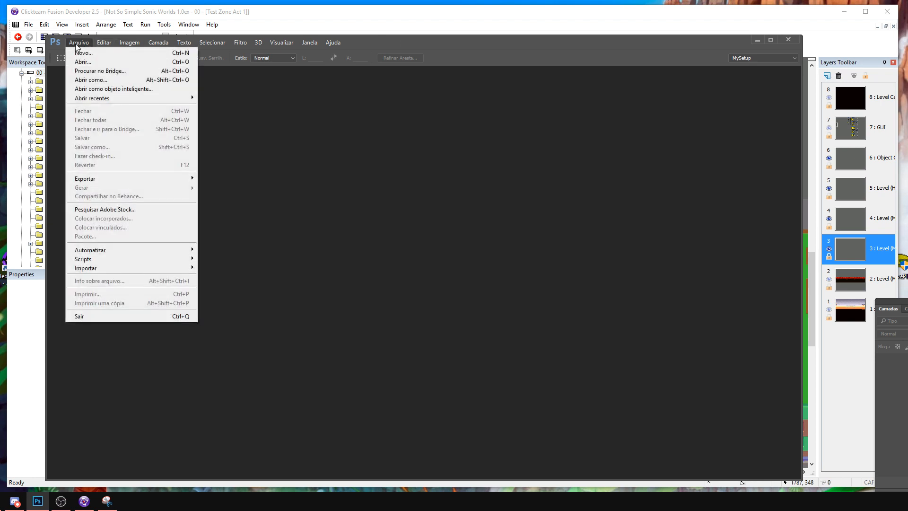
click(84, 61)
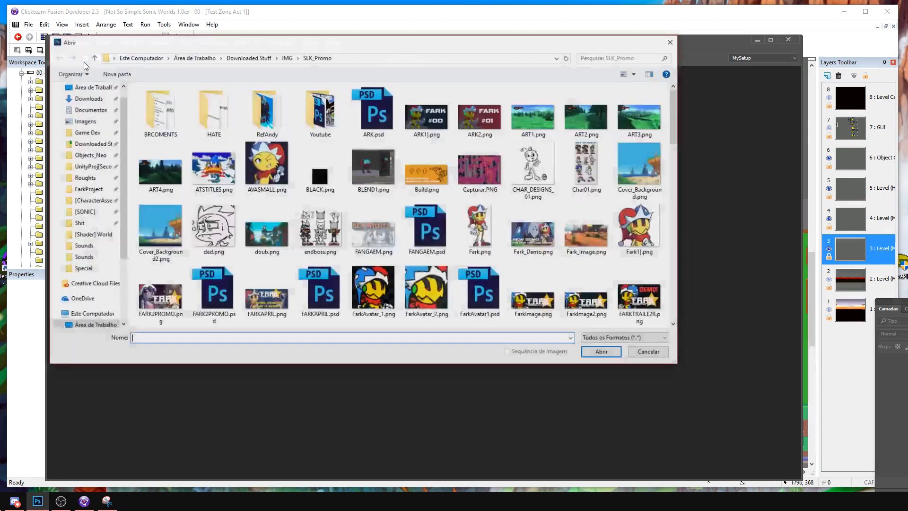
click(93, 145)
drag(354, 42, 0, 137)
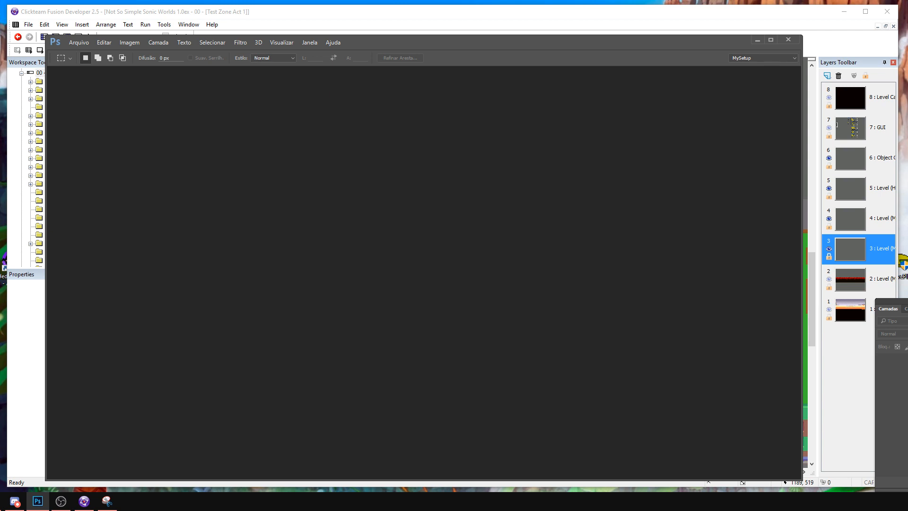
drag(122, 71, 370, 99)
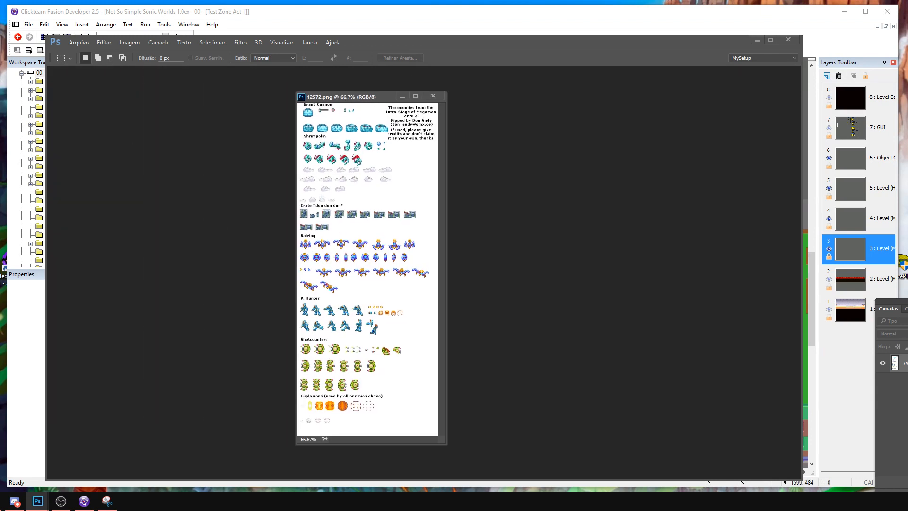
Widen the sprite sheet's window and zoom to 400% on the credit text.
key(z)
click(410, 122)
click(410, 122)
click(410, 122)
click(411, 122)
drag(448, 152, 678, 151)
scroll(605, 274, up, 2)
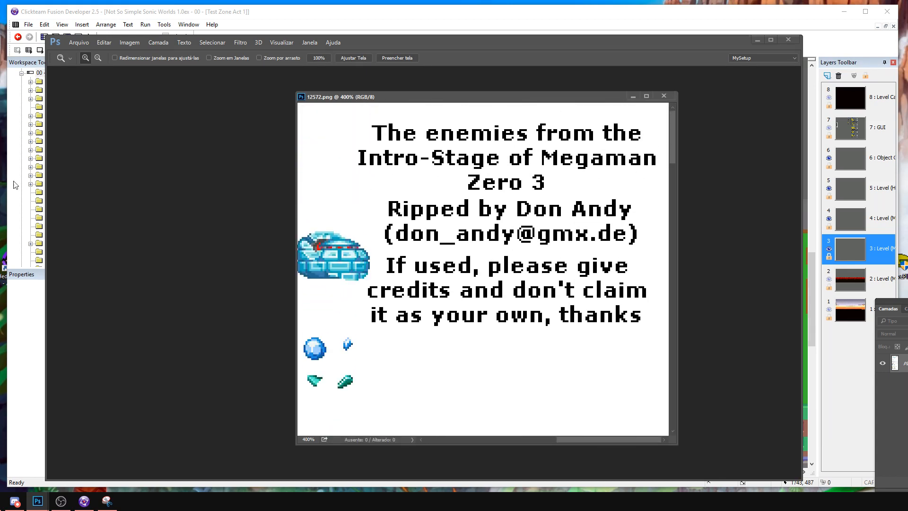
Try to erase the ripper's name from the credit text with a content-aware fill at 100% opacity.
key(m)
drag(512, 199, 635, 220)
key(shift+F5)
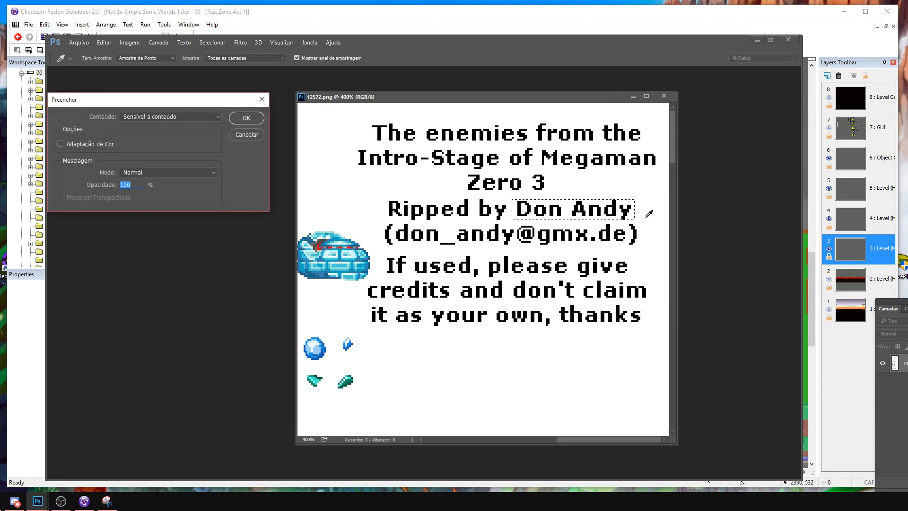
key(Return)
click(588, 268)
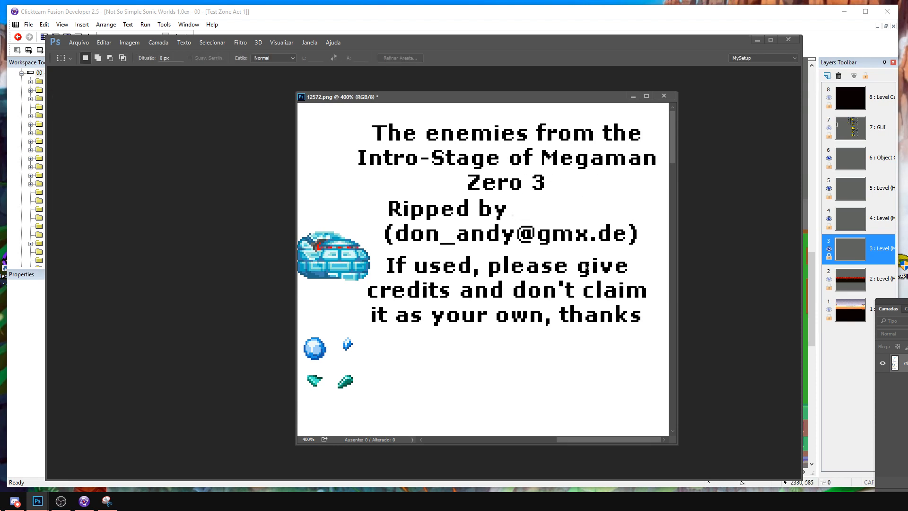
Undo the content-aware fill over the name in the credit text.
key(ctrl+alt+z)
key(ctrl+alt+z)
key(ctrl+alt+z)
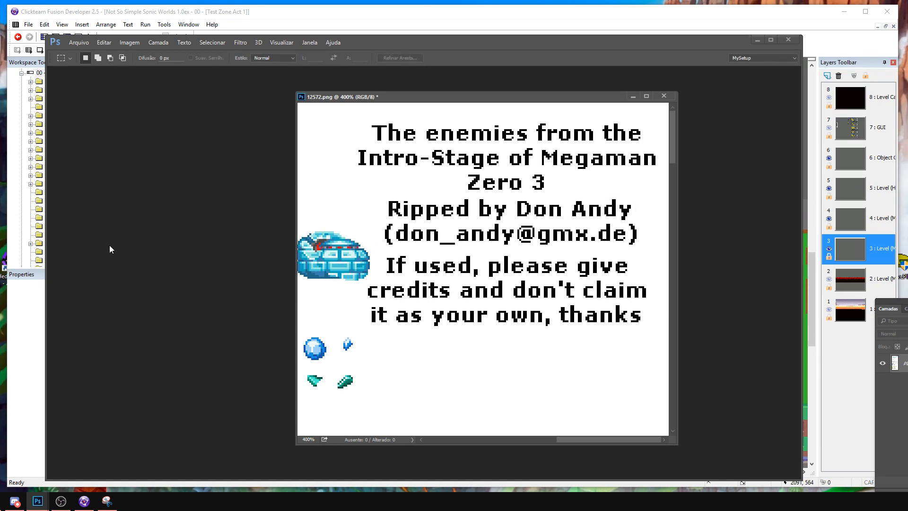
Look through the sprite sheet down to the P. Hunter section and widen its window to fit all the sprites.
scroll(498, 291, down, 10)
scroll(499, 235, down, 4)
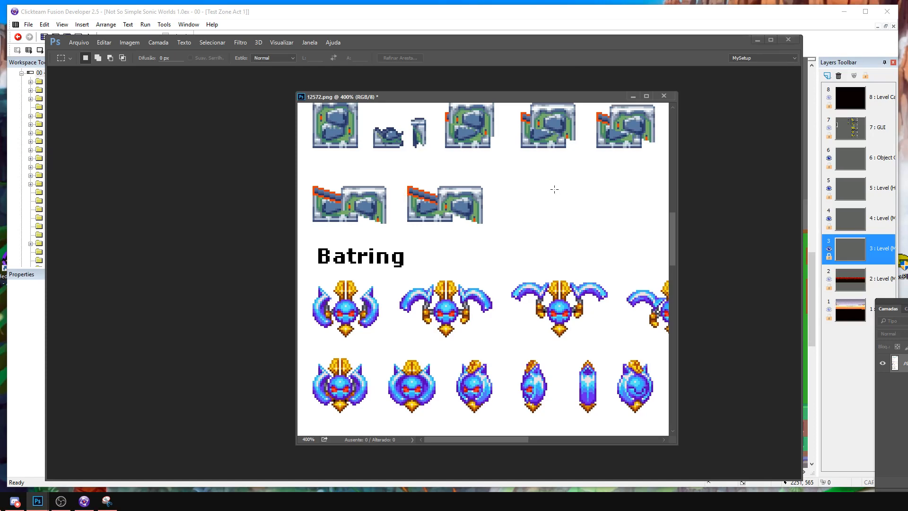
scroll(549, 182, down, 5)
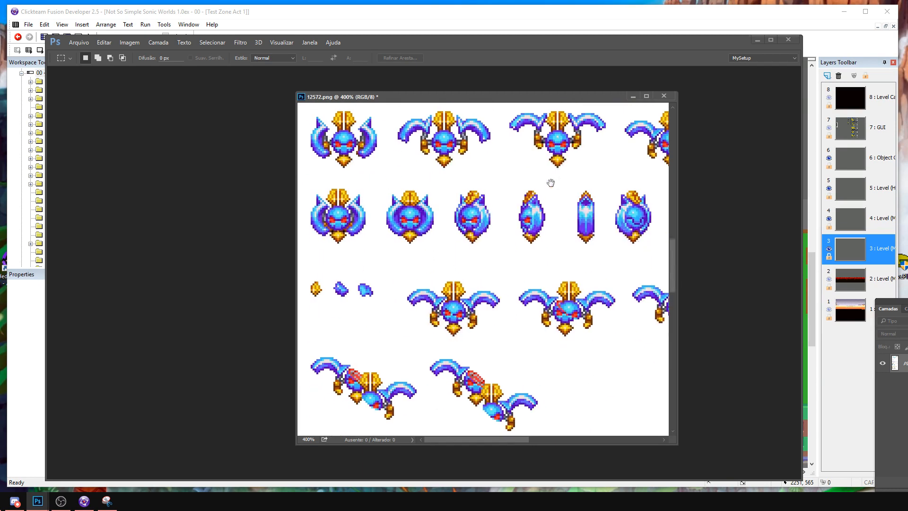
drag(527, 274, 527, 192)
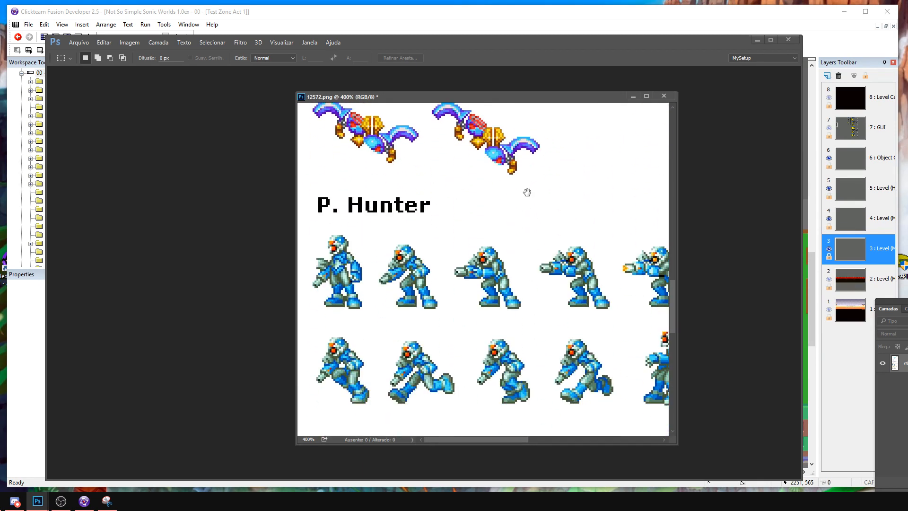
drag(680, 342, 795, 342)
drag(296, 245, 123, 249)
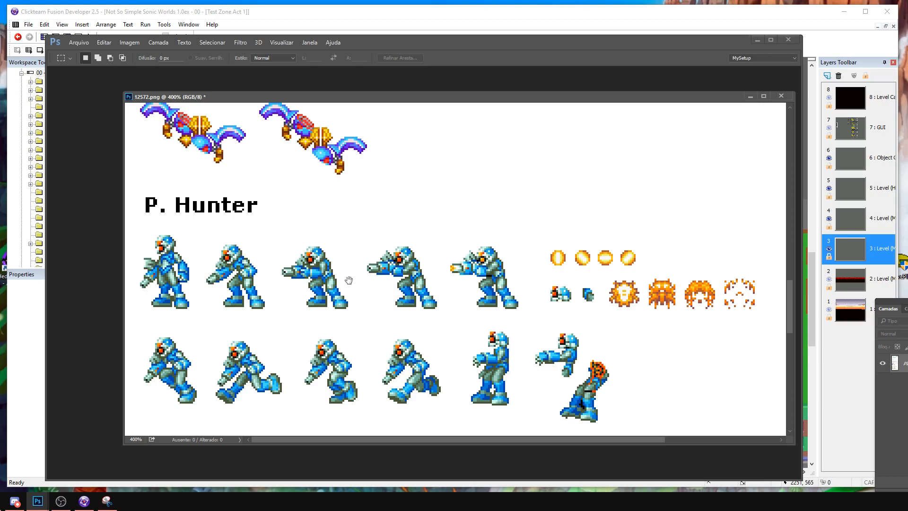
drag(346, 282, 425, 259)
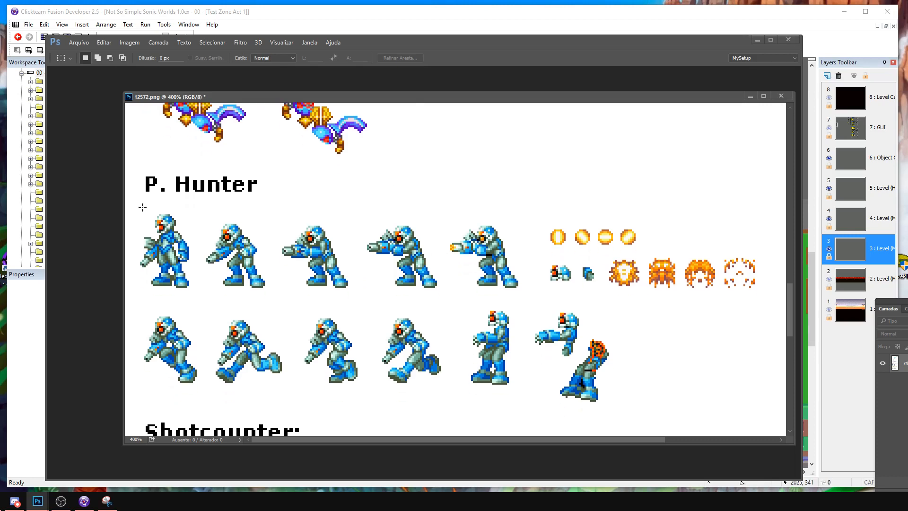
Copy the P. Hunter sprites and explosion frames into a new white-background document of 333 × 106 pixels.
drag(138, 205, 761, 402)
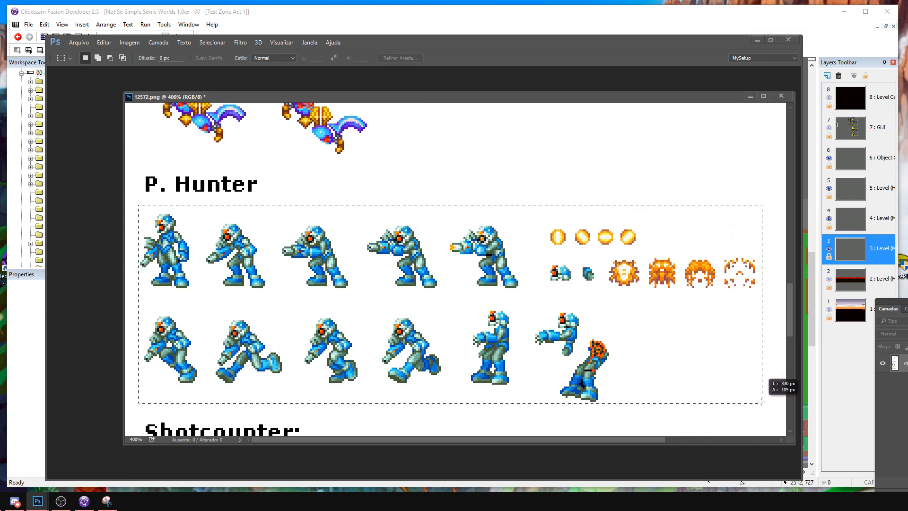
drag(764, 402, 767, 404)
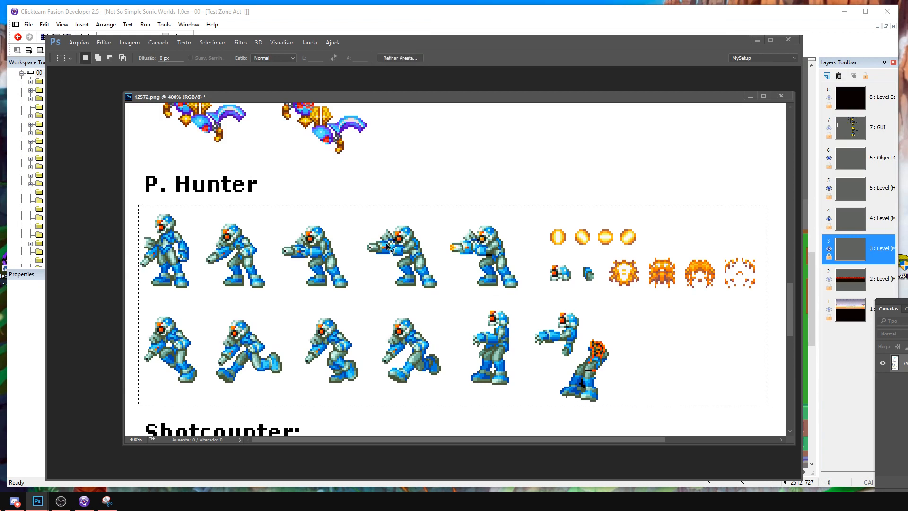
click(78, 44)
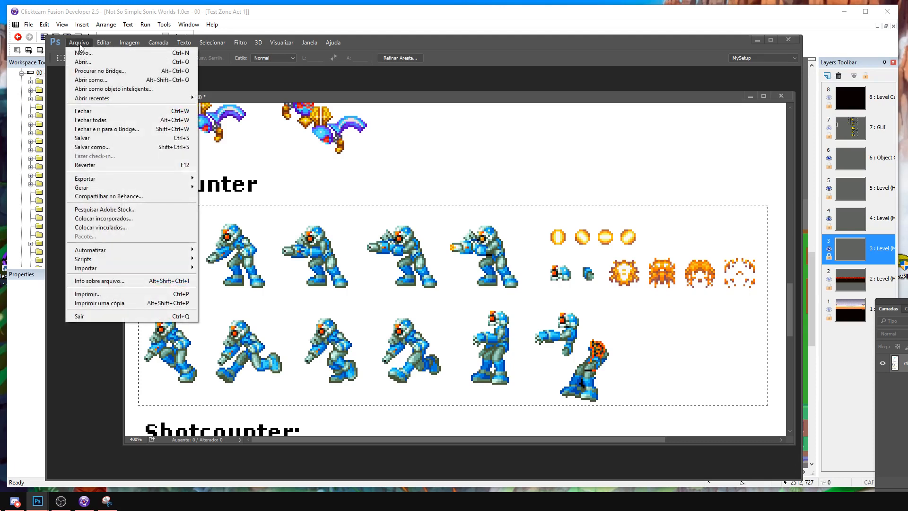
click(94, 59)
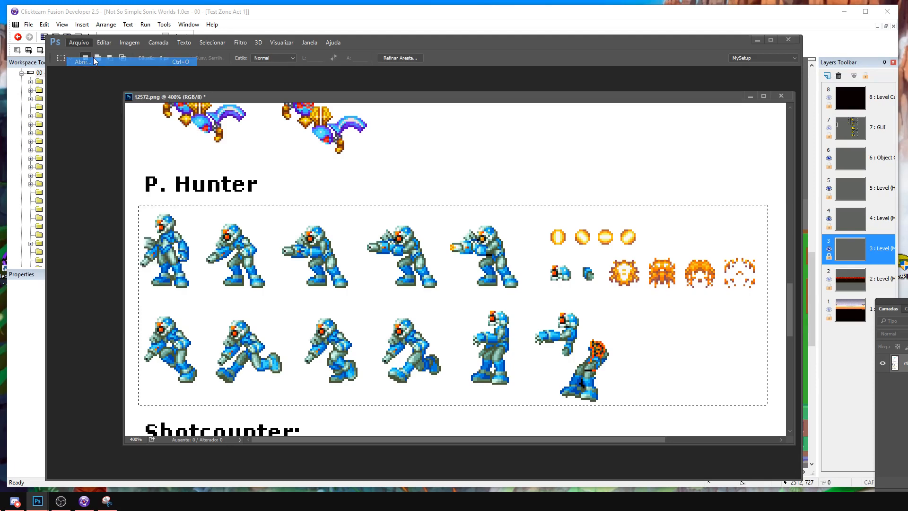
click(77, 43)
click(84, 53)
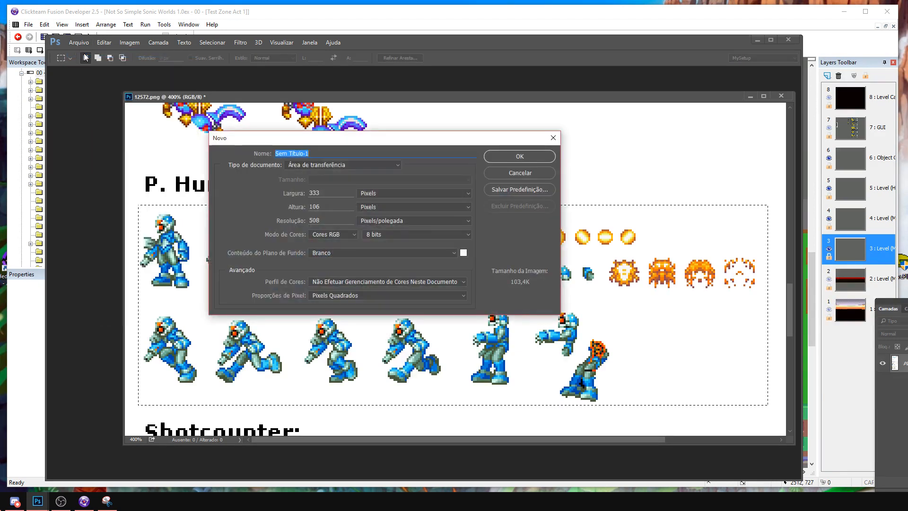
key(Return)
key(ctrl+v)
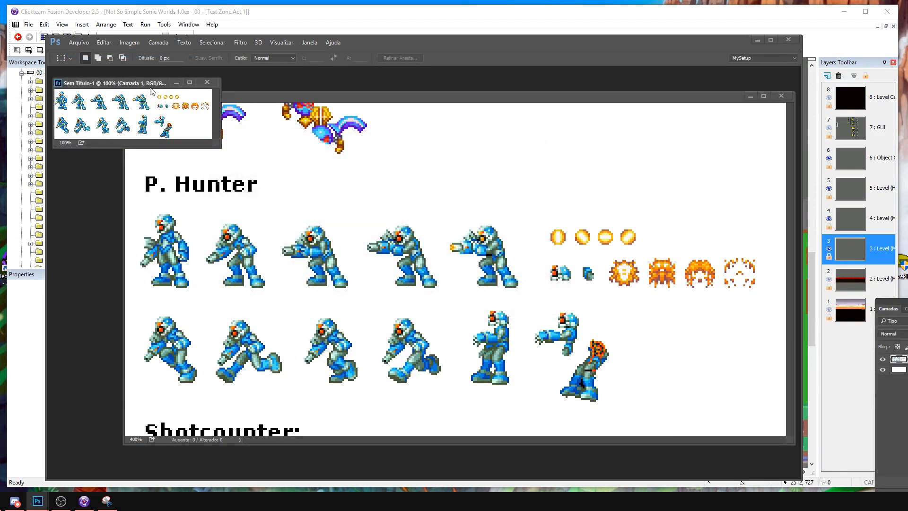
Minimize the sprite sheet, enlarge the new document's window and zoom its sprites to 400%.
drag(133, 88, 344, 177)
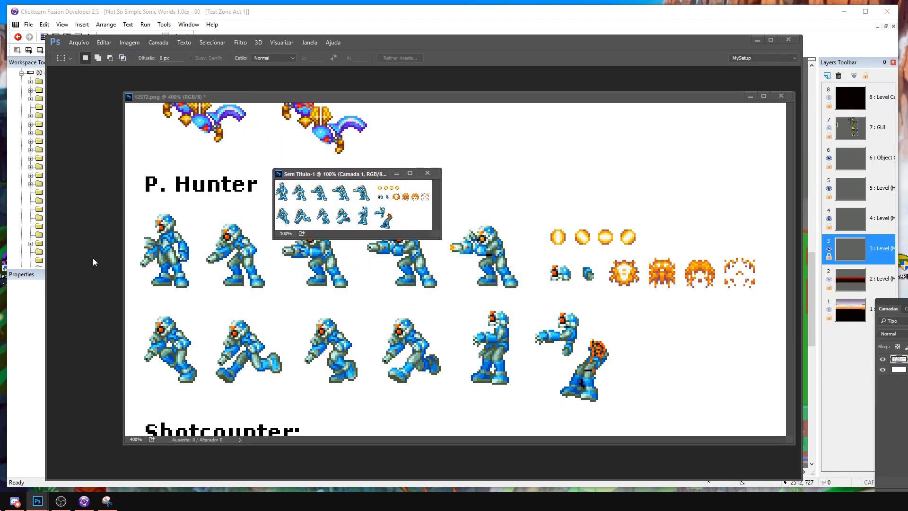
click(750, 97)
drag(327, 173, 366, 173)
key(z)
drag(0, 154, 70, 154)
drag(409, 170, 327, 119)
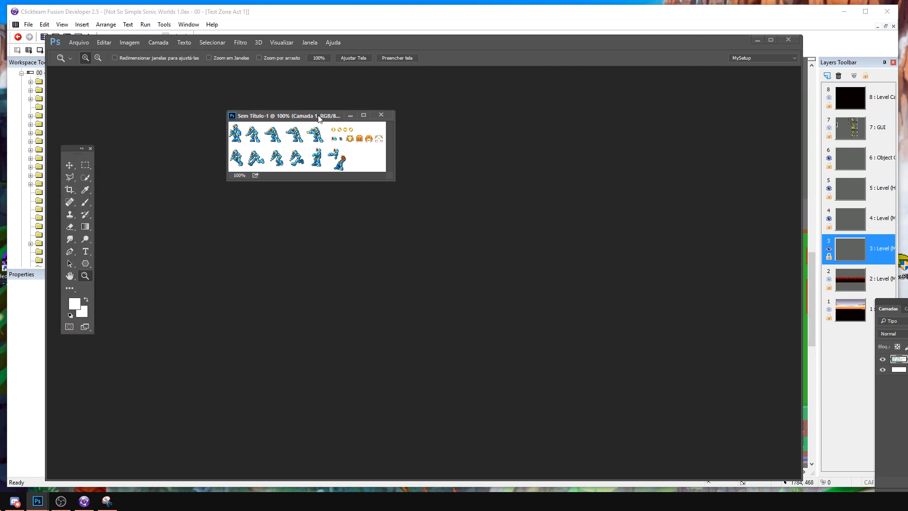
drag(396, 182, 631, 337)
click(365, 226)
click(365, 227)
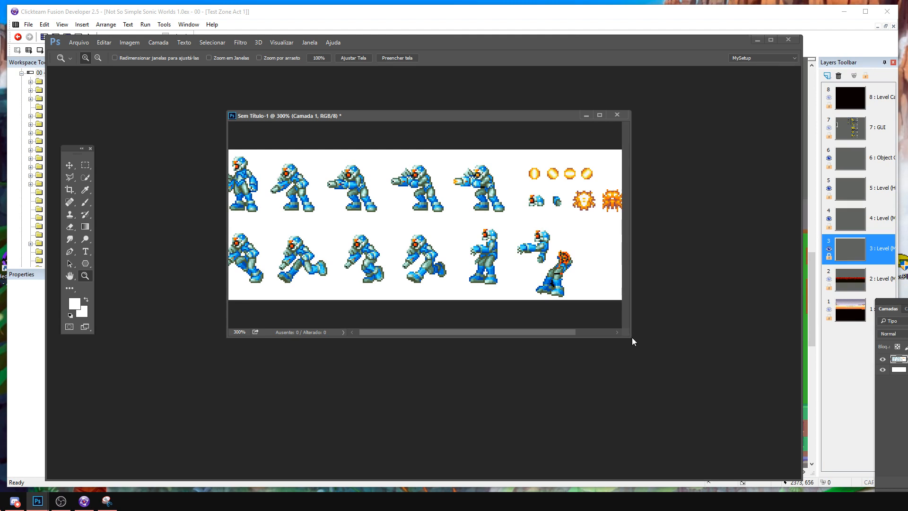
drag(626, 334, 764, 382)
drag(225, 116, 128, 112)
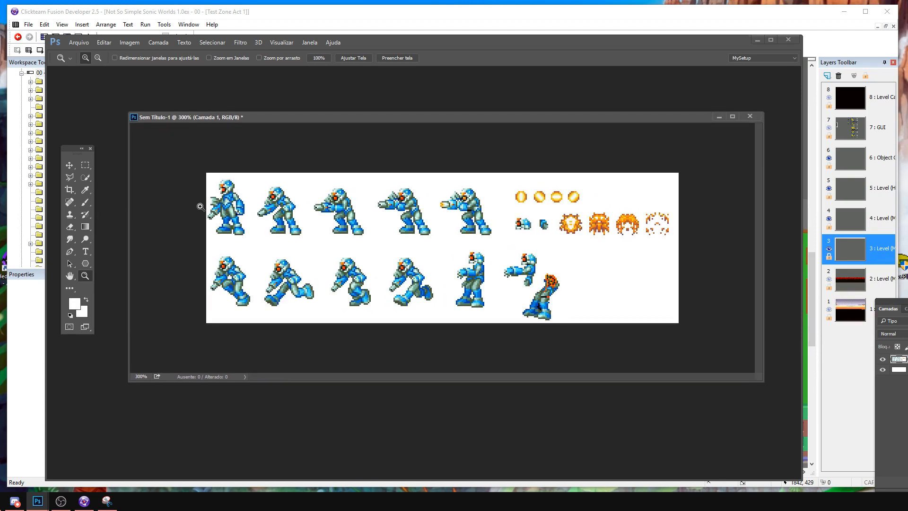
click(186, 206)
Remove the white around the P. Hunter sprites using the Magic Wand at tolerance 5, and hide the background layer.
right_click(84, 177)
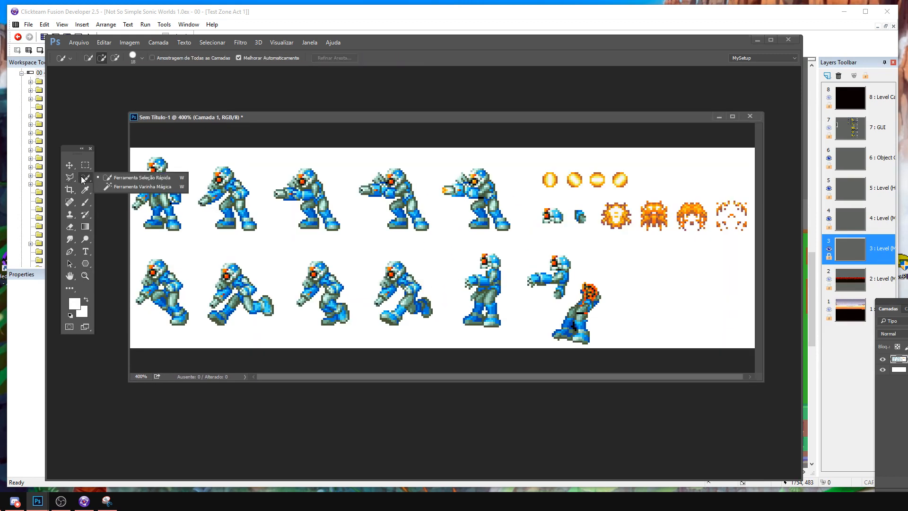
right_click(70, 166)
right_click(70, 176)
click(69, 177)
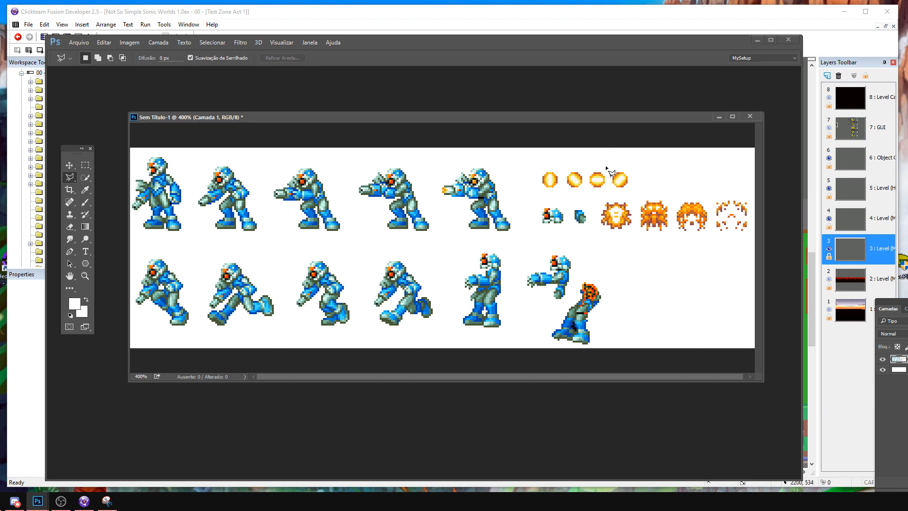
click(70, 179)
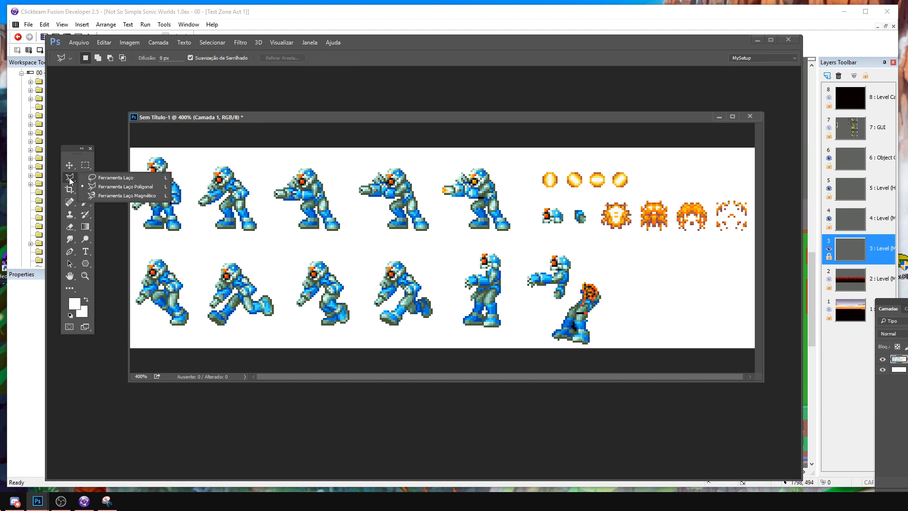
click(85, 176)
click(121, 186)
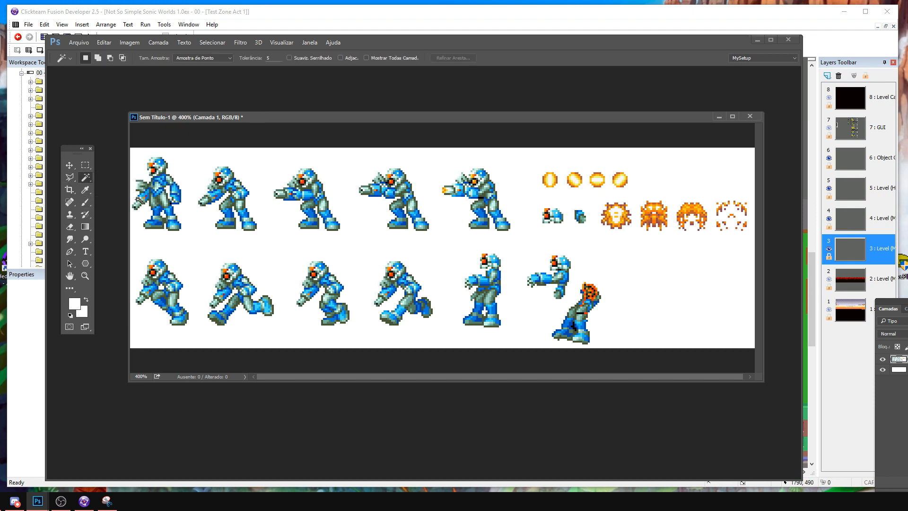
click(192, 238)
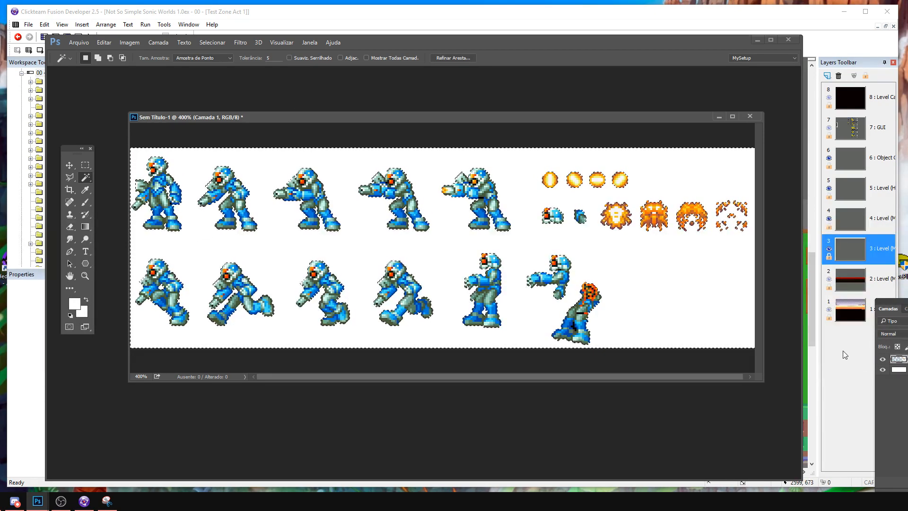
click(899, 371)
click(883, 370)
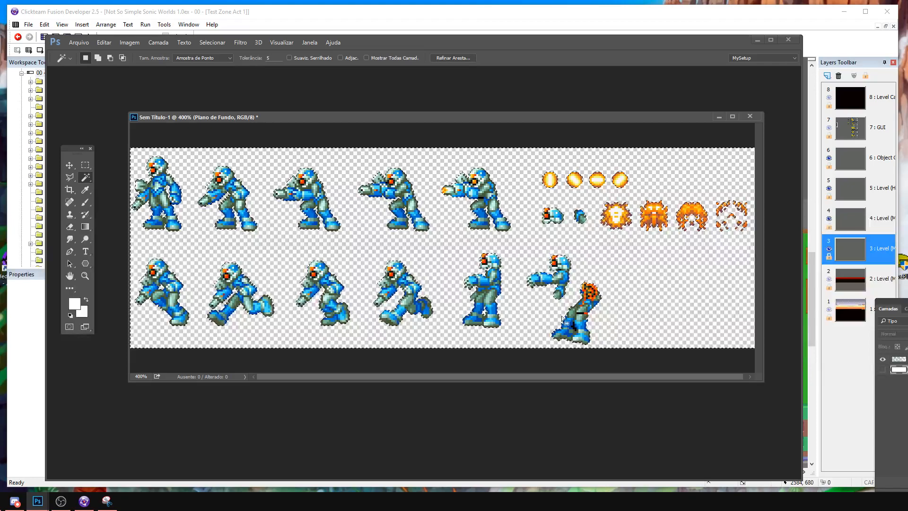
key(m)
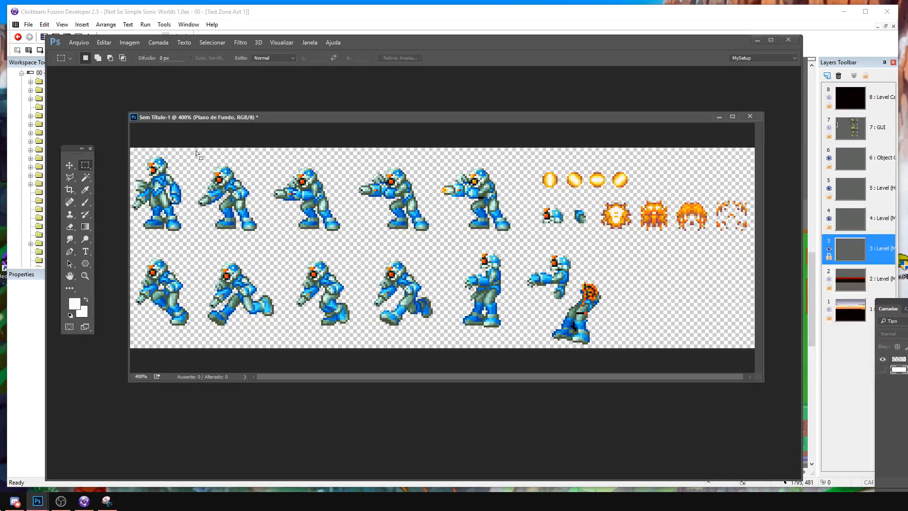
Close the new document without saving it and switch back to Clickteam Fusion.
click(750, 117)
click(359, 211)
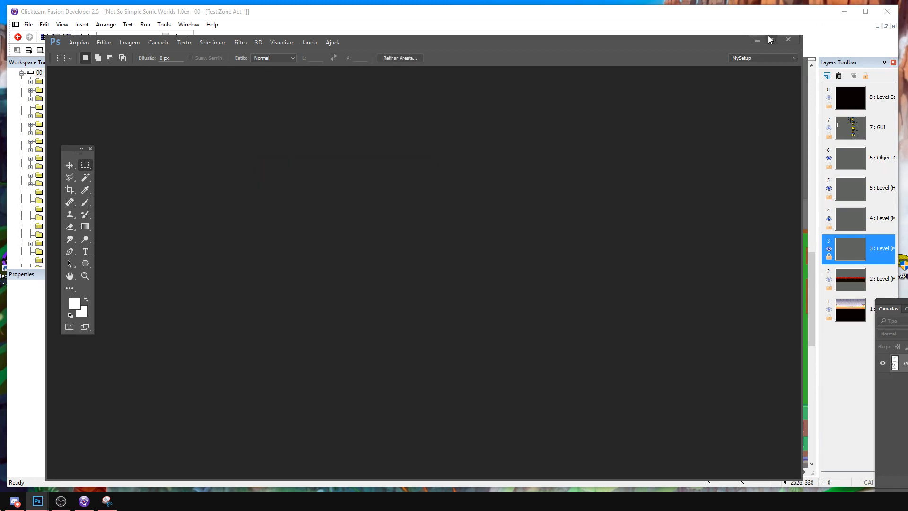
click(759, 41)
Bring the green capsule objects together just below the snowy ground, undoing one misplaced move.
drag(342, 473, 213, 480)
middle_drag(274, 416, 554, 272)
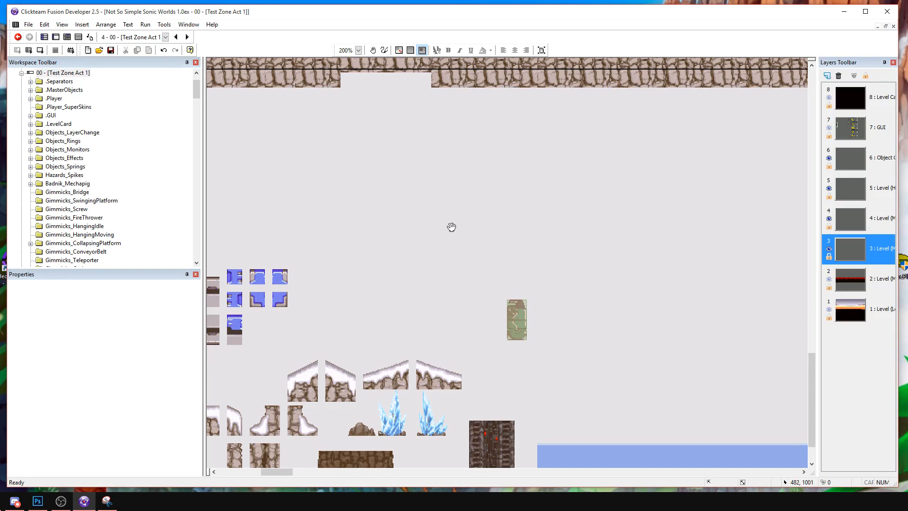
middle_drag(413, 222, 514, 243)
middle_drag(468, 217, 709, 316)
middle_drag(498, 180, 597, 137)
scroll(361, 274, down, 3)
drag(316, 247, 209, 369)
drag(238, 296, 634, 420)
key(ctrl+z)
shift+click(217, 297)
middle_drag(633, 420, 535, 297)
click(611, 317)
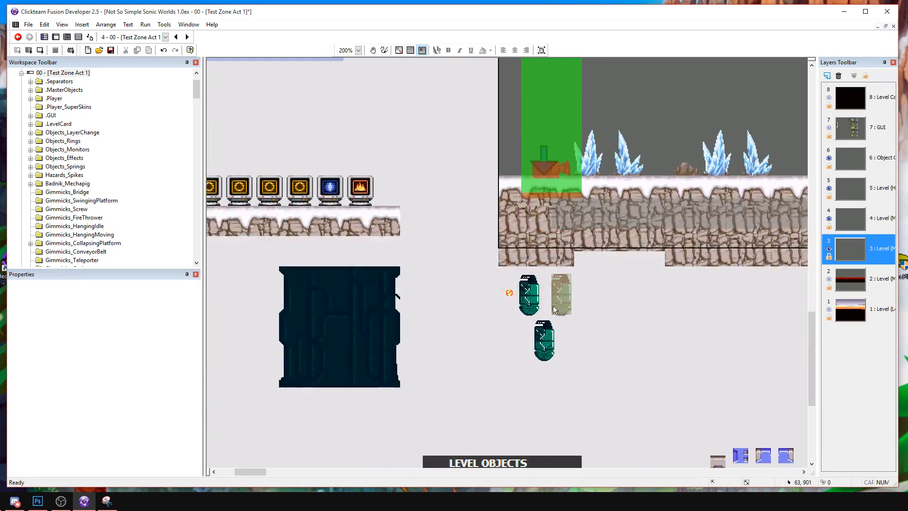
Move the PoliceBot capsule to X 80, Y 909 and delete frames 2 to 6 of its Stopped animation.
drag(489, 271, 560, 327)
shift+drag(530, 294, 576, 316)
click(587, 313)
double_click(576, 310)
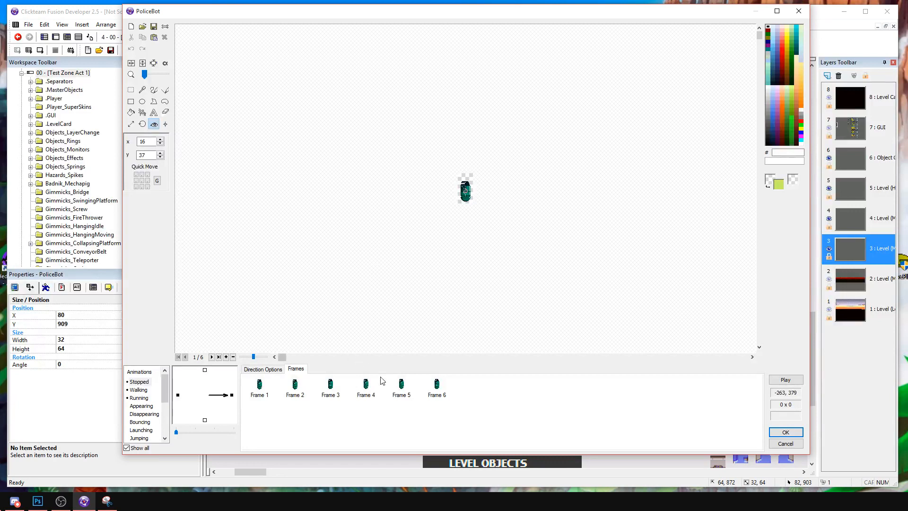
drag(287, 409, 482, 394)
click(164, 39)
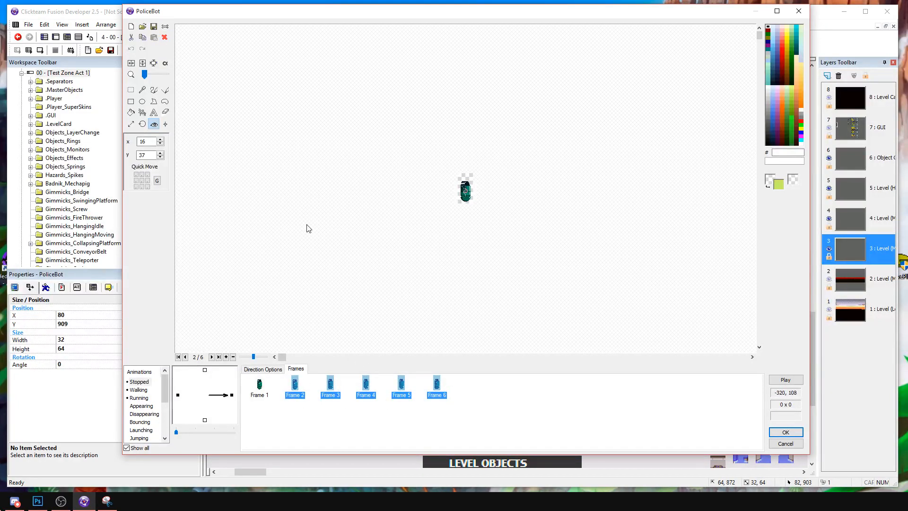
Open 12572.png from the MegamanZero folder for import into PoliceBot's remaining Stopped frame.
click(143, 26)
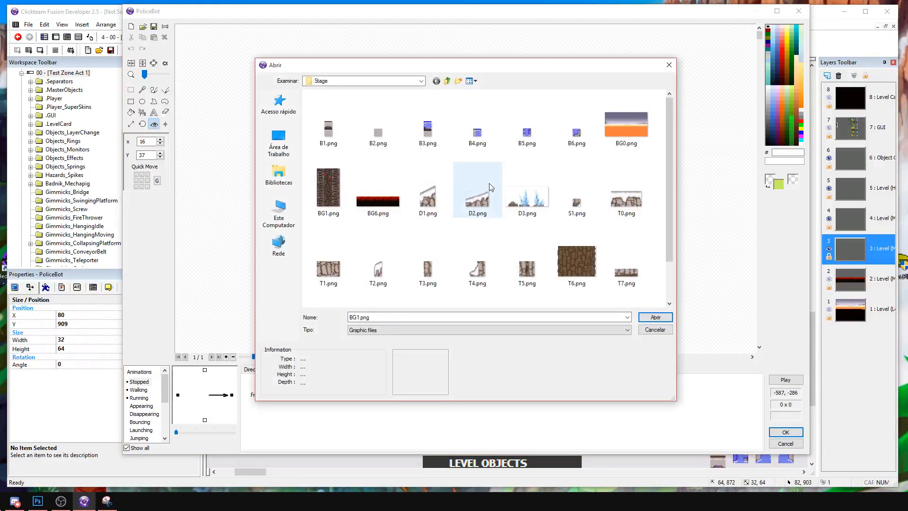
scroll(501, 185, down, 2)
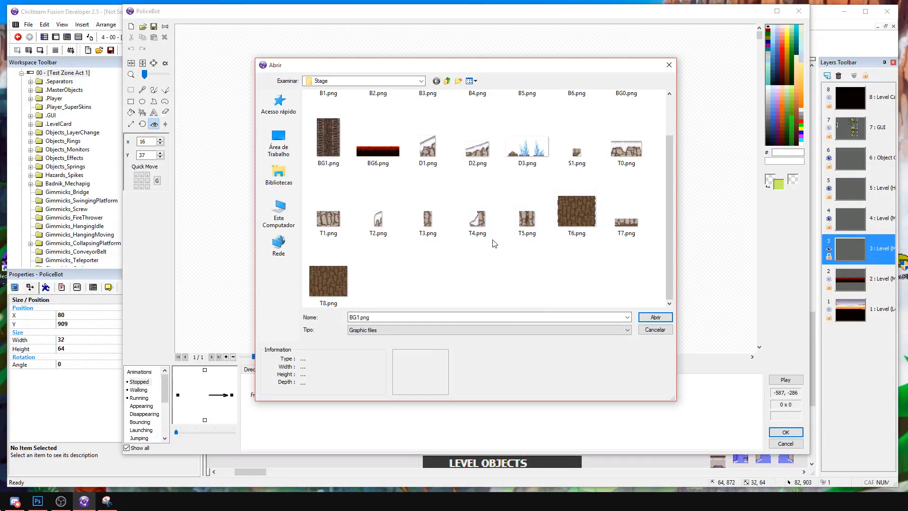
scroll(511, 223, up, 2)
click(447, 81)
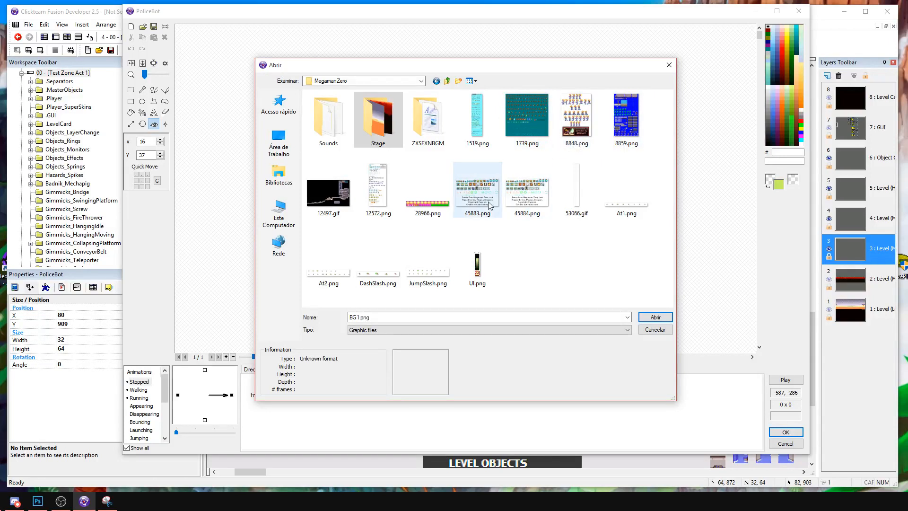
double_click(383, 191)
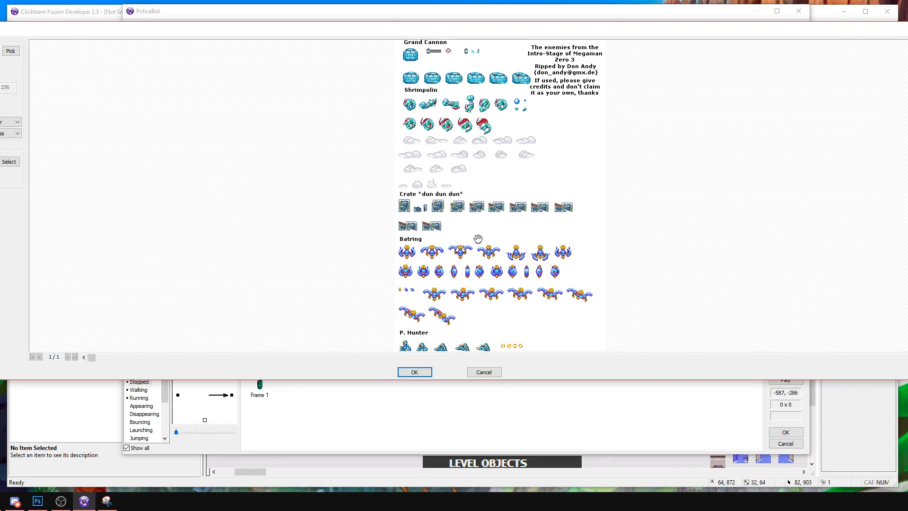
scroll(365, 263, down, 3)
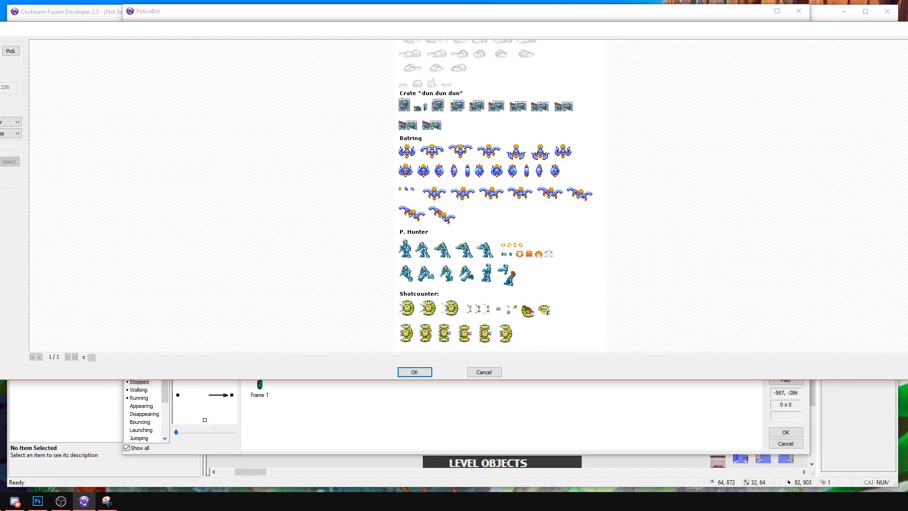
Pick the sheet's white background as the transparent colour and import only the P. Hunter sprite region into the frame.
click(11, 51)
click(472, 227)
click(10, 163)
drag(409, 240, 564, 286)
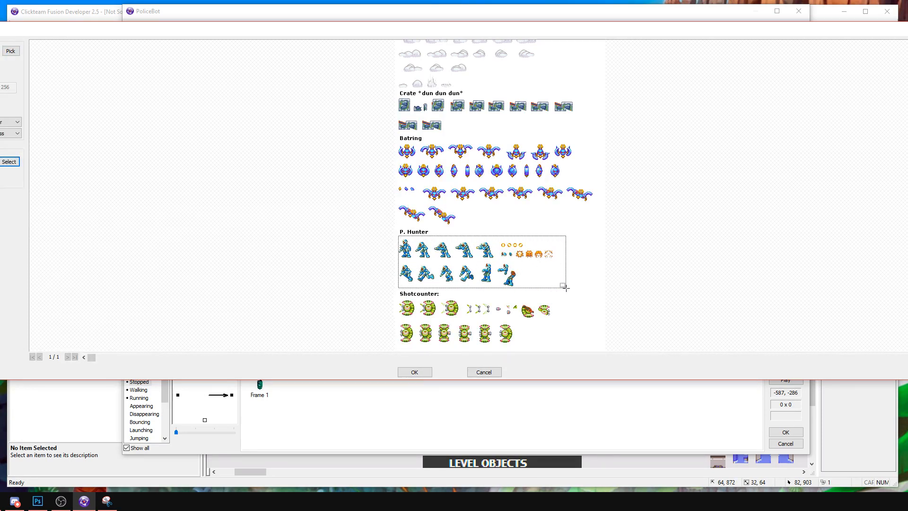
click(429, 373)
drag(145, 74, 159, 75)
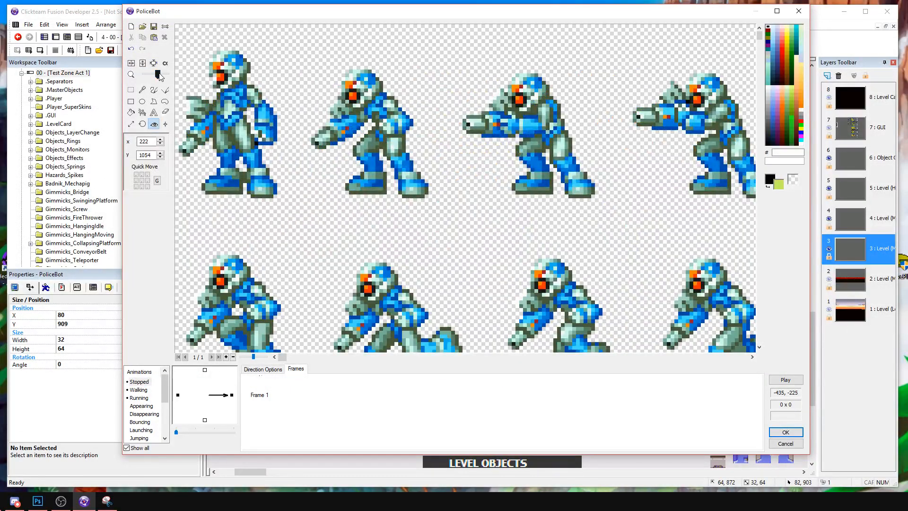
drag(159, 75, 170, 75)
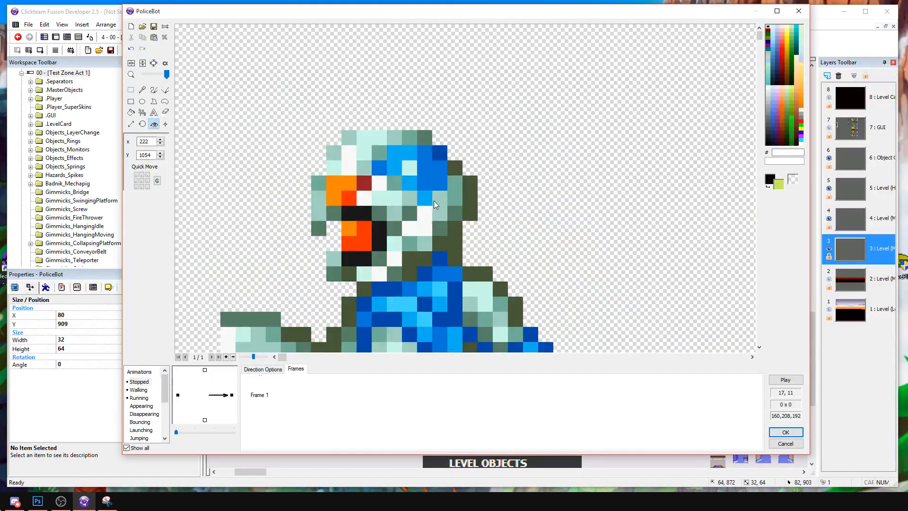
click(780, 185)
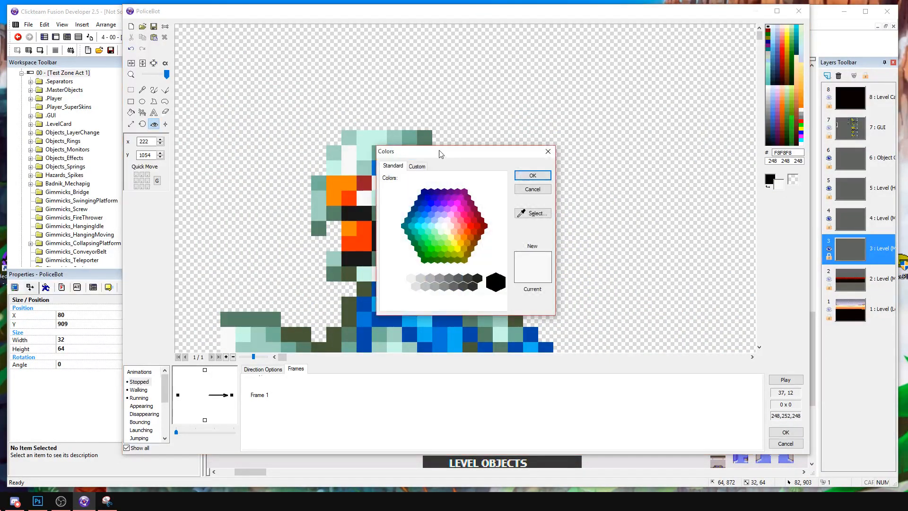
click(426, 173)
drag(484, 194, 507, 188)
click(548, 195)
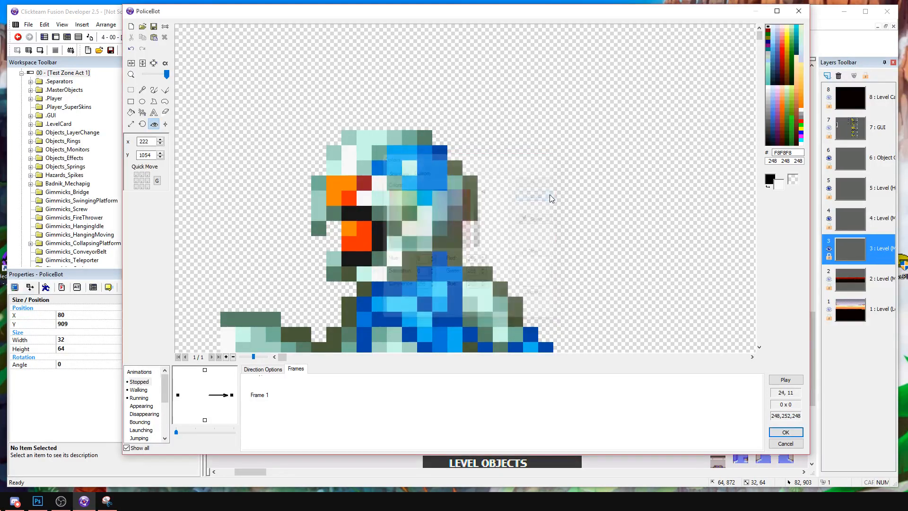
Duplicate the sprite-sheet frame in PoliceBot's Stopped animation.
scroll(426, 198, down, 5)
scroll(415, 197, up, 2)
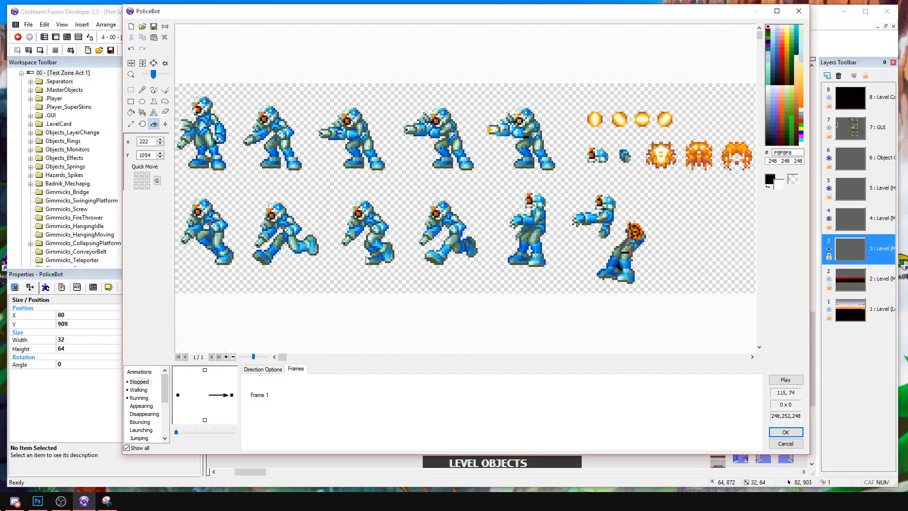
click(258, 394)
key(ctrl+c)
key(ctrl+v)
click(263, 391)
click(372, 189)
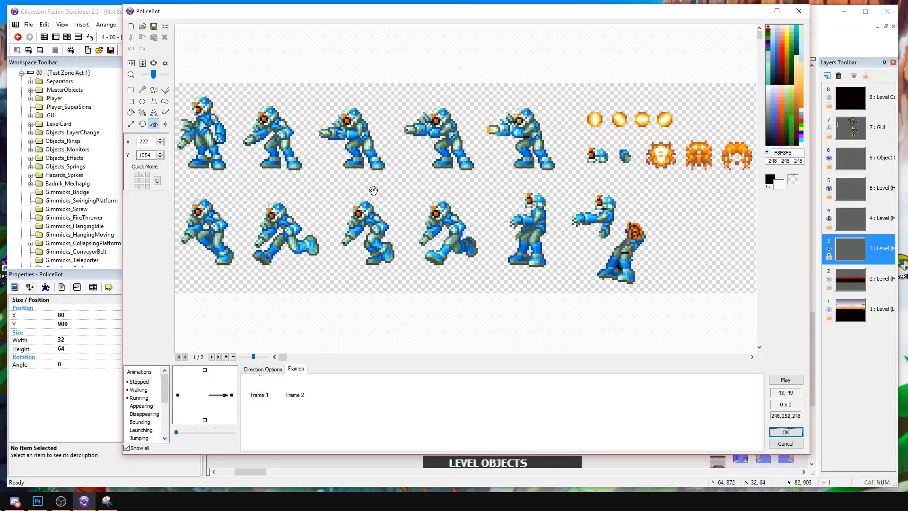
Preview PoliceBot's existing Walking animation and return to the Stopped animation.
click(132, 90)
click(140, 390)
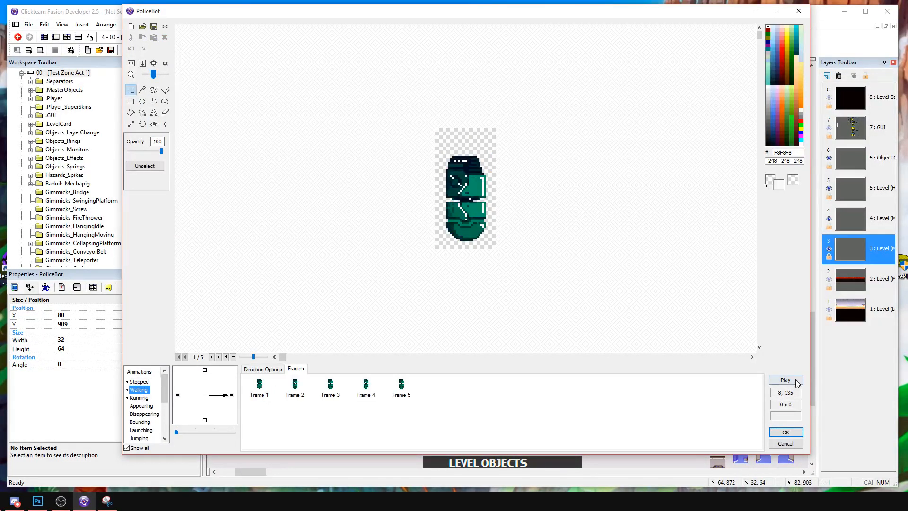
click(785, 380)
click(139, 382)
click(139, 381)
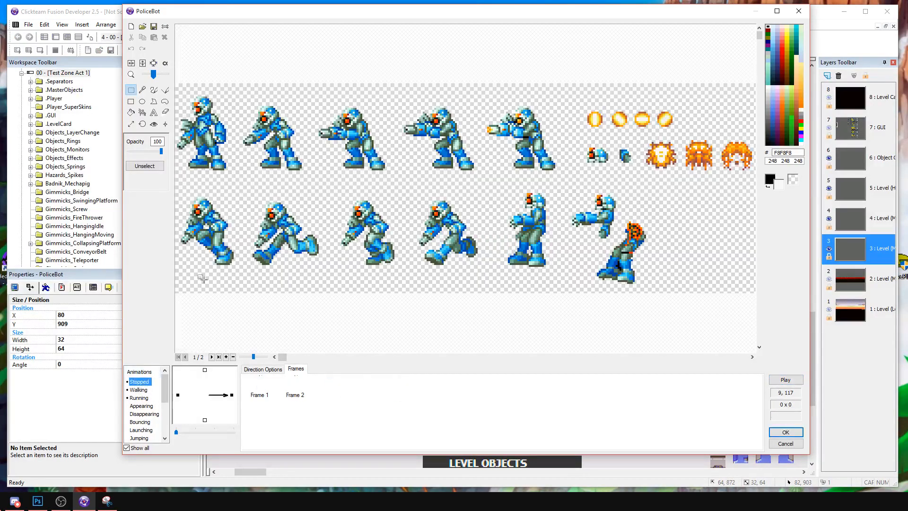
Crop frame 1 of Stopped to the standing P. Hunter pose at the start of the sheet's upper row.
drag(239, 175, 166, 88)
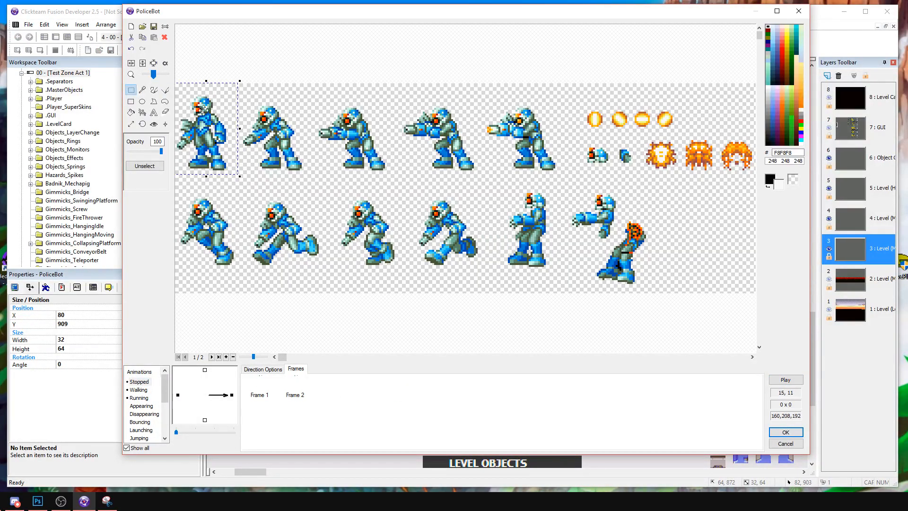
click(261, 388)
click(295, 390)
click(260, 388)
drag(236, 172, 158, 81)
click(154, 64)
click(307, 407)
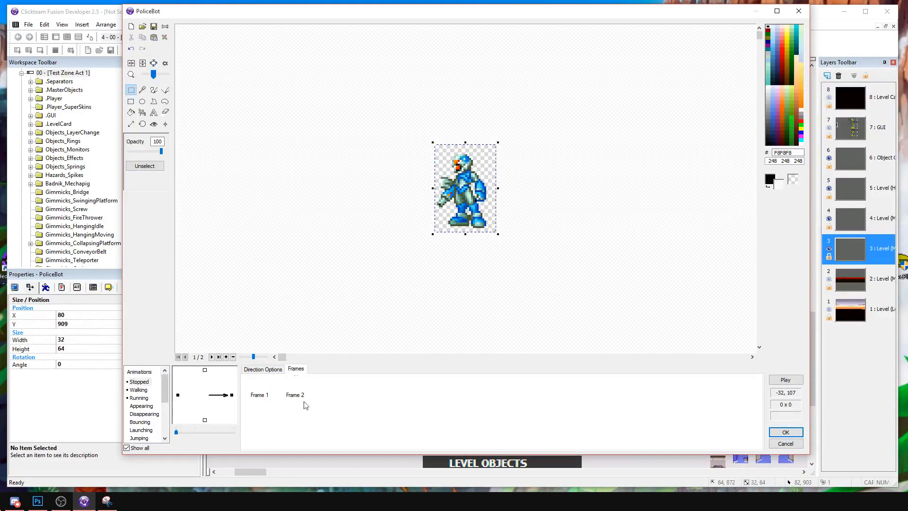
Move the full sprite-sheet frame from Stopped's right-facing direction into its upward direction, leaving only the cropped standing frame facing right.
click(296, 390)
click(365, 411)
click(296, 393)
key(ctrl+c)
click(204, 371)
key(ctrl+v)
click(259, 395)
click(232, 395)
click(260, 391)
click(287, 393)
key(Delete)
Trim the standing frame to the sprite's edges and set its hot spot to the bottom centre.
click(153, 64)
click(154, 124)
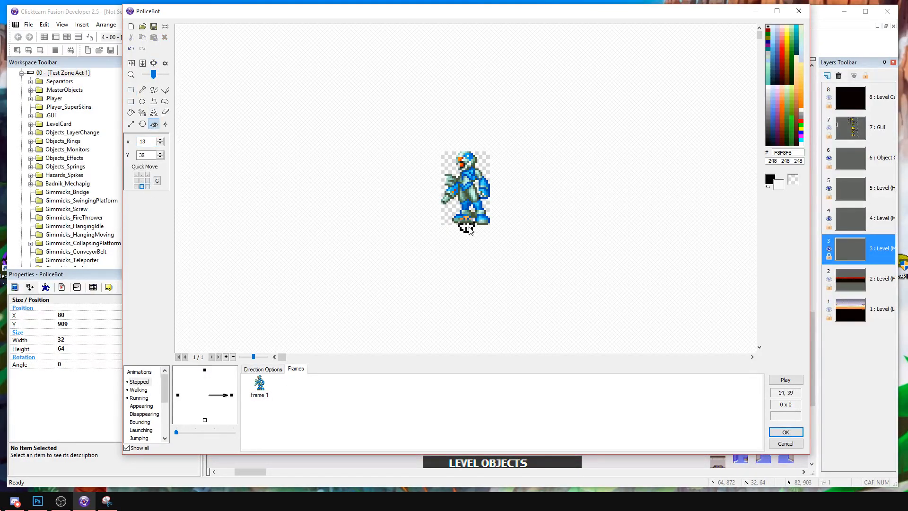
drag(153, 75, 158, 74)
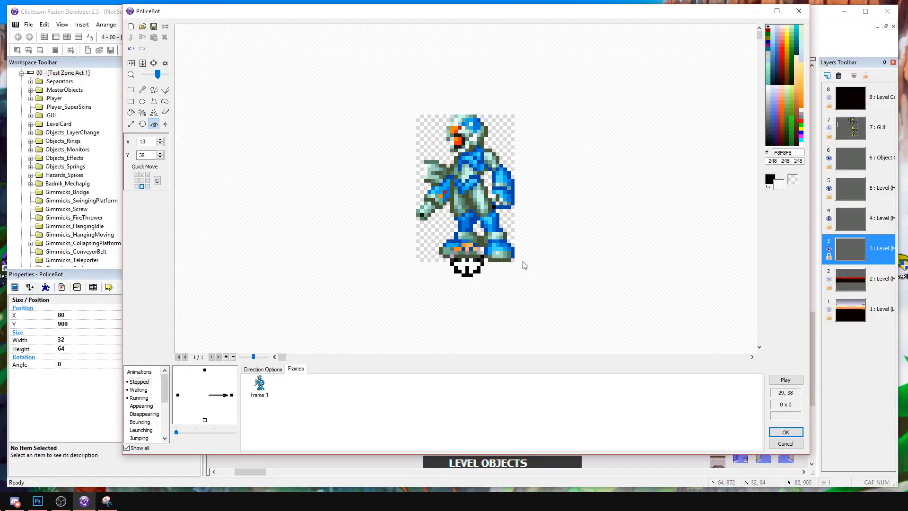
Flip the right-direction standing frame horizontally and replace the left direction's six capsule frames with a left-facing copy of the sprite.
right_click(260, 397)
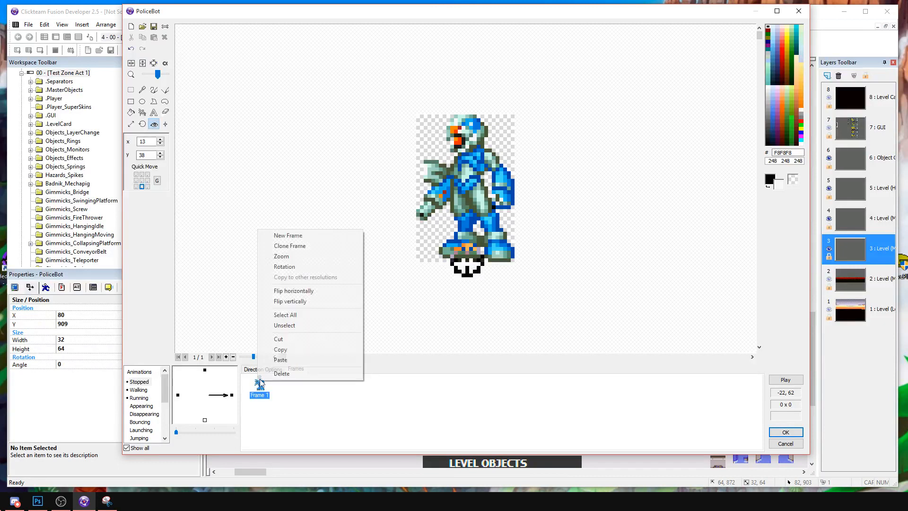
click(293, 291)
click(178, 395)
key(ctrl+v)
click(438, 396)
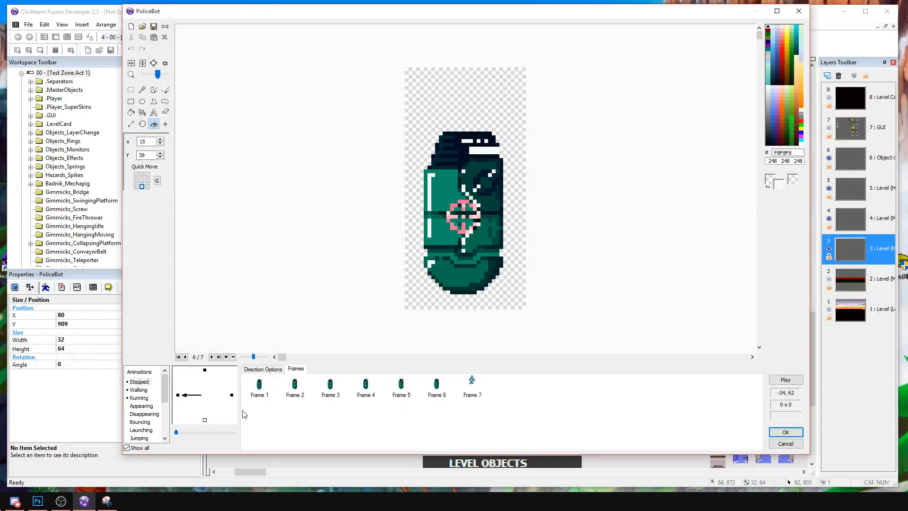
drag(447, 411, 251, 385)
key(Delete)
right_click(260, 385)
click(312, 297)
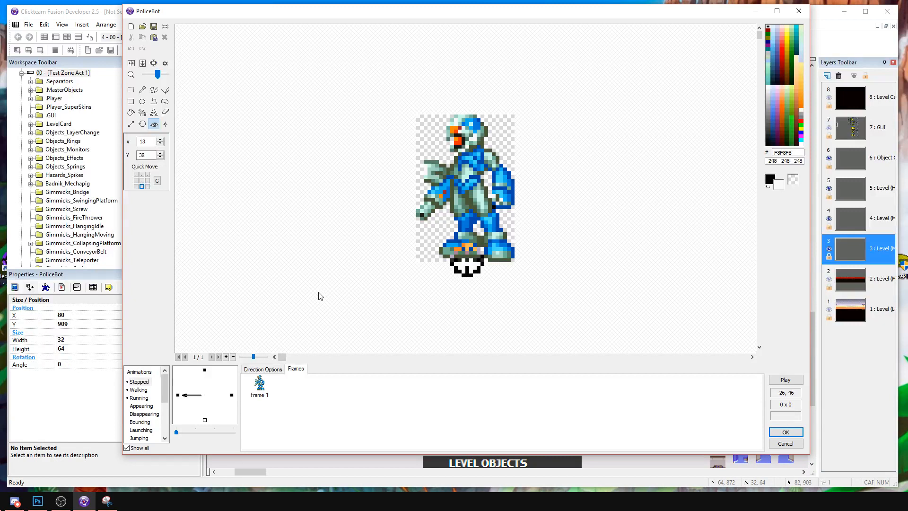
Copy the Stopped animation and create a new animation named Walk.
right_click(147, 382)
click(171, 413)
drag(165, 391, 153, 440)
right_click(160, 420)
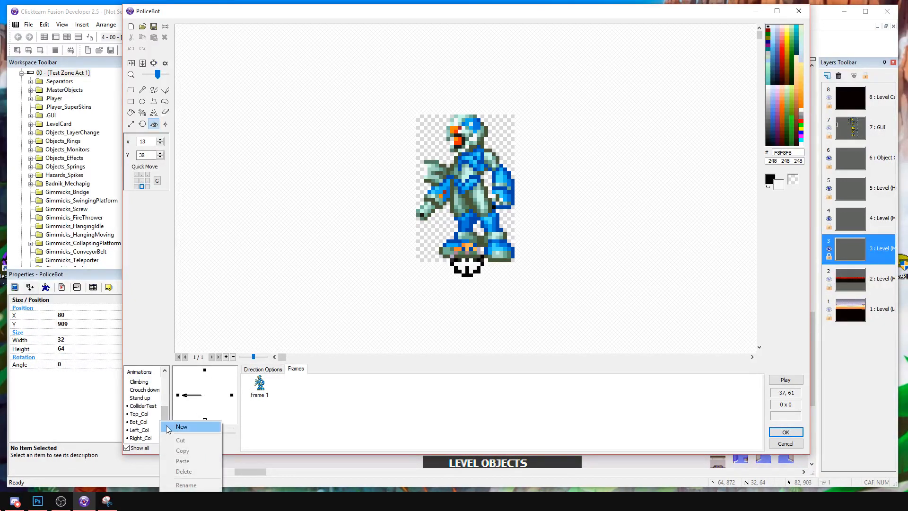
click(180, 426)
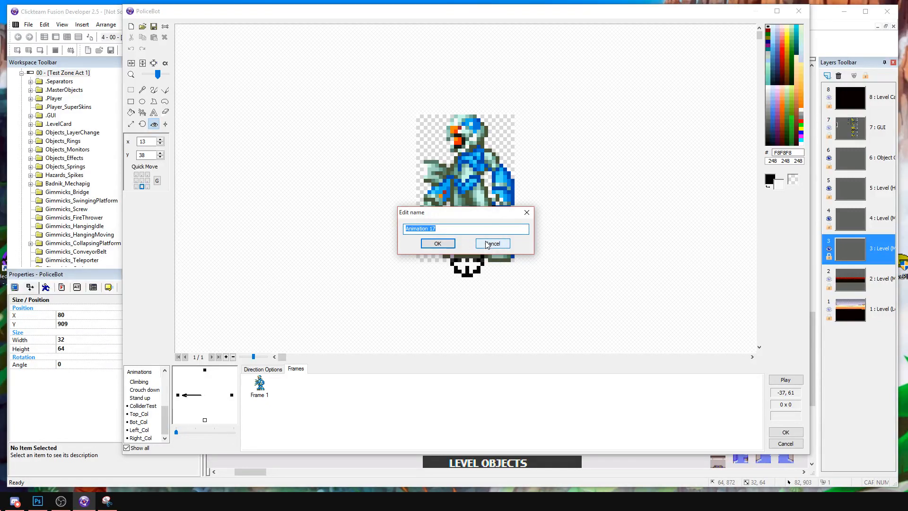
text(Walk)
key(Return)
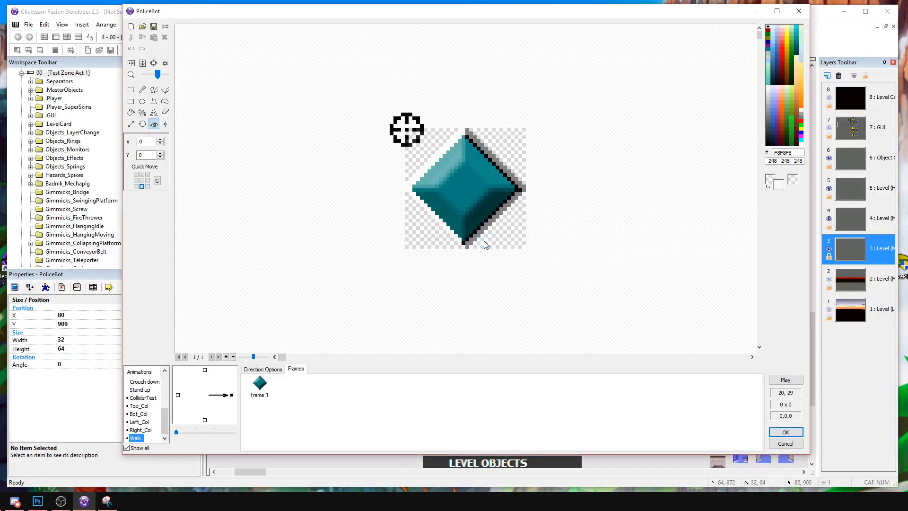
Replace the Walk animation's default diamond frame with the copied Stopped animation.
right_click(138, 435)
click(161, 404)
scroll(156, 400, up, 3)
scroll(148, 430, down, 5)
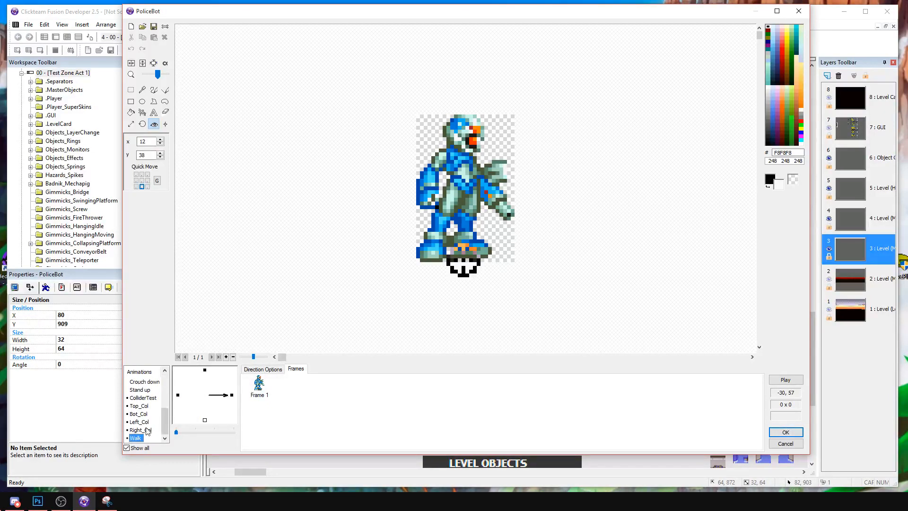
Crop the sprite sheet in Walk's upward direction to the four running poses of the lower row.
click(205, 370)
scroll(470, 265, up, 4)
middle_drag(447, 227, 284, 230)
middle_drag(380, 251, 503, 226)
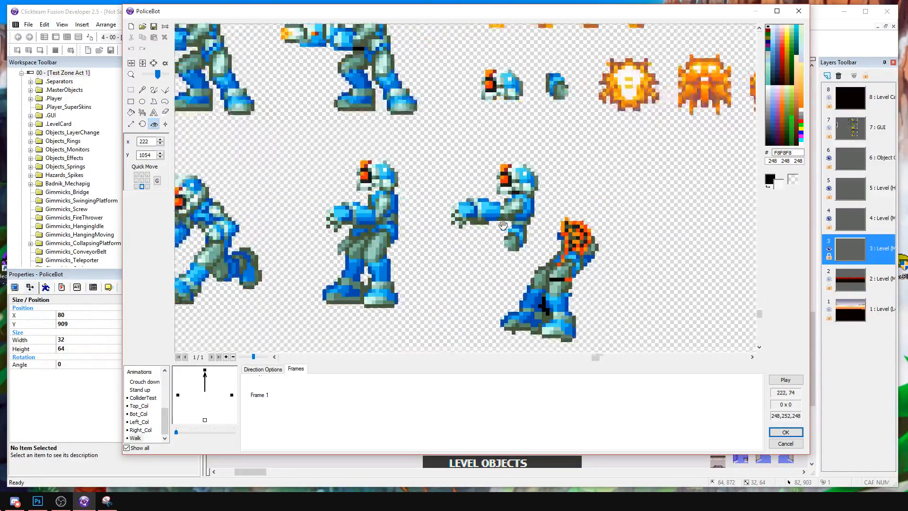
middle_drag(430, 214, 650, 206)
click(135, 93)
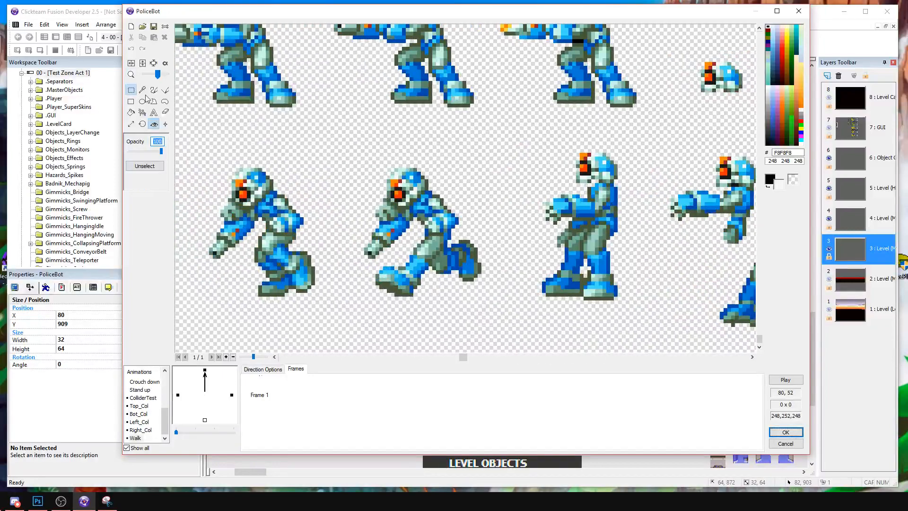
drag(477, 157, 189, 289)
click(464, 322)
drag(493, 306, 0, 149)
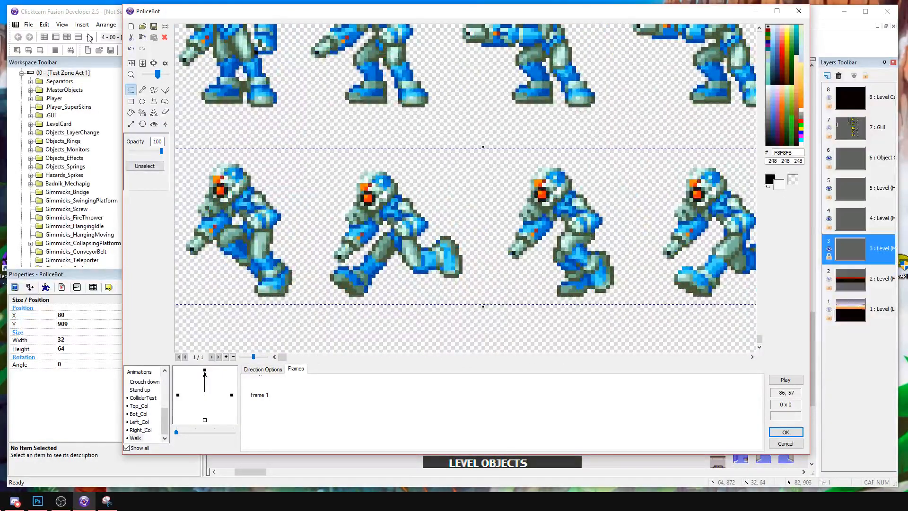
click(142, 63)
click(154, 63)
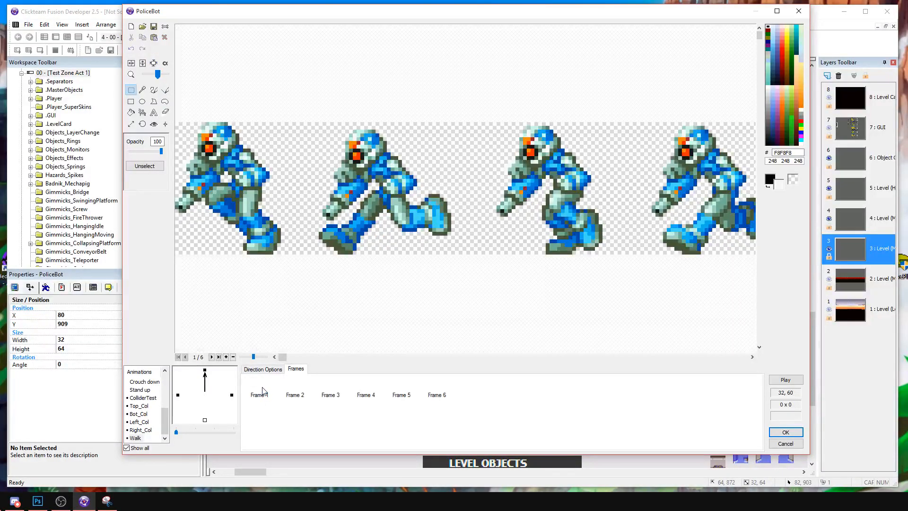
Copy the six running-row frames from Walk's upward direction and paste them after the standing frame in the right direction.
drag(258, 414, 493, 371)
key(ctrl+c)
click(231, 395)
click(279, 404)
key(ctrl+v)
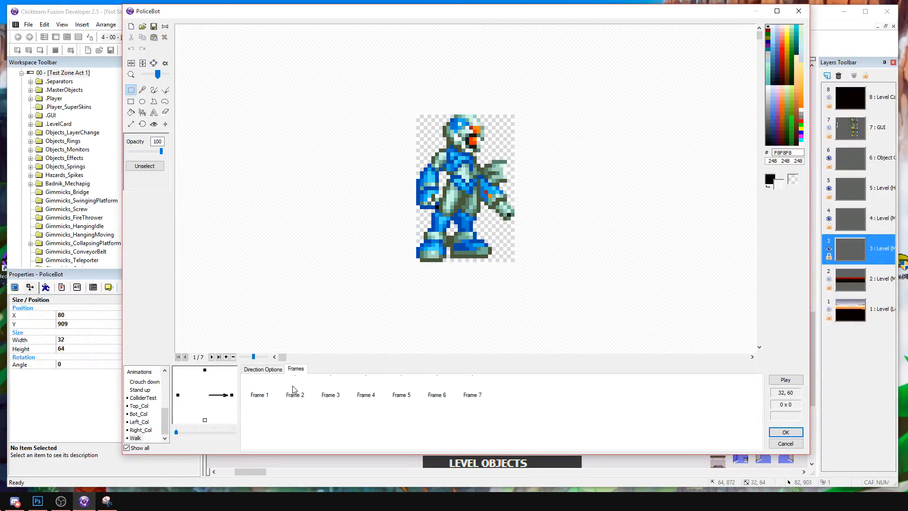
Crop Walk's right-direction frames 2 and 3 to the first and second running poses respectively.
click(294, 393)
drag(303, 119, 139, 247)
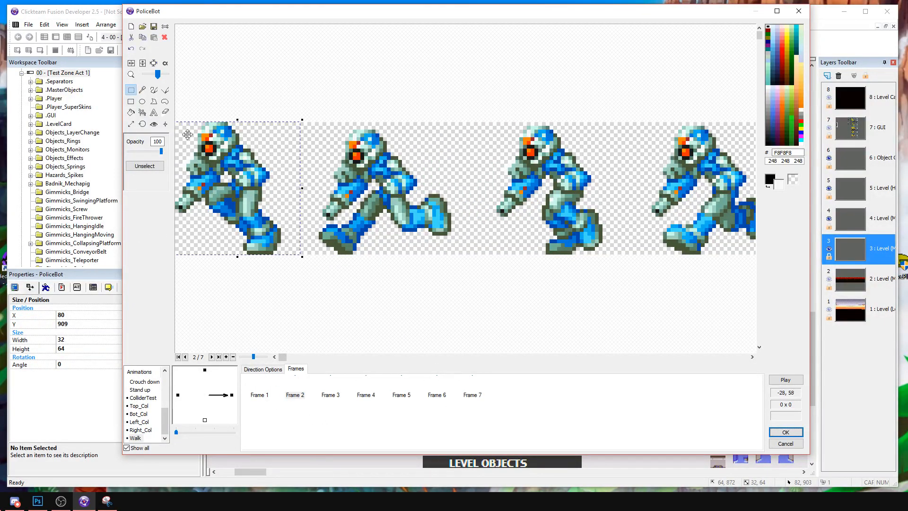
click(153, 65)
click(376, 64)
click(337, 387)
click(321, 91)
drag(322, 90, 464, 290)
click(312, 121)
drag(311, 120, 473, 273)
click(153, 63)
Crop frames 4 and 5 to the third and fourth running poses respectively.
click(366, 394)
drag(487, 102, 609, 270)
click(153, 63)
click(401, 395)
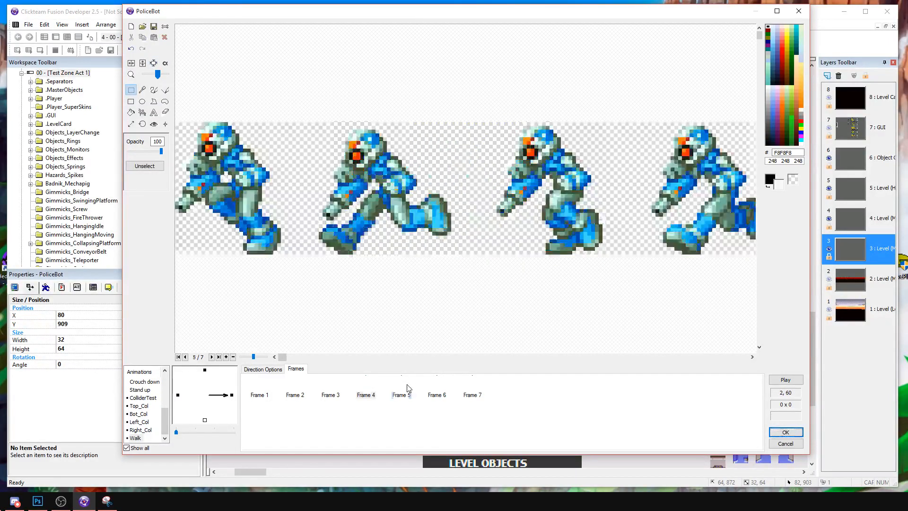
click(371, 394)
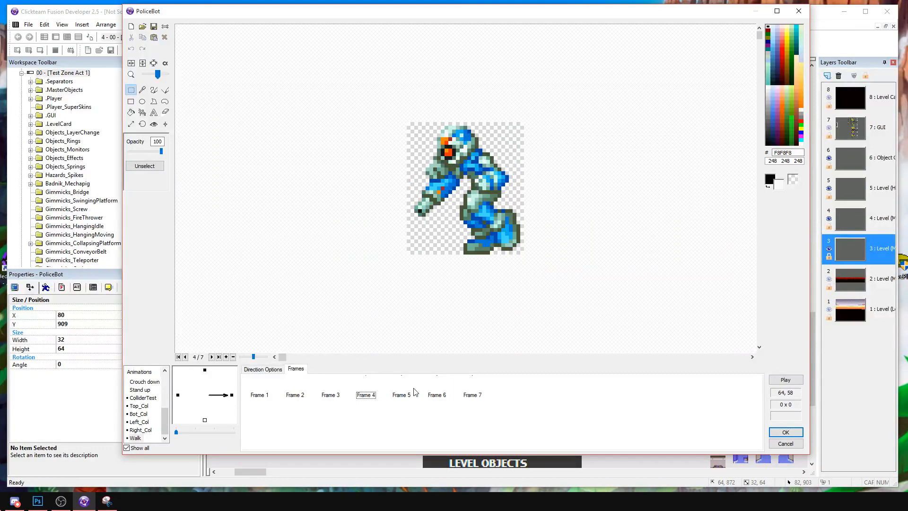
click(402, 394)
drag(625, 99, 754, 287)
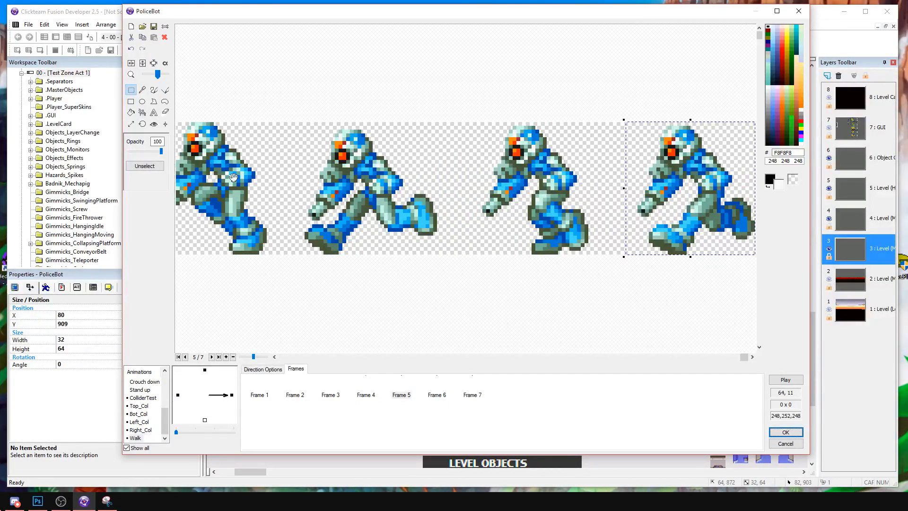
click(152, 65)
Delete the surplus frames 6 and 7 from Walk's right direction.
click(366, 420)
drag(425, 406, 485, 390)
key(Delete)
Trim the empty transparent margins around the sprites in Walk frames 2 to 5.
click(295, 394)
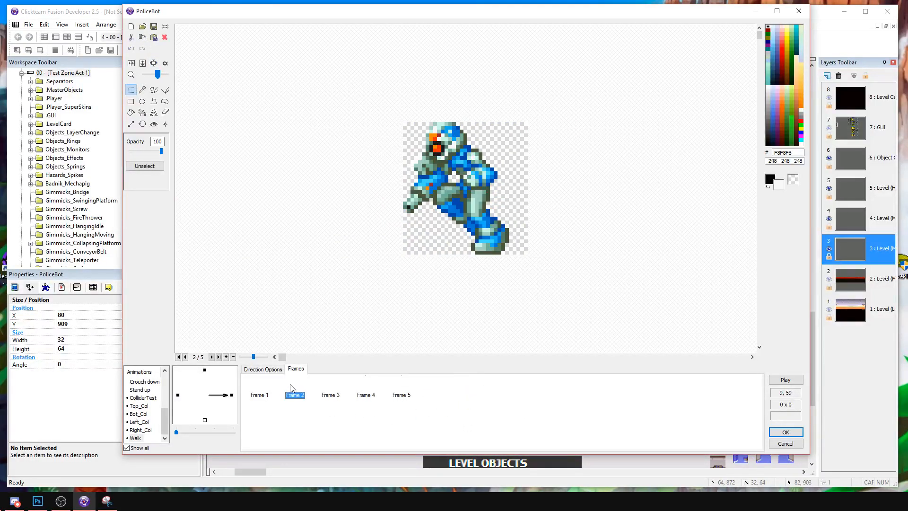
click(154, 63)
click(337, 393)
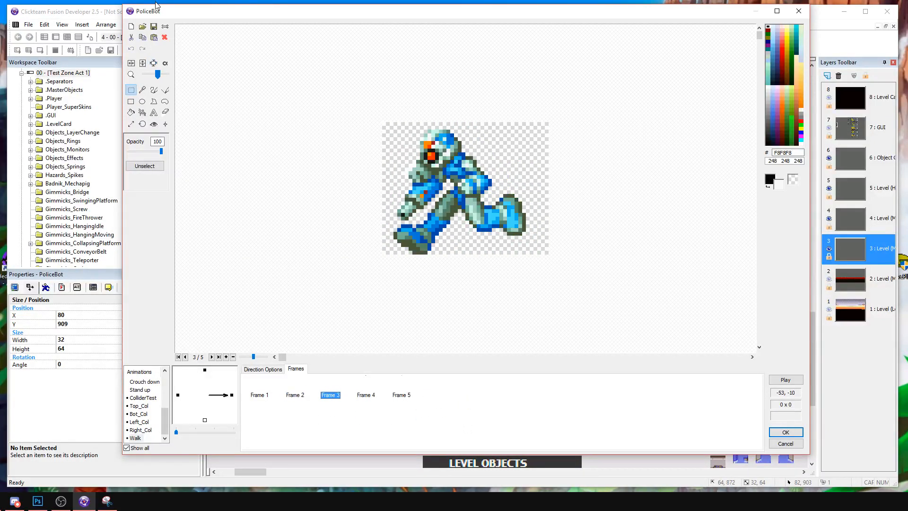
click(153, 63)
click(366, 395)
click(153, 63)
click(401, 394)
click(154, 63)
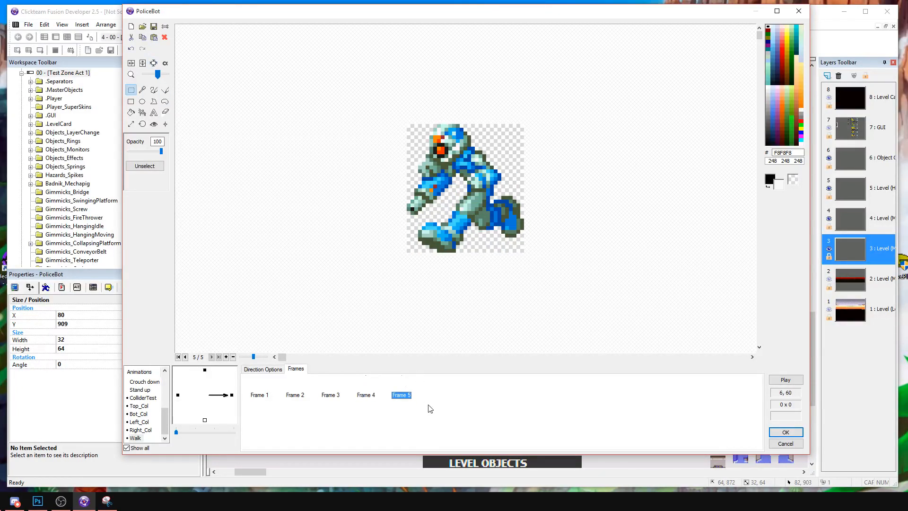
Flip Walk frames 2 to 5 horizontally so the running poses face right.
shift+click(295, 394)
right_click(293, 393)
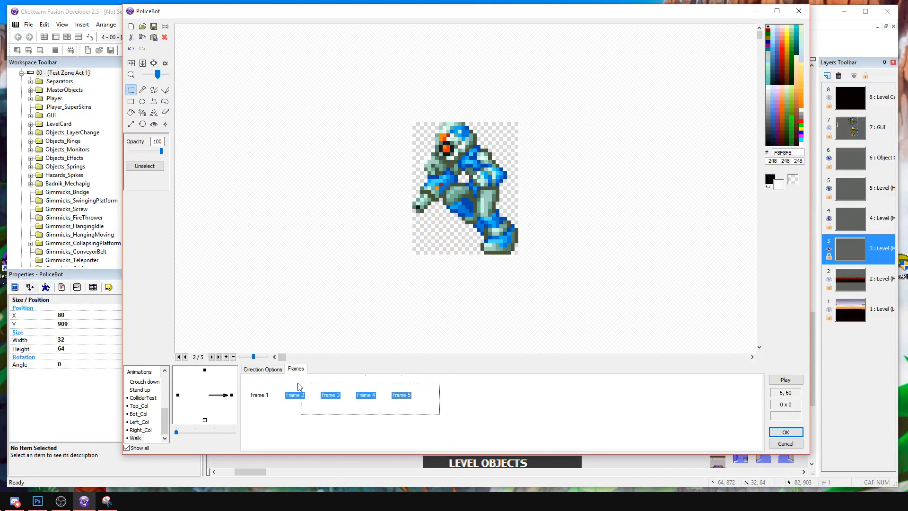
click(327, 291)
Set the hot spot of each running frame, 2 to 5, to the bottom centre.
click(153, 124)
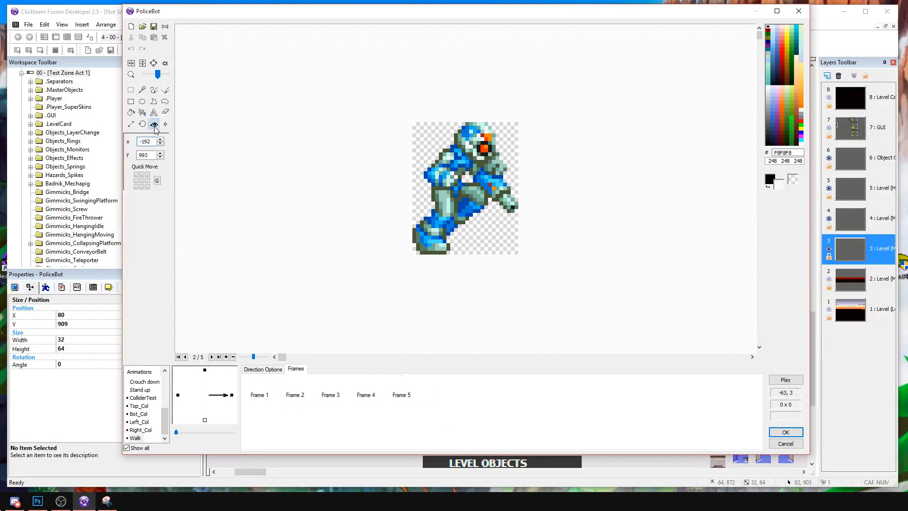
click(142, 187)
click(326, 396)
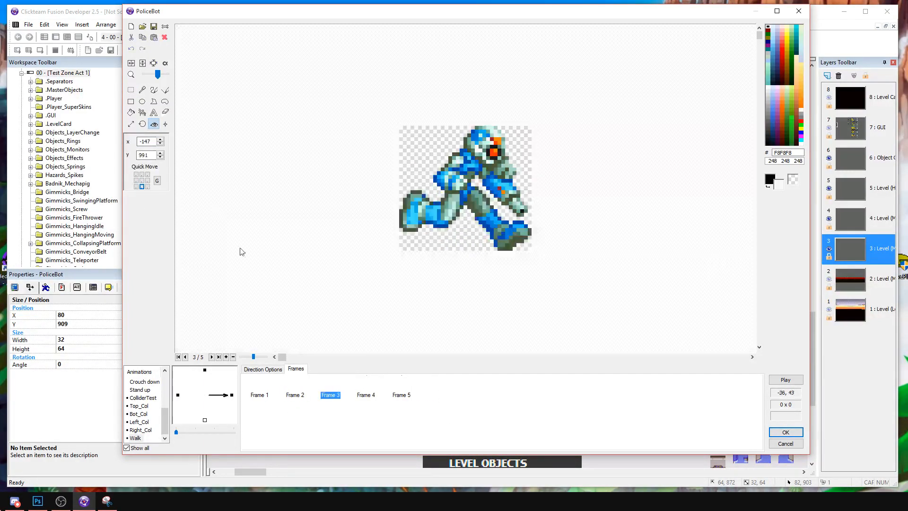
click(143, 186)
click(366, 395)
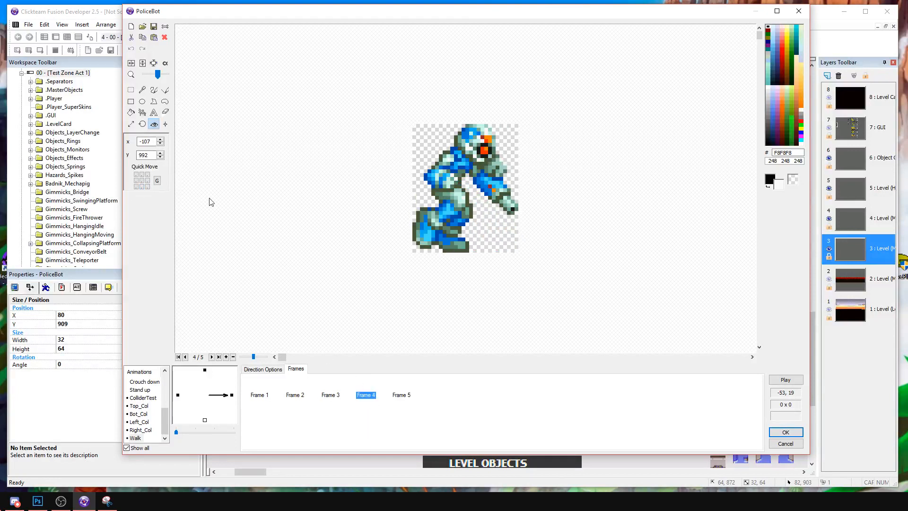
click(142, 186)
click(401, 395)
click(142, 186)
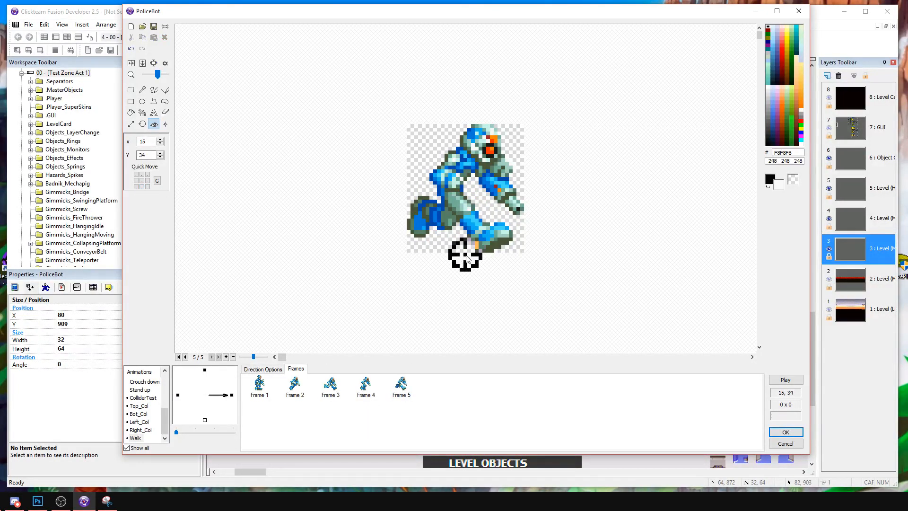
Place frame 3's hot spot at X 17, Y 34 and play the Walk animation.
click(331, 386)
drag(466, 250, 467, 258)
click(786, 379)
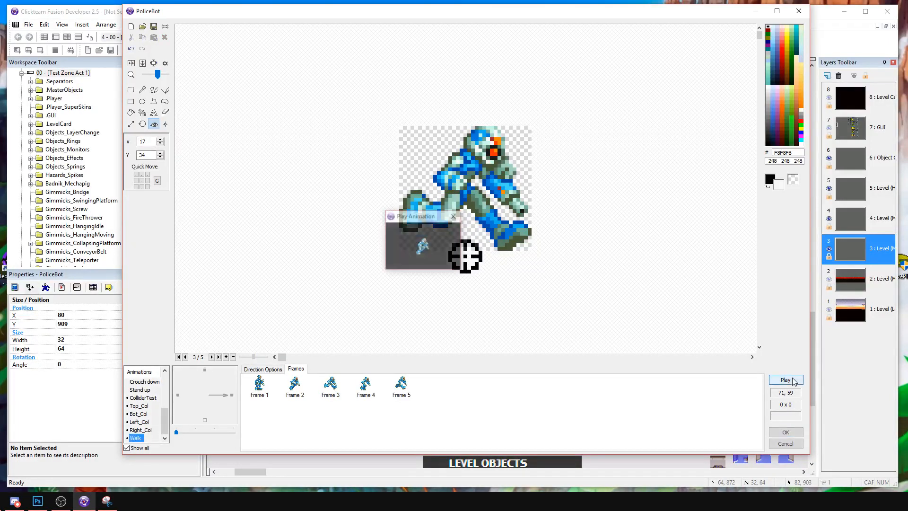
Overlay the neighbouring frame on Walk frame 3 and reposition frame 3's hot spot to align the running pose.
click(426, 278)
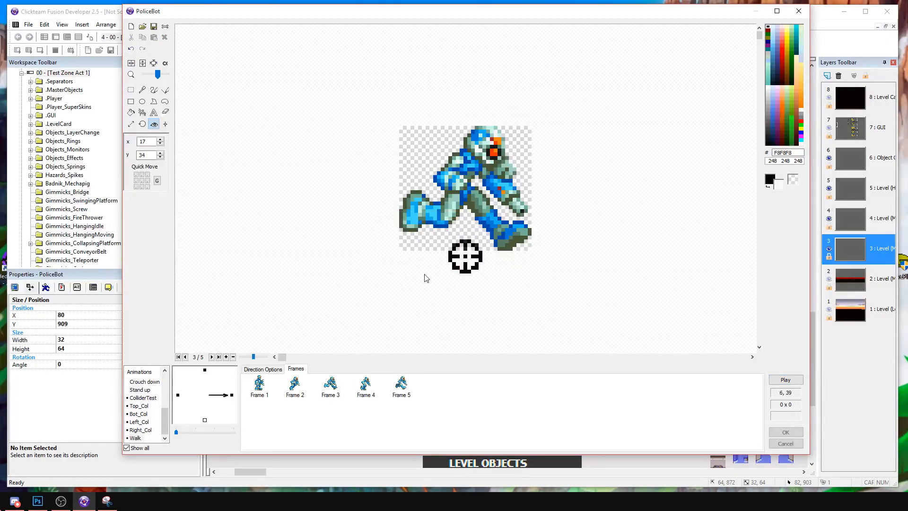
click(260, 385)
click(291, 386)
click(331, 384)
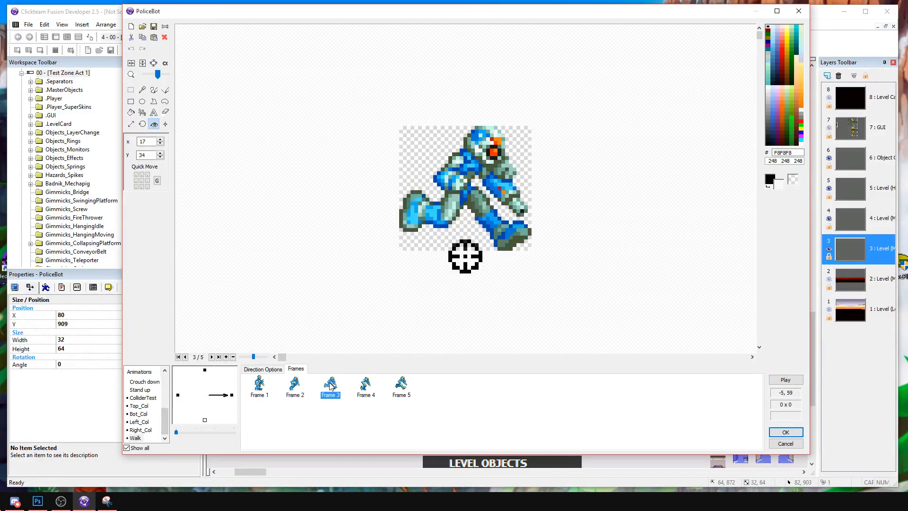
drag(254, 357, 244, 358)
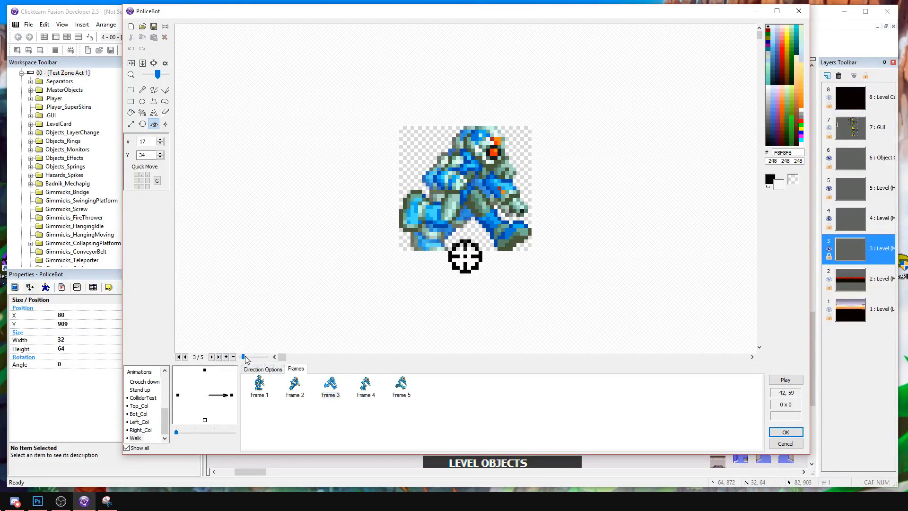
click(462, 256)
click(469, 256)
click(473, 256)
click(476, 257)
Place the hot spot of Walk frame 4 at X 14, Y 33 and frame 5 at X 17, Y 35, and play the animation.
click(366, 385)
click(466, 257)
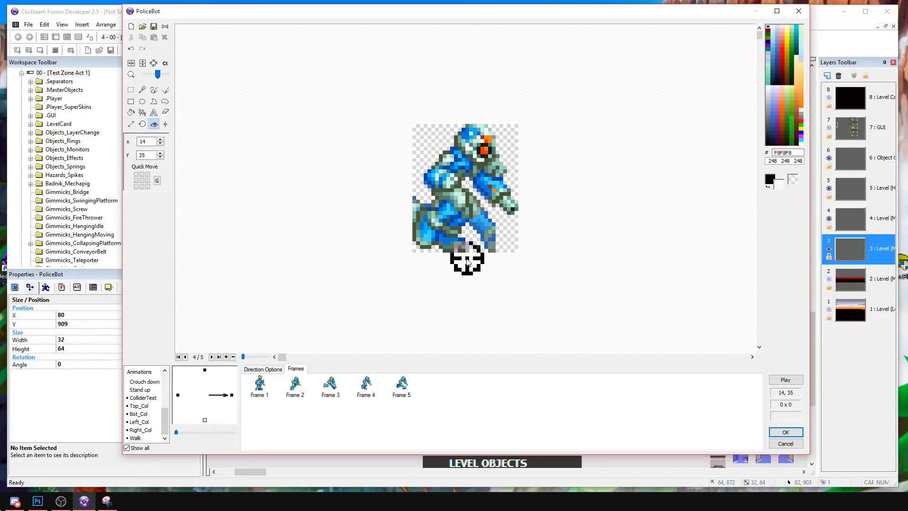
click(467, 255)
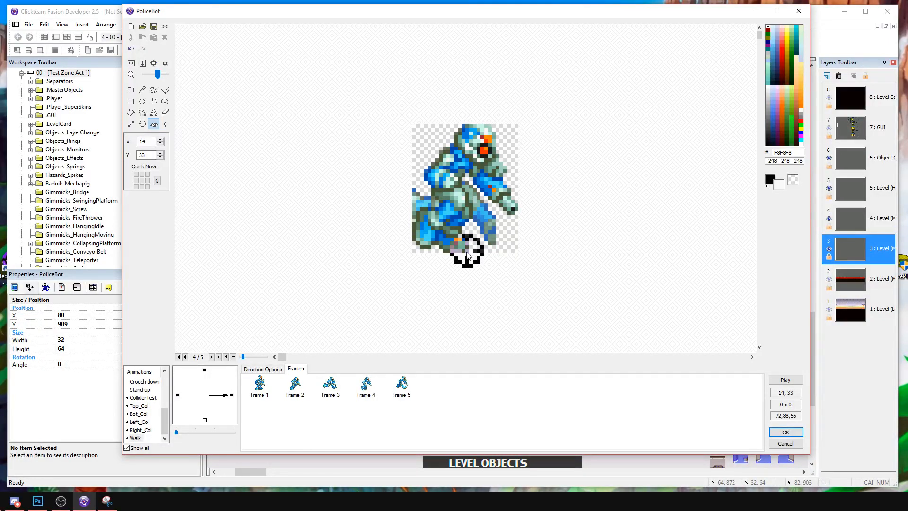
click(404, 384)
click(469, 257)
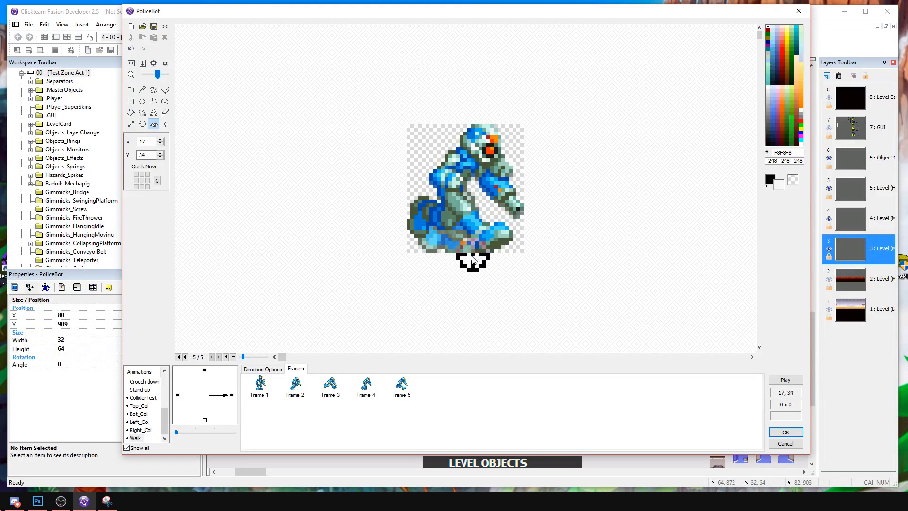
click(474, 253)
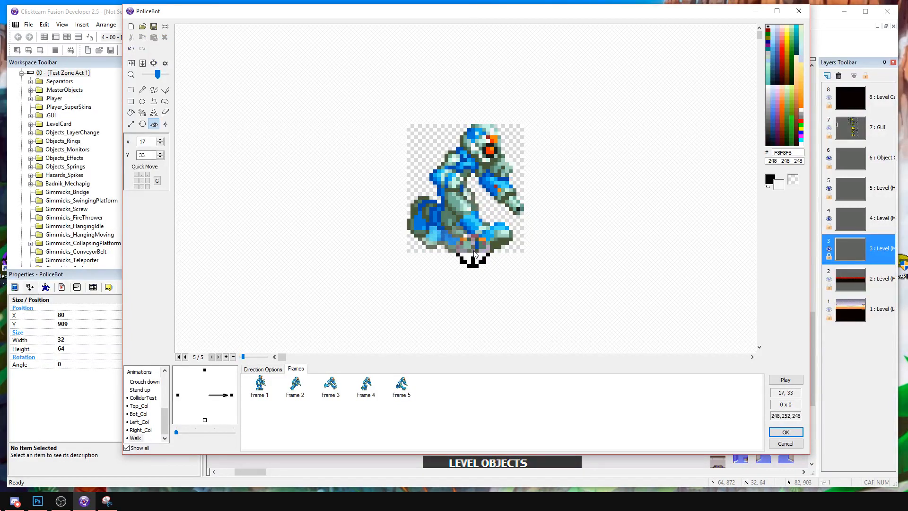
click(475, 260)
click(791, 380)
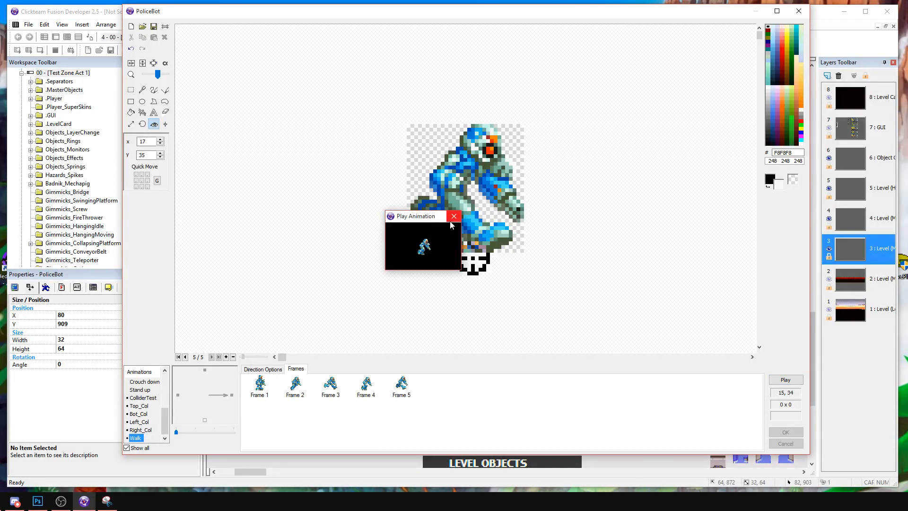
click(453, 216)
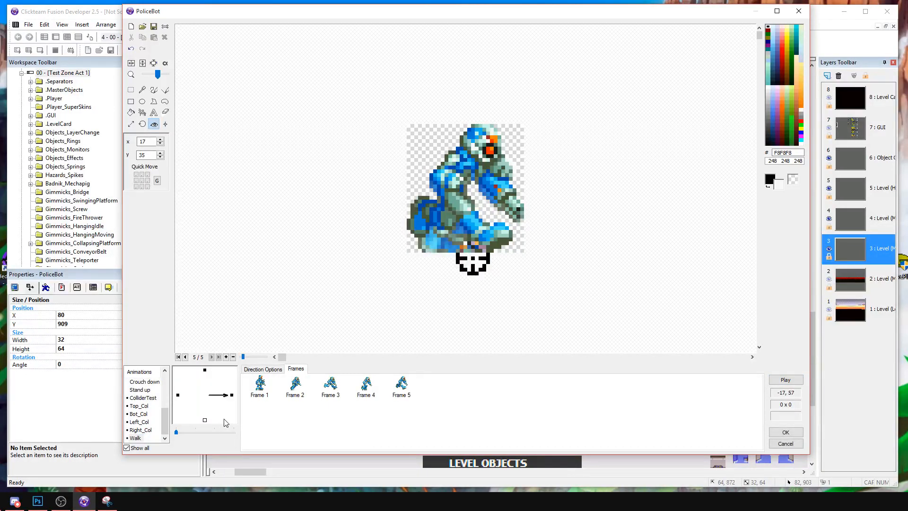
Delete the standing pose, frame 1, from the right-facing Walk animation.
click(260, 384)
click(288, 384)
click(259, 391)
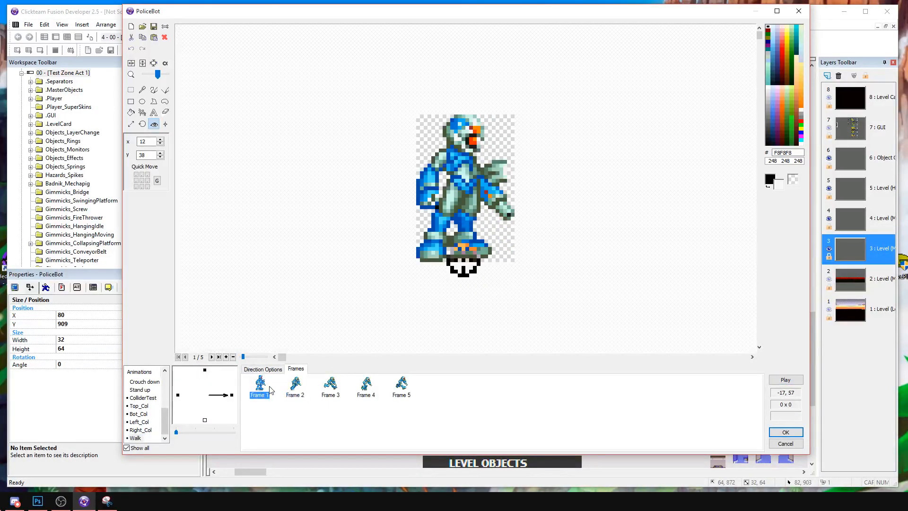
key(Delete)
Try 10 and settle on 20 for the Walk animation's lower and higher speeds, playing it at each speed.
click(272, 370)
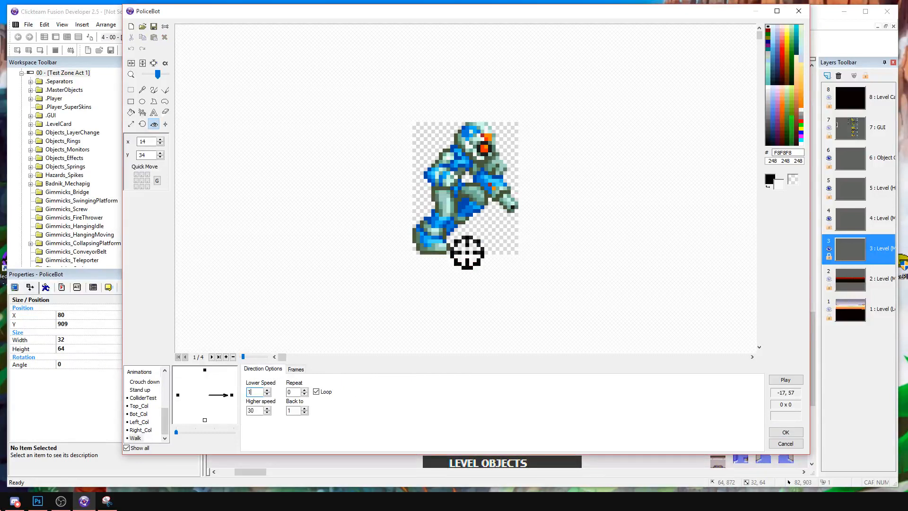
drag(259, 411, 229, 412)
text(100)
click(785, 380)
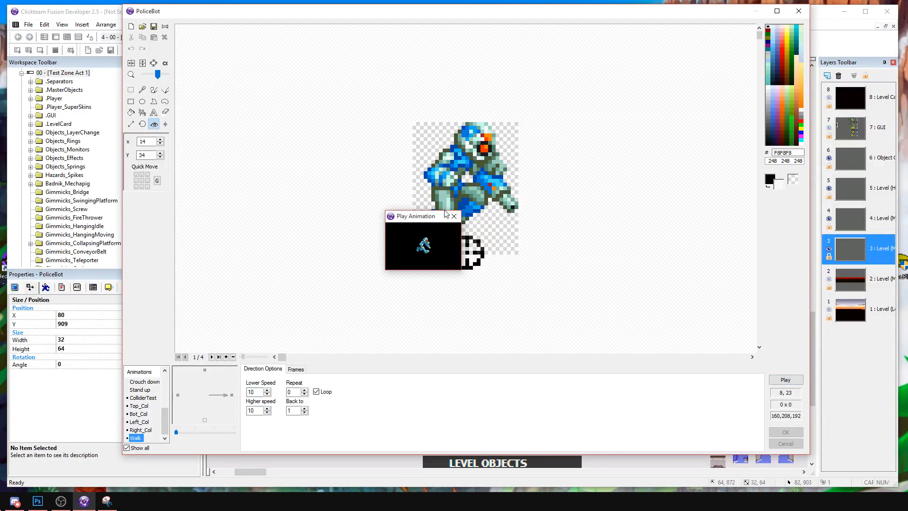
click(454, 216)
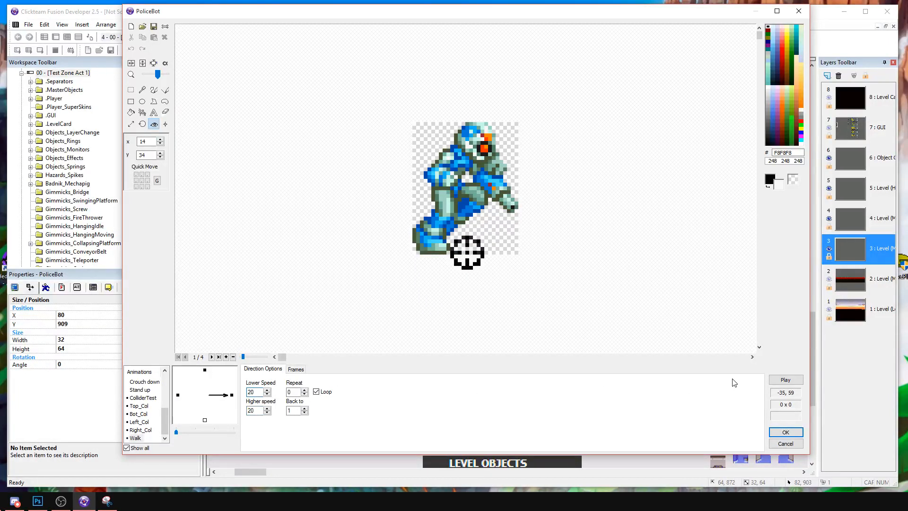
click(785, 380)
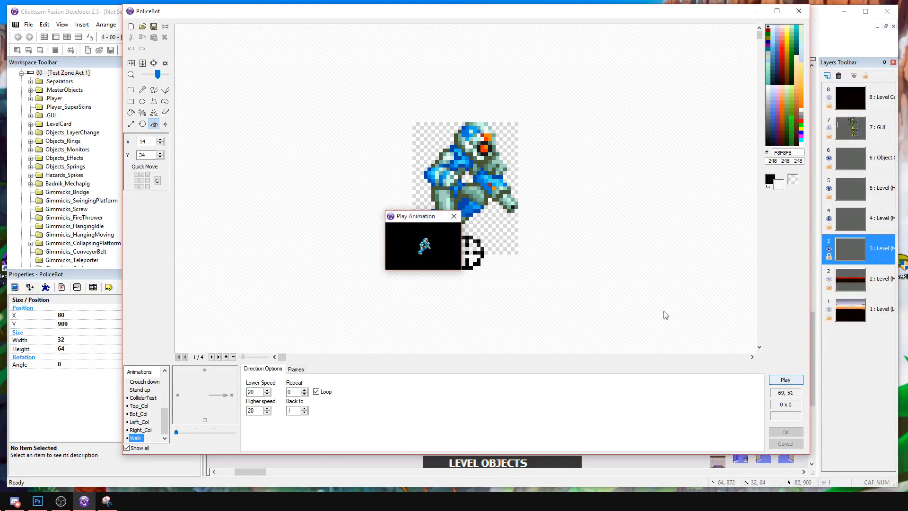
click(454, 216)
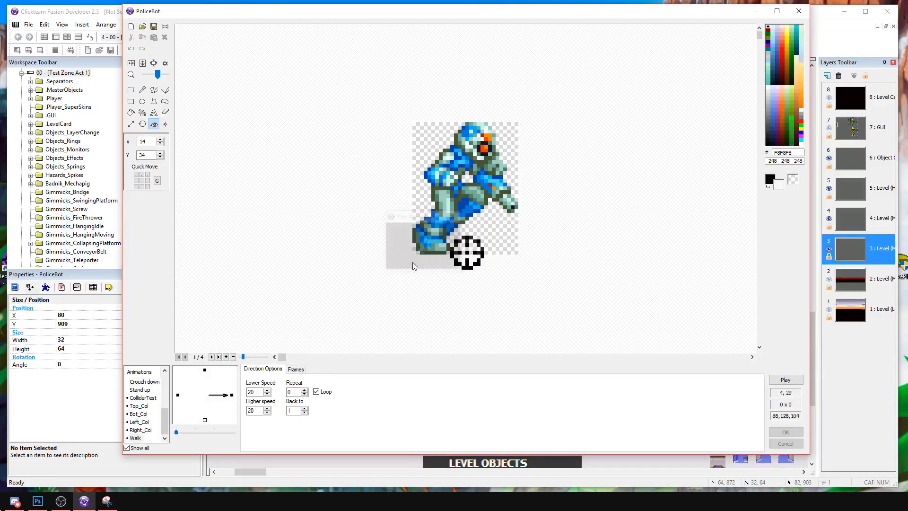
Copy the right-facing Walk frames to the left direction, flip them horizontally and play the animation.
click(296, 369)
right_click(232, 398)
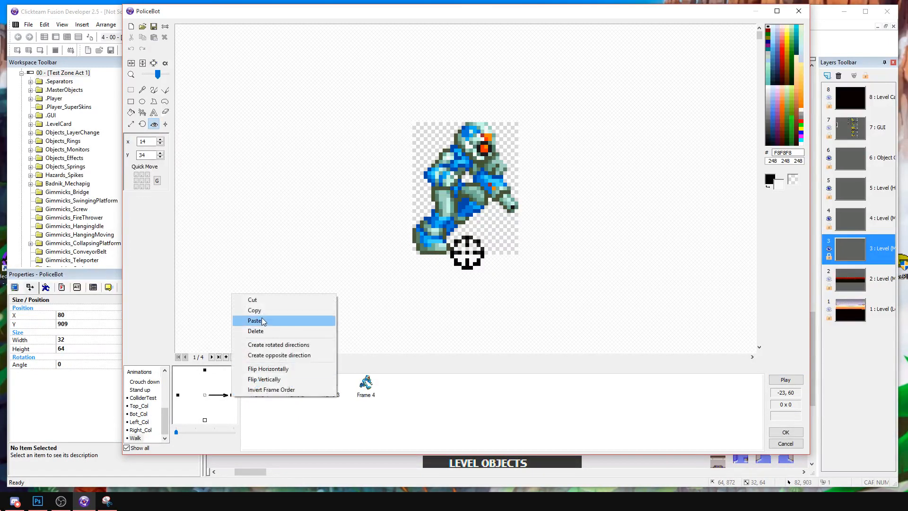
click(262, 314)
right_click(178, 396)
click(219, 320)
drag(397, 428, 251, 376)
right_click(259, 381)
click(313, 291)
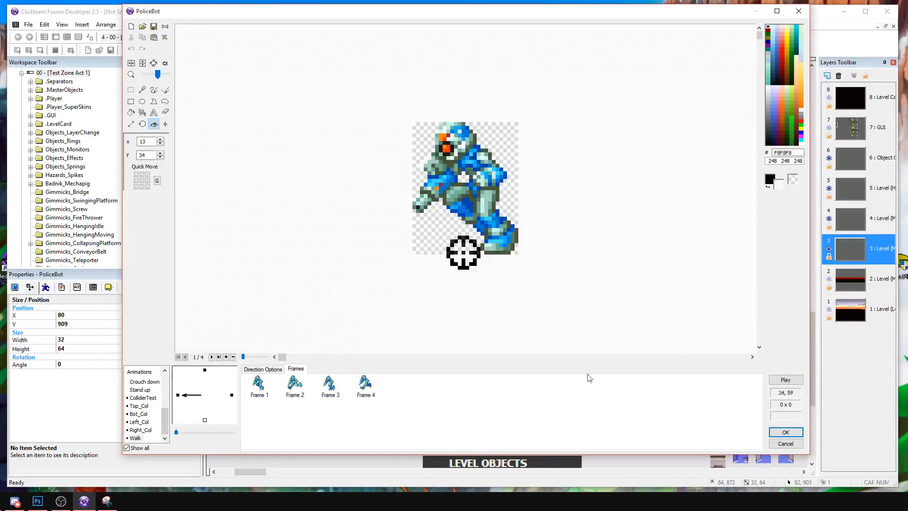
click(786, 379)
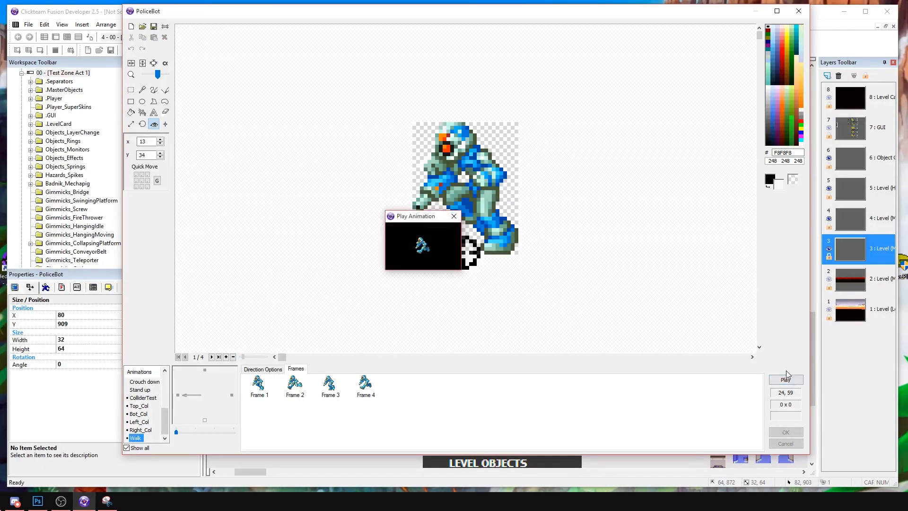
click(454, 216)
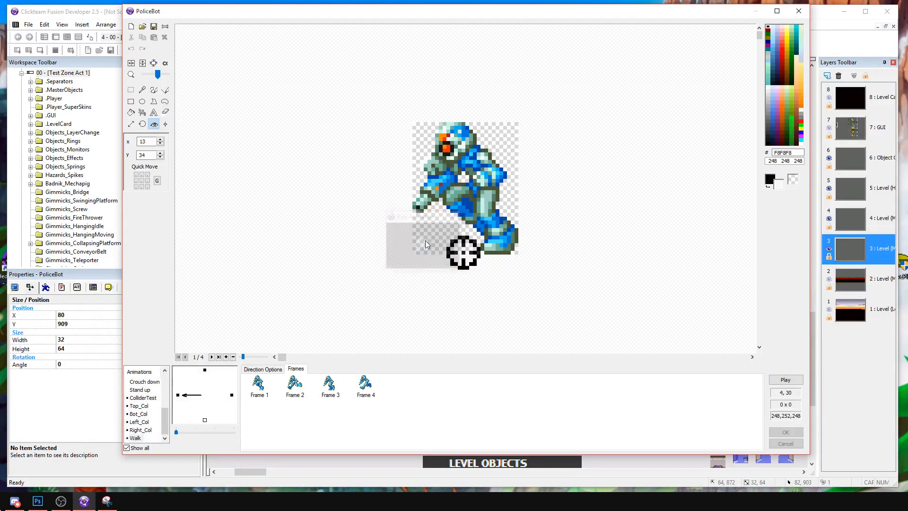
Copy the right-facing standing frame of the Stopped animation for use in the Walking animation.
right_click(157, 437)
click(157, 442)
drag(165, 424, 160, 360)
click(139, 390)
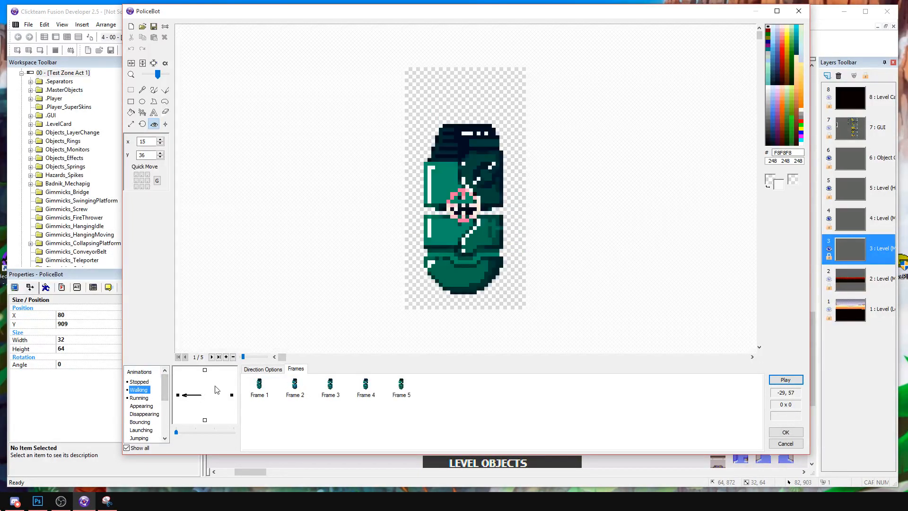
click(263, 389)
click(142, 383)
click(206, 376)
click(252, 388)
click(231, 395)
click(257, 386)
Paste the standing frame into the right-facing Walking animation and delete its five old green robot frames.
click(131, 390)
click(385, 419)
key(ctrl+v)
drag(413, 407, 260, 382)
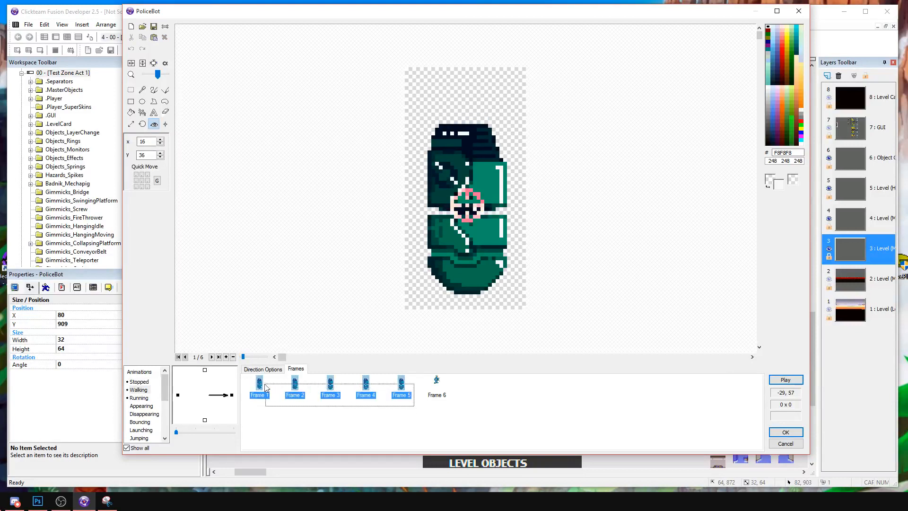
key(Delete)
key(Return)
Play the old right-facing Running animation to examine its motion.
click(139, 398)
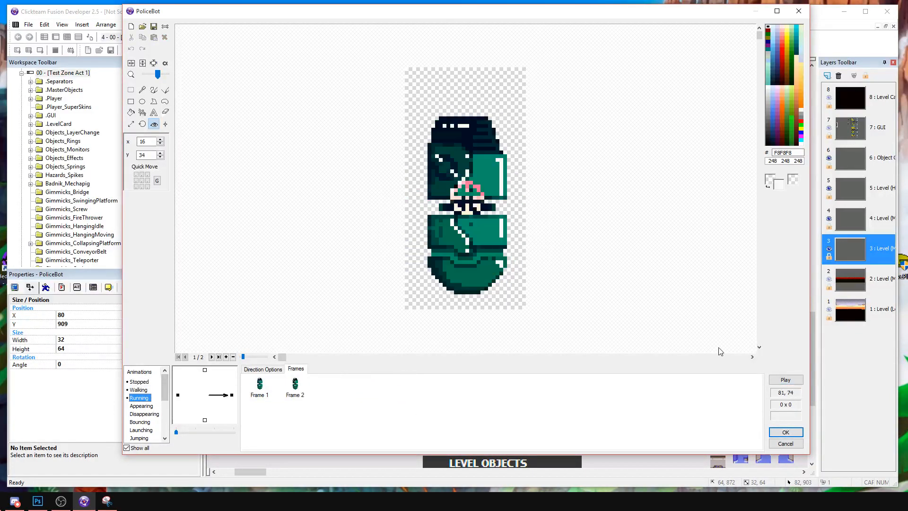
click(794, 381)
click(464, 211)
Paste a second copy of the standing frame into the right-facing Walking animation and select frame 2.
click(151, 389)
click(254, 389)
key(ctrl+v)
click(293, 383)
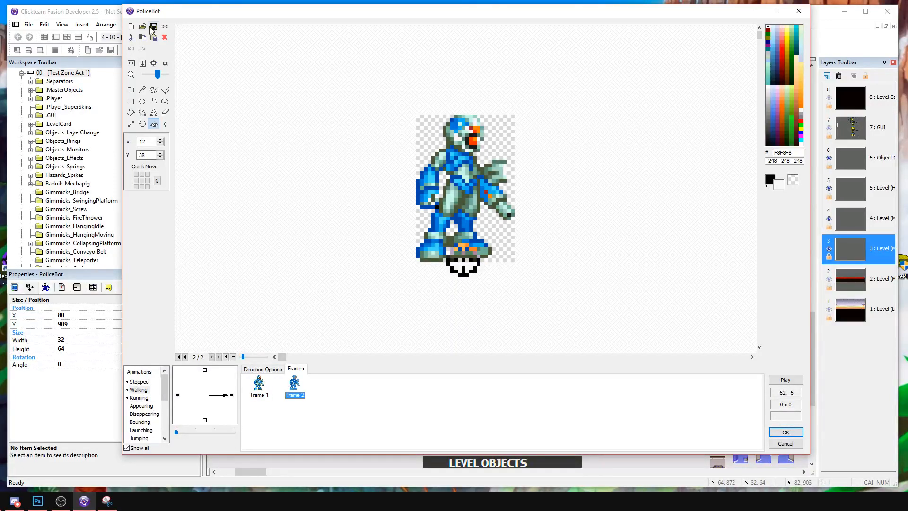
Import the sprite sheet 12572.png from the MegamanZero folder into frame 2 of the right-facing Walking animation.
click(143, 26)
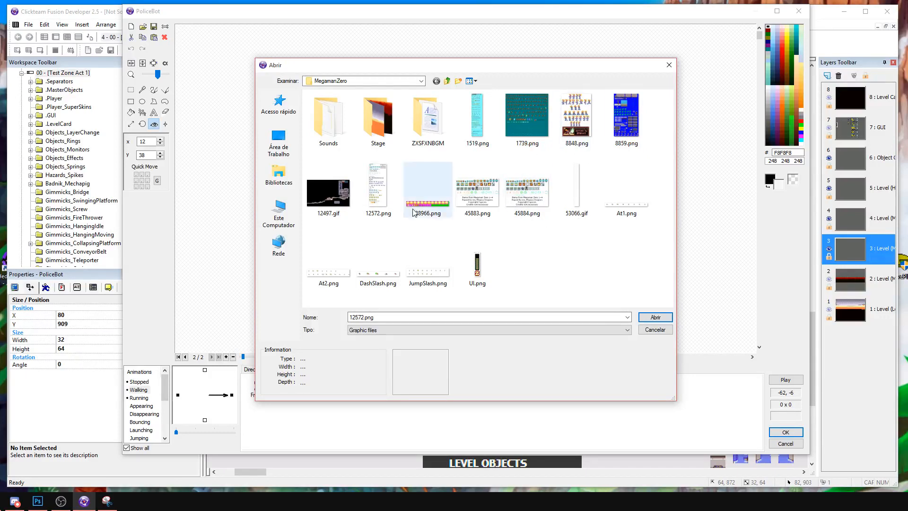
double_click(371, 203)
click(205, 370)
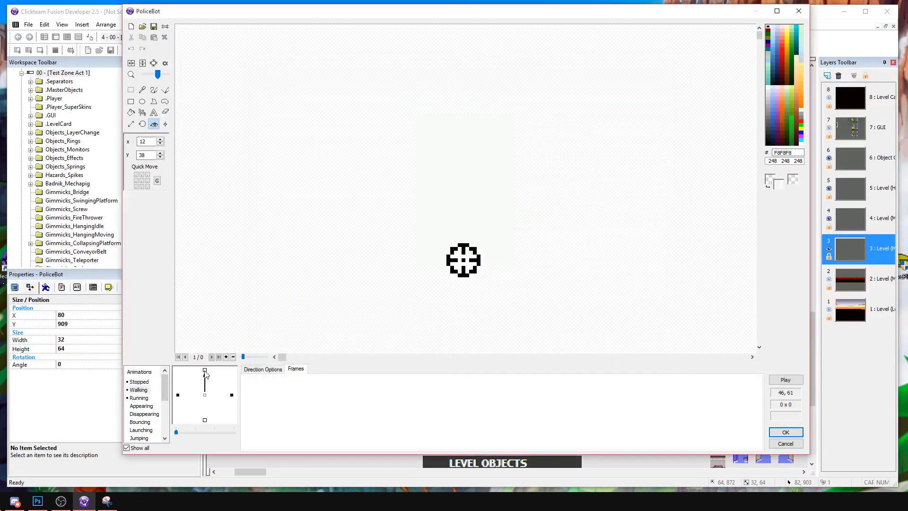
click(139, 381)
click(256, 392)
click(139, 390)
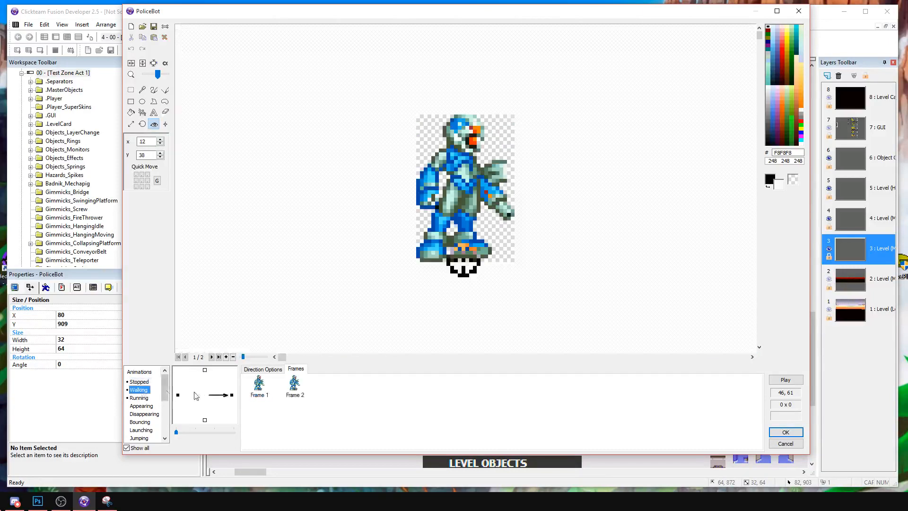
click(294, 385)
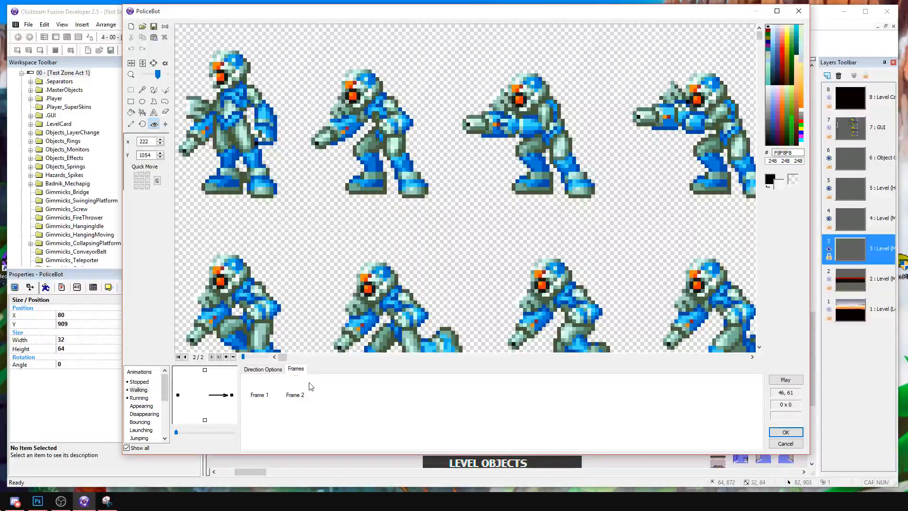
Crop Walking frame 2 to the row of four gun-raising and firing poses and trim its transparent margins.
drag(378, 169, 334, 174)
drag(291, 155, 488, 155)
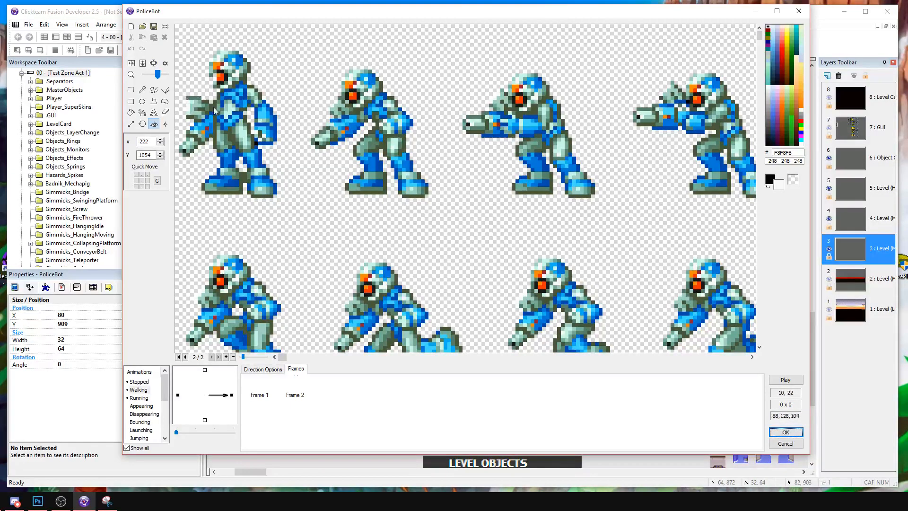
click(131, 90)
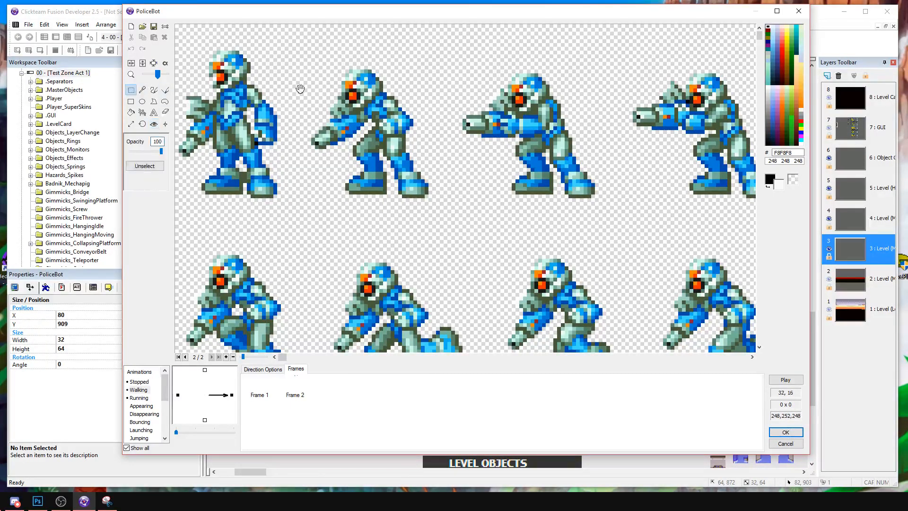
drag(296, 47, 451, 204)
middle_drag(353, 202, 773, 189)
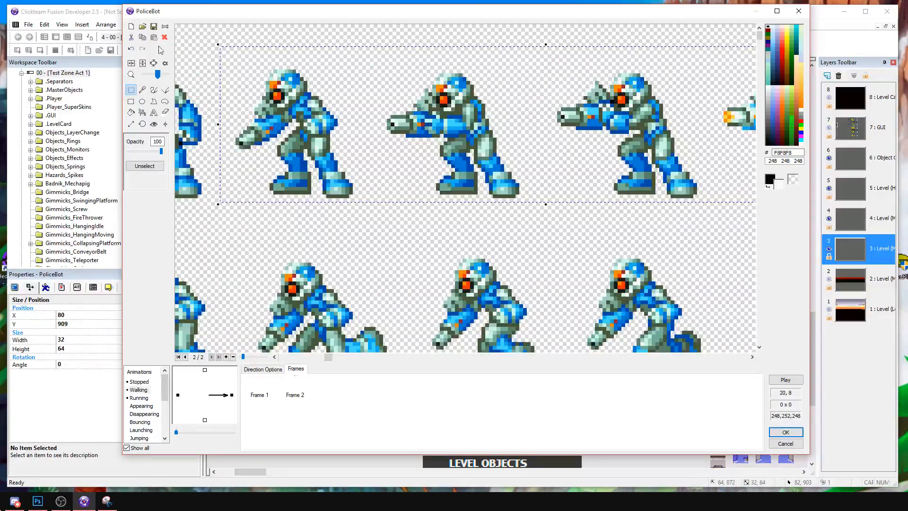
click(154, 63)
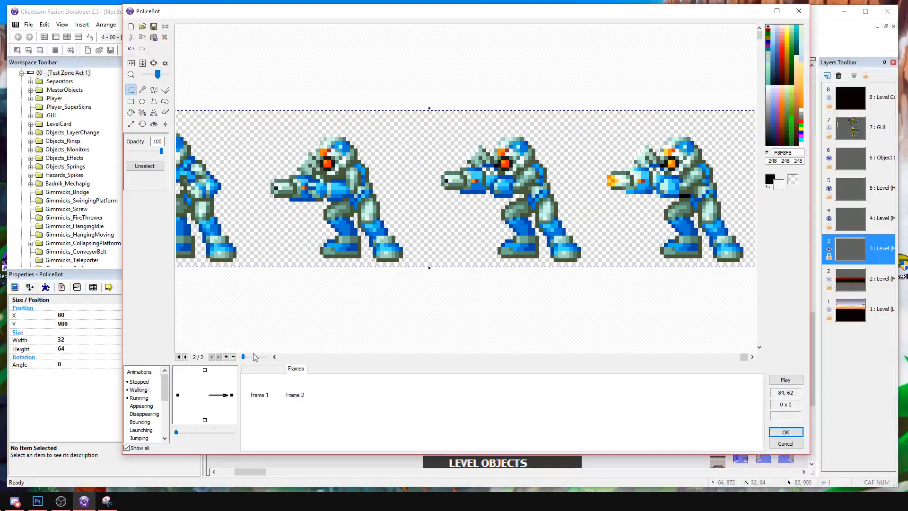
click(154, 63)
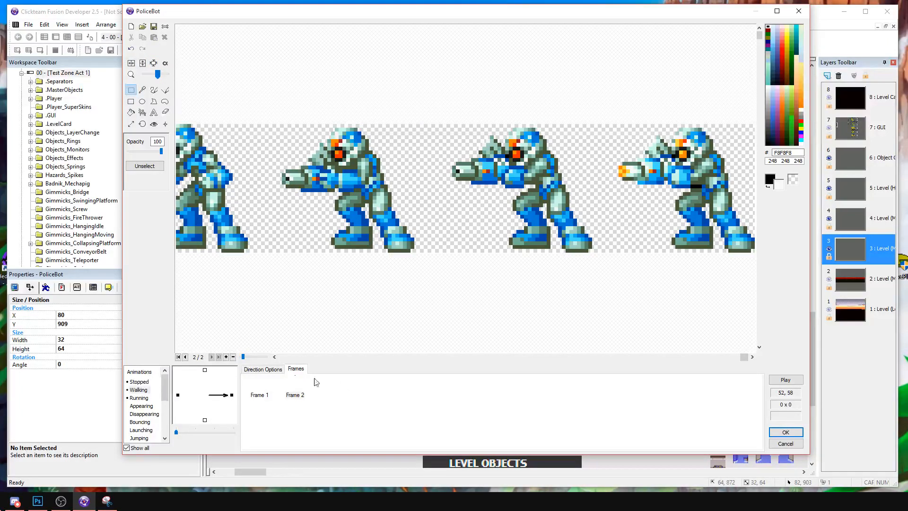
Flip the cropped strip in Walking frame 2 horizontally and duplicate it until the animation has five frames.
right_click(295, 394)
click(327, 296)
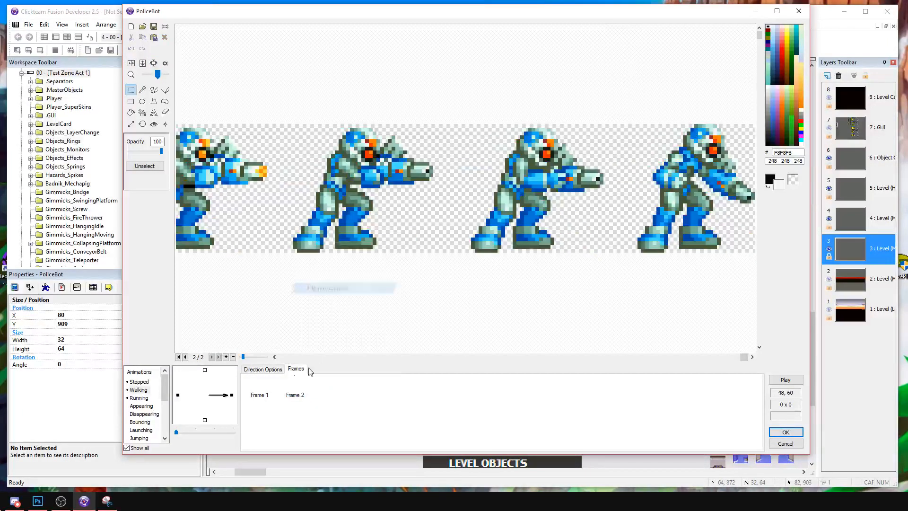
click(295, 394)
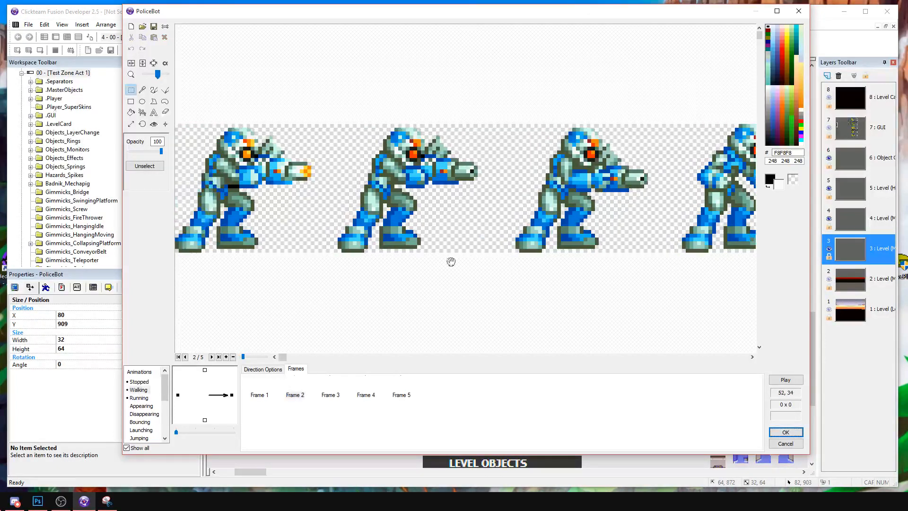
drag(302, 105, 158, 278)
drag(427, 246, 218, 270)
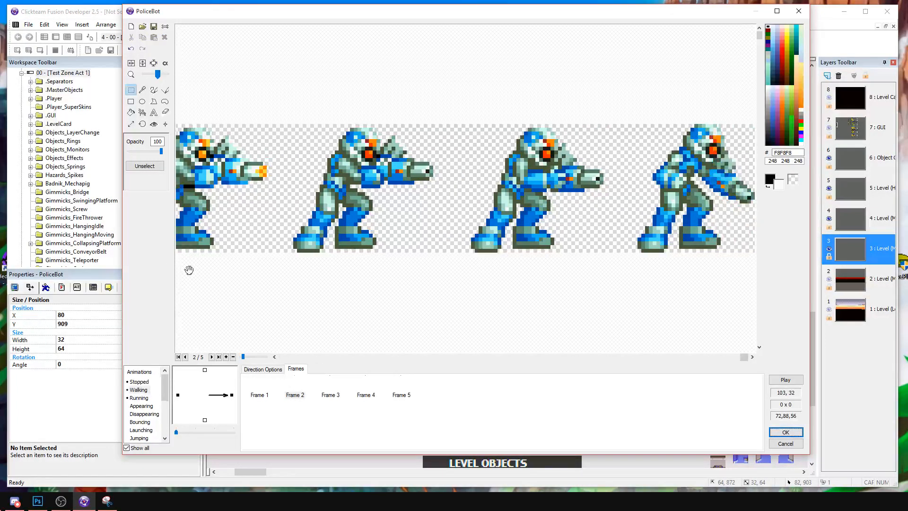
Crop frame 2 of the right-facing Walking animation to the rightmost pose with the gun lowered.
drag(645, 105, 757, 275)
drag(636, 256, 821, 98)
click(154, 63)
Crop Walking frame 3 to the third pose of the strip, with the gun arm extended.
click(330, 394)
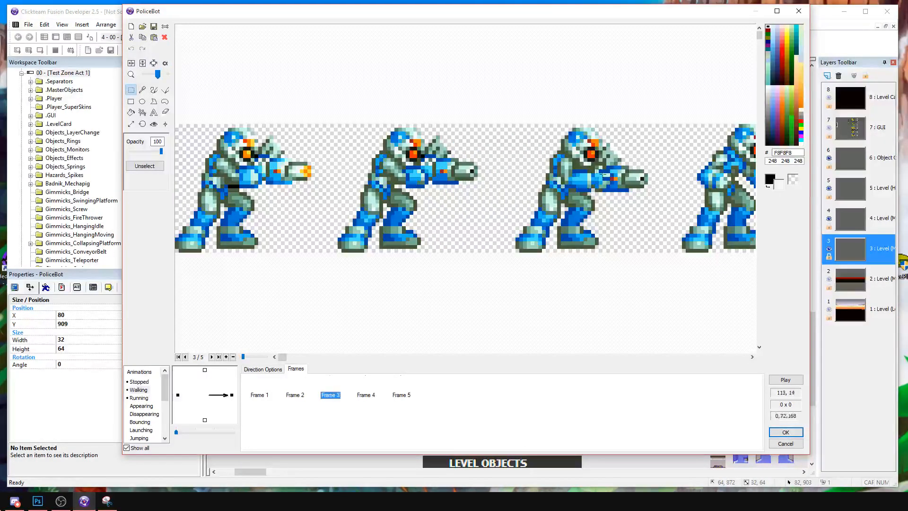
drag(523, 90, 517, 107)
click(644, 258)
click(154, 63)
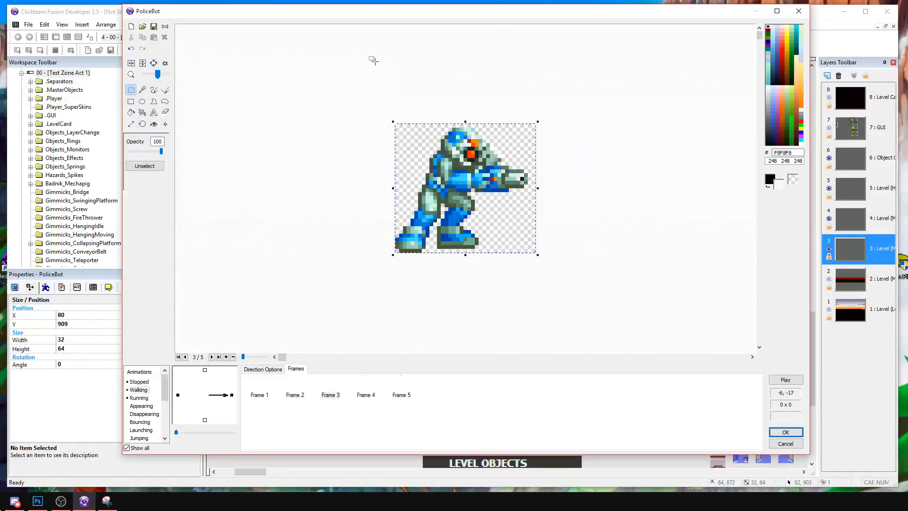
Compare Walking frames 2 and 3, and crop frame 4 to the second pose of the strip, with the gun levelled.
click(303, 398)
click(331, 394)
click(363, 393)
middle_drag(546, 188, 429, 195)
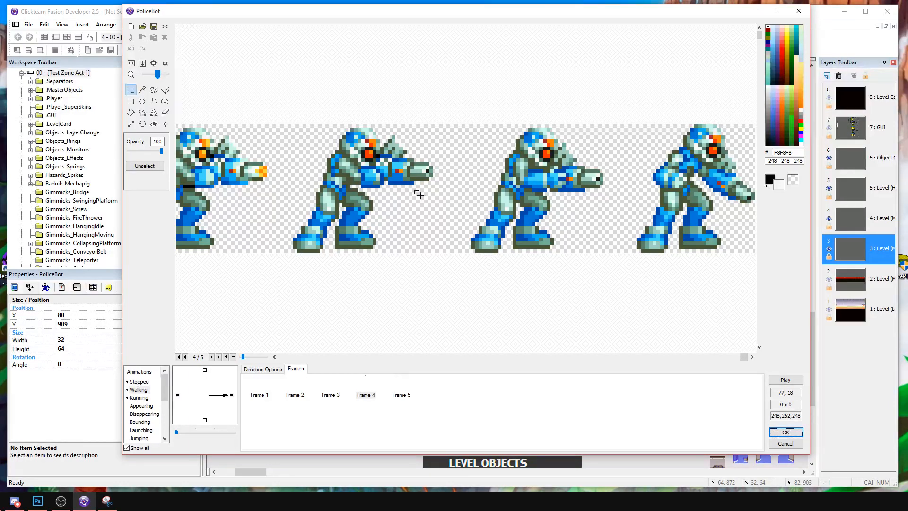
mouse_move(296, 94)
mouse_down()
mouse_move(365, 161)
mouse_move(439, 267)
mouse_move(288, 105)
mouse_up()
click(155, 64)
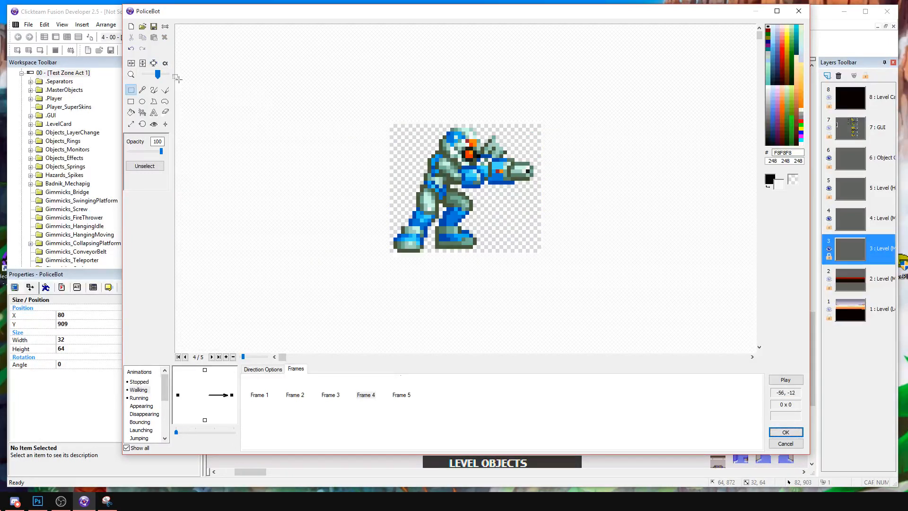
Place the hot spot of Walking frame 2 under the feet at 13, 34.
click(287, 391)
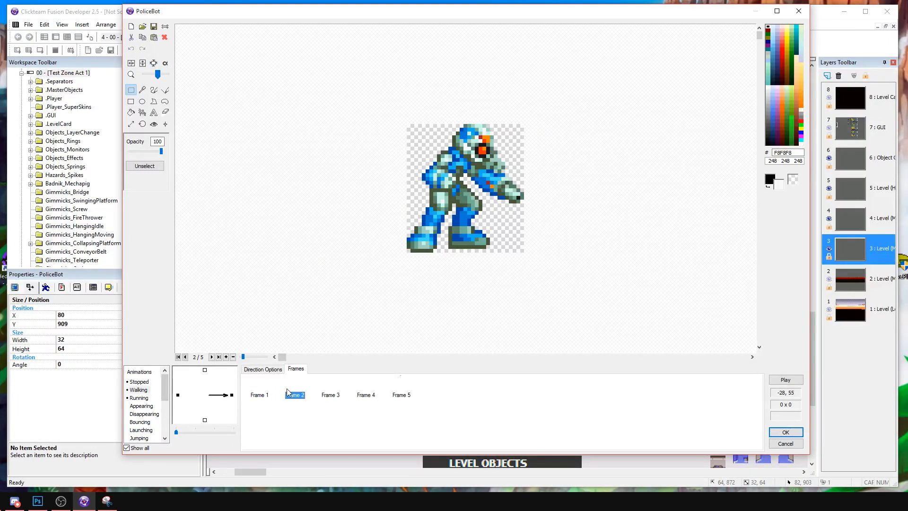
click(154, 125)
click(443, 254)
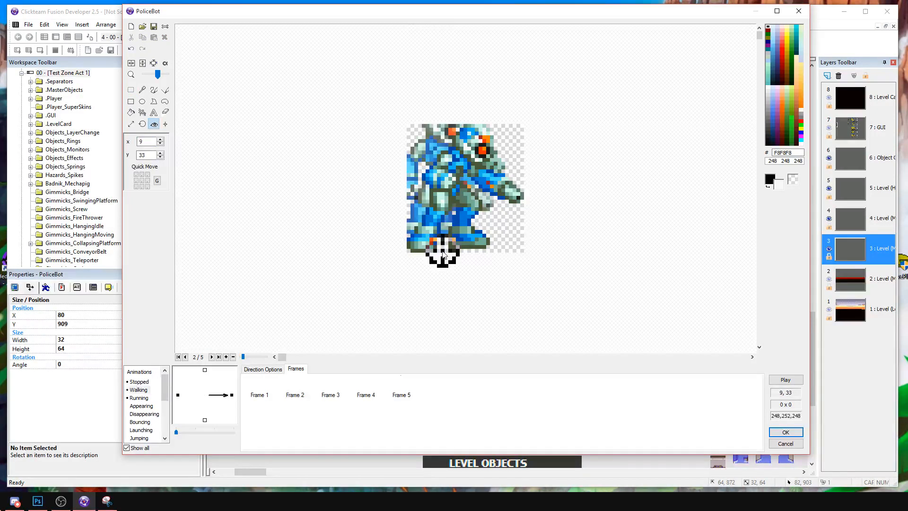
click(431, 270)
mouse_move(431, 270)
mouse_down()
mouse_move(416, 253)
mouse_move(457, 256)
mouse_up()
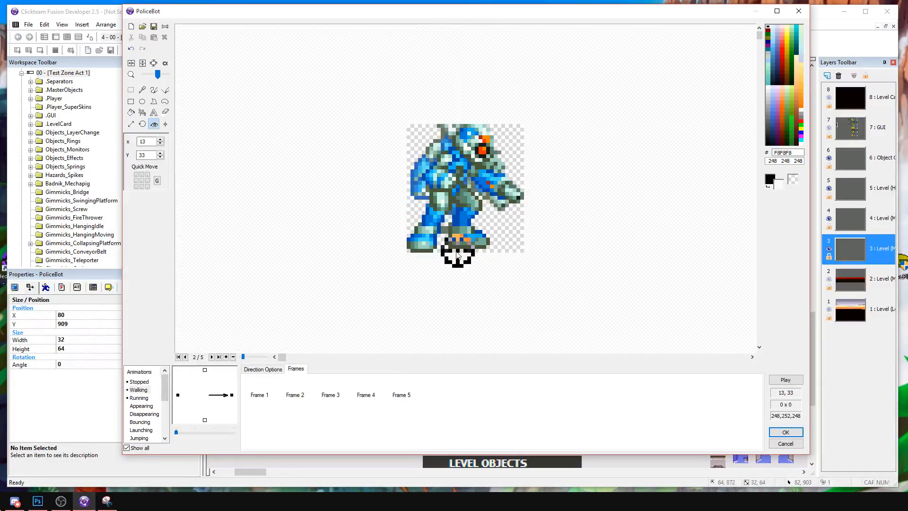
click(459, 259)
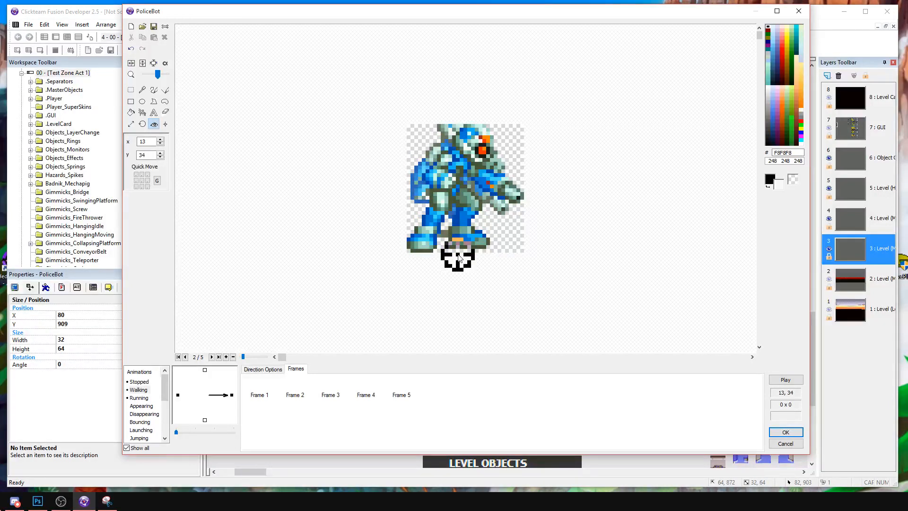
Compare Walking frames 1 and 2, and place the hot spots of frames 3 and 4 under the feet at 13, 33.
click(260, 394)
click(291, 391)
click(260, 394)
click(297, 391)
click(326, 386)
click(451, 249)
click(451, 252)
click(362, 391)
click(446, 253)
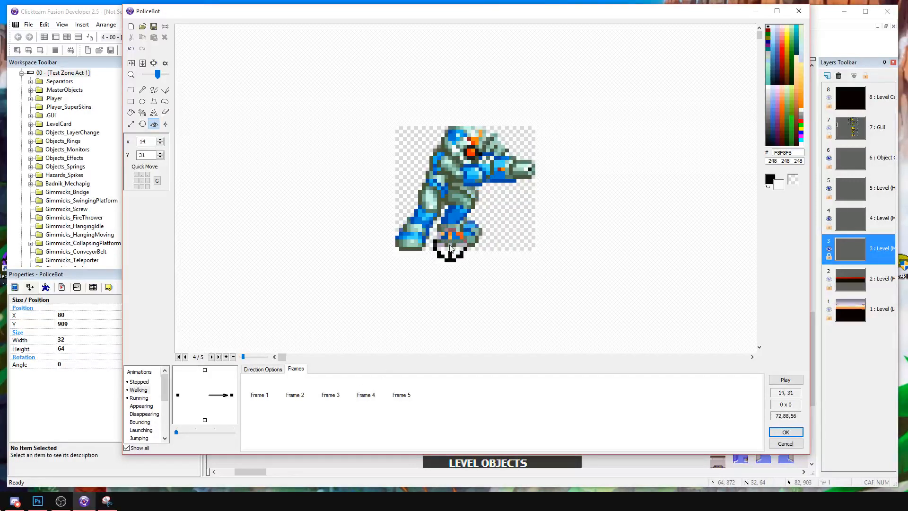
click(378, 384)
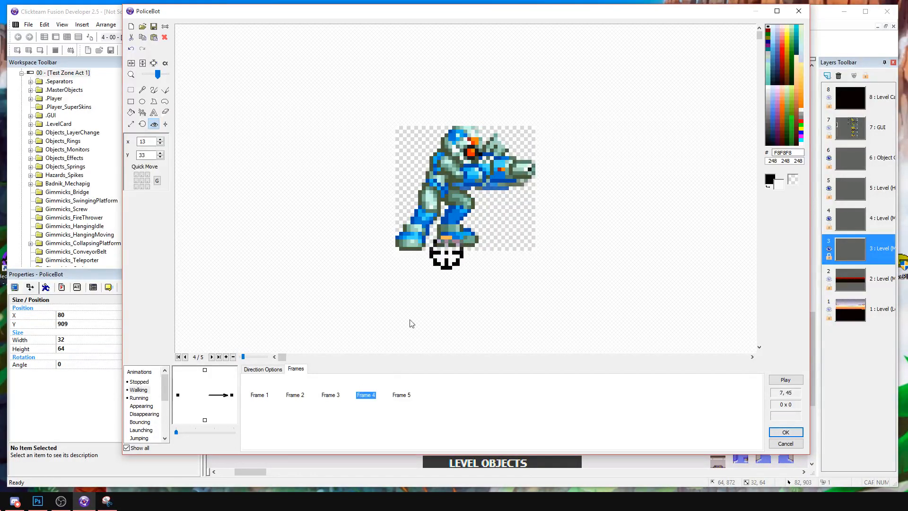
Delete the surplus frame 5 from the right-facing Walking animation and preview the animation.
click(400, 392)
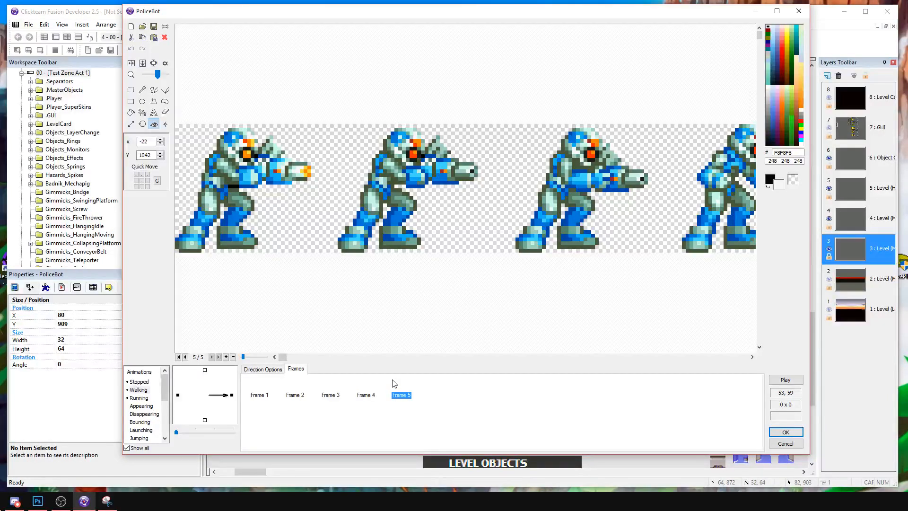
key(Delete)
click(772, 380)
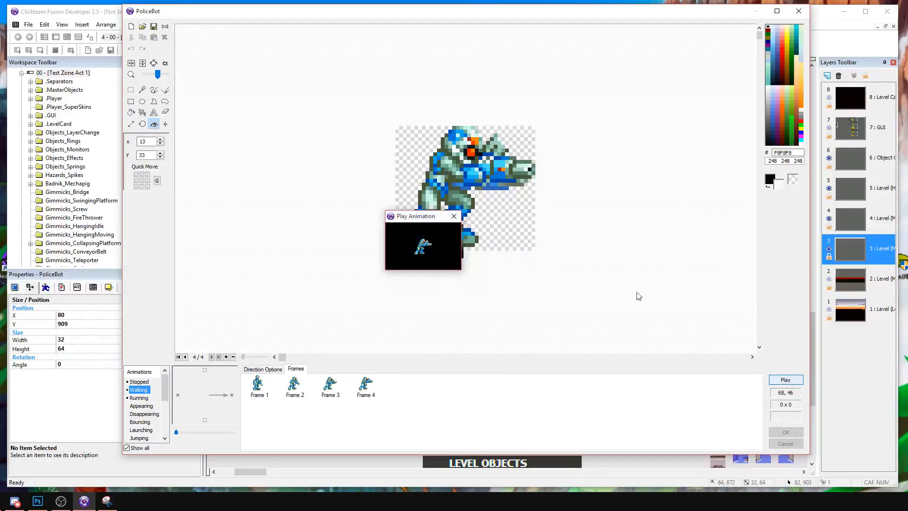
click(454, 216)
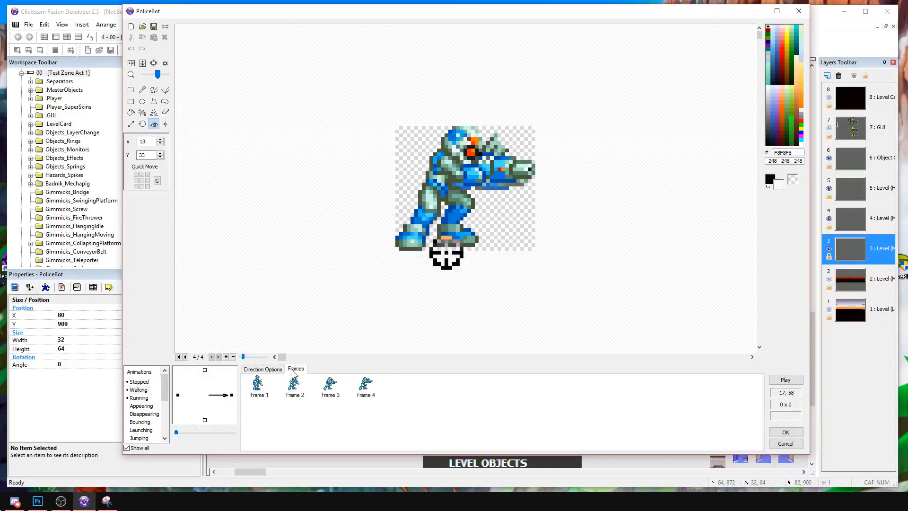
Set the right-facing Walking animation to loop back to frame 1 and preview it again.
click(263, 369)
click(305, 409)
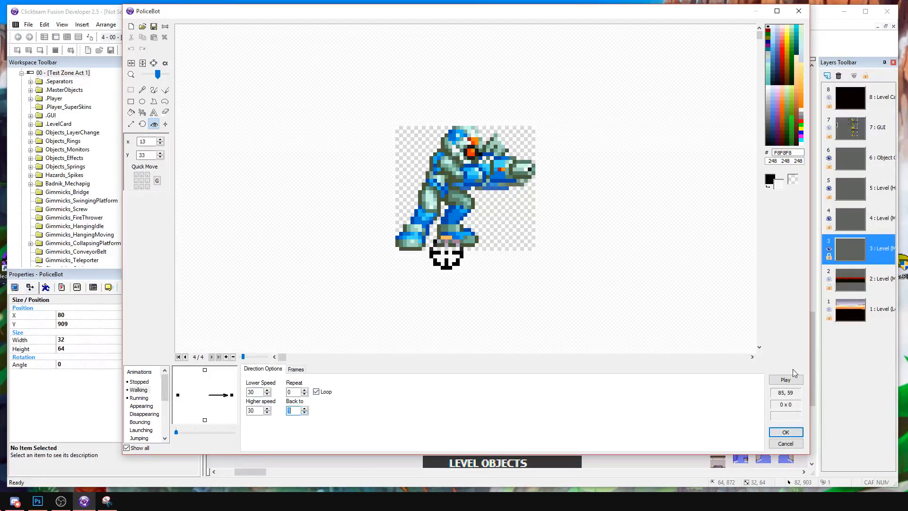
click(786, 379)
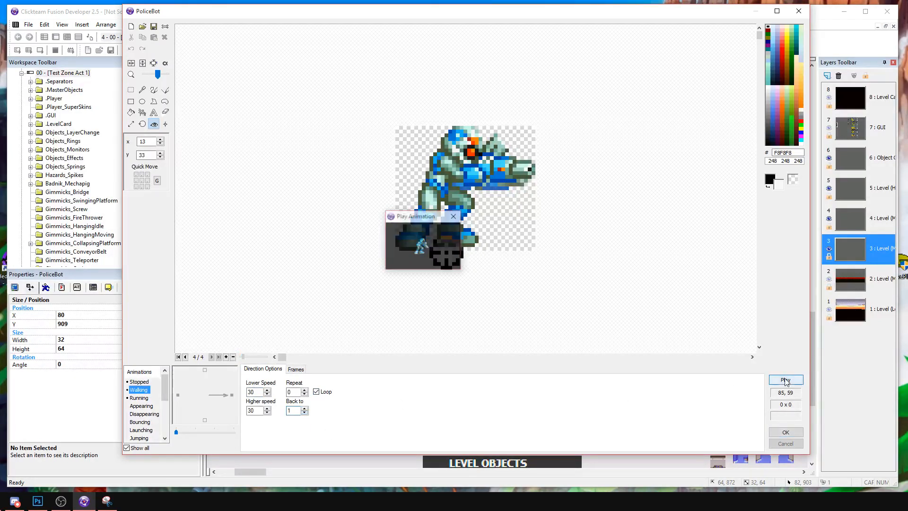
click(455, 216)
Set the hot spot Y of Walking frames 3 and 4 to 34 to match frame 2, and preview the animation.
click(297, 369)
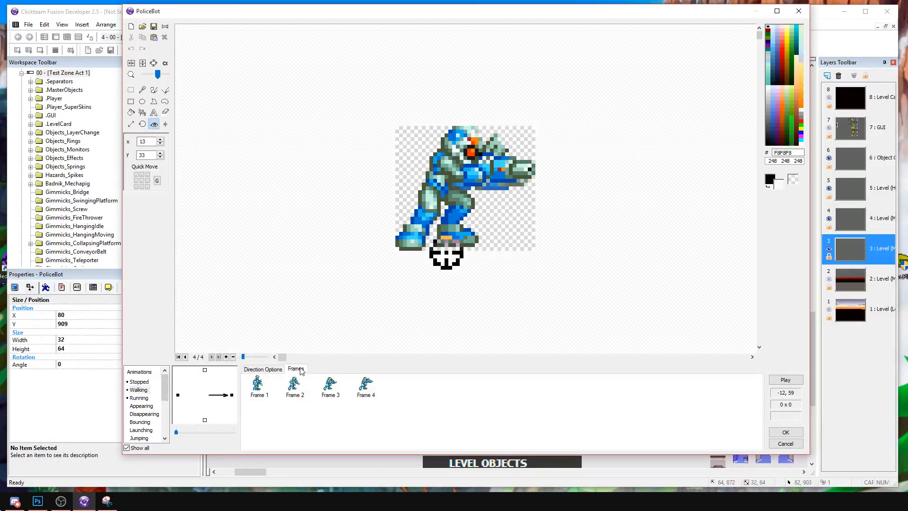
click(257, 384)
click(293, 388)
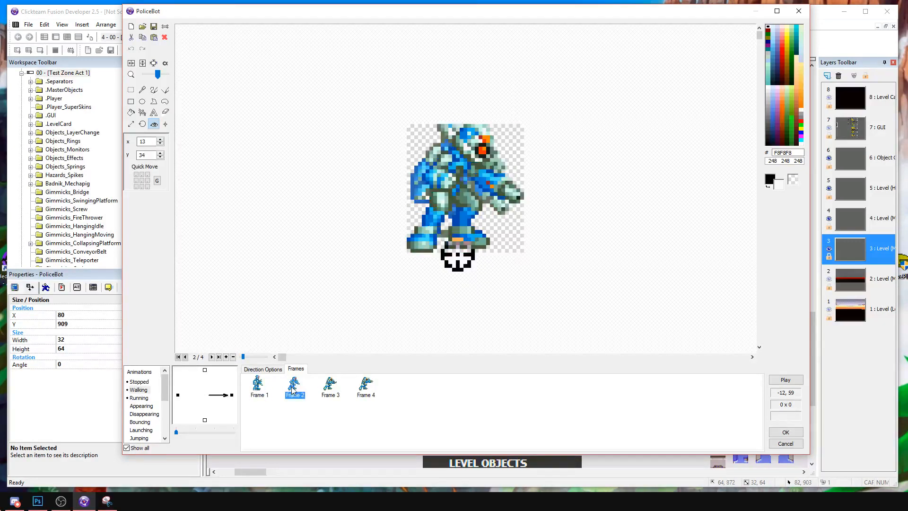
click(458, 257)
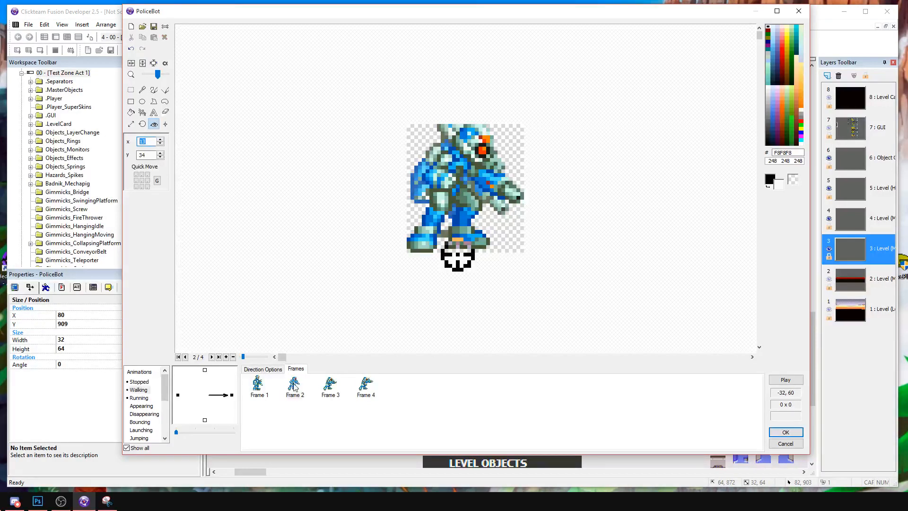
click(324, 382)
click(294, 394)
click(326, 386)
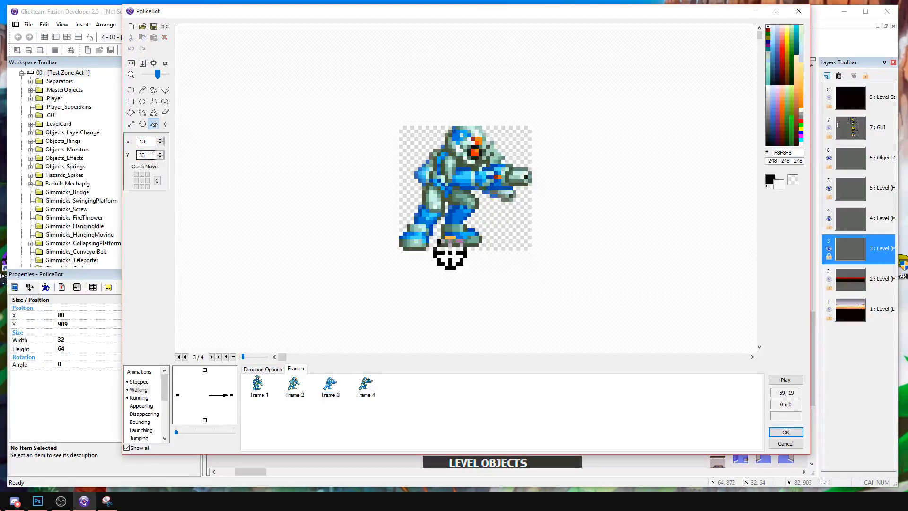
click(365, 383)
double_click(146, 155)
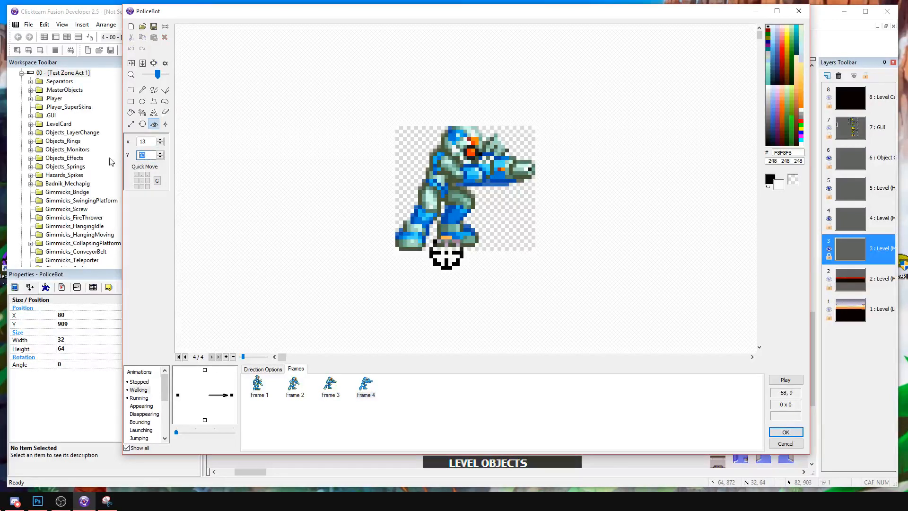
text(34)
click(802, 380)
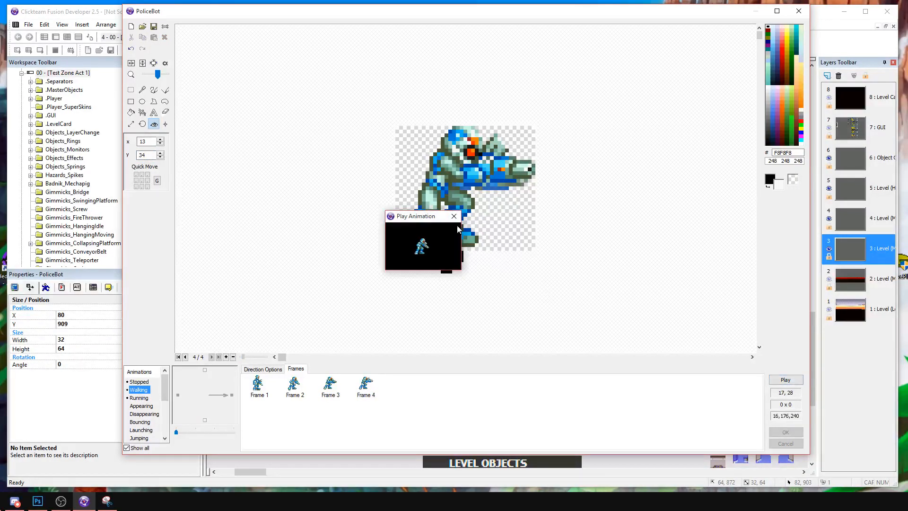
Move the hot spot of Walking frame 2 up to 13, 32 and compare the frame's alignment with frame 1.
click(264, 390)
click(293, 384)
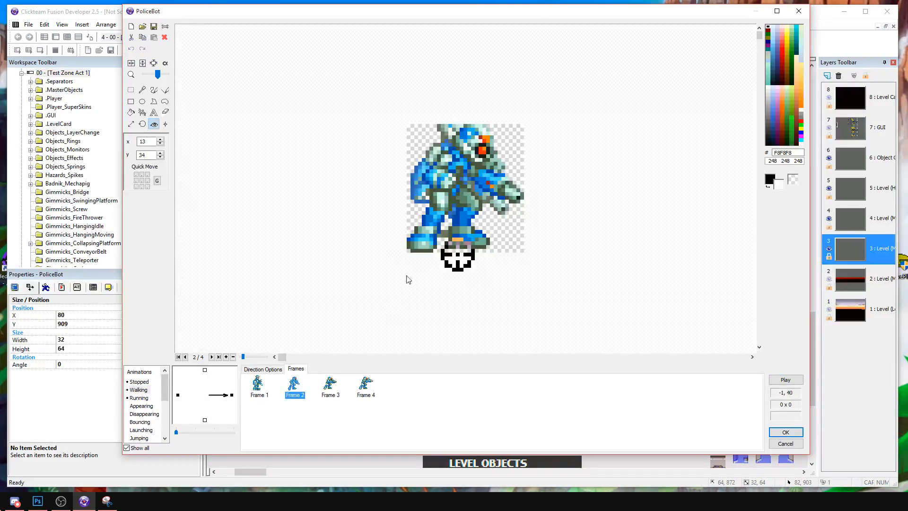
drag(456, 259, 458, 251)
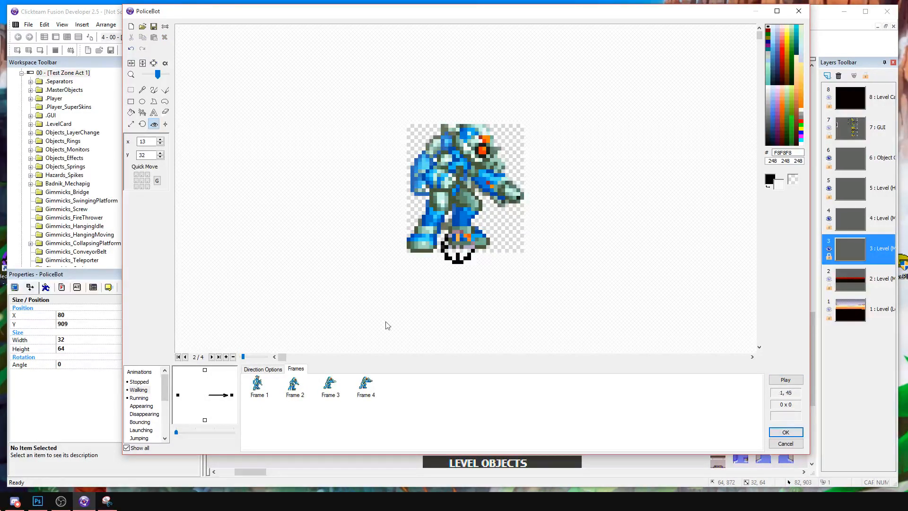
click(252, 395)
click(292, 392)
Set the hot spot Y of Walking frames 3 and 4 to 32 and preview the animation.
click(330, 384)
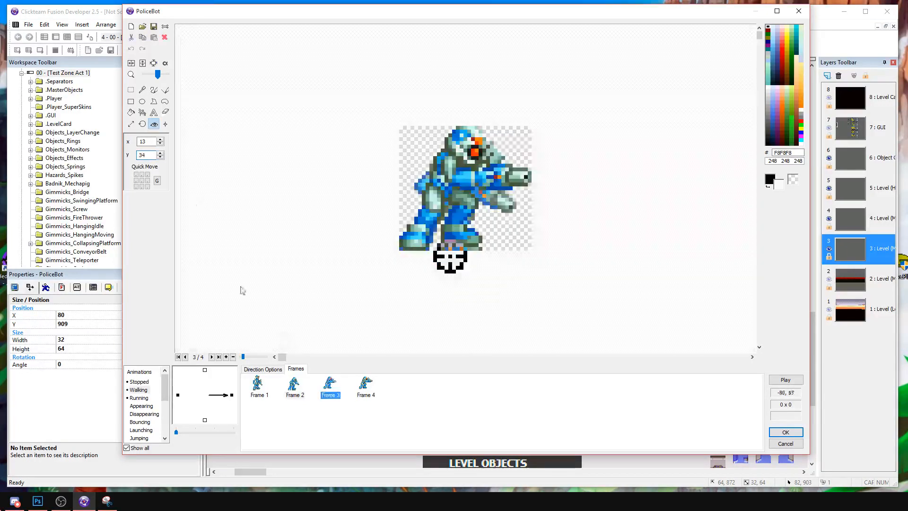
double_click(145, 155)
text(33)
click(362, 384)
click(144, 156)
key(BackSpace)
text(2)
click(786, 380)
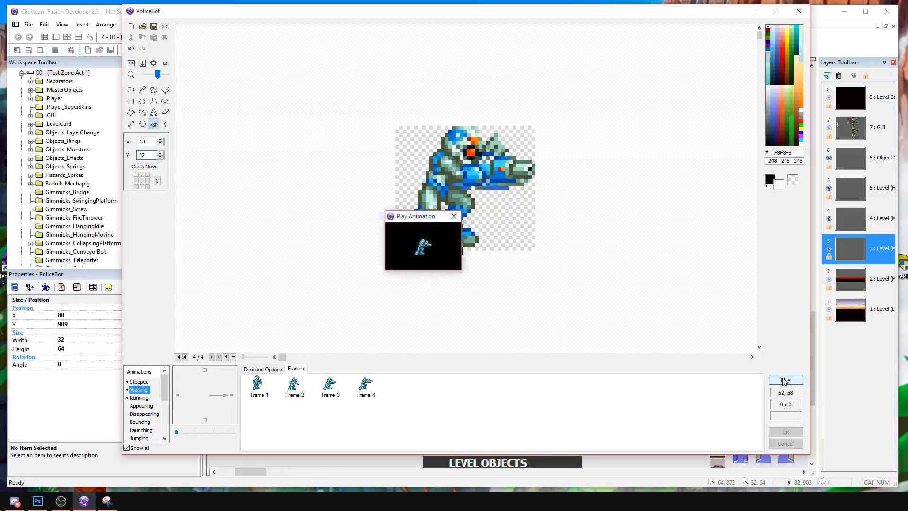
click(454, 215)
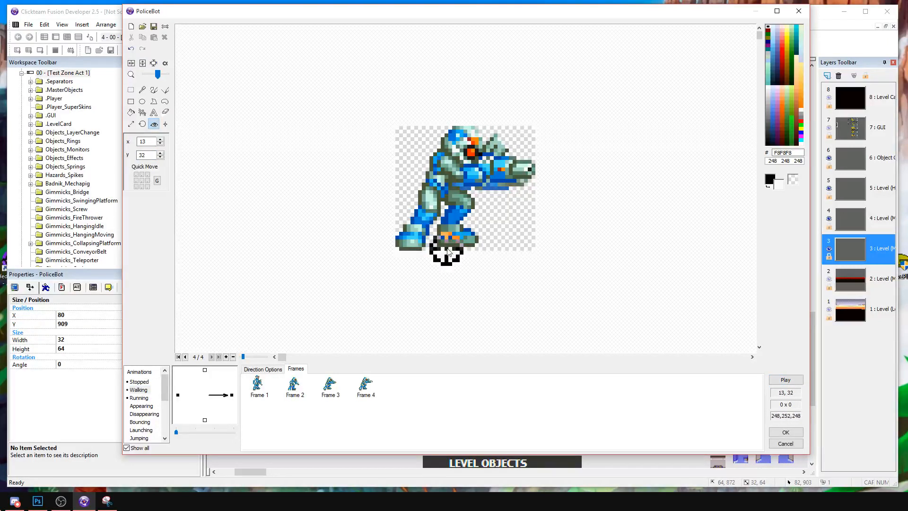
Try the hot spot of Walking frame 2 at 13, 31, and return it to 13, 32.
key(Up)
click(256, 385)
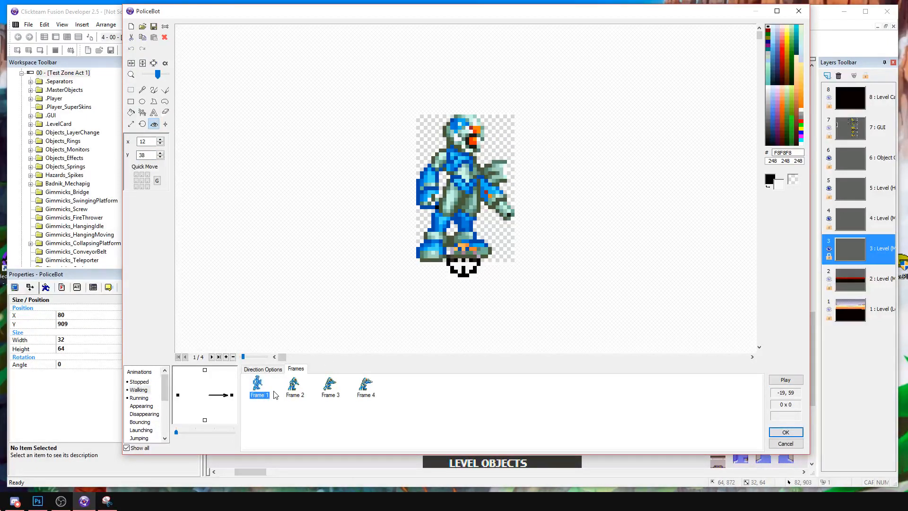
click(294, 385)
click(456, 246)
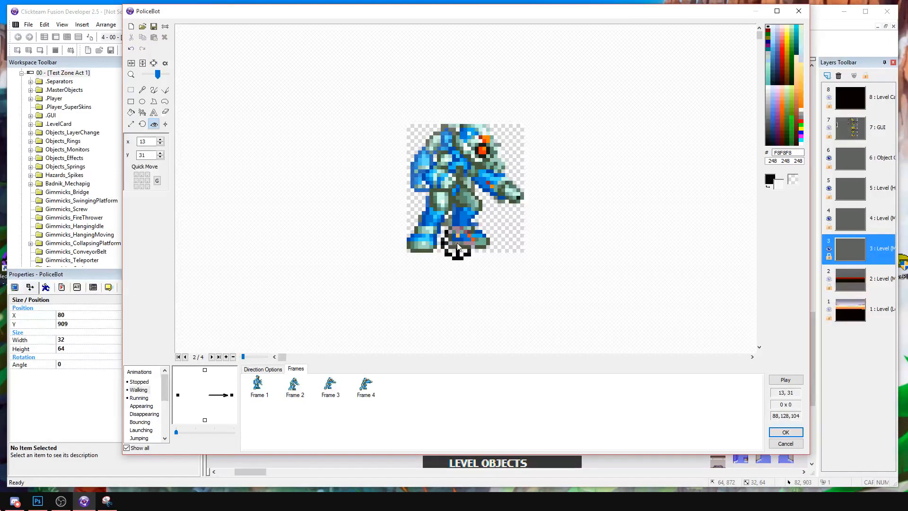
key(Down)
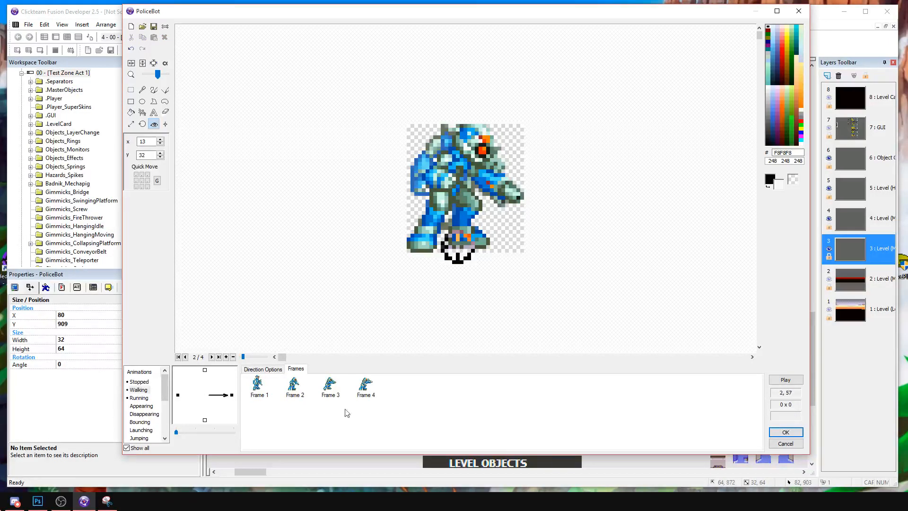
Copy Walking frames 3 and 4 and paste them into the empty downward direction.
drag(340, 407, 388, 379)
click(205, 421)
click(301, 421)
key(ctrl+v)
Delete frames 3 and 4 from the right-facing Walking animation and preview the remaining two frames.
click(233, 396)
click(297, 388)
click(325, 389)
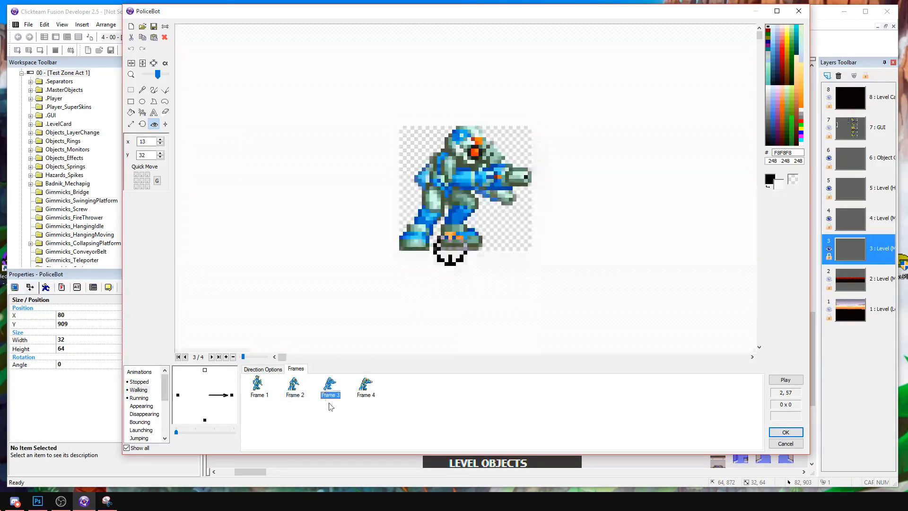
drag(326, 403, 363, 386)
key(Delete)
key(Return)
click(793, 383)
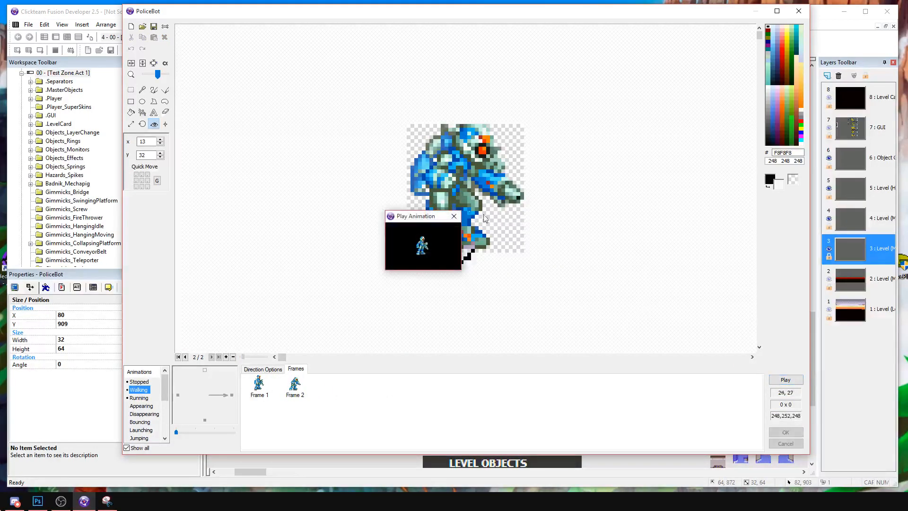
Shift the hot spot of Walking frame 2 to 14, 33 and preview how it lines up with frame 1.
click(457, 247)
click(459, 254)
click(462, 253)
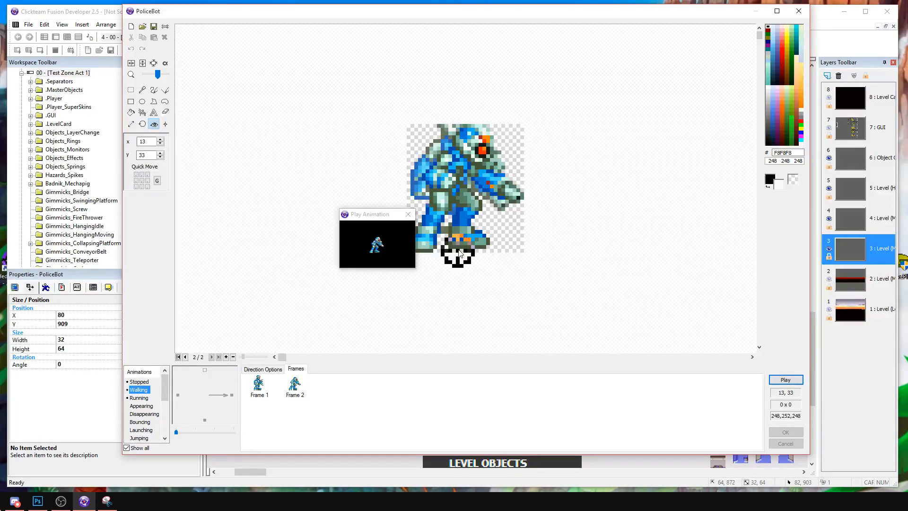
click(408, 214)
Copy the two frames stored in the downward direction back into the right-facing Walking animation as frames 3 and 4.
click(205, 420)
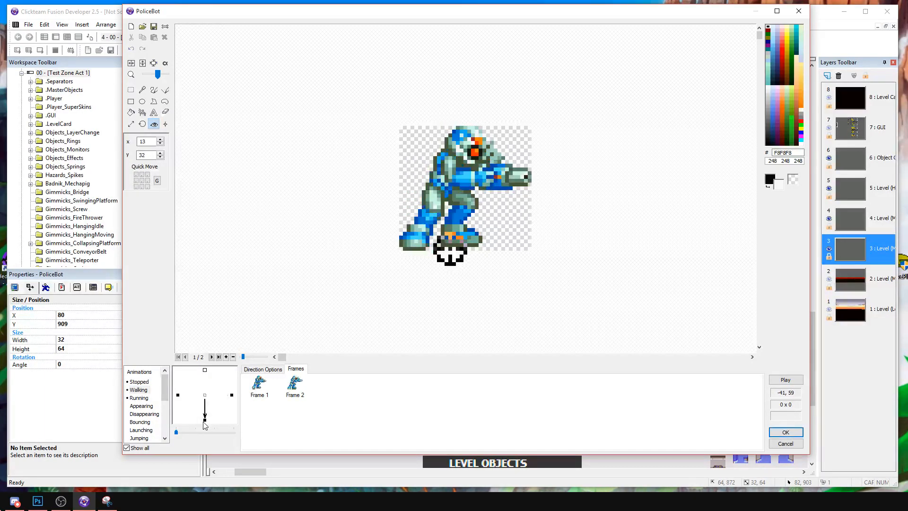
click(232, 395)
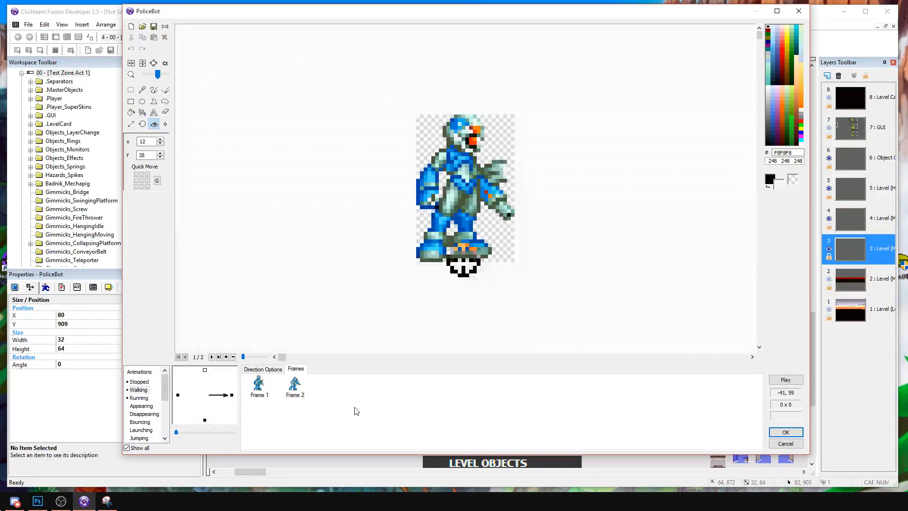
click(330, 389)
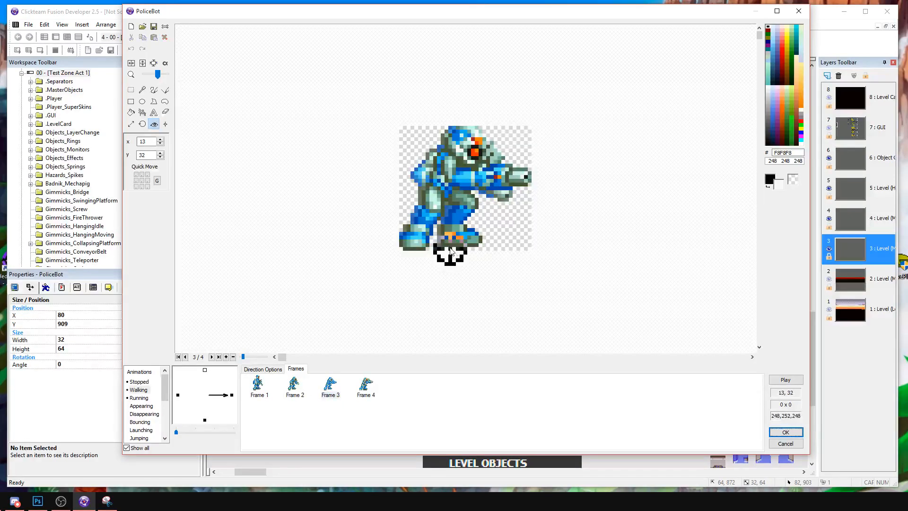
Set the hot spot of Walking frame 4 to 14, 31 and preview the animation.
key(Right)
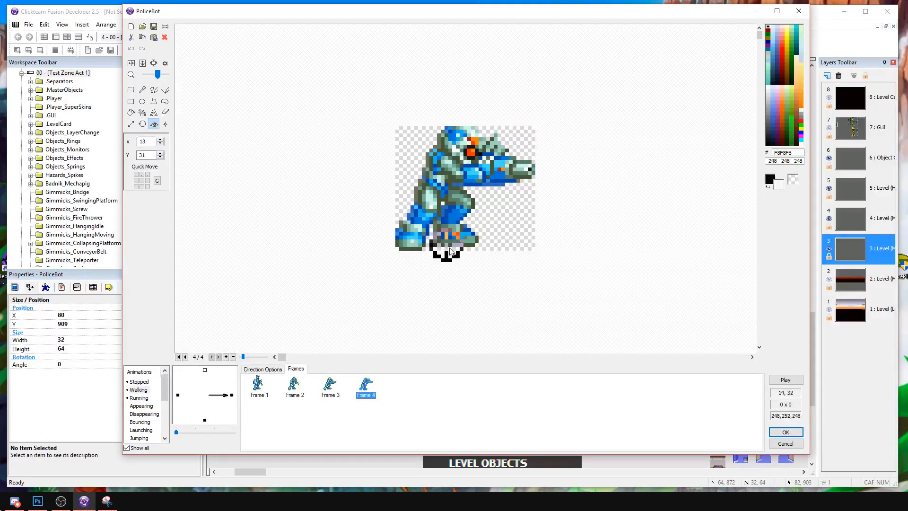
click(779, 382)
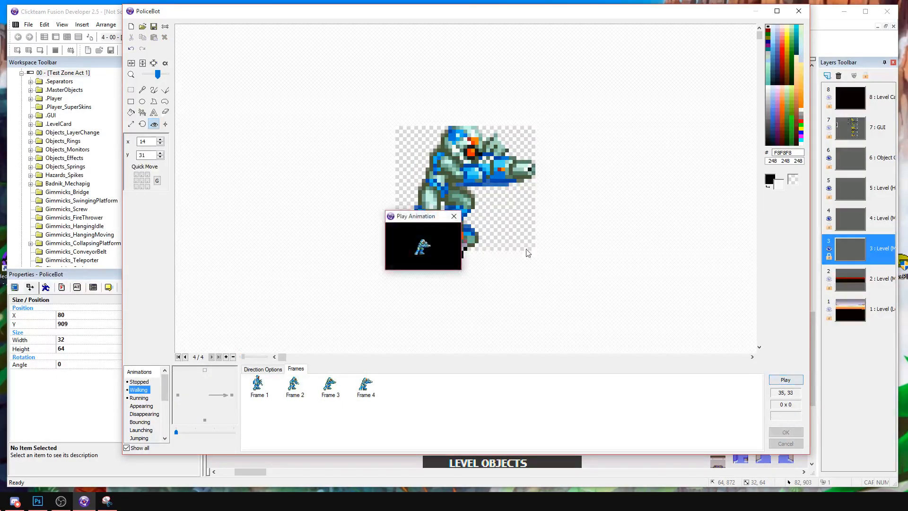
click(454, 218)
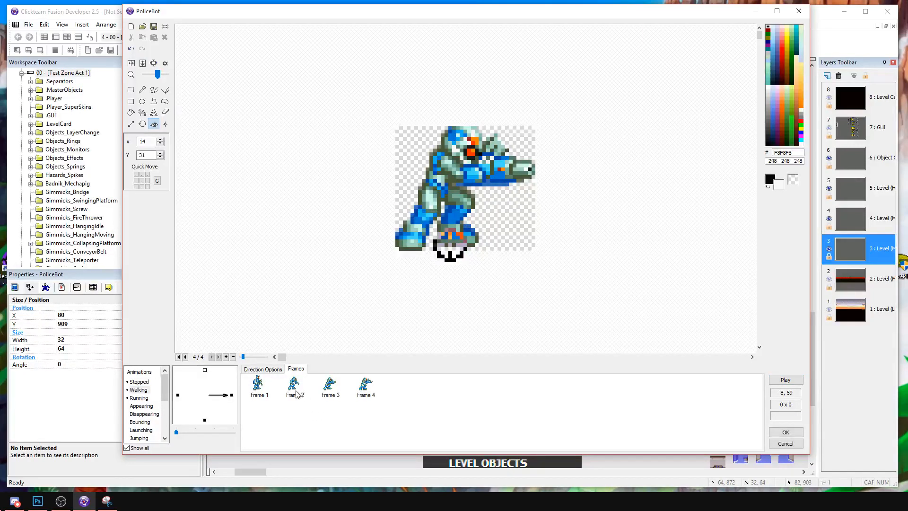
Set the hot spot of Walking frame 3 to 14, 32 and preview the animation.
click(326, 391)
click(363, 388)
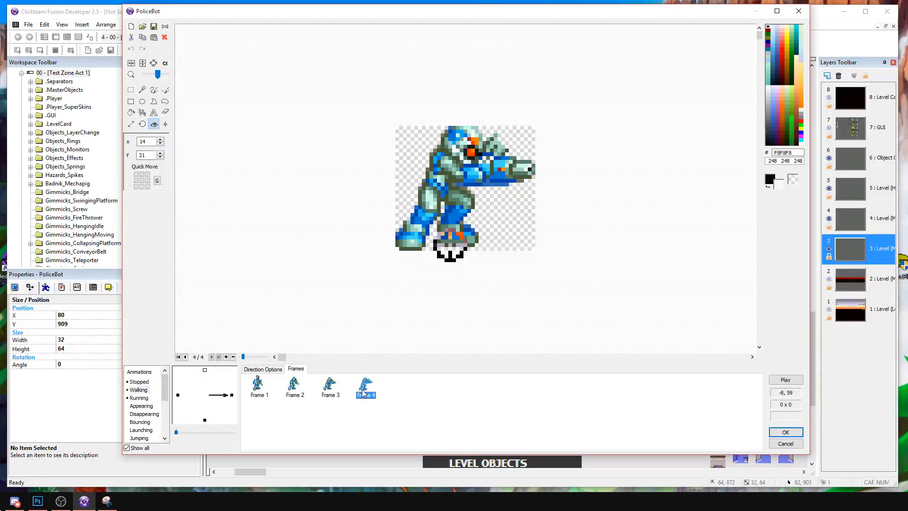
click(330, 384)
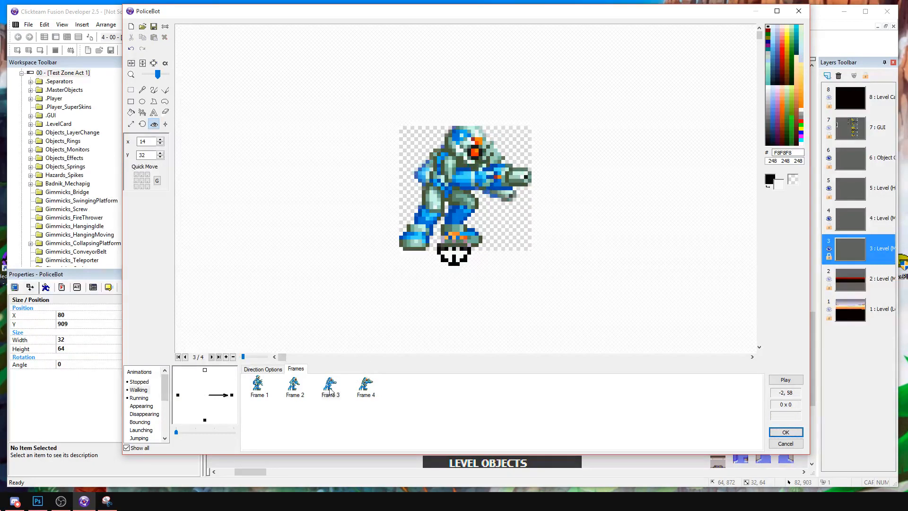
click(454, 246)
click(455, 250)
click(783, 381)
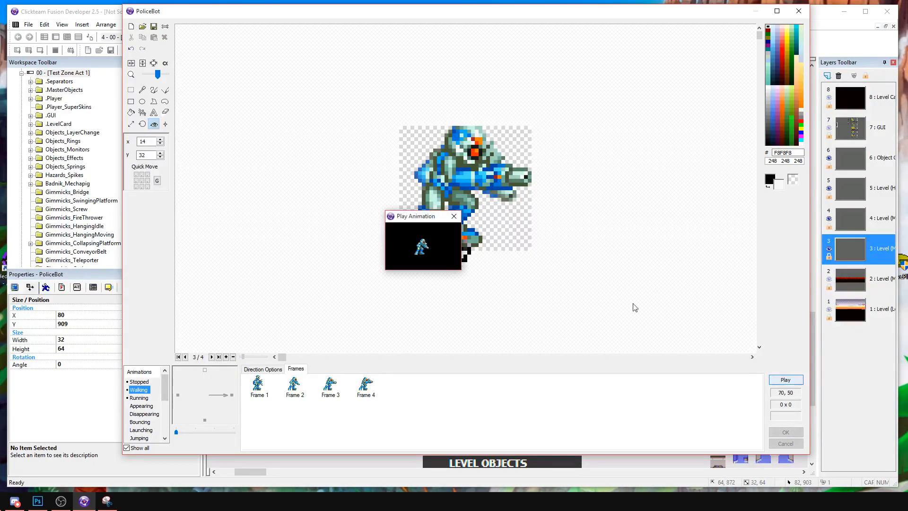
click(455, 217)
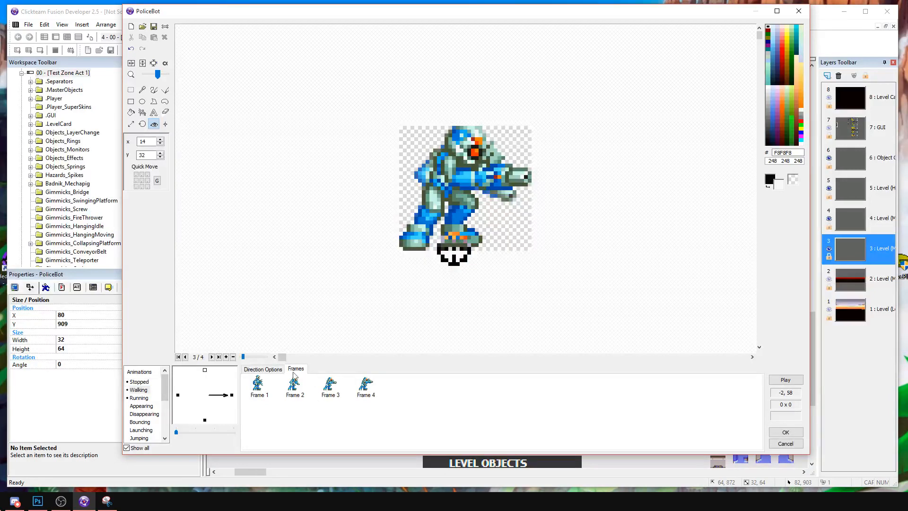
Raise the Back to frame of the right-facing Walking animation and preview how it loops.
click(277, 369)
click(305, 408)
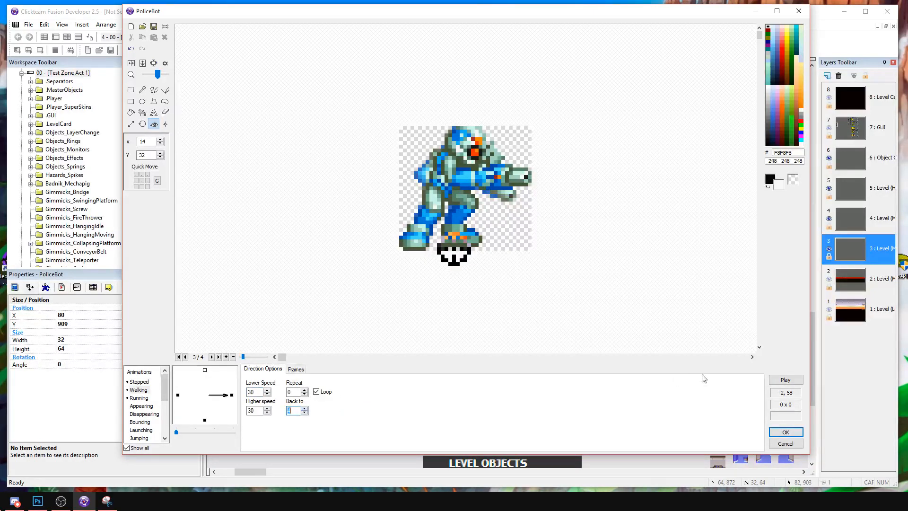
click(786, 381)
click(455, 215)
click(296, 370)
Copy the right-facing Walking frames into the left direction and flip them horizontally.
right_click(228, 393)
click(251, 311)
right_click(181, 398)
click(199, 316)
right_click(260, 387)
click(302, 292)
Copy the whole Walking animation and paste it over the Running animation.
right_click(139, 390)
click(156, 420)
right_click(150, 398)
click(171, 436)
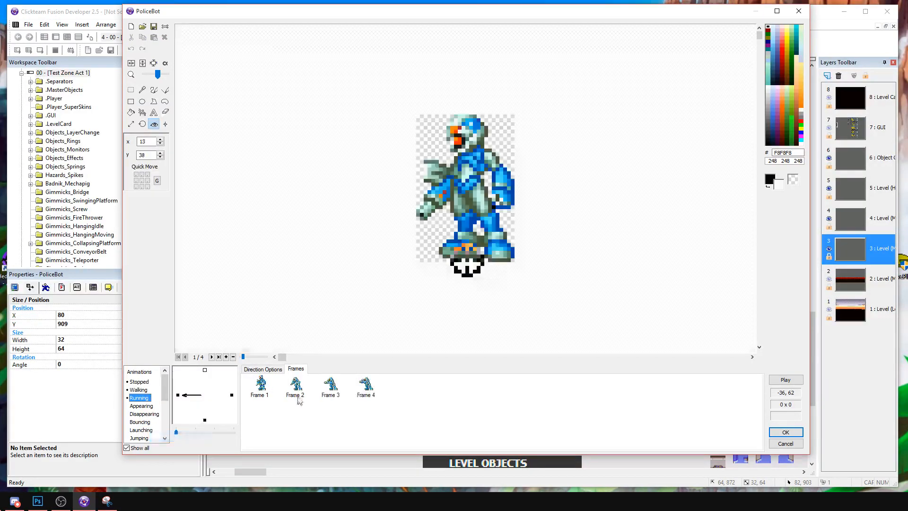
Delete the first three frames of the right-facing Running animation and duplicate the remaining frame.
drag(340, 409, 251, 377)
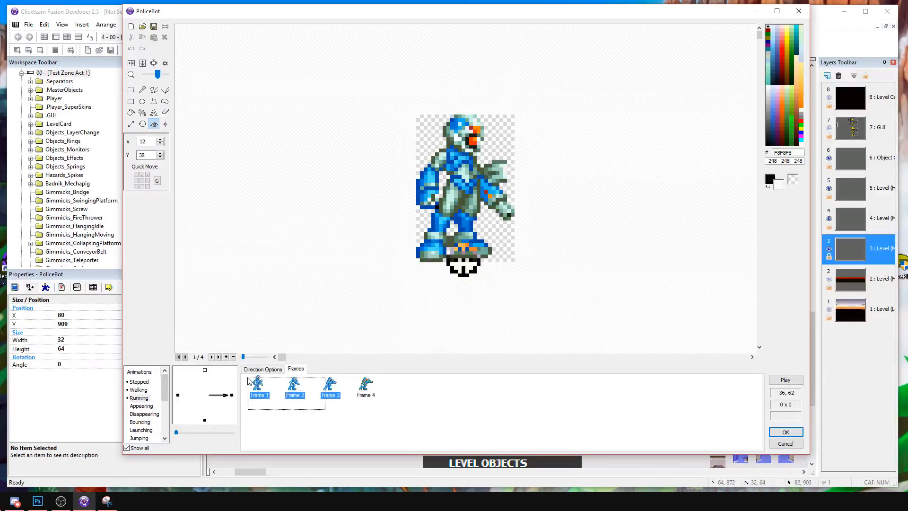
key(Delete)
click(263, 381)
key(ctrl+c)
key(ctrl+v)
click(297, 386)
click(142, 26)
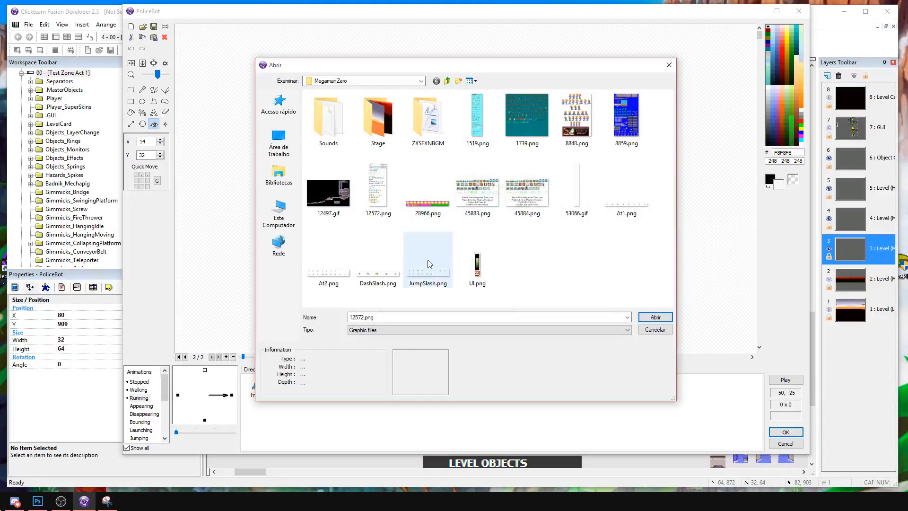
click(654, 330)
Compare the Running frames stored in the downward direction with the right-facing ones.
click(205, 420)
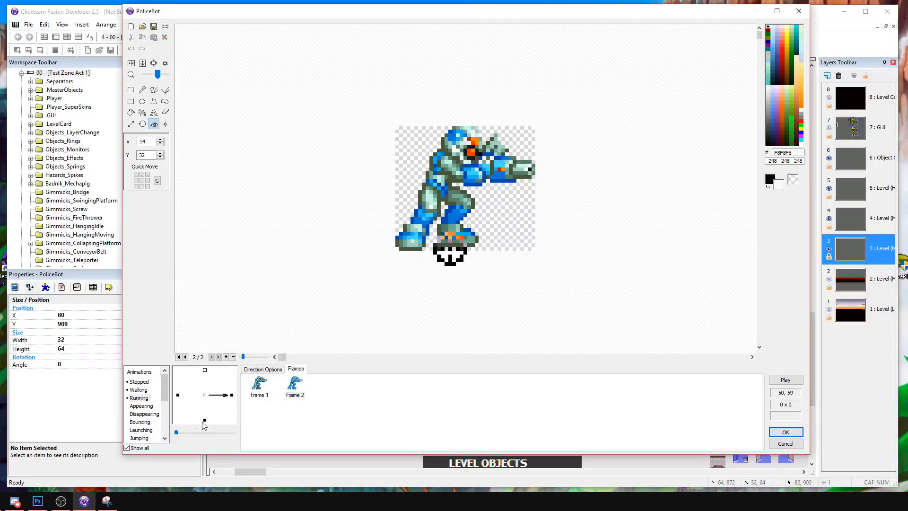
click(232, 396)
click(205, 420)
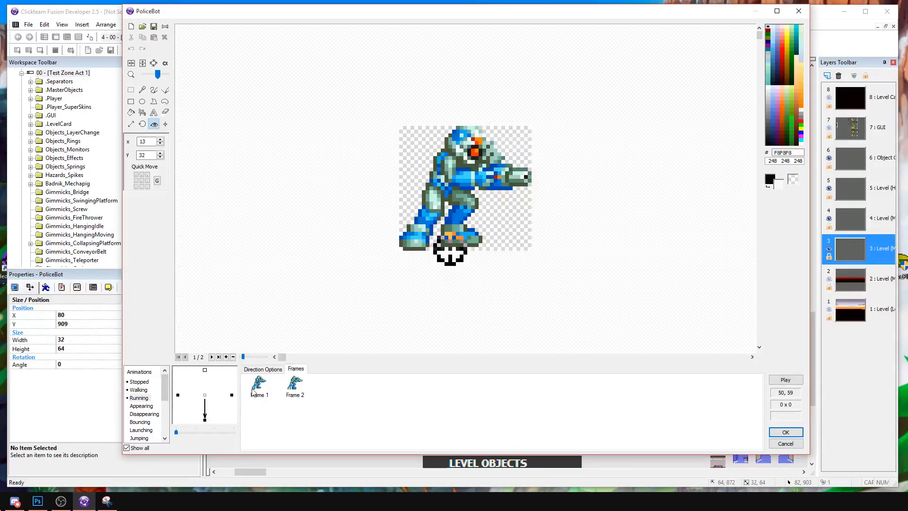
click(232, 395)
Import the sprite sheet 53066.gif into frame 2 of the right-facing Running animation.
click(295, 384)
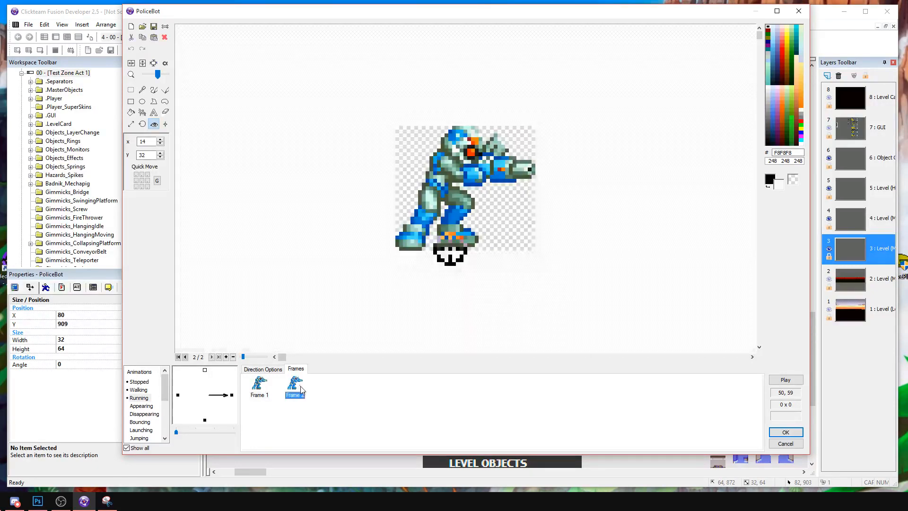
click(144, 27)
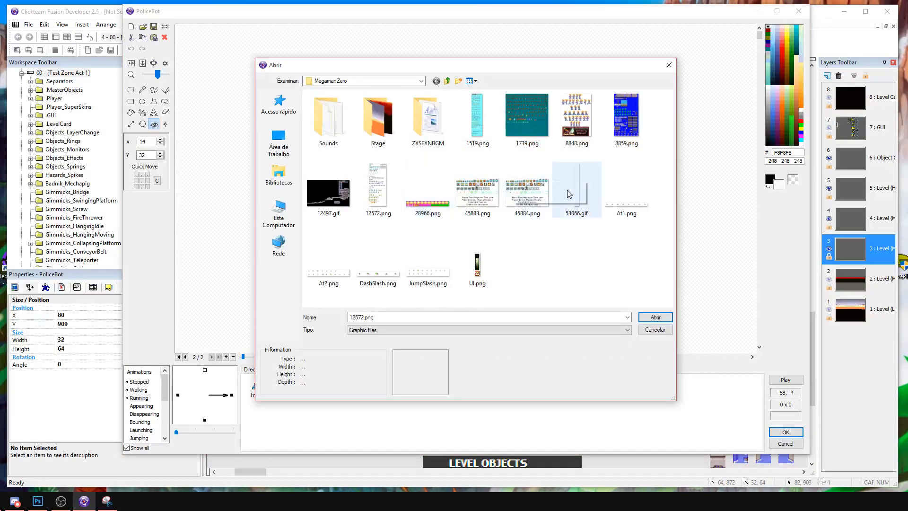
double_click(567, 191)
key(Return)
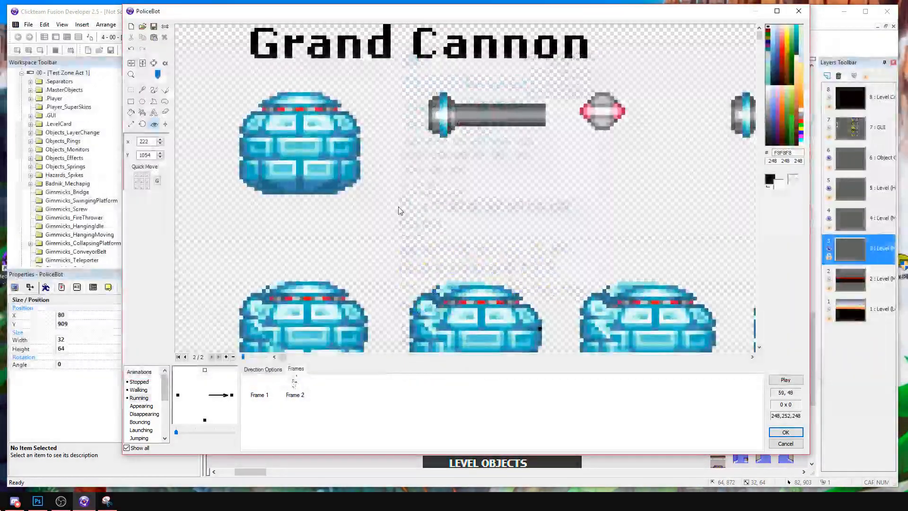
Select the fifth sprite in the first P. Hunter row and crop Running frame 2 to it.
scroll(406, 261, down, 3)
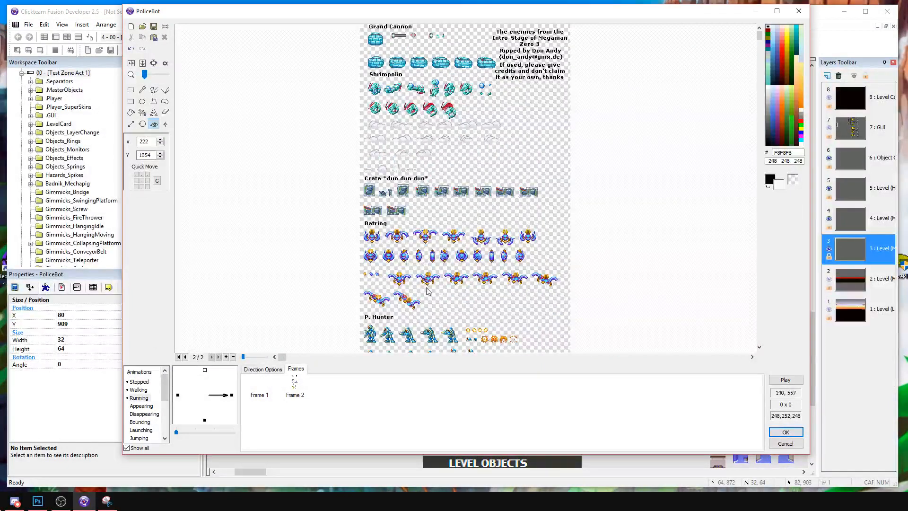
drag(459, 286, 462, 307)
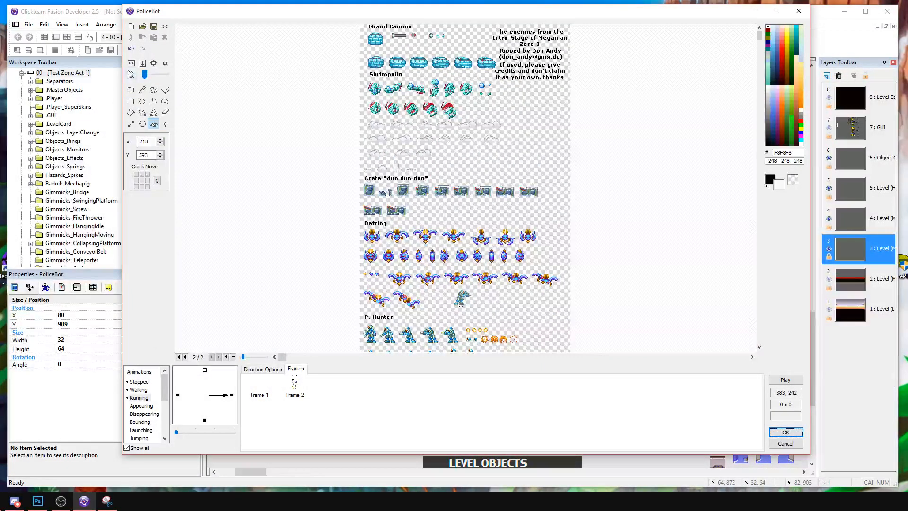
click(130, 90)
scroll(449, 284, down, 4)
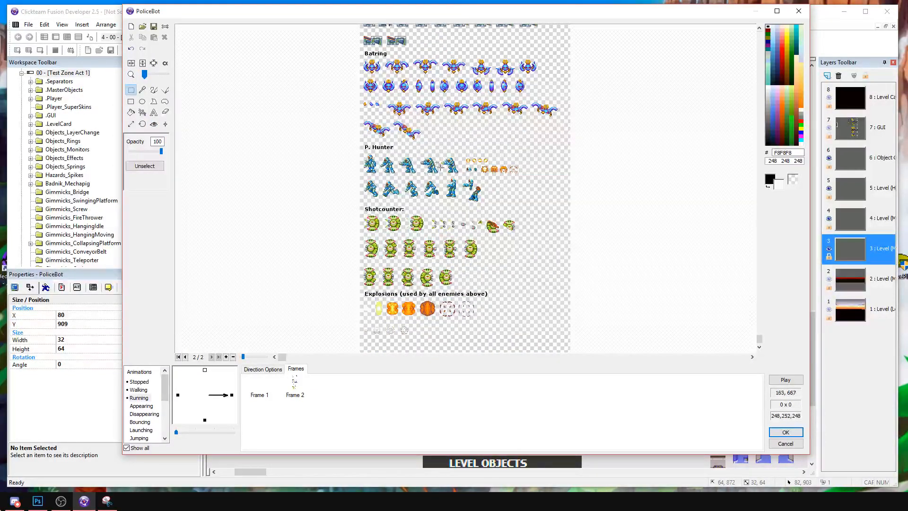
drag(440, 151, 462, 173)
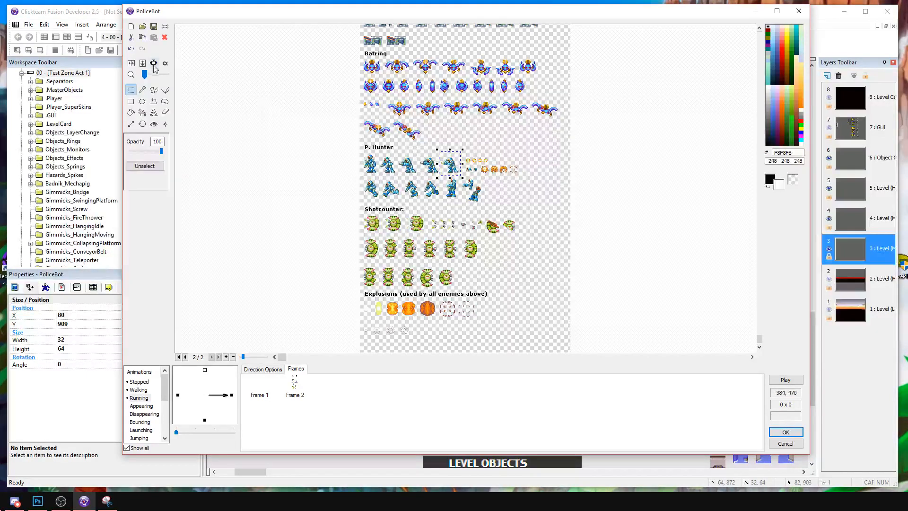
click(153, 63)
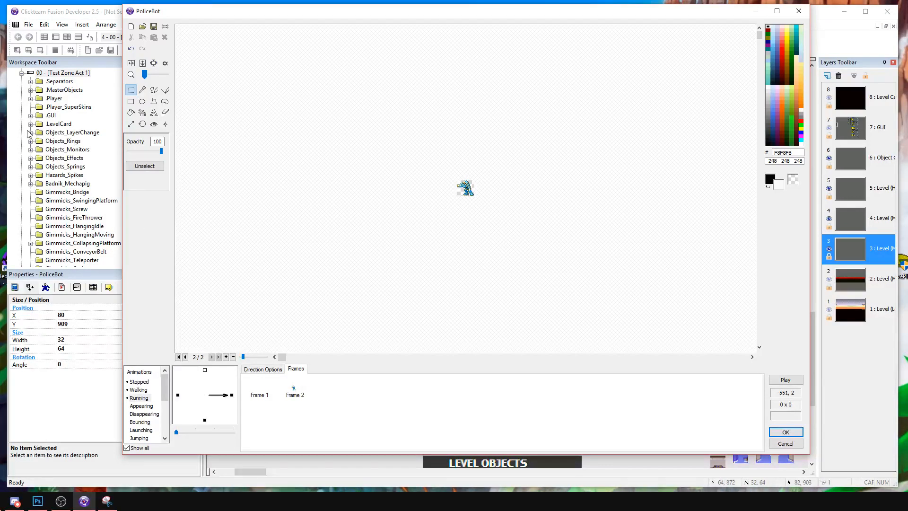
Flip frame 2 of the right-facing Running animation horizontally and set its hotspot at the feet to X 14, Y 32.
right_click(290, 394)
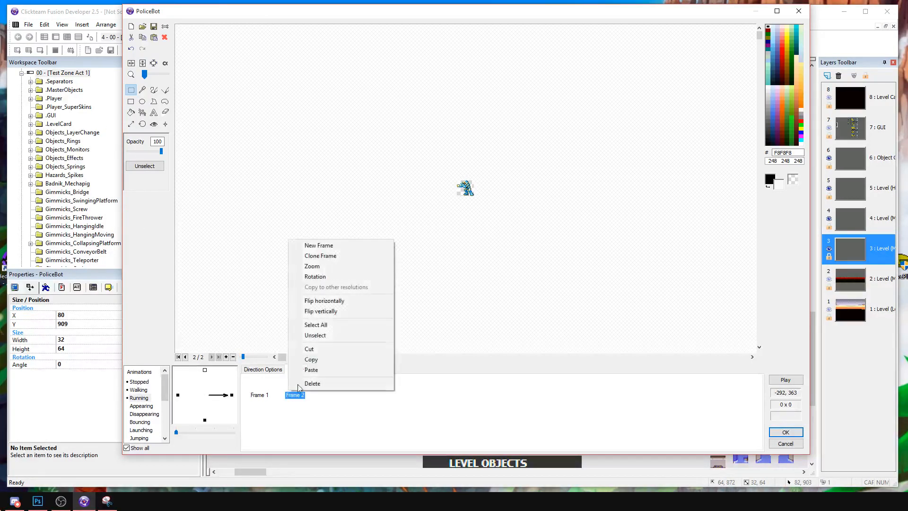
click(336, 300)
drag(145, 74, 157, 75)
click(154, 124)
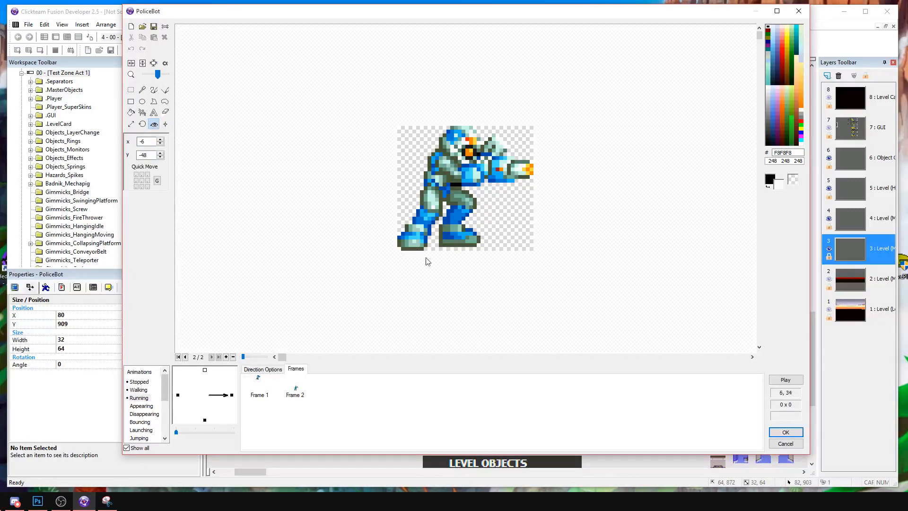
click(450, 252)
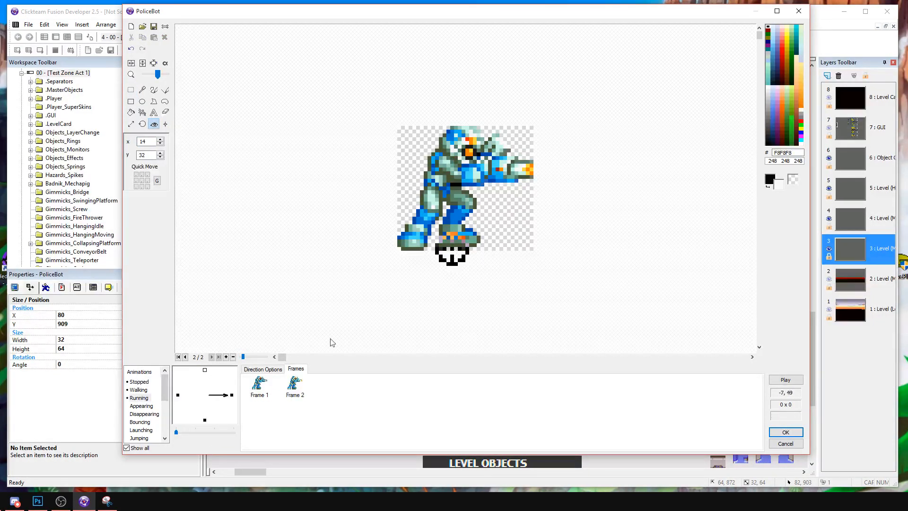
click(264, 380)
click(292, 392)
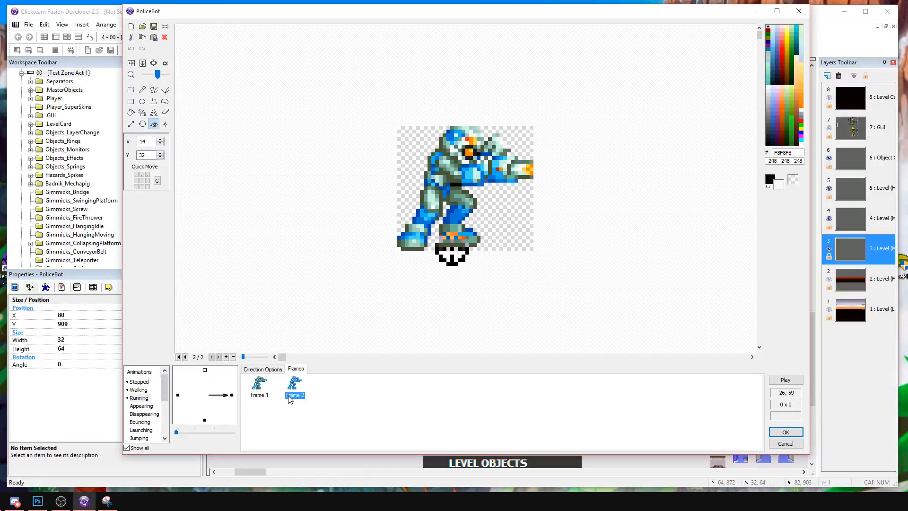
click(266, 363)
click(452, 254)
Set the right-facing Running animation's loop to go back to frame 1 and preview it.
click(259, 384)
click(263, 369)
click(305, 413)
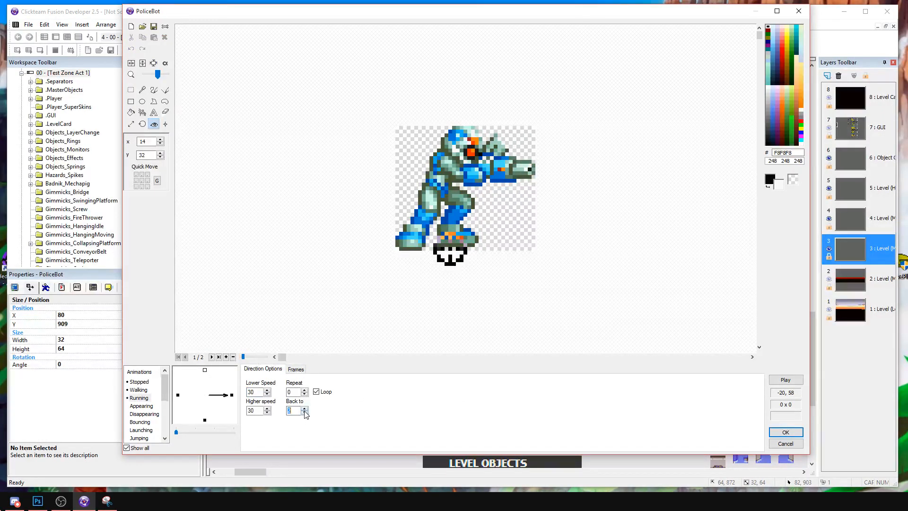
click(785, 380)
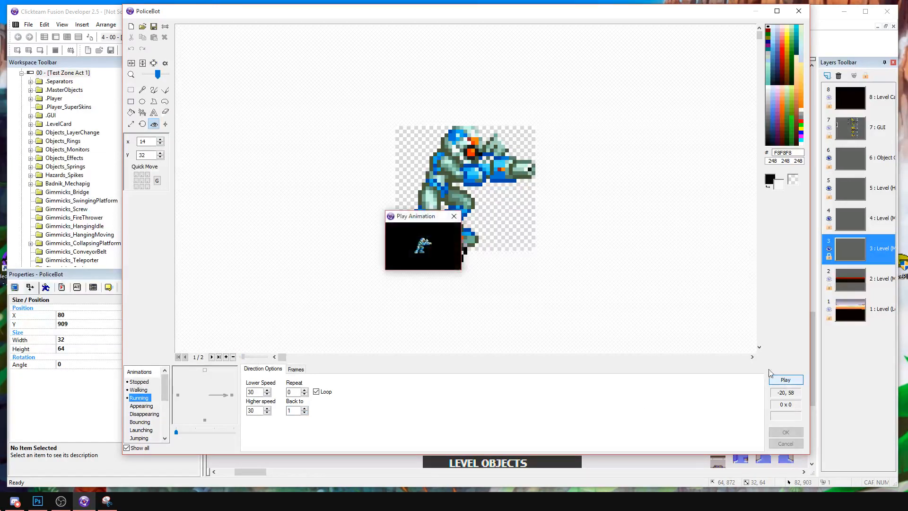
click(453, 219)
Copy the right-facing Running animation to the left direction and flip all its frames horizontally.
click(295, 370)
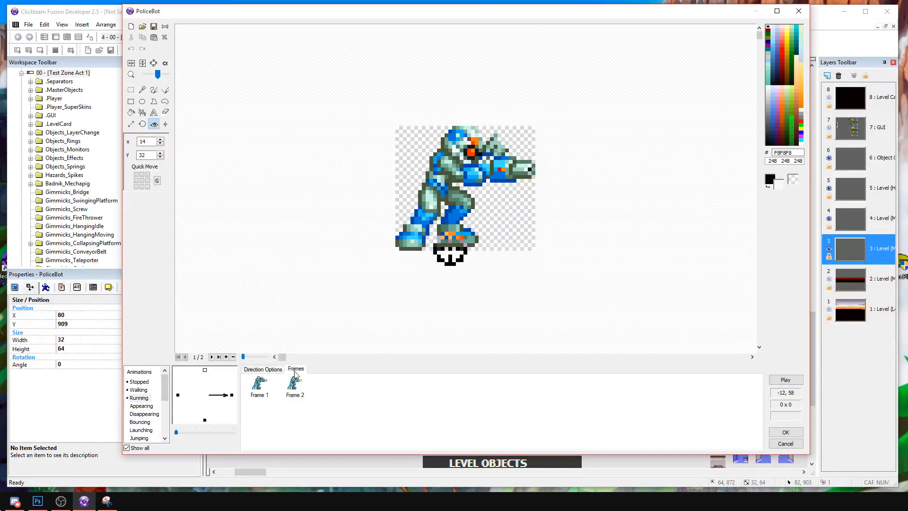
right_click(232, 401)
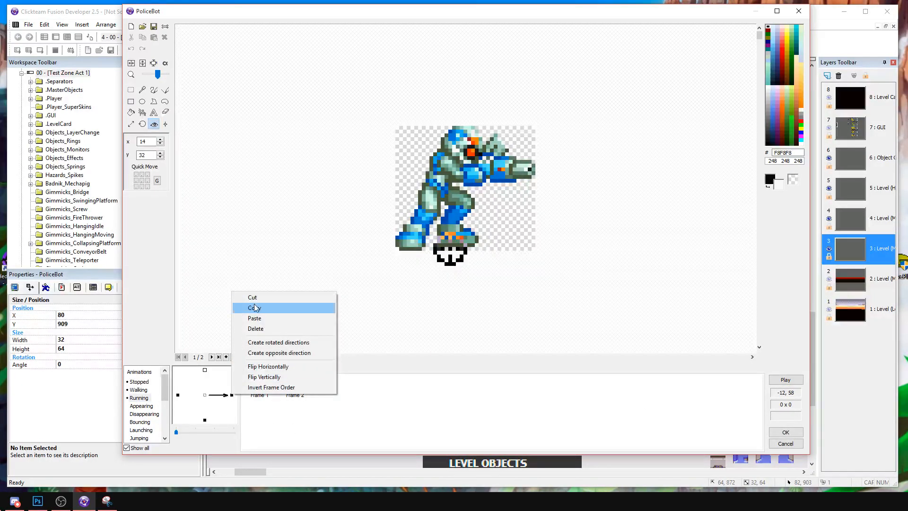
click(251, 308)
right_click(179, 399)
click(203, 320)
drag(317, 415, 259, 385)
right_click(260, 384)
click(304, 297)
Delete the downward direction from both the Running and Walking animations.
right_click(205, 421)
click(228, 355)
click(139, 393)
right_click(205, 419)
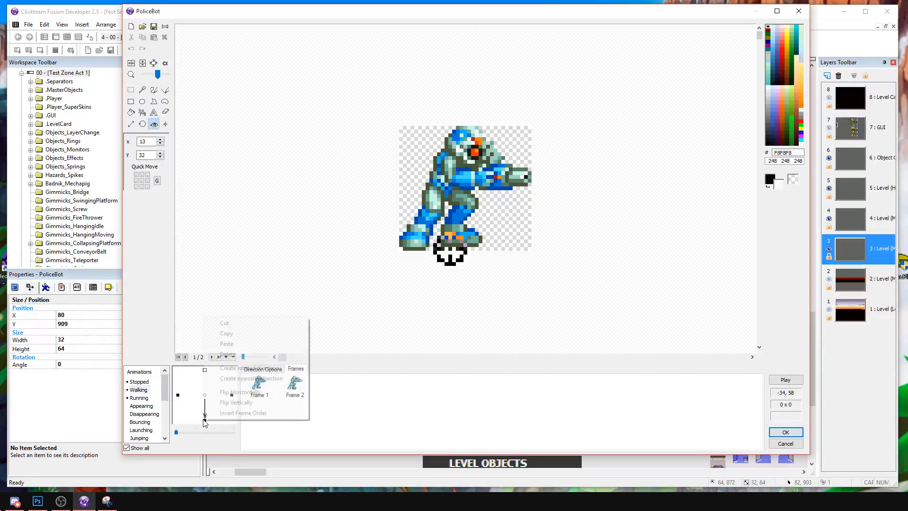
click(228, 355)
Check the left- and right-facing Walking and Stopped frames, then accept PoliceBot's animation changes.
click(178, 395)
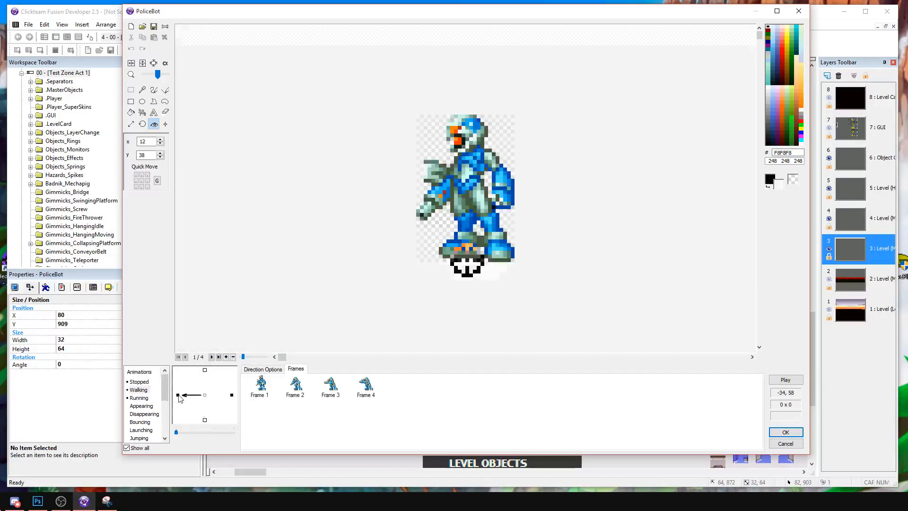
click(232, 395)
click(139, 383)
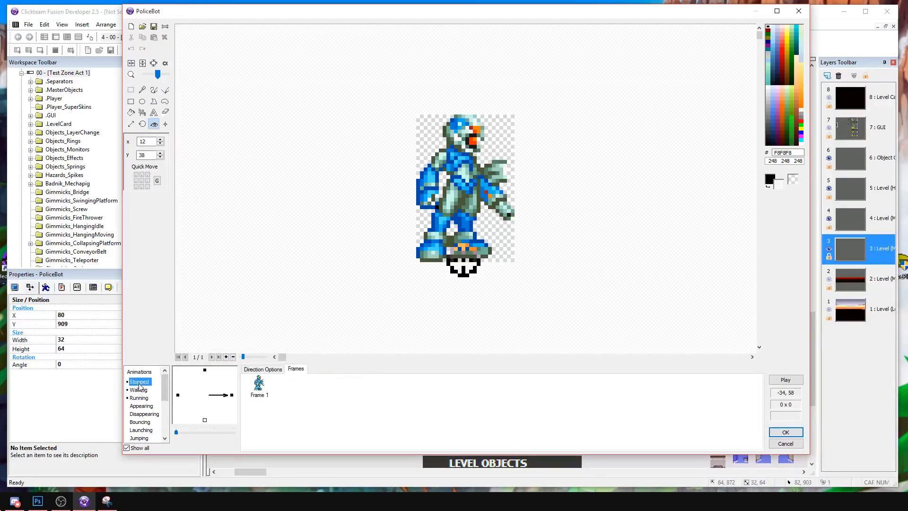
click(178, 396)
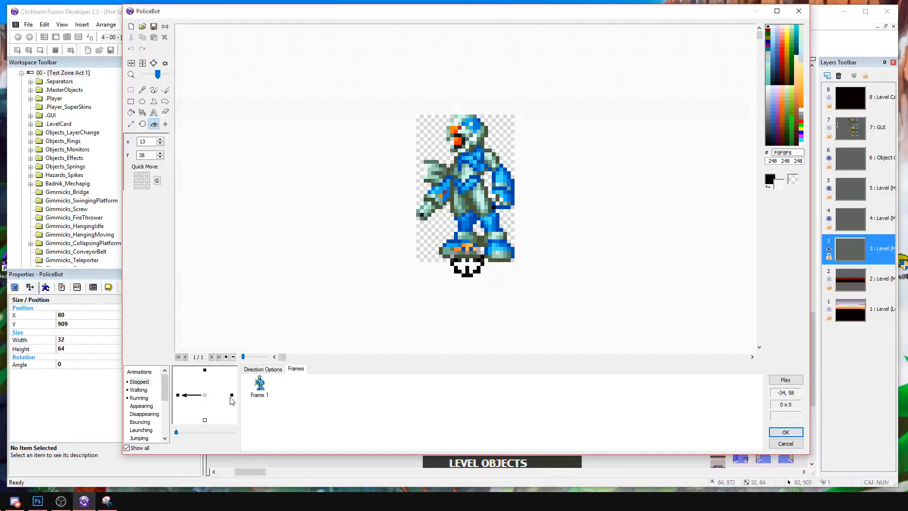
click(232, 395)
click(178, 396)
click(785, 380)
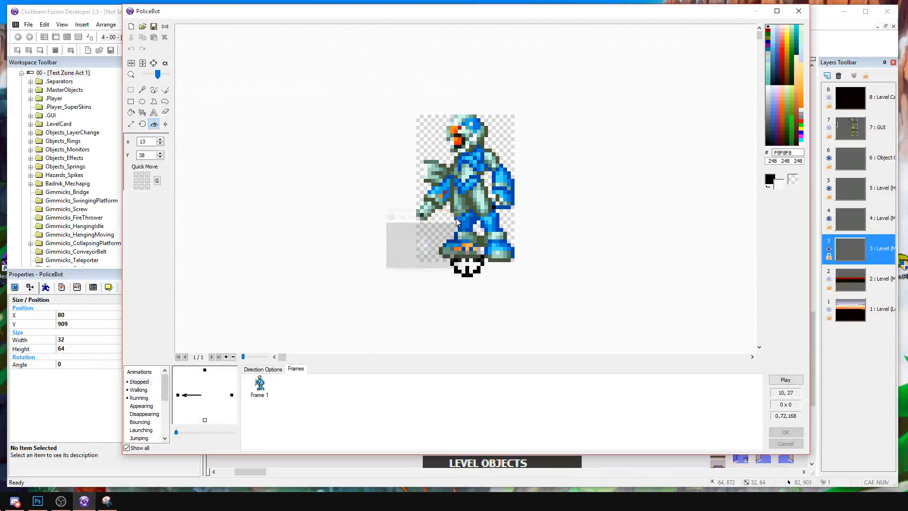
click(780, 433)
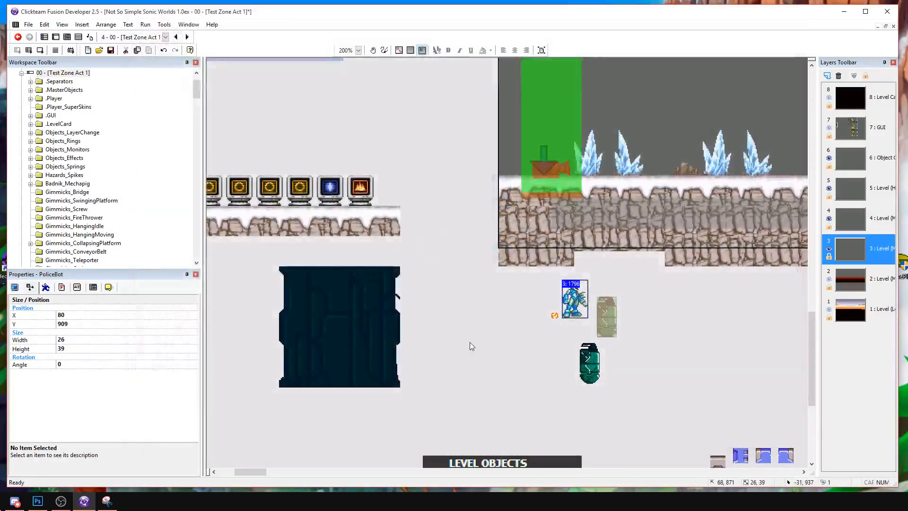
Move PoliceBot to the other side of PoliceFlame and open PoliceFlame's animation for editing.
drag(533, 302, 533, 303)
click(555, 317)
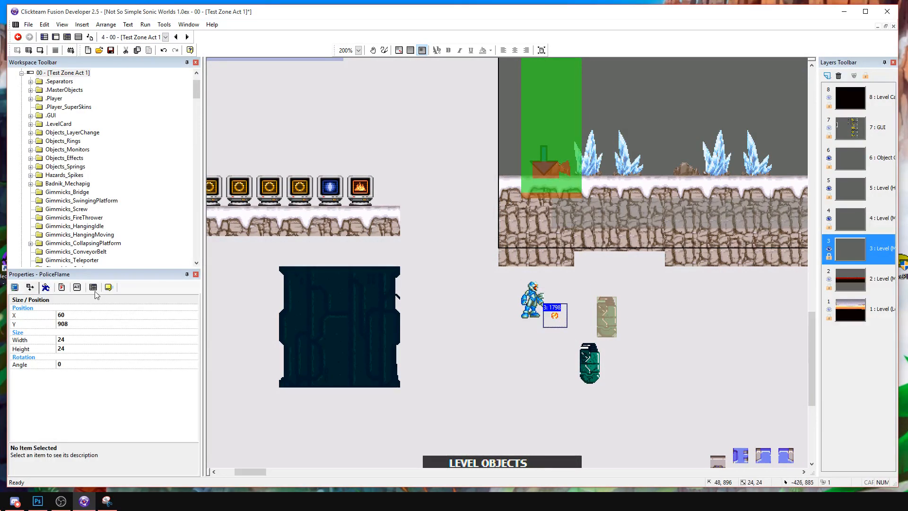
click(93, 287)
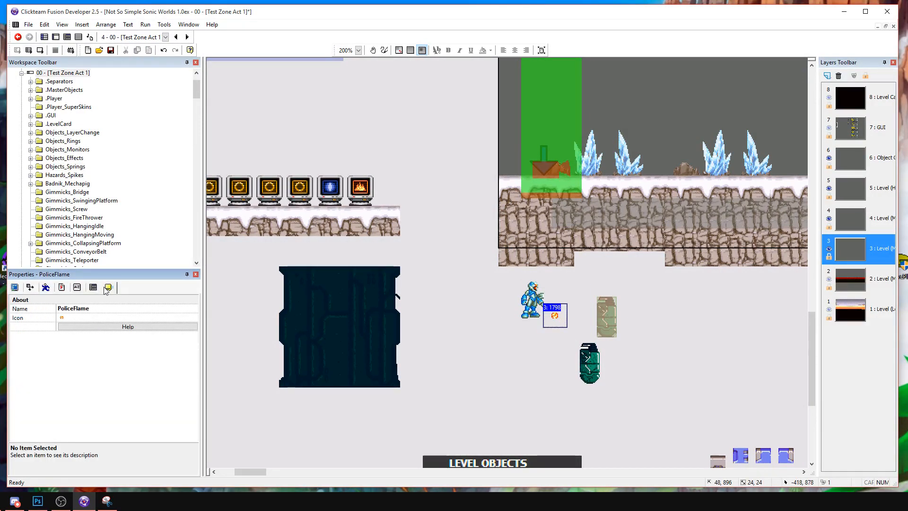
double_click(554, 315)
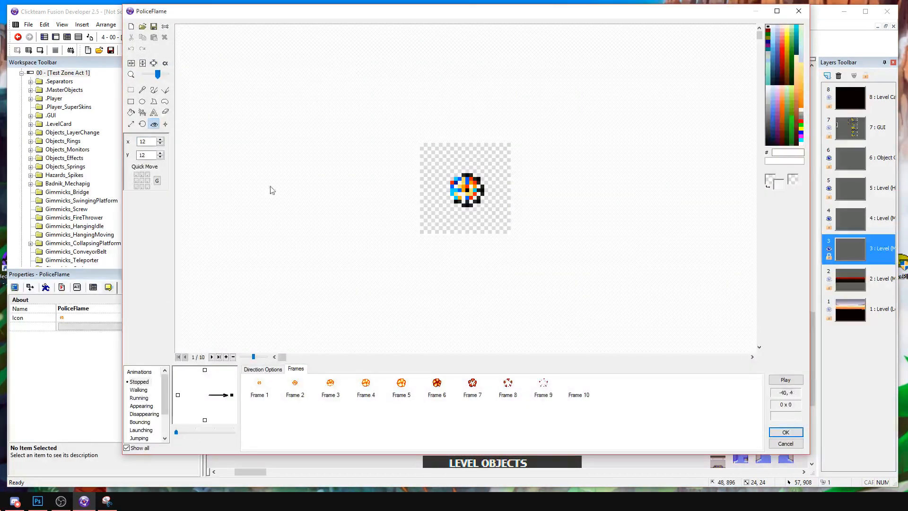
Delete frames 2 to 10 of PoliceFlame's Stopped animation, keeping frame 1 selected.
drag(287, 409, 613, 384)
key(Delete)
click(267, 385)
Import the sprite sheet 12572.png into frame 1, capturing only the row of four small orange shots beside P. Hunter, and crop it.
click(153, 24)
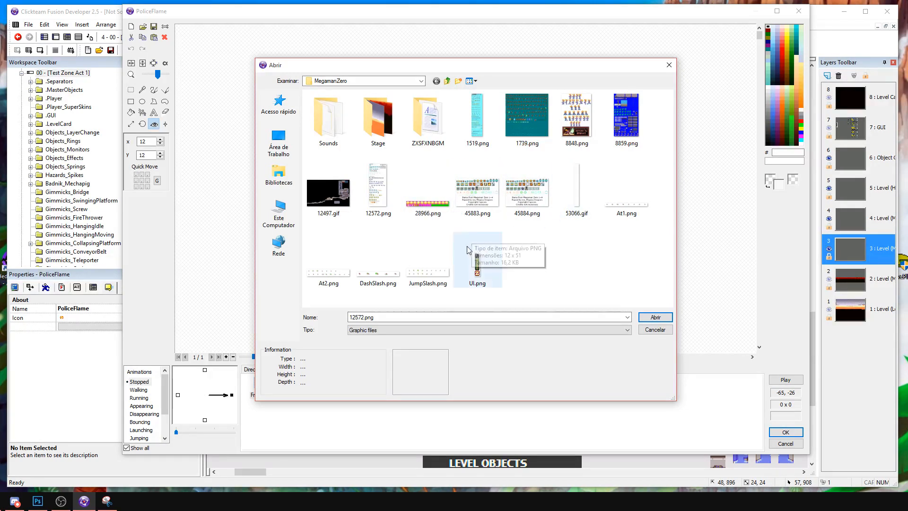
double_click(401, 195)
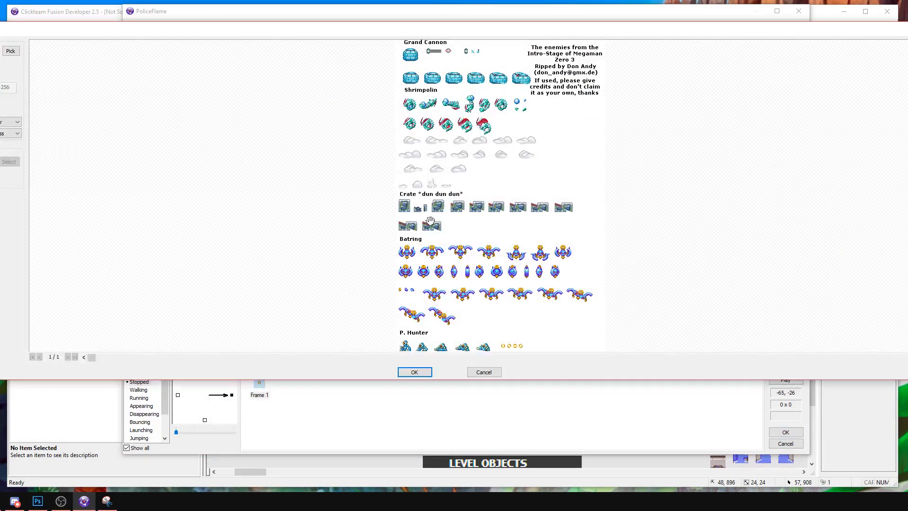
scroll(465, 255, down, 1)
scroll(464, 254, down, 5)
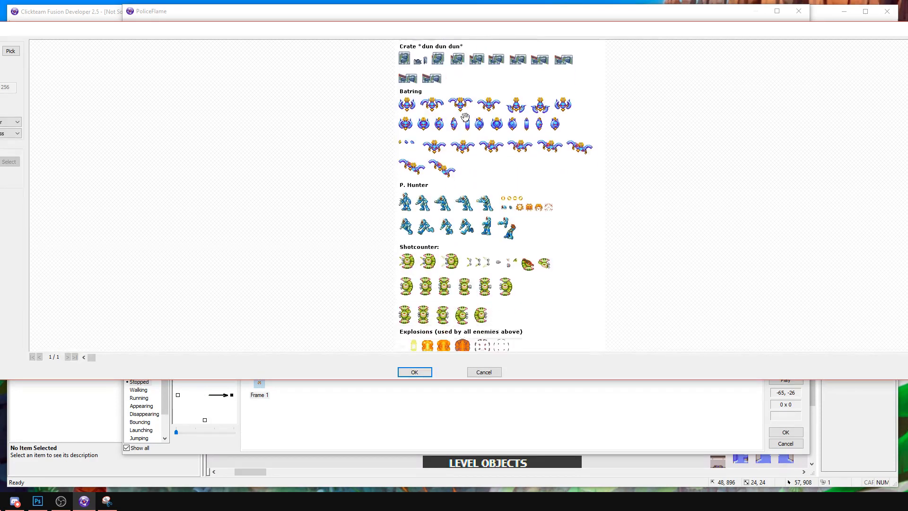
click(9, 161)
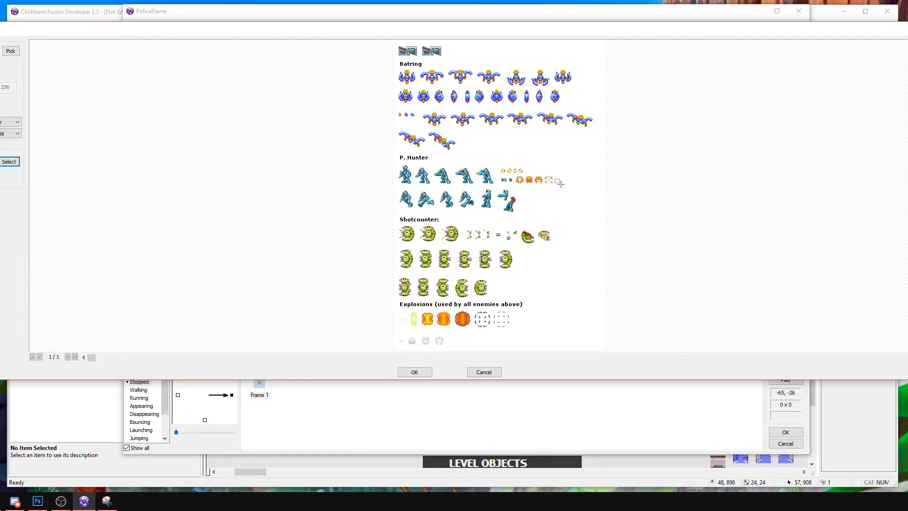
drag(499, 166, 530, 177)
click(423, 371)
click(154, 62)
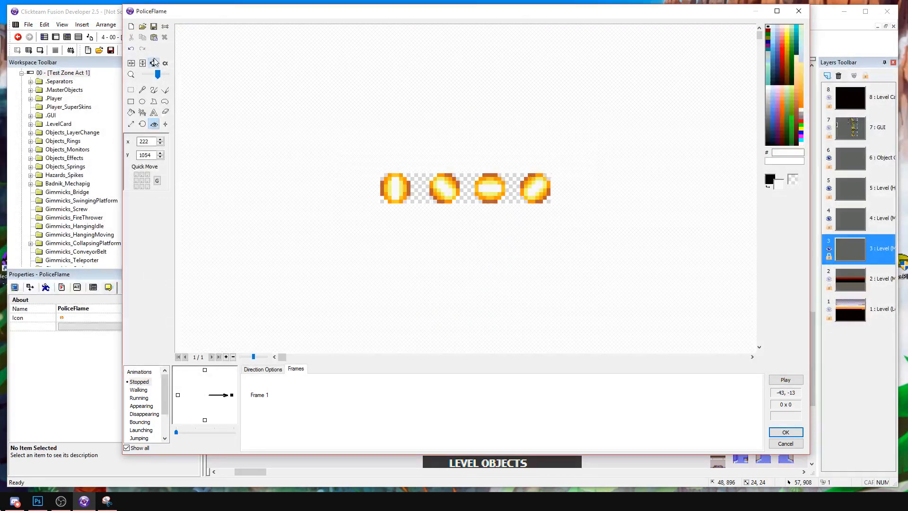
Duplicate PoliceFlame's frame of four orange shots three times to make four frames.
click(255, 388)
key(ctrl+c)
key(ctrl+v)
key(ctrl+v)
key(ctrl+v)
click(295, 395)
Select the first orange shot in frame 1 and crop the frame to it.
click(259, 395)
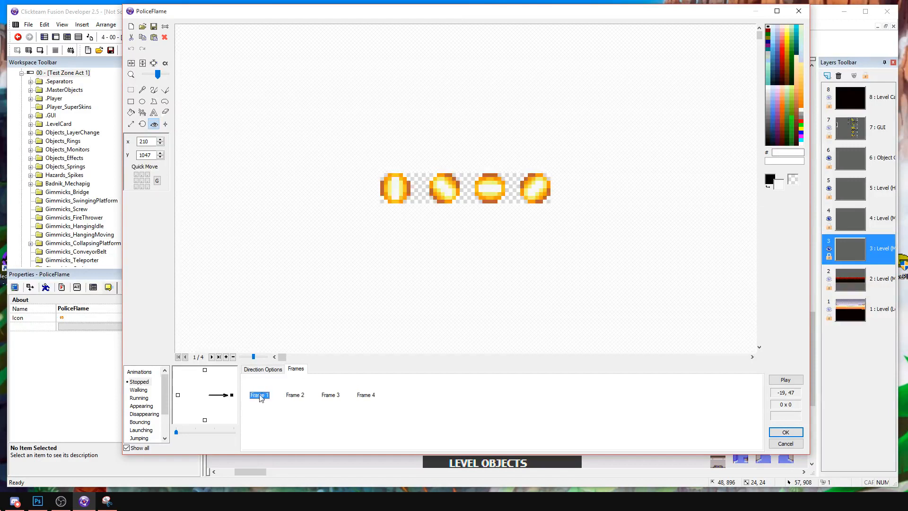
click(131, 90)
drag(378, 171, 409, 206)
drag(328, 128, 409, 213)
click(154, 64)
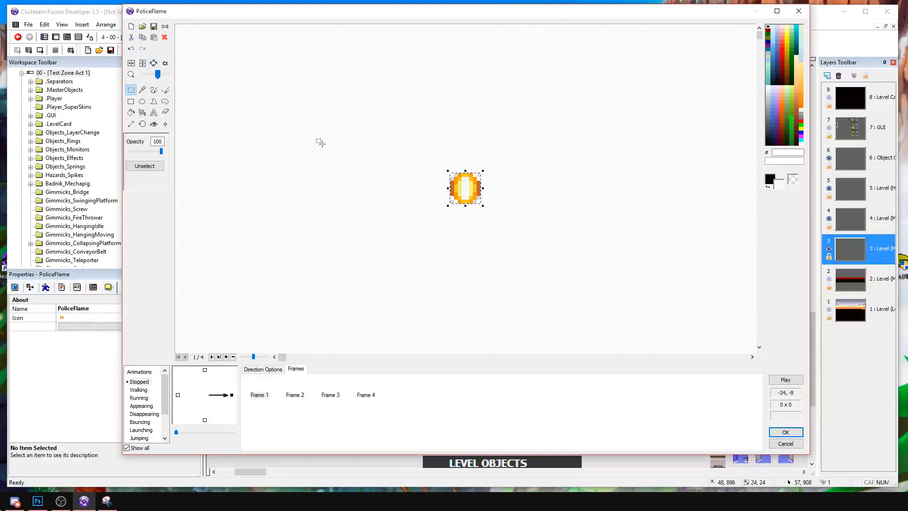
Crop frames 2, 3 and 4 to the second, third and fourth orange shots respectively.
click(295, 395)
drag(429, 162, 459, 217)
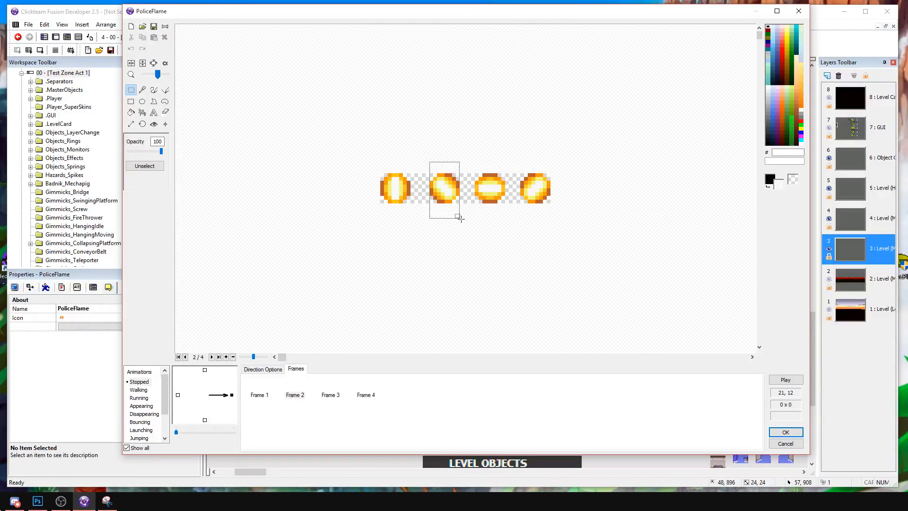
click(154, 63)
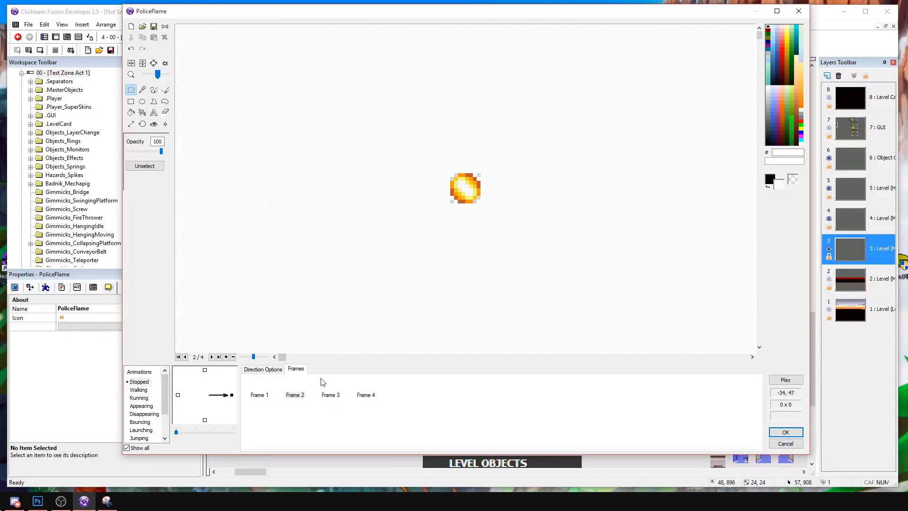
click(330, 394)
drag(478, 163, 509, 218)
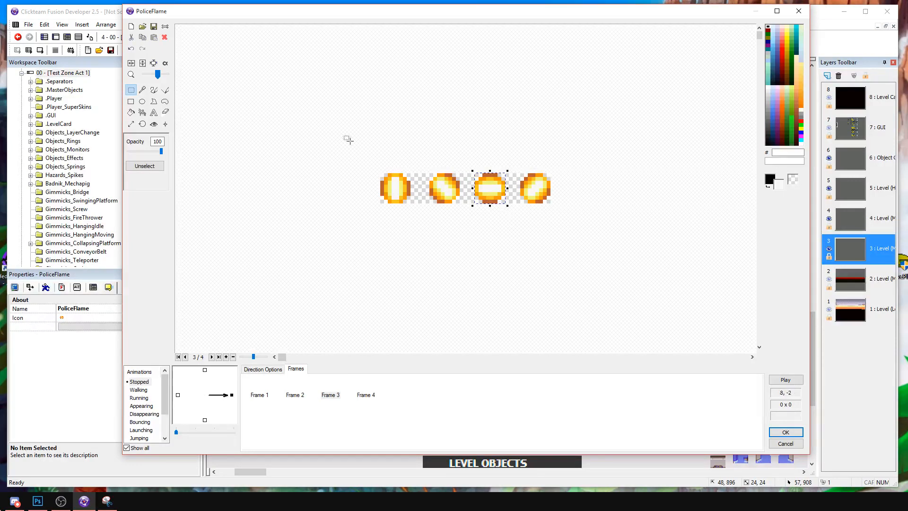
click(154, 63)
key(Right)
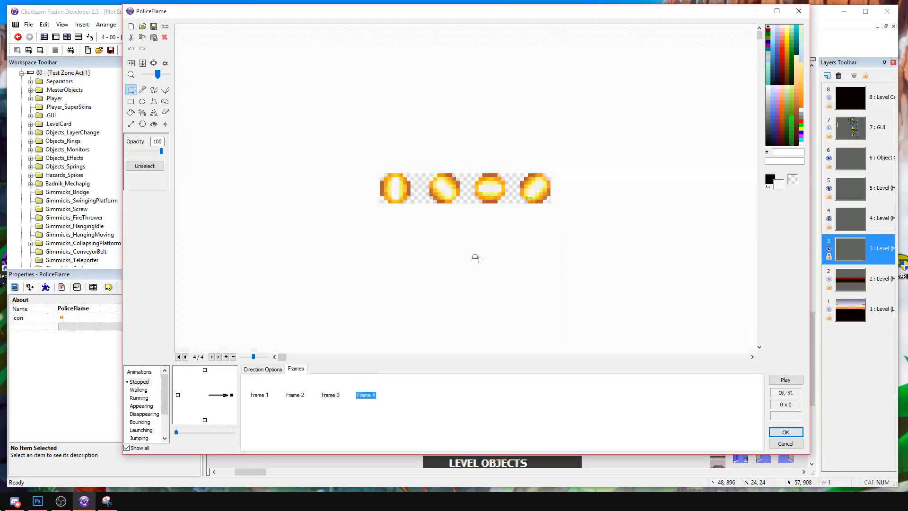
drag(517, 163, 559, 222)
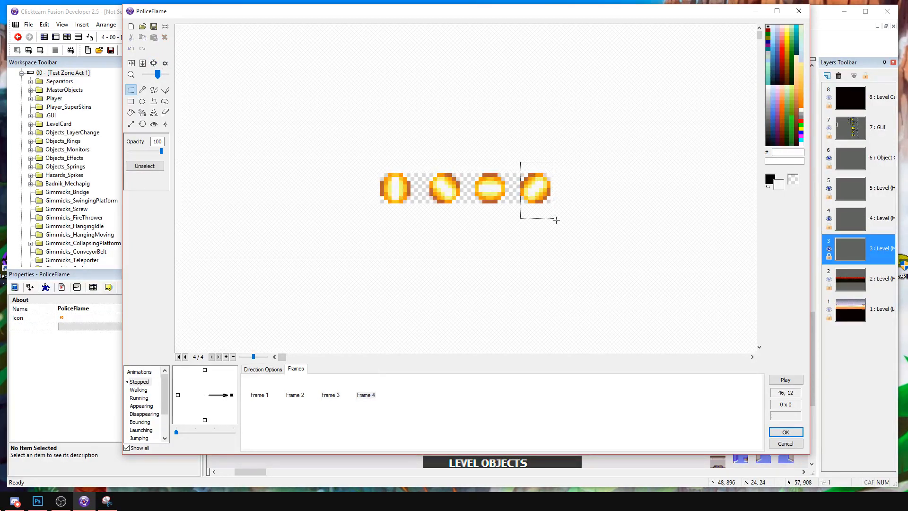
click(153, 64)
Center the hotspot in each of PoliceFlame's four frames.
click(154, 124)
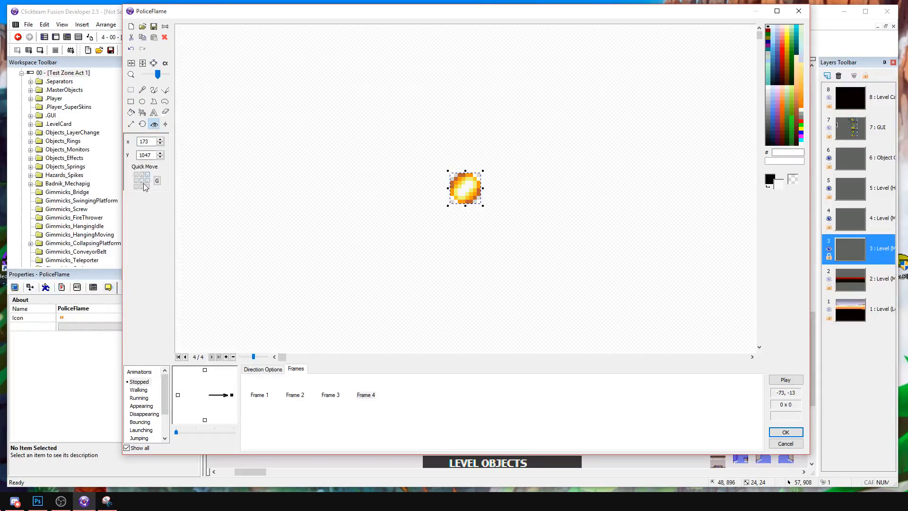
click(141, 181)
click(321, 391)
click(142, 181)
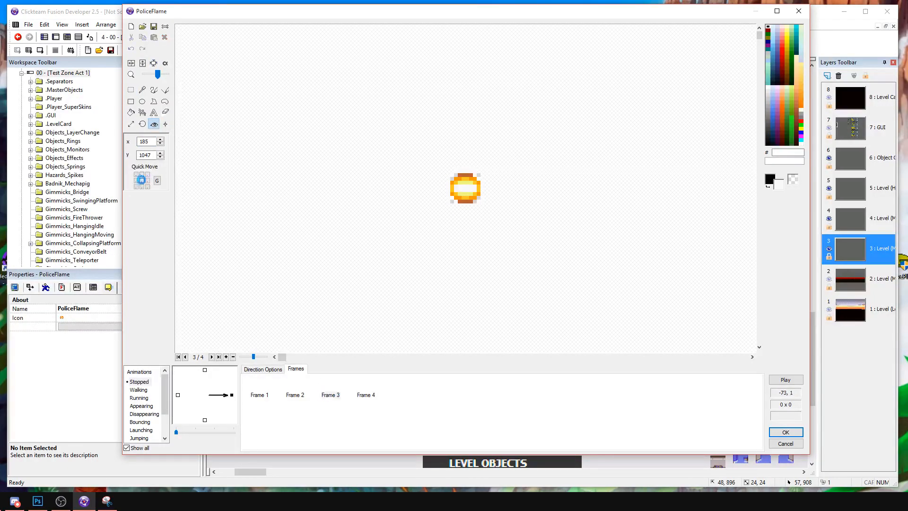
click(303, 389)
click(142, 181)
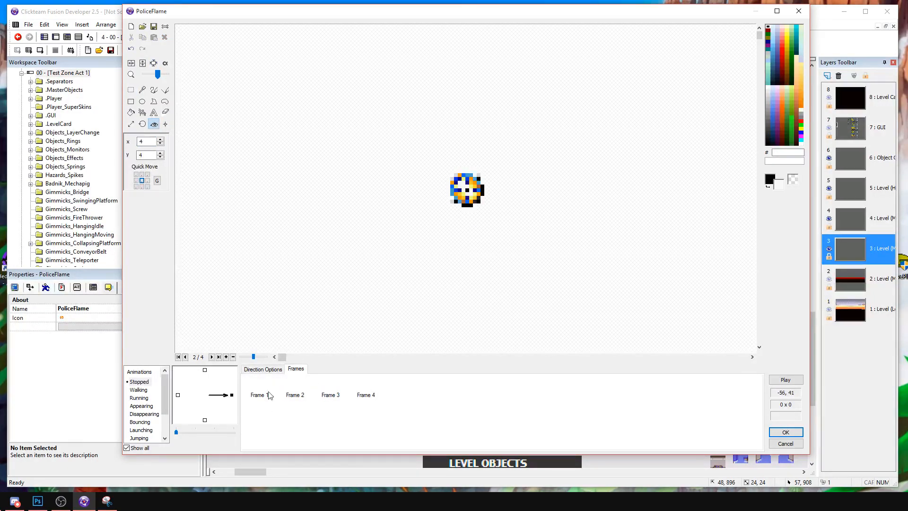
click(259, 381)
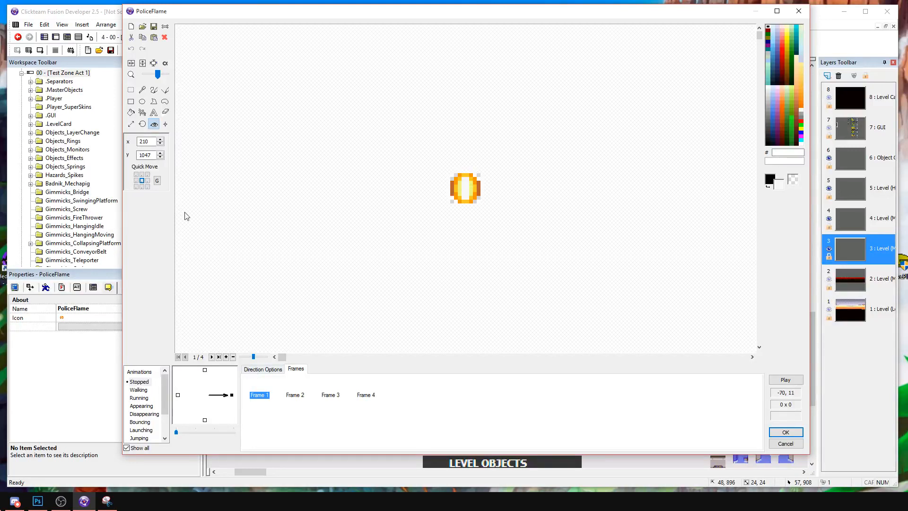
click(142, 180)
Set PoliceFlame's Stopped animation to loop back to frame 1, preview it and save the animation.
click(785, 379)
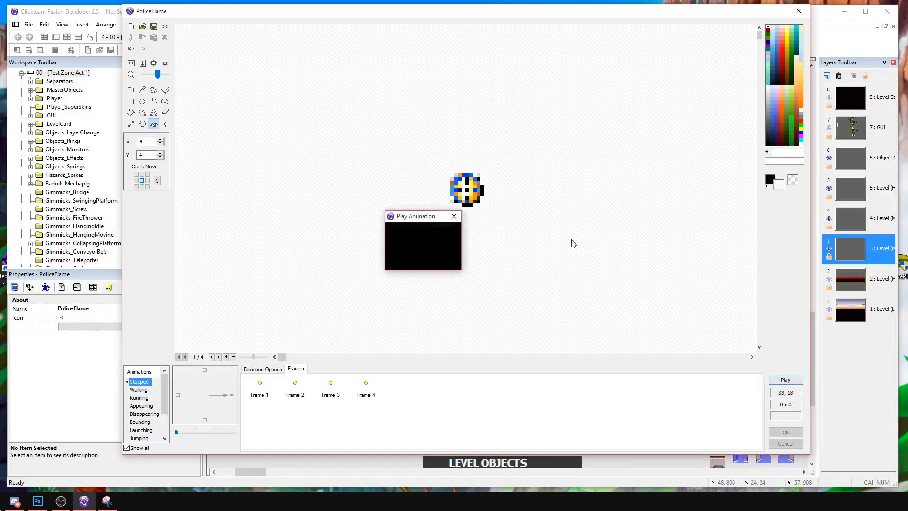
click(455, 213)
click(263, 369)
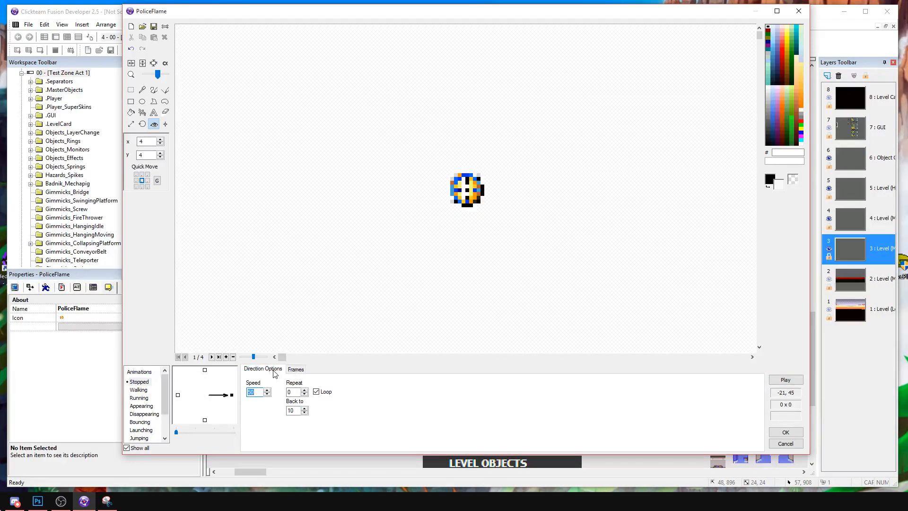
click(305, 410)
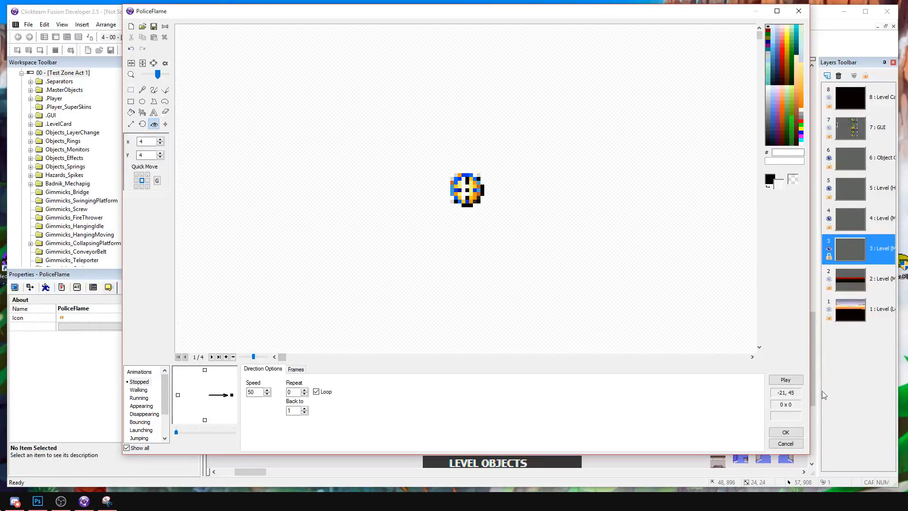
click(786, 380)
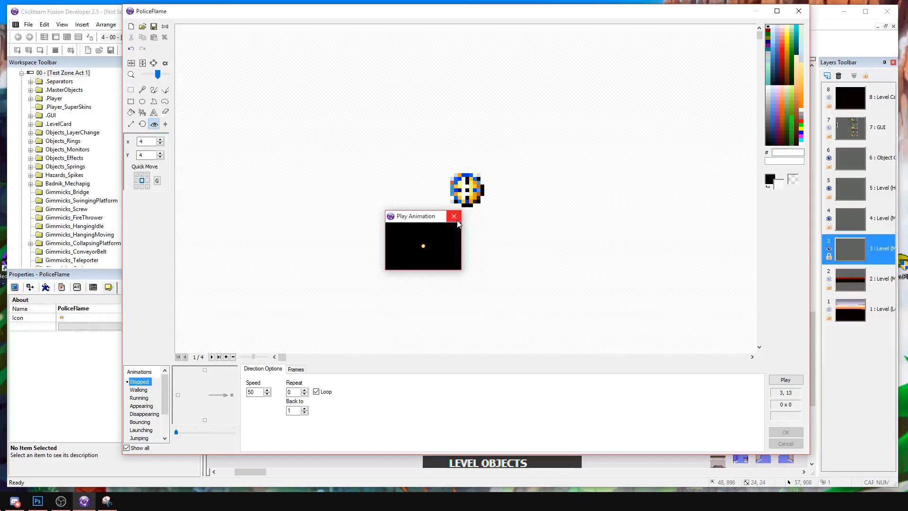
click(454, 216)
click(785, 431)
Move PoliceFlame close beside PoliceBot and raise the large dark block nearer to the ledge with the monitors.
drag(556, 318, 549, 317)
click(562, 313)
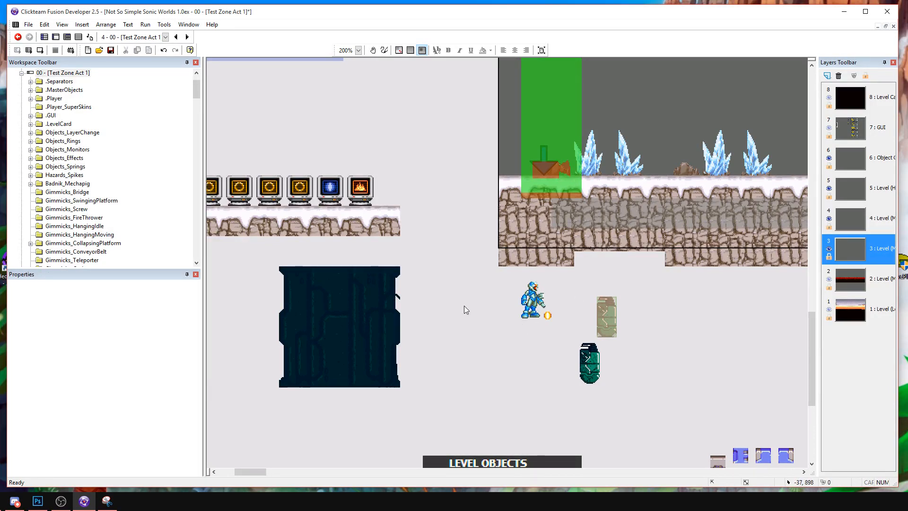
drag(359, 266, 350, 257)
click(422, 279)
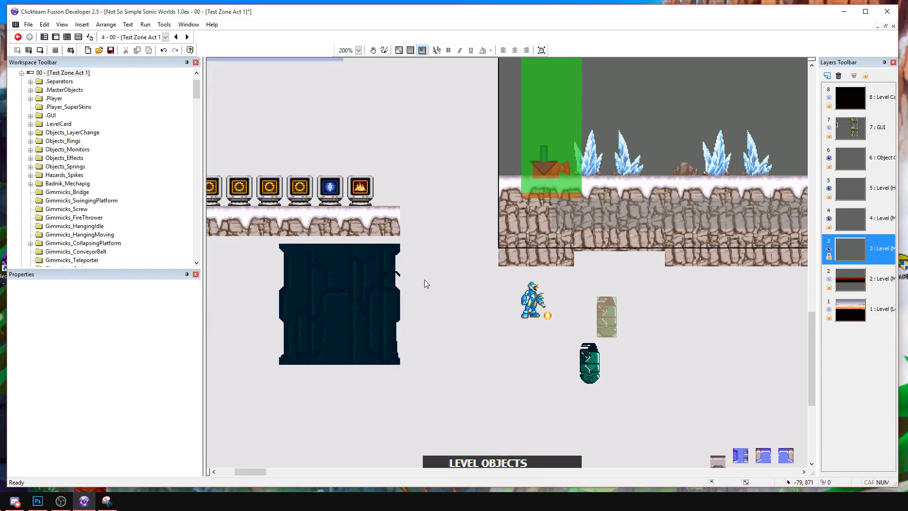
Replace PoliceSpawner's existing Stopped frame with a copy of PoliceBot's Stopped frame.
click(546, 313)
middle_drag(545, 313, 480, 312)
double_click(480, 313)
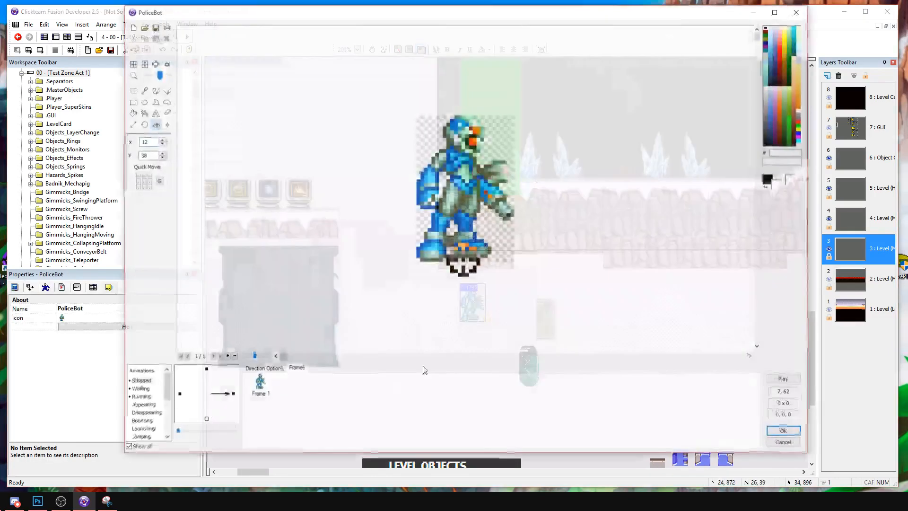
click(785, 432)
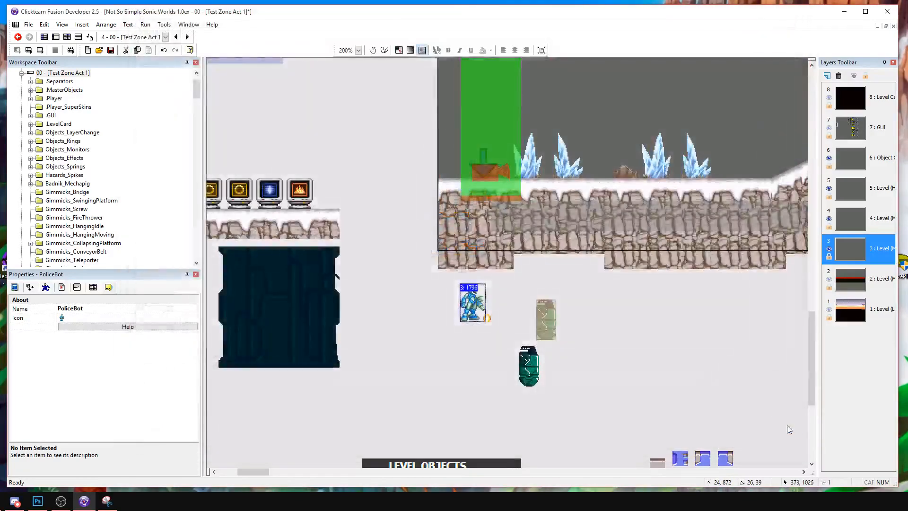
double_click(549, 316)
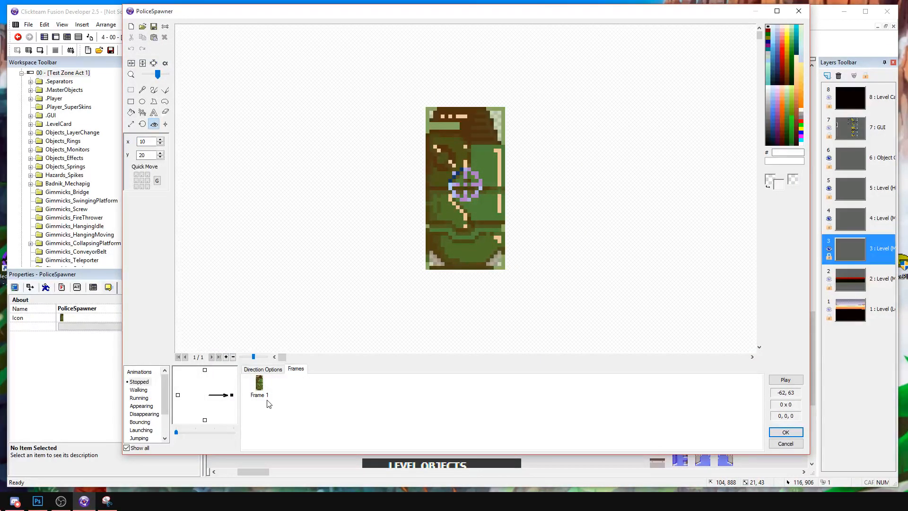
key(ctrl+v)
click(263, 387)
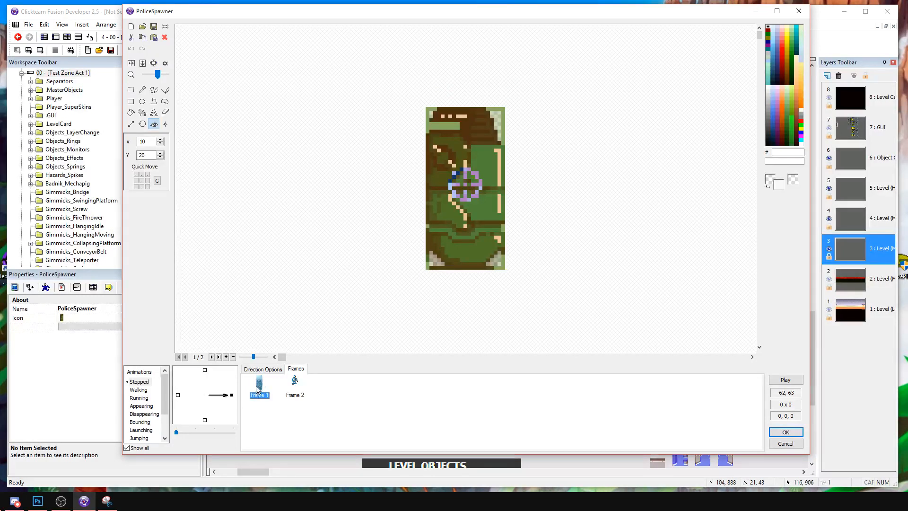
key(Delete)
Show the transparent color, draw a light blue 10B0F0 border around PoliceSpawner's frame and save it.
click(165, 63)
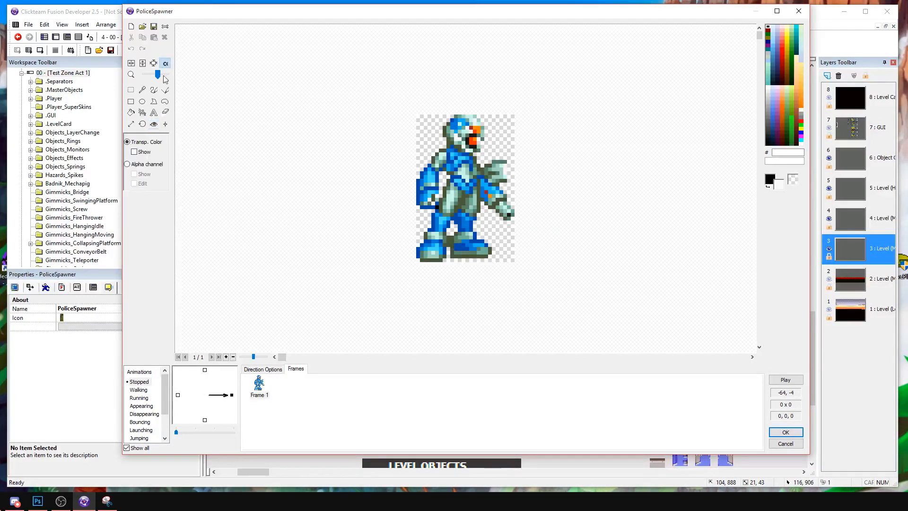
click(138, 153)
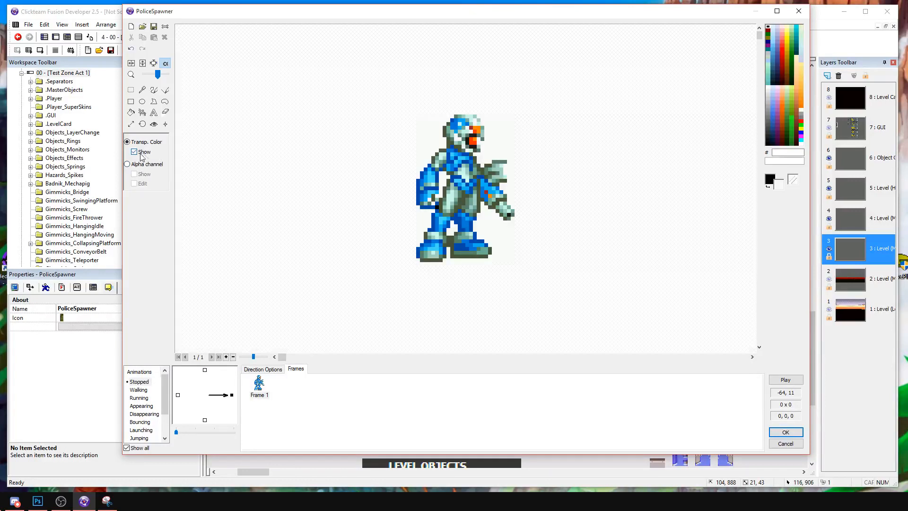
click(155, 90)
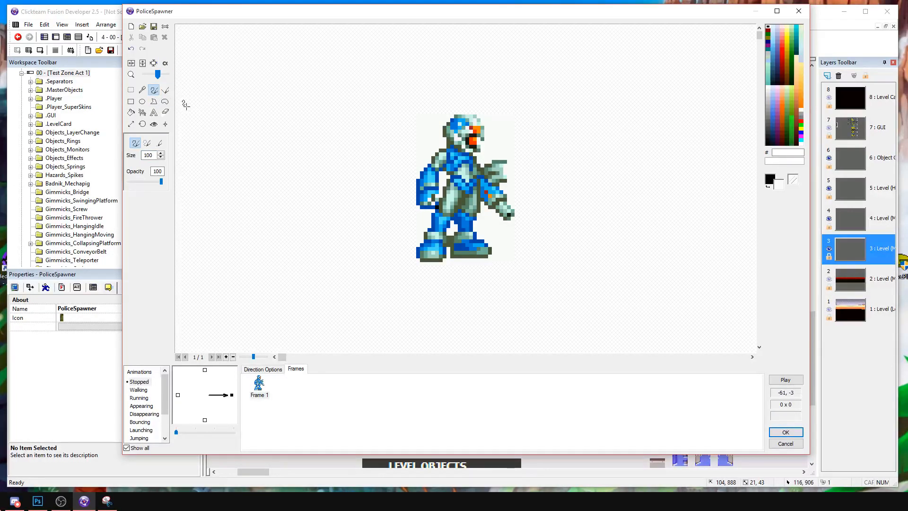
right_click(772, 116)
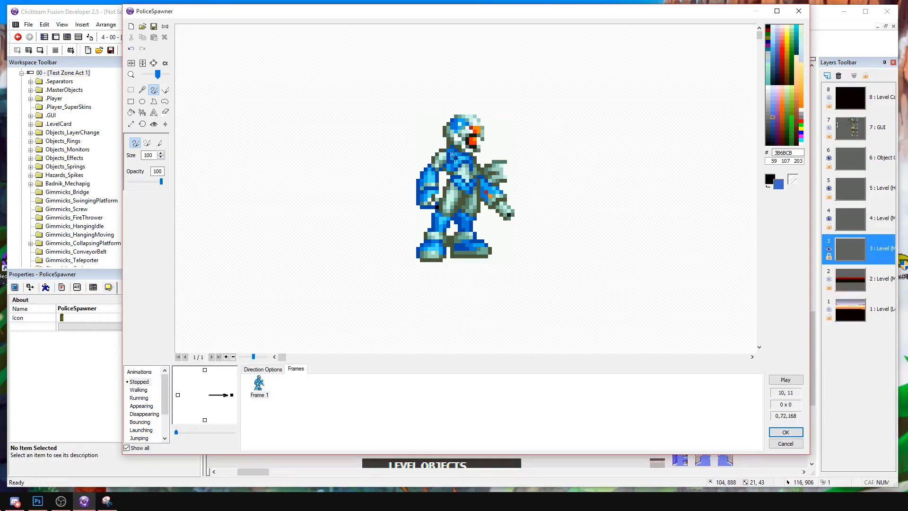
click(131, 102)
drag(394, 84, 424, 277)
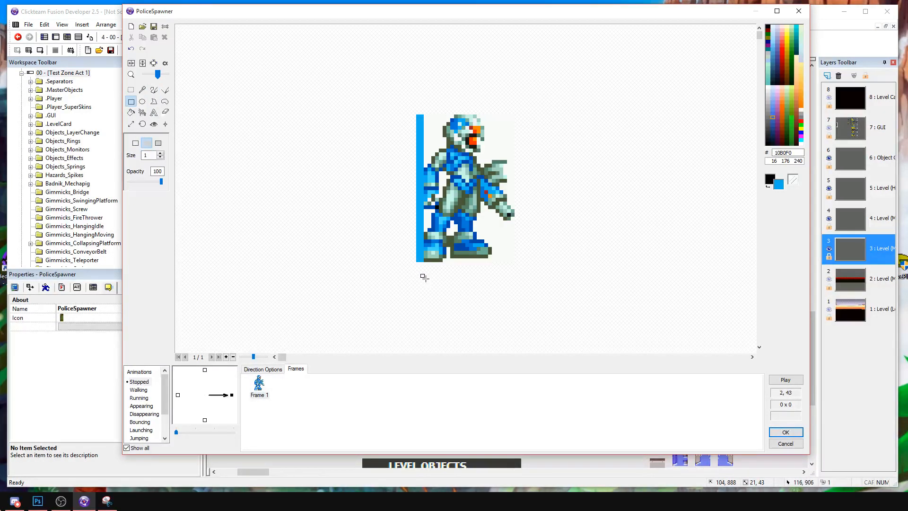
mouse_move(414, 96)
mouse_down()
mouse_move(539, 113)
mouse_move(544, 122)
mouse_move(511, 266)
mouse_move(388, 257)
mouse_up()
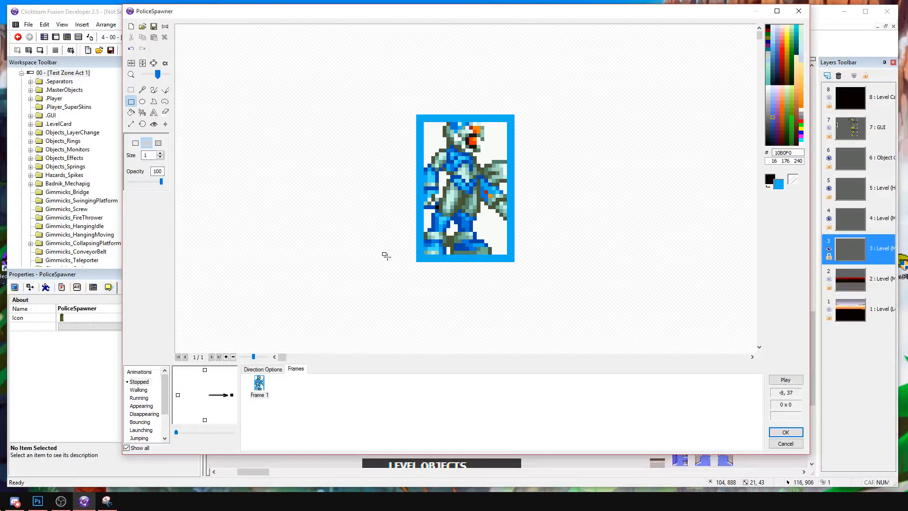
click(783, 434)
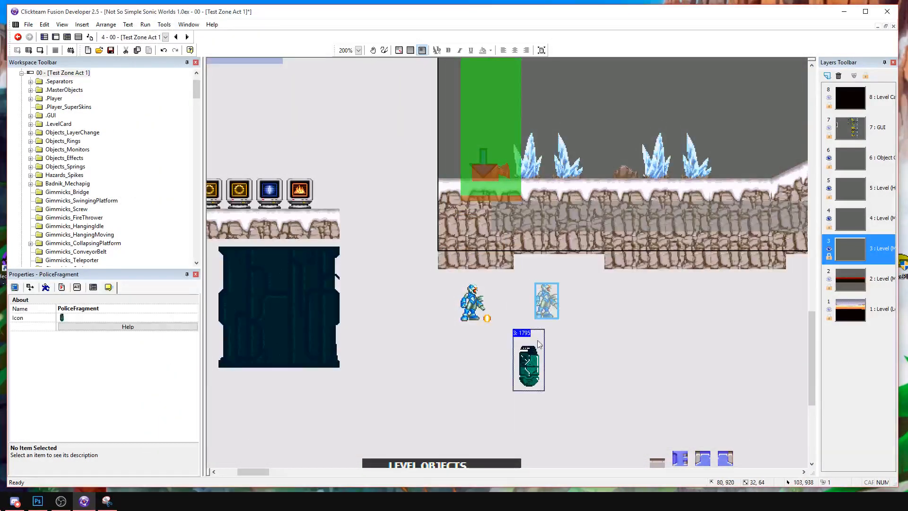
Move PoliceSpawner next to PoliceBot and place PoliceFragment just below the two of them.
drag(510, 305, 510, 305)
click(577, 324)
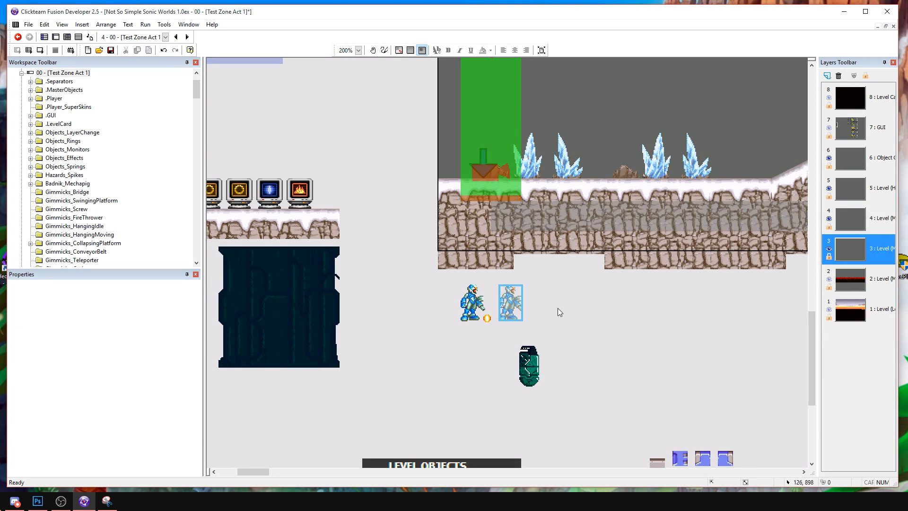
drag(534, 367, 496, 359)
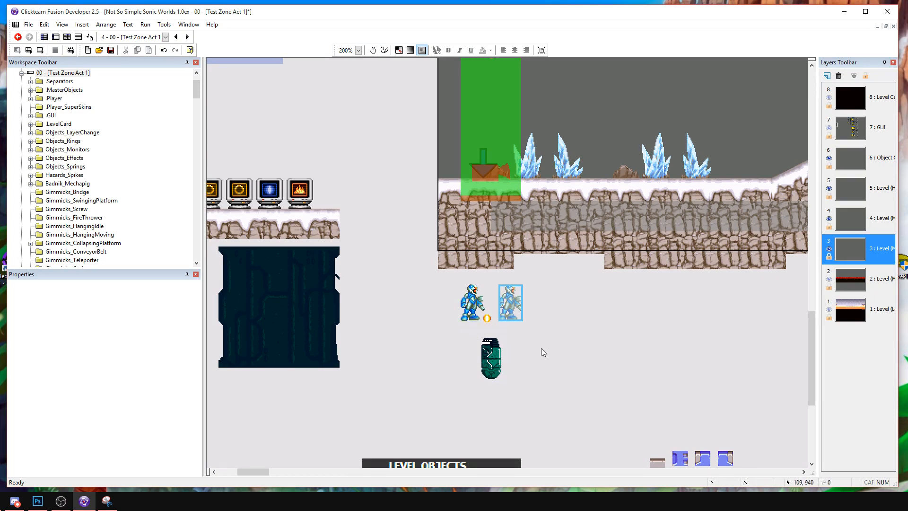
Check the direction options of PoliceBot's Walking animation and leave the editor without saving.
double_click(470, 302)
click(138, 390)
click(264, 368)
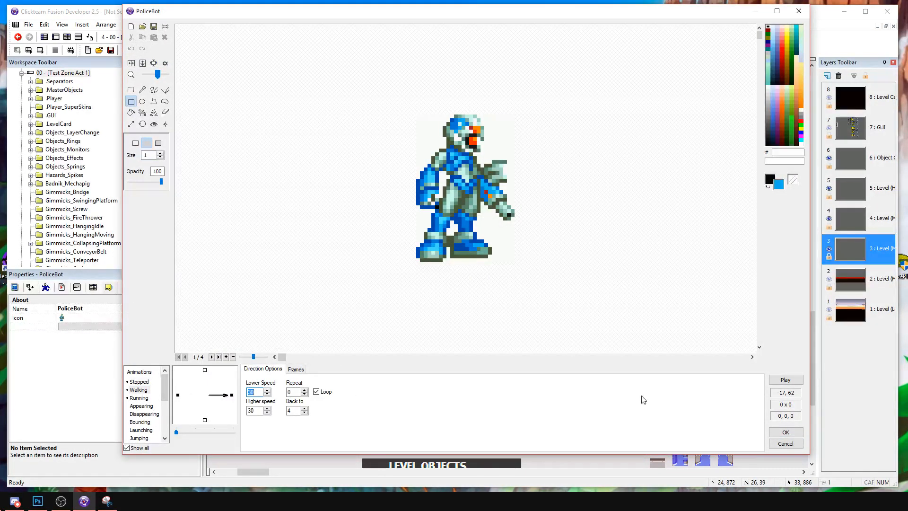
click(771, 444)
Import the split-body P. Hunter sprite from 12572.png into PoliceFragment and flip it horizontally.
double_click(491, 359)
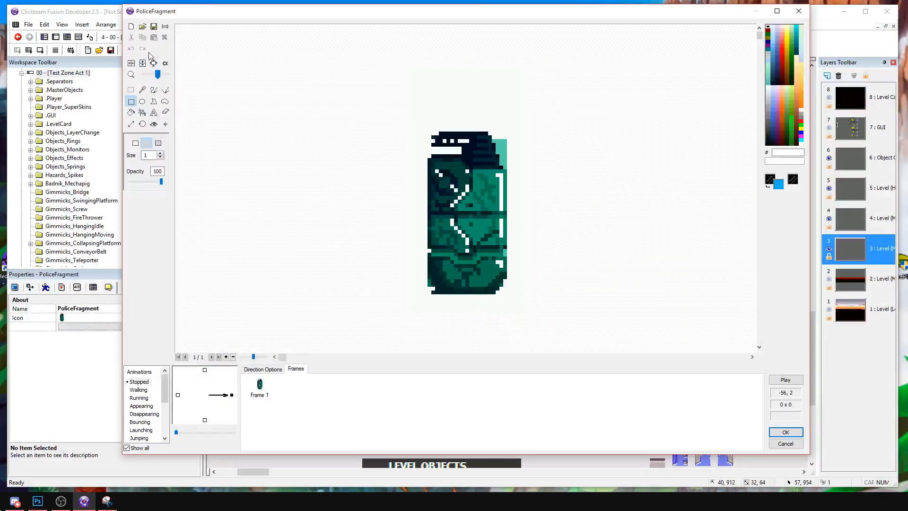
click(141, 26)
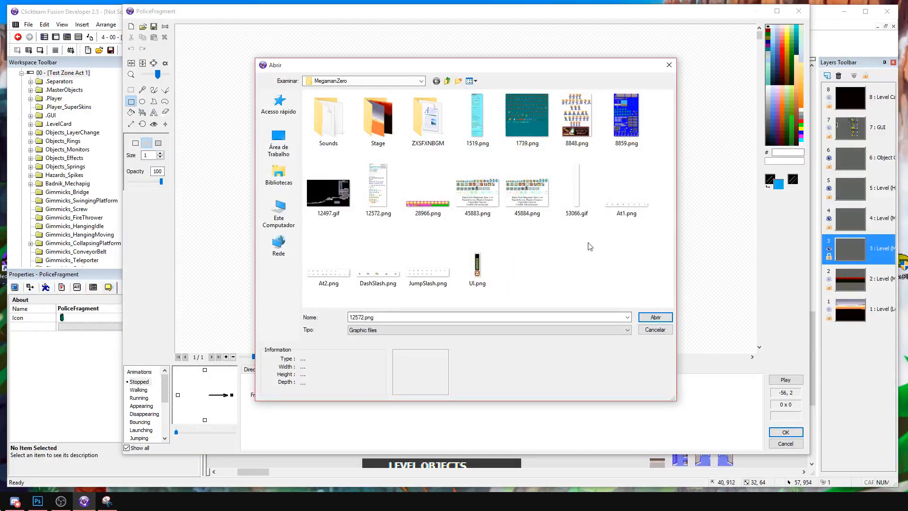
double_click(377, 189)
scroll(506, 236, down, 4)
click(6, 163)
drag(493, 175, 519, 204)
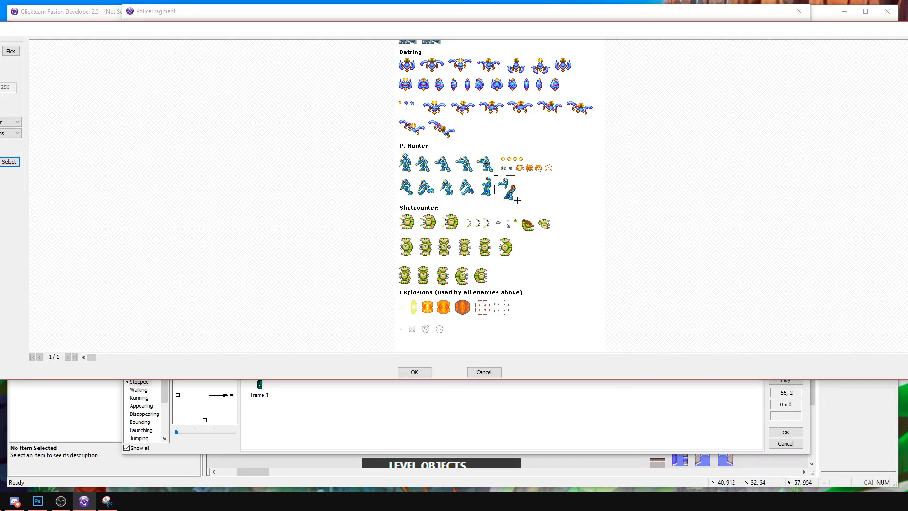
click(414, 372)
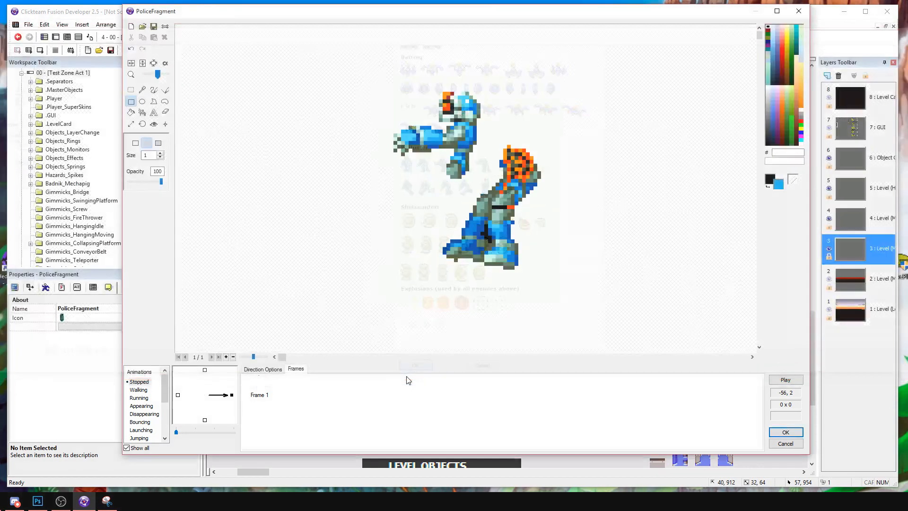
right_click(260, 394)
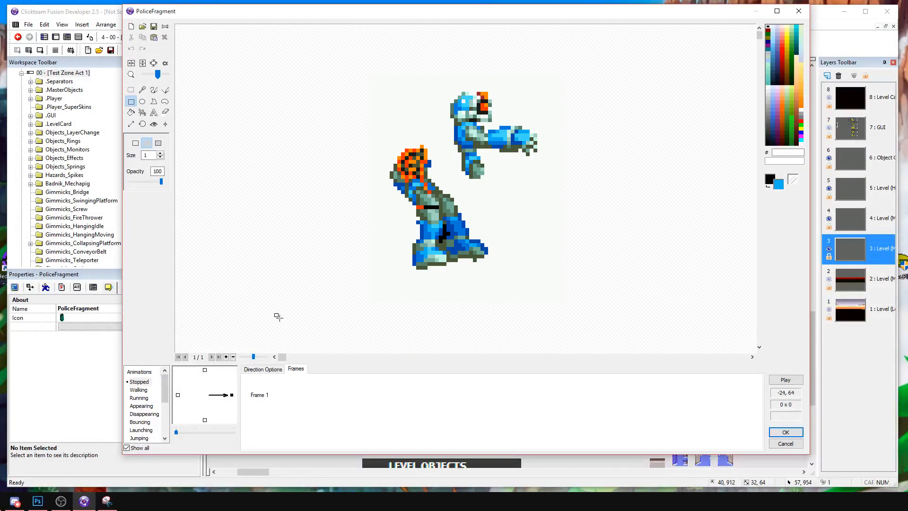
Turn off showing the transparent color and duplicate PoliceFragment's frame once.
click(165, 63)
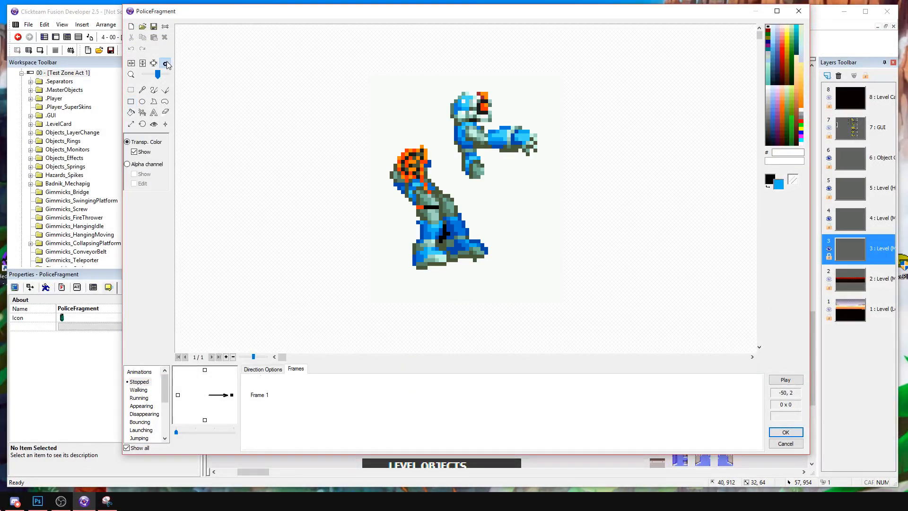
click(142, 153)
click(265, 384)
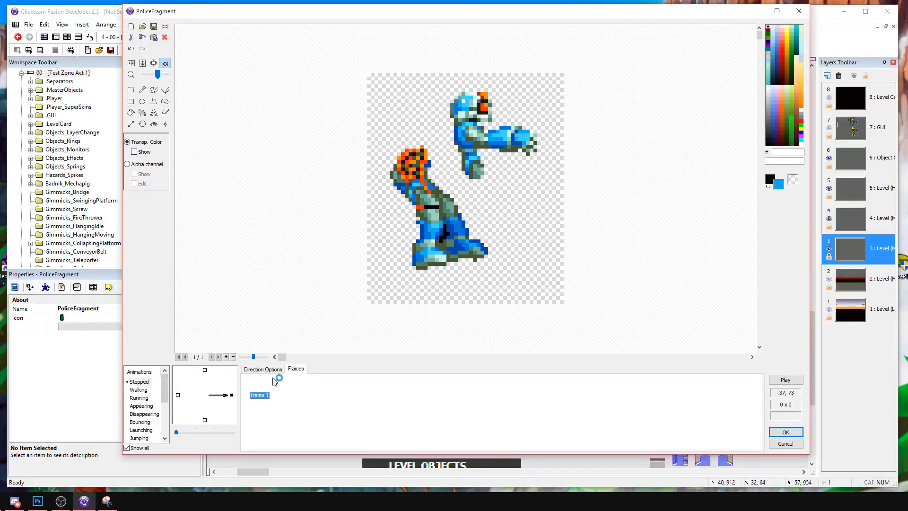
key(ctrl+v)
Crop PoliceFragment's frame 1 to the upper body and set its hotspot to X 9, Y 13.
click(131, 91)
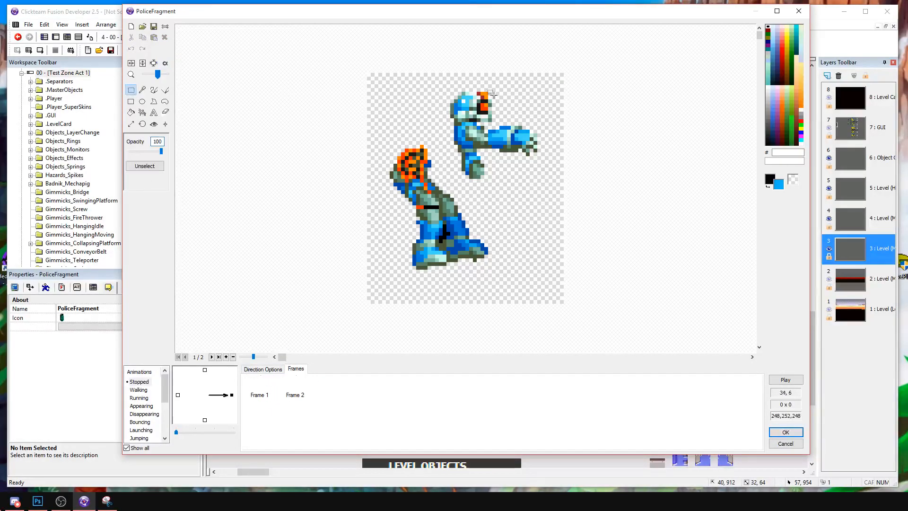
drag(449, 80, 547, 181)
drag(442, 85, 542, 185)
click(154, 63)
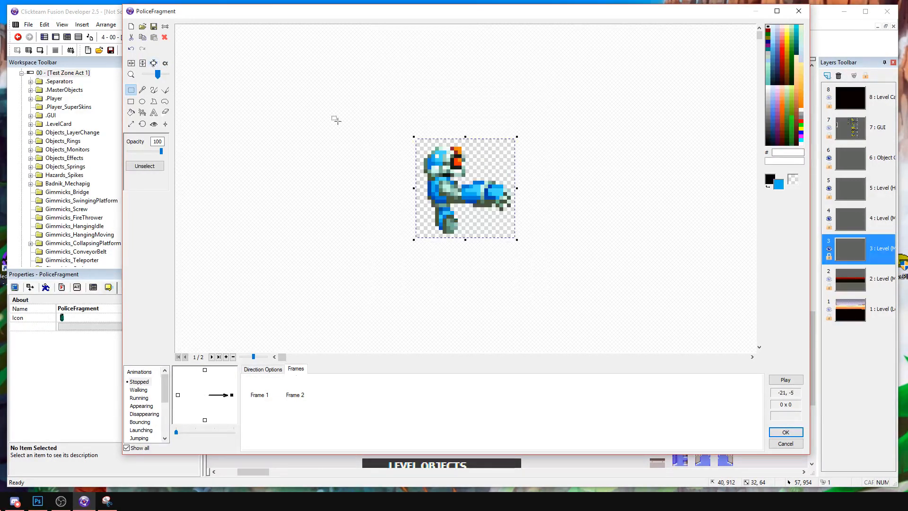
click(154, 124)
click(456, 201)
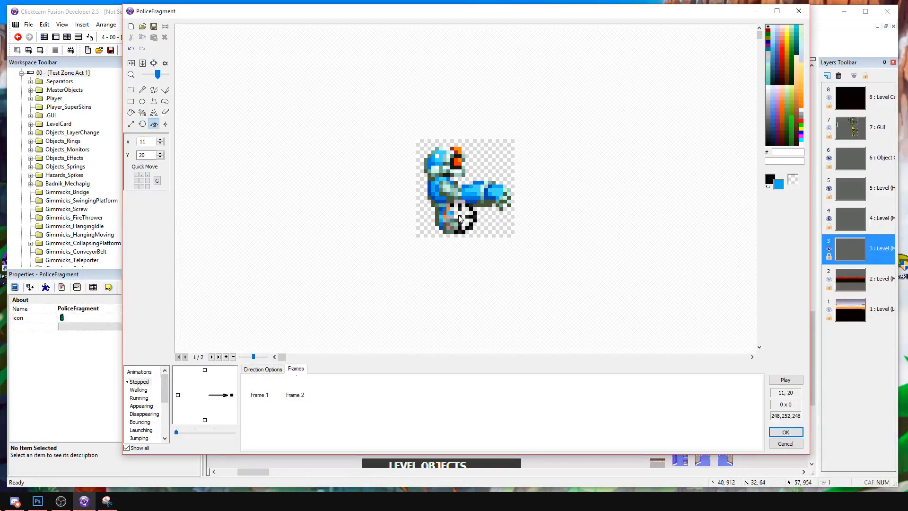
click(454, 189)
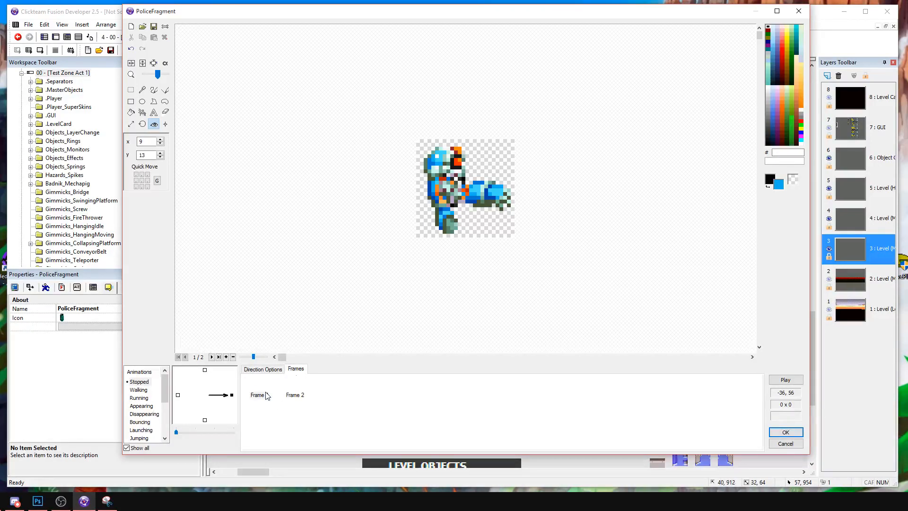
Paste the uncropped frame 2 into PoliceFragment's Walking animation and crop it around the lower body.
click(290, 395)
click(140, 390)
key(ctrl+v)
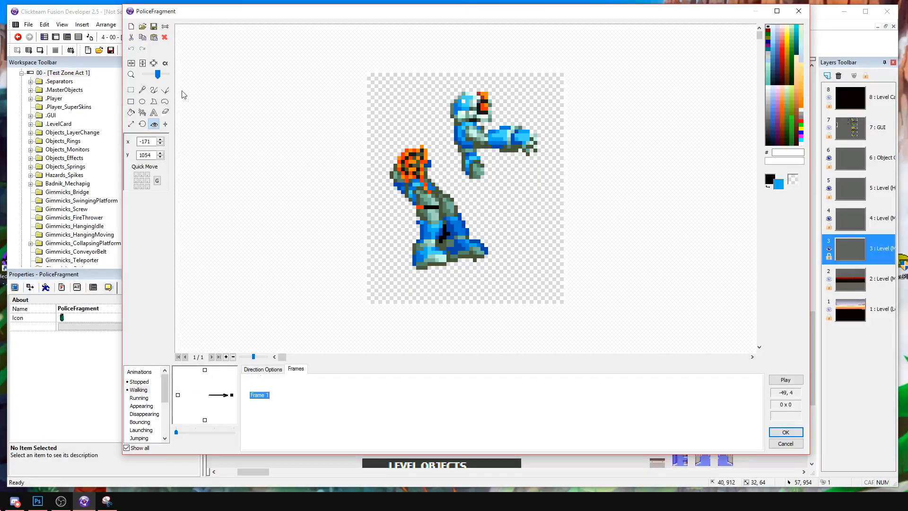
click(131, 90)
drag(375, 134, 504, 262)
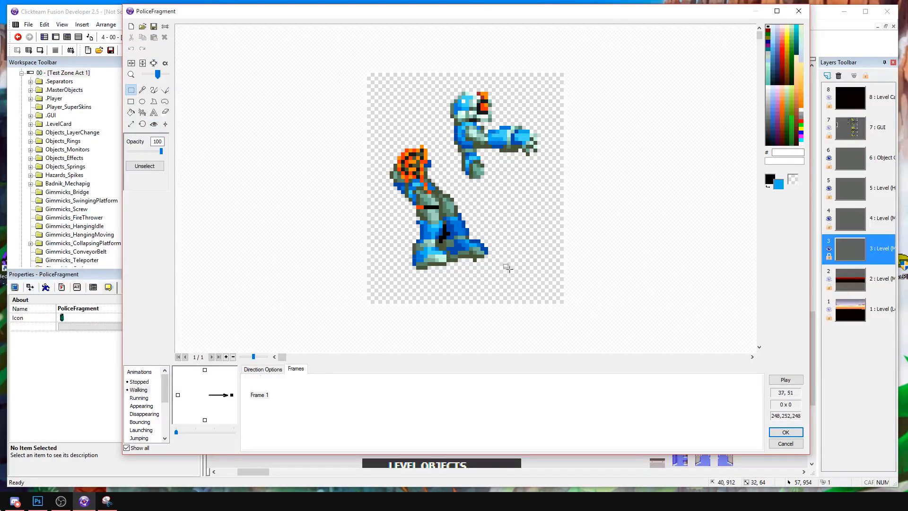
click(154, 63)
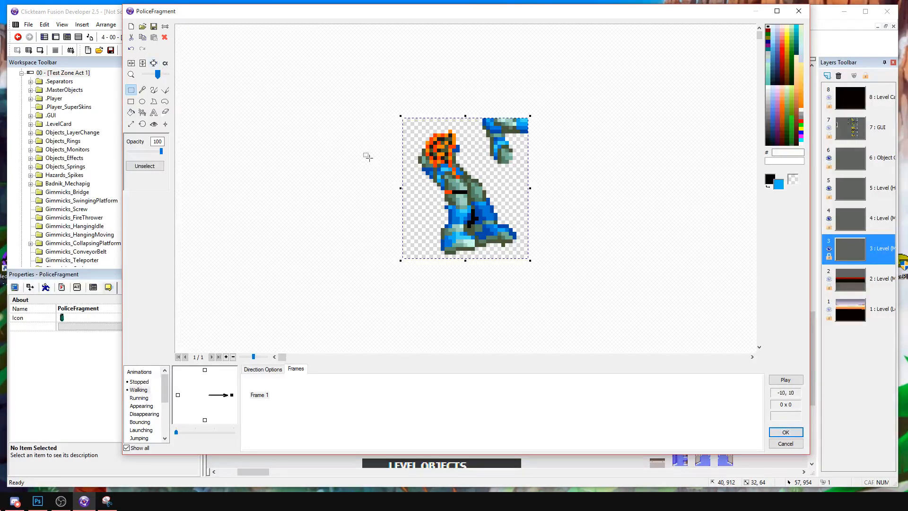
Erase the leftover arm pixels from PoliceFragment's Walking frame with a size 10 brush and crop the frame to the lower body.
click(315, 168)
click(156, 91)
right_click(483, 129)
key(ctrl+z)
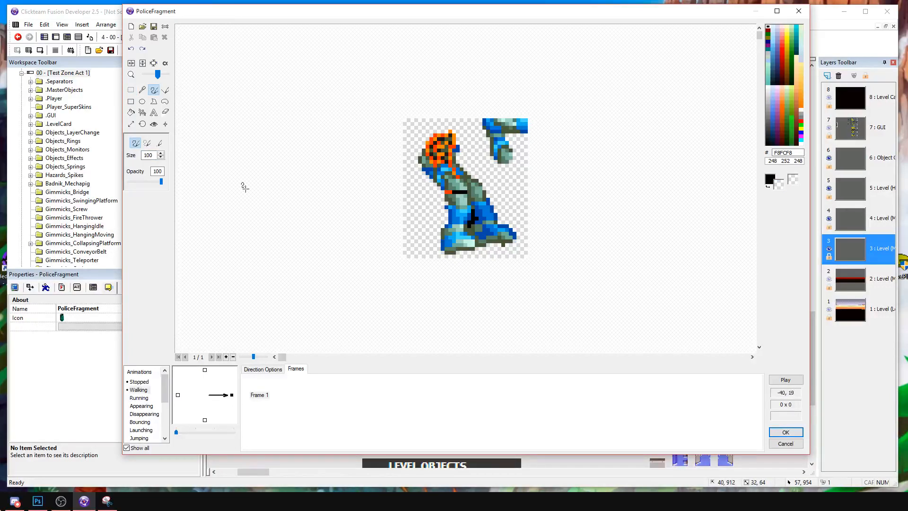
click(154, 155)
key(BackSpace)
mouse_move(500, 129)
right_down()
mouse_move(501, 136)
mouse_move(535, 131)
right_up()
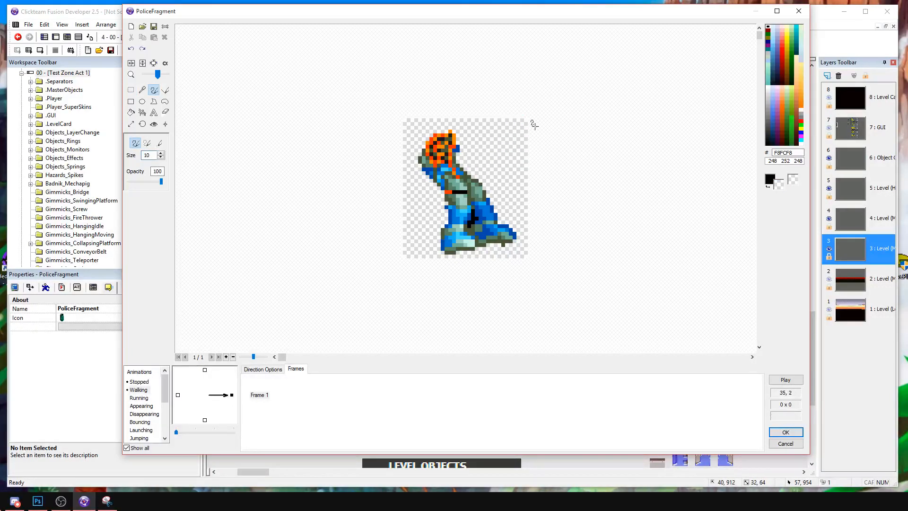
click(155, 65)
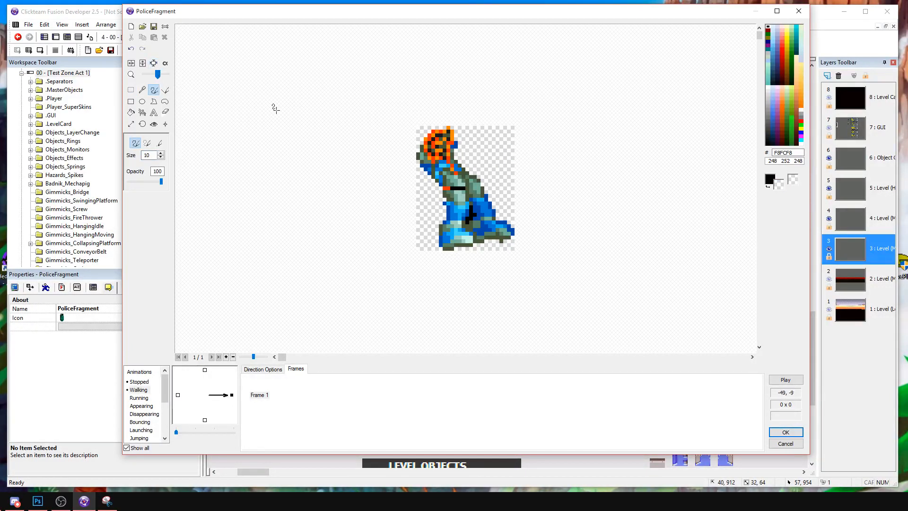
Copy the Walking frame into the left-facing direction and flip it horizontally.
right_click(235, 395)
click(256, 307)
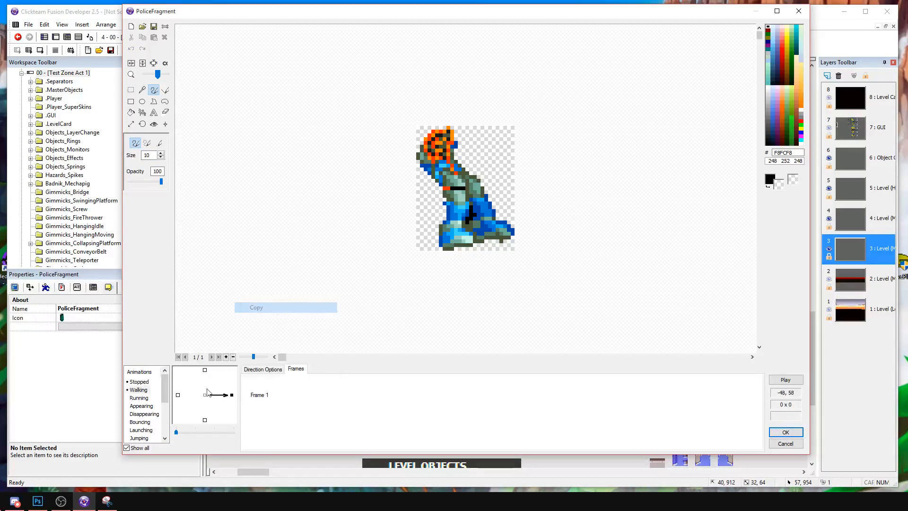
right_click(178, 395)
click(237, 318)
right_click(258, 392)
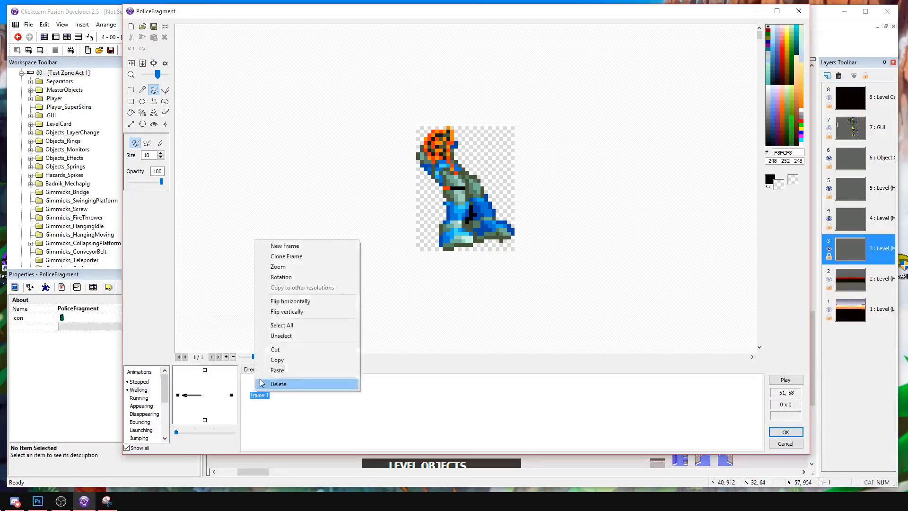
click(303, 302)
Delete Frame 2 from PoliceFragment's right-facing Stopped animation.
click(156, 382)
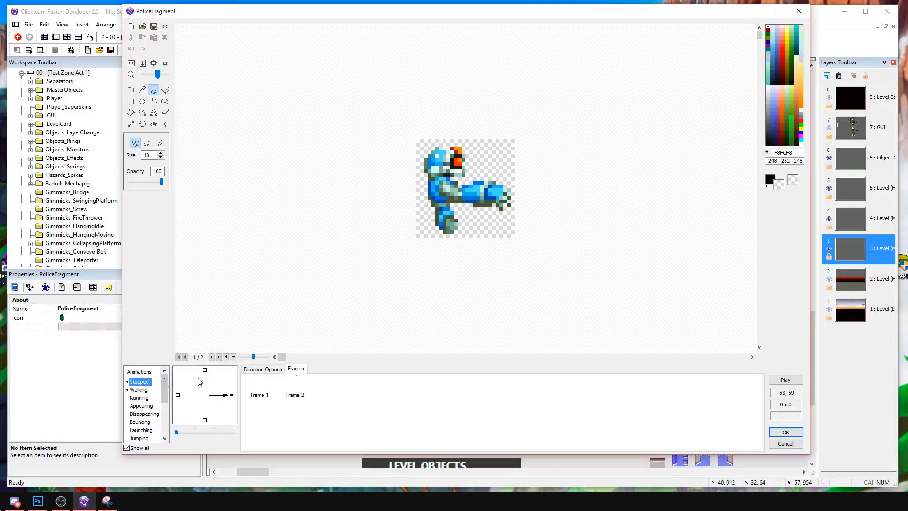
click(266, 399)
click(290, 394)
key(Delete)
key(Return)
Copy the upper-body Stopped frame into the left-facing direction and flip it horizontally.
click(259, 390)
click(259, 370)
click(296, 370)
click(253, 390)
key(ctrl+c)
click(178, 396)
click(316, 400)
key(ctrl+v)
right_click(270, 391)
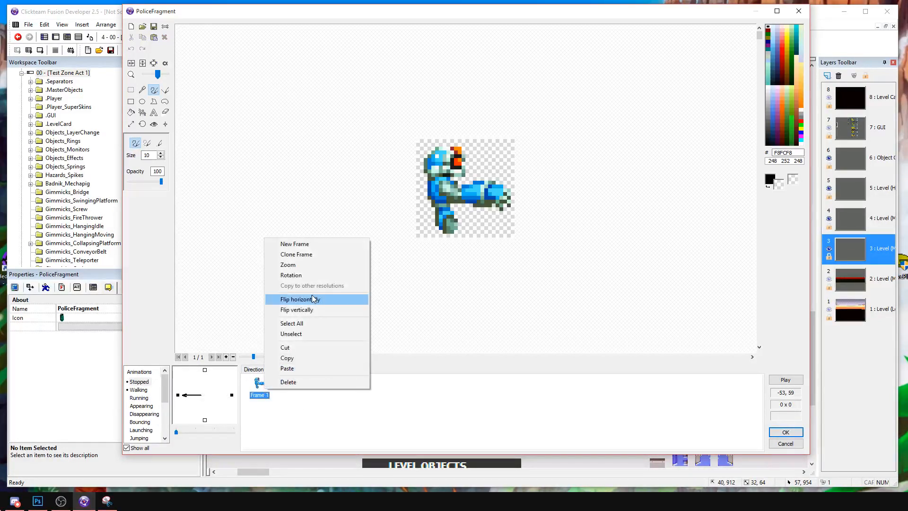
click(308, 301)
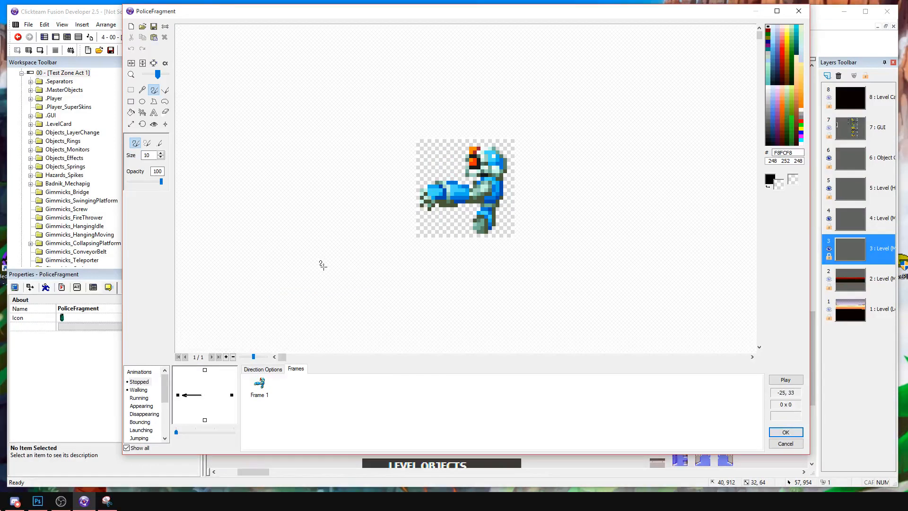
Preview the left-facing Walking animation and set its frame's hotspot to X 13, Y 15.
click(139, 390)
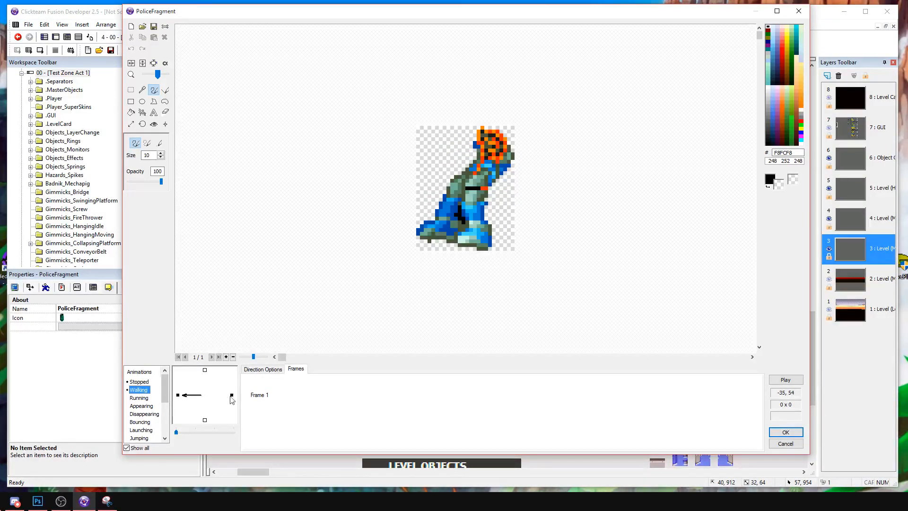
click(258, 395)
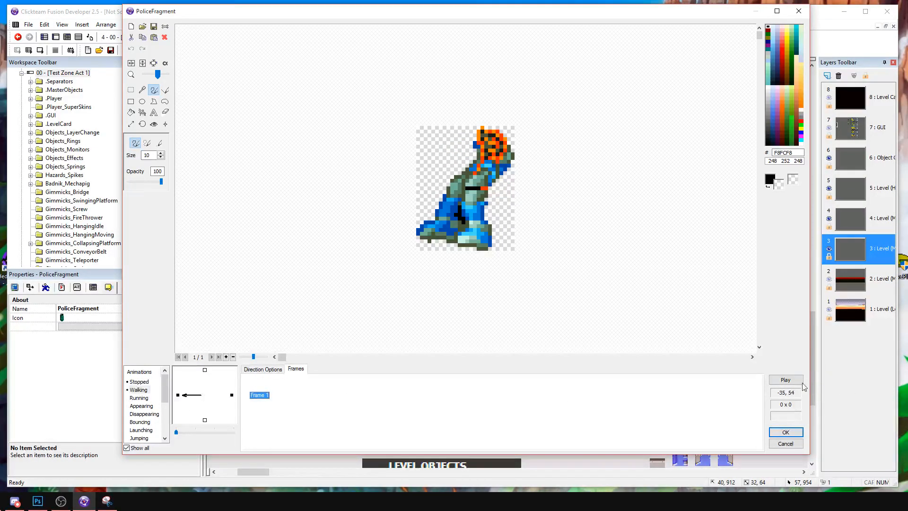
click(787, 381)
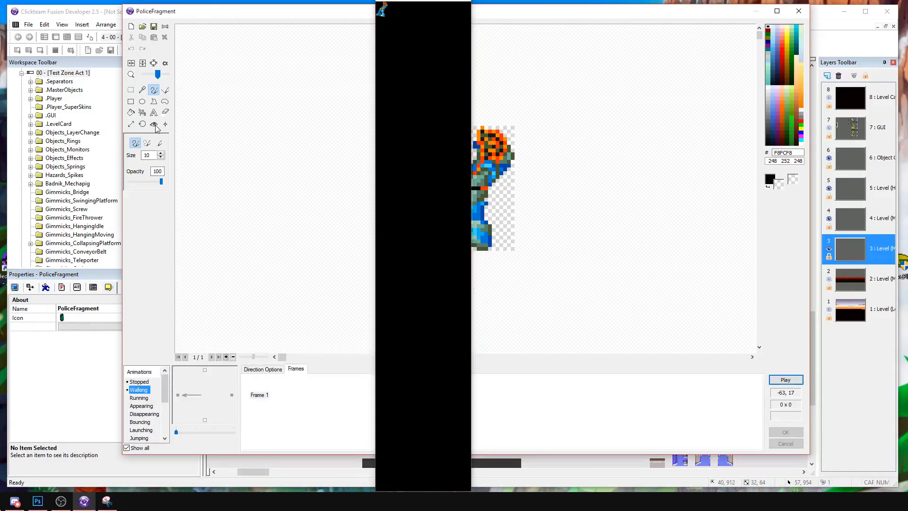
drag(475, 182, 495, 180)
key(ctrl+z)
drag(432, 1, 427, 91)
click(450, 84)
click(152, 125)
mouse_move(460, 171)
mouse_down()
mouse_move(452, 158)
mouse_move(467, 185)
mouse_up()
Compare the Stopped and Walking hotspots in both directions and accept PoliceFragment's animation changes.
click(232, 396)
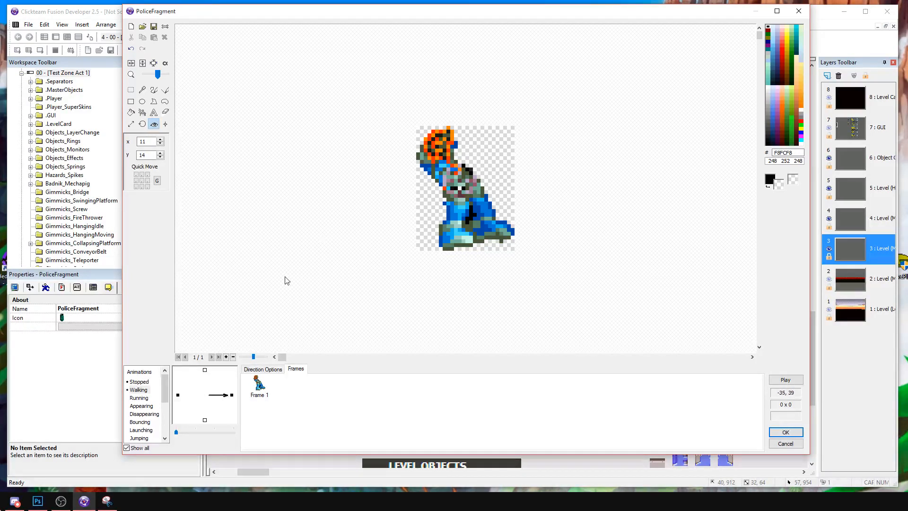
click(142, 386)
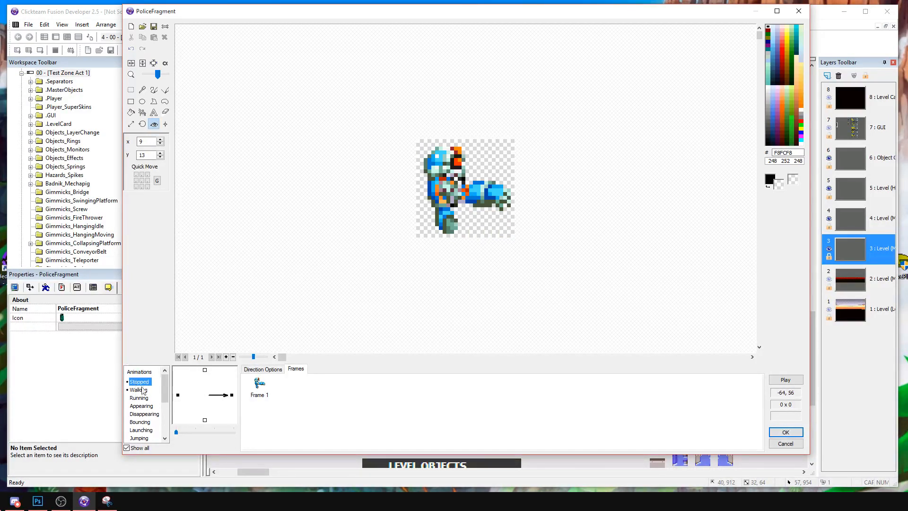
click(178, 395)
click(142, 390)
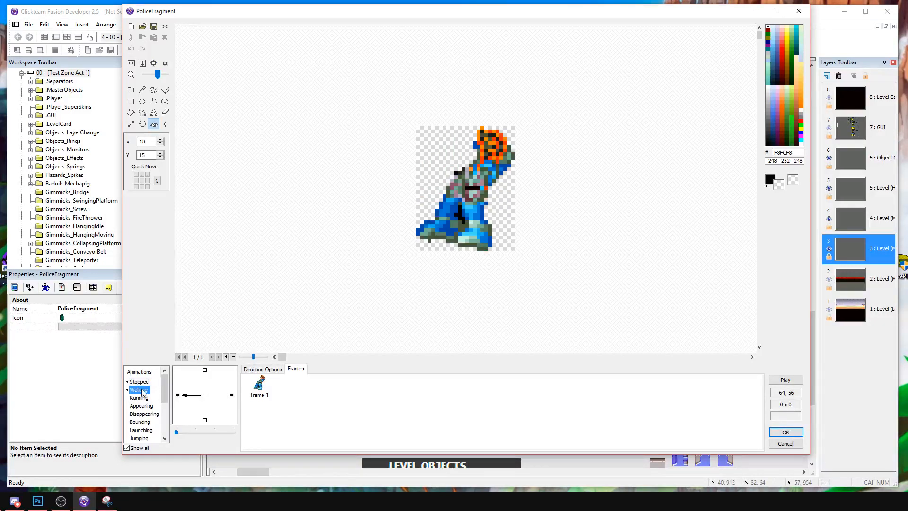
click(228, 394)
click(231, 395)
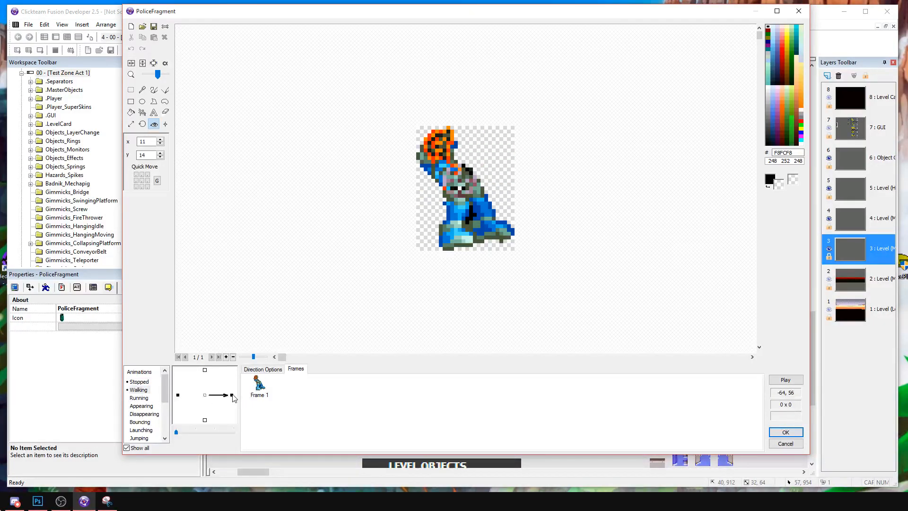
click(799, 434)
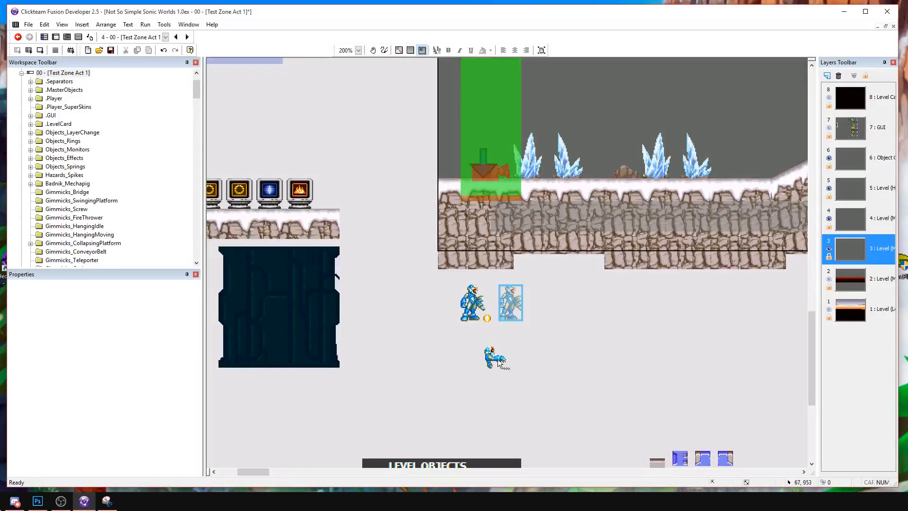
Move PoliceFragment closer beneath PoliceFlame and review the police objects' runtime options.
click(517, 347)
click(508, 309)
click(487, 318)
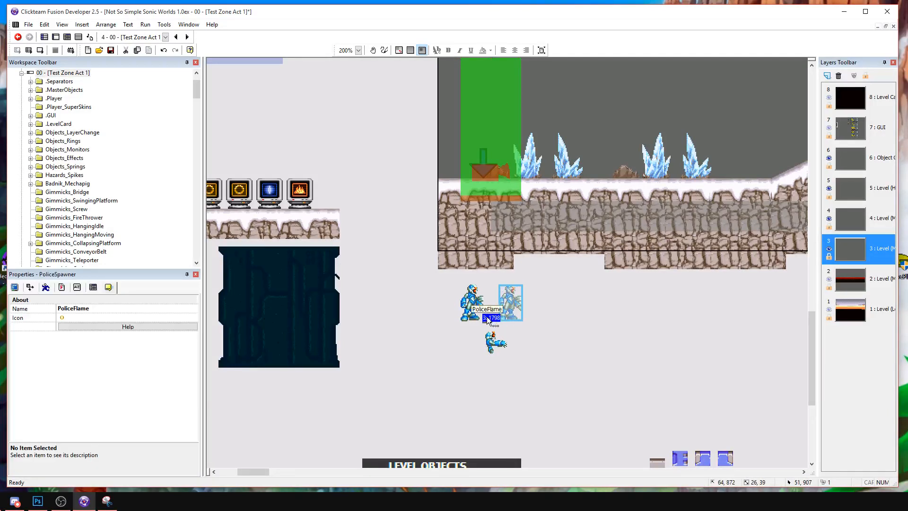
click(61, 287)
click(46, 287)
click(62, 287)
click(491, 342)
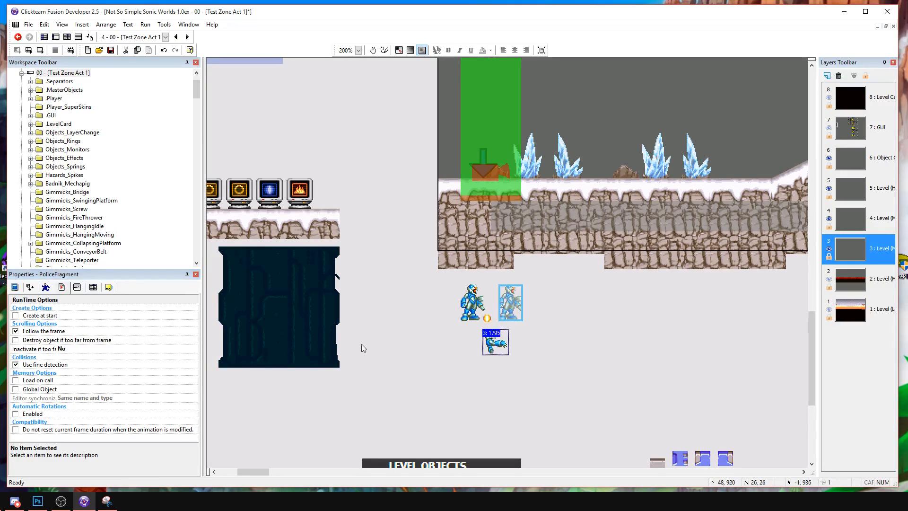
click(509, 367)
Recheck PoliceFragment's Stopped and Walking frames, close its animation editor and save the project.
double_click(497, 341)
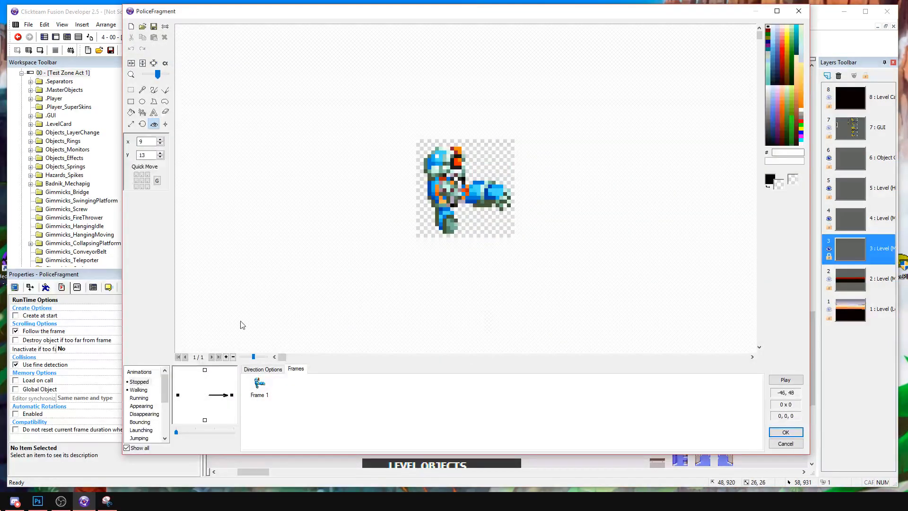
click(140, 390)
click(140, 382)
click(139, 390)
click(139, 383)
click(138, 392)
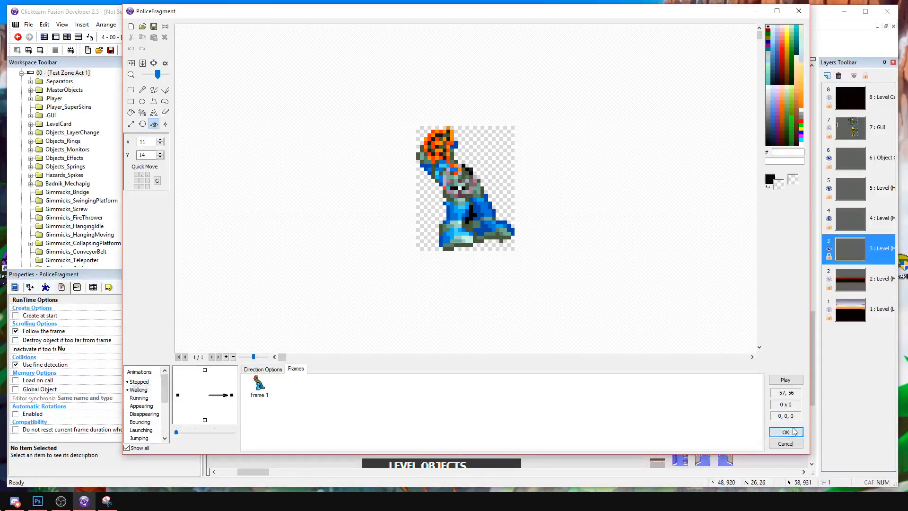
click(786, 432)
click(110, 49)
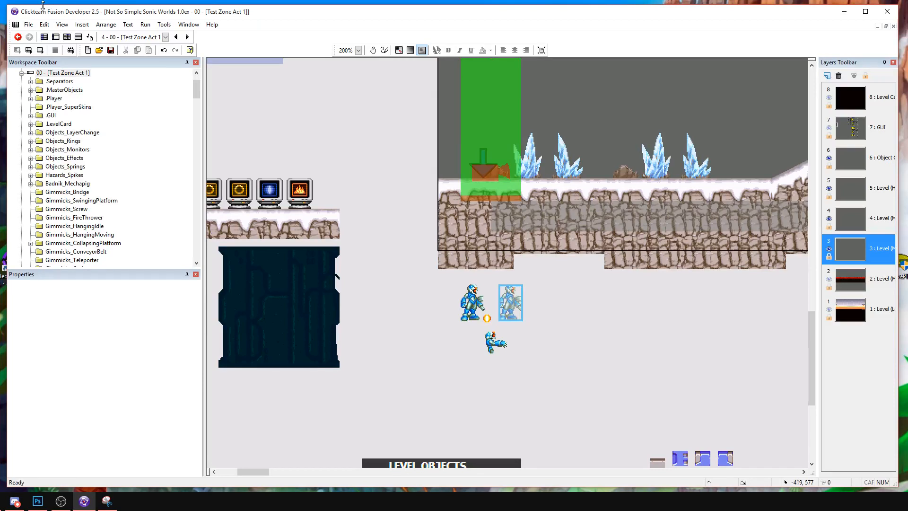
Collapse the CameraTriggers and Special Objects groups in the event list.
click(78, 37)
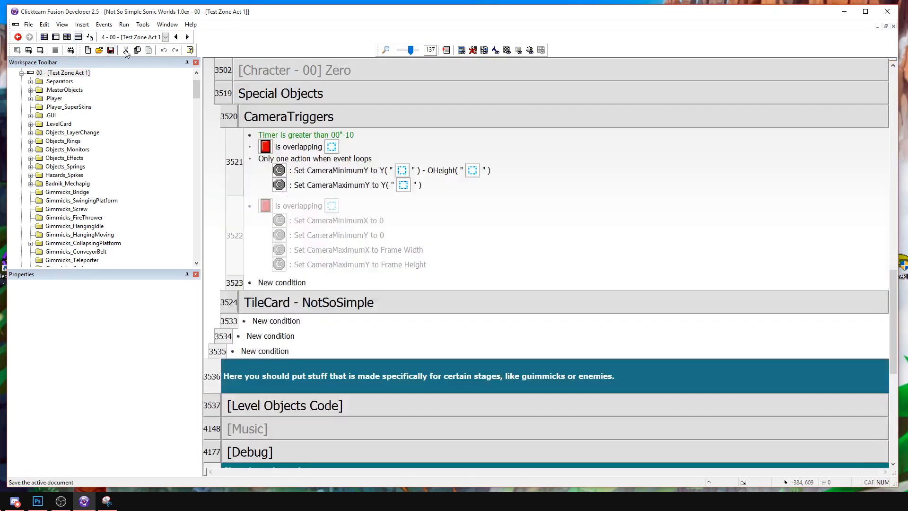
double_click(290, 117)
double_click(281, 97)
scroll(293, 142, up, 3)
Copy PoliceBot's P. Hunter frame and paste it at the end of its ColliderTest animation.
click(55, 37)
double_click(480, 308)
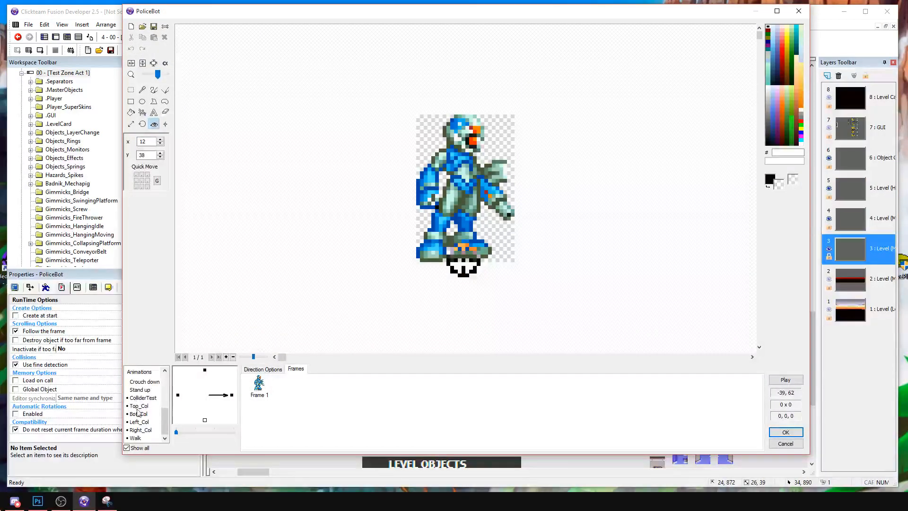
click(261, 394)
scroll(380, 195, down, 2)
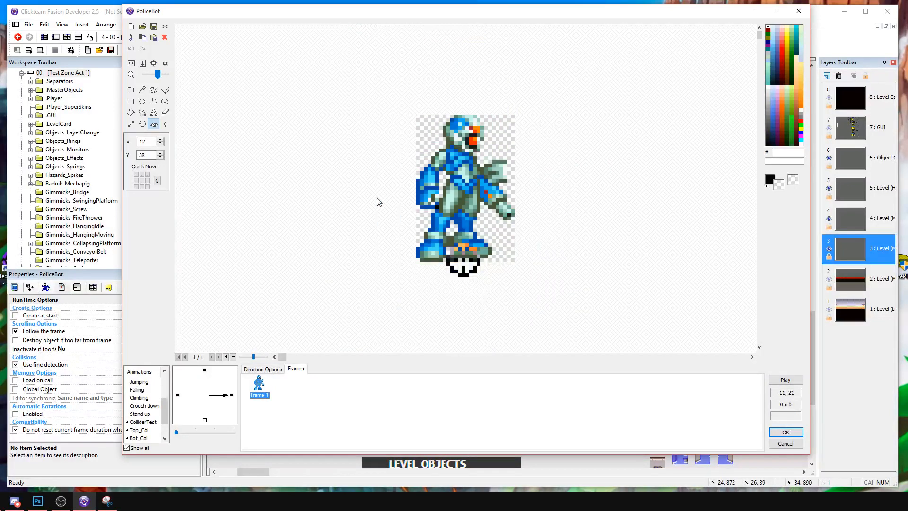
scroll(375, 202, up, 1)
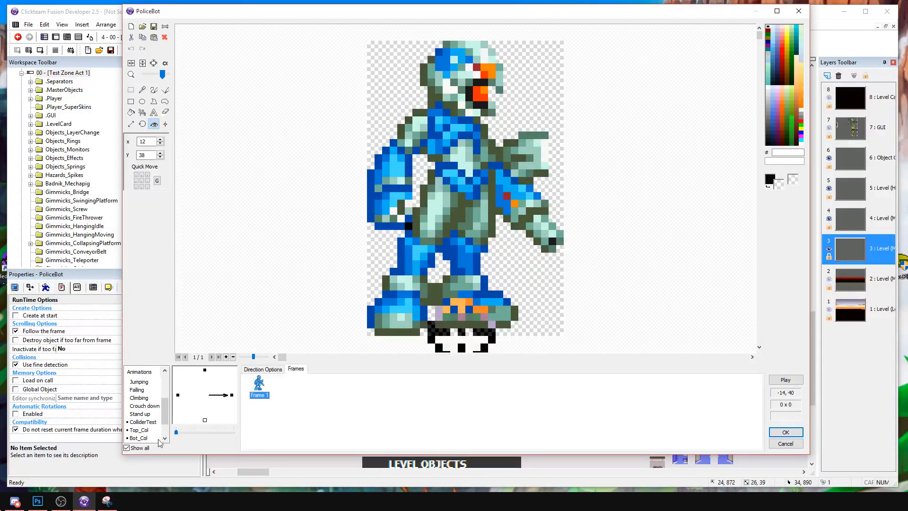
scroll(154, 407, down, 1)
scroll(220, 416, down, 1)
scroll(207, 414, down, 3)
scroll(388, 228, up, 4)
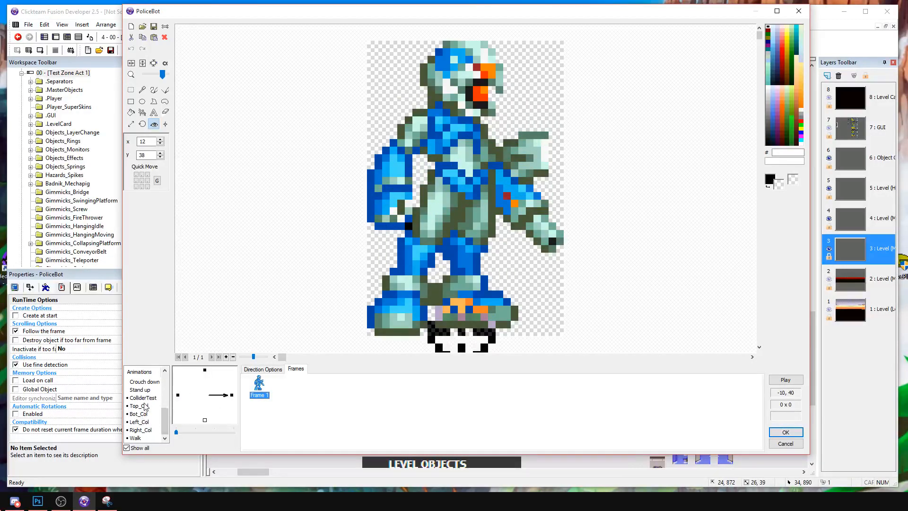
click(143, 398)
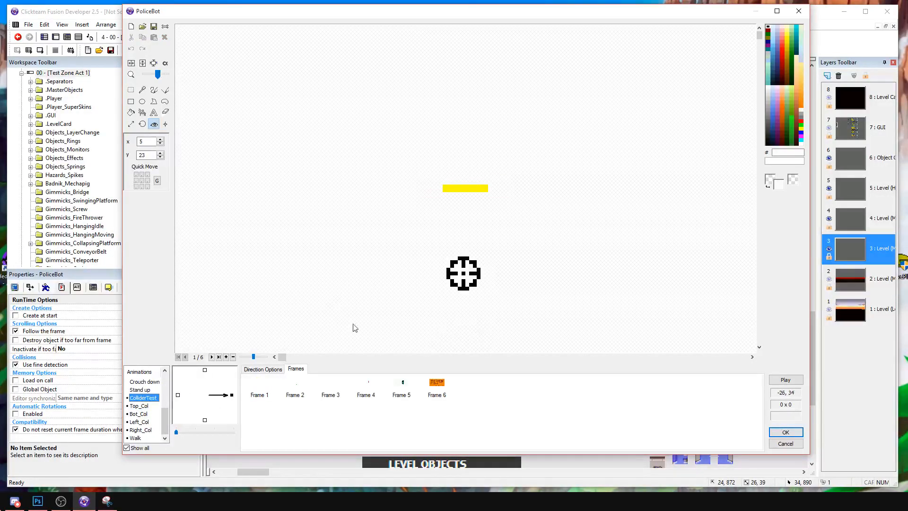
click(429, 382)
click(491, 411)
key(ctrl+v)
Delete the old frames 5 and 6 from PoliceBot's ColliderTest animation, keeping the pasted P. Hunter frame.
click(436, 388)
key(Delete)
key(Return)
click(408, 393)
key(Delete)
key(Return)
click(371, 386)
click(397, 387)
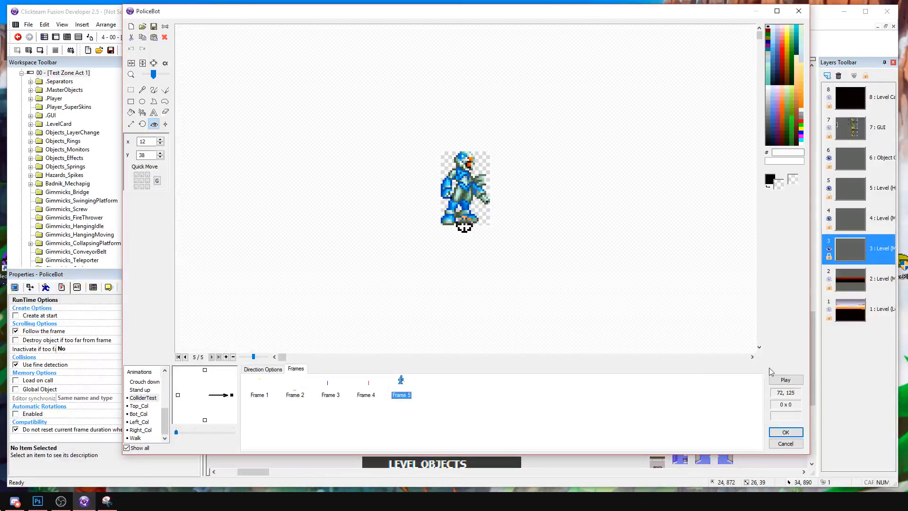
Preview ColliderTest and set Frame 2's hotspot to its bottom centre at X 6, Y 1, comparing it with the P. Hunter frame.
click(775, 378)
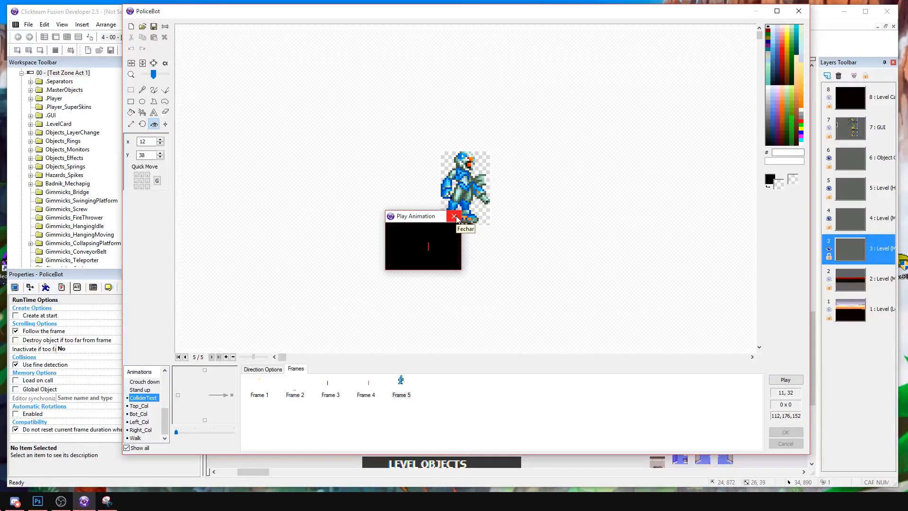
click(453, 217)
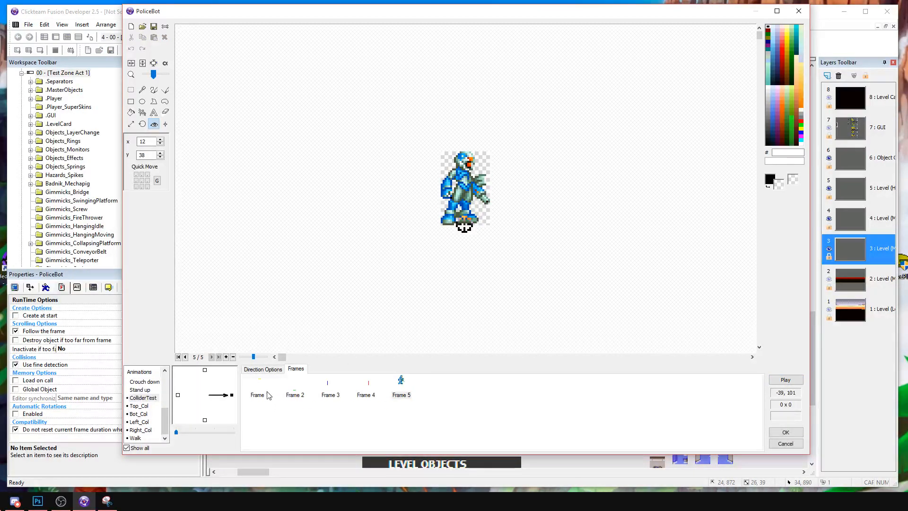
click(295, 393)
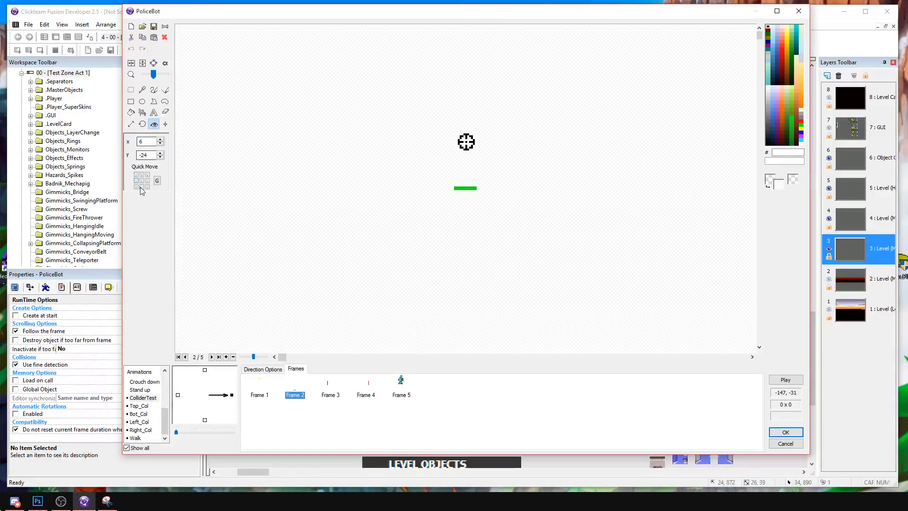
click(141, 186)
click(401, 393)
click(295, 392)
click(401, 393)
Reposition the side and top collider hotspots in ColliderTest, placing Frame 3's at X 18, Y 31 and Frame 1's at X 6, Y 39.
click(326, 392)
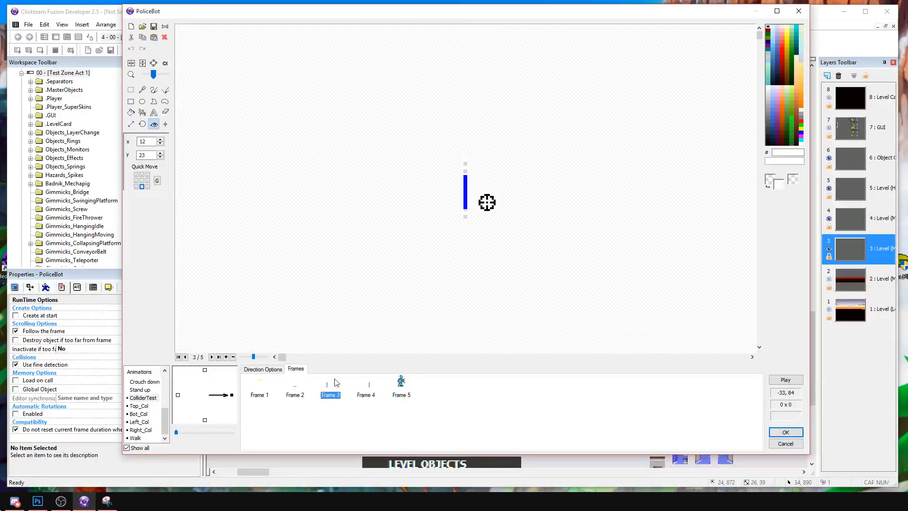
mouse_move(487, 202)
mouse_down()
mouse_move(498, 203)
mouse_move(499, 218)
mouse_up()
click(379, 385)
mouse_move(442, 205)
mouse_down()
mouse_move(430, 227)
mouse_move(424, 220)
mouse_move(468, 260)
mouse_up()
click(259, 386)
Preview ColliderTest, compare its frames, and move Frame 3's blue collider hotspot to X 14, Y 37.
click(785, 380)
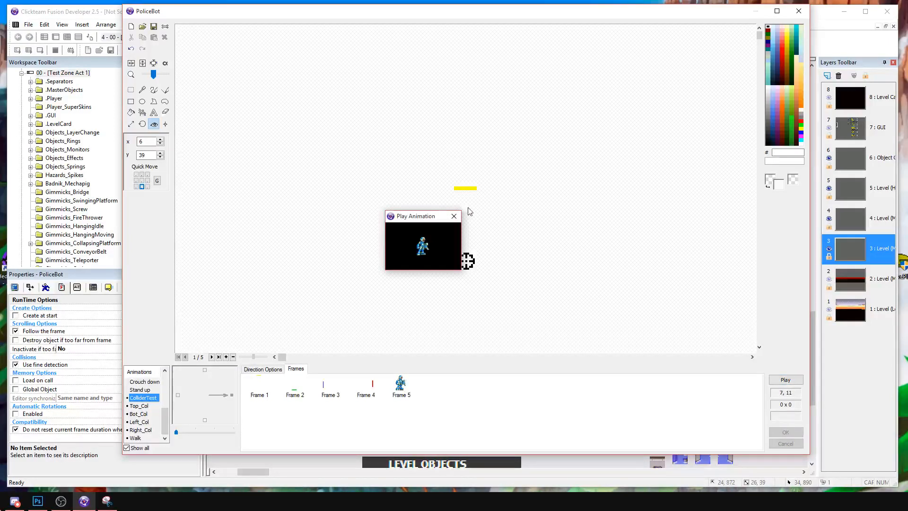
click(346, 378)
click(212, 357)
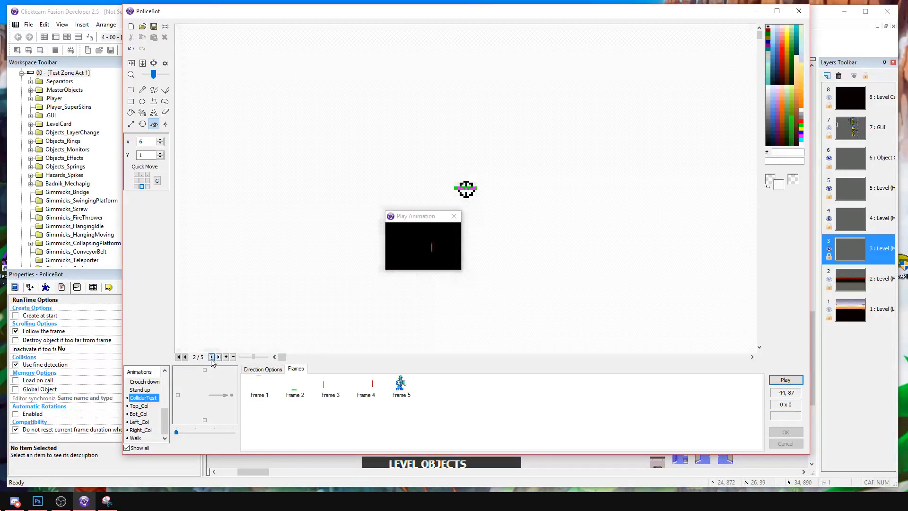
click(212, 357)
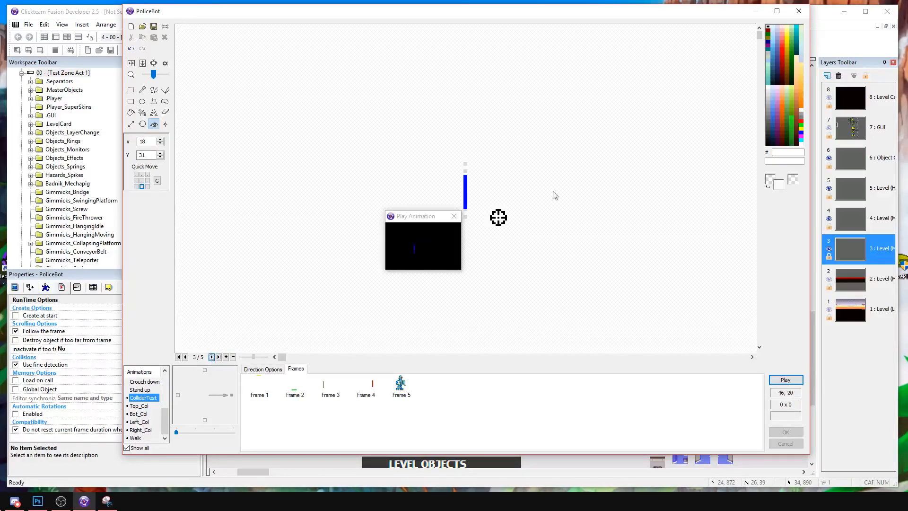
click(492, 227)
click(491, 229)
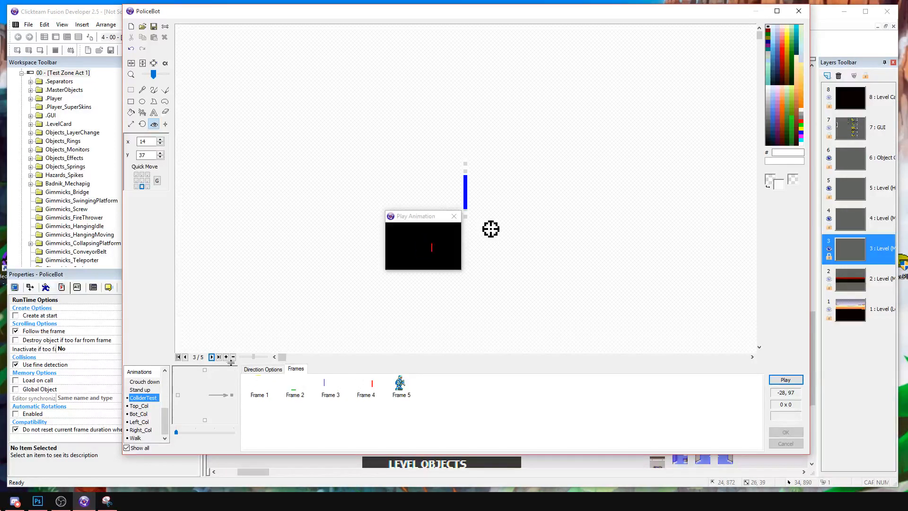
Move the hotspot of ColliderTest's red Frame 4 to X -12, Y 33 and check the colliders in the animation preview.
double_click(212, 357)
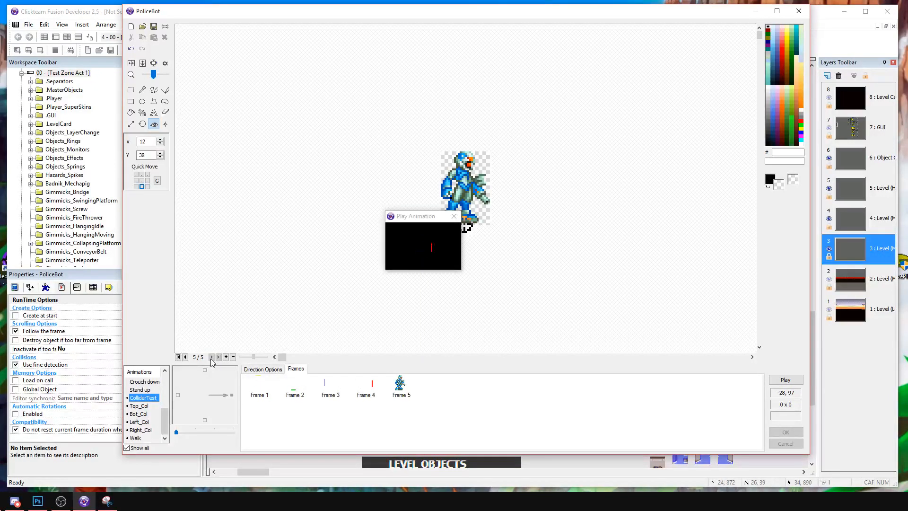
click(185, 357)
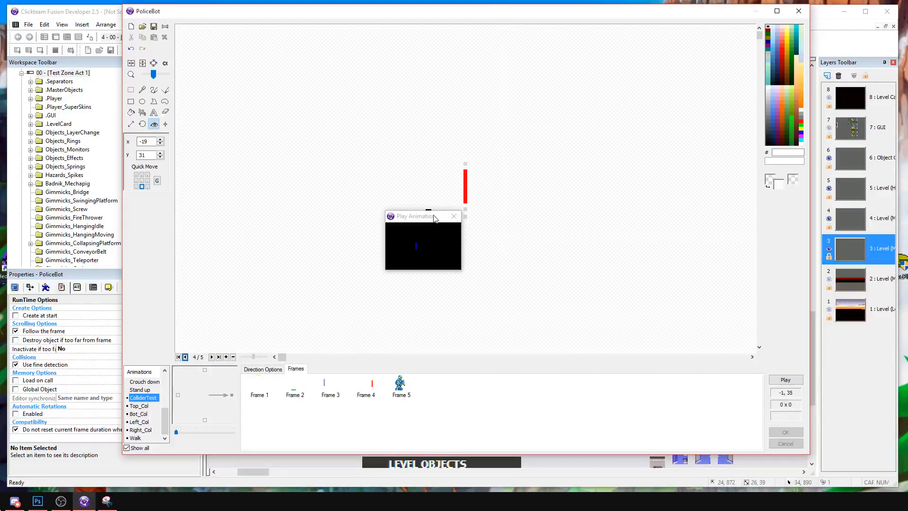
click(426, 203)
click(455, 216)
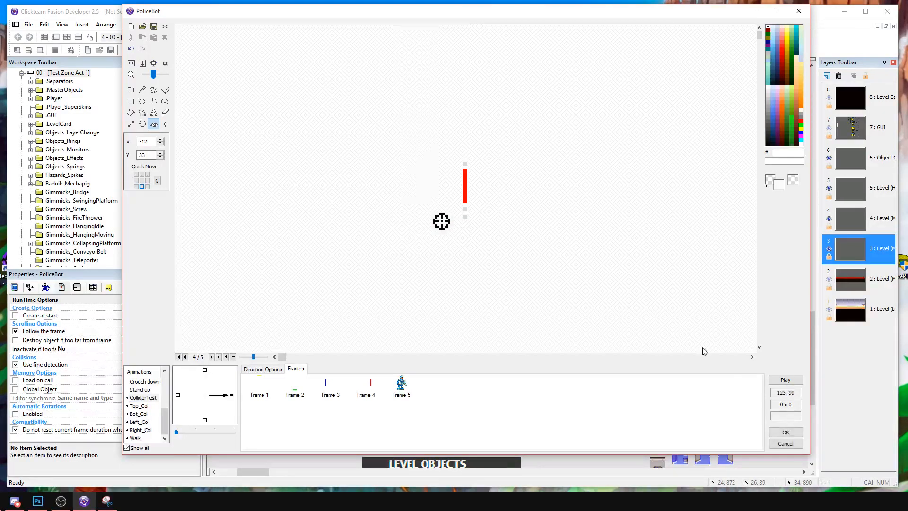
click(790, 381)
click(457, 211)
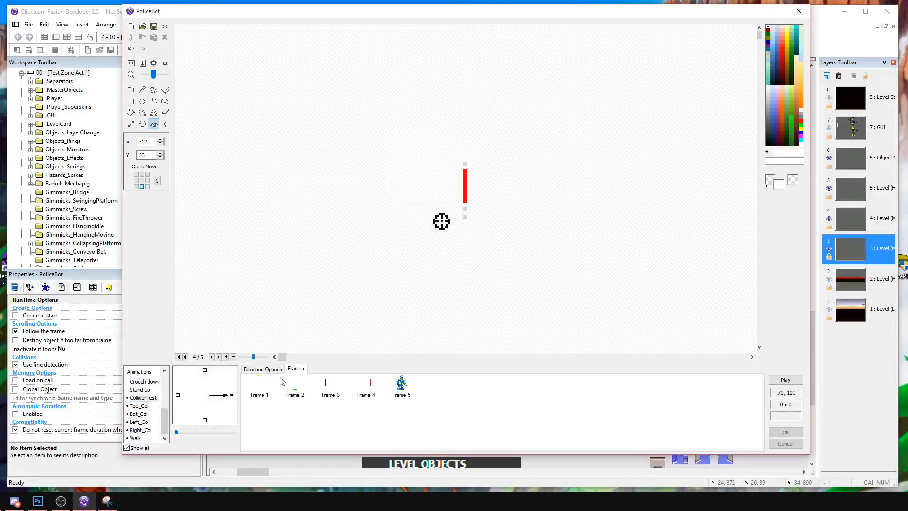
Replace the frames of Top_Col and Bot_Col with copies of ColliderTest's Frame 1 and Frame 2 respectively.
click(261, 377)
click(140, 405)
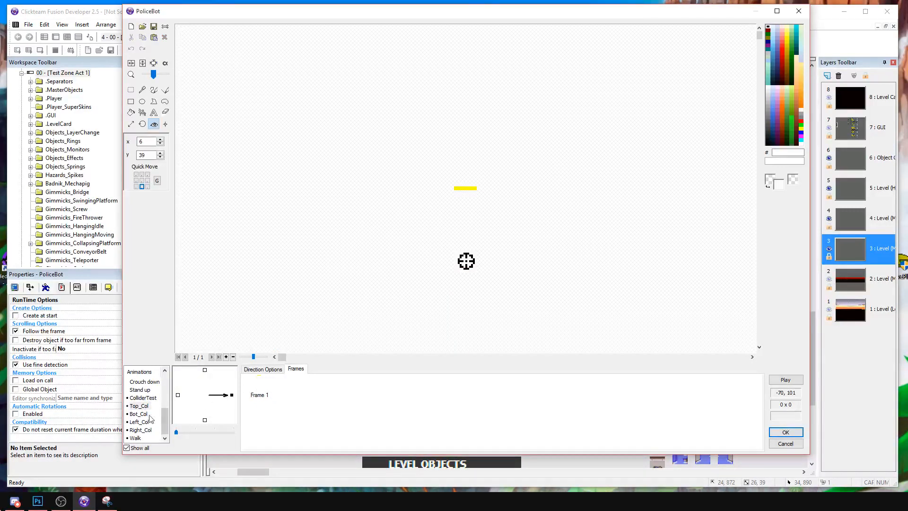
click(142, 397)
click(297, 395)
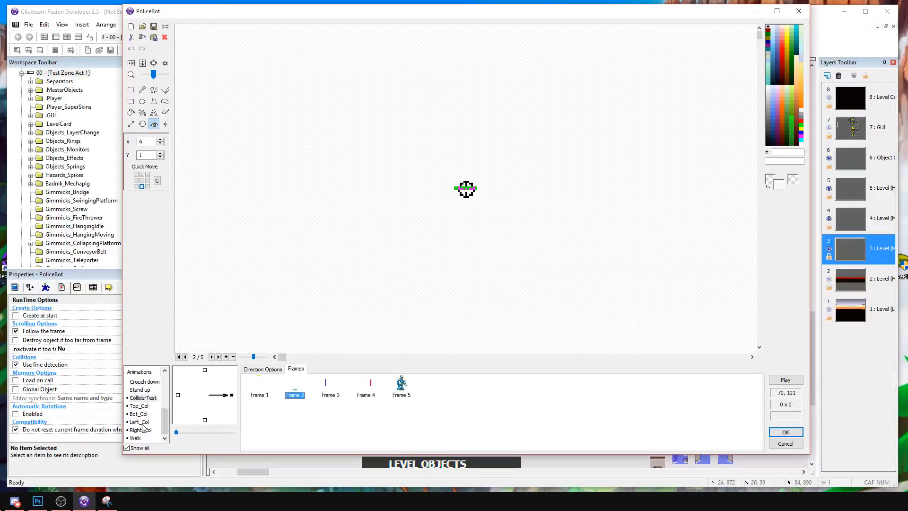
click(141, 414)
click(259, 393)
key(Delete)
key(Return)
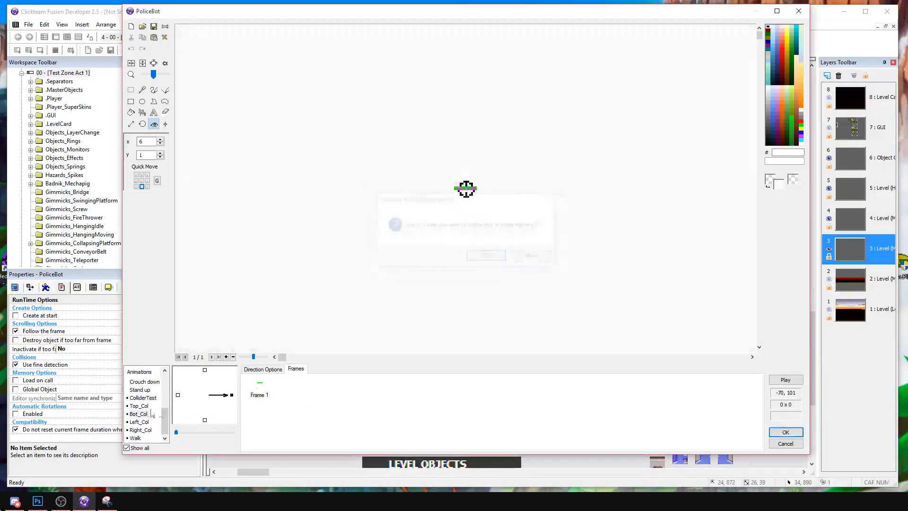
Copy ColliderTest's Frame 3 into Left_Col and delete Left_Col's old frame.
click(150, 407)
click(153, 398)
click(326, 392)
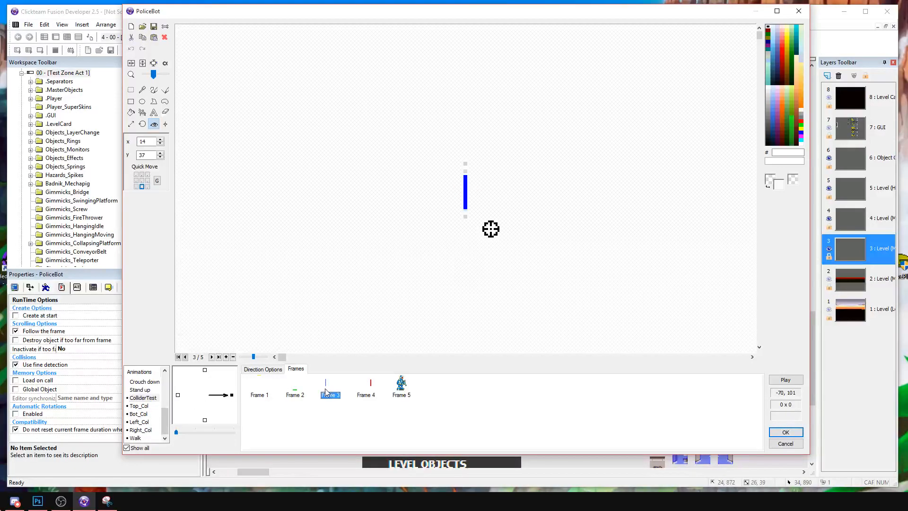
click(141, 429)
click(140, 421)
key(ctrl+v)
click(256, 382)
key(Delete)
key(Return)
Replace Right_Col's old frame with a copy of ColliderTest's Frame 4 and accept the PoliceBot animation changes.
click(138, 413)
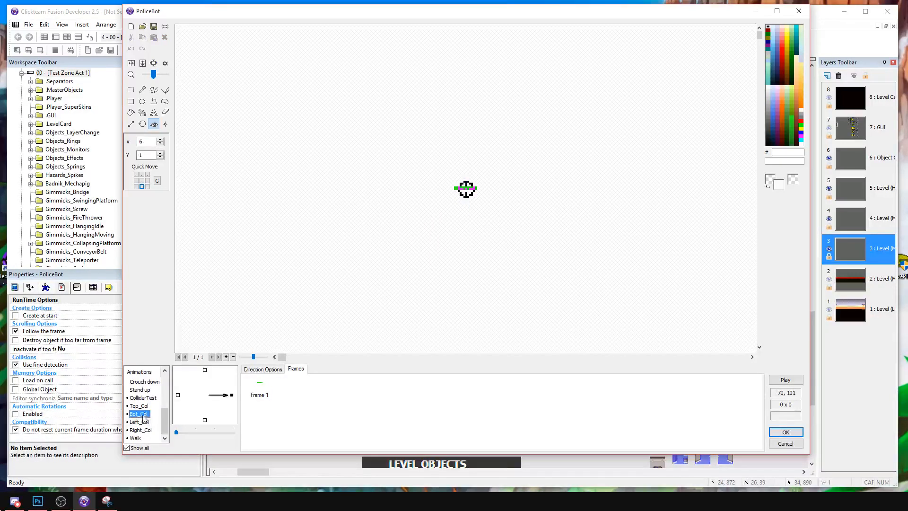
click(140, 406)
click(140, 396)
click(361, 392)
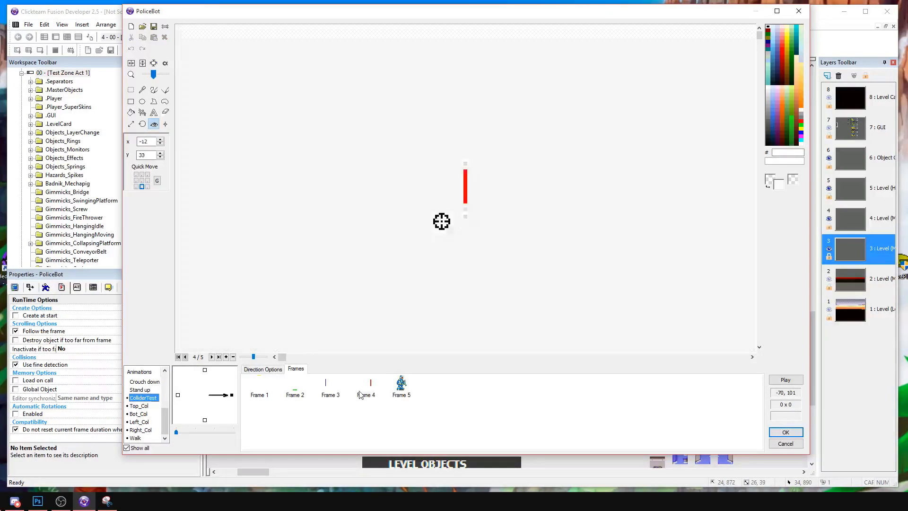
click(144, 430)
click(395, 412)
click(261, 389)
key(Delete)
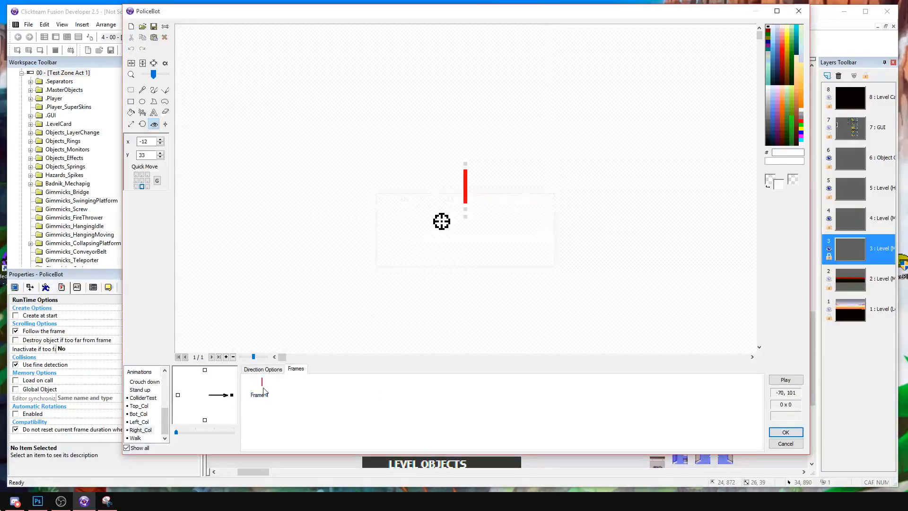
click(786, 381)
click(785, 432)
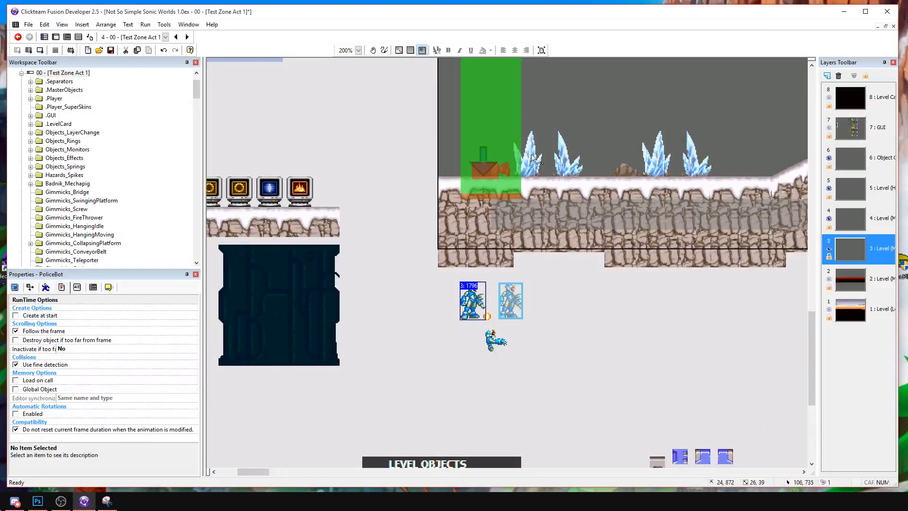
Open the frame's events and expand the [Level Objects Code] group down to its [Enemies] group.
click(79, 37)
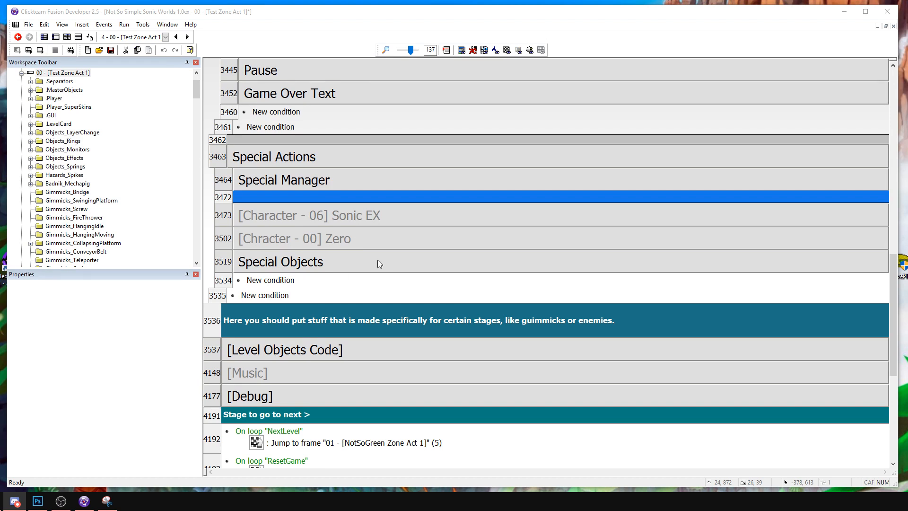
double_click(348, 237)
double_click(348, 237)
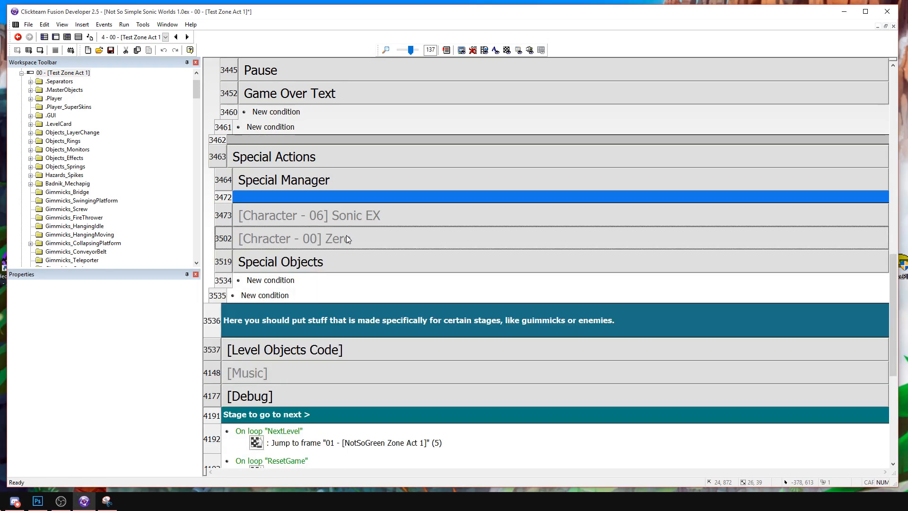
double_click(291, 261)
double_click(290, 261)
scroll(326, 232, up, 1)
scroll(311, 248, down, 1)
scroll(311, 248, up, 1)
scroll(303, 249, down, 3)
double_click(270, 238)
double_click(273, 283)
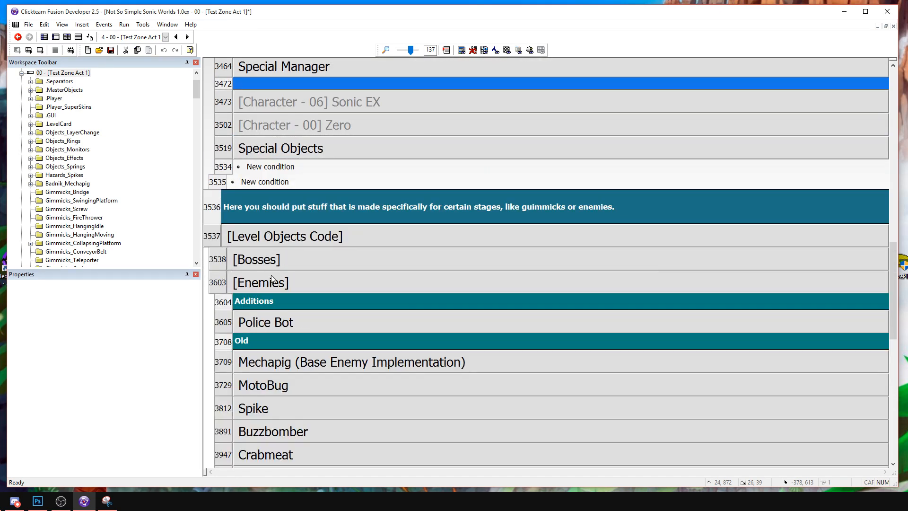
Rename the Police Bot event group as Phanton [0].
scroll(287, 274, down, 2)
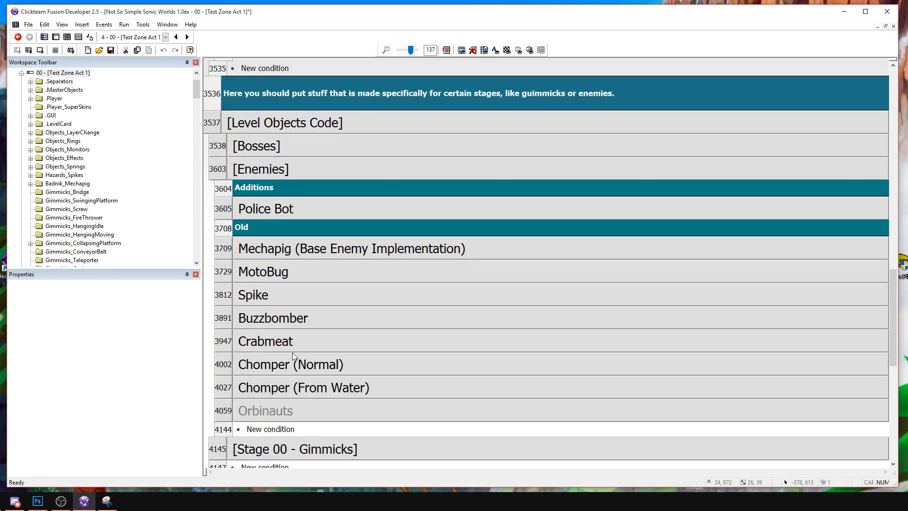
click(284, 209)
double_click(277, 212)
text(Phan)
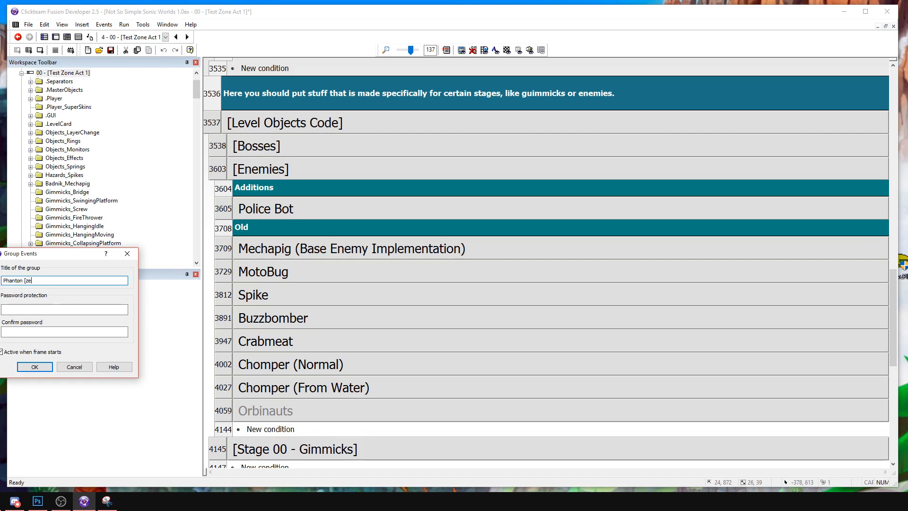
text(ton [0])
key(Return)
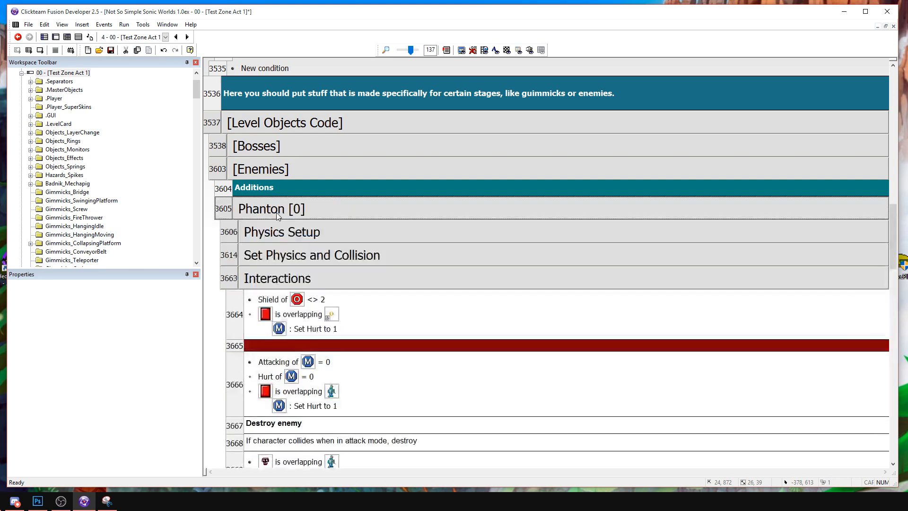
Collapse Interactions to view PoliceBot A.I's LeftRight Movement events, and briefly test-run the frame.
click(300, 283)
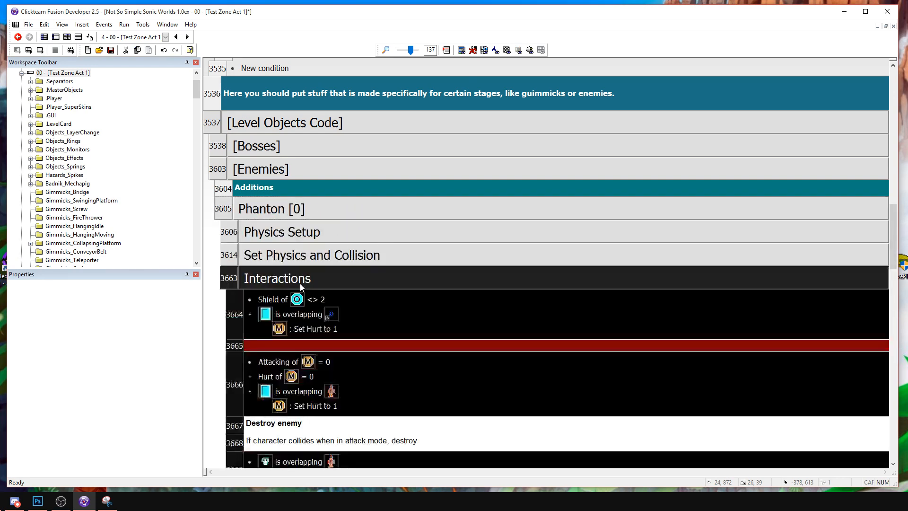
double_click(299, 283)
double_click(290, 303)
double_click(289, 327)
scroll(289, 327, down, 3)
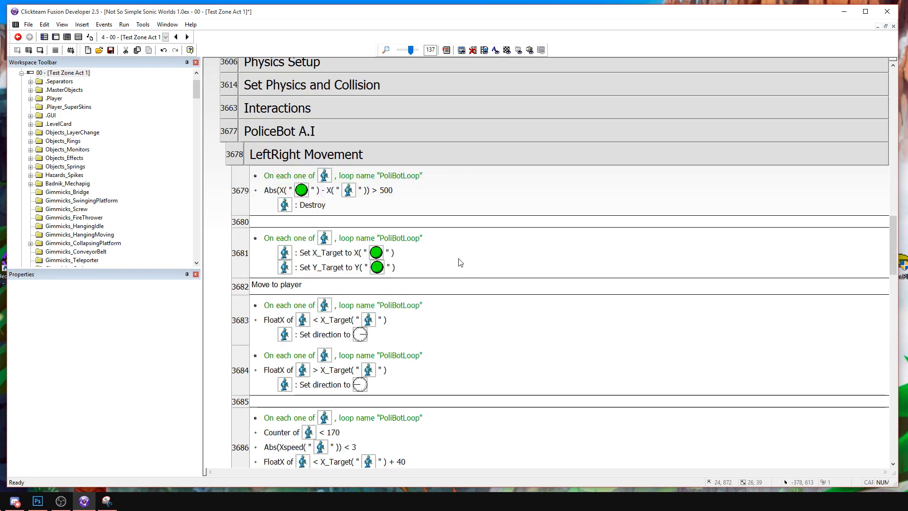
click(41, 50)
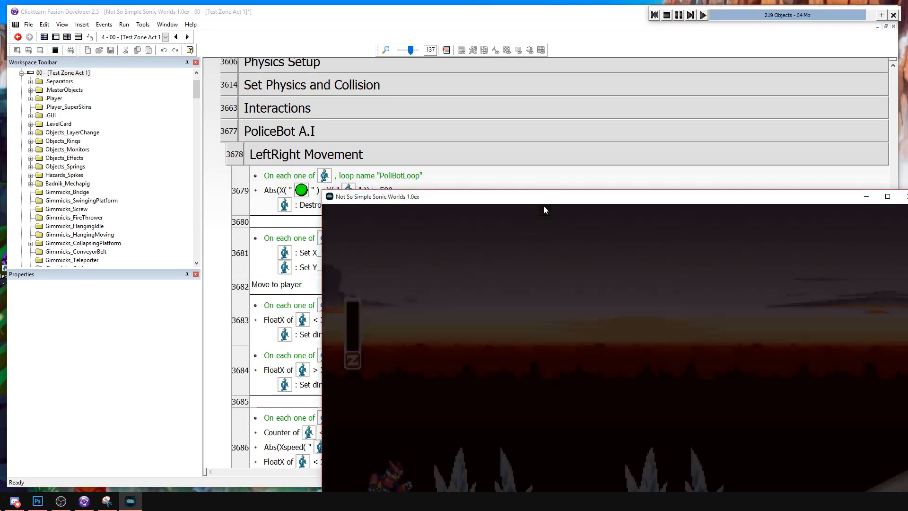
click(666, 15)
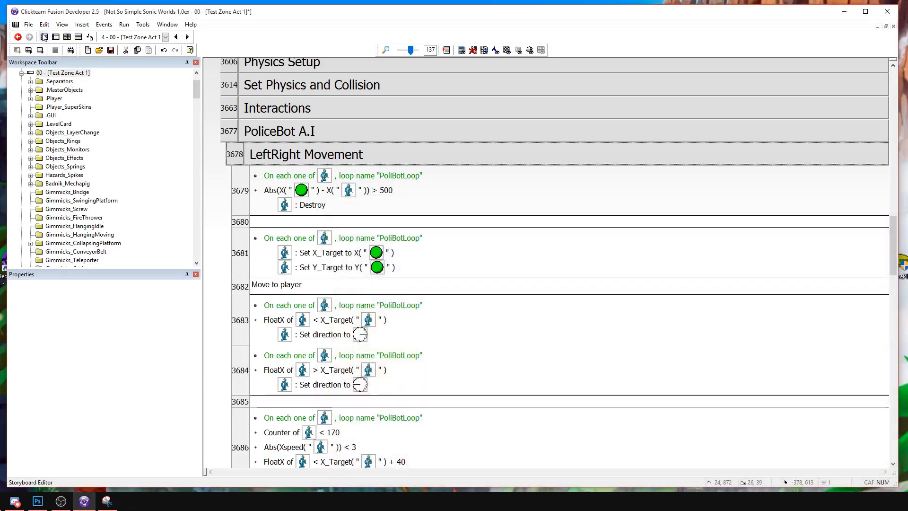
Copy the PoliceSpawner object and place the copy just above the first snowy slope at about X 376, Y 680.
key(ctrl+m)
click(369, 349)
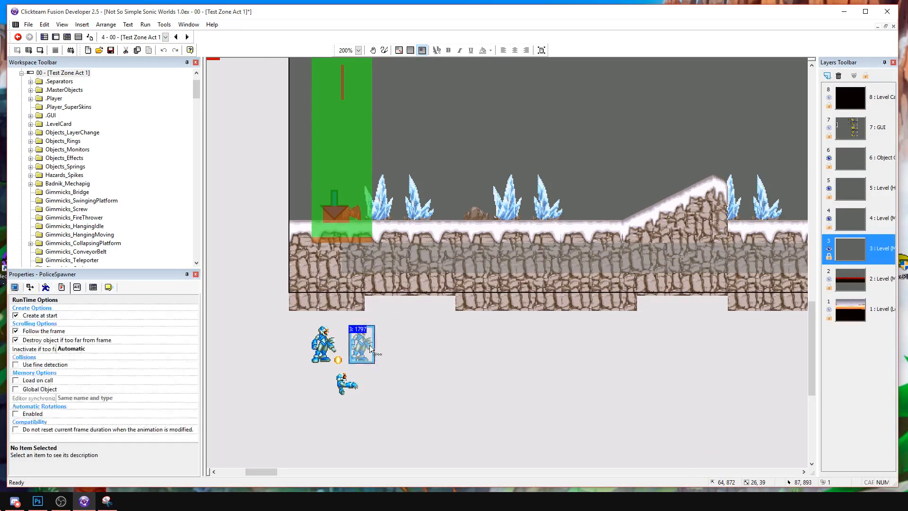
middle_drag(404, 434, 482, 391)
drag(483, 391, 344, 266)
drag(442, 299, 616, 358)
click(612, 357)
key(ctrl+c)
middle_drag(741, 132, 466, 234)
key(ctrl+v)
click(481, 194)
drag(482, 197, 455, 213)
Run the frame and test the P. Hunter enemy by moving around and attacking it, ending the test run when finished.
click(40, 50)
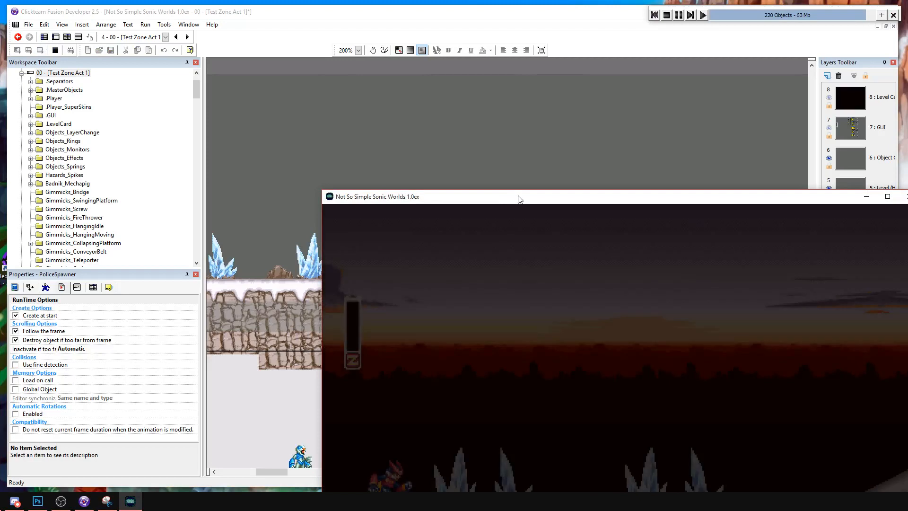
drag(517, 198, 288, 88)
key(Right)
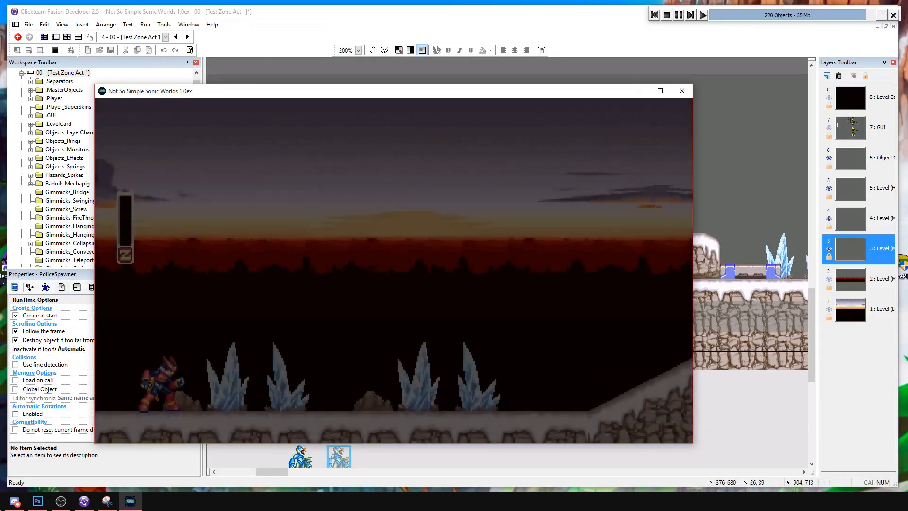
key(Right)
key(Left)
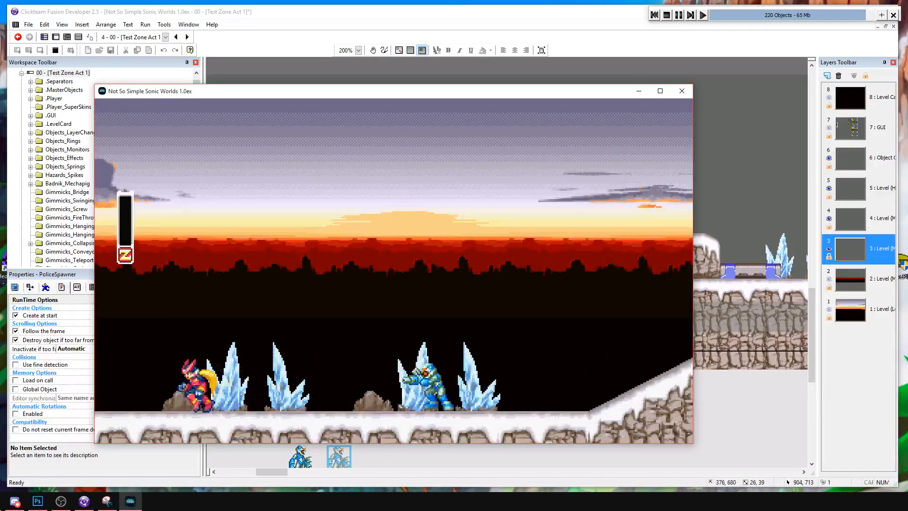
key(Right)
key(a)
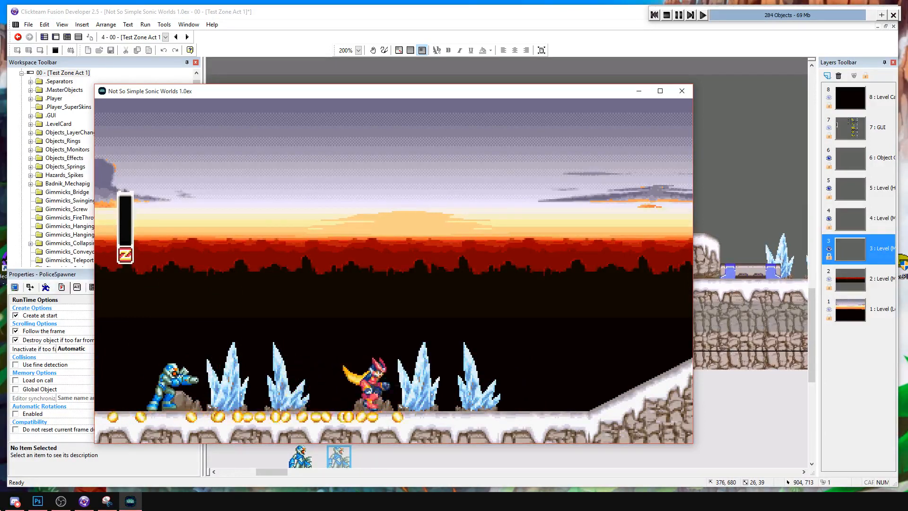
key(Left)
key(Right)
key(a)
key(Left)
key(Right)
key(s)
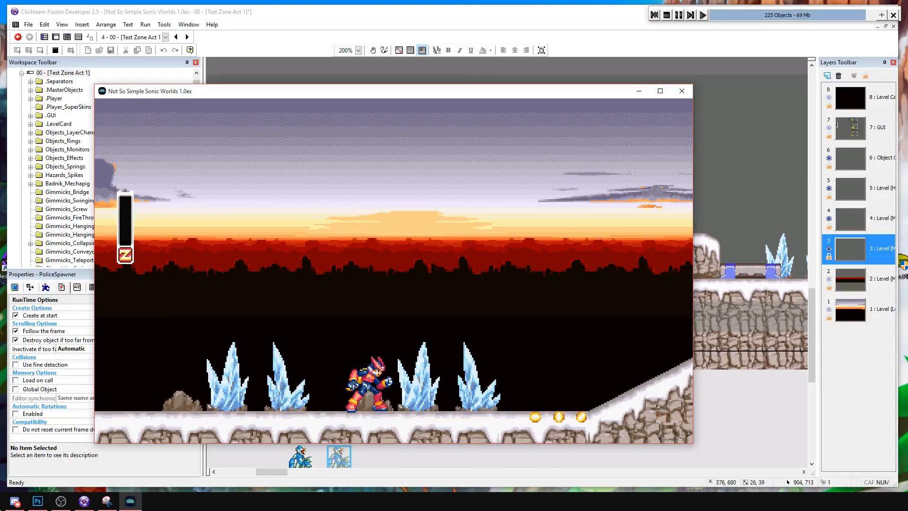
click(667, 15)
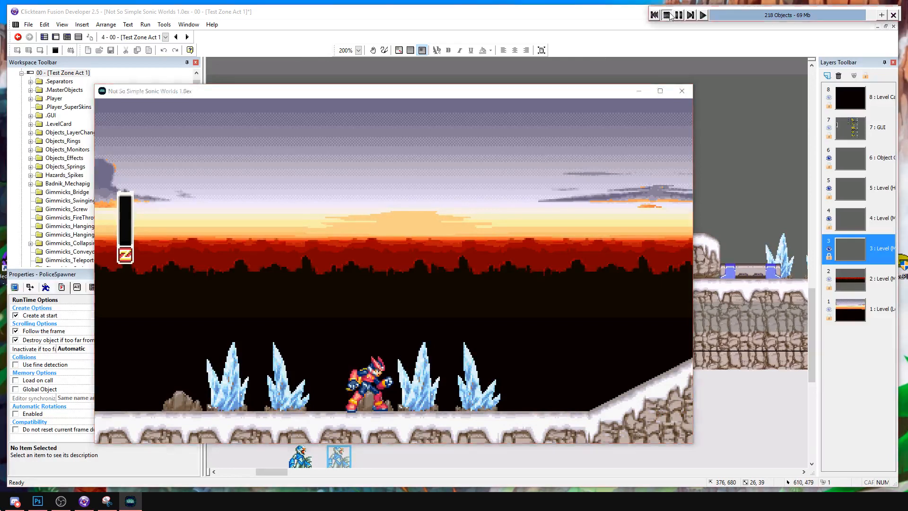
Delete all the events inside the LeftRight Movement group of PoliceBot A.I, leaving the group empty.
click(78, 37)
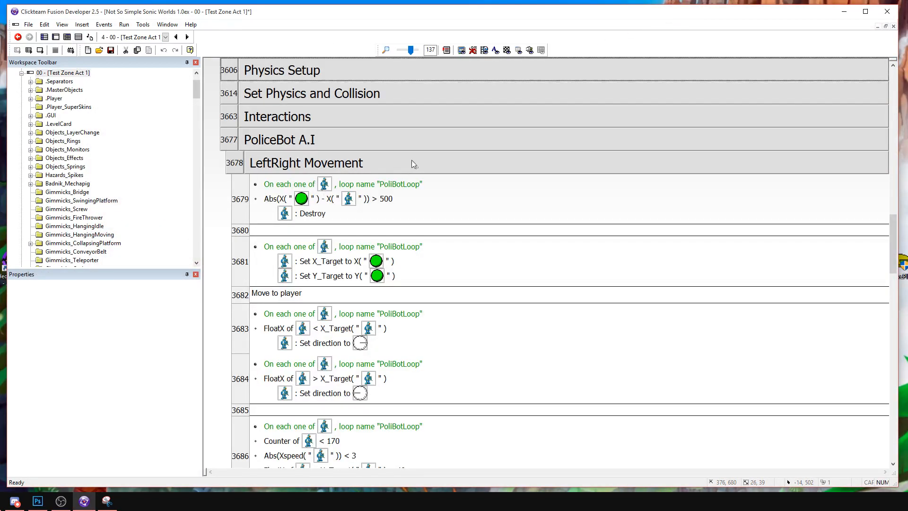
click(241, 251)
key(Delete)
key(Delete)
key(Delete)
key(Delete)
key(Delete)
key(Delete)
key(Delete)
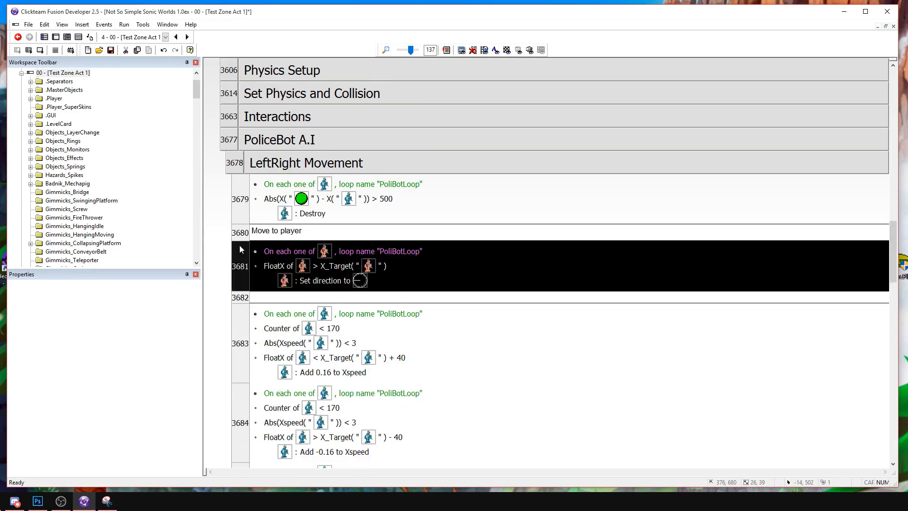
key(Delete)
key(Delete)
key(Delete)
key(Delete)
key(Delete)
key(Delete)
key(Delete)
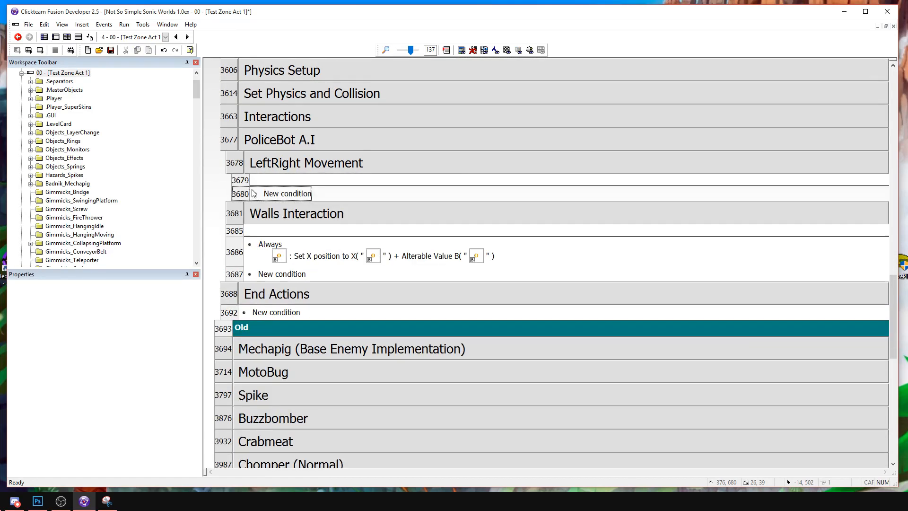
Try to delete the Walls Interaction group after viewing its events, and undo the deletion.
double_click(266, 212)
double_click(265, 210)
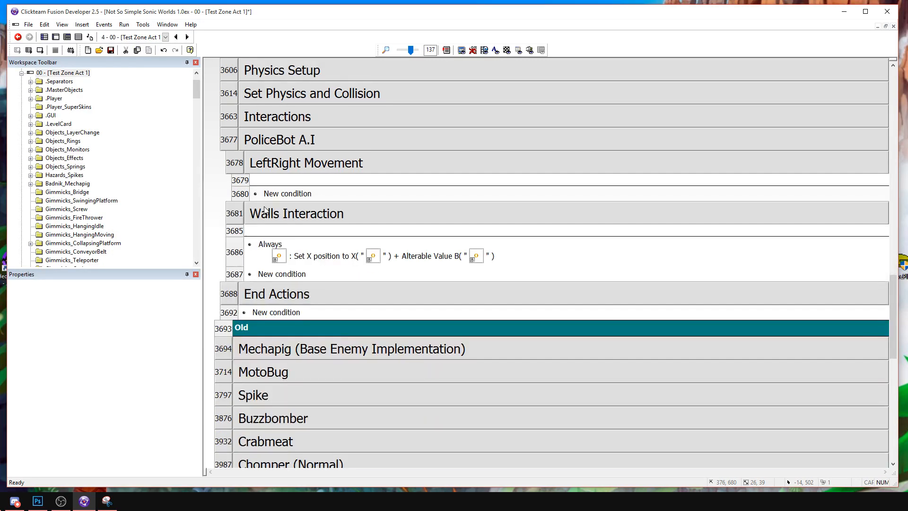
double_click(267, 208)
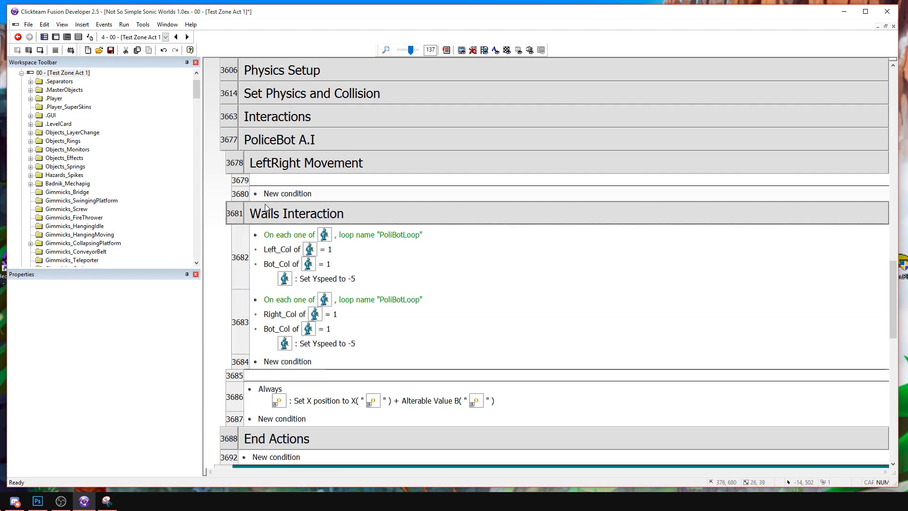
click(266, 211)
key(Delete)
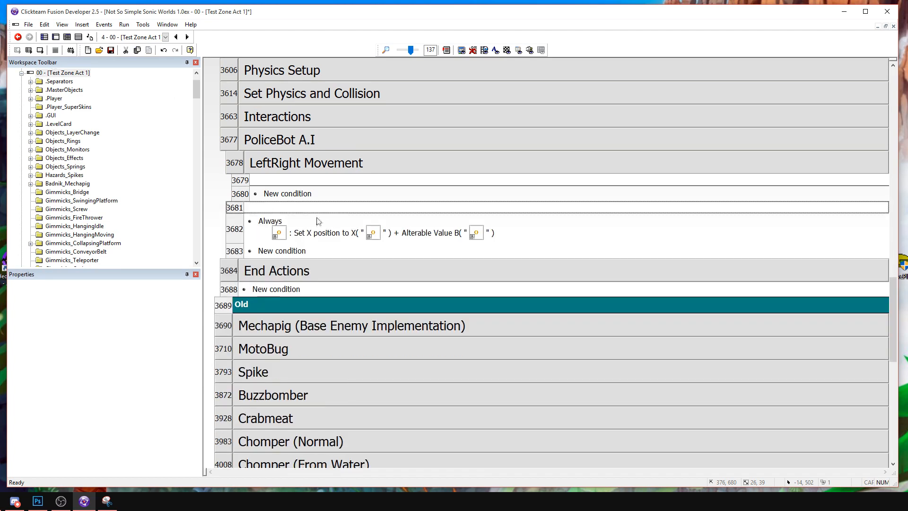
click(245, 192)
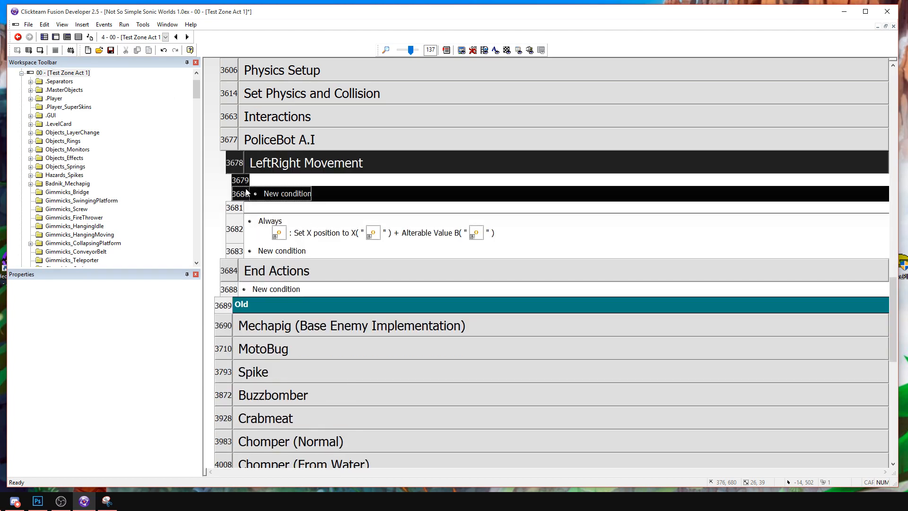
key(ctrl+z)
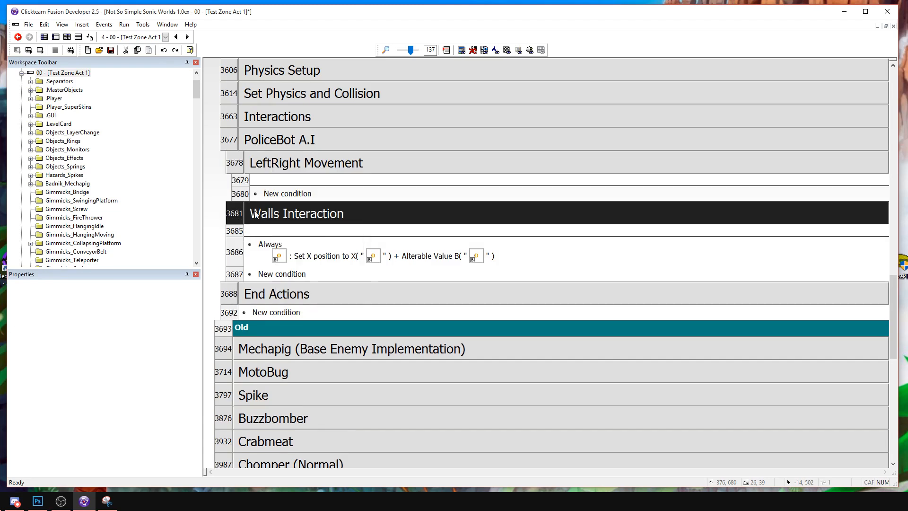
Set the Walls Interaction group to inactive when the frame starts, and delete the LeftRight Movement group.
right_click(285, 216)
click(303, 218)
click(29, 365)
right_click(293, 218)
click(301, 222)
click(41, 352)
click(35, 367)
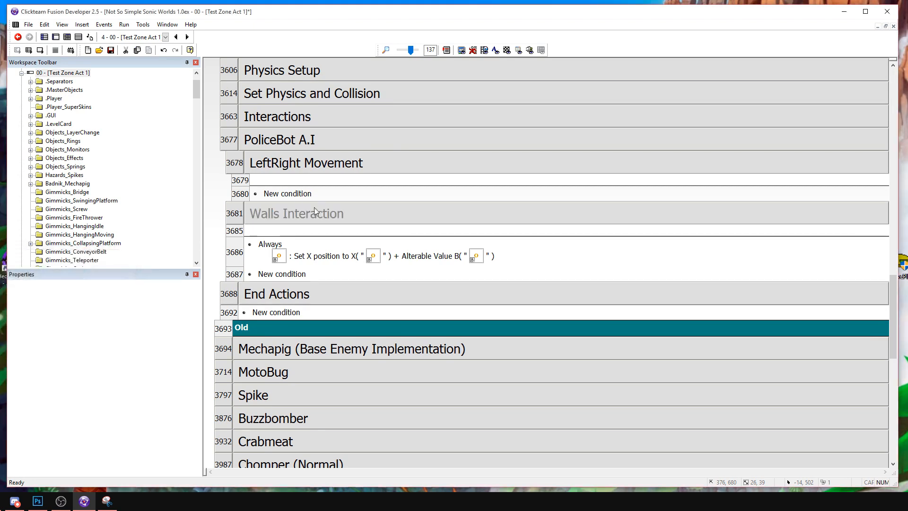
click(293, 165)
key(Delete)
right_click(239, 159)
mouse_move(261, 185)
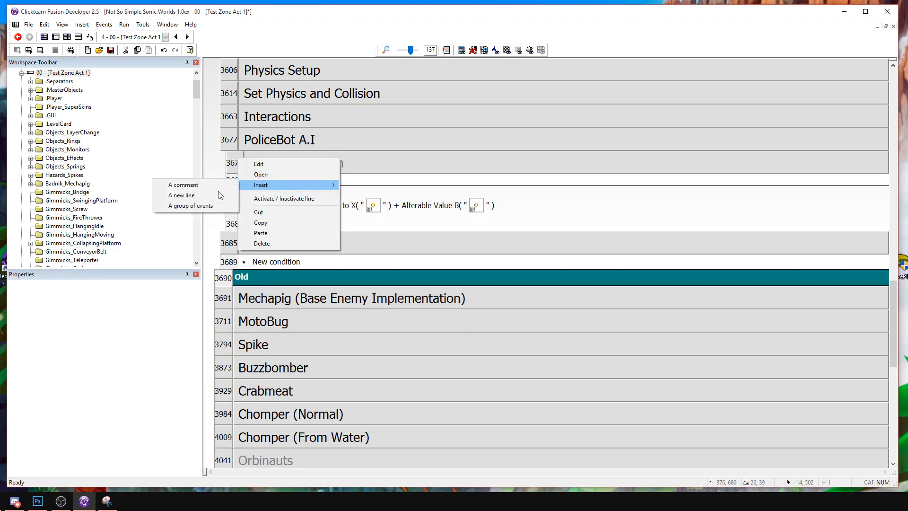
click(177, 206)
key(Escape)
Insert an event group titled Action 1 - Ground in PoliceBot A.I, above Walls Interaction.
scroll(432, 155, up, 3)
right_click(241, 275)
mouse_move(263, 299)
click(198, 318)
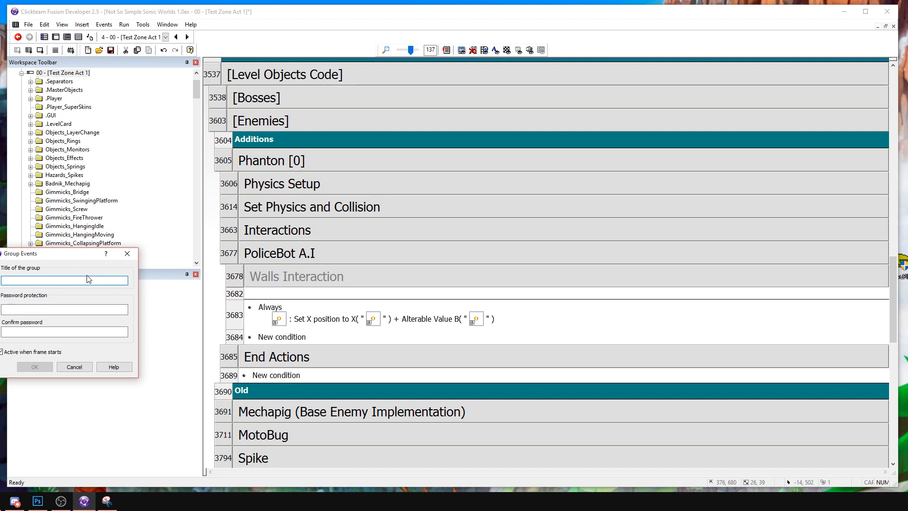
text(Action 1 _ Wal)
key(BackSpace)
key(BackSpace)
key(BackSpace)
key(BackSpace)
key(BackSpace)
text(W)
text(Ground)
key(Return)
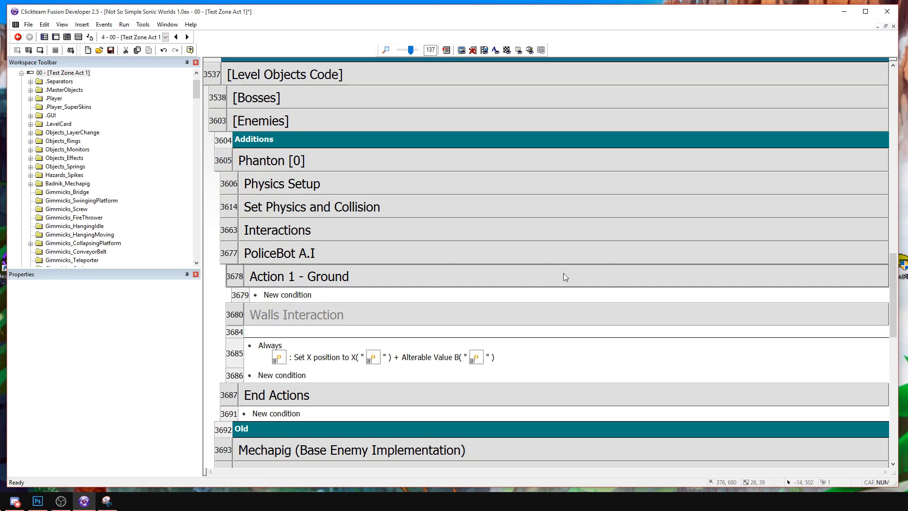
double_click(275, 295)
scroll(633, 285, down, 3)
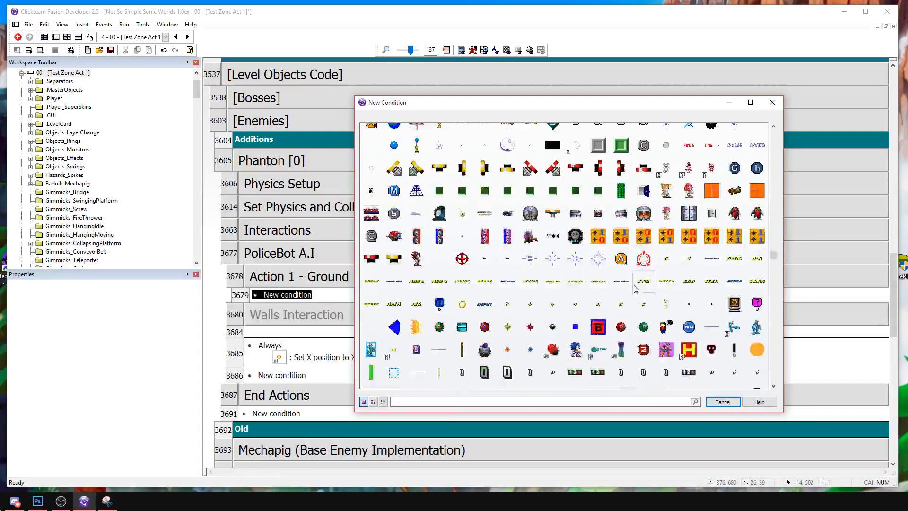
click(748, 320)
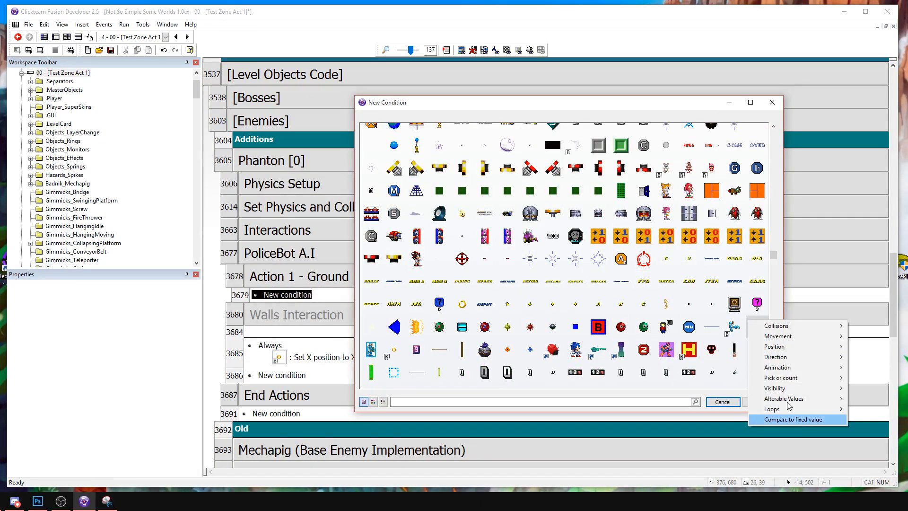
key(Escape)
click(771, 102)
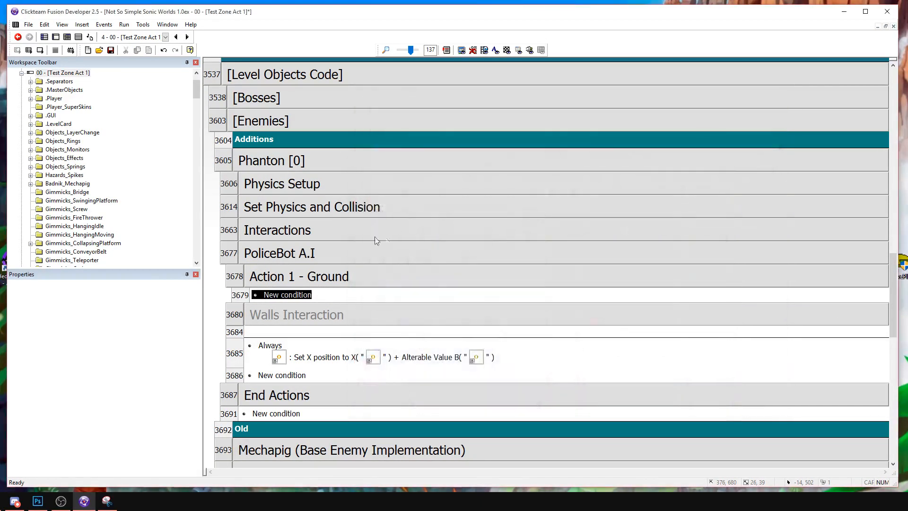
Examine the Interactions group and the sensor events in the Set Physics and Collision group.
double_click(353, 231)
double_click(333, 207)
double_click(331, 204)
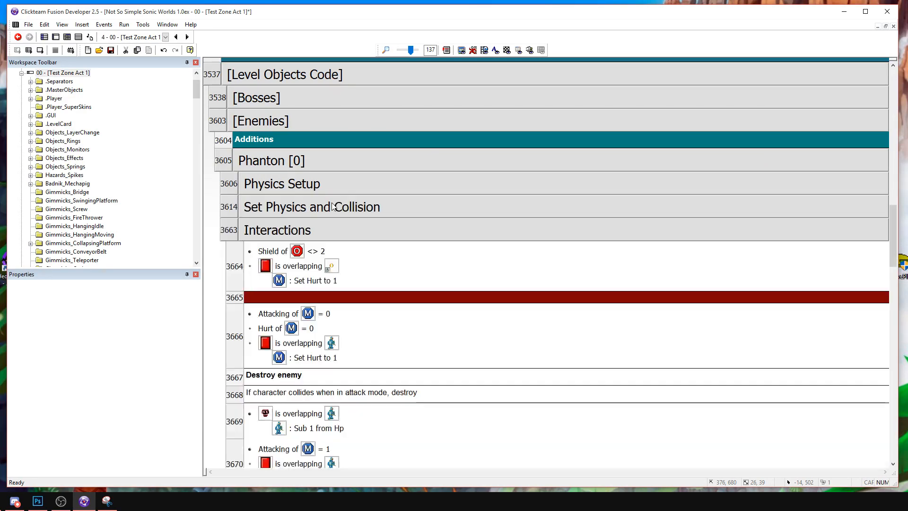
double_click(319, 223)
double_click(319, 211)
scroll(367, 227, down, 4)
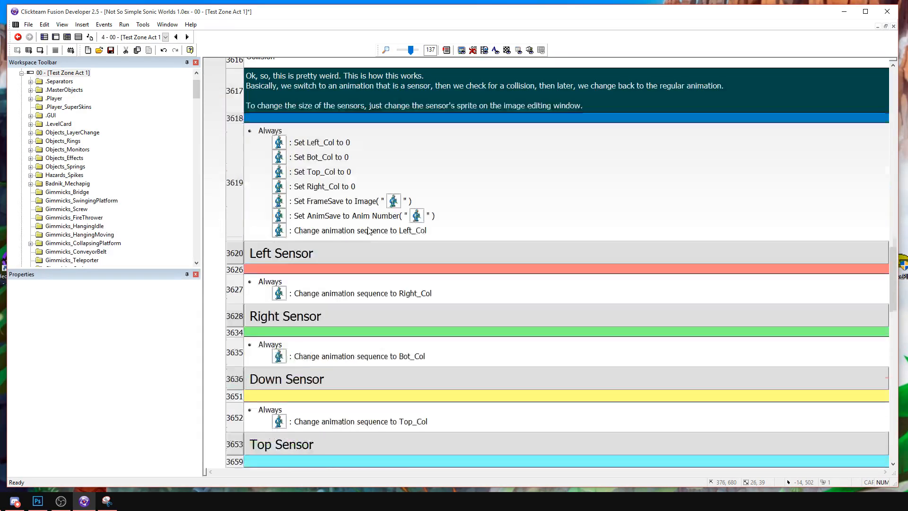
scroll(367, 227, up, 3)
double_click(300, 155)
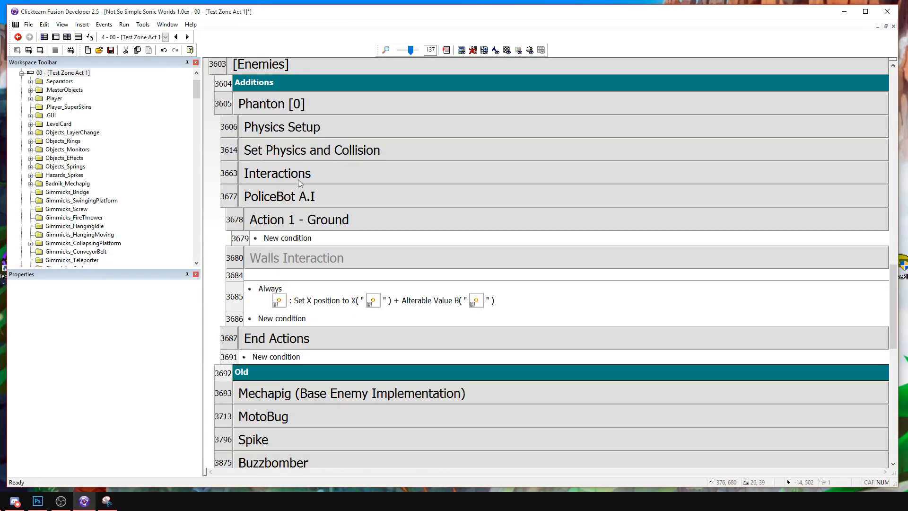
Copy the Left_Col wall-jump event from Walls Interaction into the Action 1 - Ground group.
double_click(306, 255)
click(234, 291)
click(243, 239)
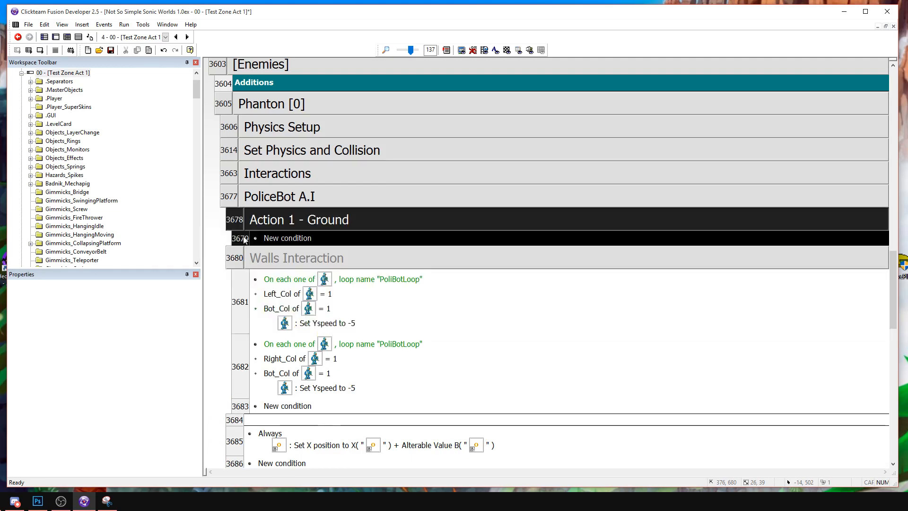
key(ctrl+v)
double_click(314, 322)
key(Delete)
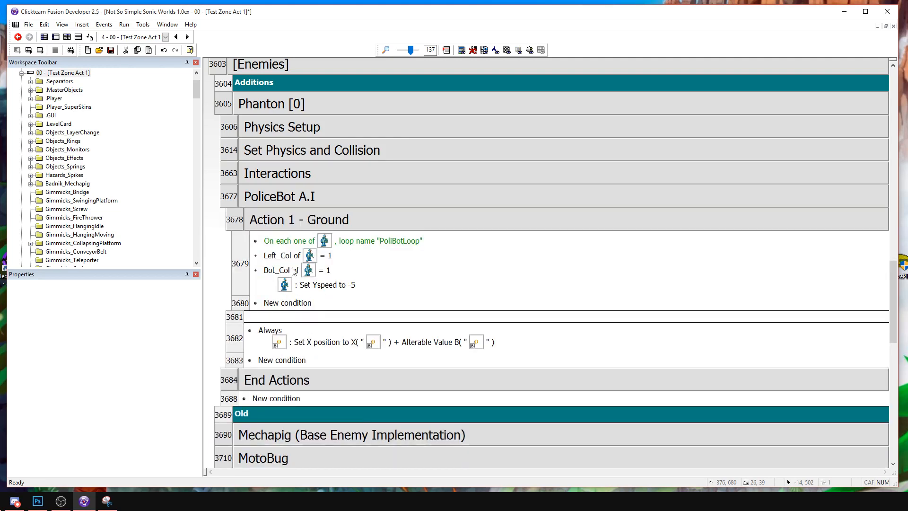
key(ctrl+z)
Remove the Left_Col condition from the copied event in Action 1 - Ground, keeping Bot_Col = 1.
click(285, 259)
key(Delete)
key(Delete)
right_click(306, 242)
click(565, 243)
key(ctrl+z)
click(274, 259)
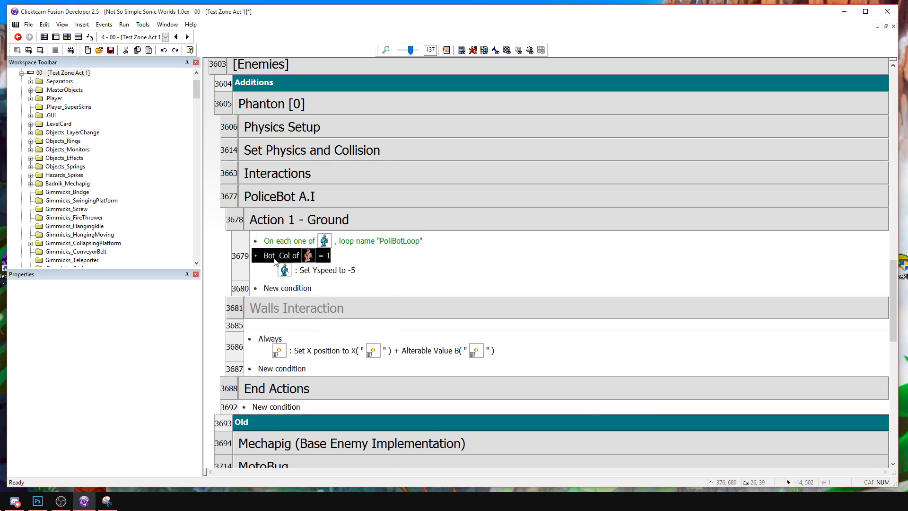
double_click(274, 259)
click(415, 202)
click(415, 202)
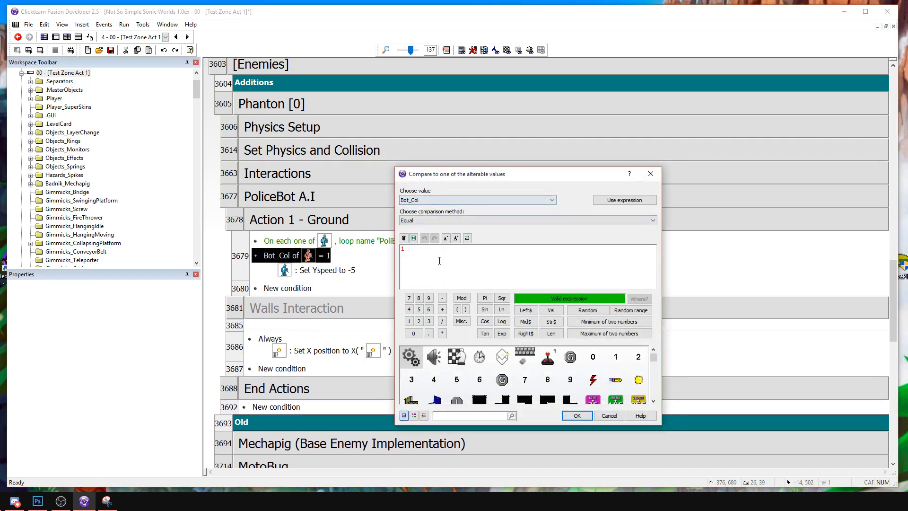
key(Escape)
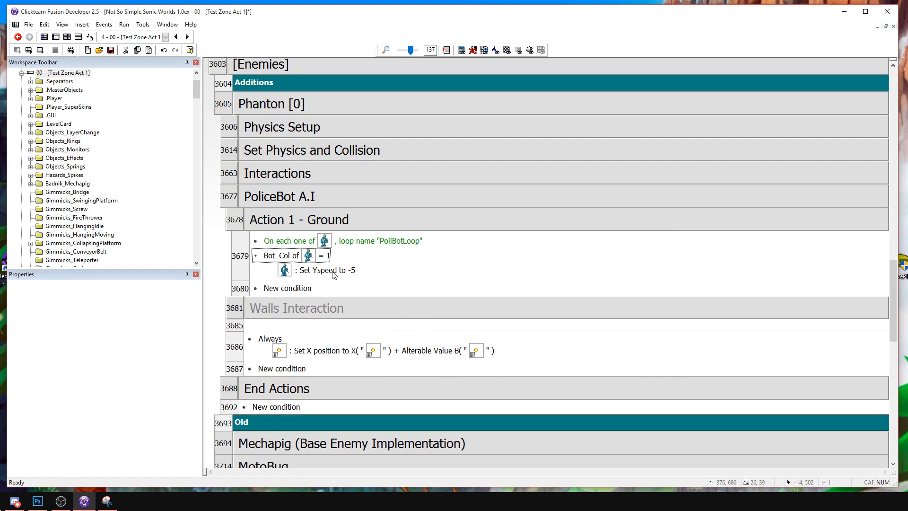
Insert a general value comparison above the Bot_Col condition, with abs( Xspeed( "PoliceBot" ) ) as its first expression.
right_click(290, 258)
click(307, 282)
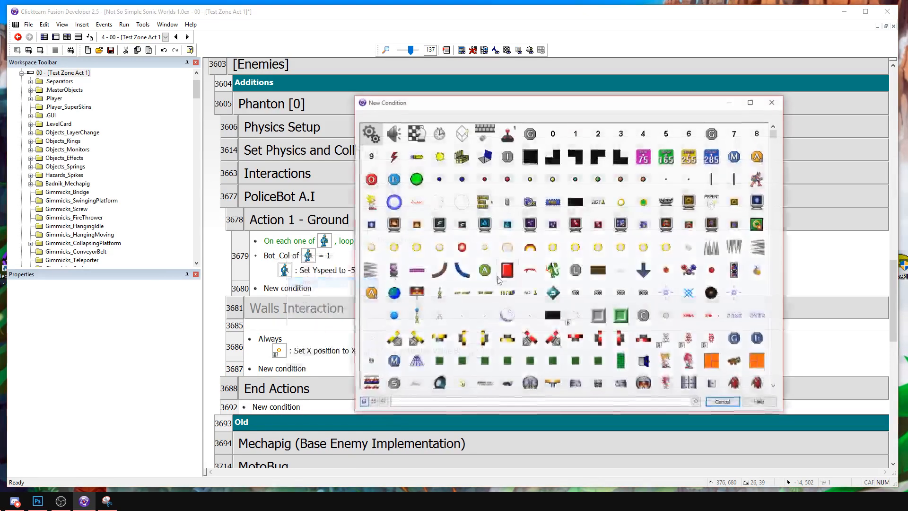
click(371, 134)
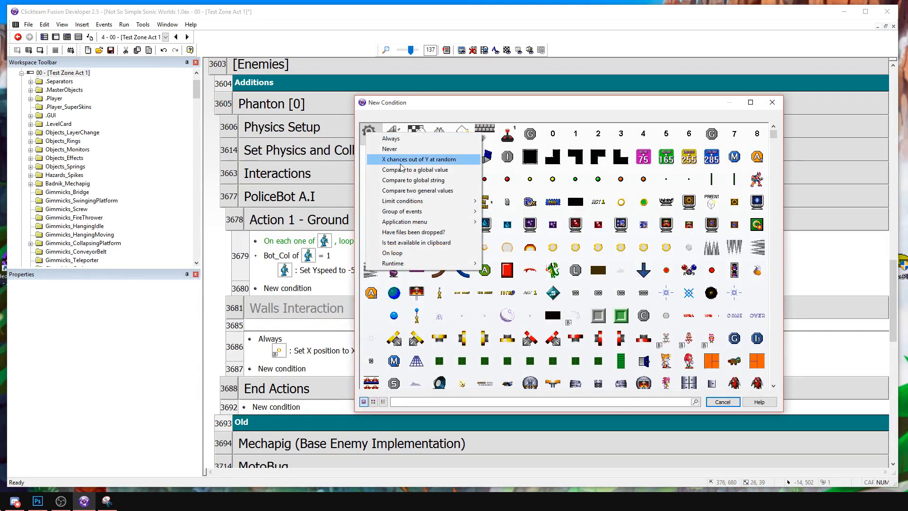
click(412, 190)
scroll(661, 369, down, 5)
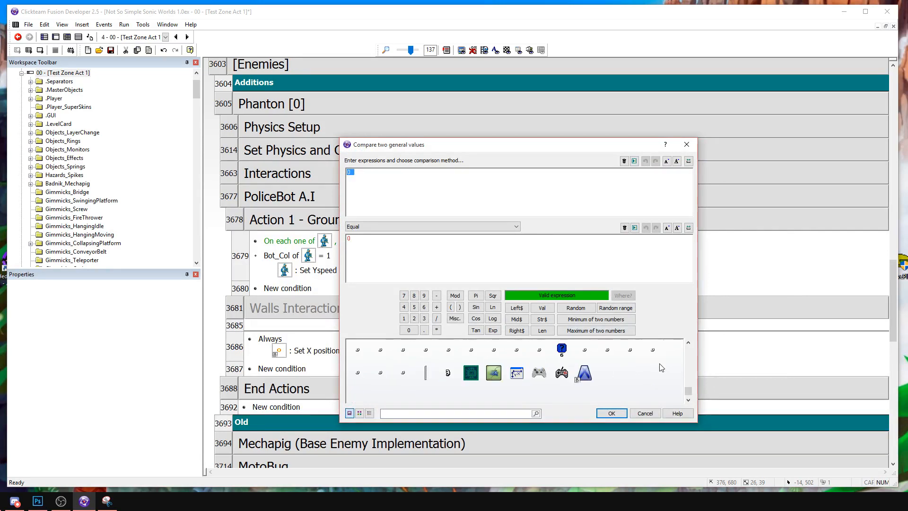
click(605, 377)
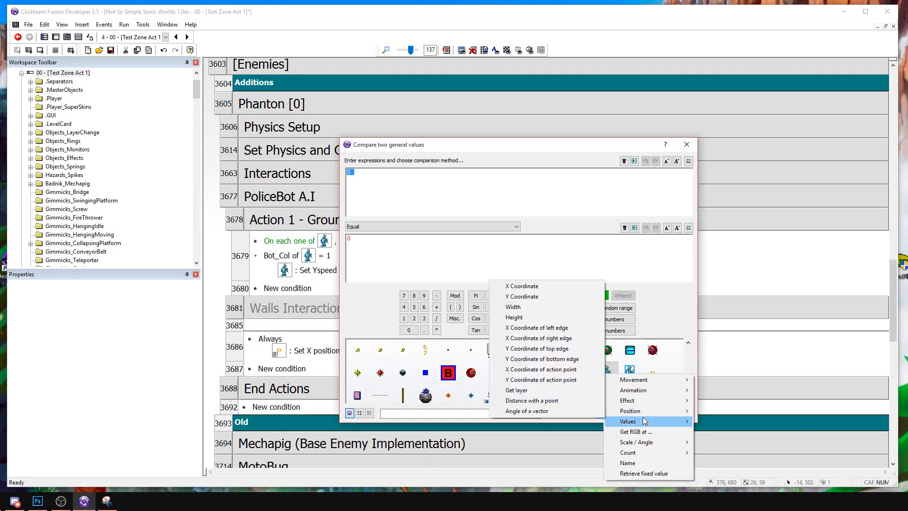
mouse_move(634, 421)
mouse_move(502, 421)
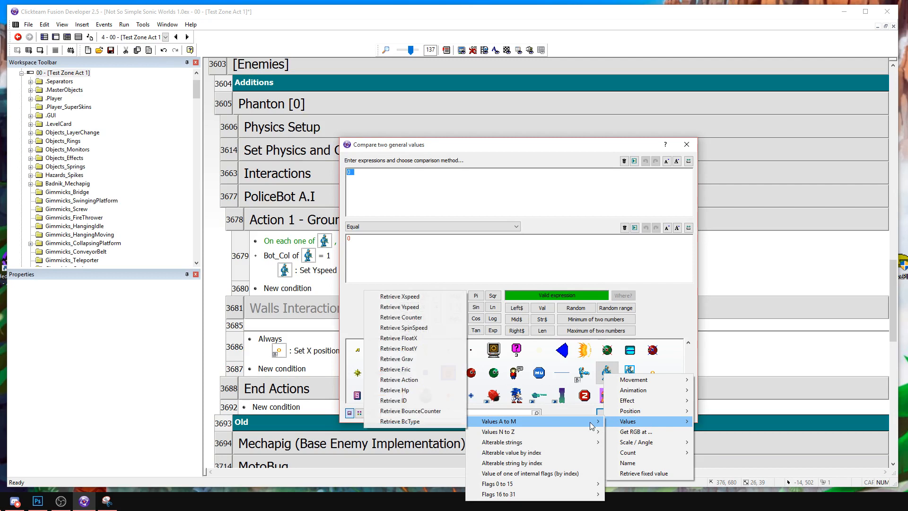
click(400, 296)
text(bs()
key(BackSpace)
key(BackSpace)
key(BackSpace)
text(bs( Xspeed( "PoliceBot" ))
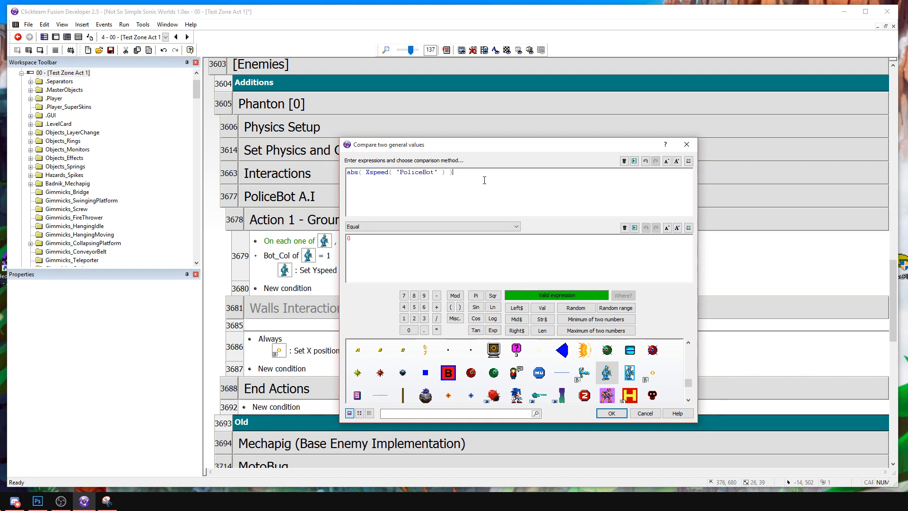
drag(444, 172, 468, 172)
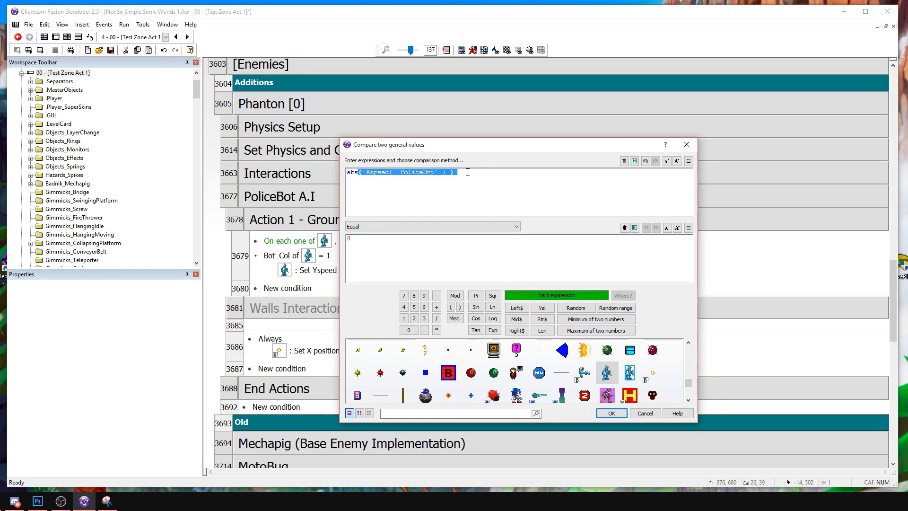
click(446, 172)
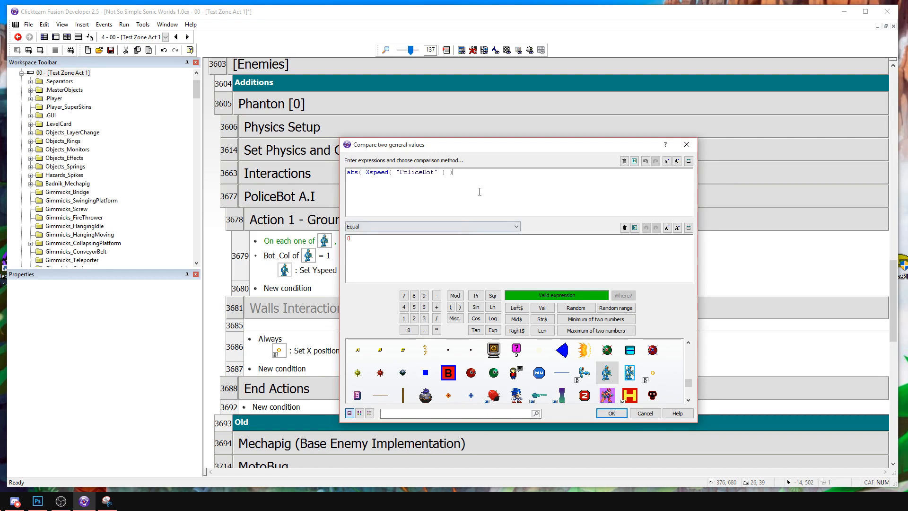
Set the Xspeed comparison to greater than or equal to 1 and add the condition.
click(366, 227)
click(376, 264)
text(1)
click(378, 226)
click(378, 258)
key(Return)
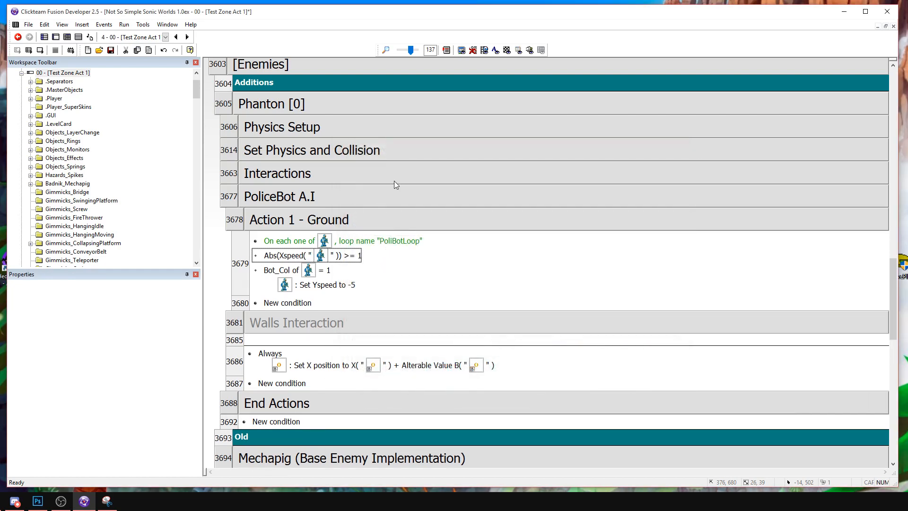
Replace the Set Yspeed action in Action 1 - Ground with the Police Bot's Change animation sequence to Stopped.
right_click(337, 289)
click(354, 302)
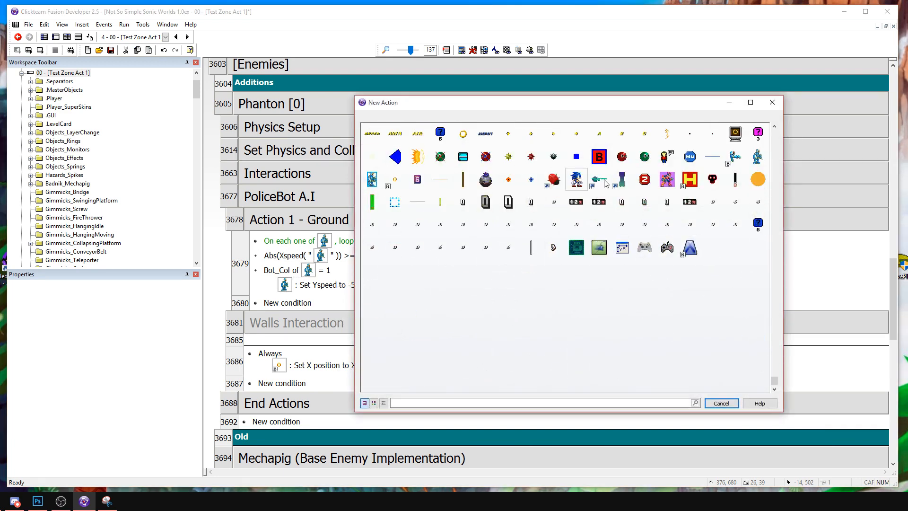
click(757, 157)
mouse_move(786, 196)
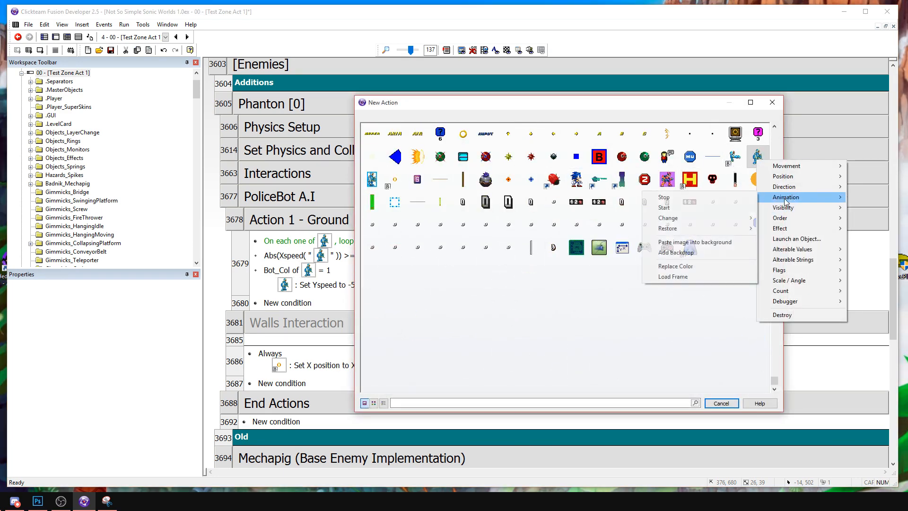
mouse_move(678, 220)
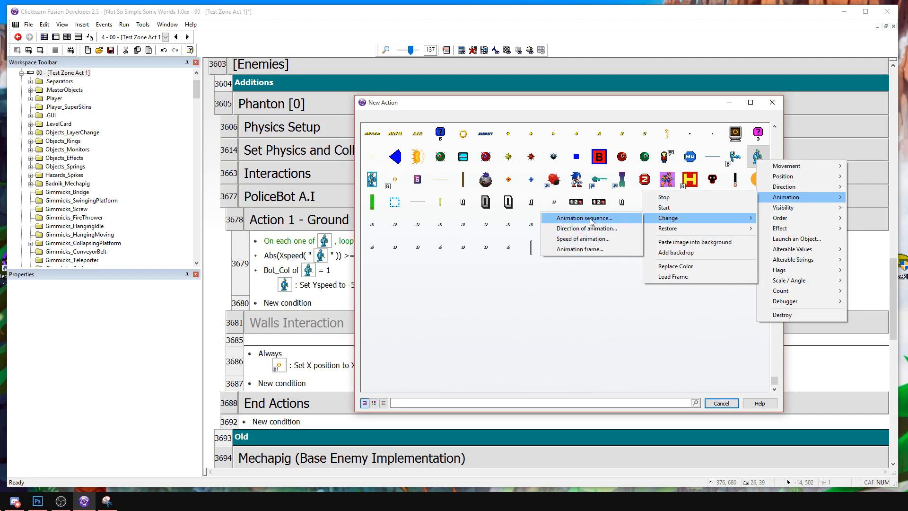
click(589, 218)
double_click(246, 181)
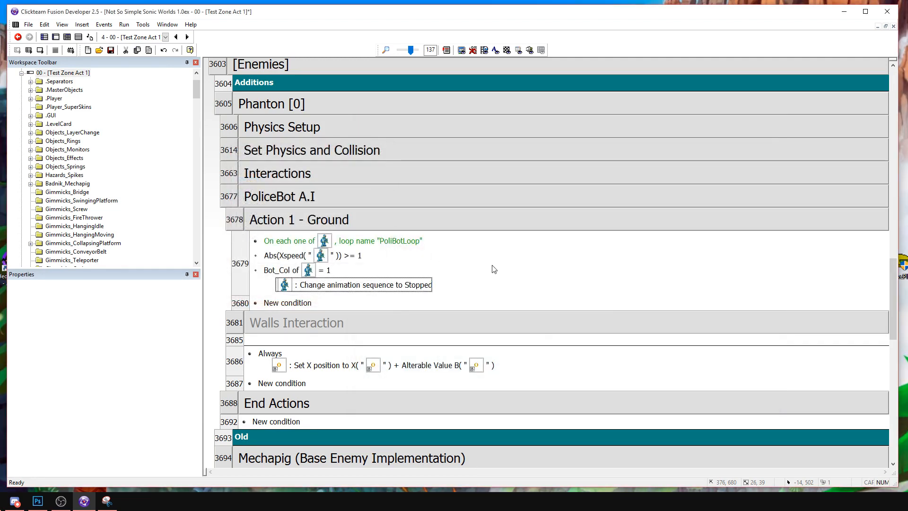
Copy the Bot_Col condition above the Xspeed comparison and change the copy to AI_State = 0.
right_click(293, 257)
drag(264, 272, 282, 255)
double_click(282, 255)
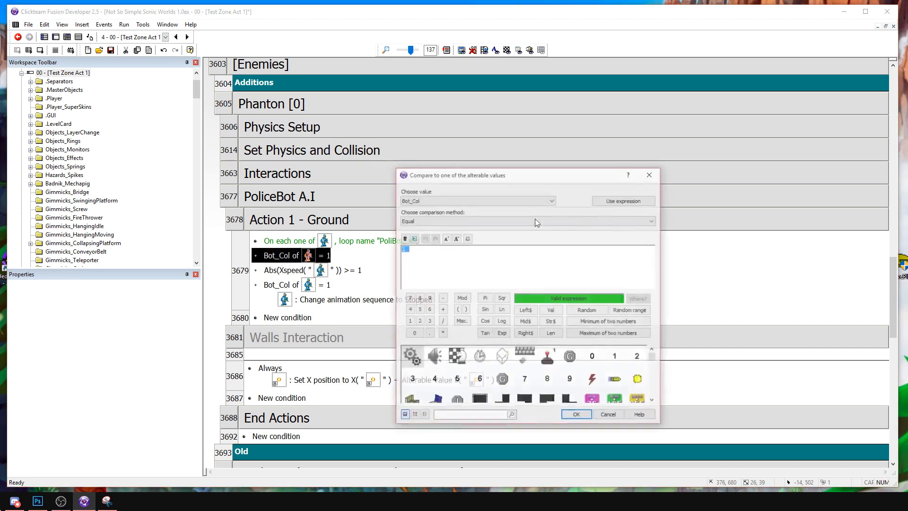
click(448, 200)
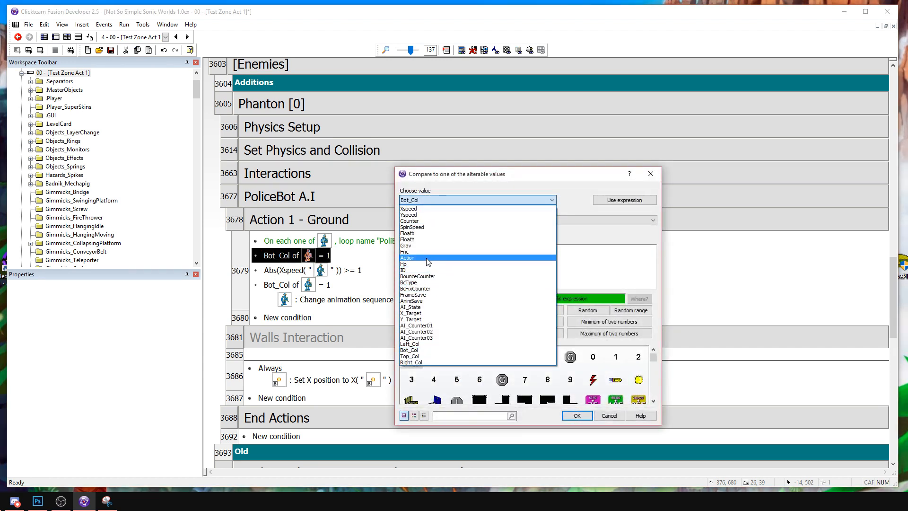
click(425, 307)
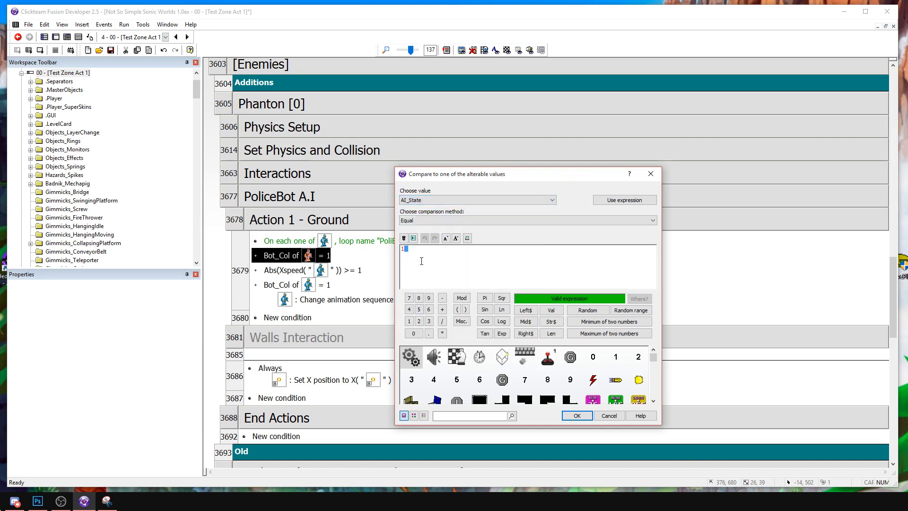
key(Return)
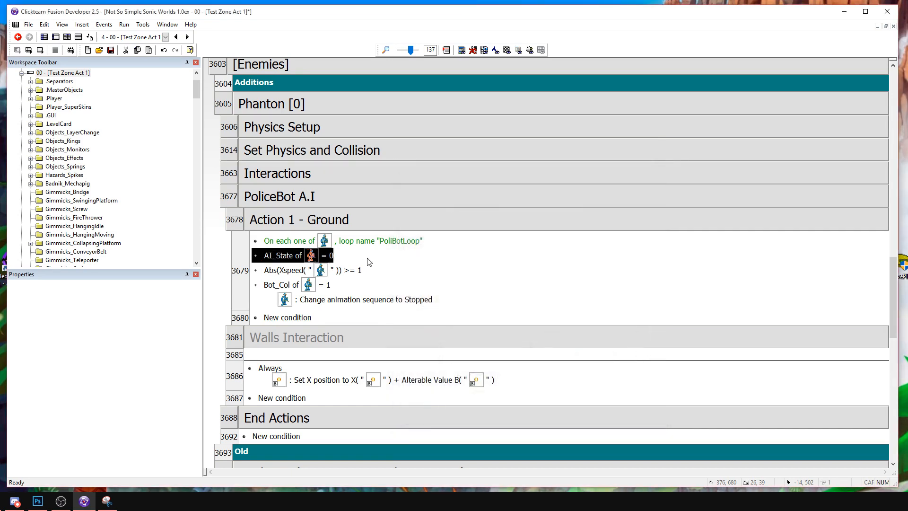
click(241, 267)
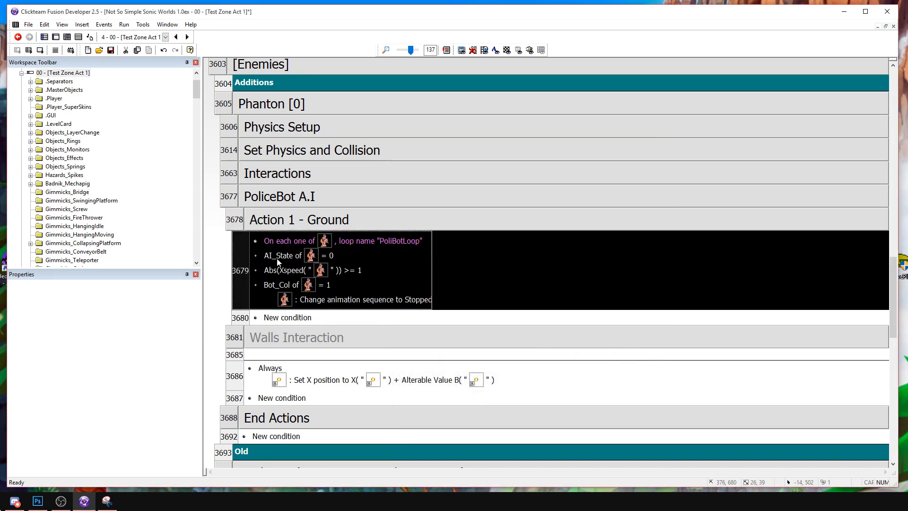
click(445, 258)
double_click(292, 318)
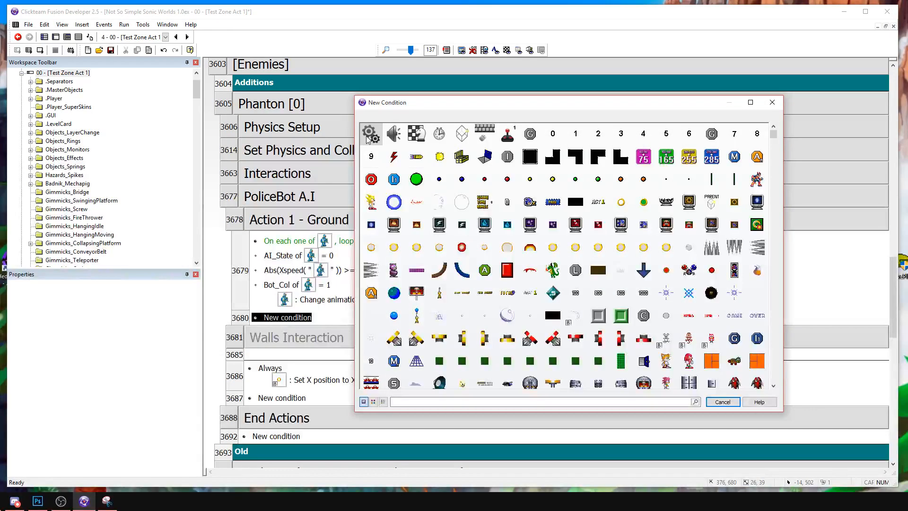
click(369, 132)
key(Escape)
key(Escape)
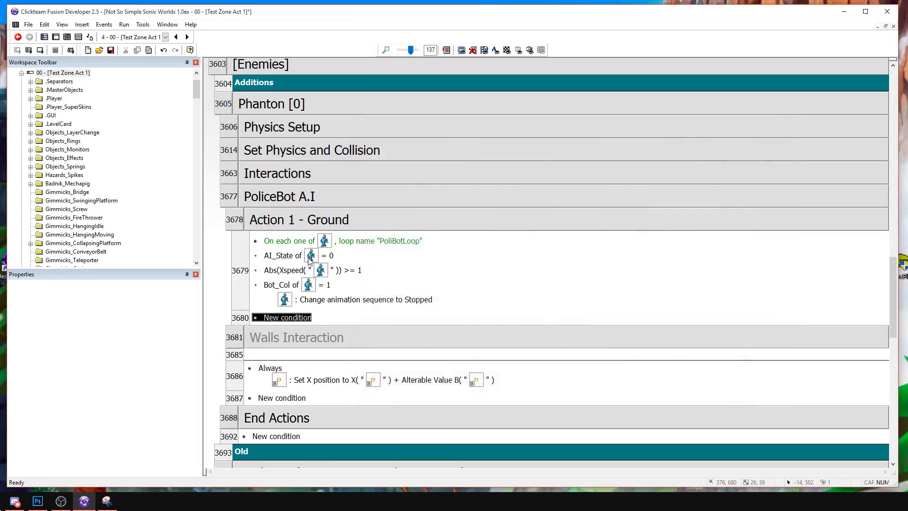
Duplicate the Action 1 - Ground event and remove the AI_State and Xspeed conditions from the copy.
click(241, 263)
key(ctrl+c)
key(ctrl+v)
click(275, 336)
key(Delete)
key(Delete)
Replace the copied event's Bot_Col condition with a comparison of the Police Bot's X position.
right_click(278, 336)
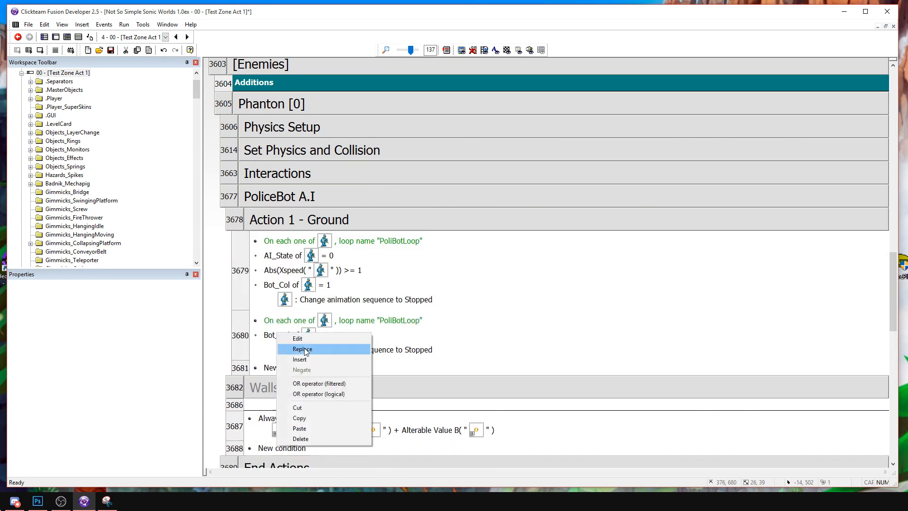
click(302, 348)
click(418, 177)
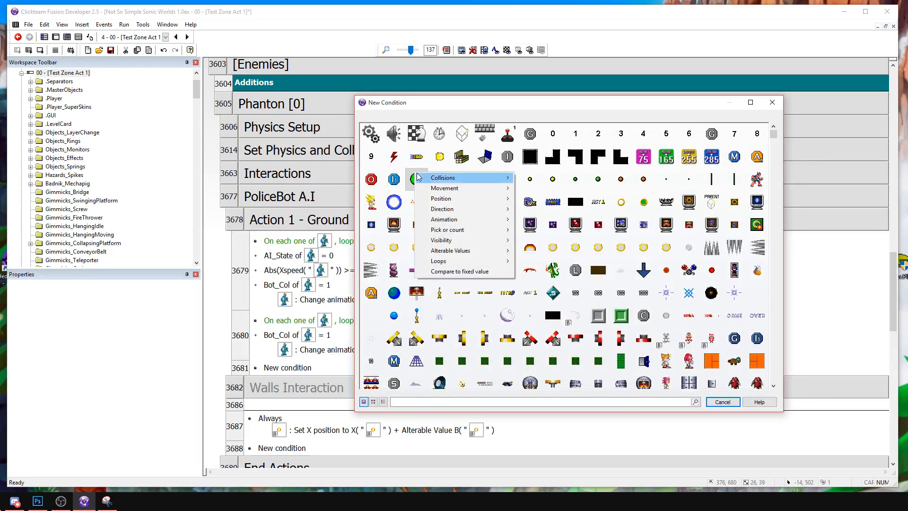
drag(773, 136, 773, 330)
click(757, 221)
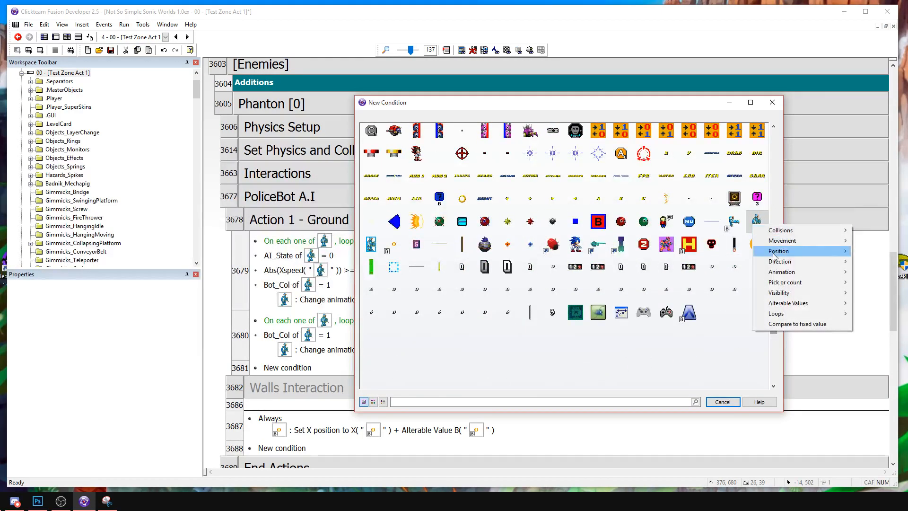
mouse_move(794, 251)
click(650, 273)
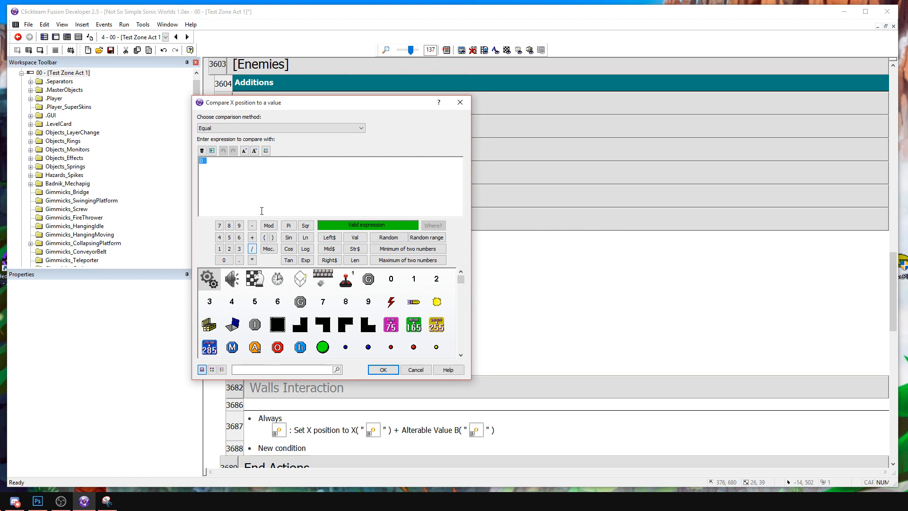
Set the X position comparison to greater than the X coordinate of the green circle object and add the condition.
click(323, 343)
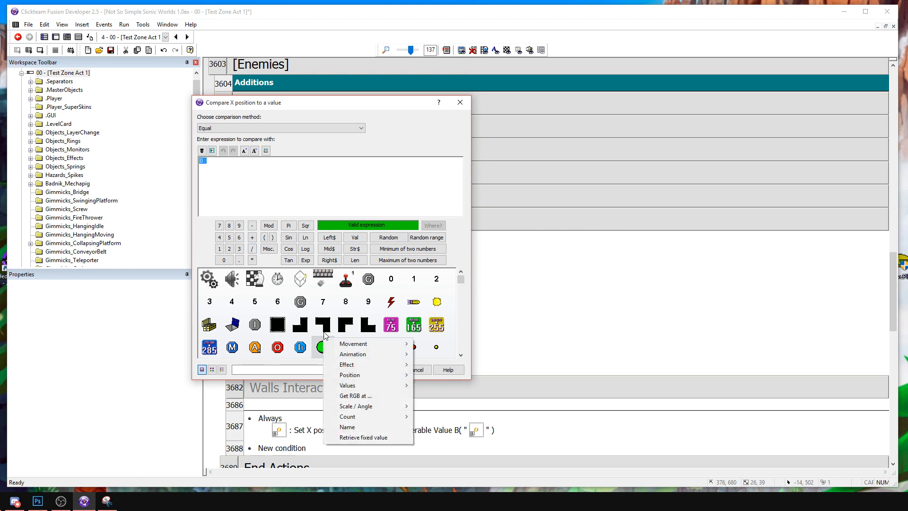
click(225, 127)
click(208, 173)
click(322, 349)
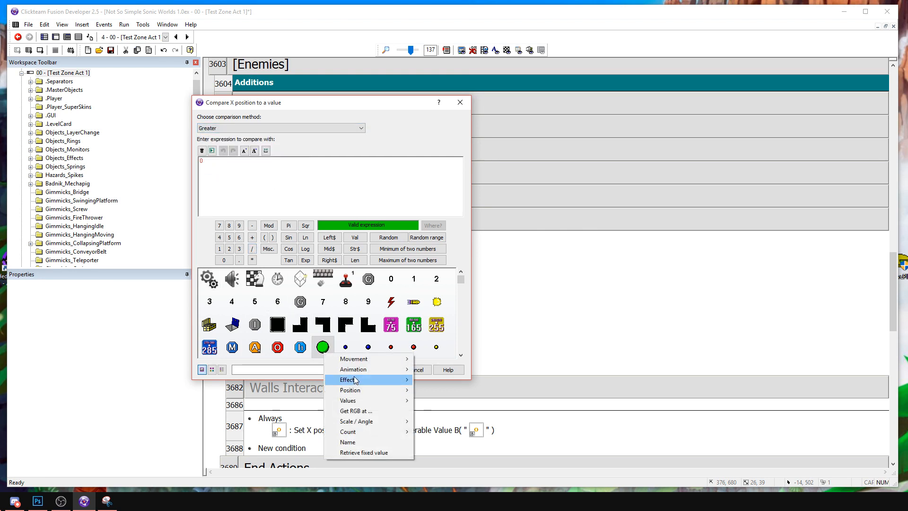
mouse_move(350, 390)
click(258, 266)
key(Return)
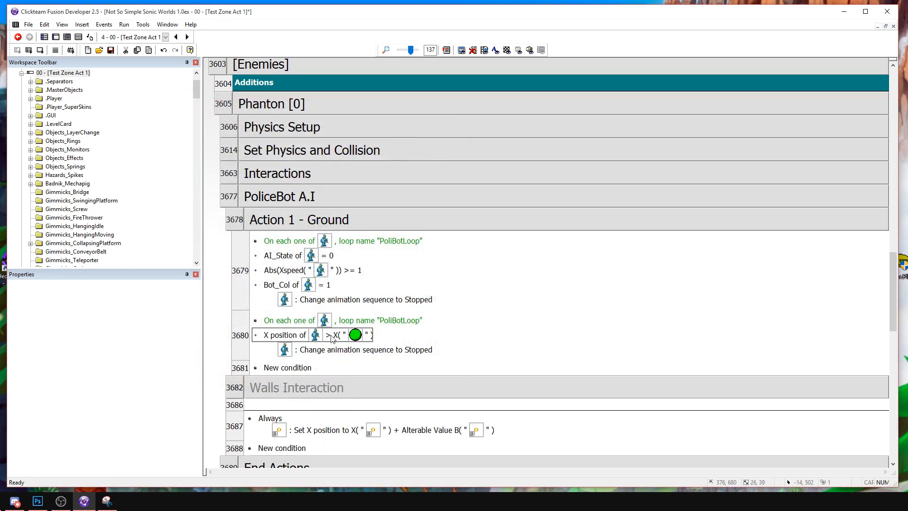
Replace the animation action under the X position condition with setting the Police Bot's Xspeed to -2.
right_click(340, 353)
click(364, 369)
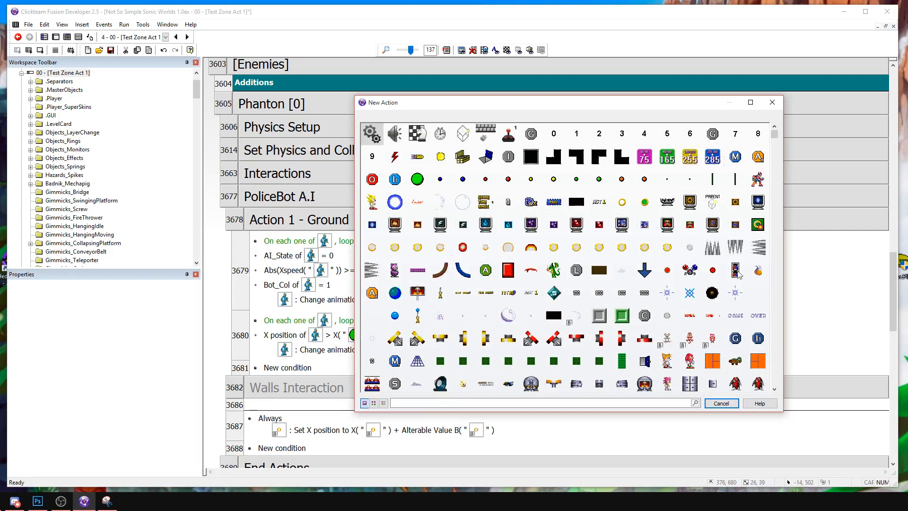
scroll(735, 222, down, 3)
click(756, 327)
mouse_move(799, 415)
click(691, 415)
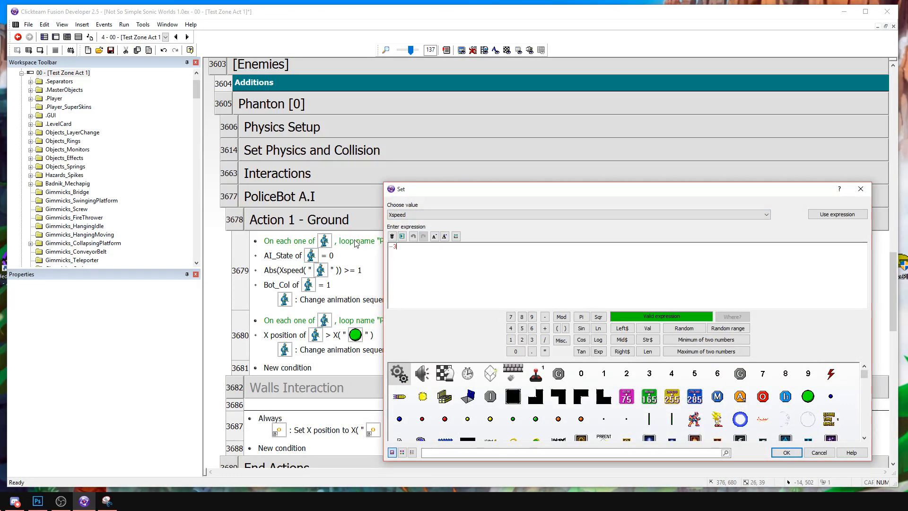
key(Return)
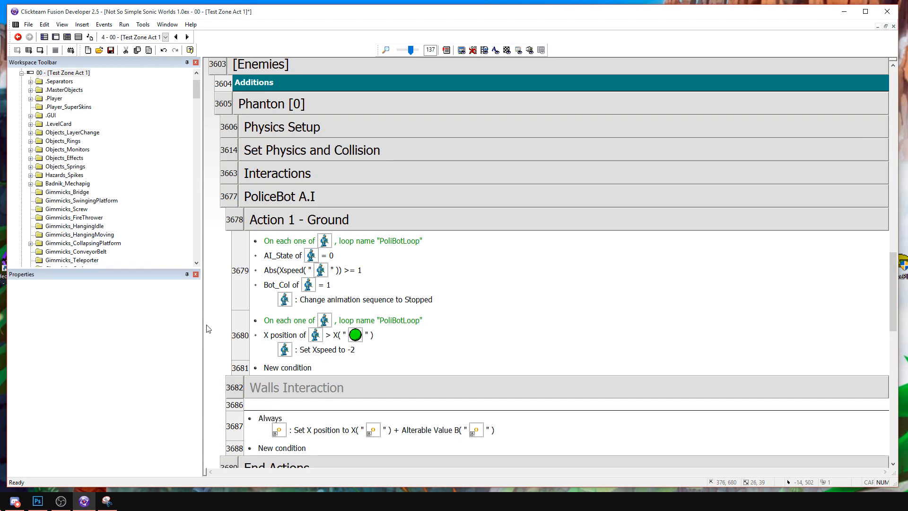
Duplicate the X position event and change the copy's comparison to lower than the green circle's X.
click(239, 322)
key(ctrl+c)
key(ctrl+v)
double_click(290, 382)
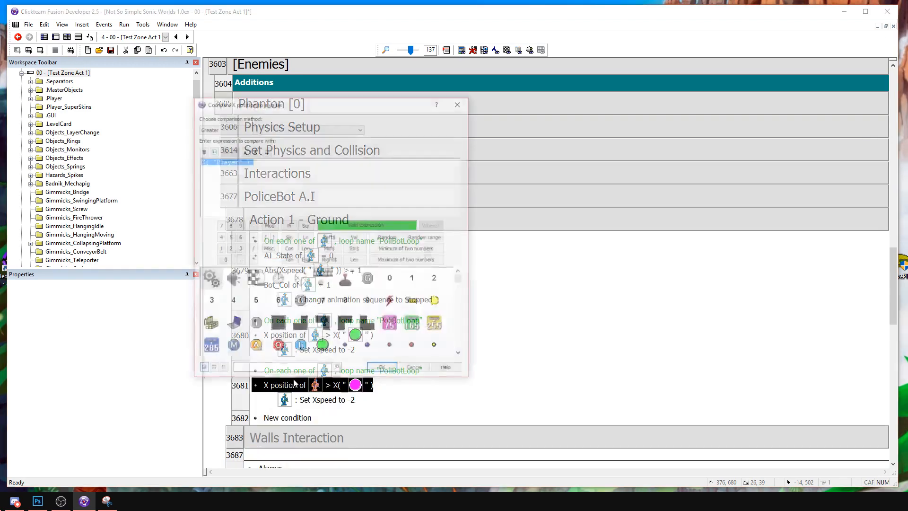
click(211, 128)
click(217, 155)
key(Return)
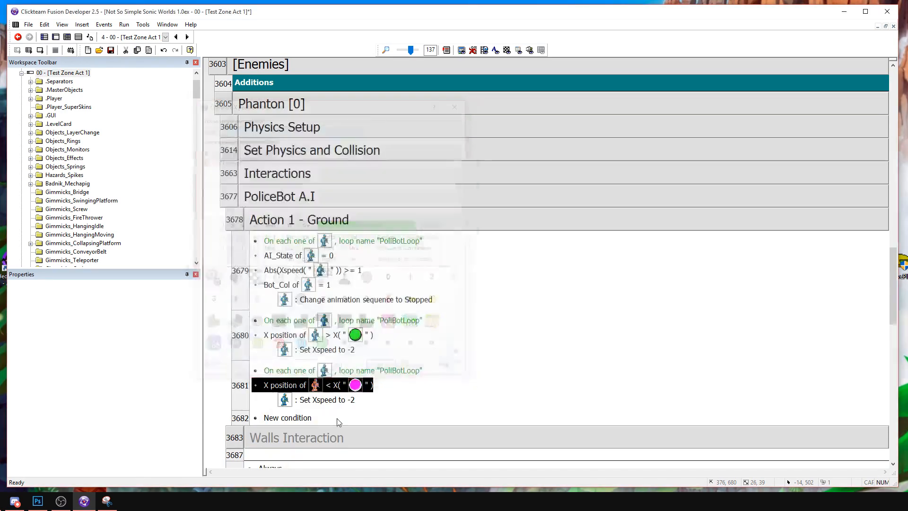
Set the Xspeed action in the lower-than event to 2.
double_click(338, 403)
text(2)
key(Return)
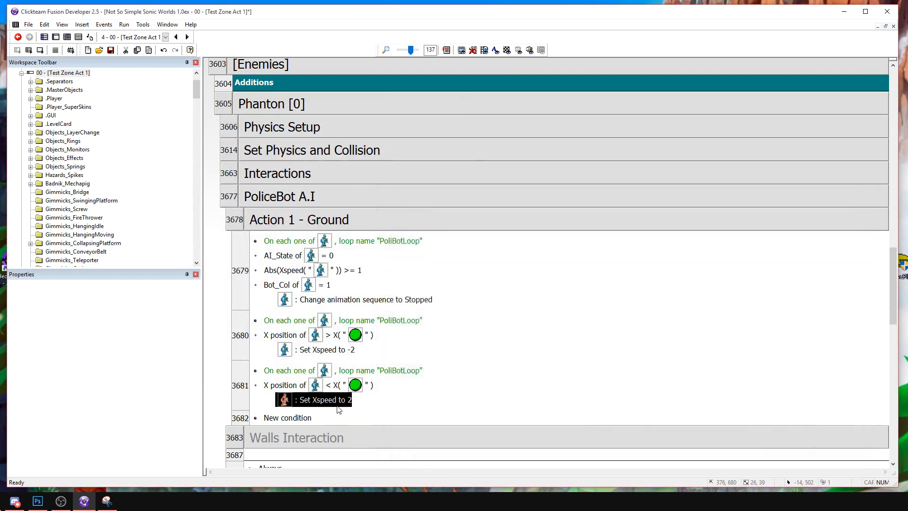
Insert a Set direction action facing direction 0 above the Xspeed -2 action and assign it to the Police Bot.
right_click(326, 347)
click(350, 364)
click(458, 269)
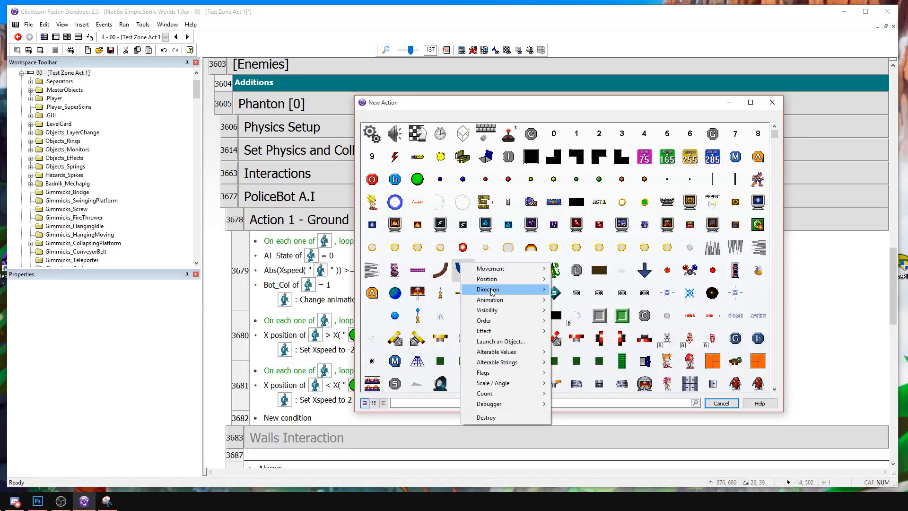
mouse_move(492, 291)
click(409, 291)
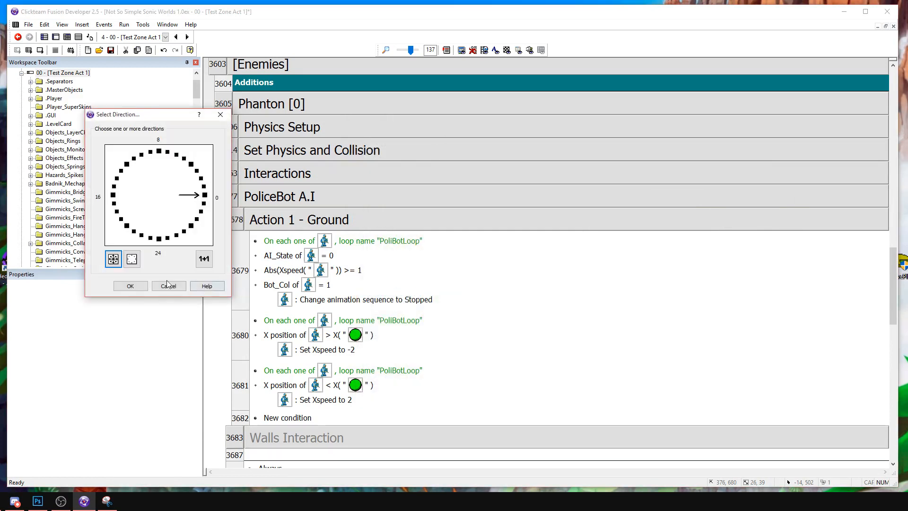
click(128, 286)
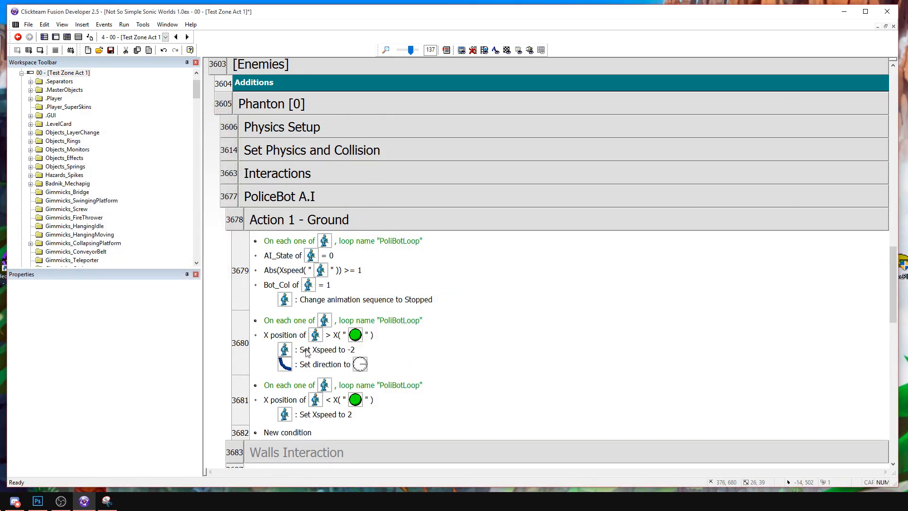
click(307, 350)
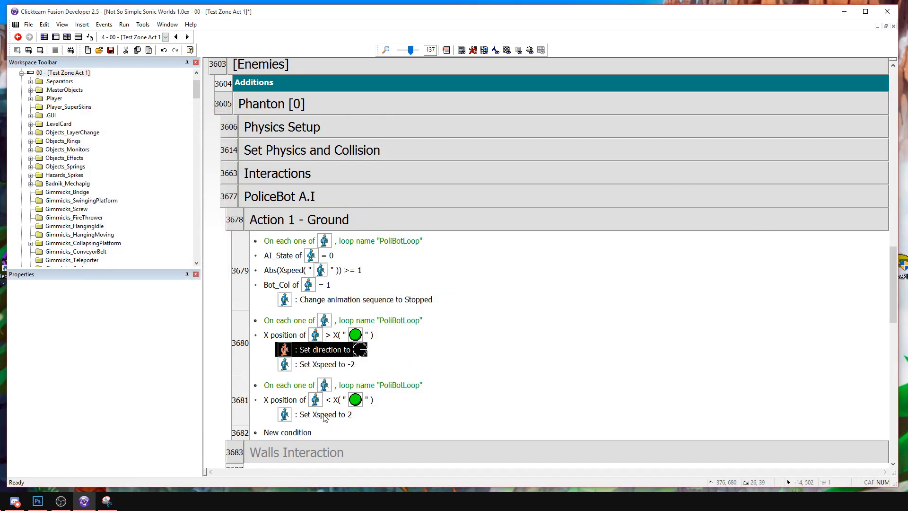
Copy the Police Bot's Set direction action into the lower-than event, above Set Xspeed to 2.
double_click(334, 350)
click(128, 286)
click(335, 413)
key(ctrl+v)
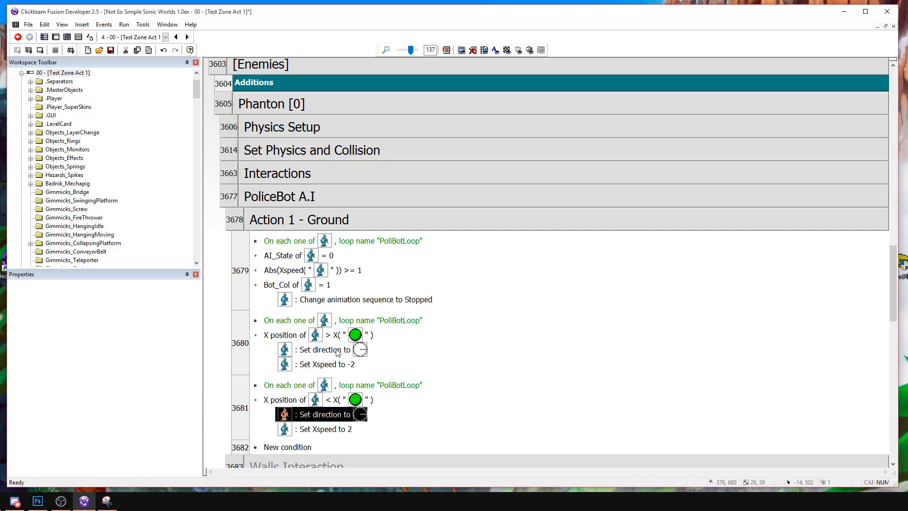
Change the direction in the greater-than event to 16 so the Police Bot faces left.
double_click(337, 351)
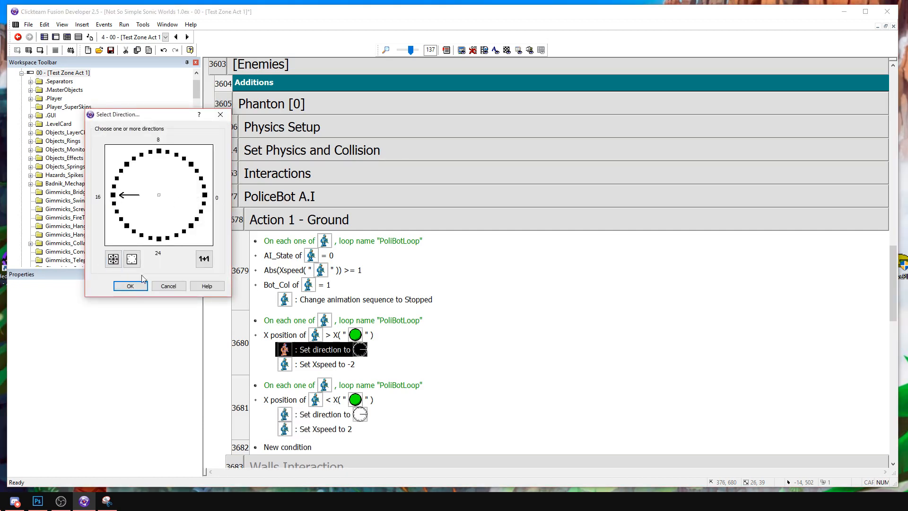
click(130, 285)
click(481, 290)
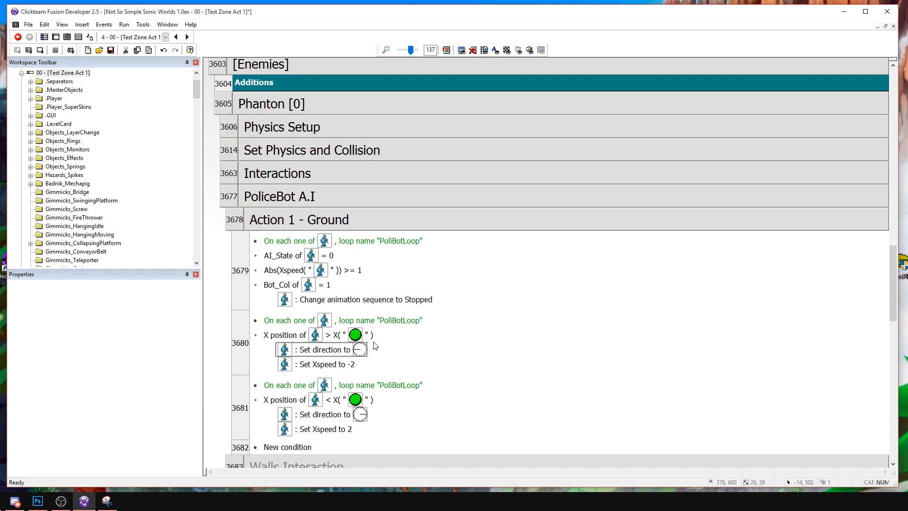
Add a Change animation sequence to Walk action for the Police Bot at the start of both X position events' actions.
click(343, 301)
drag(332, 352, 331, 350)
double_click(331, 349)
double_click(249, 244)
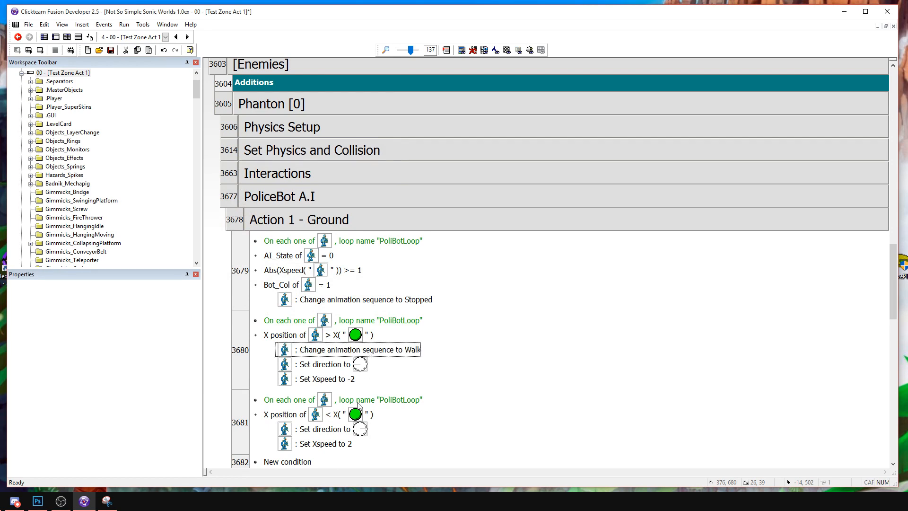
click(331, 431)
key(ctrl+v)
Delete the Action 1 - Ground event that checks AI_State, Xspeed and Bot_Col and plays the Stopped animation.
click(241, 249)
key(Delete)
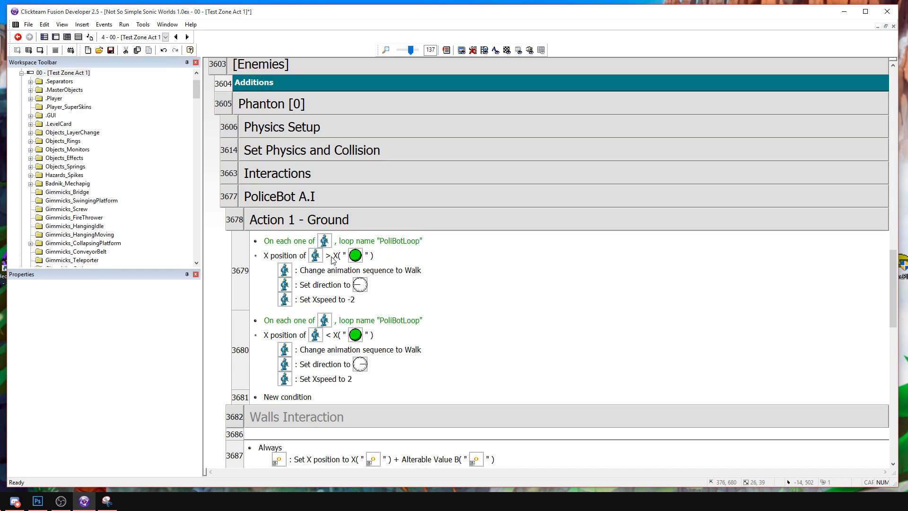
Start a Compare two general values condition in the Action 1 - Ground group using the Police Bot's distance-to-a-point expression.
scroll(333, 259, down, 1)
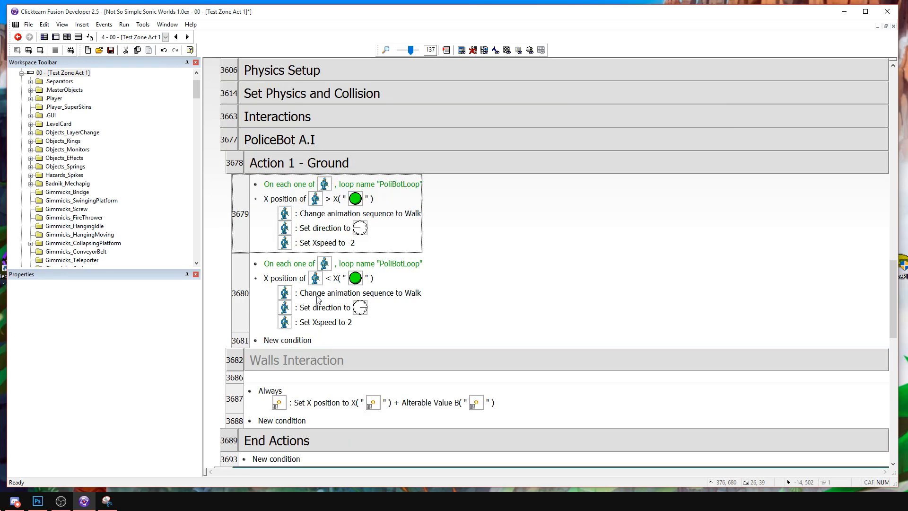
click(291, 341)
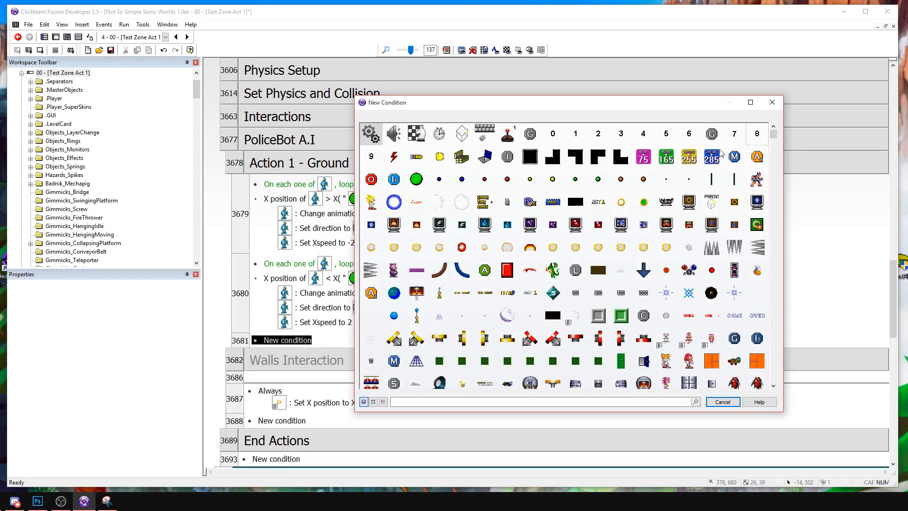
right_click(415, 178)
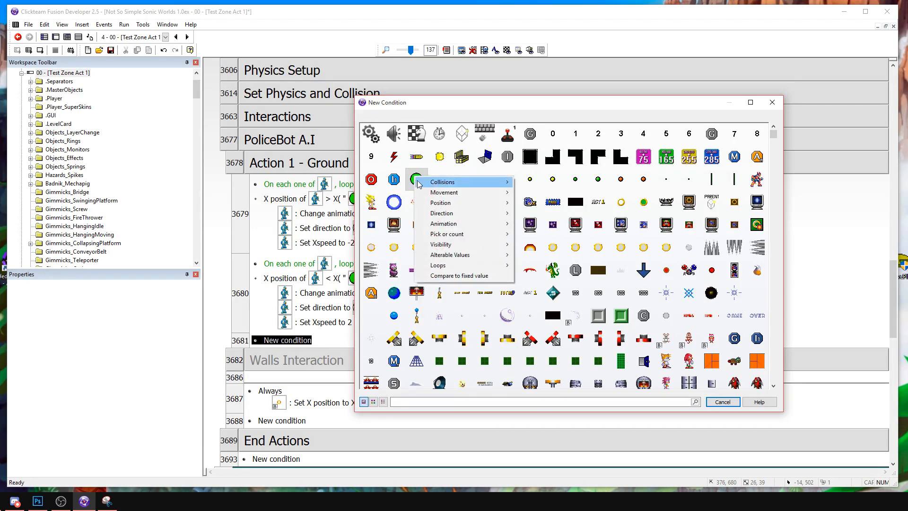
right_click(371, 133)
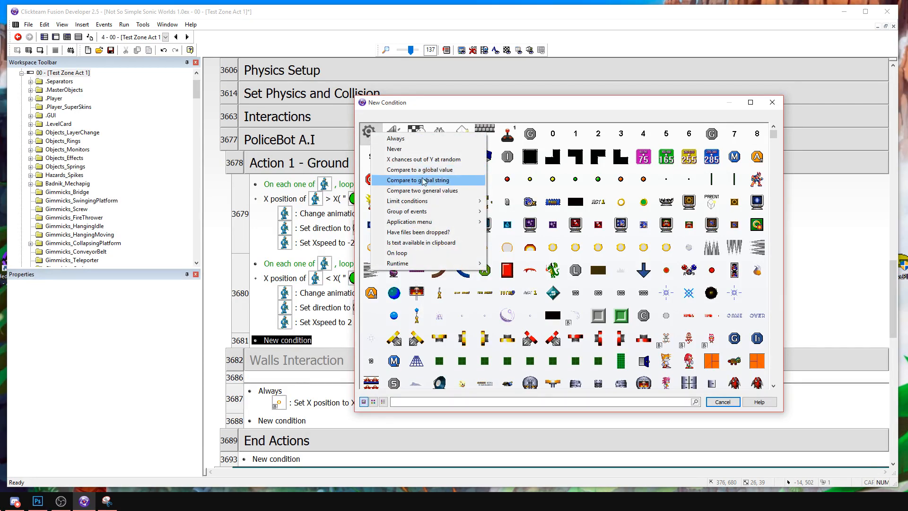
click(425, 190)
click(570, 392)
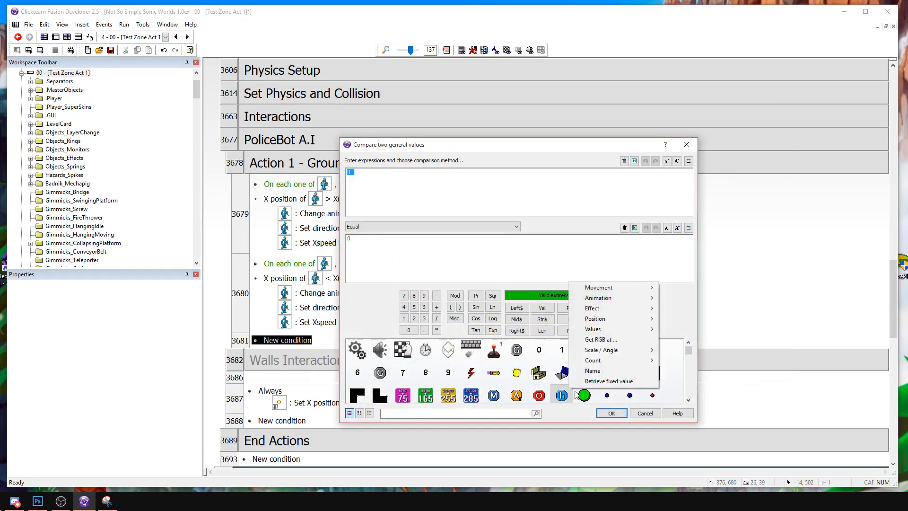
drag(691, 353, 677, 388)
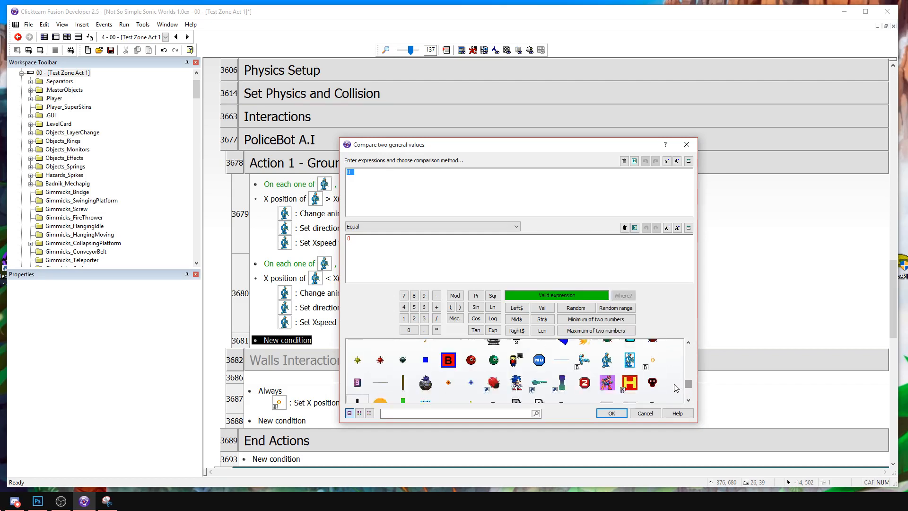
click(613, 364)
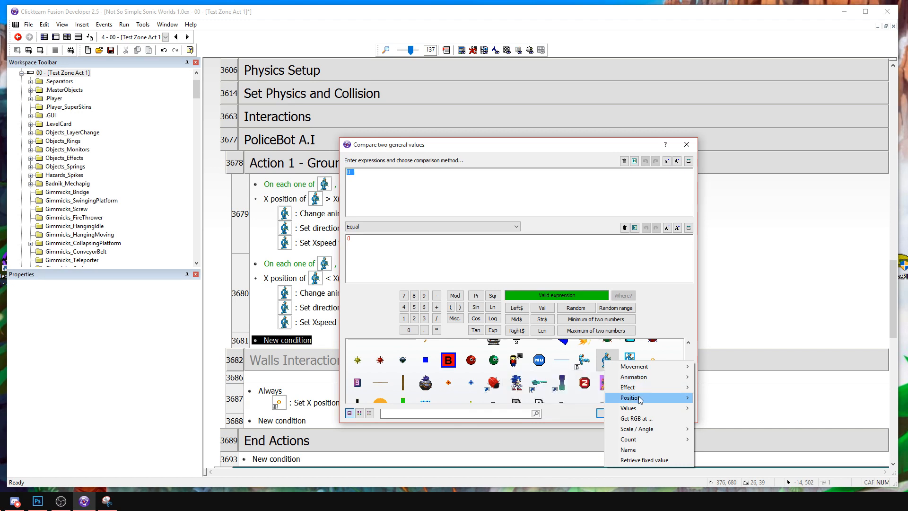
mouse_move(636, 398)
click(550, 387)
Fill the distance expression's point with the Player object's X and Y coordinates.
click(542, 372)
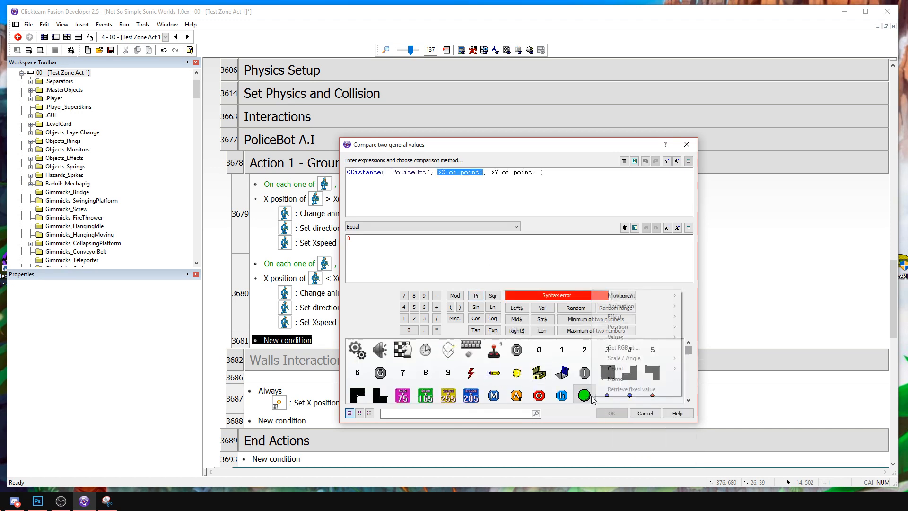
mouse_move(624, 327)
click(545, 331)
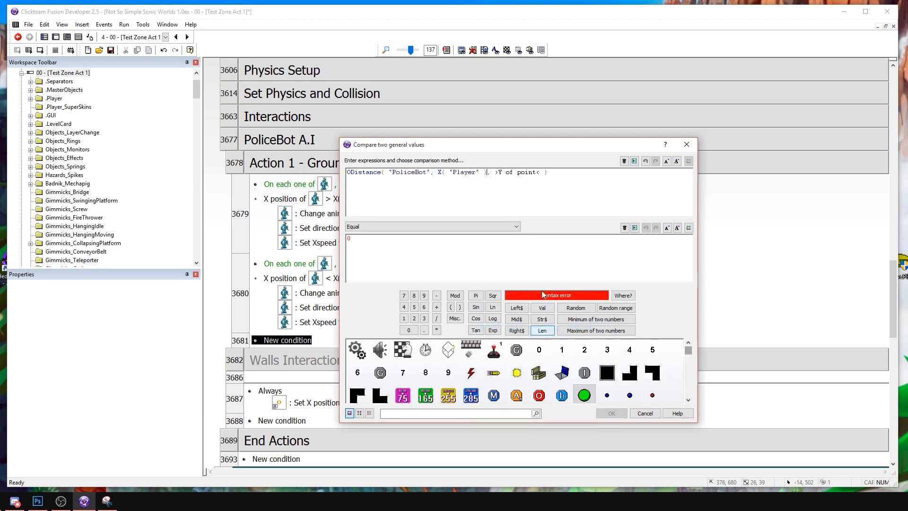
drag(492, 172, 543, 172)
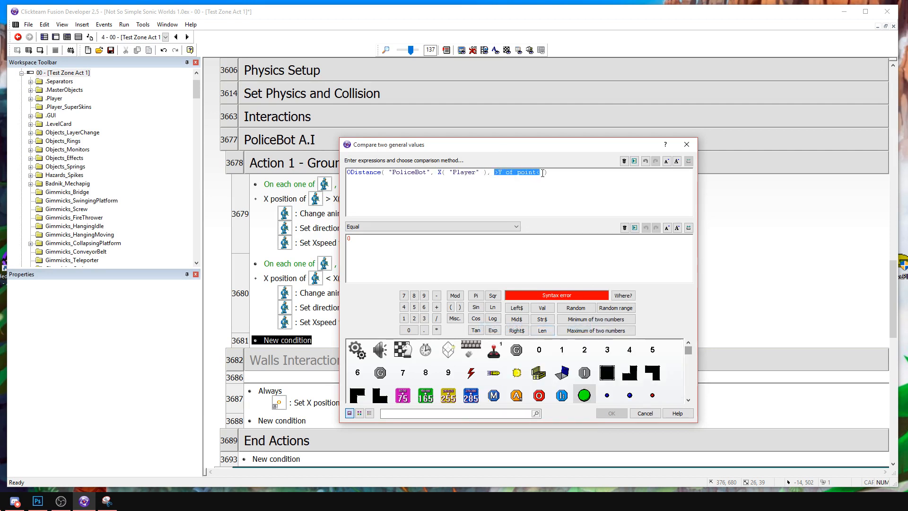
click(557, 372)
mouse_move(614, 318)
click(530, 331)
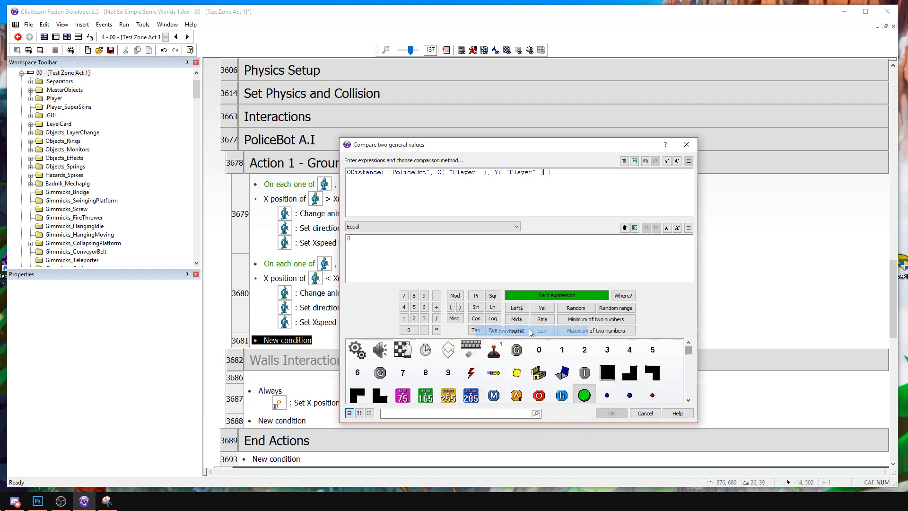
Make the distance comparison Lower than 128 and copy the PoliBotLoop "On each one of" condition to the start of that event.
click(380, 227)
click(374, 253)
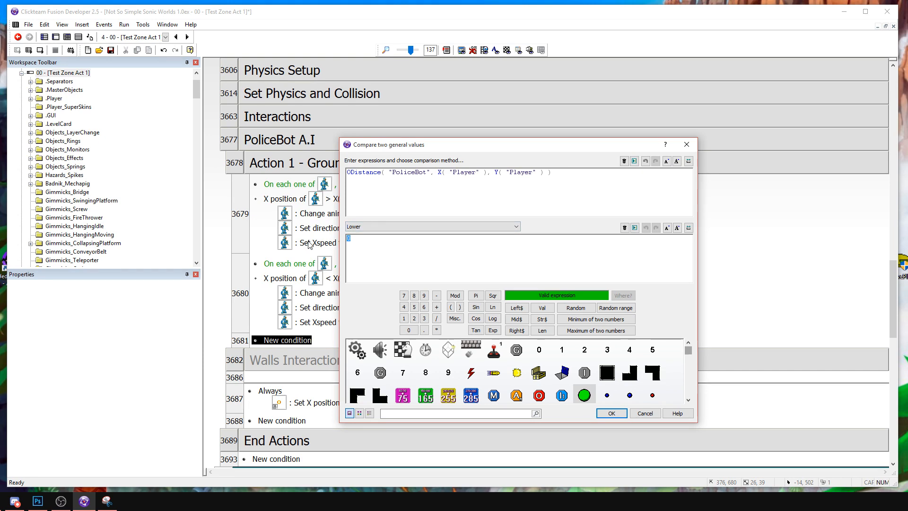
key(Return)
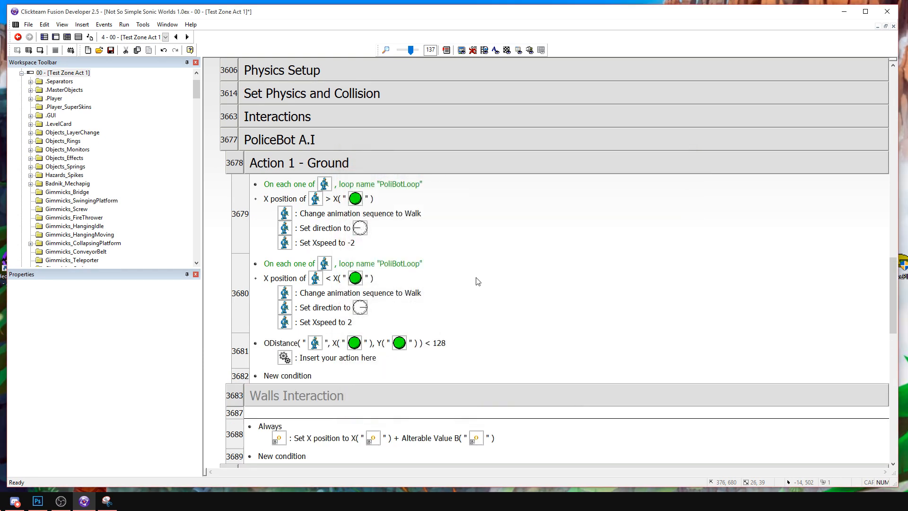
drag(290, 264, 289, 343)
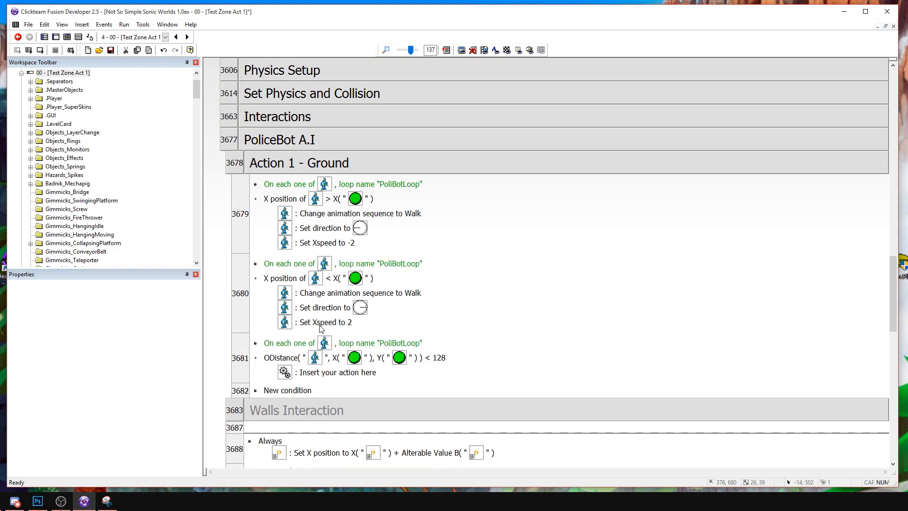
Copy the Set Xspeed to 2 action into the distance event and change it to set AI_State to 1.
click(341, 373)
click(713, 401)
key(ctrl+v)
click(320, 374)
double_click(320, 374)
click(408, 214)
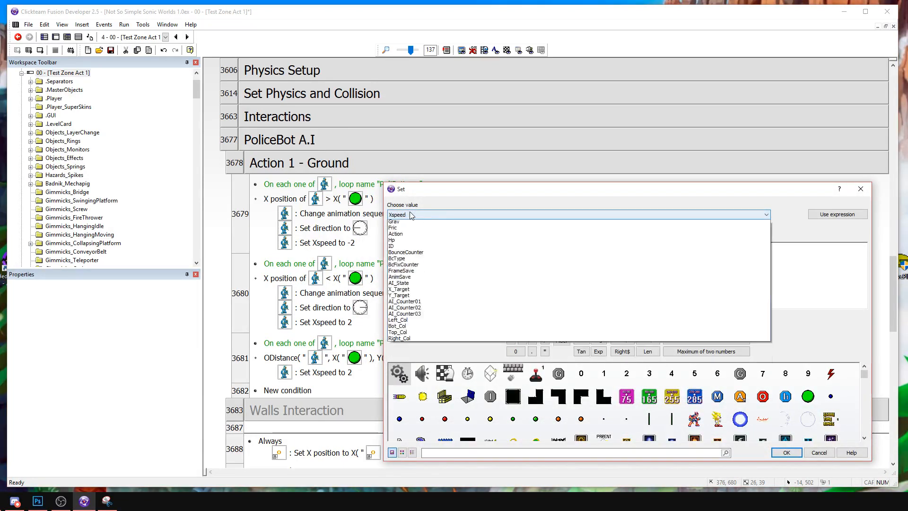
click(406, 321)
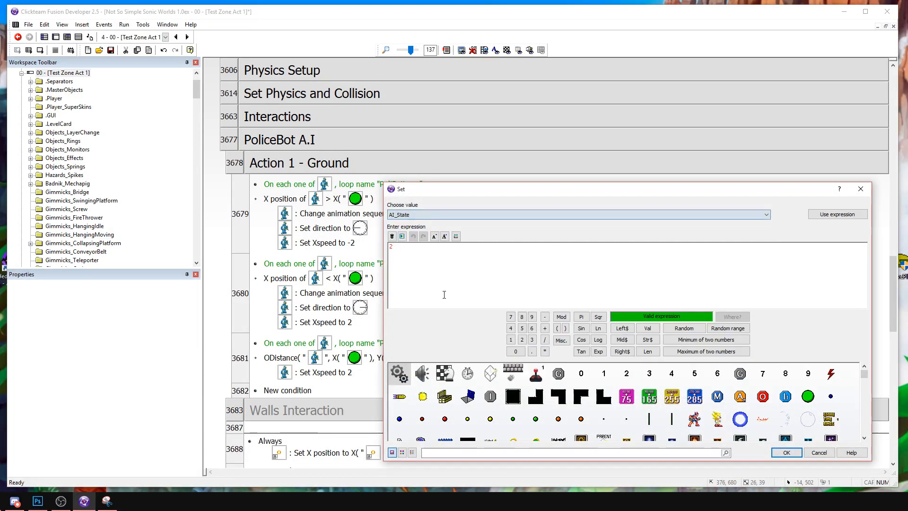
text(1)
key(Return)
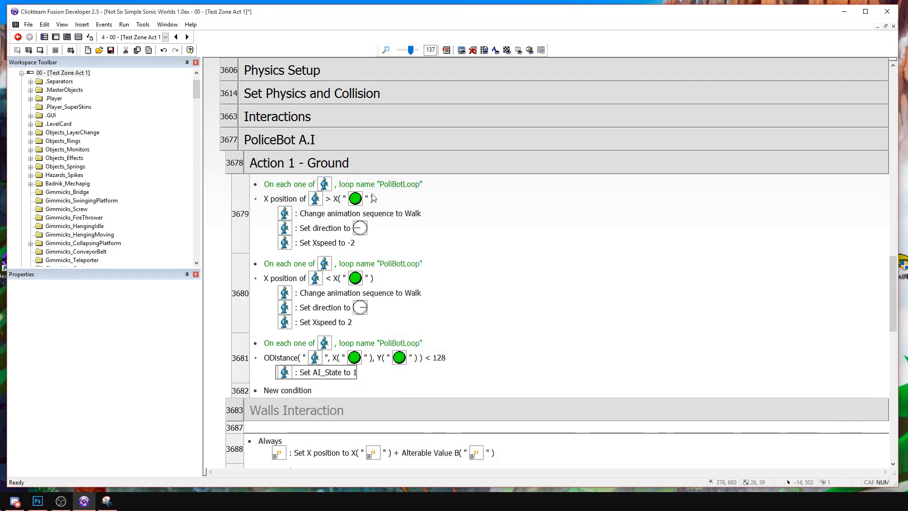
right_click(295, 279)
click(318, 307)
key(Escape)
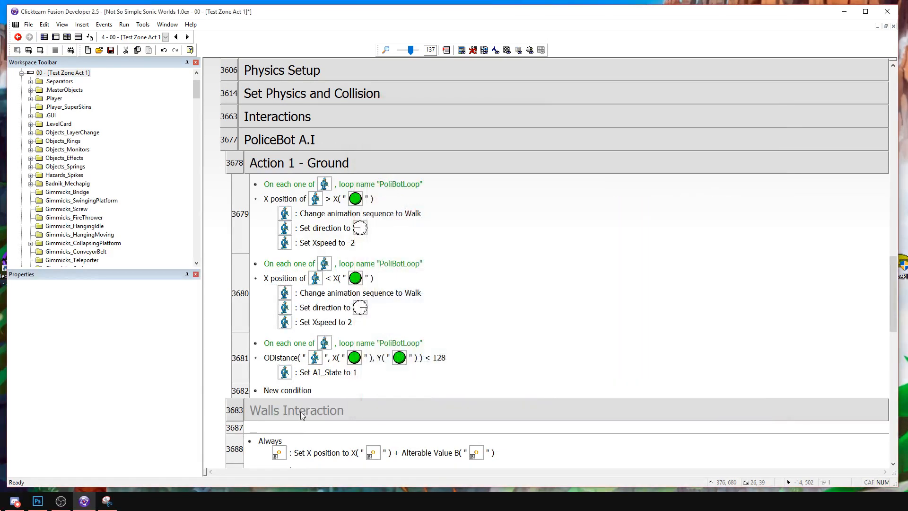
Copy the Left_Col = 1 condition from the Walls Interaction group into the lower-than X position event.
double_click(300, 411)
click(287, 443)
key(ctrl+c)
click(290, 263)
key(ctrl+v)
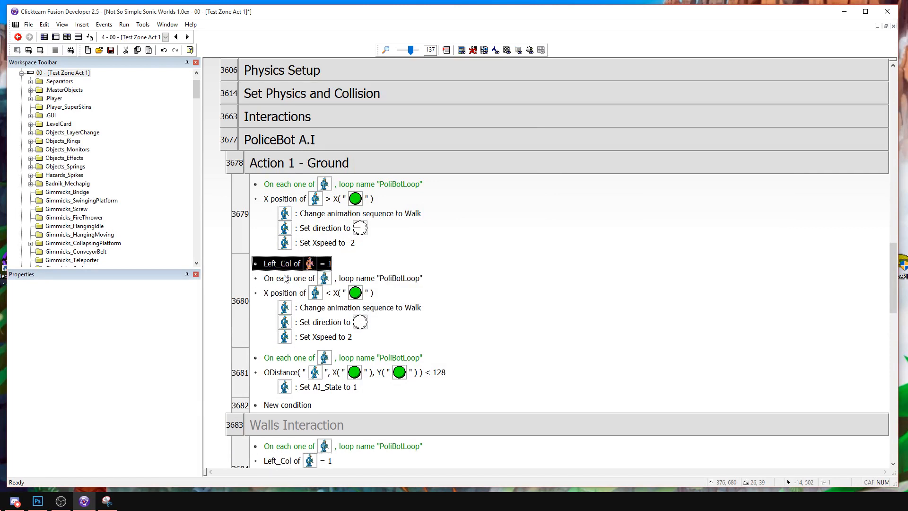
Place the copied condition below the loop condition and change it to check that AI_State equals 0.
double_click(283, 278)
click(425, 200)
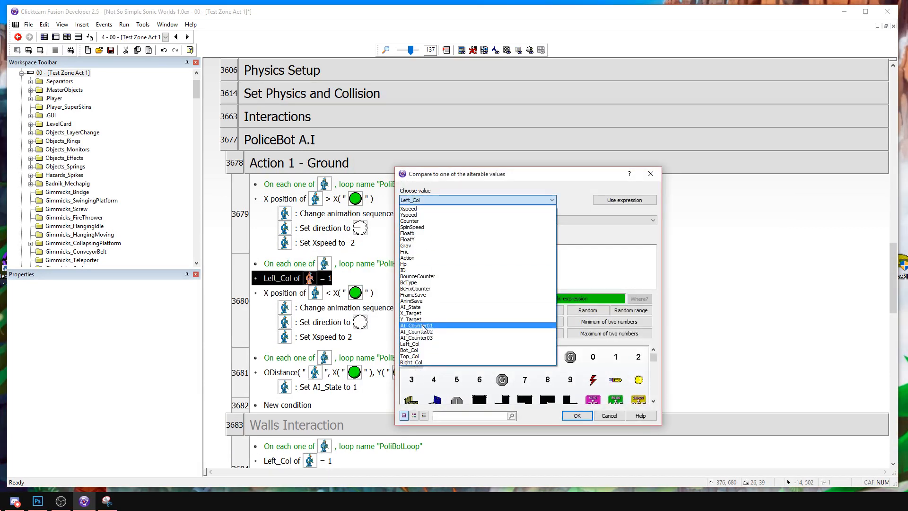
click(411, 307)
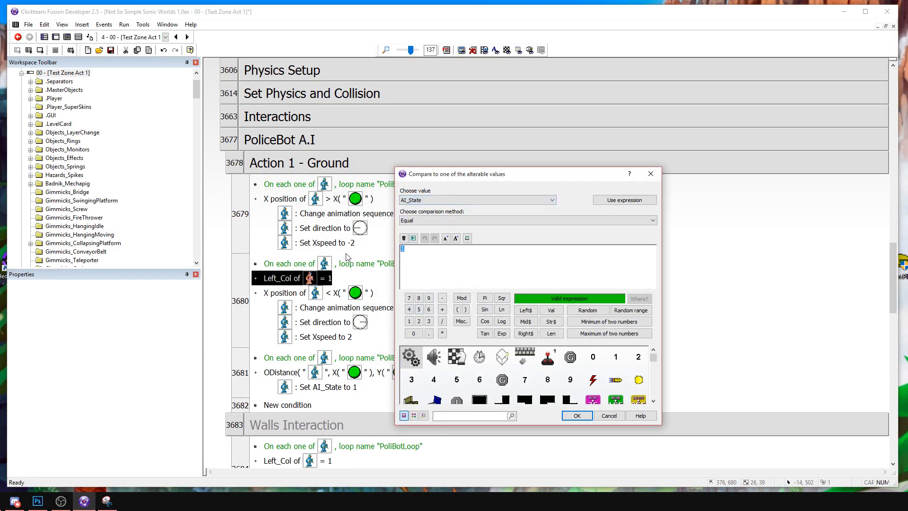
text(0)
key(Return)
Copy the AI_State = 0 condition into the greater-than X position event and the distance event.
key(ctrl+c)
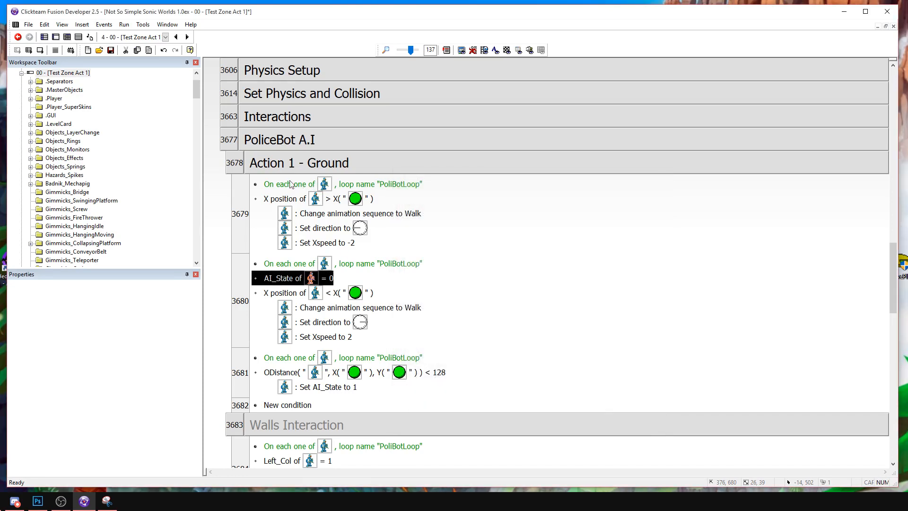
click(294, 198)
key(ctrl+v)
click(291, 387)
key(ctrl+v)
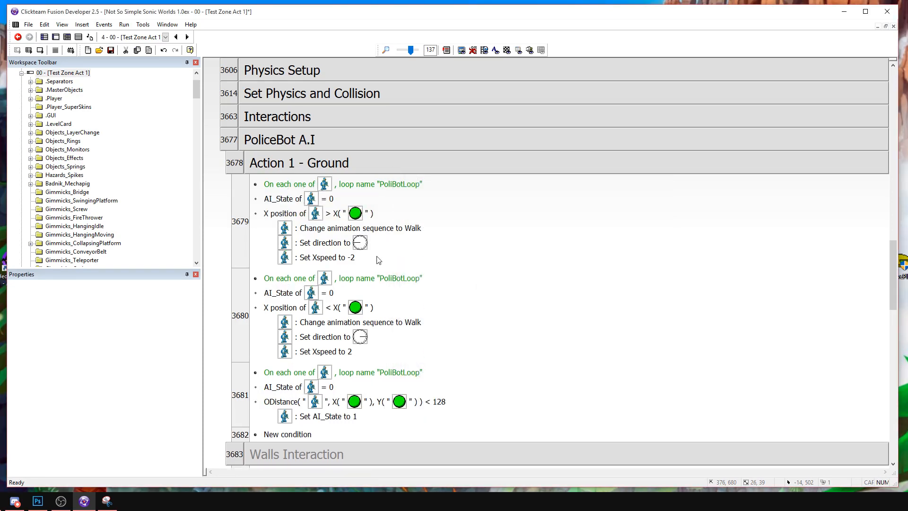
Collapse the Action 1 - Ground group and insert a new event group titled "Action 1 - Fire" above Walls Interaction.
scroll(279, 227, down, 3)
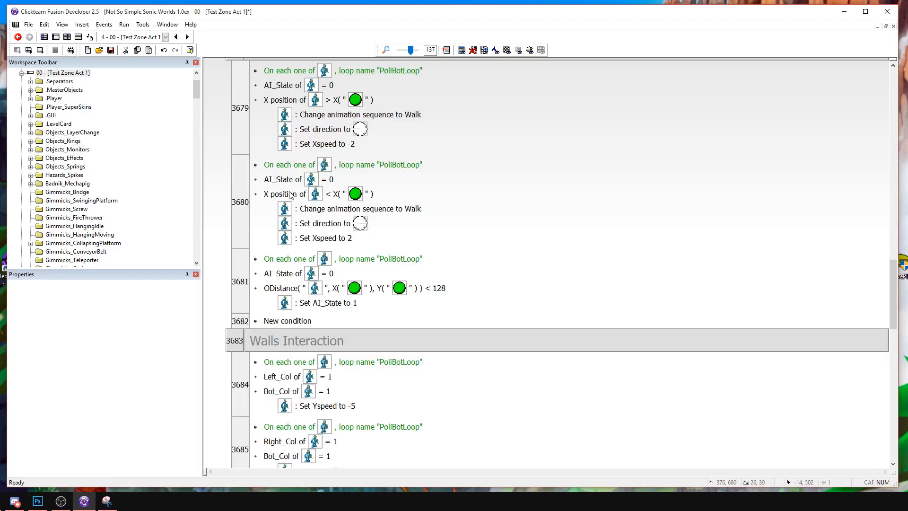
scroll(249, 298, up, 3)
double_click(258, 166)
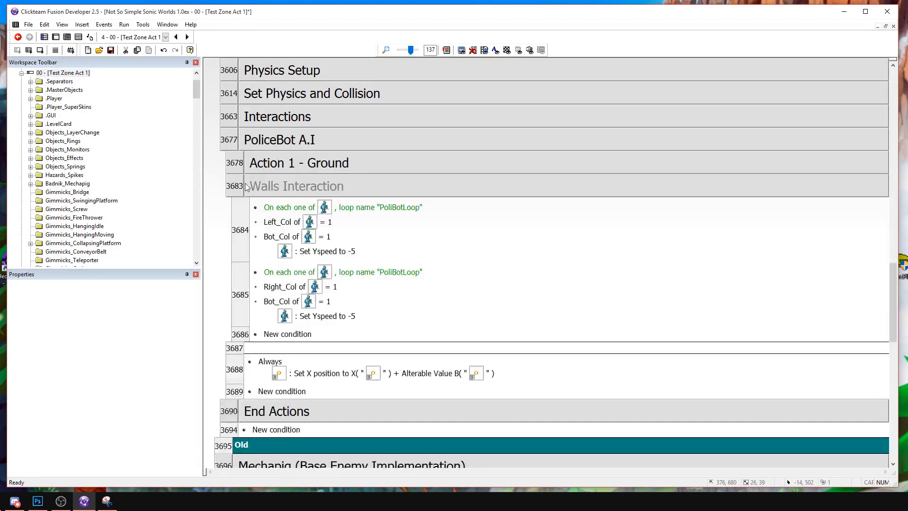
right_click(238, 180)
mouse_move(251, 191)
click(189, 229)
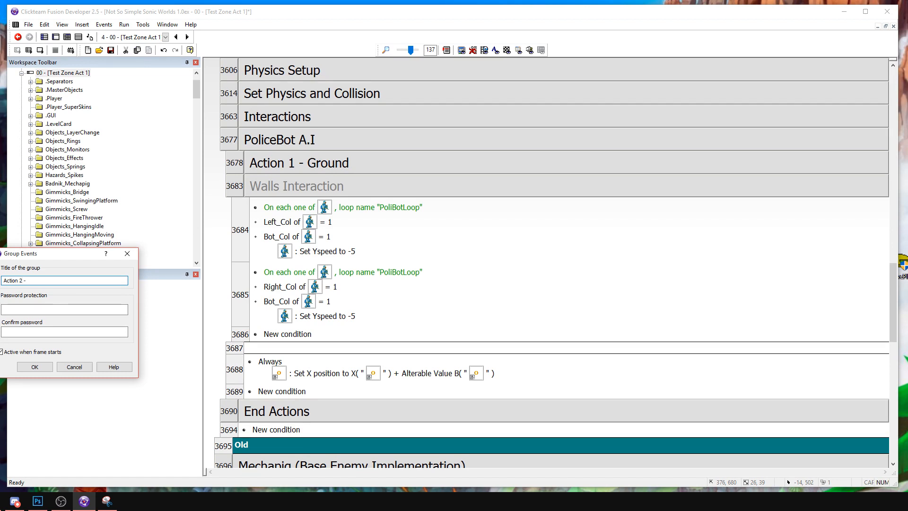
text(Action 1 - Fire)
key(Return)
Rename the Action 1 - Ground group as "Action 0 - Ground" and save the application.
right_click(431, 158)
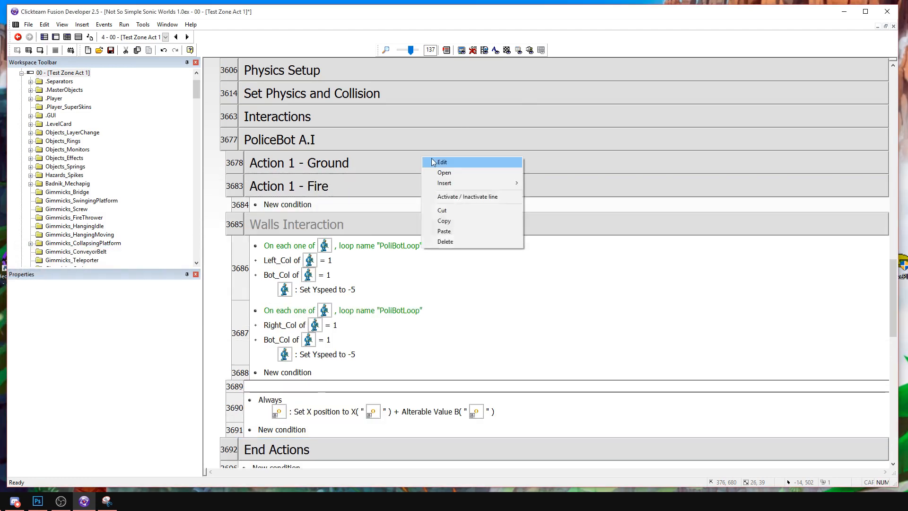
click(434, 156)
key(BackSpace)
text(0)
key(Return)
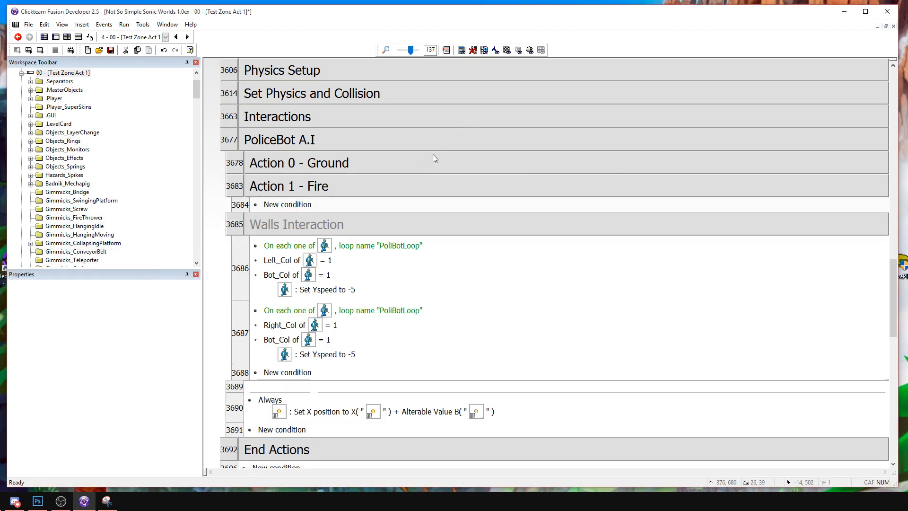
click(111, 50)
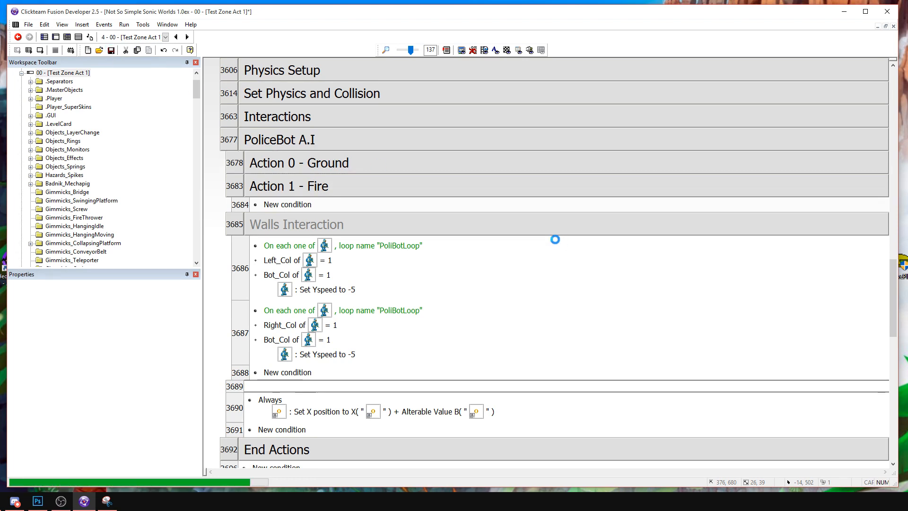
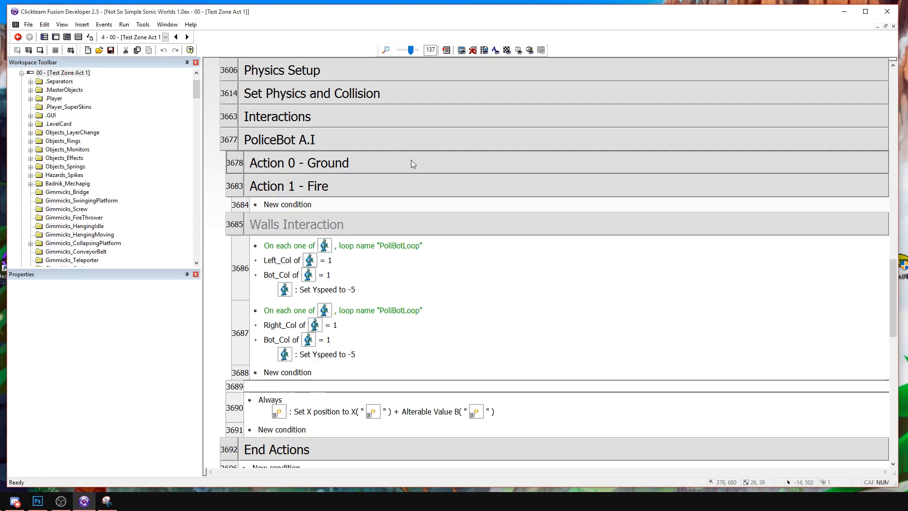
Expand the Action 0 - Ground and Action 1 - Fire event groups and review the Ground events.
double_click(382, 187)
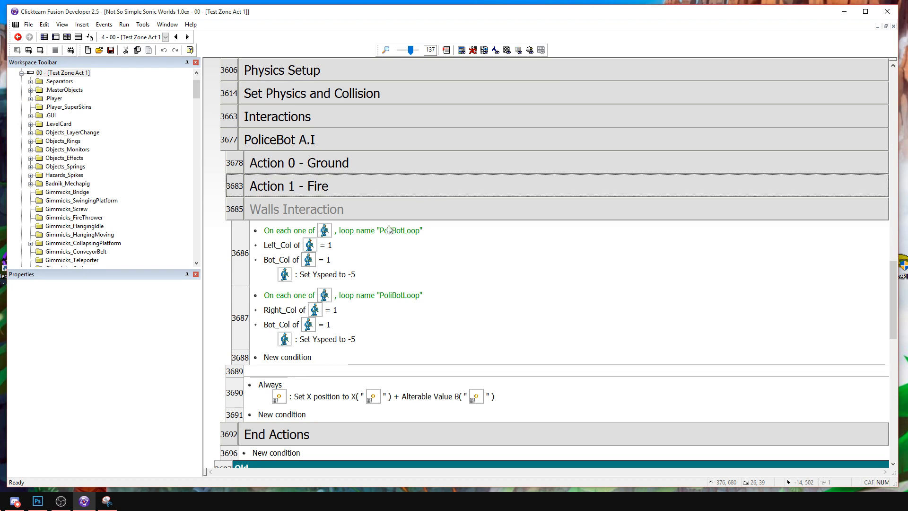
double_click(337, 165)
scroll(338, 166, down, 5)
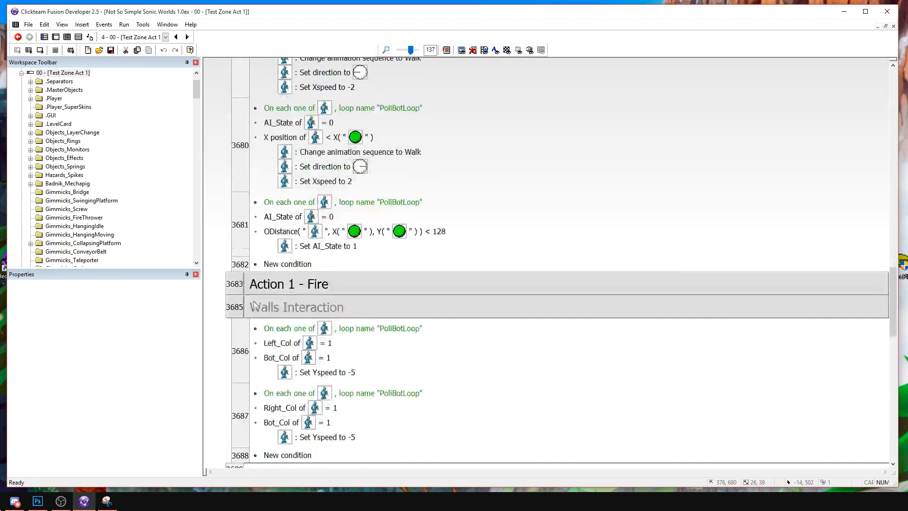
double_click(278, 286)
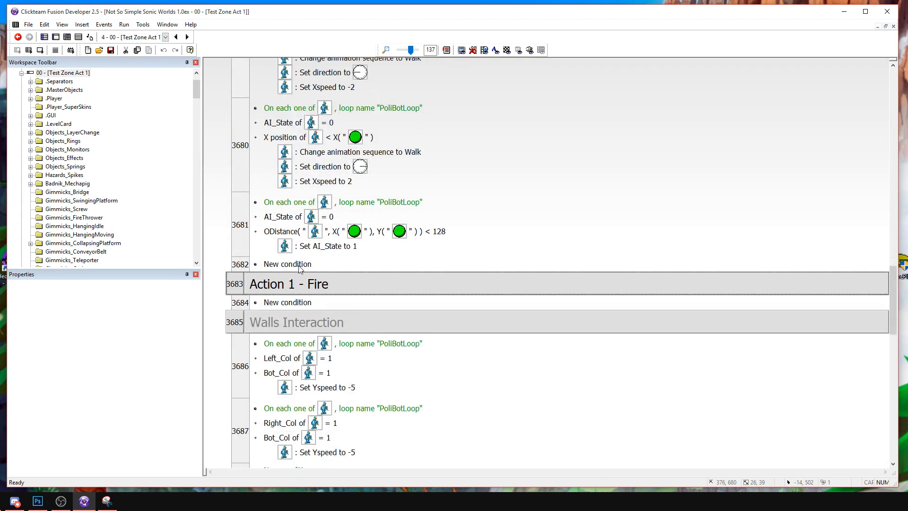
scroll(302, 258, up, 3)
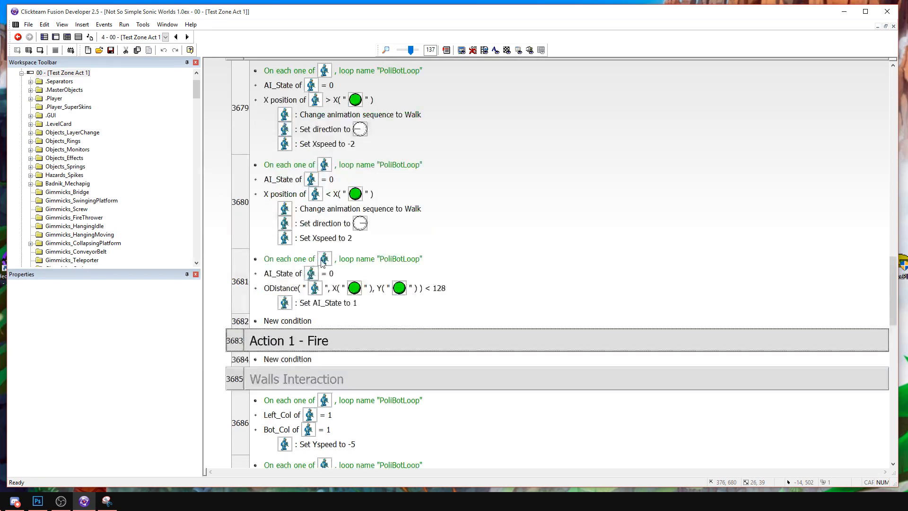
click(219, 225)
scroll(227, 222, down, 1)
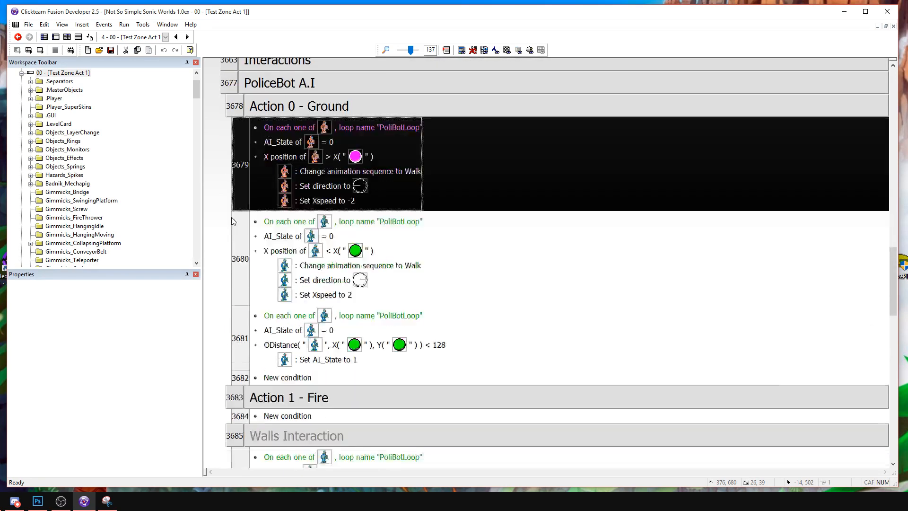
scroll(233, 222, down, 1)
scroll(234, 227, down, 2)
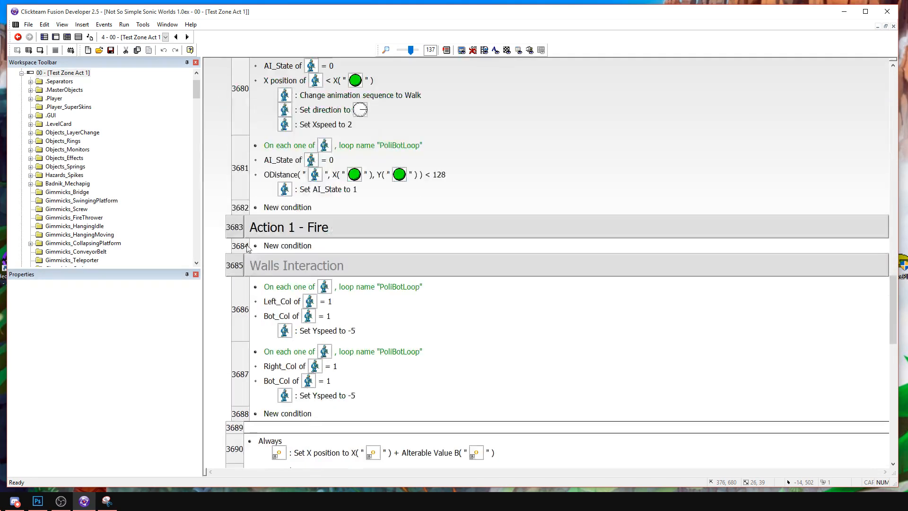
Copy the ODistance event into Action 1 - Fire, delete its distance condition, and make it require AI_State equal to 1.
click(242, 187)
key(ctrl+c)
click(240, 246)
key(ctrl+v)
click(281, 276)
key(Delete)
double_click(284, 266)
text(1)
key(Return)
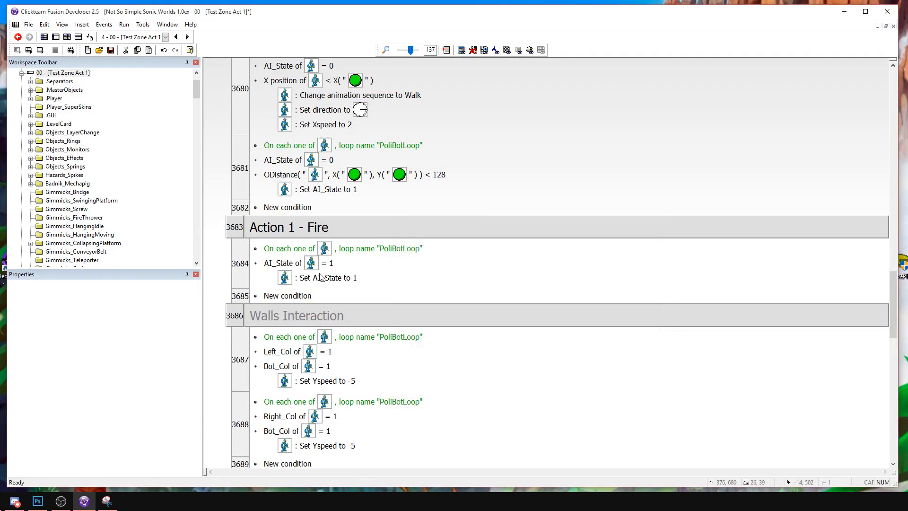
Replace the Set AI_State action in the first Fire event with adding 1 to the PoliceBot's AI_Counter01.
right_click(321, 274)
click(341, 289)
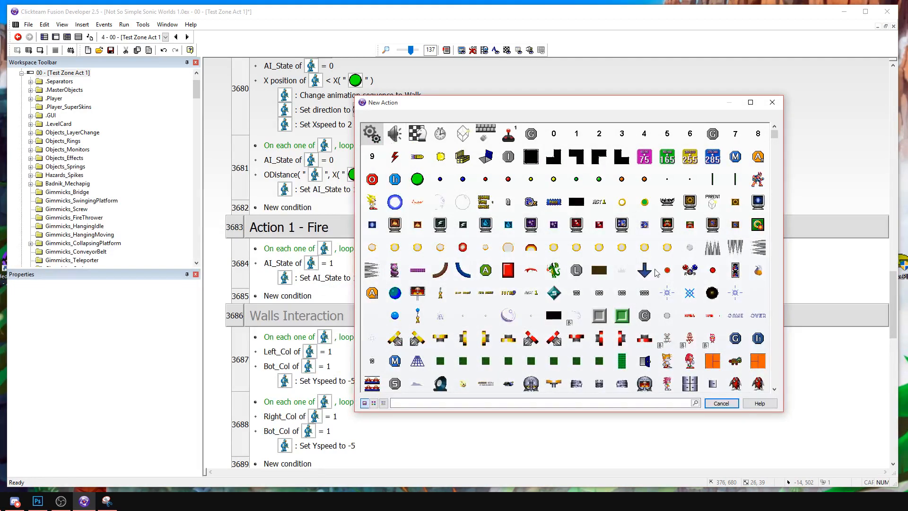
scroll(602, 274, down, 3)
click(755, 325)
mouse_move(791, 414)
click(700, 432)
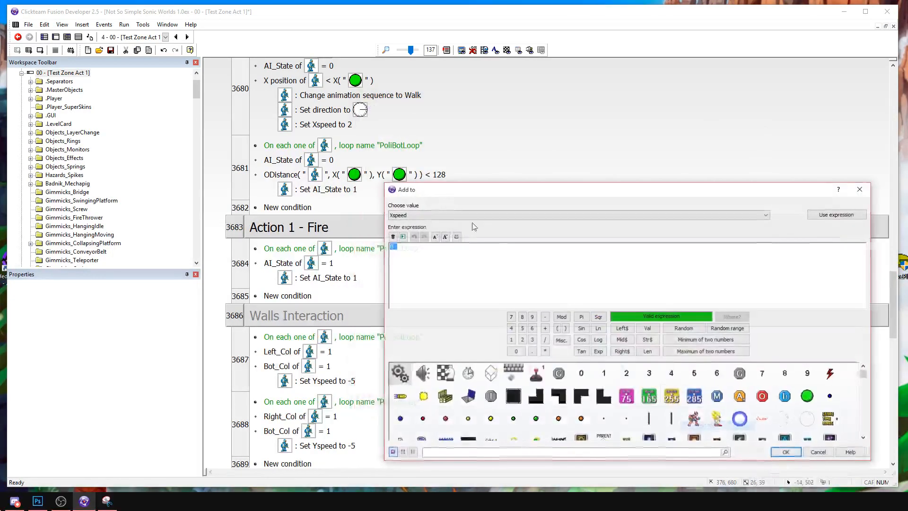
click(431, 214)
click(412, 340)
key(Return)
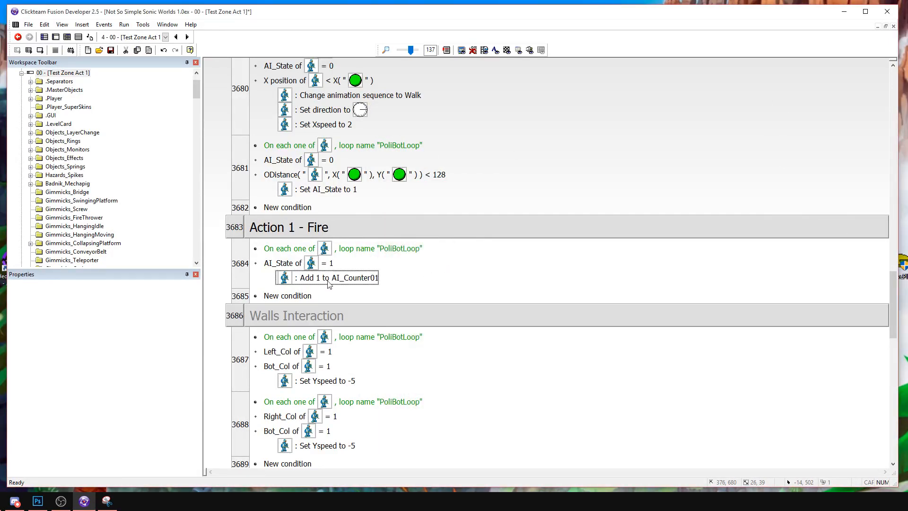
Paste the ODistance event as the second event in Action 1 - Fire and set its AI_State condition to 1.
click(239, 173)
click(239, 295)
key(ctrl+v)
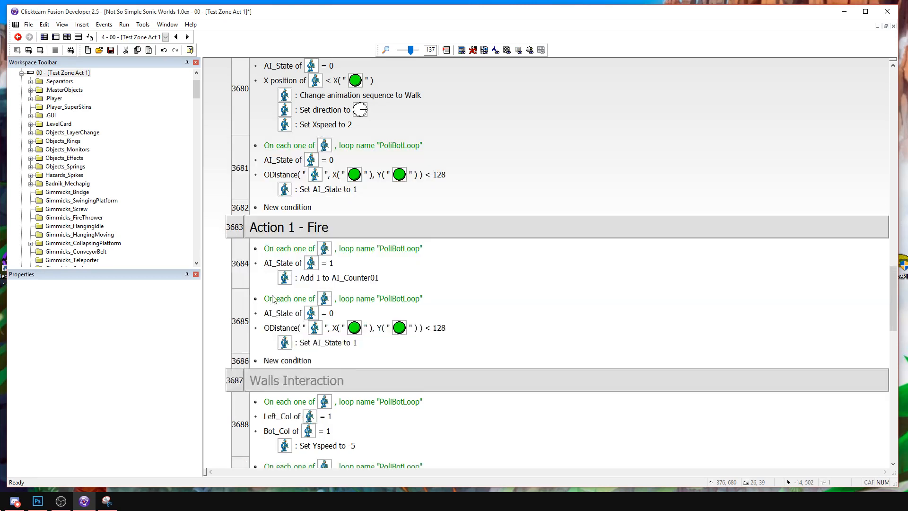
double_click(282, 314)
text(1)
key(Return)
double_click(282, 328)
key(Return)
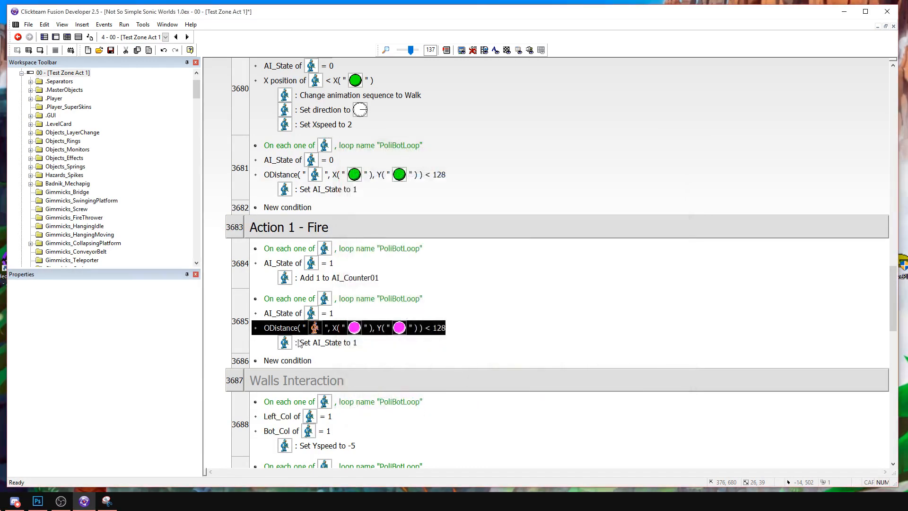
Replace the second Fire event's distance condition with a copy of its AI_State condition, changed to compare AI_Counter01 to 1.
click(282, 314)
click(281, 326)
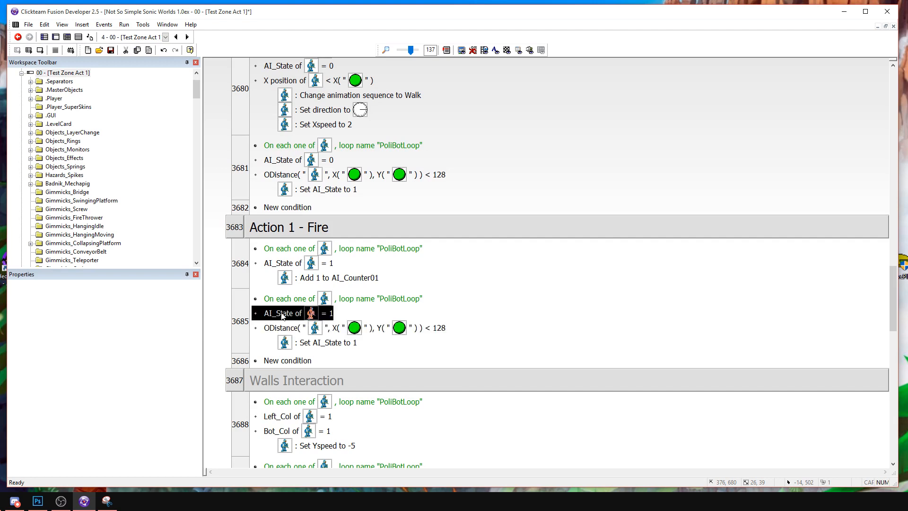
click(283, 314)
key(ctrl+v)
click(284, 339)
key(Delete)
double_click(285, 333)
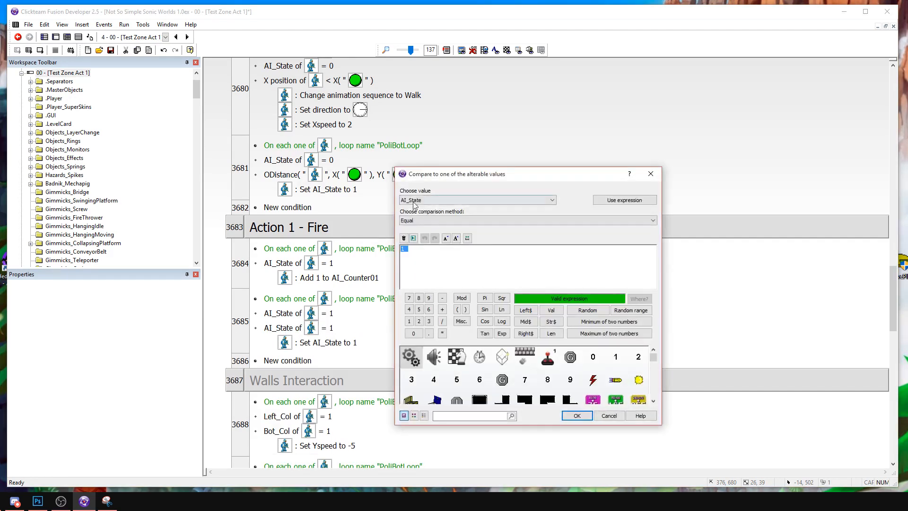
click(413, 201)
click(411, 326)
key(Return)
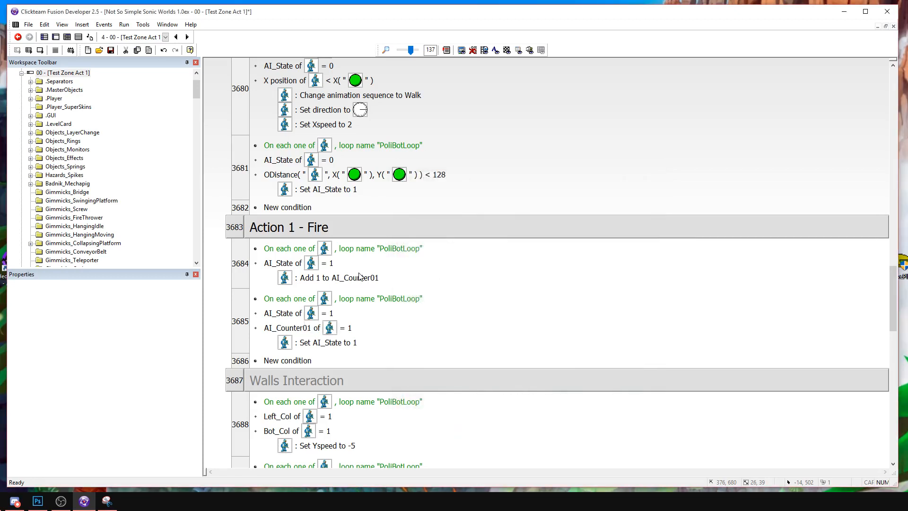
Replace the second Fire event's Set AI_State action with a copied animation-change action, using the Walking sequence.
right_click(337, 345)
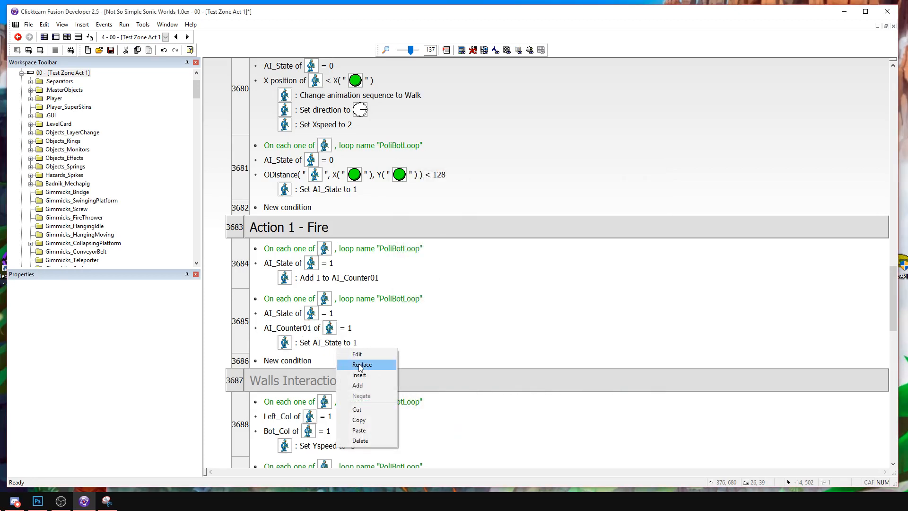
click(407, 95)
key(ctrl+c)
click(335, 345)
key(ctrl+v)
key(Delete)
double_click(350, 346)
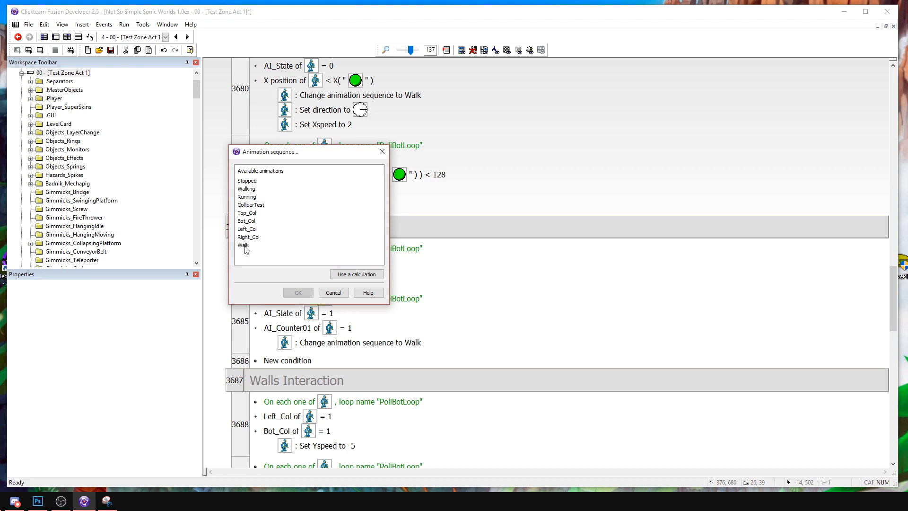
double_click(253, 190)
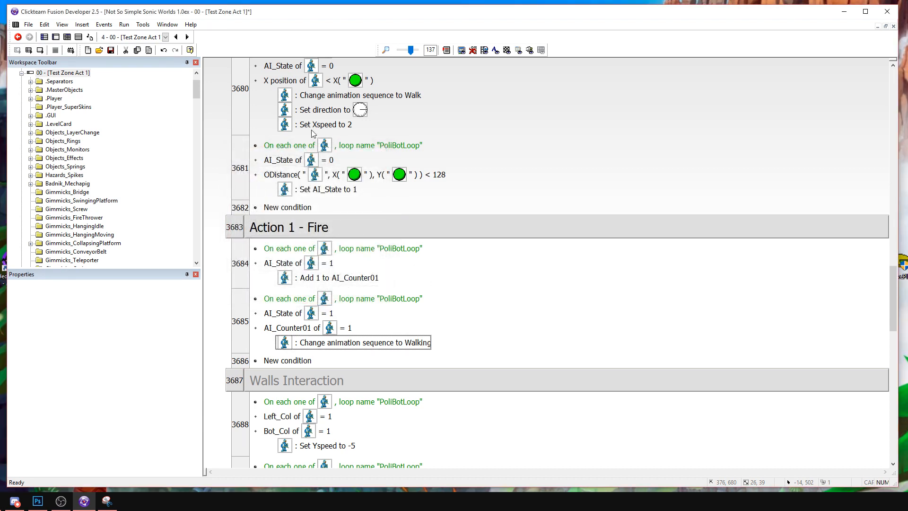
Duplicate the Walking event in Action 1 - Fire, with AI_Counter01 equal to 60 and the animation sequence changed to Running.
scroll(398, 163, up, 3)
scroll(423, 207, down, 1)
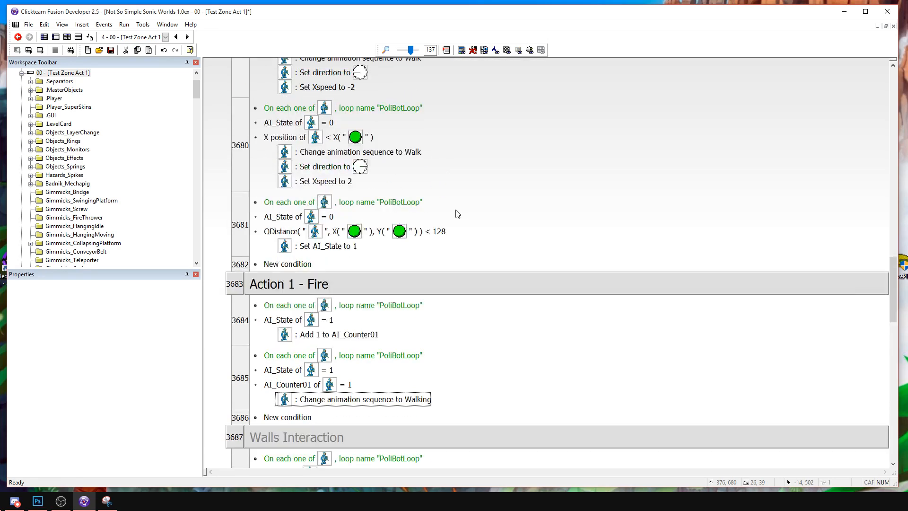
scroll(454, 213, down, 1)
click(241, 321)
key(ctrl+c)
key(ctrl+v)
click(472, 316)
double_click(293, 393)
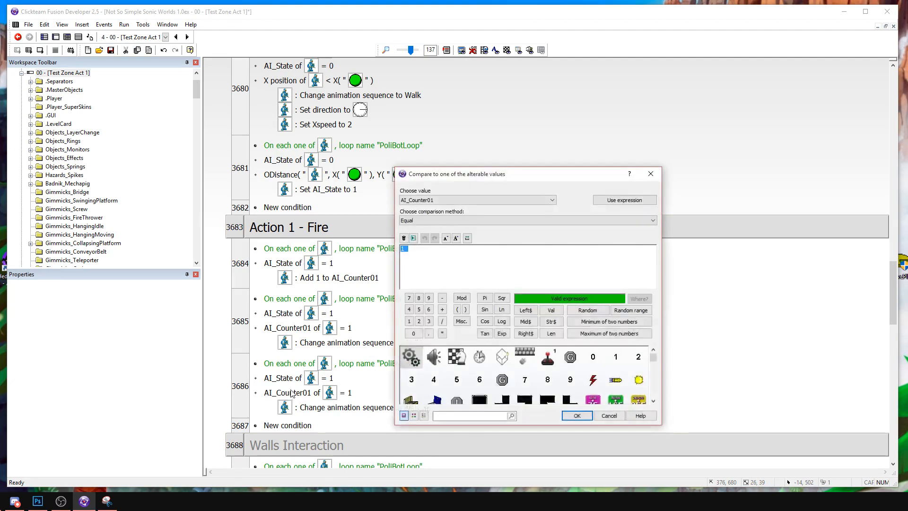
text(60)
key(Return)
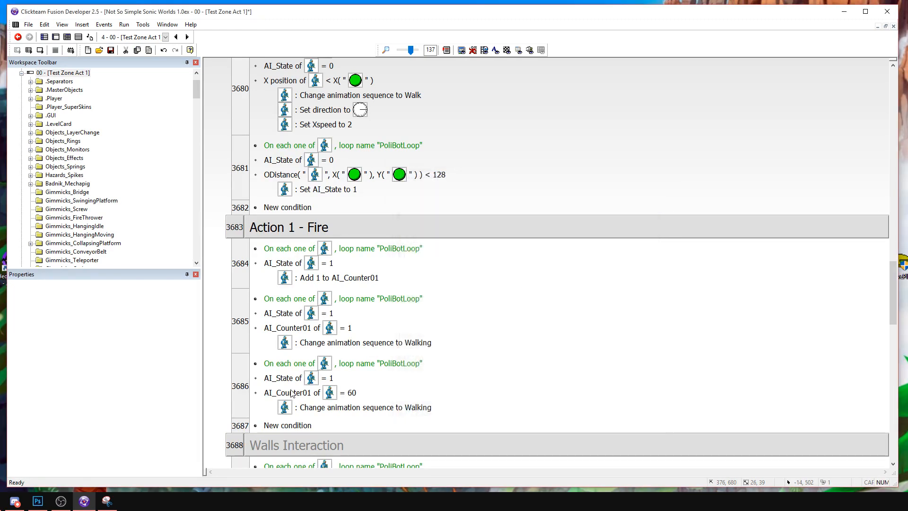
double_click(328, 408)
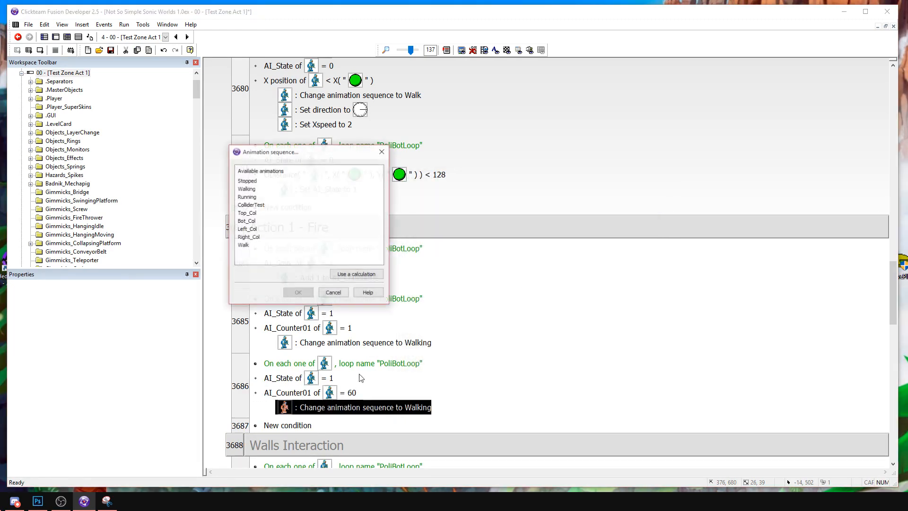
double_click(252, 198)
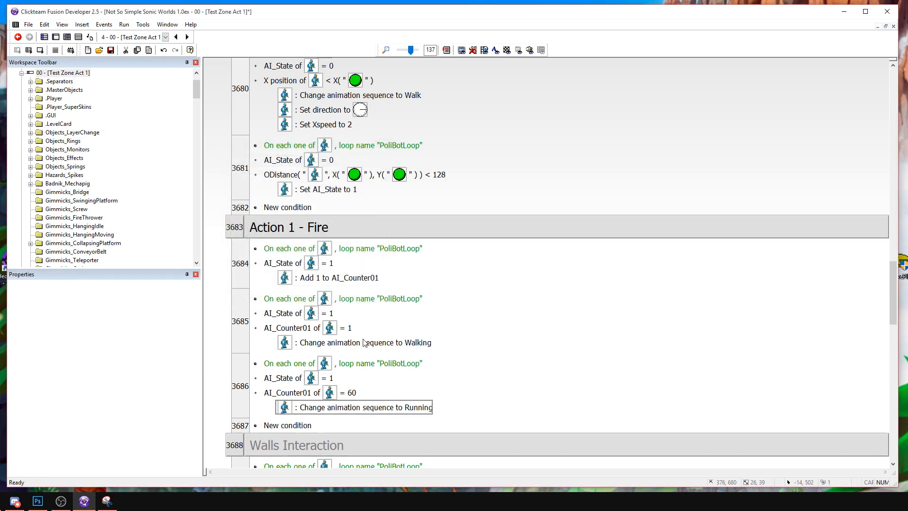
Insert a subgroup named Fire below the Running event in Action 1 - Fire.
scroll(256, 237, down, 3)
right_click(248, 313)
mouse_move(270, 340)
click(203, 360)
text(Fire)
key(Return)
Copy the event with AI_Counter01 equal to 60 into the Fire subgroup.
click(241, 283)
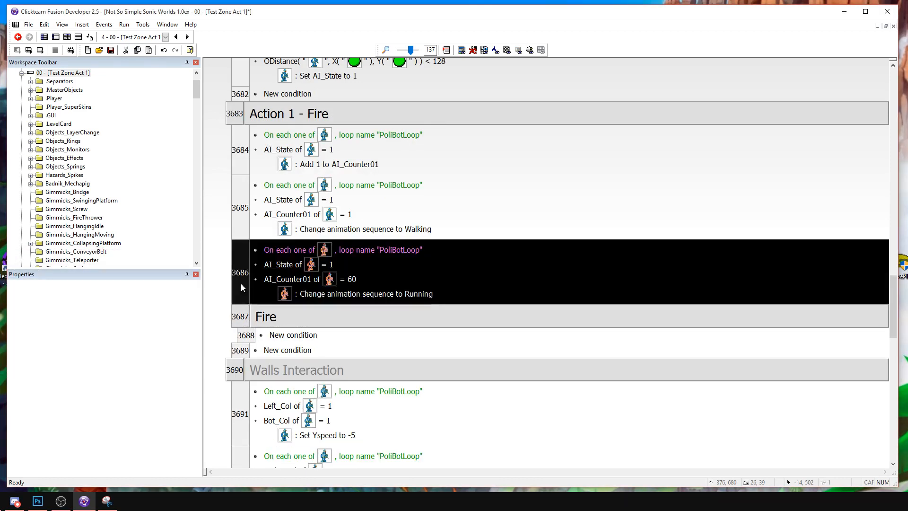
key(ctrl+c)
click(247, 338)
key(ctrl+v)
Replace the AI_State condition in the Fire subgroup's event with a check that the PoliceBot's Running animation is playing.
click(296, 350)
right_click(296, 352)
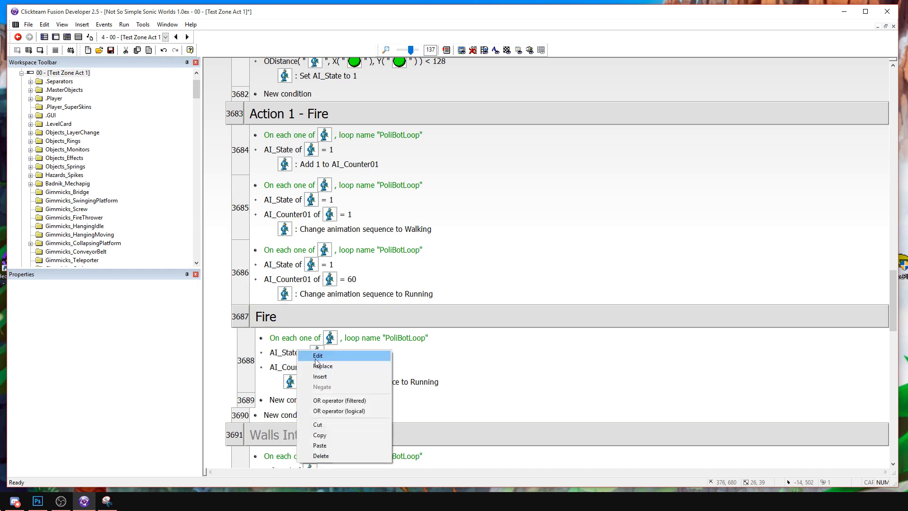
click(324, 363)
scroll(537, 266, down, 10)
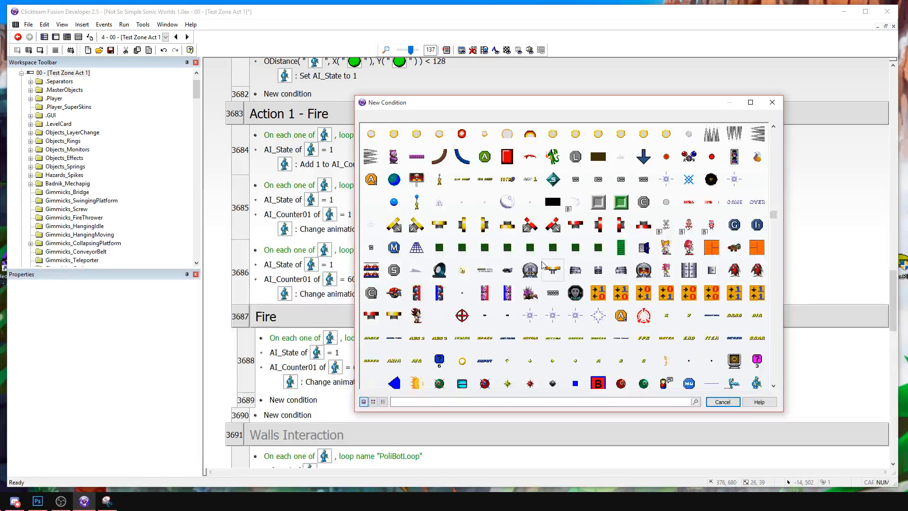
scroll(543, 266, up, 5)
scroll(543, 261, up, 2)
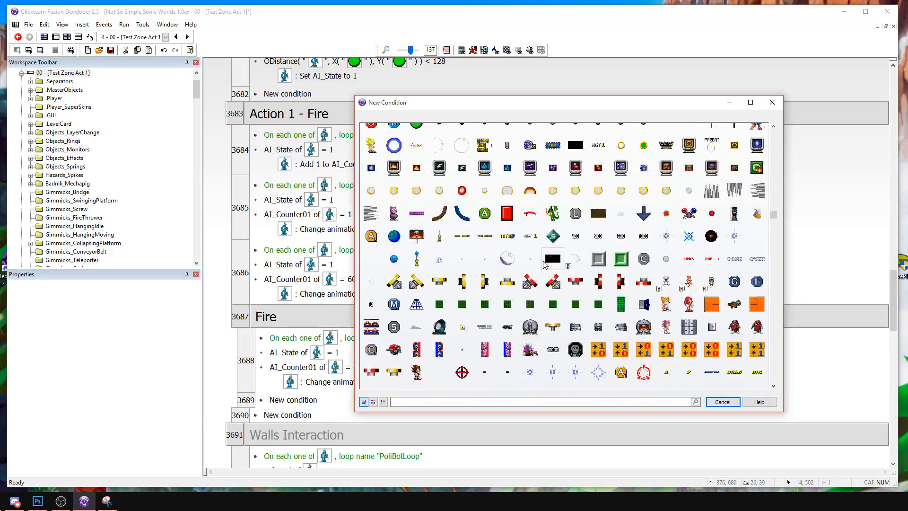
scroll(544, 260, down, 3)
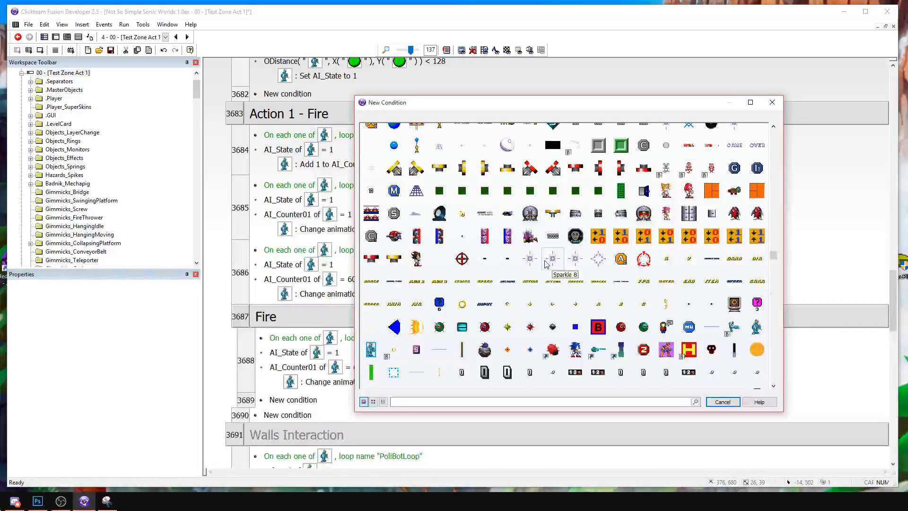
scroll(547, 262, down, 2)
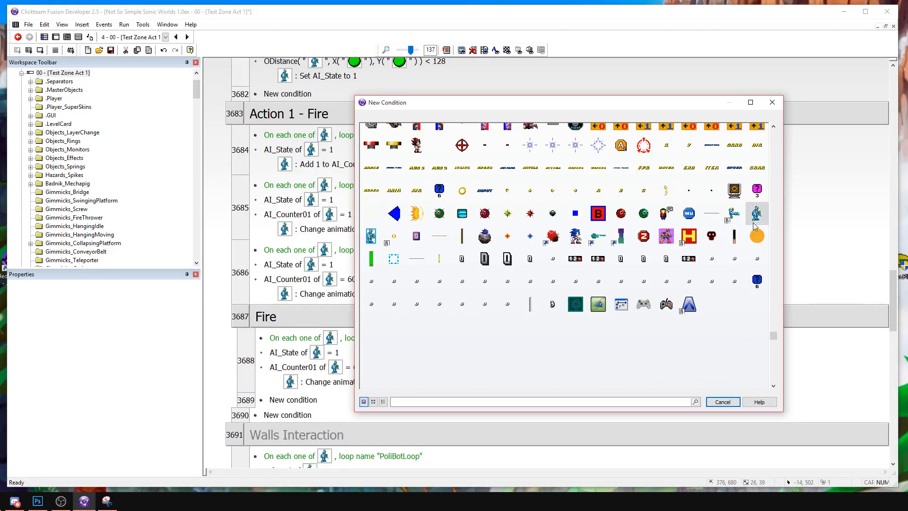
click(754, 223)
mouse_move(798, 274)
click(662, 270)
double_click(247, 197)
Insert a condition in the Fire subgroup's event comparing the PoliceBot's current animation frame to 1.
right_click(352, 351)
click(378, 373)
scroll(739, 245, down, 2)
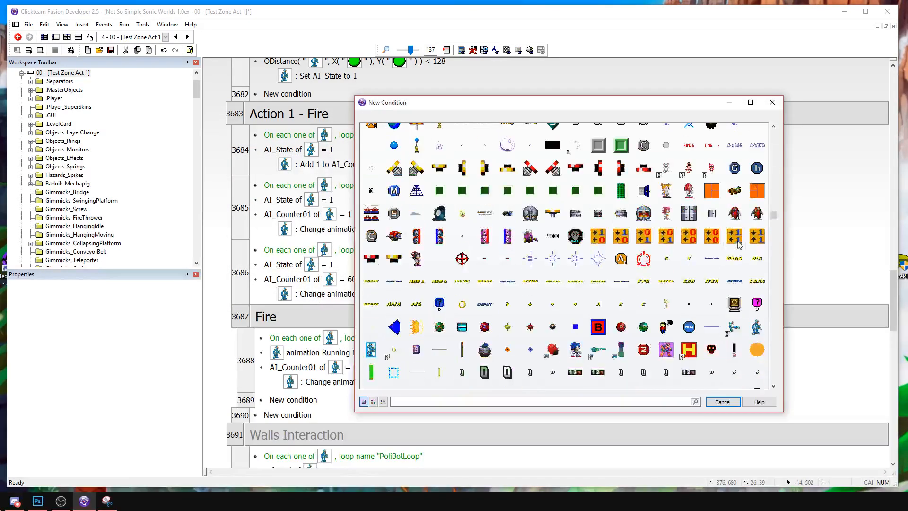
click(755, 270)
mouse_move(786, 316)
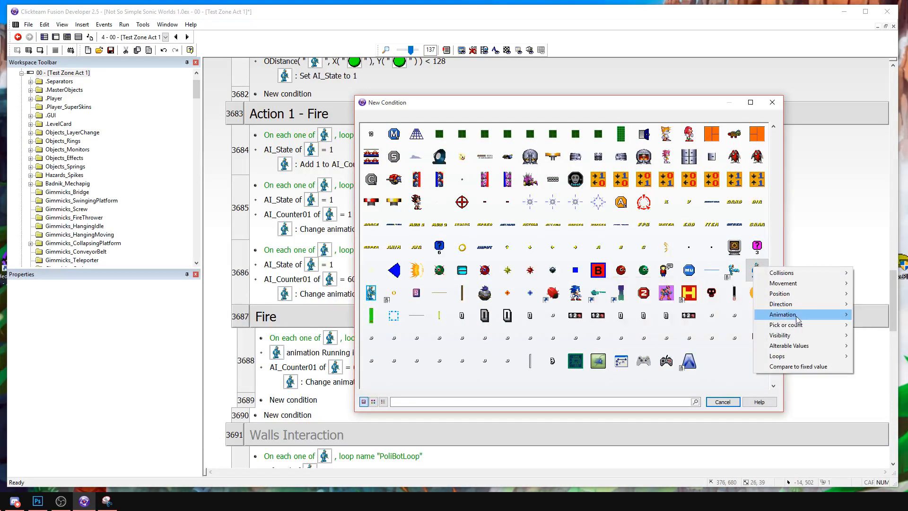
click(703, 337)
text(1)
key(Return)
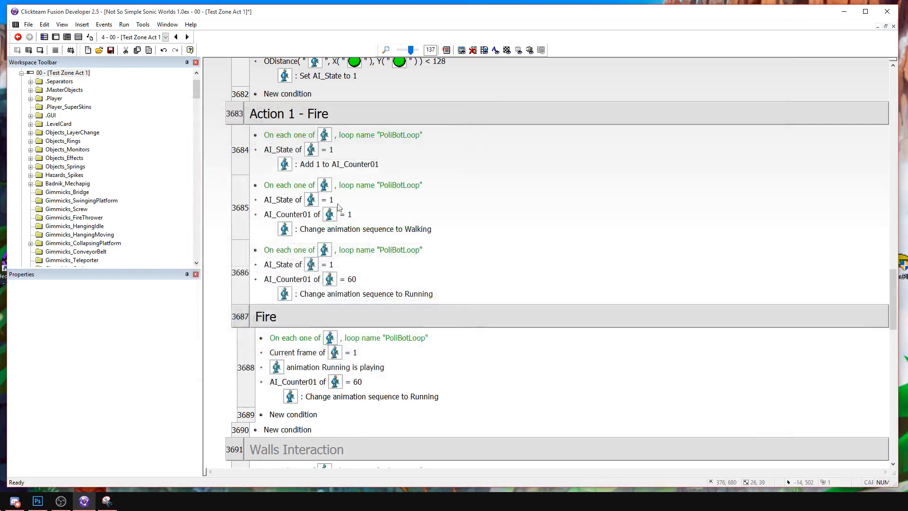
Move the current-frame condition below the Running animation check and delete the AI_Counter01 condition from the Fire subgroup's event.
double_click(319, 357)
click(462, 103)
drag(296, 357, 290, 368)
click(278, 381)
key(Delete)
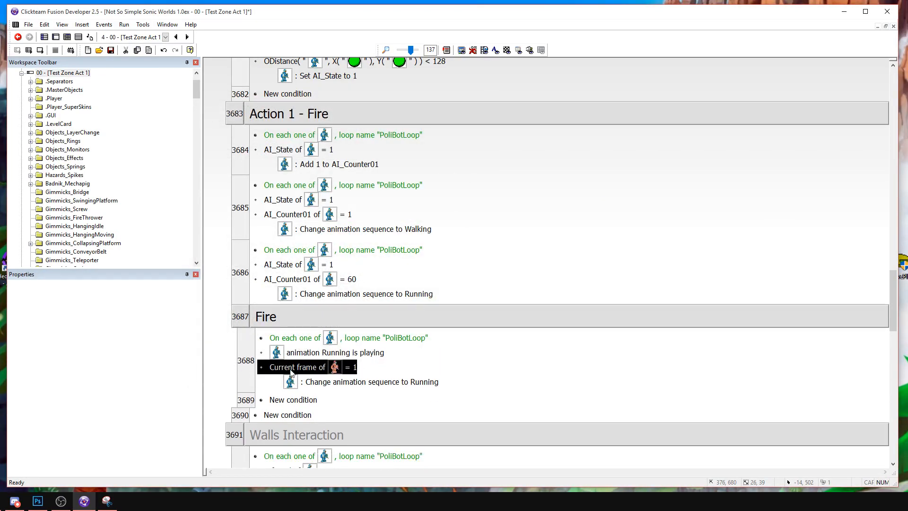
click(481, 353)
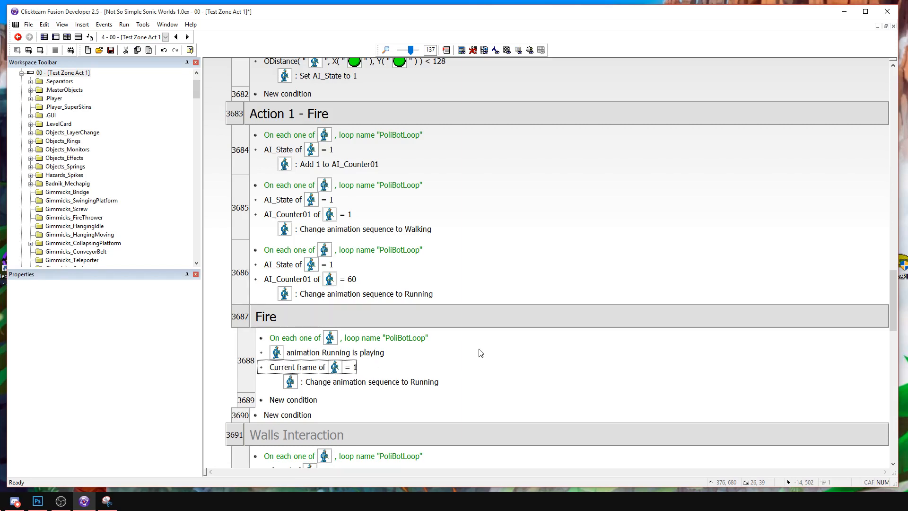
click(479, 351)
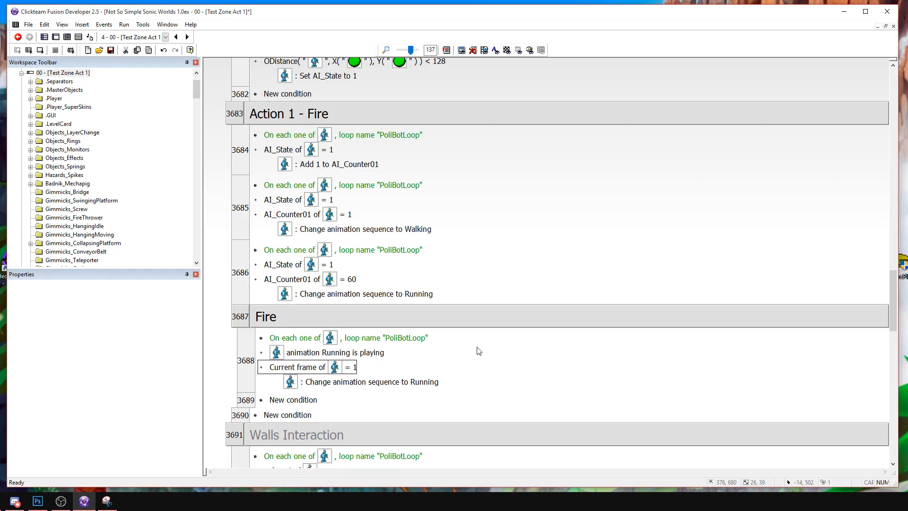
Replace the Fire subgroup's event with a copy of the event that checks AI_State 1 and AI_Counter01 equal to 60.
right_click(370, 383)
click(392, 391)
click(246, 342)
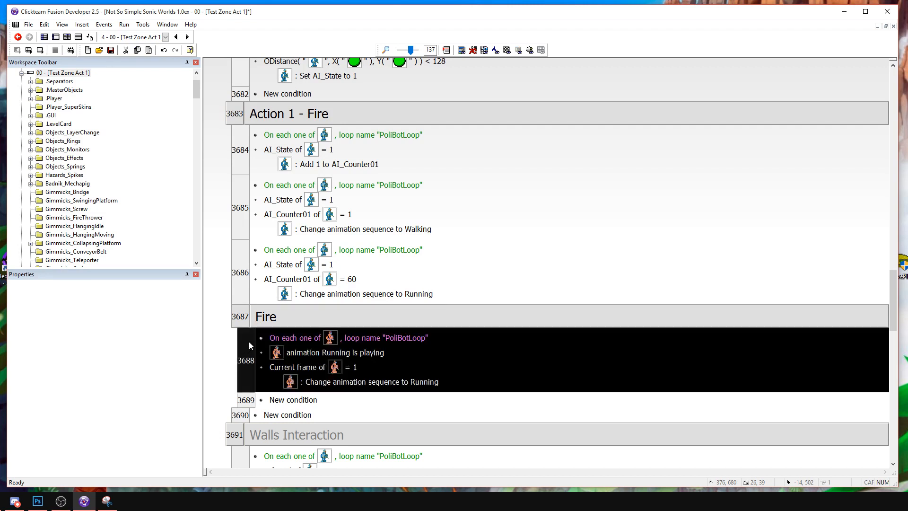
click(290, 263)
click(251, 277)
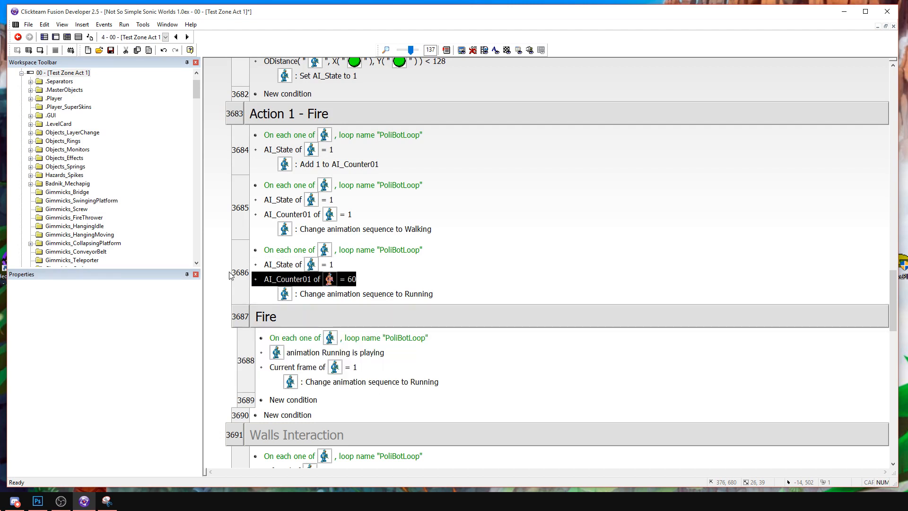
click(230, 272)
click(239, 270)
click(243, 354)
click(244, 347)
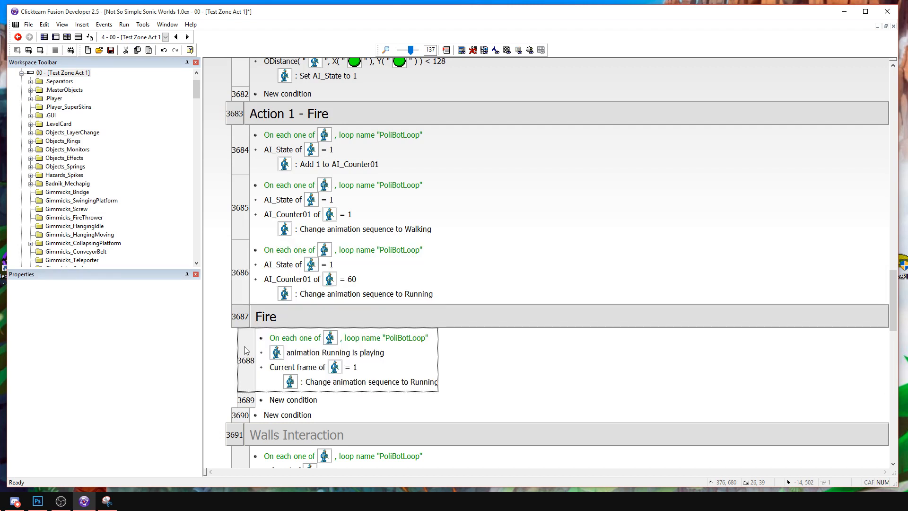
key(ctrl+v)
click(253, 419)
key(Delete)
Set the AI_Counter01 comparison in the Fire subgroup's event to 64.
click(322, 369)
double_click(322, 369)
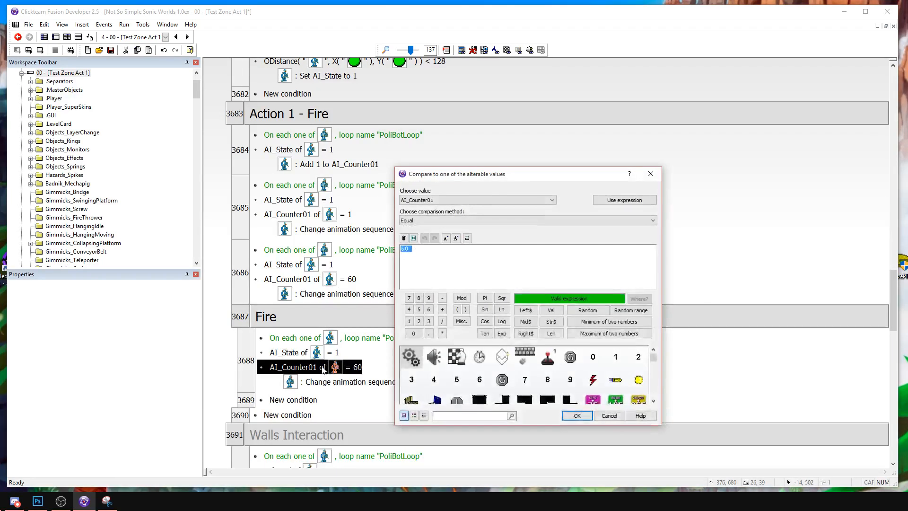
text(64)
key(Return)
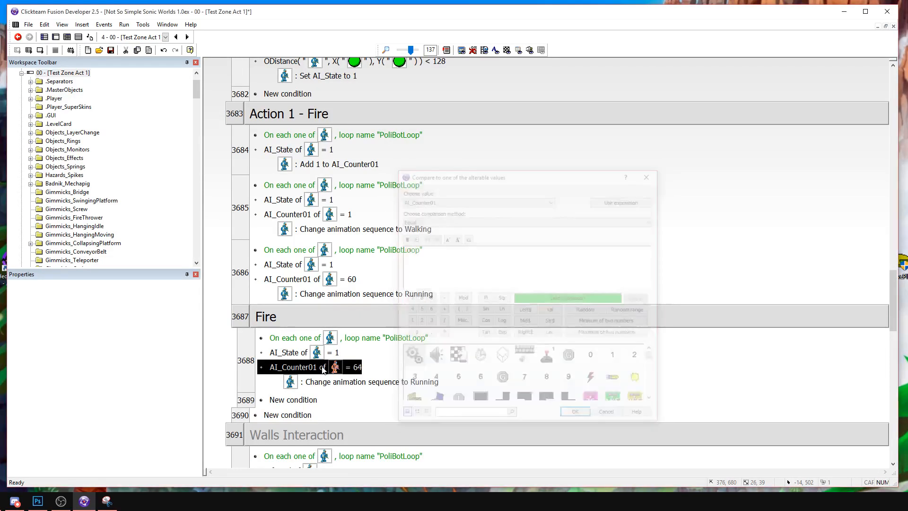
Replace the Running animation action in the Fire subgroup's event with creating PoliceFlame at (24,-23) relative to the PoliceBot.
right_click(365, 385)
click(388, 404)
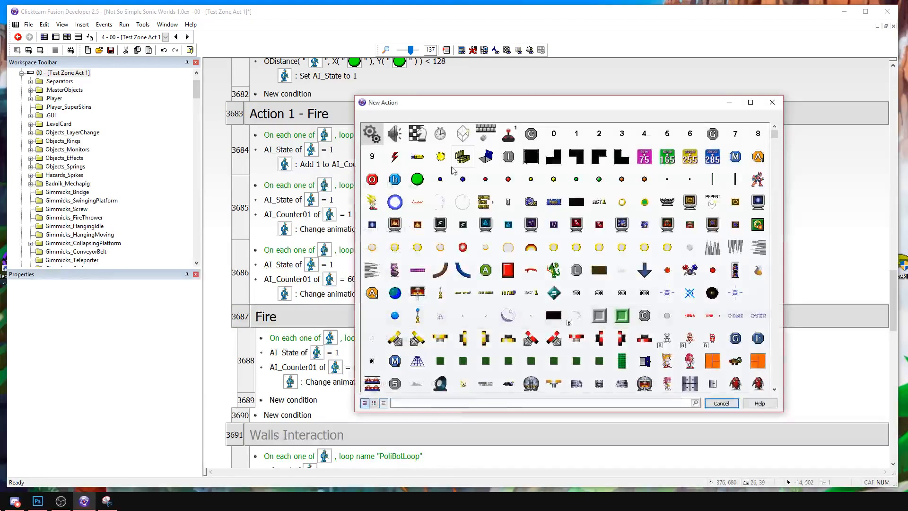
click(463, 135)
click(483, 141)
scroll(643, 270, down, 2)
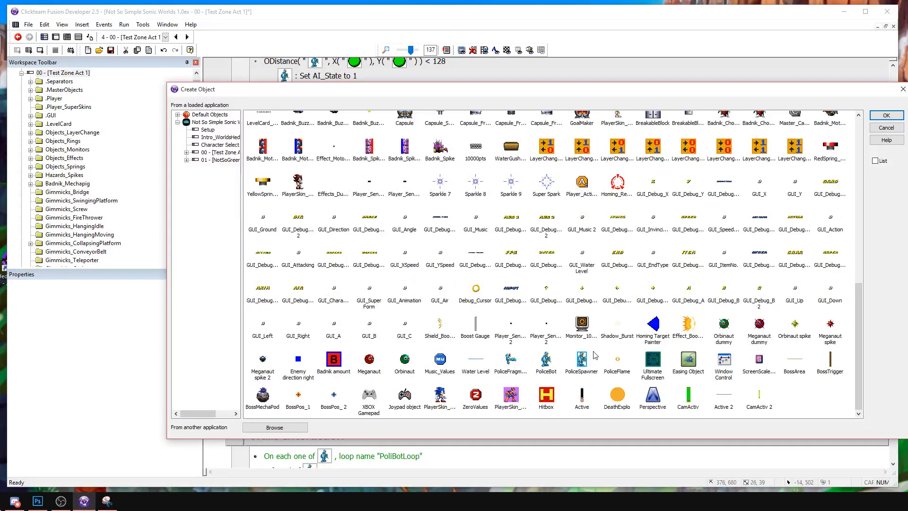
double_click(612, 361)
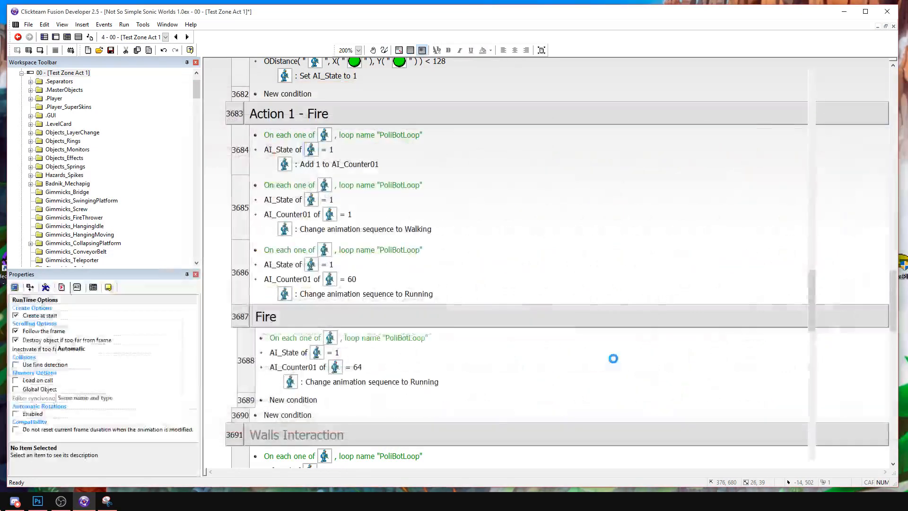
scroll(468, 228, down, 1)
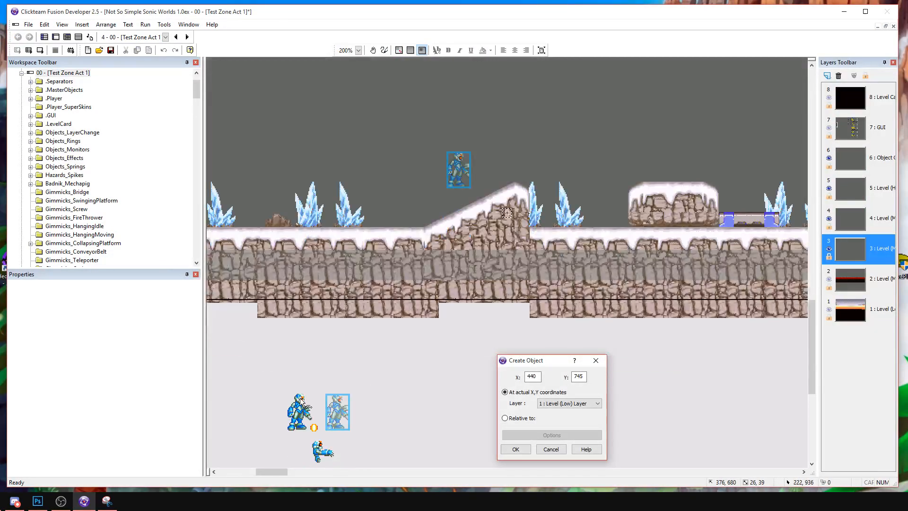
click(310, 423)
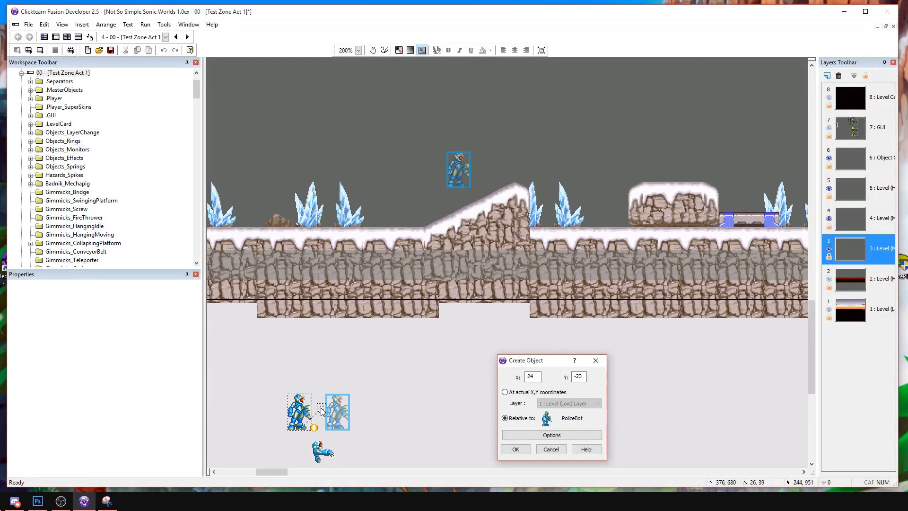
click(331, 411)
click(515, 449)
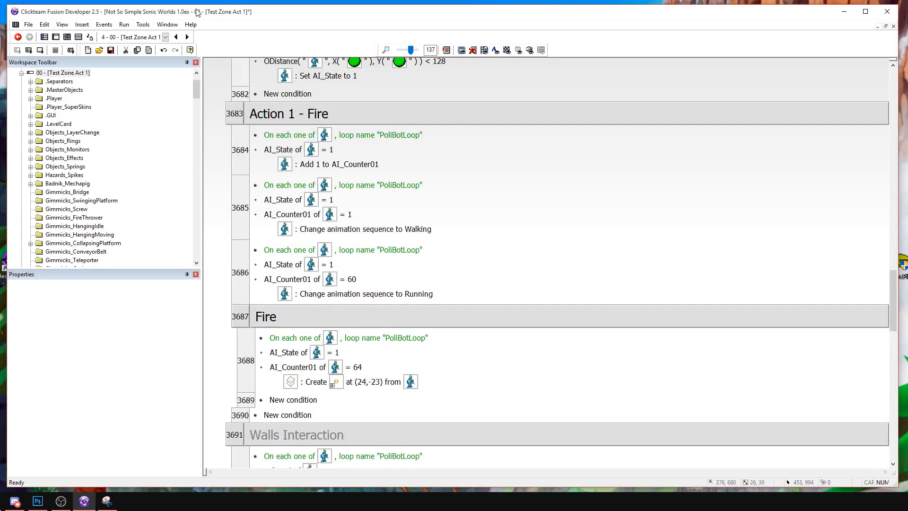
Copy the firing pose from the PoliceBot's Running animation into its Stopped animation as the first frame.
click(56, 38)
double_click(298, 407)
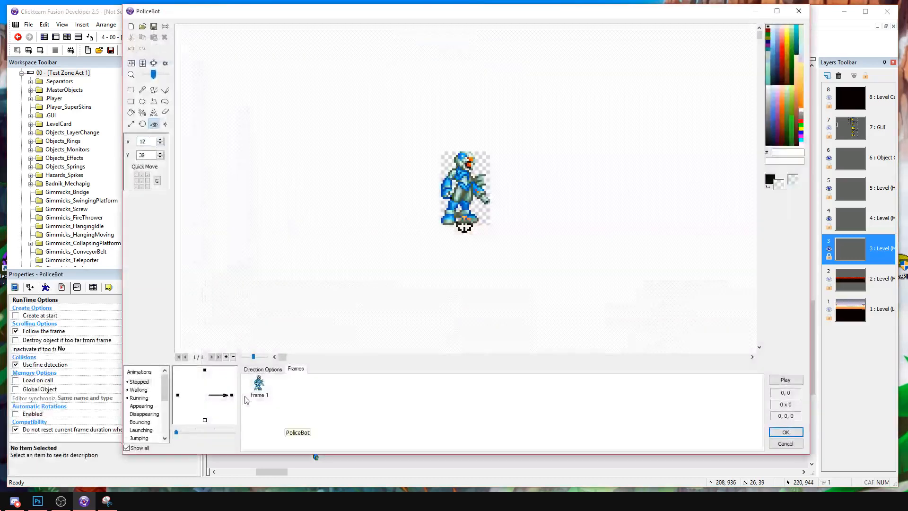
click(144, 397)
click(292, 396)
click(132, 382)
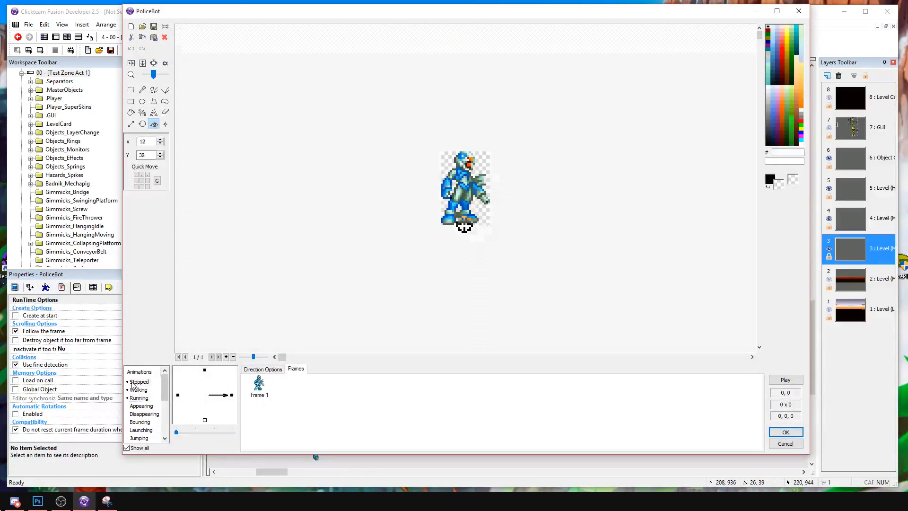
click(293, 393)
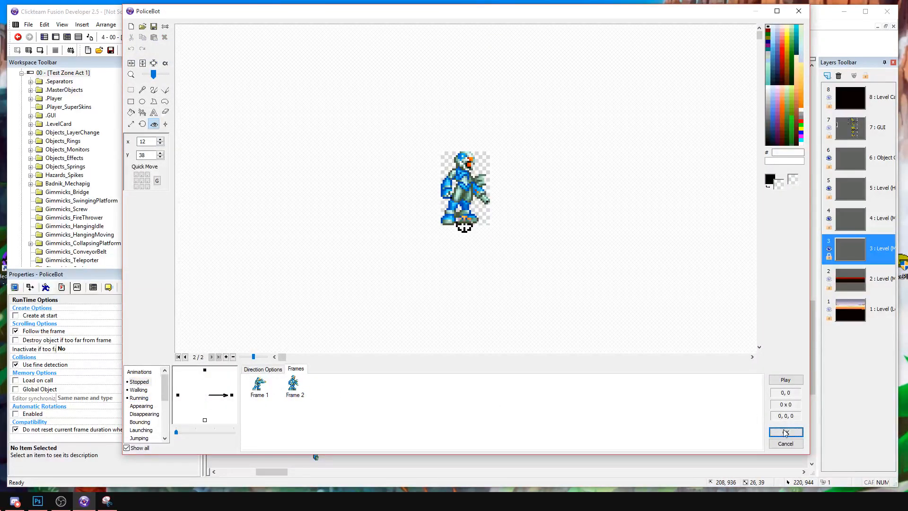
click(785, 432)
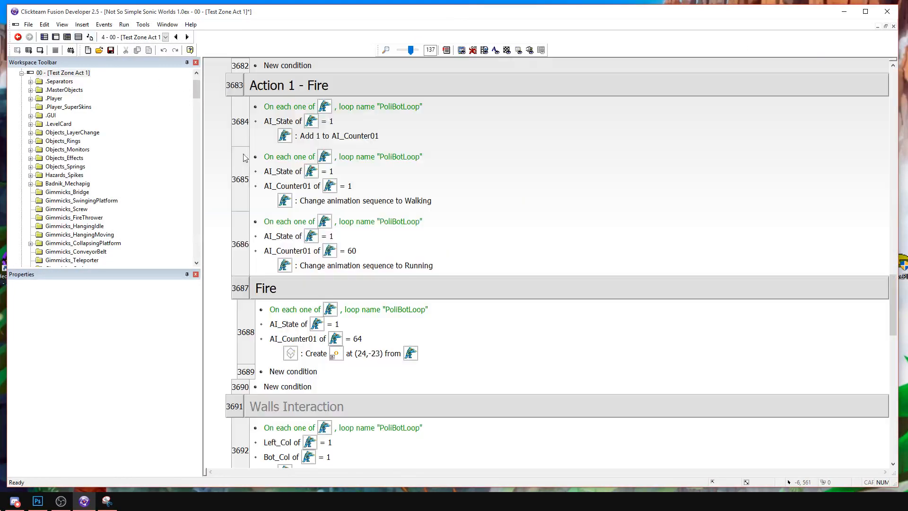
Move the PoliceFlame creation point in the Fire event to (22,-19) relative to the PoliceBot, at its gun.
key(ctrl+e)
double_click(372, 354)
click(314, 409)
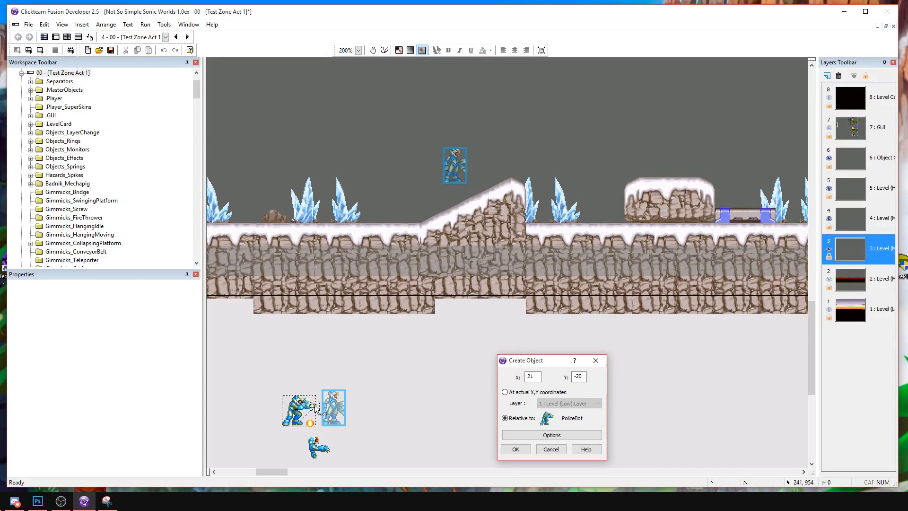
click(515, 450)
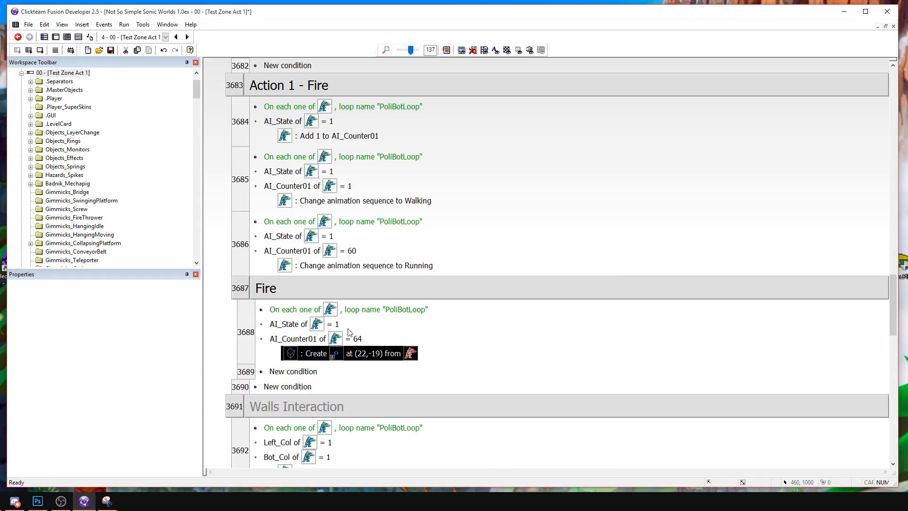
Delete the firing-pose frame from the PoliceBot's Stopped animation.
click(56, 37)
double_click(292, 403)
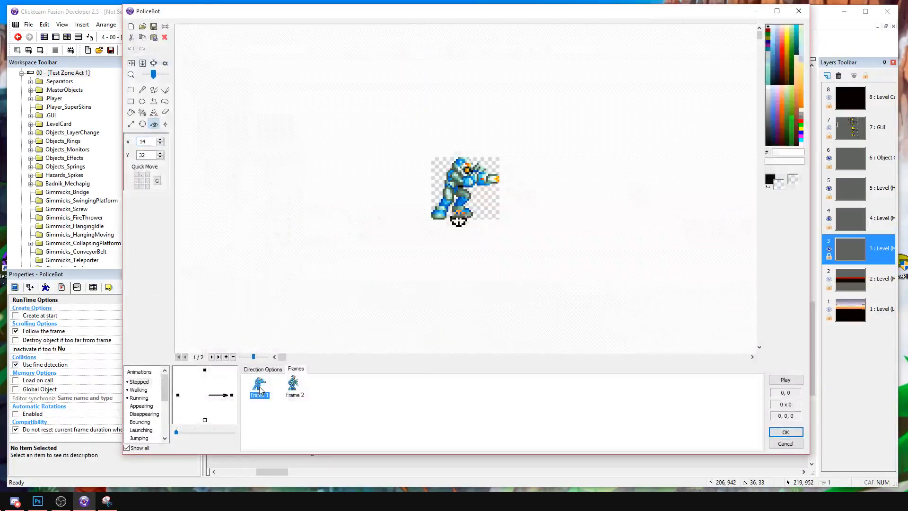
key(Delete)
click(770, 433)
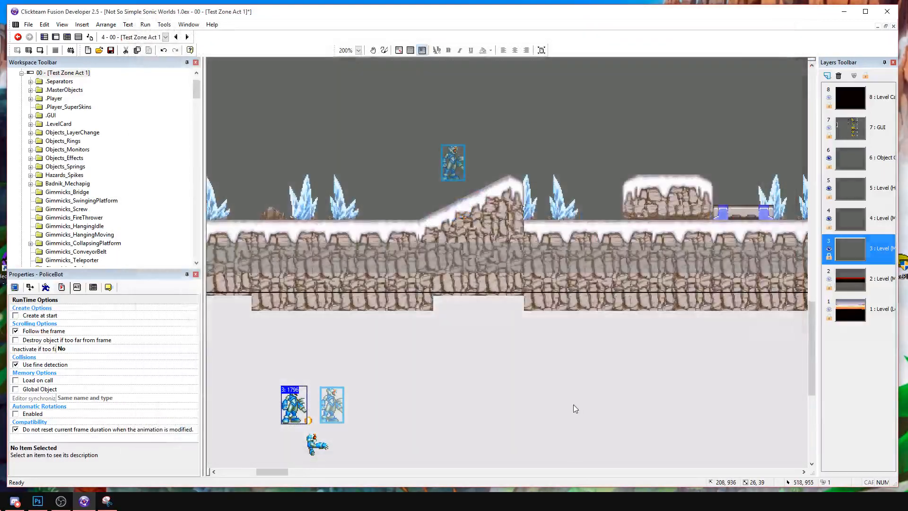
Insert a condition above the AI_Counter01 check in the Fire event, testing whether Effects_Explosion07 faces right (direction 0).
click(78, 37)
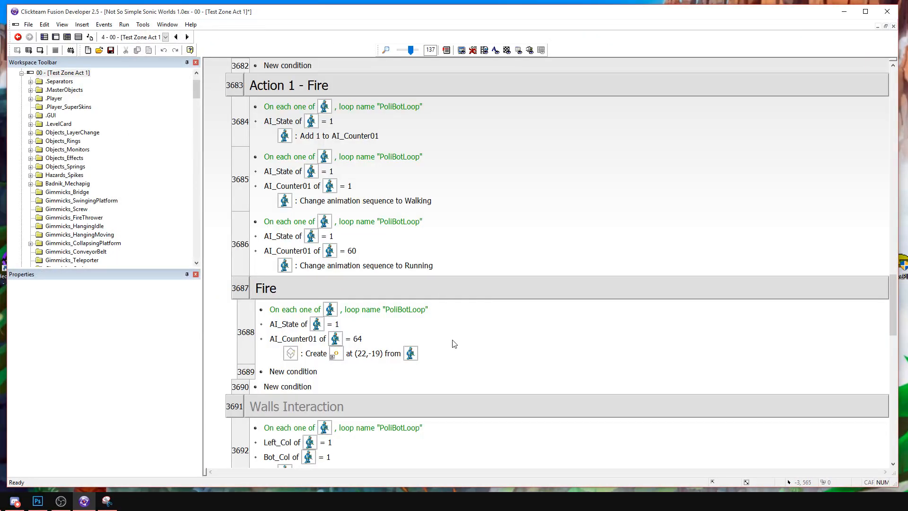
scroll(309, 193, up, 4)
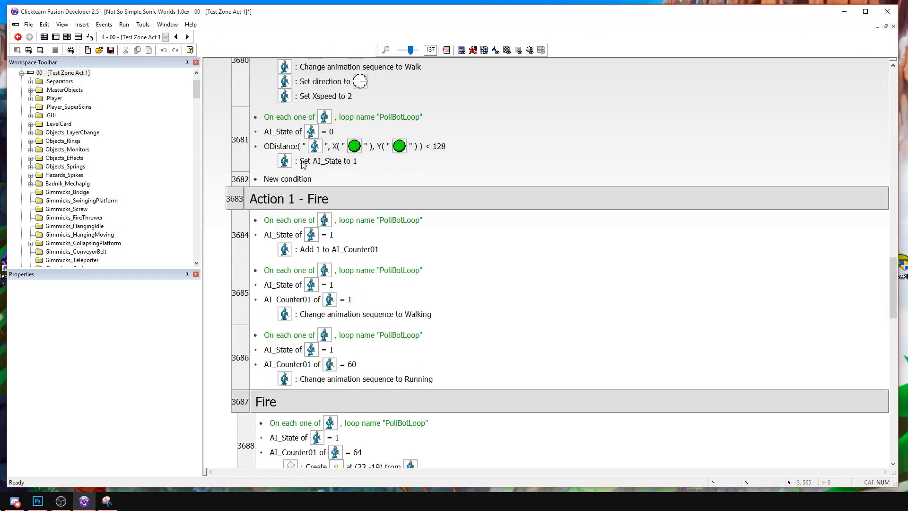
scroll(303, 338, down, 5)
right_click(309, 283)
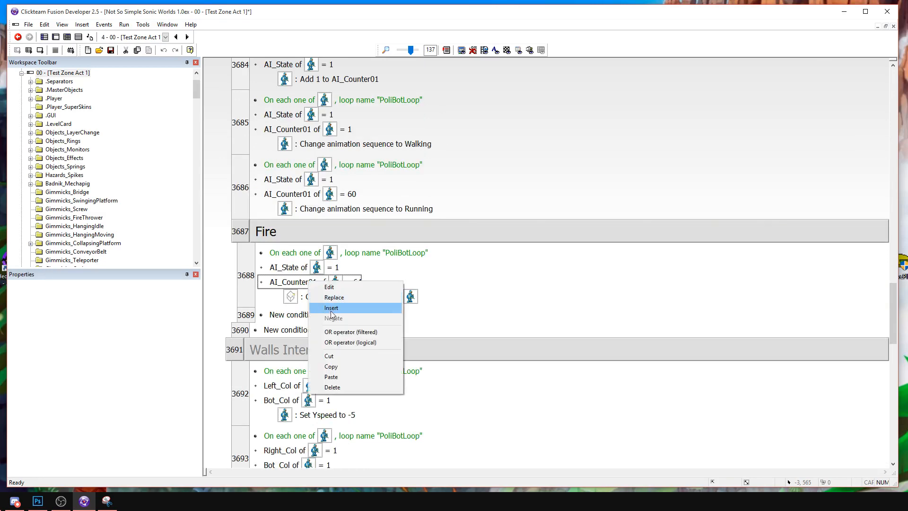
click(367, 308)
right_click(507, 247)
mouse_move(534, 295)
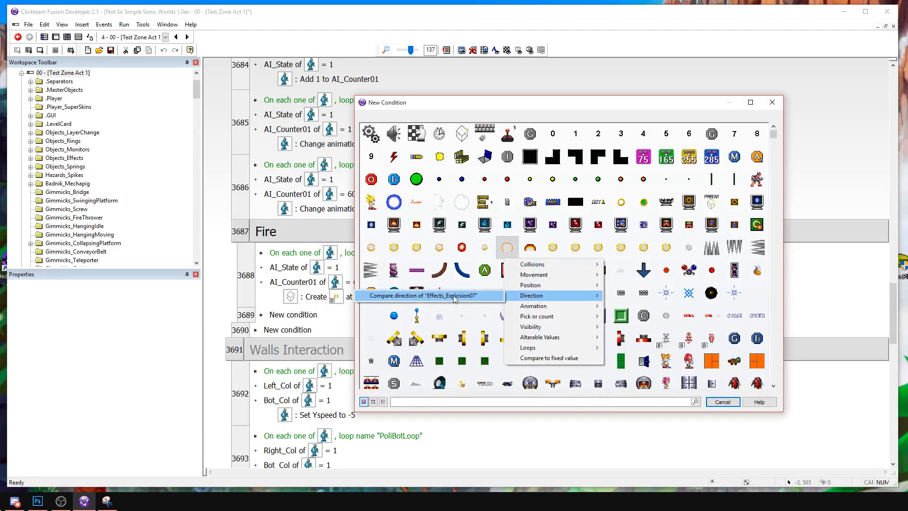
click(452, 297)
click(205, 259)
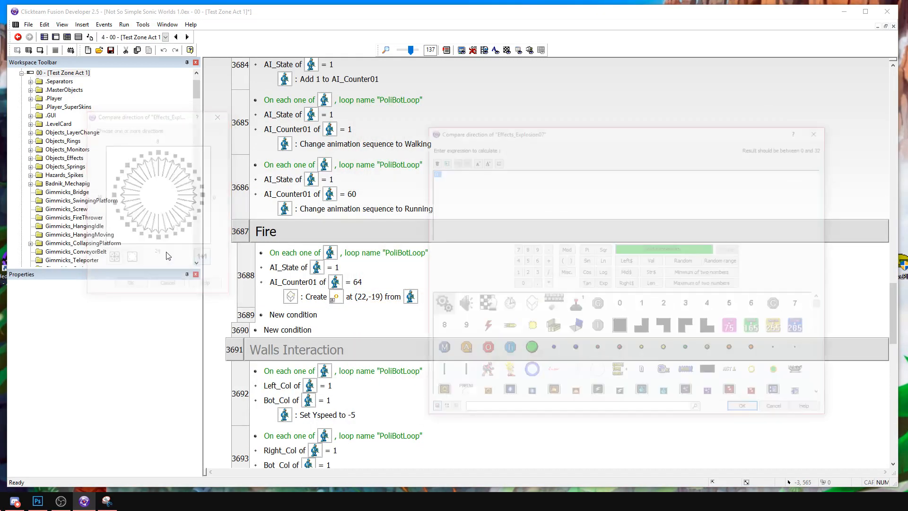
key(Escape)
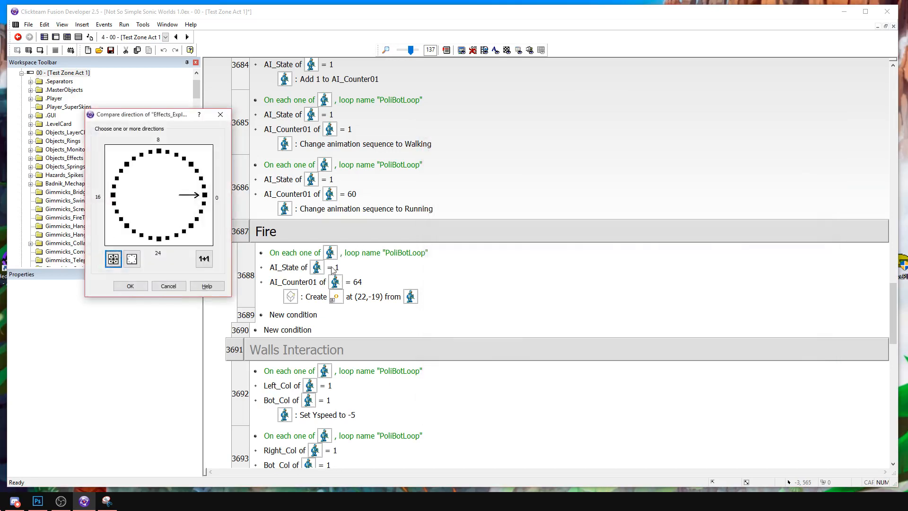
click(130, 286)
Change the object in the Fire event's facing-direction condition to the PoliceBot.
drag(338, 292, 272, 279)
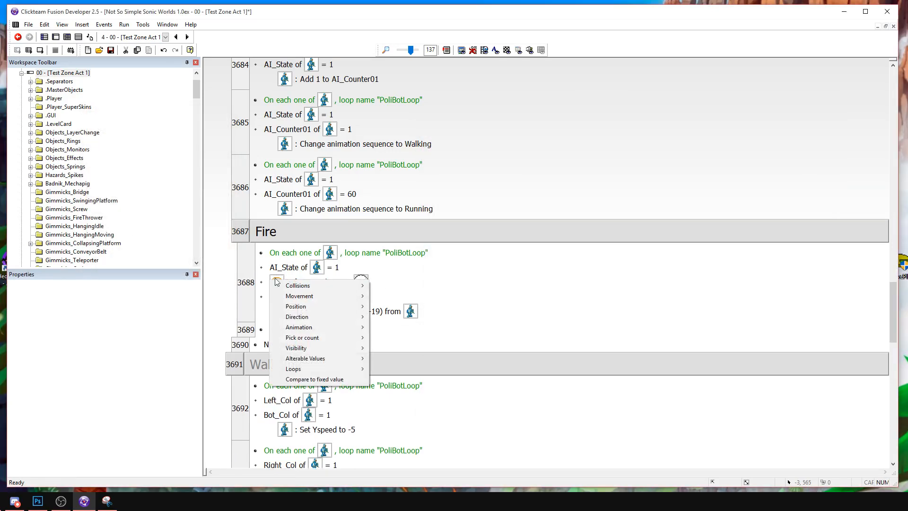
click(381, 269)
drag(331, 300, 309, 281)
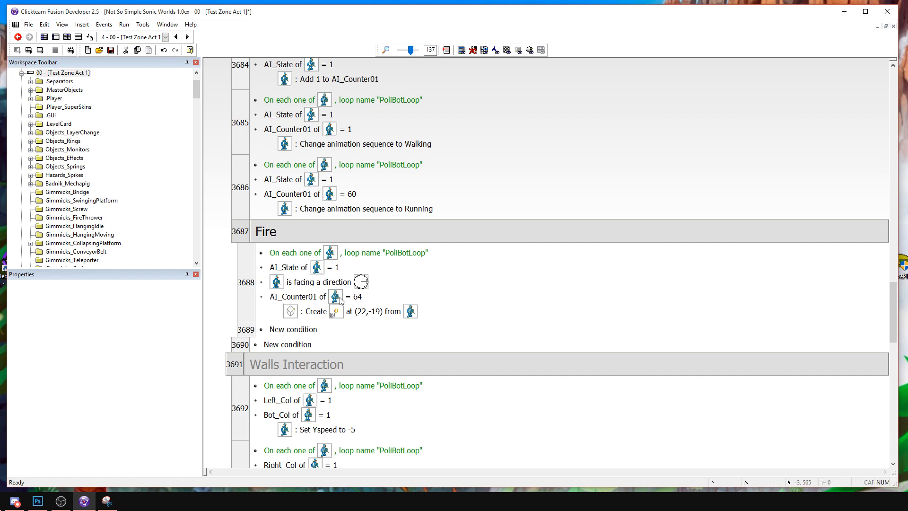
click(253, 286)
click(530, 299)
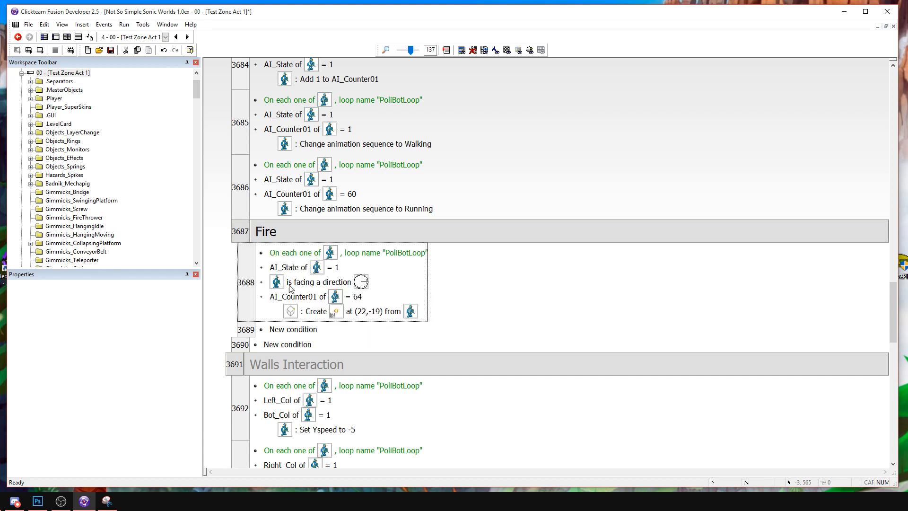
right_click(397, 310)
click(413, 335)
click(396, 138)
mouse_move(425, 146)
click(772, 103)
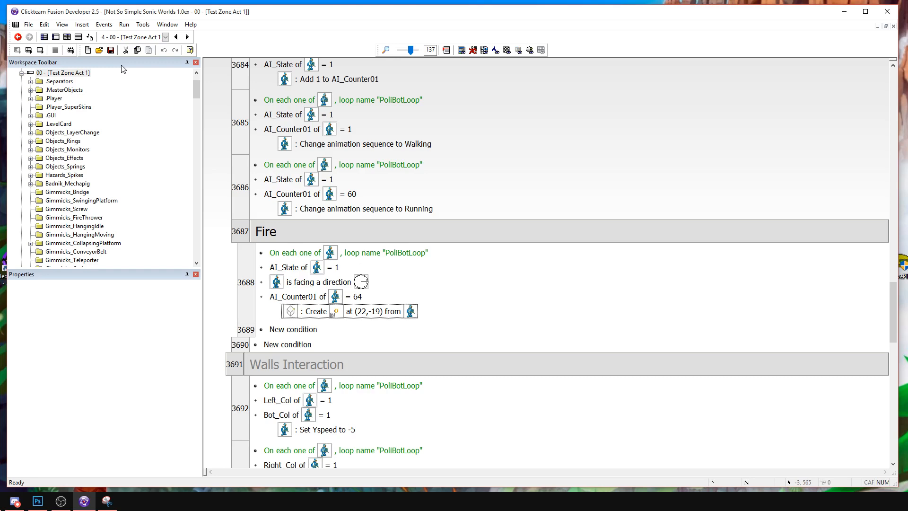
Start inserting a Play Sample action in the Fire event alongside the PoliceFlame creation.
right_click(372, 312)
click(395, 343)
click(396, 129)
mouse_move(409, 141)
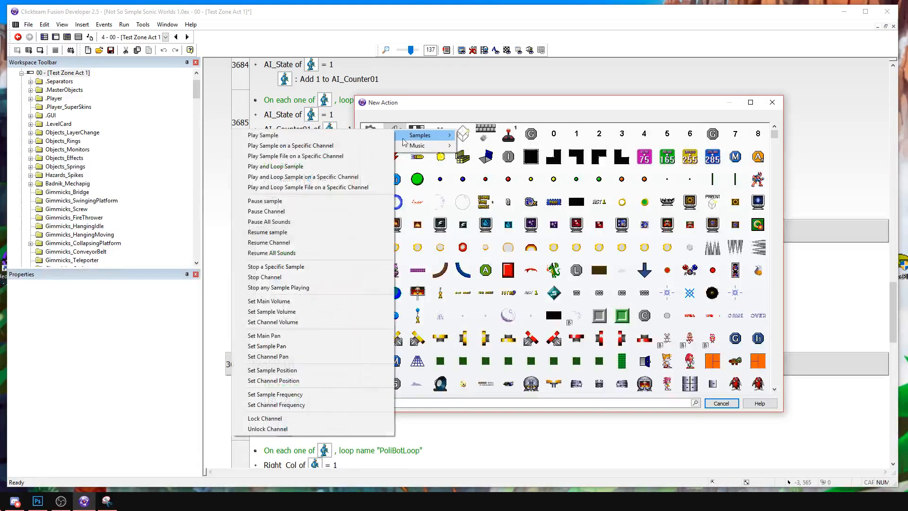
click(274, 135)
Preview the HedgeShow, 41switch, SE_AILE_COMMON0 and SA2_280 samples as candidates for the firing sound.
click(483, 254)
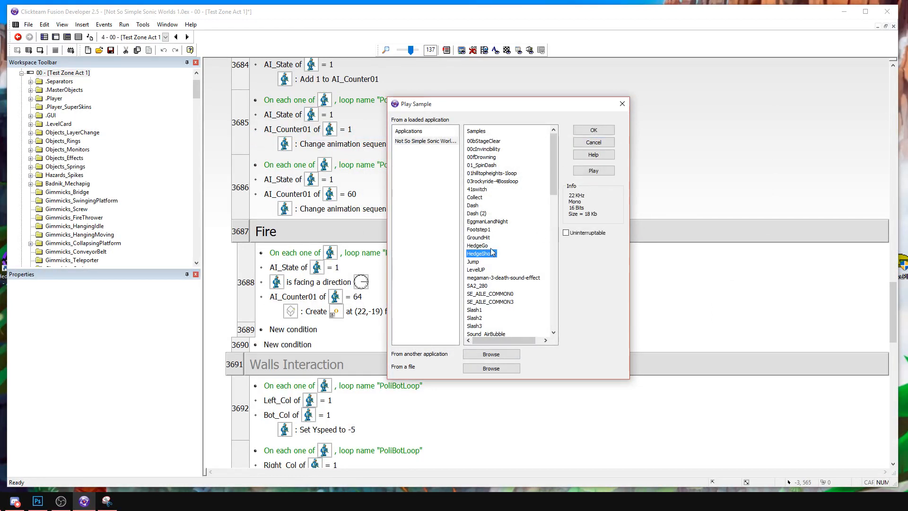
click(594, 170)
click(478, 213)
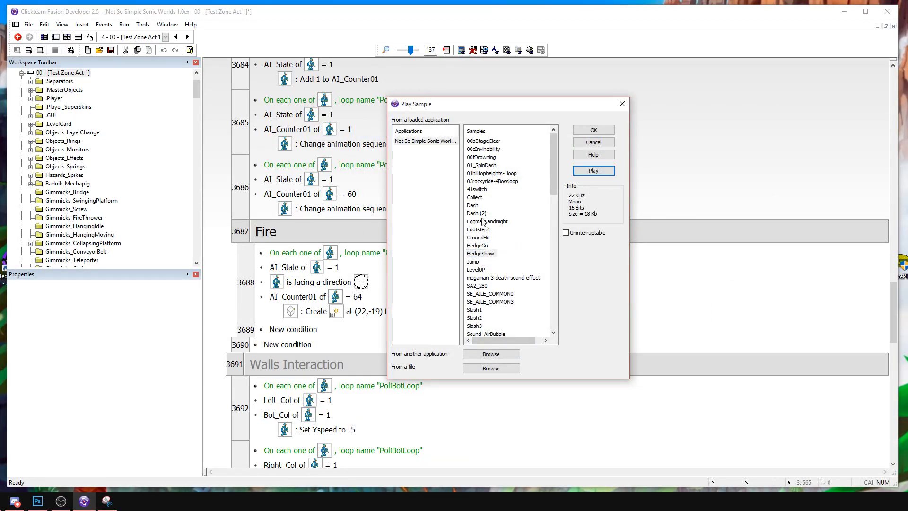
click(476, 190)
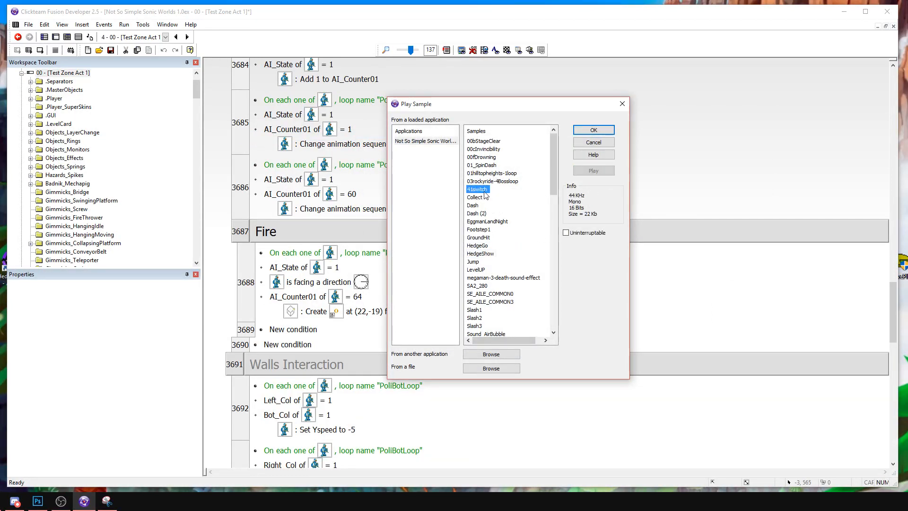
click(597, 173)
scroll(511, 233, down, 2)
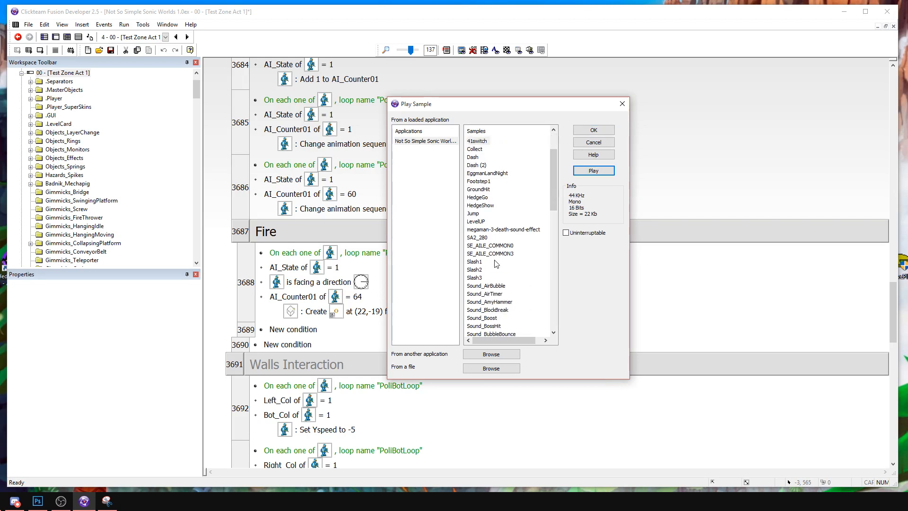
click(492, 246)
click(595, 171)
click(478, 237)
click(594, 171)
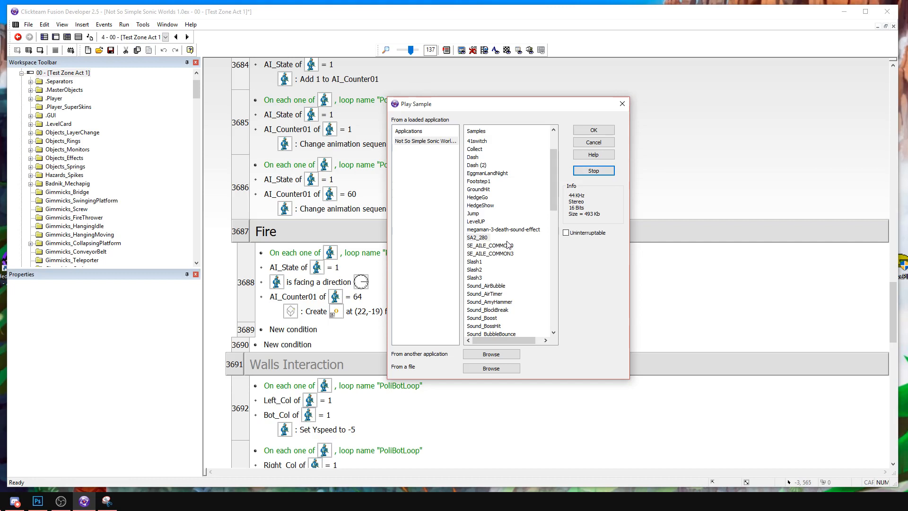
Audition more candidate firing sounds, including the Sound_FireDash and Sound_FireShieldGet samples.
click(482, 287)
scroll(492, 282, down, 7)
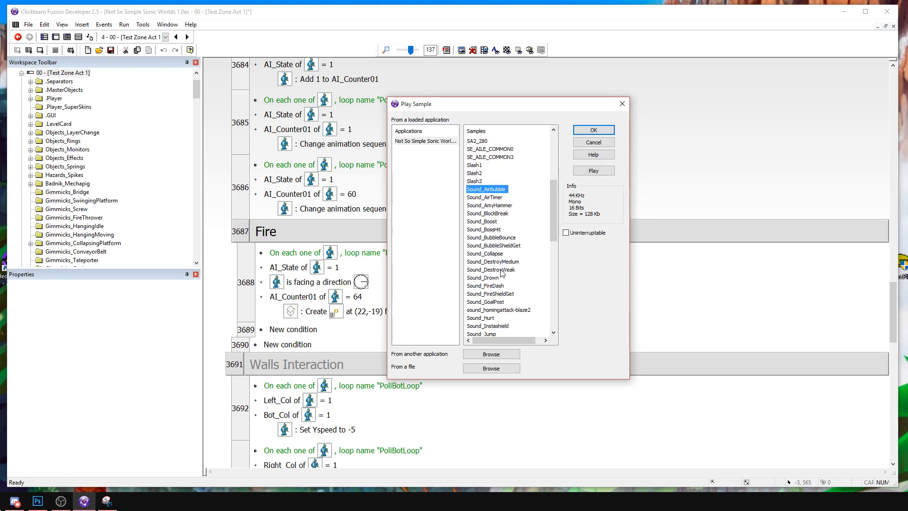
scroll(502, 273, down, 6)
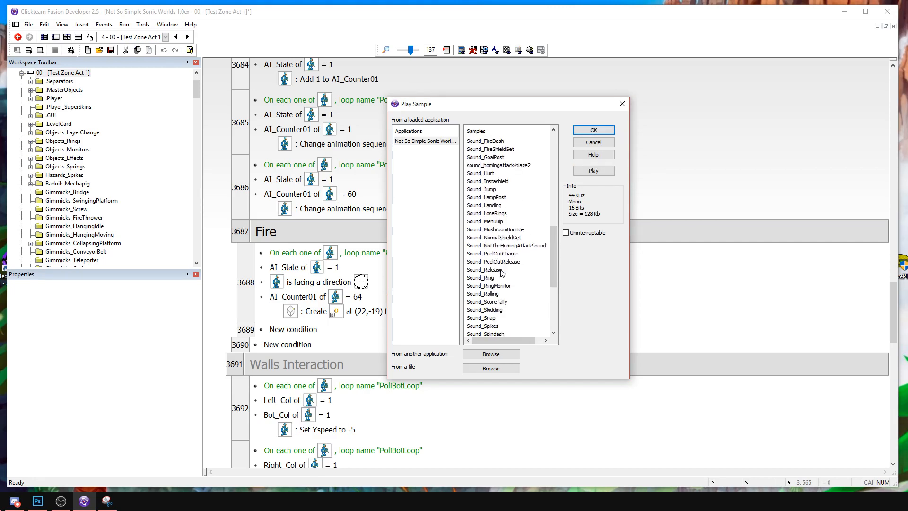
scroll(502, 274, down, 2)
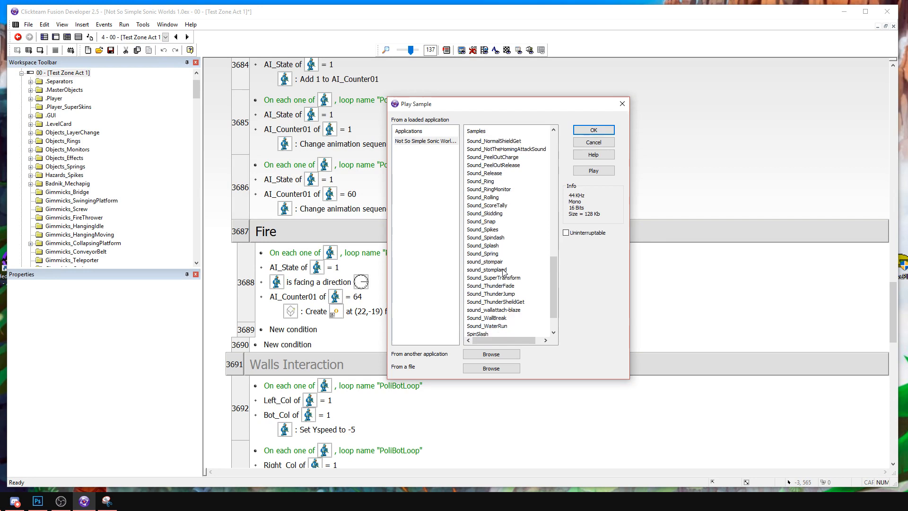
drag(555, 299, 552, 293)
click(494, 301)
click(594, 171)
drag(550, 269, 554, 217)
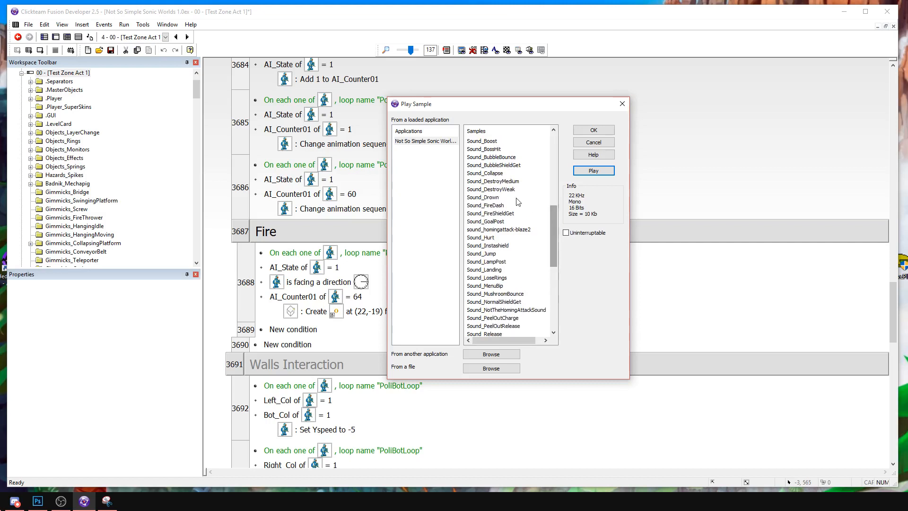
click(487, 205)
click(602, 172)
click(505, 212)
click(589, 171)
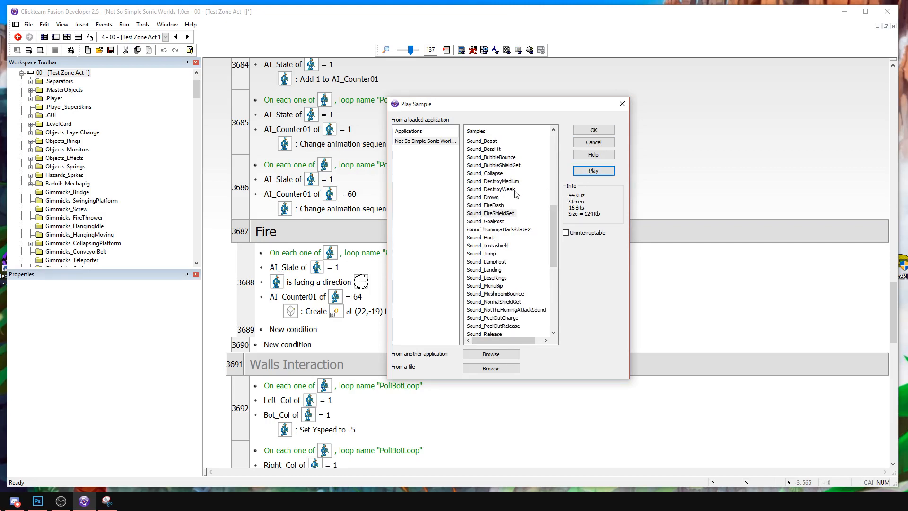
Listen to the Sound_BubbleBounce and Sound_Collapse samples.
mouse_move(552, 239)
mouse_down()
mouse_move(555, 348)
mouse_move(548, 242)
mouse_up()
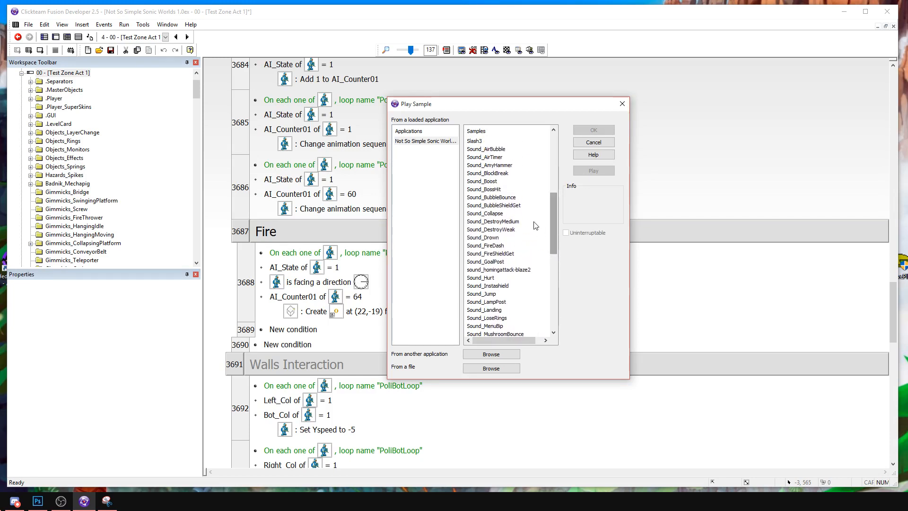
click(508, 197)
click(593, 170)
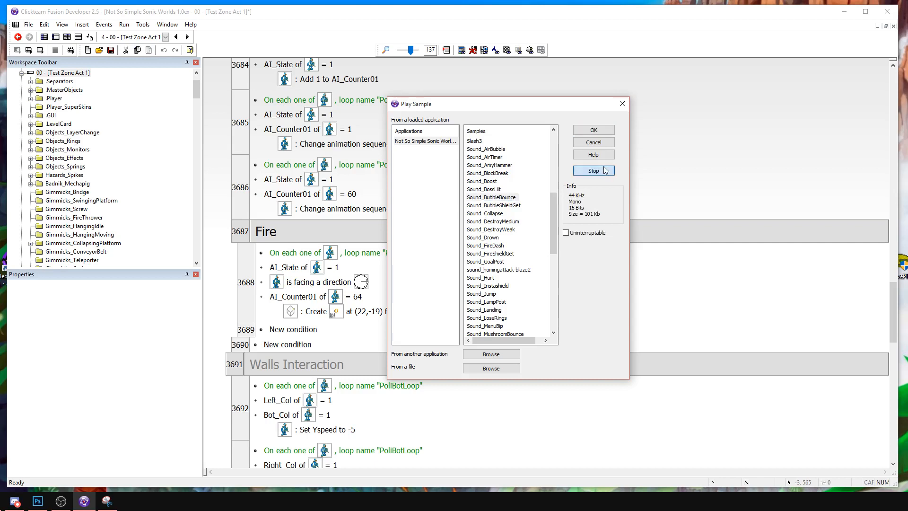
click(494, 214)
click(611, 170)
Audition the samples at the end of the list and assign TailsFlyNormal to the Play Sample action.
mouse_move(551, 198)
mouse_down()
mouse_move(547, 138)
mouse_move(554, 198)
mouse_up()
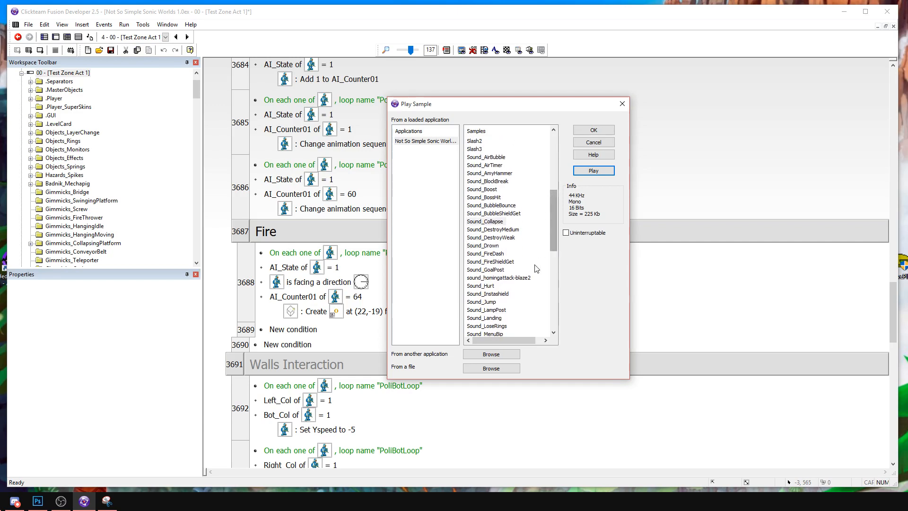
scroll(535, 270, down, 1)
scroll(535, 270, down, 4)
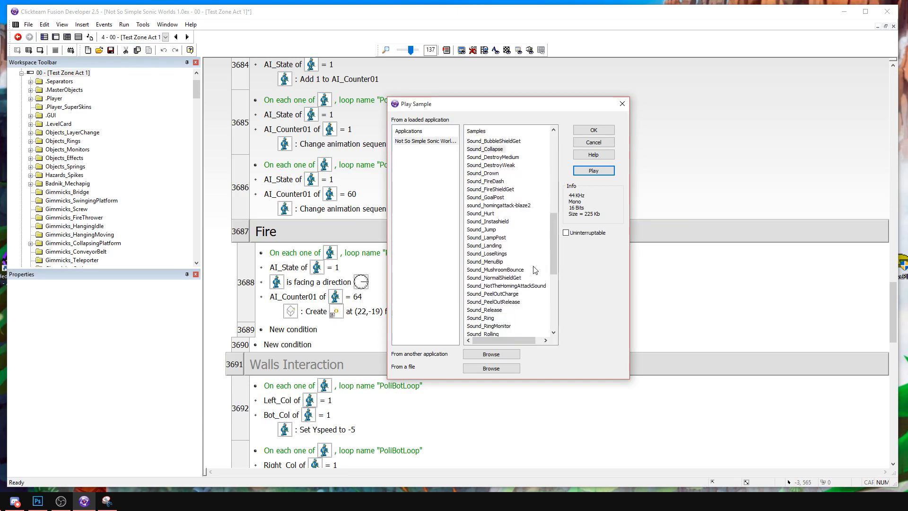
scroll(535, 269, down, 3)
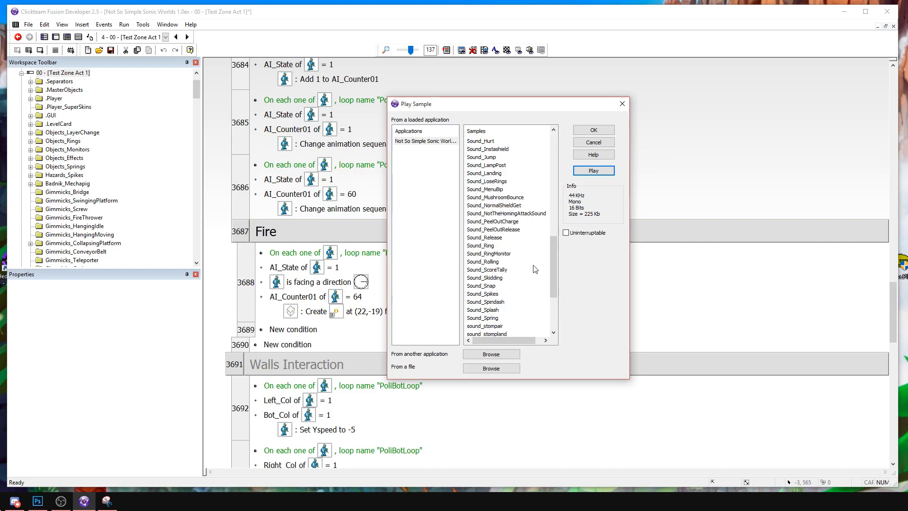
scroll(534, 269, down, 1)
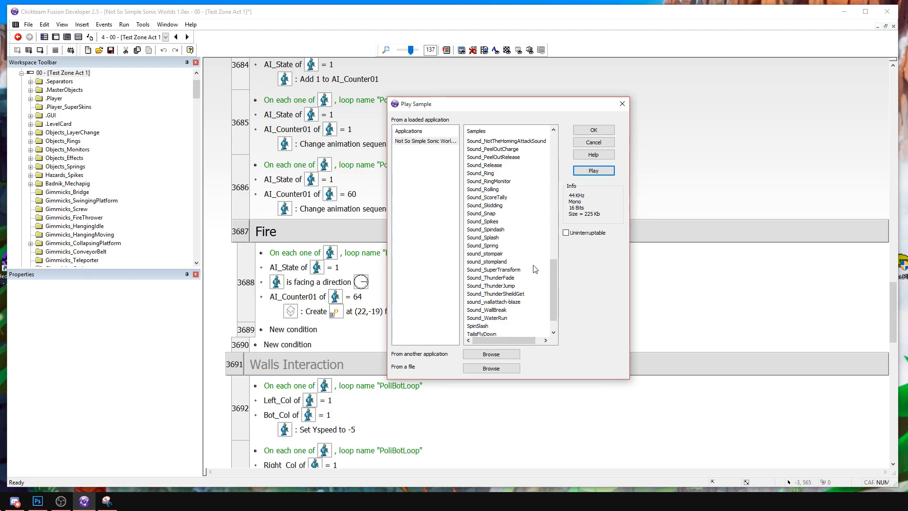
scroll(535, 269, down, 1)
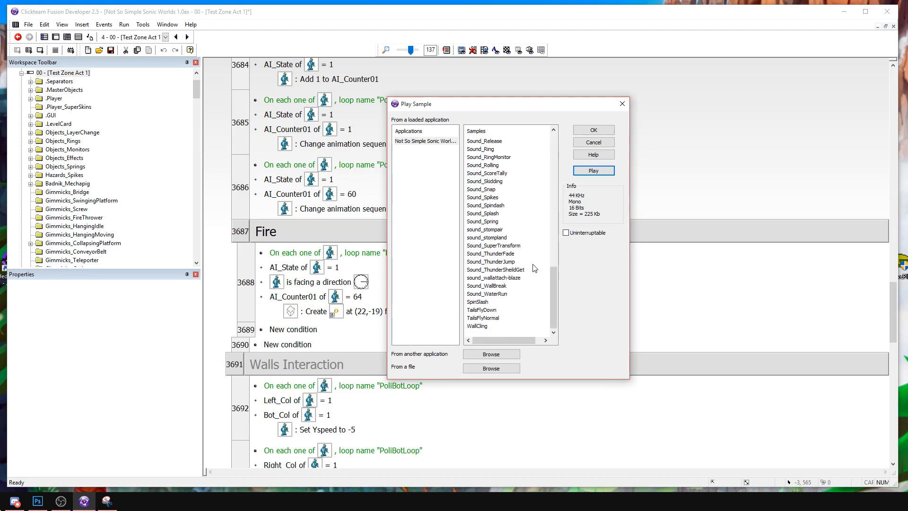
click(489, 303)
click(591, 171)
click(485, 309)
click(591, 173)
click(487, 318)
click(591, 171)
click(480, 325)
click(588, 171)
click(489, 319)
click(489, 318)
click(591, 130)
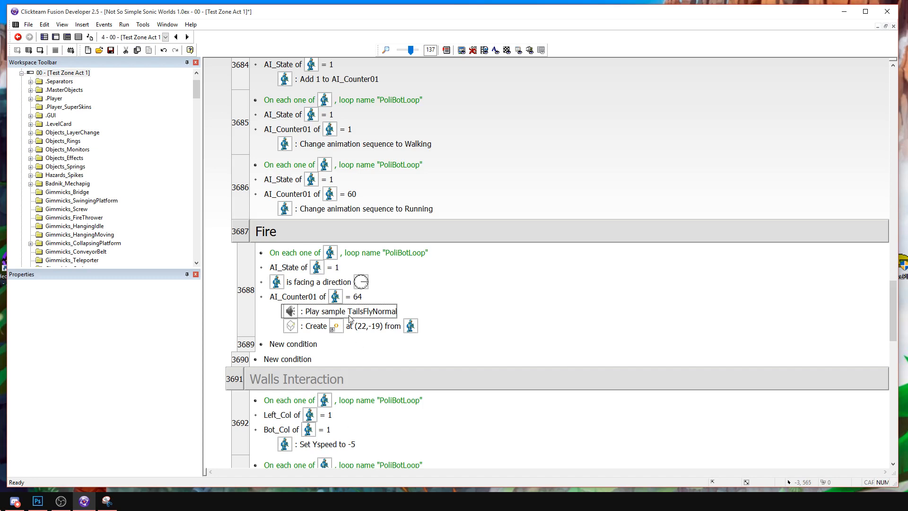
Insert a Stop a Specific Sample action for TailsFlyNormal above the Play Sample action in the Fire event.
right_click(315, 303)
right_click(309, 308)
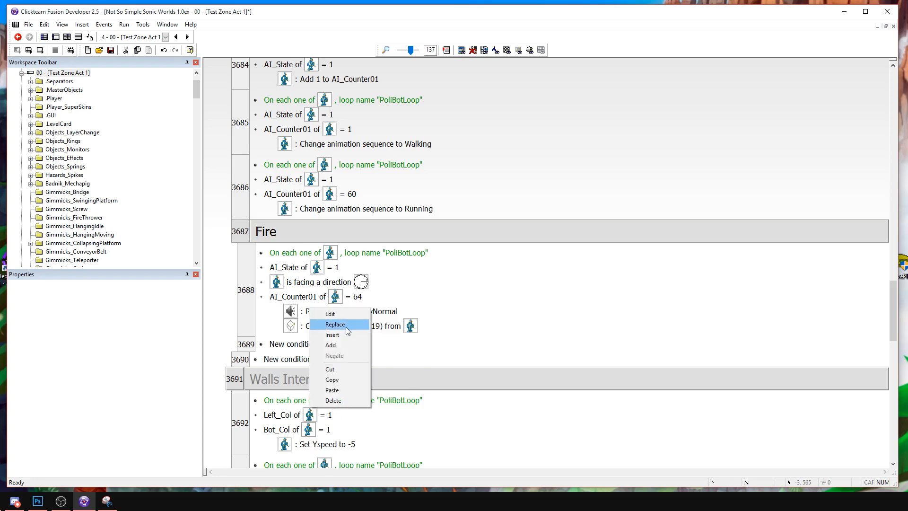
click(345, 334)
click(395, 137)
mouse_move(414, 142)
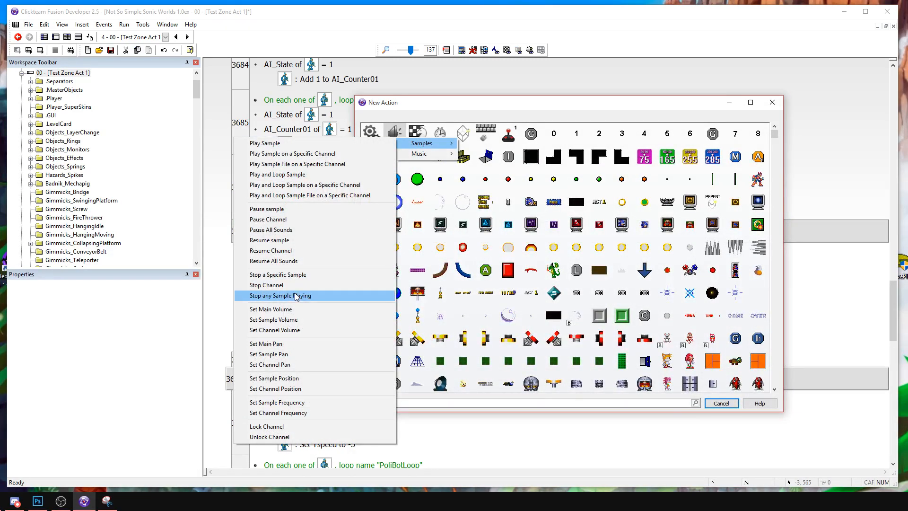
click(284, 275)
scroll(525, 293, down, 15)
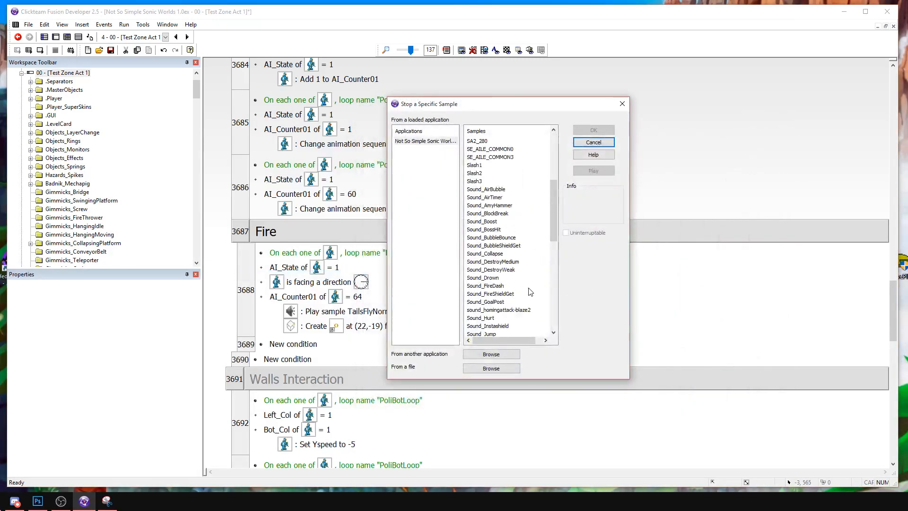
double_click(483, 318)
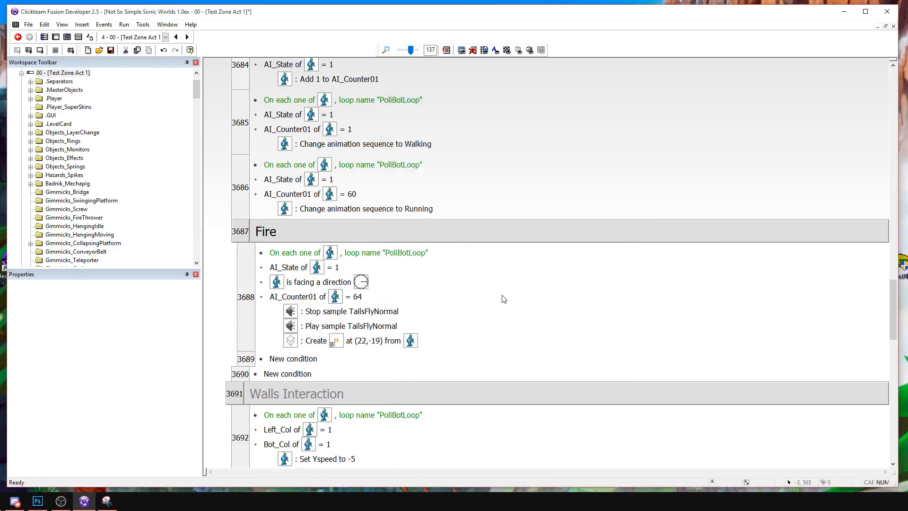
click(252, 293)
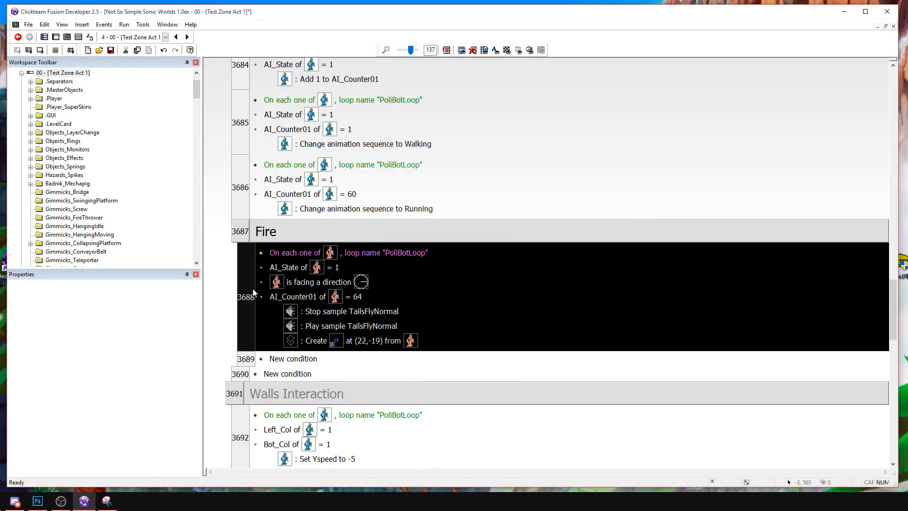
click(498, 274)
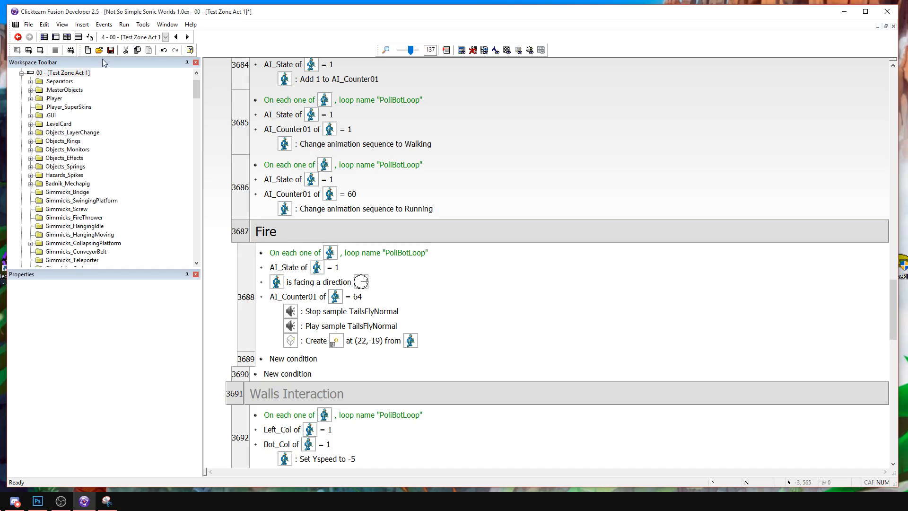
right_click(373, 338)
click(400, 367)
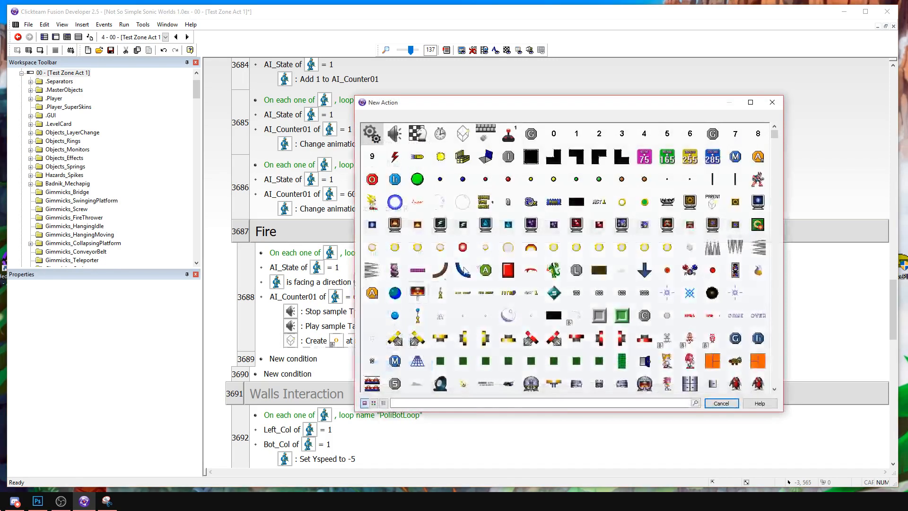
right_click(478, 260)
click(774, 145)
drag(774, 134, 775, 341)
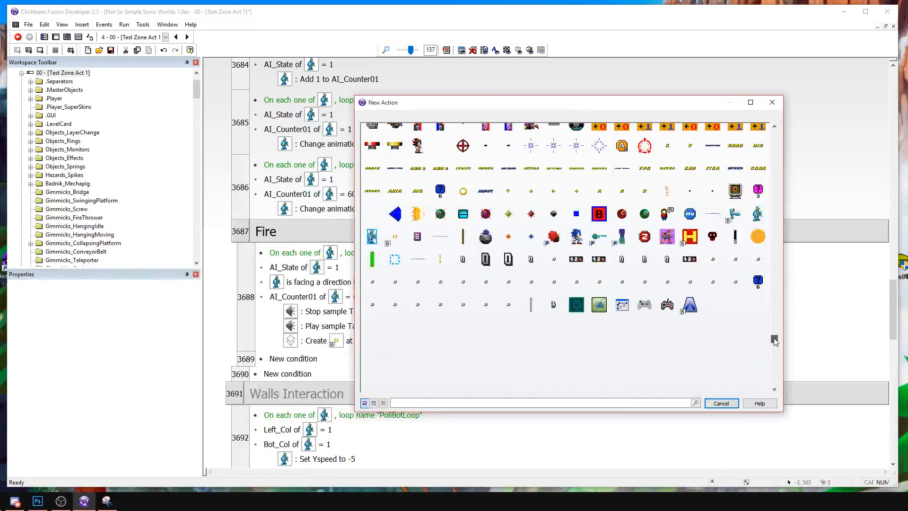
right_click(396, 239)
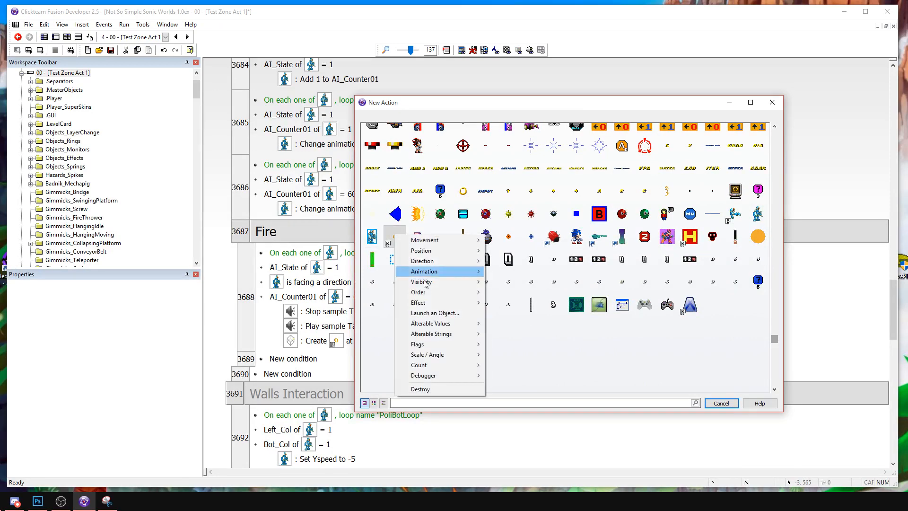
mouse_move(423, 326)
click(380, 326)
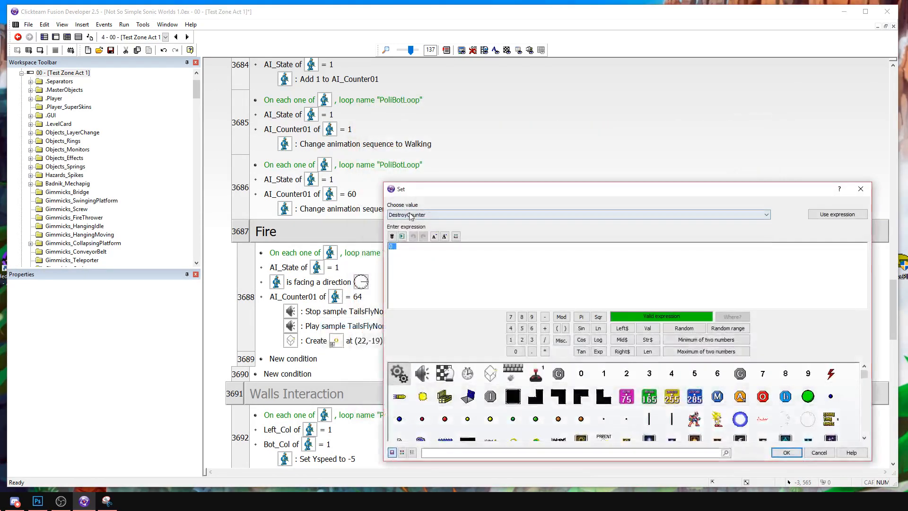
click(412, 214)
click(413, 214)
click(786, 453)
Open Behavior #1 of the PoliceFlame object from the frame to check its DestroyCounter events.
click(55, 37)
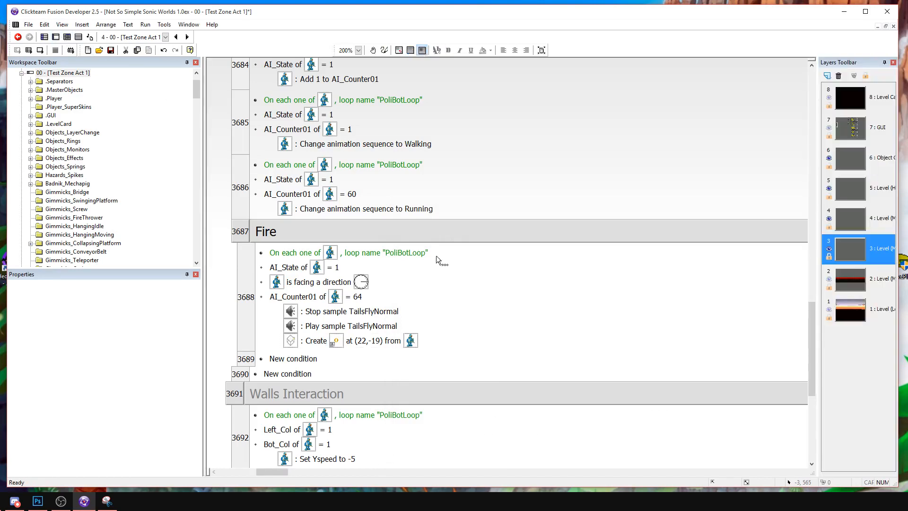
click(350, 395)
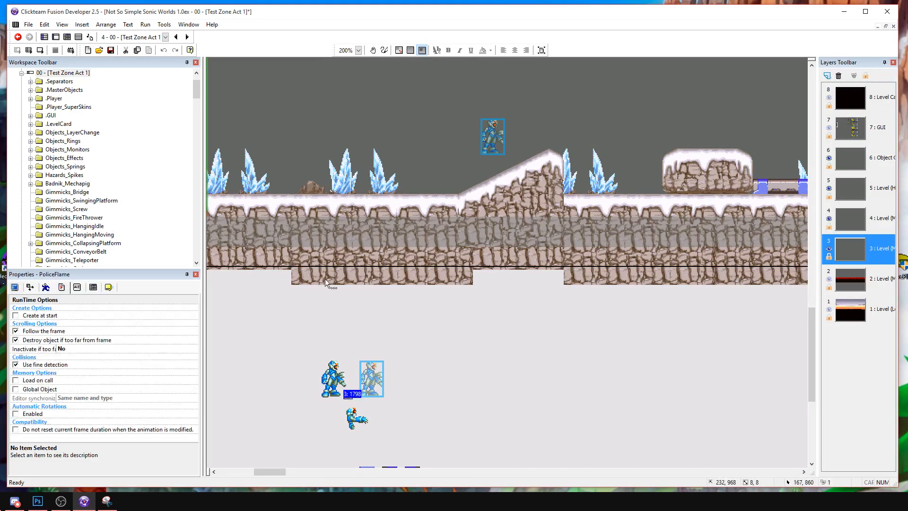
click(92, 288)
click(182, 324)
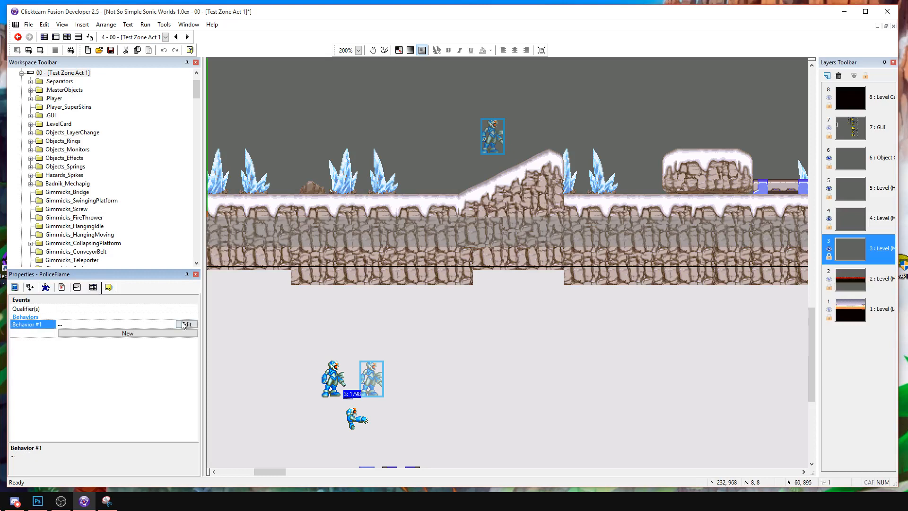
click(184, 324)
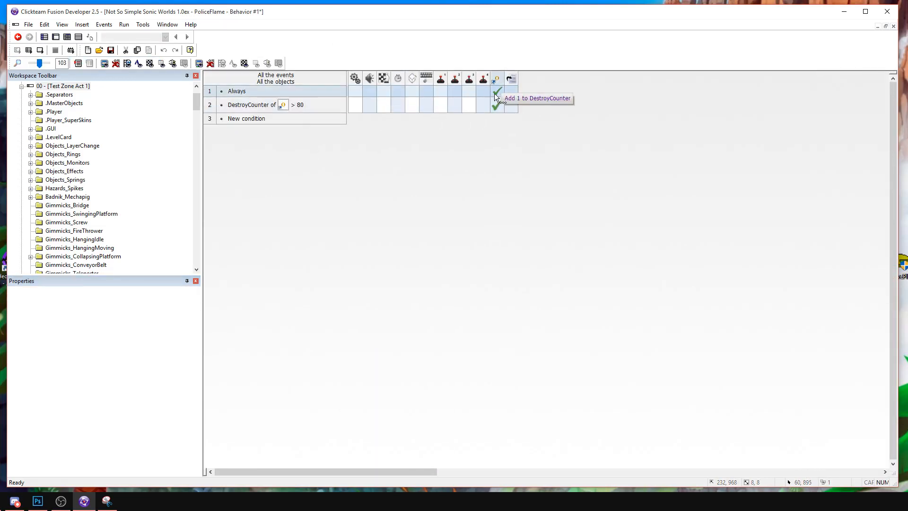
Return to the frame's event list and insert an empty comment line below the firing event in the Fire group.
click(78, 36)
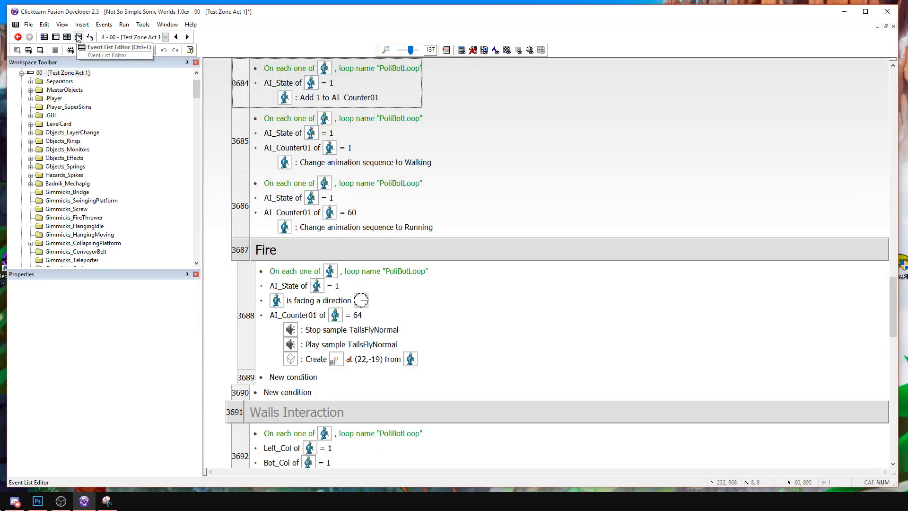
right_click(295, 264)
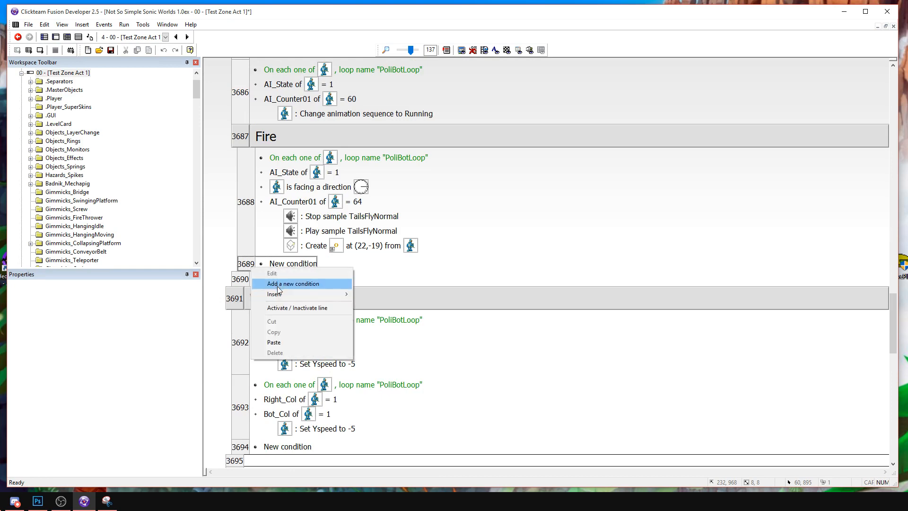
mouse_move(279, 293)
click(199, 293)
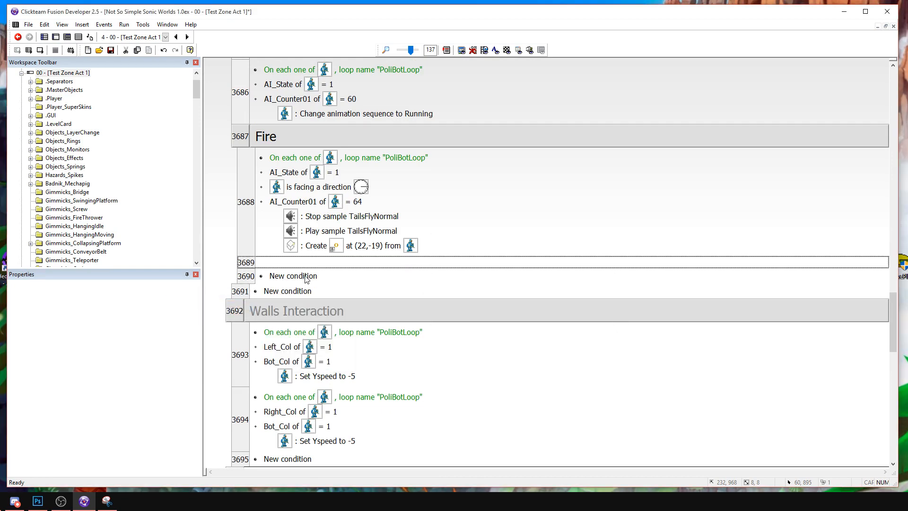
Add an Always event directly below the empty comment line in the Fire group.
double_click(306, 278)
click(371, 134)
click(399, 139)
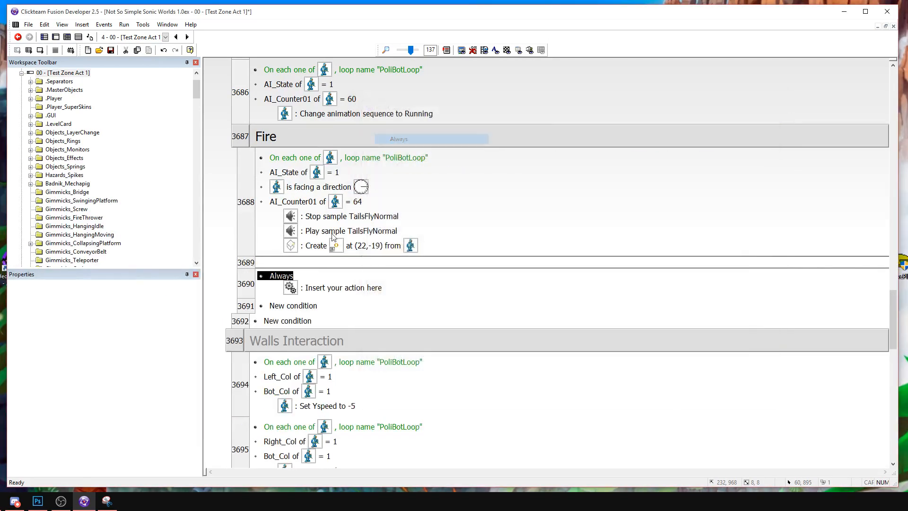
Add an action to the Always event that sets PoliceFlame's X coordinate to X( "PoliceFlame" ) + 8.
double_click(326, 288)
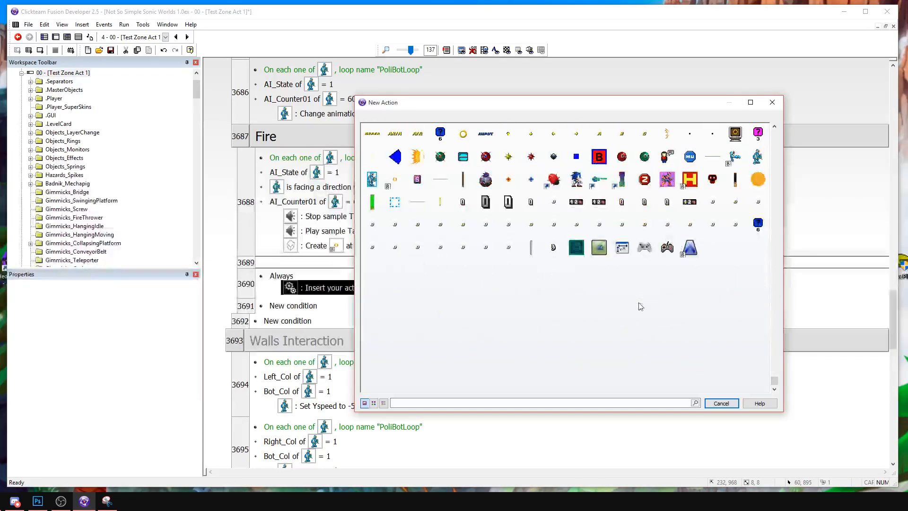
scroll(709, 263, up, 1)
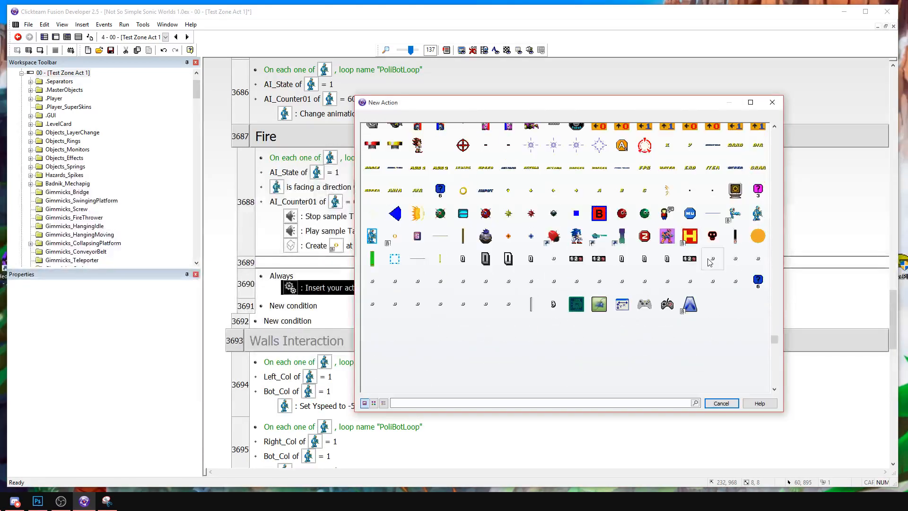
click(396, 236)
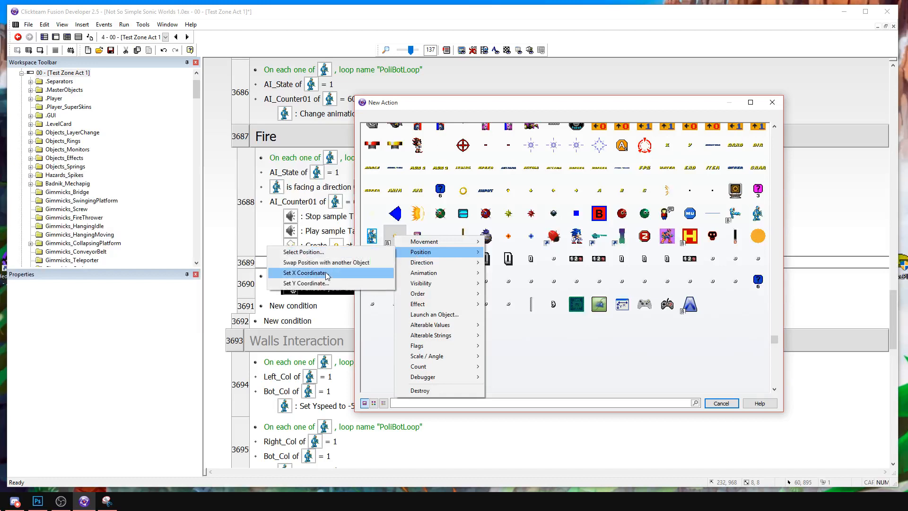
click(306, 273)
click(528, 350)
mouse_move(559, 378)
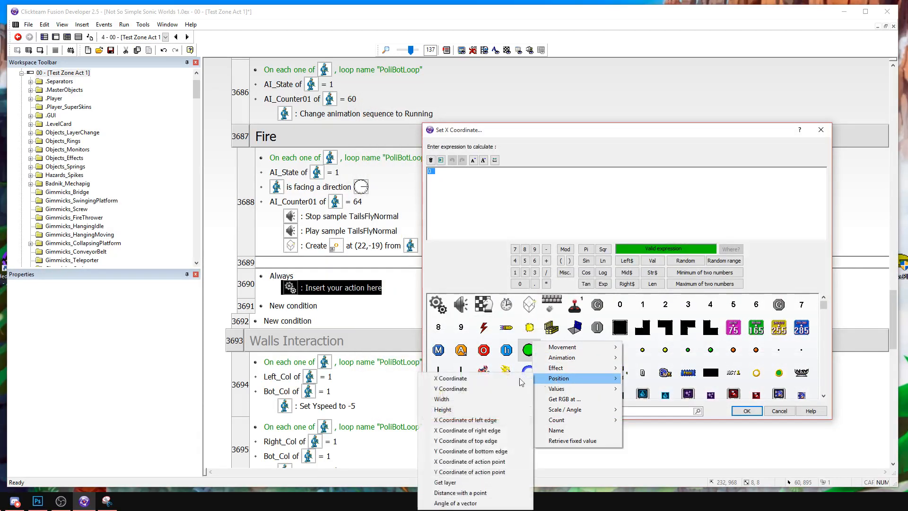
click(469, 378)
text(+ 1)
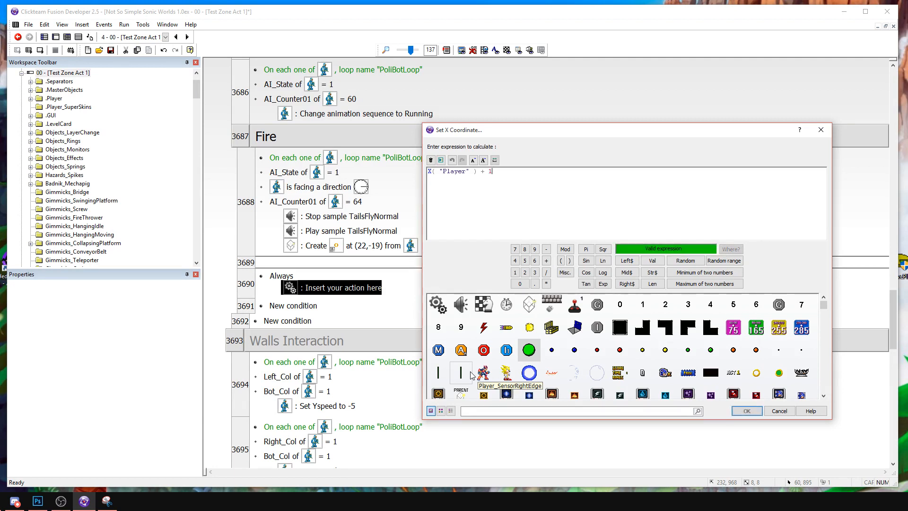
text(8)
key(Return)
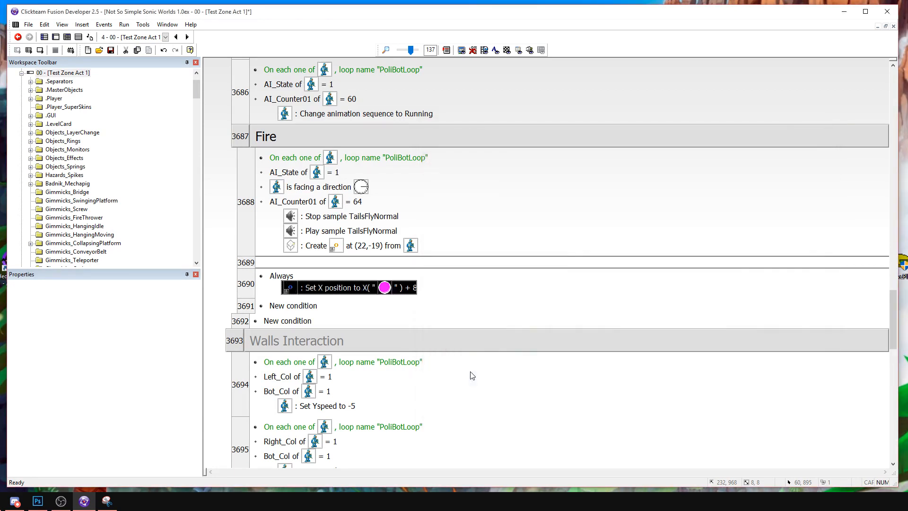
drag(382, 284, 358, 284)
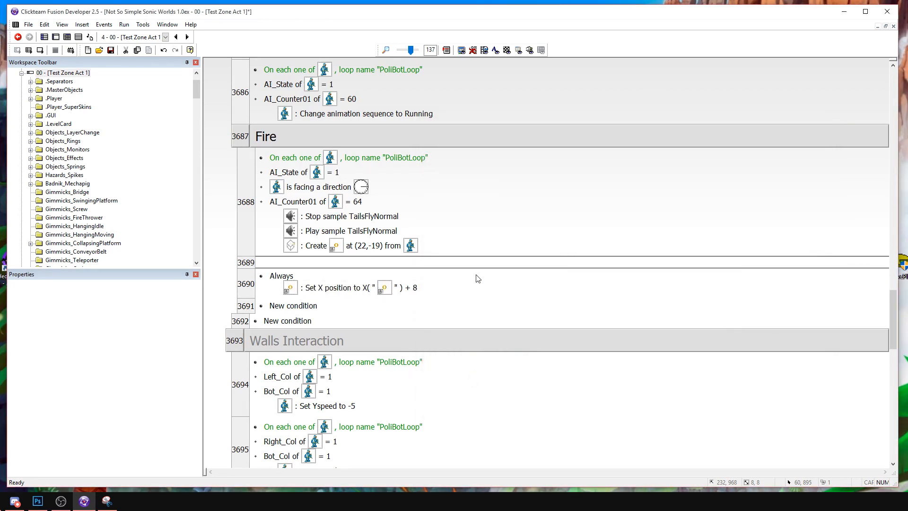
Replace the Always condition with a check that PoliceFlame is facing direction 0.
right_click(296, 282)
click(312, 294)
click(552, 293)
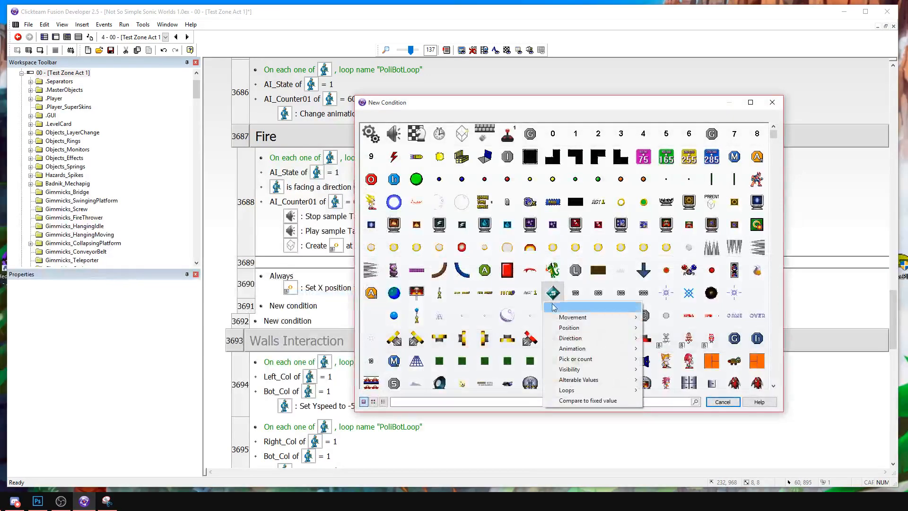
mouse_move(580, 343)
click(456, 452)
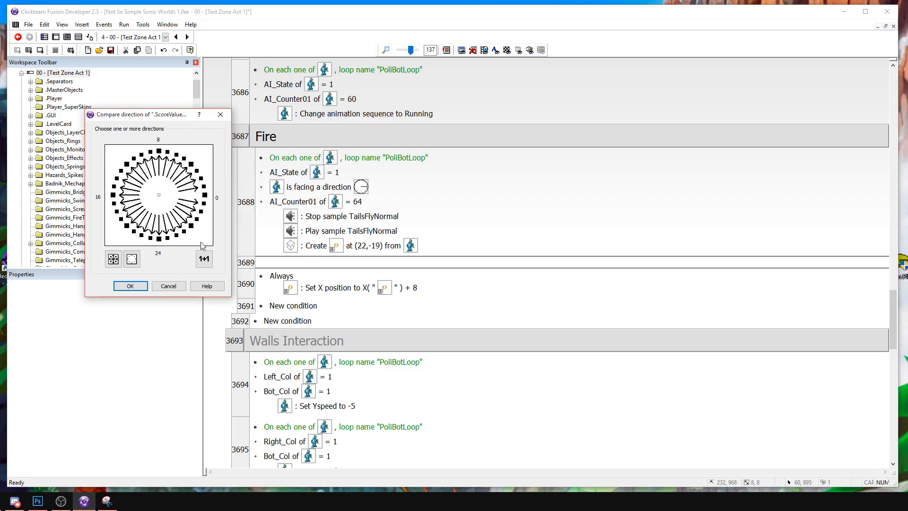
click(133, 260)
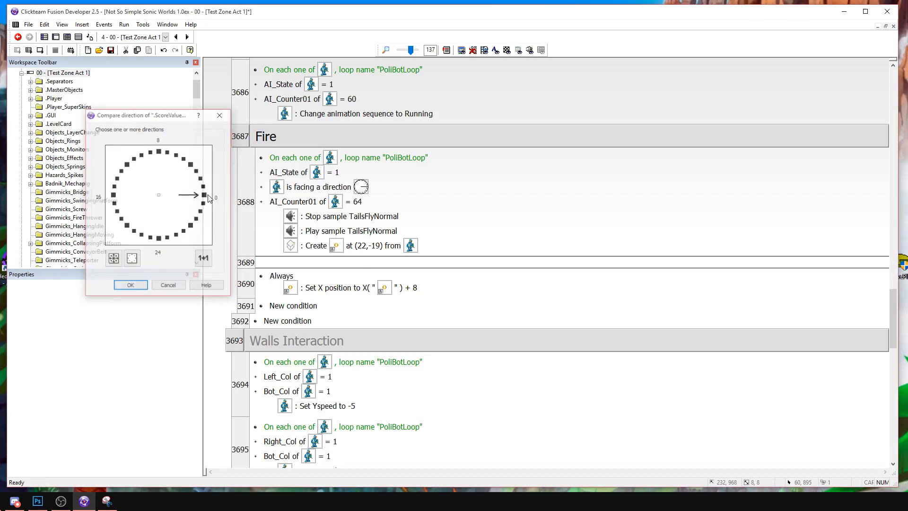
key(Return)
Duplicate the PoliceFlame movement event below itself and change the copy's facing direction to 16.
click(247, 283)
key(ctrl+c)
click(473, 310)
key(ctrl+v)
double_click(322, 317)
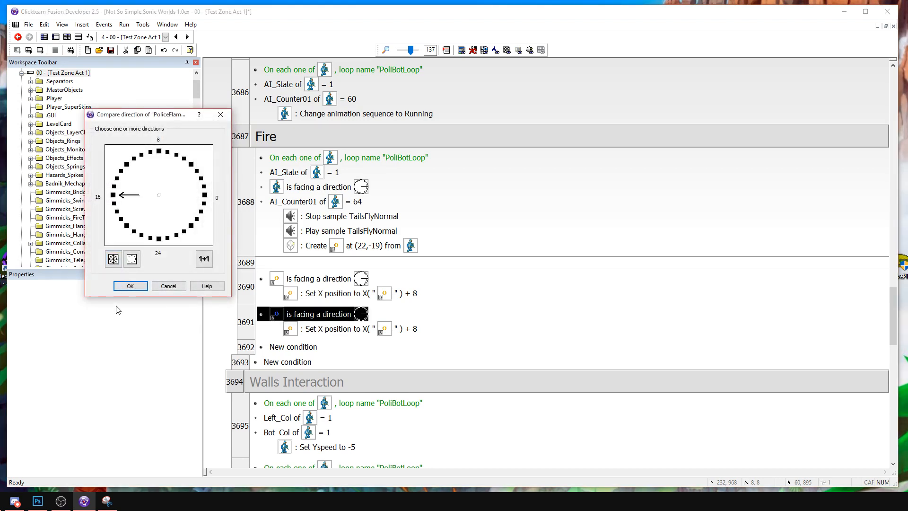
click(130, 286)
Change the direction-16 event's X position expression to X( "PoliceFlame" ) - 8.
double_click(310, 334)
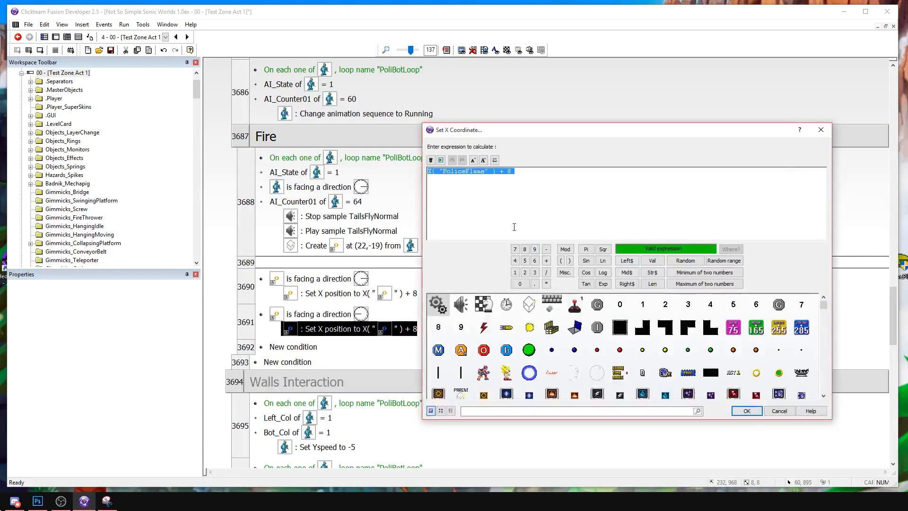
click(511, 173)
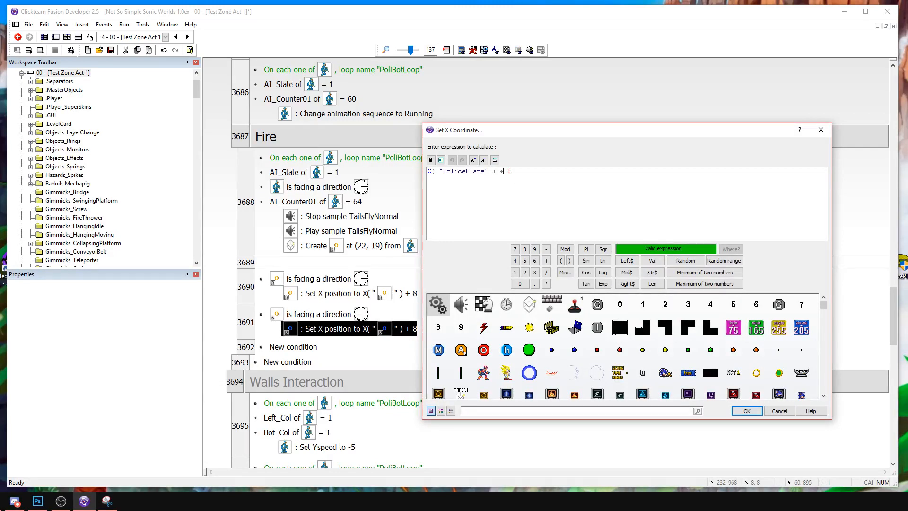
key(BackSpace)
text(-)
key(Return)
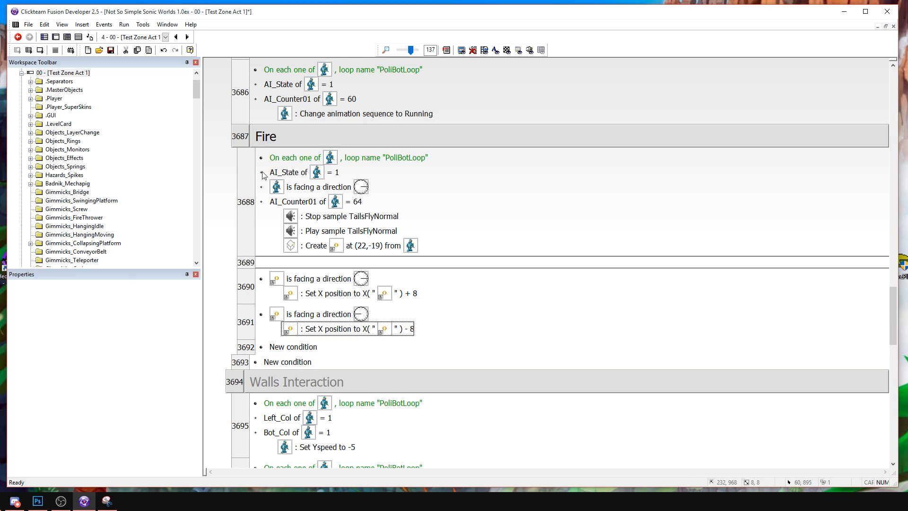
Add an action setting PoliceFlame's direction to 0 in the firing event and place it after the Create action.
right_click(378, 240)
click(402, 269)
click(417, 223)
mouse_move(448, 258)
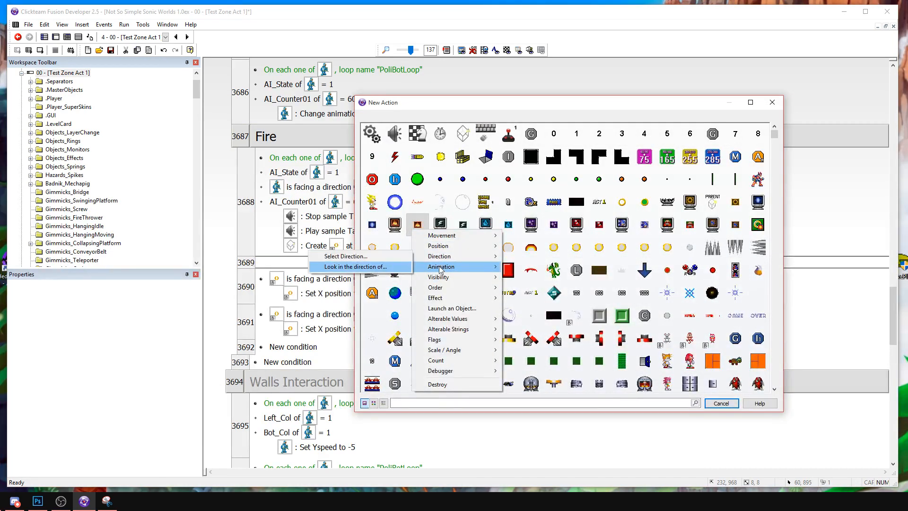
click(387, 259)
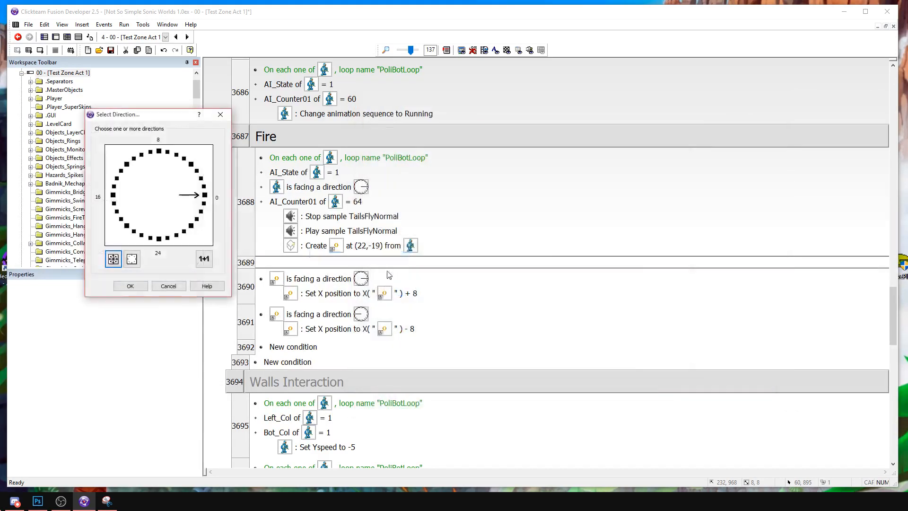
click(139, 286)
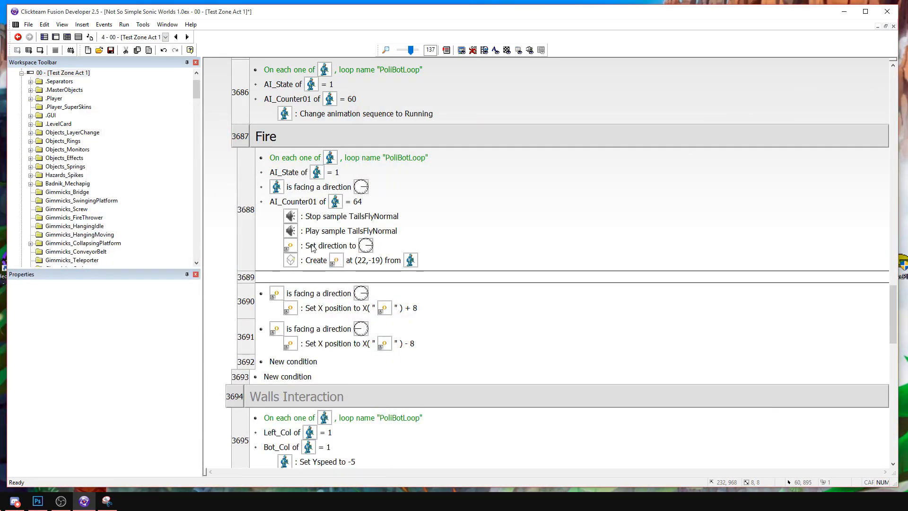
drag(310, 249, 310, 266)
Copy PoliceFlame's right-facing Stopped animation frames to its left direction, save the animation and return to the event list.
click(55, 38)
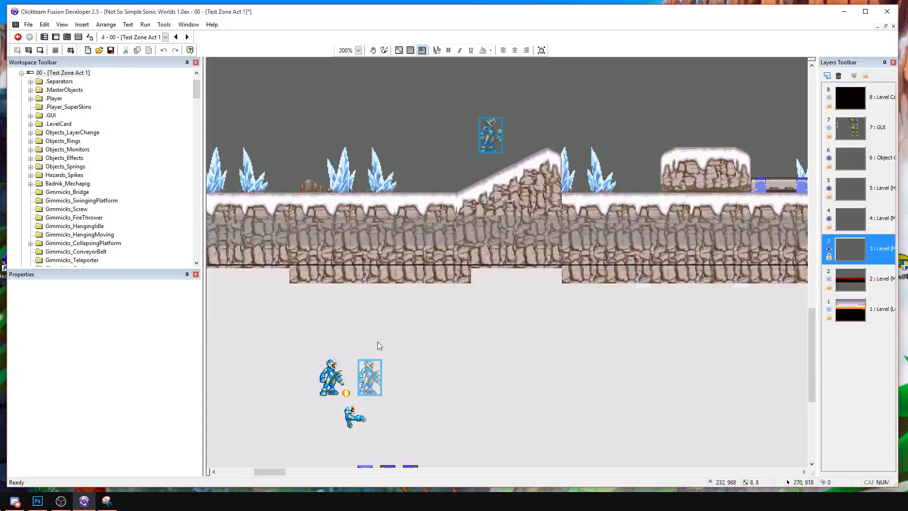
double_click(345, 392)
right_click(234, 397)
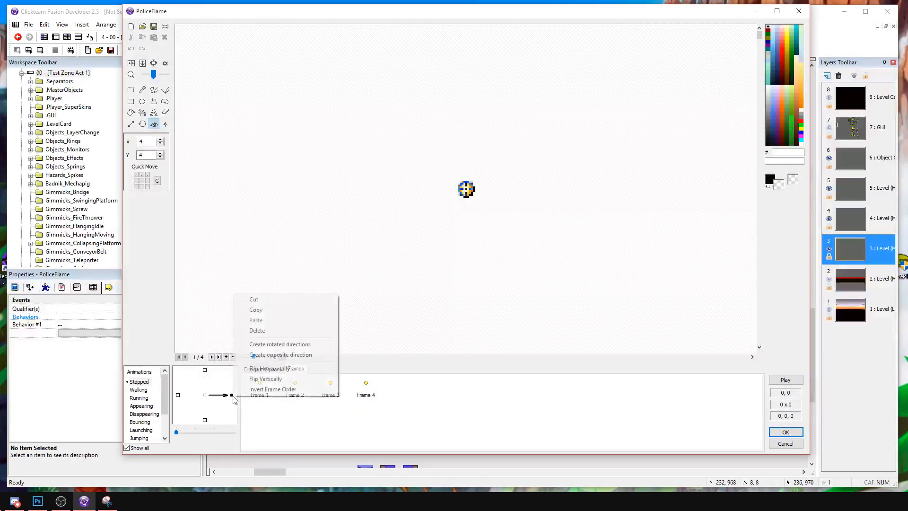
click(259, 310)
right_click(178, 395)
click(202, 319)
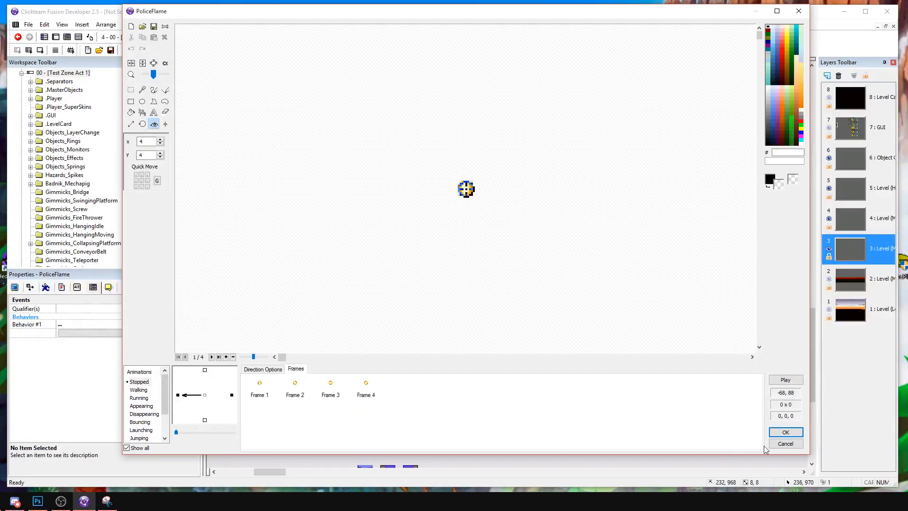
click(771, 432)
click(79, 37)
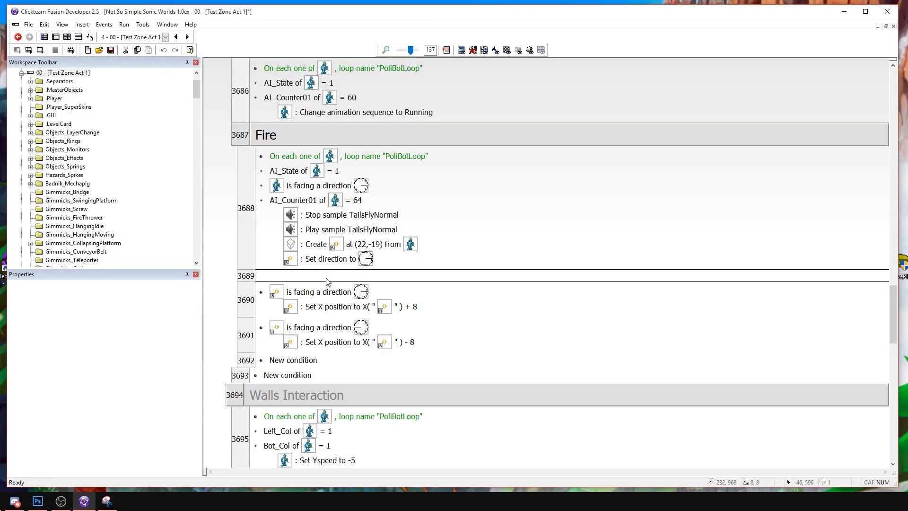
Duplicate the right-facing firing event twice within the Fire group.
scroll(363, 244, up, 3)
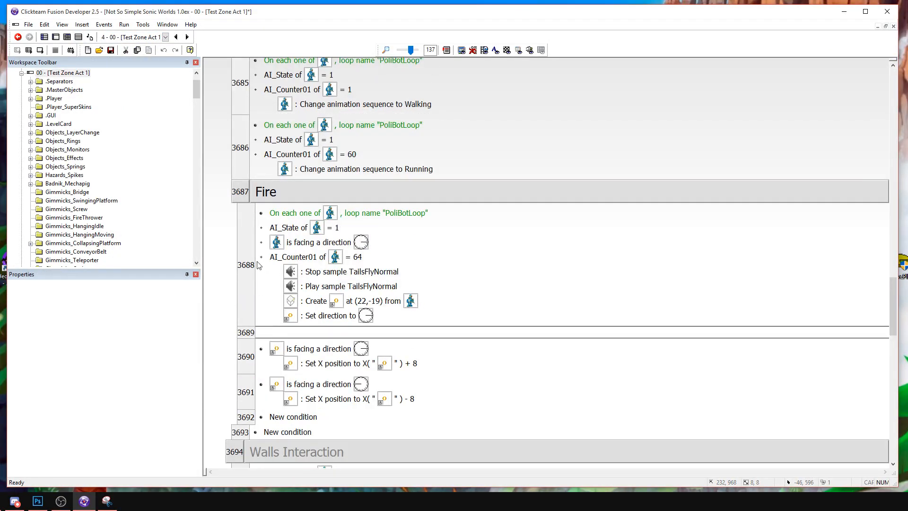
click(549, 274)
key(ctrl+c)
key(ctrl+v)
scroll(549, 282, down, 3)
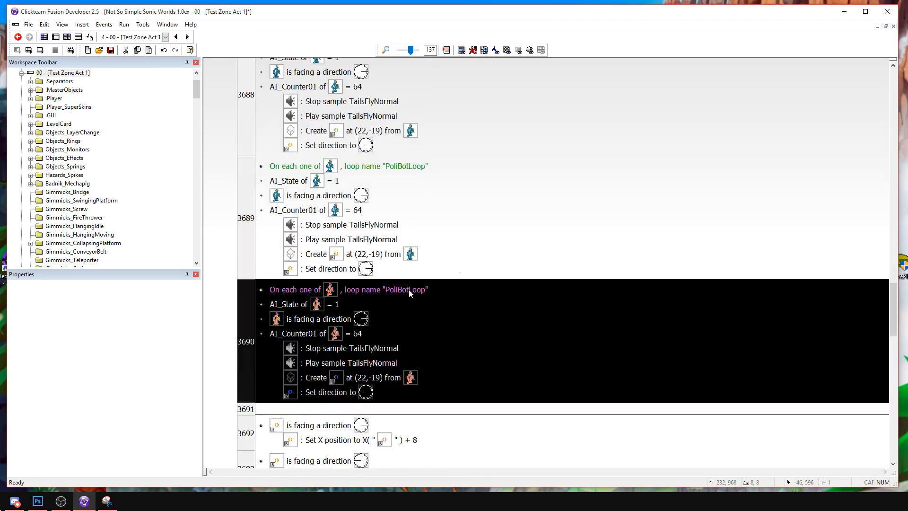
Set the AI_Counter01 comparison to 70 in the first firing copy and 76 in the second.
double_click(298, 210)
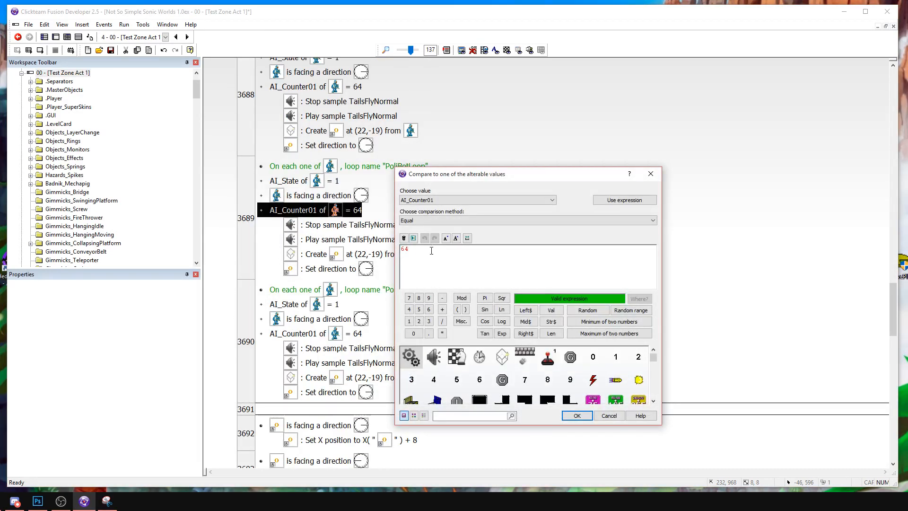
key(BackSpace)
text(70)
click(577, 415)
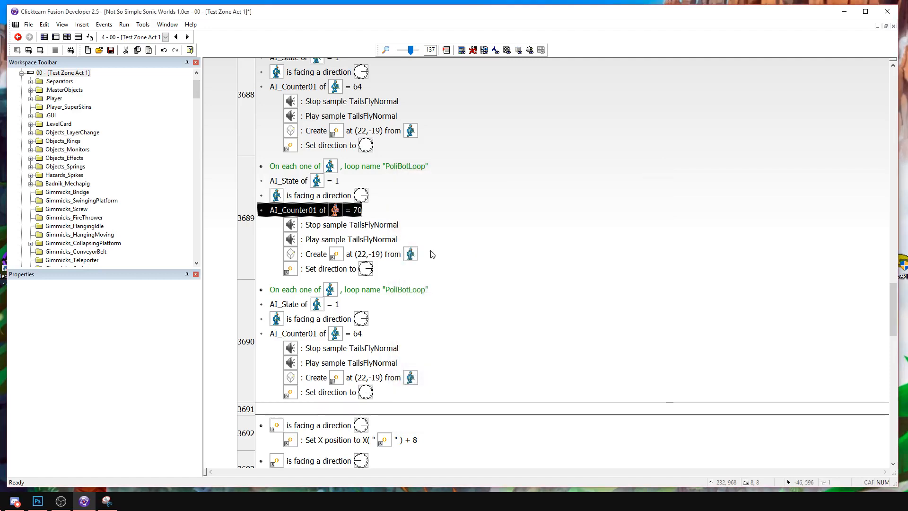
click(298, 334)
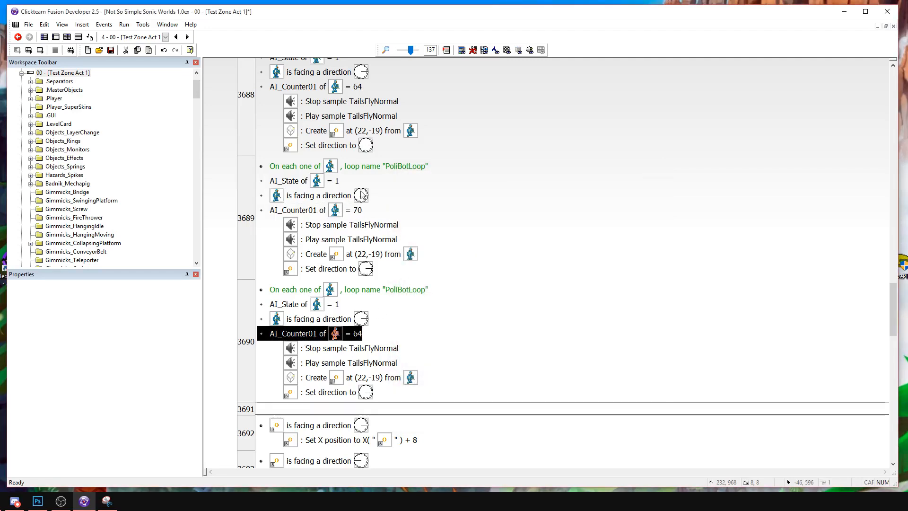
double_click(311, 334)
key(Return)
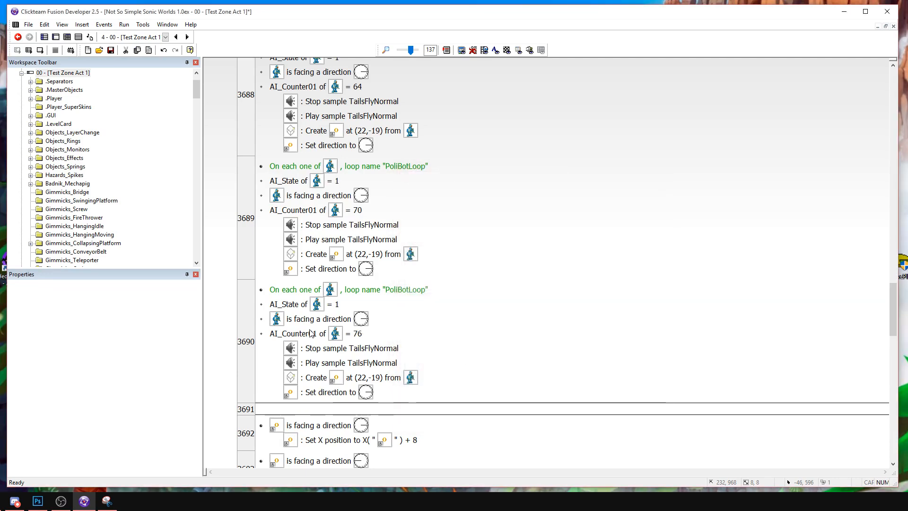
Duplicate the AI_Counter01 = 64 firing event and make the copy check that PoliceBot is facing direction 16.
scroll(310, 334, down, 2)
scroll(265, 257, up, 3)
click(249, 190)
key(ctrl+c)
key(ctrl+v)
double_click(321, 256)
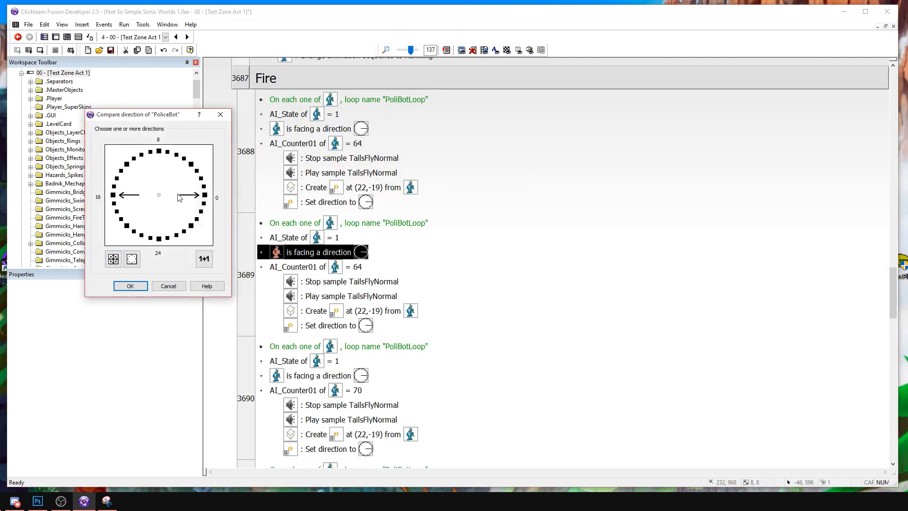
key(Return)
In the left-facing firing event, create PoliceFlame at X offset -22 and set its direction to 16.
double_click(321, 311)
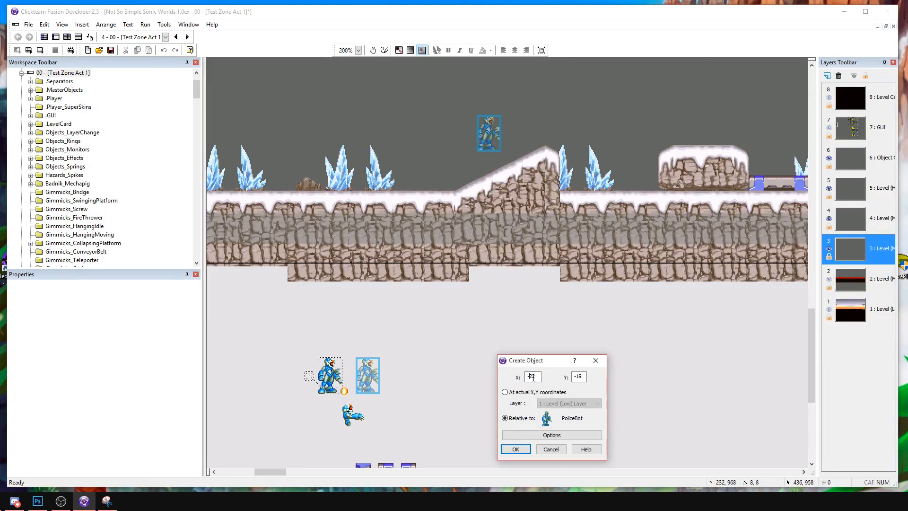
key(Return)
double_click(334, 326)
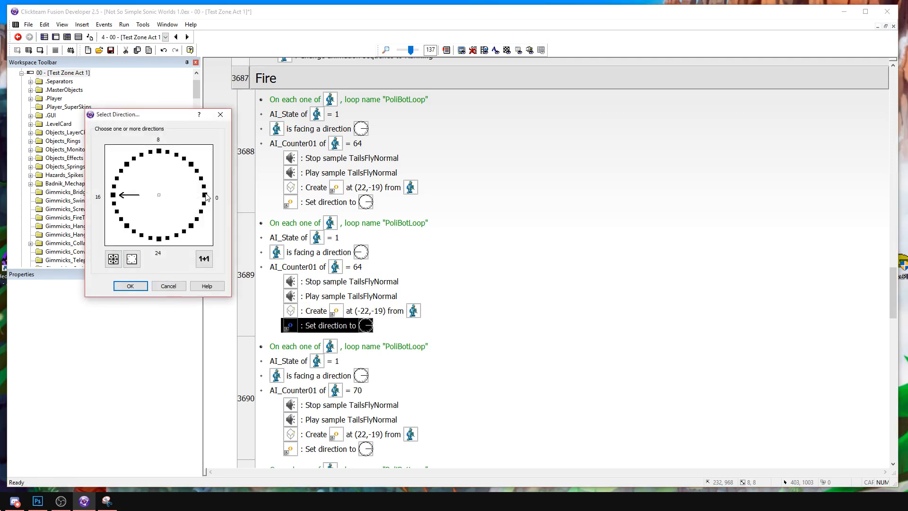
key(Return)
Copy the left-facing firing event below the right-facing AI_Counter01 = 70 event and set the copy's counter comparison to 70.
click(265, 259)
scroll(265, 259, down, 1)
scroll(284, 350, down, 1)
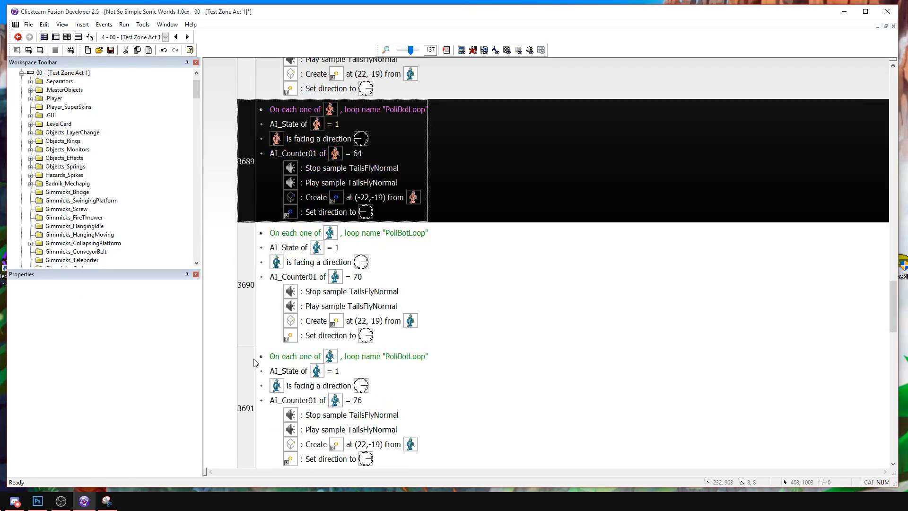
click(255, 384)
click(263, 191)
scroll(263, 191, up, 2)
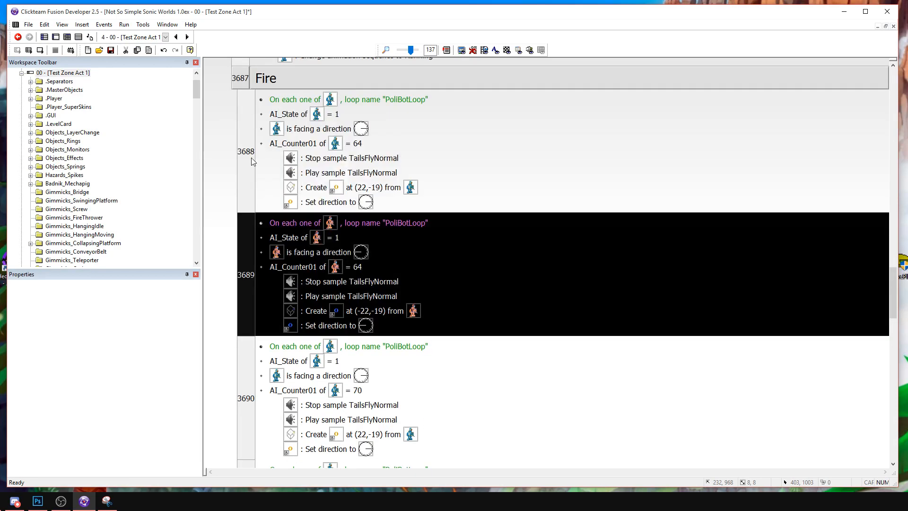
scroll(284, 270, down, 3)
click(255, 322)
key(ctrl+v)
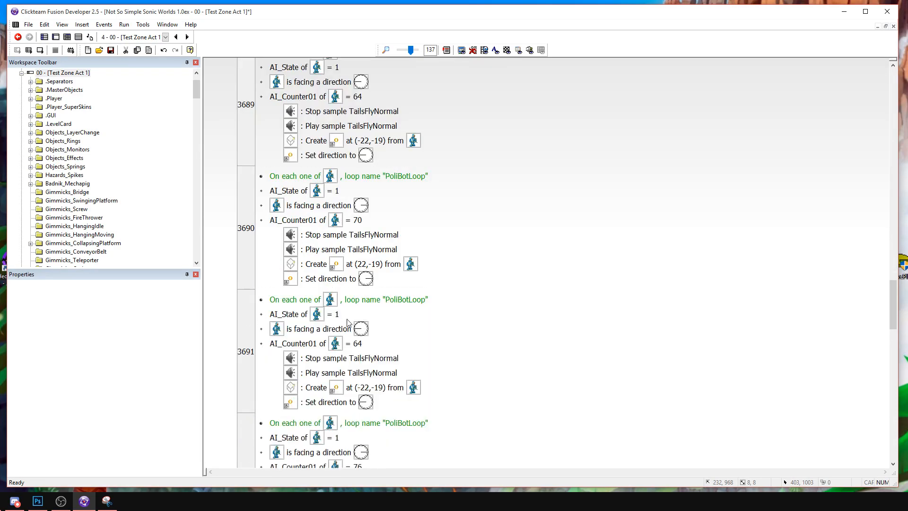
double_click(320, 345)
key(Return)
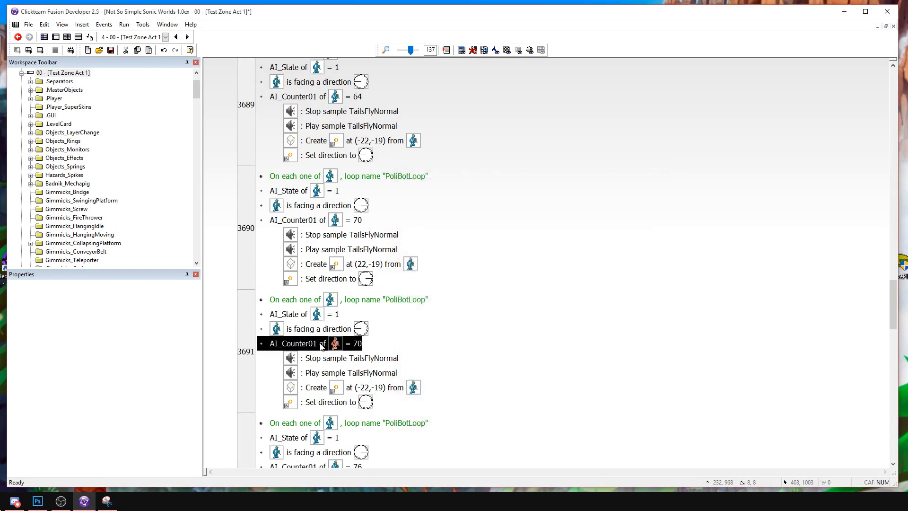
Copy the left-facing firing event below the right-facing AI_Counter01 = 76 event and set the copy's counter comparison to 76.
scroll(284, 307, down, 1)
click(248, 267)
scroll(251, 345, down, 2)
key(ctrl+c)
click(246, 372)
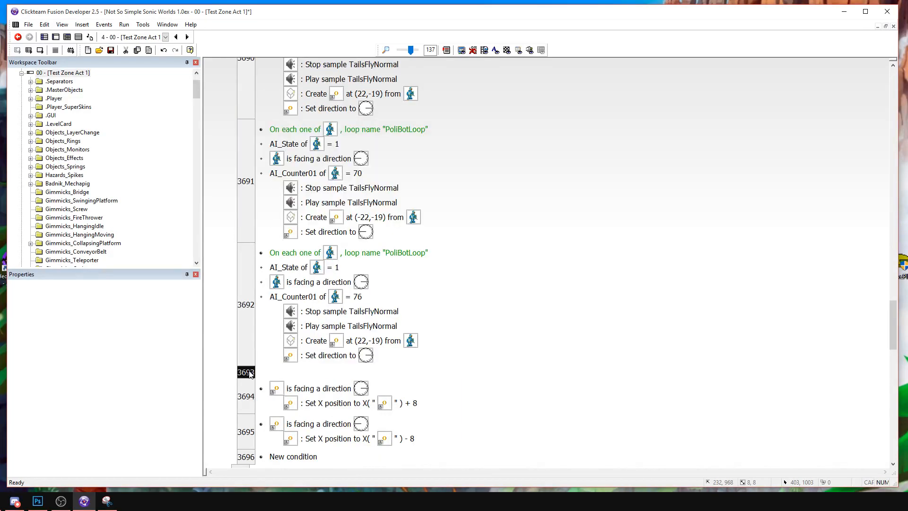
key(ctrl+v)
double_click(314, 420)
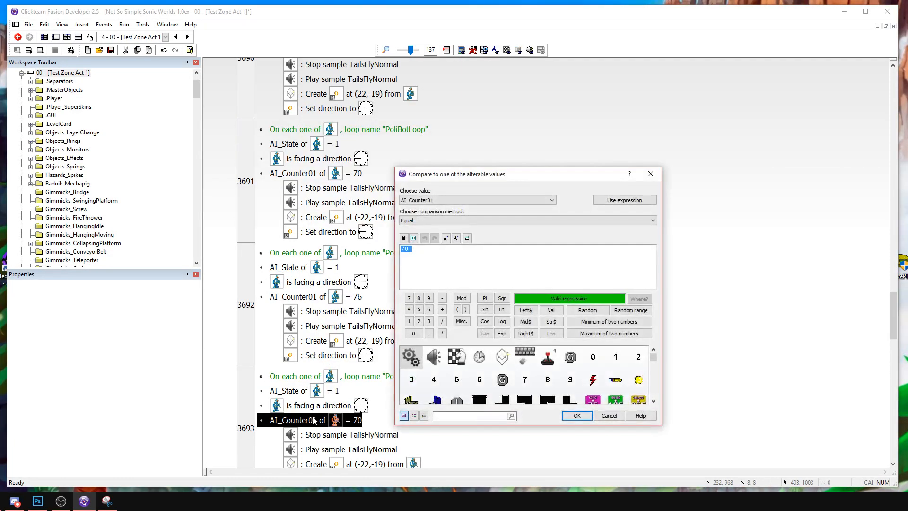
text(6)
key(Return)
Collapse the Fire group and copy the AI_Counter01 = 60 animation event directly below it.
scroll(361, 302, up, 5)
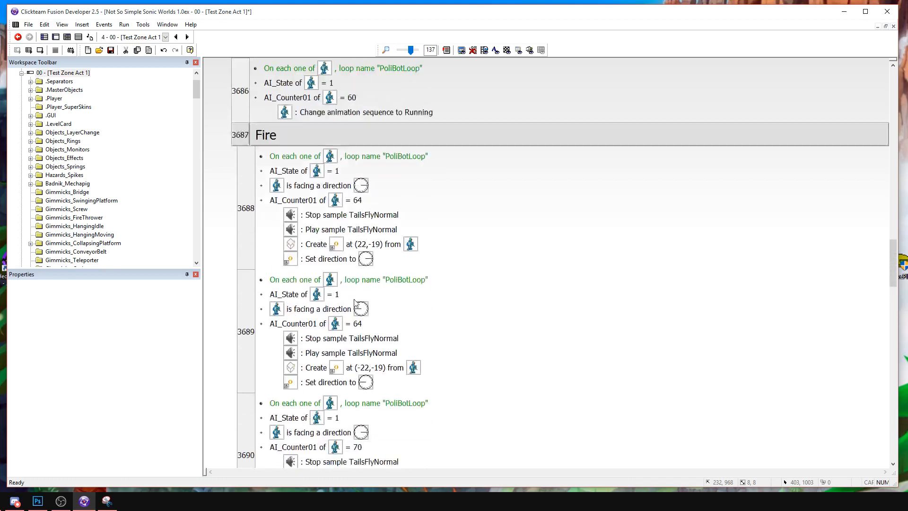
scroll(343, 281, down, 2)
double_click(293, 359)
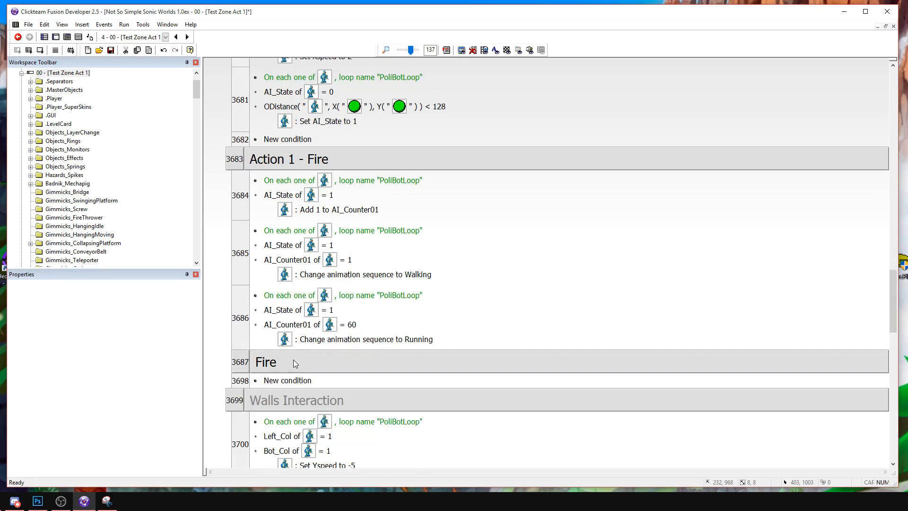
click(245, 306)
click(240, 380)
key(ctrl+v)
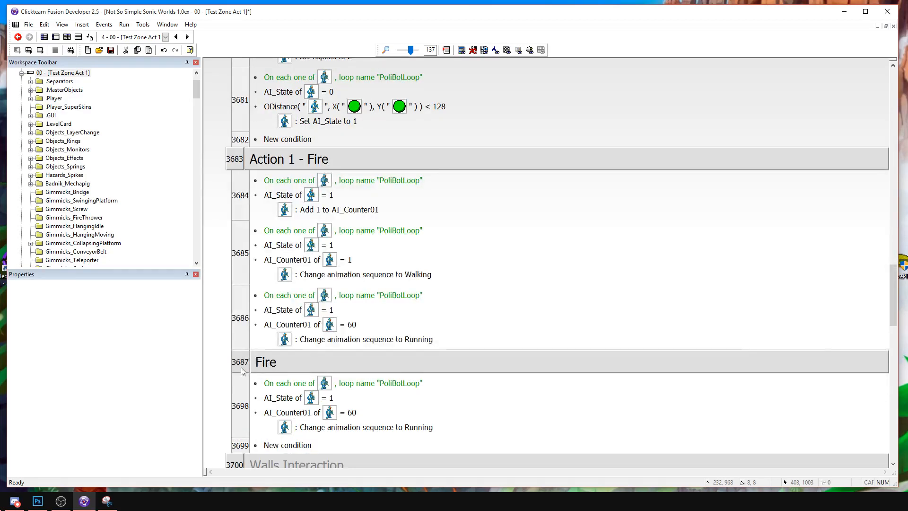
scroll(314, 240, down, 4)
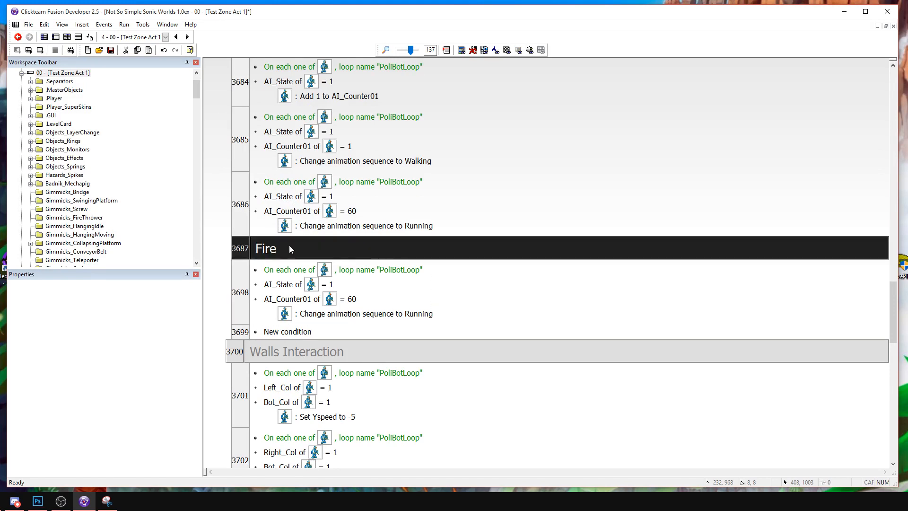
double_click(290, 248)
Change the copied event's AI_Counter01 condition to greater than or equal to 80.
double_click(296, 299)
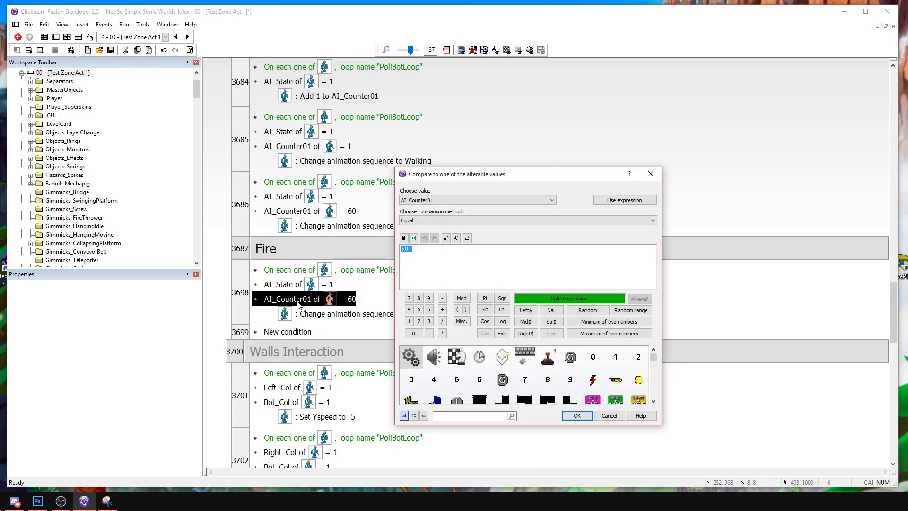
text(80)
key(Return)
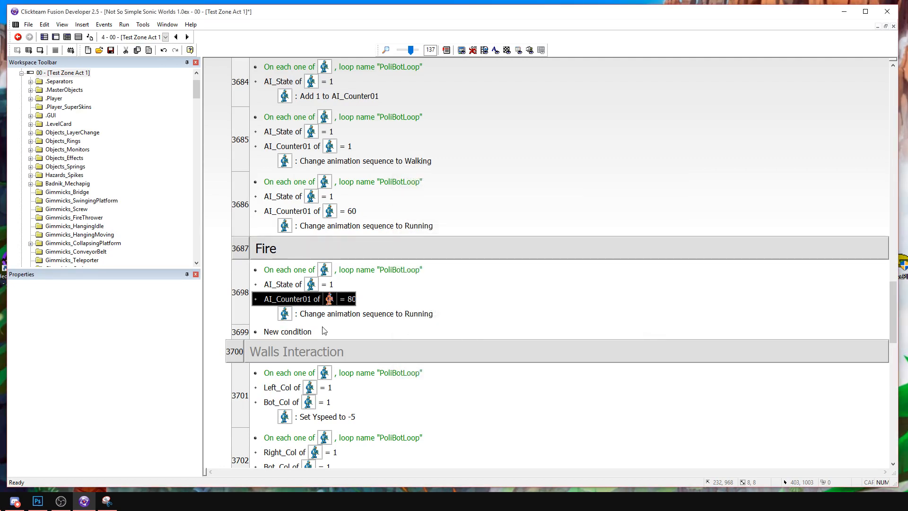
right_click(324, 306)
click(337, 315)
click(451, 224)
click(443, 254)
key(Return)
Replace the copied event's Running animation action with one that sets PoliceBot's AI_Counter01 to 0.
right_click(381, 316)
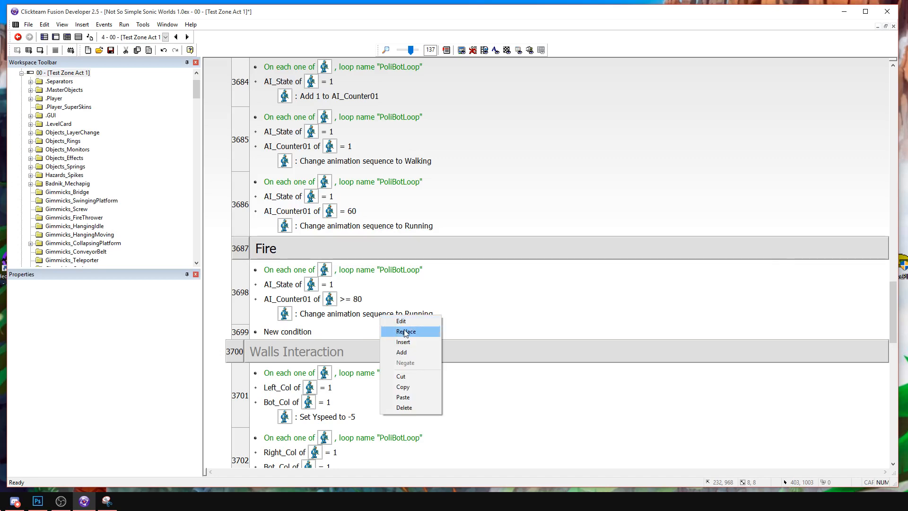
click(404, 332)
scroll(631, 309, down, 10)
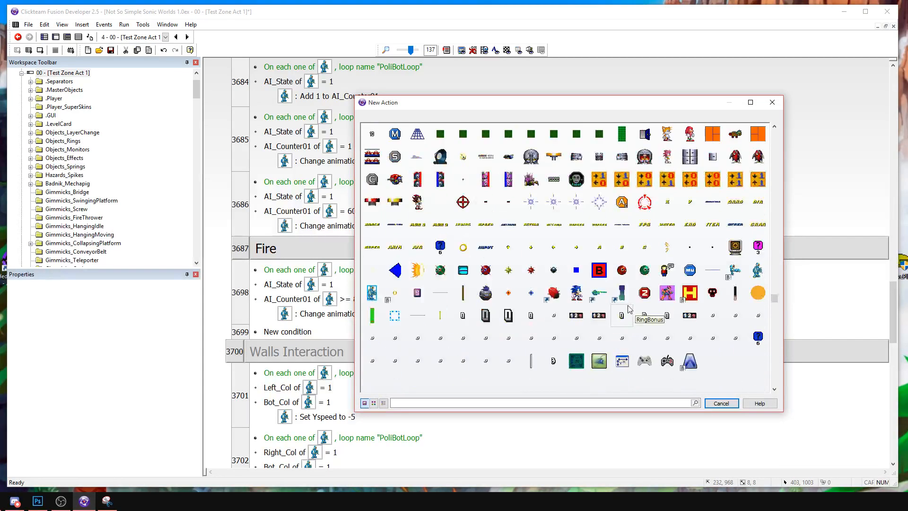
click(758, 157)
mouse_move(804, 251)
click(705, 251)
click(430, 215)
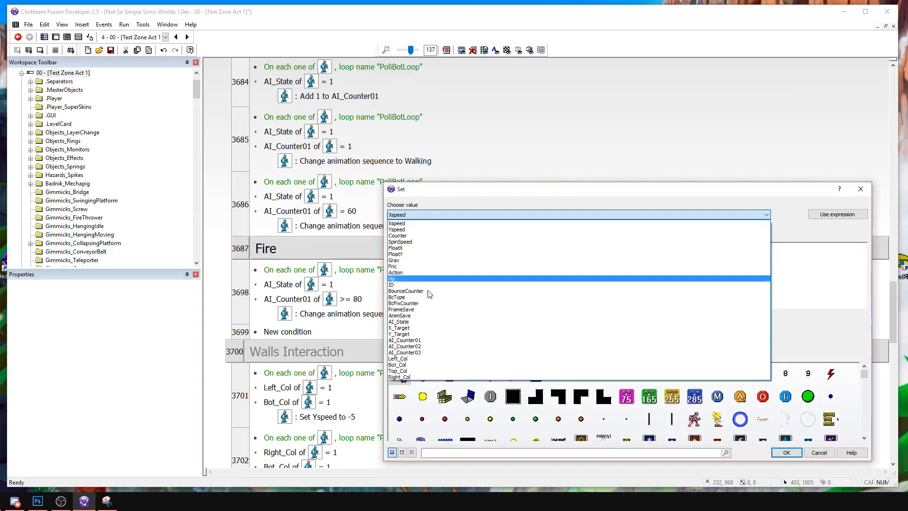
click(422, 344)
key(Return)
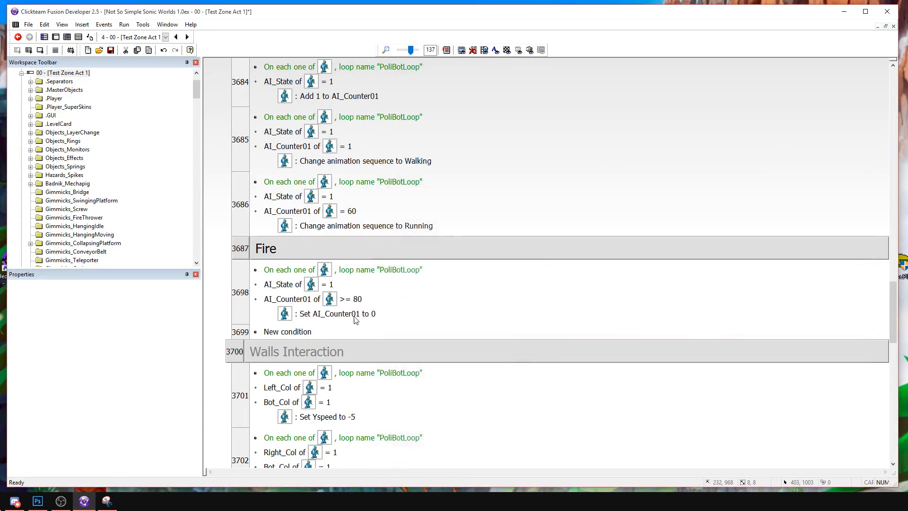
Duplicate the AI_Counter01 reset action and make one of the two set AI_State to 0.
click(342, 316)
key(ctrl+c)
key(ctrl+v)
double_click(340, 315)
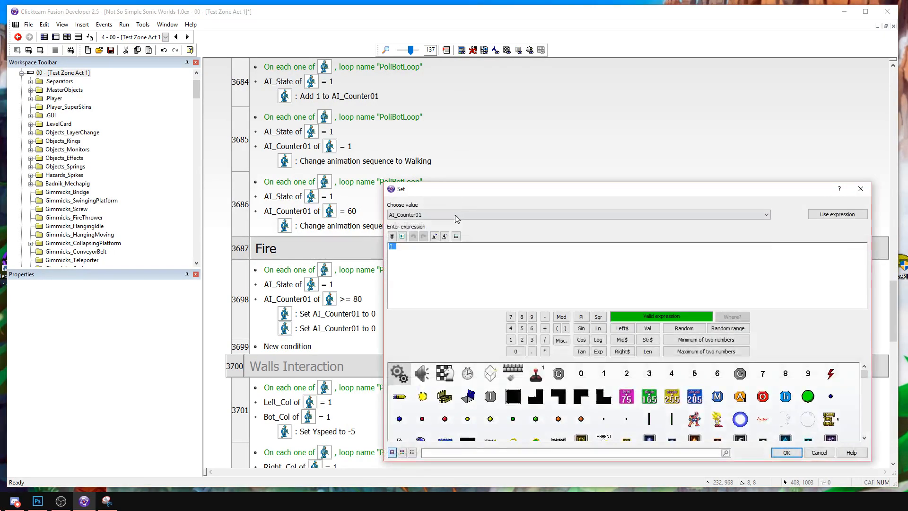
click(455, 217)
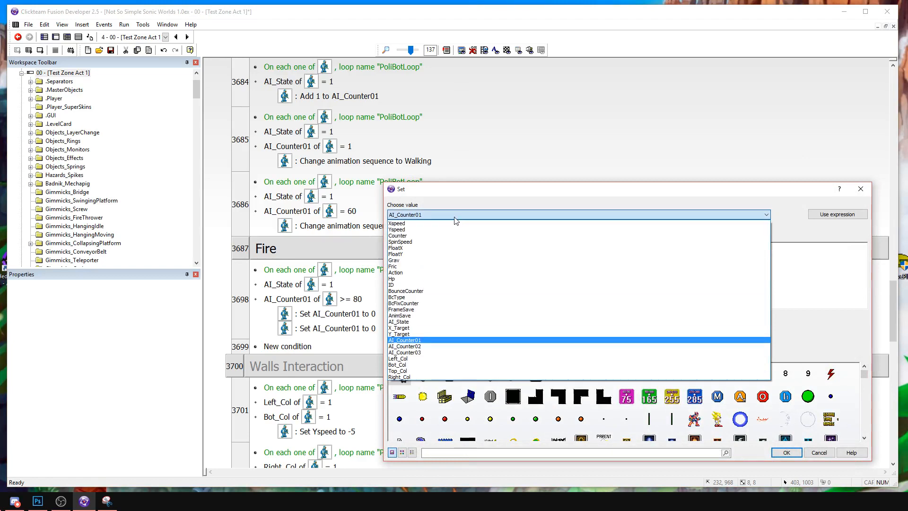
click(419, 322)
key(Return)
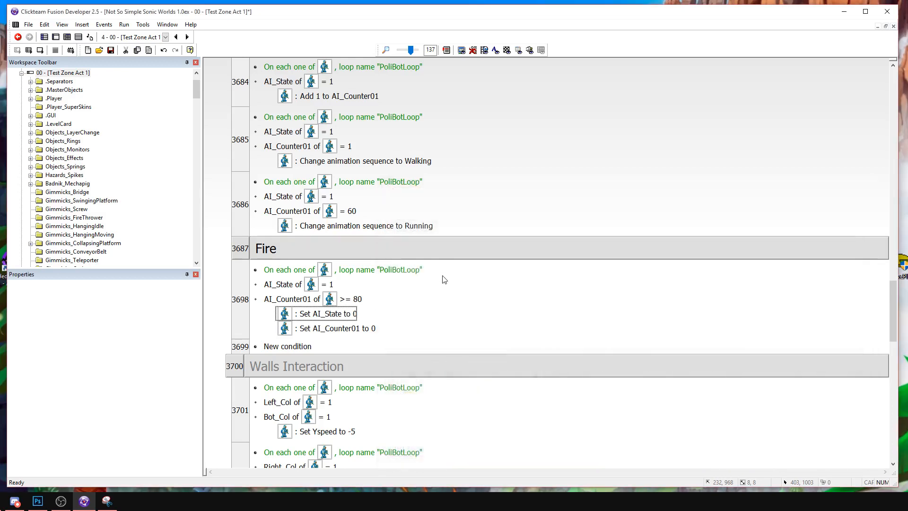
Place the PoliceSpawner near the foot of the snowy slope in the level and expand the Physics Setup event group.
click(55, 37)
drag(488, 140, 438, 173)
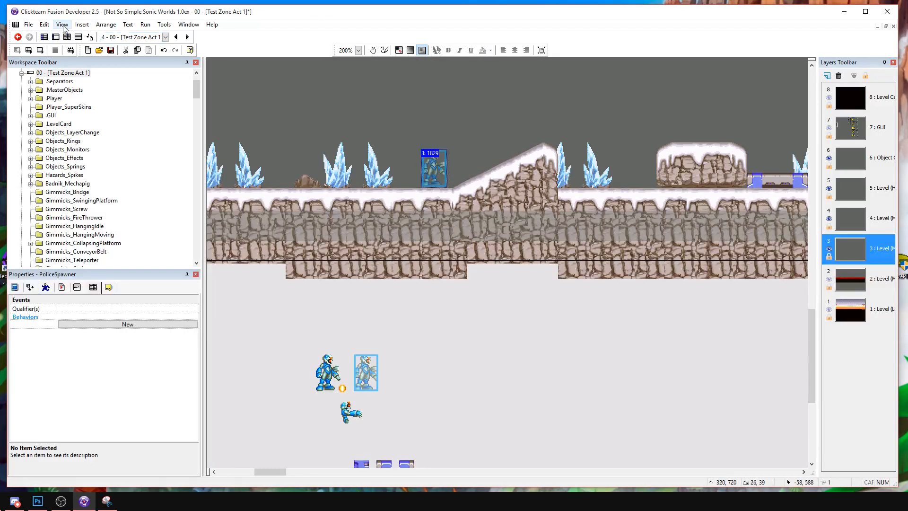
click(79, 38)
scroll(390, 259, up, 10)
scroll(381, 247, down, 9)
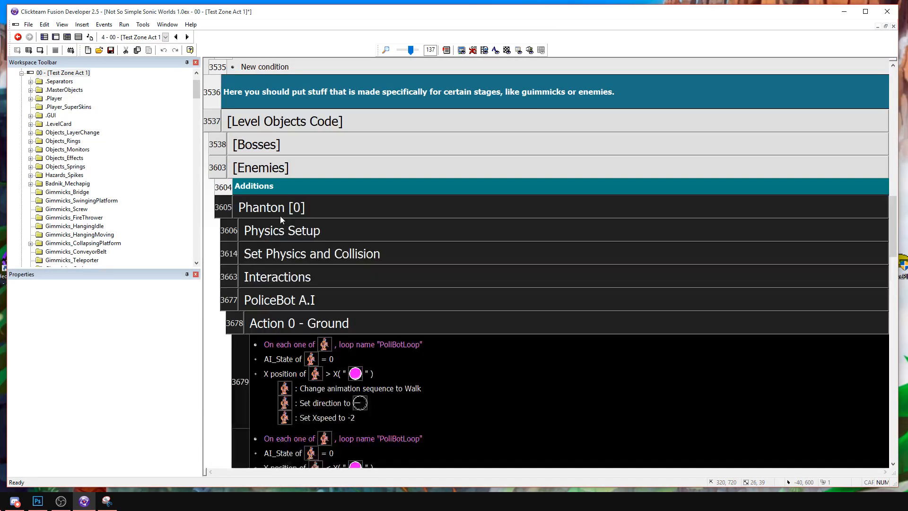
double_click(284, 230)
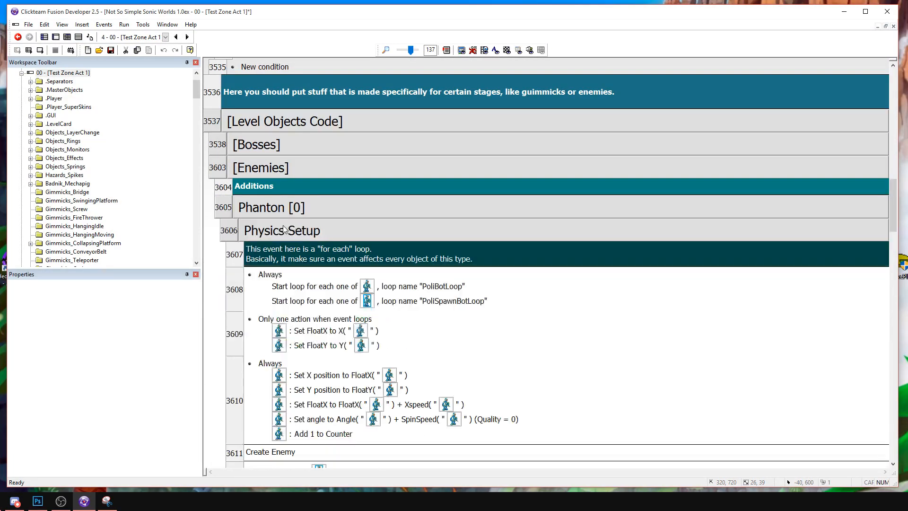
scroll(481, 287, down, 5)
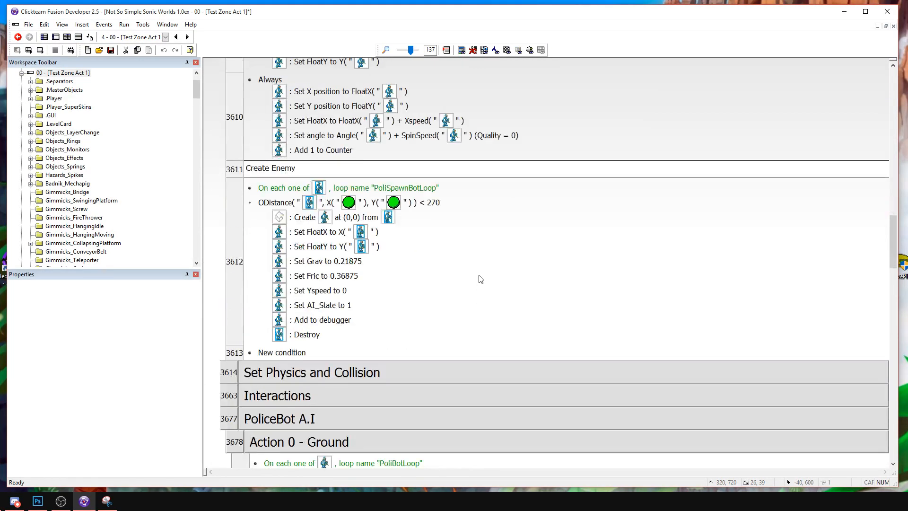
Set the PoliceSpawner-to-Player distance limit in the Create Enemy event to 300.
double_click(417, 205)
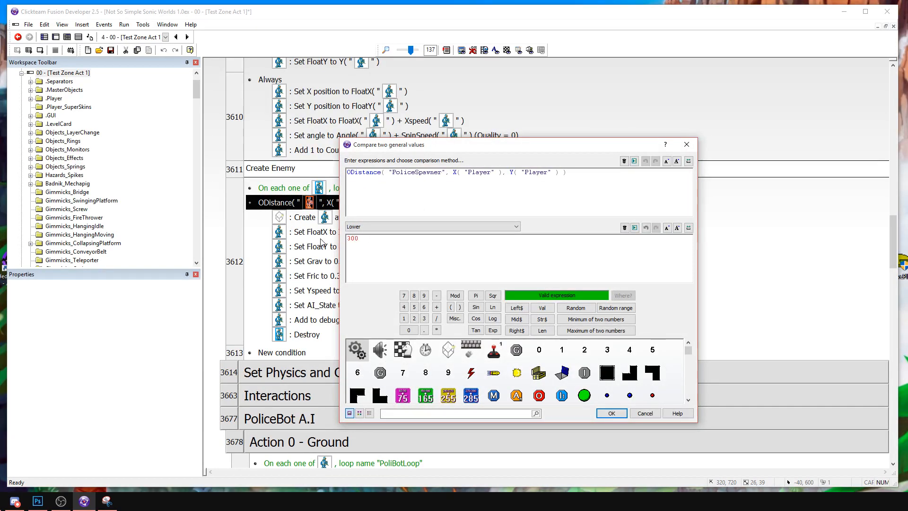
key(BackSpace)
key(BackSpace)
text(300)
key(Return)
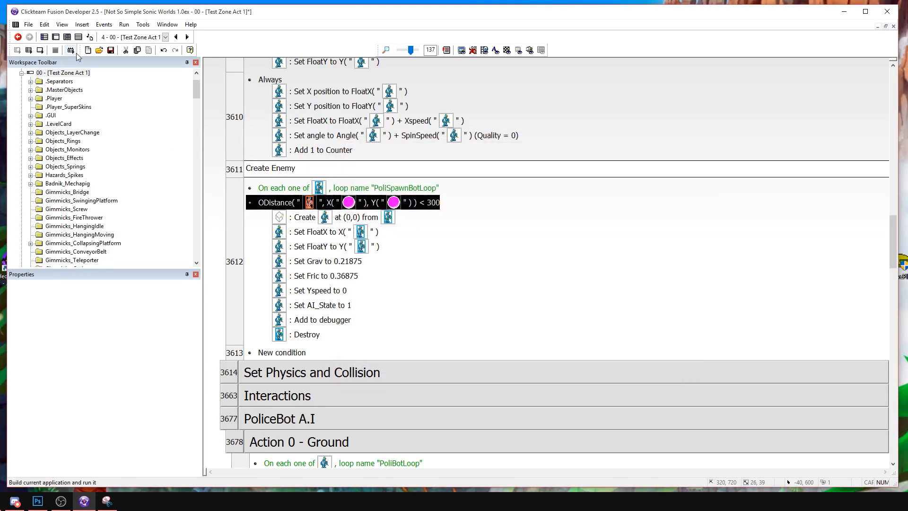
Raise the Create Enemy event's PoliceSpawner-to-Player distance limit to 427.
double_click(423, 204)
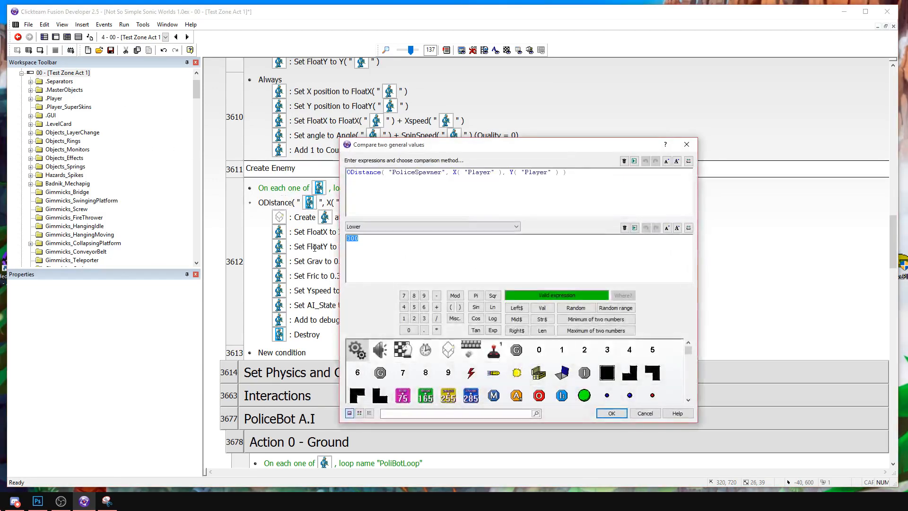
text(427)
key(Return)
Run the frame, play-test the PoliceBot by moving around and attacking it on both sides, and close the game.
click(40, 50)
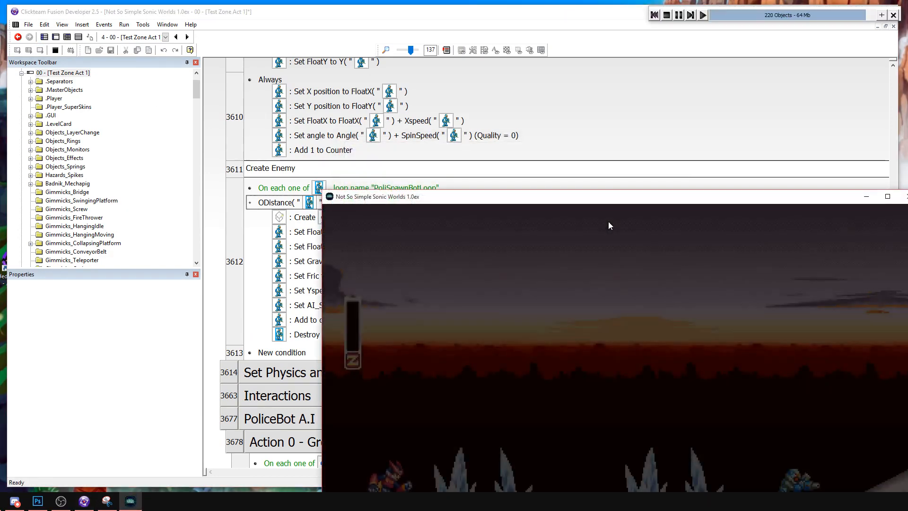
drag(589, 199, 389, 56)
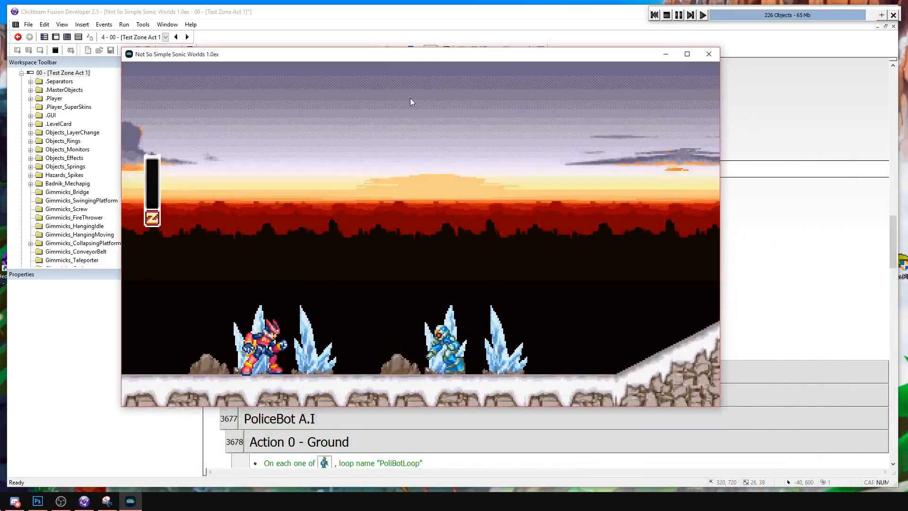
key(a)
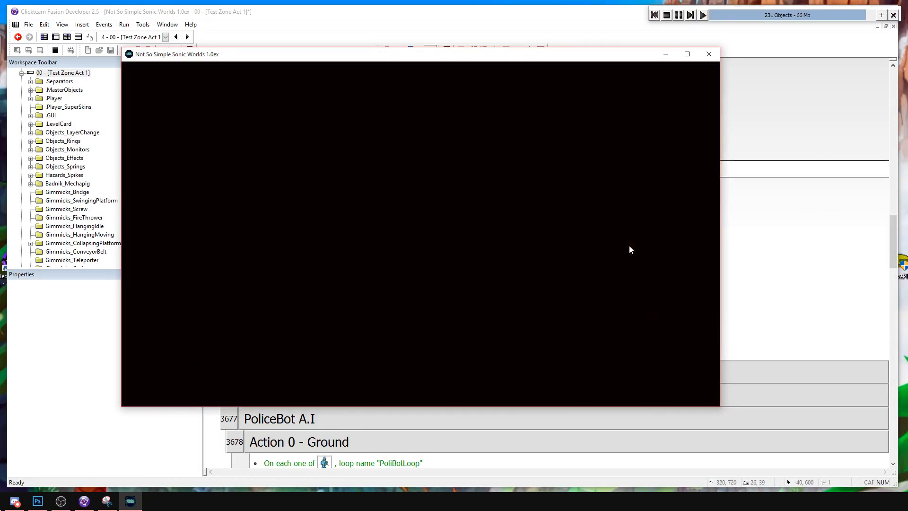
key(Right)
key(a)
key(Right)
key(a)
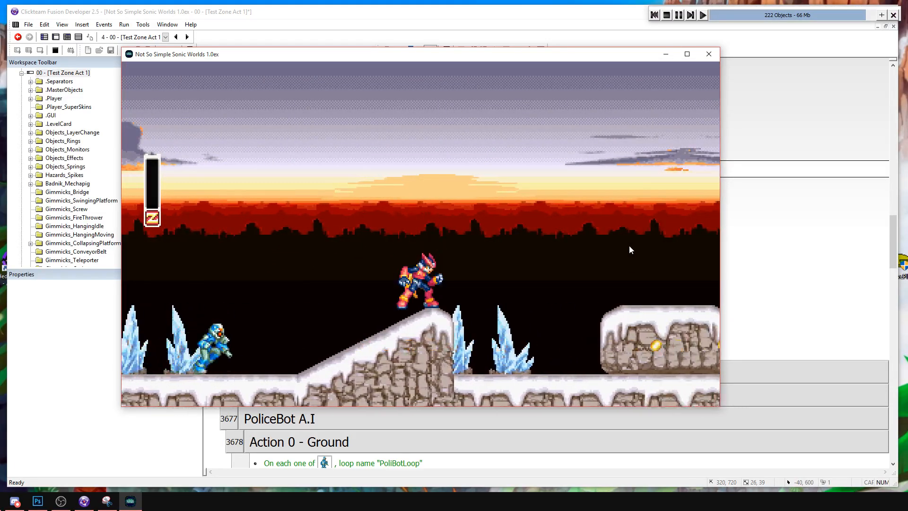
key(Left)
key(a)
key(Left)
key(a)
key(a)
key(Right)
key(a)
key(Left)
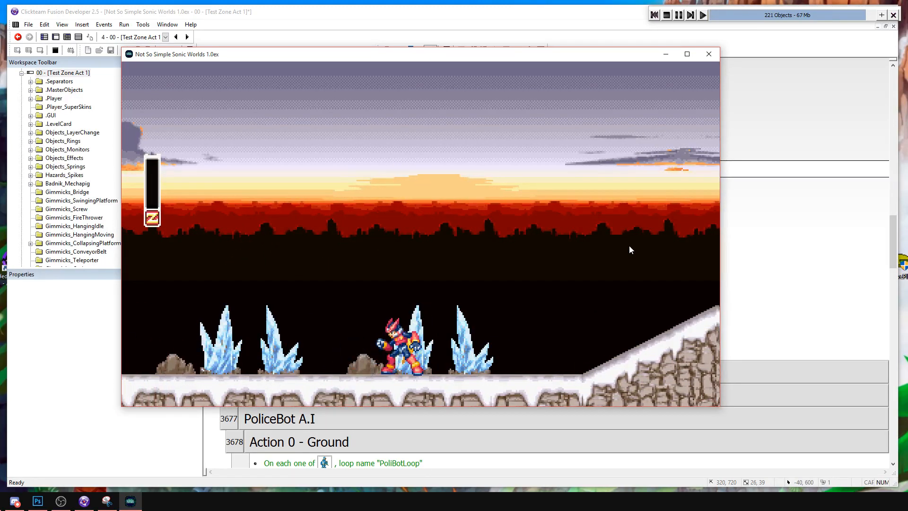
click(709, 55)
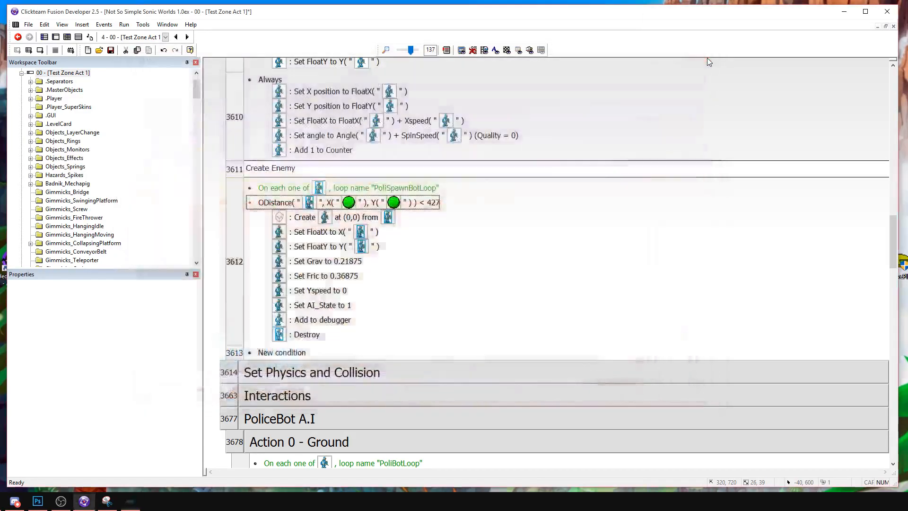
Inspect the PoliceFragment object's animation frame in the level and leave it without changes.
click(56, 37)
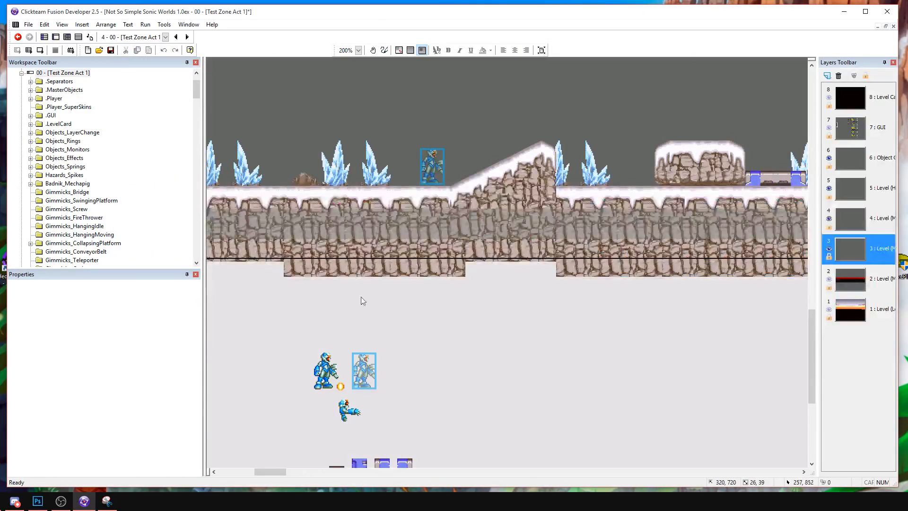
double_click(346, 410)
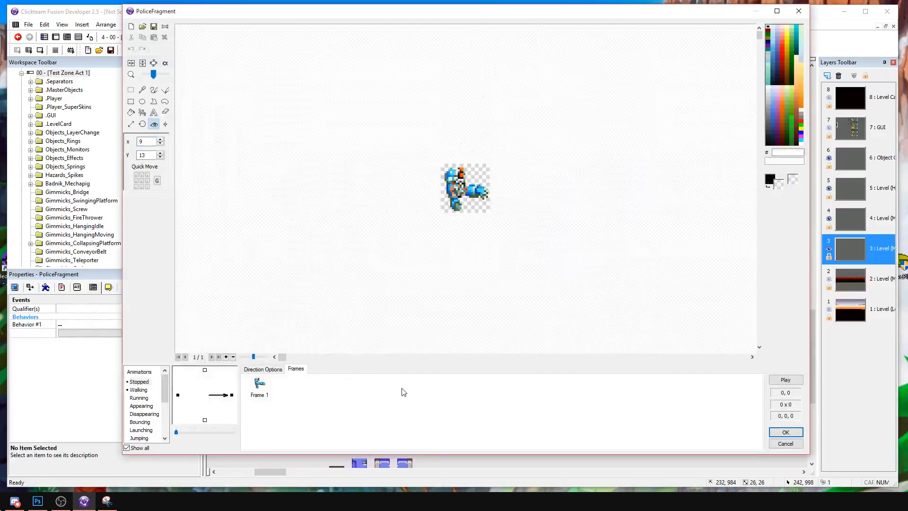
click(786, 443)
Collapse the PoliceBot A.I group and expand Interactions to examine the events that run when PoliceBot's Hp is zero or less.
click(78, 37)
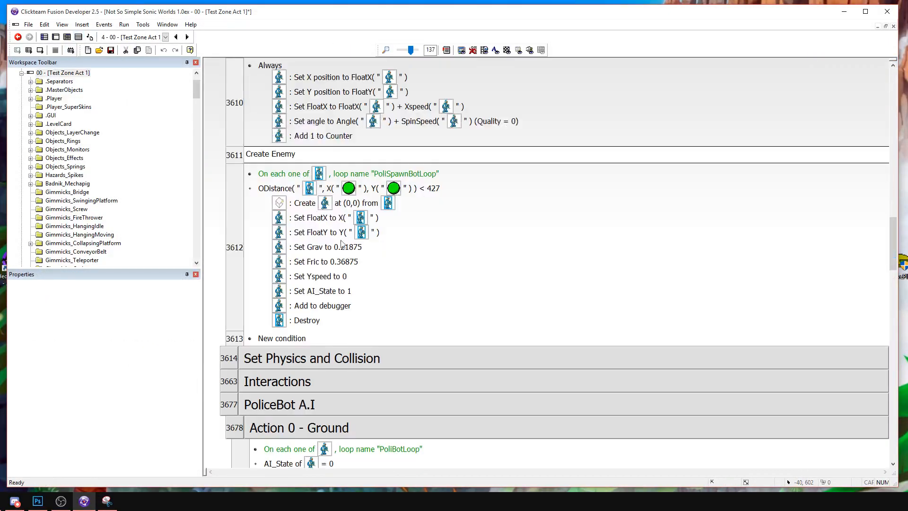
scroll(317, 303, down, 5)
scroll(318, 313, down, 10)
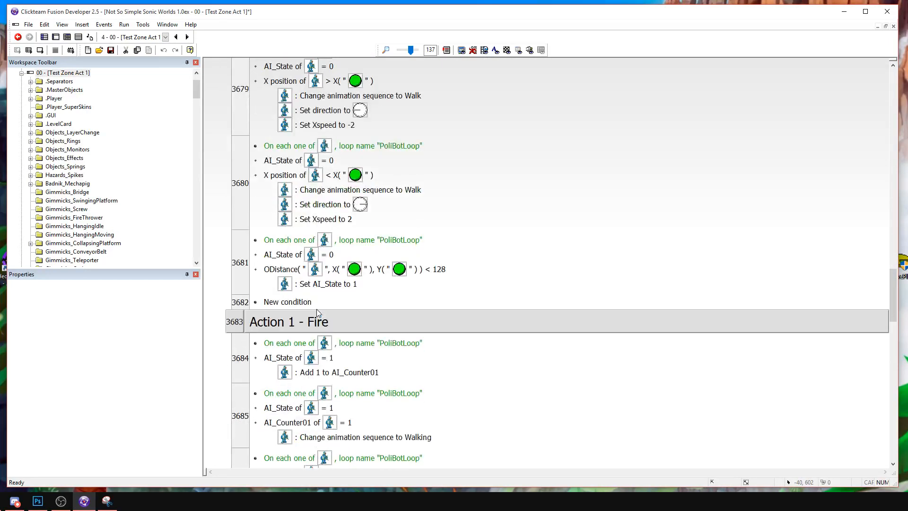
scroll(317, 312, up, 10)
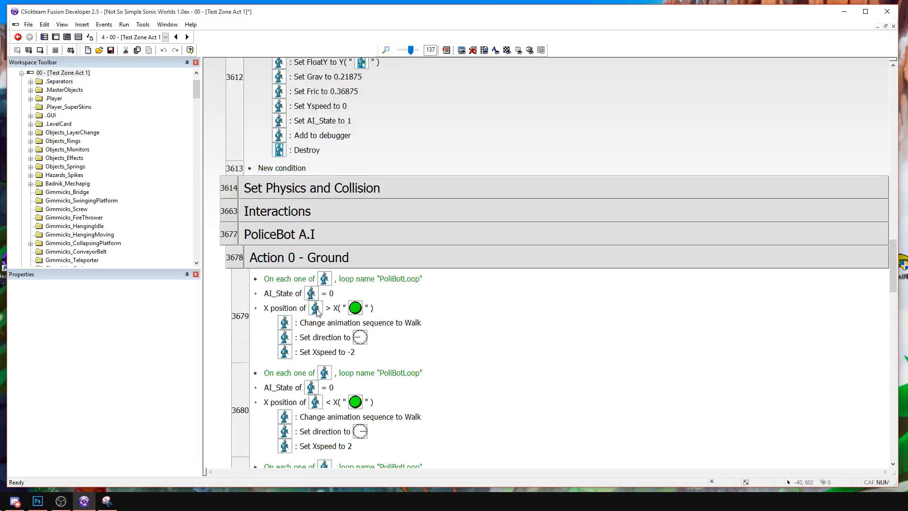
double_click(303, 374)
scroll(305, 331, down, 3)
double_click(291, 278)
double_click(279, 241)
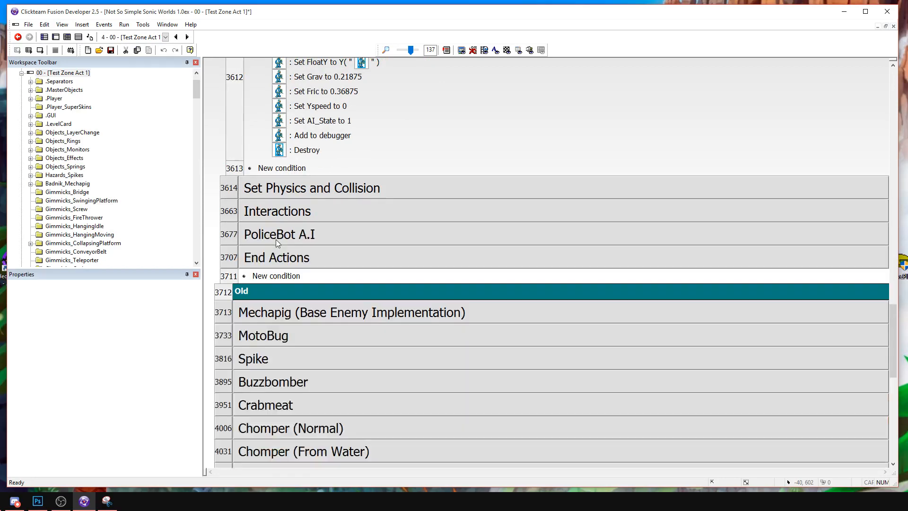
double_click(284, 211)
scroll(363, 268, down, 5)
scroll(363, 267, down, 7)
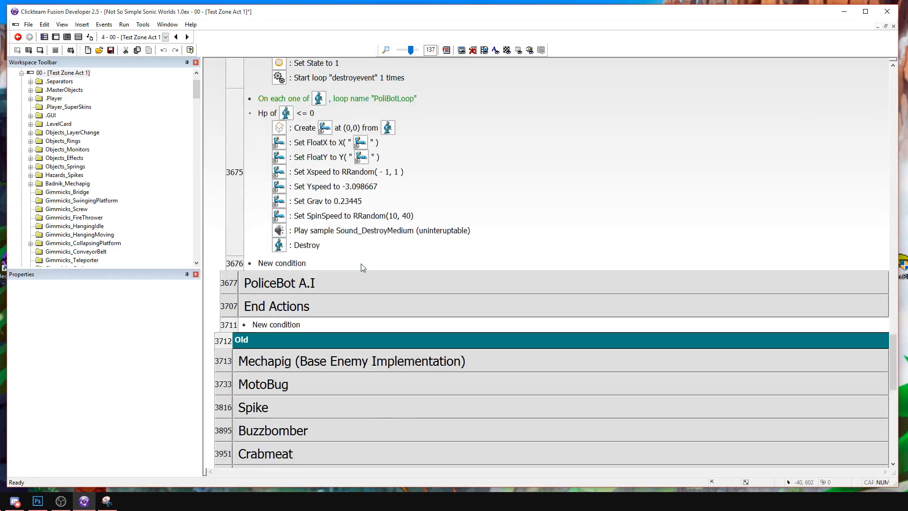
scroll(362, 267, up, 2)
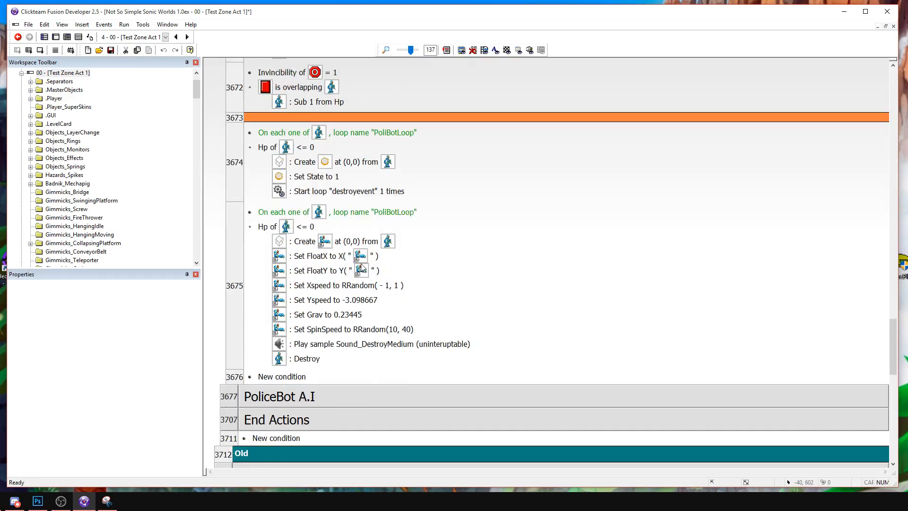
In the PoliceFragment creation event, set Grav to 0, Xspeed to 0.3, Yspeed to -0.3 and SpinSpeed to 0.
double_click(346, 315)
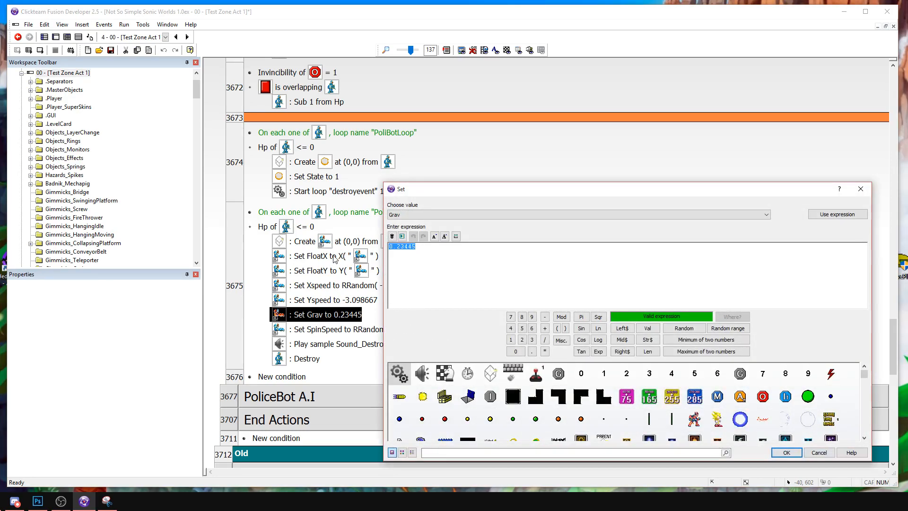
text(0)
key(Return)
double_click(334, 286)
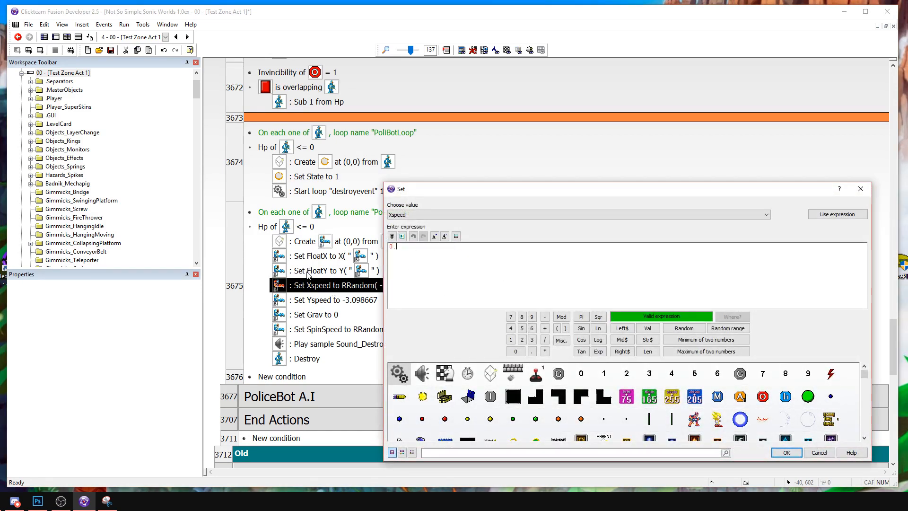
key(Return)
double_click(317, 303)
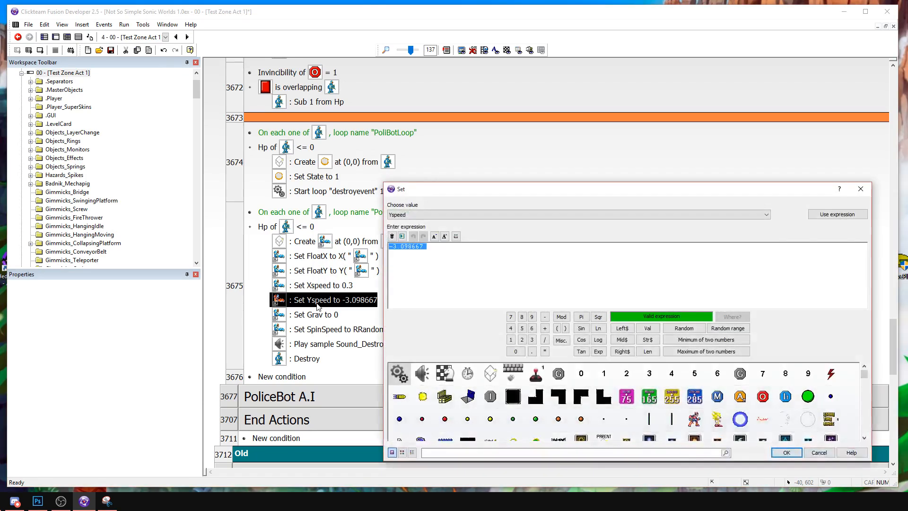
text(-0.3)
key(Return)
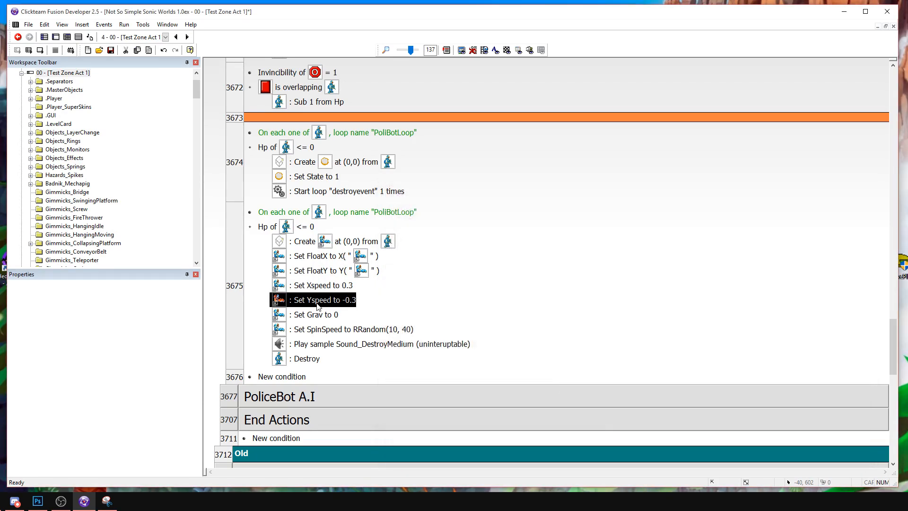
click(333, 316)
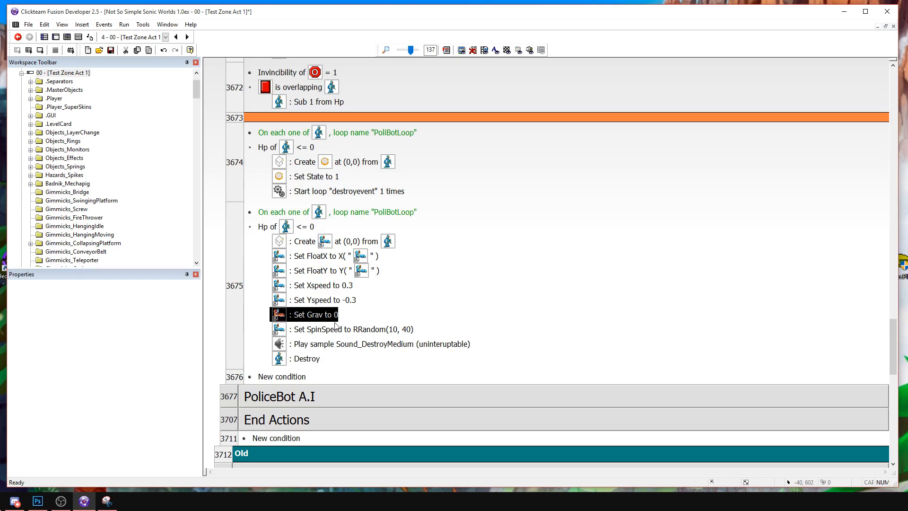
double_click(331, 329)
text(0)
key(Return)
Duplicate the PoliceFragment creation event and delete the Sound_DestroyMedium and Destroy actions from the first copy.
click(238, 226)
key(ctrl+c)
key(ctrl+v)
click(569, 245)
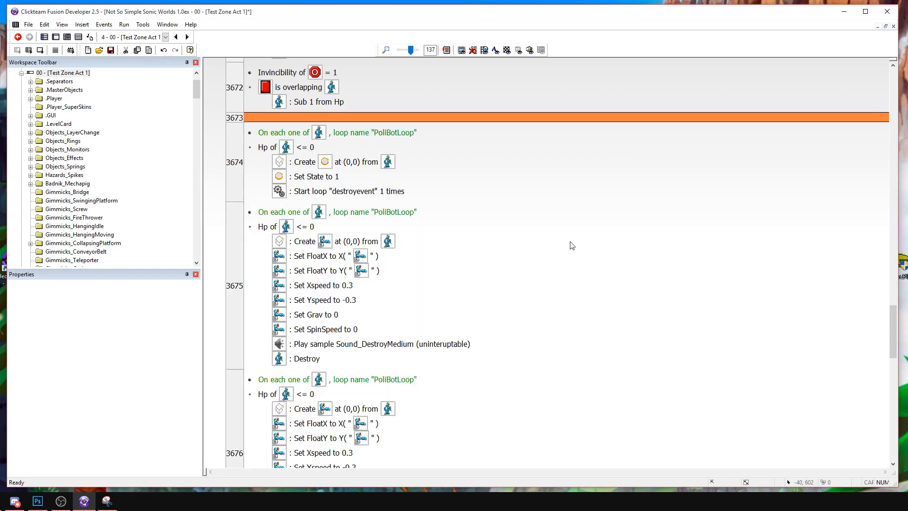
click(331, 344)
key(Delete)
key(Delete)
click(519, 303)
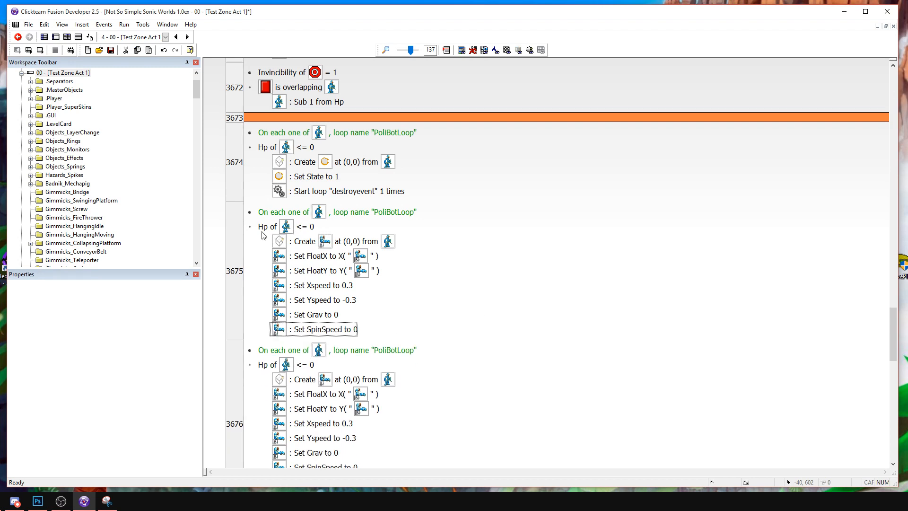
Add an action that changes the animation sequence to Disappearing below the Create action in event 3675.
scroll(414, 341, down, 1)
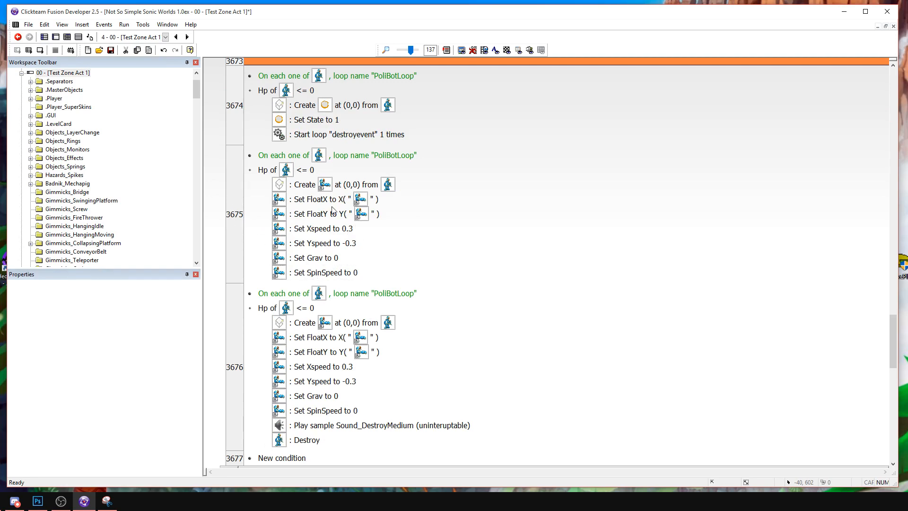
double_click(350, 185)
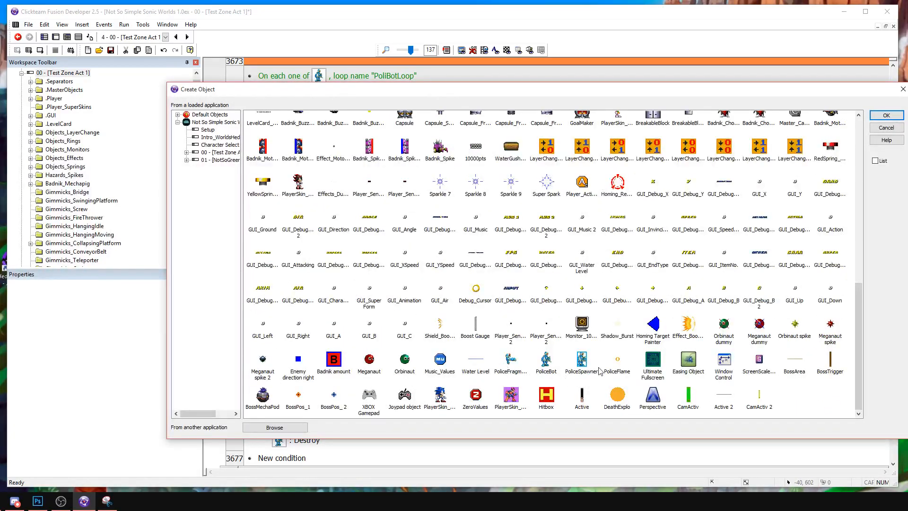
click(891, 129)
right_click(313, 201)
click(334, 213)
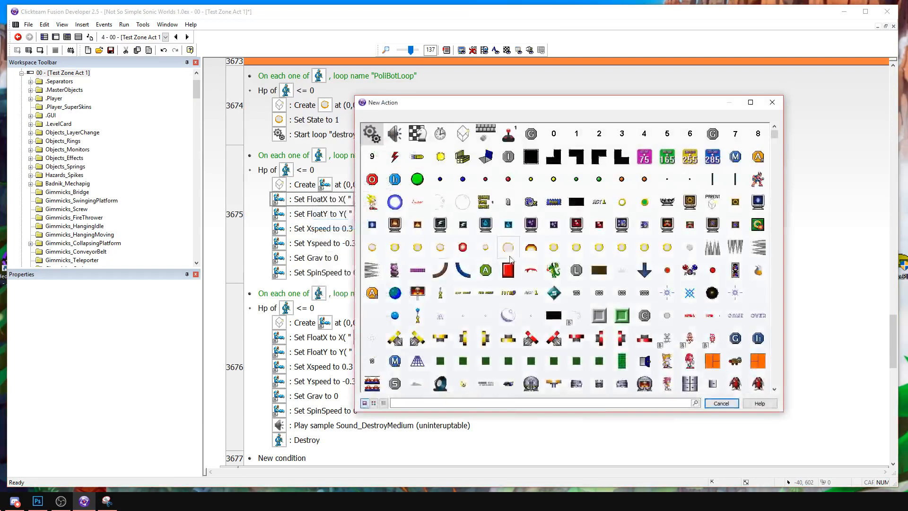
click(513, 253)
mouse_move(544, 291)
mouse_move(435, 310)
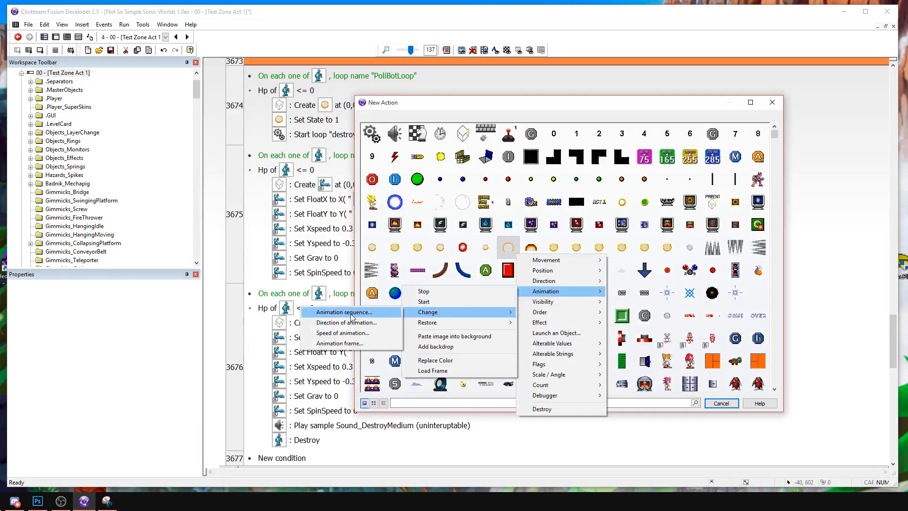
click(340, 310)
double_click(259, 186)
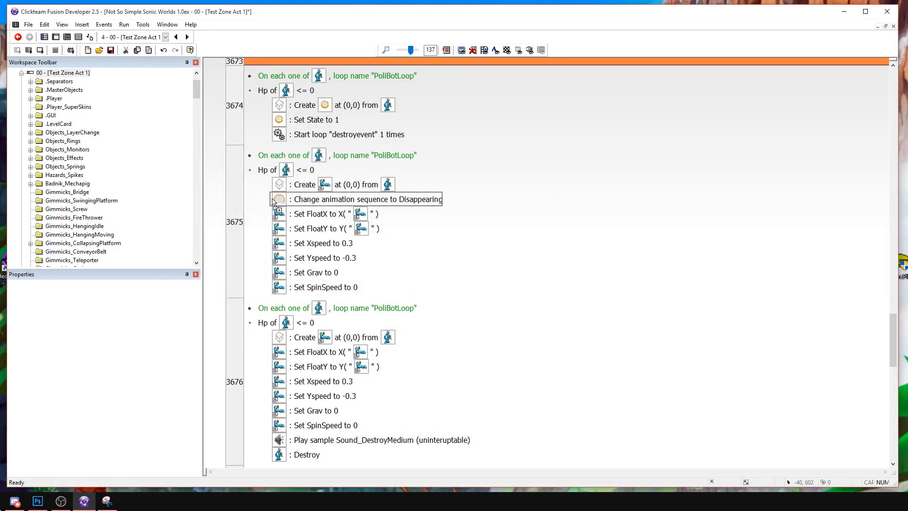
Make the new animation action in event 3675 apply to PoliceFragment with the Walking sequence.
double_click(337, 206)
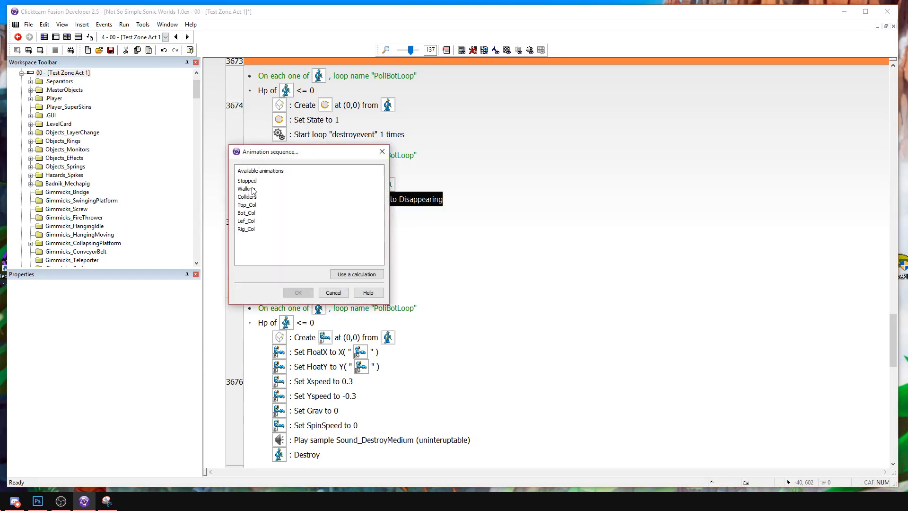
key(Escape)
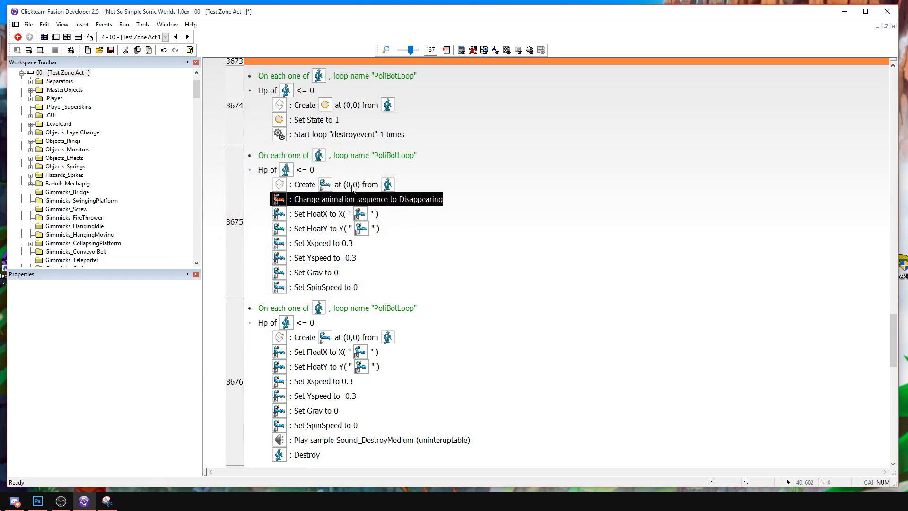
double_click(304, 203)
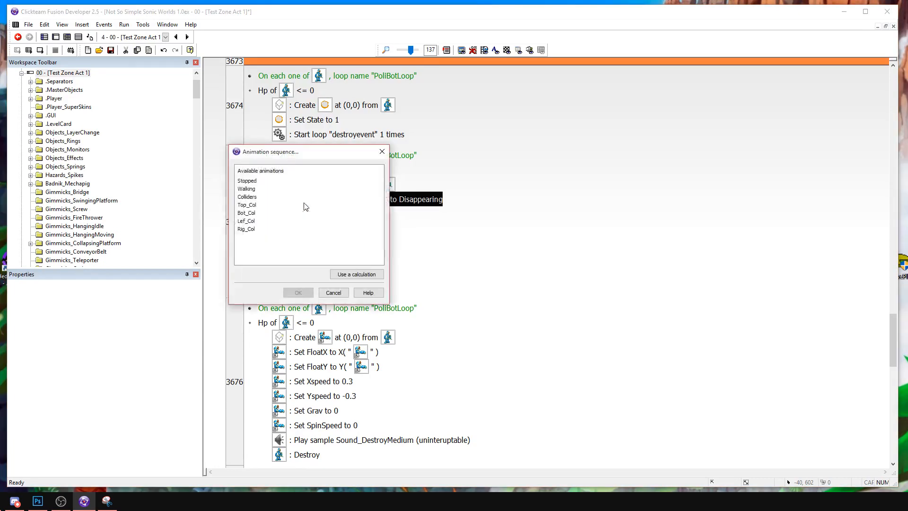
double_click(247, 189)
Inspect PoliceFragment's collider animations, including Top_Col and Rig_Col, in the level's animation editor.
key(ctrl+m)
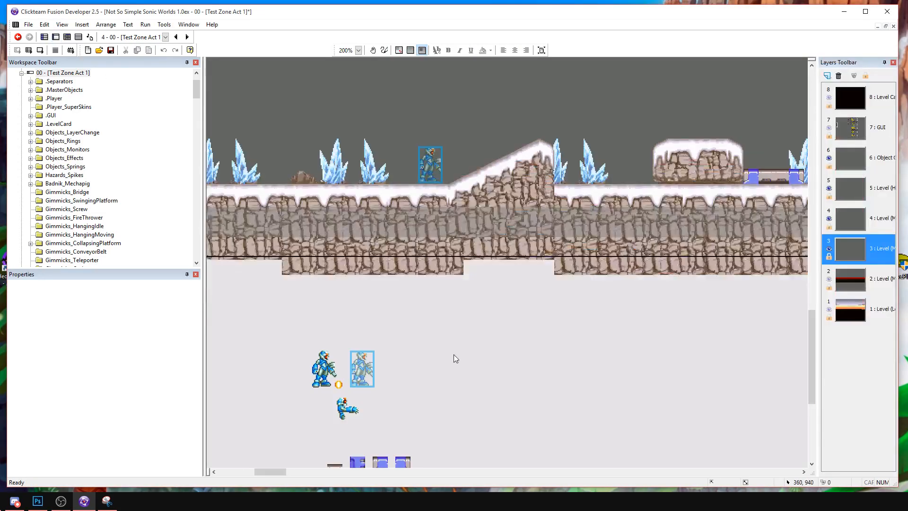
double_click(356, 407)
scroll(145, 406, down, 3)
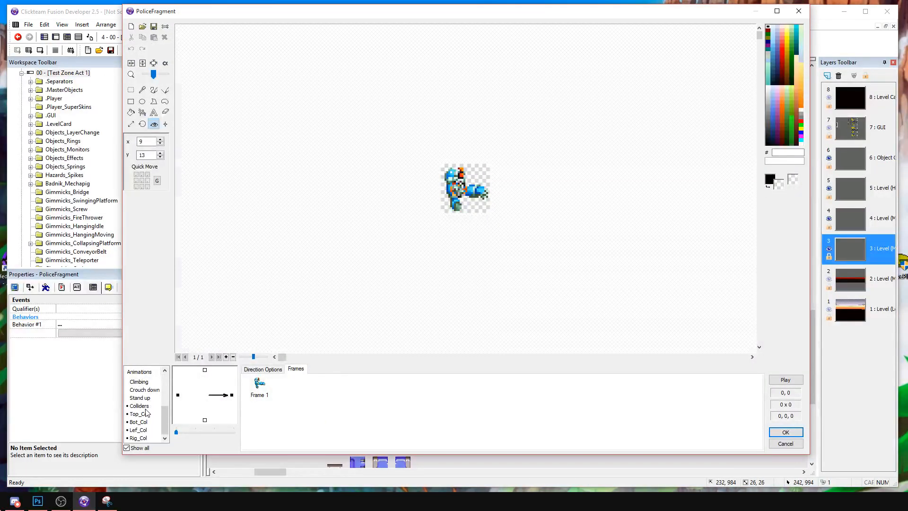
click(140, 414)
click(140, 438)
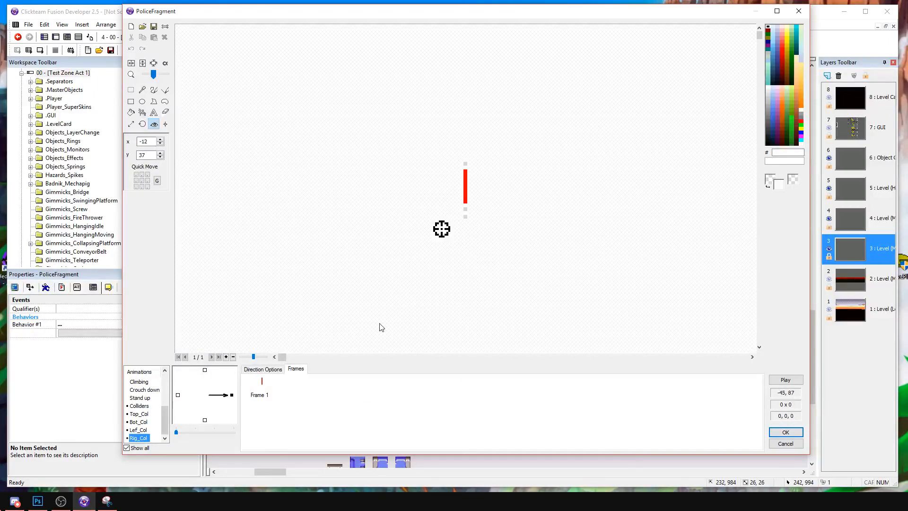
key(Return)
In event 3675, keep the fragment's Xspeed at 0.3 and set its Yspeed to 0.3.
key(ctrl+e)
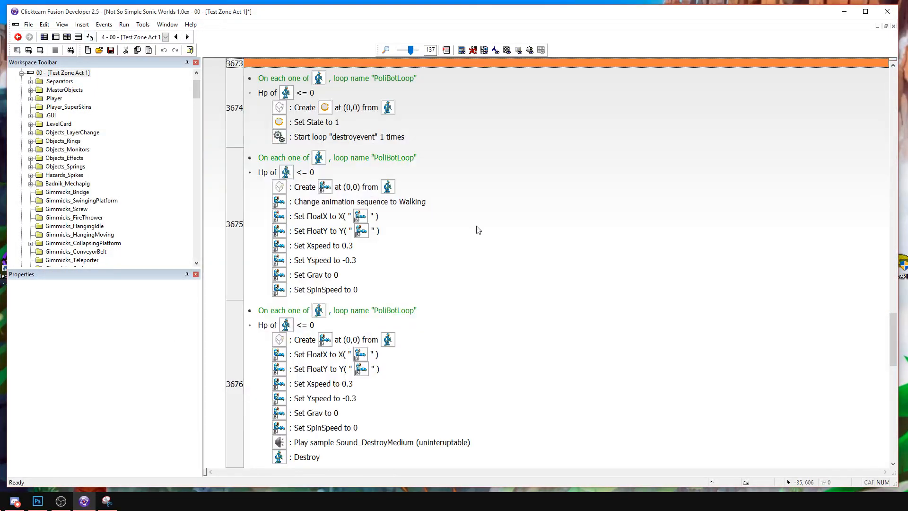
double_click(341, 250)
key(Escape)
click(343, 262)
double_click(346, 245)
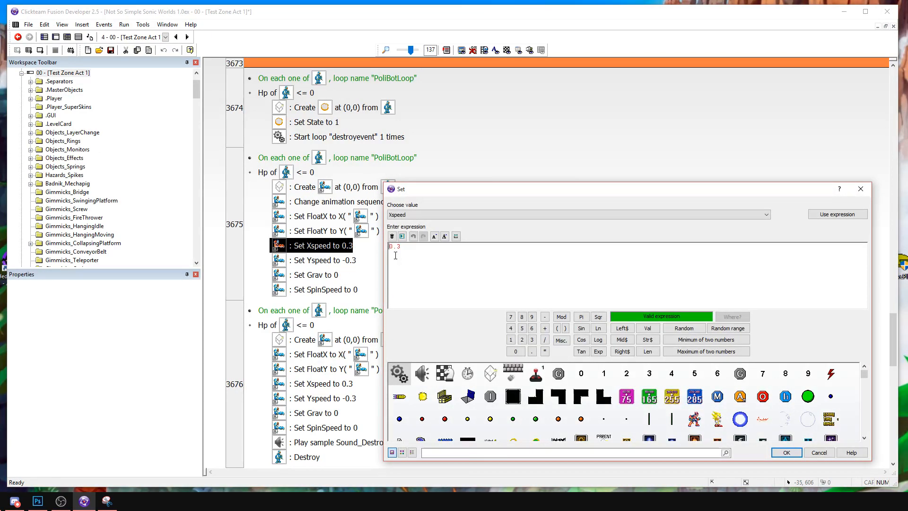
key(Return)
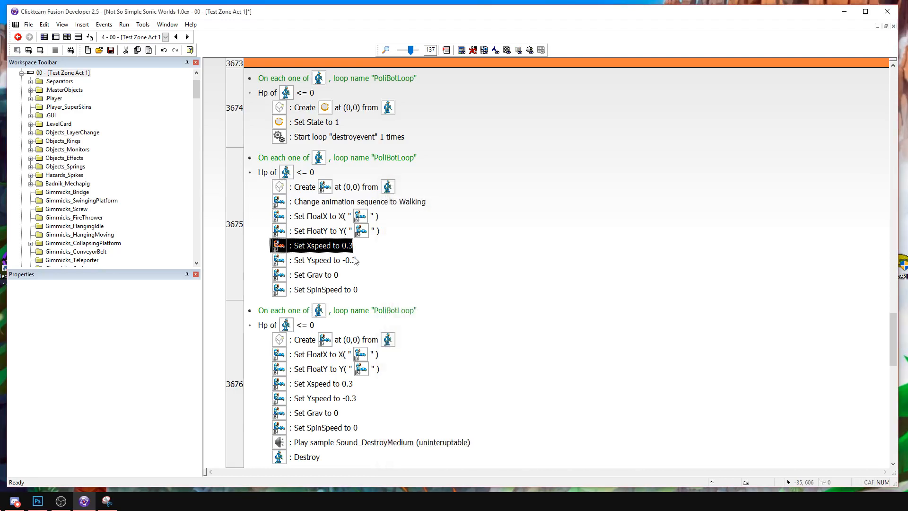
double_click(350, 261)
key(Left)
key(Delete)
key(Return)
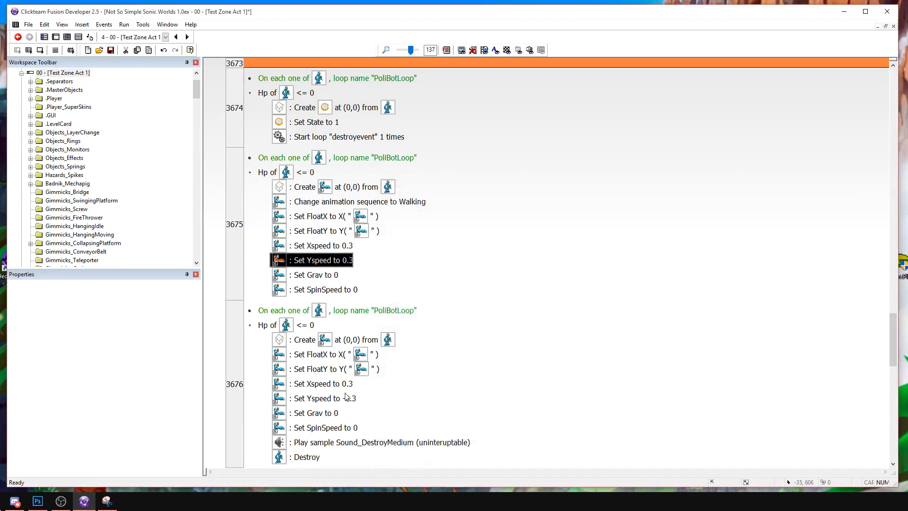
Set the fragment's Xspeed to -0.3 in event 3676.
double_click(342, 383)
key(Left)
text(-)
key(Return)
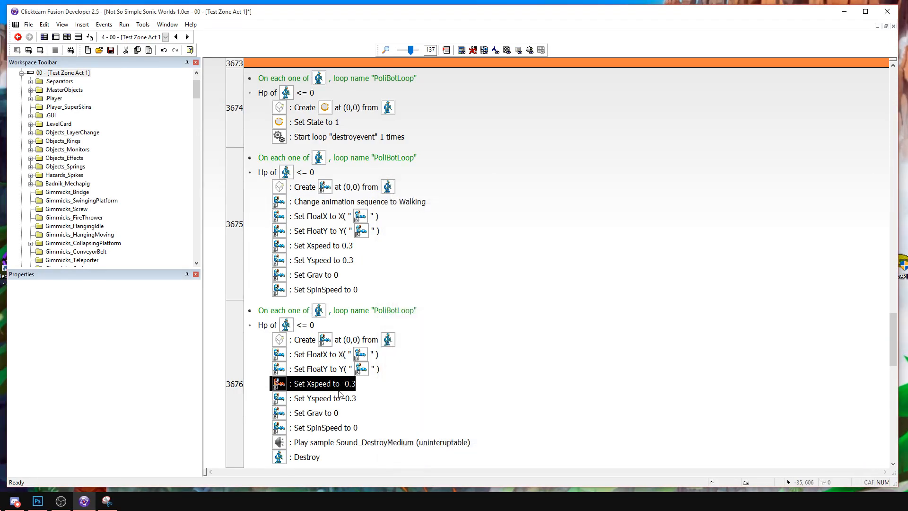
Run the frame, destroy the PoliceBot to test how its fragments separate, and stop the game.
click(41, 51)
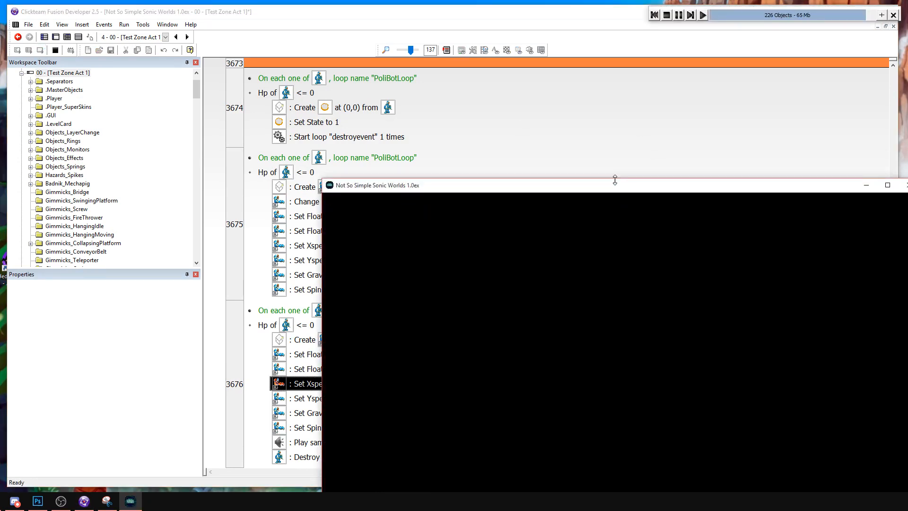
key(Right)
key(a)
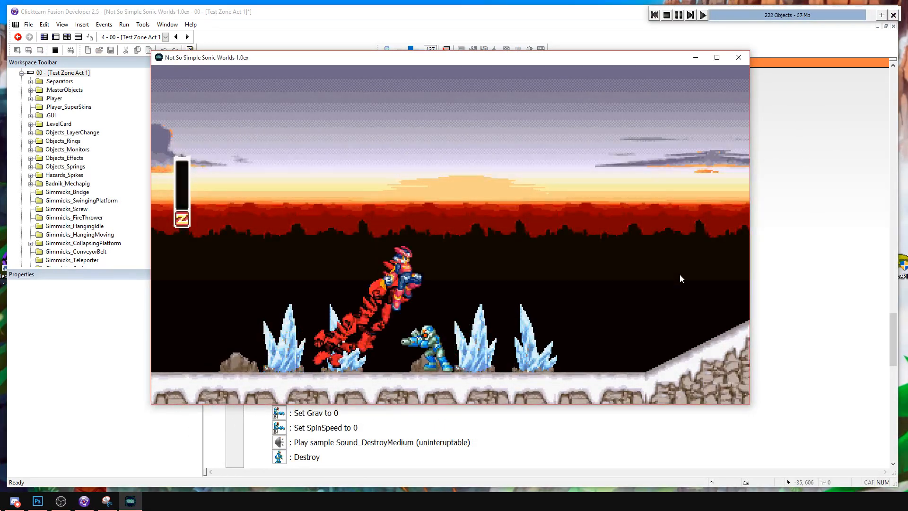
key(Left)
key(s)
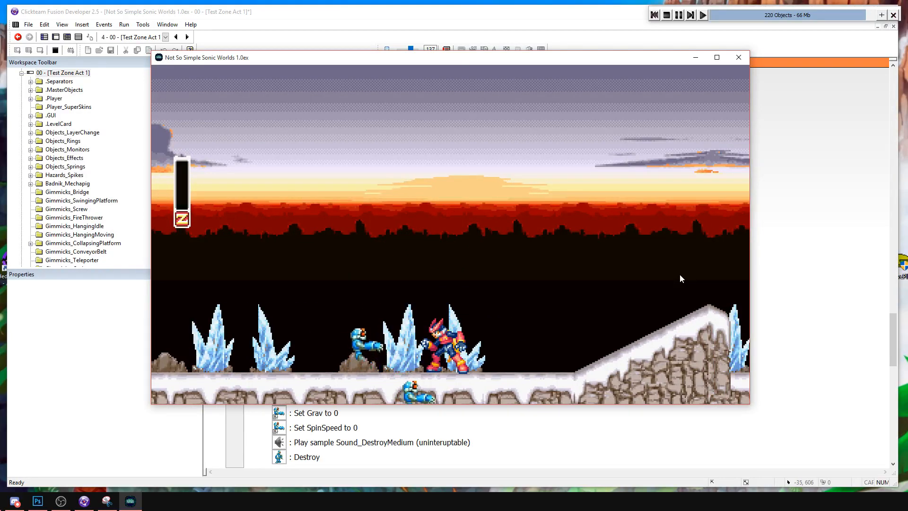
click(666, 16)
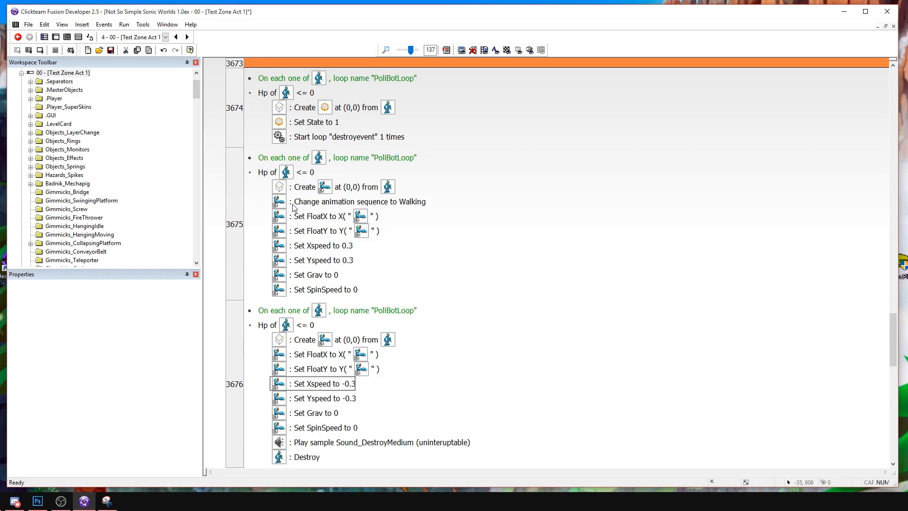
Review the direction options and left-facing frame of PoliceFragment's Walking animation in the frame editor.
click(56, 37)
click(344, 396)
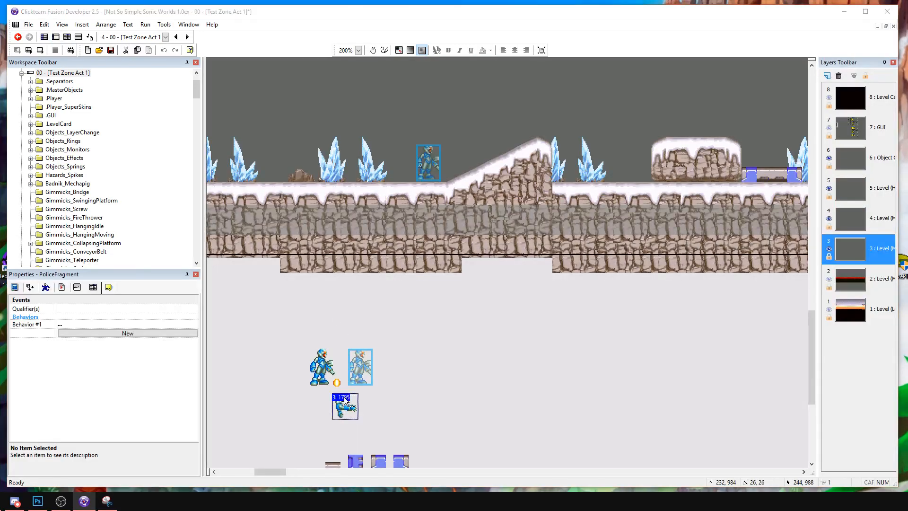
double_click(344, 397)
click(130, 391)
click(257, 371)
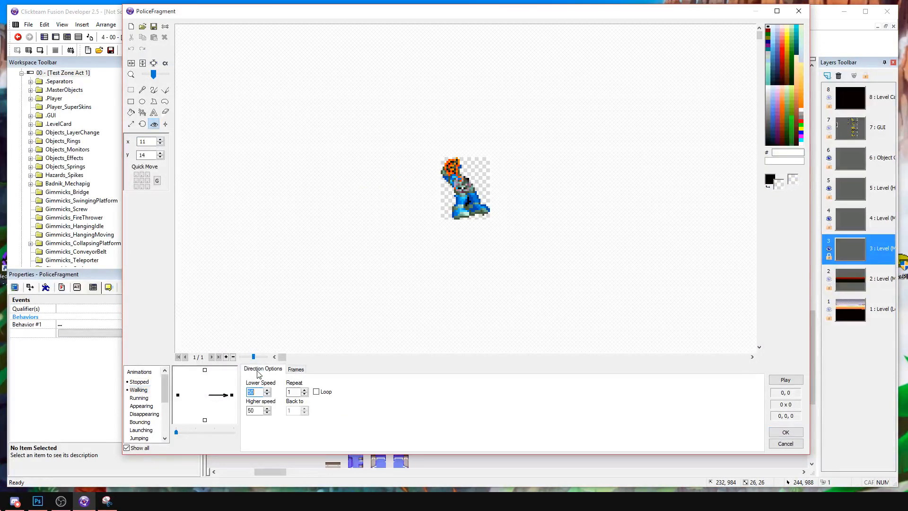
click(178, 395)
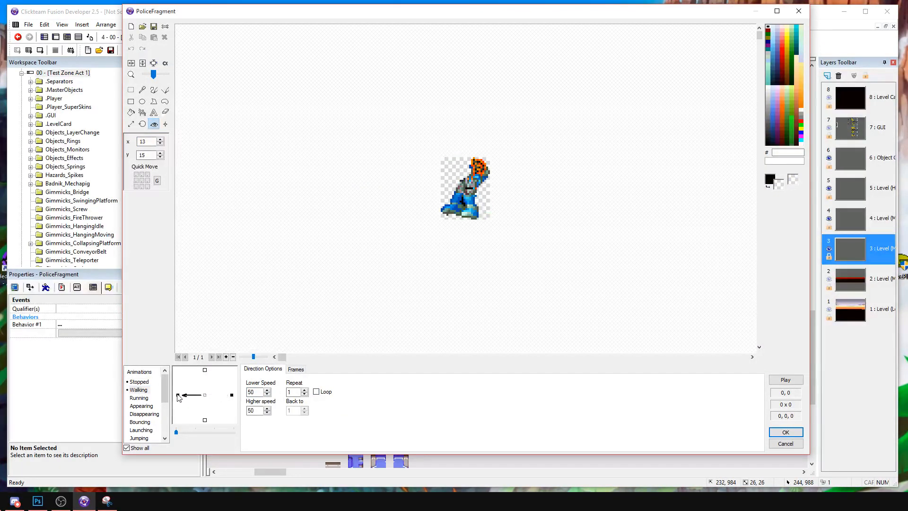
click(786, 432)
Set PoliceFragment's direction to PoliceBot's current direction value beneath the Create action in event 3675, and copy the action into event 3676.
click(66, 37)
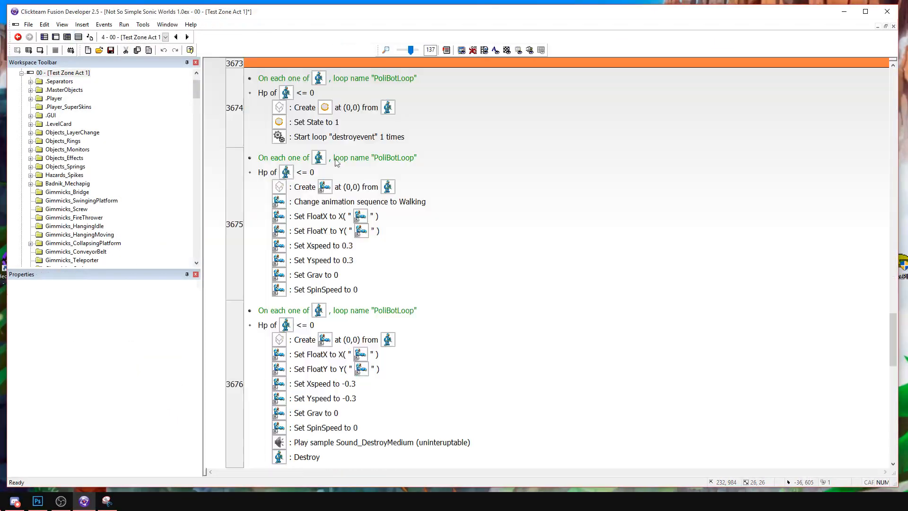
right_click(348, 187)
click(368, 212)
click(463, 247)
mouse_move(489, 270)
click(430, 271)
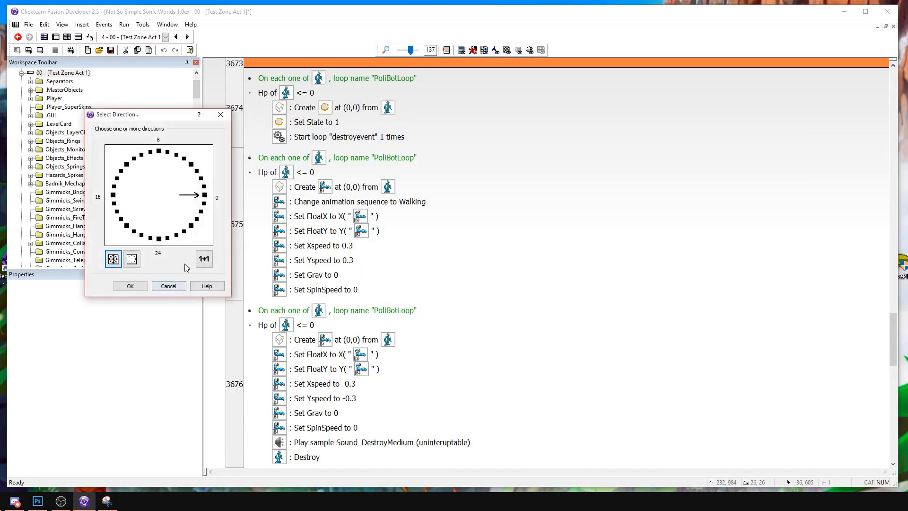
click(204, 259)
click(733, 349)
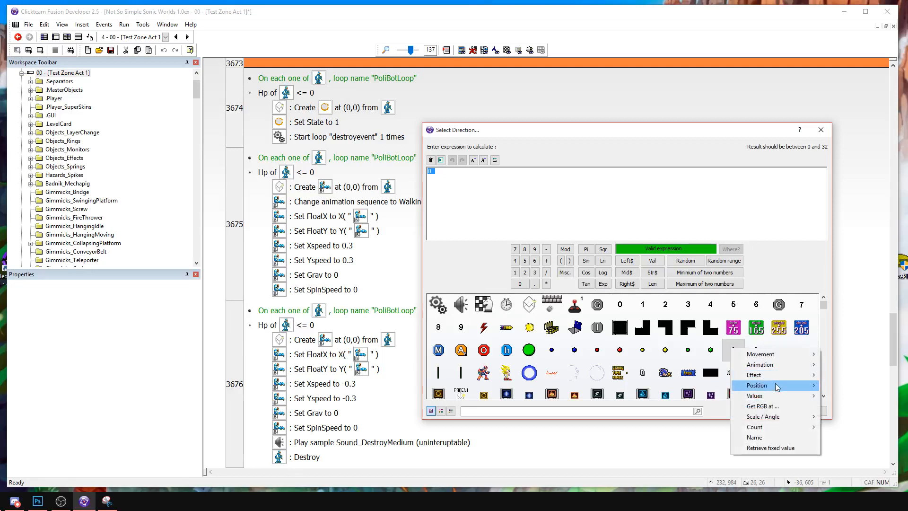
mouse_move(777, 400)
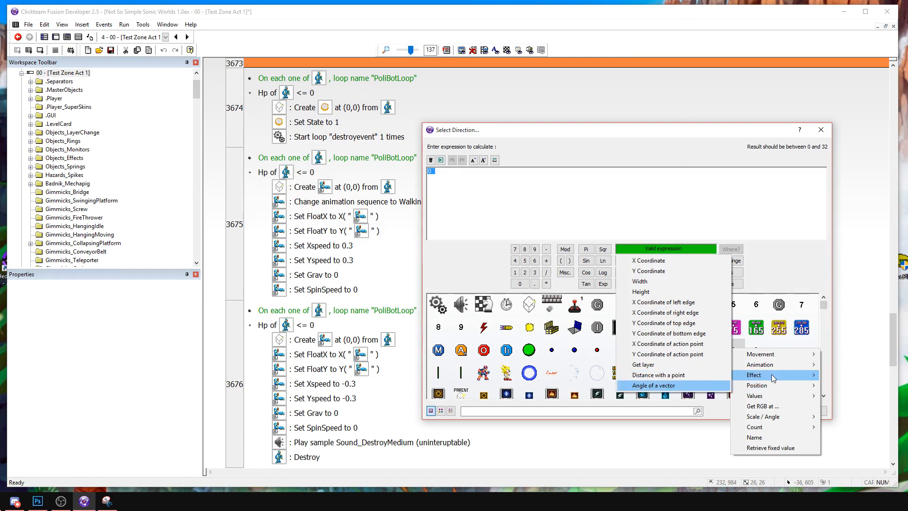
mouse_move(776, 364)
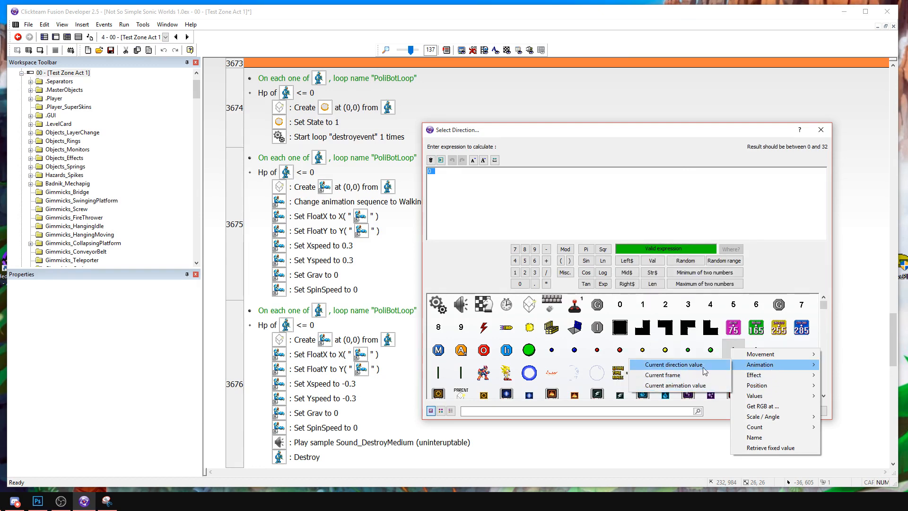
click(703, 370)
click(750, 409)
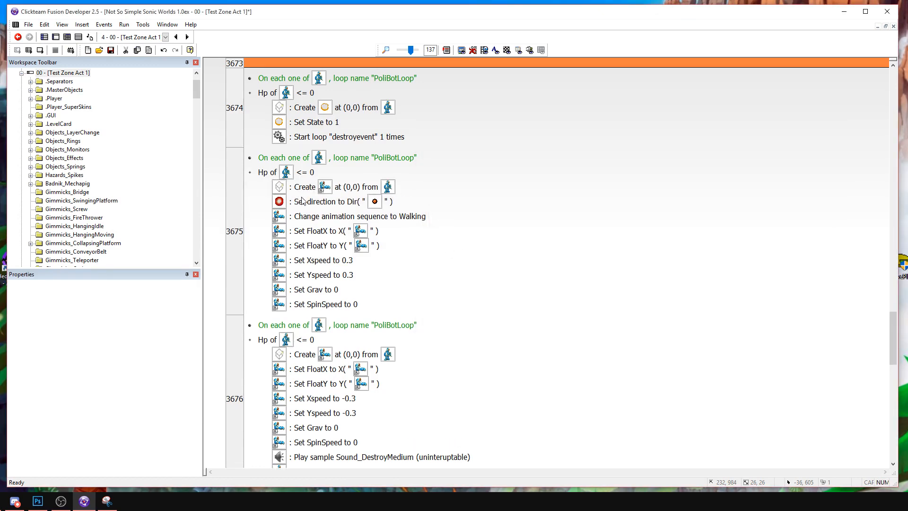
drag(337, 207, 315, 370)
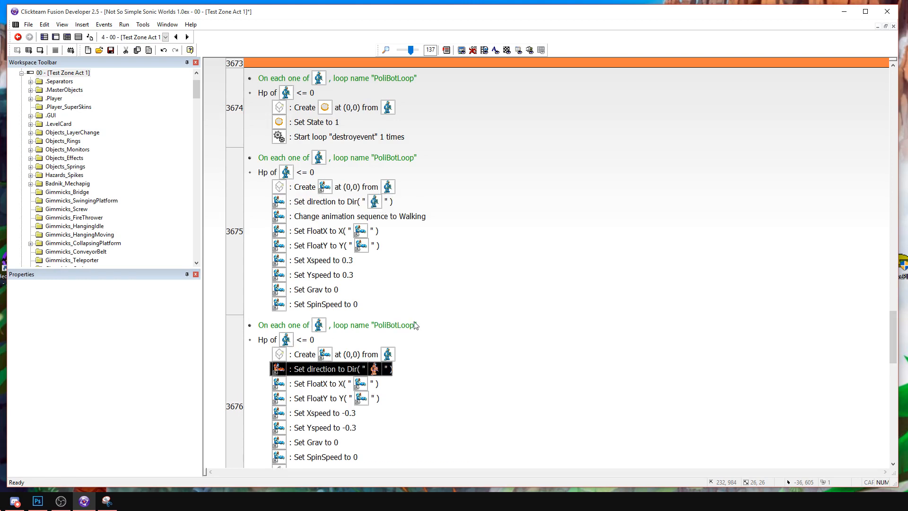
In PoliceFragment's Behavior #1 events, set the Counter condition to greater than or equal to 60.
click(41, 51)
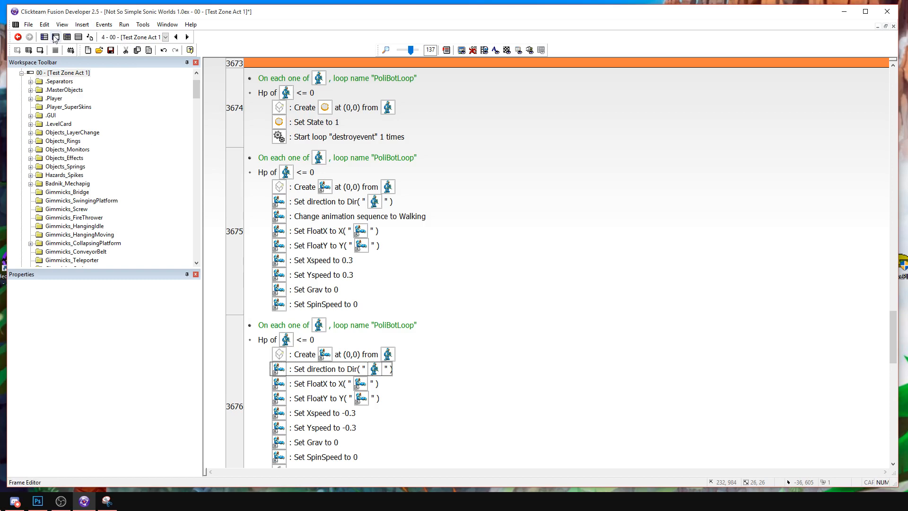
click(55, 36)
click(342, 402)
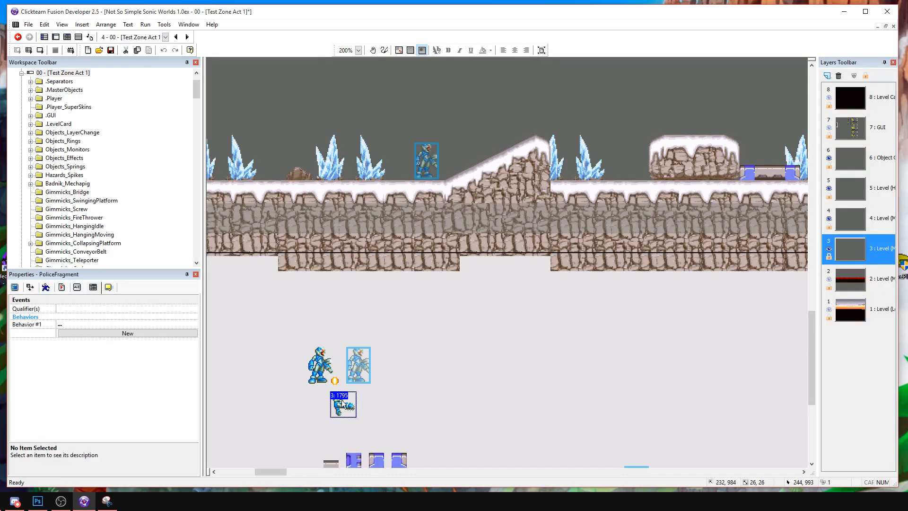
double_click(187, 325)
double_click(230, 102)
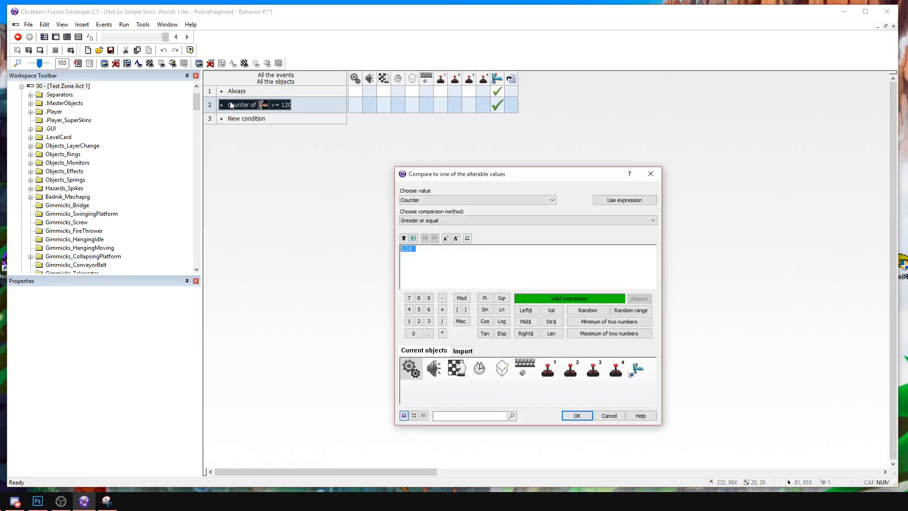
text(60)
key(Return)
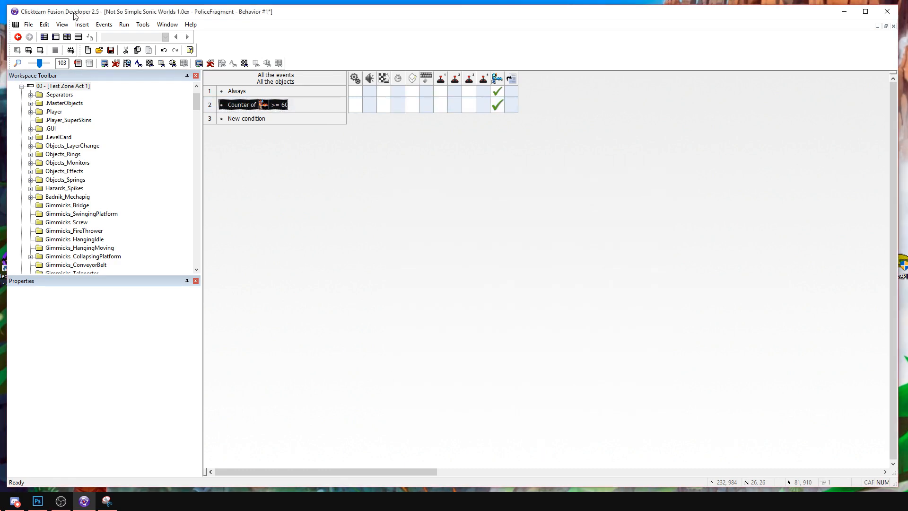
Run the frame, destroy the PoliceBot to test its fragments' direction and lifetime, and stop the game.
click(41, 52)
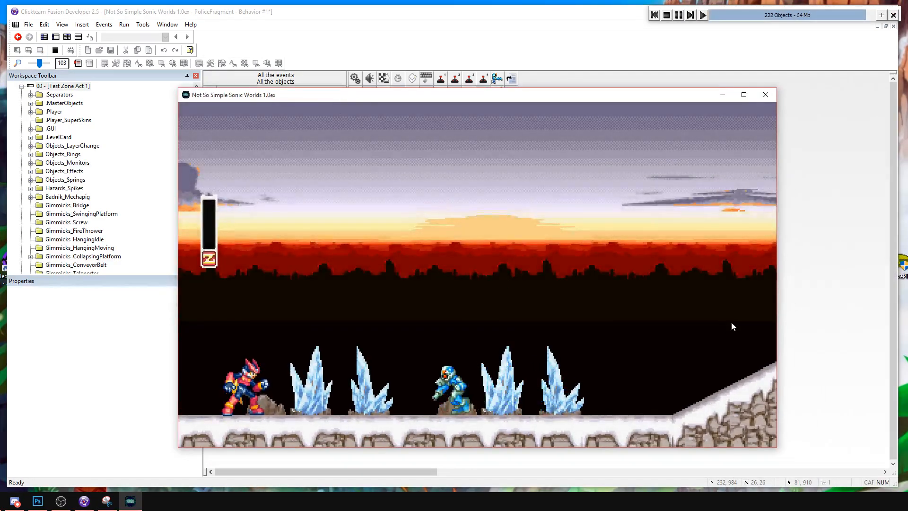
key(Left)
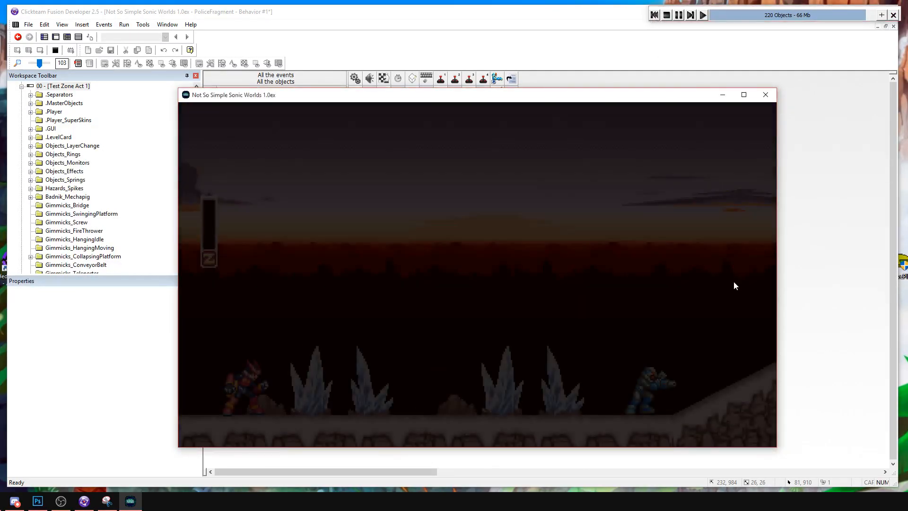
key(Right)
key(s)
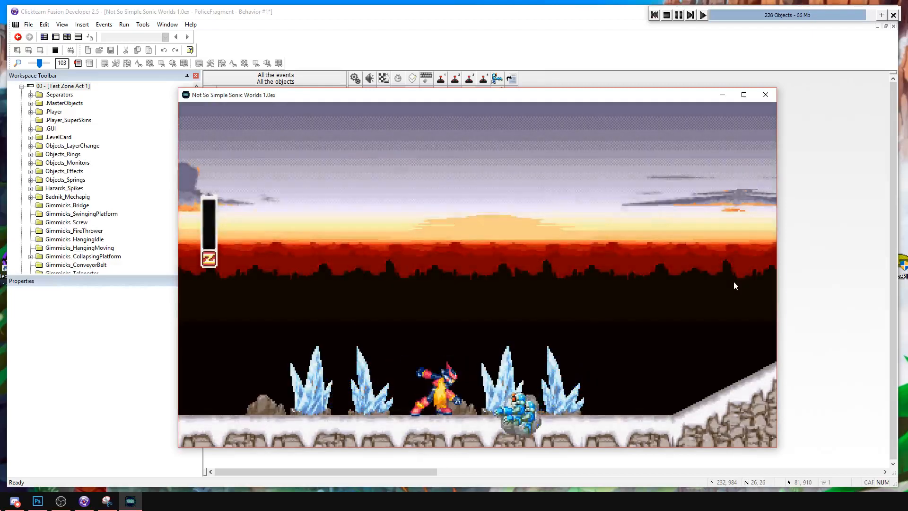
key(Right)
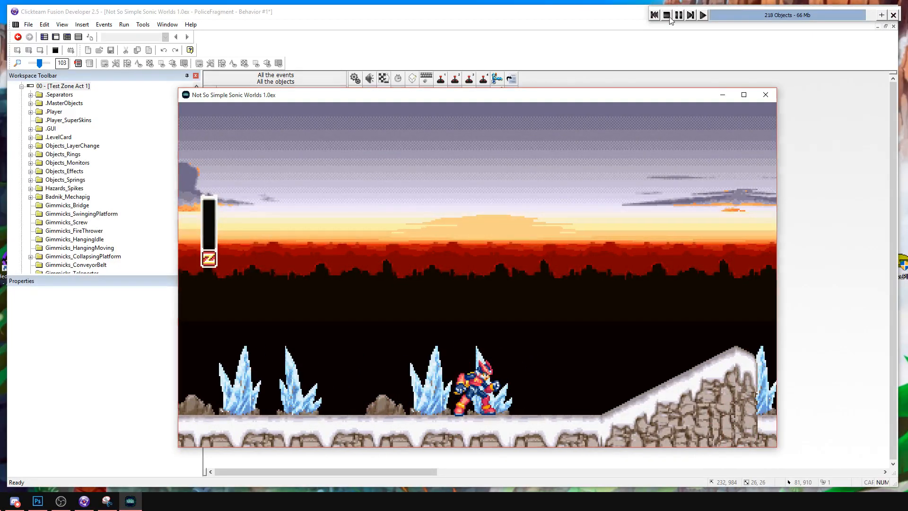
click(666, 15)
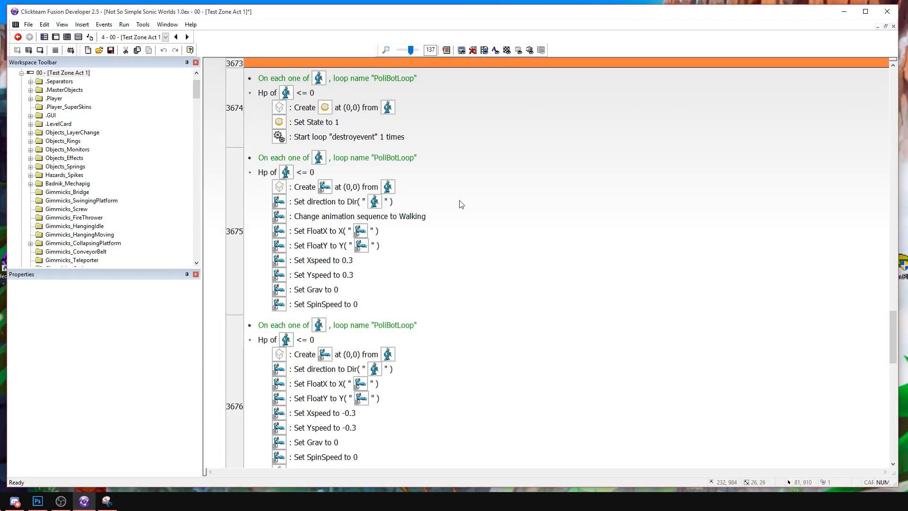
Enable looping for the left-facing direction of PoliceFragment's Walking animation, and run the frame briefly to test it.
scroll(461, 205, down, 1)
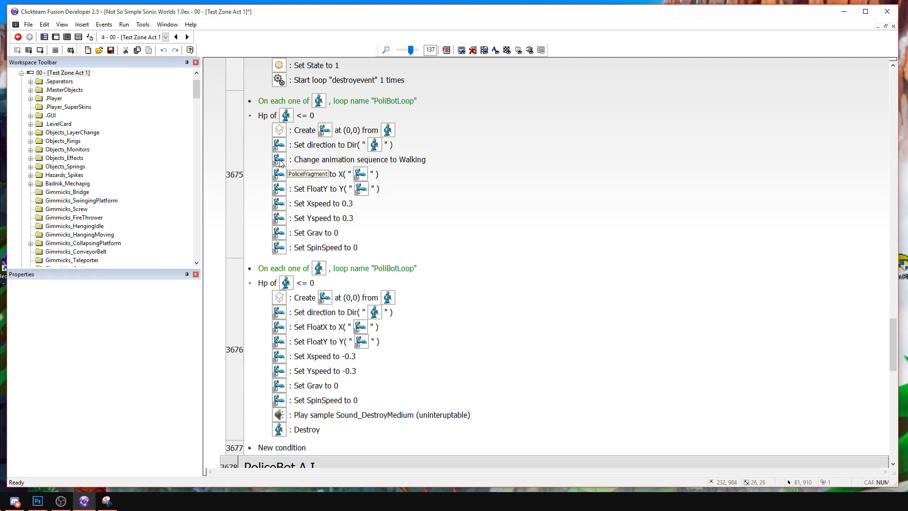
click(67, 37)
double_click(339, 402)
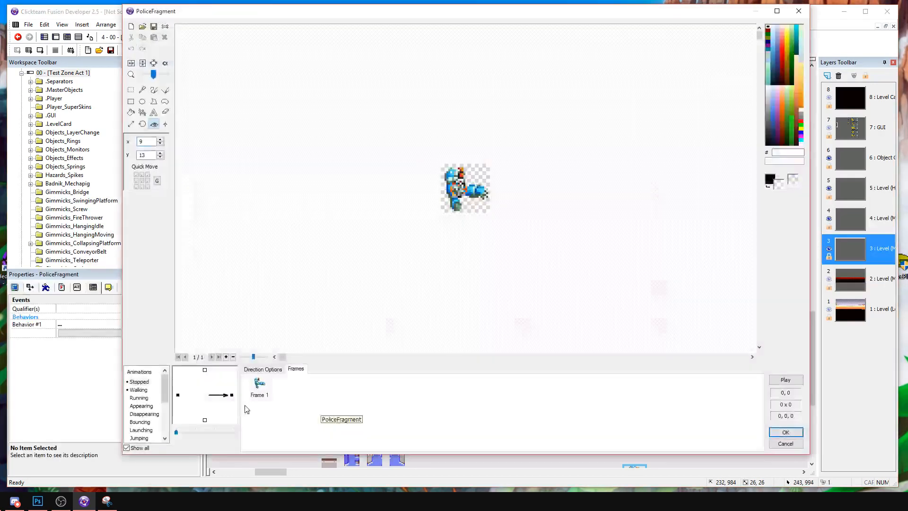
click(140, 389)
click(265, 369)
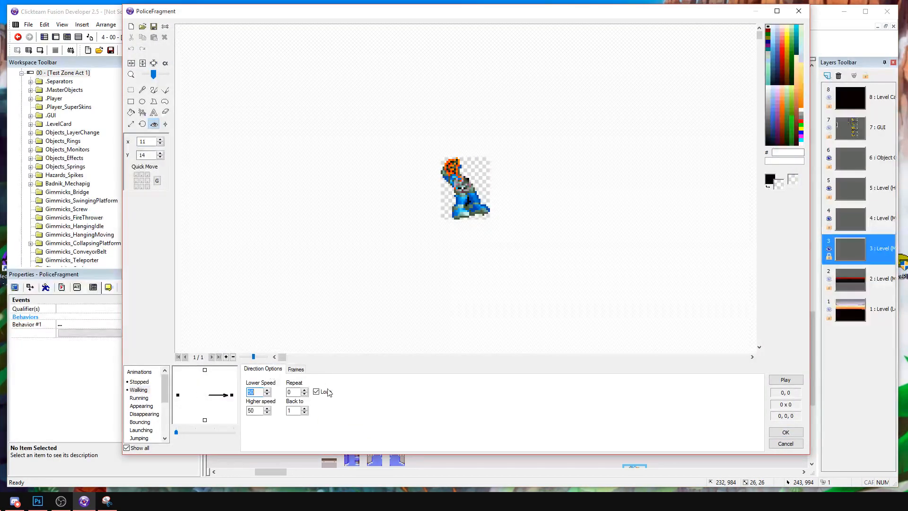
click(178, 395)
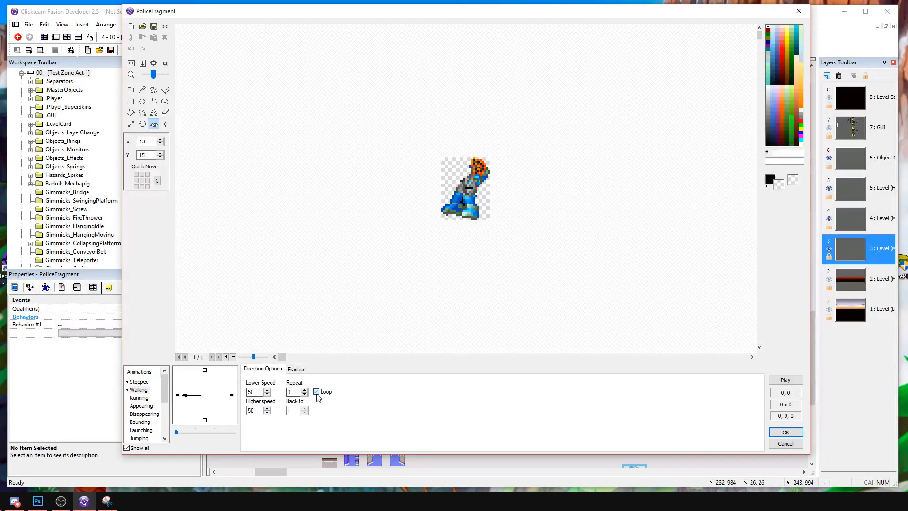
click(786, 432)
key(F8)
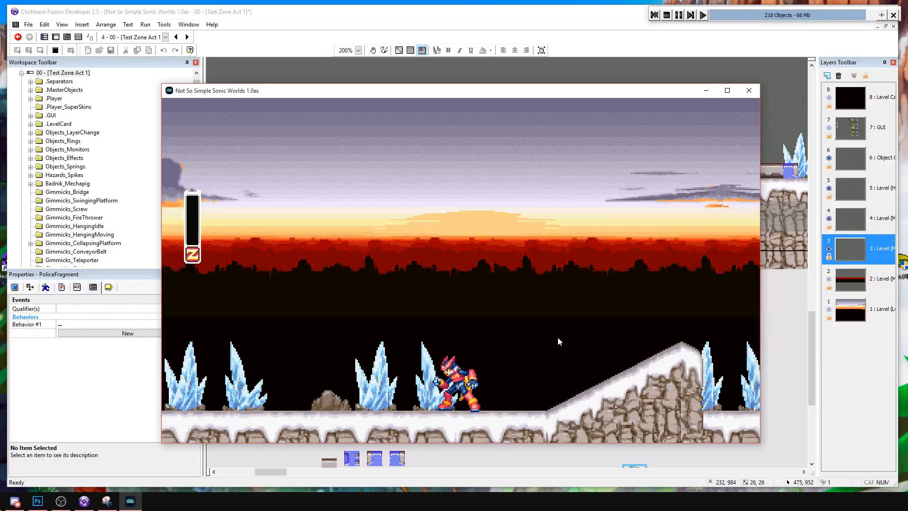
click(667, 15)
Set the fragment's Xspeed and Yspeed to 0.1 in event 3675.
click(78, 37)
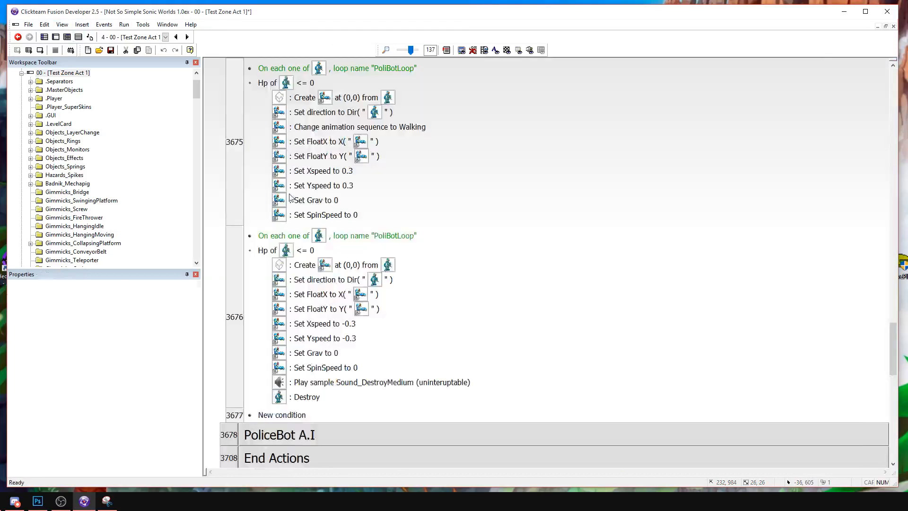
double_click(347, 171)
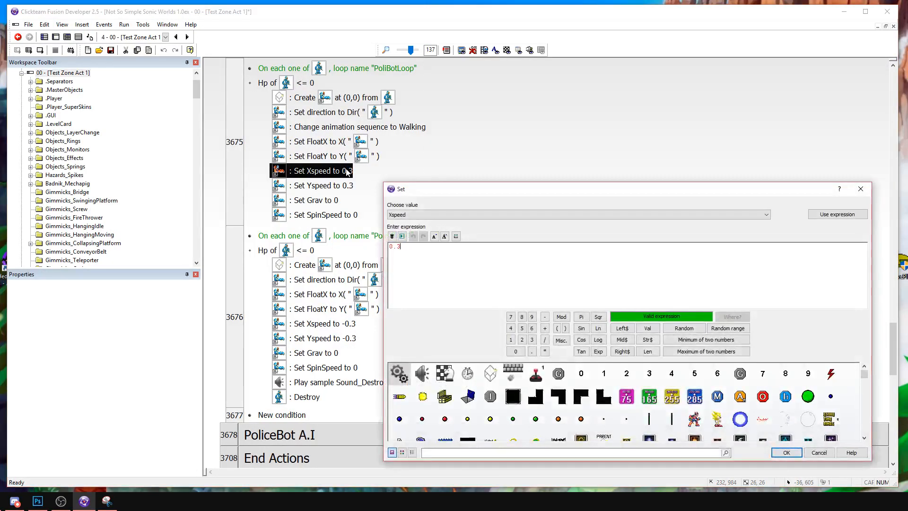
key(Return)
double_click(347, 186)
text(0.1)
key(Return)
Set the fragment's Xspeed and Yspeed to -0.1 in event 3676.
double_click(331, 323)
text(-0.1)
key(Return)
click(337, 343)
double_click(337, 338)
text(-0.1)
key(Return)
Offset the fragment's creation point to (3,-19) from PoliceBot in event 3675, and replace event 3676's Create action with a copy.
double_click(360, 102)
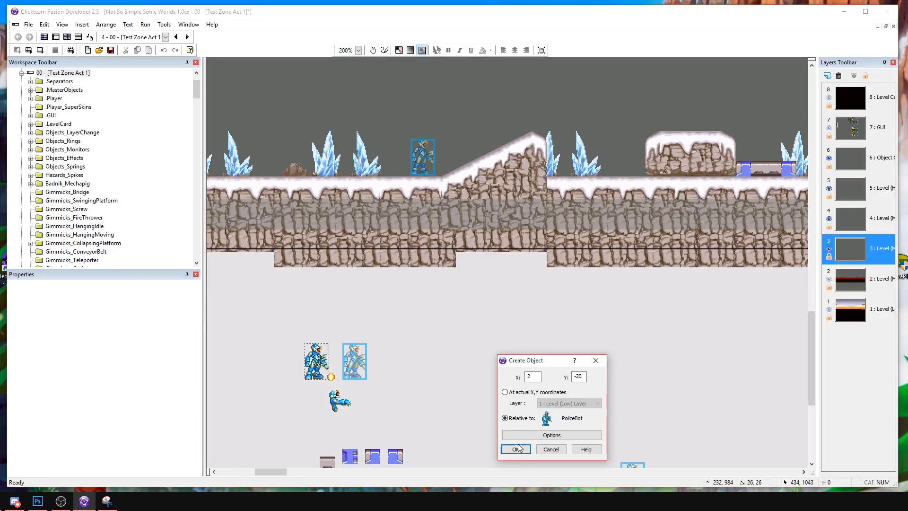
click(516, 449)
click(353, 267)
key(ctrl+v)
key(Delete)
Run the frame, destroy the PoliceBot to test the slower fragments and their new starting position, and stop the game.
click(41, 51)
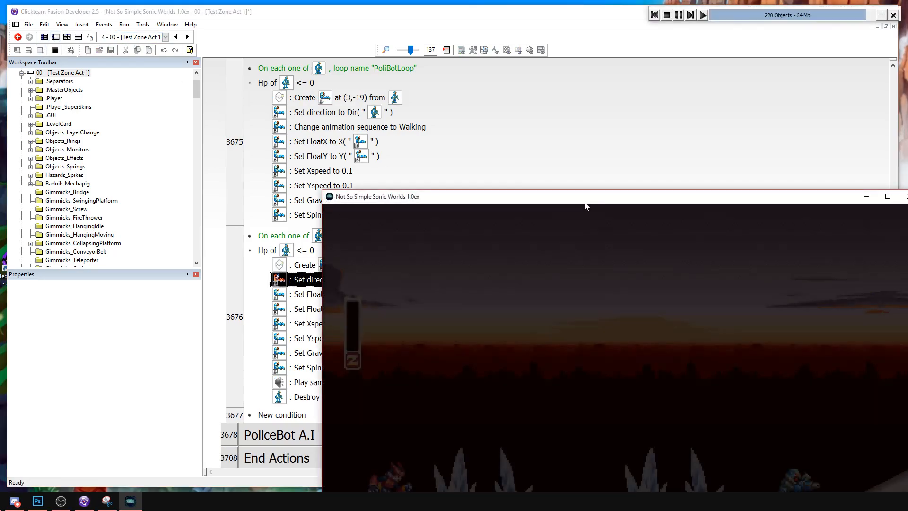
drag(585, 201, 380, 88)
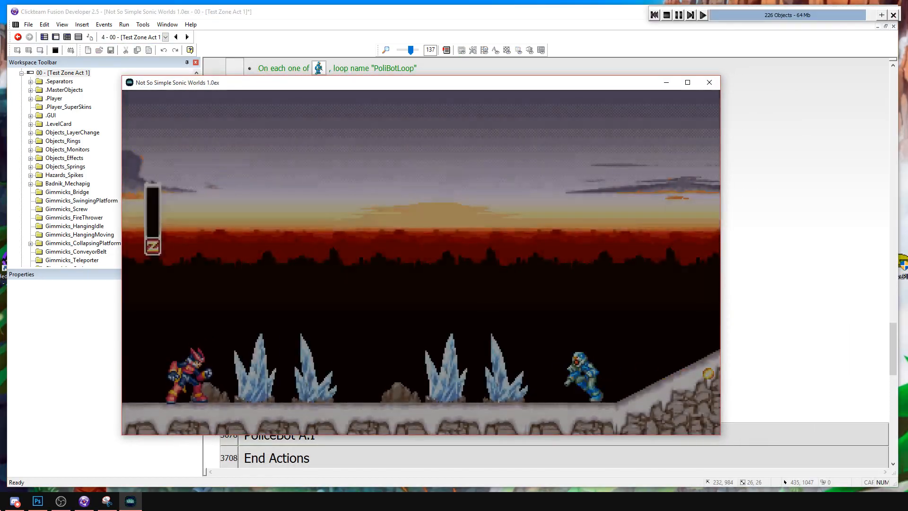
key(Left)
key(a)
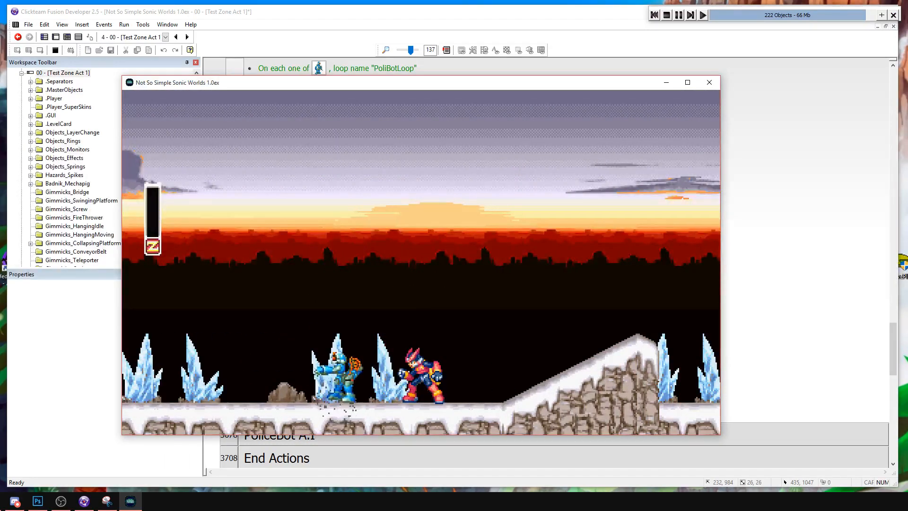
click(666, 14)
Review the PoliceBot's Interactions events, and collapse the Interactions and Phanton [0] groups.
scroll(593, 171, up, 10)
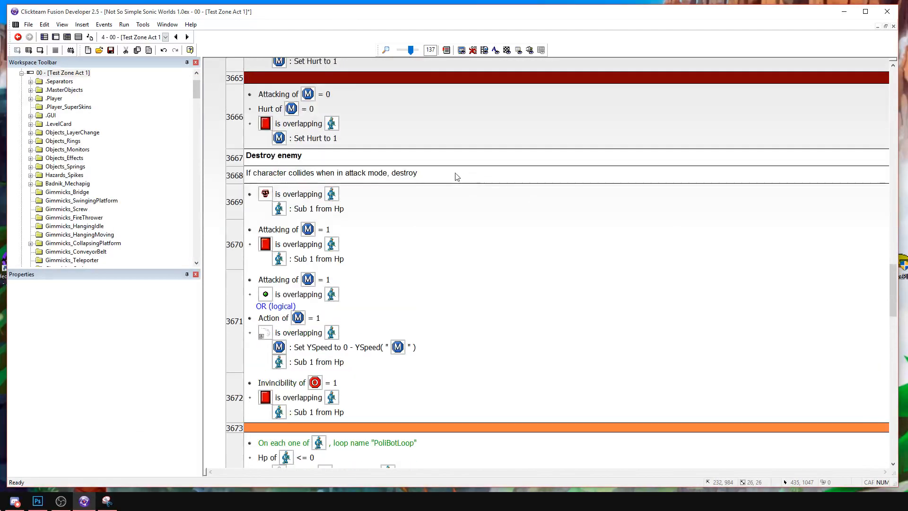
scroll(405, 178, up, 4)
scroll(383, 210, down, 2)
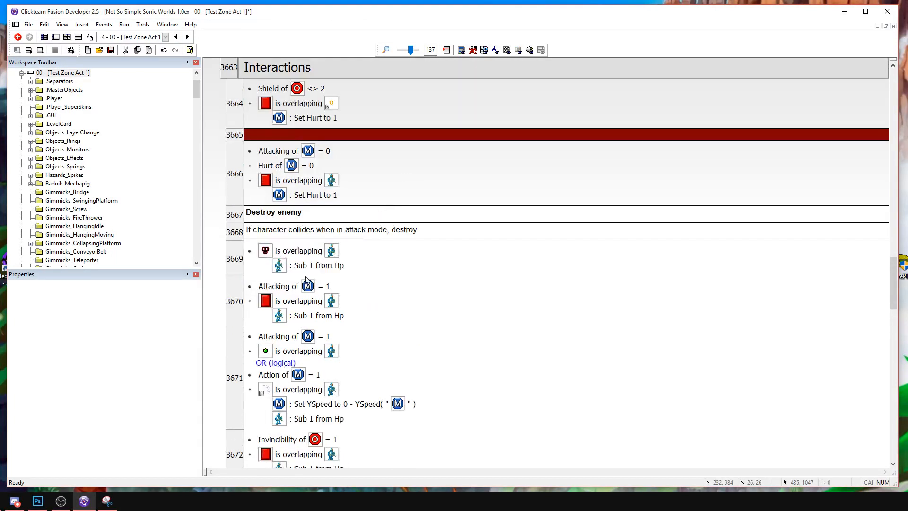
scroll(364, 222, up, 2)
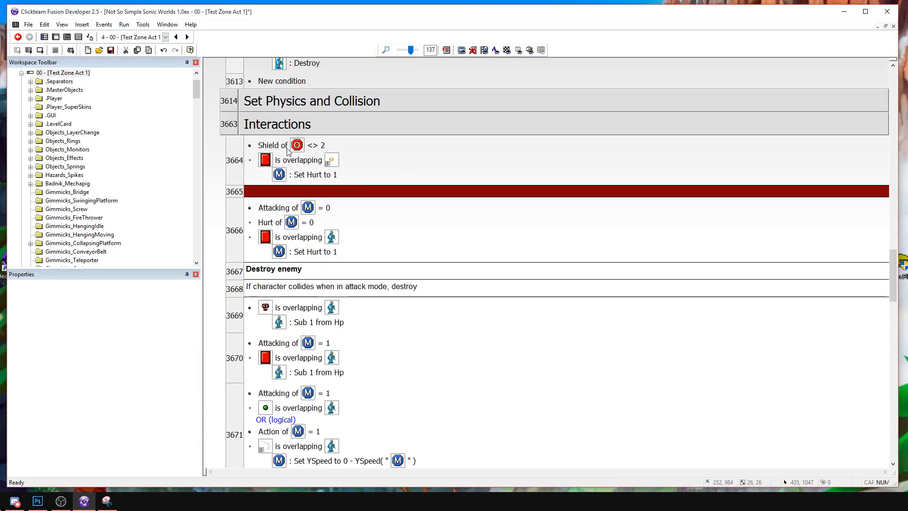
double_click(279, 128)
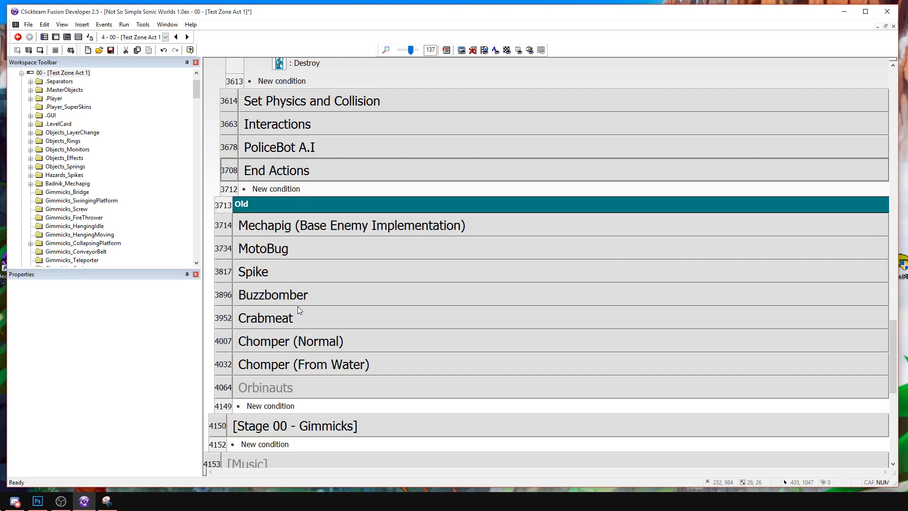
scroll(351, 348, down, 3)
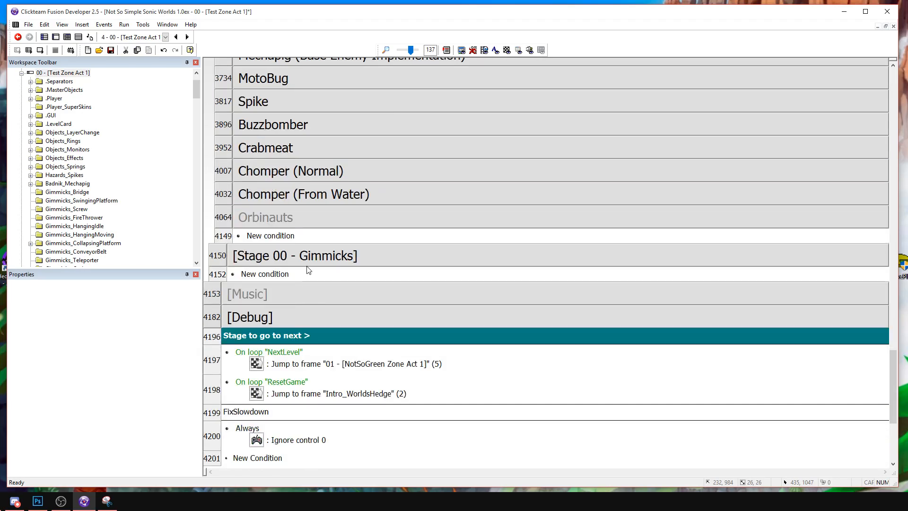
double_click(309, 266)
scroll(310, 270, up, 12)
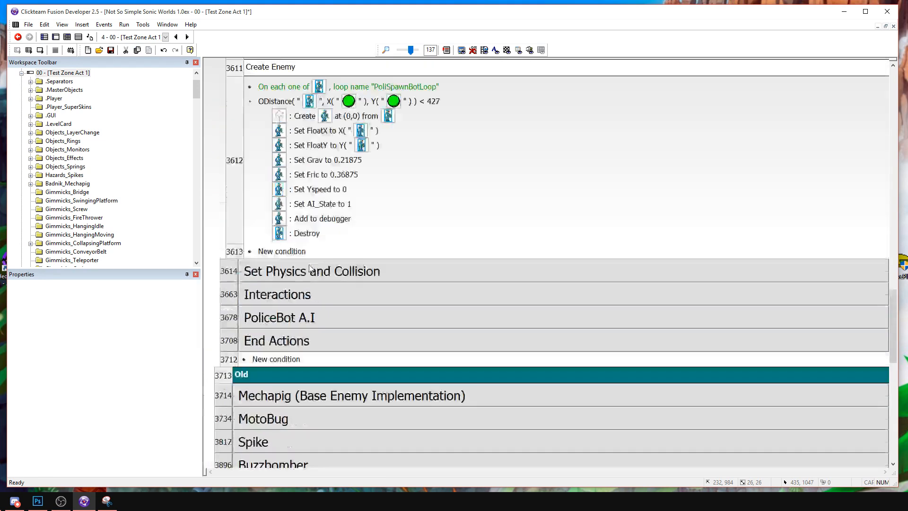
scroll(310, 268, down, 3)
double_click(272, 301)
double_click(262, 278)
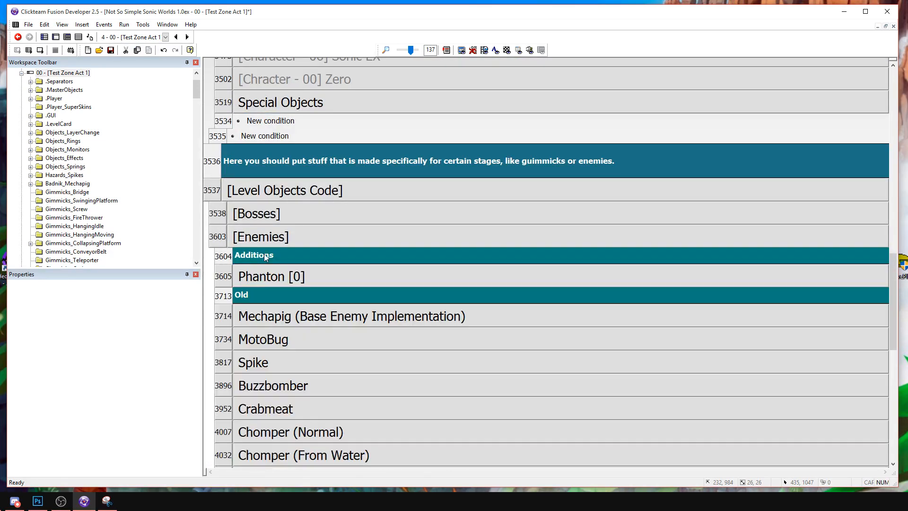
Expand the [Bosses], [BOSS 1], Mecha Sonic and Interactions Boss groups to examine the boss damage events.
double_click(262, 215)
double_click(266, 239)
double_click(277, 261)
double_click(279, 261)
double_click(279, 328)
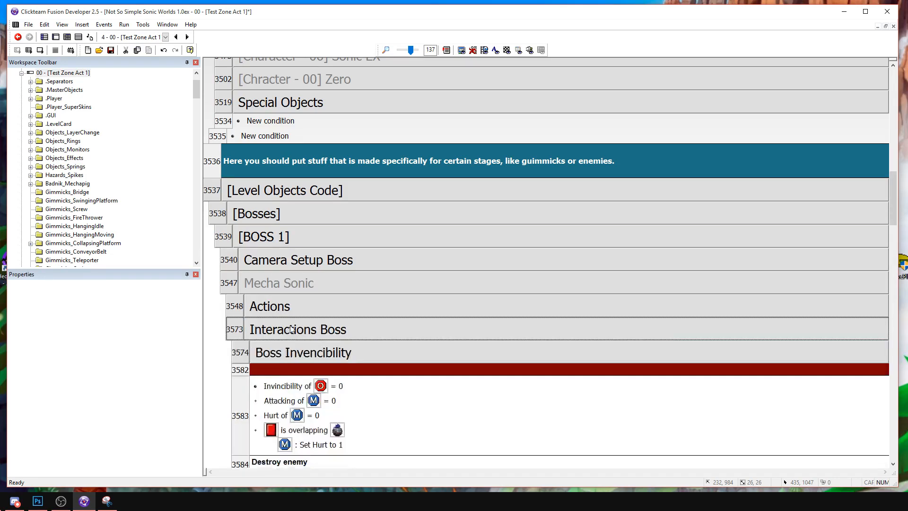
Examine the Interactions Boss events for damage, HP reaching zero, explosions and the DestroyedCounter sequence.
scroll(302, 314, down, 3)
scroll(303, 315, down, 9)
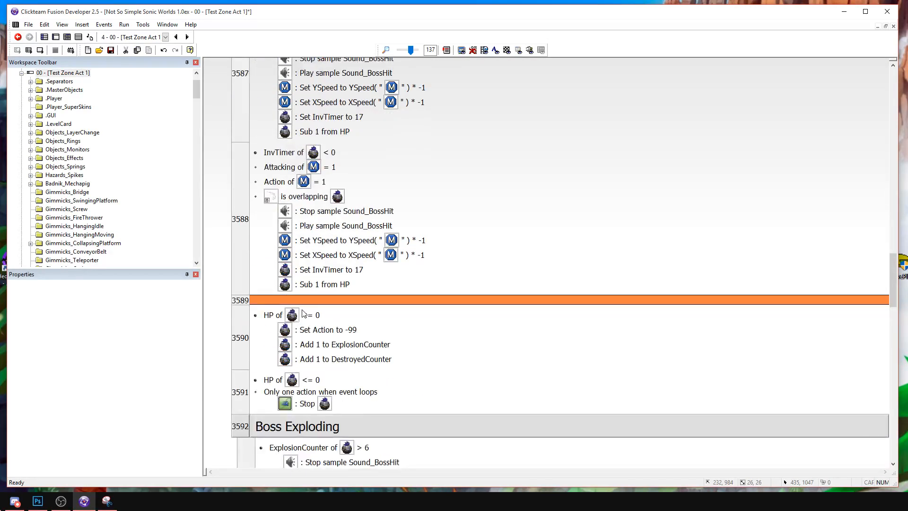
scroll(302, 313, down, 1)
scroll(358, 192, down, 8)
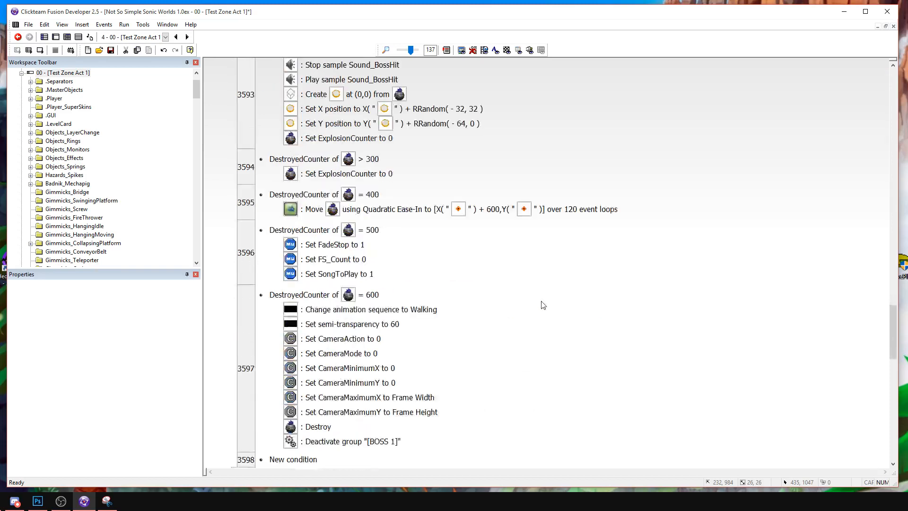
scroll(385, 214, up, 14)
scroll(385, 214, up, 15)
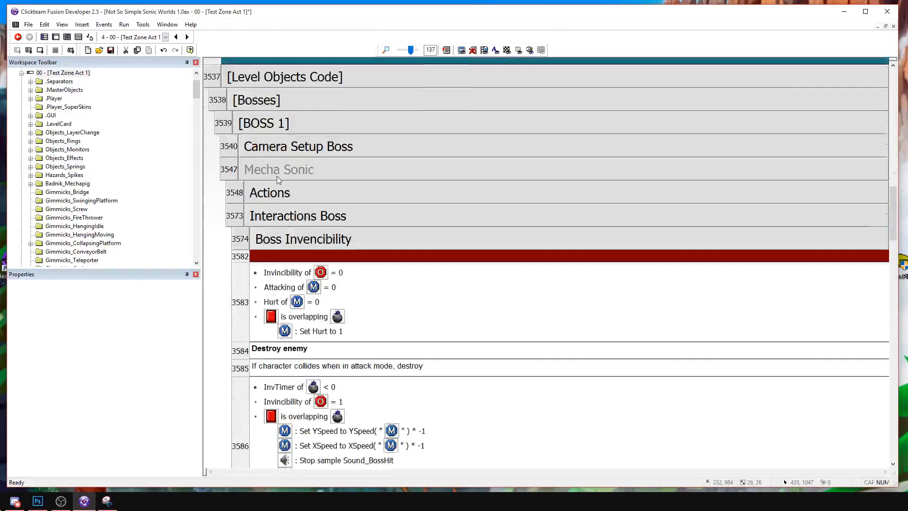
Collapse the [BOSS 1] group and expand the Phanton [0] enemy group.
double_click(259, 338)
double_click(253, 302)
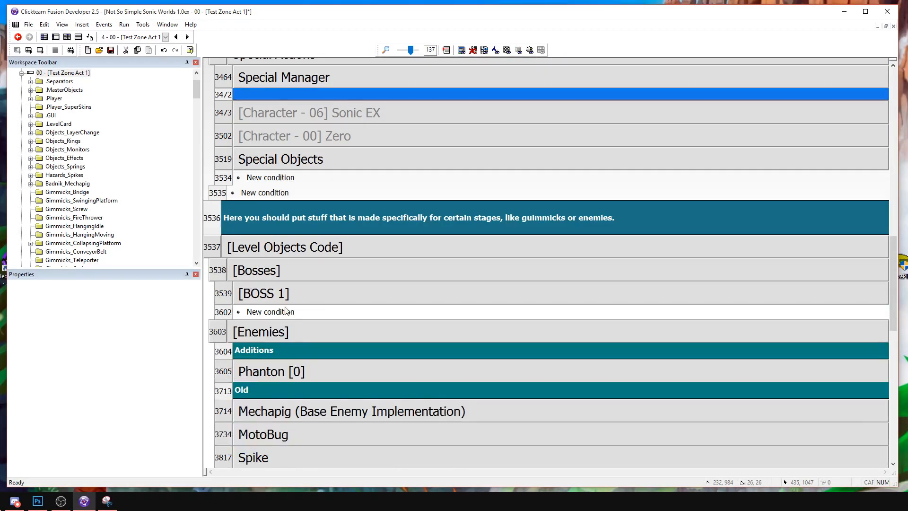
scroll(302, 283, down, 3)
double_click(298, 201)
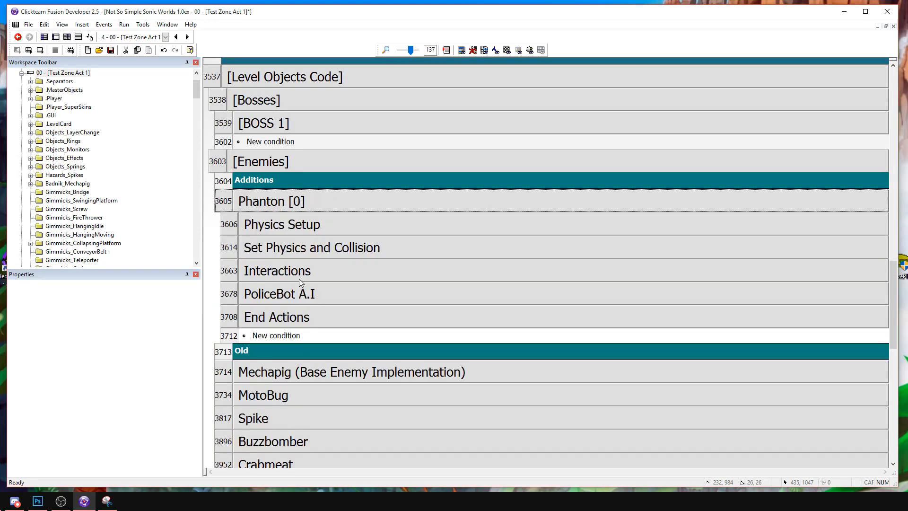
Change the PlayerSkin_ZeroTrail object's display effect from ZeroEffect to the standard Add effect.
click(56, 37)
middle_drag(300, 105, 677, 447)
middle_drag(426, 220, 467, 235)
click(438, 331)
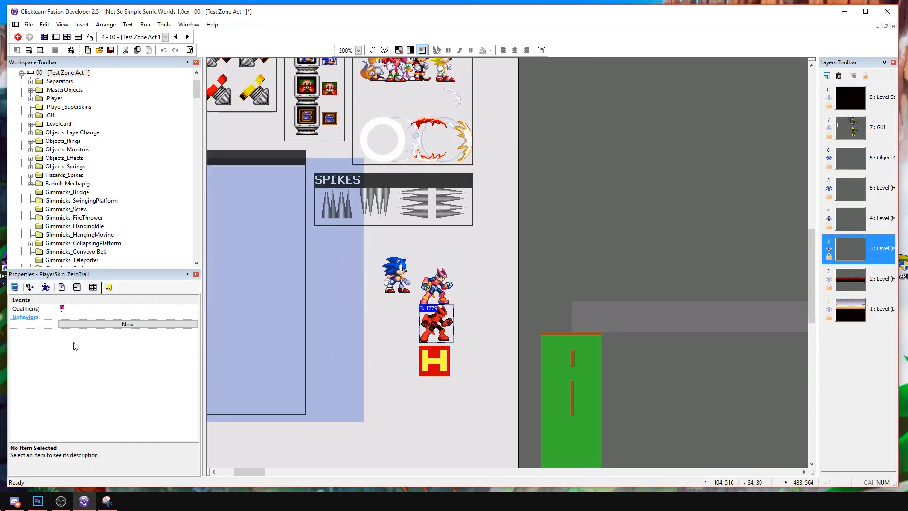
click(61, 287)
click(30, 287)
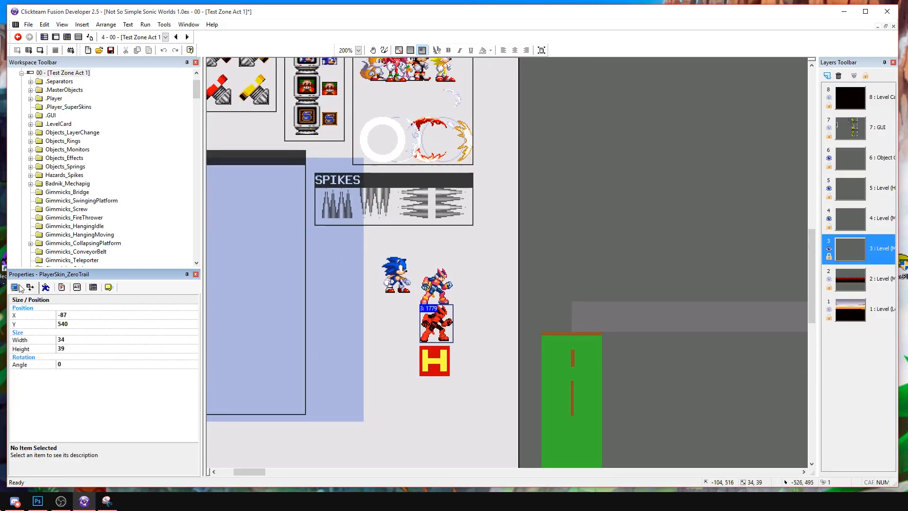
click(14, 287)
double_click(168, 361)
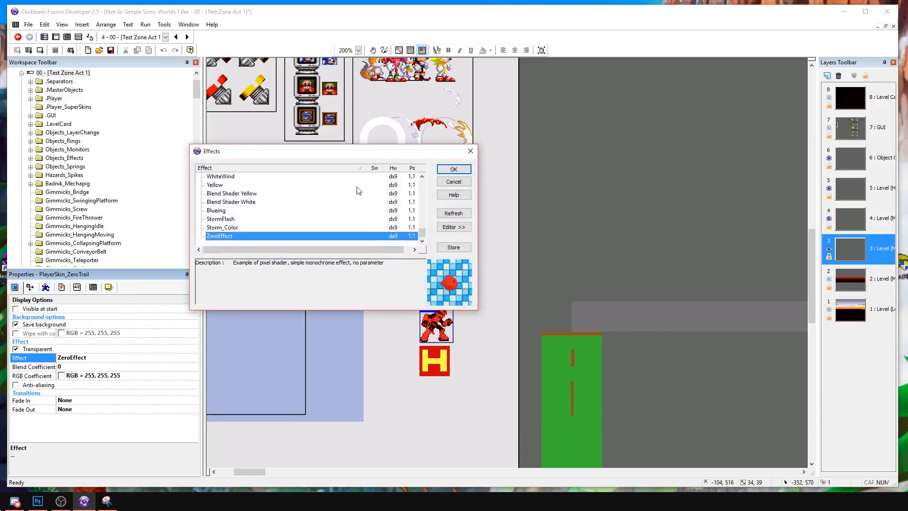
click(200, 185)
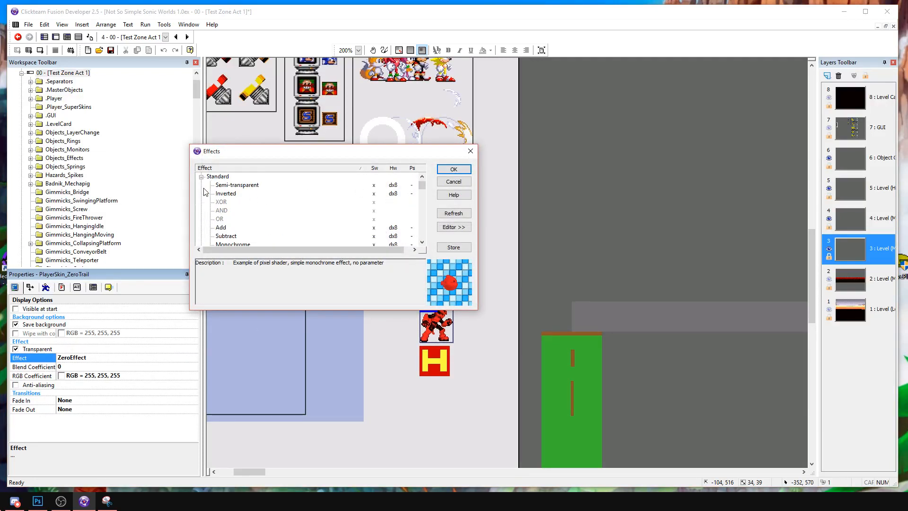
double_click(231, 228)
click(369, 342)
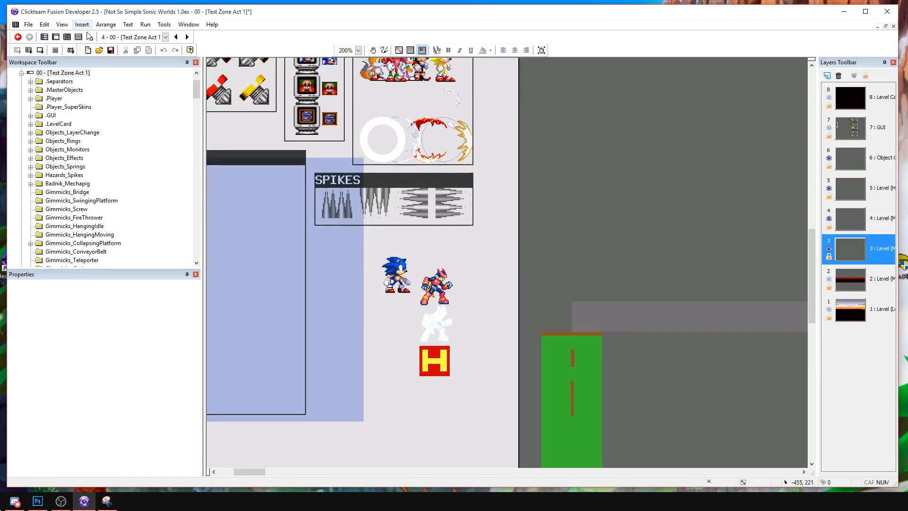
Turn off Transparent for PlayerSkin_ZeroTrail and recheck its selected effect without changing it.
click(78, 37)
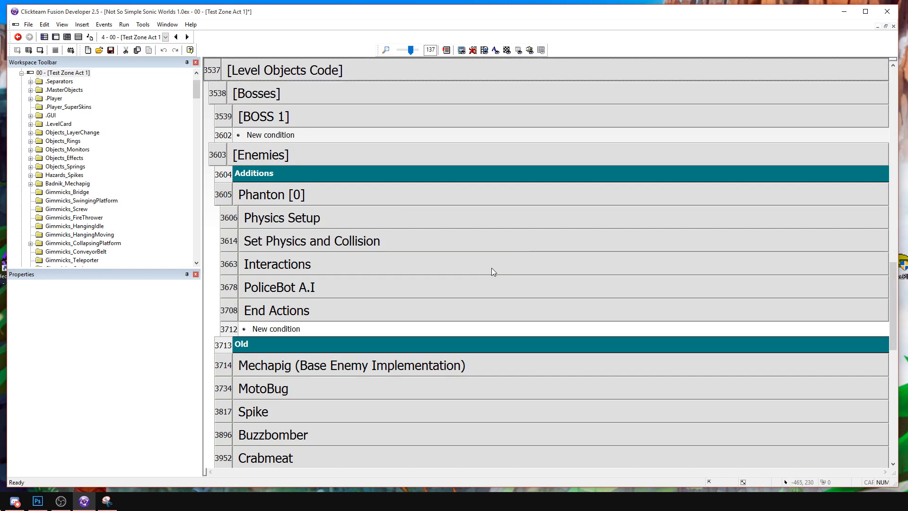
click(55, 37)
click(443, 311)
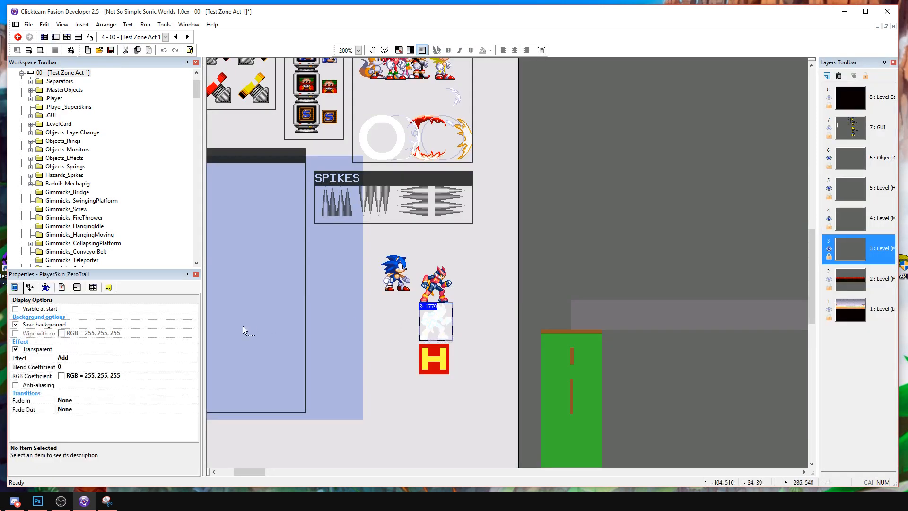
click(188, 352)
click(191, 356)
click(195, 357)
scroll(227, 201, up, 1)
scroll(241, 221, up, 1)
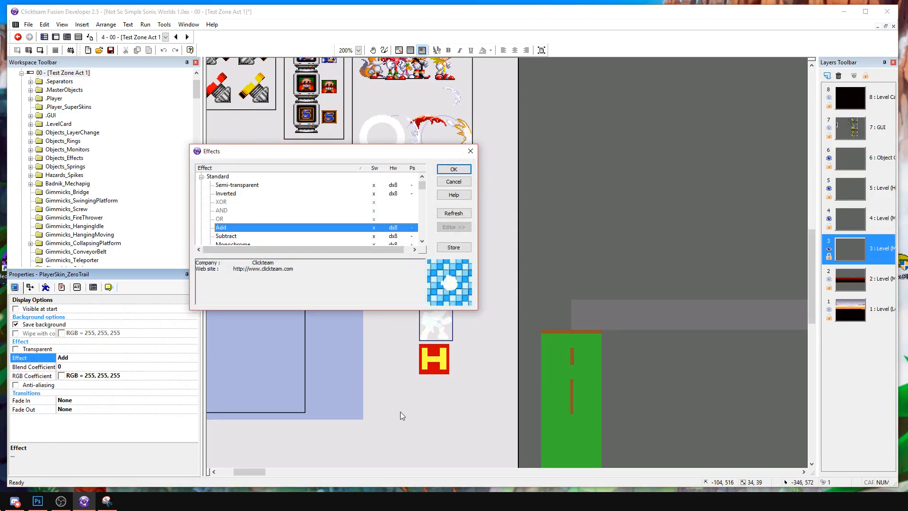
click(471, 151)
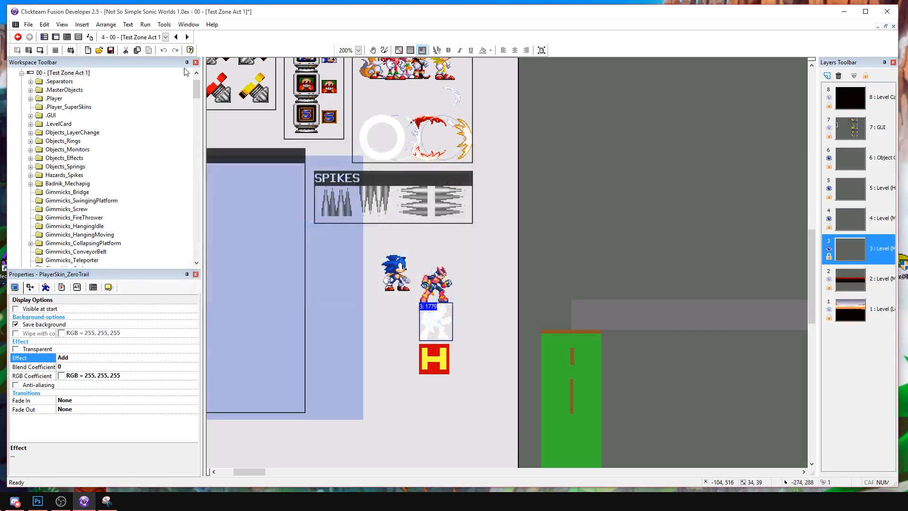
Expand PoliceBot A.I in the event editor, delete the group following Action 1 - Fire, and briefly check the Action 1 - Fire group.
click(78, 37)
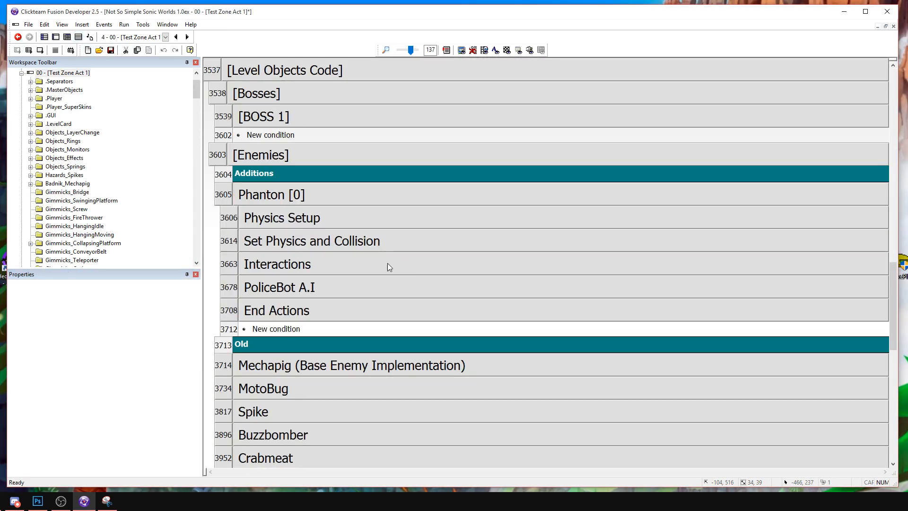
double_click(303, 289)
scroll(309, 284, down, 3)
double_click(296, 184)
click(289, 188)
key(Delete)
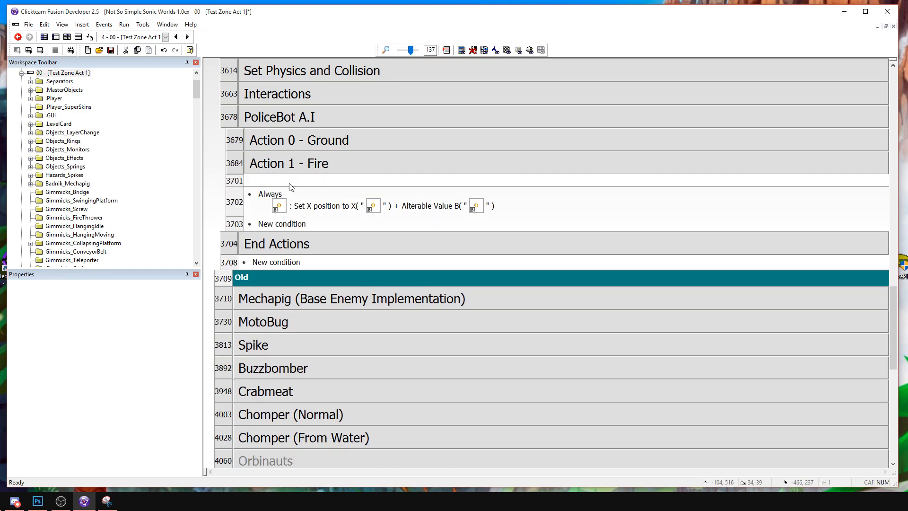
double_click(300, 166)
double_click(300, 166)
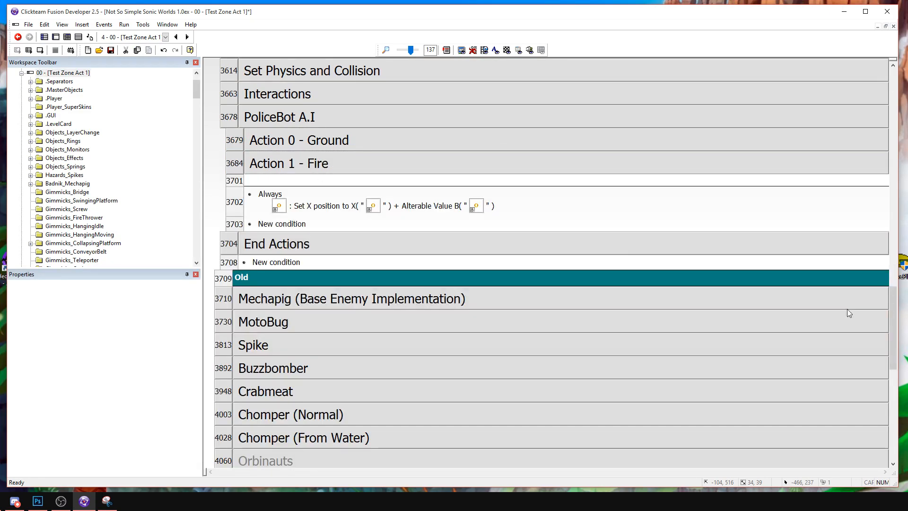
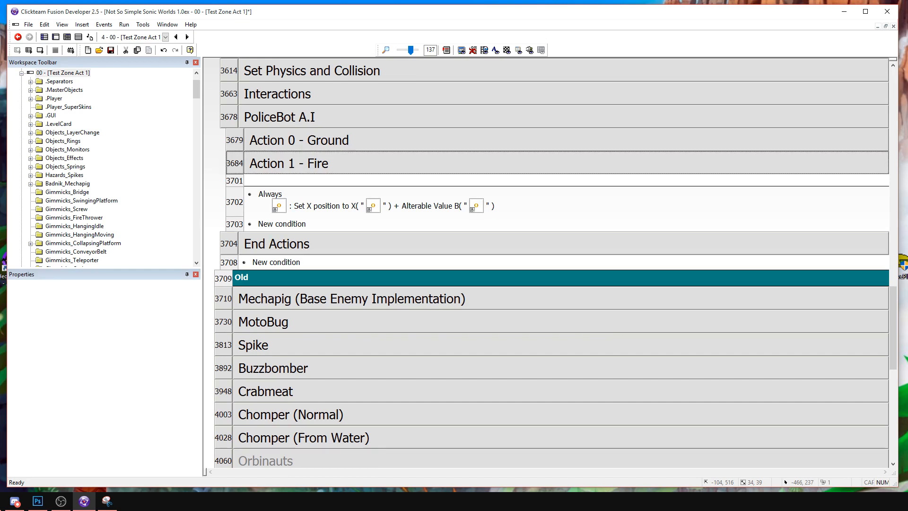
Look through the events in the Action 1 - Fire group, collapse it again and select the PoliceBot A.I group.
double_click(324, 166)
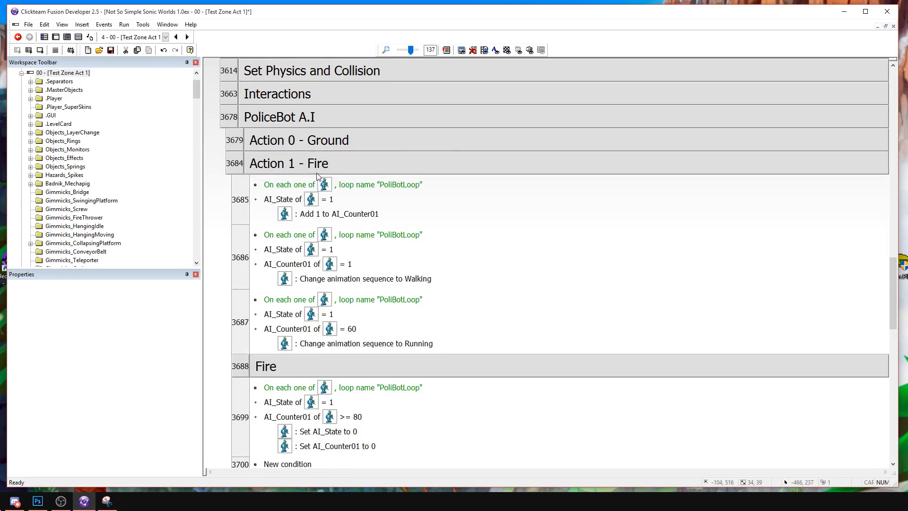
scroll(384, 222, down, 2)
scroll(384, 221, up, 2)
double_click(305, 163)
click(277, 117)
Expand the Interactions and Physics Setup groups and look over PoliceBot's spawn events.
double_click(278, 94)
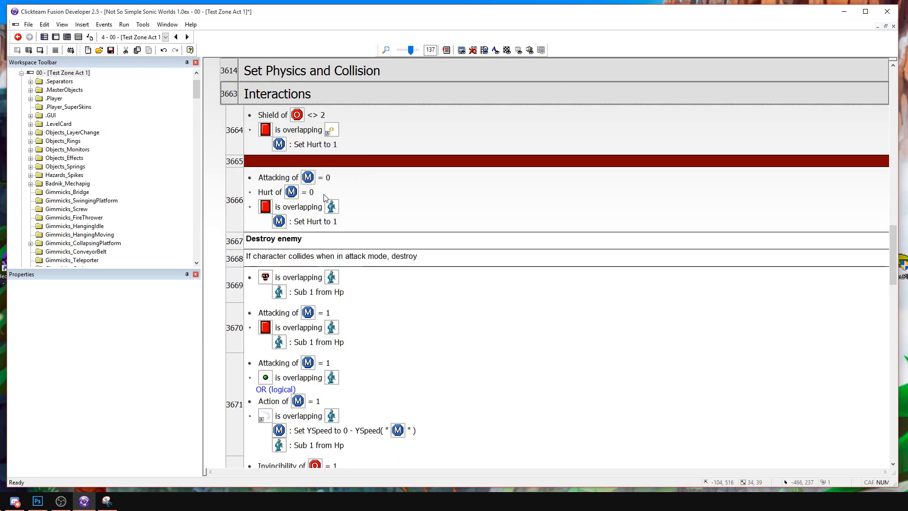
scroll(284, 158, up, 2)
double_click(284, 159)
scroll(347, 263, down, 4)
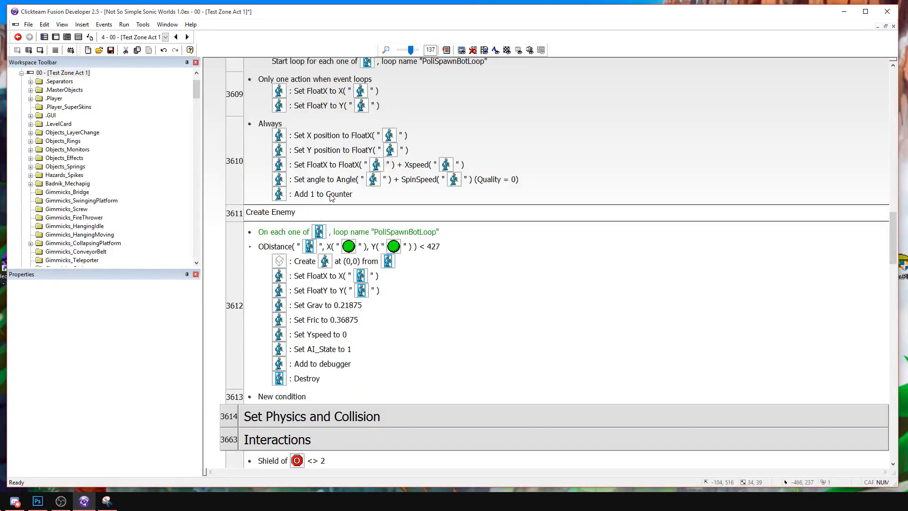
Switch to the frame editor and open the PoliceBot object's alterable values to check Hp.
click(55, 37)
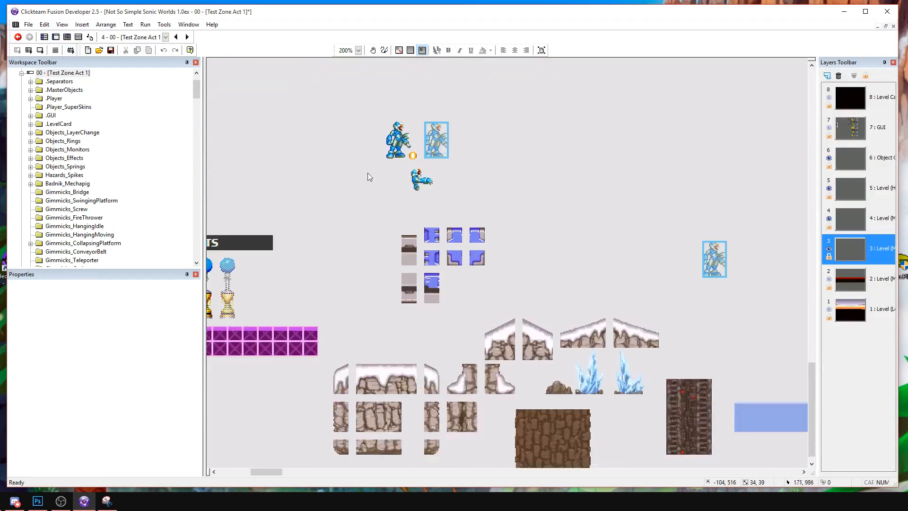
click(396, 134)
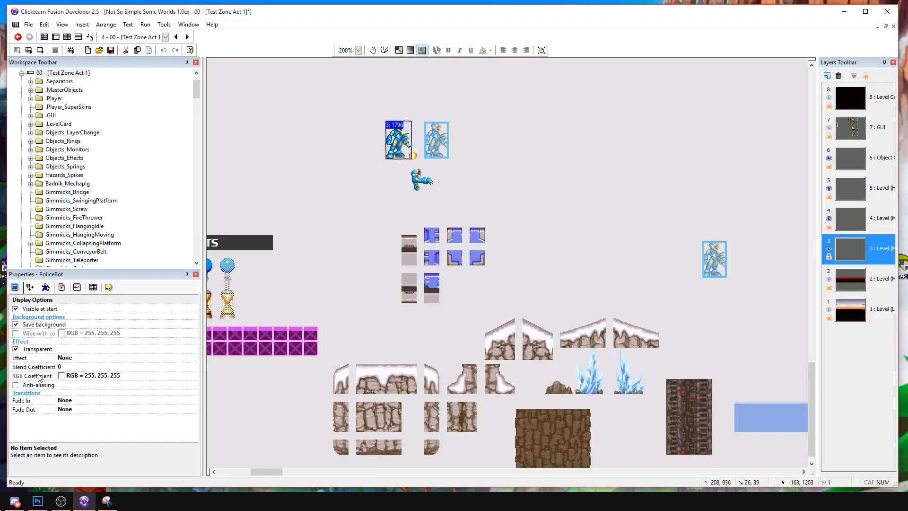
click(77, 287)
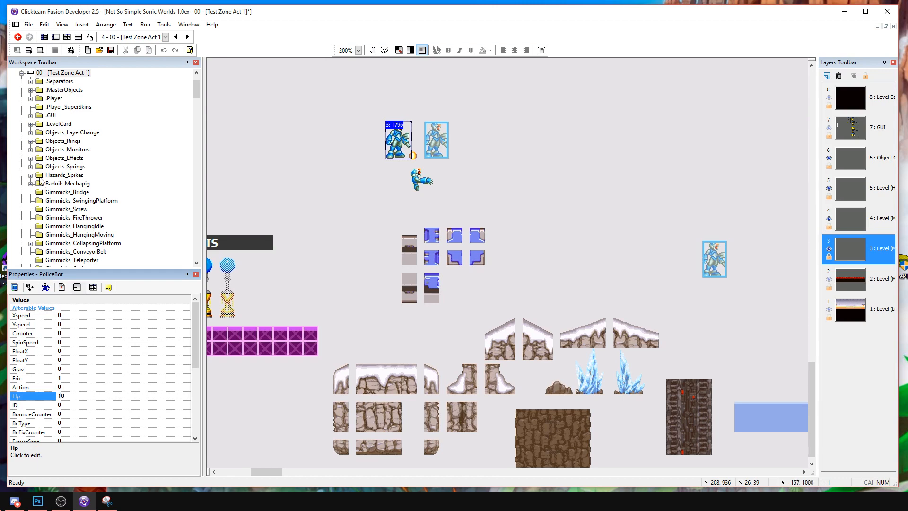
Run the game to test the PoliceBot enemy, move the game window into view and stop the test.
click(40, 49)
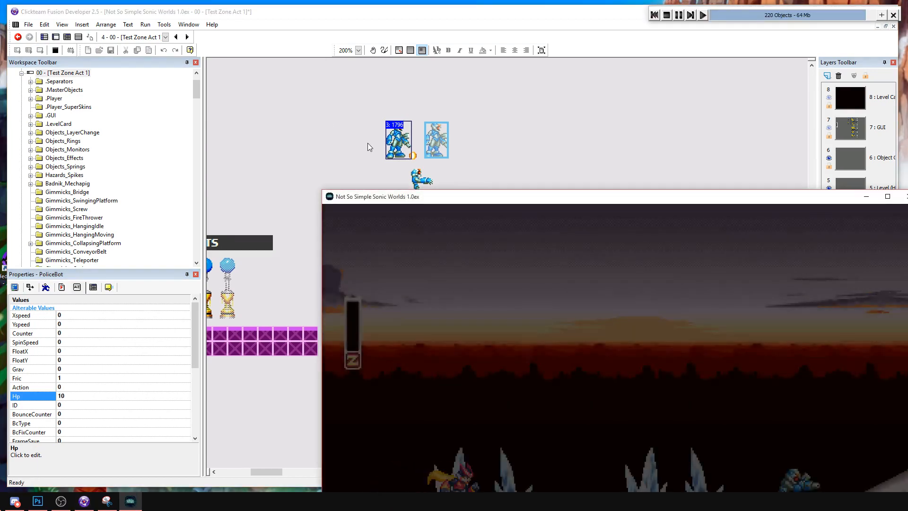
drag(547, 197, 296, 48)
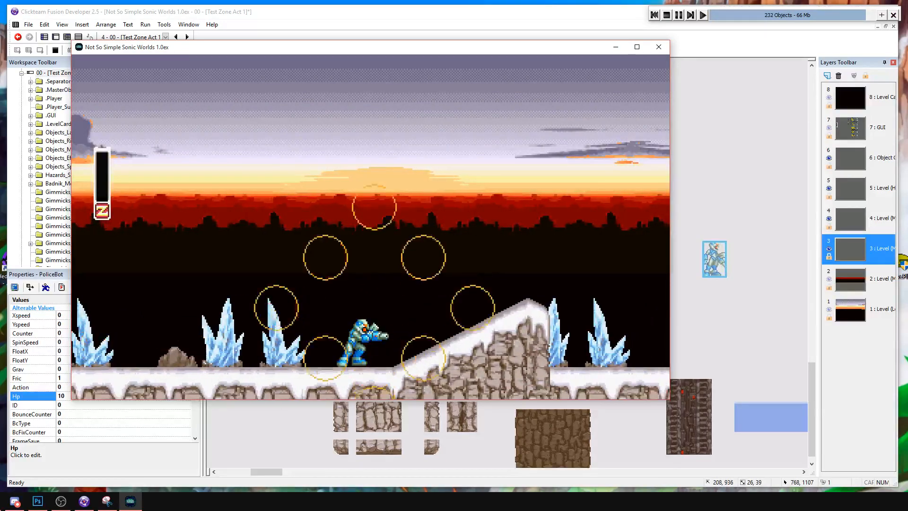
click(666, 15)
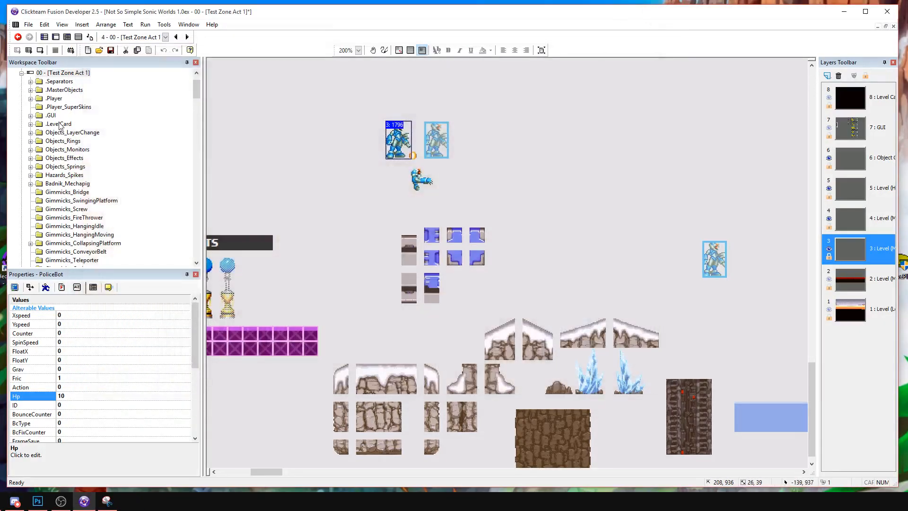
Return to the event editor, look over the PoliceBot setup and spawn events, and collapse the Physics Setup group.
click(79, 38)
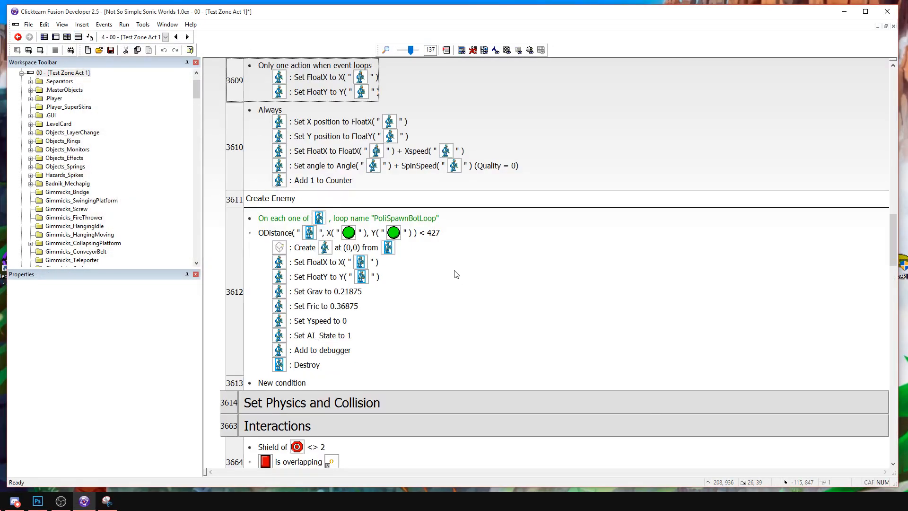
scroll(456, 274, up, 3)
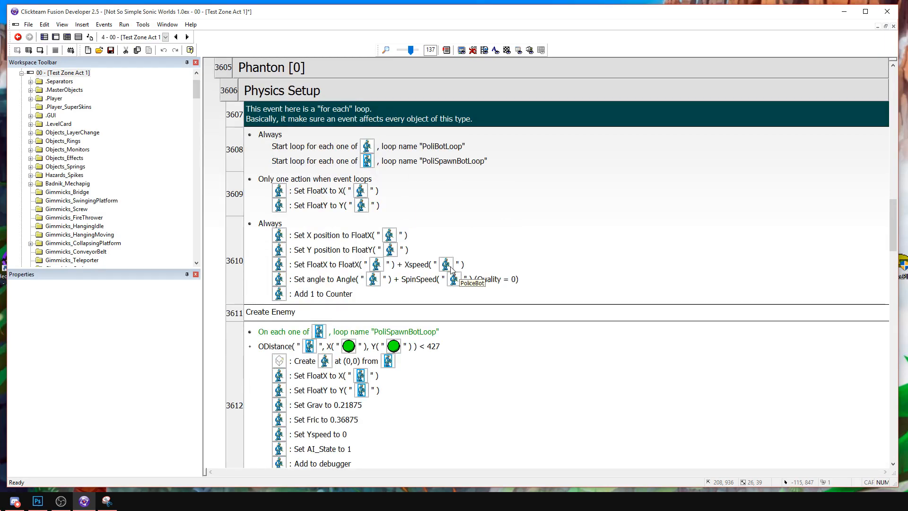
scroll(449, 271, down, 3)
scroll(458, 274, down, 3)
scroll(449, 274, up, 8)
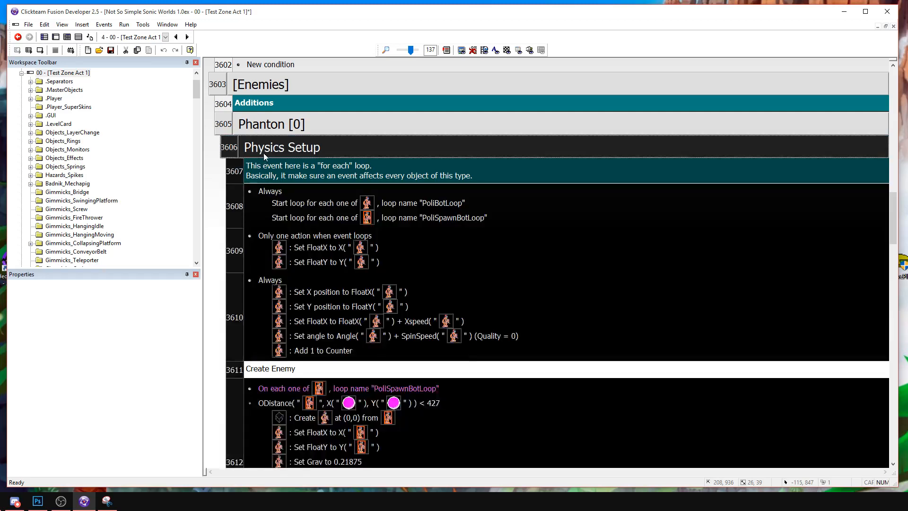
double_click(262, 150)
Look through the Set Physics and Collision group and collapse it again.
double_click(294, 175)
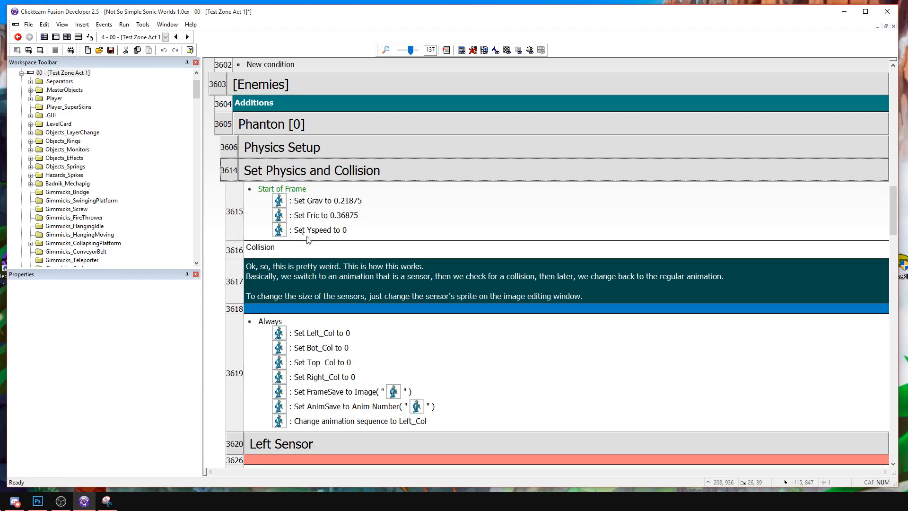
scroll(295, 203, down, 5)
scroll(295, 213, up, 5)
scroll(302, 223, up, 1)
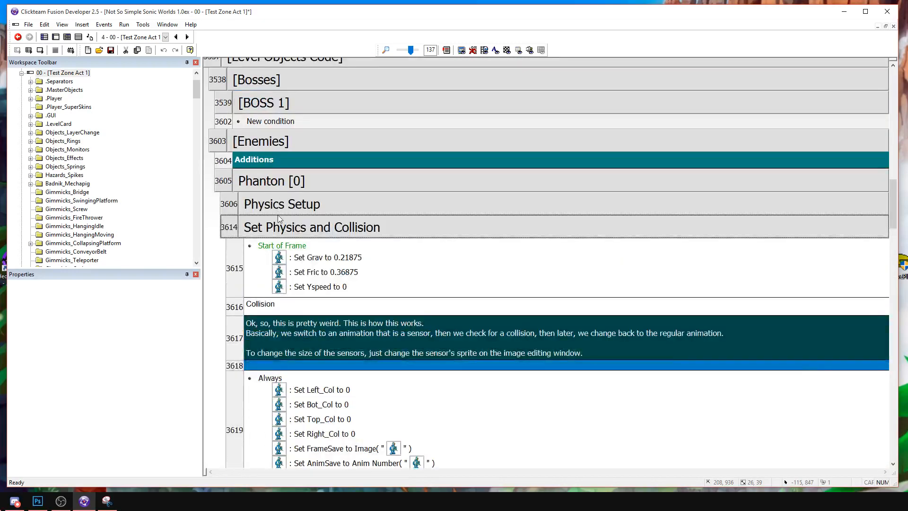
double_click(309, 231)
Insert a group of events named Flash above the dark red comment line in the Interactions group.
scroll(282, 279, down, 1)
scroll(283, 281, down, 3)
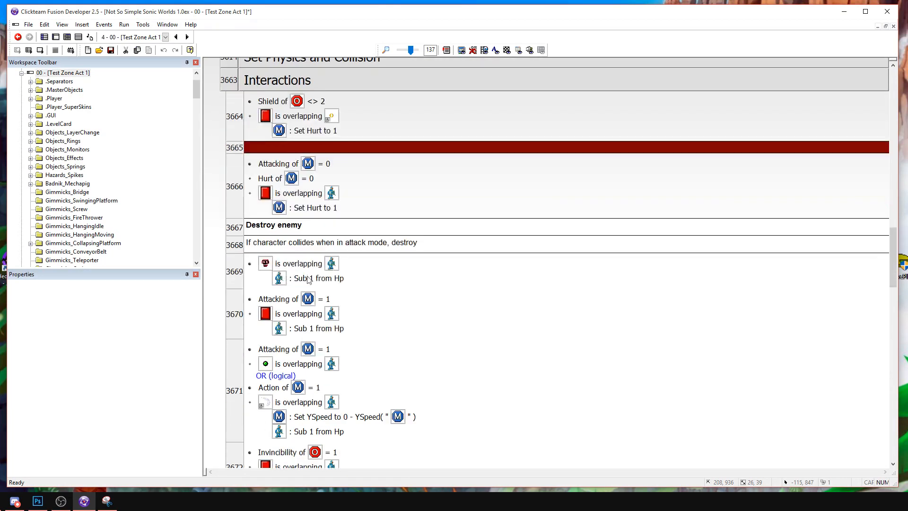
right_click(235, 162)
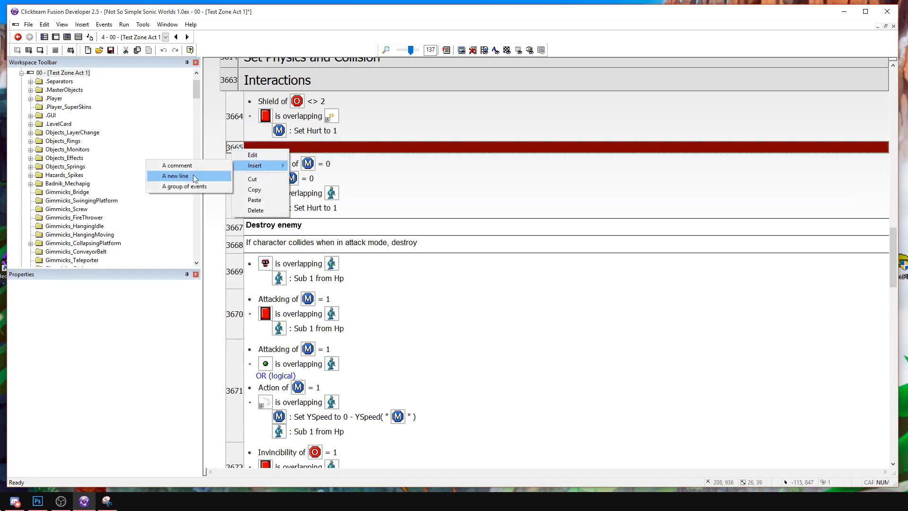
click(180, 195)
right_click(234, 154)
mouse_move(256, 169)
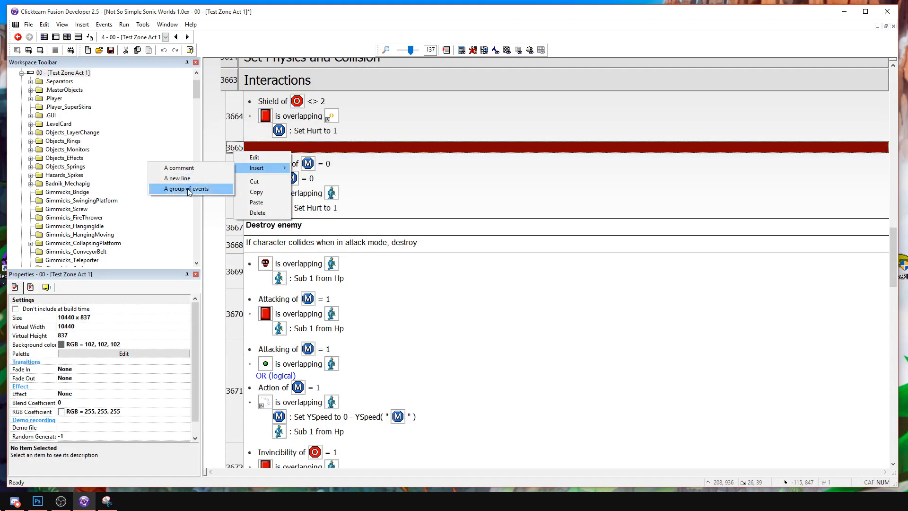
click(176, 187)
text(Flash)
key(Return)
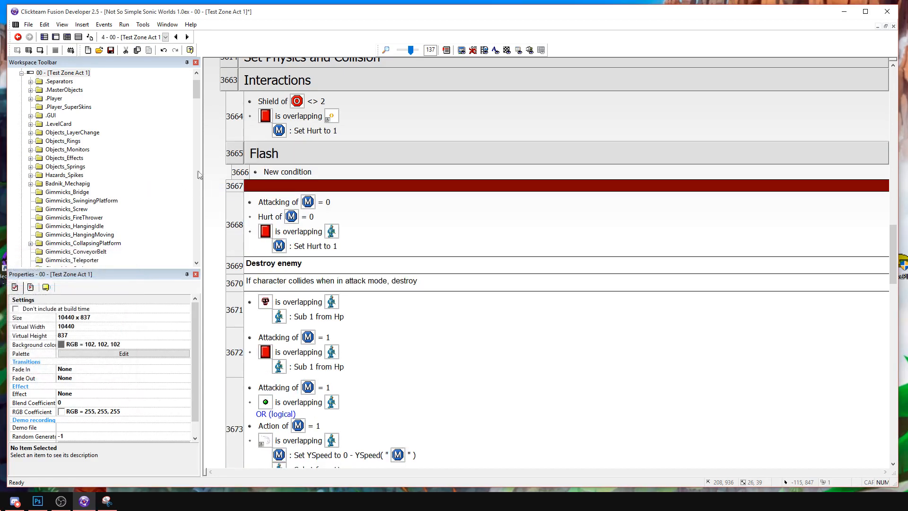
Add an Always event to the Flash group.
click(285, 172)
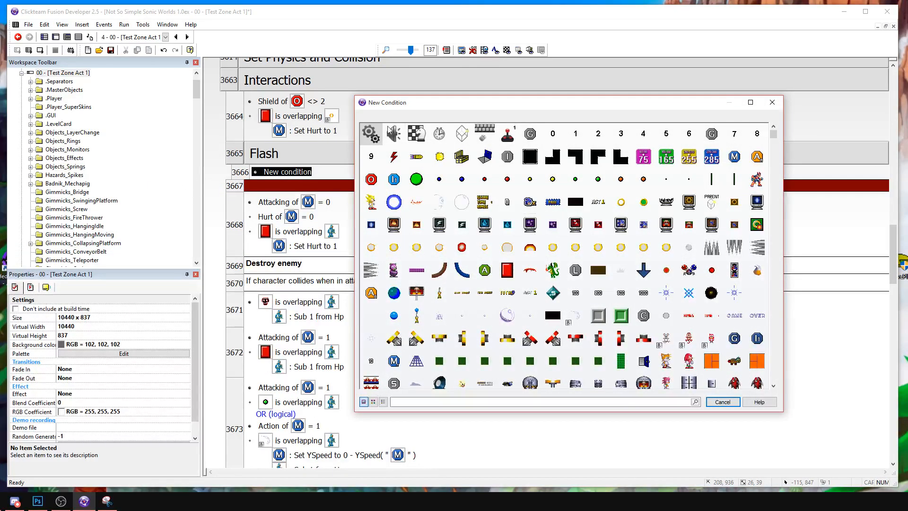
click(374, 135)
click(397, 141)
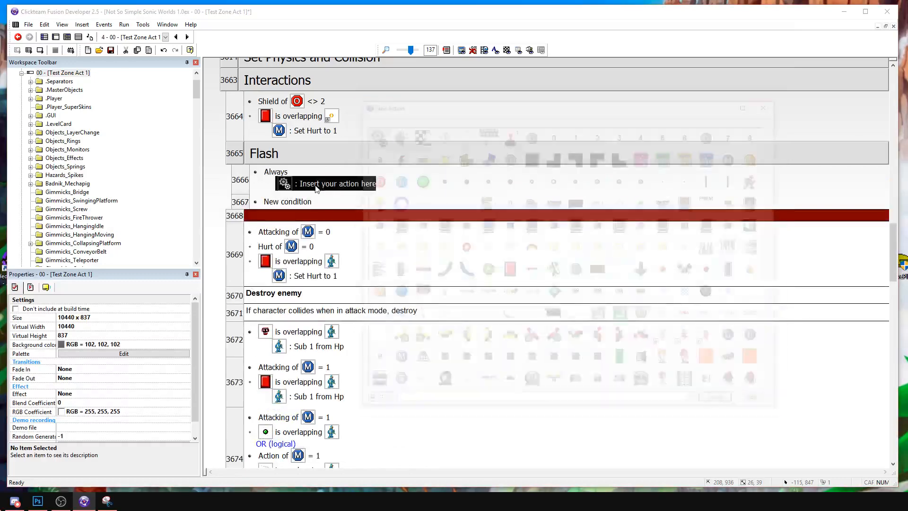
Locate the PoliceBot for-each condition with loop name "PoliBotLoop" in the Hp <= 0 events and copy it.
scroll(270, 82, up, 5)
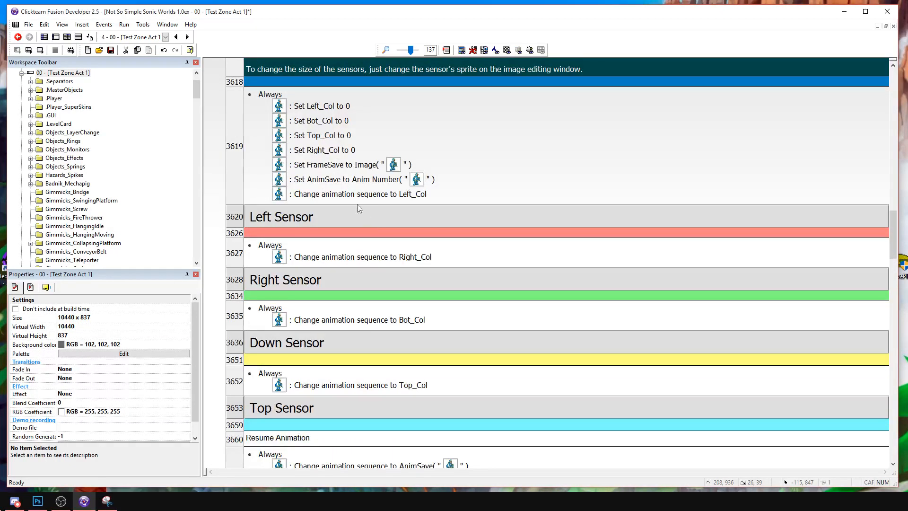
scroll(358, 209, up, 3)
double_click(278, 113)
scroll(369, 266, down, 11)
scroll(368, 275, up, 8)
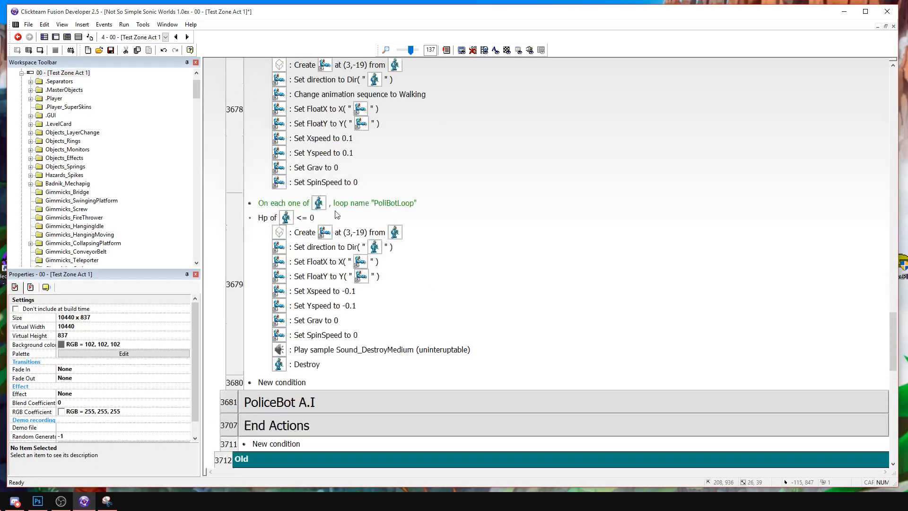
scroll(333, 225, up, 1)
scroll(305, 262, down, 1)
scroll(315, 395, down, 1)
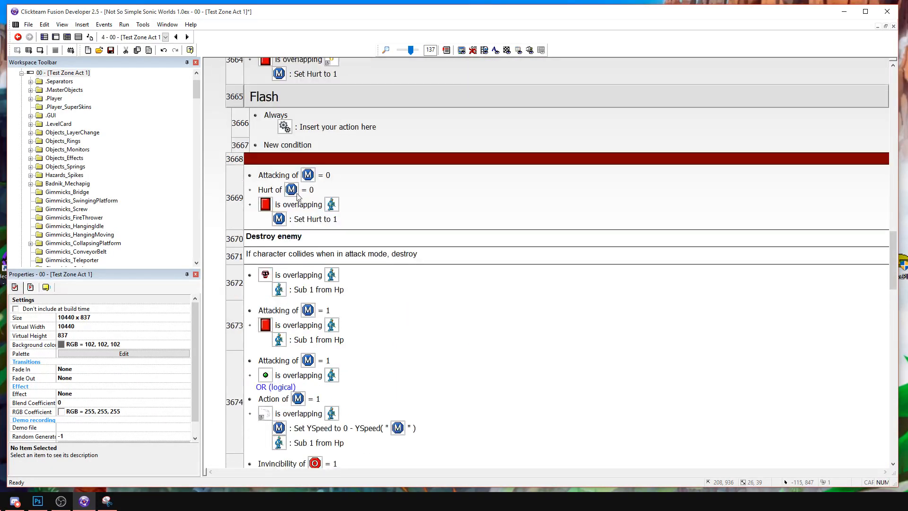
Paste the "PoliBotLoop" for-each condition into the player-hurt event and the first two Sub 1 from Hp events under Destroy enemy.
key(ctrl+v)
click(293, 290)
key(ctrl+v)
click(297, 350)
scroll(297, 350, down, 3)
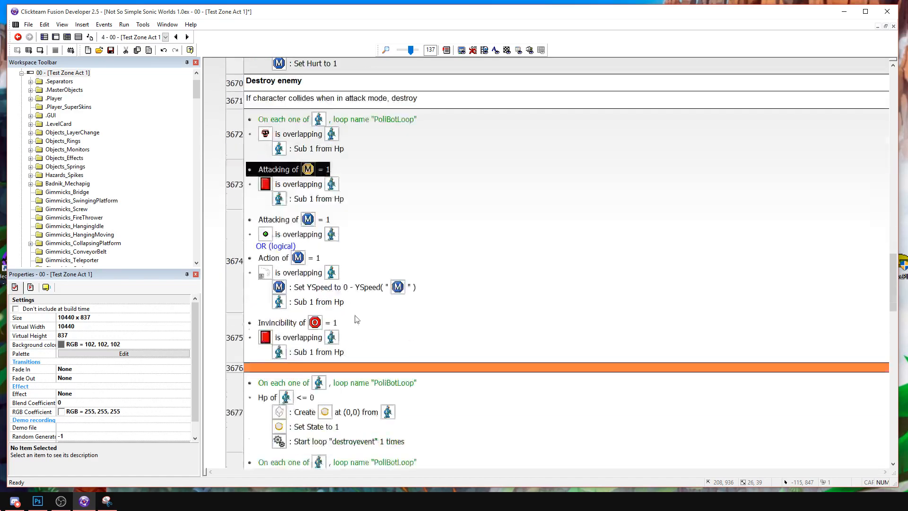
key(ctrl+v)
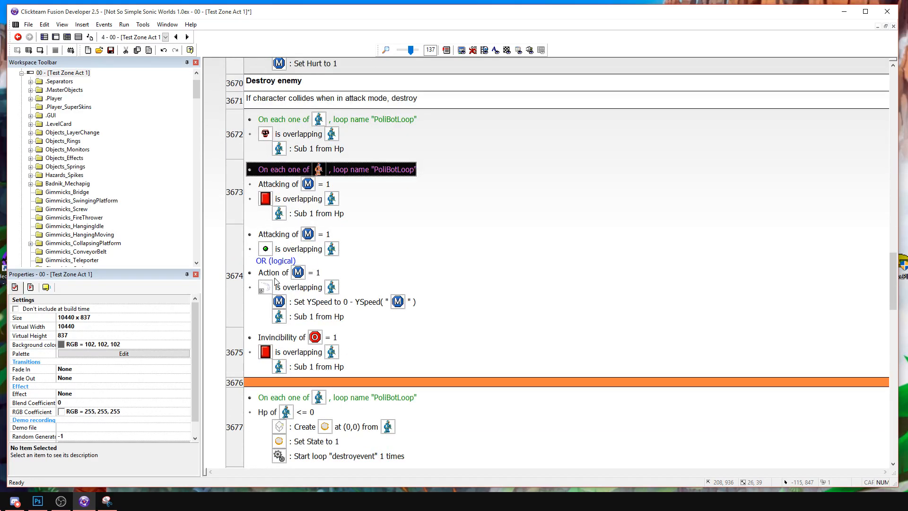
Disable the Sub 1 from Hp event with the OR (logical) condition and paste the "PoliBotLoop" condition into the Invincibility event.
click(237, 269)
right_click(244, 254)
click(280, 296)
click(459, 338)
key(ctrl+v)
Replace the Flash event's Always condition with the PoliceBot "PoliBotLoop" for-each condition.
scroll(454, 331, down, 3)
scroll(446, 319, up, 6)
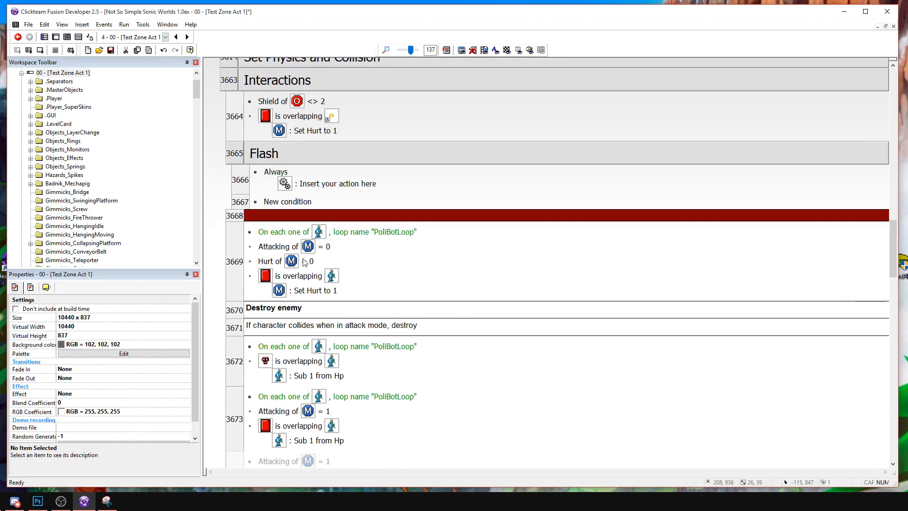
key(ctrl+v)
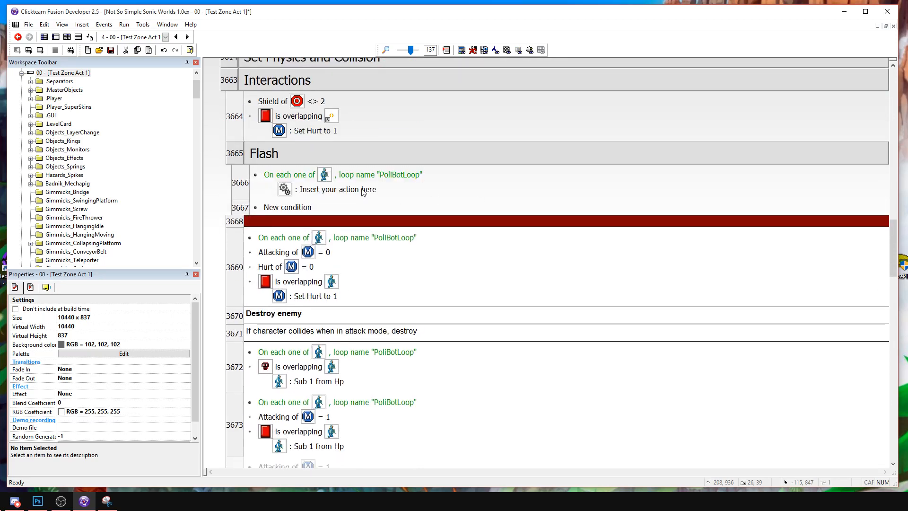
Add an action to the Flash event that subtracts 1 from PoliceBot's AI_Counter03.
click(349, 189)
scroll(722, 373, down, 5)
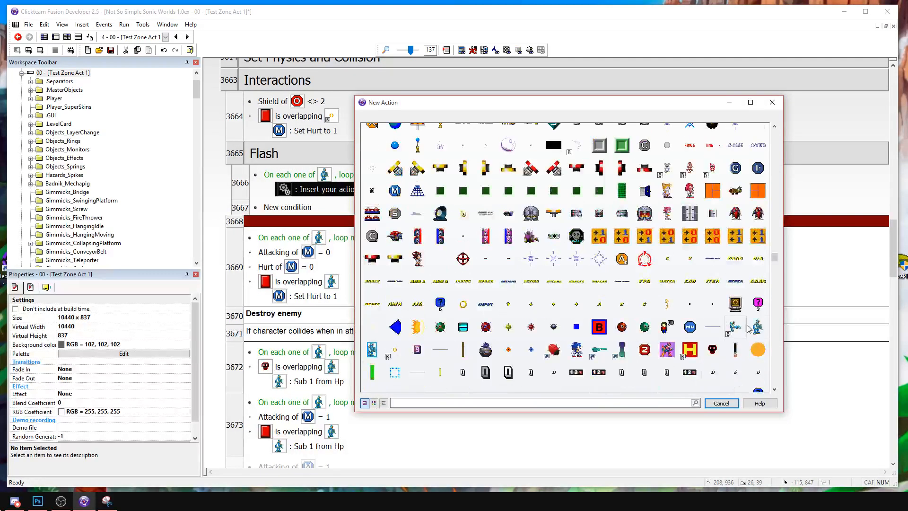
right_click(756, 326)
mouse_move(792, 418)
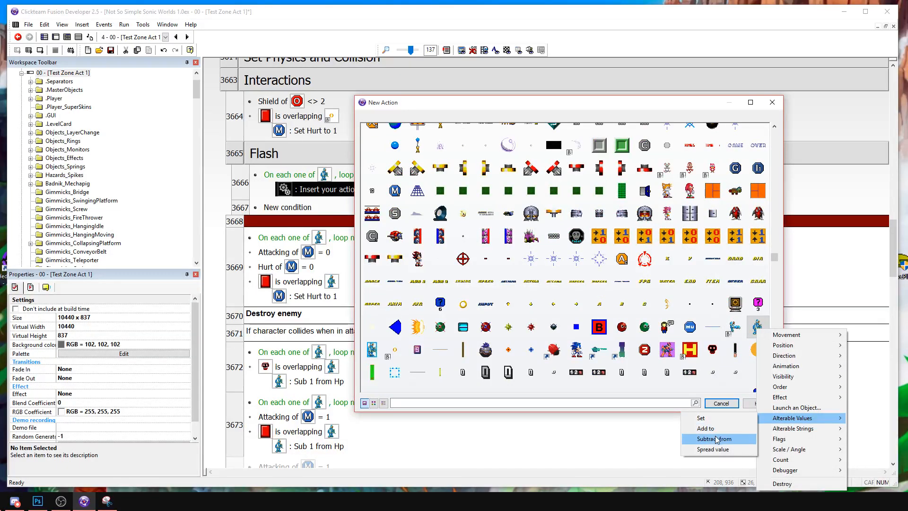
click(716, 439)
click(568, 215)
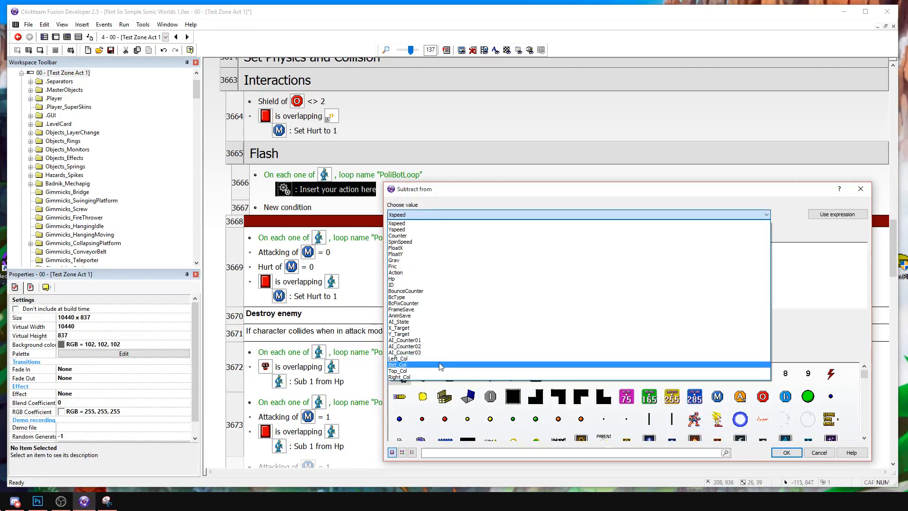
click(440, 352)
key(Return)
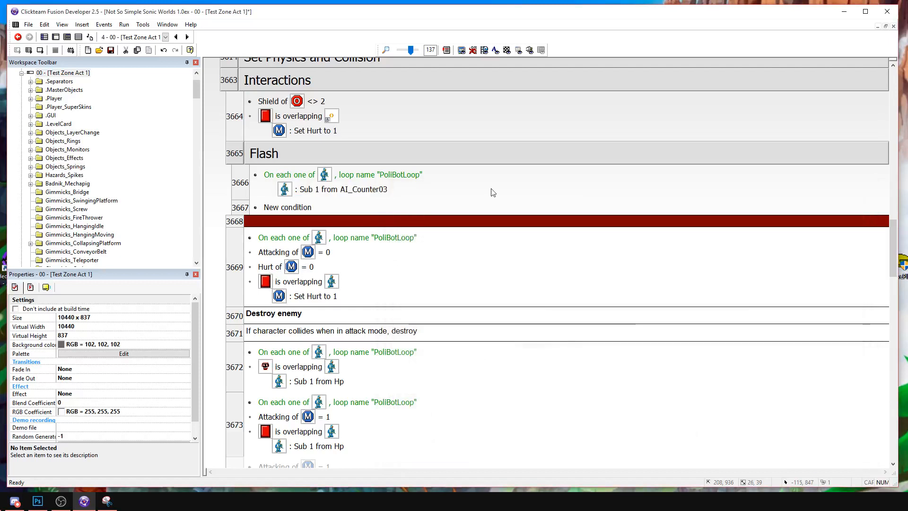
Change the Flash event's subtract action to use the BcFixCounter value.
double_click(331, 189)
click(520, 215)
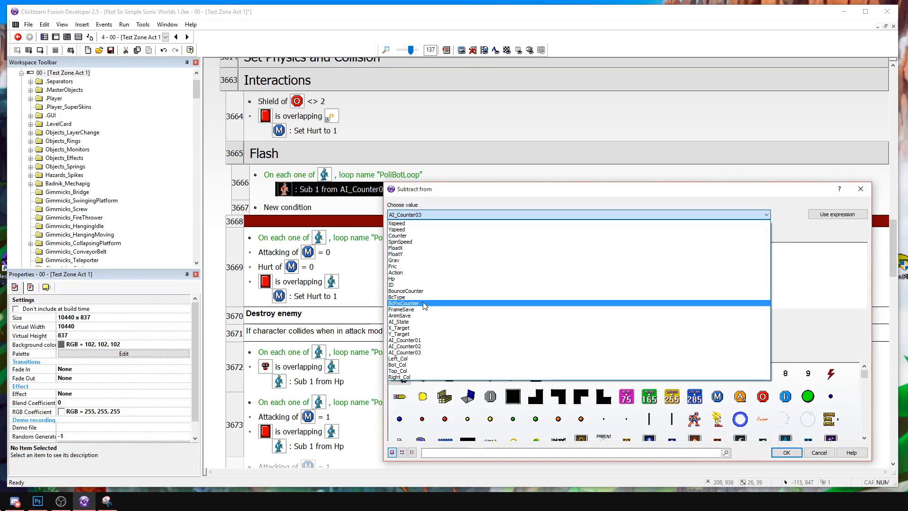
click(424, 304)
key(Return)
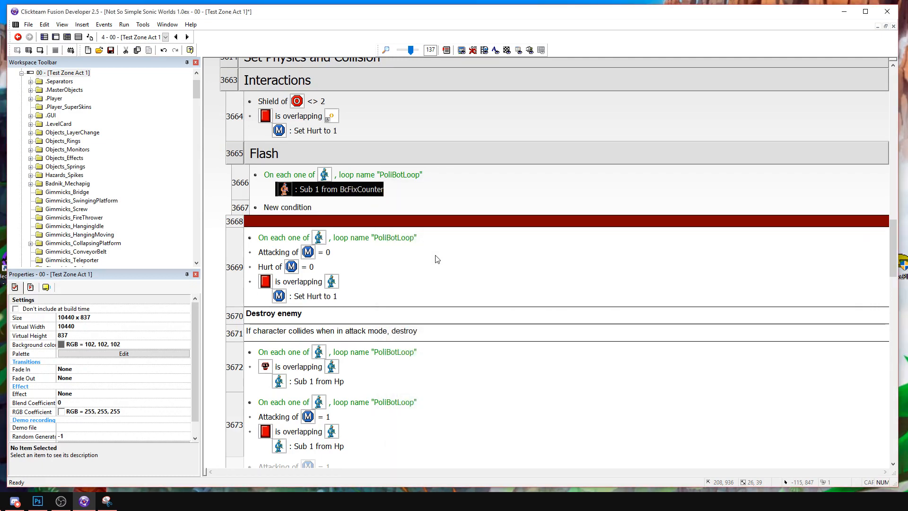
Add an event to the Flash group with the condition that PoliceBot's BcFixCounter is greater than or equal to 0.
double_click(399, 205)
click(767, 107)
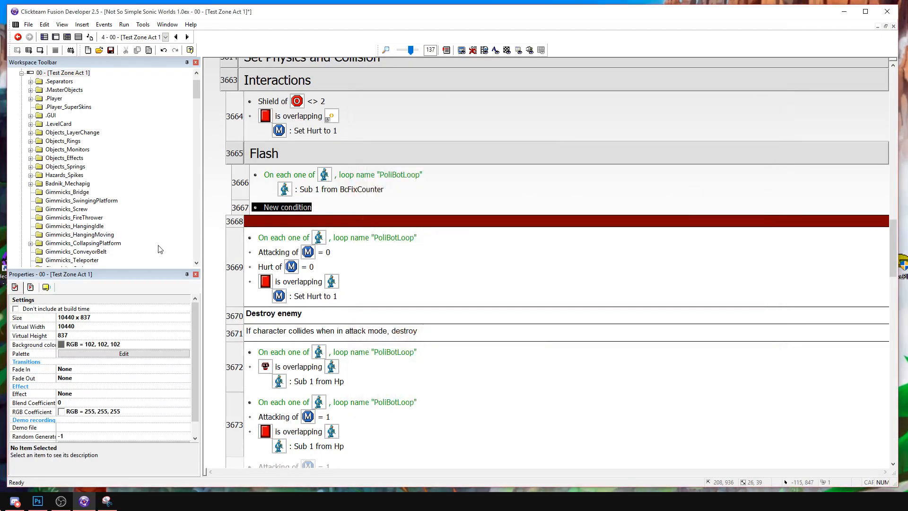
double_click(264, 211)
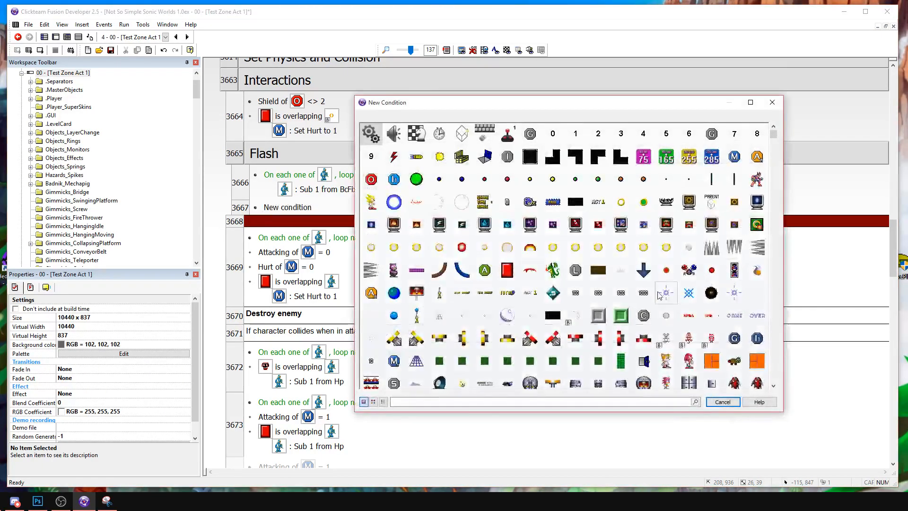
right_click(755, 325)
mouse_move(781, 401)
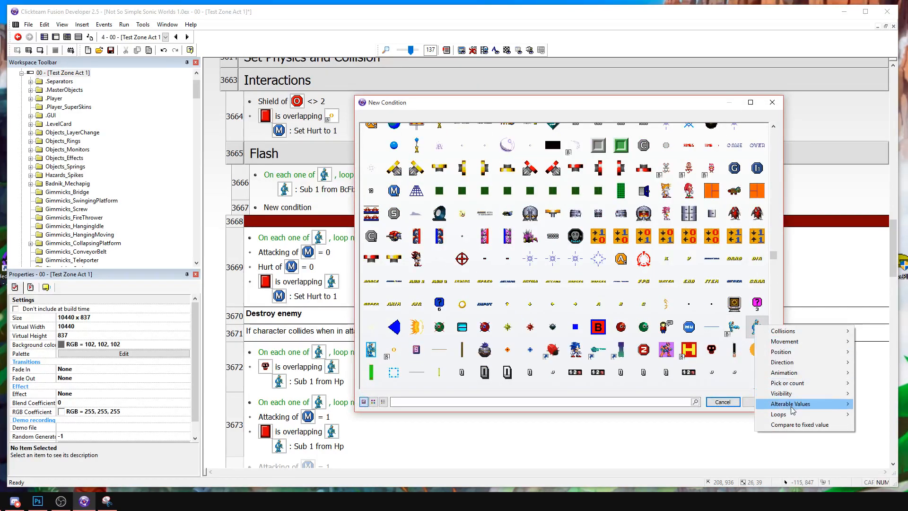
click(681, 402)
click(450, 200)
click(450, 200)
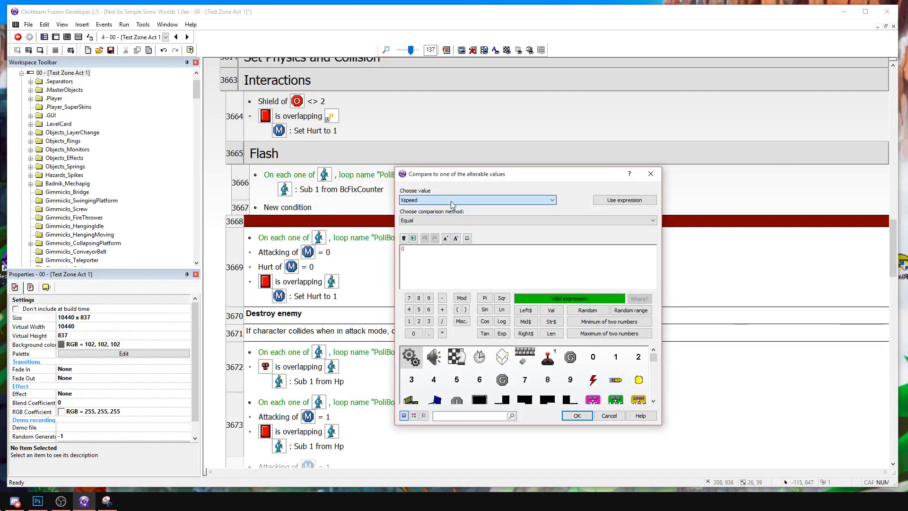
click(421, 201)
click(421, 201)
click(422, 201)
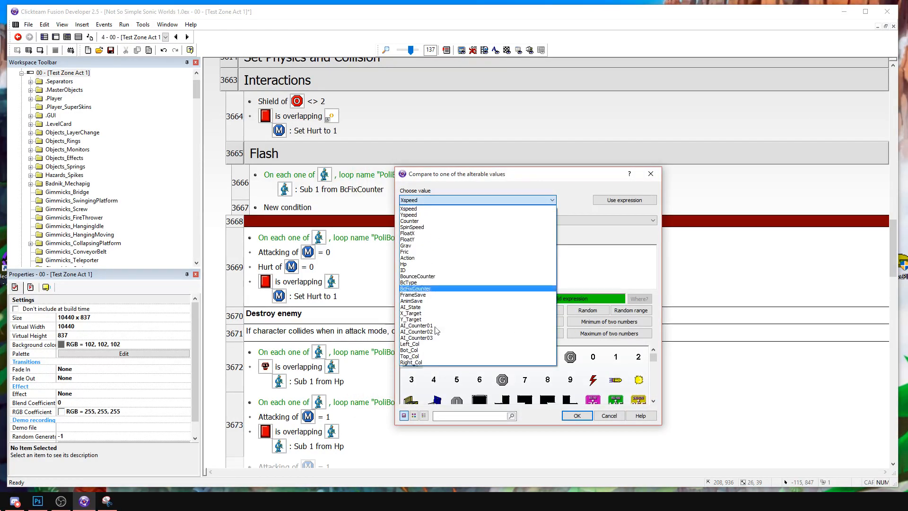
click(431, 289)
click(426, 221)
click(417, 254)
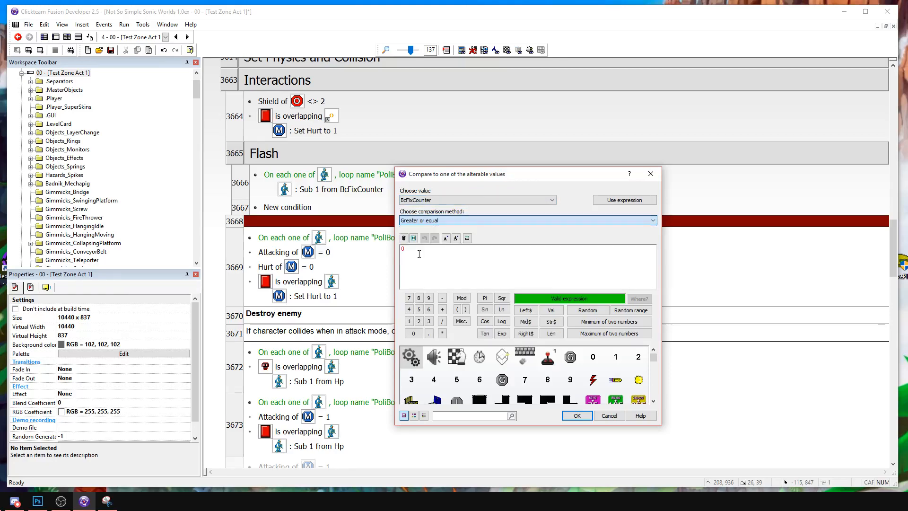
key(Return)
Give the new BcFixCounter event a PoliceBot action setting the effect to "Inverted" and copy the "PoliBotLoop" condition into it.
click(326, 225)
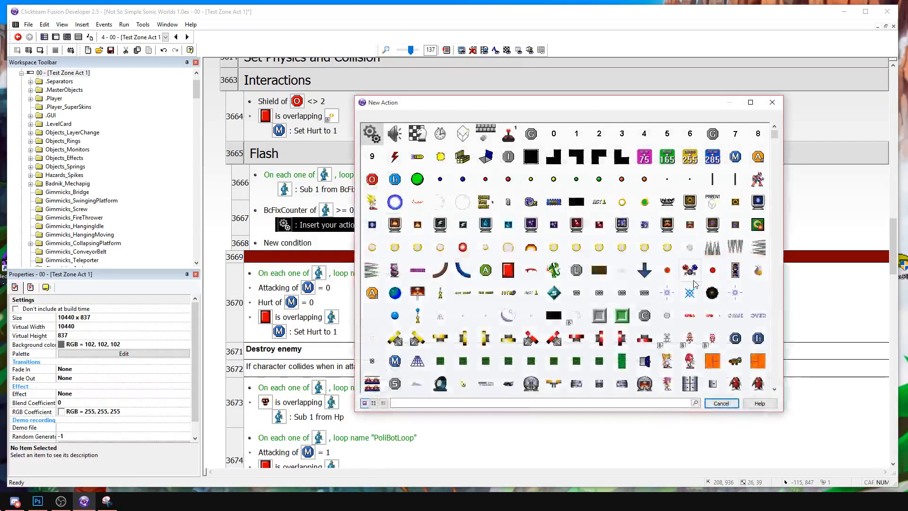
scroll(719, 250, up, 5)
click(757, 270)
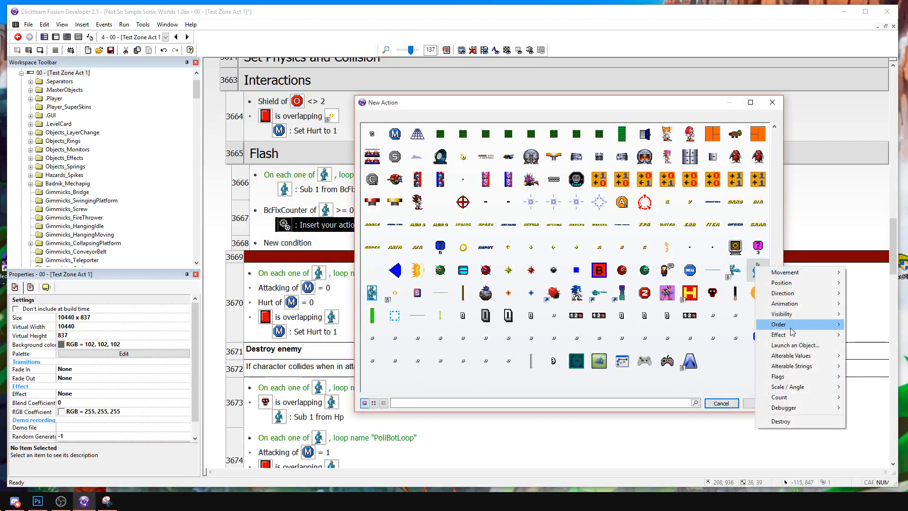
mouse_move(785, 334)
click(740, 337)
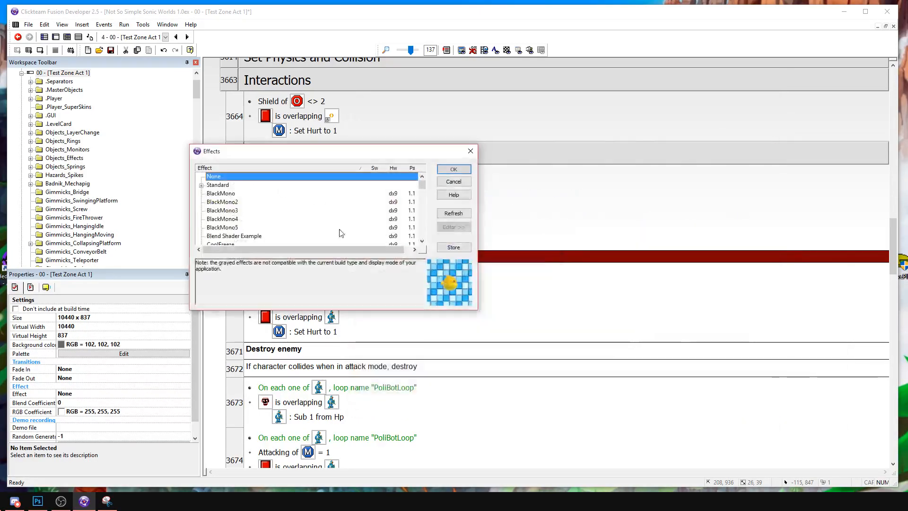
click(201, 185)
scroll(236, 245, down, 1)
scroll(236, 237, up, 2)
double_click(236, 207)
drag(291, 176, 288, 210)
Duplicate the Inverted effect event and set the copy's BcFixCounter comparison to lower than 0.
click(237, 219)
click(441, 229)
click(239, 221)
key(ctrl+c)
key(ctrl+v)
click(485, 236)
double_click(298, 278)
click(424, 220)
click(421, 247)
key(Return)
Change the duplicated Flash event's effect action to "None".
double_click(348, 288)
scroll(234, 183, up, 1)
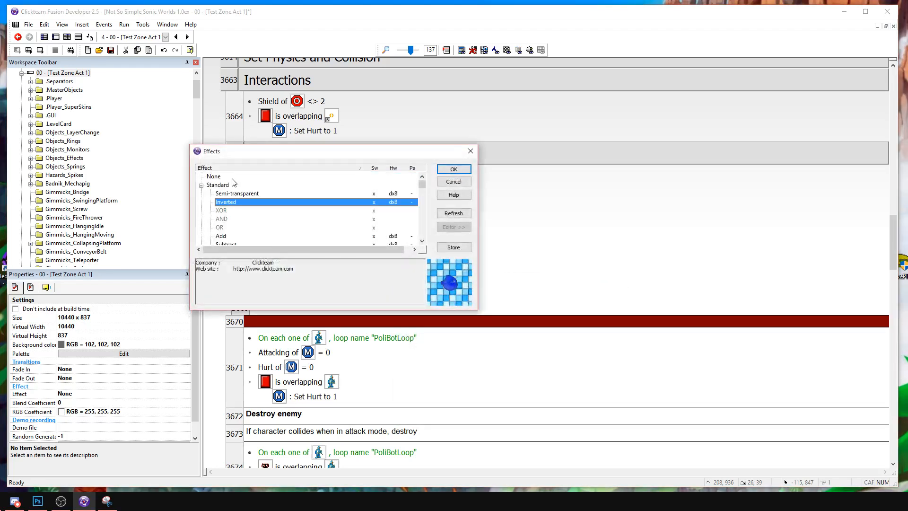
double_click(235, 194)
double_click(348, 290)
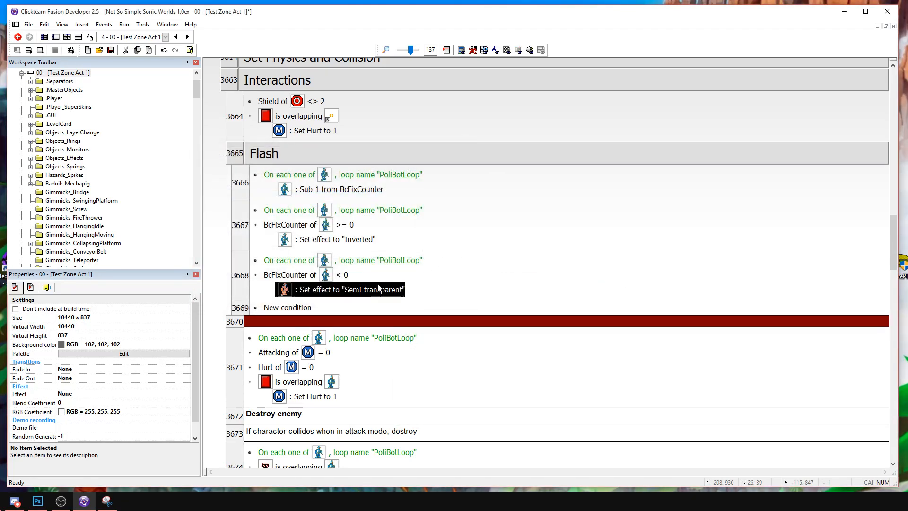
scroll(343, 249, up, 1)
double_click(222, 177)
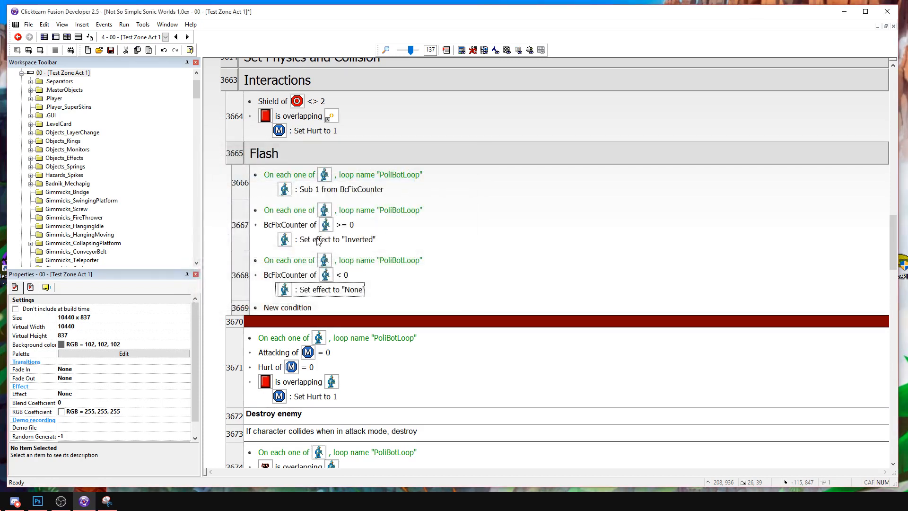
Set the BcFixCounter comparison to greater than 0 in the Inverted event and lower or equal to 0 in the None event.
double_click(345, 225)
click(465, 221)
click(436, 260)
double_click(289, 275)
click(425, 220)
click(417, 242)
key(Return)
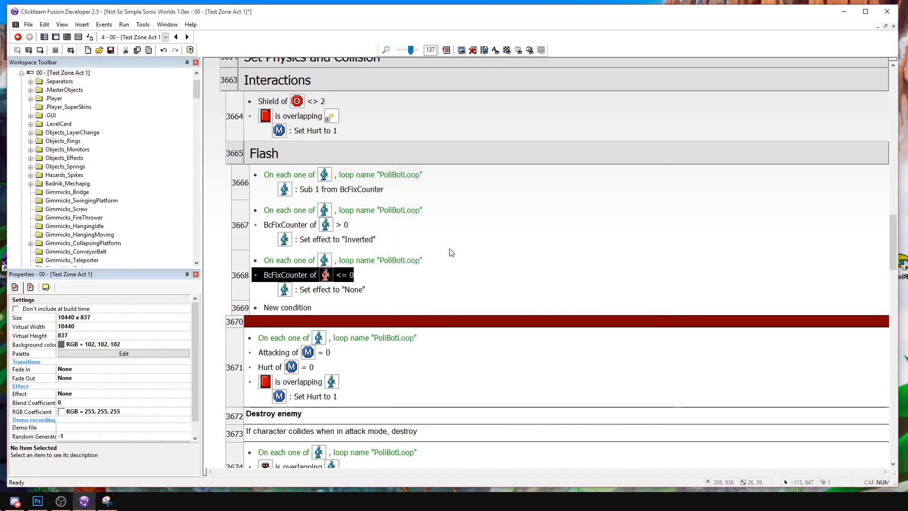
Add an action setting PoliceBot's BcFixCounter to 10 to the first Destroy enemy event.
scroll(451, 250, down, 3)
right_click(325, 342)
scroll(331, 341, down, 6)
right_click(323, 318)
click(347, 344)
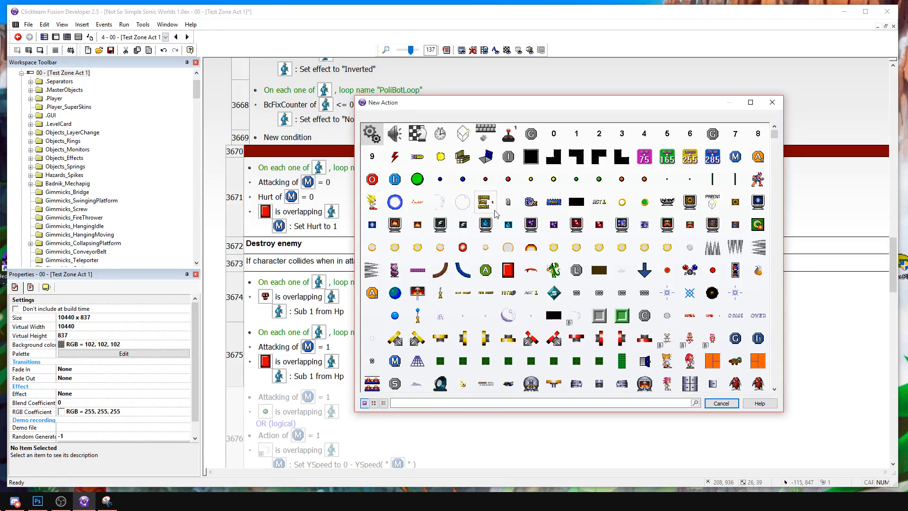
scroll(671, 238, down, 5)
right_click(758, 269)
mouse_move(788, 357)
click(714, 359)
click(437, 214)
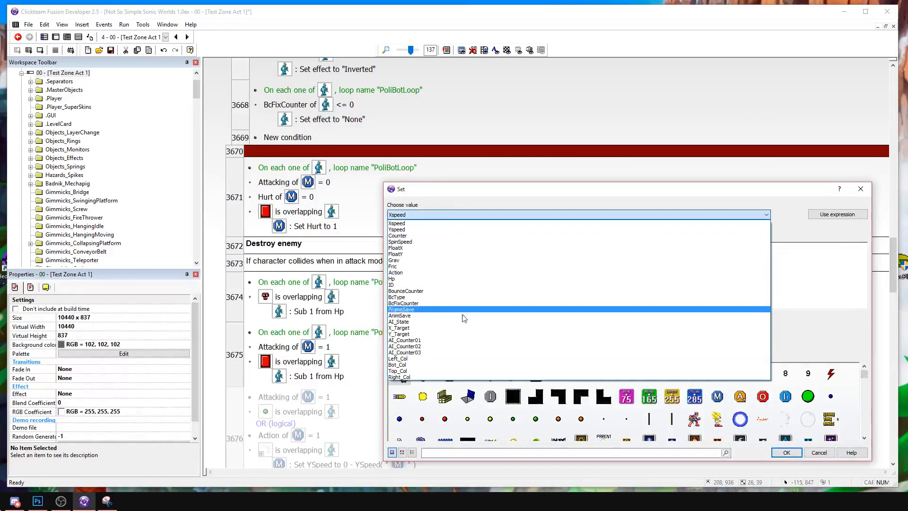
click(448, 303)
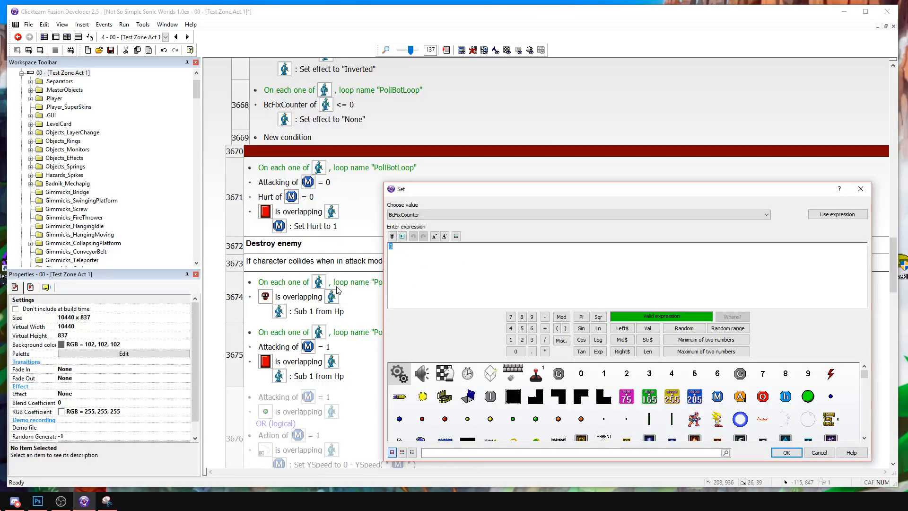
text(10)
key(Return)
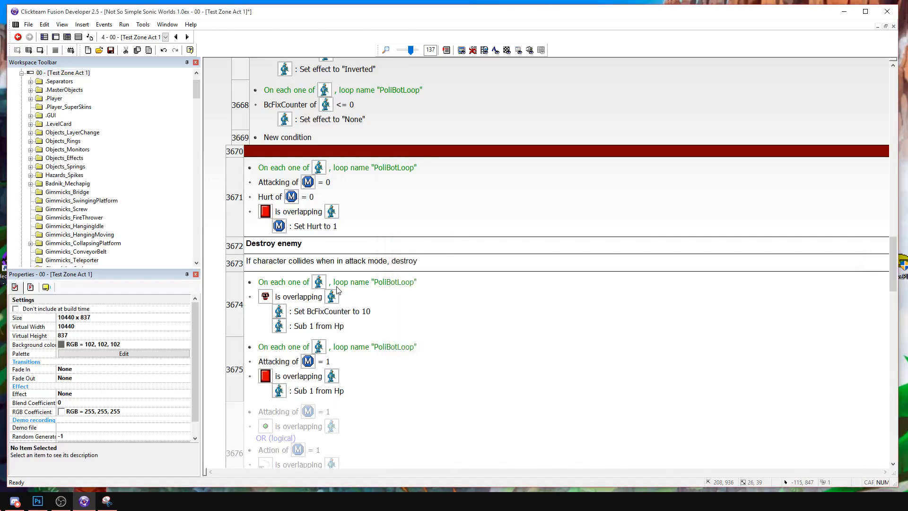
Copy the Set BcFixCounter to 10 action into the Attacking = 1 and Invincibility = 1 hit events.
click(326, 309)
scroll(323, 315, down, 3)
click(340, 336)
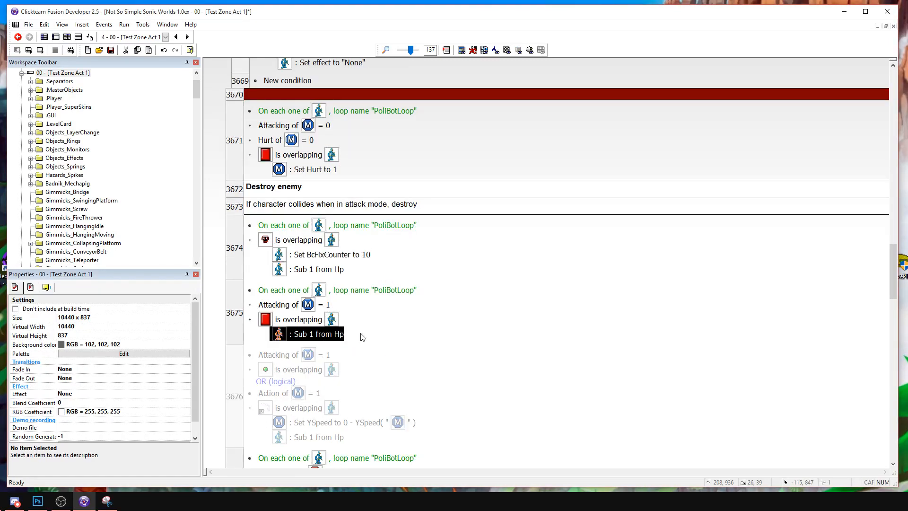
scroll(389, 326, down, 2)
key(ctrl+v)
scroll(415, 260, down, 2)
click(315, 289)
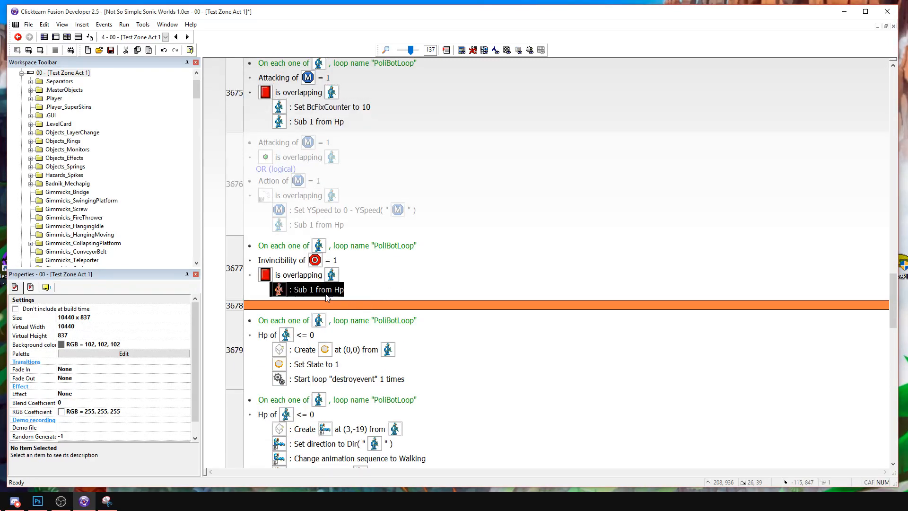
key(ctrl+v)
scroll(370, 352, down, 3)
scroll(355, 303, up, 1)
scroll(426, 283, up, 3)
click(477, 255)
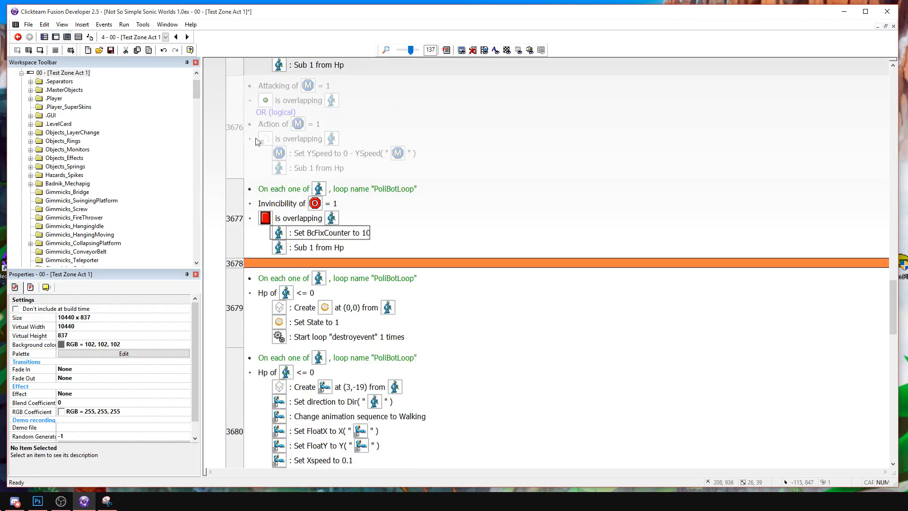
Duplicate the BcFixCounter action in the first Destroy enemy event and change the copy to set AI_Counter01 to 0.
scroll(389, 197, up, 15)
scroll(389, 196, up, 9)
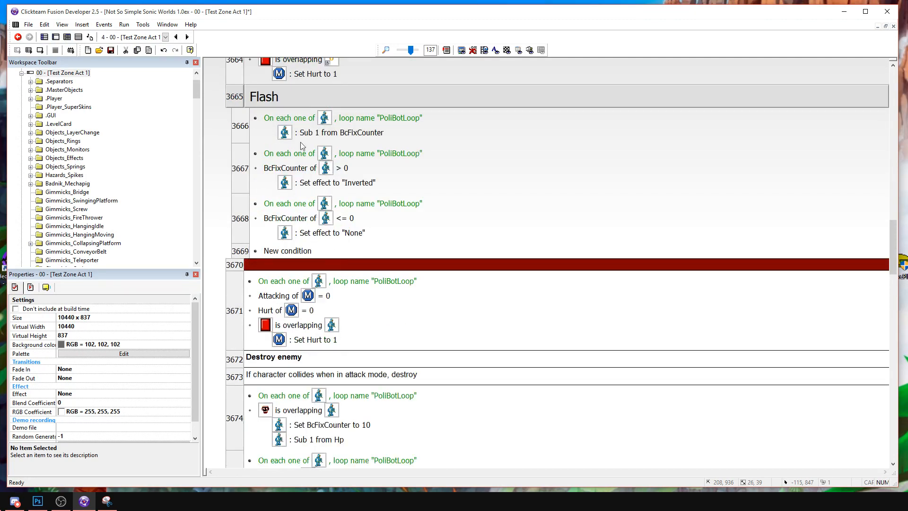
scroll(338, 285, down, 9)
click(336, 255)
key(ctrl+c)
key(ctrl+v)
double_click(331, 255)
click(452, 216)
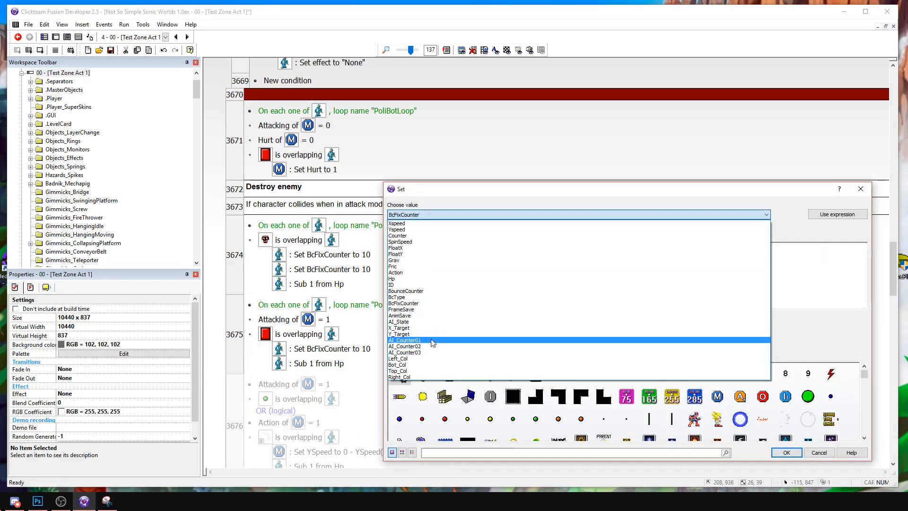
click(417, 340)
text(0)
key(Return)
Duplicate the AI_Counter01 action in the first Destroy enemy event and change the copy to set AI_State to 2.
click(332, 255)
key(ctrl+c)
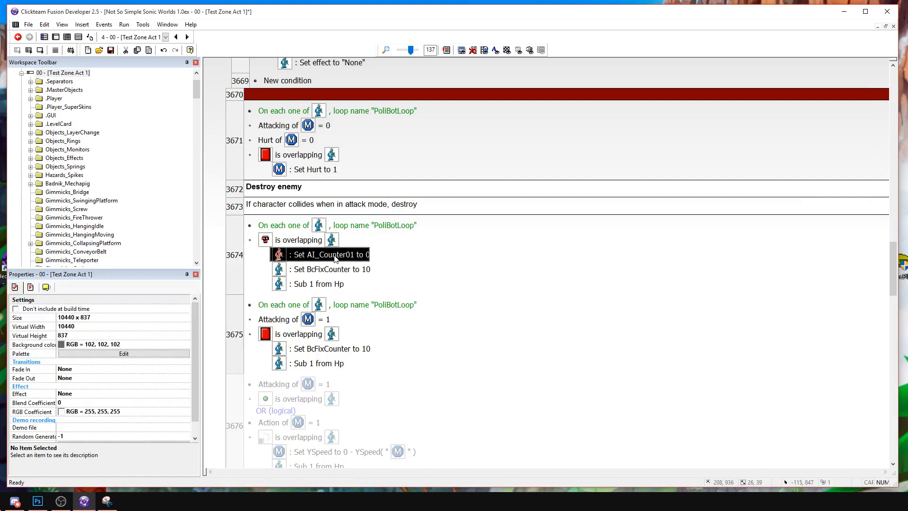
key(ctrl+v)
double_click(332, 255)
click(474, 213)
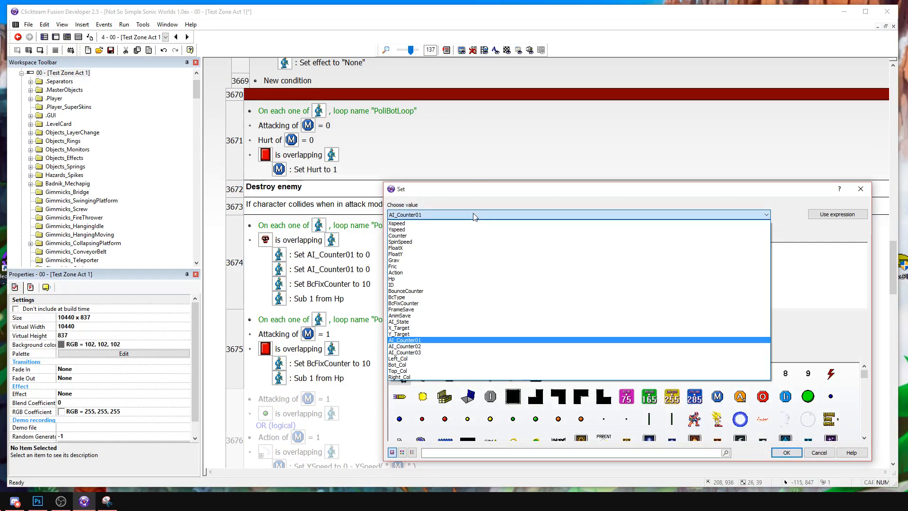
click(473, 215)
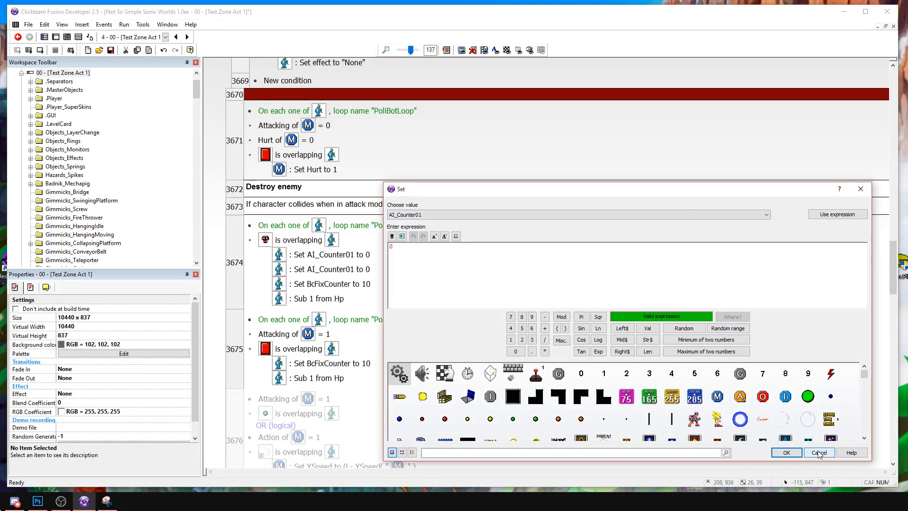
click(416, 215)
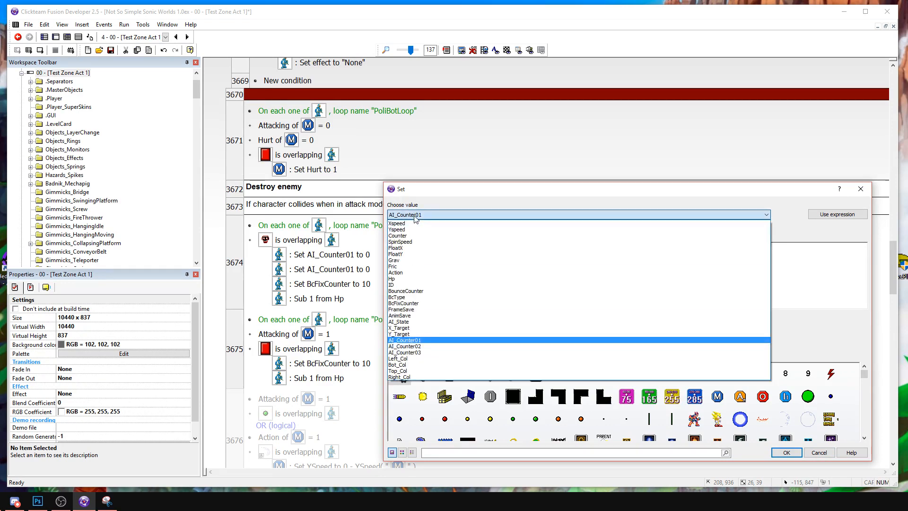
click(428, 322)
click(422, 263)
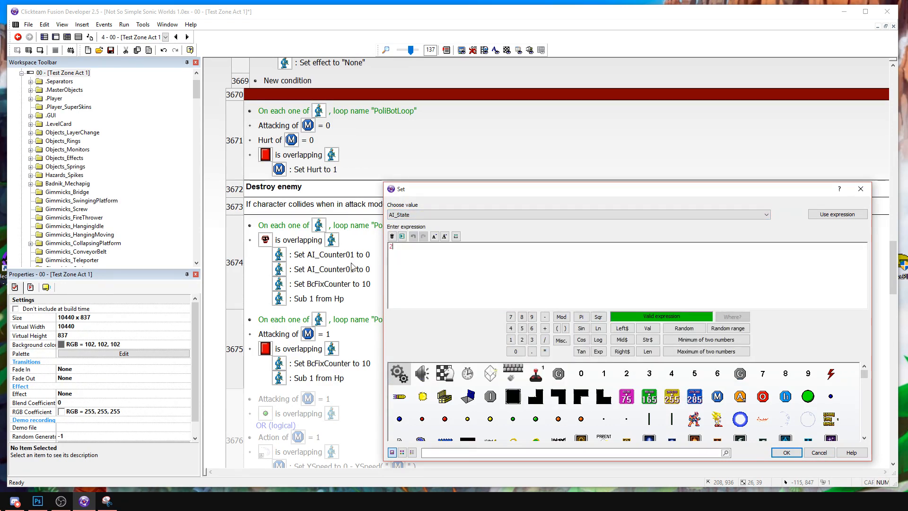
text(2)
key(Return)
Copy the Set AI_State to 2 and Set AI_Counter01 to 0 actions into the Attacking = 1 hit event.
scroll(349, 284, down, 4)
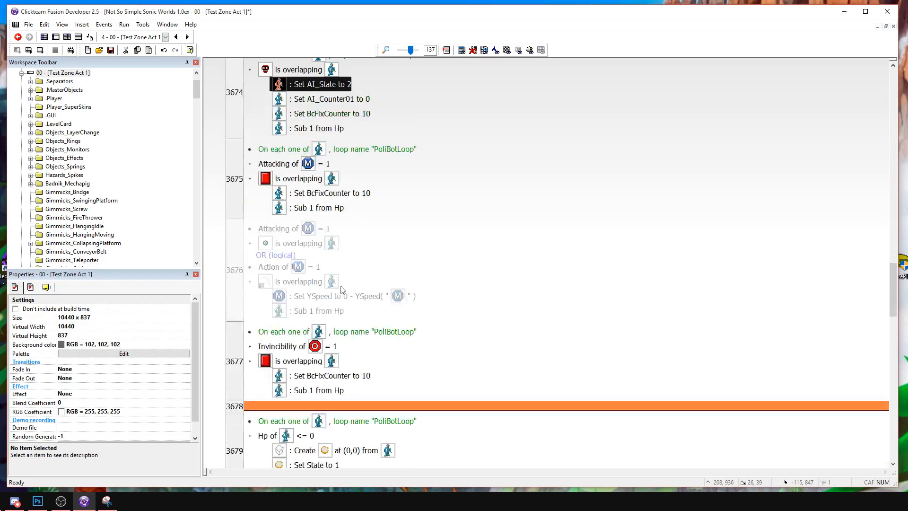
click(340, 195)
key(ctrl+v)
click(358, 100)
key(ctrl+c)
click(349, 209)
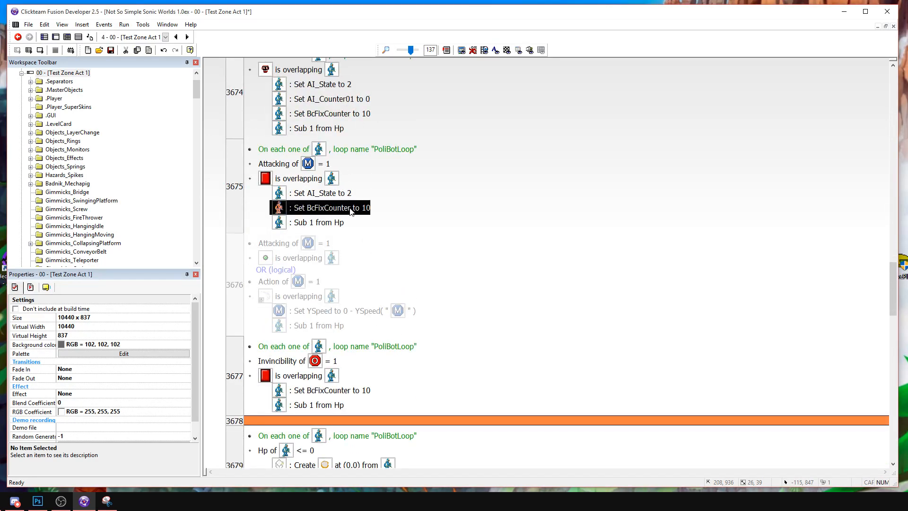
key(ctrl+v)
Copy the Set AI_State to 2 and Set AI_Counter01 to 0 actions into the Invincibility = 1 hit event.
scroll(450, 217, up, 1)
click(331, 141)
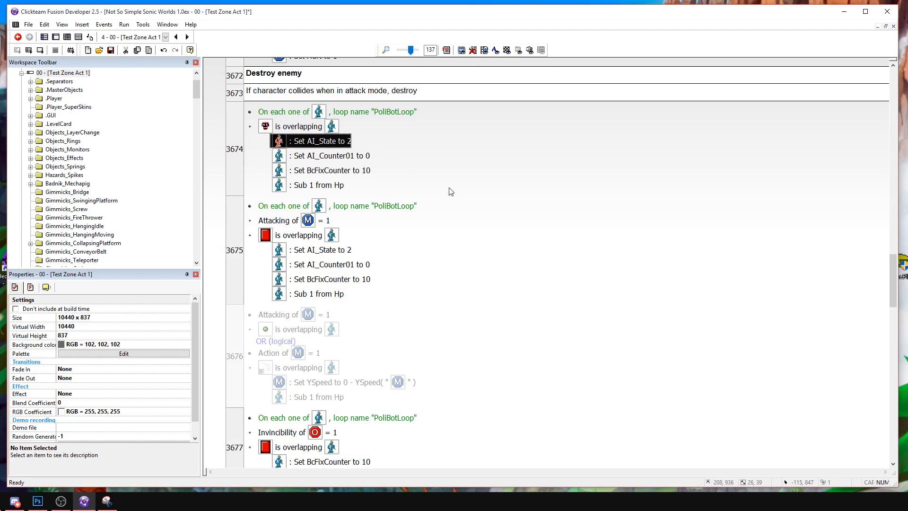
scroll(474, 196, down, 3)
scroll(475, 196, up, 1)
click(338, 348)
key(ctrl+v)
scroll(321, 74, up, 2)
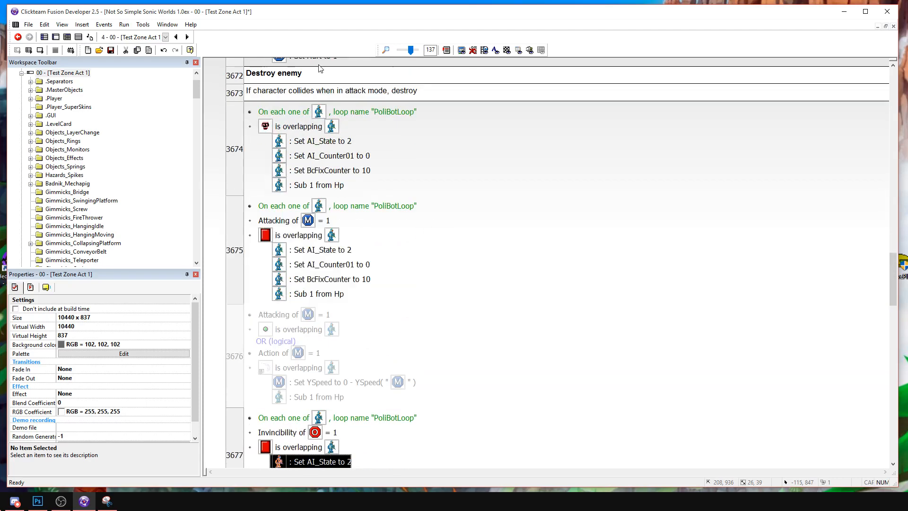
click(347, 157)
key(ctrl+c)
scroll(399, 271, down, 1)
click(338, 420)
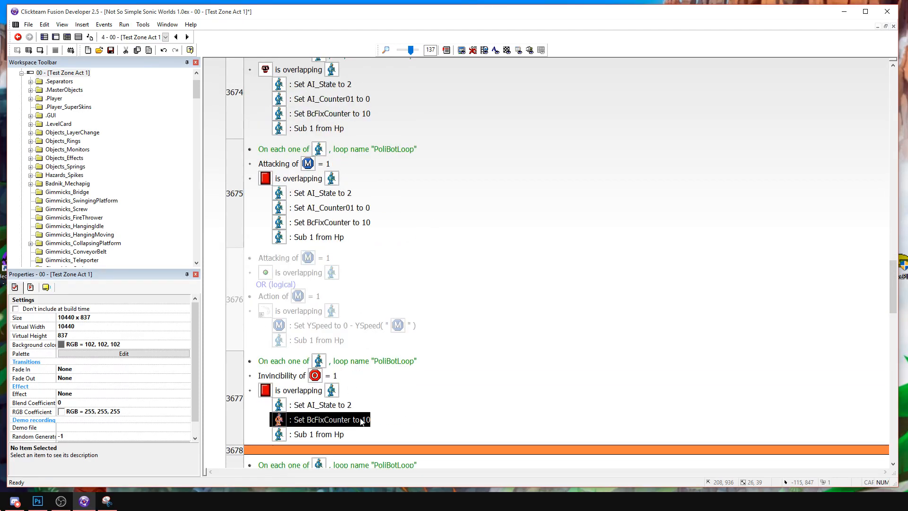
key(ctrl+v)
Collapse the Flash and Interactions groups and expand the PoliceBot A.I group.
scroll(284, 142, up, 7)
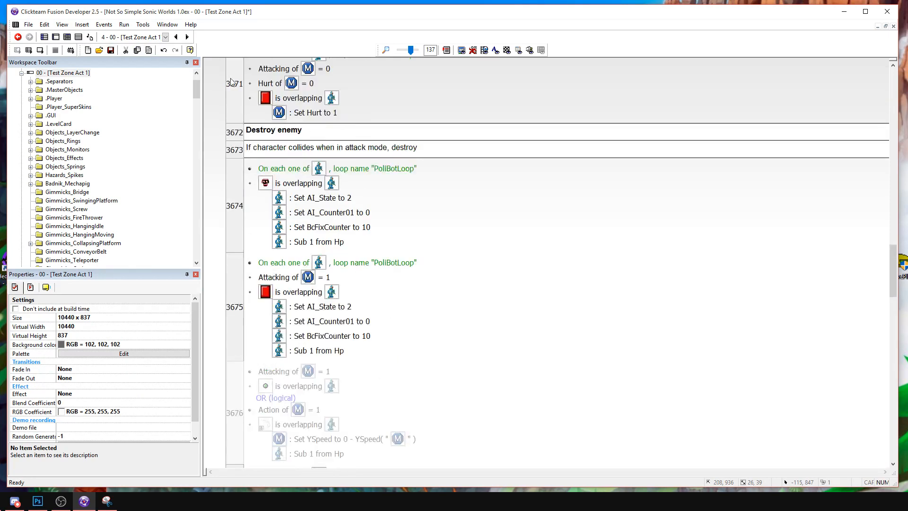
double_click(282, 152)
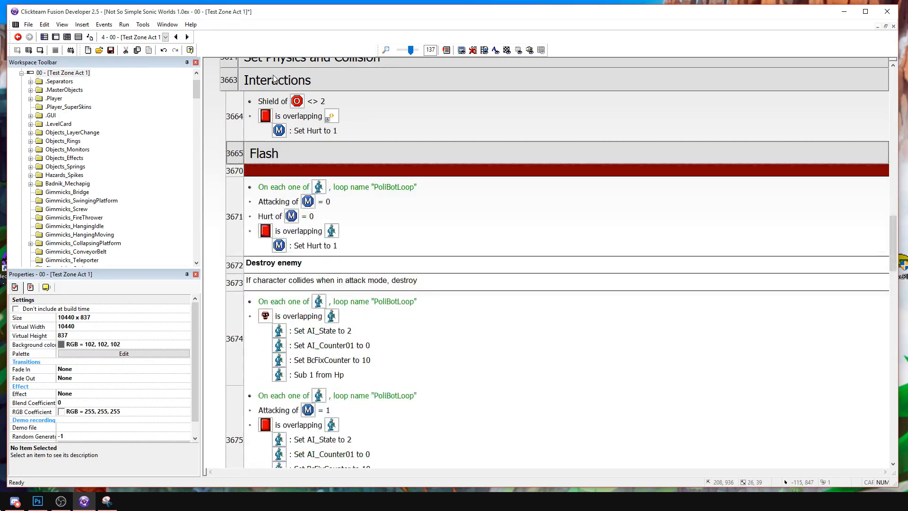
double_click(274, 76)
double_click(279, 101)
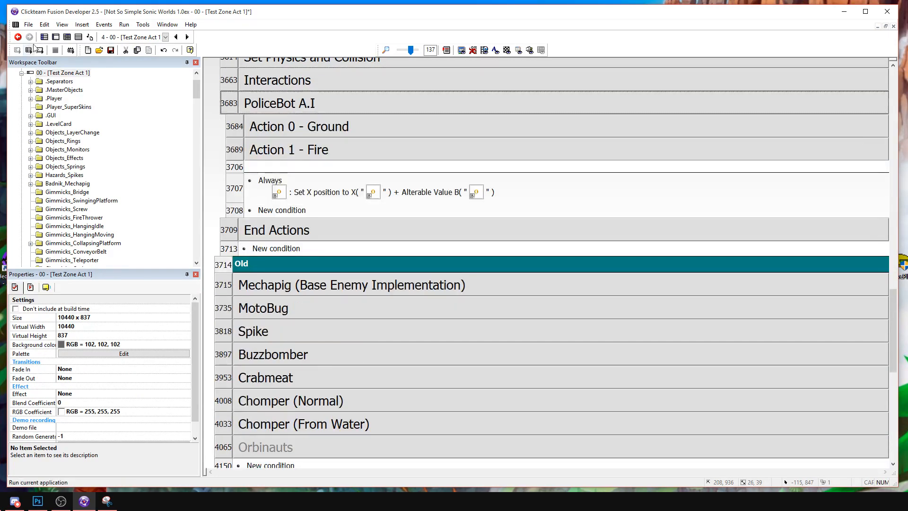
Open the PoliceBot object's animations, check Walking and Running, and copy the Stopped animation.
key(ctrl+m)
double_click(397, 138)
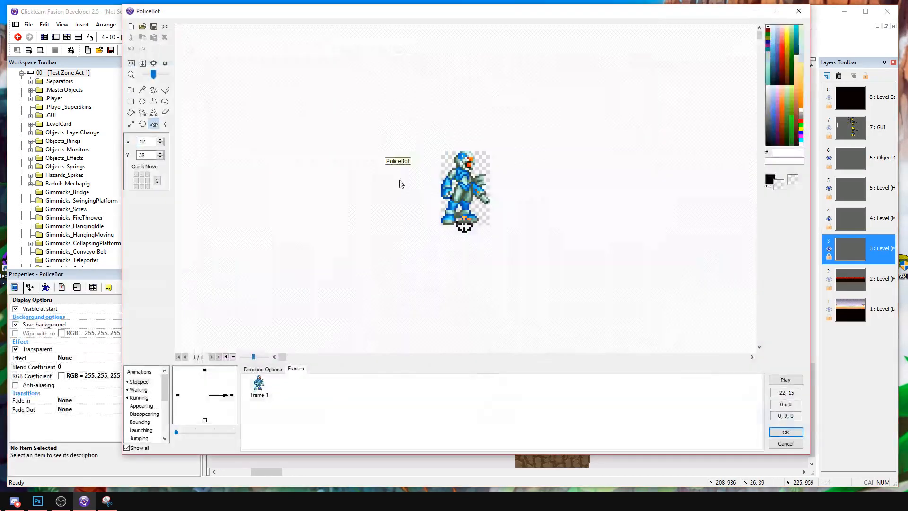
click(142, 390)
click(139, 398)
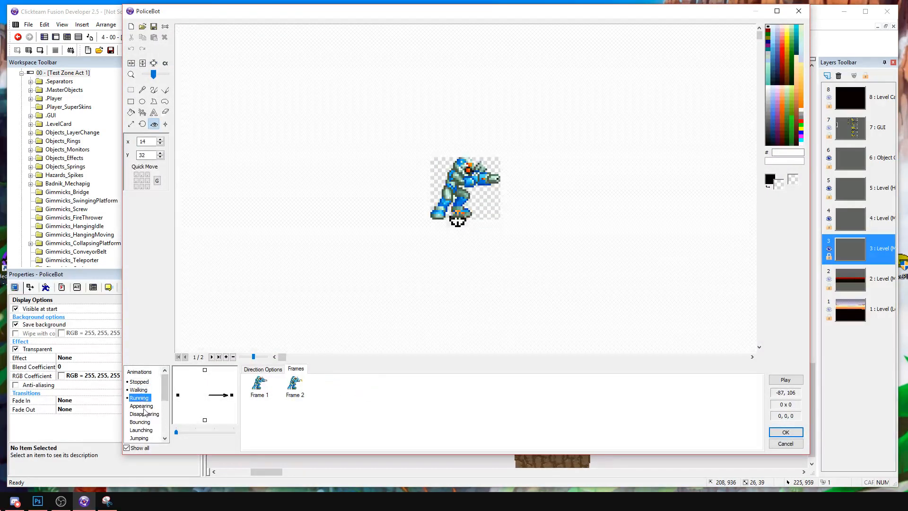
click(139, 380)
right_click(139, 380)
click(162, 410)
Add a new PoliceBot animation named Hurt and paste the copied Stopped animation into it.
scroll(152, 425, down, 4)
right_click(151, 441)
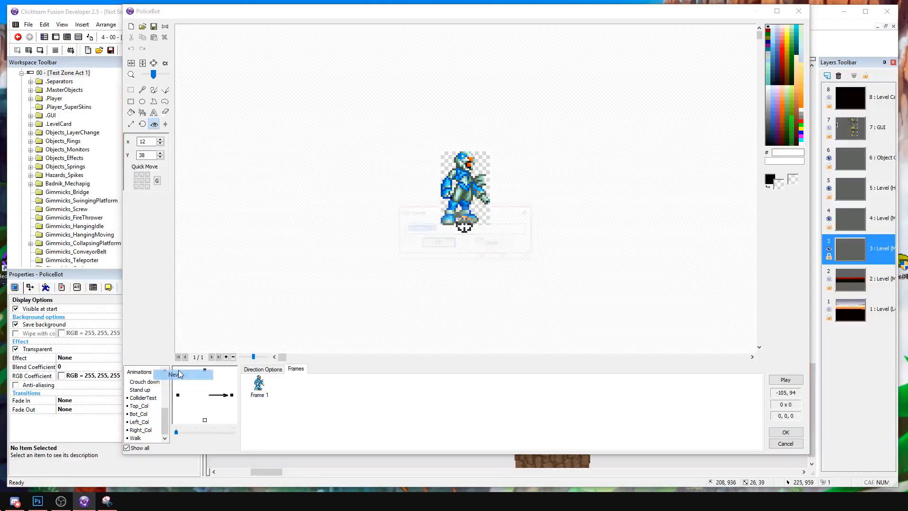
click(175, 374)
text(Hurt)
key(Return)
right_click(144, 440)
click(171, 416)
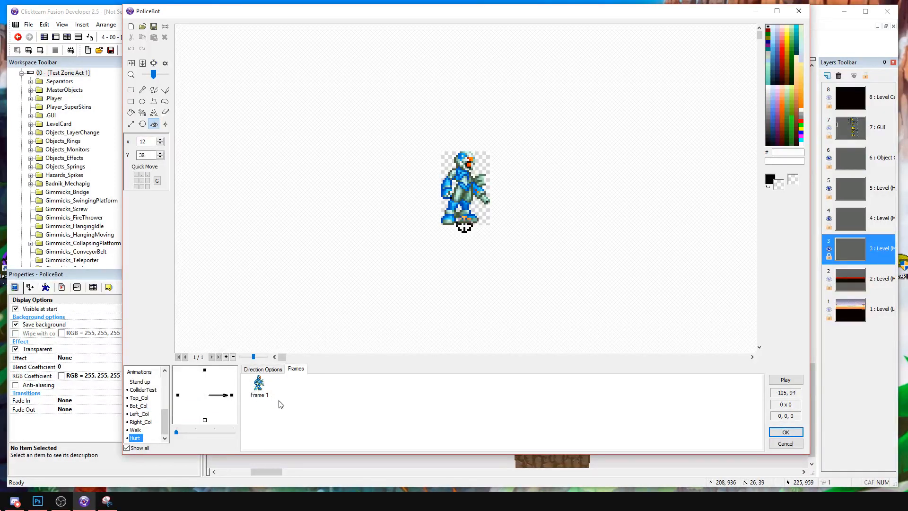
Delete the Hurt animation's upward direction and paste the Stopped animation into Hurt again.
right_click(205, 371)
click(242, 410)
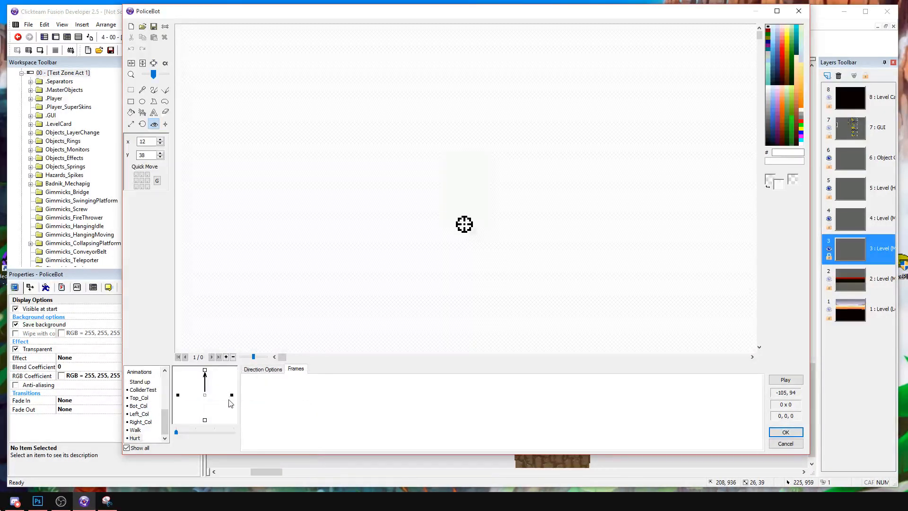
click(489, 227)
key(ctrl+z)
click(259, 387)
click(232, 395)
right_click(139, 436)
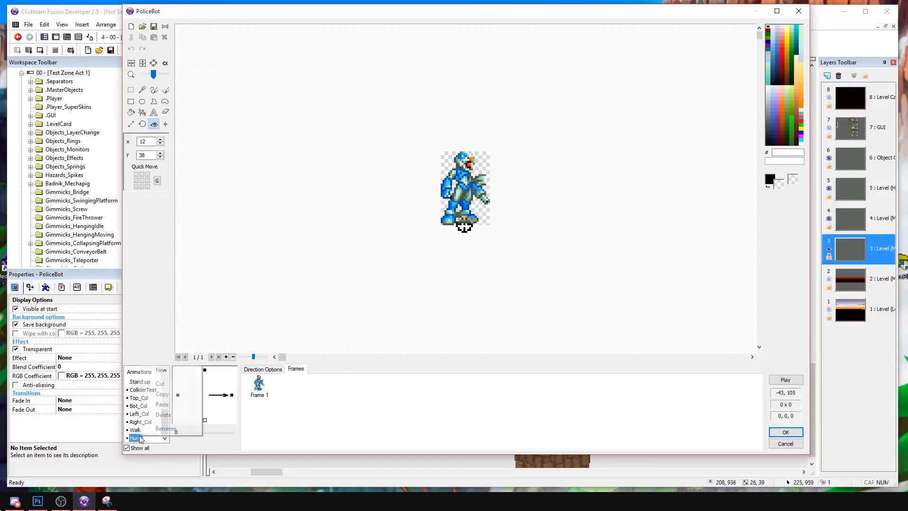
click(172, 406)
Crop the sprite sheet in Hurt's upward direction to the fifth pose of the lower row and trim its transparent border.
click(205, 371)
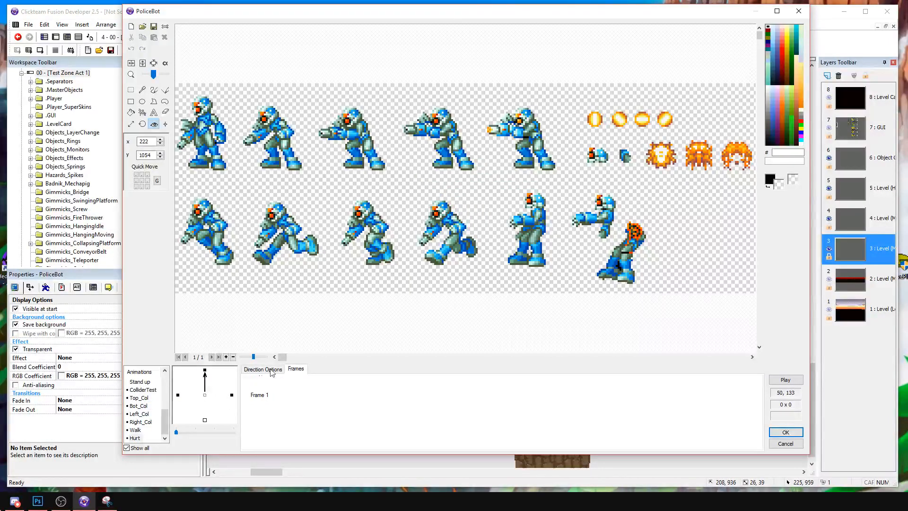
click(131, 90)
drag(506, 184, 559, 274)
click(164, 62)
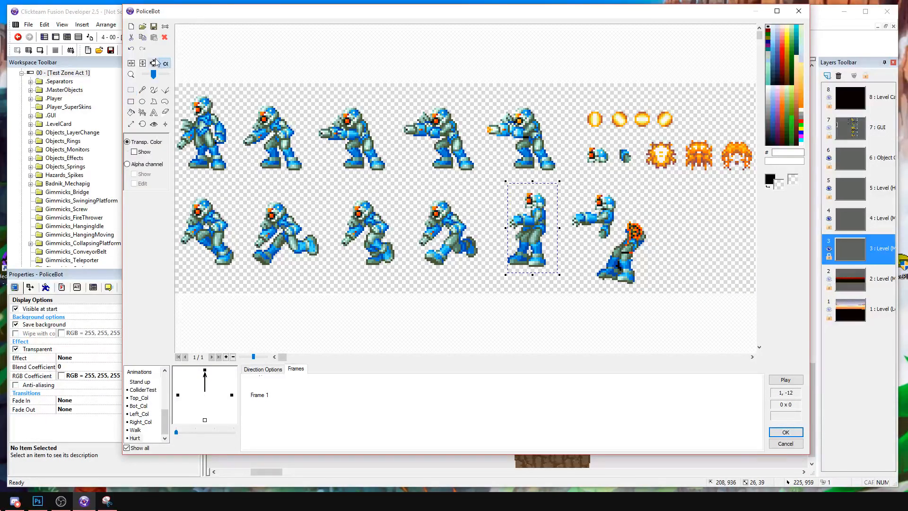
click(154, 63)
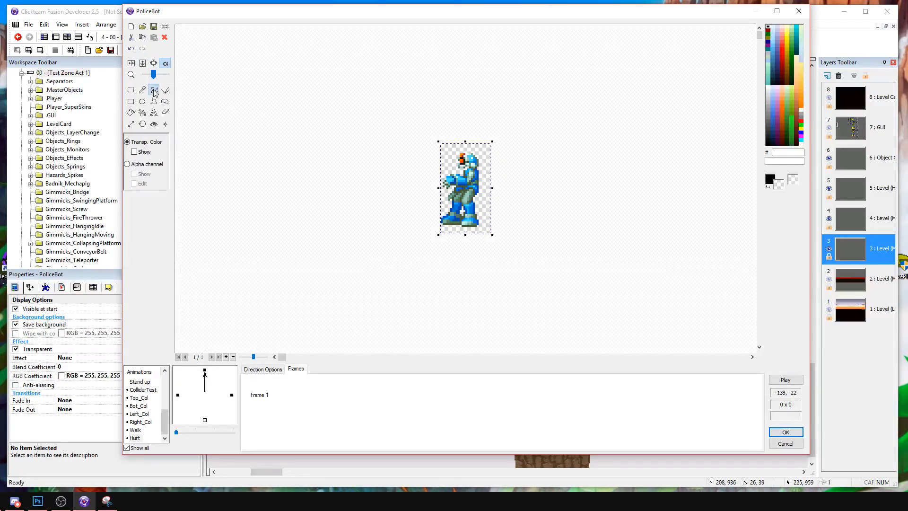
click(131, 90)
click(155, 67)
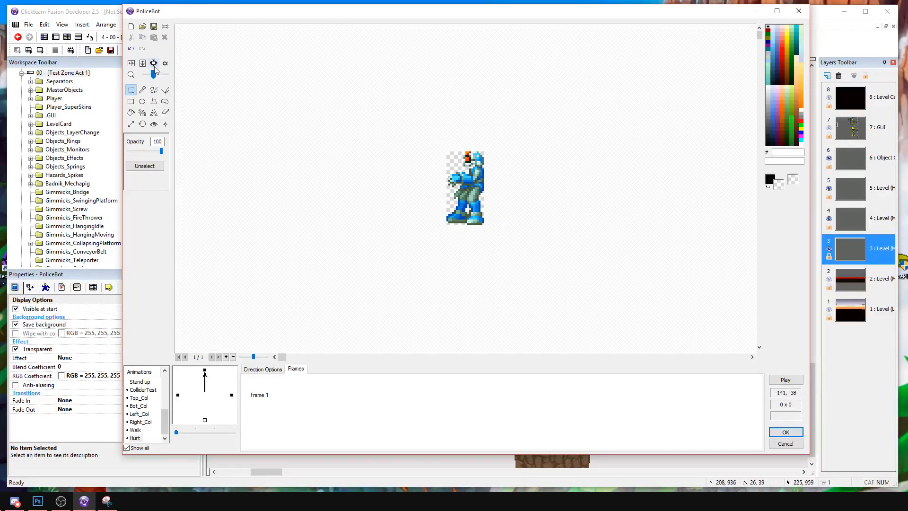
Copy the cropped pose into Hurt's rightward direction as frame 2 and flip it horizontally to face right.
click(261, 391)
key(ctrl+c)
click(233, 395)
click(350, 411)
key(ctrl+v)
click(131, 63)
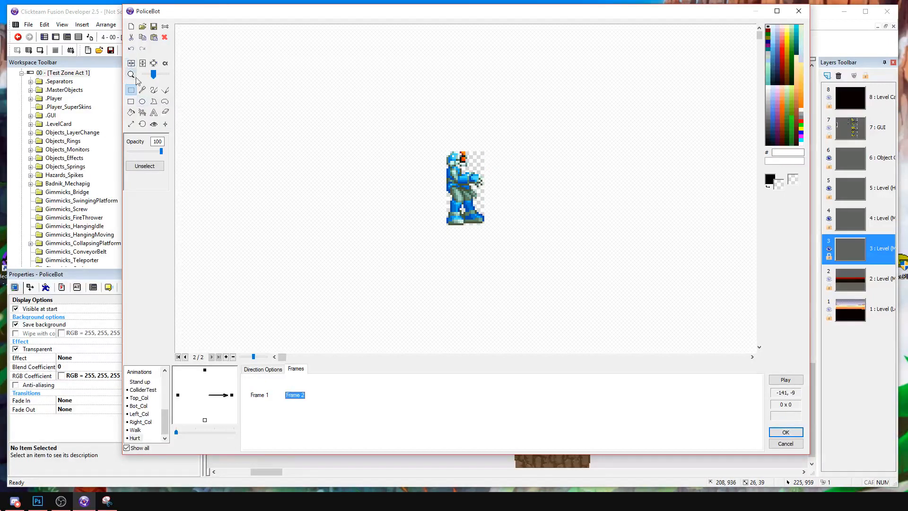
click(132, 64)
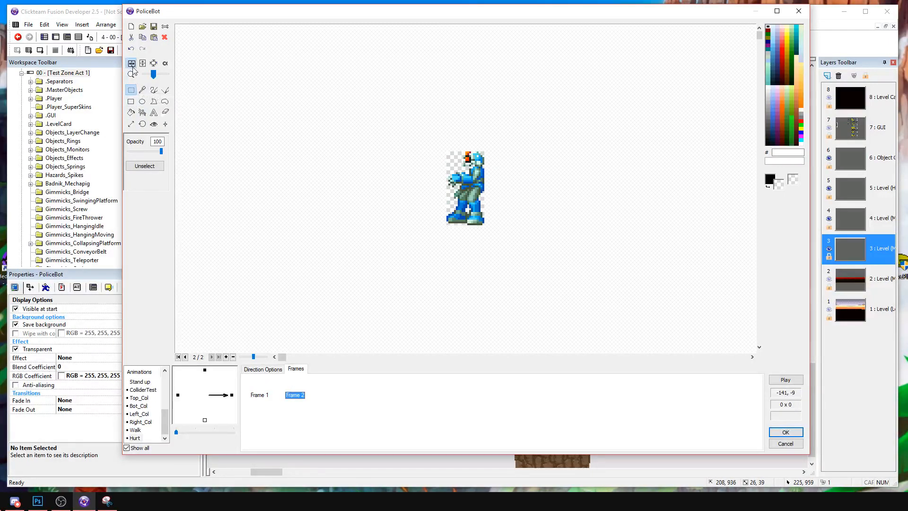
click(133, 69)
right_click(297, 395)
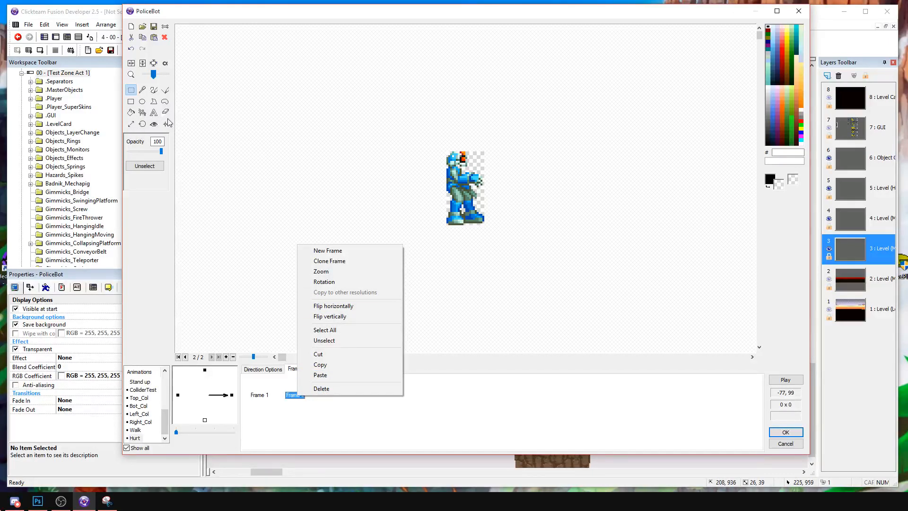
Place frame 2's hot spot at the sprite's feet at about 11, 37 and preview the Hurt animation.
click(154, 124)
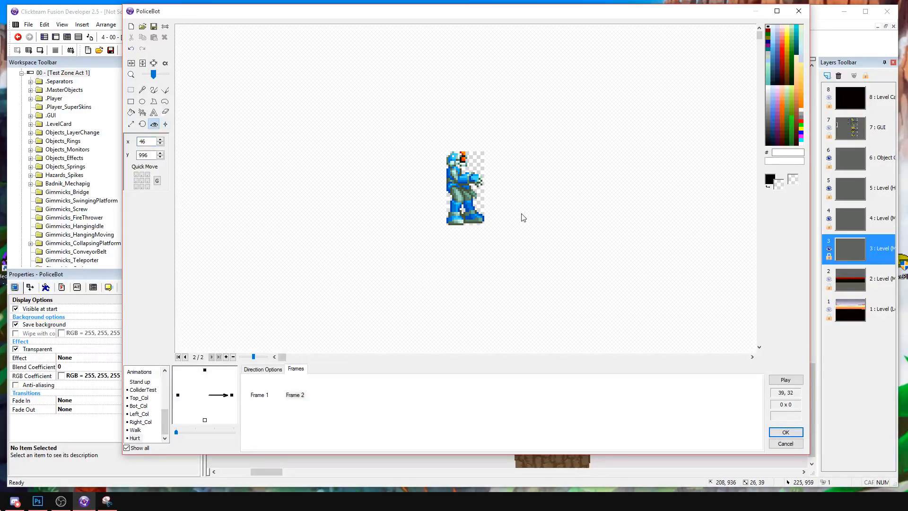
click(464, 222)
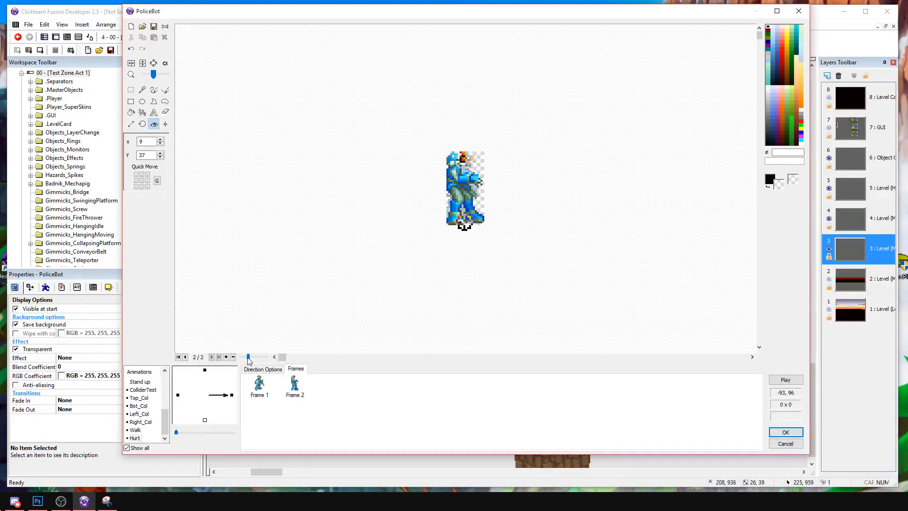
click(466, 222)
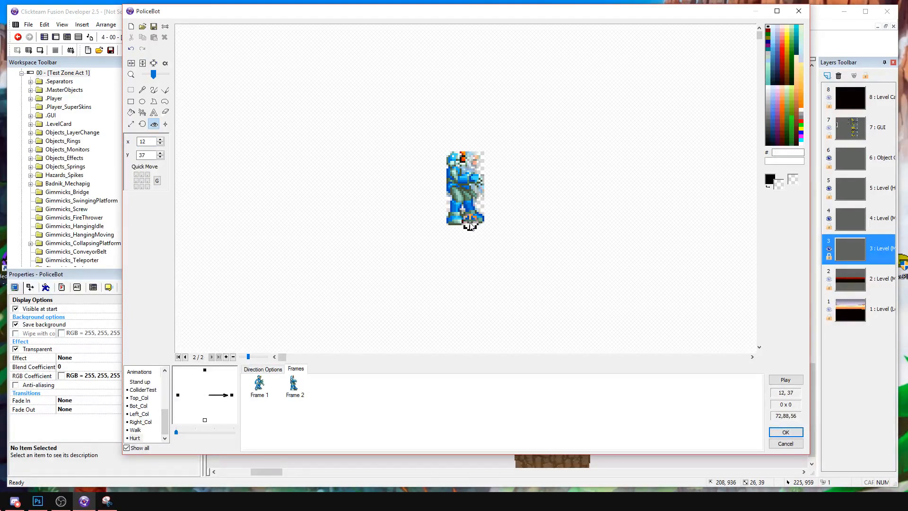
click(469, 224)
click(469, 221)
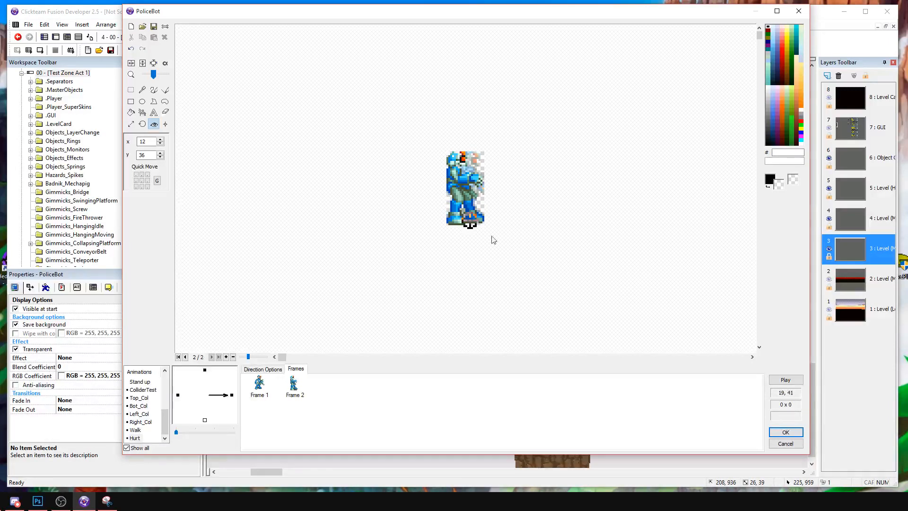
click(794, 381)
click(453, 215)
click(467, 225)
click(784, 381)
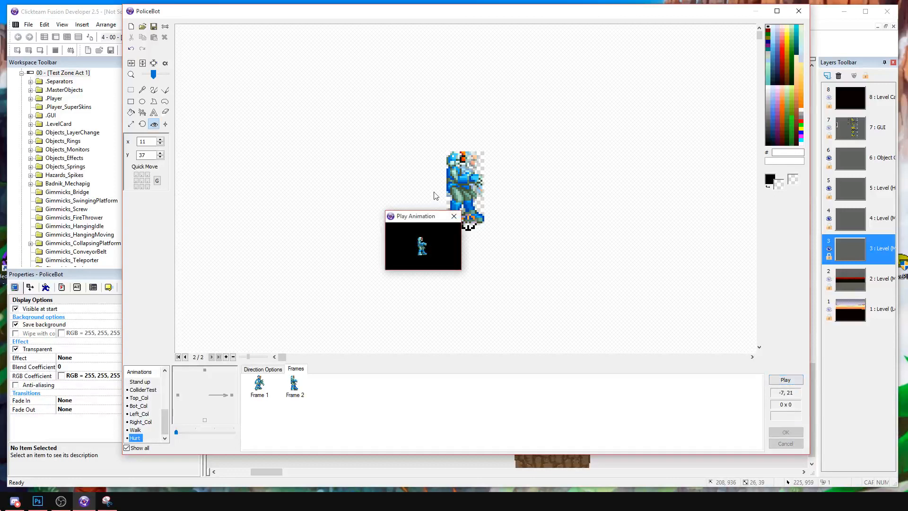
click(454, 216)
Adjust frame 2's hot spot to 12, 38, previewing the animation to check its alignment with frame 1.
click(471, 227)
click(471, 225)
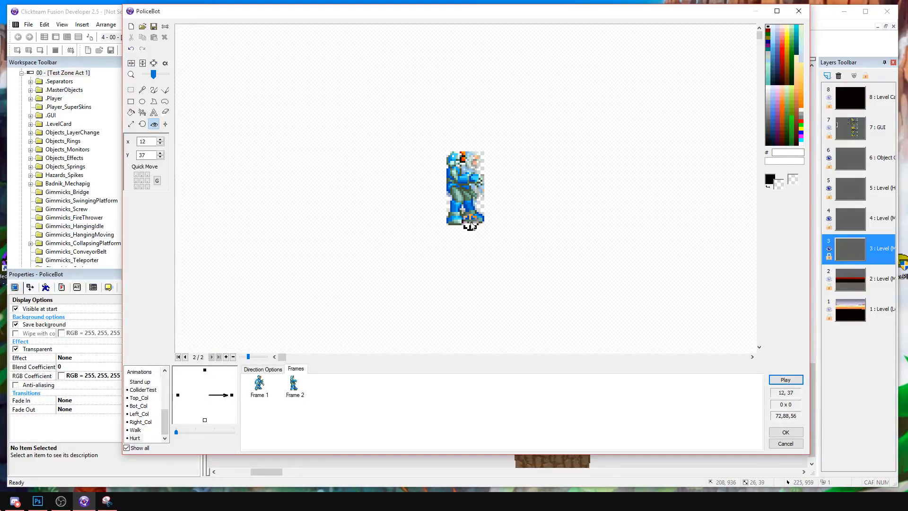
click(792, 380)
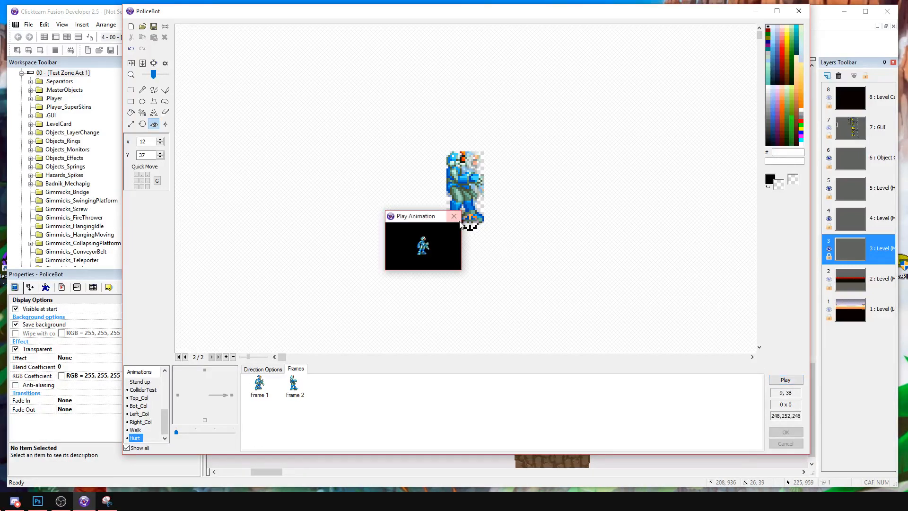
click(481, 226)
click(470, 227)
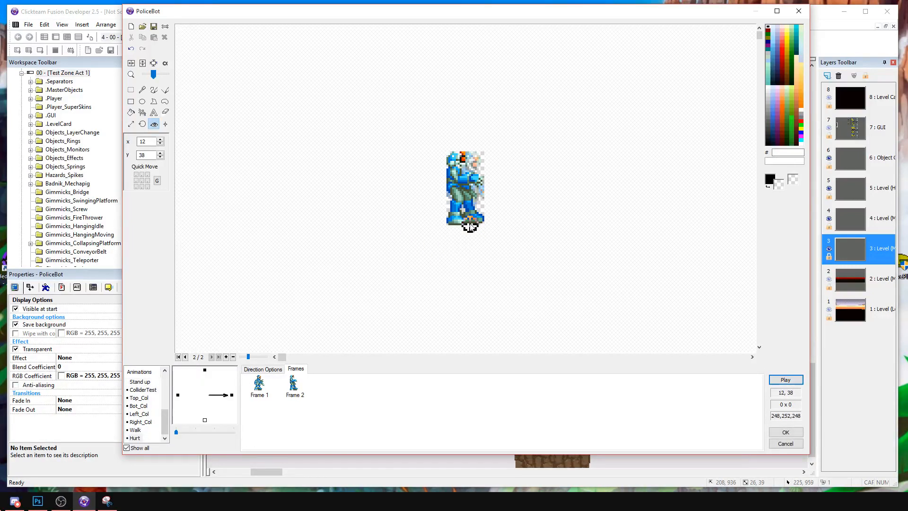
click(784, 379)
click(440, 238)
Delete the old standing frame 1 from Hurt's rightward direction, keeping only the new pose.
click(265, 395)
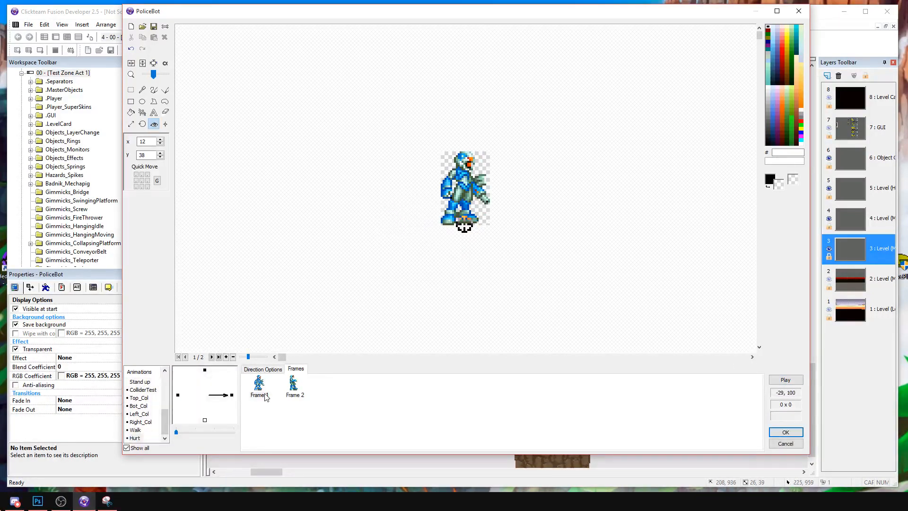
key(Delete)
key(Return)
click(257, 393)
Replace Hurt's leftward direction with a horizontally flipped copy of the rightward one, and delete the upward direction.
right_click(234, 397)
click(264, 309)
right_click(179, 396)
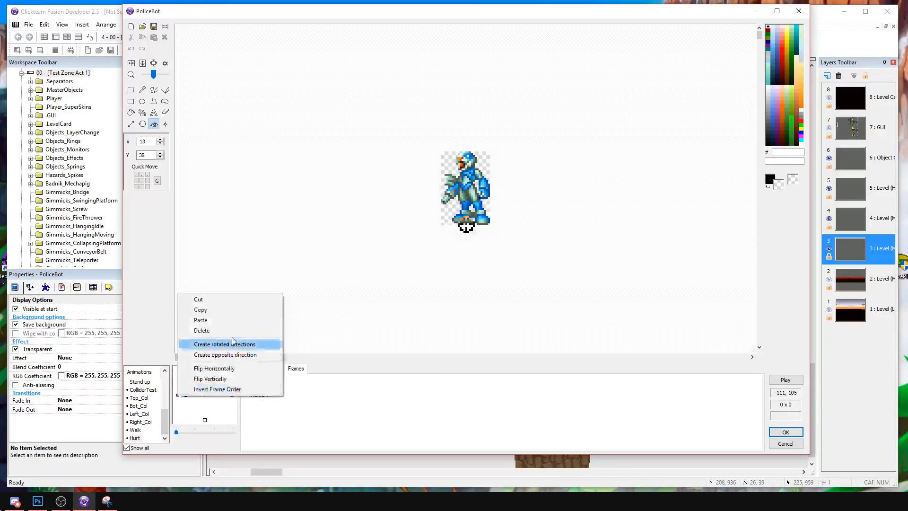
click(232, 320)
right_click(263, 390)
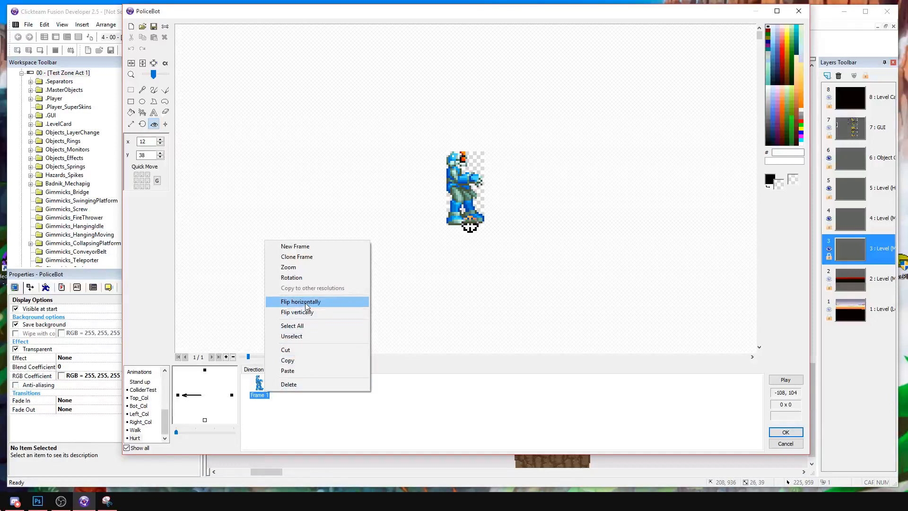
click(306, 302)
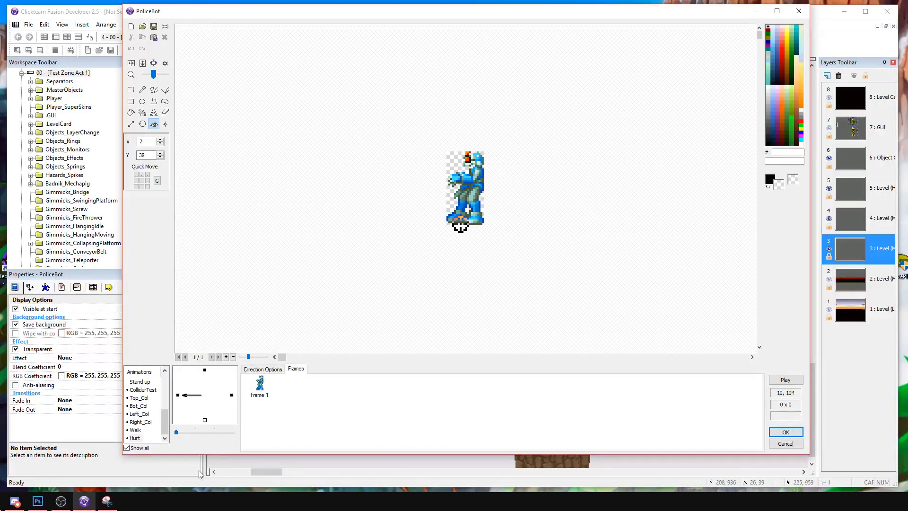
right_click(205, 370)
click(233, 407)
click(178, 394)
click(258, 390)
click(273, 409)
Duplicate the frame in Hurt's rightward direction until there are five frames.
click(232, 395)
click(259, 388)
click(304, 409)
key(ctrl+v)
key(ctrl+v)
key(ctrl+v)
key(ctrl+v)
click(259, 387)
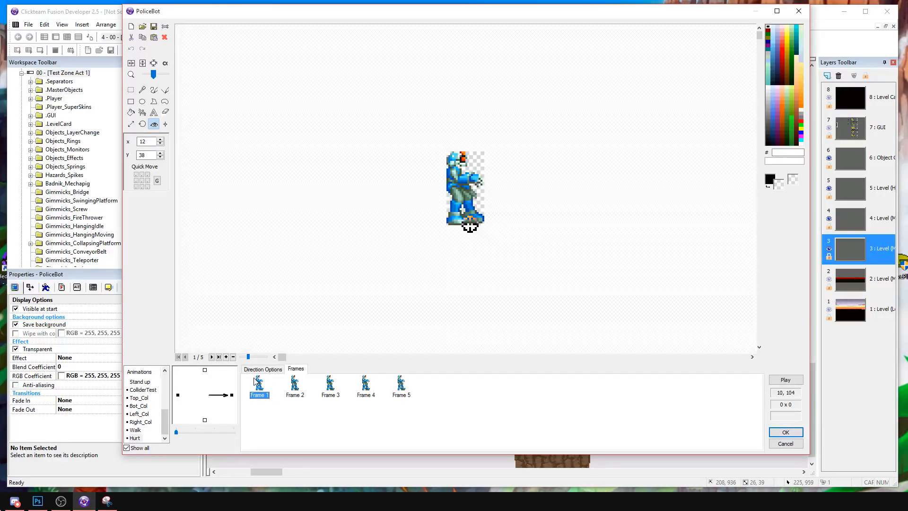
Try tinting the sprite in frame 1 with light freehand brush strokes.
click(154, 90)
right_drag(456, 160, 466, 262)
key(ctrl+z)
right_click(768, 88)
mouse_move(457, 166)
right_down()
mouse_move(457, 129)
mouse_move(490, 171)
mouse_move(461, 156)
mouse_move(485, 173)
right_up()
key(ctrl+z)
right_click(769, 92)
key(ctrl+z)
Delete the duplicated Hurt frames and test the brush at 80 opacity on the remaining frame.
drag(294, 420, 430, 371)
key(Delete)
right_drag(478, 158, 476, 190)
key(ctrl+z)
click(153, 181)
mouse_move(444, 164)
right_down()
mouse_move(468, 216)
mouse_move(481, 218)
right_up()
key(ctrl+z)
Paste three copies of the pose into Hurt's rightward direction to make four frames.
click(263, 388)
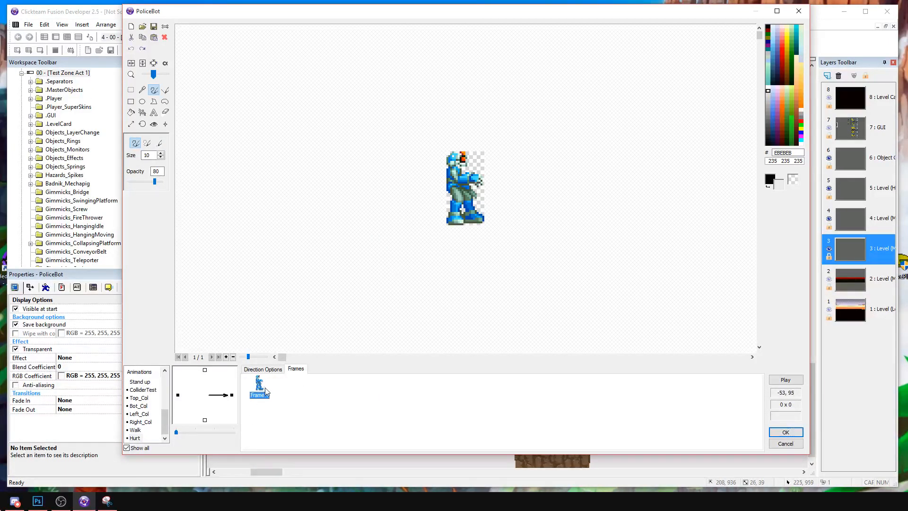
key(ctrl+v)
key(ctrl+v)
key(ctrl+v)
Set the paint color to red FF0000 and brush over the whole sprite in frame 1.
click(795, 181)
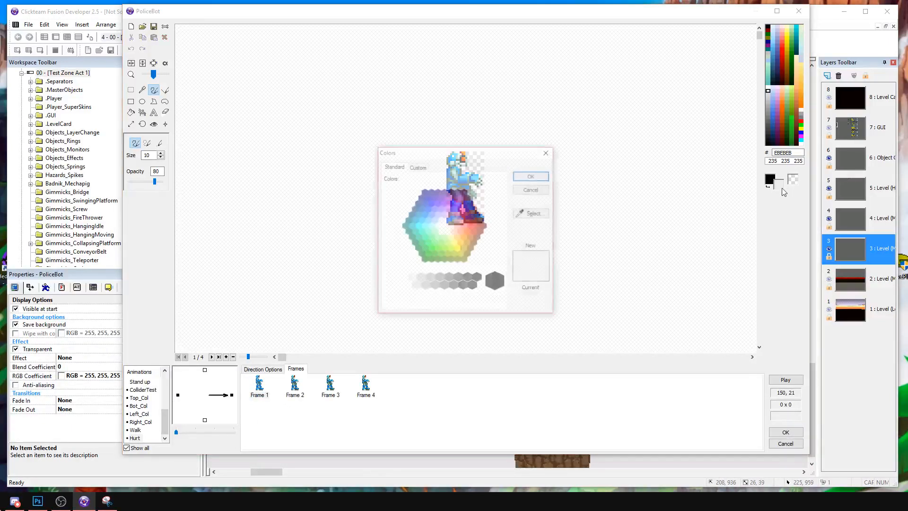
click(445, 227)
click(440, 221)
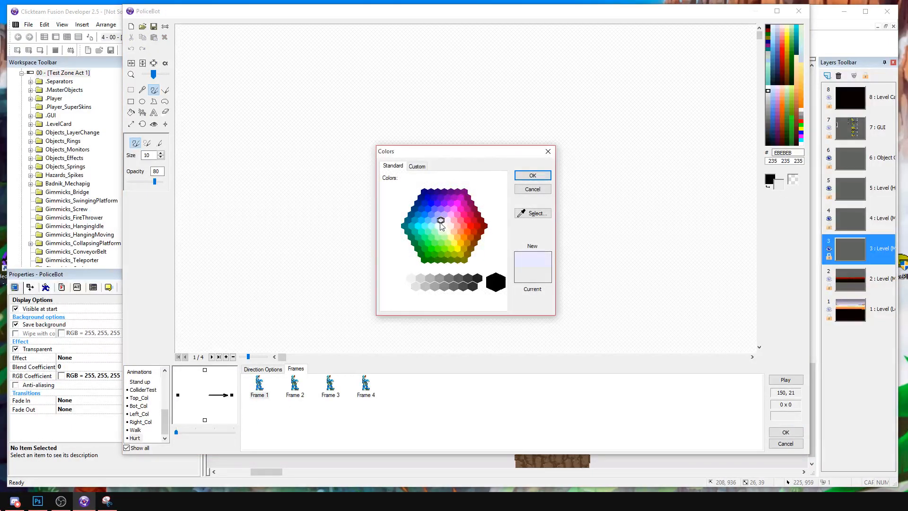
click(466, 228)
click(469, 228)
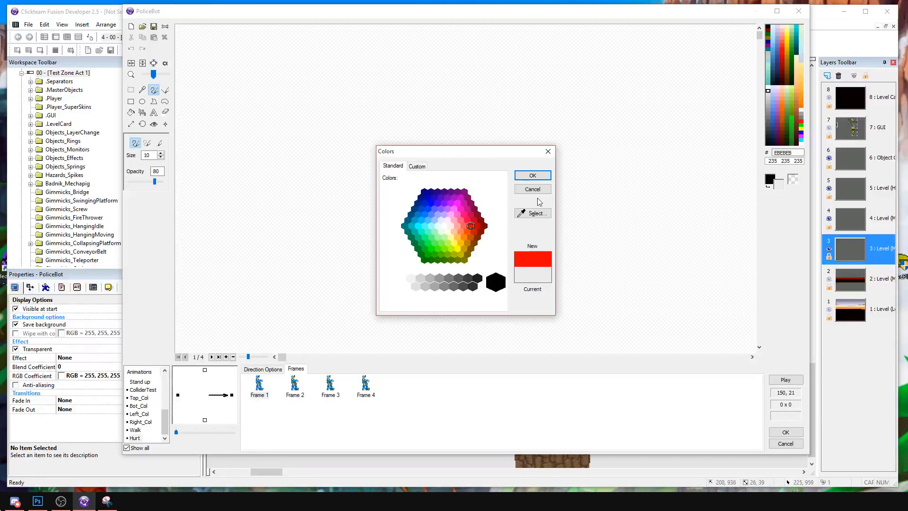
click(533, 176)
mouse_move(461, 217)
mouse_down()
mouse_move(457, 155)
mouse_move(480, 218)
mouse_up()
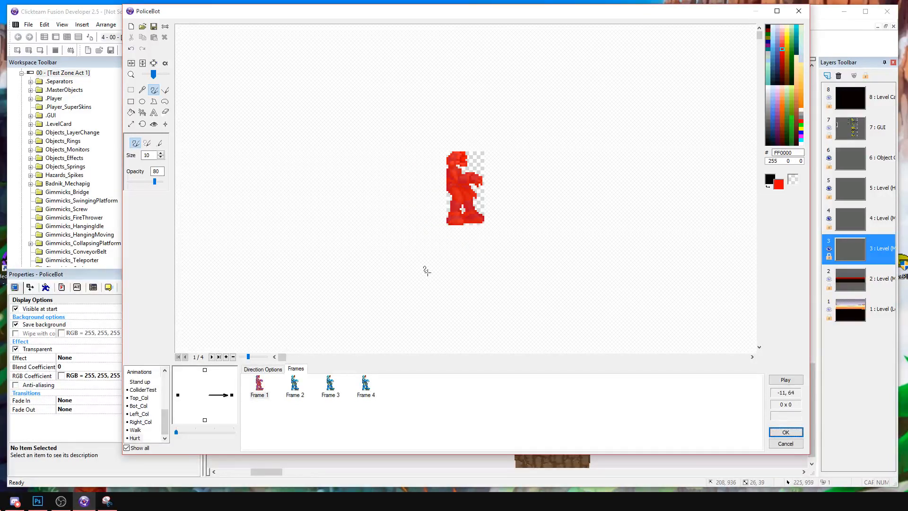
Lower the brush opacity to 20 and tint the sprites in frames 2 and 3 red.
click(295, 383)
drag(155, 182, 141, 183)
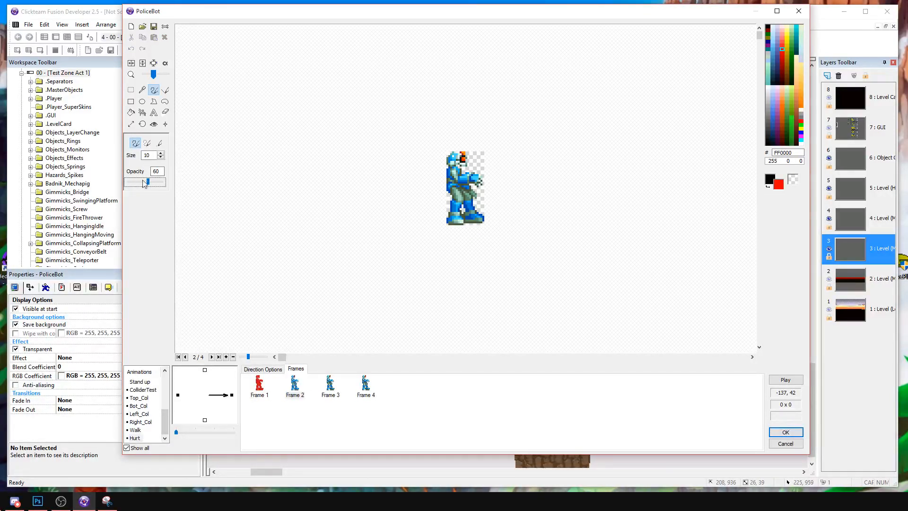
mouse_move(459, 231)
mouse_down()
mouse_move(460, 251)
mouse_move(486, 184)
mouse_up()
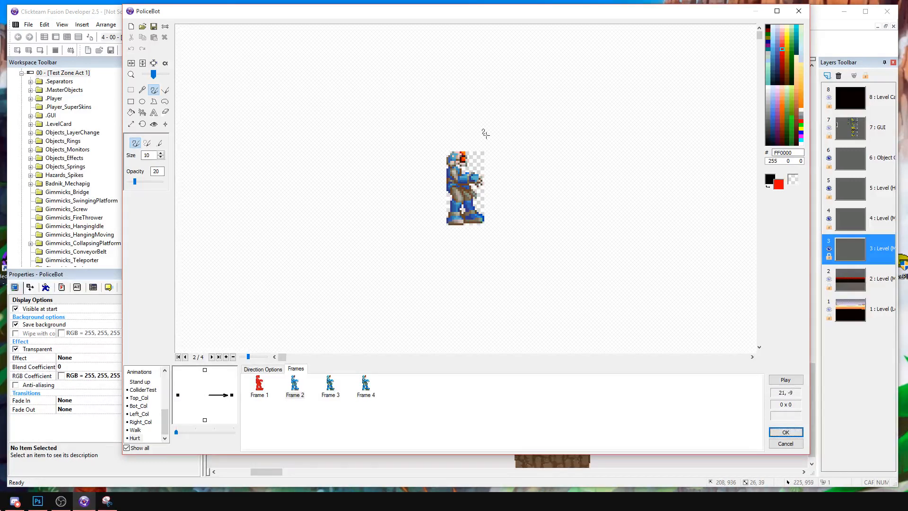
click(333, 392)
mouse_move(447, 156)
mouse_down()
mouse_move(451, 117)
mouse_move(468, 187)
mouse_move(462, 297)
mouse_up()
mouse_move(407, 269)
mouse_down()
mouse_move(444, 247)
mouse_move(491, 255)
mouse_up()
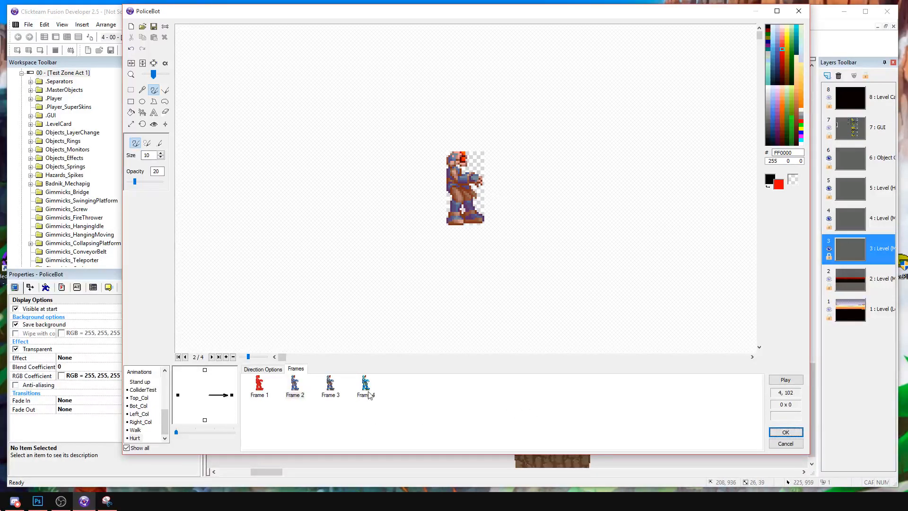
Set the rightward Hurt animation to loop back to frame 4 and preview it.
click(276, 369)
click(305, 411)
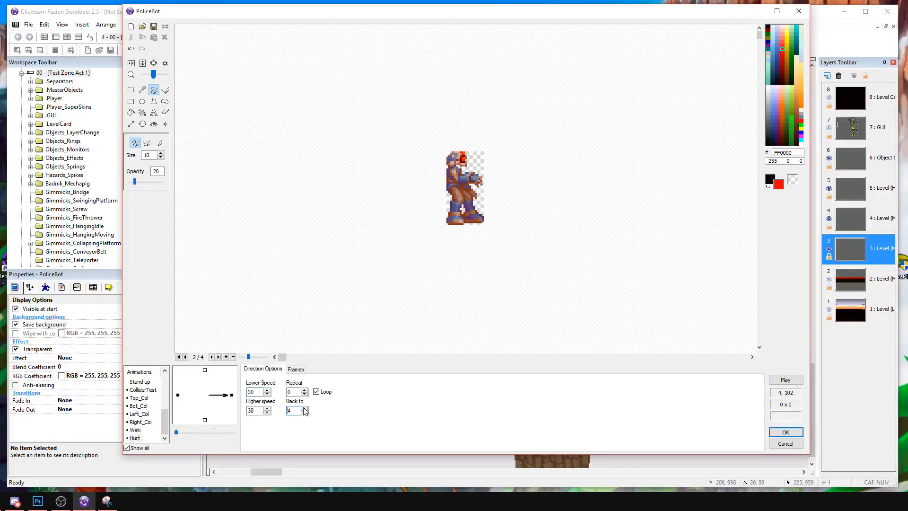
click(786, 380)
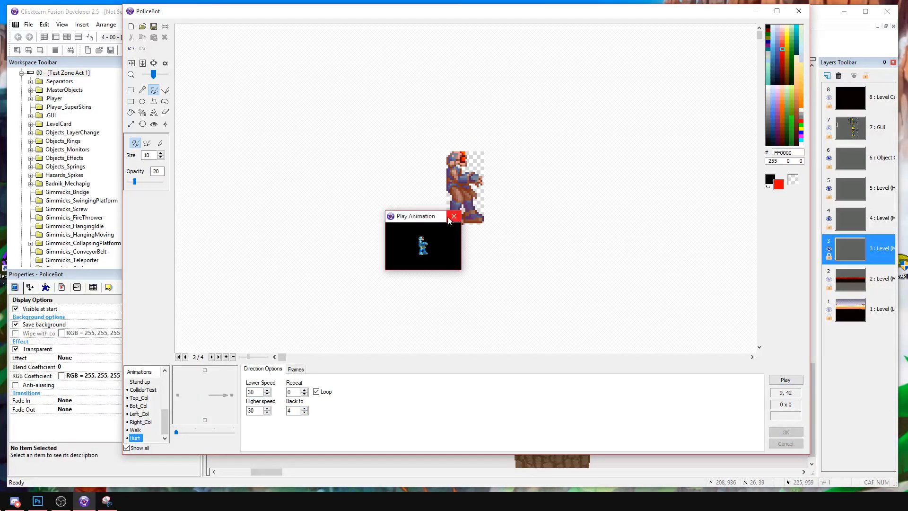
Place the hot spots of Hurt frames 2 and 3 at the sprite's feet, with frame 3's at X 14, Y 37.
click(295, 370)
click(262, 385)
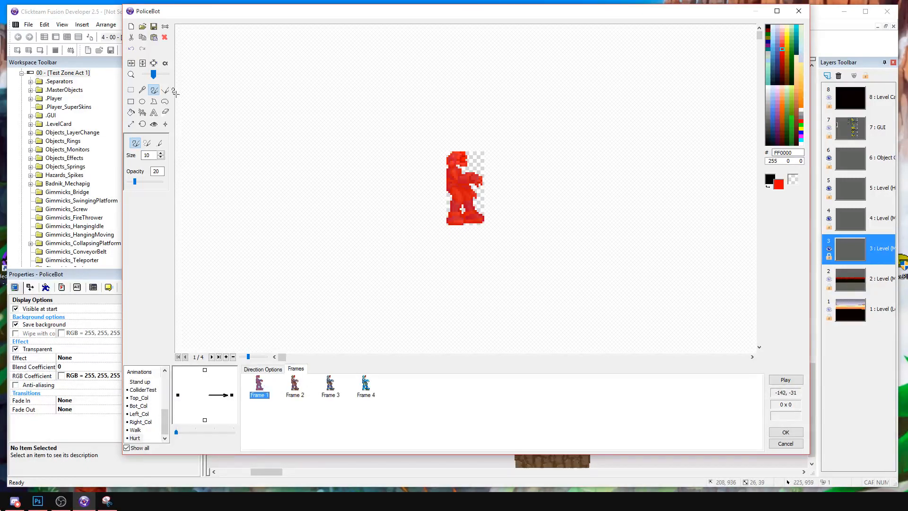
click(155, 124)
click(303, 383)
click(466, 230)
click(337, 381)
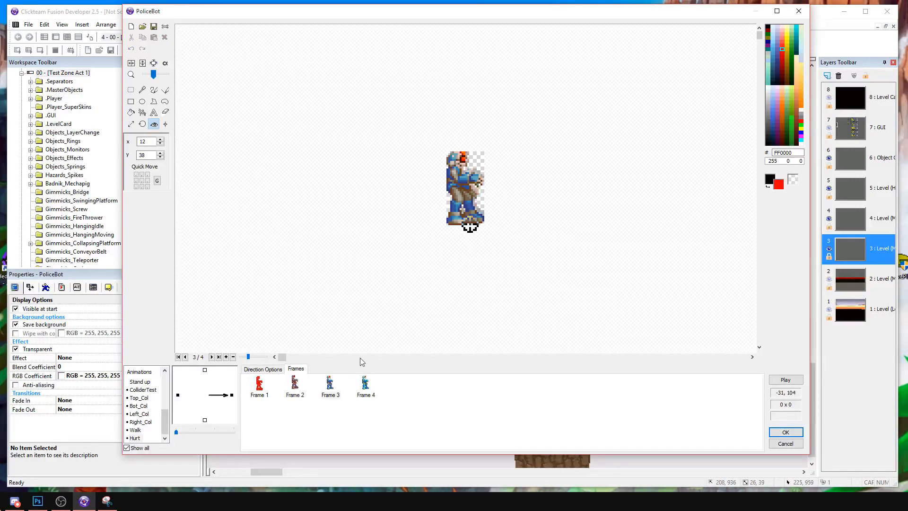
click(474, 224)
Set both the lower and higher speed of the Hurt animation to 60, previewing it before and after.
click(798, 381)
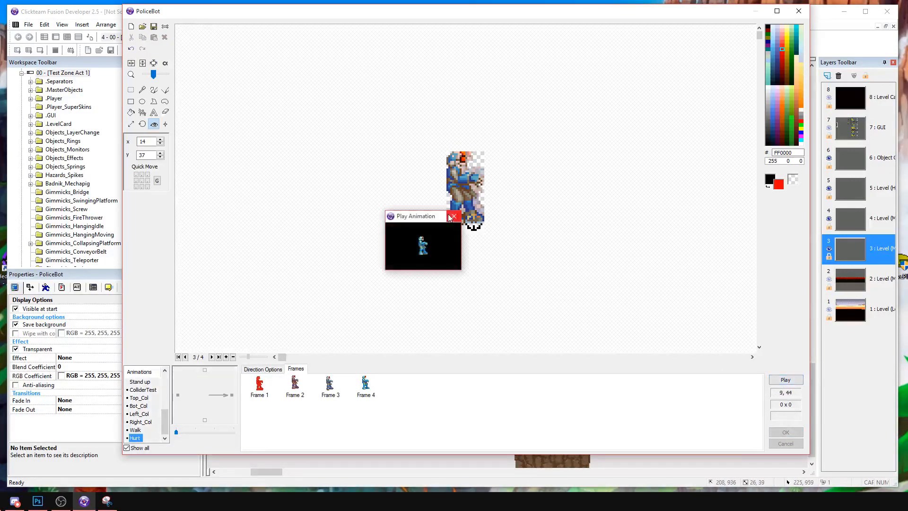
click(457, 216)
click(265, 371)
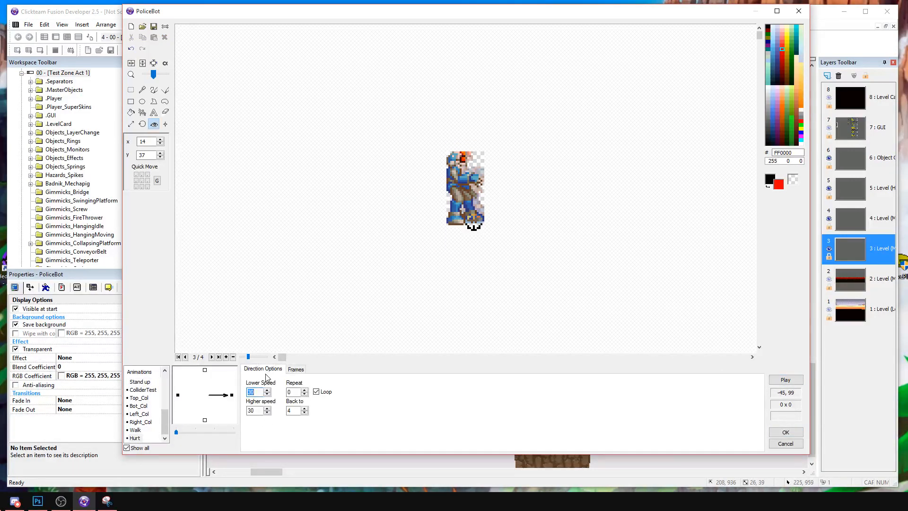
double_click(250, 410)
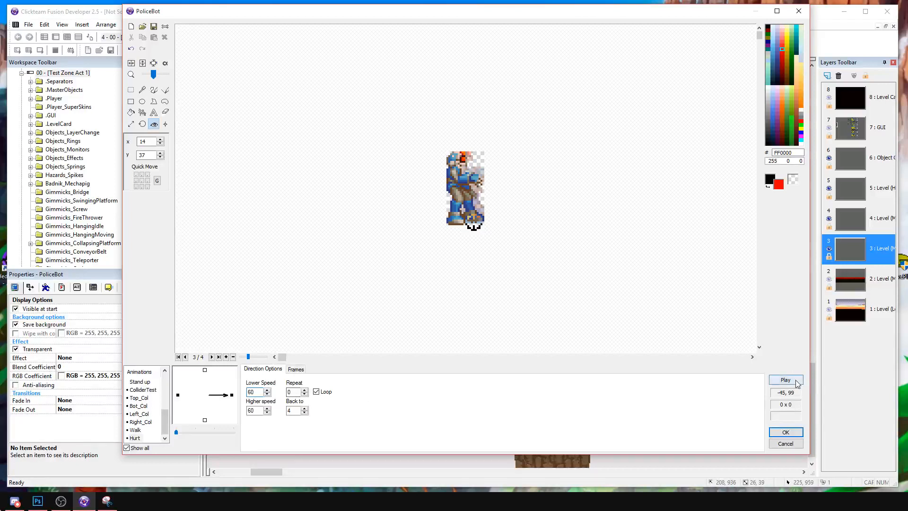
click(797, 383)
click(453, 218)
Copy the rightward Hurt direction to the leftward one, mirror its frames horizontally and accept the PoliceBot animation changes.
right_click(231, 395)
click(258, 312)
right_click(179, 394)
click(199, 318)
click(296, 370)
drag(412, 419, 264, 396)
right_click(269, 381)
click(293, 291)
click(798, 429)
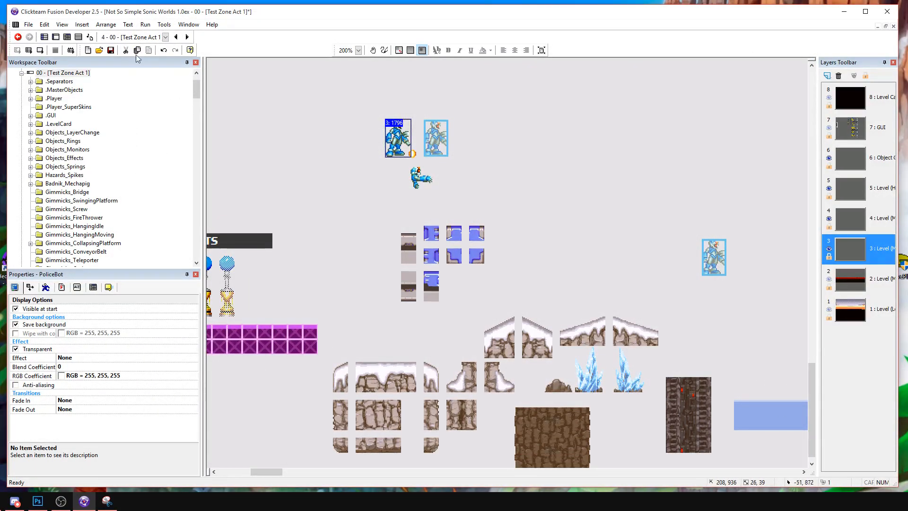
Insert an event group titled "Action 2 - Hurt" below Action 1 - Fire in the PoliceBot A.I events.
click(79, 37)
scroll(293, 218, up, 2)
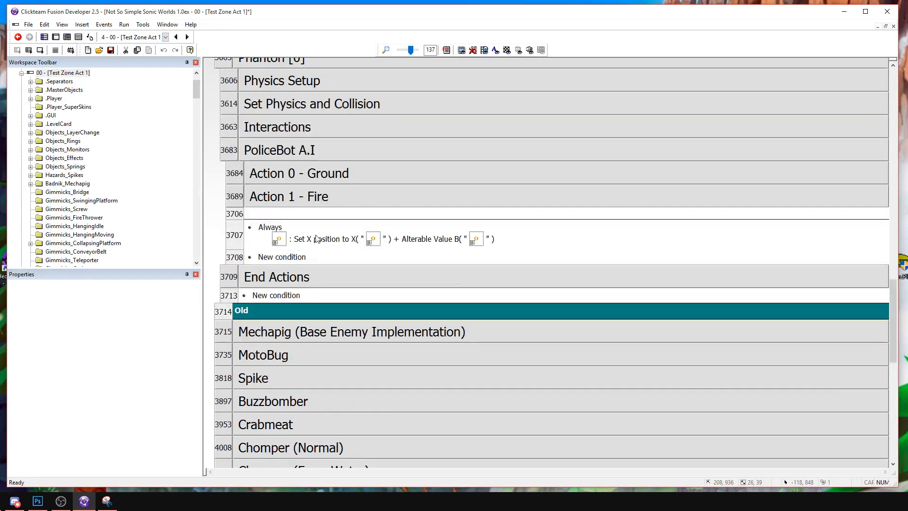
right_click(230, 215)
mouse_move(256, 232)
click(181, 252)
text(A)
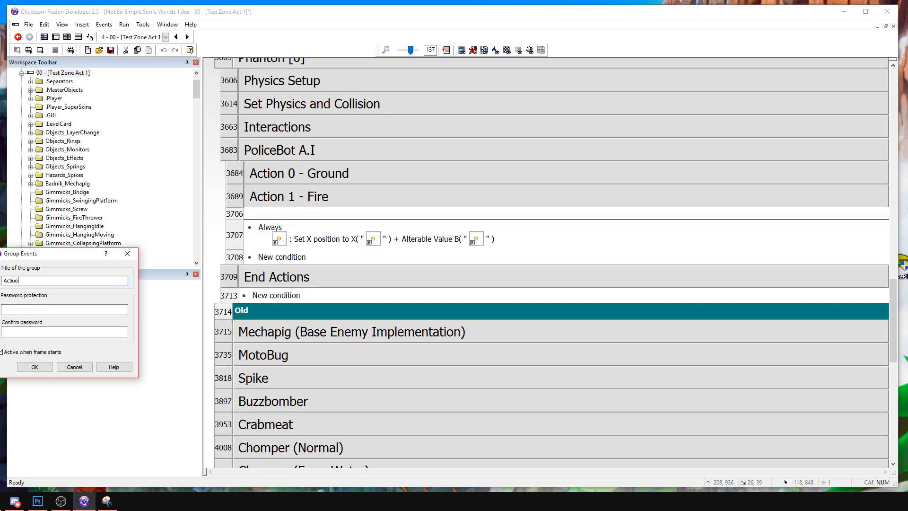
text(ctio)
key(BackSpace)
text(on 2 - Hurt)
key(Return)
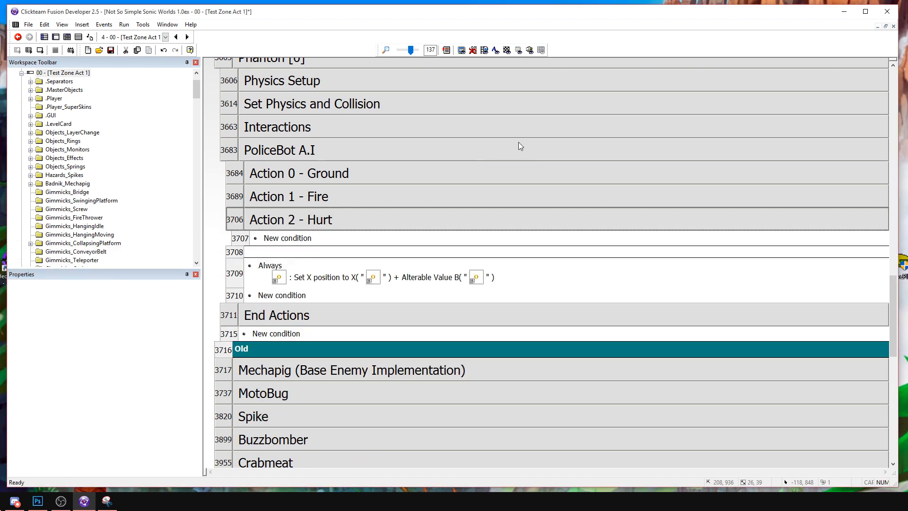
Copy the two walking events that compare X positions from Action 0 - Ground into Action 2 - Hurt.
double_click(350, 175)
click(236, 229)
ctrl+click(244, 294)
key(ctrl+c)
double_click(286, 179)
click(241, 244)
key(ctrl+v)
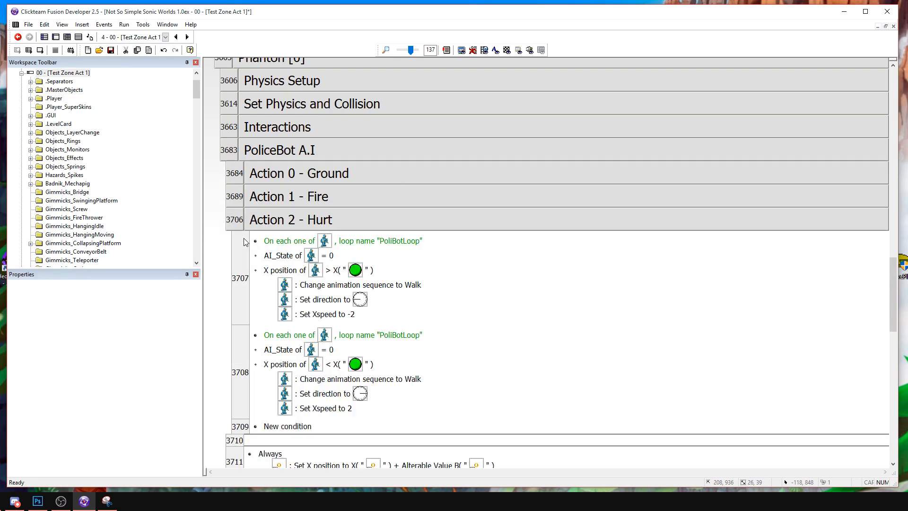
Change the AI_State condition to 2 in both pasted movement events.
click(283, 256)
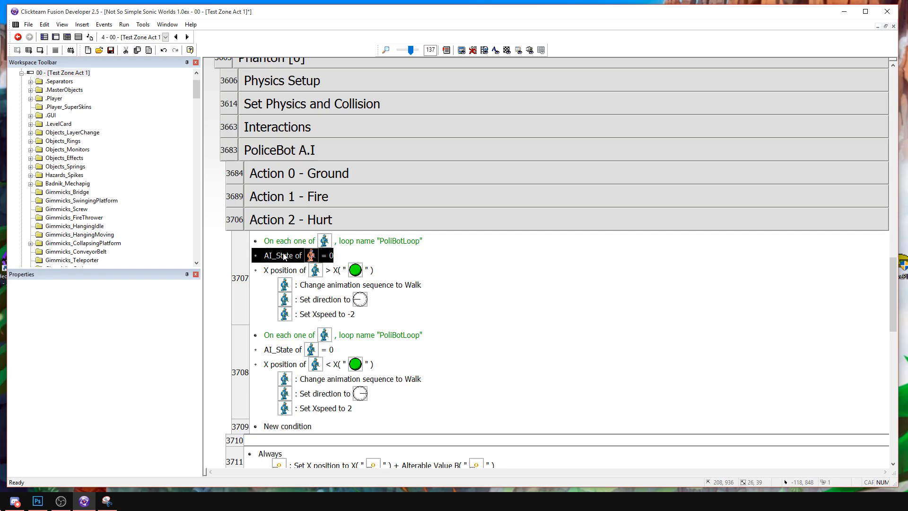
double_click(284, 256)
text(1)
key(BackSpace)
text(2)
key(Return)
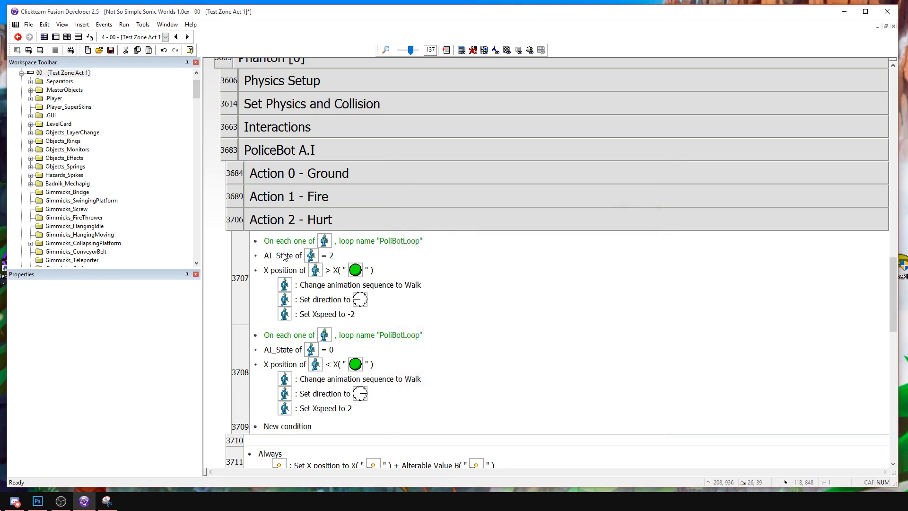
double_click(279, 347)
text(2)
key(Return)
Copy the AI_Counter01 increment event from Action 1 - Fire to the start of Action 2 - Hurt and require AI_State 2.
double_click(308, 194)
click(242, 235)
double_click(273, 201)
click(248, 245)
key(ctrl+v)
double_click(286, 256)
key(Escape)
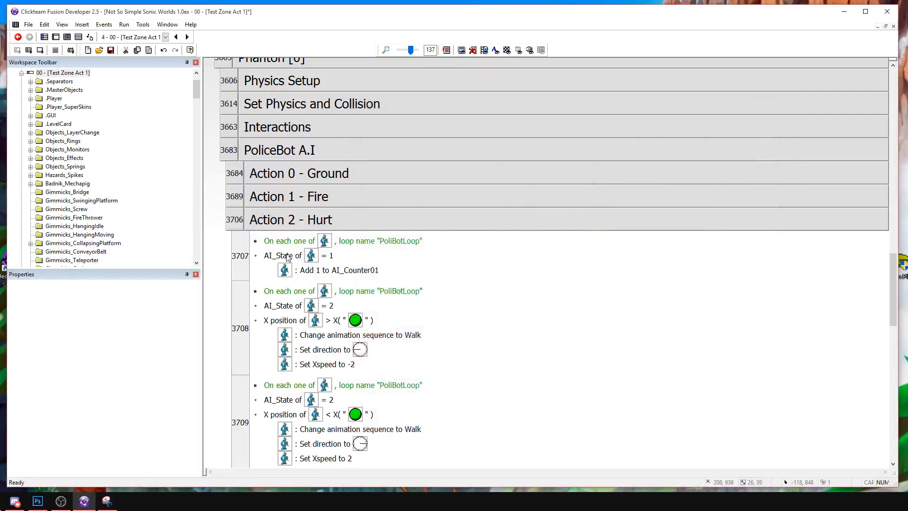
double_click(287, 256)
text(2)
key(Return)
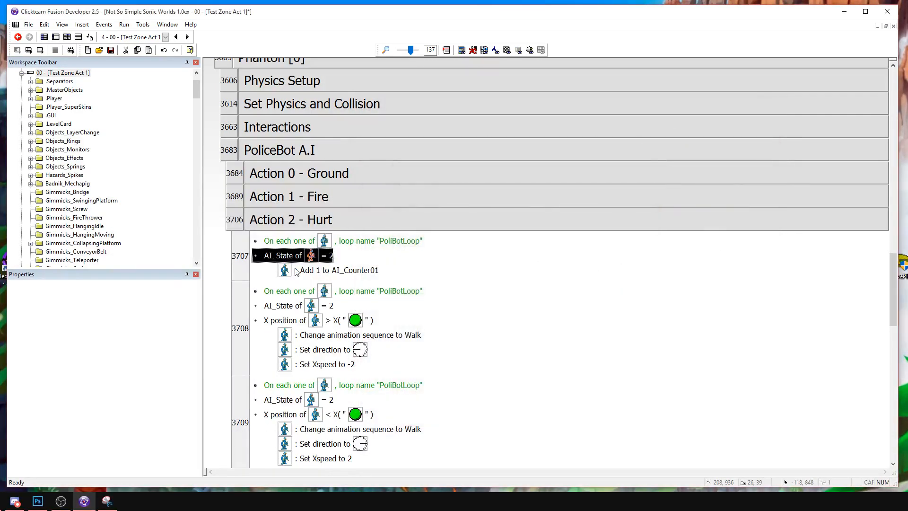
Add an AI_Counter01 = 1 condition to both X-position events in Action 2 - Hurt.
right_click(288, 304)
click(510, 305)
click(297, 260)
key(ctrl+c)
click(283, 309)
key(ctrl+v)
double_click(285, 319)
click(430, 201)
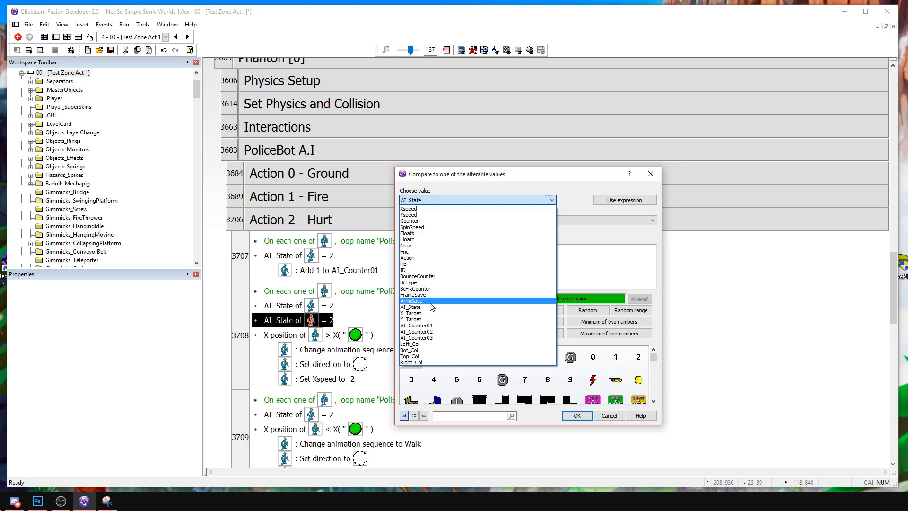
click(431, 326)
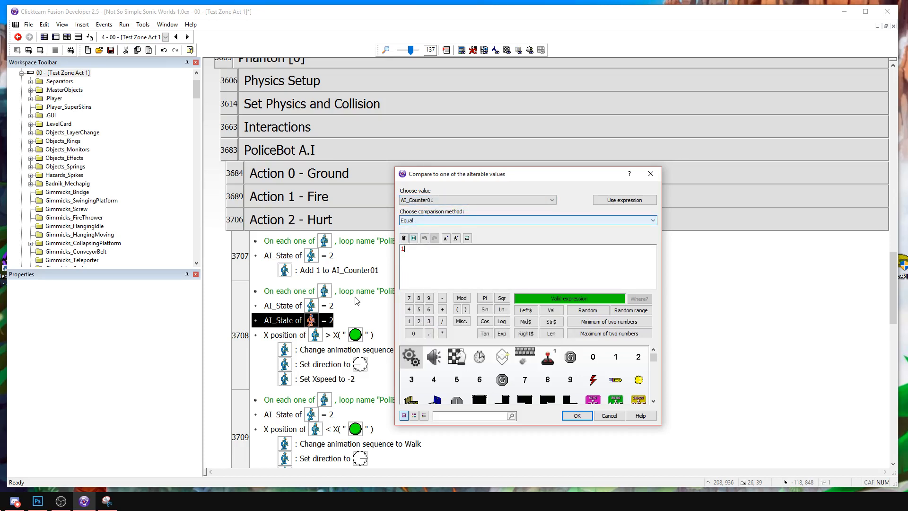
key(Return)
drag(283, 321, 293, 428)
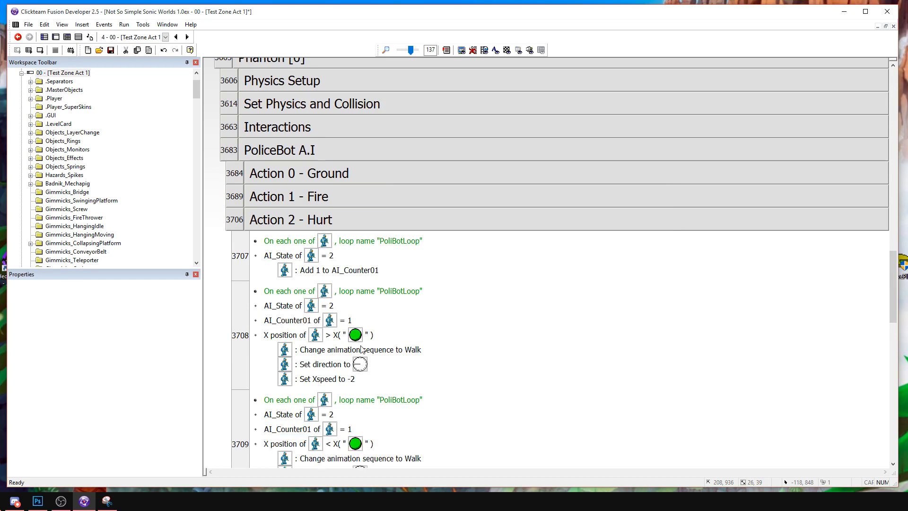
Change the animation sequence to Hurt in both X-position events of Action 2 - Hurt.
double_click(361, 349)
double_click(243, 255)
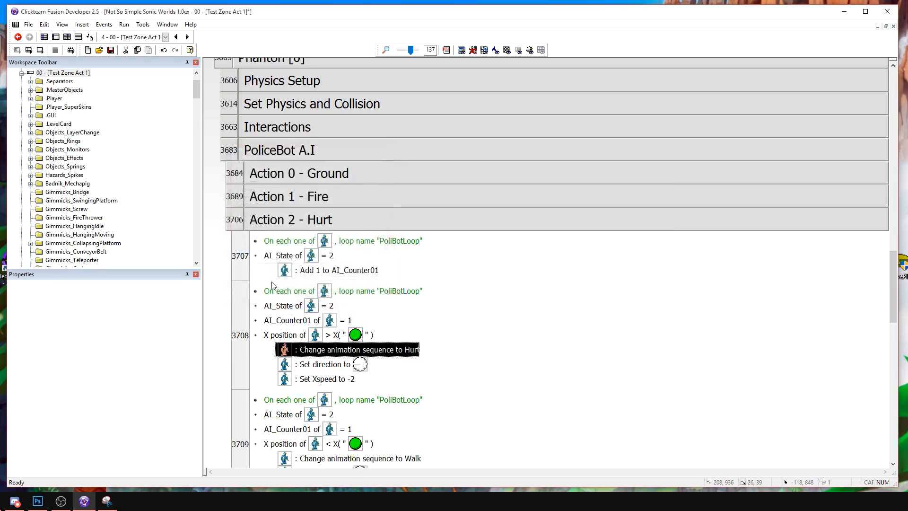
scroll(400, 367, down, 3)
double_click(363, 347)
double_click(244, 253)
Reverse the knockback by setting Xspeed to 2 in the first X-position event and -2 in the second.
double_click(331, 267)
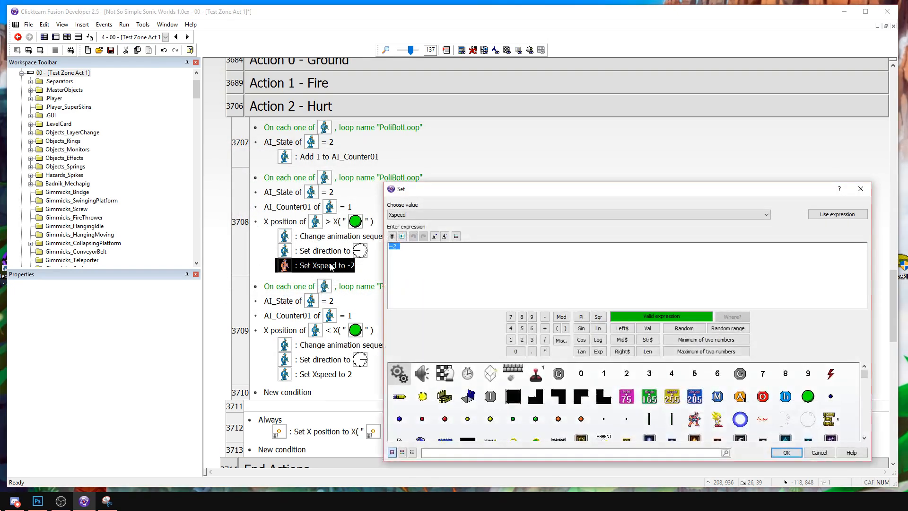
text(2)
key(Return)
click(335, 375)
double_click(334, 375)
text(-2)
key(Return)
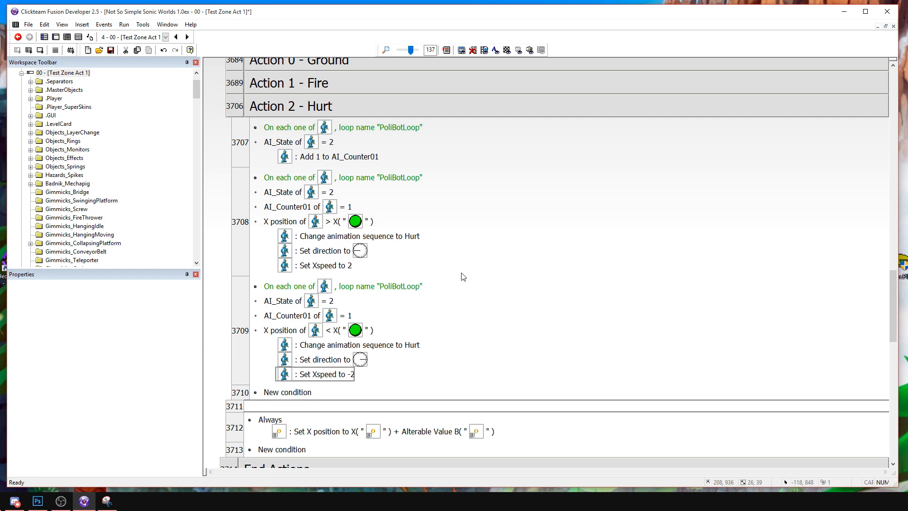
Copy the AI_State and counter reset event from Action 1 - Fire to the end of Action 2 - Hurt, requiring AI_Counter01 >= 30.
double_click(314, 83)
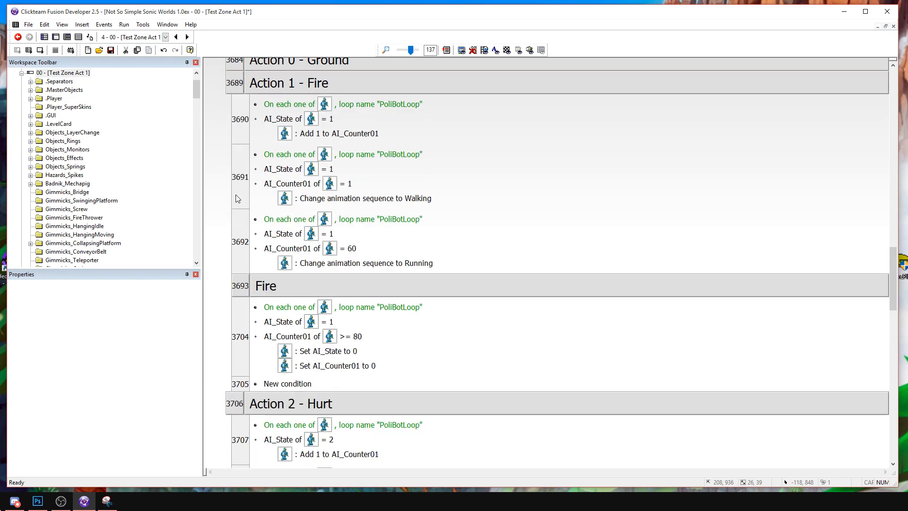
scroll(283, 217, down, 4)
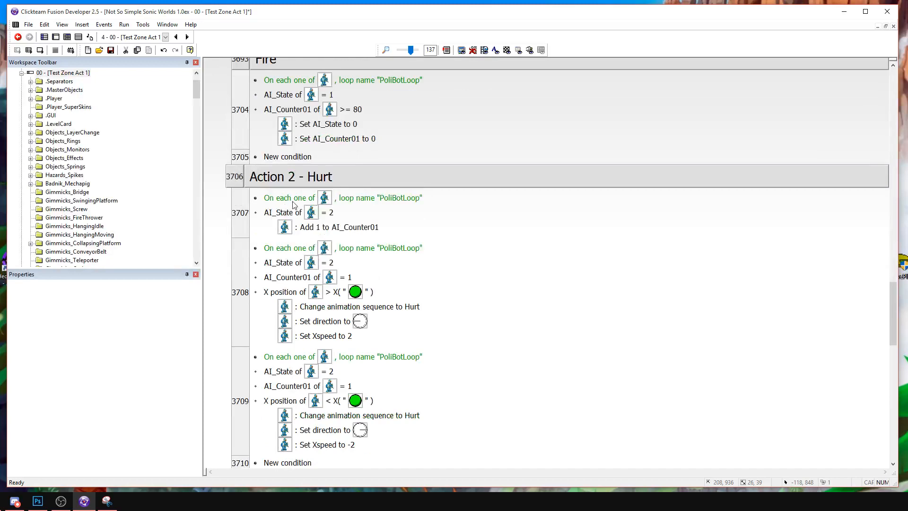
scroll(293, 204, up, 2)
click(240, 219)
scroll(282, 240, down, 6)
click(282, 236)
key(ctrl+v)
double_click(302, 268)
text(30)
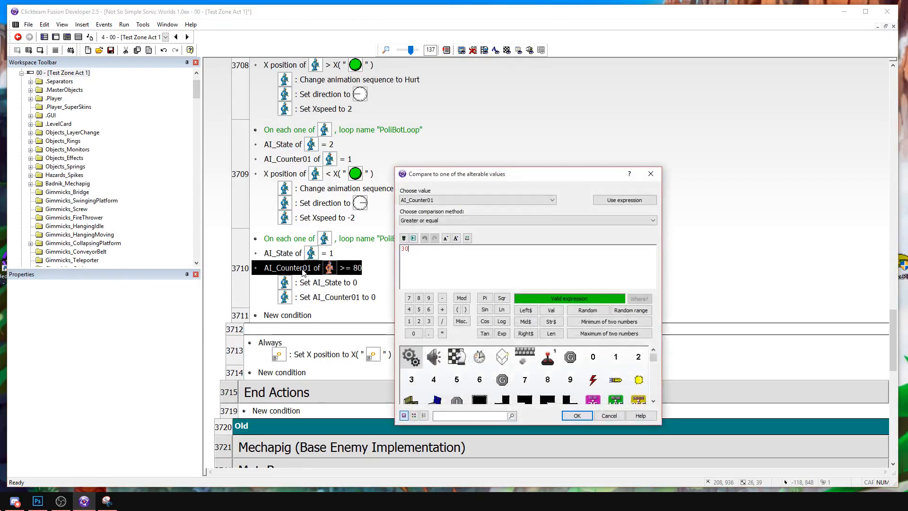
key(Return)
click(355, 299)
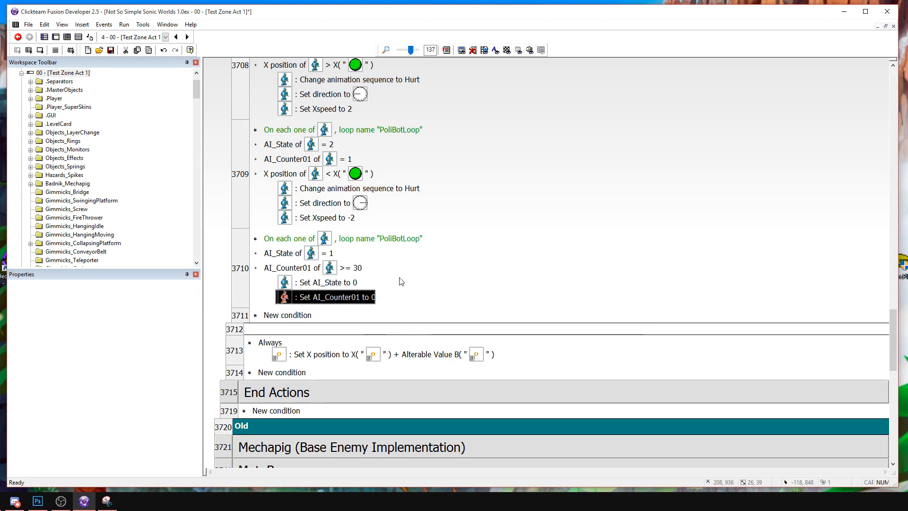
key(Delete)
key(ctrl+z)
Set the AI_State condition of the reset event in Action 2 - Hurt to 2.
scroll(464, 195, up, 2)
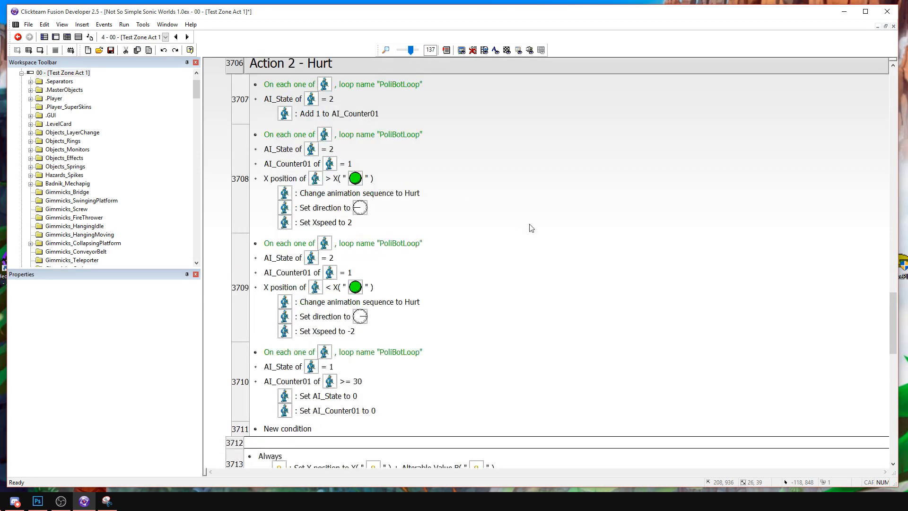
scroll(512, 217, up, 1)
double_click(315, 427)
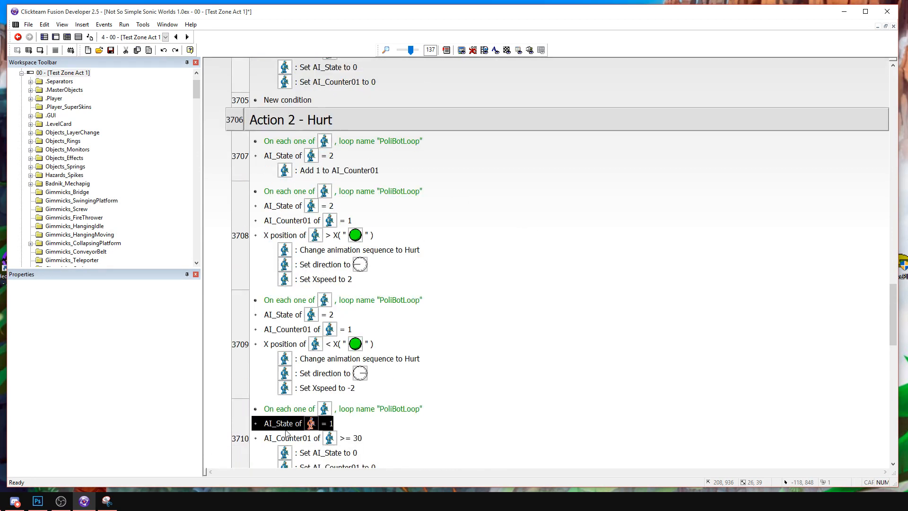
text(2)
key(Return)
Save the project, run the frame and attack the PoliceBot to test its hurt reaction.
click(109, 50)
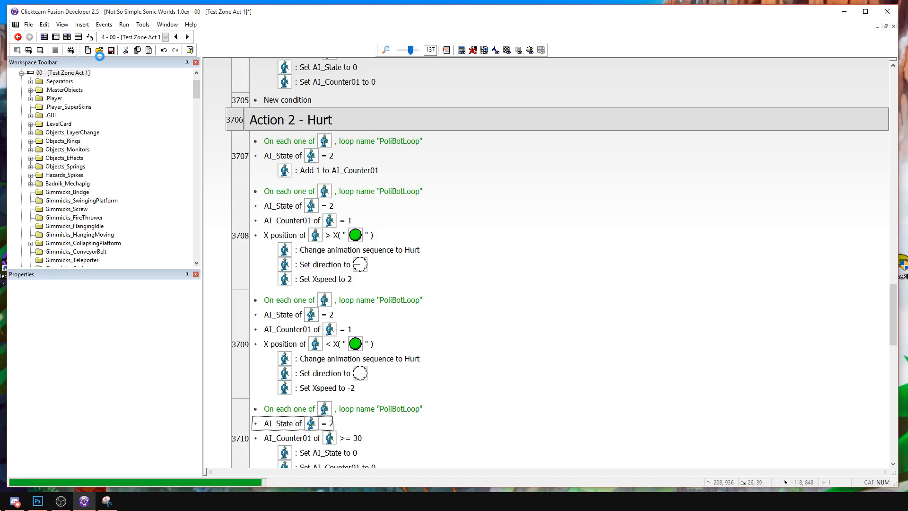
click(40, 51)
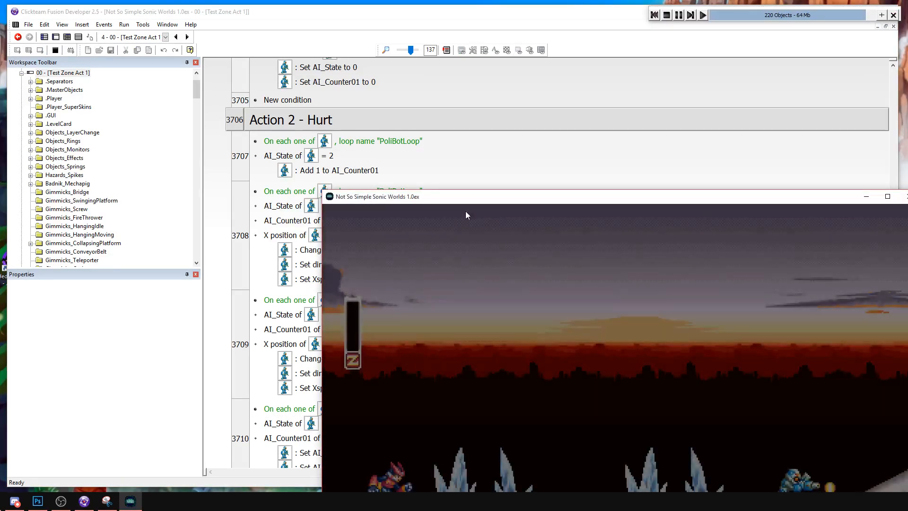
drag(466, 211, 281, 50)
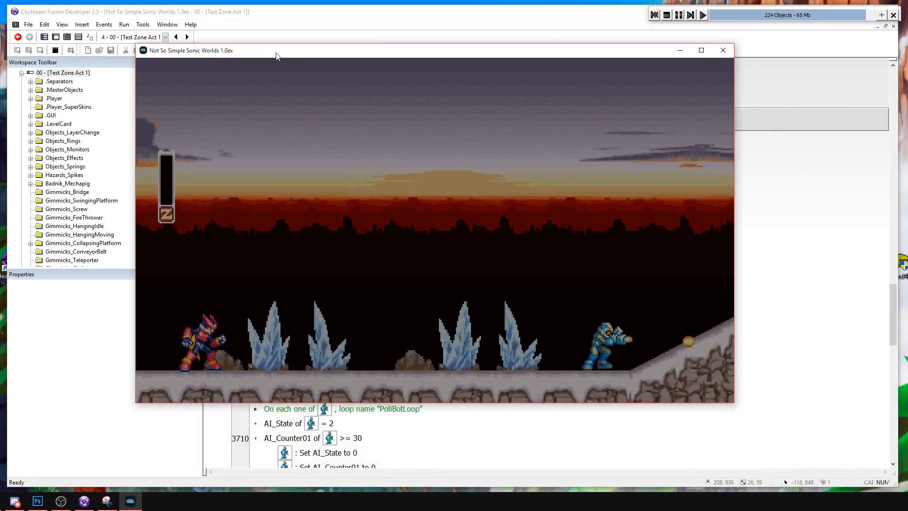
key(Right)
key(z)
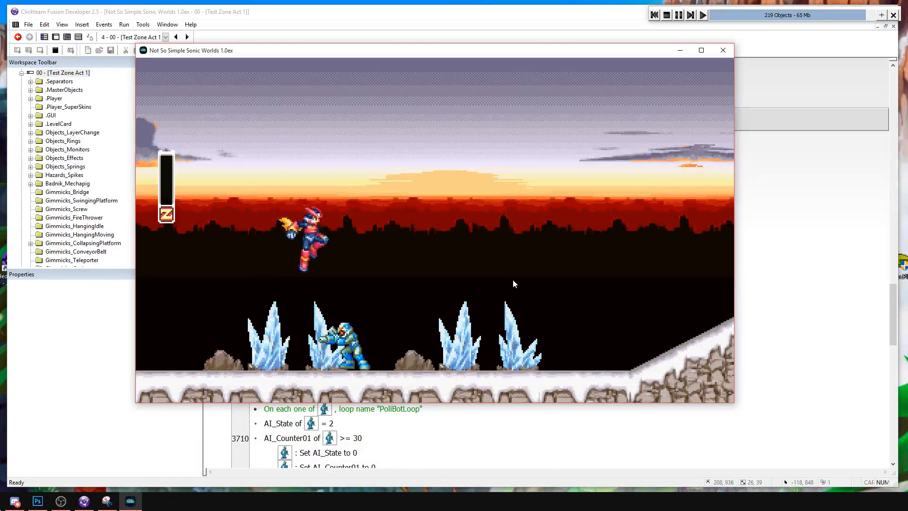
key(Right)
key(Left)
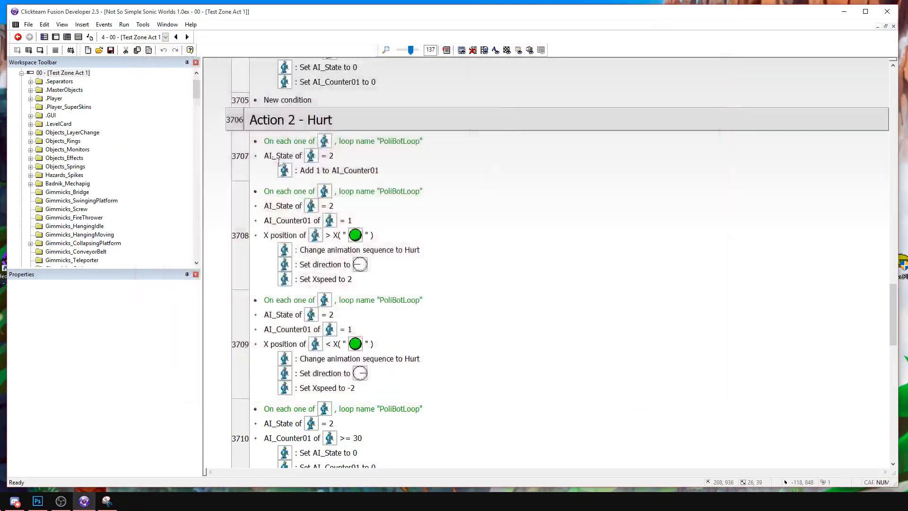
Review the Action 2 - Hurt events and save the project.
scroll(324, 228, down, 4)
scroll(327, 222, up, 3)
click(350, 143)
scroll(366, 251, up, 2)
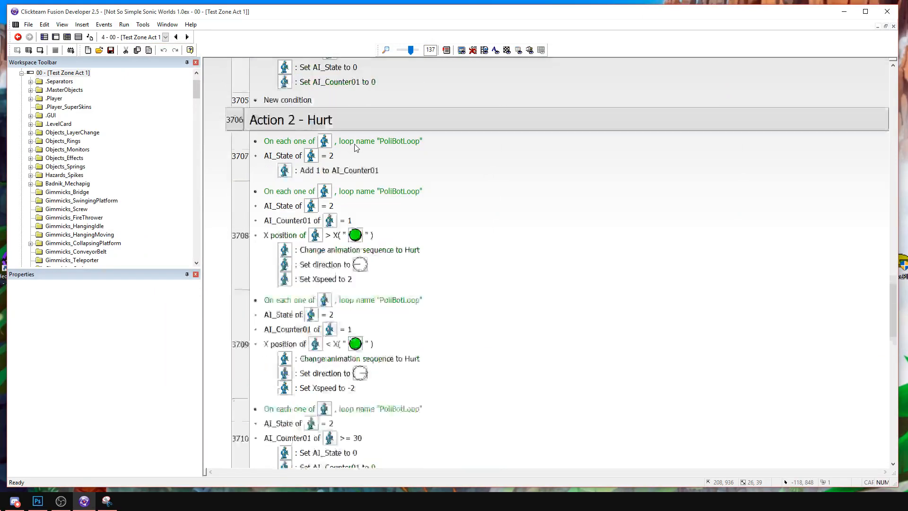
scroll(368, 258, down, 1)
scroll(350, 144, up, 4)
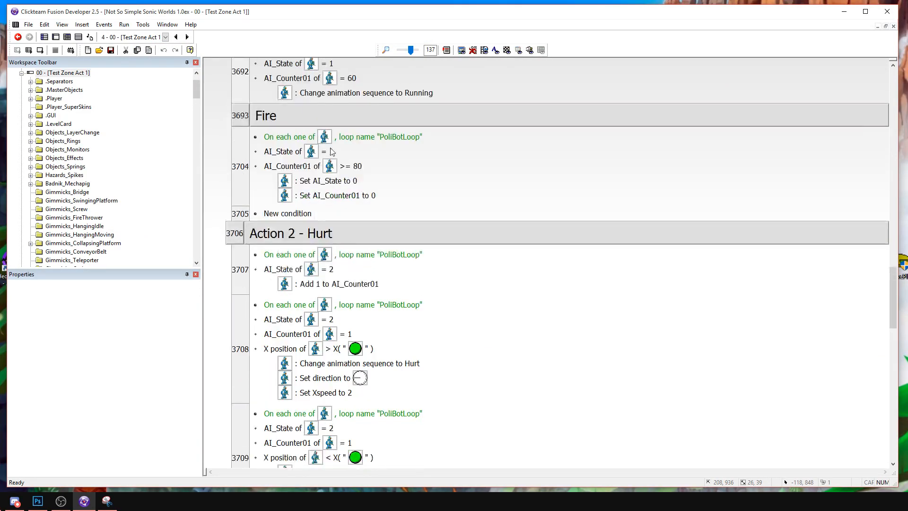
click(110, 50)
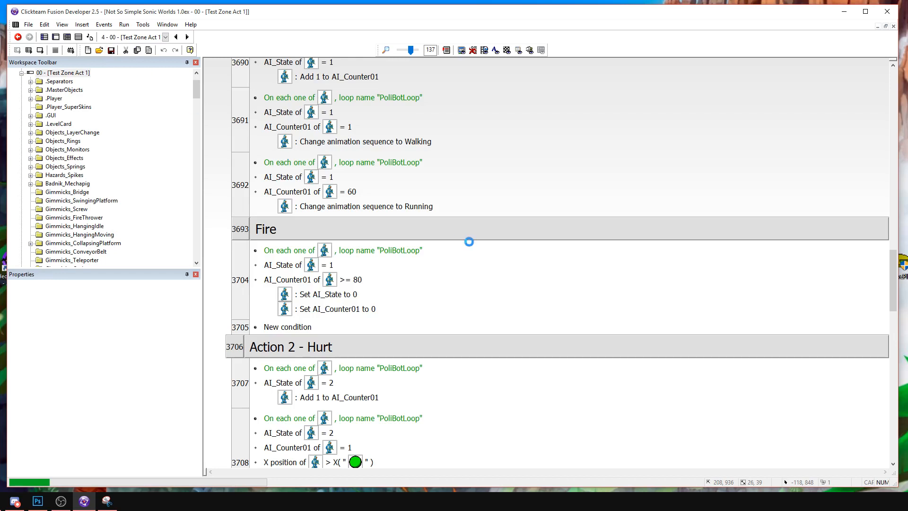
Copy a firing event with the TailsFlyNormal sample actions from the Fire group and insert it after the first event of Action 2 - Hurt.
double_click(331, 228)
scroll(327, 228, down, 1)
click(246, 246)
double_click(289, 173)
scroll(353, 224, down, 3)
scroll(353, 224, down, 2)
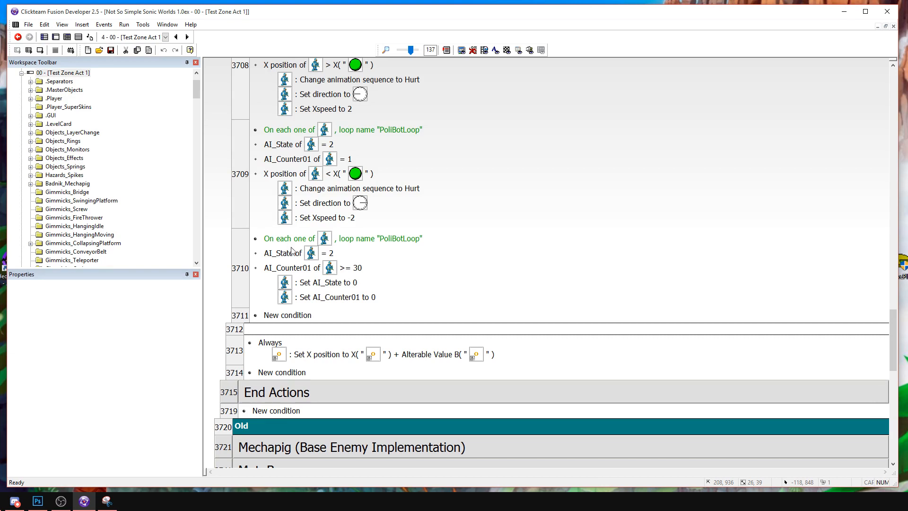
scroll(245, 252, up, 2)
click(240, 147)
key(ctrl+v)
Copy the Stop and Play TailsFlyNormal actions into the first X-position event of Action 2 - Hurt and delete the pasted firing event.
click(323, 195)
click(329, 314)
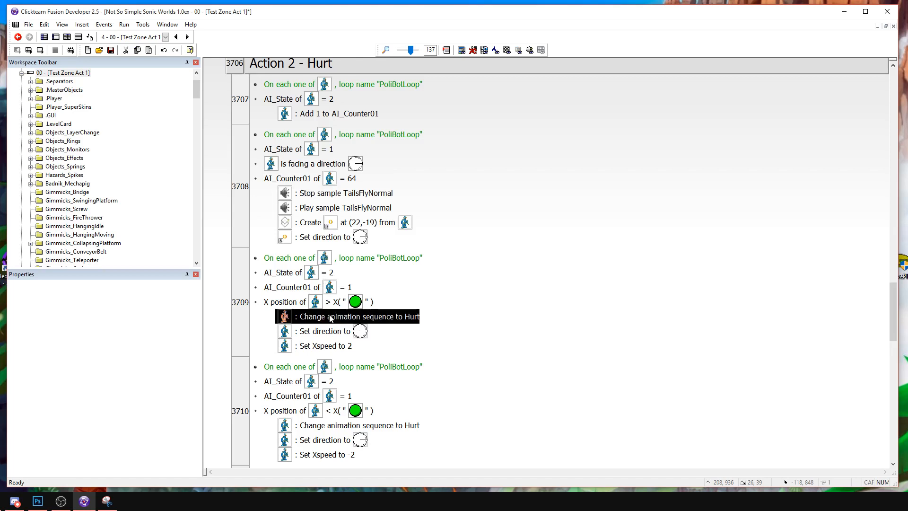
key(ctrl+v)
click(331, 207)
key(ctrl+c)
click(333, 331)
key(ctrl+v)
click(423, 216)
key(Delete)
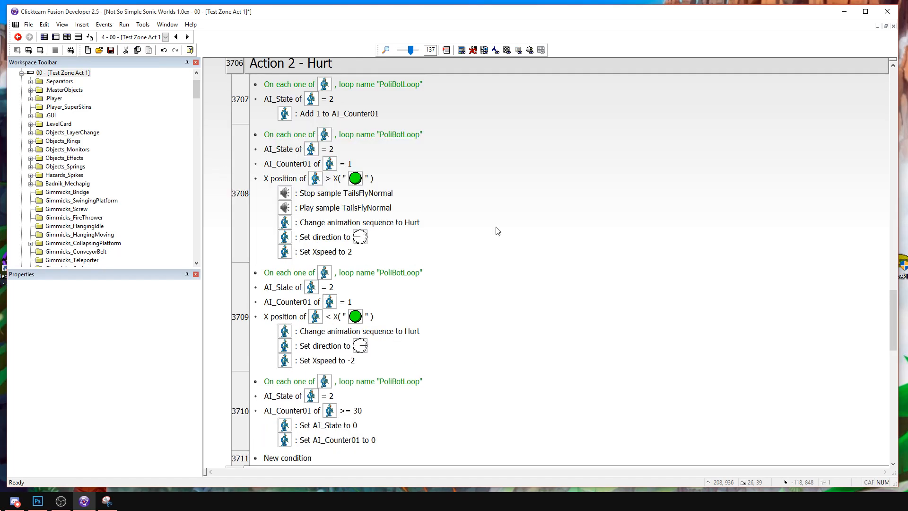
Edit the Stop sample action of the first X-position event and audition the Slash3 and SE_AILE_COMMON3 samples.
double_click(370, 198)
click(492, 238)
click(486, 254)
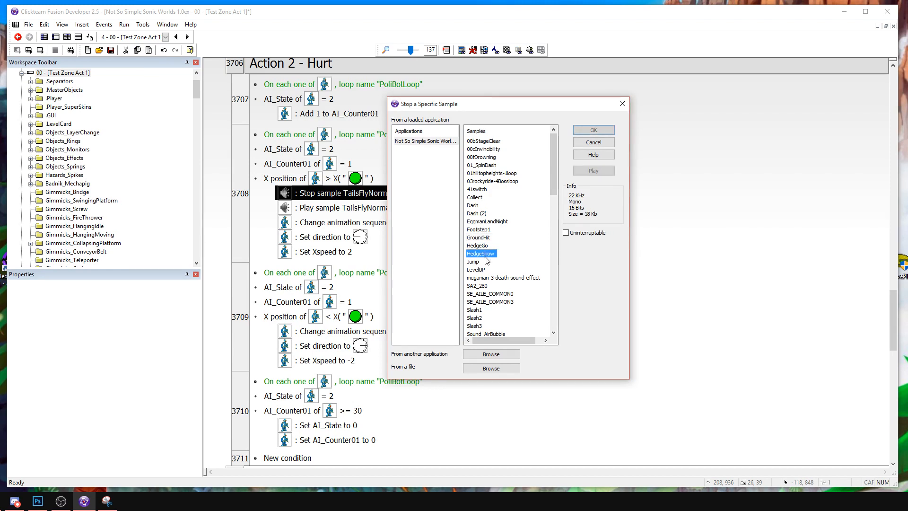
scroll(494, 262, down, 1)
click(497, 255)
click(590, 173)
click(488, 302)
scroll(501, 293, down, 1)
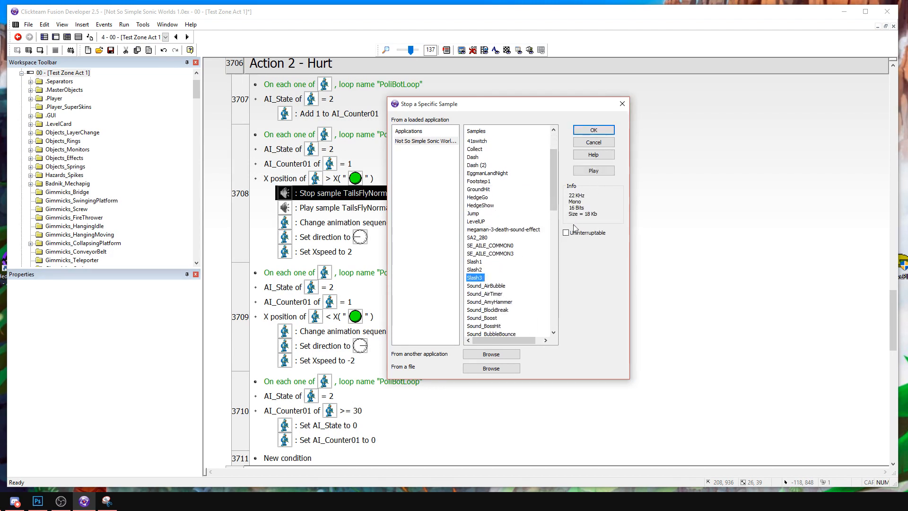
click(508, 254)
scroll(515, 265, down, 1)
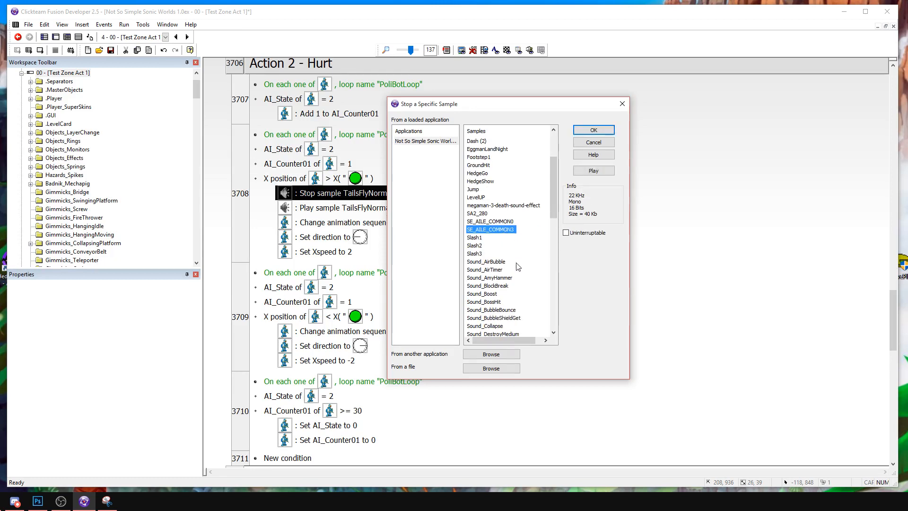
Look further through the sample list and audition Sound_NotTheHomingAttackSound as a hit sound.
scroll(518, 267, down, 2)
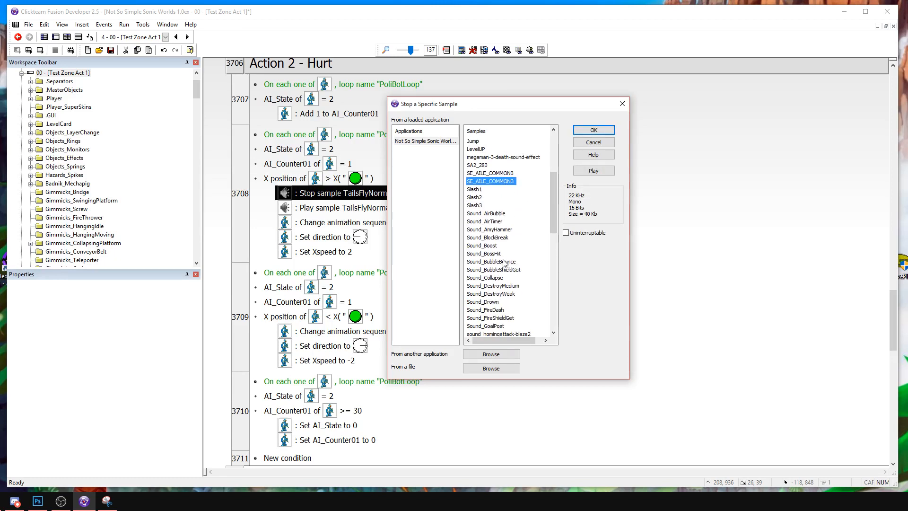
scroll(512, 265, down, 1)
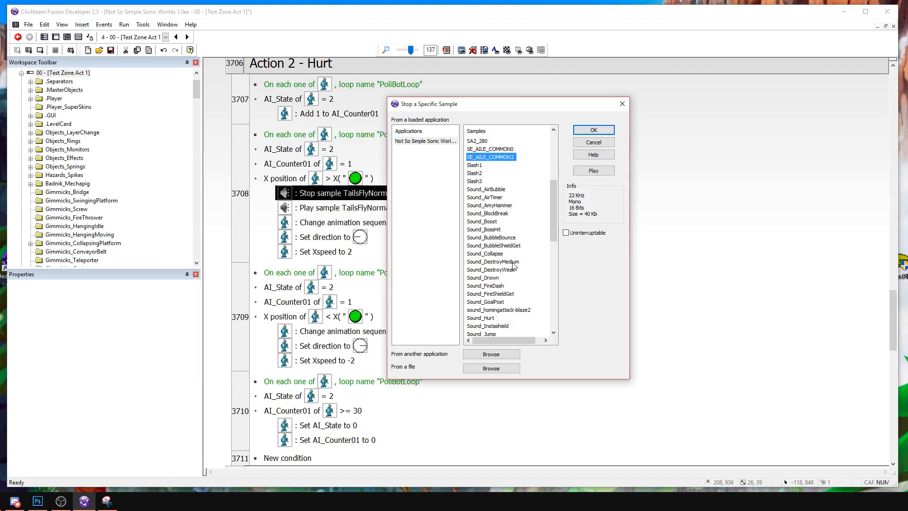
scroll(514, 264, down, 3)
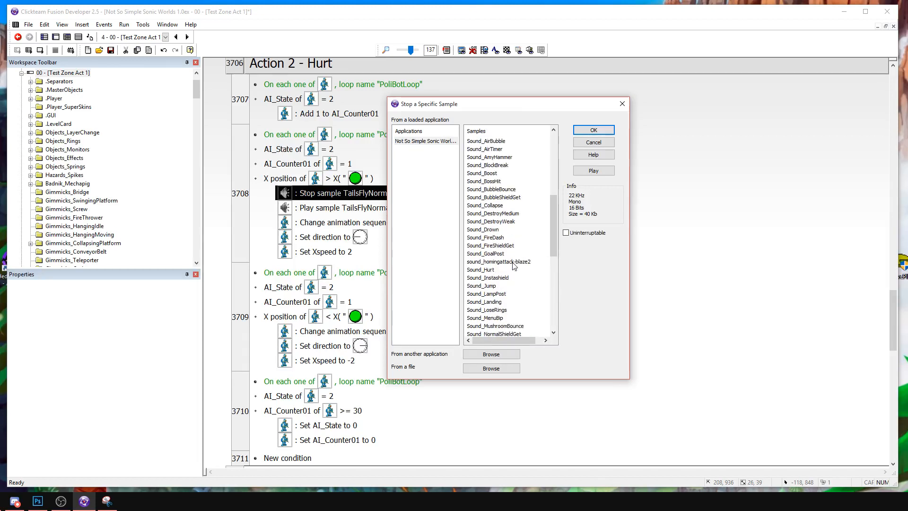
scroll(514, 266, down, 3)
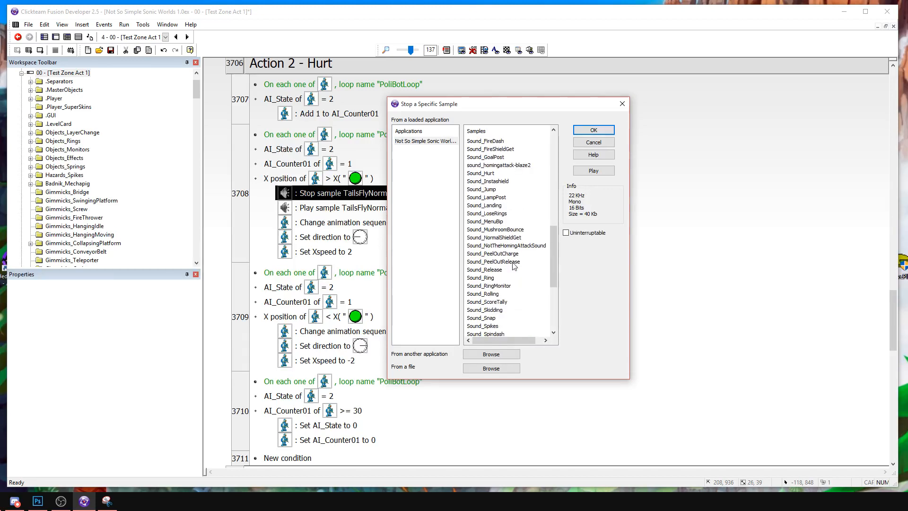
click(515, 246)
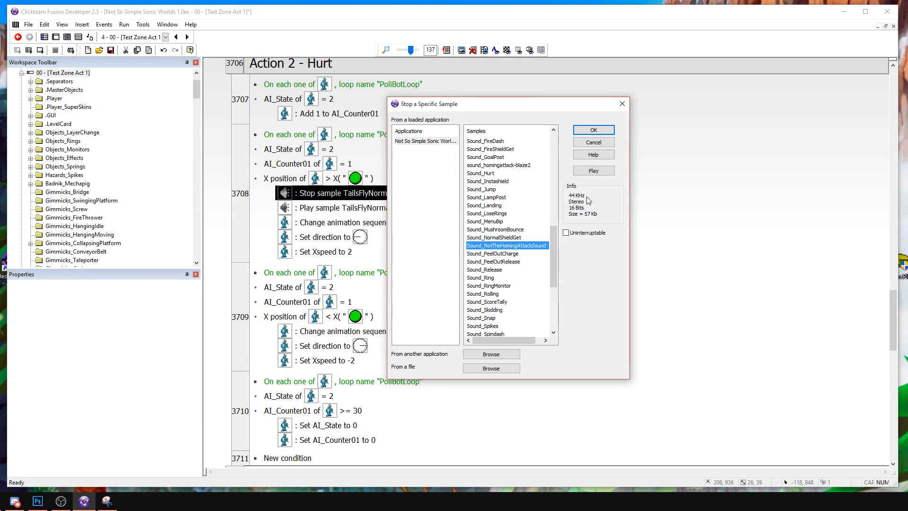
click(609, 175)
click(518, 238)
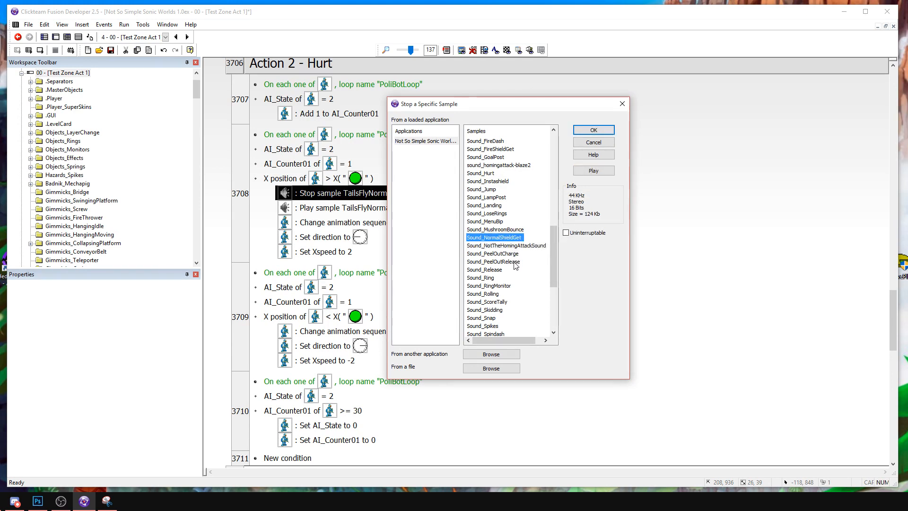
Audition further hit sound candidates near the end of the sample list, including Sound_stompair and Sound_stompland.
double_click(492, 269)
click(499, 285)
scroll(501, 279, down, 4)
click(499, 262)
click(594, 174)
click(512, 277)
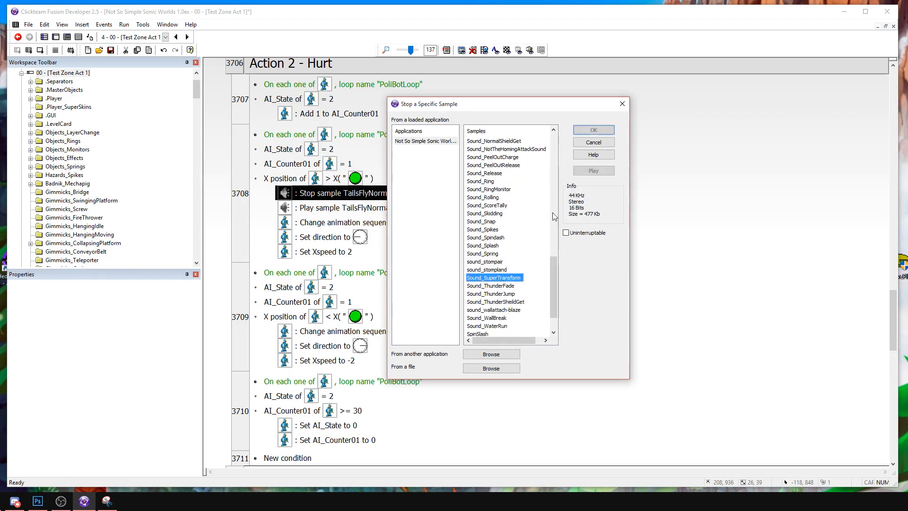
click(497, 270)
click(594, 171)
click(512, 288)
scroll(517, 289, down, 1)
click(518, 287)
click(593, 171)
scroll(501, 303, down, 1)
click(501, 286)
click(610, 170)
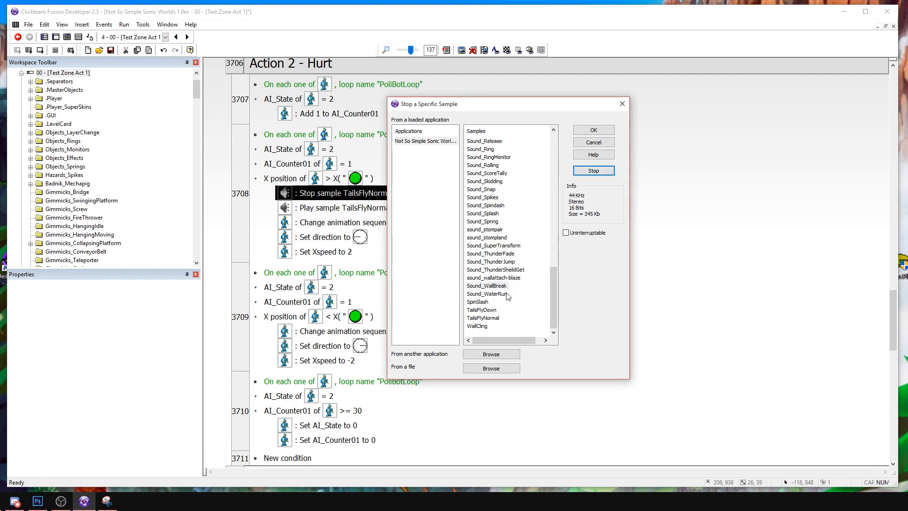
Set both the Stop sample and Play sample actions of the first X-position event to WallCling.
click(494, 306)
click(485, 326)
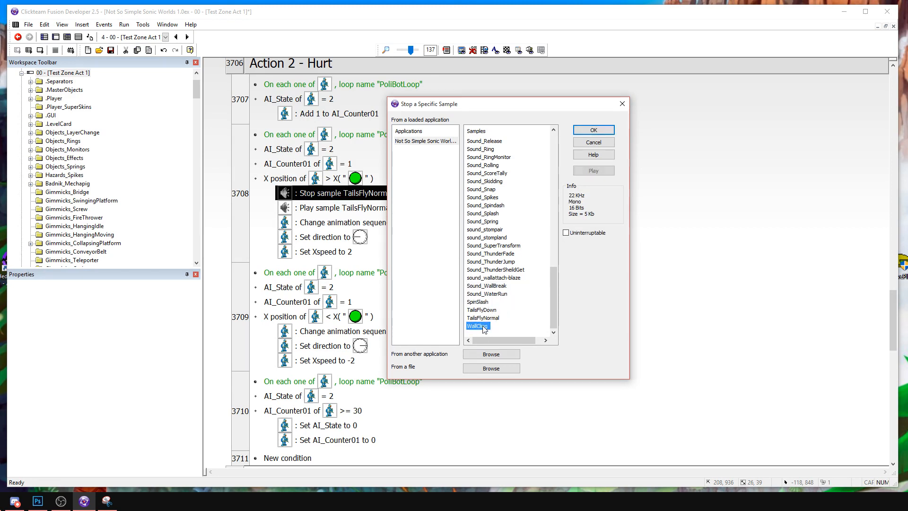
click(580, 174)
scroll(562, 184, up, 4)
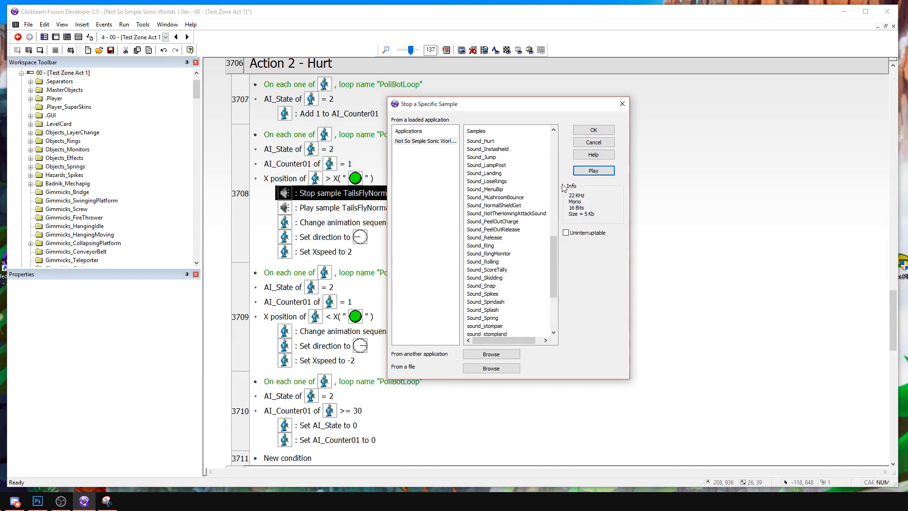
click(595, 129)
double_click(348, 206)
scroll(494, 284, down, 10)
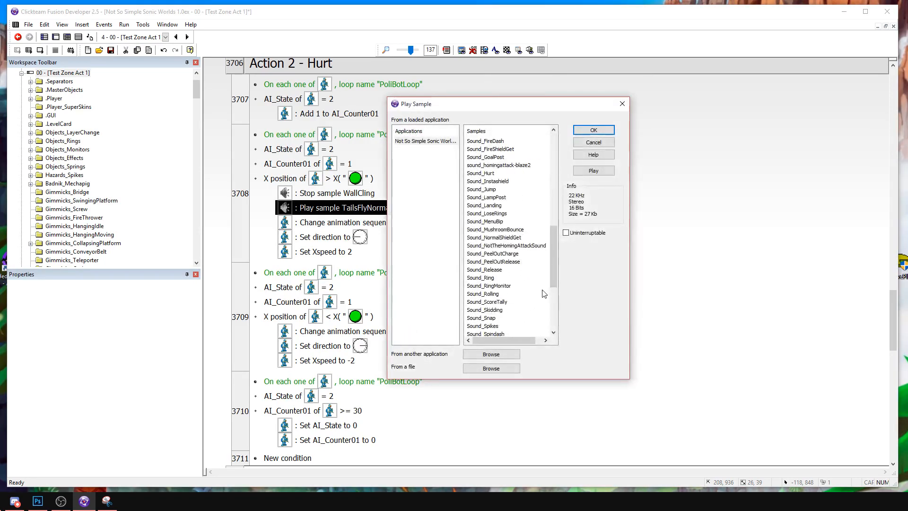
double_click(483, 327)
Copy the Stop and Play sample WallCling actions into the second X-position event of Action 2 - Hurt, before its animation change.
click(352, 195)
key(ctrl+c)
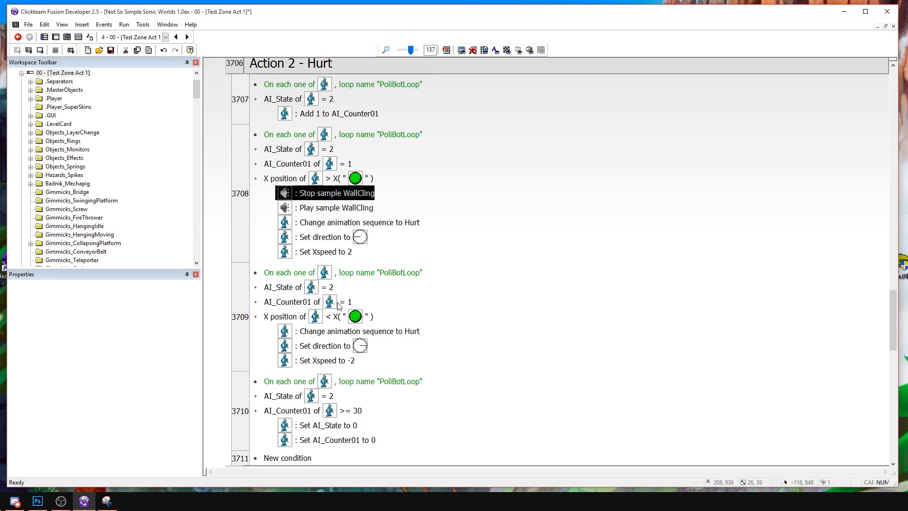
click(348, 332)
key(ctrl+v)
click(342, 208)
key(ctrl+c)
click(359, 344)
key(ctrl+v)
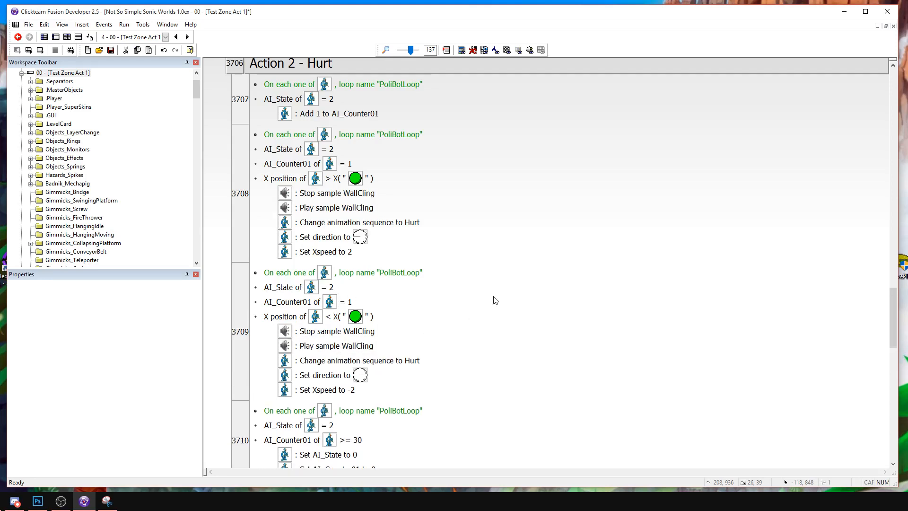
Insert an action setting CameraShake to 5 at the start of the first X-position event's actions.
right_click(328, 198)
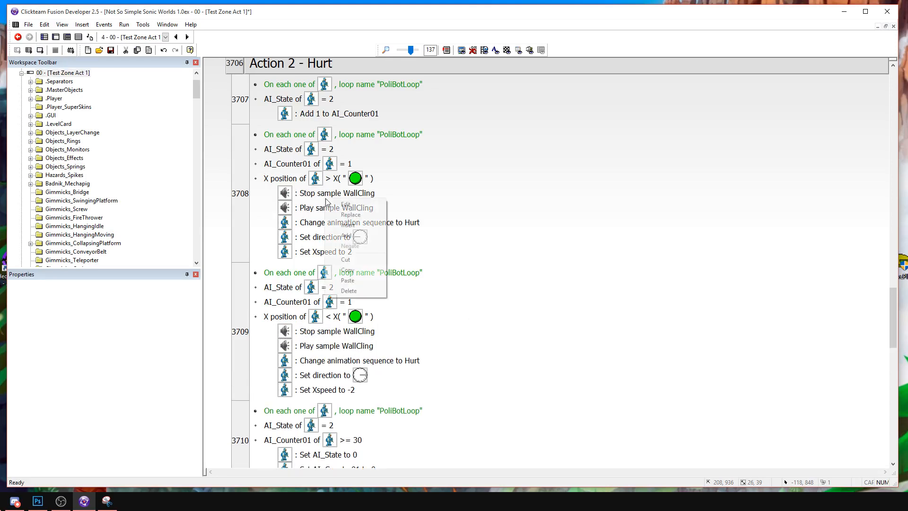
click(348, 222)
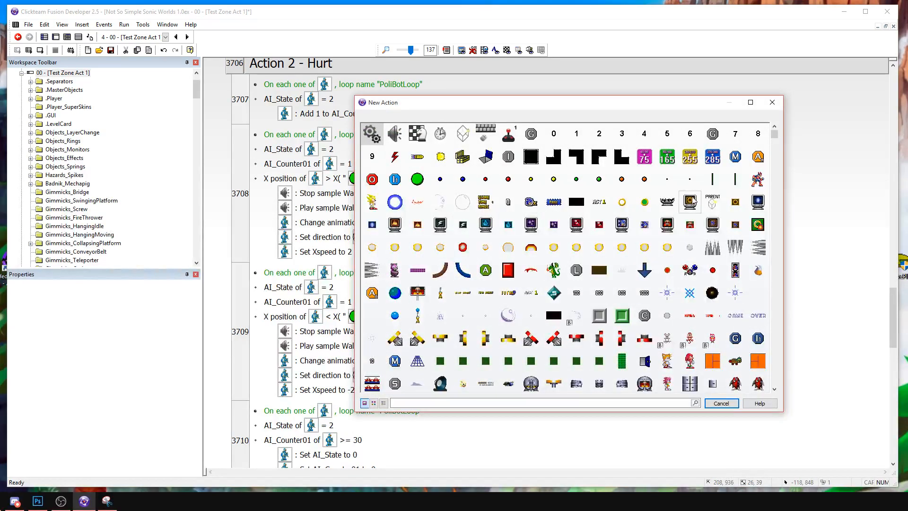
right_click(647, 308)
mouse_move(691, 408)
click(596, 425)
click(450, 214)
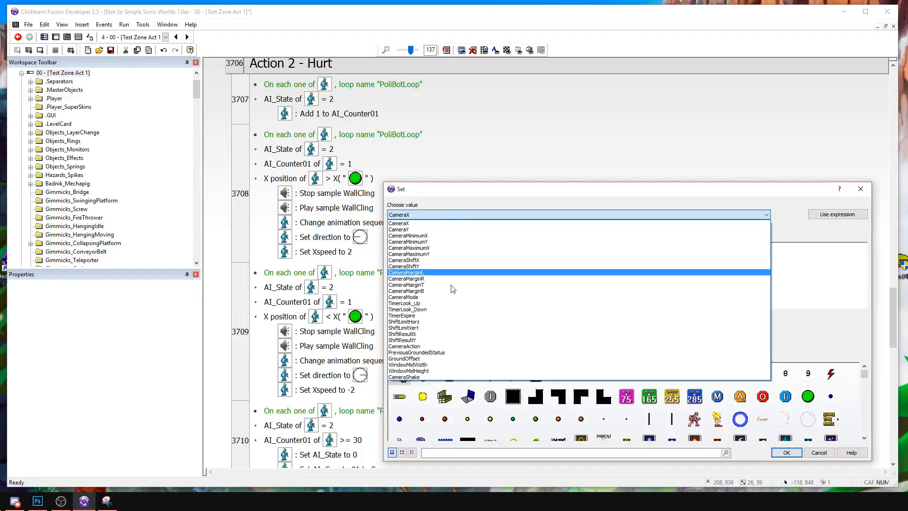
click(440, 378)
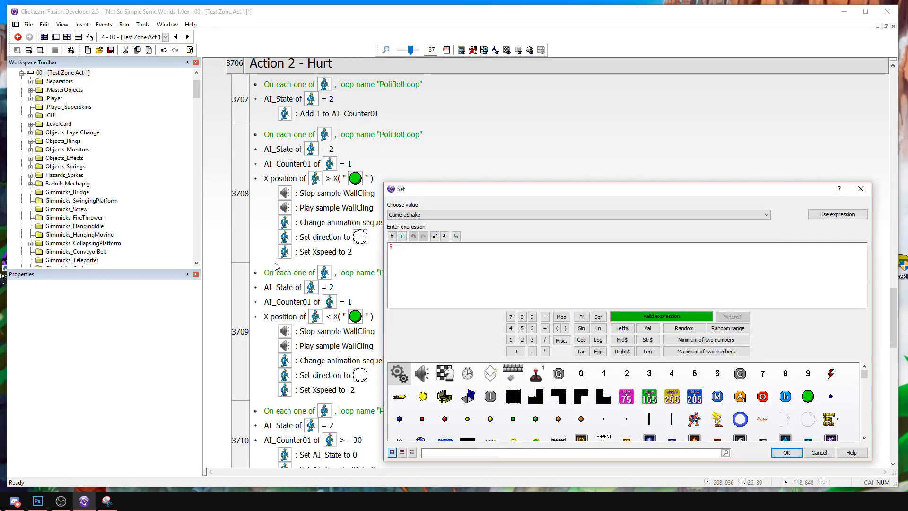
key(Return)
Copy the CameraShake action to the start of the second X-position event's actions.
click(353, 194)
right_click(356, 342)
click(356, 342)
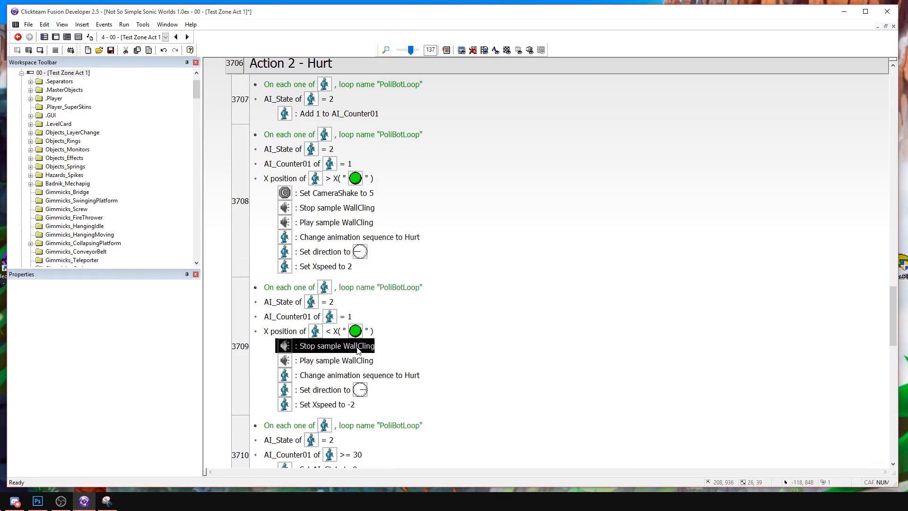
key(ctrl+v)
Run the current frame, attack the PoliceBot to test its hit sound and camera shake, and stop the game.
click(41, 49)
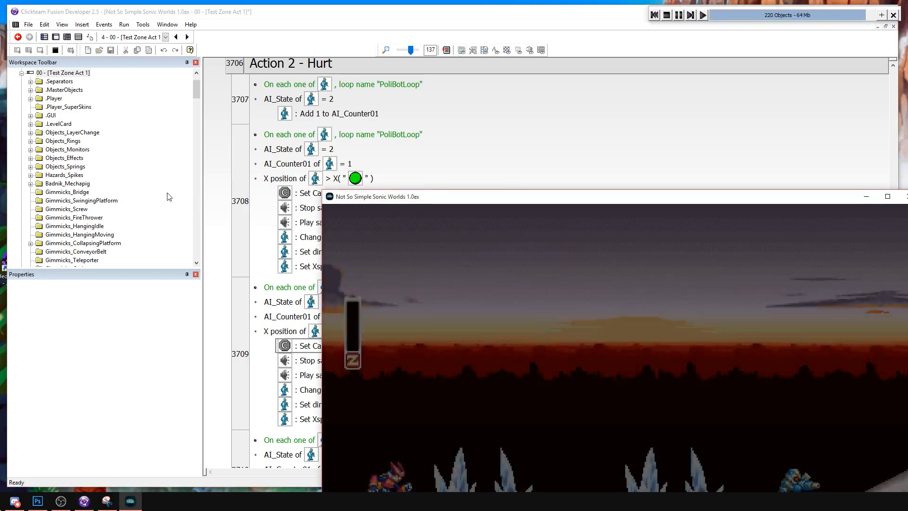
drag(555, 198, 311, 45)
key(Right)
key(a)
key(Left)
key(s)
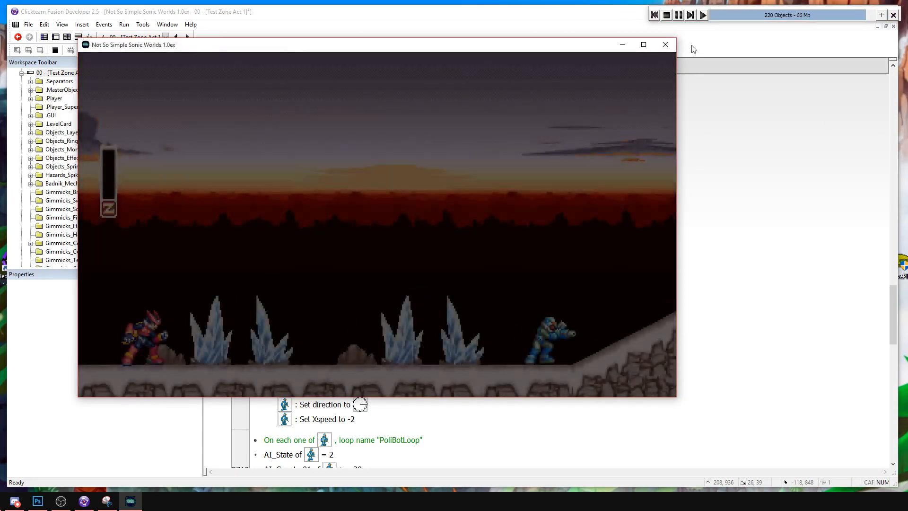
click(667, 15)
Duplicate the Always event with the Set Attacking action at the start of the [Chracter - 00] Zero group.
scroll(434, 188, up, 15)
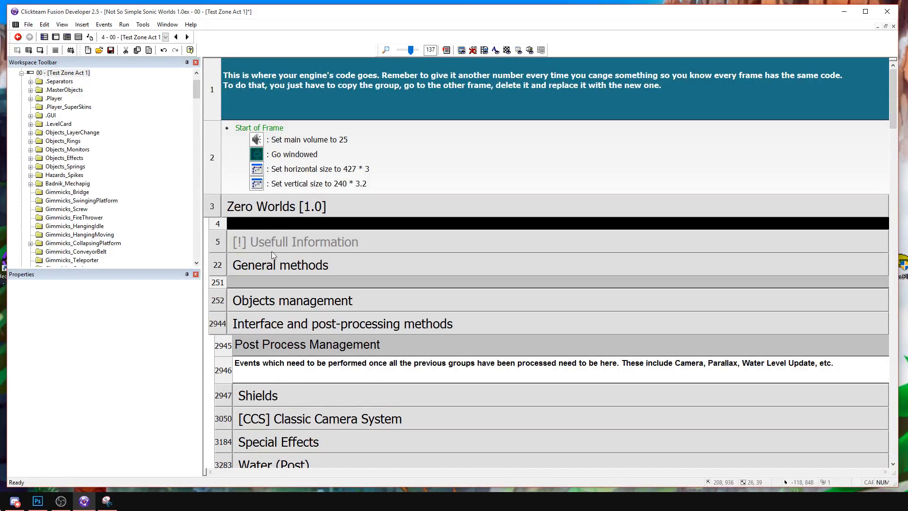
scroll(279, 264, down, 5)
double_click(234, 96)
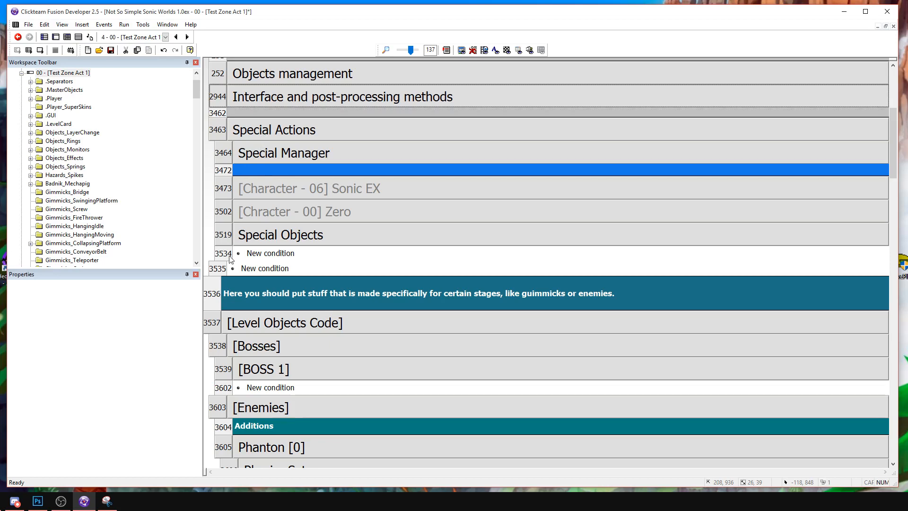
double_click(271, 208)
click(232, 241)
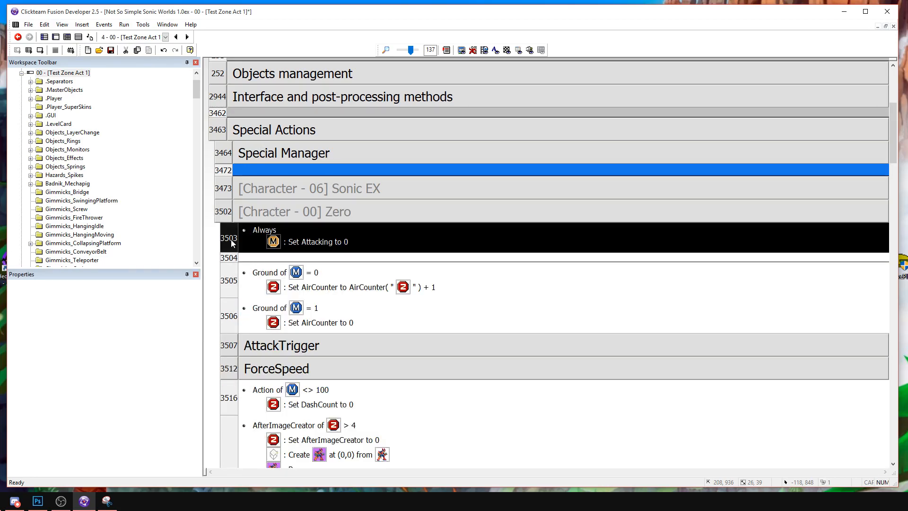
key(ctrl+v)
Replace the Always condition of the group's first event with Only one action when event loops.
right_click(277, 235)
click(316, 244)
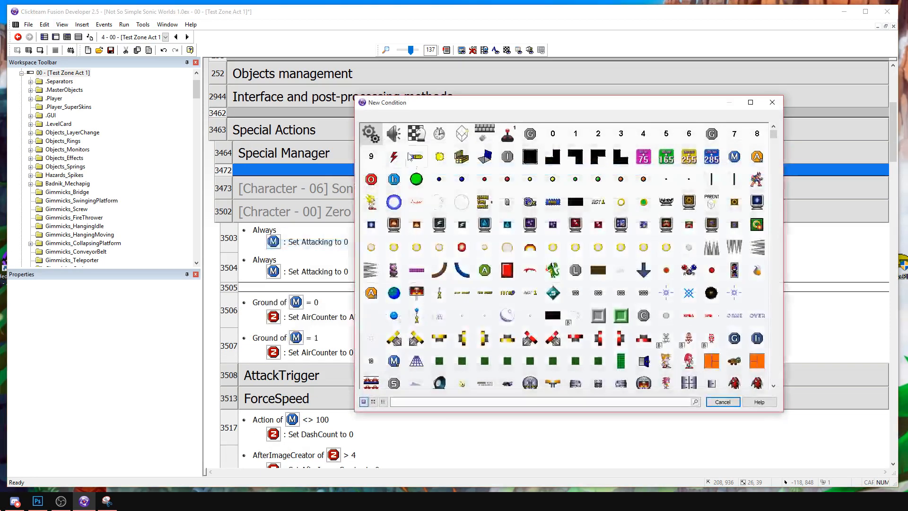
mouse_move(407, 196)
click(302, 209)
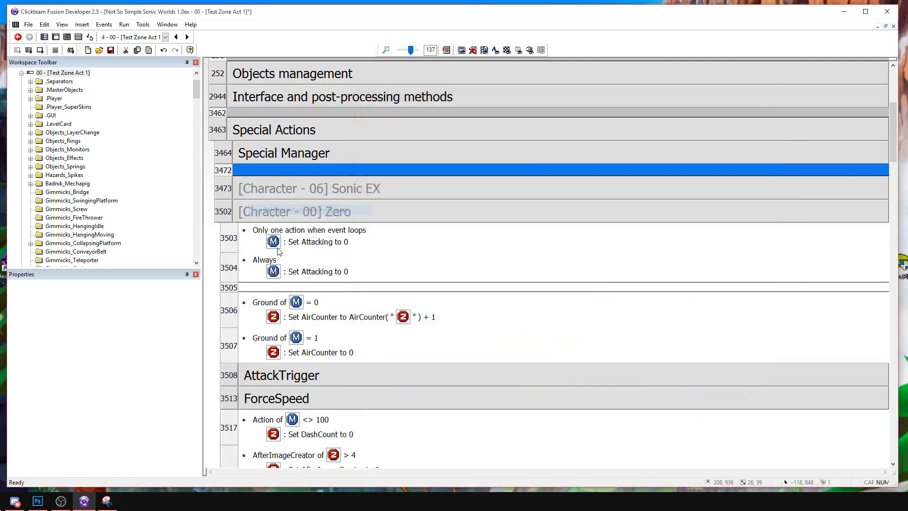
Replace the Set Attacking action in the Zero group's Only one action when event loops event with Set Counter to 17.
key(Delete)
double_click(296, 246)
scroll(619, 258, down, 10)
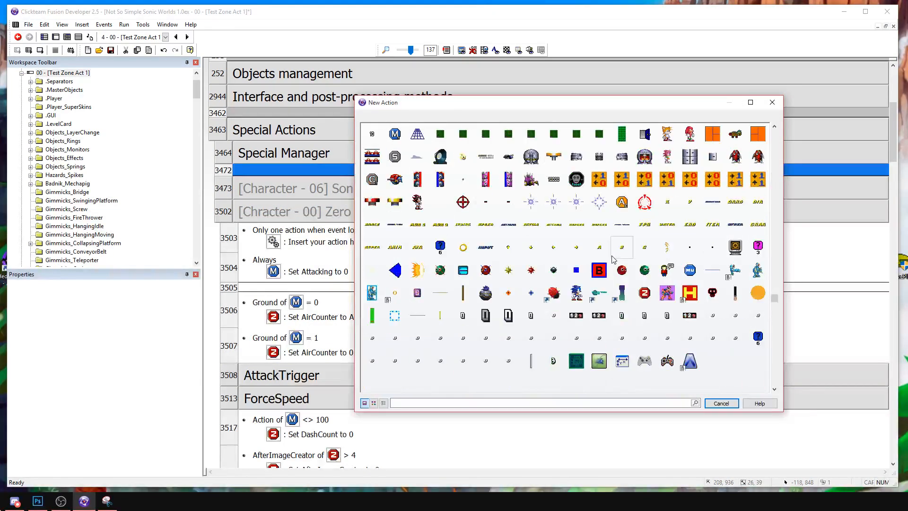
scroll(654, 246, up, 5)
scroll(671, 261, down, 3)
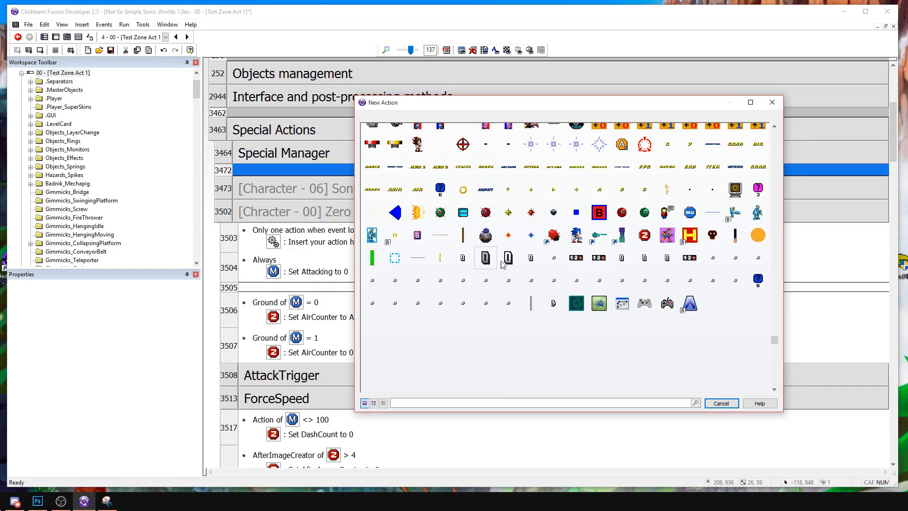
right_click(537, 263)
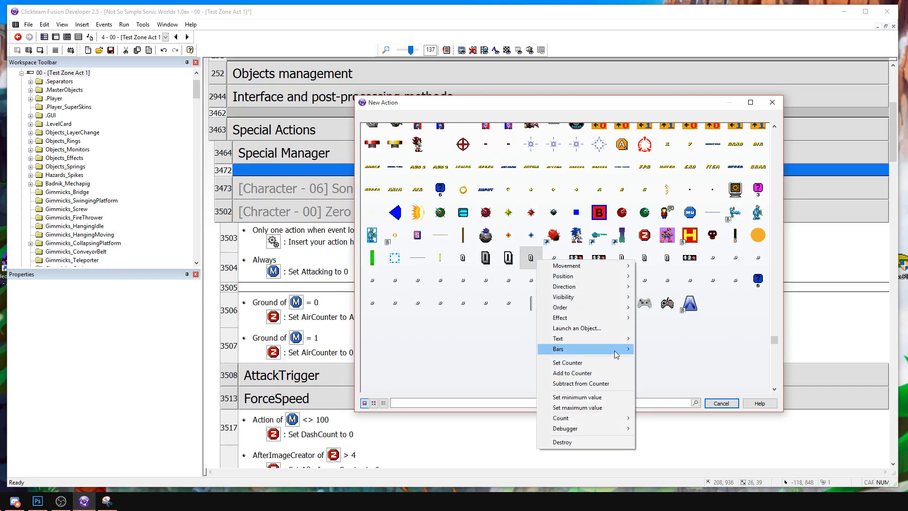
click(556, 369)
text(17)
key(Return)
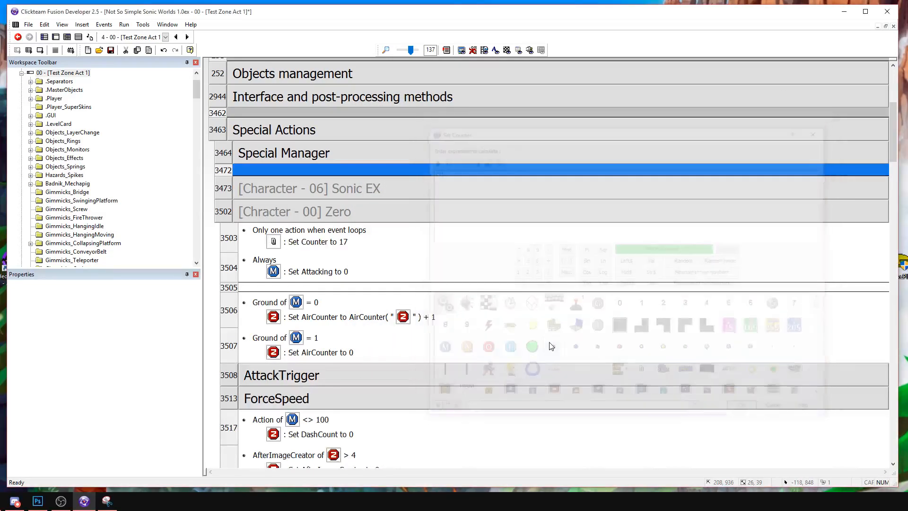
Run the current frame, move and jump with Zero around the PoliceBot to test the counter change, and stop the game.
click(40, 50)
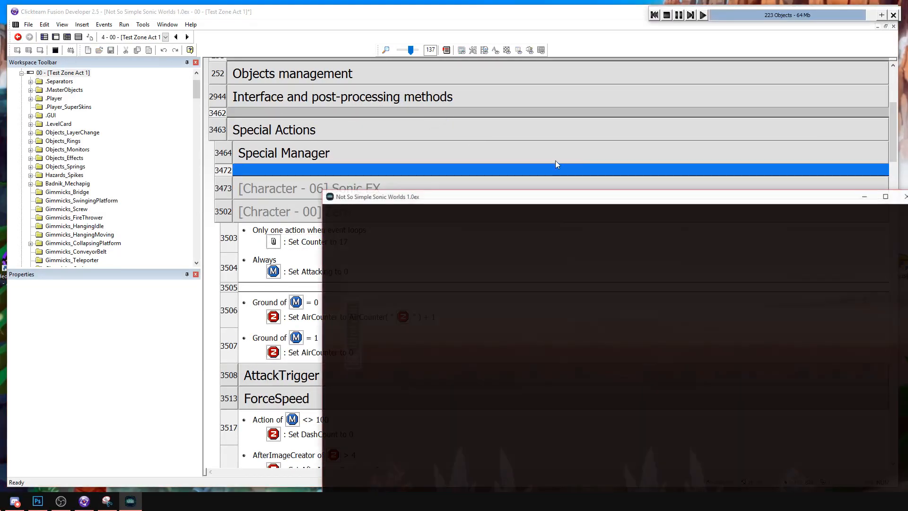
key(Right)
key(a)
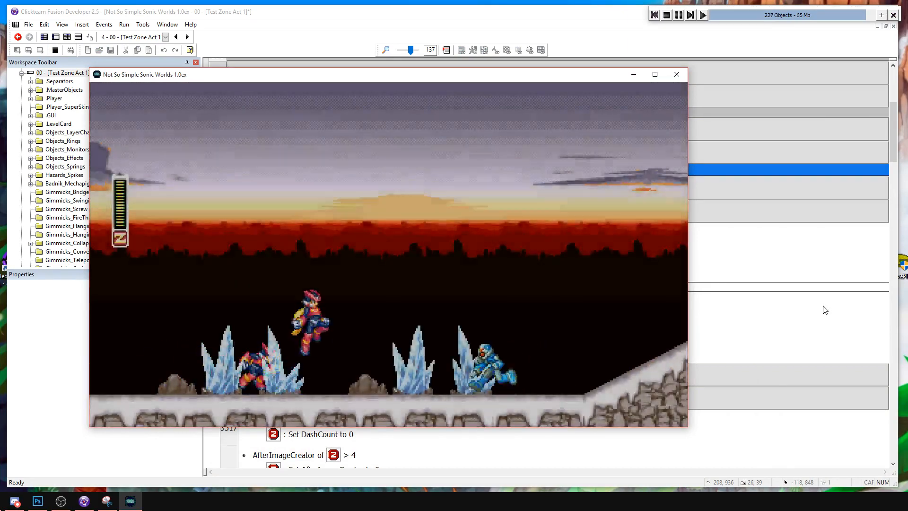
key(Right)
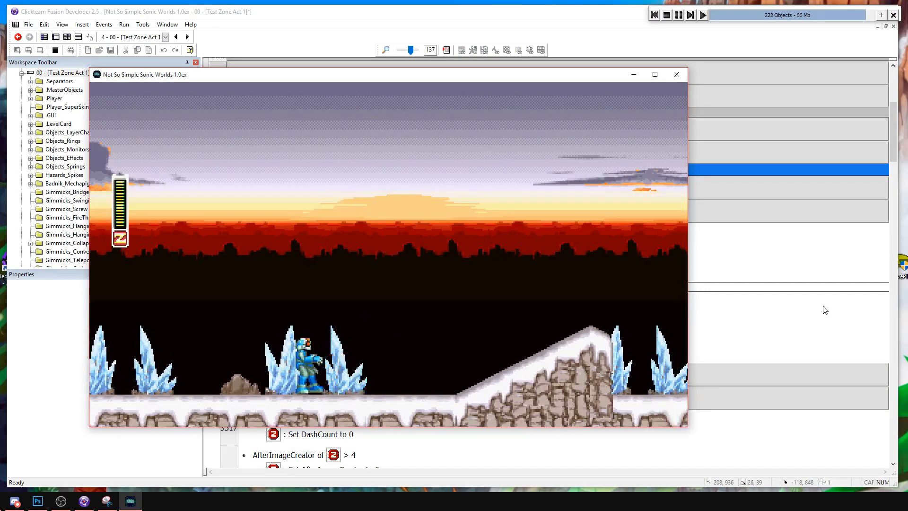
key(Left)
key(Right)
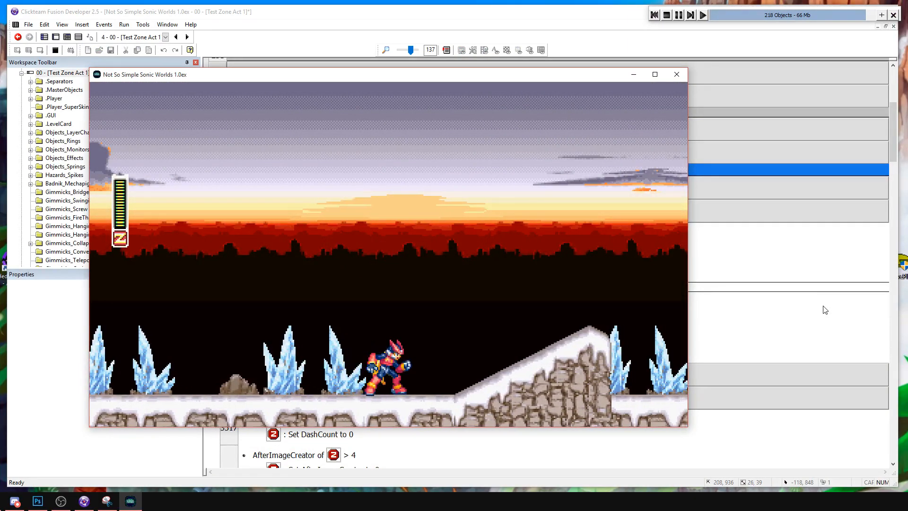
key(Right)
click(666, 15)
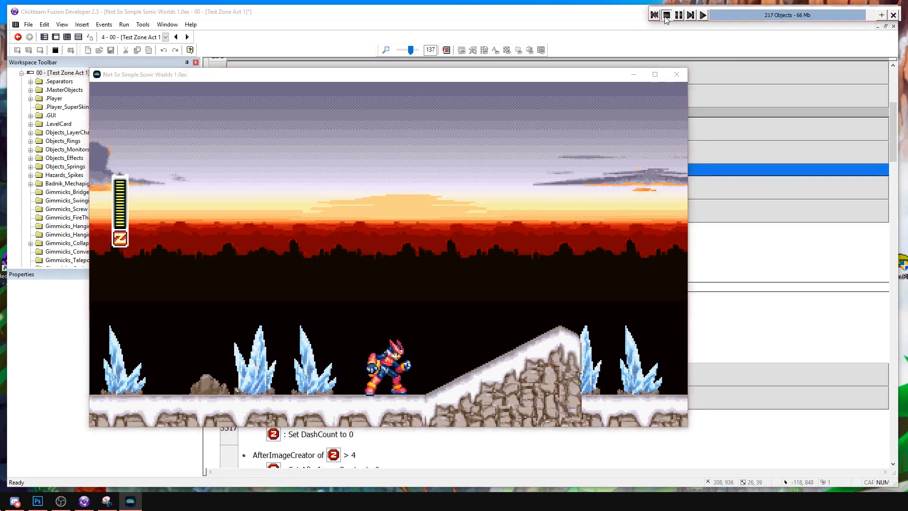
click(56, 38)
click(395, 137)
click(321, 186)
middle_drag(303, 150, 339, 206)
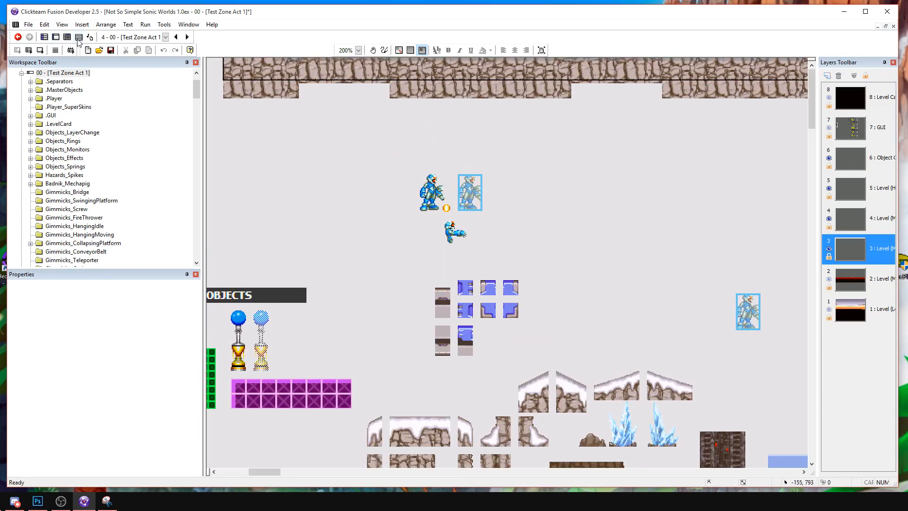
click(78, 38)
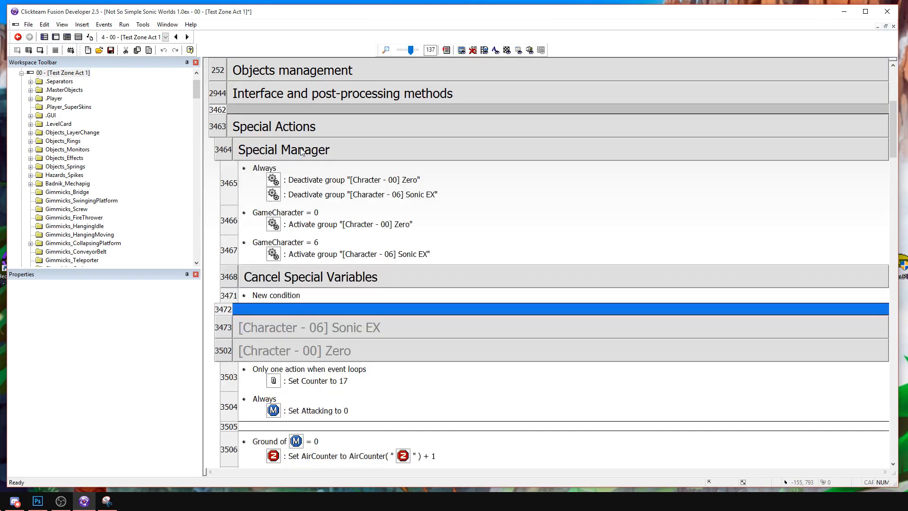
Collapse the Special Manager group and its parent Special Actions group in the event list.
double_click(301, 151)
double_click(290, 186)
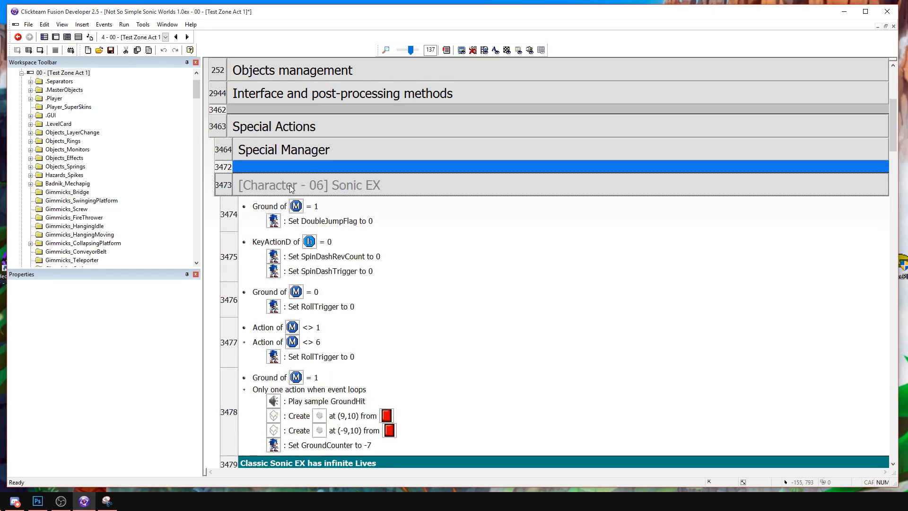
double_click(289, 185)
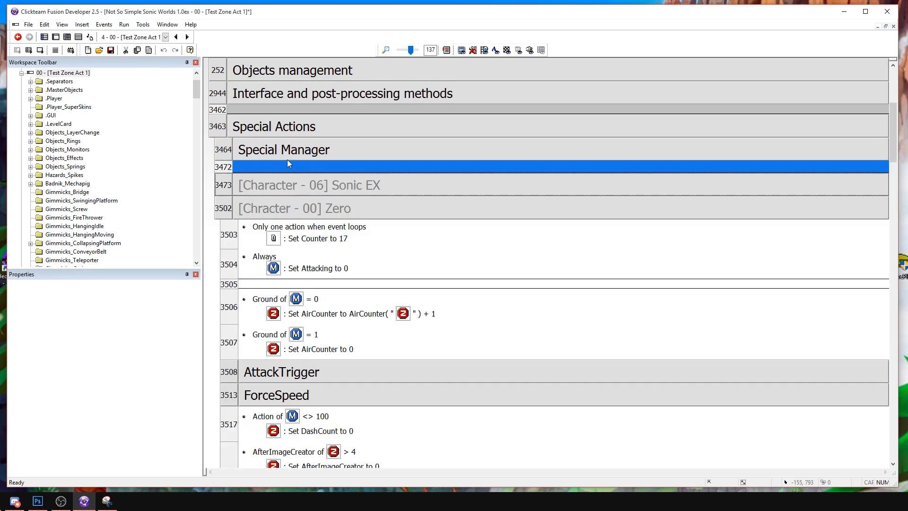
double_click(271, 124)
scroll(293, 199, down, 3)
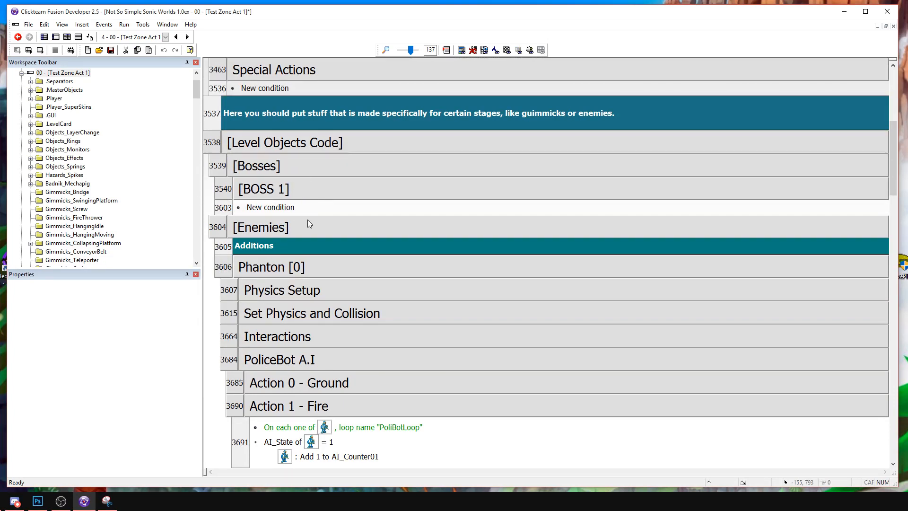
Collapse the PoliceBot A.I group and expand the Interactions group of Phanton [0].
double_click(305, 188)
double_click(303, 190)
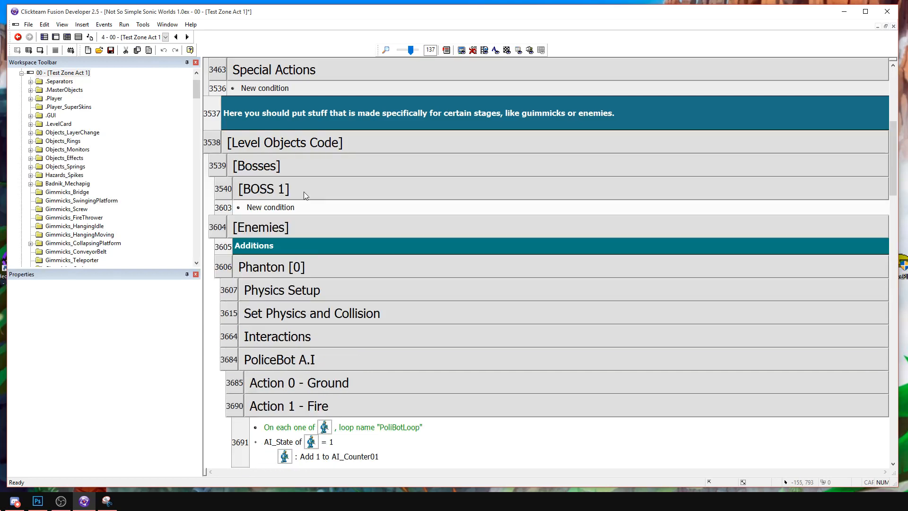
scroll(323, 344, down, 3)
scroll(323, 345, down, 2)
double_click(289, 189)
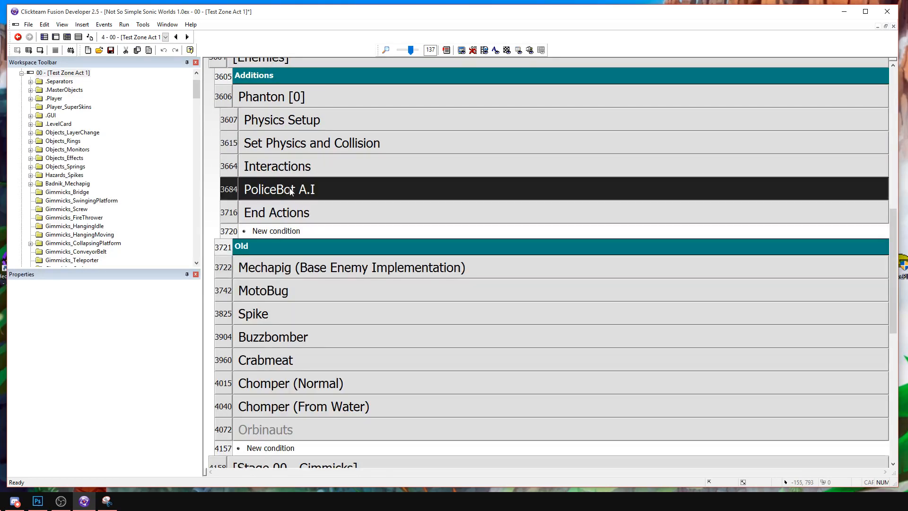
double_click(290, 170)
Copy the BcFixCounter > 0 condition from the Flash group into the first event under Destroy enemy.
scroll(360, 213, down, 1)
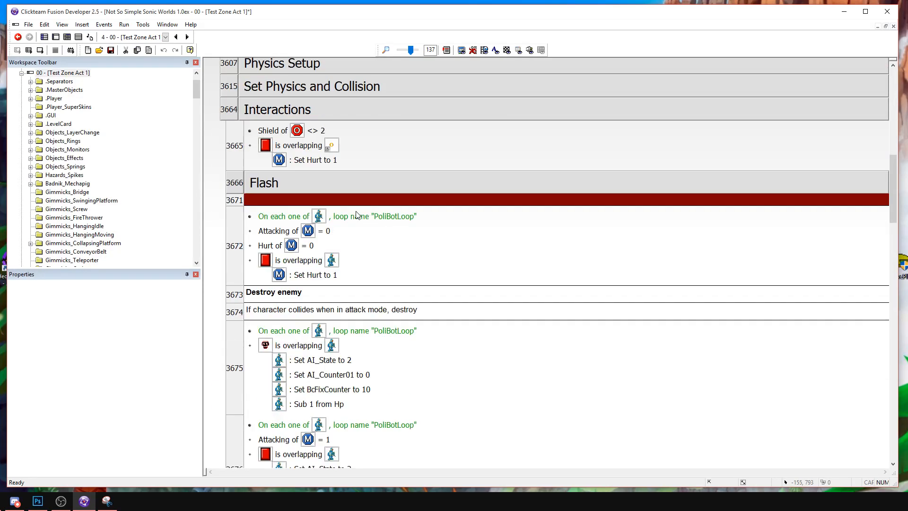
scroll(337, 219, down, 2)
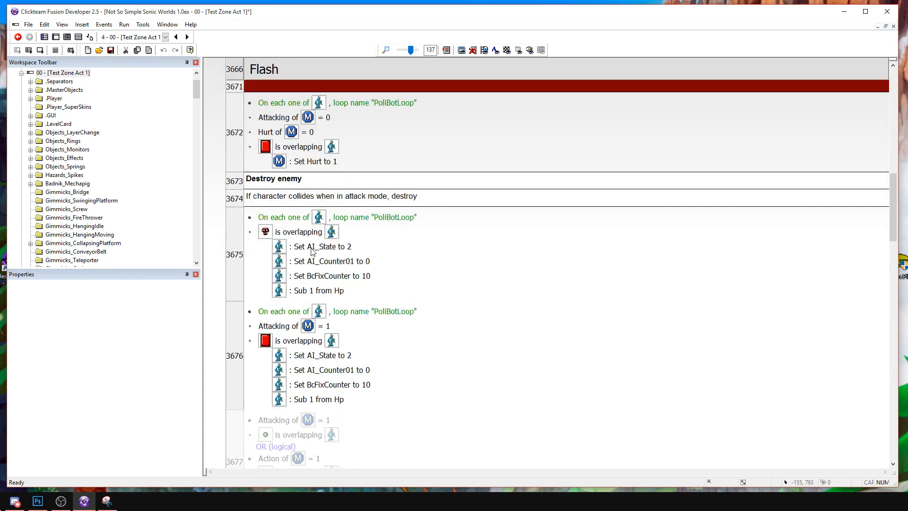
scroll(287, 124, up, 2)
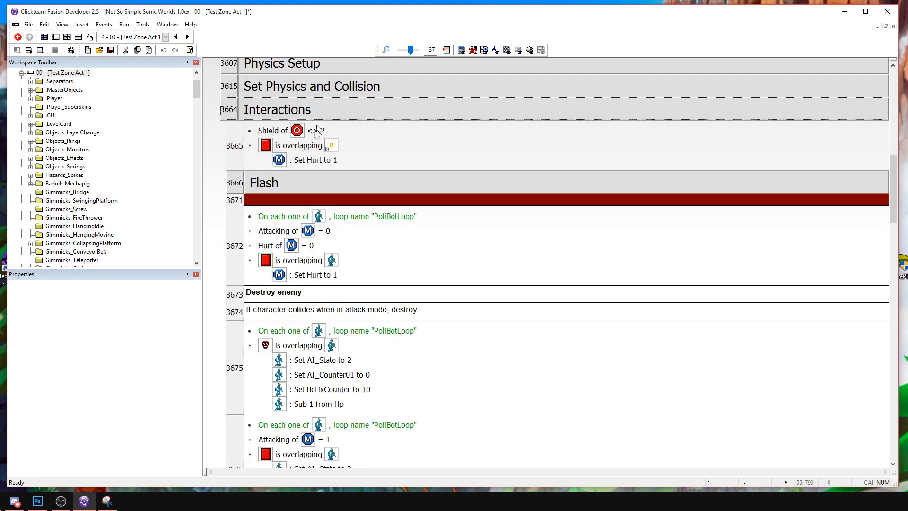
double_click(285, 185)
click(298, 255)
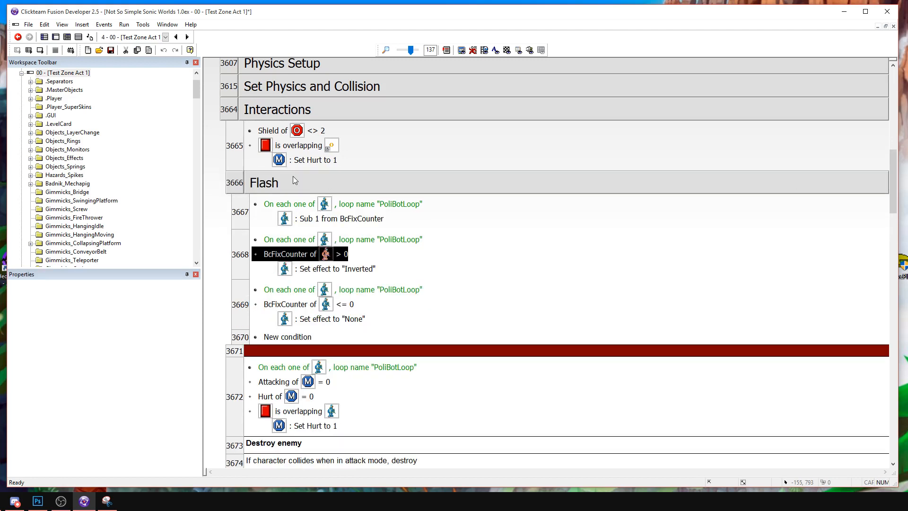
double_click(293, 180)
scroll(299, 191, down, 2)
click(293, 231)
key(ctrl+v)
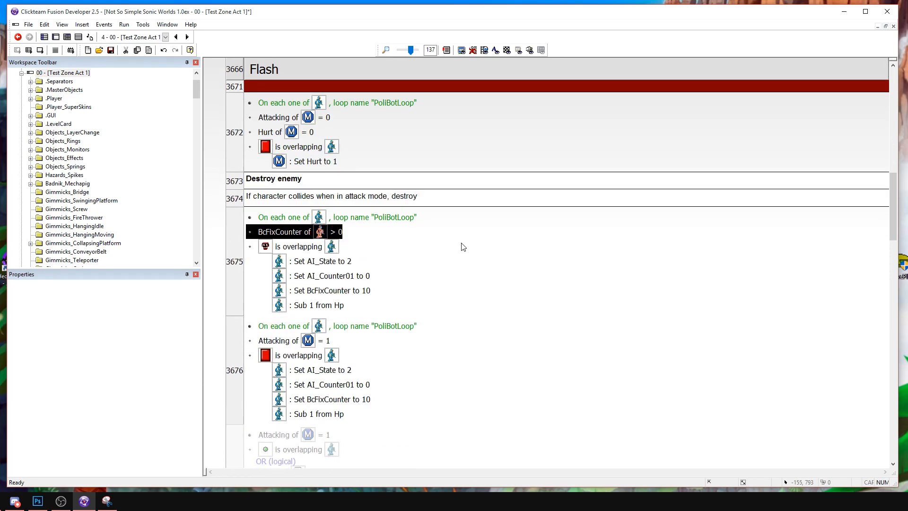
Change the copied BcFixCounter condition in the first Destroy enemy event to Lower than 5.
scroll(439, 249, down, 1)
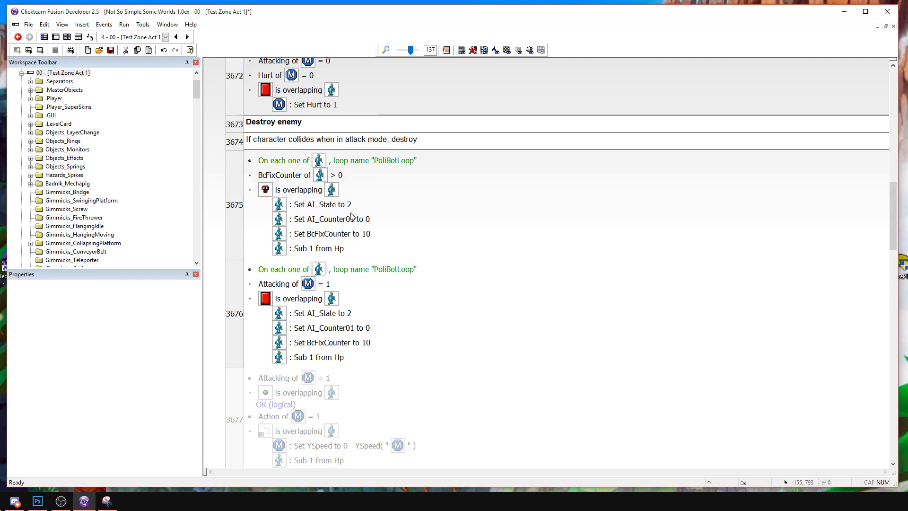
double_click(293, 175)
click(420, 220)
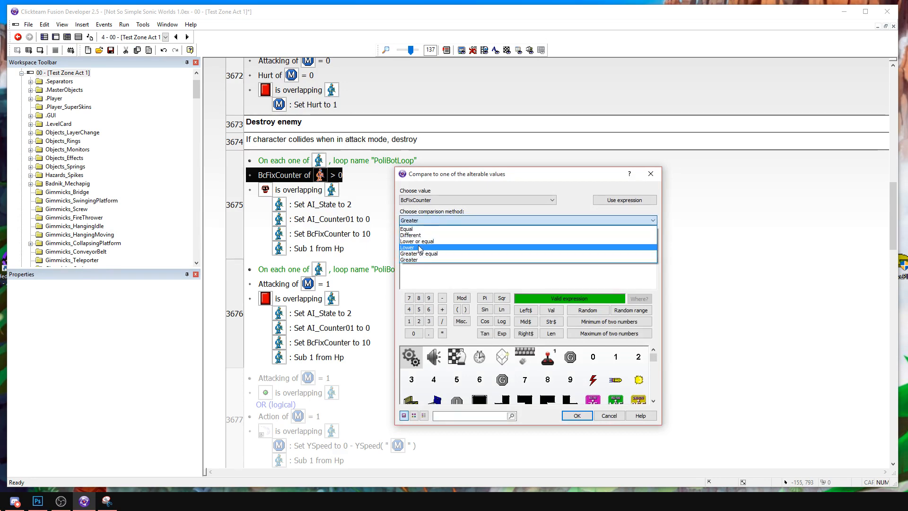
click(419, 247)
key(Return)
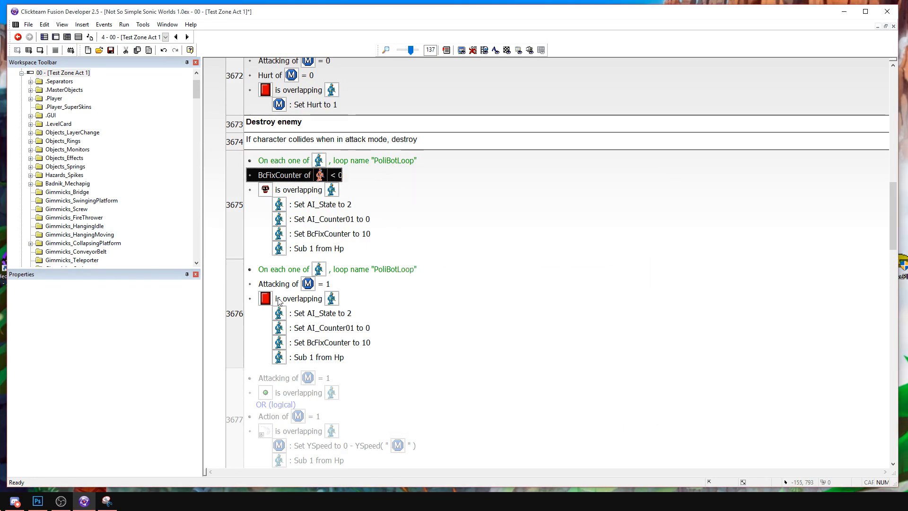
double_click(294, 176)
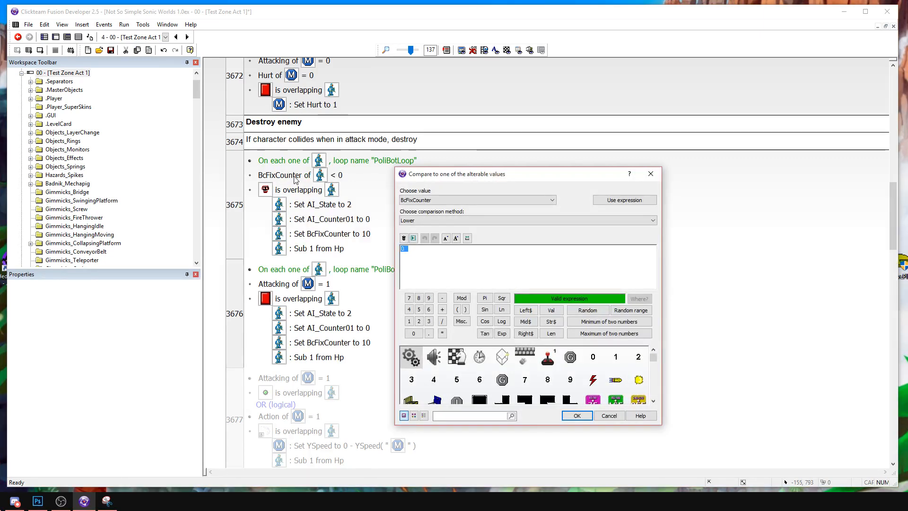
text(5)
key(Return)
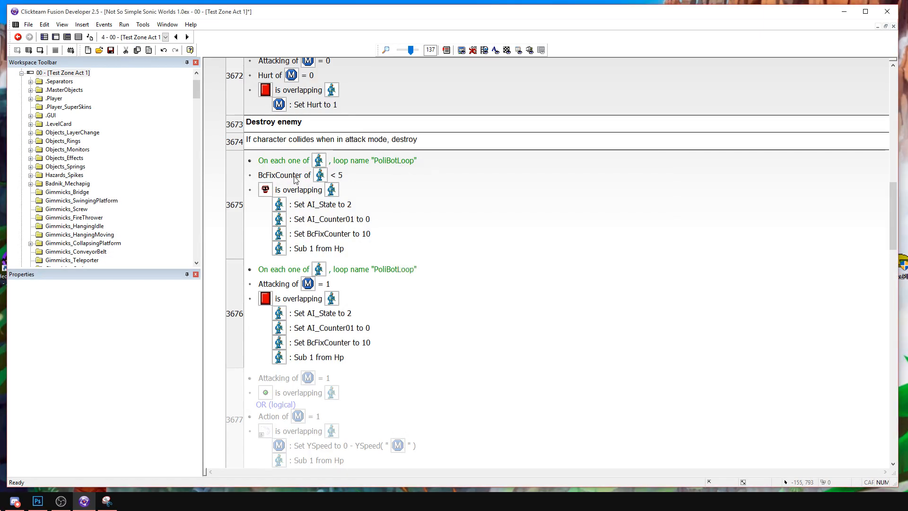
Add the BcFixCounter < 5 condition to the Destroy enemy events for Attacking = 1 and Invincibility = 1.
scroll(318, 293, down, 1)
click(303, 245)
key(ctrl+v)
scroll(303, 248, down, 2)
click(304, 357)
key(ctrl+v)
Run the frame, attack the PoliceBot with jumps and saber slashes to test the hit cooldown, and stop the game.
click(424, 341)
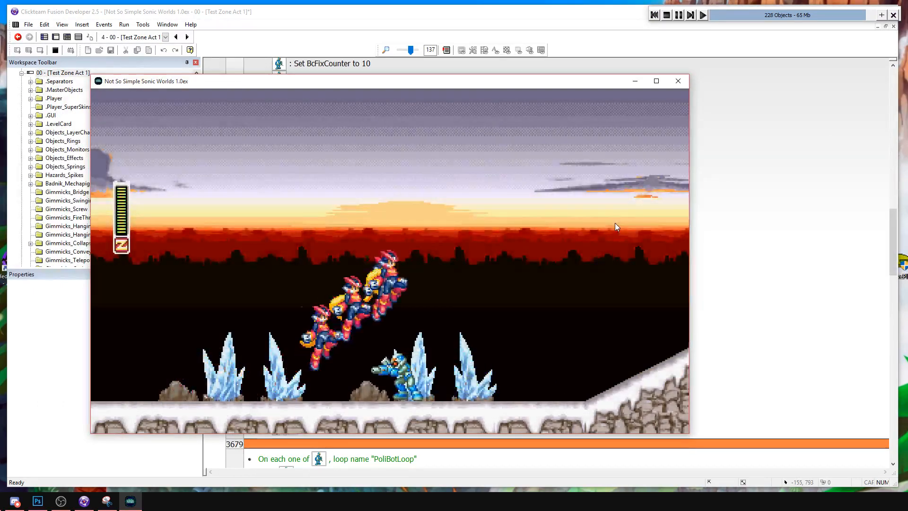
key(Left)
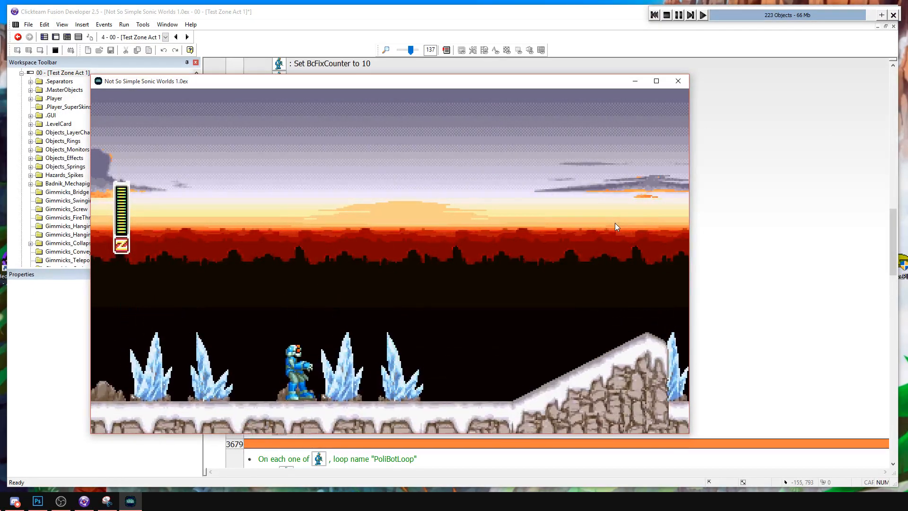
key(Left)
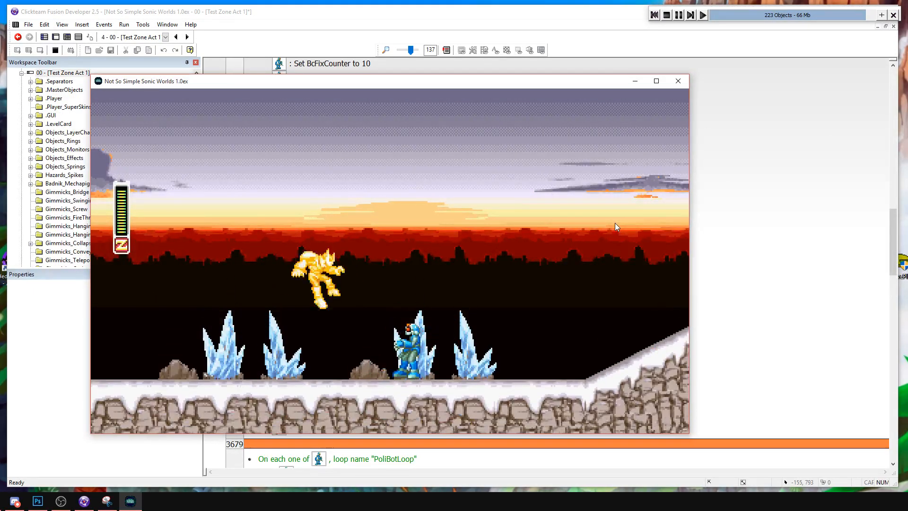
key(Right)
key(s)
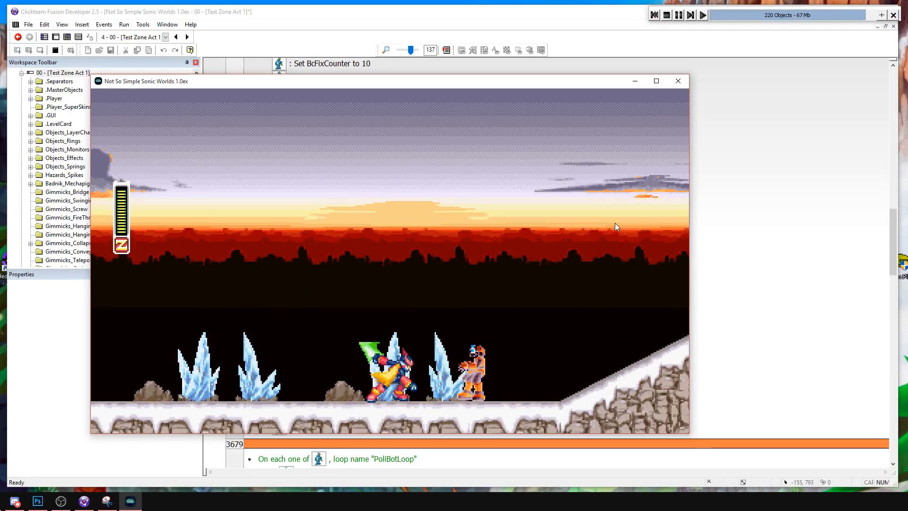
key(a)
key(s)
key(s)
key(a)
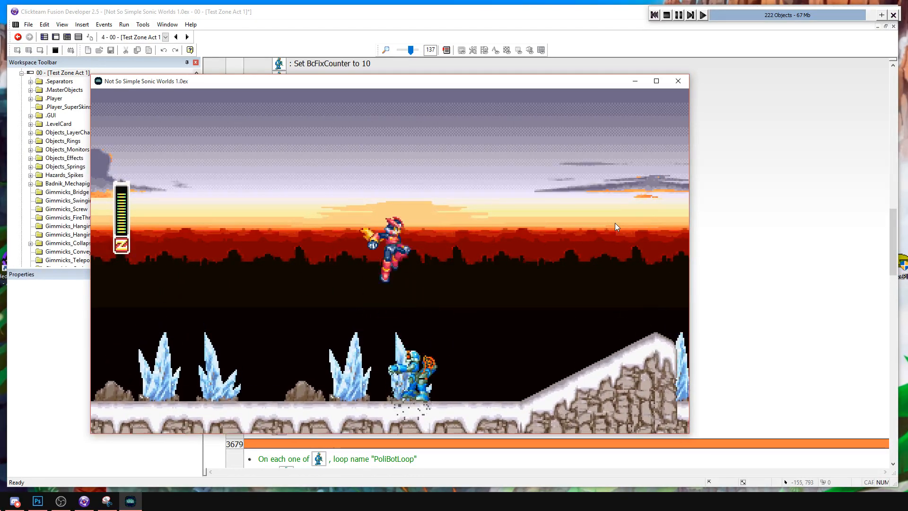
key(Right)
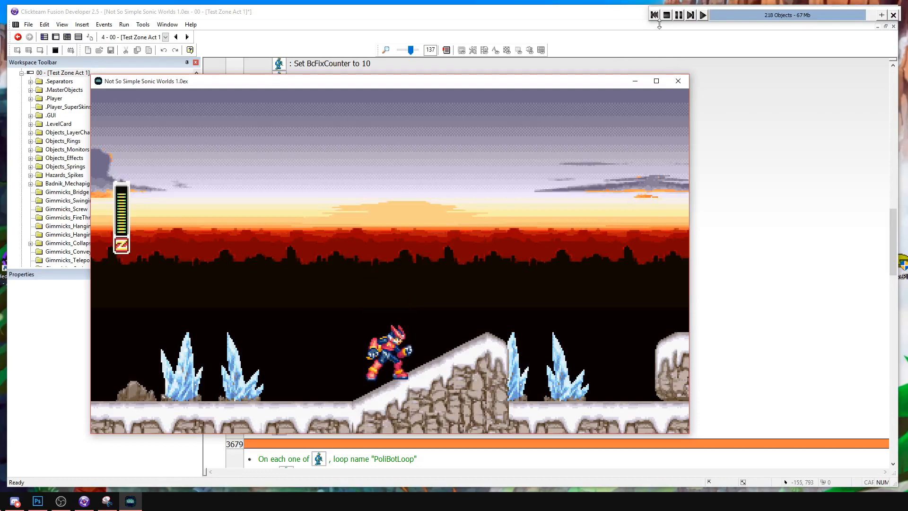
click(665, 15)
Return to the Destroy enemy events in the Interactions group and review their BcFixCounter conditions.
scroll(632, 125, up, 3)
scroll(633, 128, up, 10)
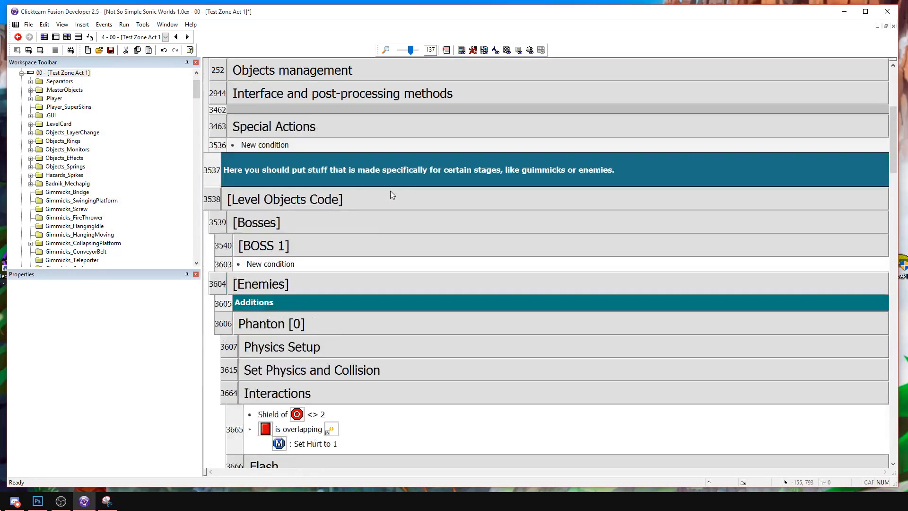
double_click(303, 247)
scroll(373, 277, down, 2)
scroll(331, 255, up, 1)
double_click(274, 188)
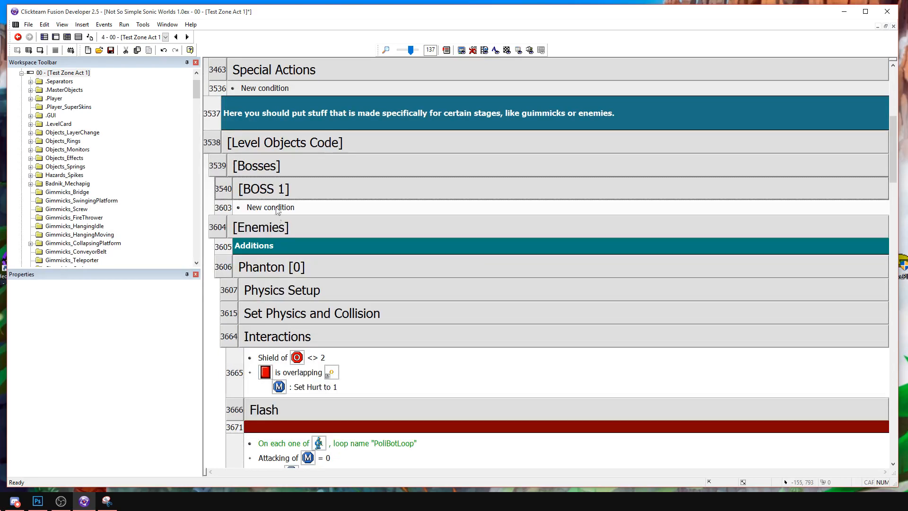
scroll(330, 250, down, 4)
scroll(330, 251, down, 3)
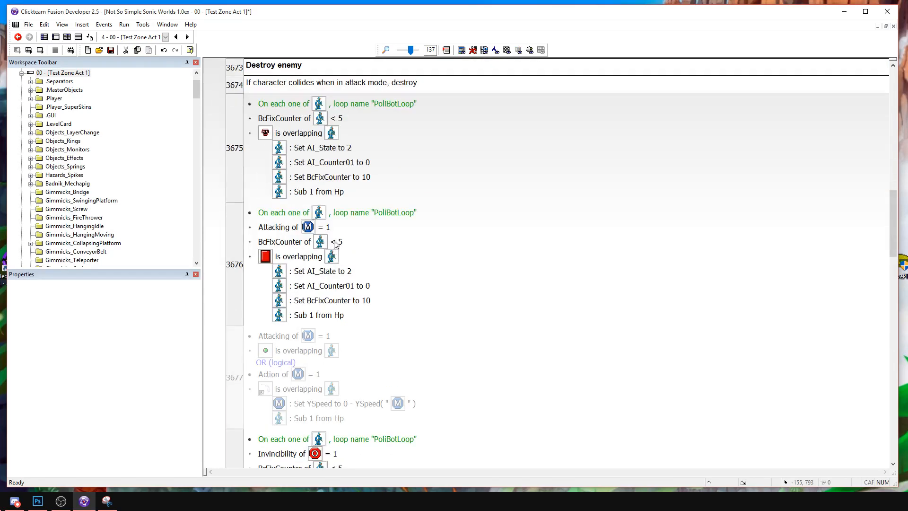
Delete the Set CameraShake to 5 actions from both knockback events in the PoliceBot's Action 2 - Hurt group.
scroll(331, 236, up, 2)
scroll(321, 222, down, 12)
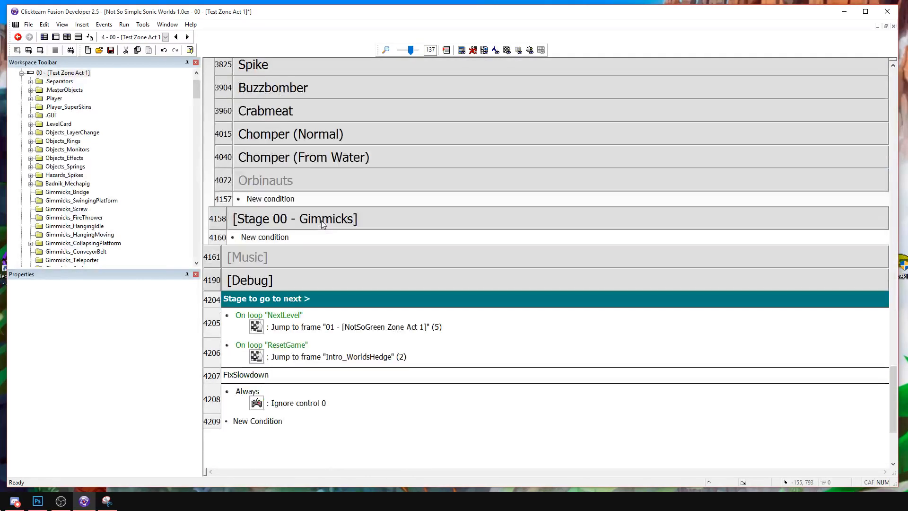
scroll(322, 221, up, 3)
double_click(308, 165)
scroll(370, 331, down, 4)
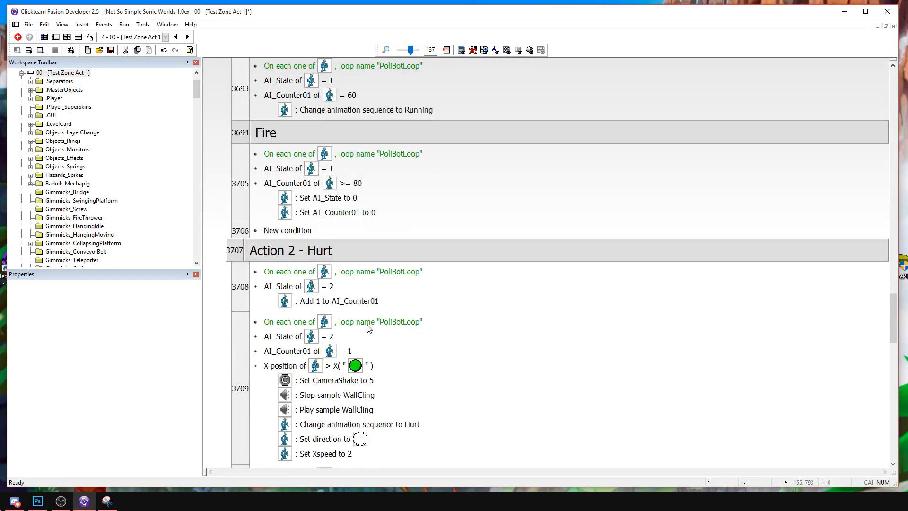
click(349, 378)
scroll(349, 378, down, 2)
key(Delete)
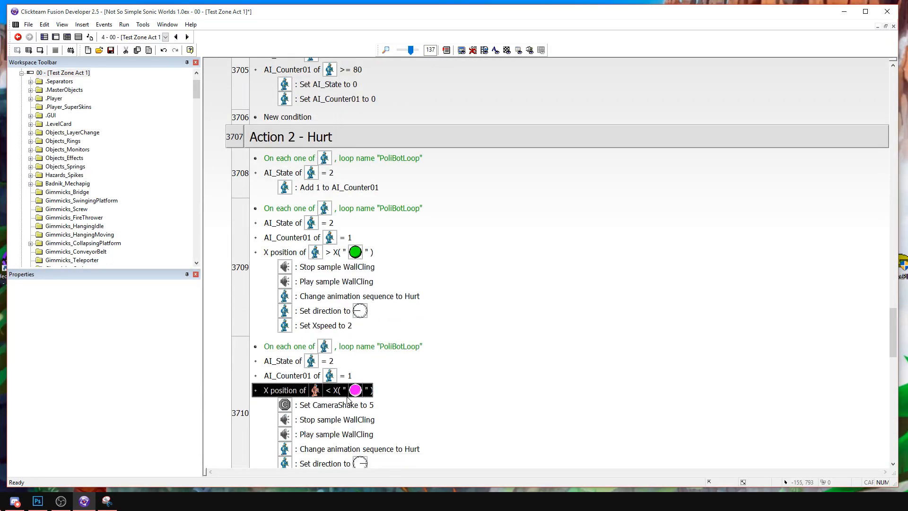
Run the frame, attack the PoliceBot with jumps and saber slashes to test the hurt reaction, and stop the game.
click(39, 51)
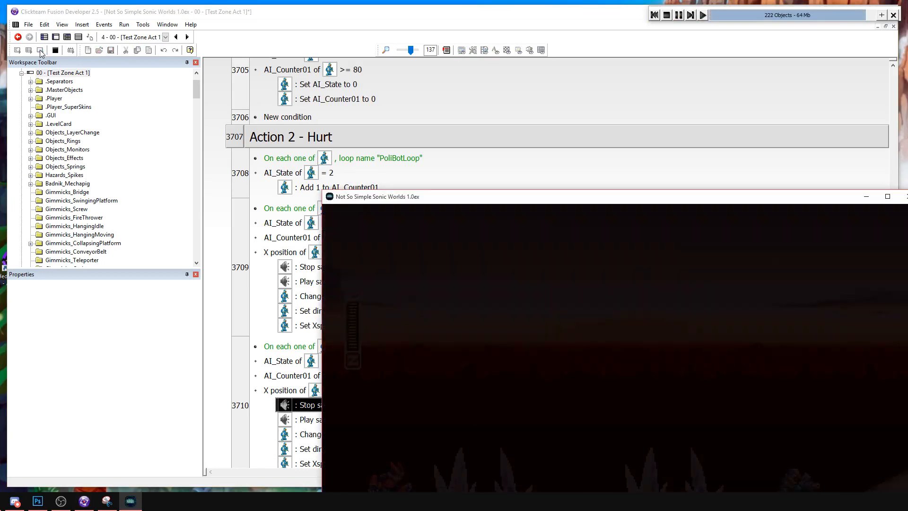
drag(437, 198, 297, 81)
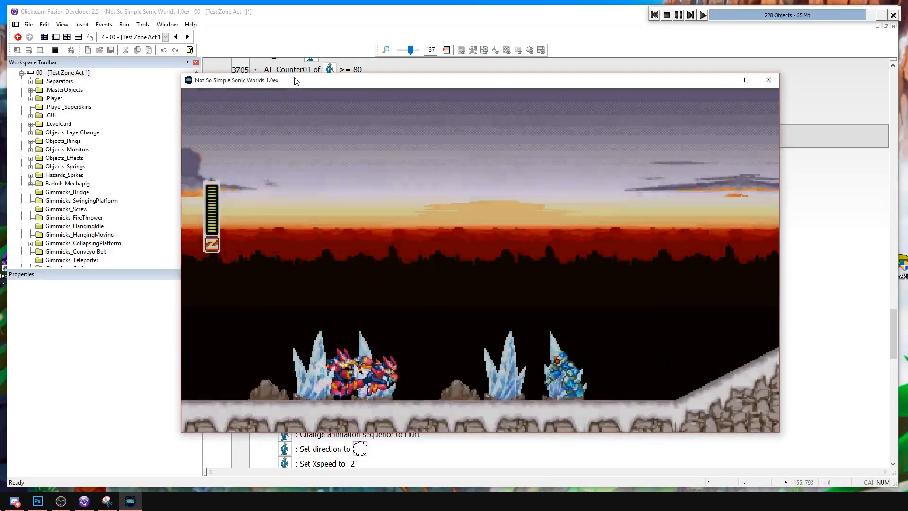
key(Right)
key(a)
key(s)
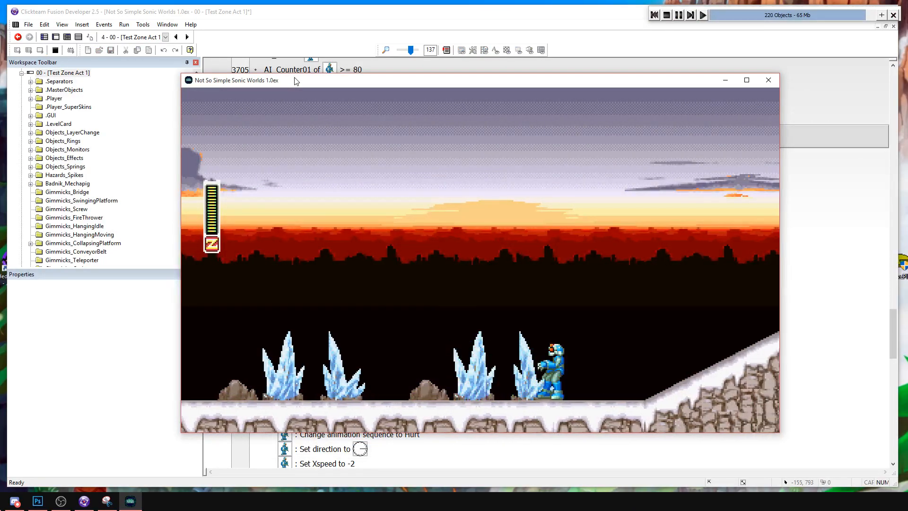
key(Right)
key(a)
key(s)
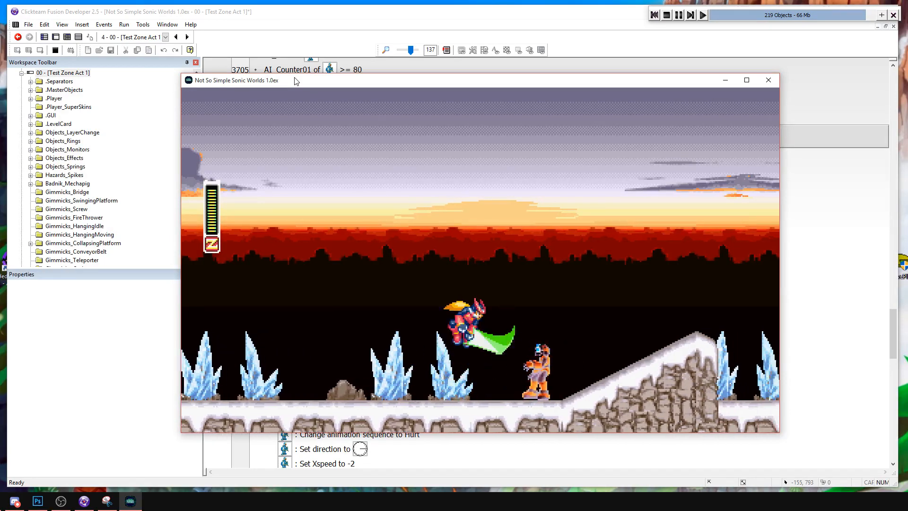
key(Right)
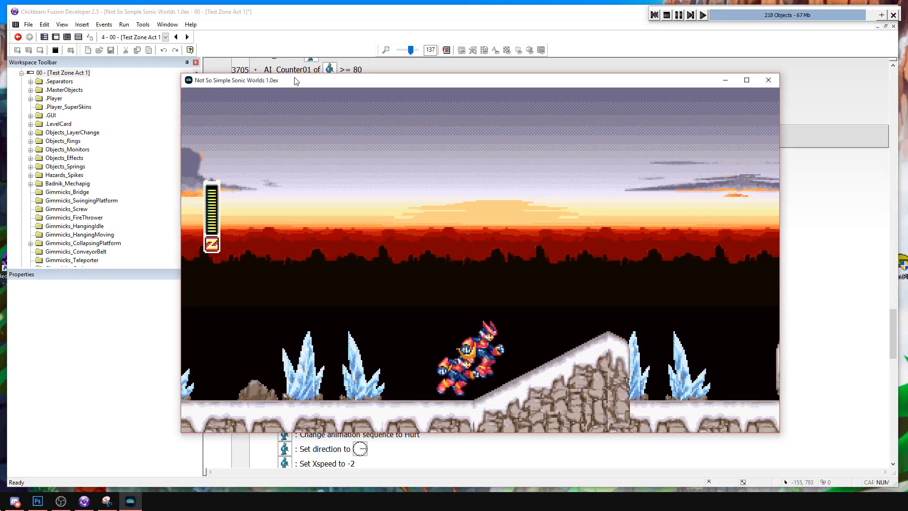
key(a)
key(s)
key(a)
key(Right)
key(s)
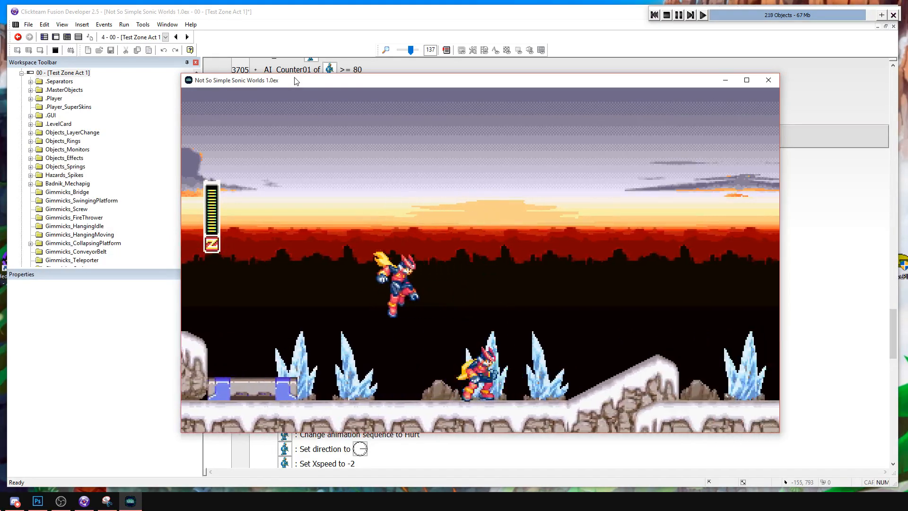
key(a)
key(s)
key(Right)
key(Left)
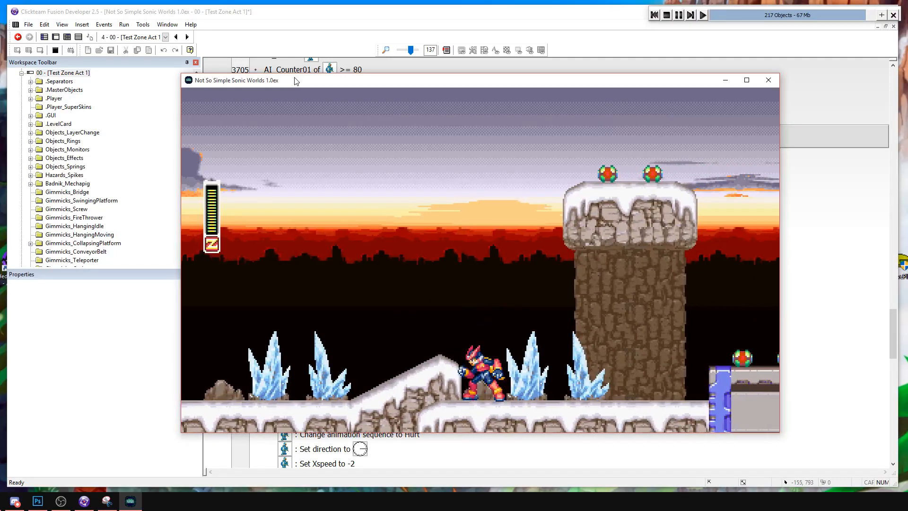
click(667, 15)
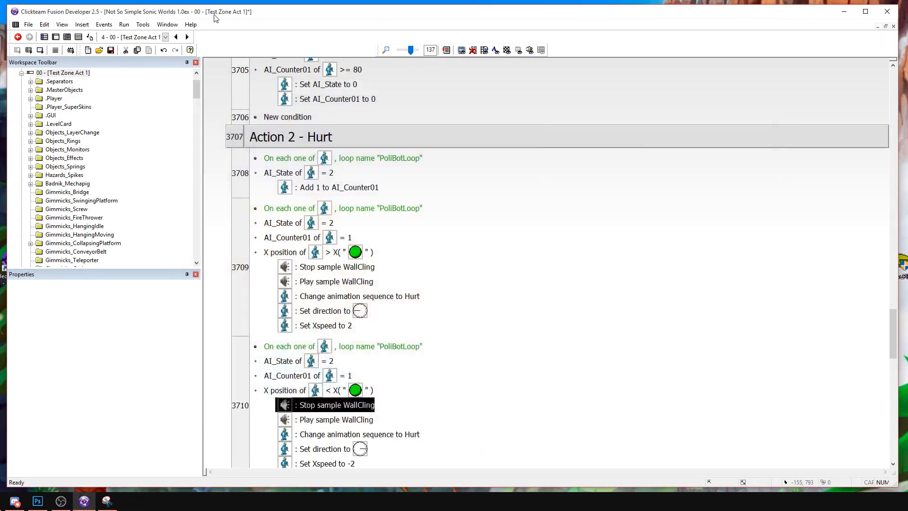
In the frame editor, enlarge the red Hitbox object below Zero to 60 by 44 pixels.
click(54, 38)
middle_drag(285, 201, 521, 314)
middle_drag(350, 144, 456, 373)
middle_drag(450, 163, 413, 252)
click(445, 270)
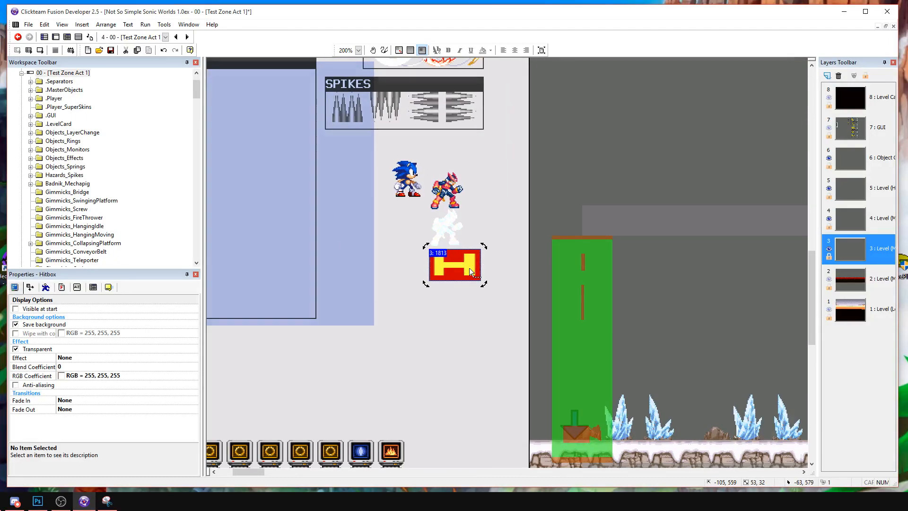
double_click(469, 268)
key(Escape)
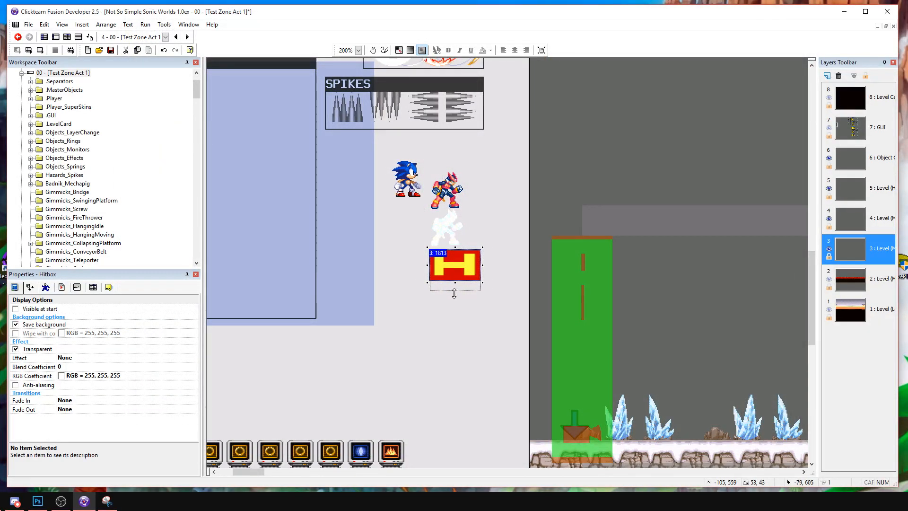
click(481, 274)
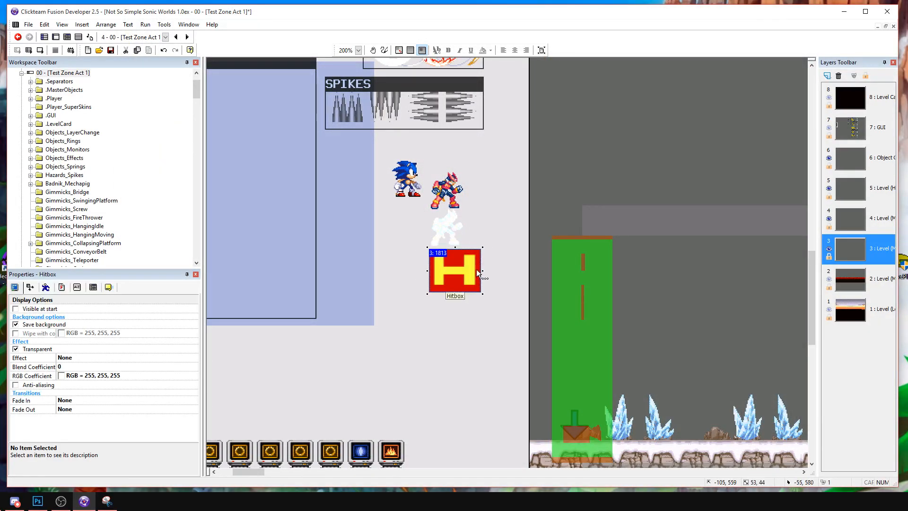
click(496, 273)
Run the frame, strike the PoliceBot with Zero's saber to test the enlarged hitbox, and stop the game.
click(40, 50)
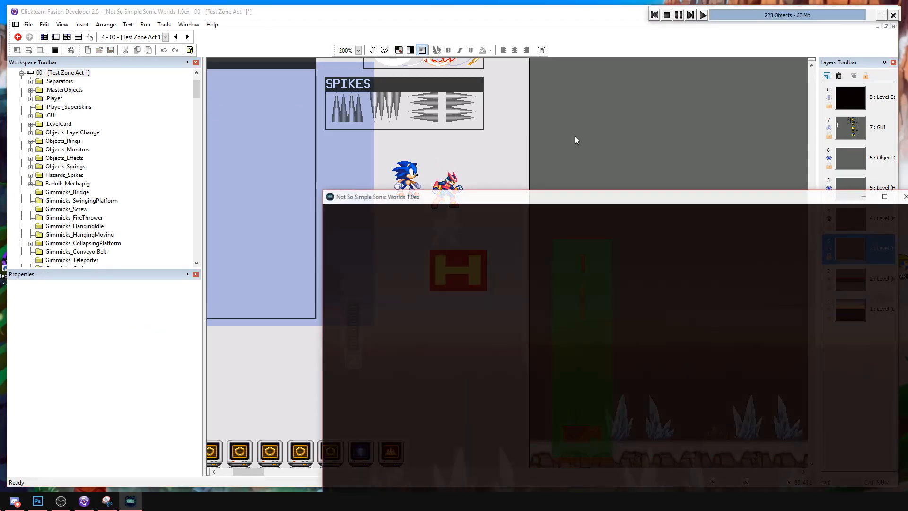
drag(537, 204, 270, 71)
key(Right)
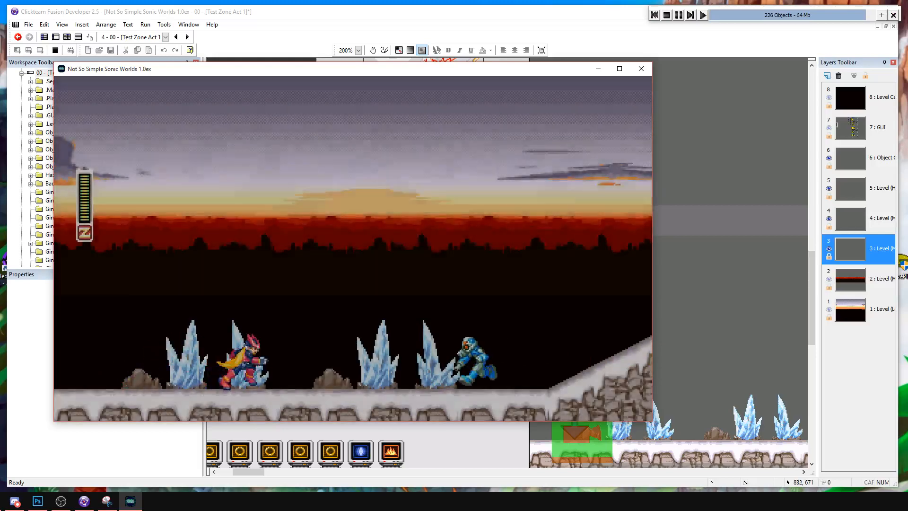
key(a)
key(s)
key(Right)
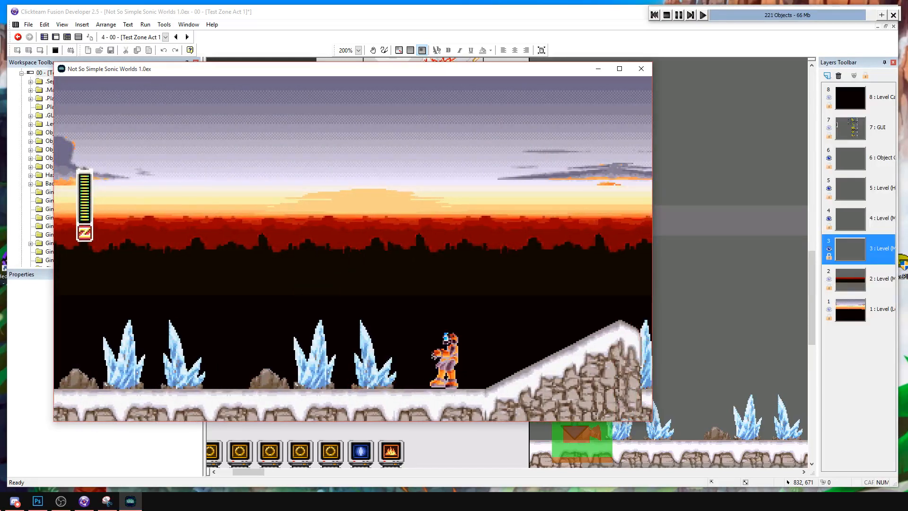
key(Right)
key(a)
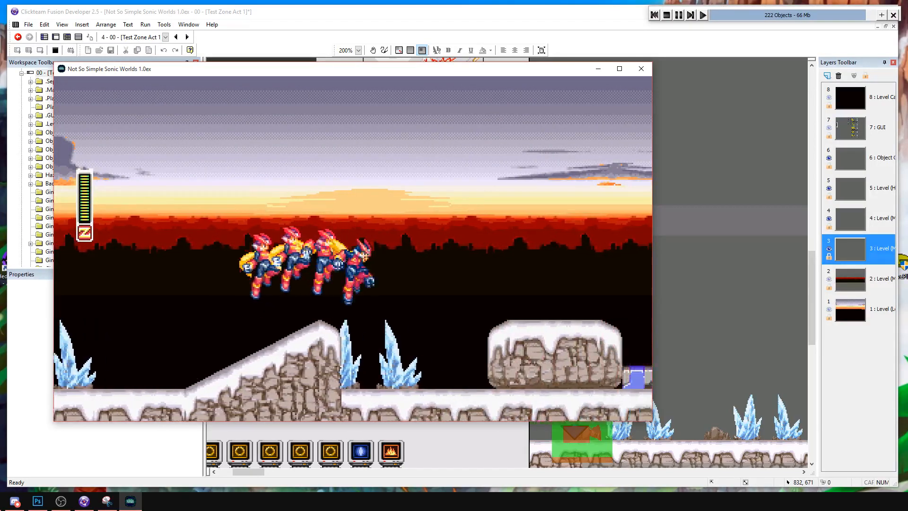
key(a)
key(Right)
key(a)
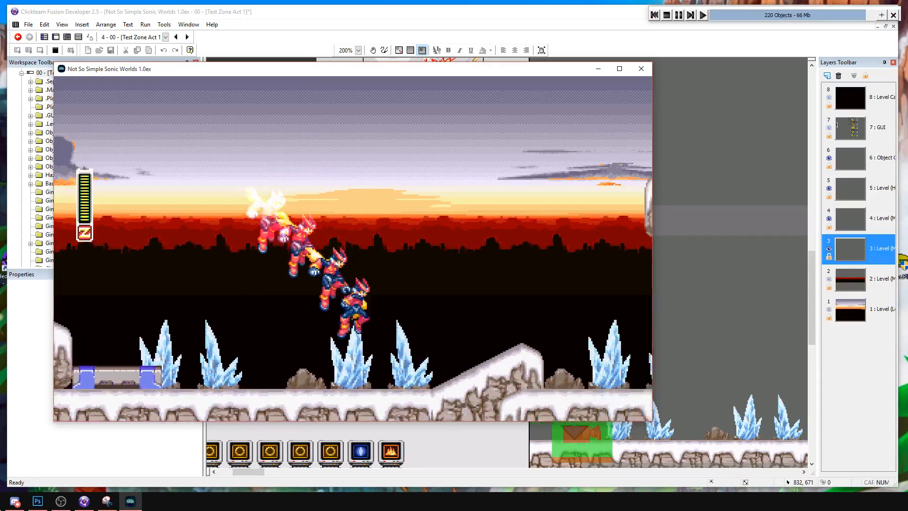
click(666, 15)
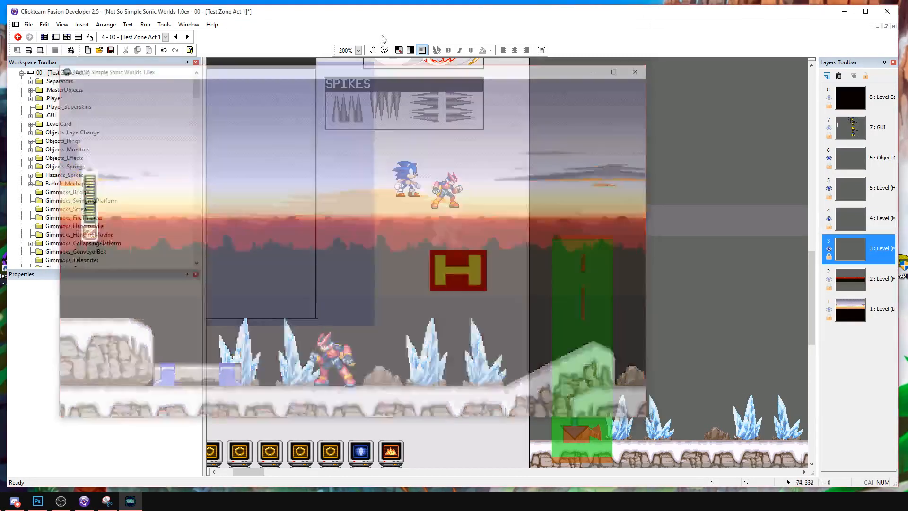
In the event editor, set the BcFixCounter action of the Invincibility = 1 Destroy enemy event to 4.
click(79, 37)
scroll(377, 362, up, 3)
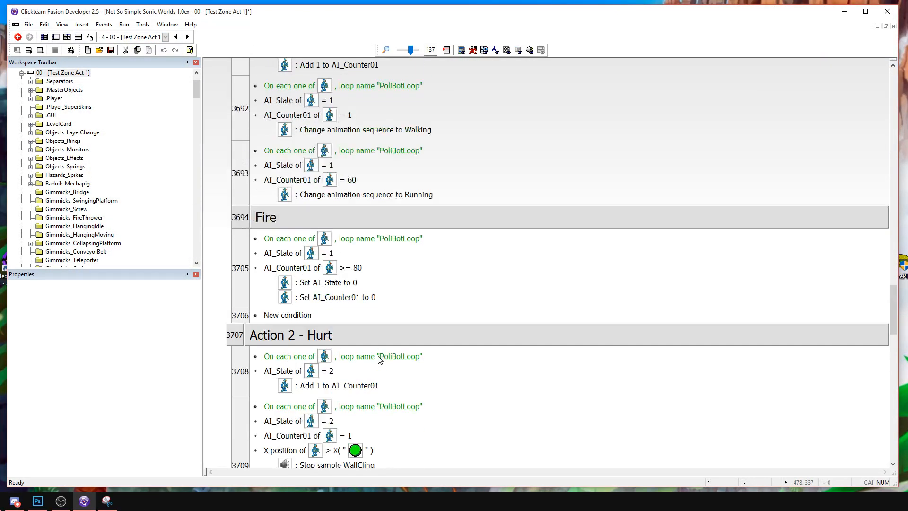
scroll(370, 275, up, 5)
scroll(326, 182, down, 7)
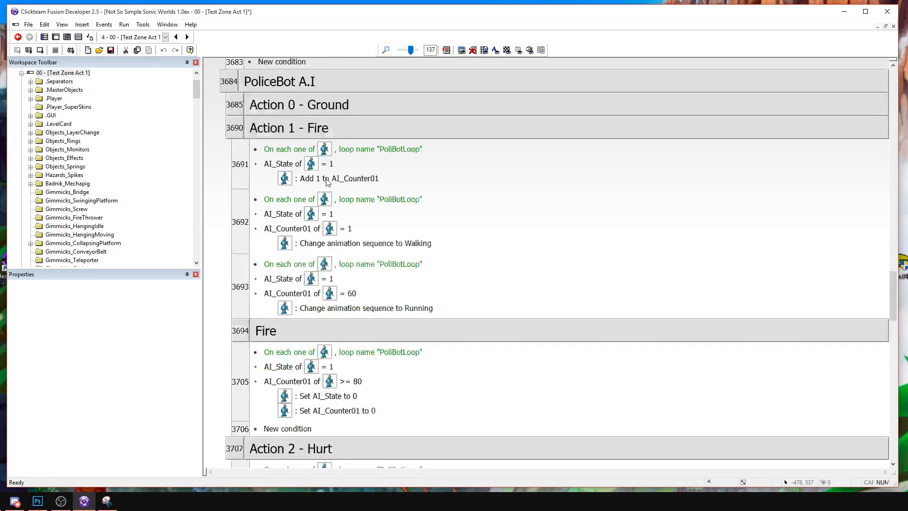
scroll(326, 182, up, 4)
click(295, 126)
double_click(277, 82)
scroll(334, 143, up, 6)
scroll(334, 176, up, 3)
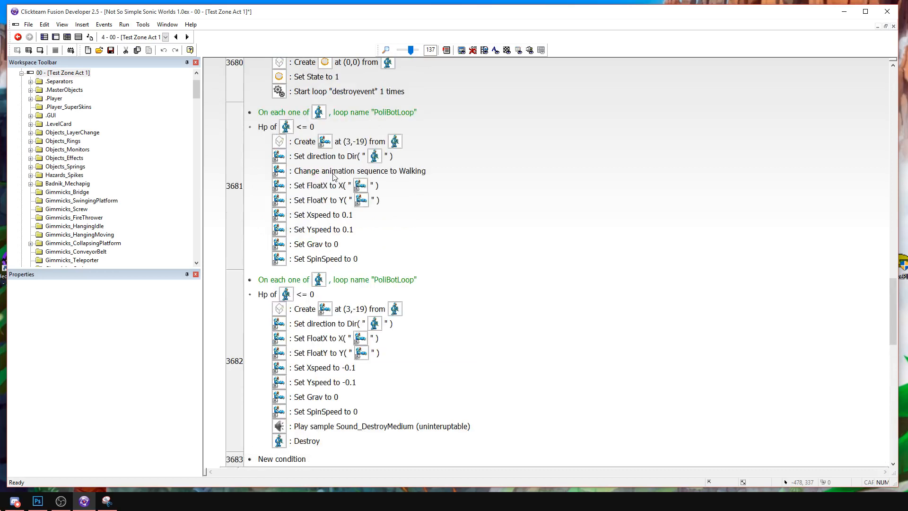
scroll(307, 269, up, 3)
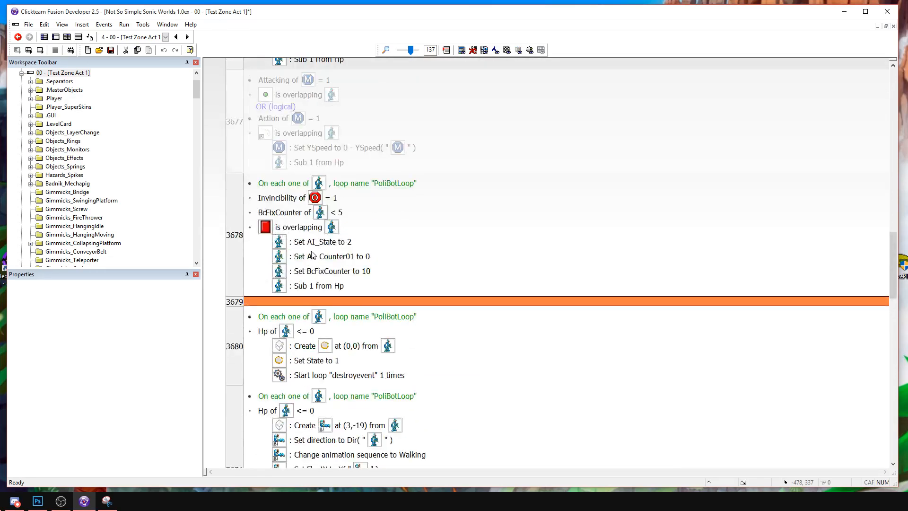
double_click(329, 271)
text(4)
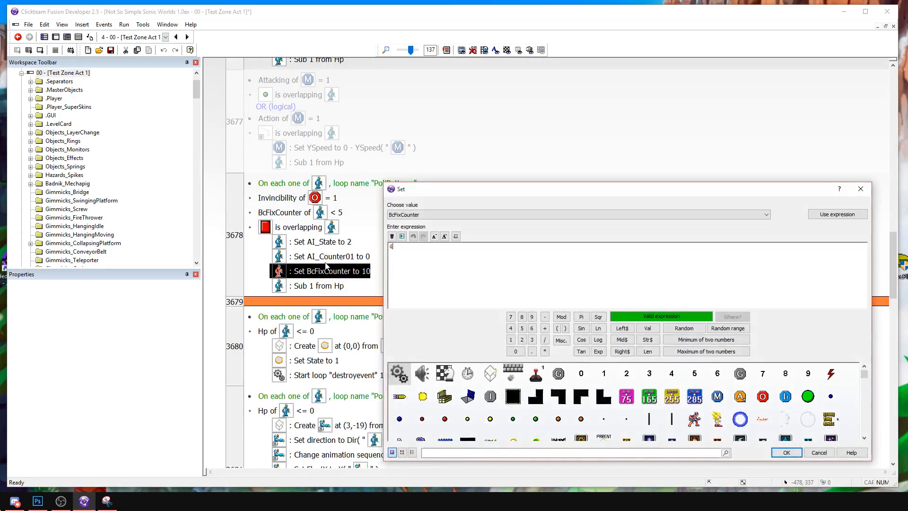
key(BackSpace)
text(5)
key(Return)
scroll(326, 266, down, 3)
scroll(329, 278, up, 2)
double_click(358, 213)
text(4)
key(Return)
Set the BcFixCounter actions to 4 in the Attacking = 1 event and the first Destroy enemy event.
scroll(345, 222, down, 2)
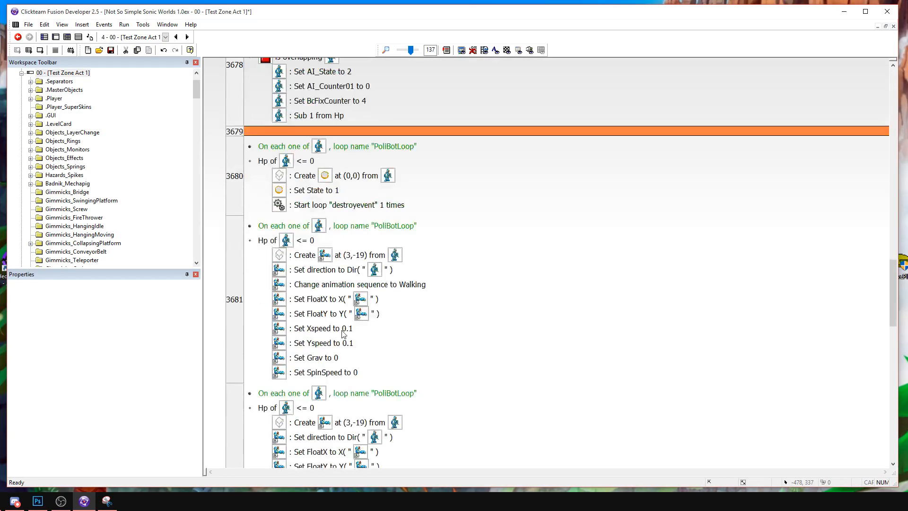
scroll(344, 333, up, 7)
double_click(351, 275)
text(4)
key(Return)
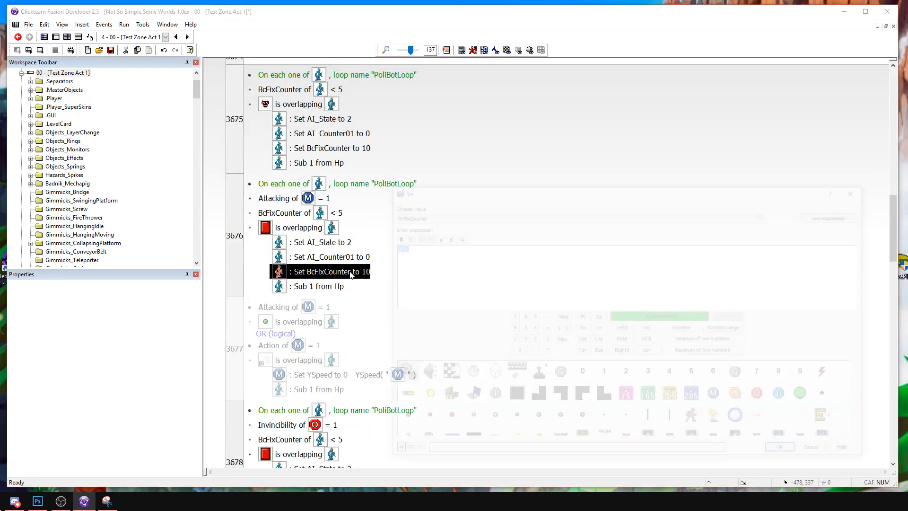
double_click(328, 151)
text(4)
key(Return)
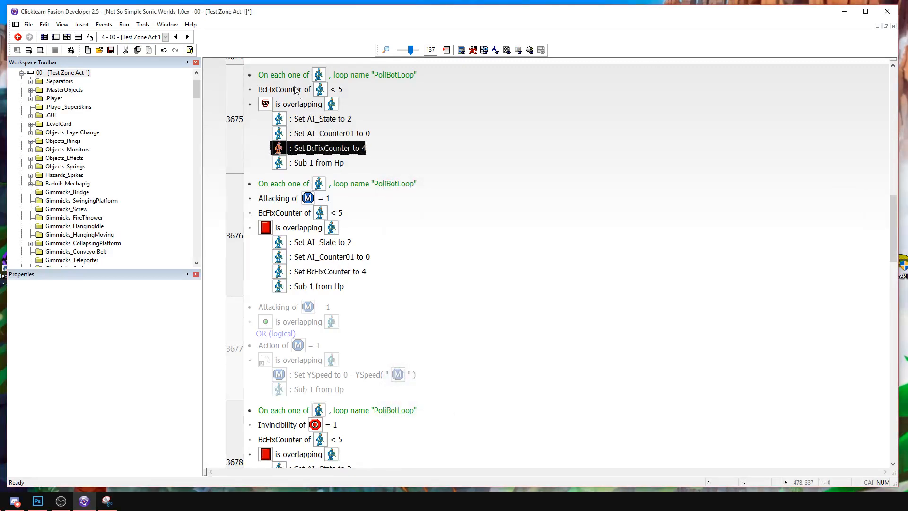
Change the BcFixCounter conditions of the three active Destroy enemy events to lower than 2, and briefly run the frame.
double_click(298, 91)
text(2)
key(Return)
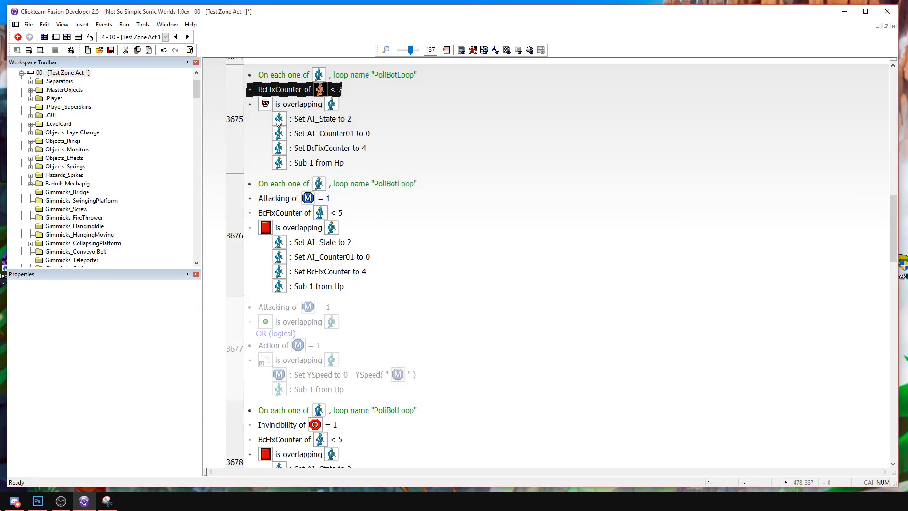
double_click(309, 213)
text(2)
key(Return)
double_click(293, 440)
text(2)
key(Return)
click(41, 53)
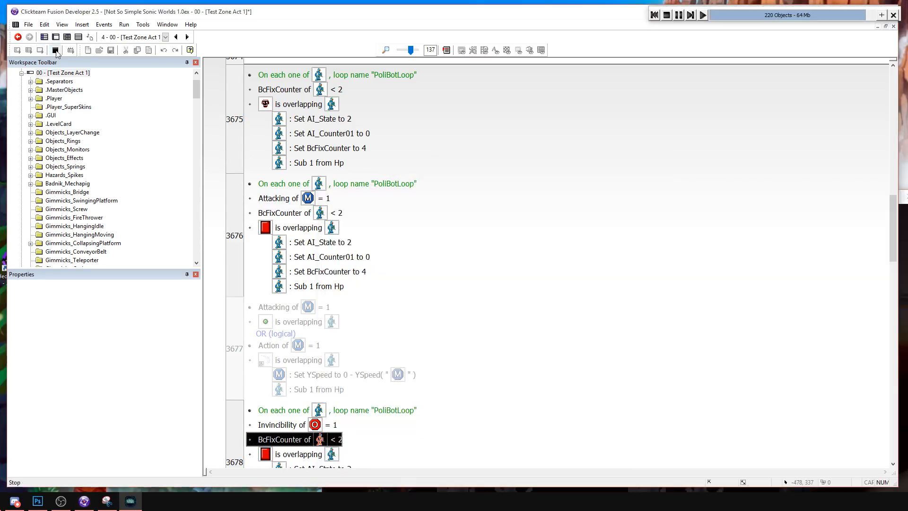
key(alt+F4)
Open the Hitbox object's Behavior #1 and change its Alterable Value Z condition to greater or equal to 2.
click(55, 37)
click(447, 278)
click(93, 287)
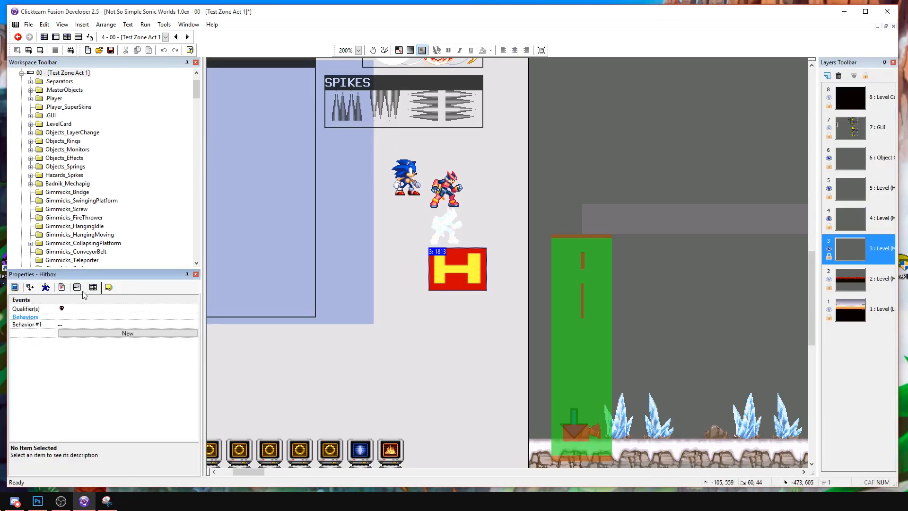
click(182, 325)
double_click(258, 106)
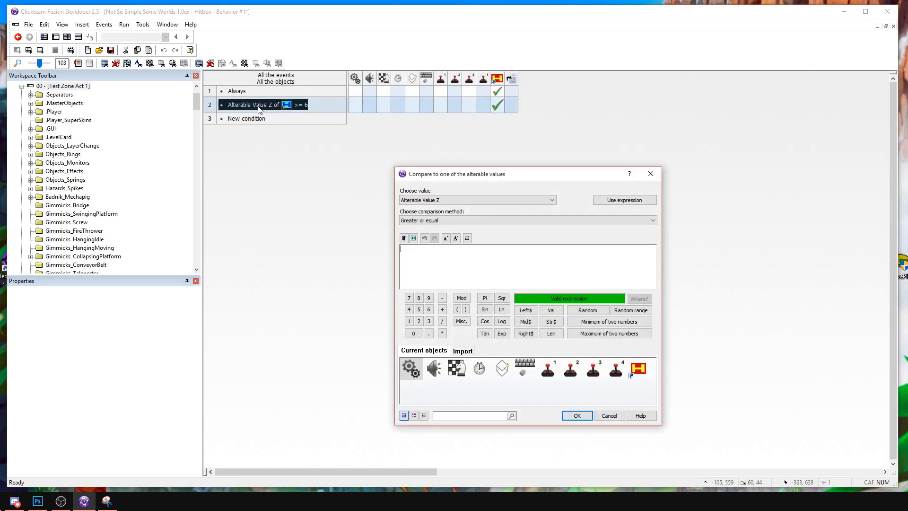
key(Return)
Run the frame to test the changed Hitbox behavior.
click(40, 50)
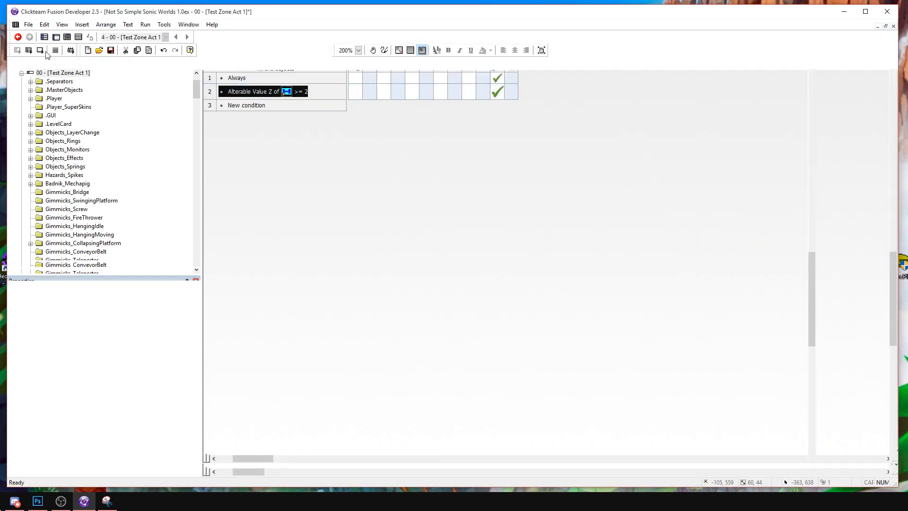
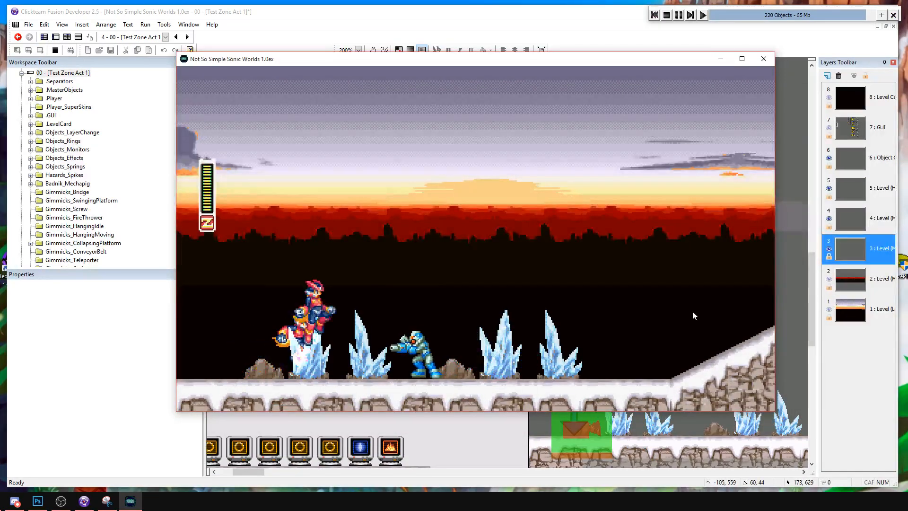
Attack the PoliceBot repeatedly with Zero in the running frame, and stop the test.
key(Left)
key(s)
key(s)
key(s)
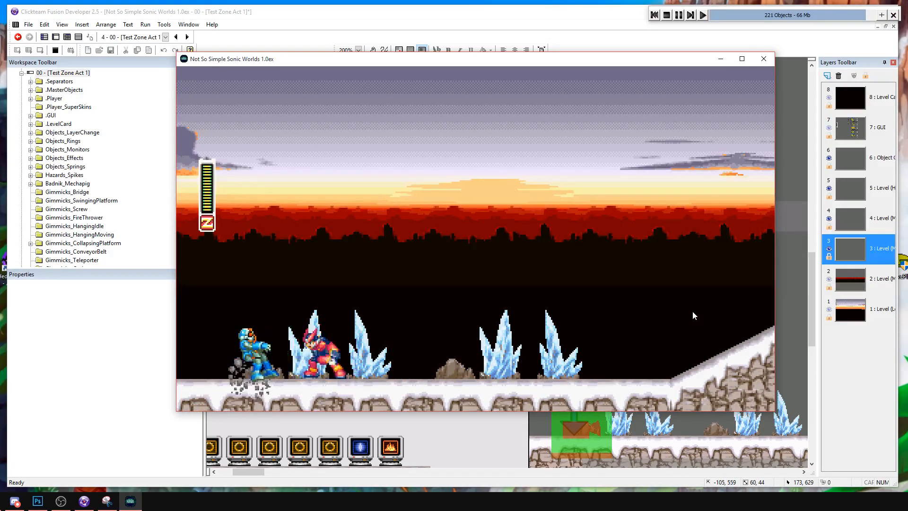
click(666, 14)
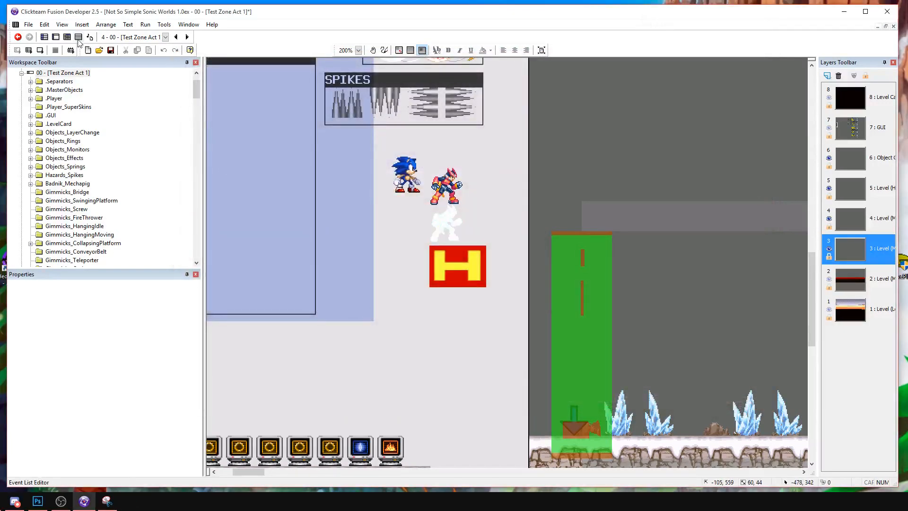
Open the frame's event list and expand the PoliceBot A.I group.
key(ctrl+e)
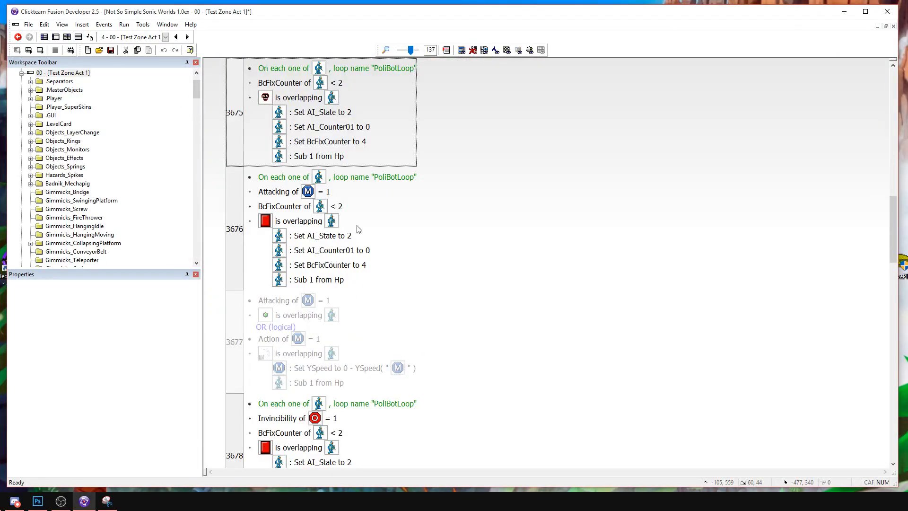
scroll(375, 239, up, 1)
scroll(377, 239, down, 3)
scroll(376, 236, down, 8)
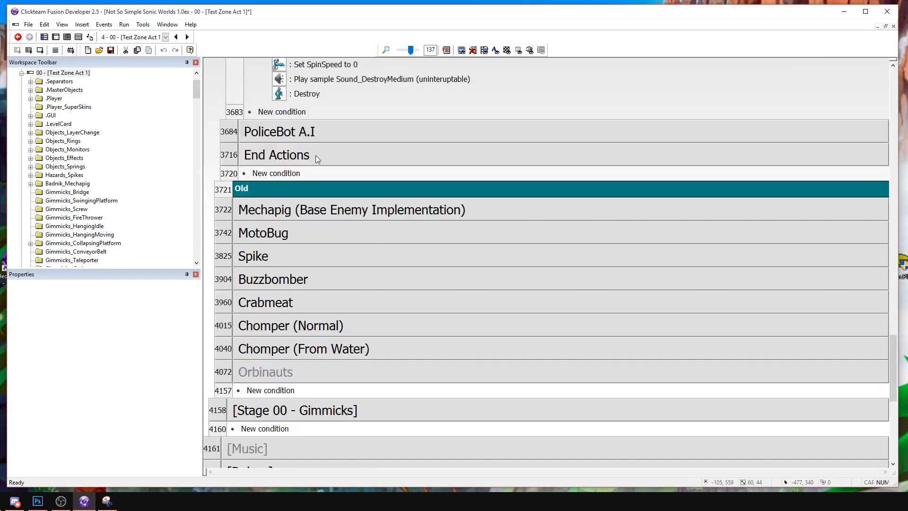
click(312, 157)
click(310, 152)
click(308, 137)
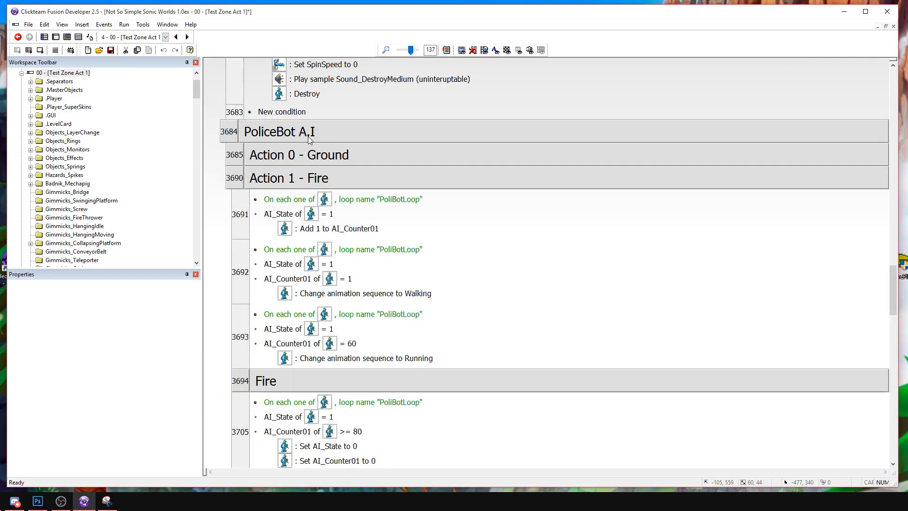
Review the Action 2 - Hurt events and collapse the Action 1 - Fire group above them.
scroll(331, 236, down, 4)
scroll(343, 371, down, 2)
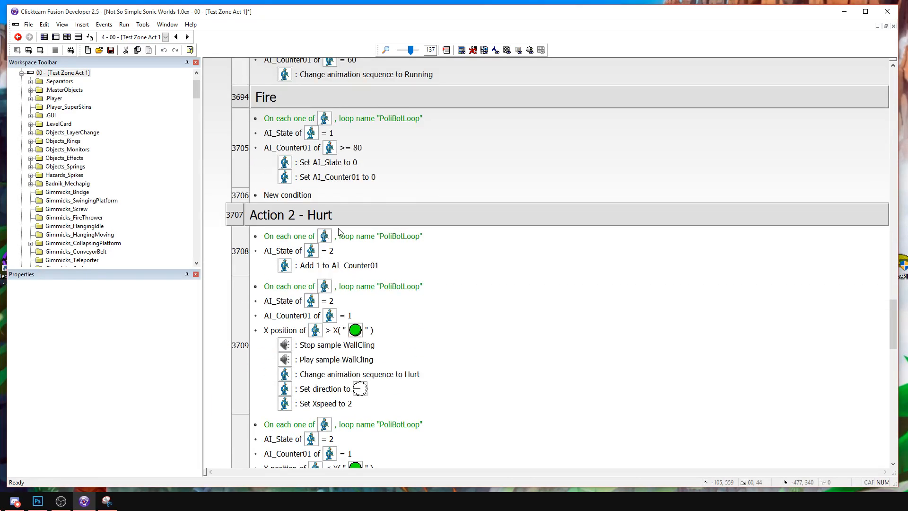
scroll(339, 232, down, 3)
scroll(344, 262, down, 3)
scroll(344, 263, up, 4)
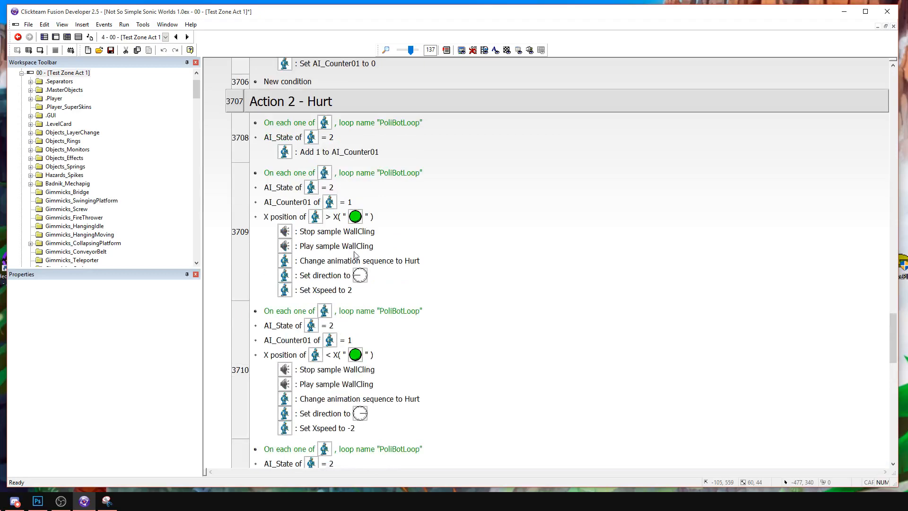
scroll(354, 259, up, 3)
click(334, 268)
scroll(340, 262, up, 4)
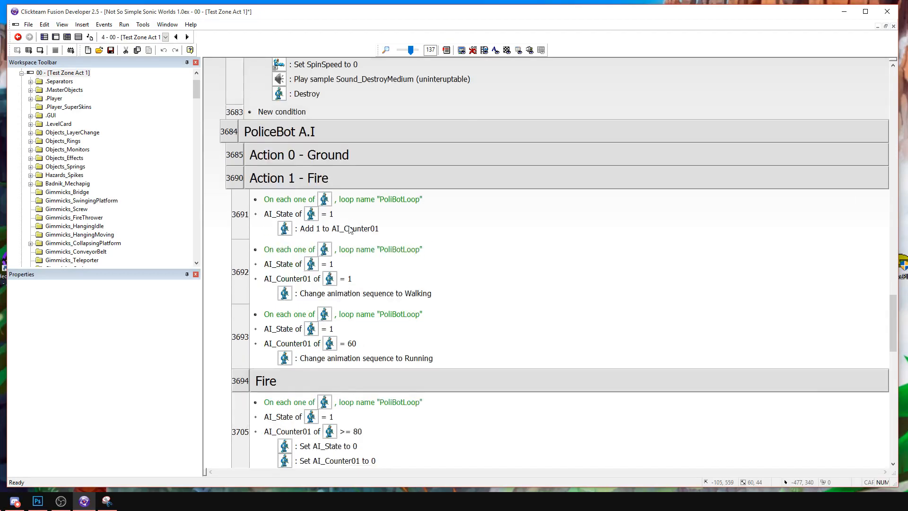
scroll(350, 226, down, 1)
double_click(297, 124)
double_click(297, 144)
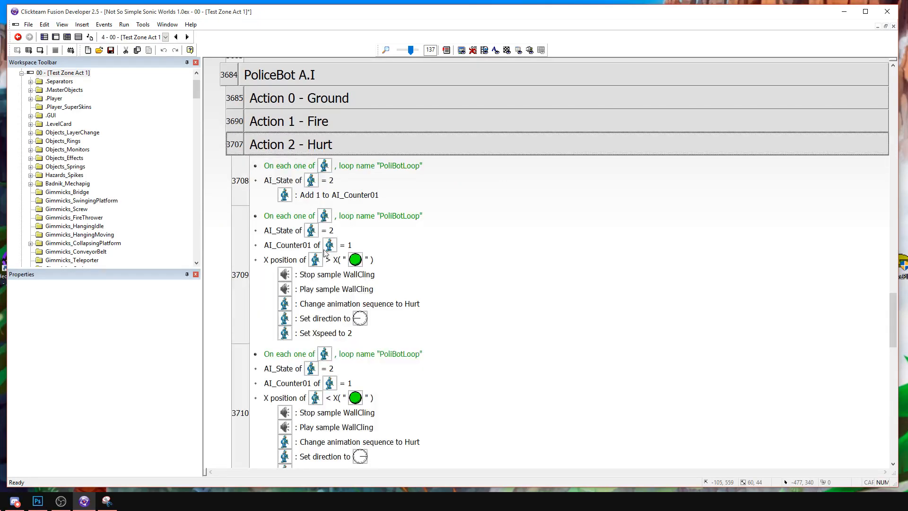
Set Xspeed to 0.3 and -0.3 in the two Action 2 - Hurt knockback events.
double_click(327, 333)
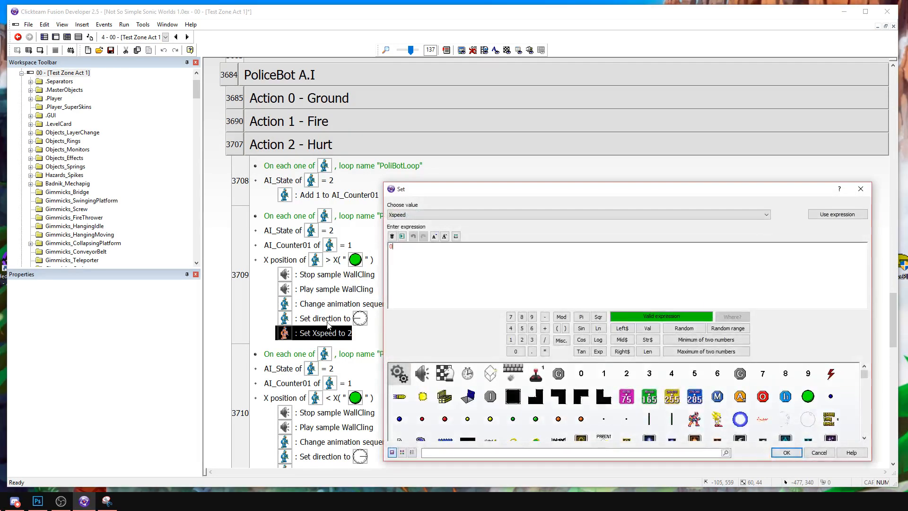
text(0.3)
key(Return)
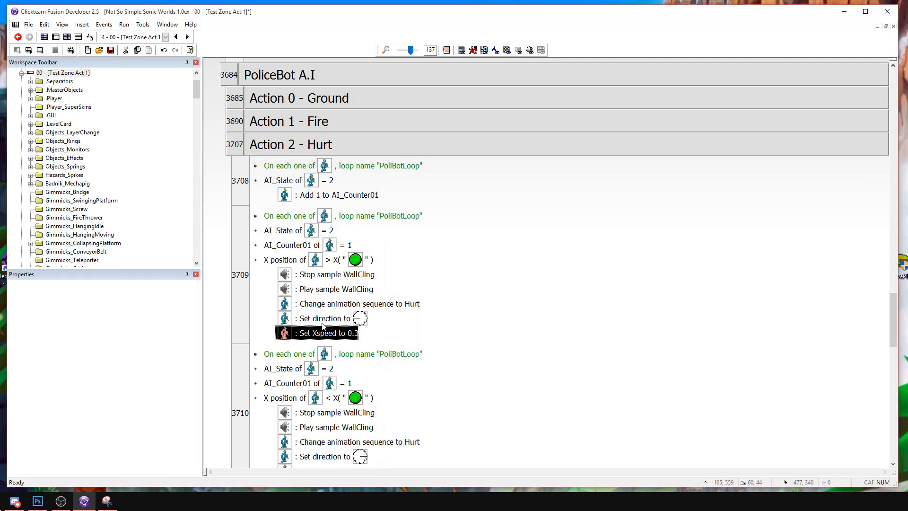
scroll(339, 360, down, 3)
double_click(331, 357)
text(-0)
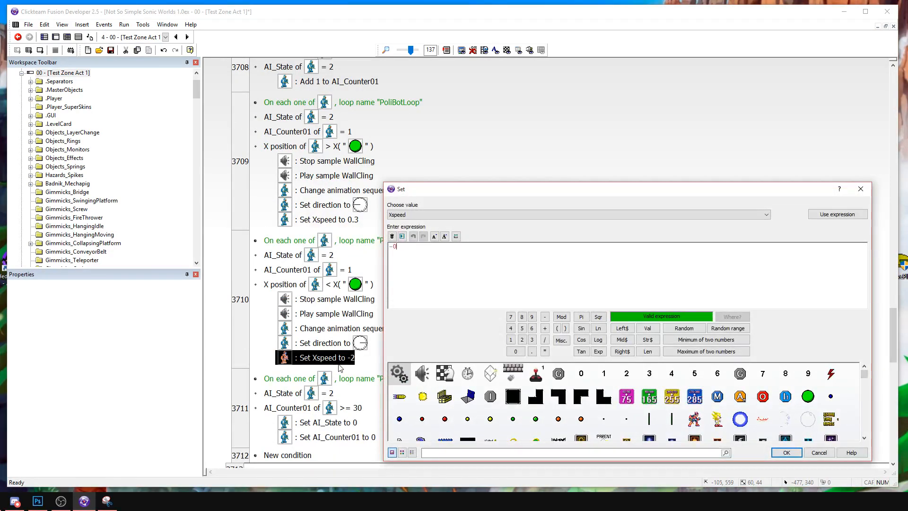
text(.3)
key(Return)
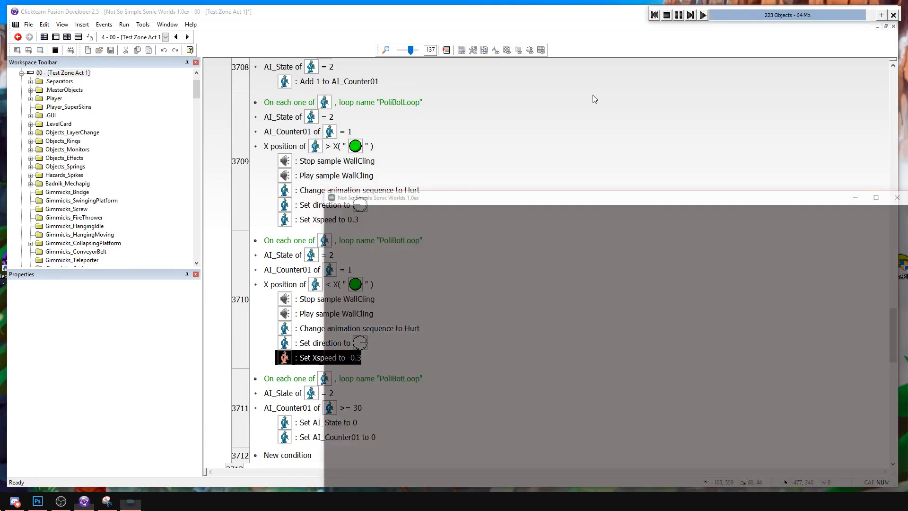
Run the frame and hit the PoliceBot with Zero's attacks to test the knockback, and stop the run.
key(Right)
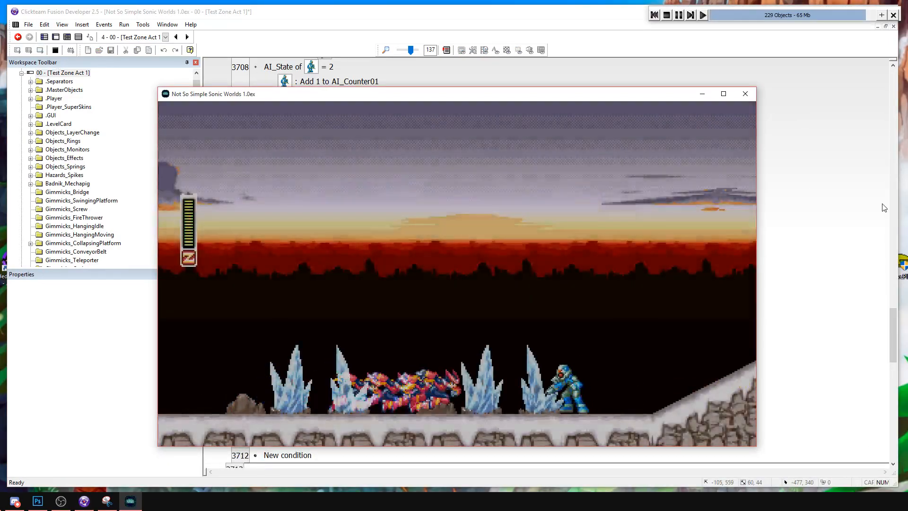
key(s)
key(s)
key(s)
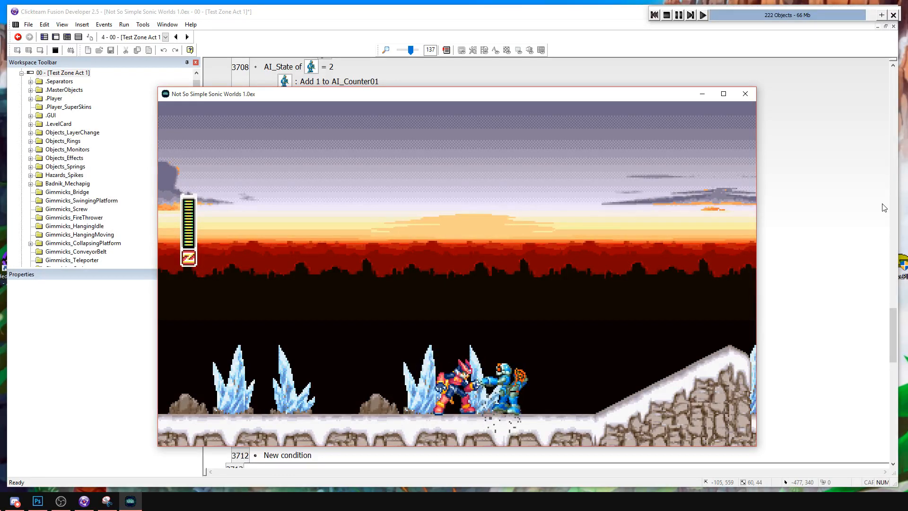
click(667, 15)
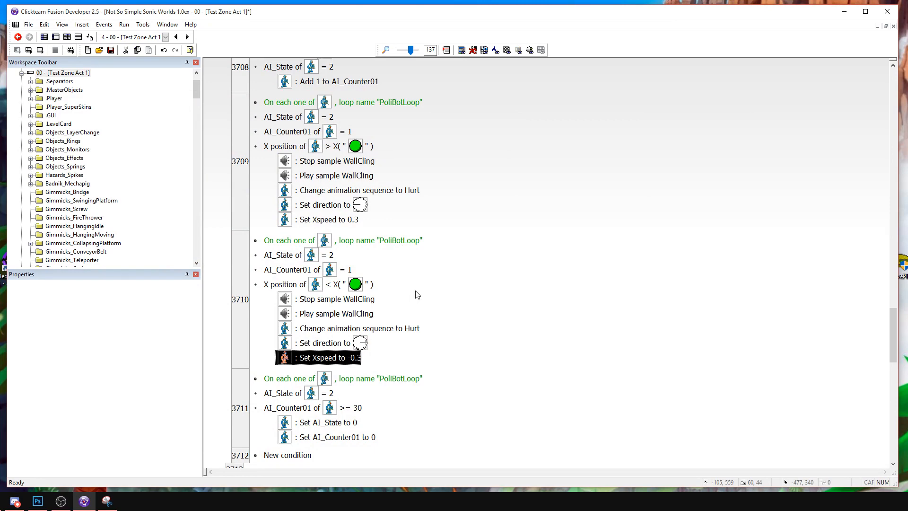
Set Xspeed to -0.5 and 0.5 in the two Action 2 - Hurt knockback events.
double_click(311, 359)
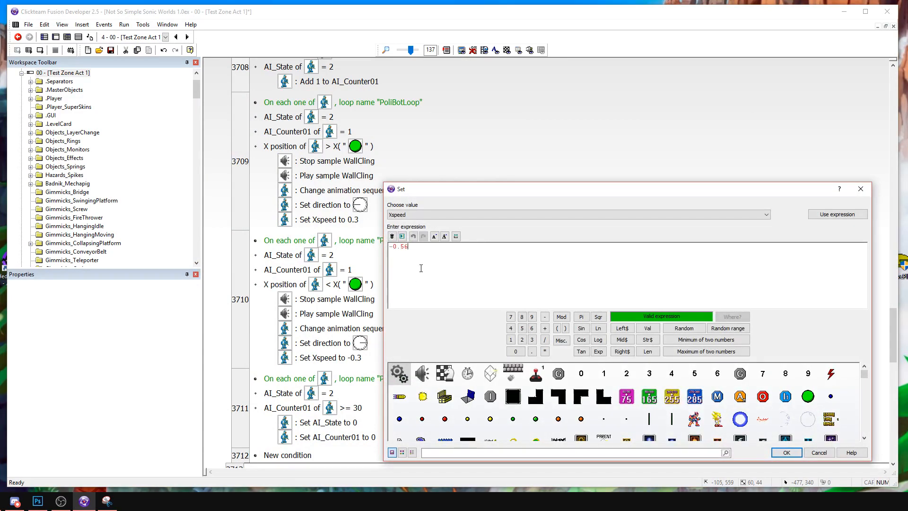
key(Return)
double_click(345, 222)
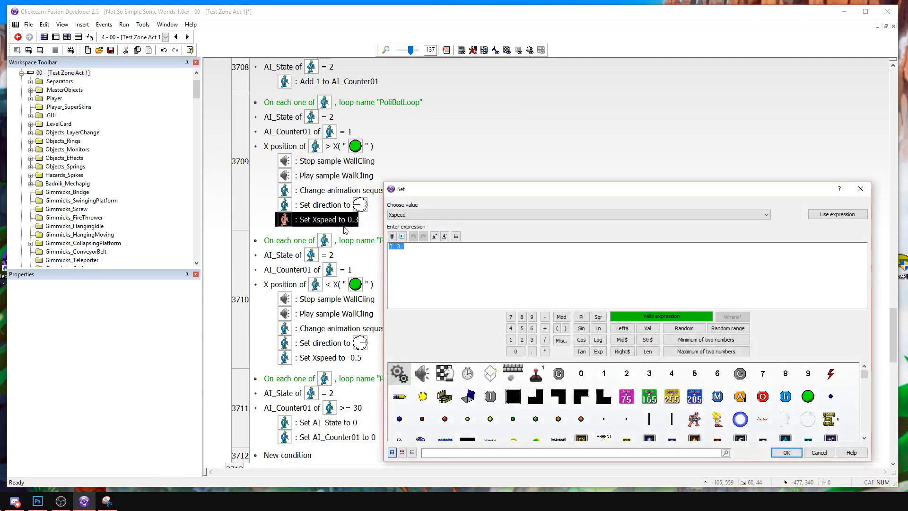
key(Return)
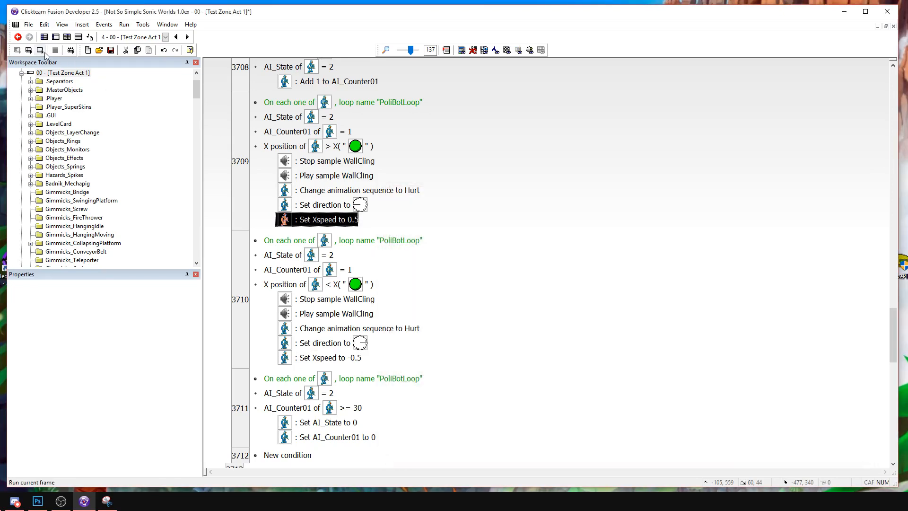
Copy the BcFixCounter condition from the Invincibility = 1 event into the Set Hurt to 1 event above Destroy enemy.
scroll(487, 229, up, 10)
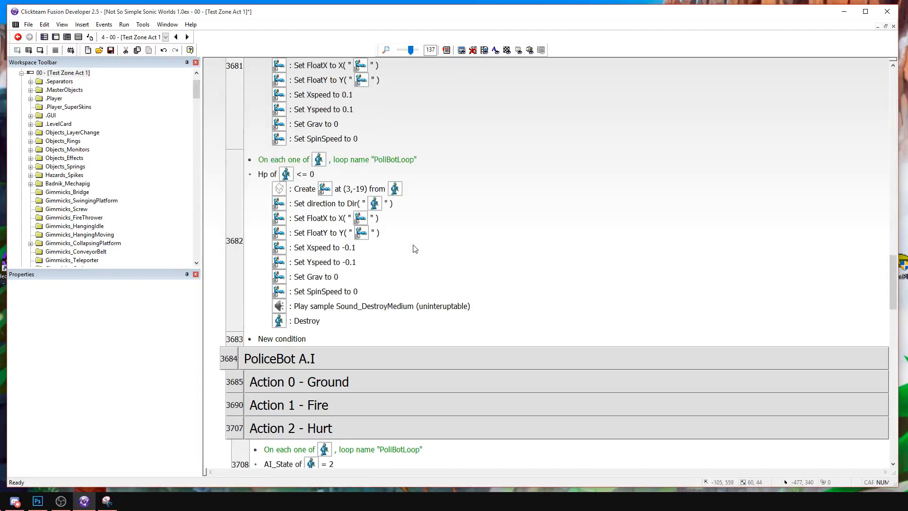
scroll(415, 249, up, 3)
scroll(415, 249, up, 9)
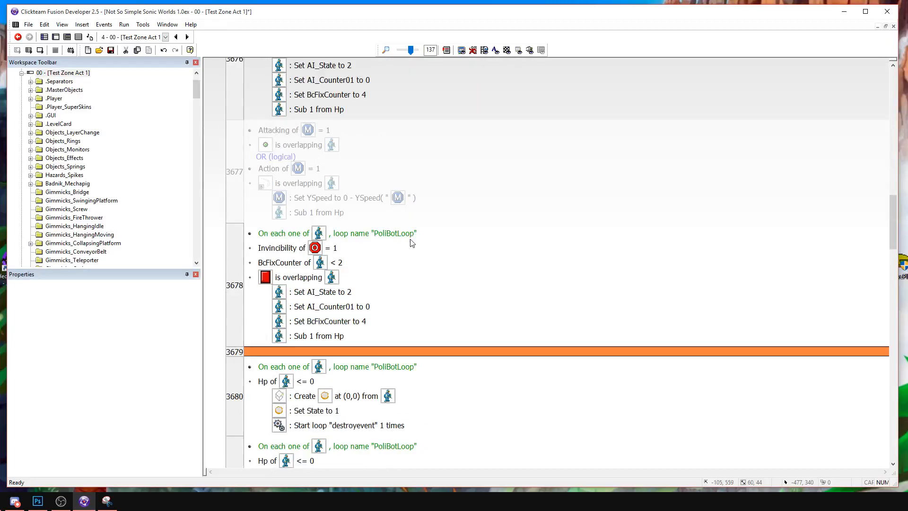
click(276, 263)
scroll(279, 265, up, 3)
scroll(284, 262, down, 4)
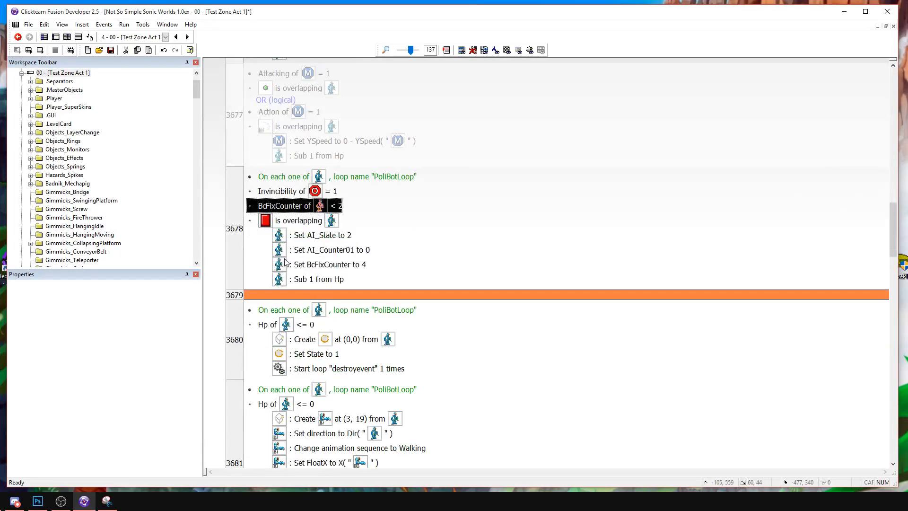
scroll(285, 261, up, 7)
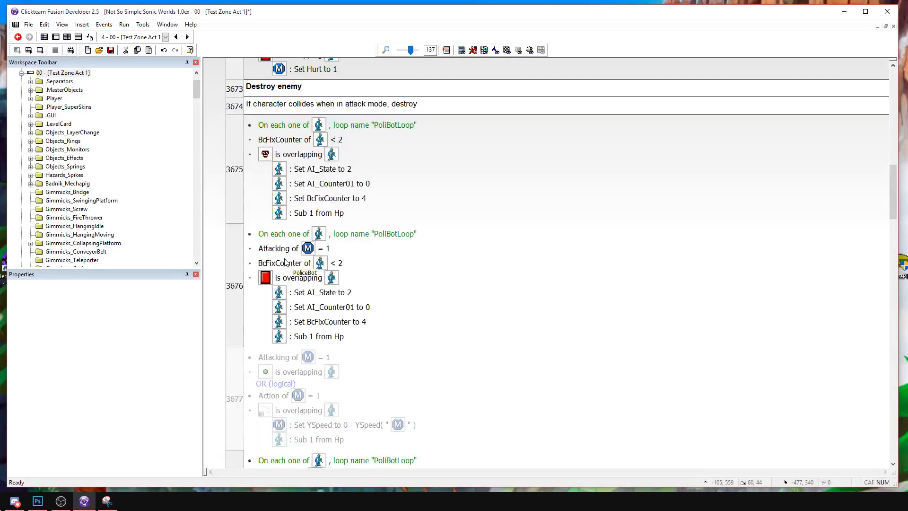
scroll(286, 262, down, 3)
scroll(286, 261, up, 6)
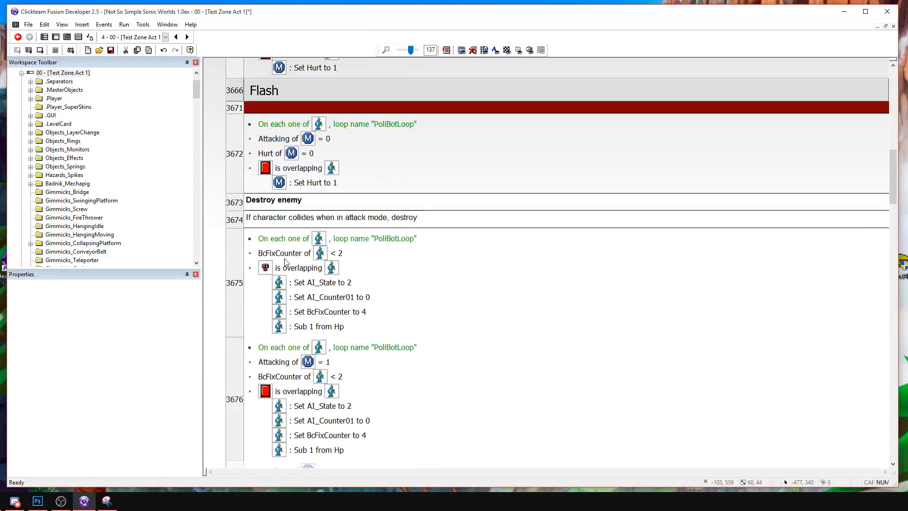
drag(284, 139, 285, 140)
Change the copied BcFixCounter condition in the Set Hurt to 1 event to lower than -10.
double_click(289, 141)
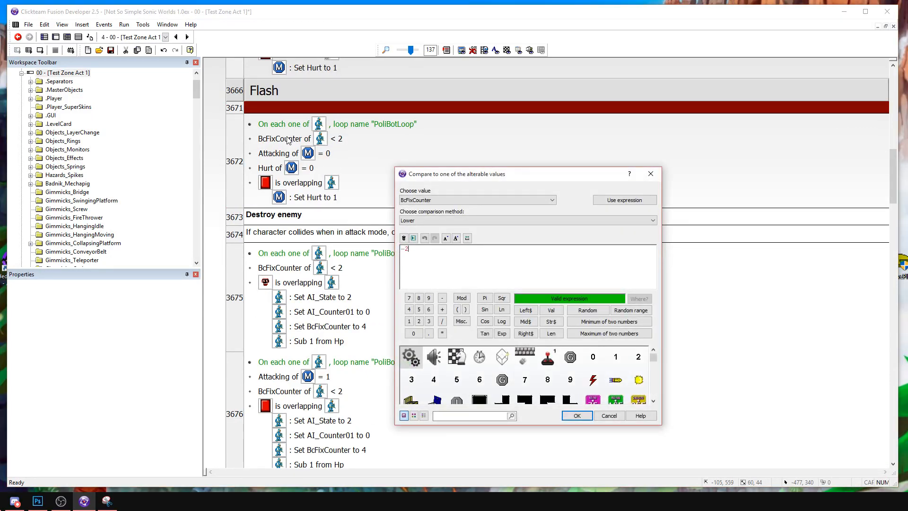
text(-10)
key(Return)
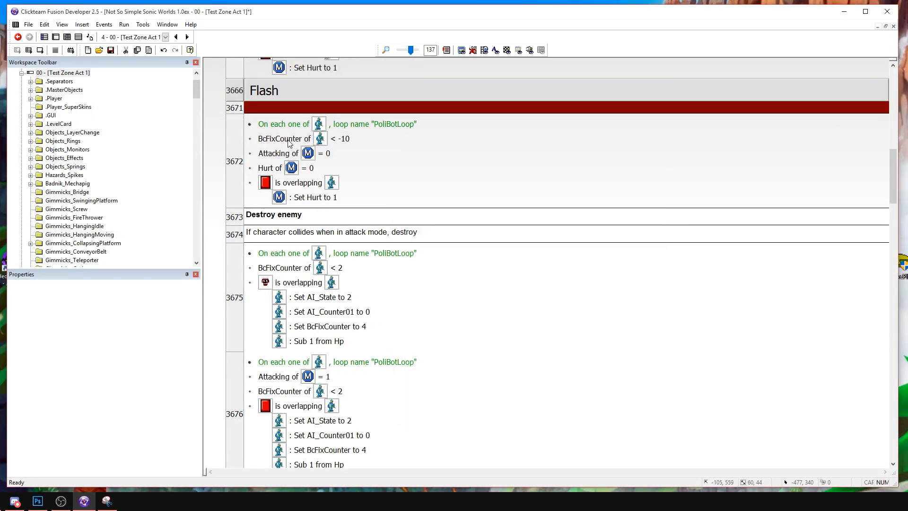
Run the frame, attack the PoliceBot in both directions to test contact damage and knockback, and stop the run.
scroll(400, 191, down, 3)
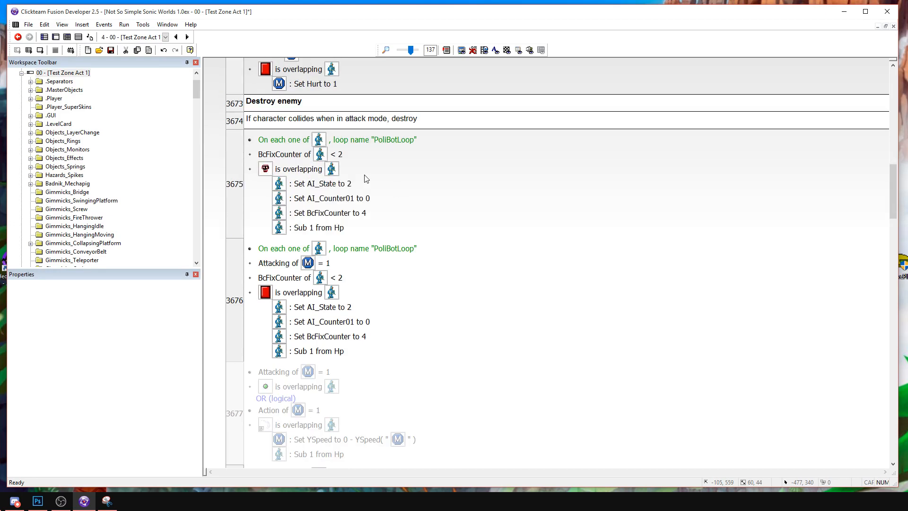
click(41, 51)
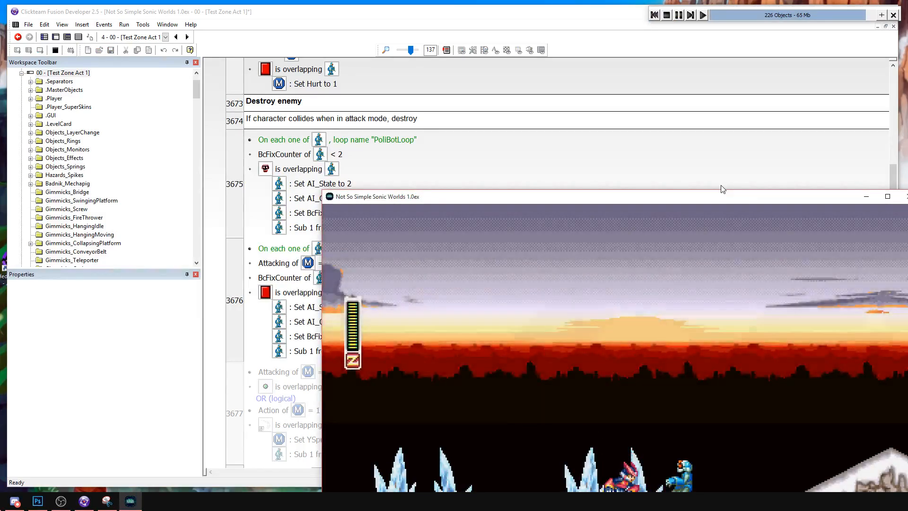
key(Right)
key(a)
key(Left)
key(s)
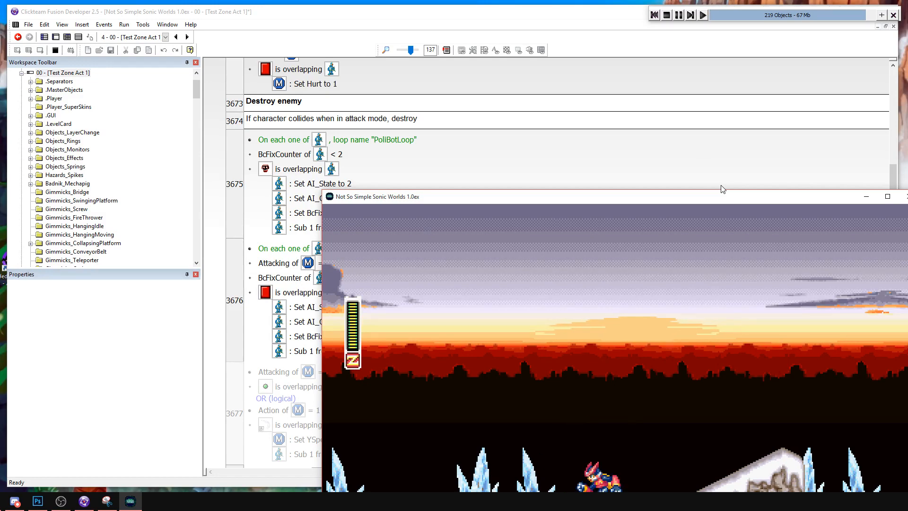
click(667, 16)
Set Xspeed to 1 in the Action 2 - Hurt event whose X position condition is greater than the green circle's.
scroll(453, 285, down, 15)
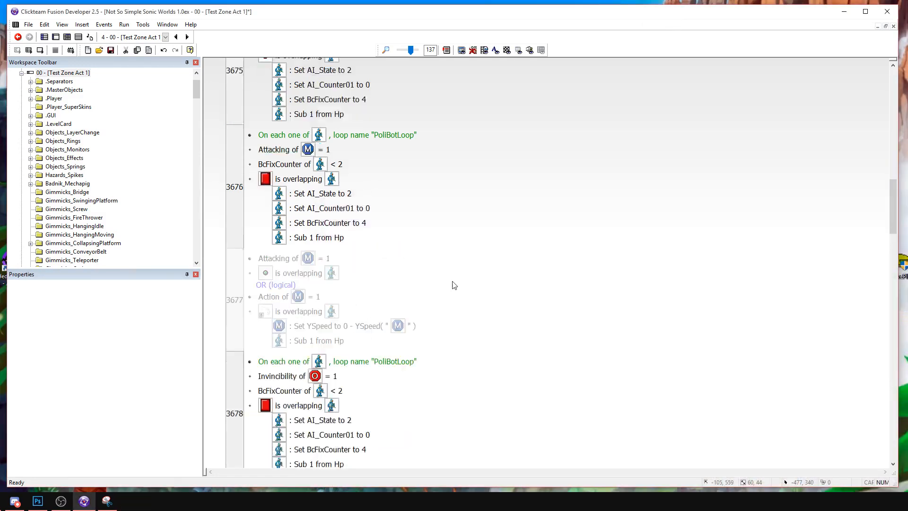
scroll(439, 274, up, 8)
click(293, 162)
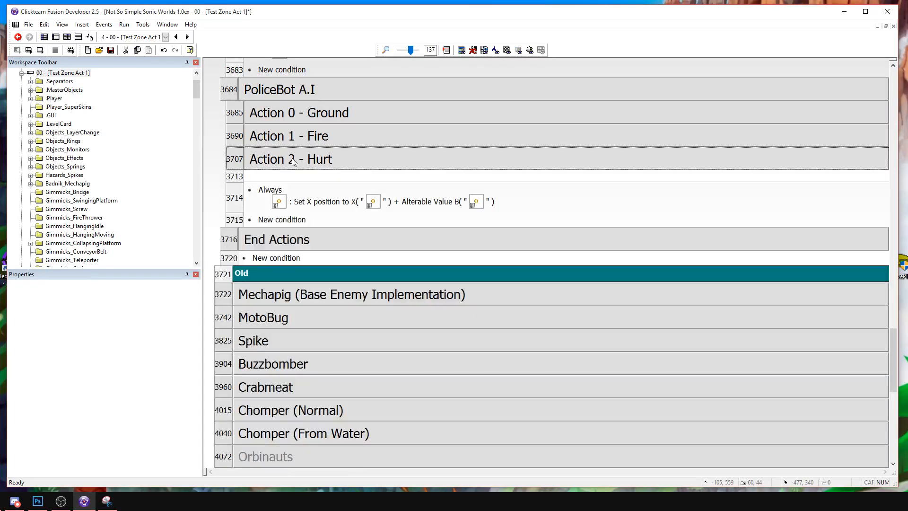
click(297, 144)
click(297, 143)
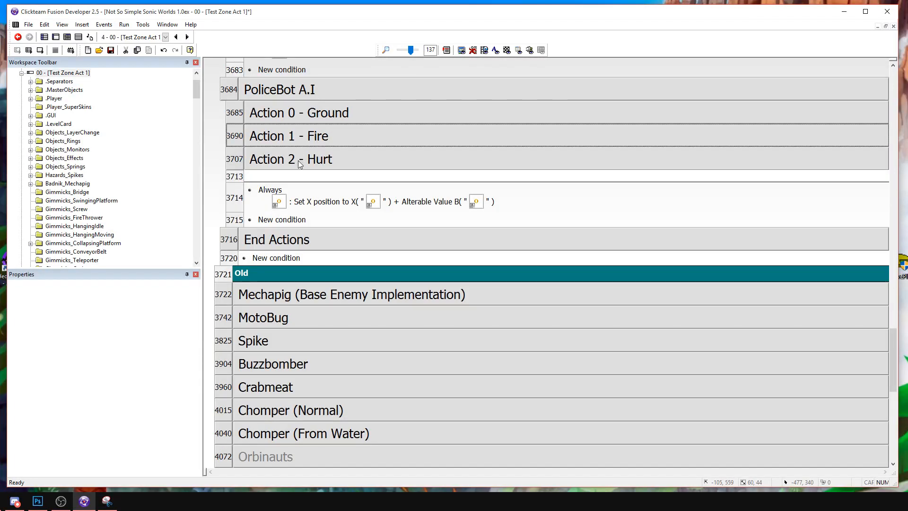
click(300, 161)
double_click(346, 353)
text(1)
key(Return)
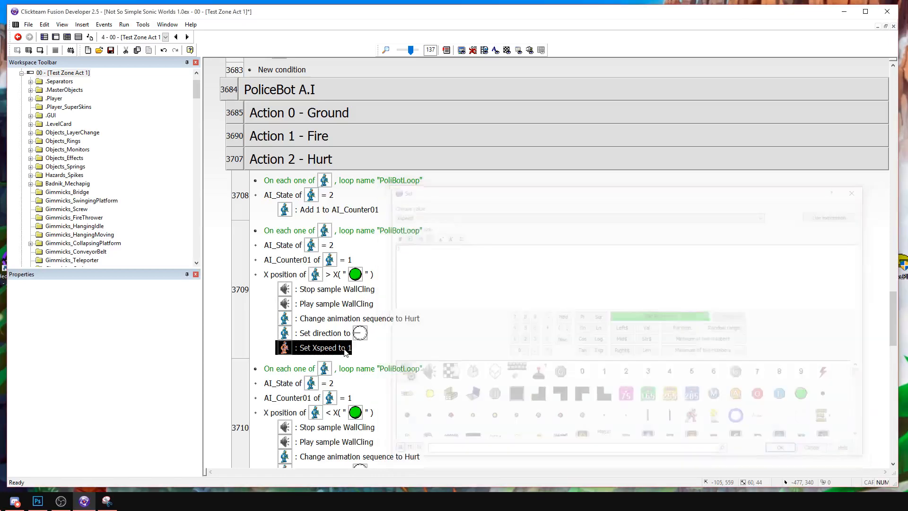
Set Xspeed to -1 in the Action 2 - Hurt event whose X position condition is lower than the green circle's.
scroll(344, 352, down, 1)
double_click(331, 429)
text(-1)
key(Return)
Run the frame, attack the PoliceBot on the ground and in the air to test the knockback, and stop the run.
click(40, 50)
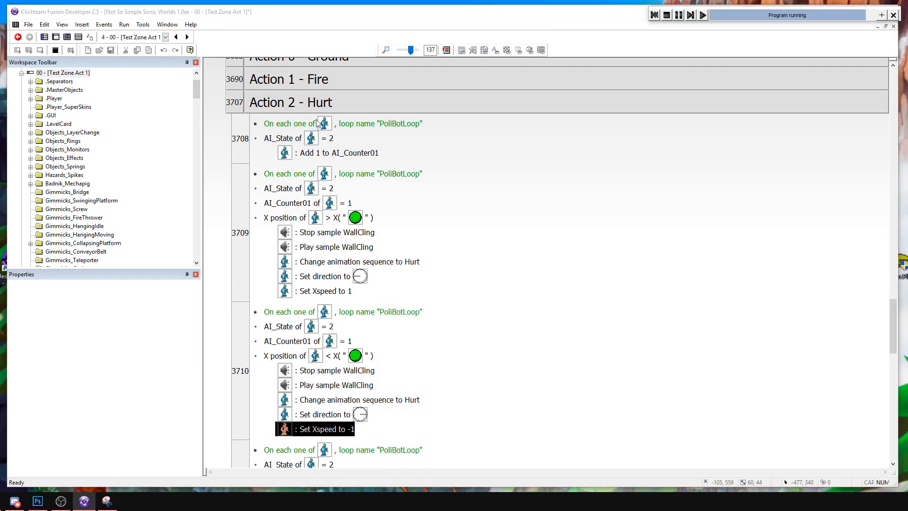
key(Right)
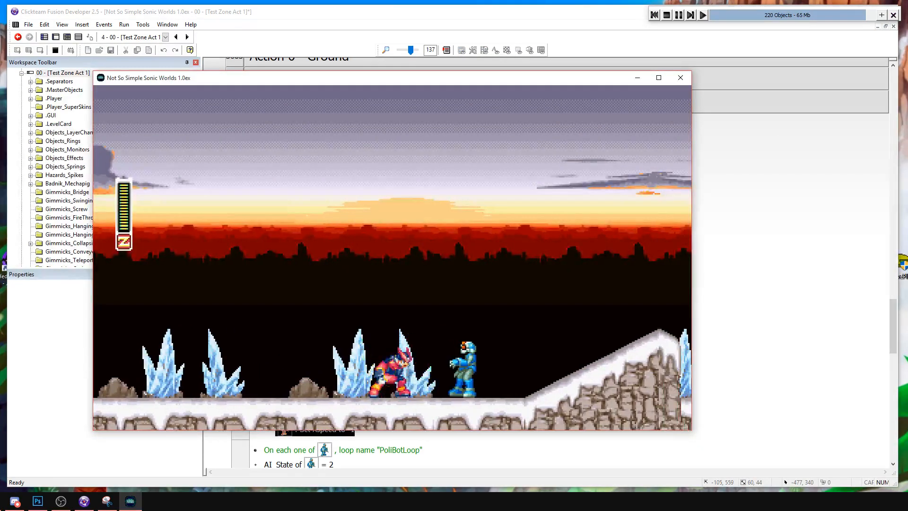
key(Right)
key(s)
key(a)
key(Right)
key(a)
key(Left)
key(s)
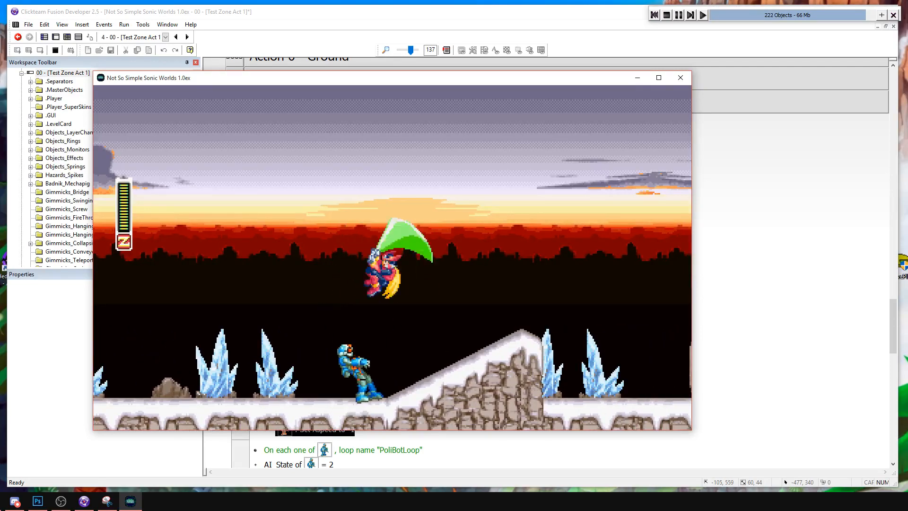
key(Right)
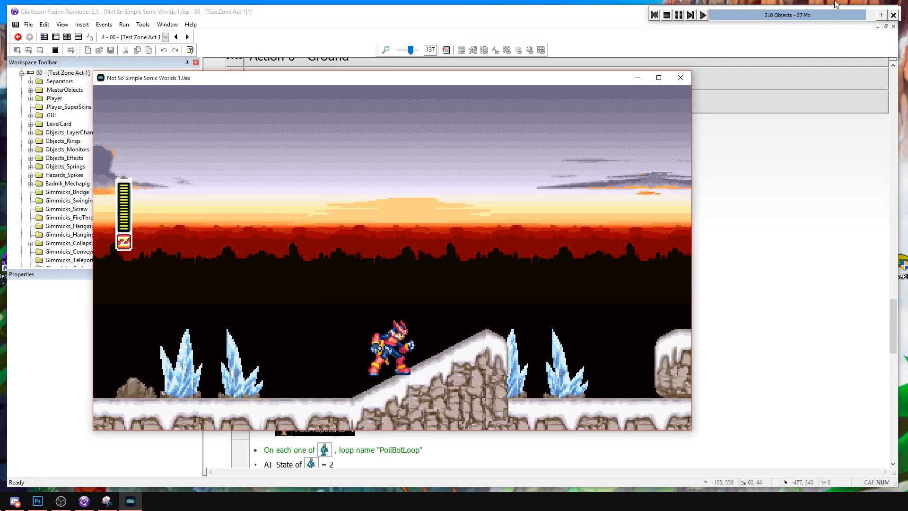
click(665, 15)
In the frame editor, paste copies of PoliceSpawner among the crystals before the small slope and onto the metal block with two rings.
click(55, 37)
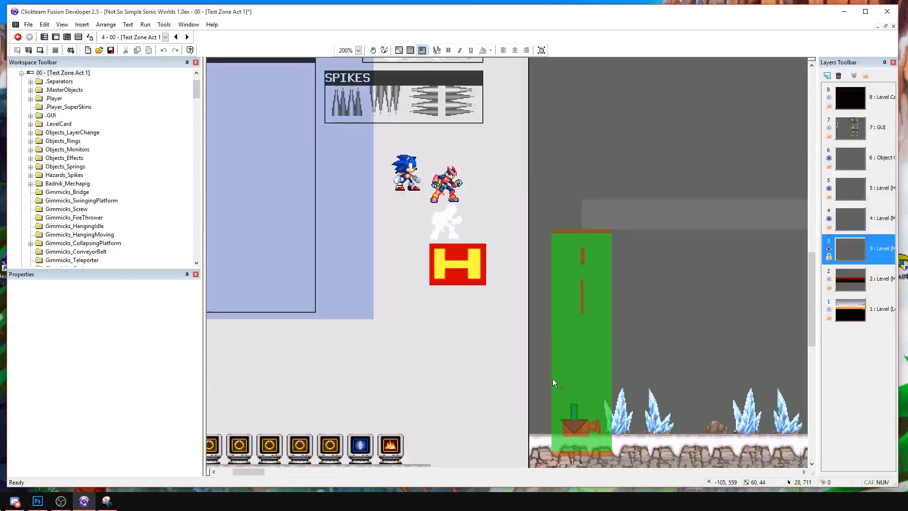
drag(647, 183, 646, 178)
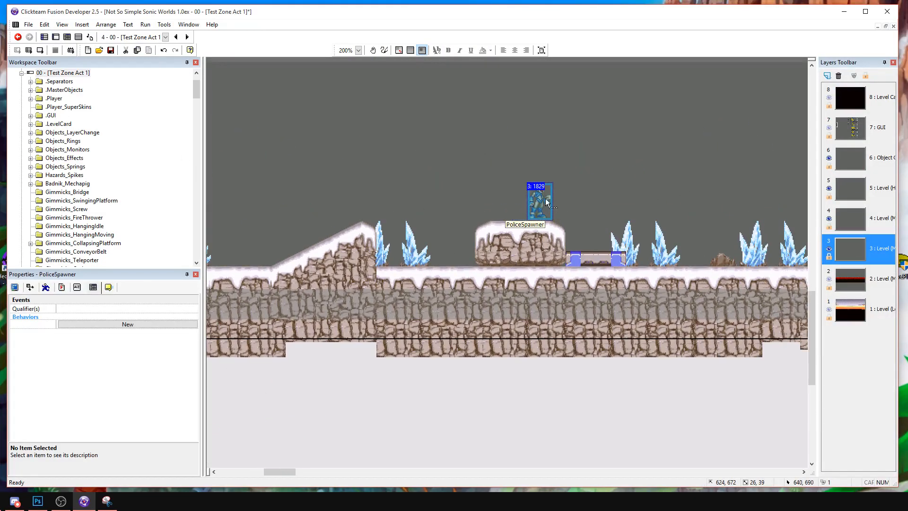
key(ctrl+c)
middle_drag(569, 207, 265, 228)
key(ctrl+v)
click(466, 266)
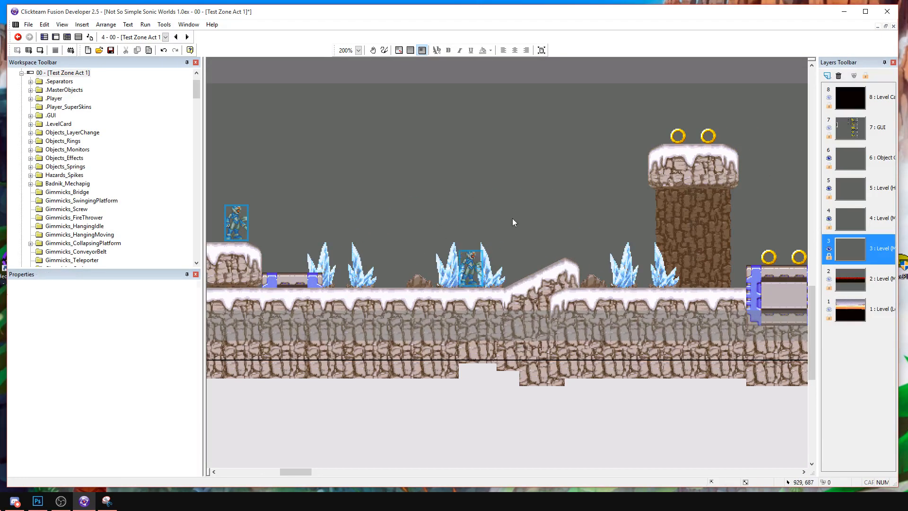
middle_drag(786, 226, 474, 247)
click(541, 213)
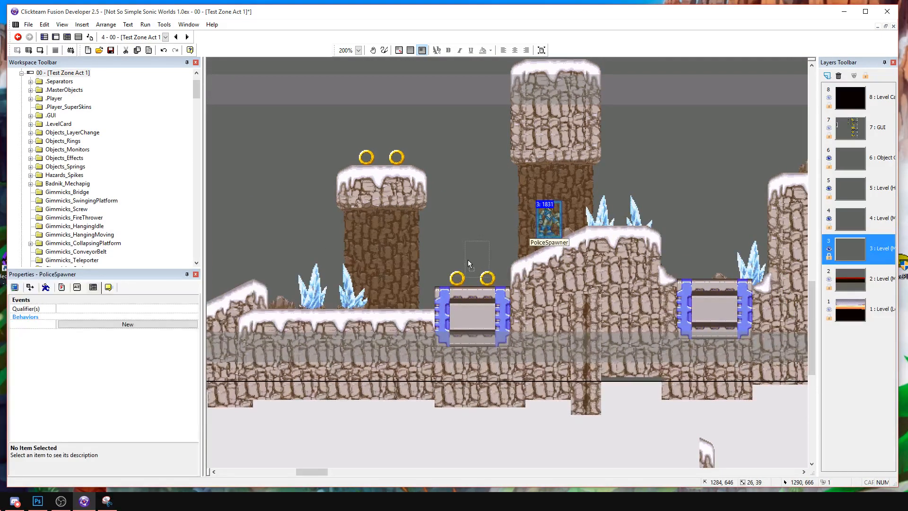
click(494, 290)
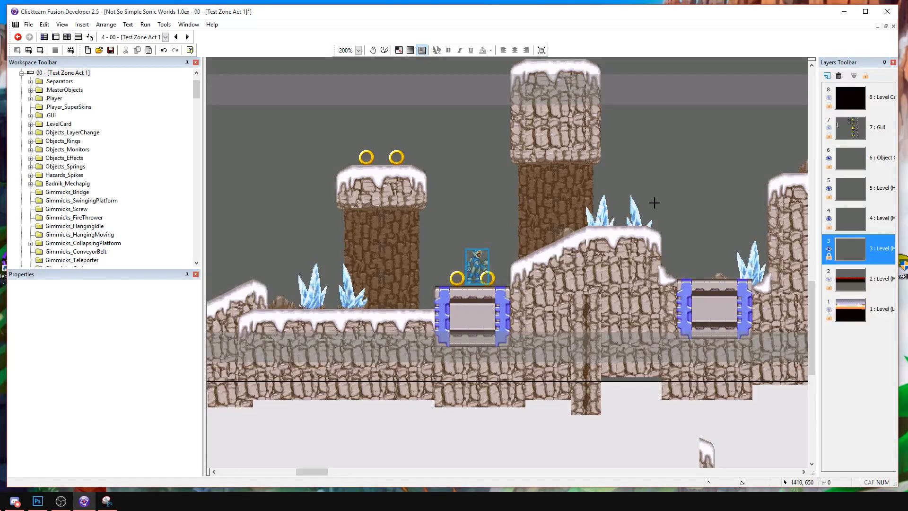
Paste one PoliceSpawner on the crystal-topped snowy hill and two on the tall snowy plateau after it.
drag(621, 207, 619, 210)
middle_drag(804, 160, 515, 209)
key(ctrl+v)
drag(535, 203, 535, 198)
key(ctrl+v)
click(617, 187)
click(698, 208)
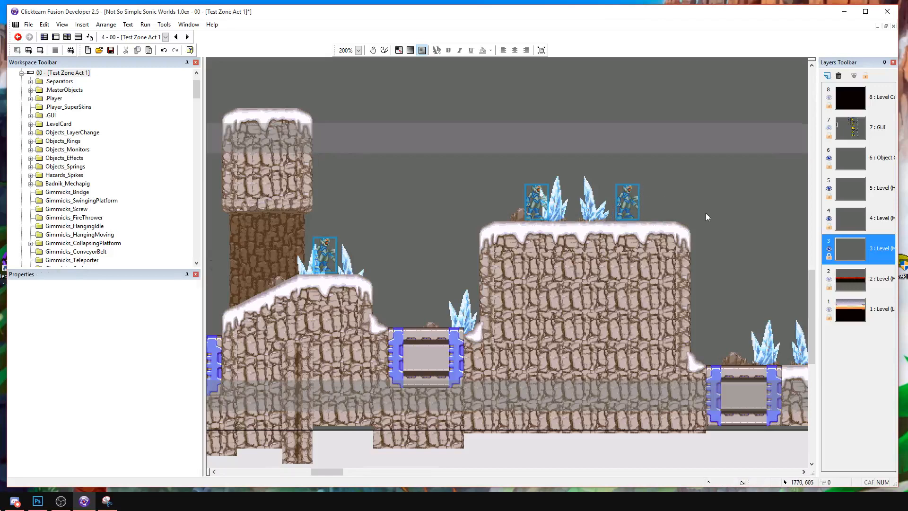
Paste a PoliceSpawner on the raised metal block in the low snowy area beyond the tall plateau.
middle_drag(785, 236, 452, 242)
middle_drag(500, 259, 418, 264)
key(ctrl+v)
click(484, 347)
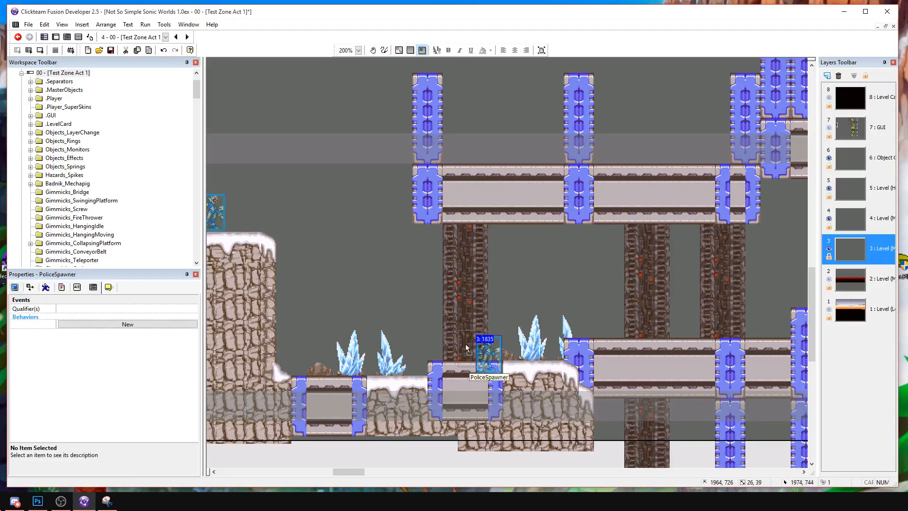
click(465, 342)
Paste one PoliceSpawner on the first metal bridge and another on the narrow block inside the middle green camera zone.
middle_drag(623, 293, 351, 311)
key(ctrl+v)
click(382, 320)
middle_drag(799, 307, 412, 294)
key(ctrl+v)
click(480, 271)
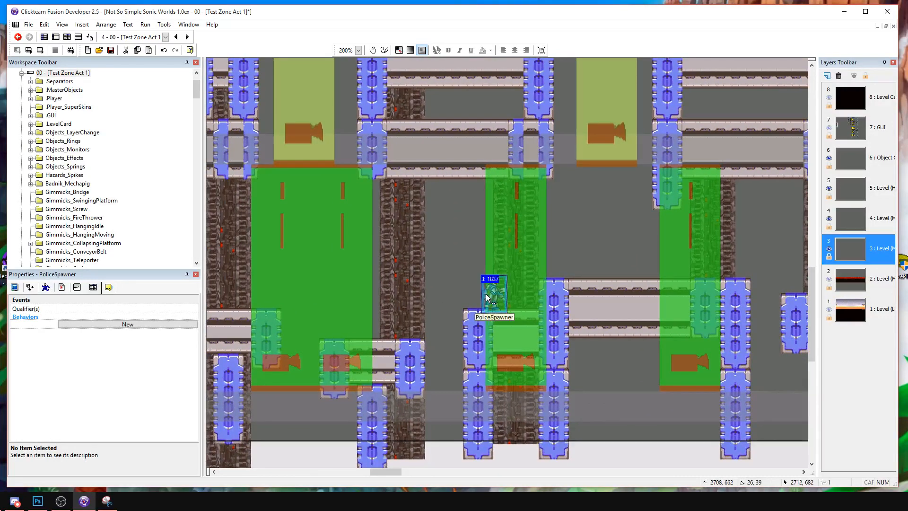
Paste a PoliceSpawner on the metal platform between the middle and last green camera zones.
key(ctrl+v)
middle_drag(602, 249, 519, 253)
drag(539, 270, 550, 256)
click(523, 230)
Try placing a PoliceSpawner on the last metal platform before the snowy ground, and delete it.
middle_drag(742, 277, 403, 243)
key(ctrl+v)
click(563, 227)
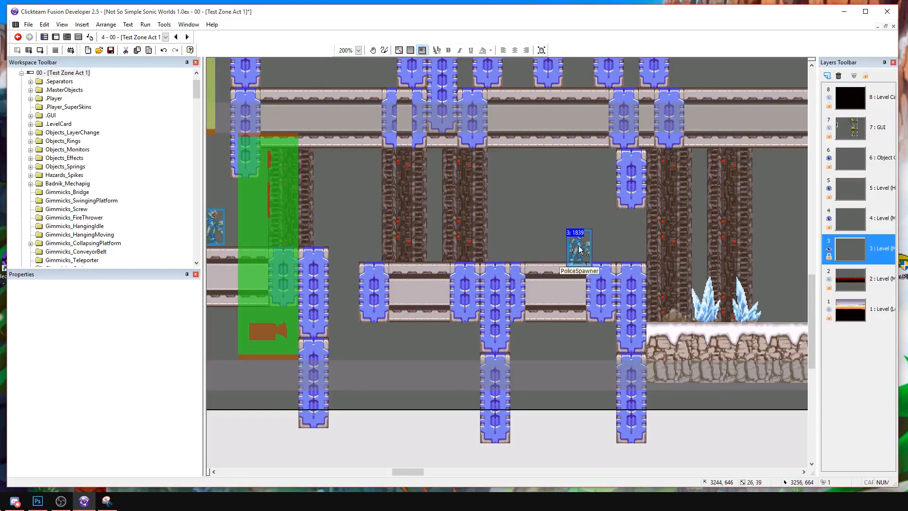
click(376, 242)
drag(382, 240, 564, 239)
middle_drag(614, 234, 538, 249)
key(ctrl+v)
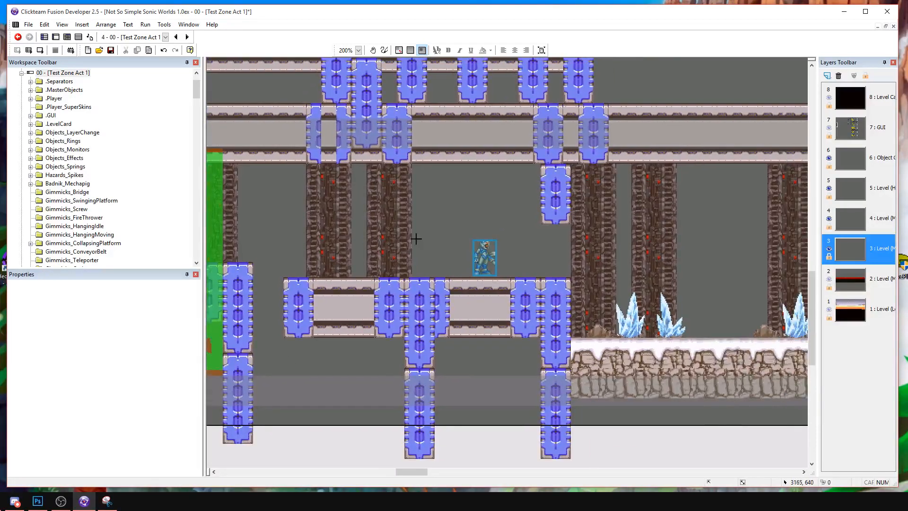
click(415, 239)
shift+click(432, 255)
key(Delete)
Look over the whole frame to locate the ENEMIES template area below the level.
middle_drag(402, 221, 771, 246)
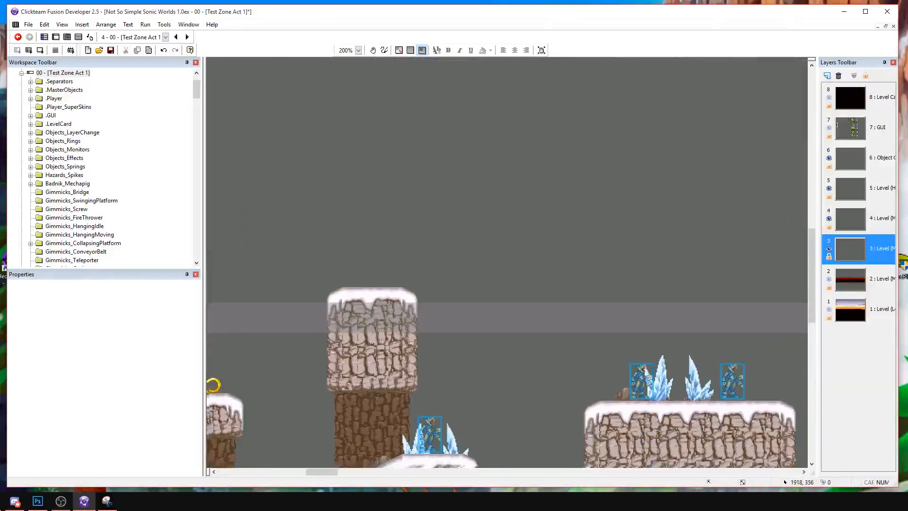
middle_drag(368, 378, 817, 216)
middle_drag(293, 312, 892, 279)
middle_drag(714, 463, 573, 60)
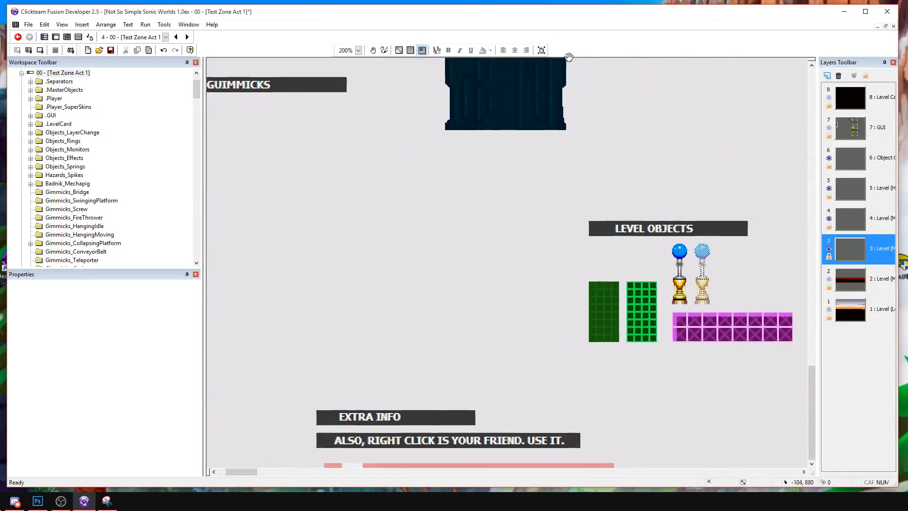
middle_drag(787, 156, 609, 171)
click(352, 50)
click(352, 97)
middle_drag(390, 221, 386, 223)
middle_drag(441, 211, 463, 227)
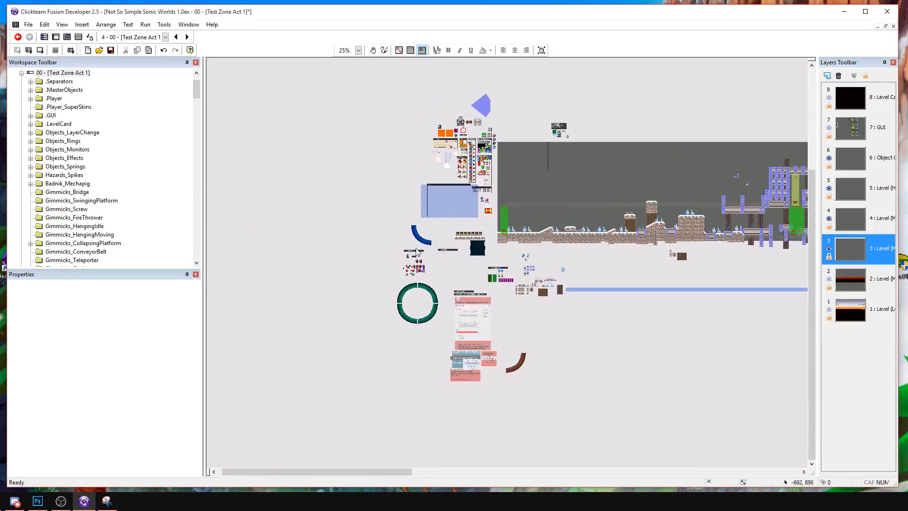
drag(437, 275, 622, 256)
click(427, 270)
click(358, 50)
click(350, 78)
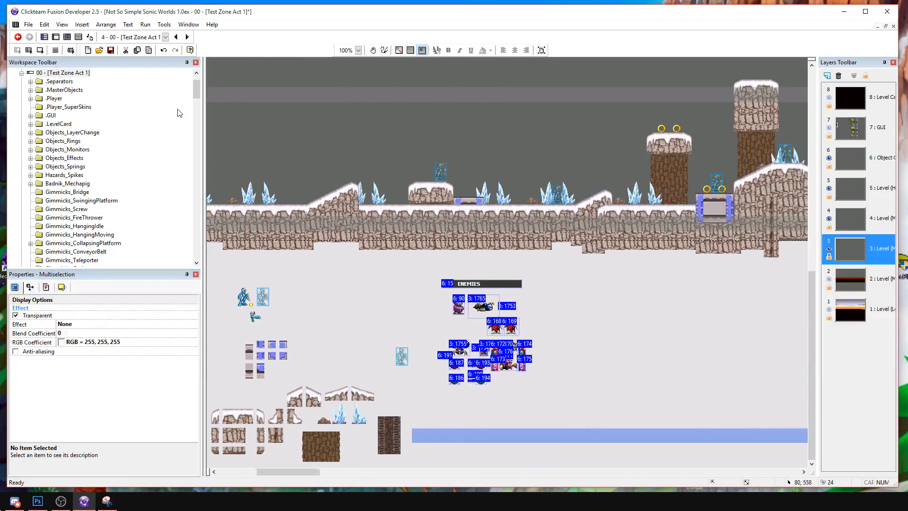
click(358, 50)
click(349, 85)
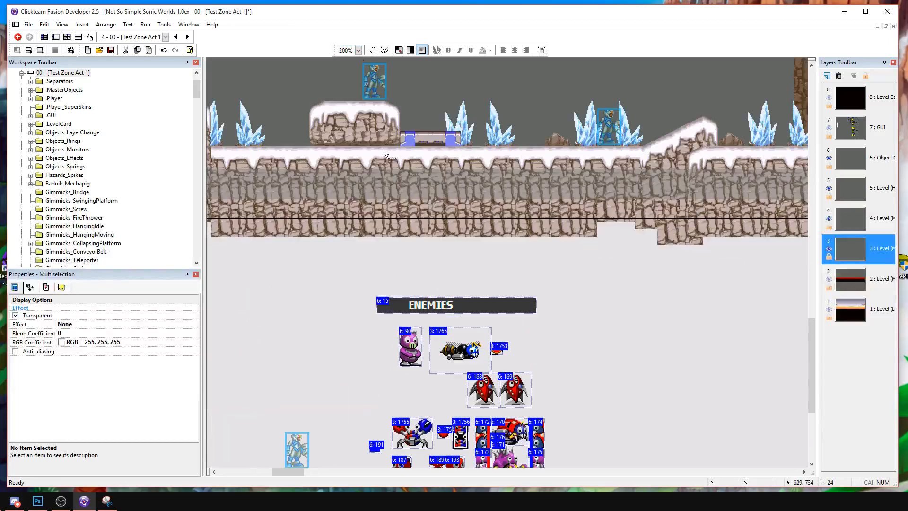
scroll(544, 345, down, 3)
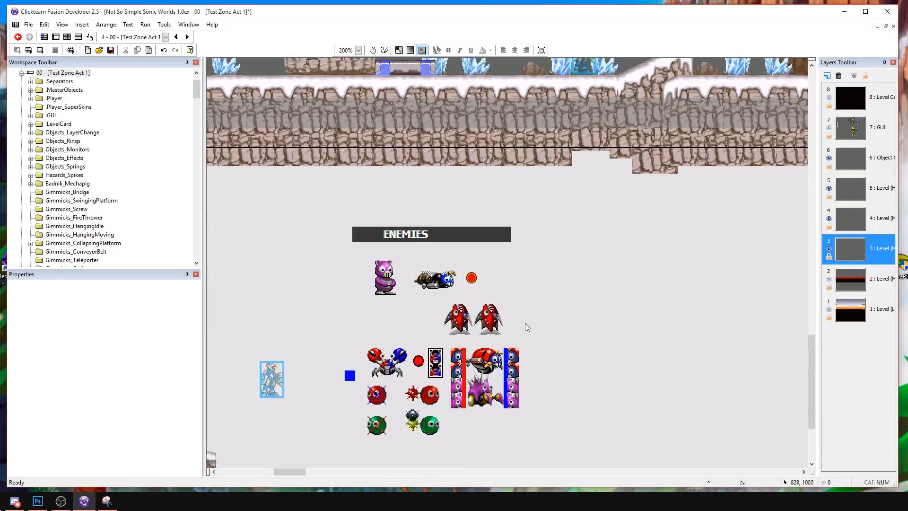
Copy the Badnik_MotoBug template with its left and right limits and paste them on the snowy ground before the two-ring metal block.
click(487, 357)
click(458, 363)
ctrl+click(492, 363)
ctrl+click(511, 364)
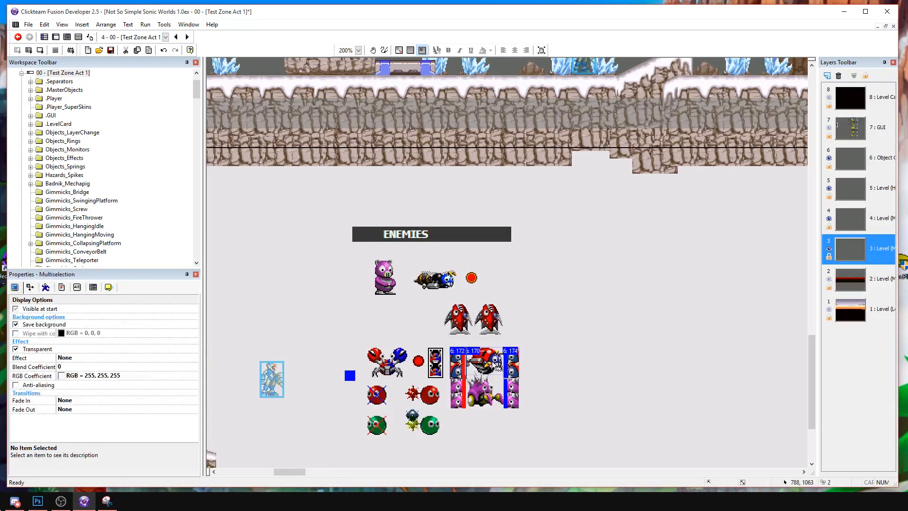
click(570, 343)
middle_drag(623, 294, 284, 450)
middle_drag(554, 172, 446, 253)
middle_drag(299, 279, 407, 246)
key(ctrl+v)
click(408, 246)
Place the pasted MotoBug on the snow, with its left limit at the slope and its right limit at the metal block.
mouse_move(443, 263)
mouse_down()
mouse_move(444, 272)
mouse_move(352, 267)
mouse_up()
click(422, 233)
click(435, 246)
click(447, 270)
key(Up)
key(Up)
key(Up)
click(402, 233)
drag(472, 267, 529, 267)
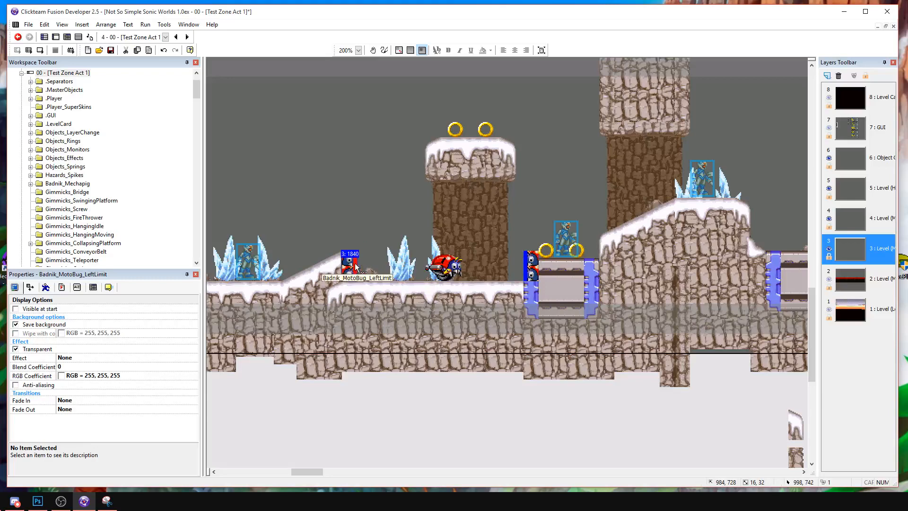
Duplicate the MotoBug and its two limits into the low snowy area after the tall plateau and fit them between its edges.
shift+click(447, 269)
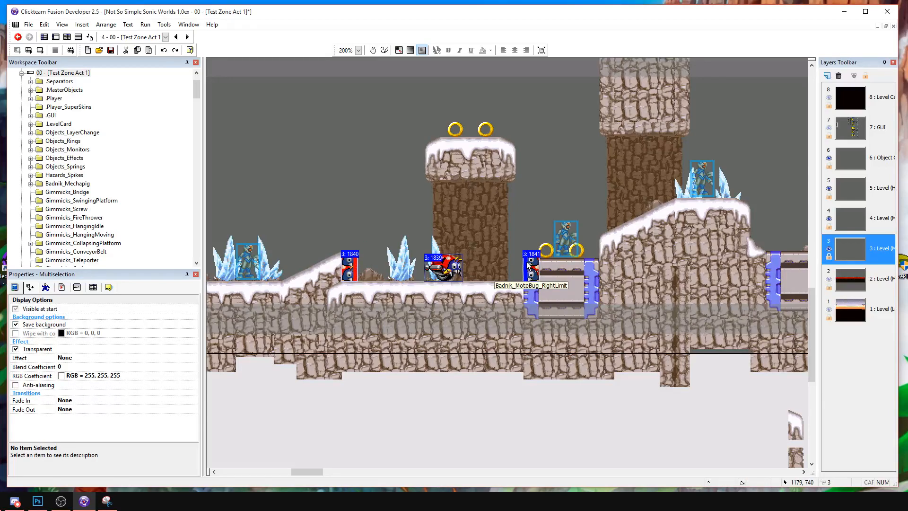
middle_drag(757, 238, 206, 314)
middle_drag(473, 192, 242, 195)
click(310, 334)
drag(406, 349, 450, 353)
click(432, 310)
click(453, 353)
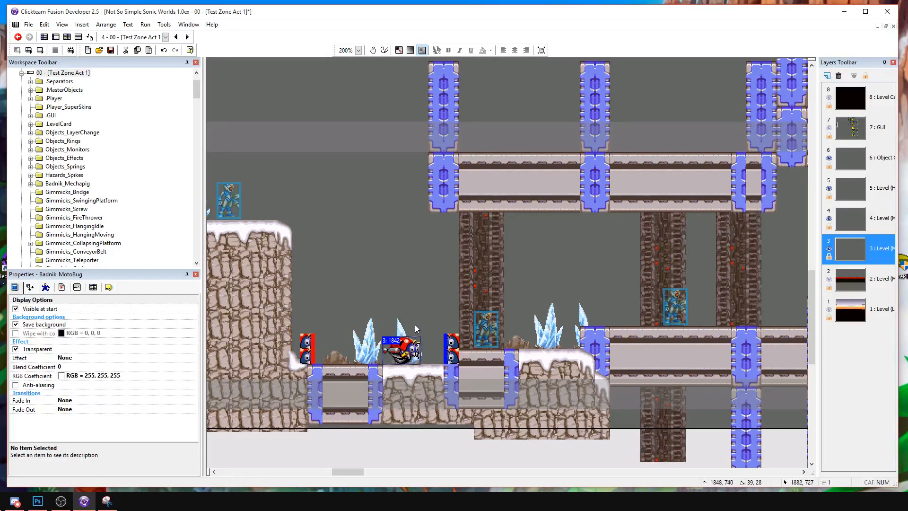
click(416, 325)
Copy the Badnik_Crabmeat and Badnik_Crabmeat_Limiter templates and paste them on the short metal platform at the first green camera zone.
scroll(289, 330, down, 5)
scroll(566, 359, left, 2)
scroll(566, 360, down, 3)
scroll(440, 280, right, 2)
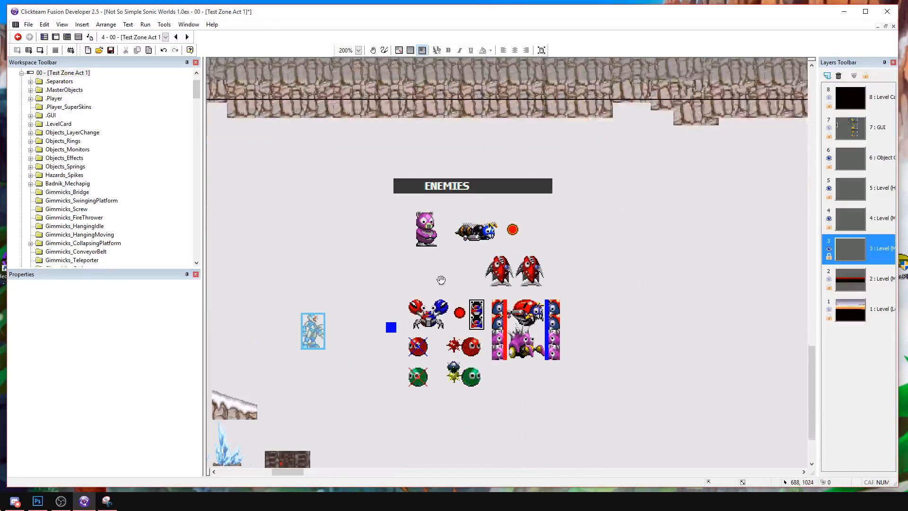
click(428, 239)
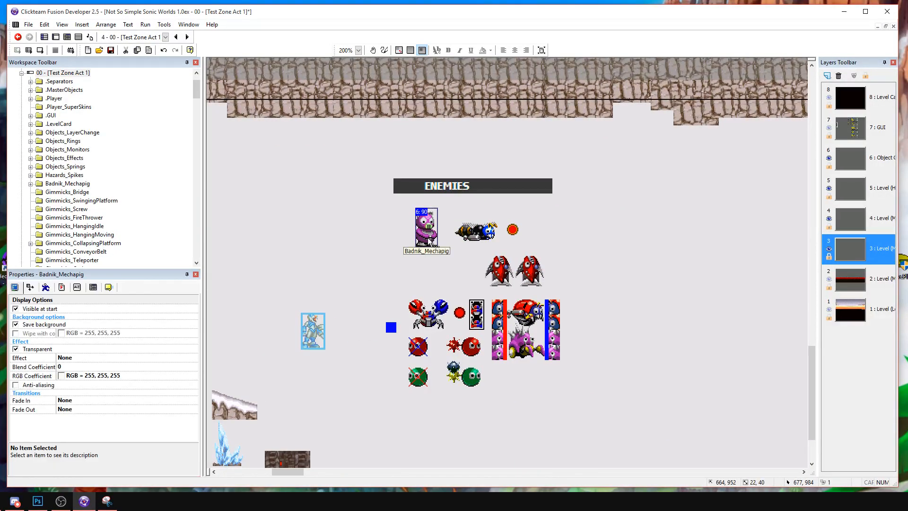
shift+click(523, 350)
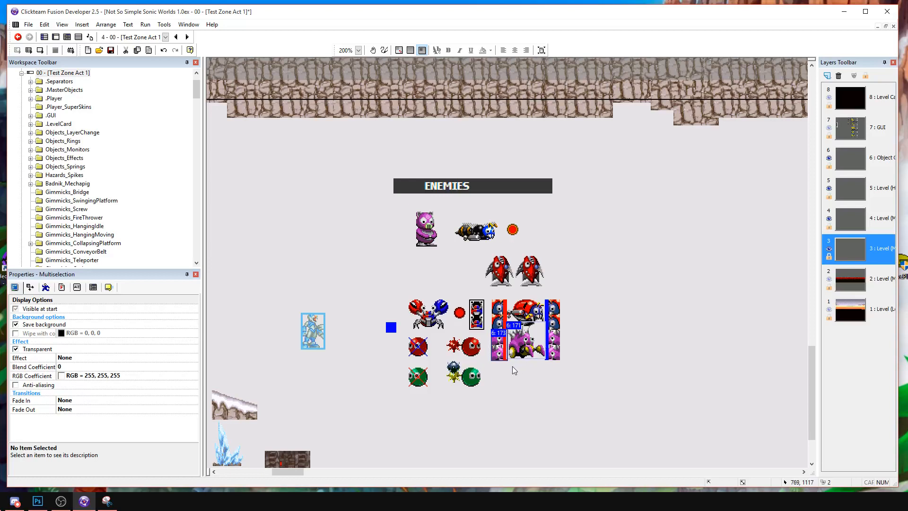
click(422, 308)
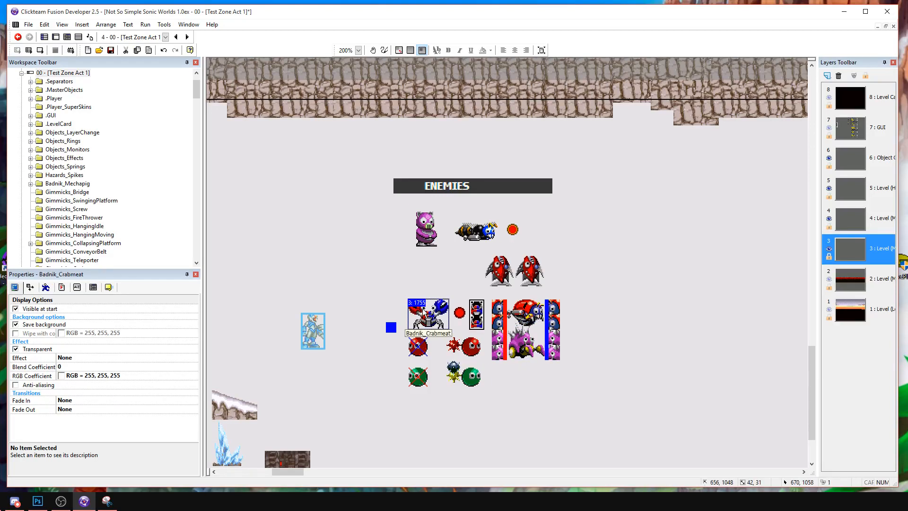
click(472, 316)
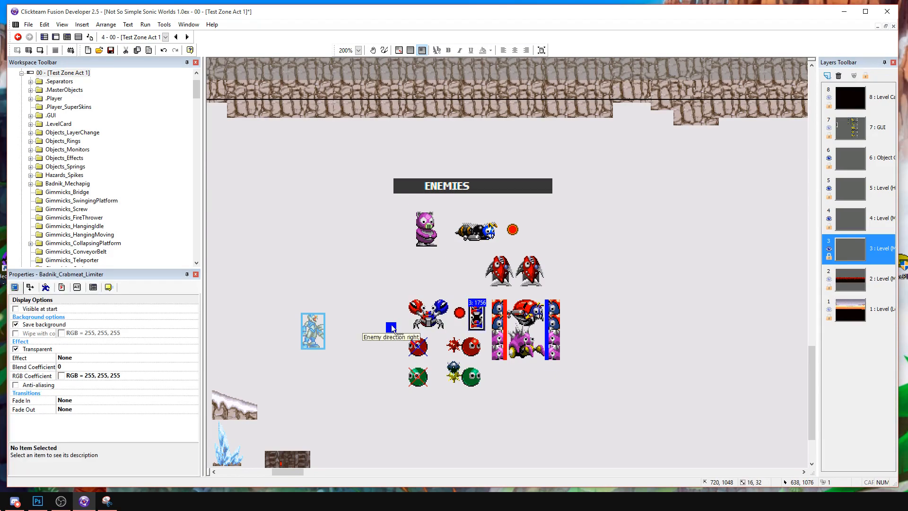
click(433, 318)
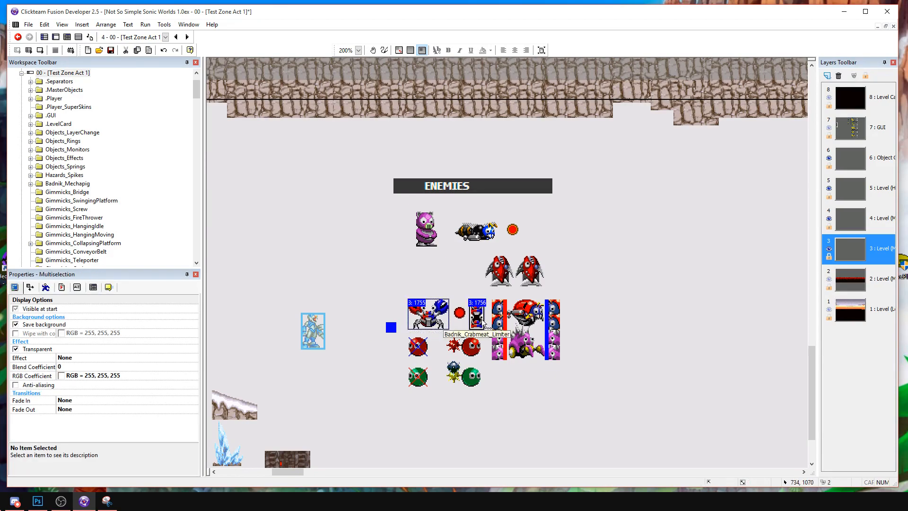
middle_drag(597, 284, 218, 402)
middle_drag(655, 266, 132, 421)
middle_drag(771, 272, 132, 354)
middle_drag(485, 338, 368, 305)
key(ctrl+v)
click(451, 295)
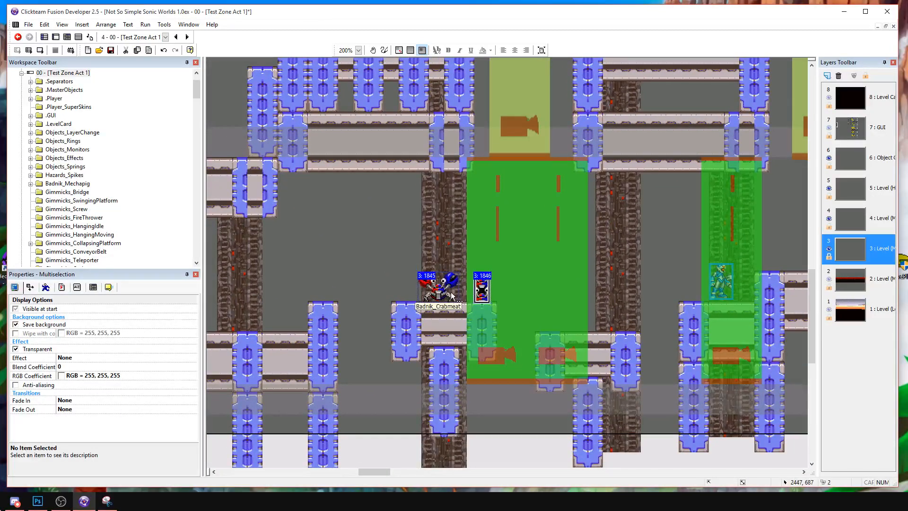
Rest the Crabmeat on the platform and place a Badnik_Crabmeat_Limiter just beyond each end, duplicating the limiter for the second side.
drag(450, 292, 455, 291)
click(455, 292)
click(391, 228)
click(492, 294)
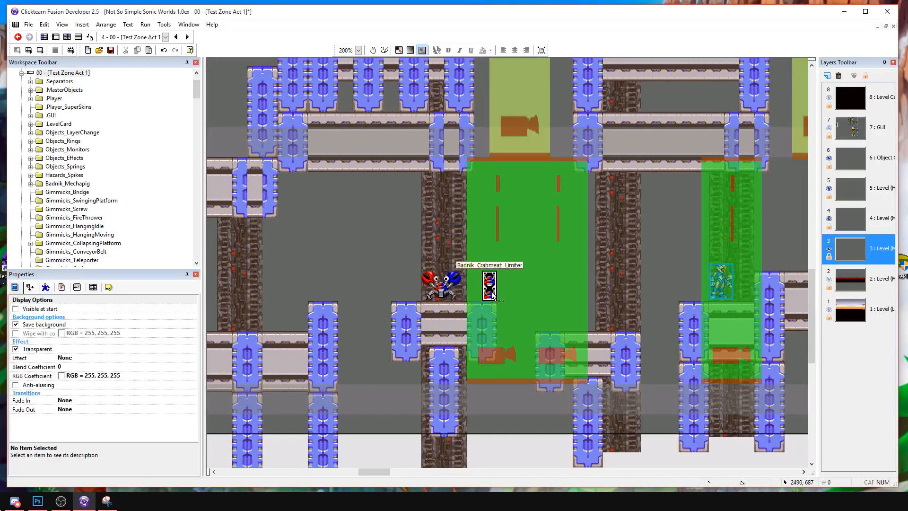
click(393, 283)
drag(394, 284, 386, 290)
Duplicate the Crabmeat with both limiters onto the metal platform after the last green camera zone and position them over it.
click(401, 265)
click(433, 289)
ctrl+click(386, 288)
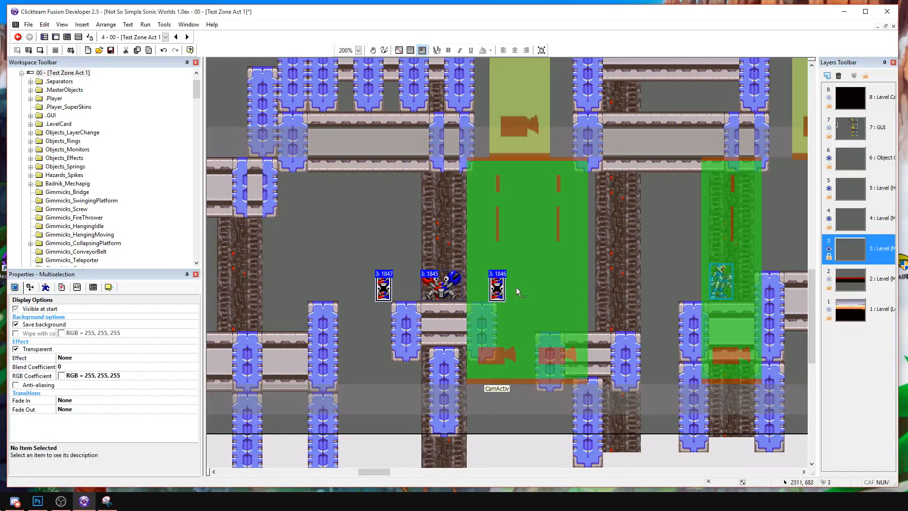
middle_drag(510, 287, 132, 340)
middle_drag(498, 325, 328, 324)
key(ctrl+v)
click(464, 301)
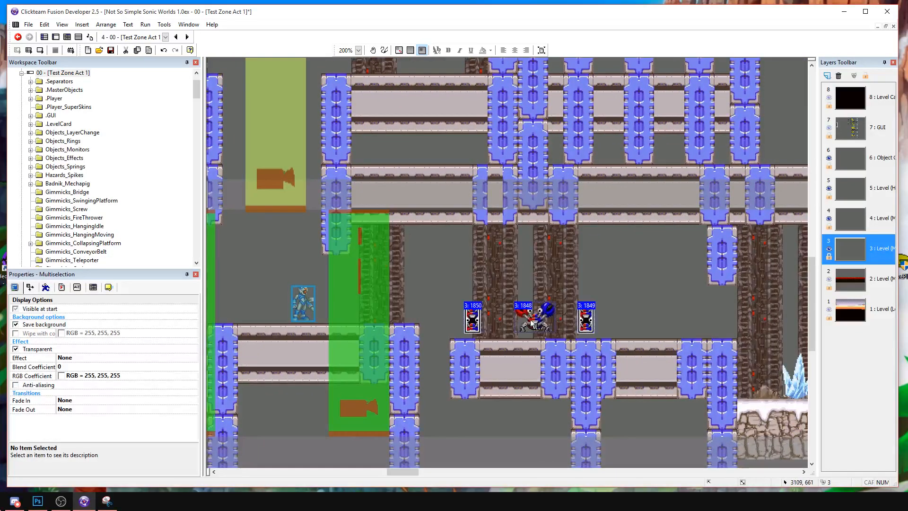
drag(505, 321, 480, 328)
click(480, 328)
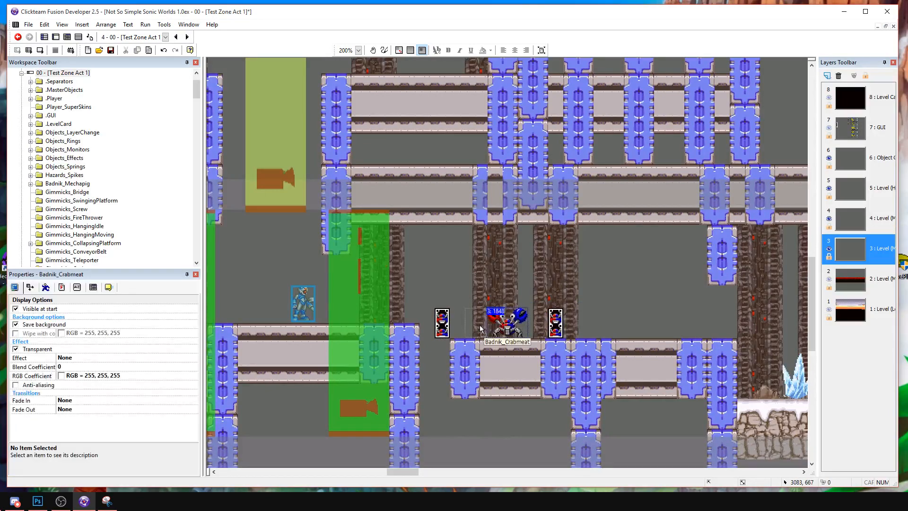
Duplicate the Crabmeat with both limiters onto the upper metal platform between the two yellow camera zones and adjust their placement.
click(545, 317)
middle_drag(209, 368, 669, 336)
middle_drag(774, 272, 572, 424)
click(567, 427)
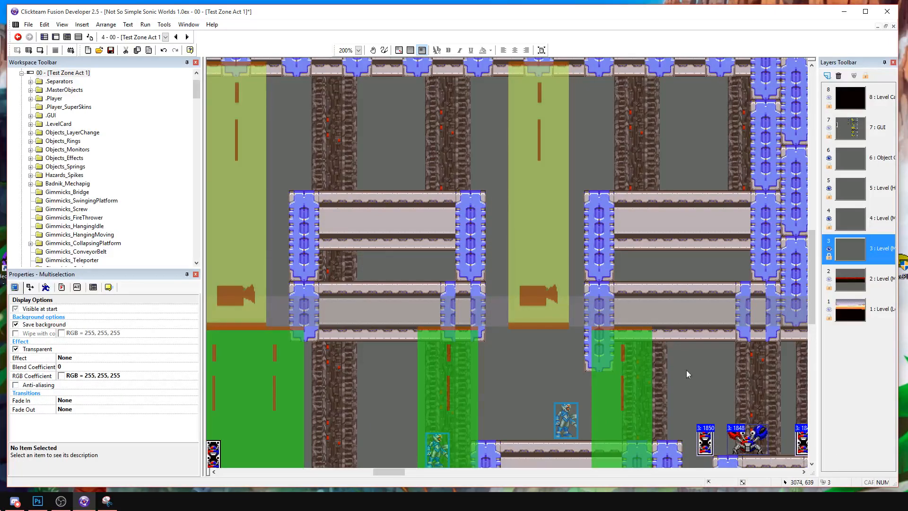
click(395, 175)
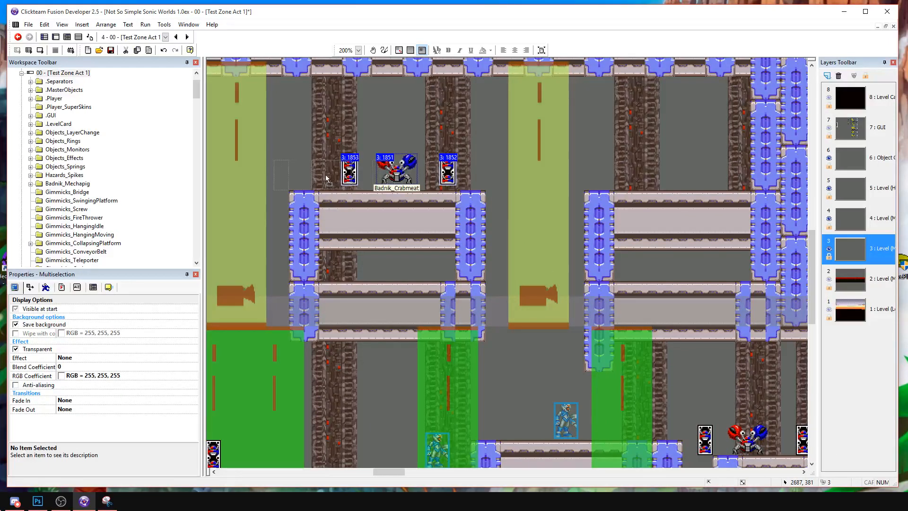
drag(326, 175, 327, 176)
click(387, 138)
drag(380, 167, 456, 164)
drag(332, 173, 371, 177)
key(ctrl+z)
Copy the Badnik_Chomper template from the ENEMIES section and place it in the gap just before the first Crabmeat's platform.
middle_drag(353, 215, 473, 166)
middle_drag(333, 213, 535, 123)
middle_drag(256, 328, 552, 164)
middle_drag(429, 210, 697, 211)
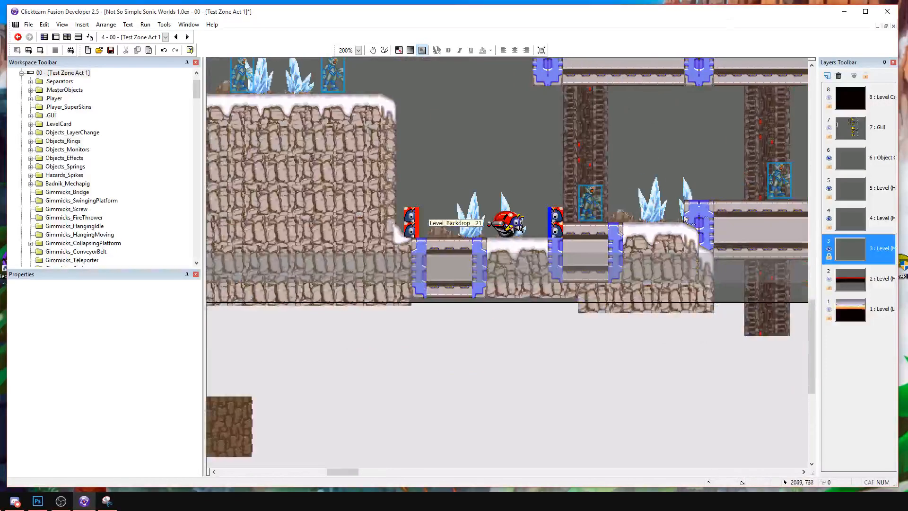
middle_drag(414, 226, 671, 223)
middle_drag(367, 322, 543, 256)
middle_drag(415, 228, 552, 196)
middle_drag(378, 265, 641, 186)
middle_drag(488, 270, 614, 270)
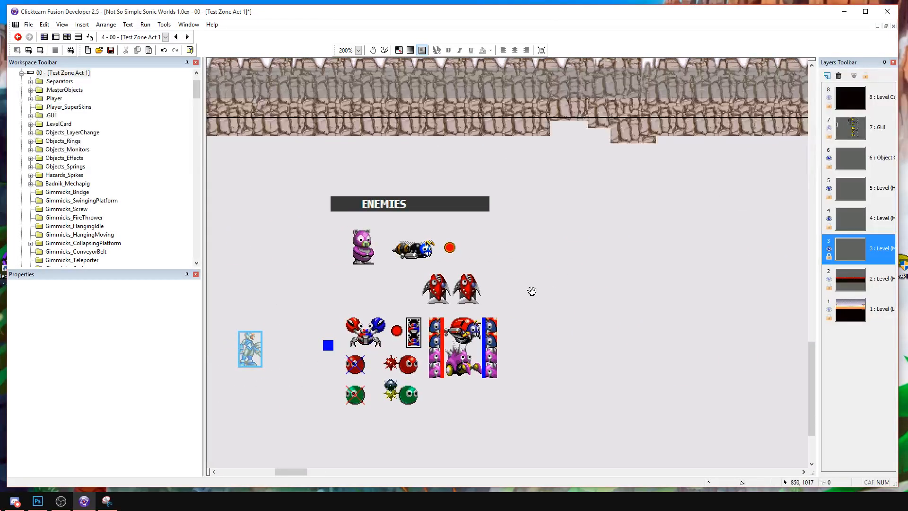
click(443, 291)
middle_drag(686, 275, 166, 374)
middle_drag(671, 231, 95, 398)
middle_drag(748, 348, 416, 354)
middle_drag(558, 352, 299, 362)
middle_drag(450, 383, 412, 367)
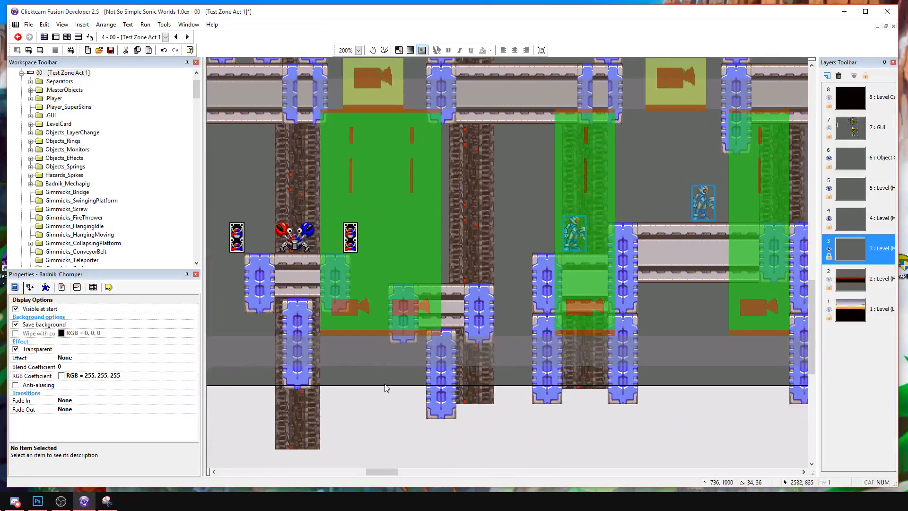
middle_drag(207, 383, 465, 378)
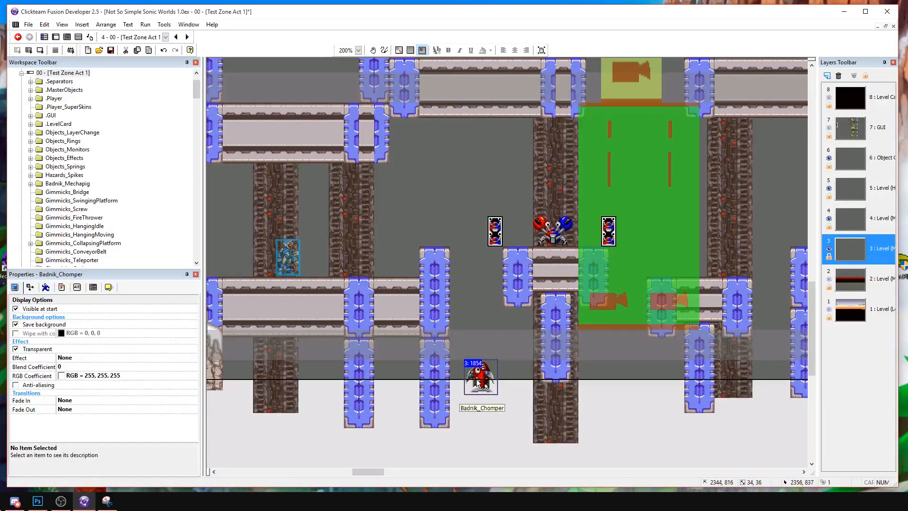
click(528, 372)
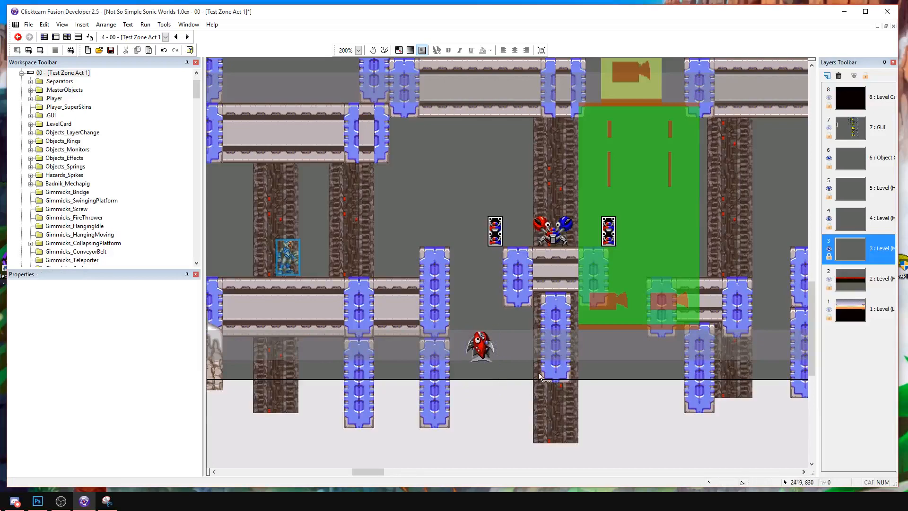
Inspect the placed enemies along the level from the Chomper gap to the last Crabmeat platform and back.
middle_drag(732, 390, 477, 402)
middle_drag(772, 355, 413, 378)
middle_drag(502, 335, 283, 359)
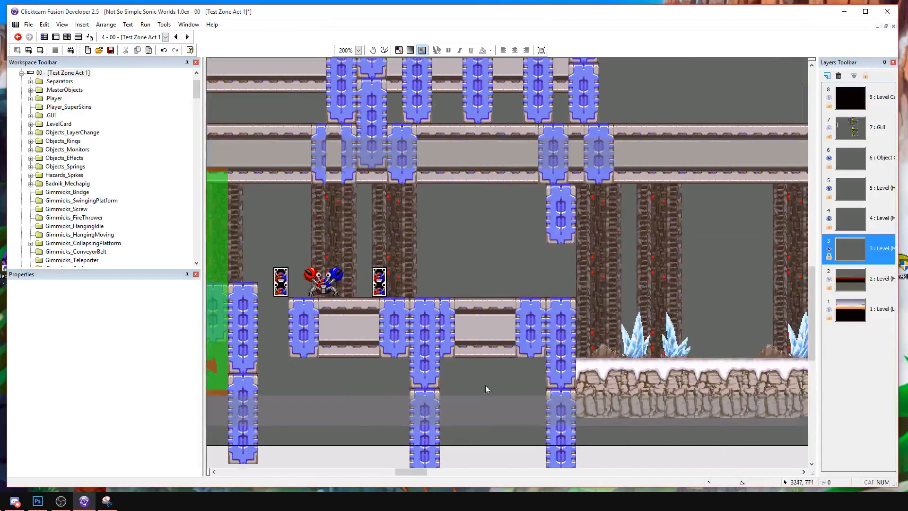
middle_drag(292, 398, 552, 369)
middle_drag(388, 356, 648, 353)
middle_drag(469, 313, 507, 397)
middle_drag(500, 209, 558, 252)
middle_drag(433, 265, 660, 211)
middle_drag(457, 275, 766, 219)
middle_drag(480, 225, 545, 225)
middle_drag(459, 258, 731, 258)
mouse_move(420, 257)
middle_down()
mouse_move(608, 257)
mouse_move(804, 170)
middle_up()
mouse_move(473, 253)
middle_down()
mouse_move(735, 215)
mouse_move(474, 192)
middle_up()
Run the Test Zone Act 1 frame and attack the PoliceBots around the first snowy block.
click(39, 50)
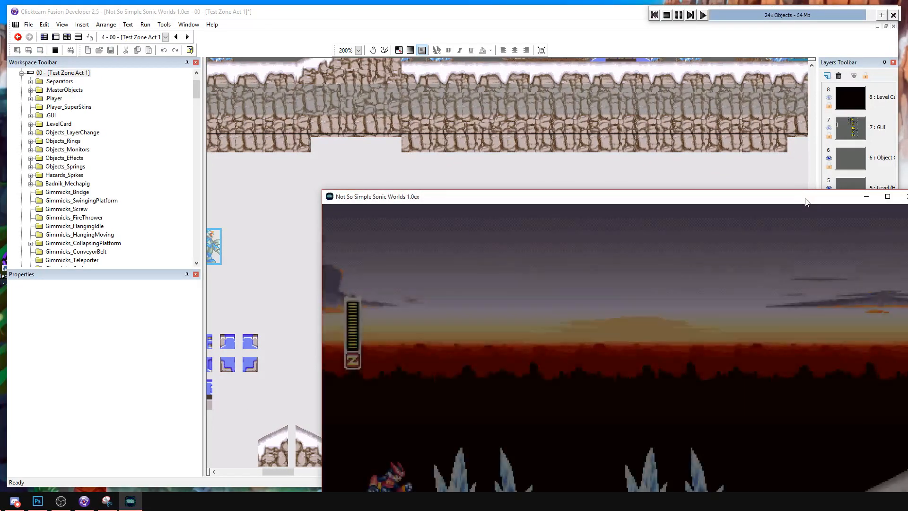
drag(807, 202, 591, 77)
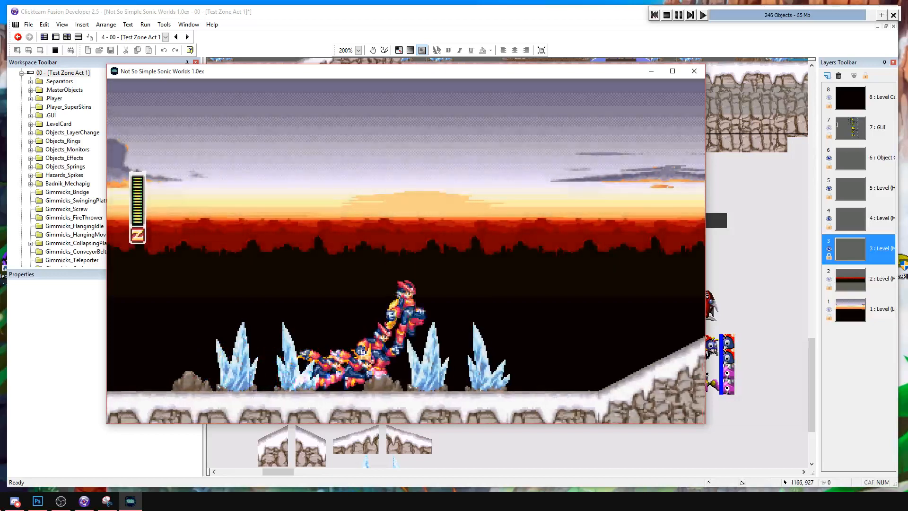
key(Right)
key(Right)
key(Right)
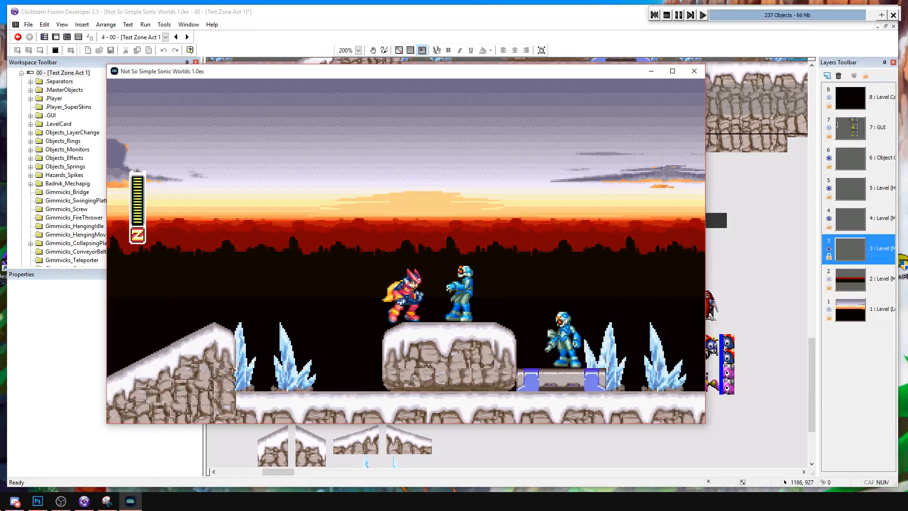
key(a)
key(a)
key(s)
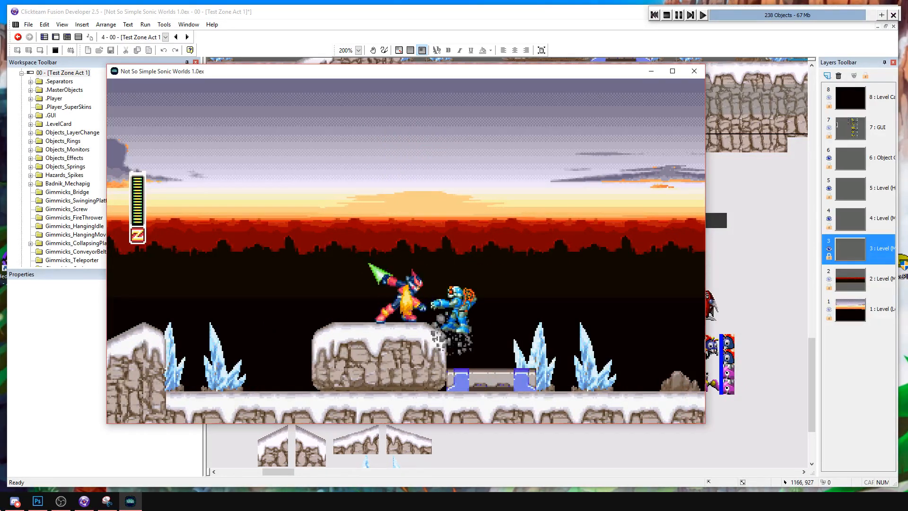
key(Right)
key(a)
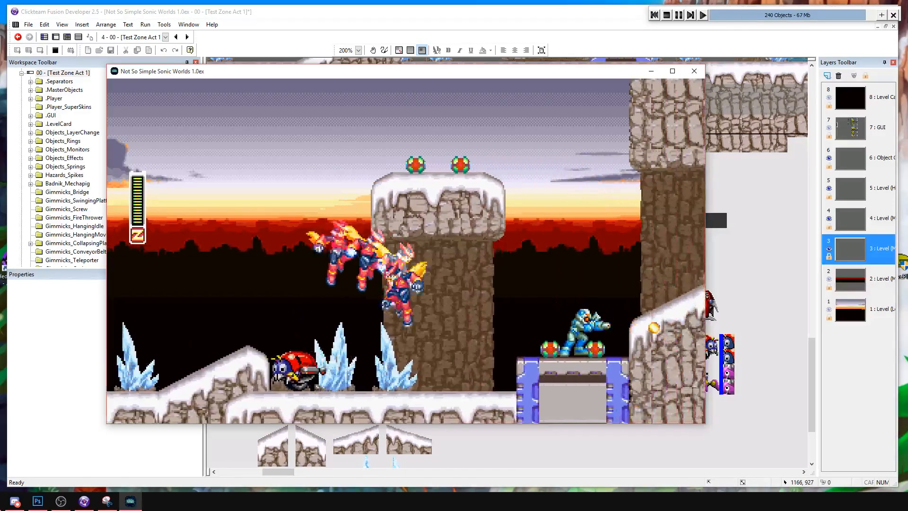
Fight the PoliceBots below the first snowy pillar and on the metal block beside it.
key(Left)
key(Right)
key(s)
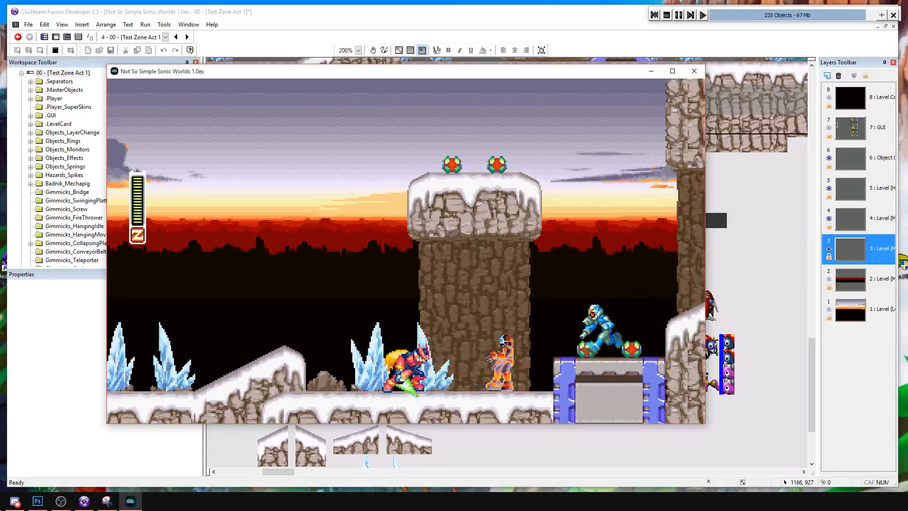
key(s)
key(Right)
key(a)
key(s)
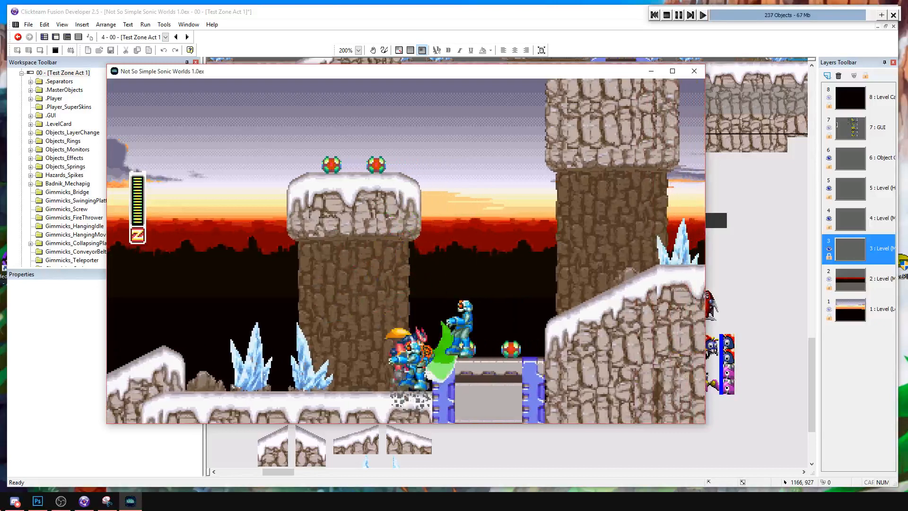
key(Right)
key(a)
key(s)
key(d)
key(a)
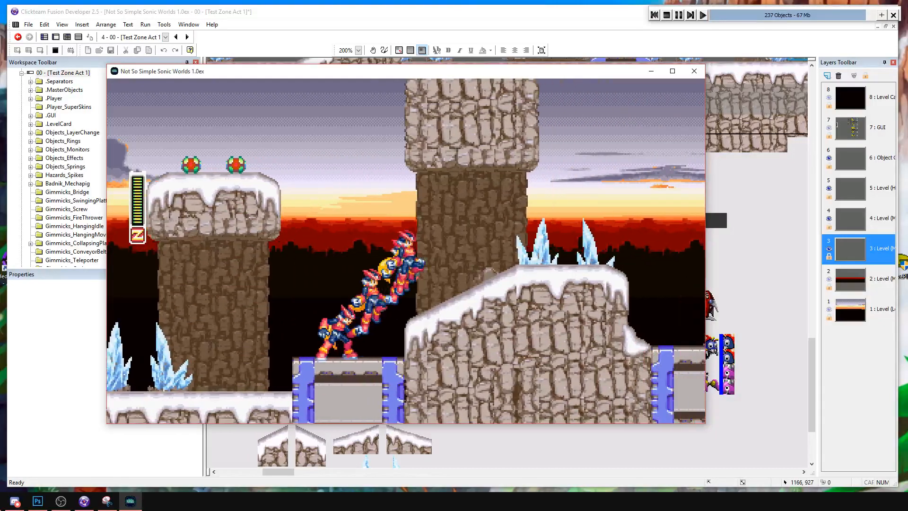
Jump across the metal-floored dip to the tall snowy plateau and attack the PoliceBot at its edge.
key(Right)
key(a)
key(s)
key(Left)
key(Right)
key(a)
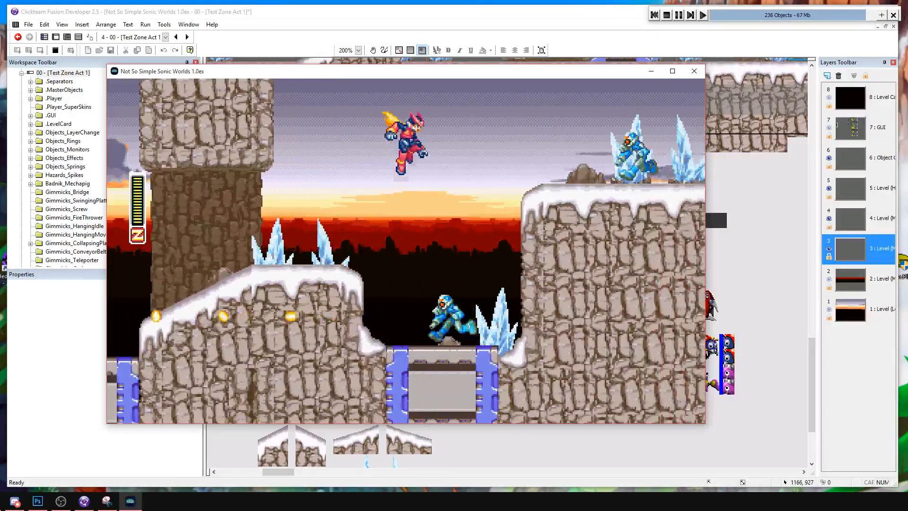
key(Right)
key(a)
key(s)
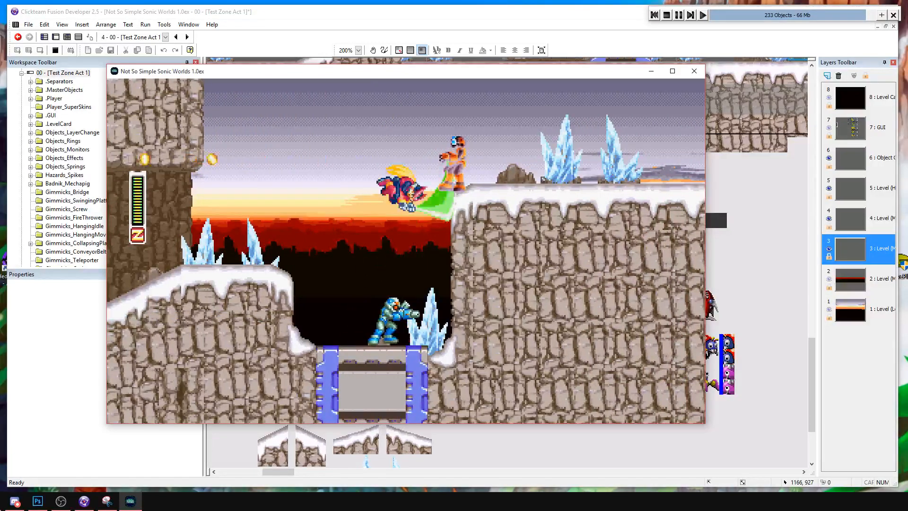
key(Left)
key(s)
key(Right)
key(s)
key(s)
key(a)
Cross the plateau into the low snowy area with the MotoBug and fight the PoliceBots there.
key(s)
key(Right)
key(s)
key(a)
key(Right)
key(d)
key(a)
key(Left)
key(Right)
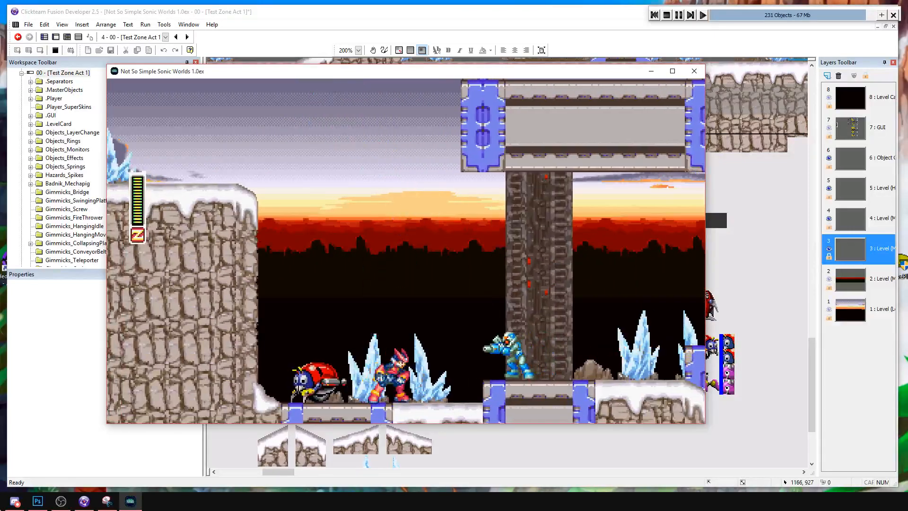
key(Right)
key(s)
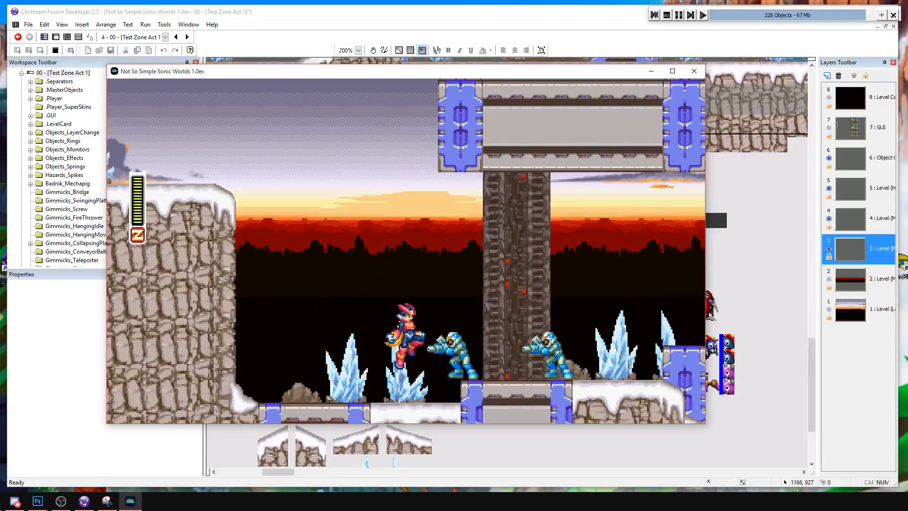
key(Left)
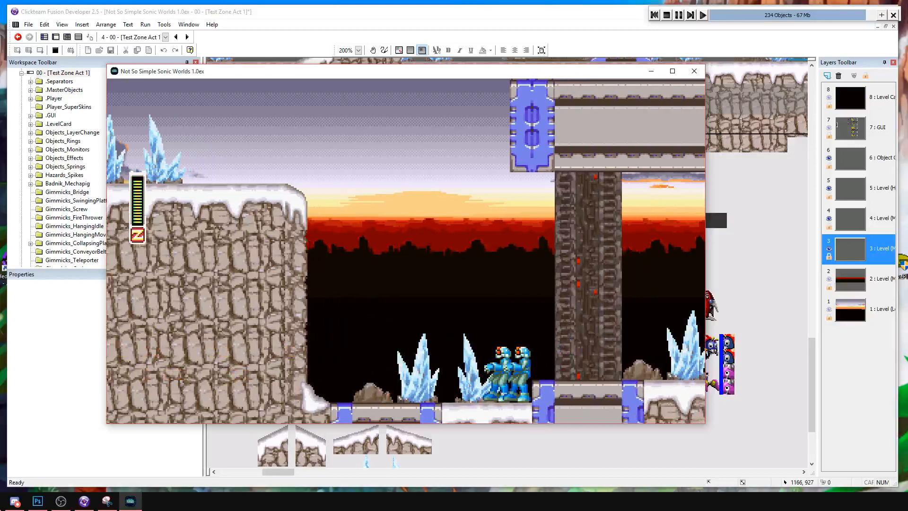
key(Right)
key(s)
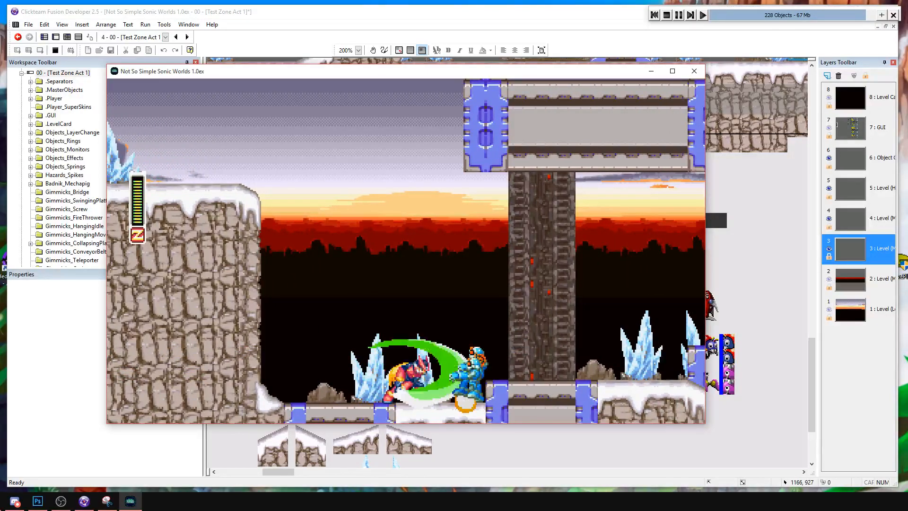
Finish the fight in the low snowy area and advance over the first Crabmeat's platform to test attacking it.
key(Right)
key(a)
key(s)
key(Right)
key(a)
key(s)
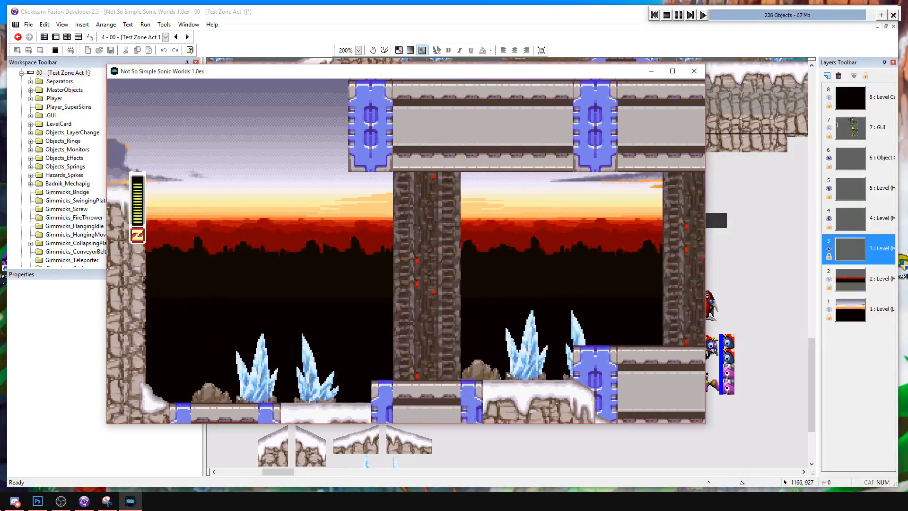
key(d)
key(Right)
key(a)
key(s)
key(a)
key(s)
key(Right)
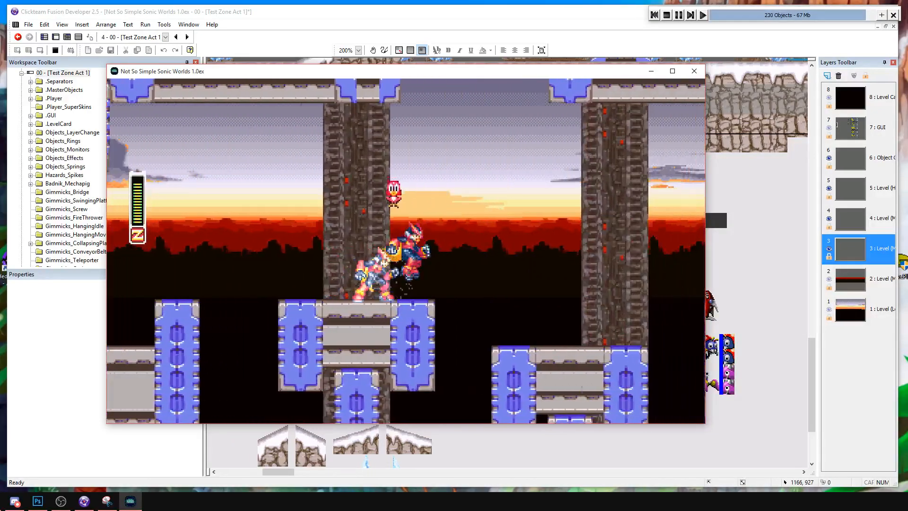
Advance over the metal platforms, attacking the PoliceBot and the last Crabmeat with air slashes.
key(a)
key(d)
key(Right)
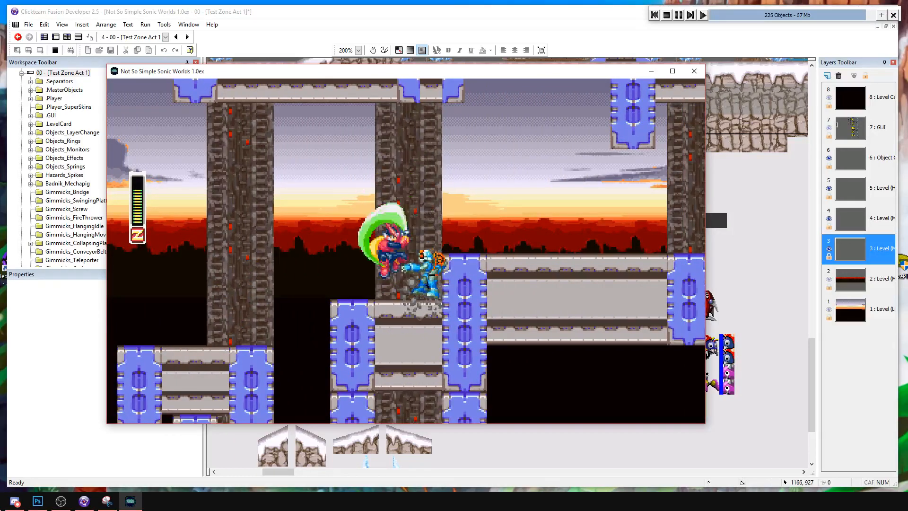
key(Right)
key(a)
key(d)
key(a)
key(s)
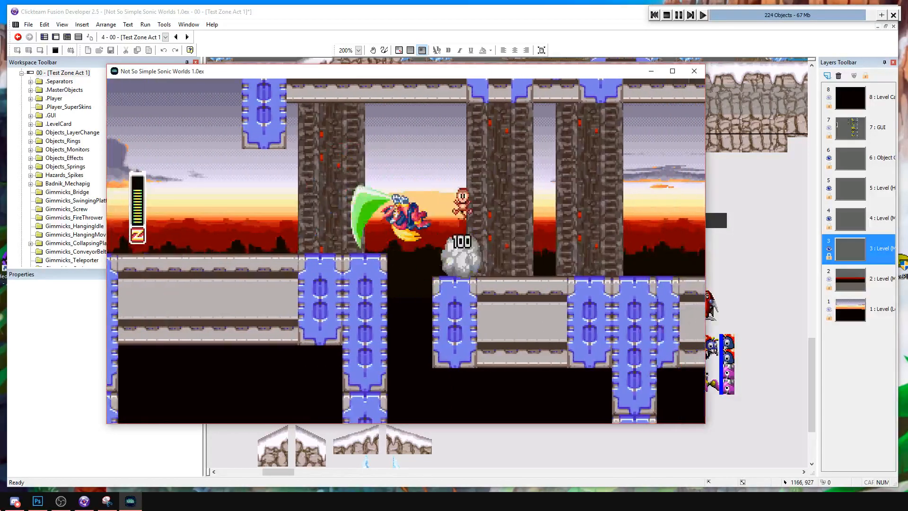
Dash and jump through the snowy section past the last metal platform to test the player's movement.
key(Right)
key(d)
key(a)
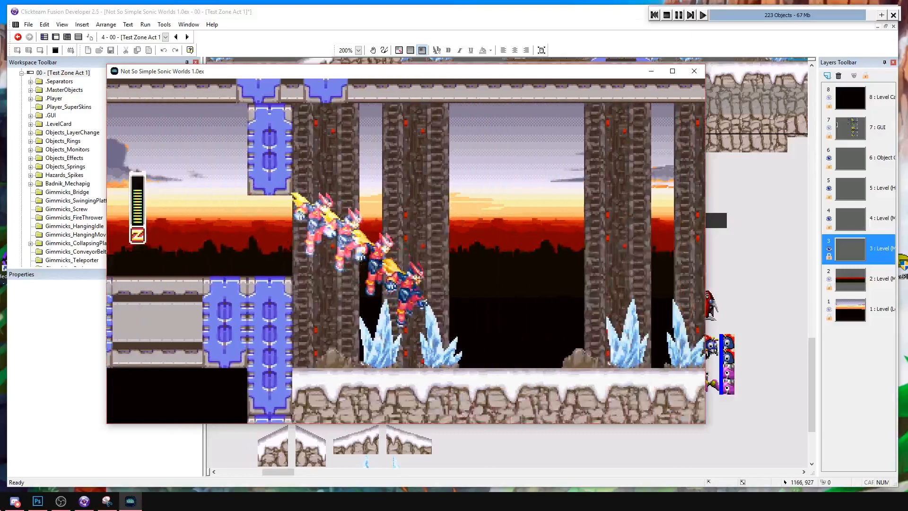
key(Right)
key(d)
key(Left)
key(d)
key(a)
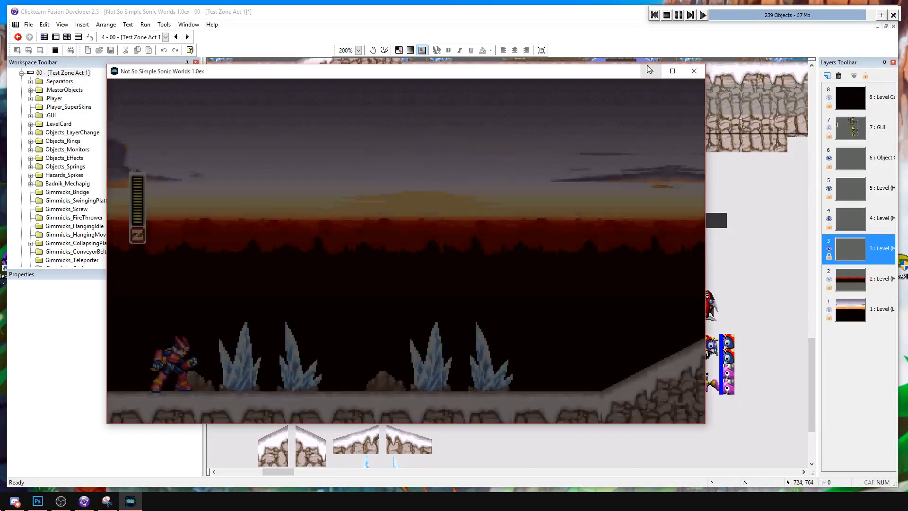
Replay the level from the start and test attacks on the PoliceBots around the first snowy block.
key(Right)
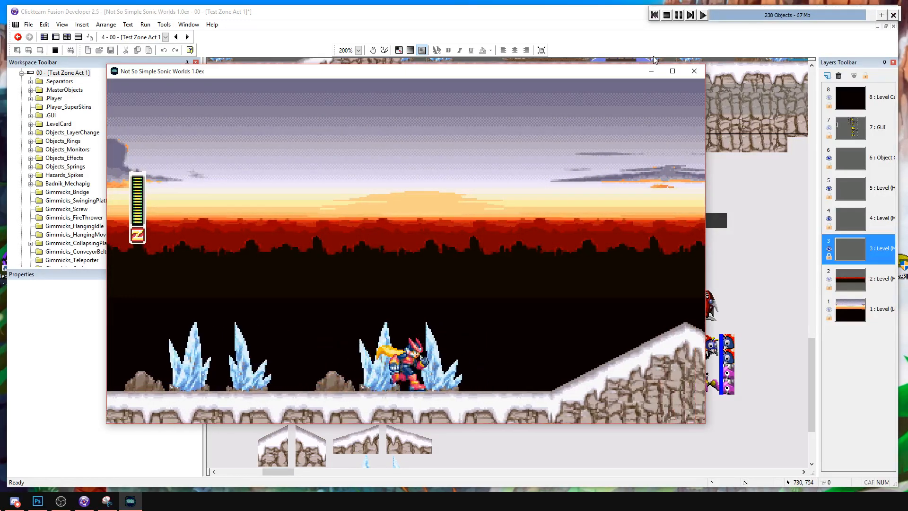
key(Right)
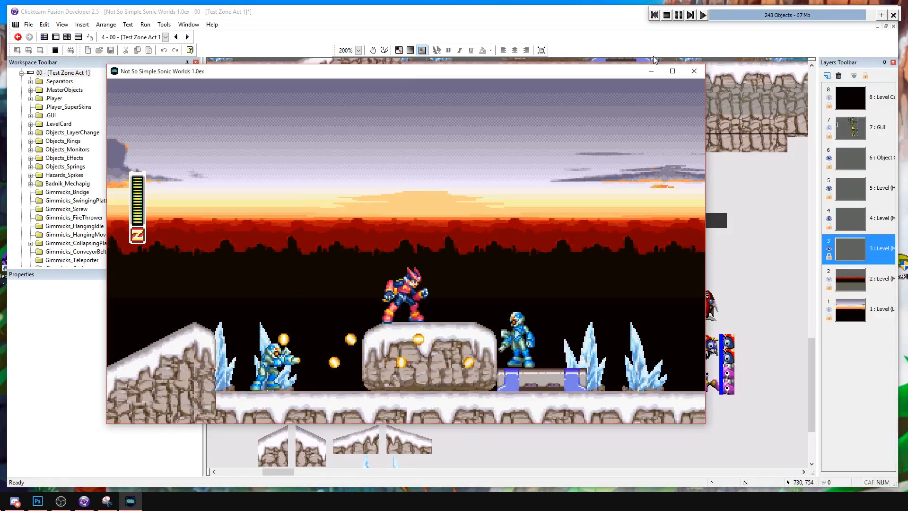
key(a)
key(Left)
key(Right)
key(s)
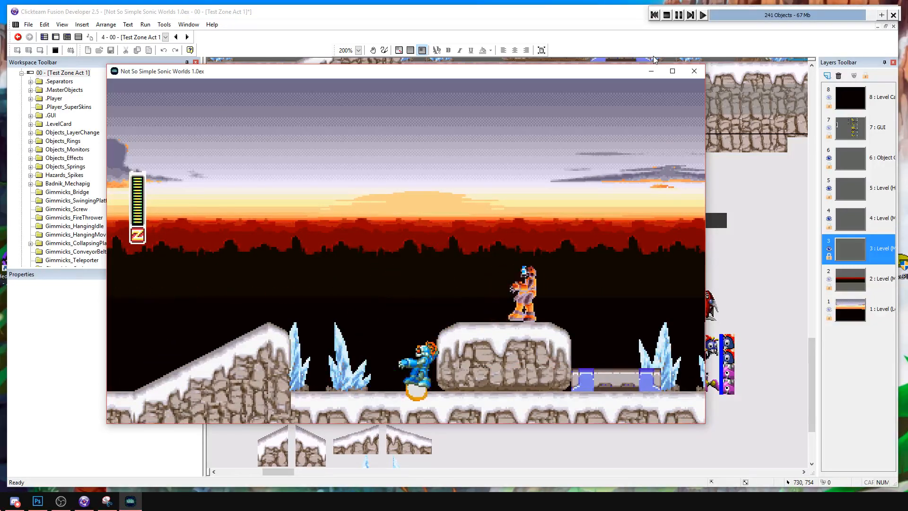
key(a)
key(Right)
key(s)
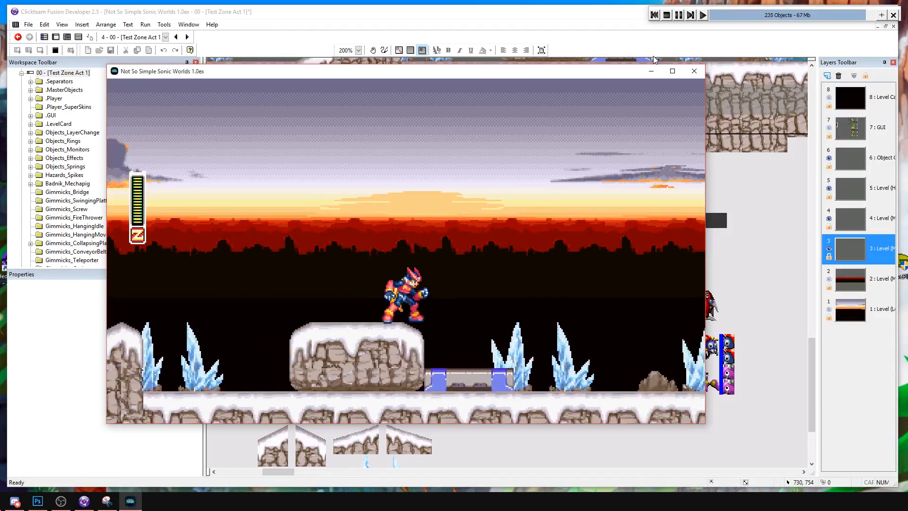
Move on past the first snowy block and strike the PoliceBots on the way to the snowy pillar.
key(s)
key(Right)
key(a)
key(s)
key(Left)
key(s)
key(Right)
key(Left)
key(Right)
key(s)
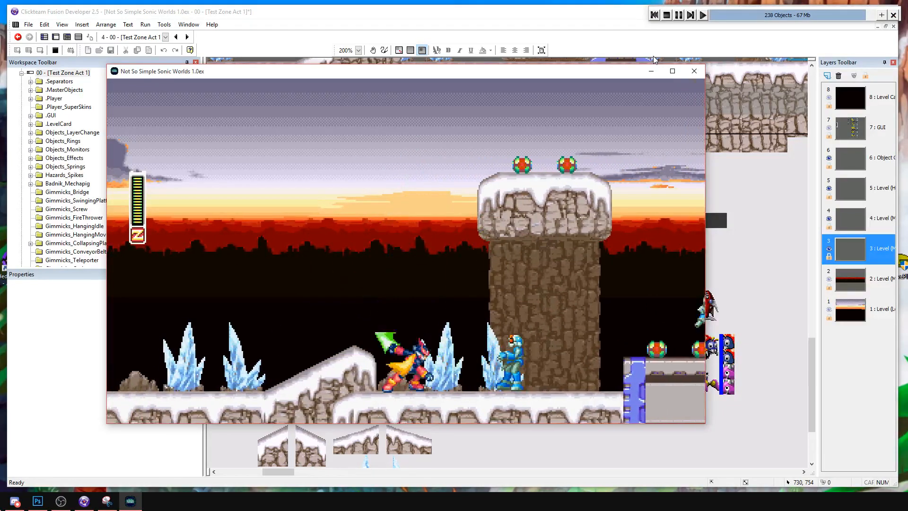
Attack the PoliceBots on both sides under the snowy pillar and stop the test run.
key(Right)
key(a)
key(Right)
key(s)
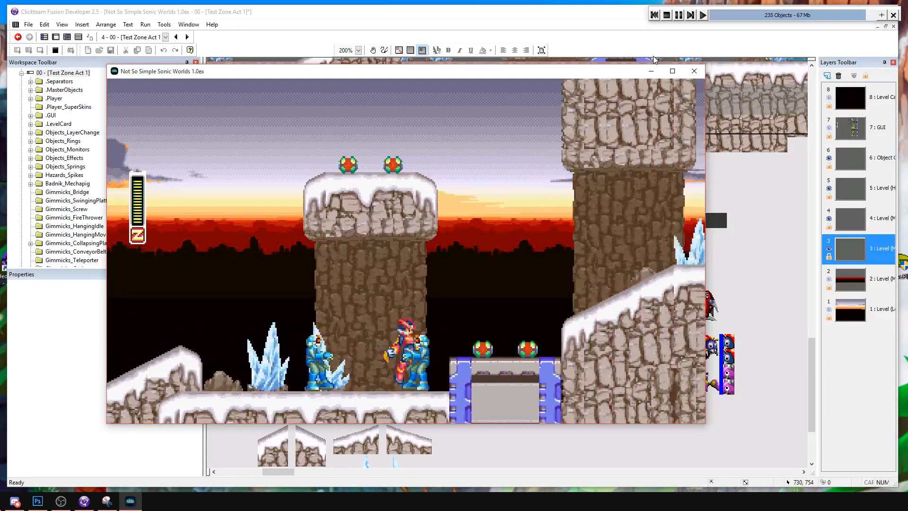
key(Left)
key(s)
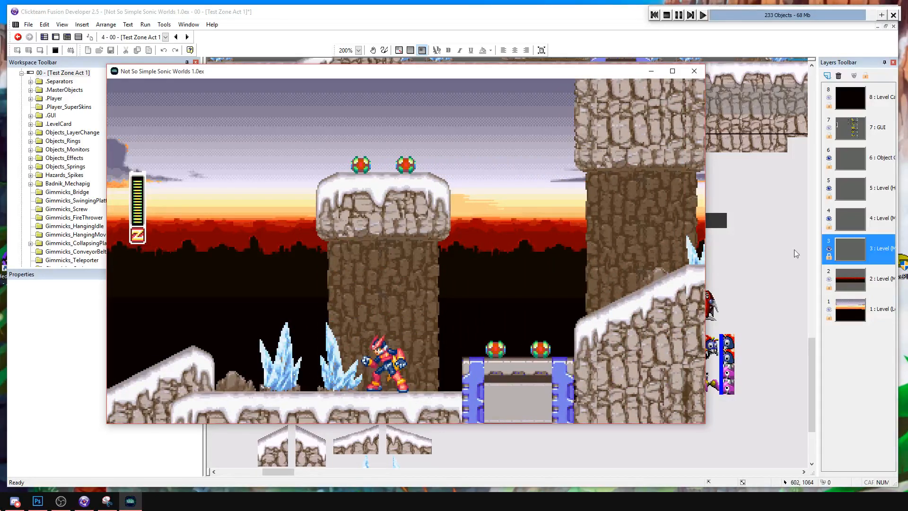
click(666, 15)
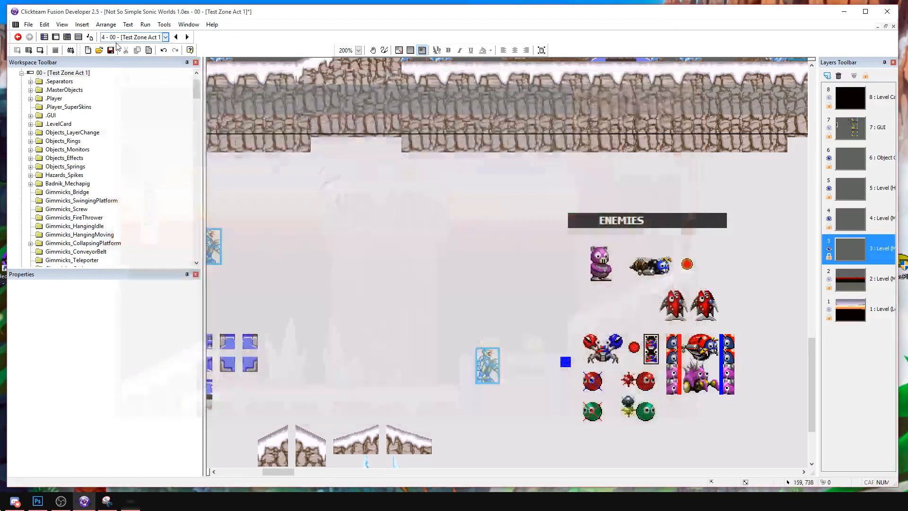
In the first Destroy enemy event, subtract the skull object's Damage value from the PoliceBot's Hp.
click(78, 38)
scroll(340, 223, up, 15)
scroll(340, 223, up, 3)
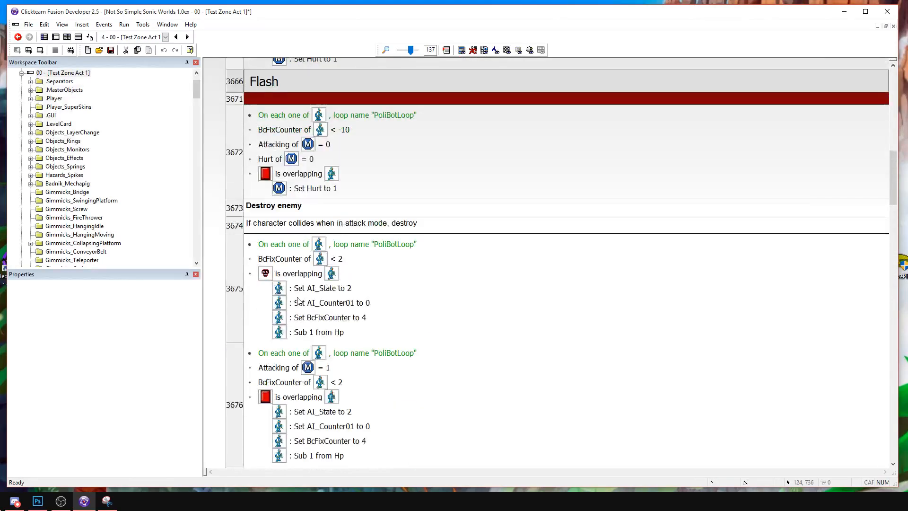
double_click(300, 338)
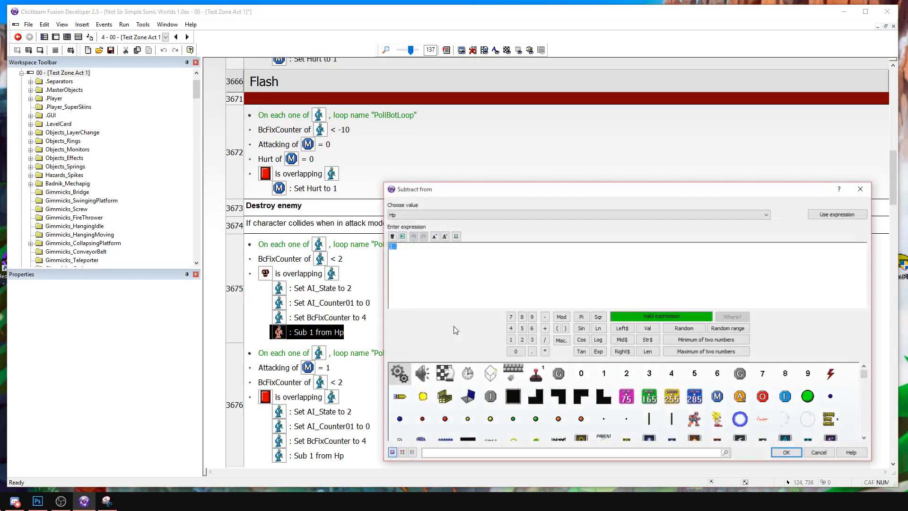
scroll(747, 411, up, 1)
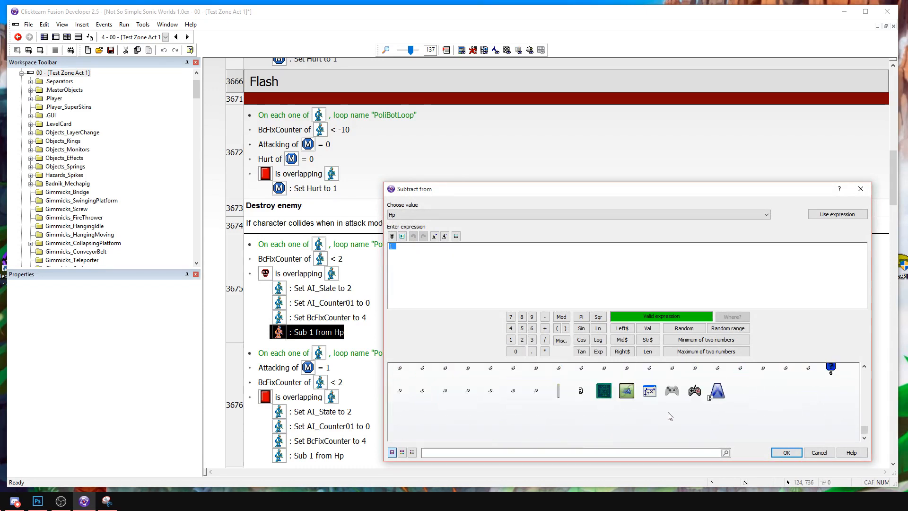
click(423, 401)
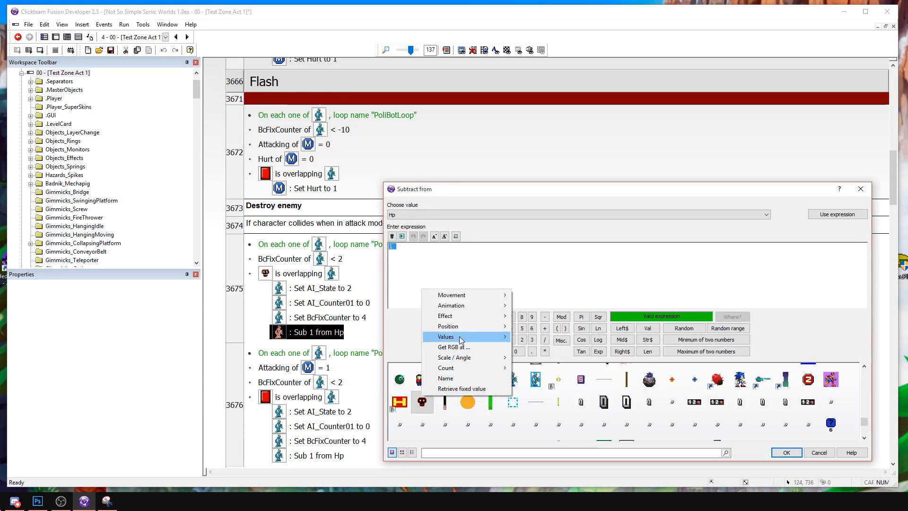
mouse_move(460, 337)
mouse_move(379, 336)
click(245, 336)
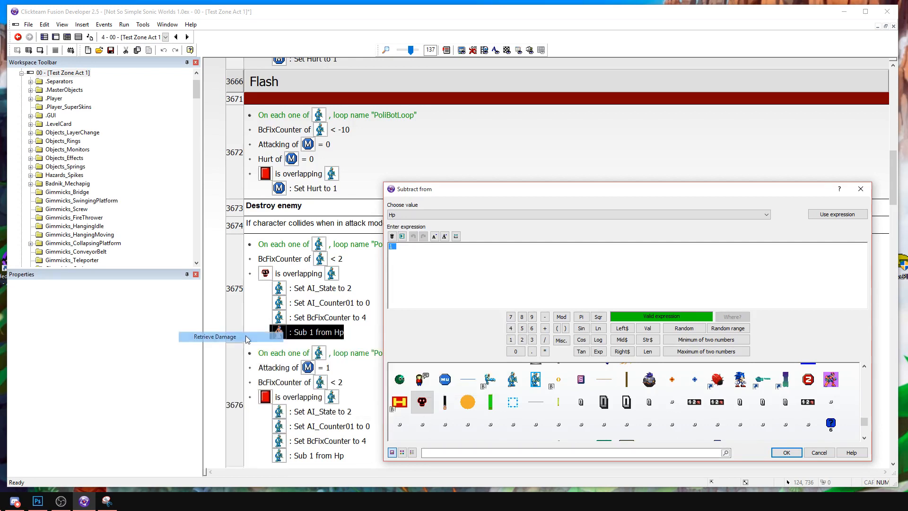
click(786, 453)
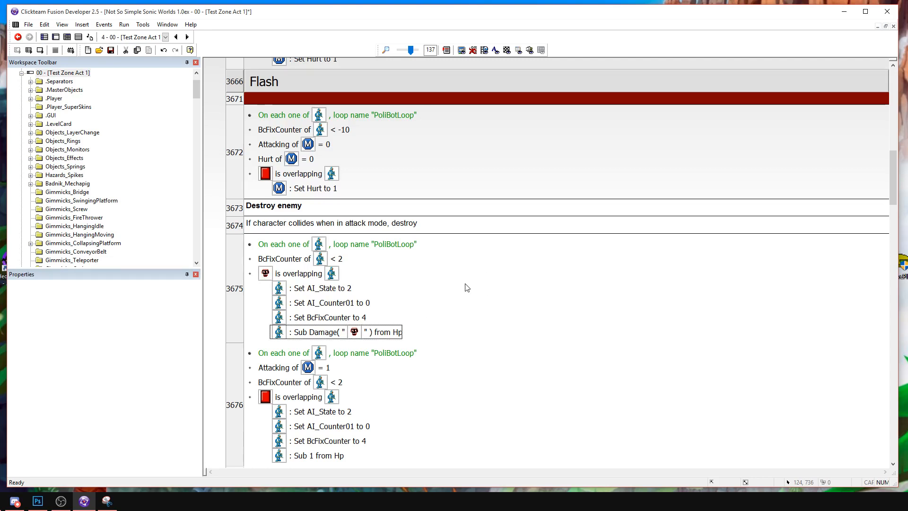
Expand the player event groups under Objects management down to Player Control and its Zero Actions group.
scroll(463, 292, up, 20)
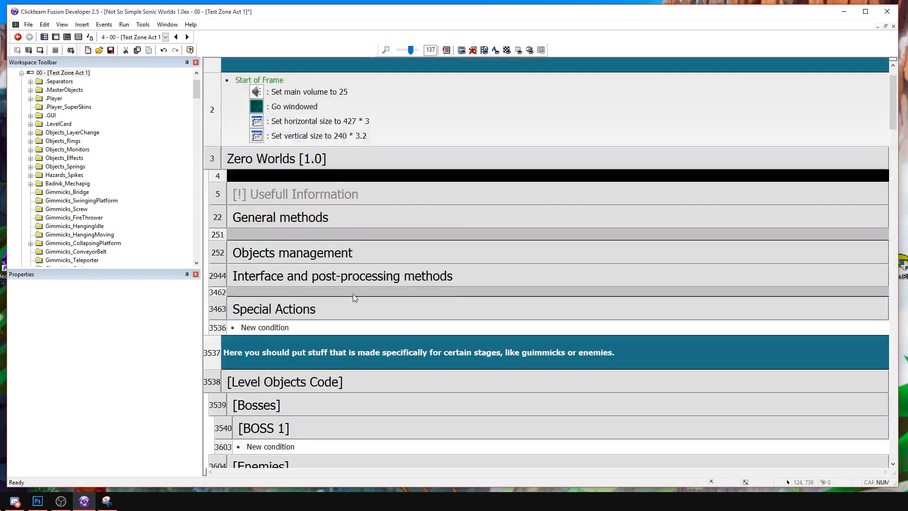
scroll(364, 296, down, 3)
click(264, 148)
click(265, 242)
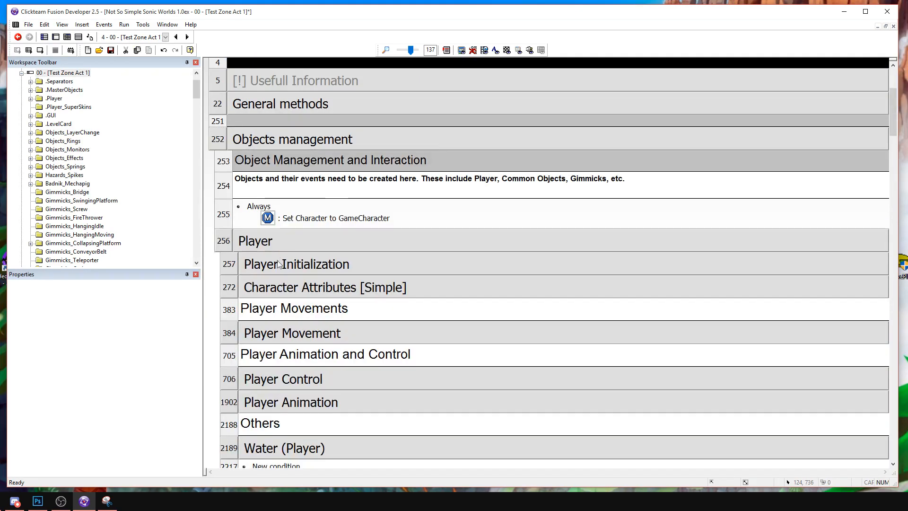
scroll(288, 312, down, 2)
click(291, 320)
scroll(291, 321, down, 4)
click(284, 365)
click(284, 365)
click(293, 389)
scroll(389, 331, down, 6)
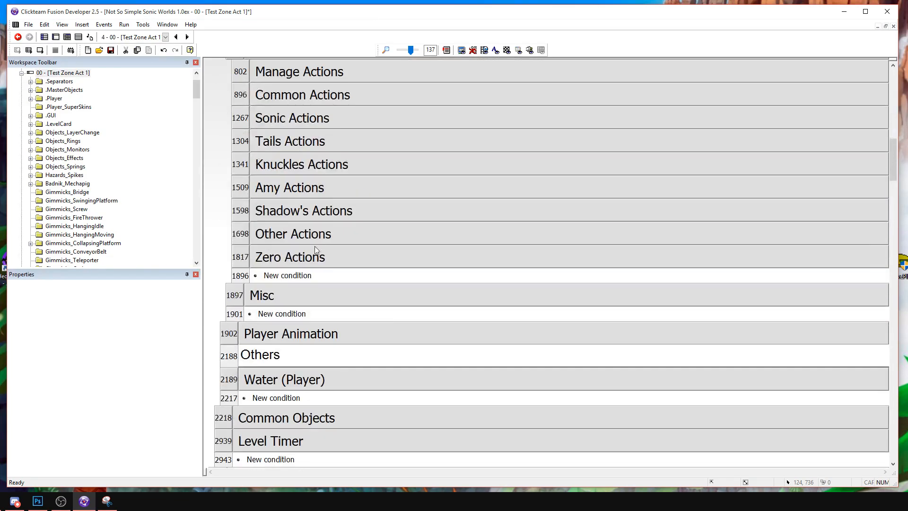
click(320, 256)
click(323, 301)
scroll(402, 291, down, 8)
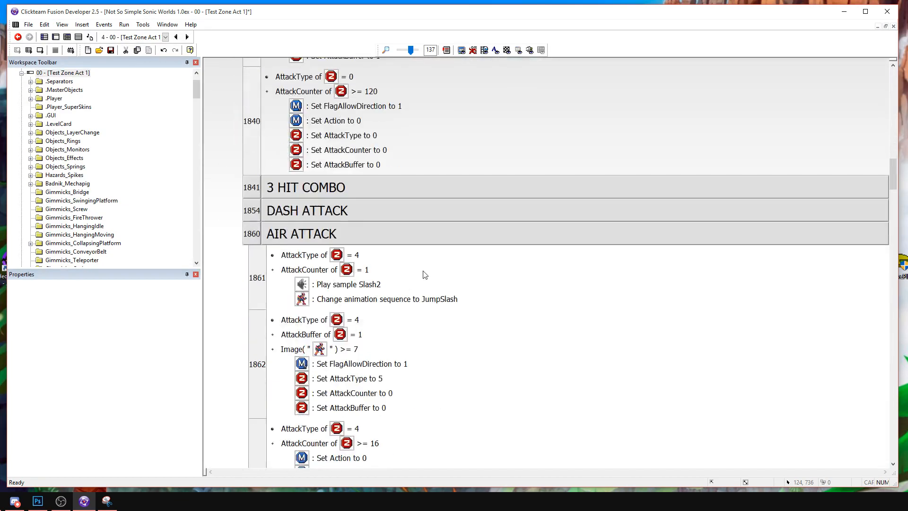
Review the 3 HIT COMBO attack events and collapse that group again.
click(307, 188)
scroll(415, 276, down, 3)
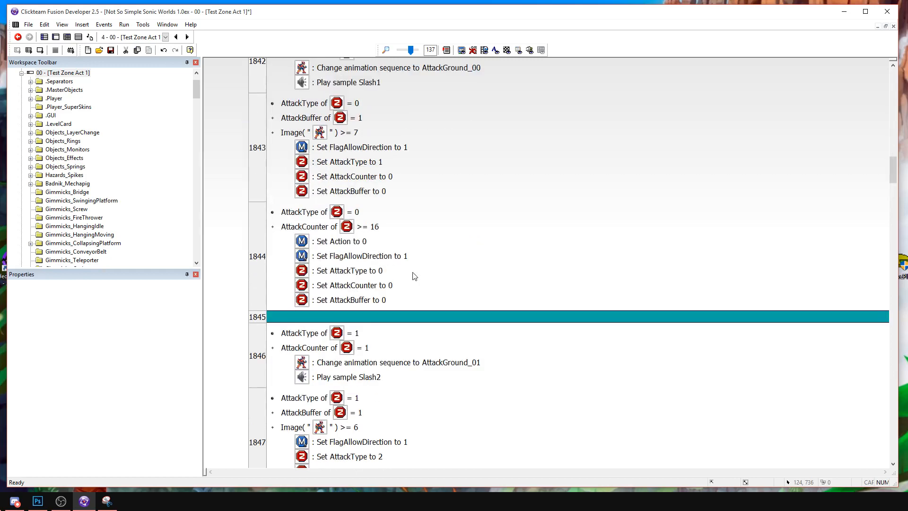
scroll(418, 270, down, 8)
scroll(428, 252, up, 4)
scroll(428, 251, up, 3)
click(307, 188)
Collapse the AIR ATTACK group and examine the JumpSlash and JumpSping events in Hitboxes group 01.
click(310, 233)
click(312, 262)
click(402, 259)
scroll(480, 299, down, 6)
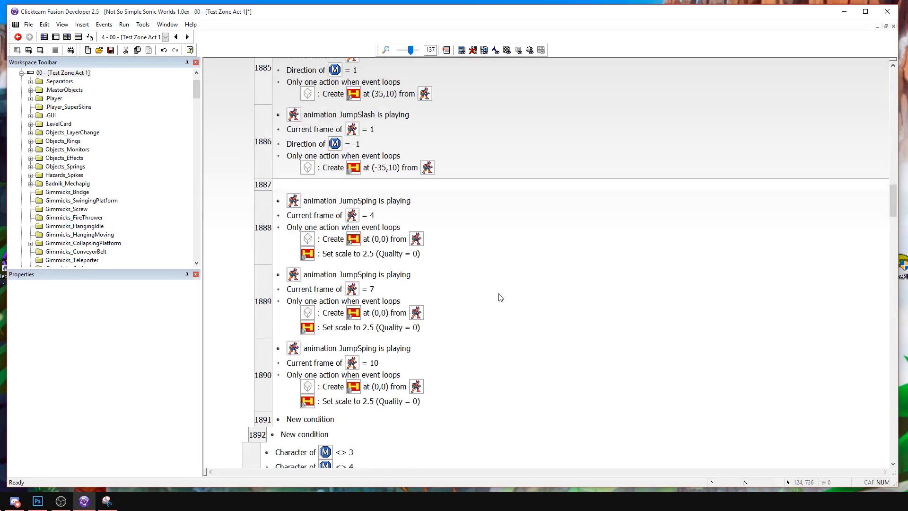
scroll(498, 298, up, 1)
scroll(481, 249, up, 2)
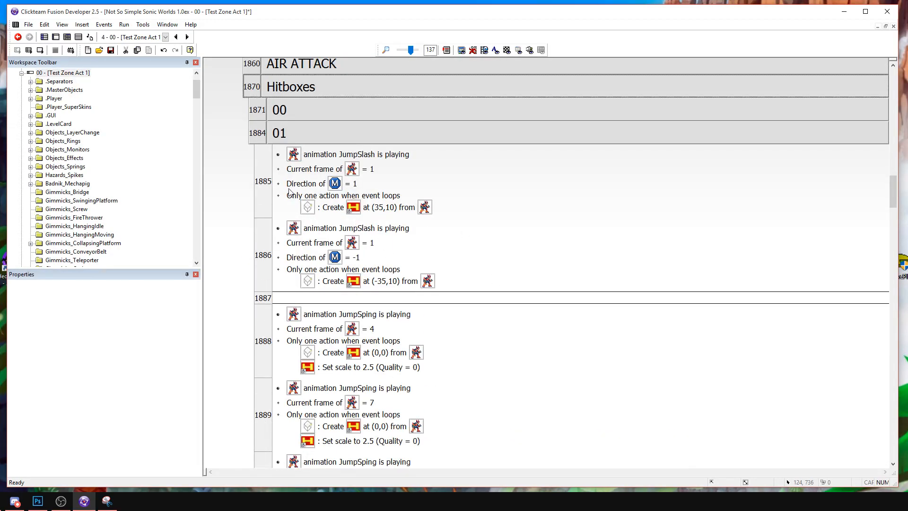
scroll(399, 278, down, 2)
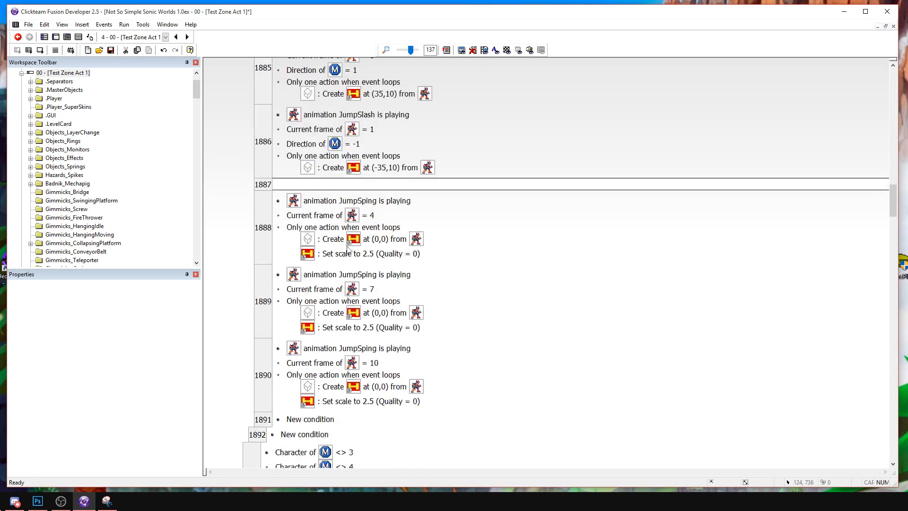
Expand Hitboxes group 00 and review its ground attack events.
scroll(324, 300, up, 2)
click(290, 115)
click(290, 115)
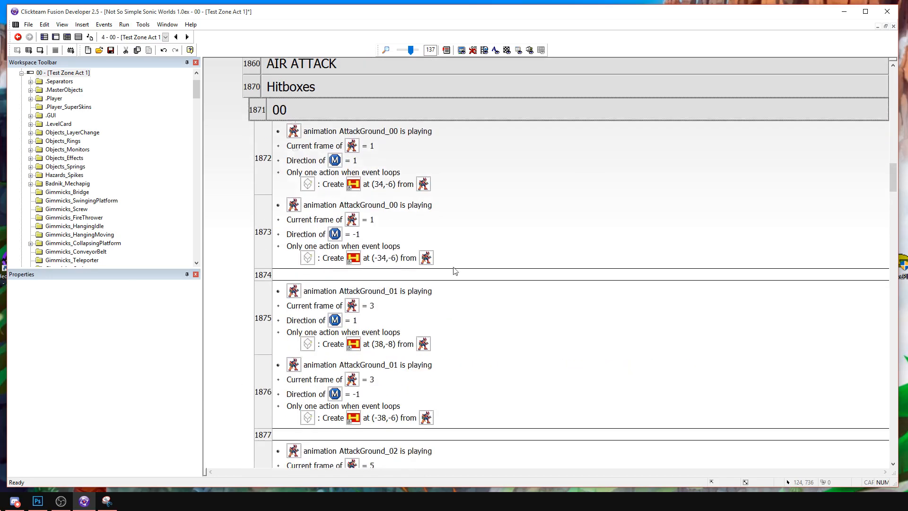
scroll(500, 284, down, 4)
scroll(430, 230, up, 1)
scroll(429, 230, down, 2)
Add an action setting the hitbox's Damage to 5 in both AttackGround_02 events.
right_click(387, 230)
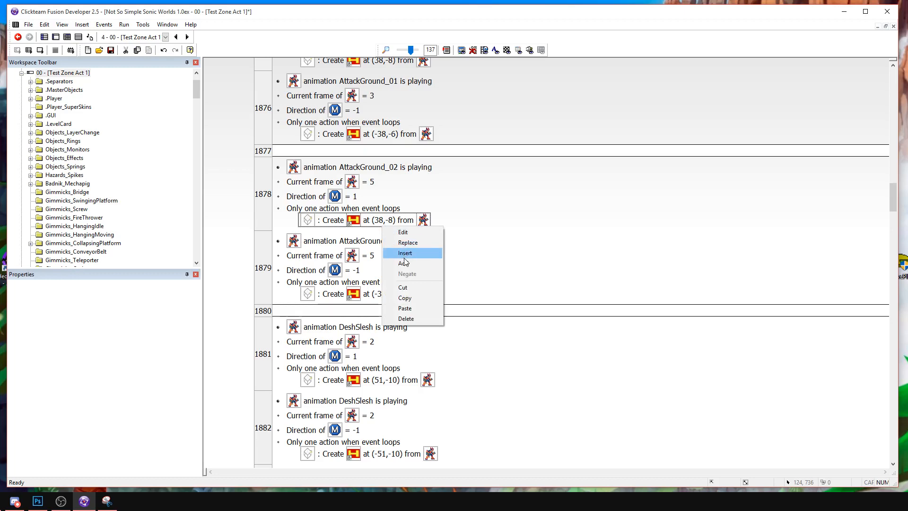
click(404, 254)
click(686, 179)
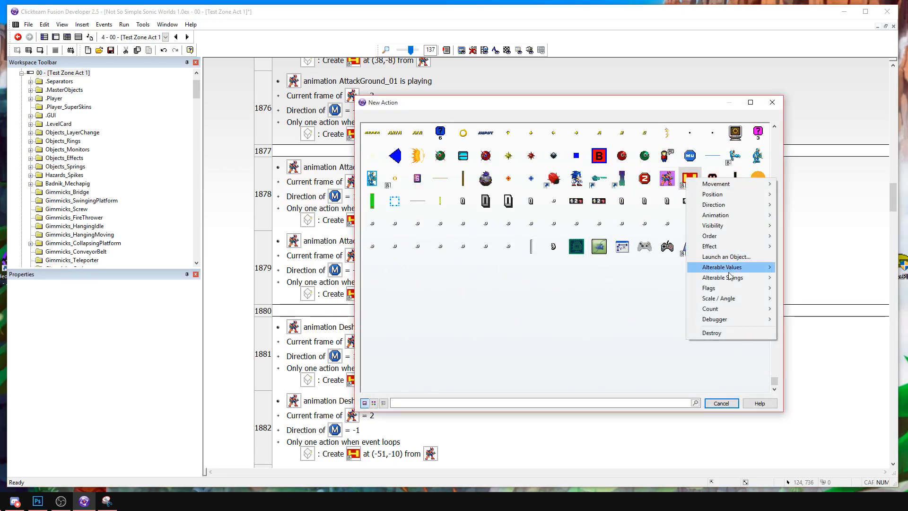
click(650, 267)
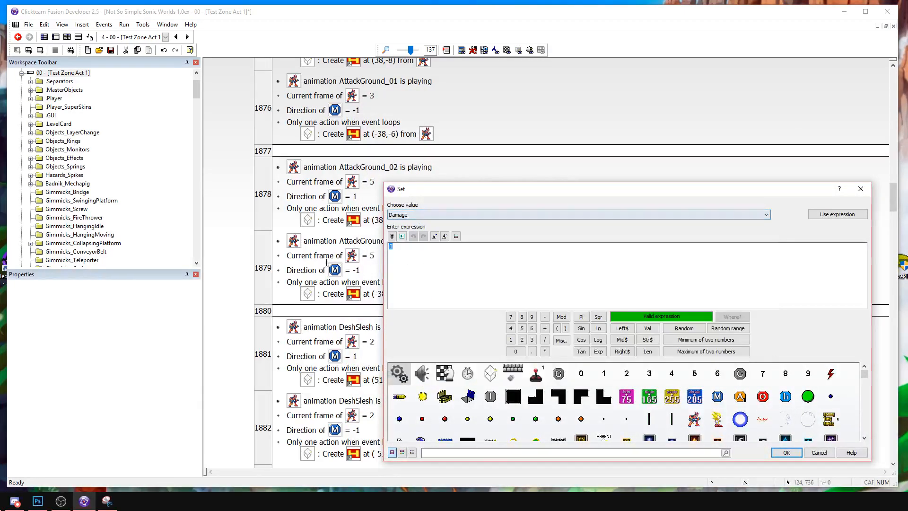
text(3)
key(Return)
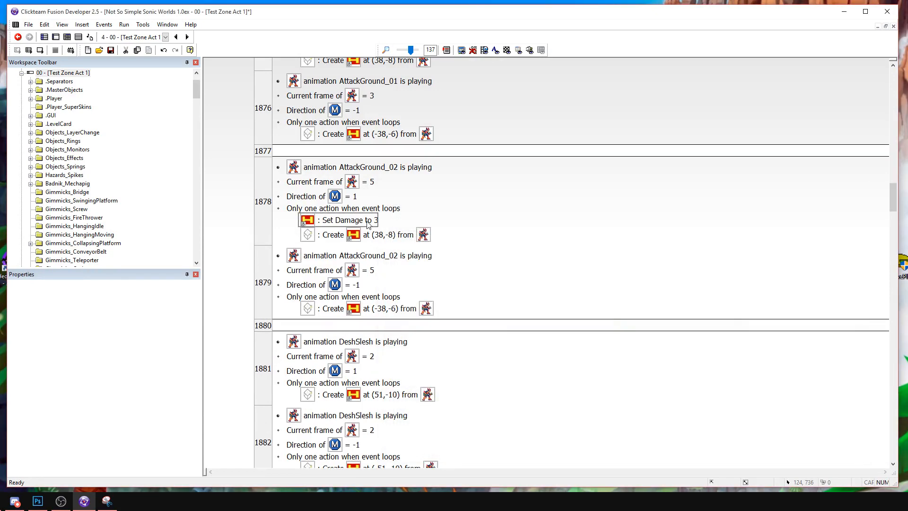
double_click(368, 221)
text(5)
key(Return)
drag(380, 290, 381, 311)
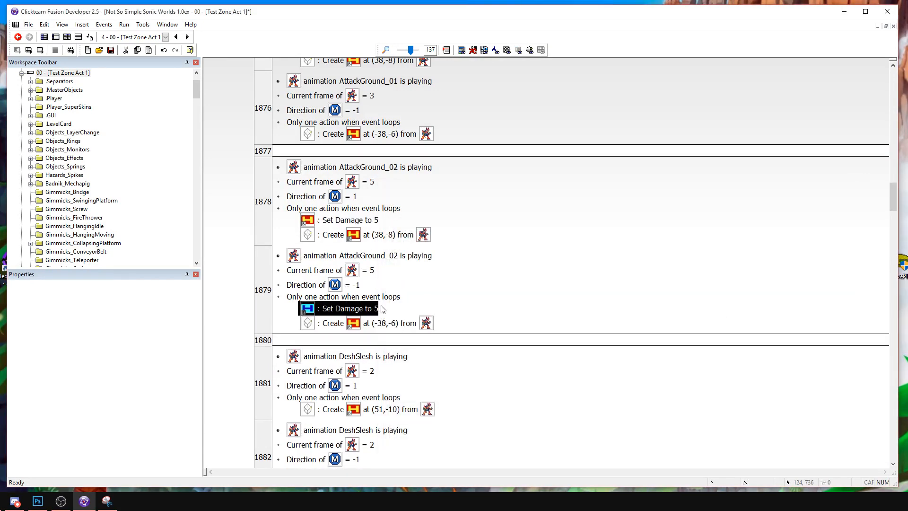
Copy the Damage action into both AttackGround_01 events and set the hitbox's Damage to 2 there.
click(367, 219)
scroll(373, 225, up, 3)
click(377, 235)
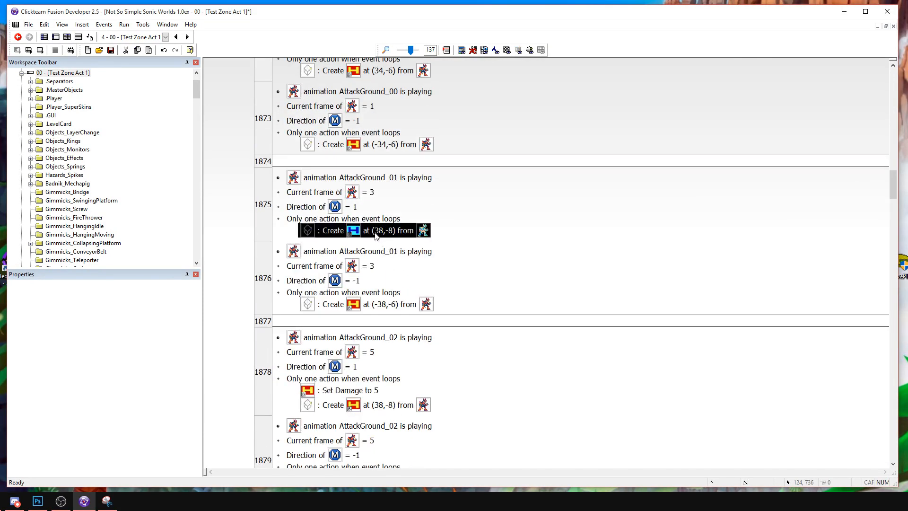
key(ctrl+v)
double_click(364, 234)
text(2)
key(Return)
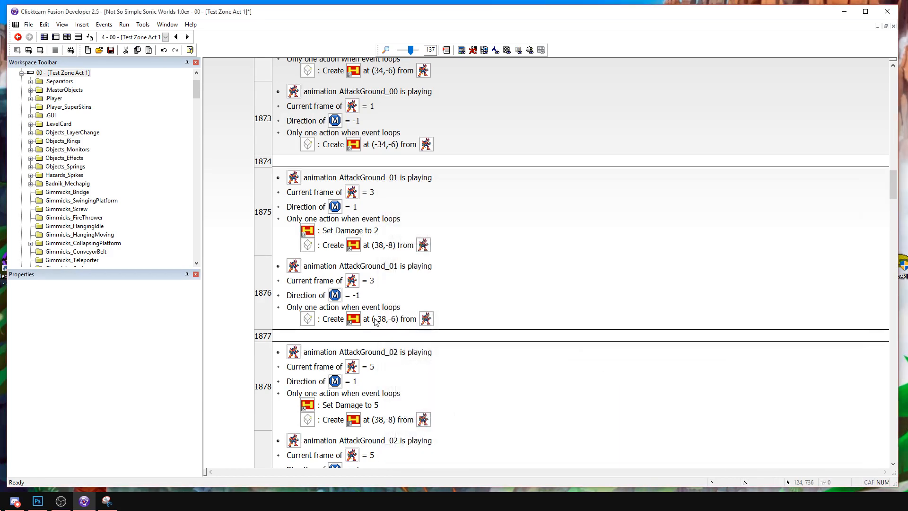
double_click(373, 319)
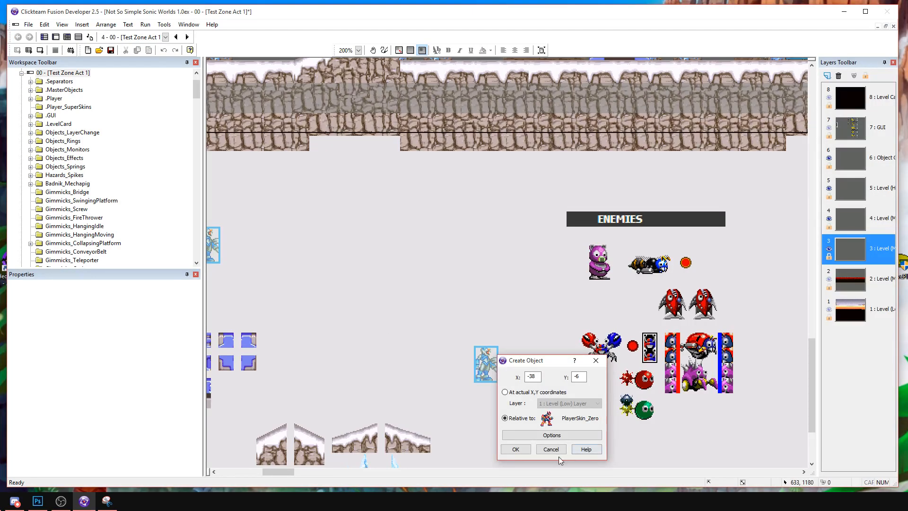
click(551, 449)
key(ctrl+v)
double_click(373, 319)
Paste the Set Damage to 2 action into both AttackGround_00 events.
scroll(360, 324, up, 2)
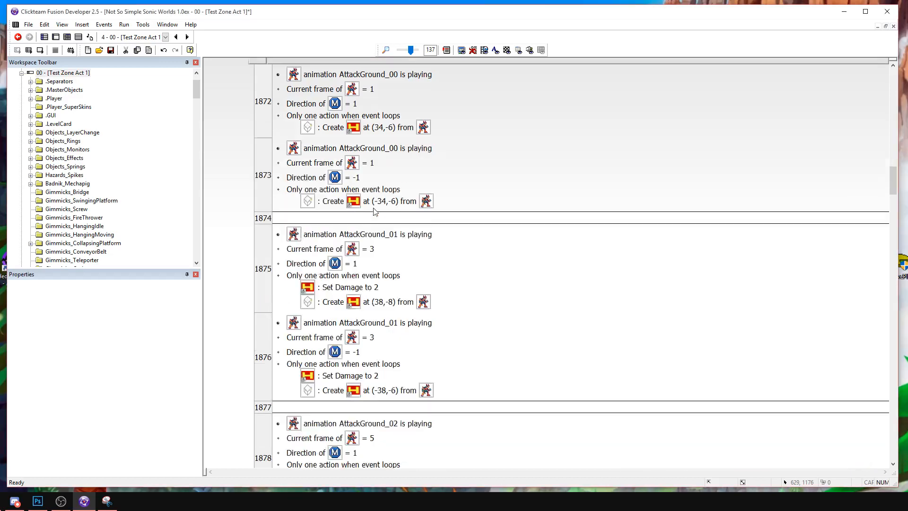
click(385, 199)
key(ctrl+v)
click(390, 128)
key(ctrl+v)
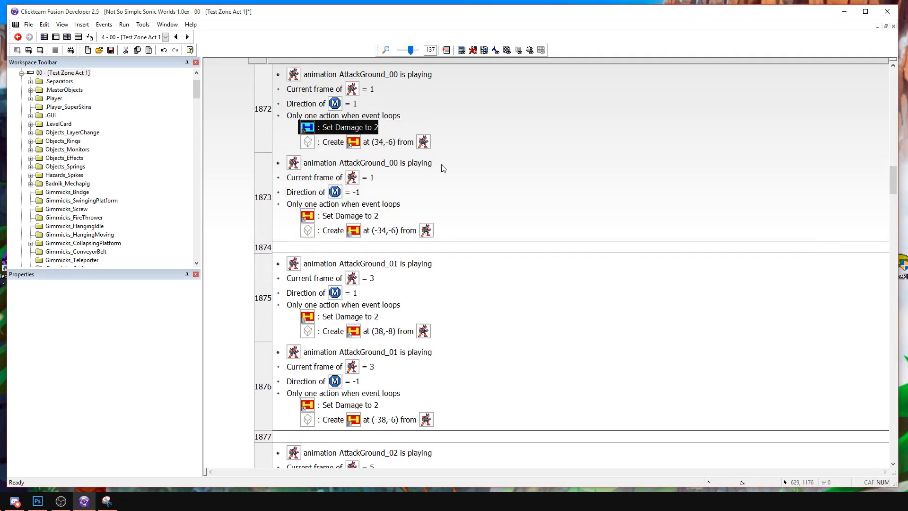
Add the Damage action to both DeshSlesh events with the hitbox's Damage set to 4.
scroll(369, 145, down, 4)
scroll(472, 318, down, 8)
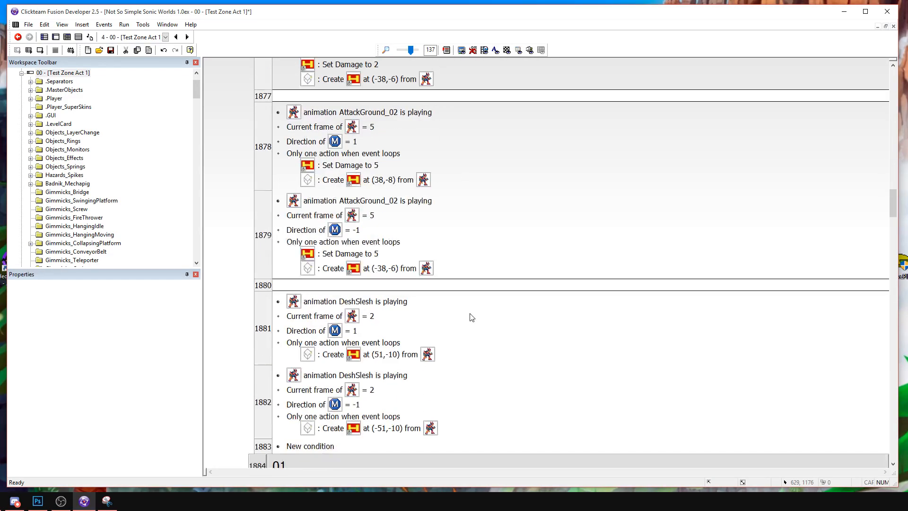
click(398, 354)
key(ctrl+v)
double_click(360, 354)
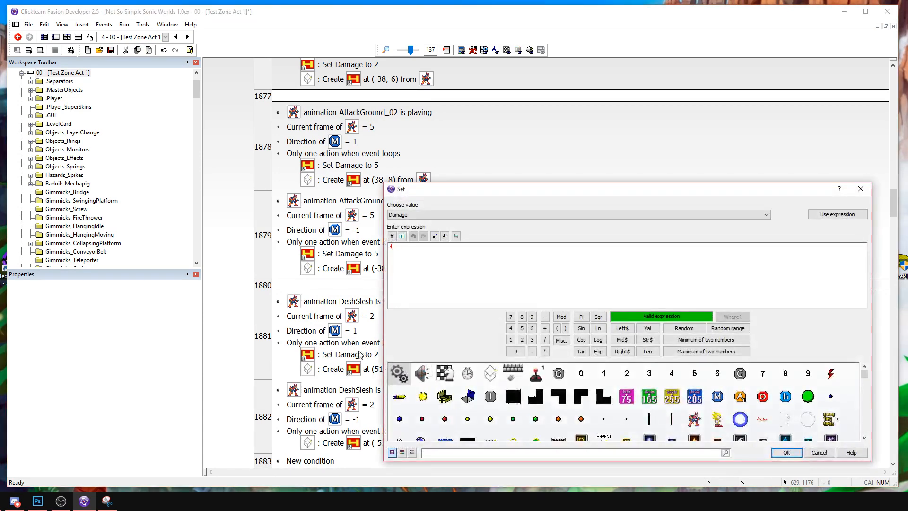
text(4)
key(Return)
click(388, 443)
key(ctrl+v)
Add the Damage action to both JumpSlash events in group 01 with the hitbox's Damage set to 3.
scroll(411, 245, down, 8)
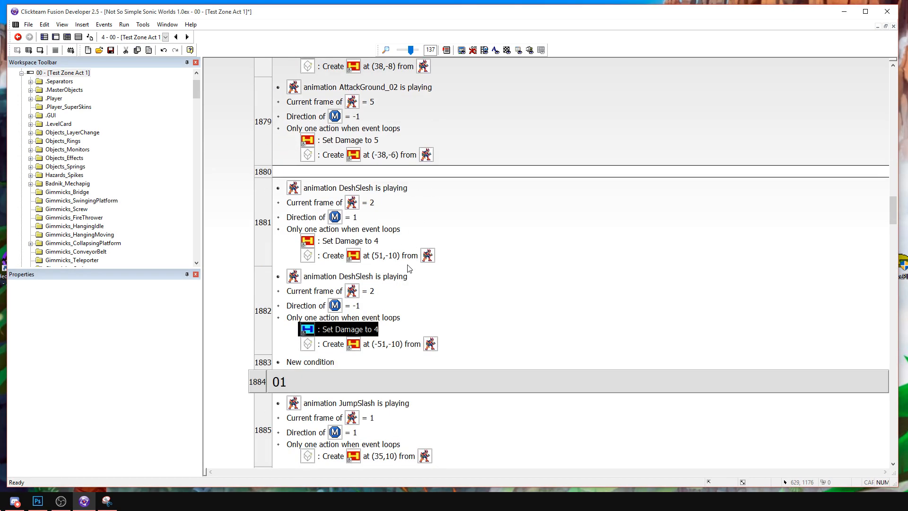
click(406, 349)
key(ctrl+v)
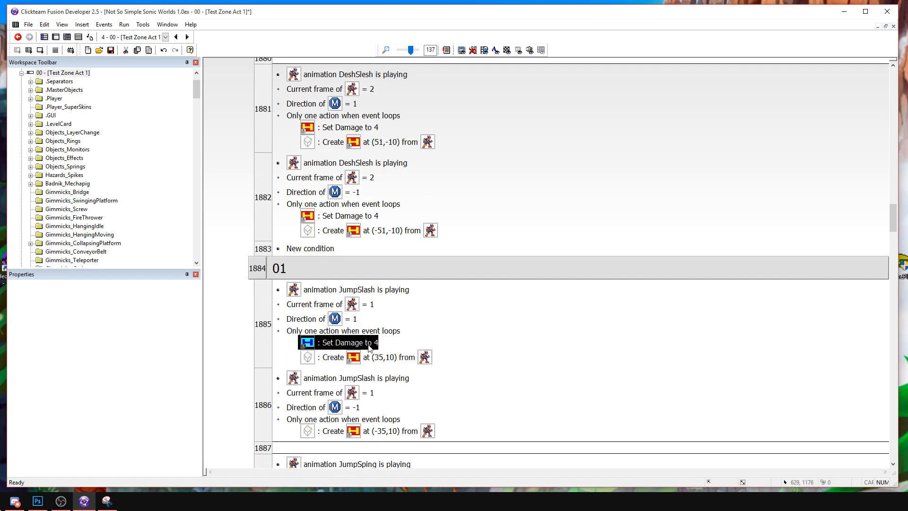
double_click(369, 345)
text(3)
key(Return)
key(ctrl+c)
click(392, 445)
key(ctrl+v)
scroll(482, 382, down, 3)
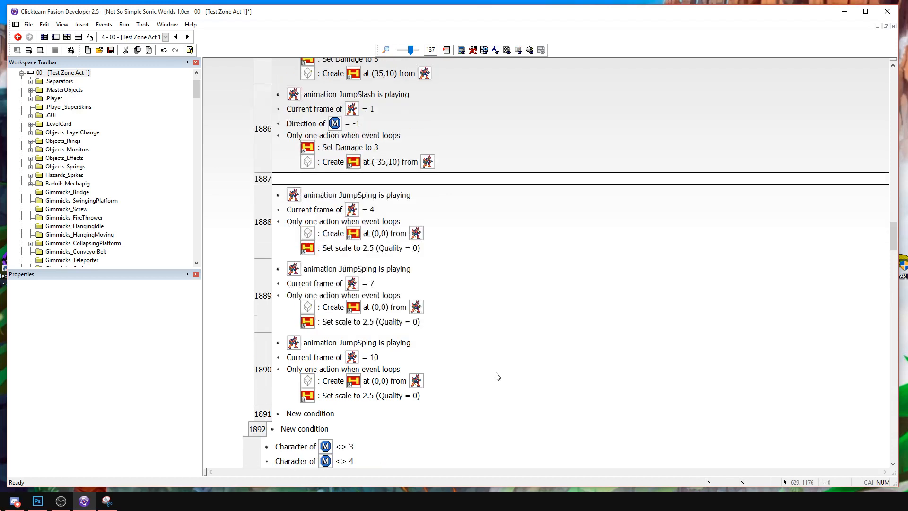
Run the current frame and test the attacks on the PoliceBot standing on the first snowy block.
click(42, 51)
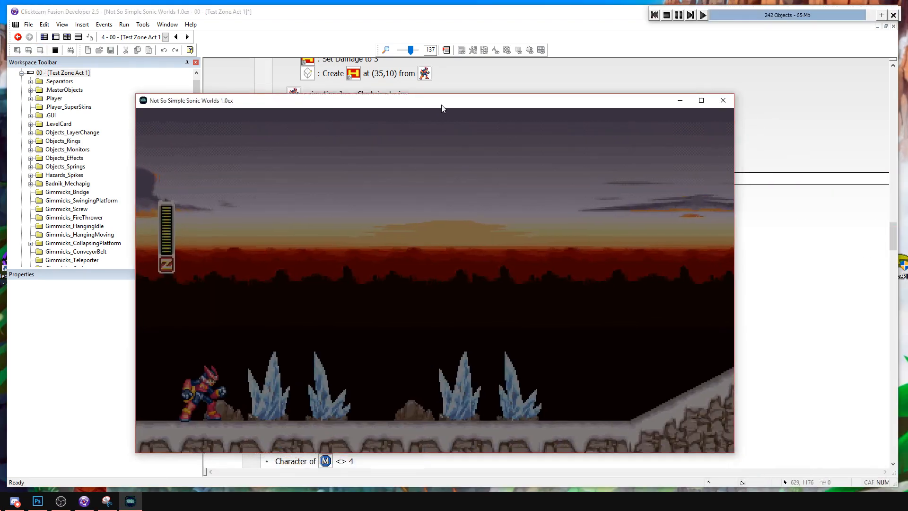
drag(442, 105, 437, 103)
key(Right)
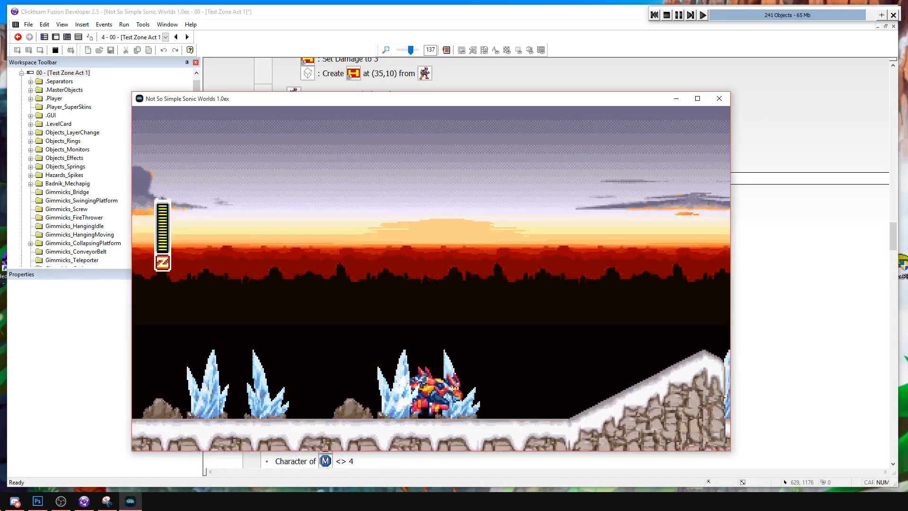
key(a)
key(a)
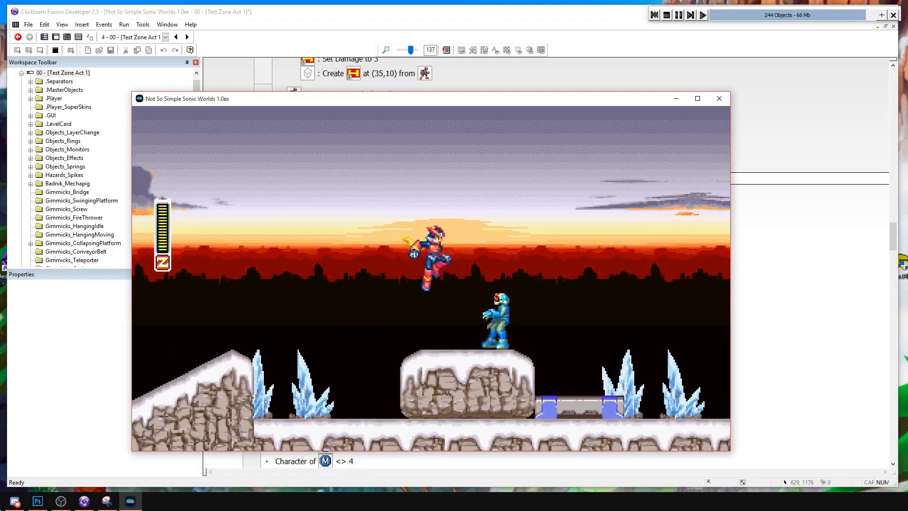
Test ground and jump slashes on the PoliceBots around the first snowy block and the metal platform, and end the run.
key(a)
key(s)
key(s)
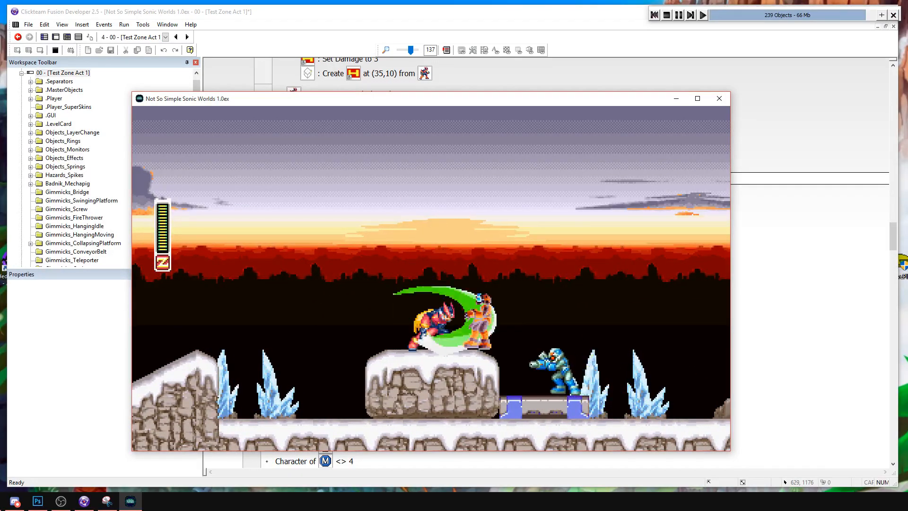
key(s)
key(Right)
key(a)
key(s)
key(Left)
key(s)
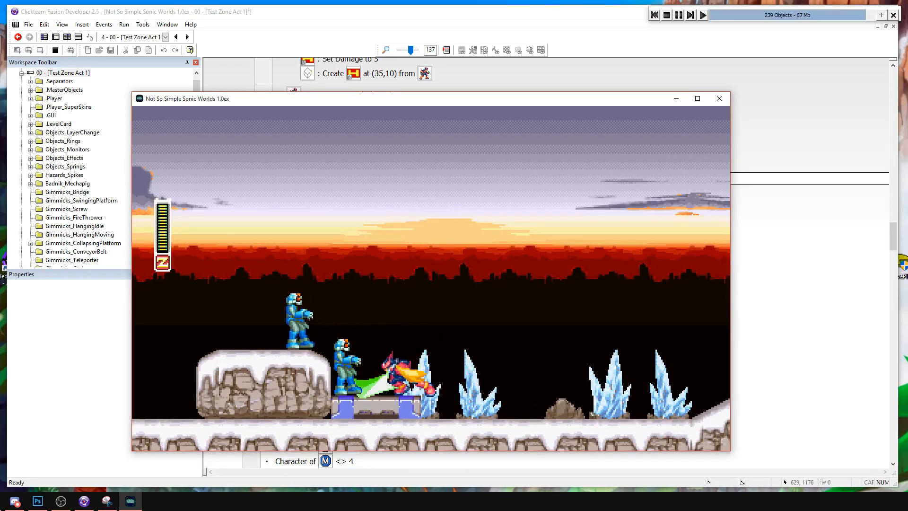
key(s)
key(Left)
key(a)
key(s)
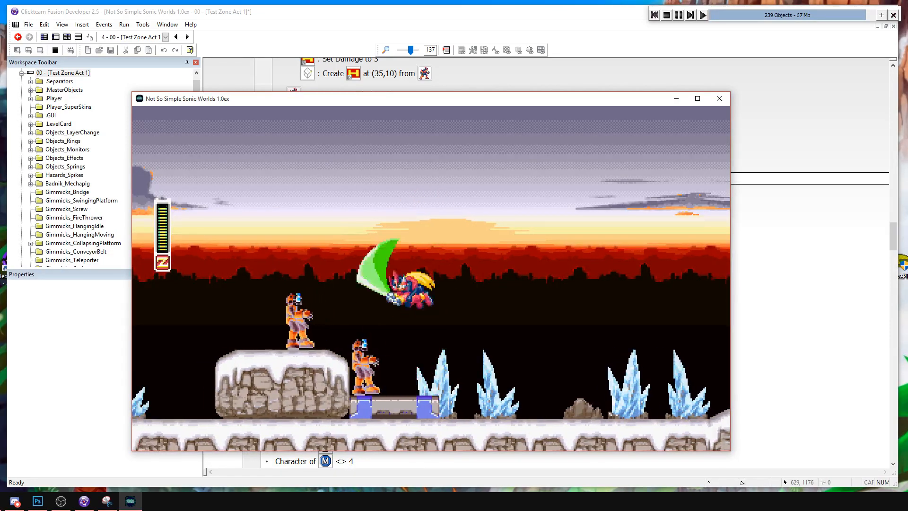
key(s)
key(s)
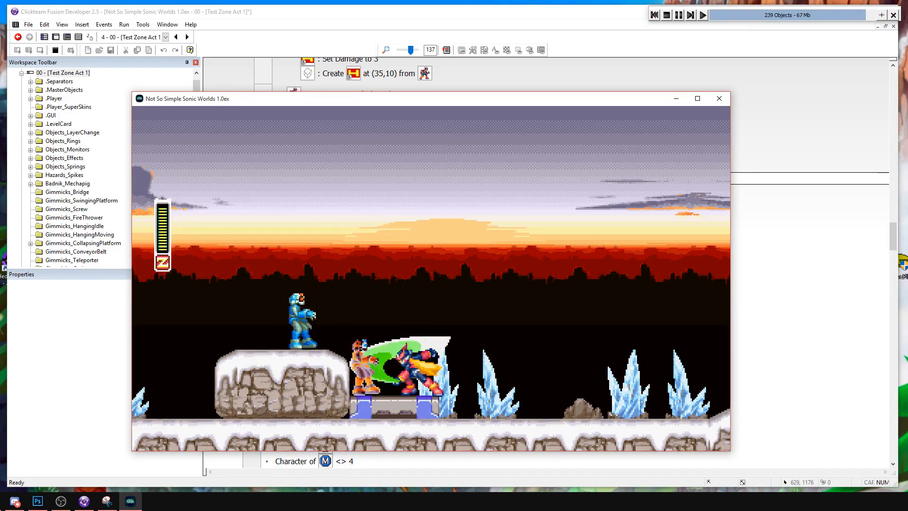
key(s)
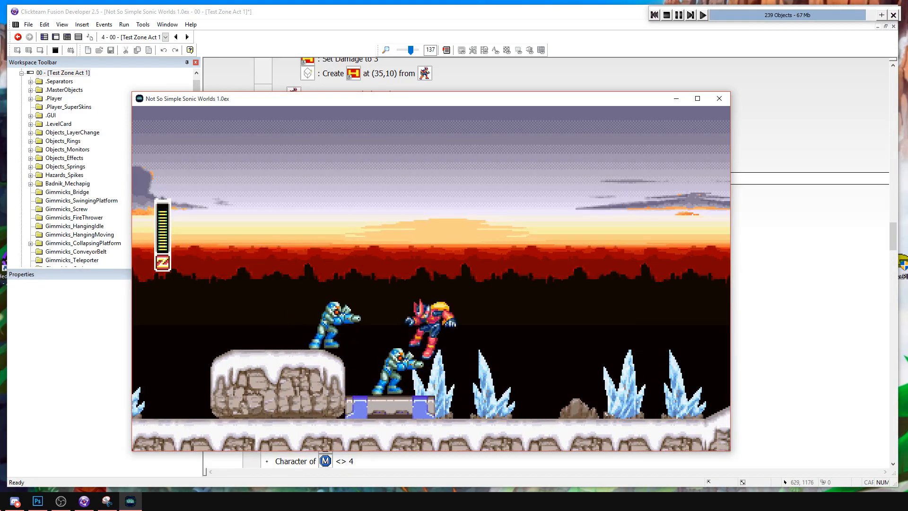
click(719, 98)
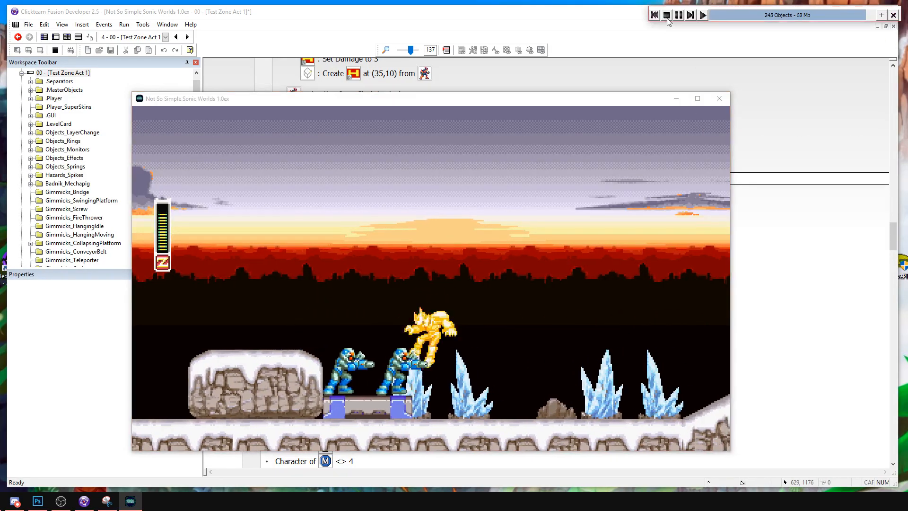
In the PoliceBot's Destroy enemy event 3675, multiply the Group.Dangers Damage subtracted from Hp by -1, run the frame and close it.
scroll(455, 415, down, 5)
scroll(455, 412, down, 5)
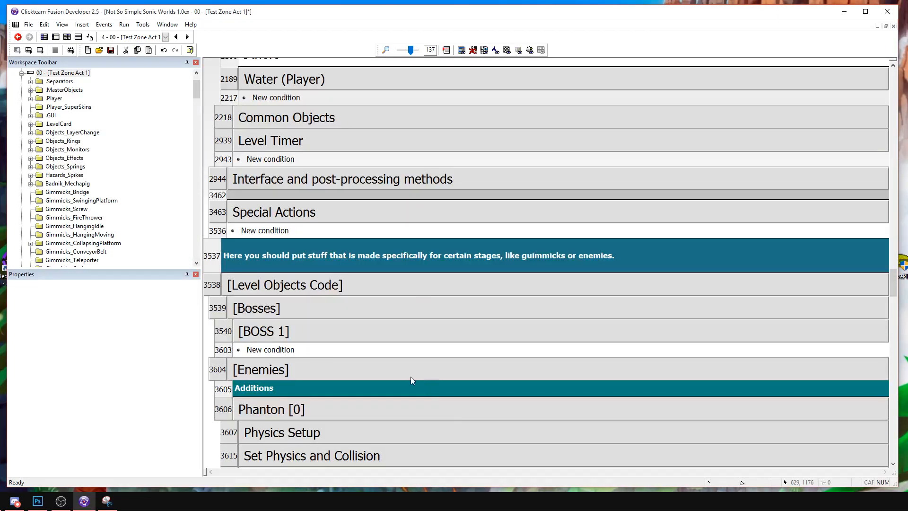
double_click(318, 331)
double_click(318, 330)
scroll(298, 353, down, 3)
scroll(331, 326, down, 6)
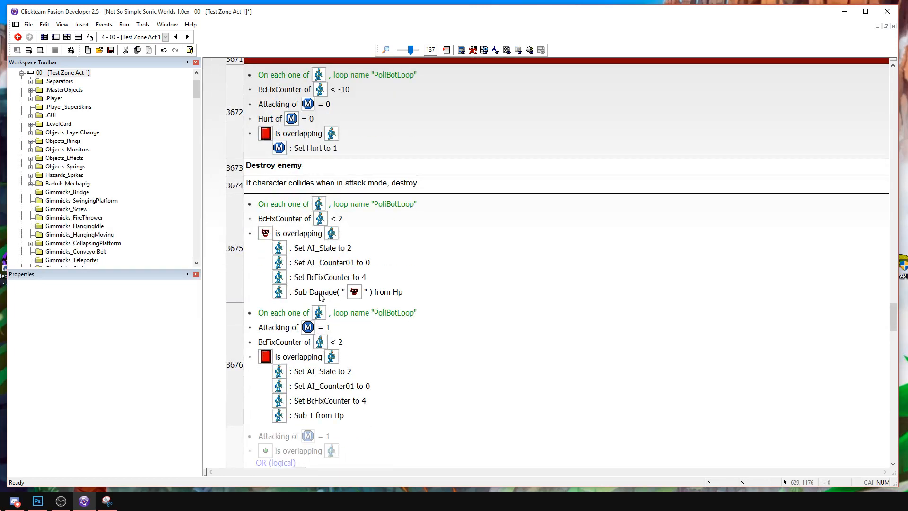
double_click(321, 296)
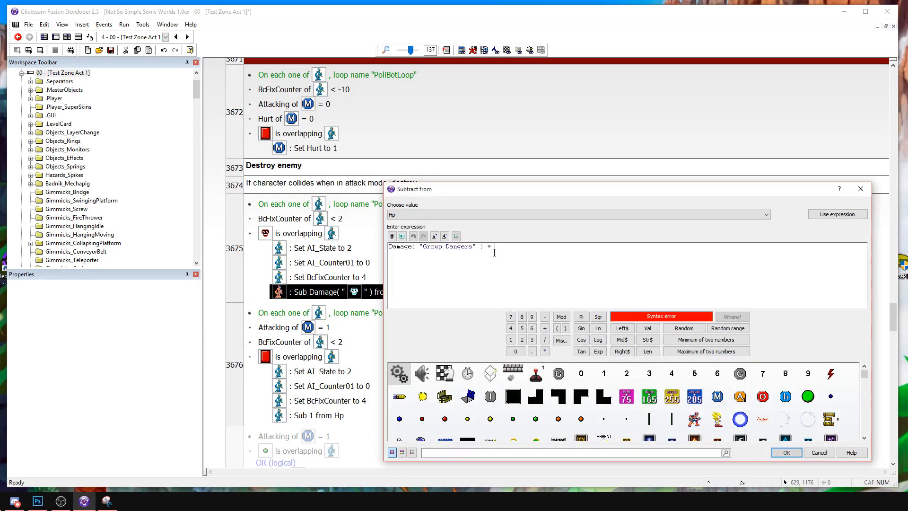
key(Return)
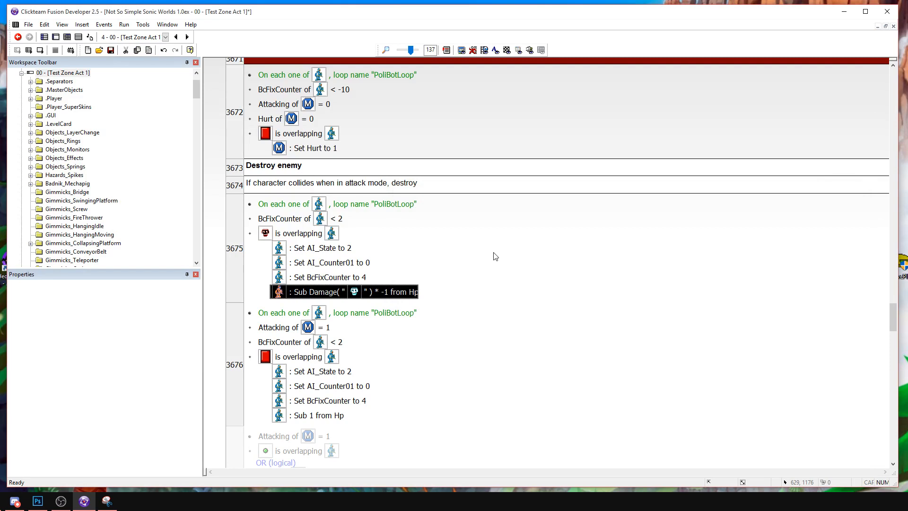
click(40, 51)
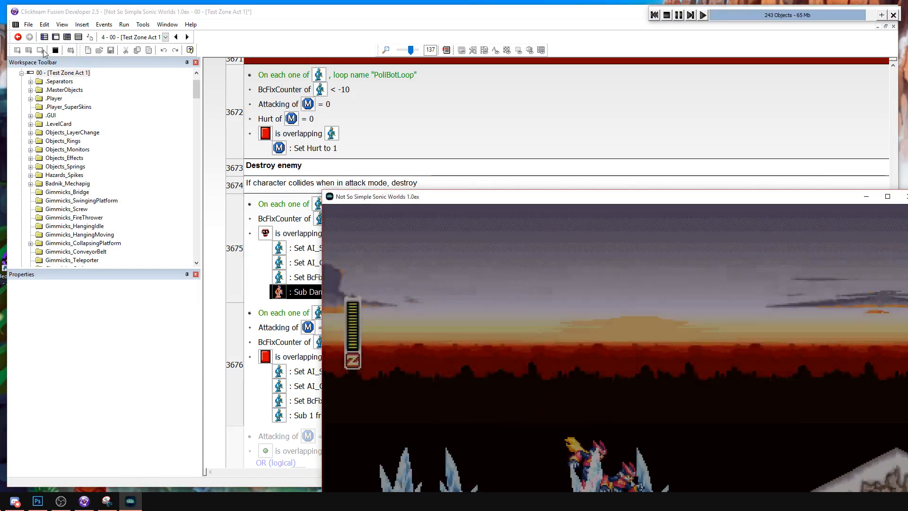
key(alt+F4)
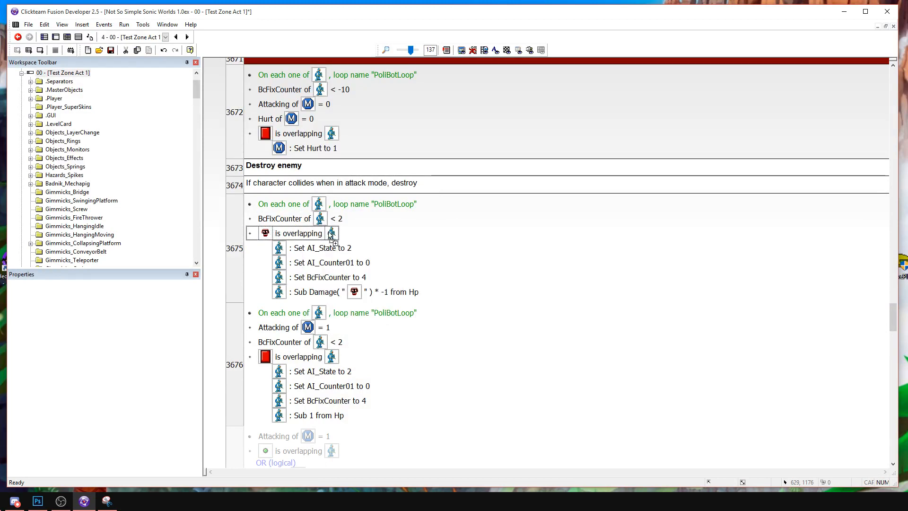
Reverse event 3675's overlap condition to PoliceBot overlapping Group.Dangers, run the current frame and bring Zero to the first snowy block.
click(40, 50)
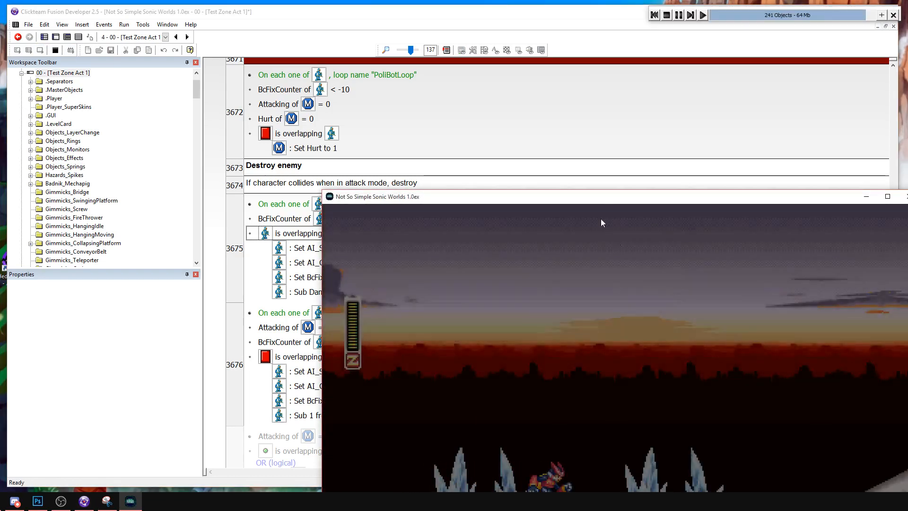
drag(601, 198, 492, 117)
key(Right)
key(a)
key(Right)
key(a)
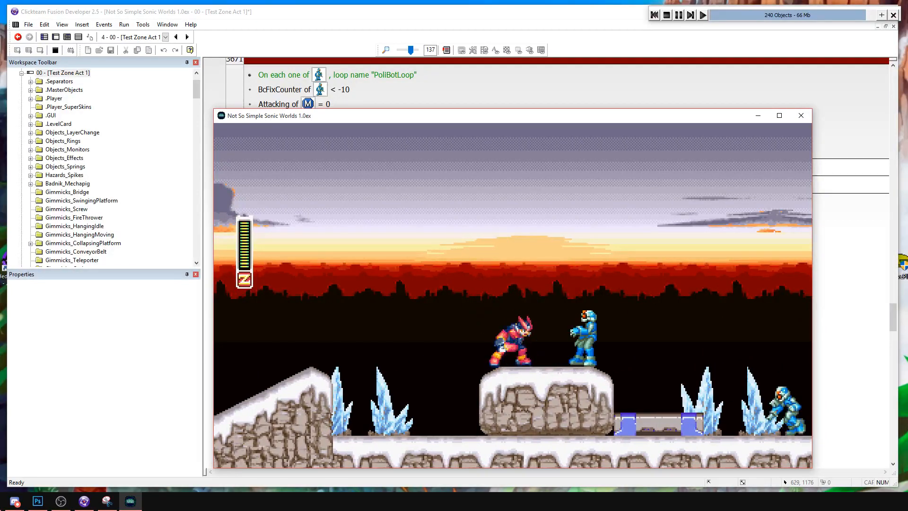
Test Zero's ground and jump slashes on the PoliceBots at the snowy block and metal platform, and stop the run.
key(Right)
key(Right)
key(Right)
key(a)
key(s)
key(Right)
key(Right)
key(Left)
key(s)
key(s)
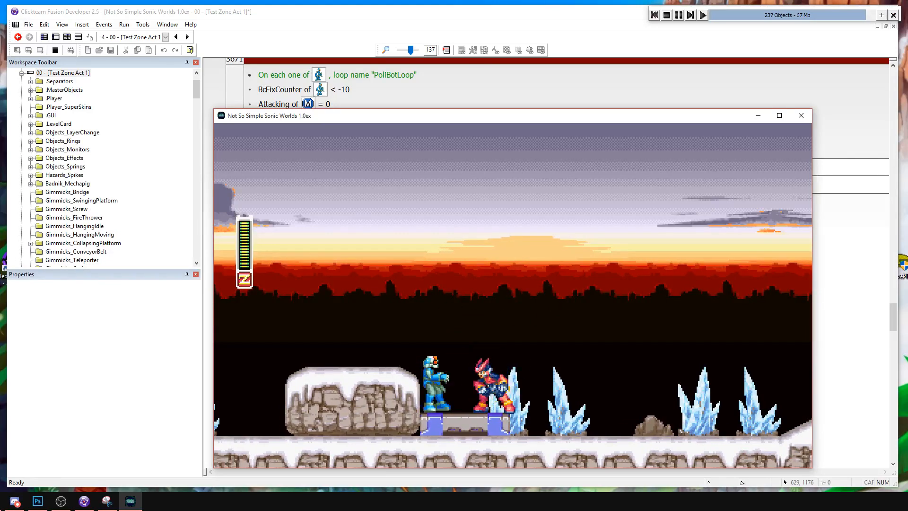
key(s)
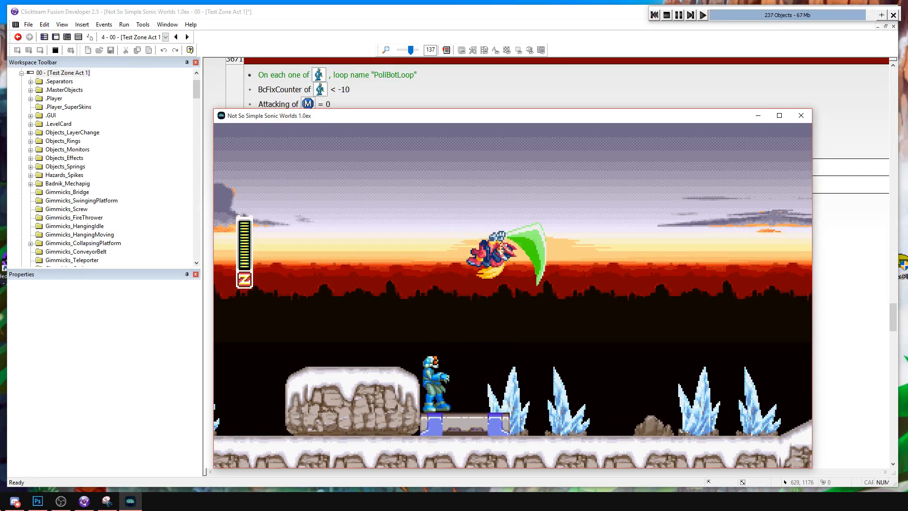
key(s)
key(a)
key(s)
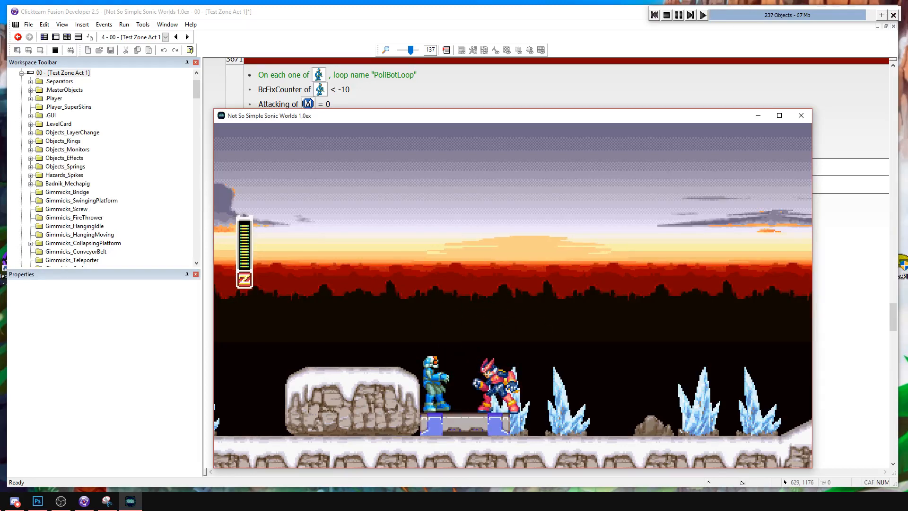
key(a)
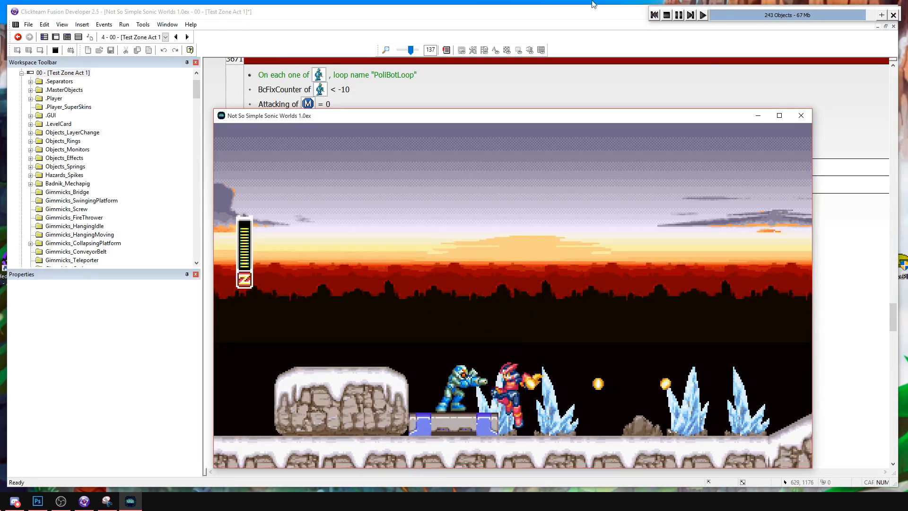
click(667, 15)
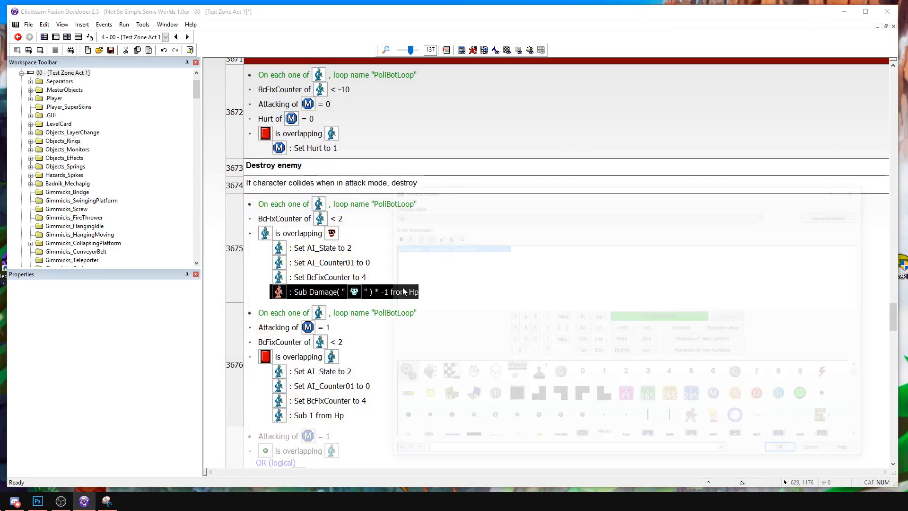
Remove the * -1 from event 3675's Hp subtraction and run the current frame again.
double_click(403, 291)
key(Return)
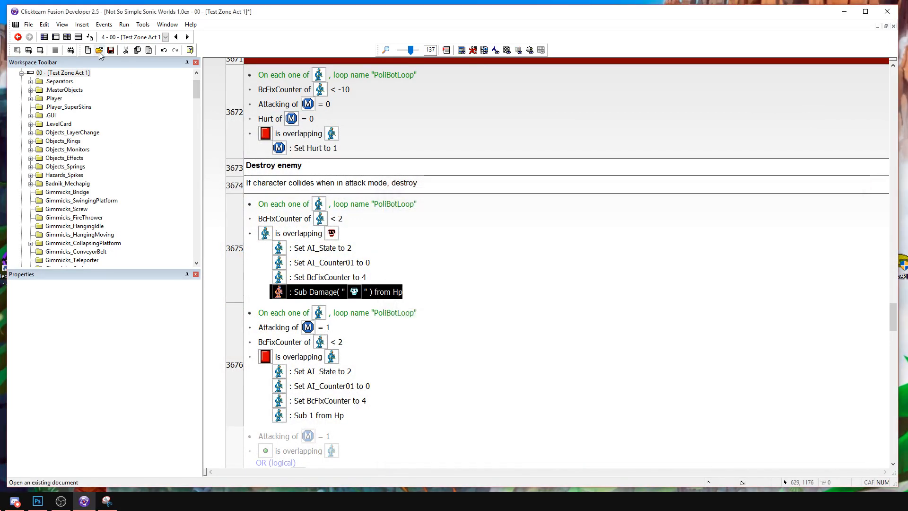
click(40, 49)
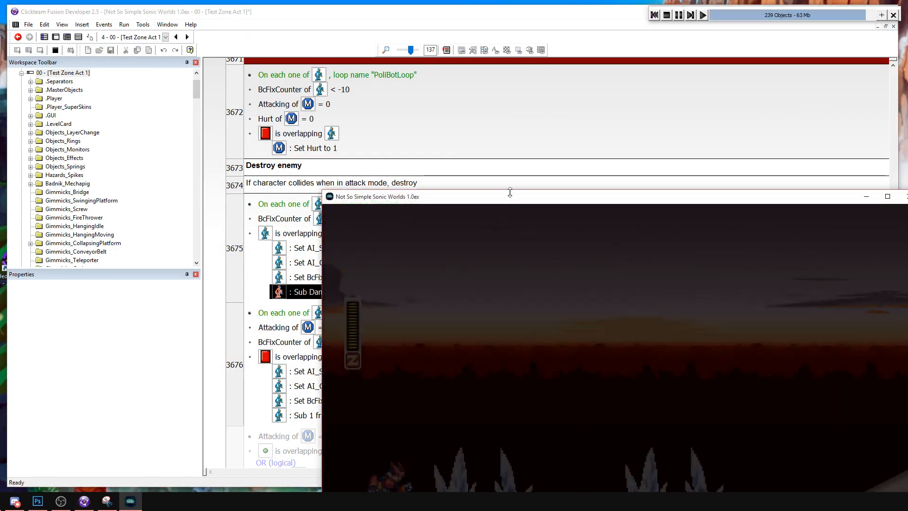
Bring Zero to the first snowy block and test repeated ground slashes on the PoliceBots there.
key(Right)
key(a)
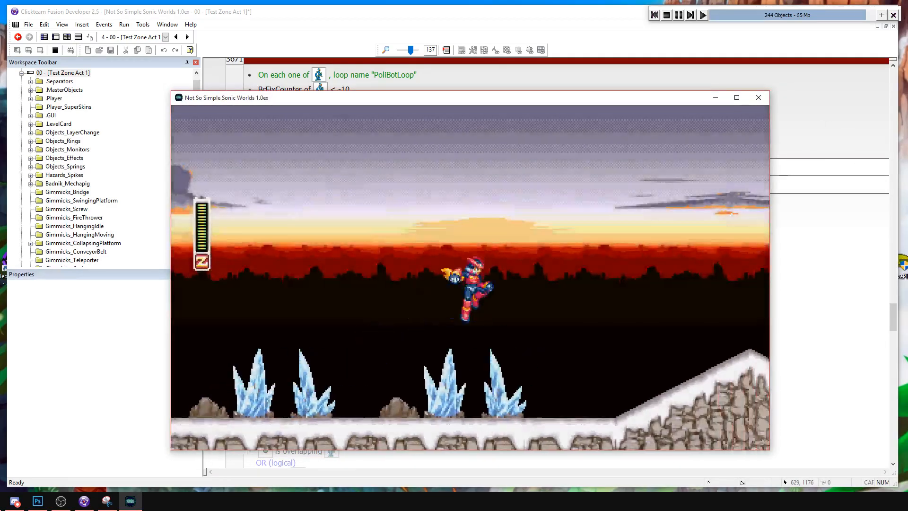
key(a)
key(Right)
key(a)
key(s)
key(s)
Test slashes on the PoliceBots at the metal platform and return Zero to the snowy block.
key(s)
key(s)
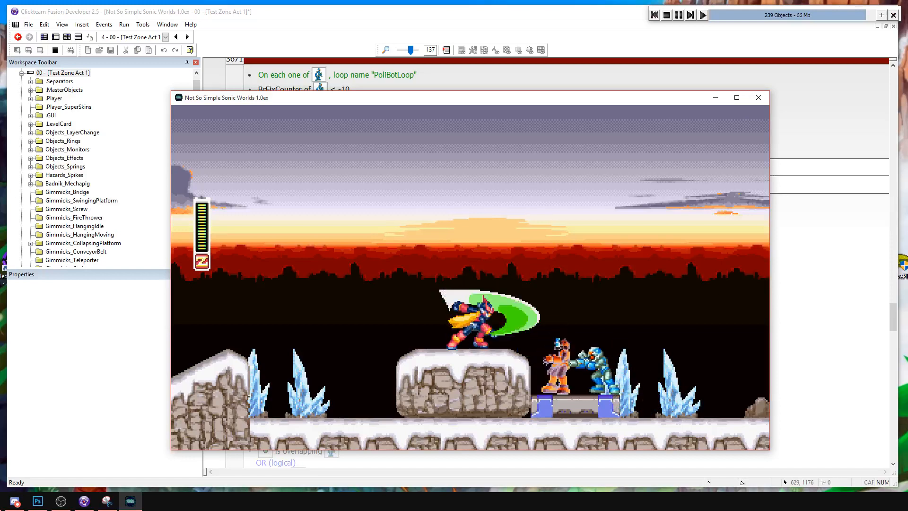
key(Right)
key(a)
key(s)
key(Left)
key(s)
key(s)
key(a)
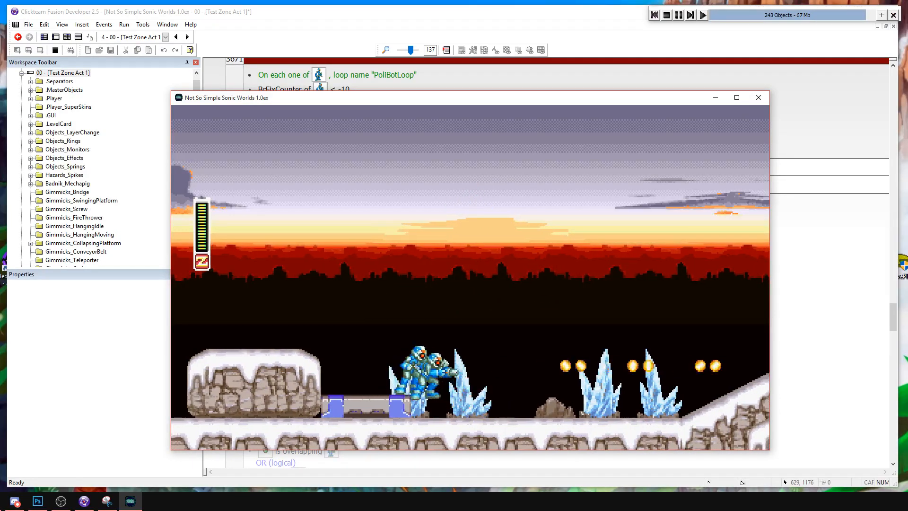
key(a)
key(Left)
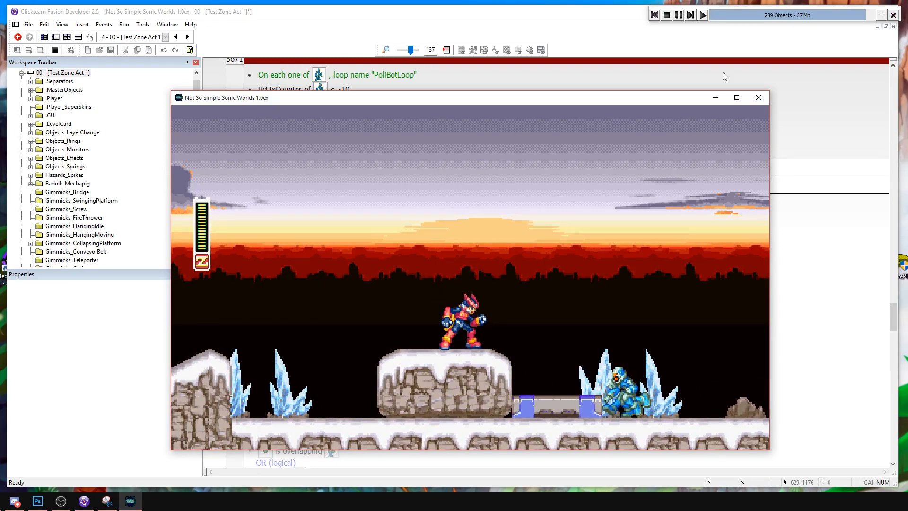
Show the PoliceBot's alterable values in the debugger, check its Hp while attacking near the metal platform, and stop the run.
click(881, 15)
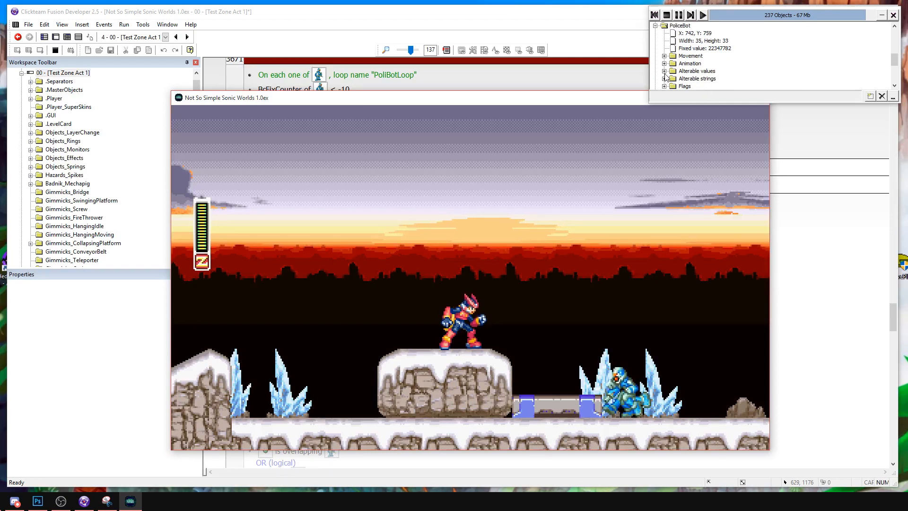
click(664, 72)
scroll(732, 65, down, 1)
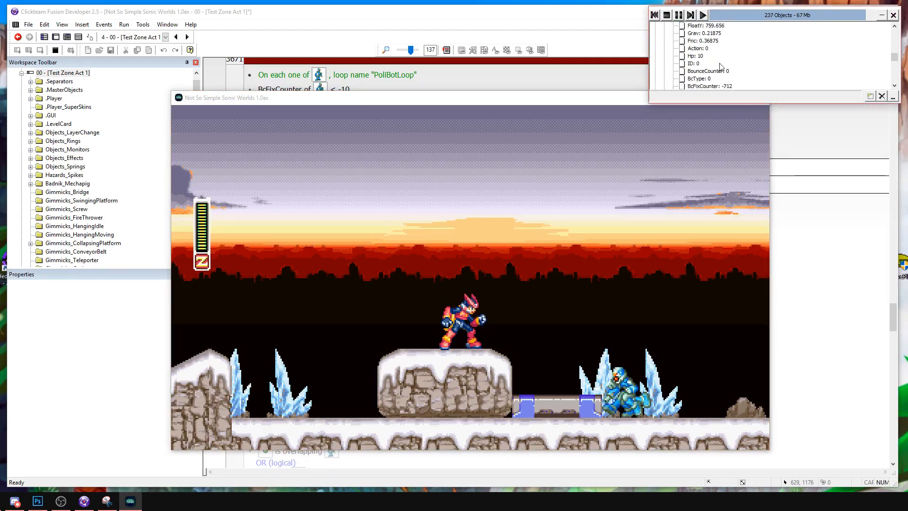
click(617, 349)
key(Right)
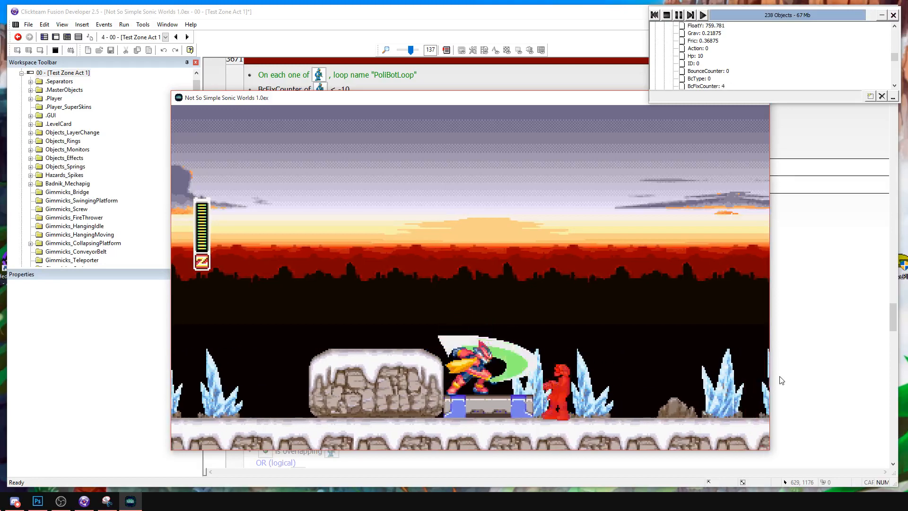
key(Right)
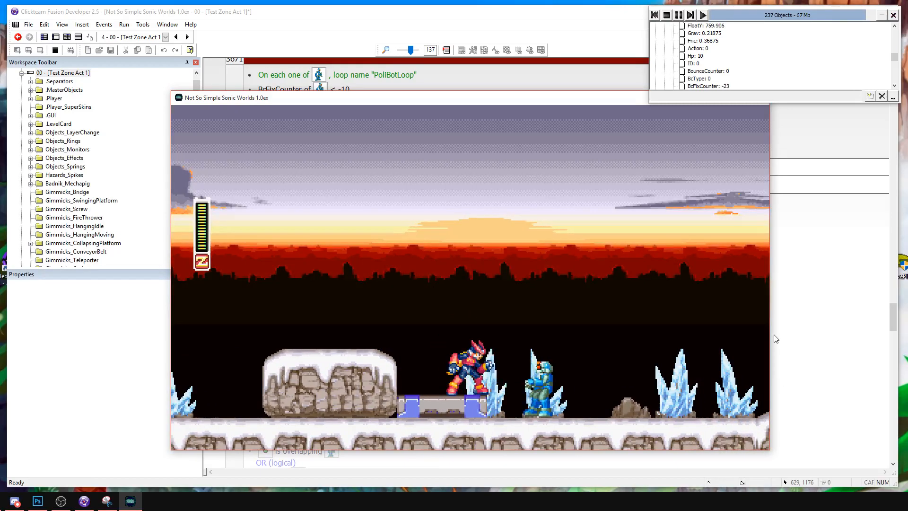
click(667, 15)
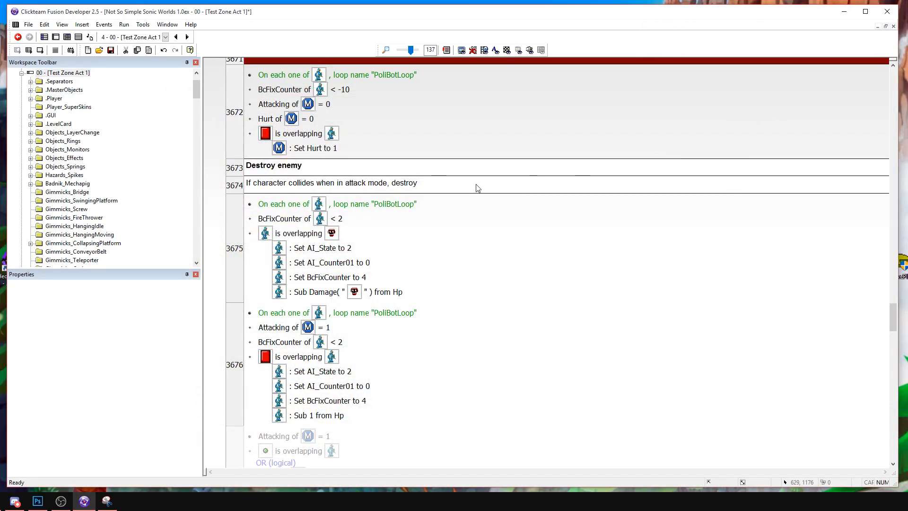
Select the Hitbox object in the frame editor and examine its Damage alterable value.
scroll(536, 187, down, 1)
click(56, 37)
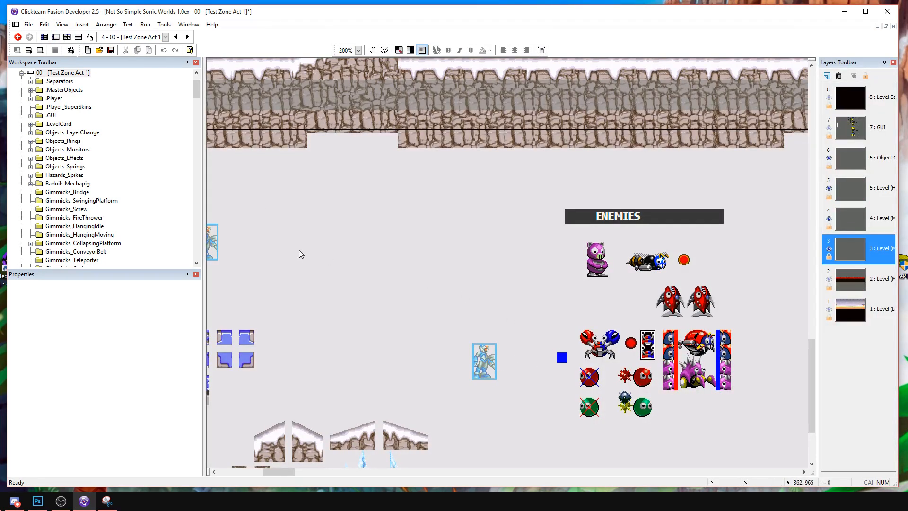
middle_drag(307, 253, 644, 363)
middle_drag(334, 193, 437, 291)
click(556, 270)
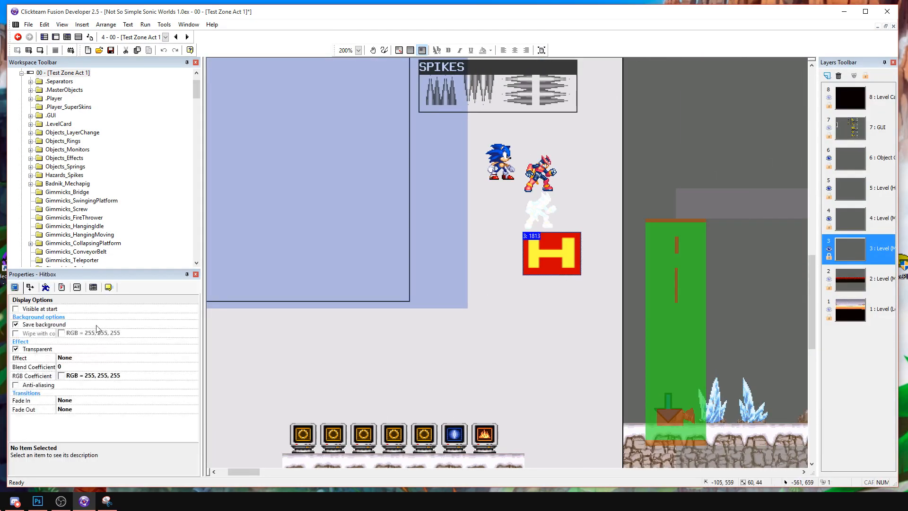
click(93, 287)
click(80, 289)
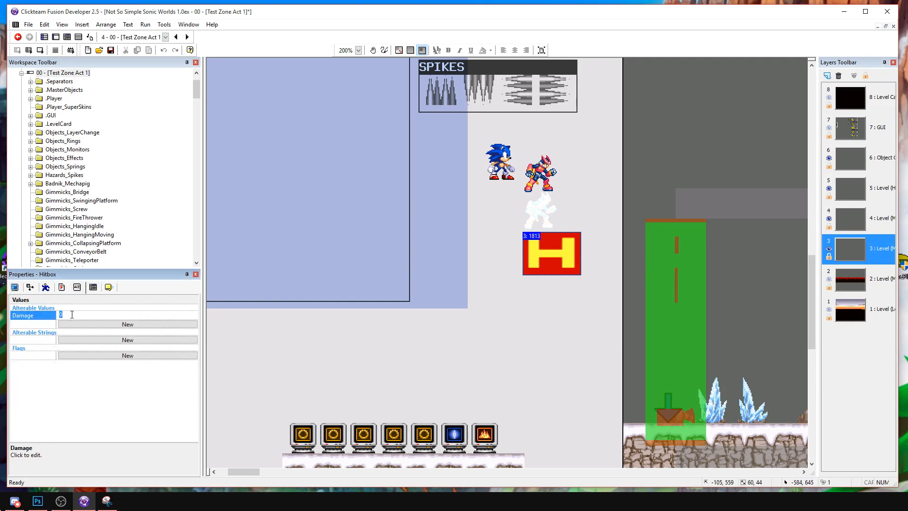
Open the event list, run the frame and test Zero's slashes on the PoliceBot on the first snowy block.
click(79, 38)
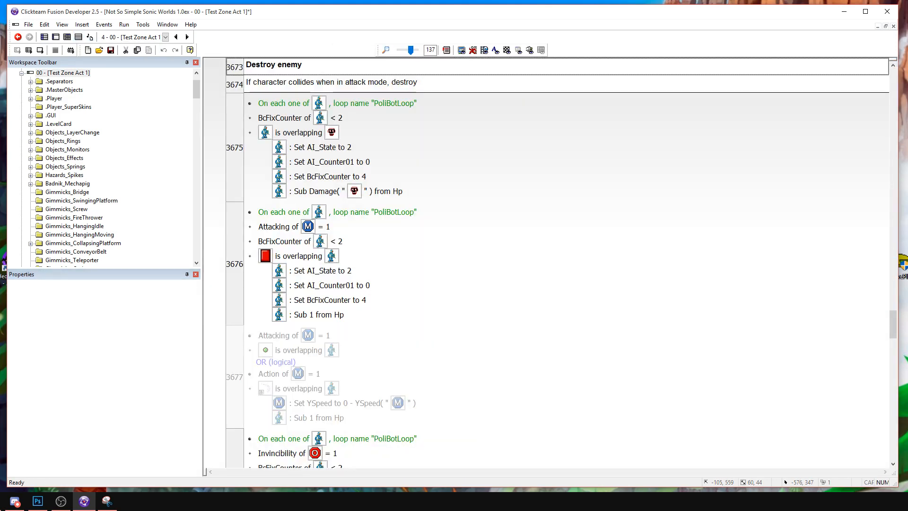
click(40, 50)
key(Right)
key(a)
key(a)
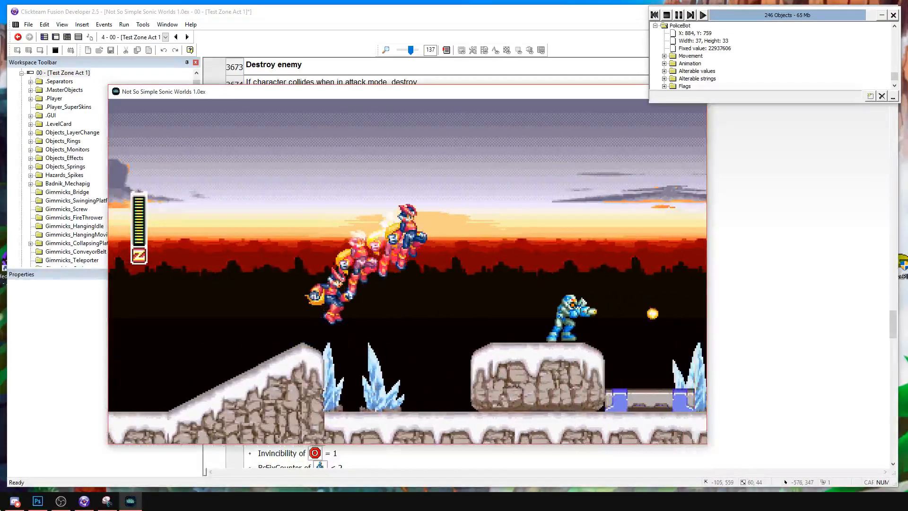
key(Right)
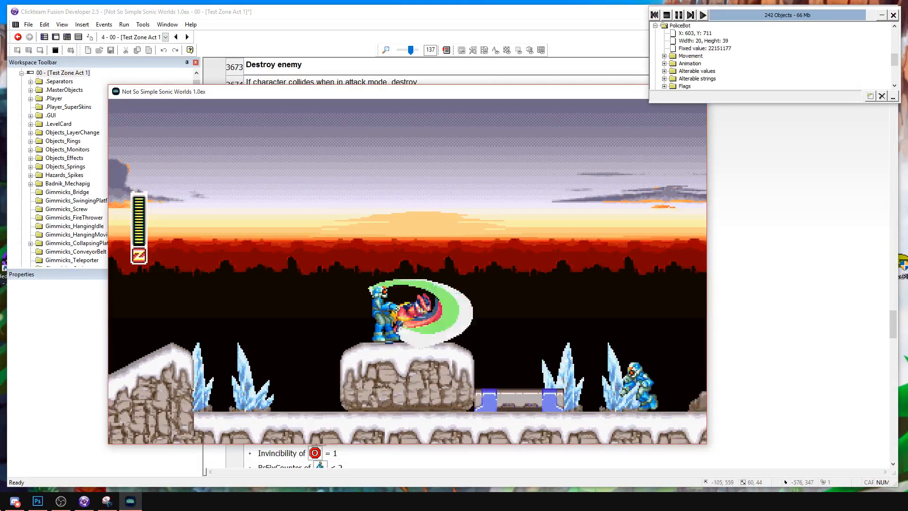
key(Right)
Test Zero's jump and slash attacks on the PoliceBot at the low metal platform.
key(Right)
key(a)
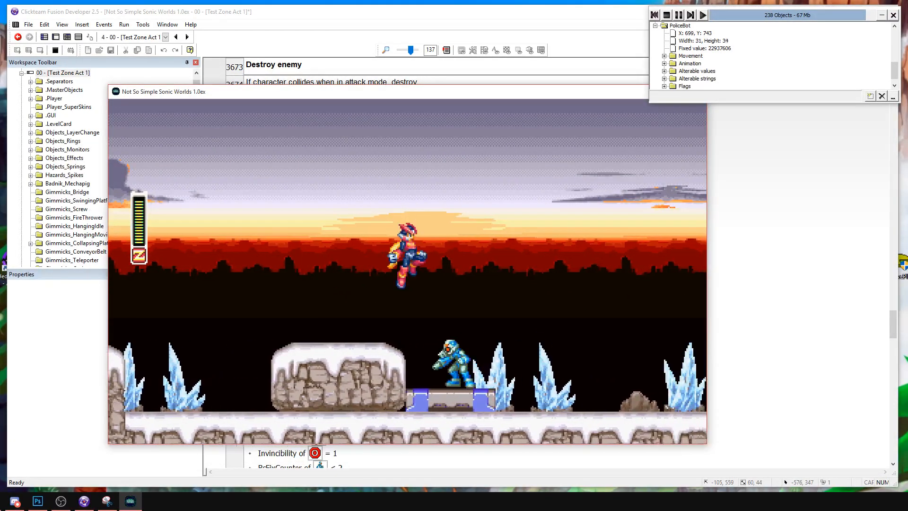
key(a)
key(s)
key(Right)
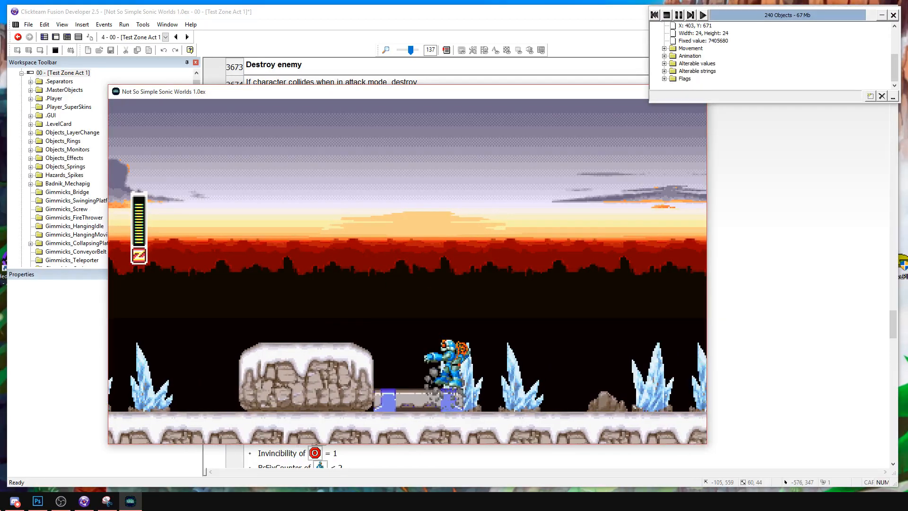
key(Right)
key(Left)
key(Left)
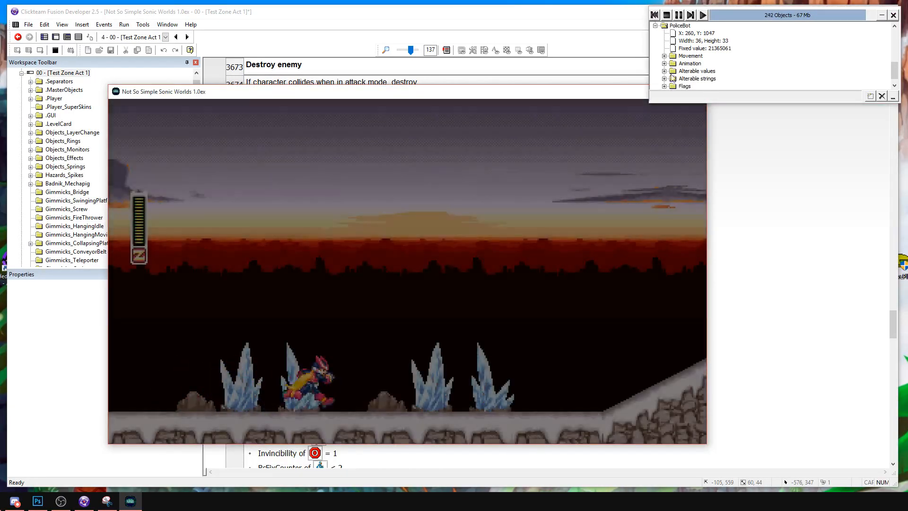
Expand the PoliceBot's alterable values in the debugger and check its Hp while Zero waits on the first slope.
double_click(697, 64)
scroll(709, 73, down, 2)
click(682, 263)
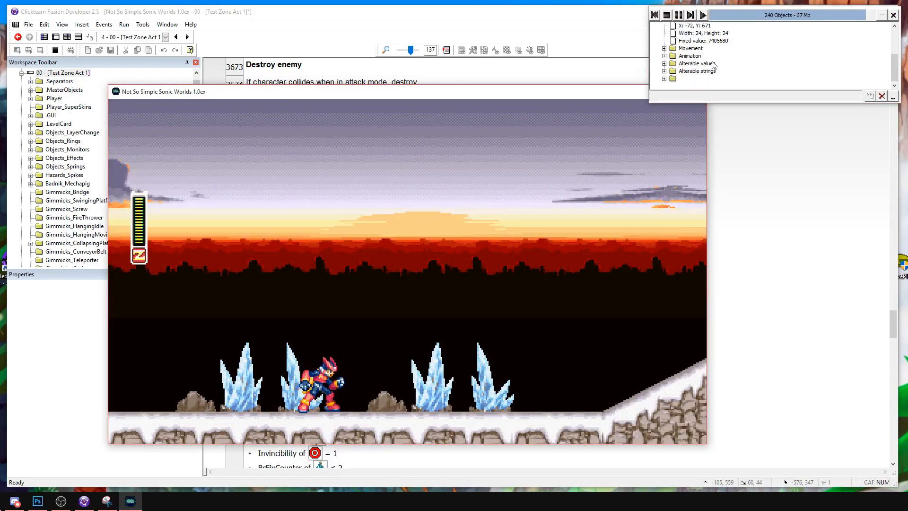
key(Right)
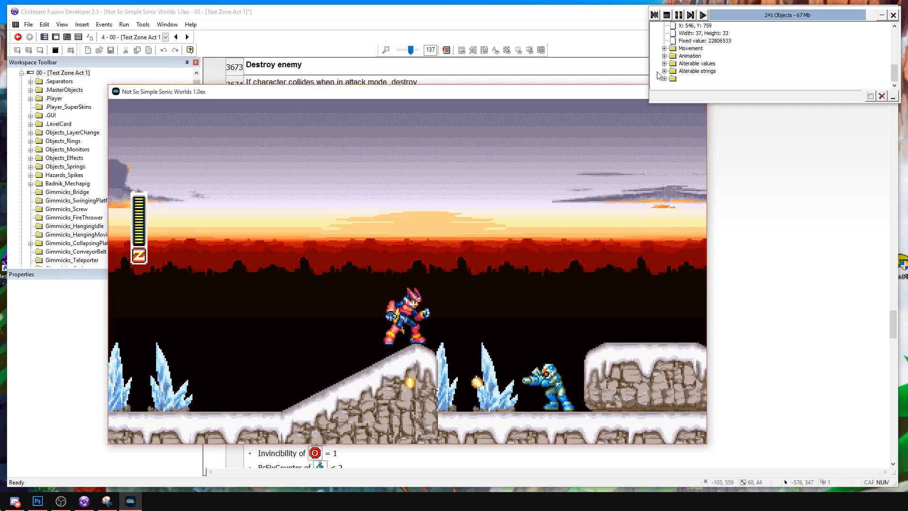
click(664, 71)
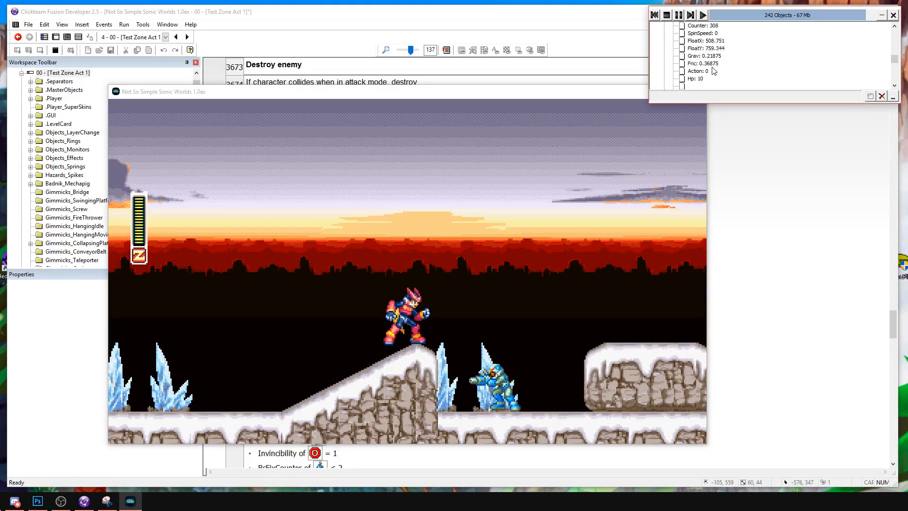
click(639, 316)
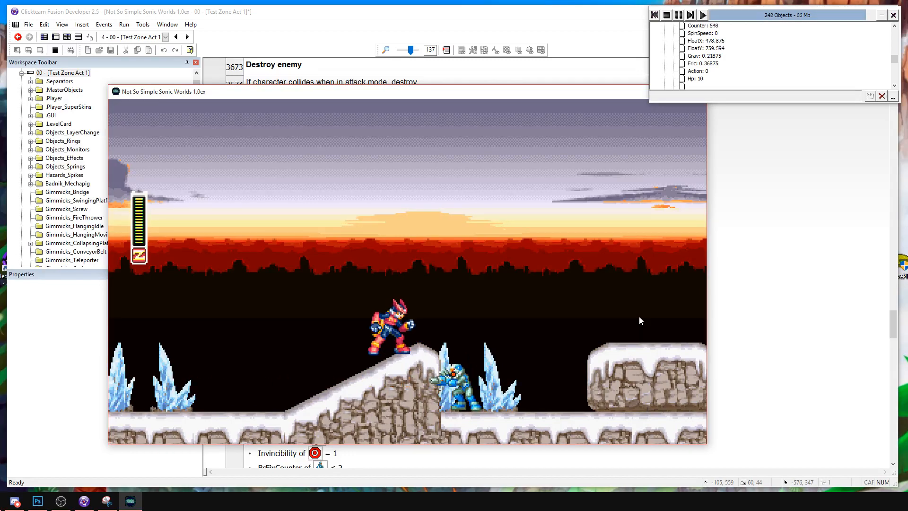
Test slashes on the PoliceBots between the first slope and the snowy block, and on top of the block.
key(Right)
key(a)
key(Left)
key(s)
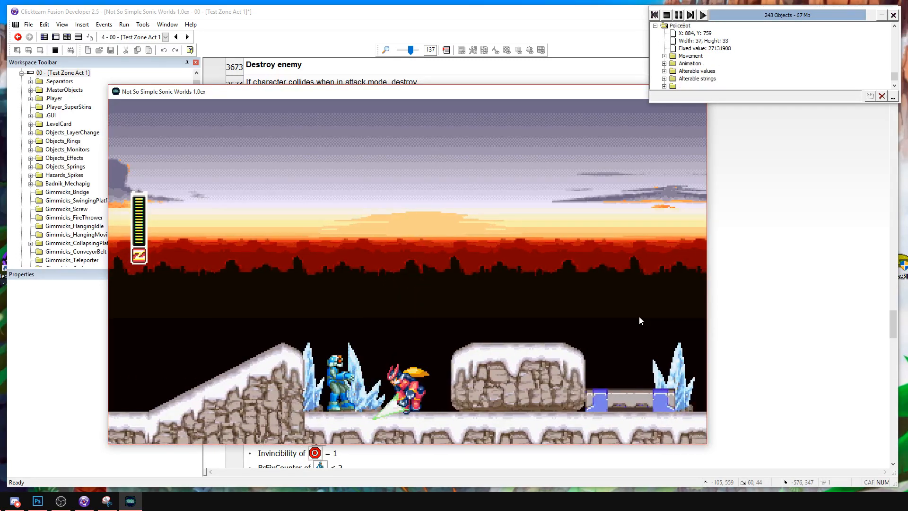
key(a)
key(s)
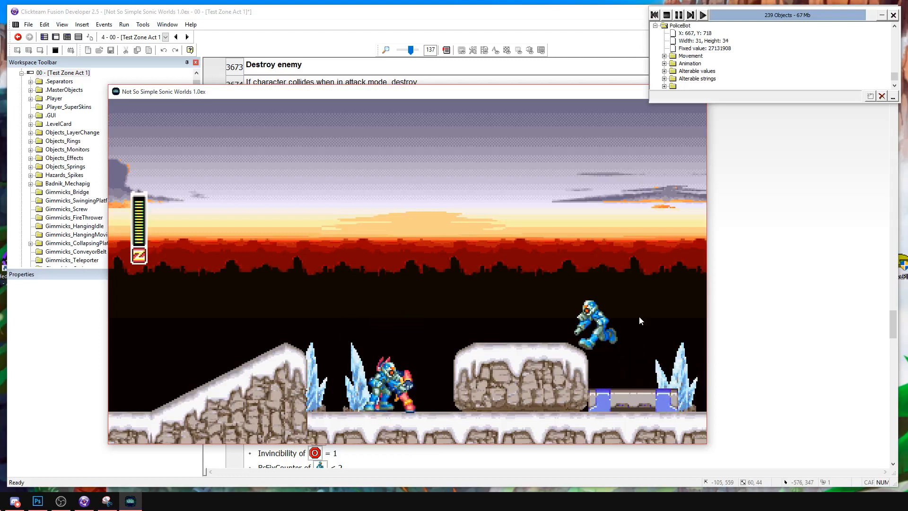
key(Right)
key(a)
key(s)
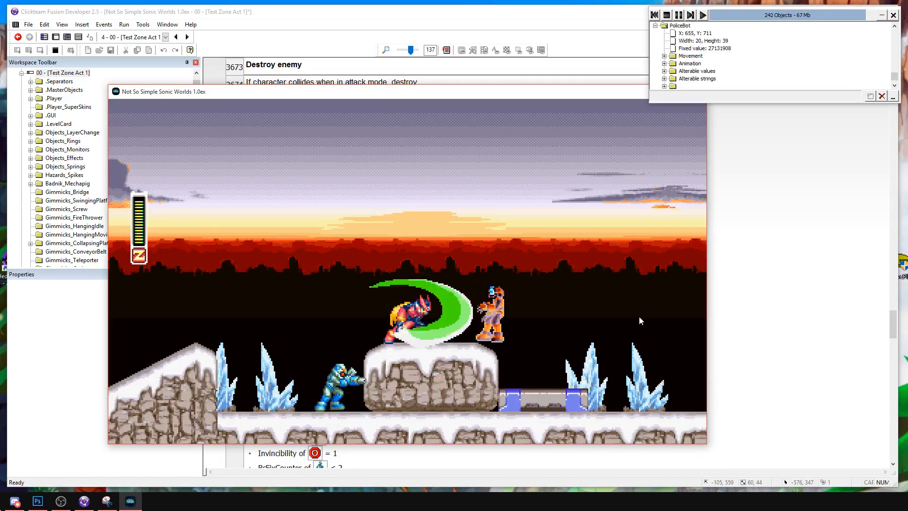
Keep slashing and jumping on the snowy block, then check the PoliceBot's Hp in the debugger.
key(Right)
key(s)
key(Right)
key(a)
key(s)
key(s)
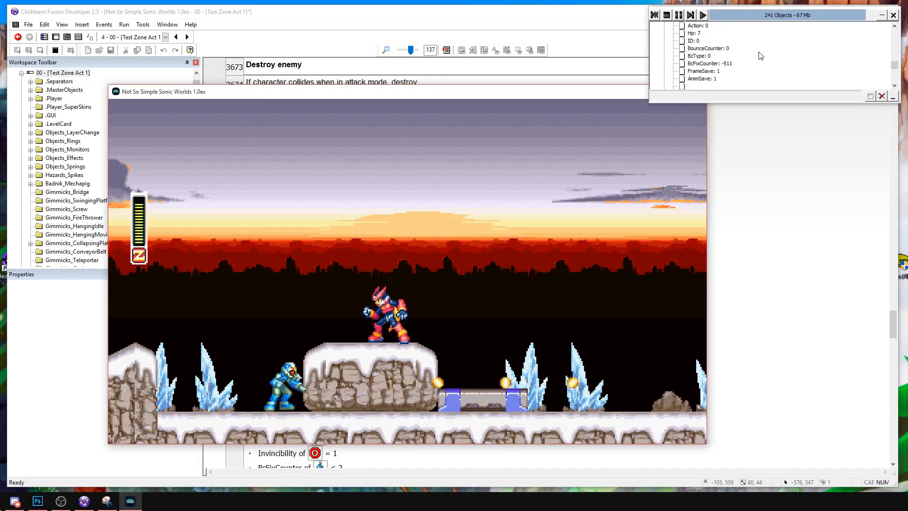
Attack the PoliceBot on the ground beside the first slope until it is destroyed, and stop the run.
key(Right)
key(a)
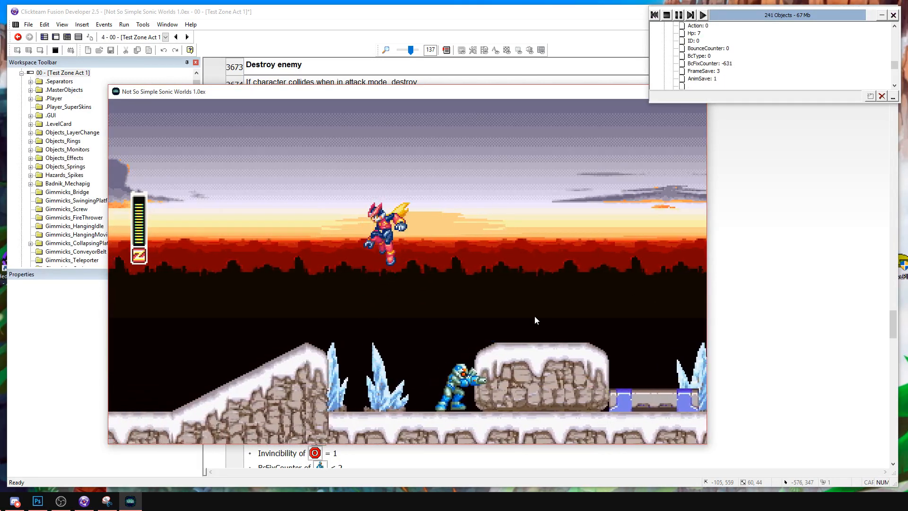
key(Right)
key(s)
key(s)
key(a)
key(s)
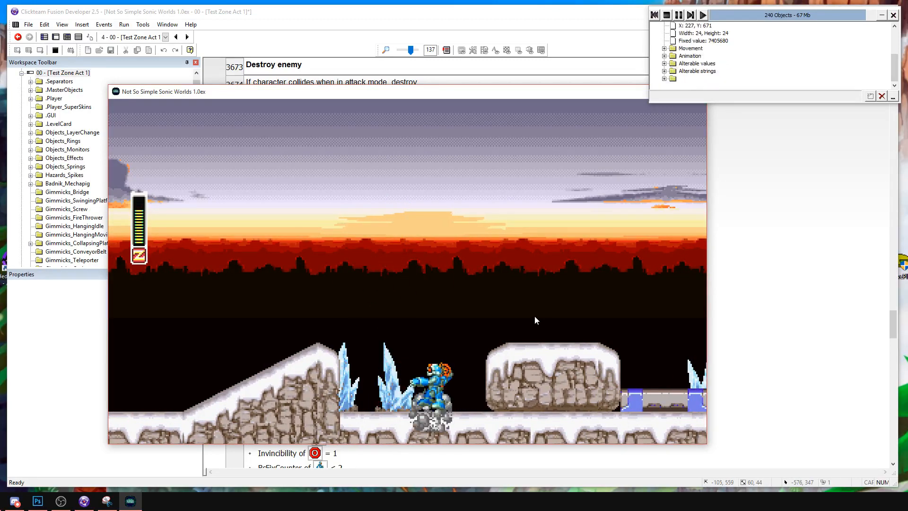
click(666, 15)
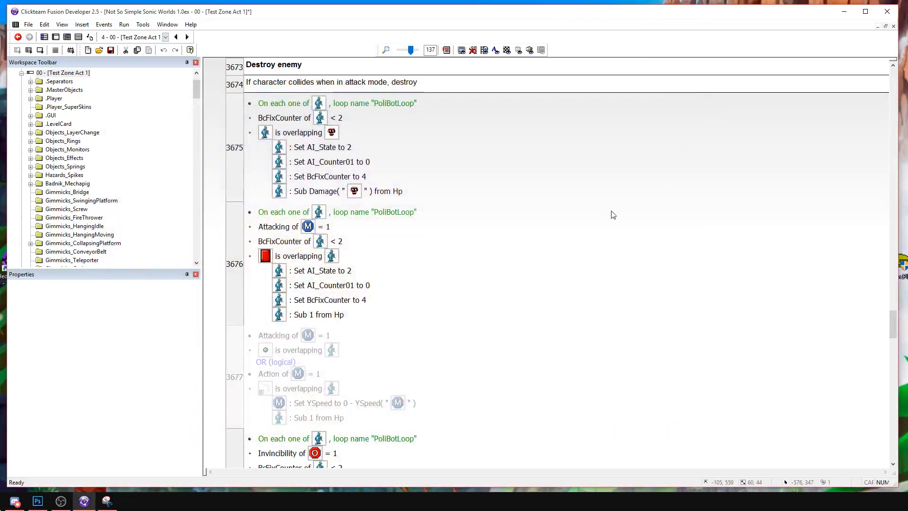
Reorder the actions in the AttackGround and DeshSlesh events so the Hitbox is created before its Damage is set.
scroll(591, 218, up, 20)
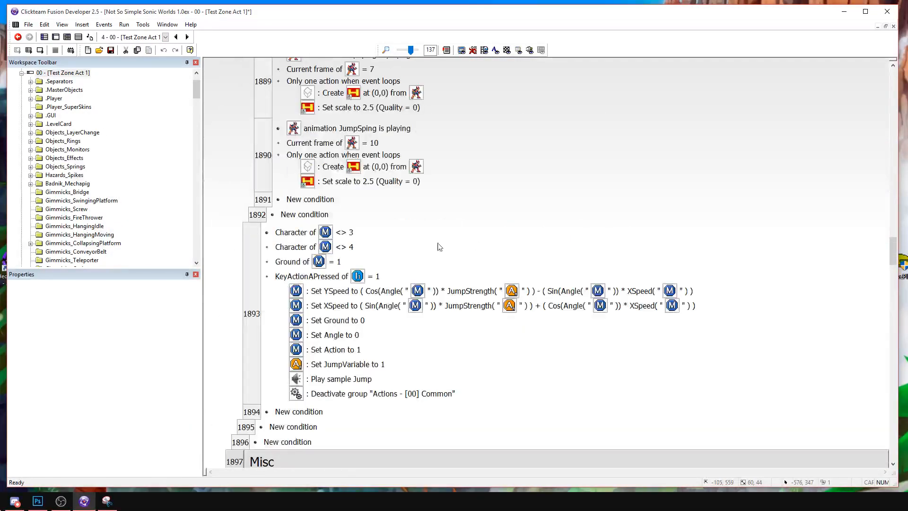
scroll(375, 235, up, 8)
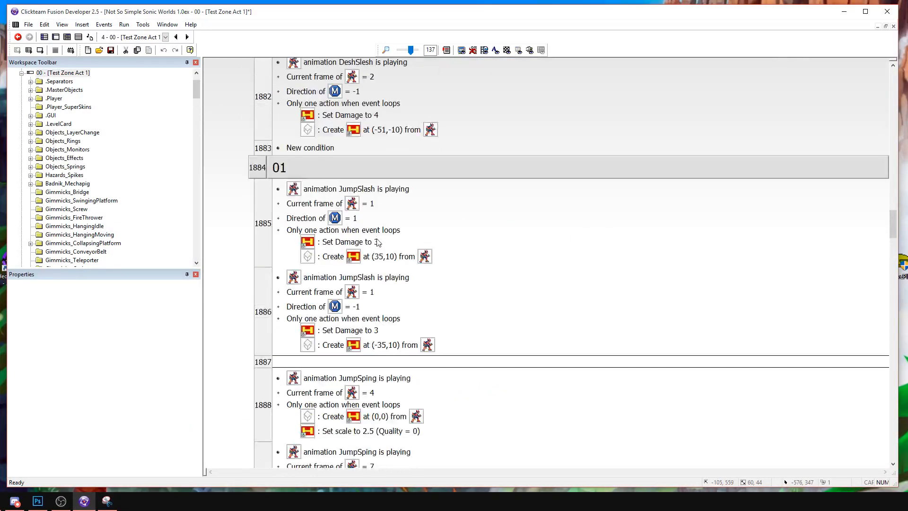
scroll(347, 298, up, 6)
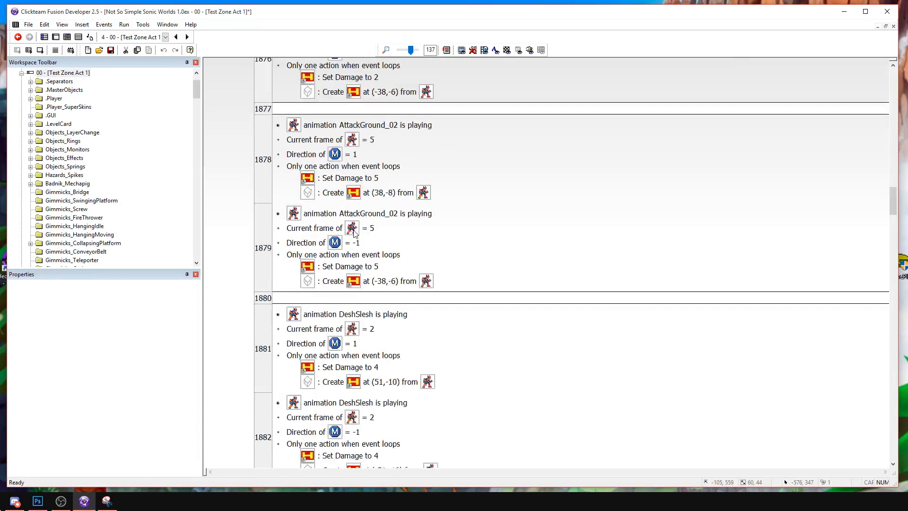
scroll(352, 217, up, 5)
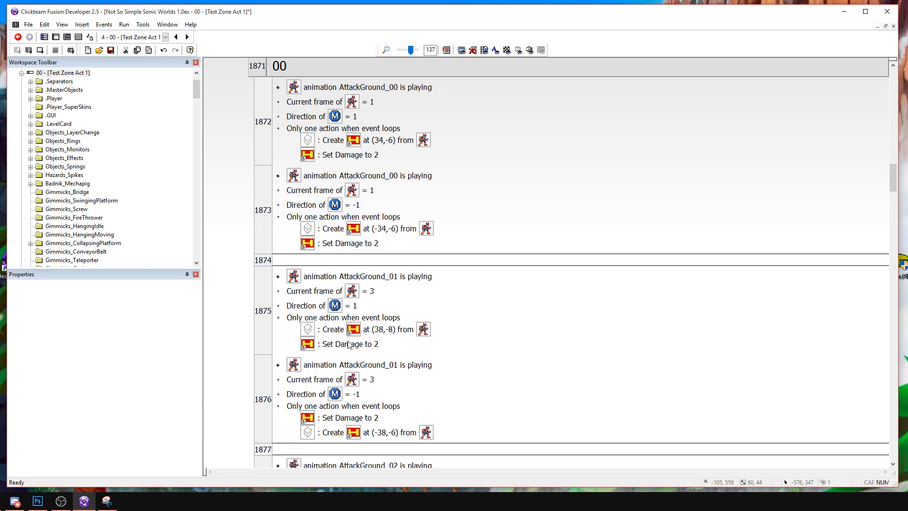
scroll(341, 345, down, 3)
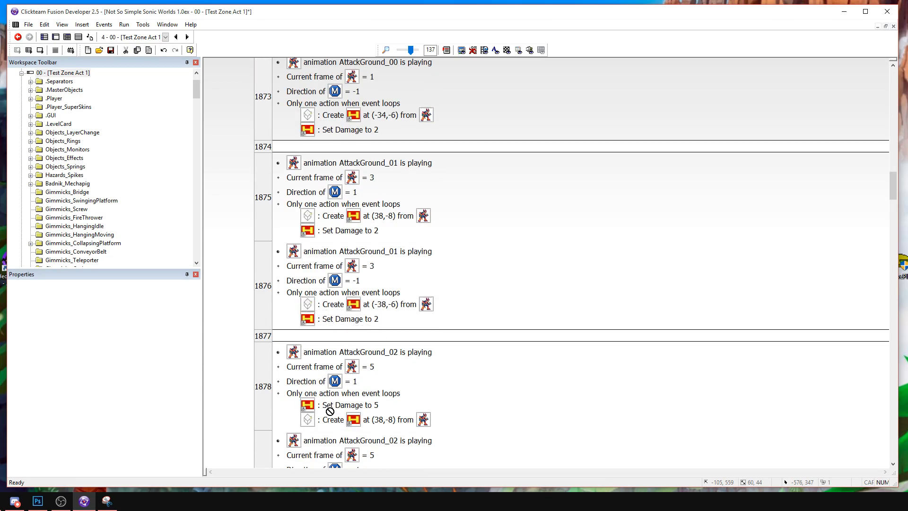
drag(330, 407, 331, 423)
scroll(392, 361, down, 3)
scroll(397, 367, down, 3)
mouse_move(329, 385)
mouse_down()
mouse_move(331, 400)
mouse_move(339, 389)
mouse_up()
scroll(369, 380, down, 3)
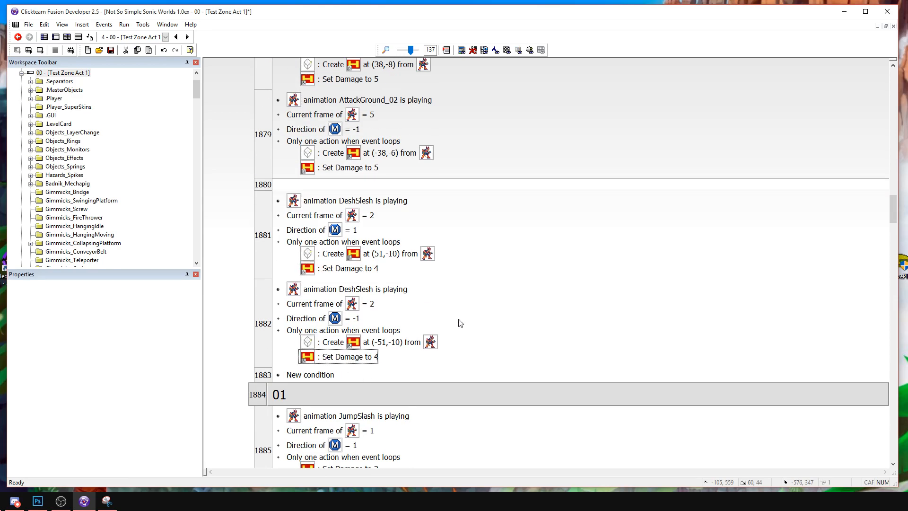
Run the frame, reposition the game window and bring Zero to the PoliceBot on the first snowy block.
click(40, 50)
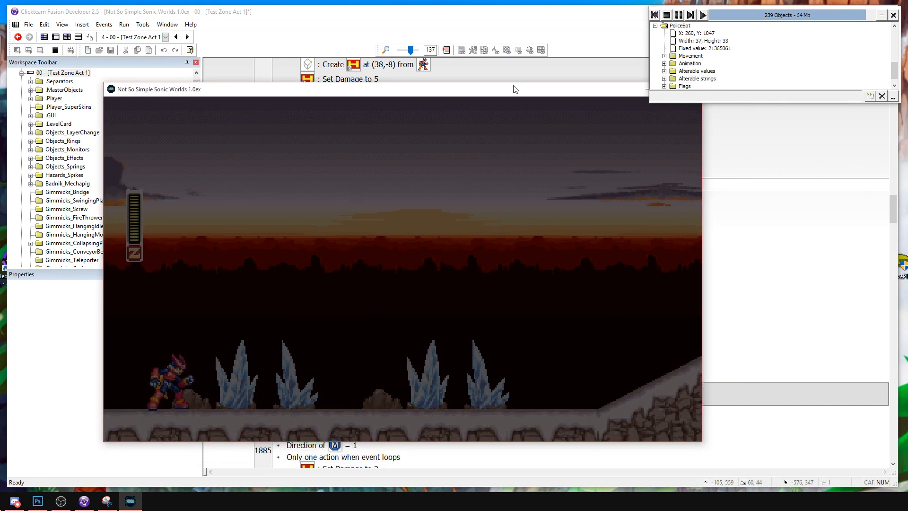
drag(513, 85, 513, 74)
key(Right)
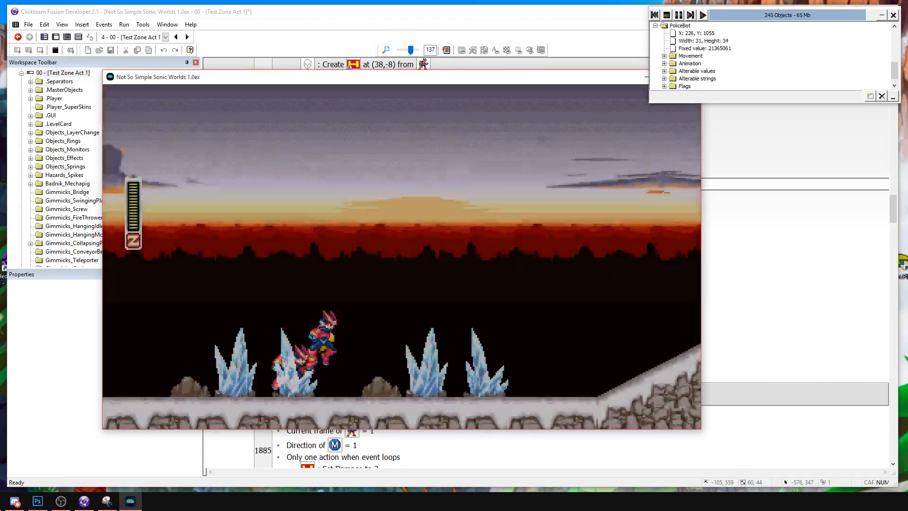
key(a)
key(s)
key(Right)
key(a)
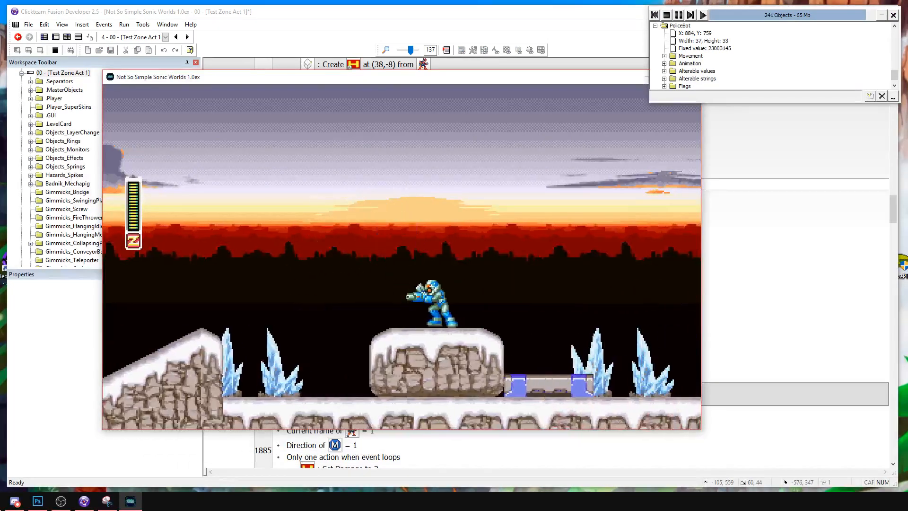
Test repeated slashes and an aerial slash on the PoliceBots from the snowy block to the low metal platform.
key(Right)
key(s)
key(s)
key(s)
key(a)
key(Right)
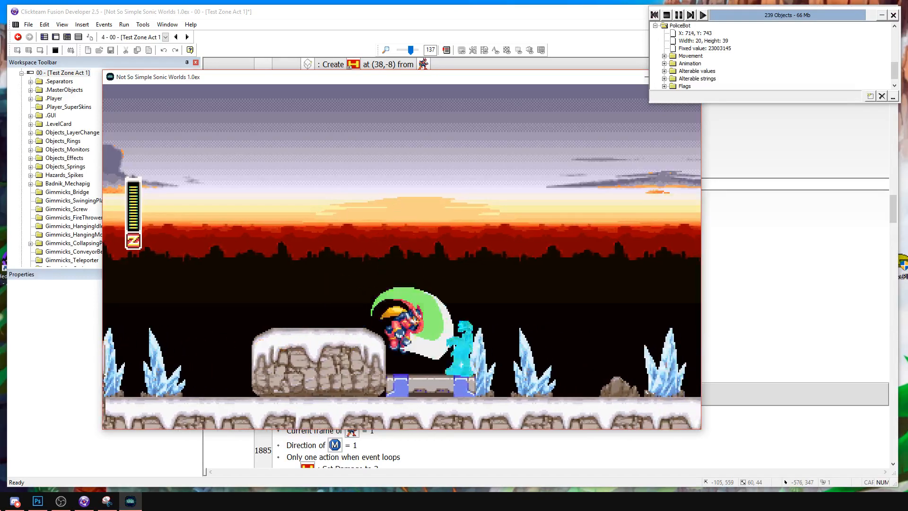
key(s)
key(Right)
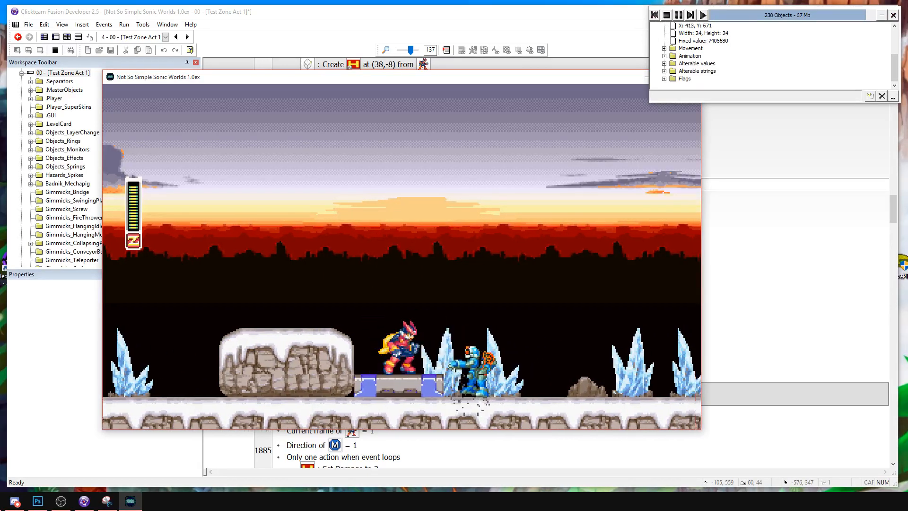
Advance Zero to the tall metal platform, attack the PoliceBots there with ground and jump slashes, and stop the run.
key(a)
key(a)
key(s)
key(Right)
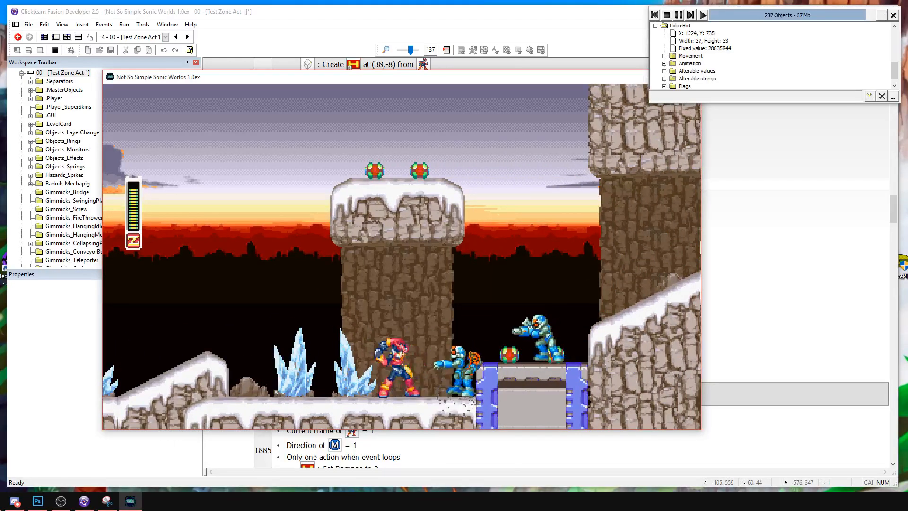
key(Right)
key(a)
key(Right)
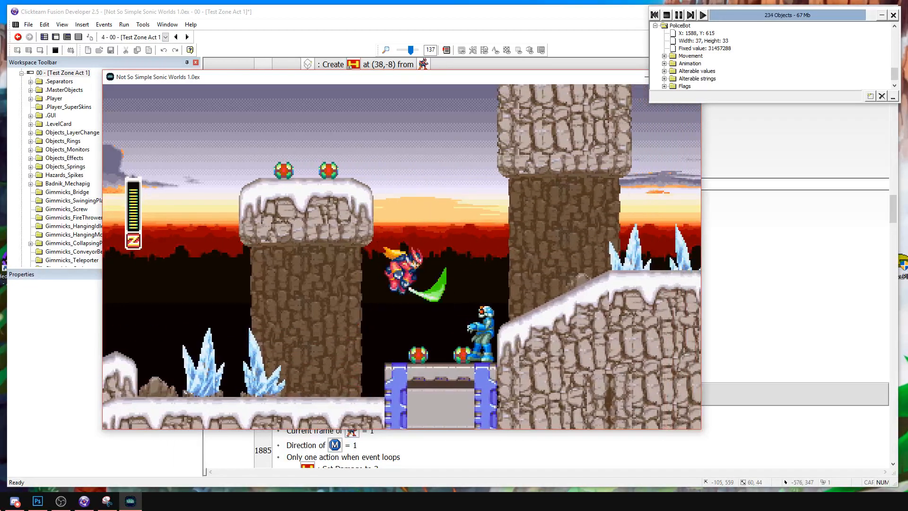
key(s)
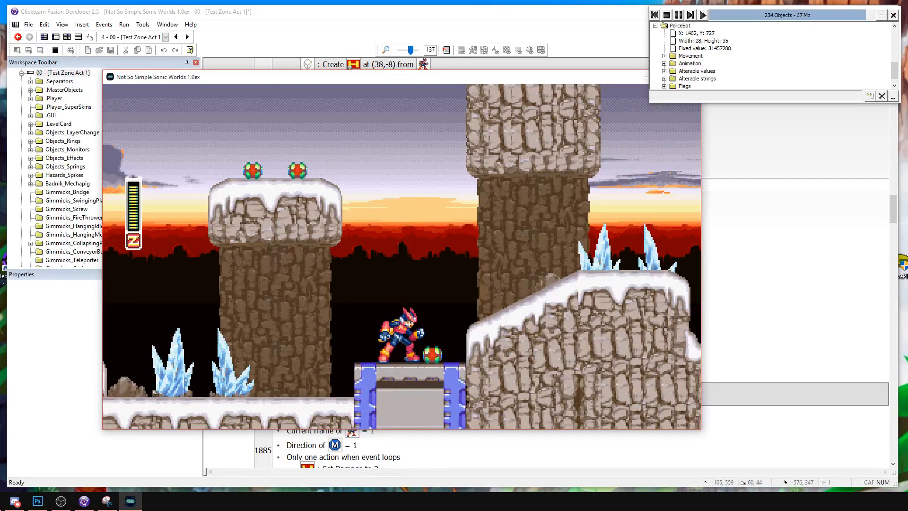
click(657, 14)
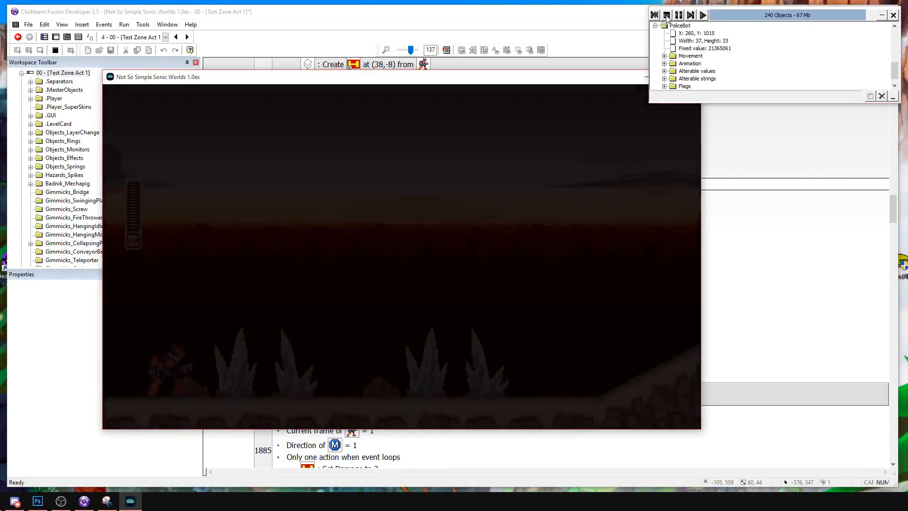
Set the PoliceBot's Hp alterable value to 6 in the frame editor and run the frame.
click(55, 37)
scroll(412, 268, down, 5)
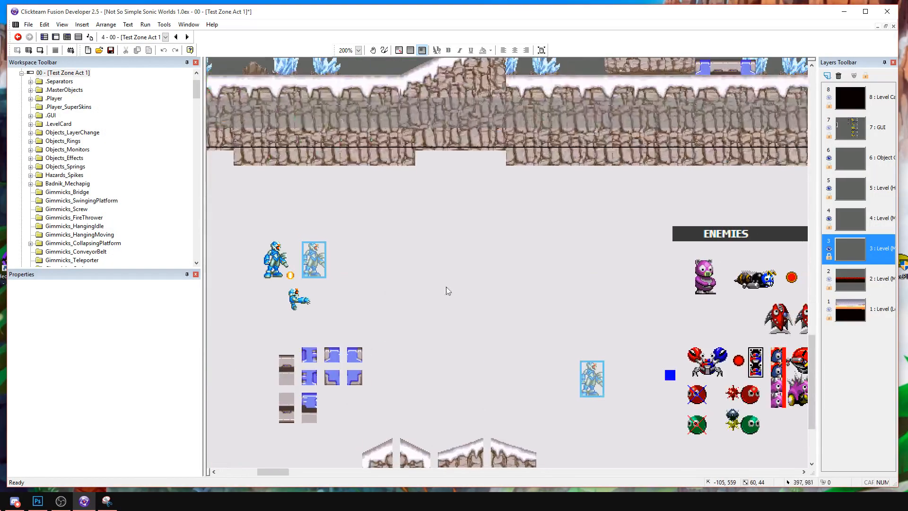
click(268, 274)
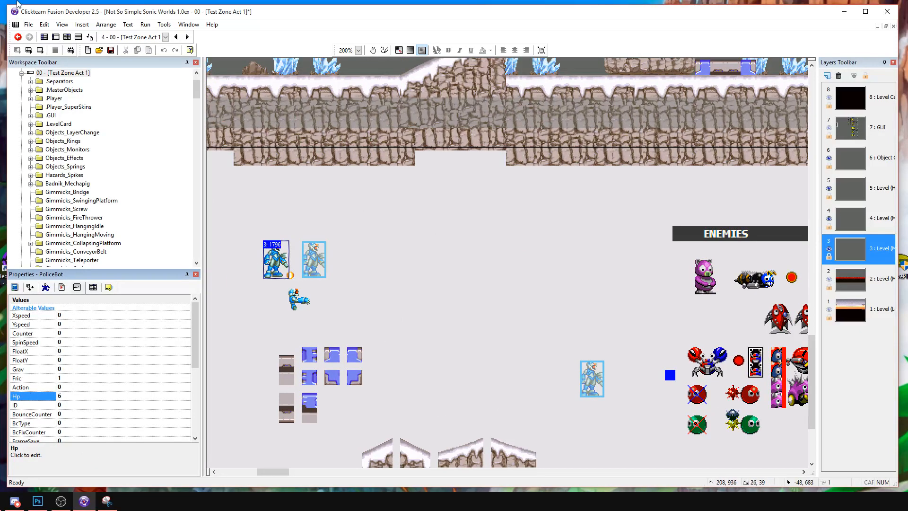
click(39, 50)
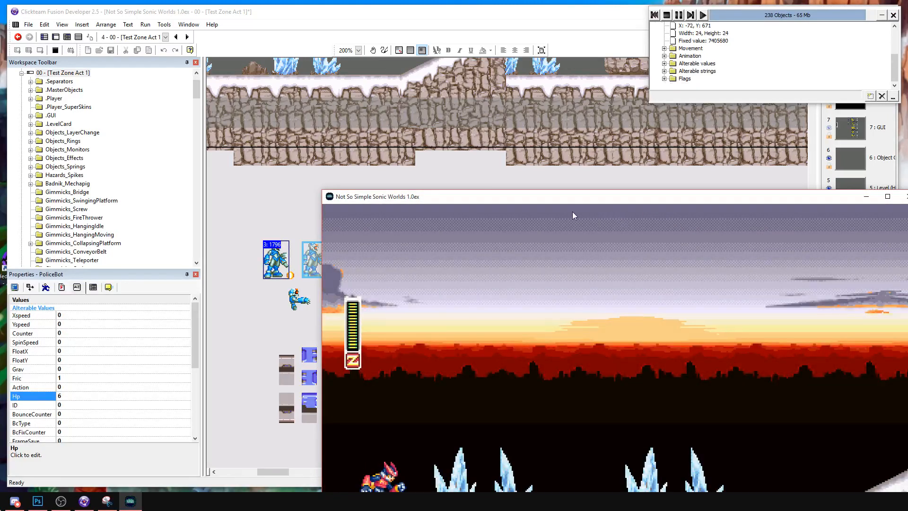
Reposition the game window and test Zero's jumps and aerial slashes between the ice crystals before the first snowy slope.
drag(577, 200, 399, 110)
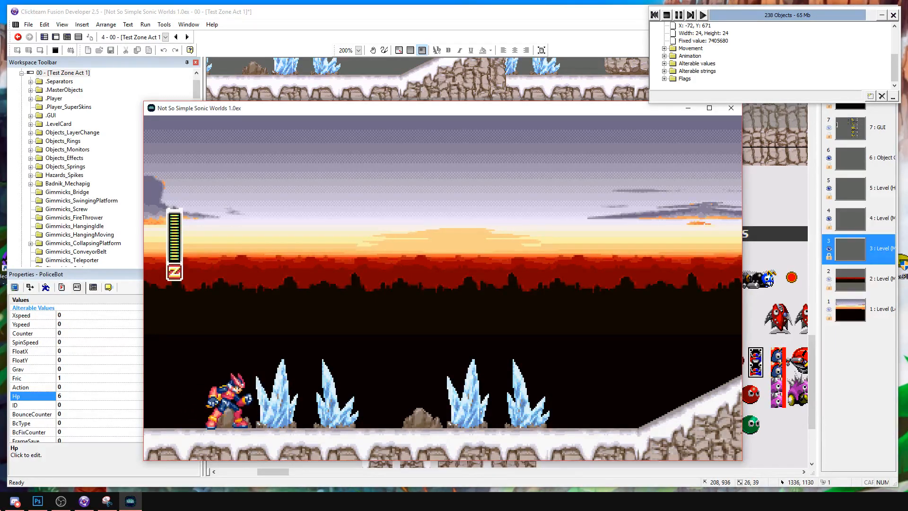
key(Right)
key(a)
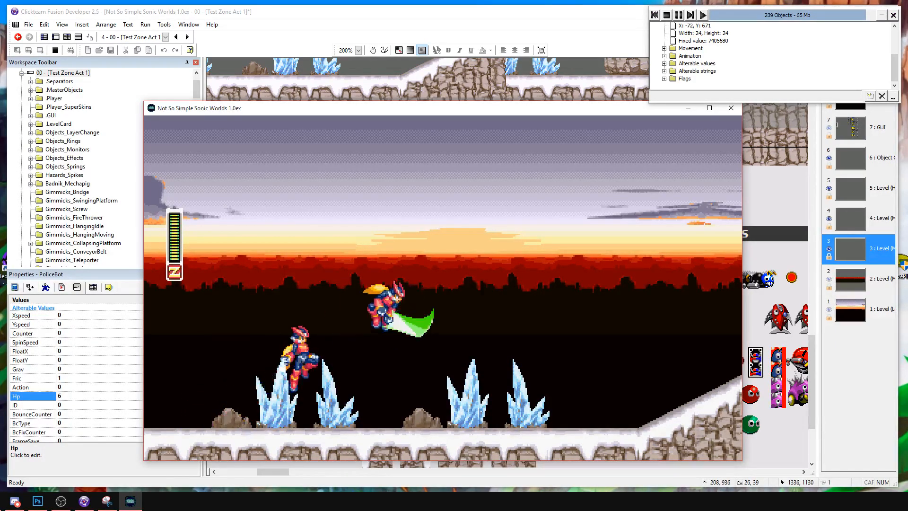
key(a)
key(Left)
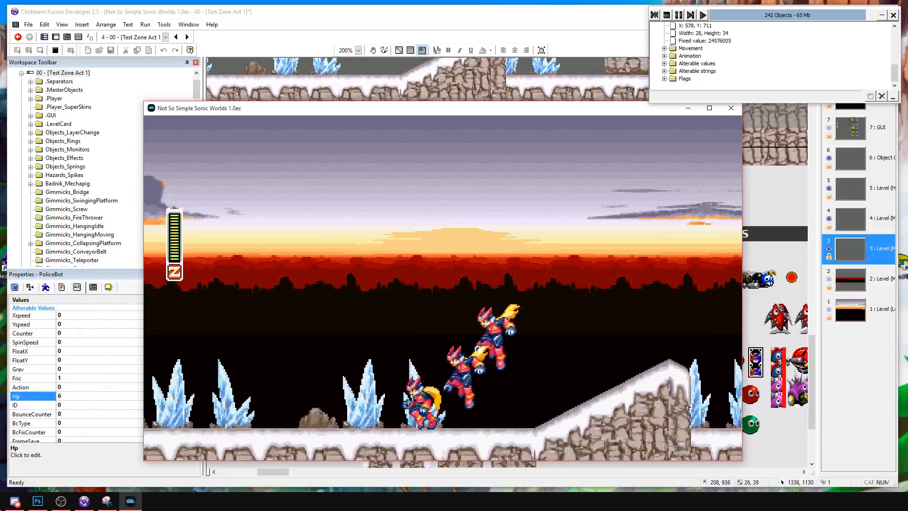
key(a)
key(Right)
key(Right)
key(a)
key(s)
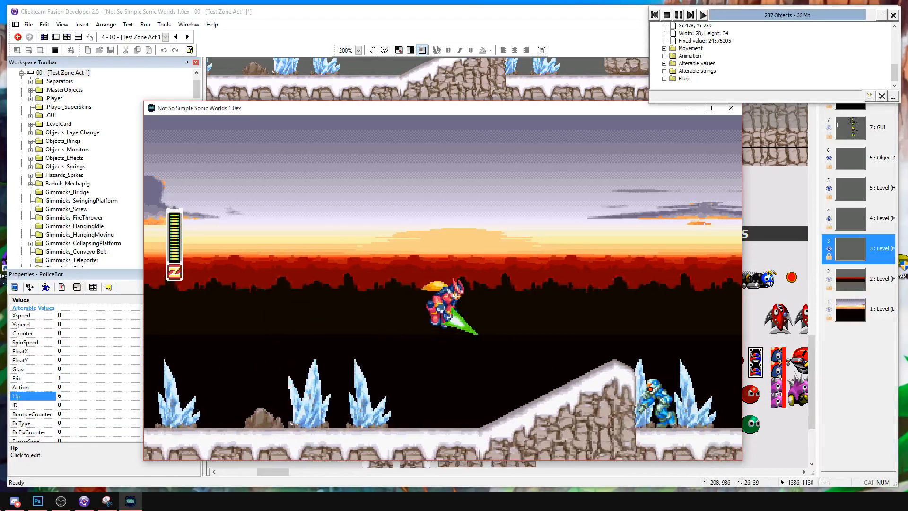
Test Zero's attacks on the PoliceBots from behind the first snowy slope to the low metal platform.
key(Right)
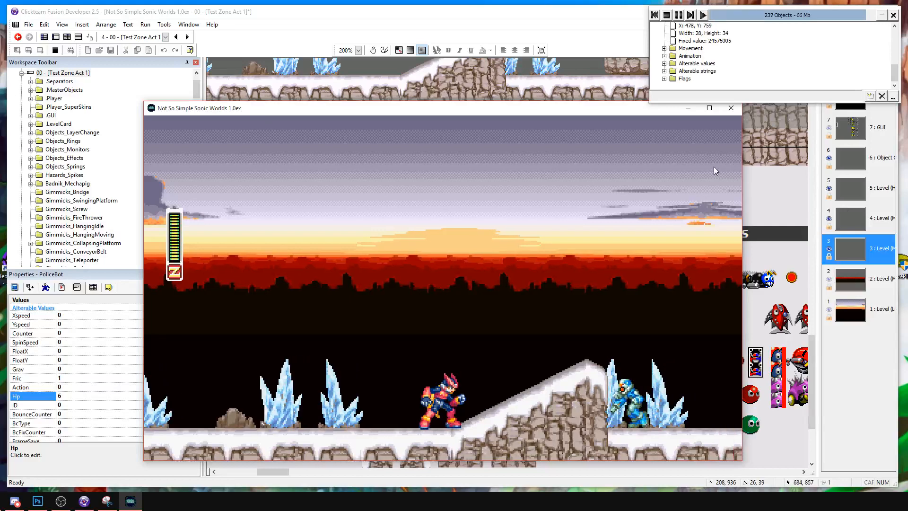
key(a)
key(Left)
key(Right)
key(Left)
key(s)
key(Right)
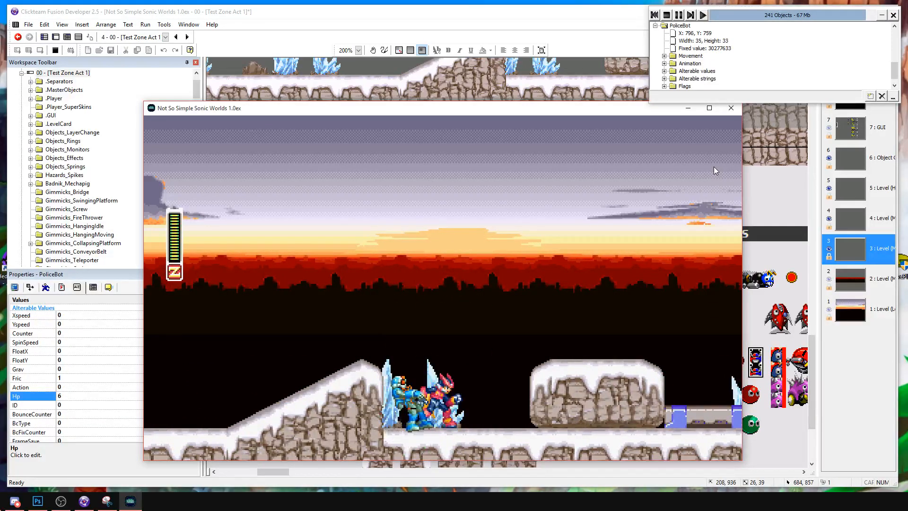
key(a)
key(s)
key(Right)
key(s)
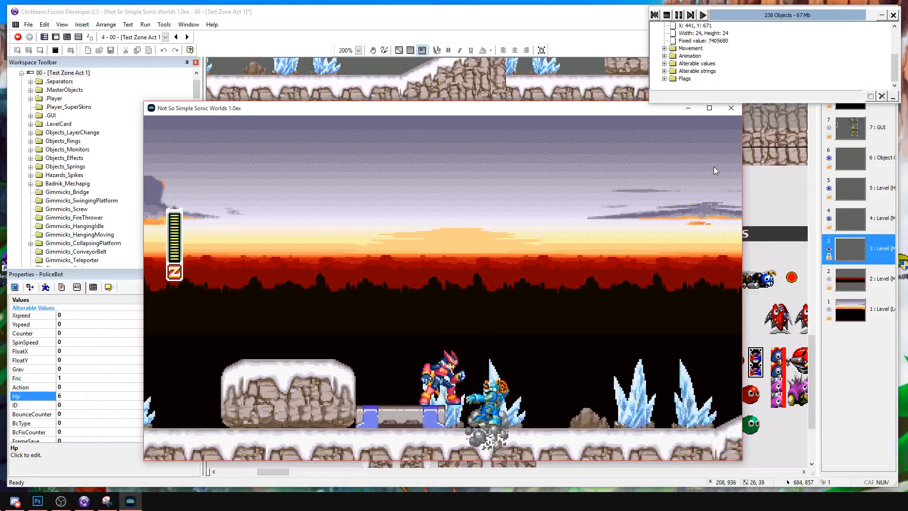
Advance Zero over the second snowy slope and slash the enemies around the first stone pillar and tall metal platform.
key(d)
key(a)
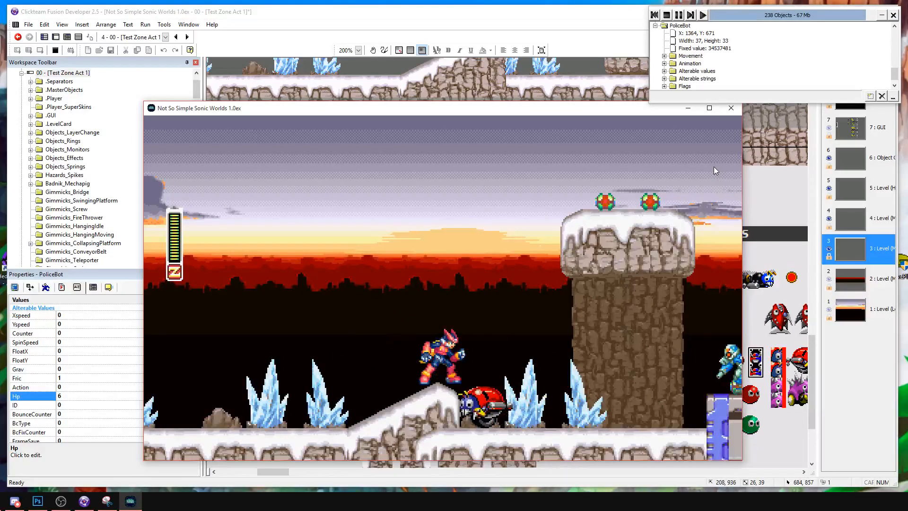
key(Right)
key(a)
key(s)
key(Right)
key(Left)
key(s)
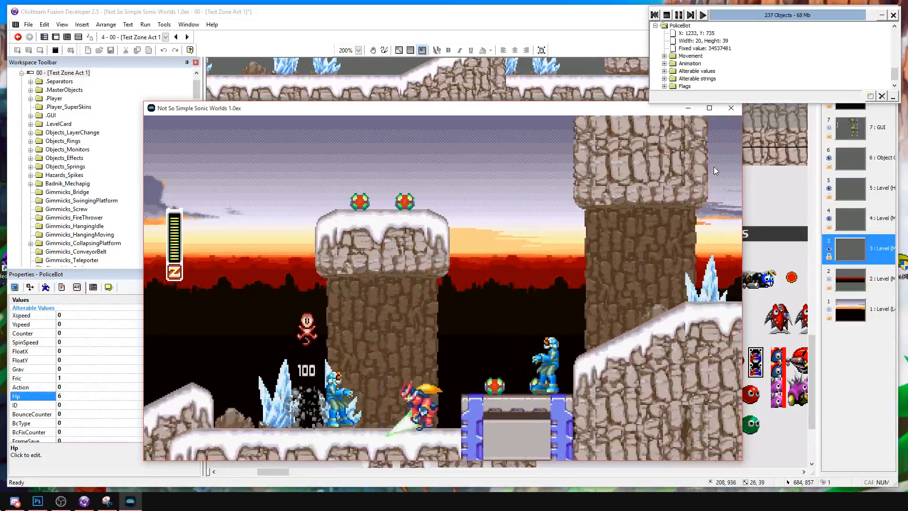
key(s)
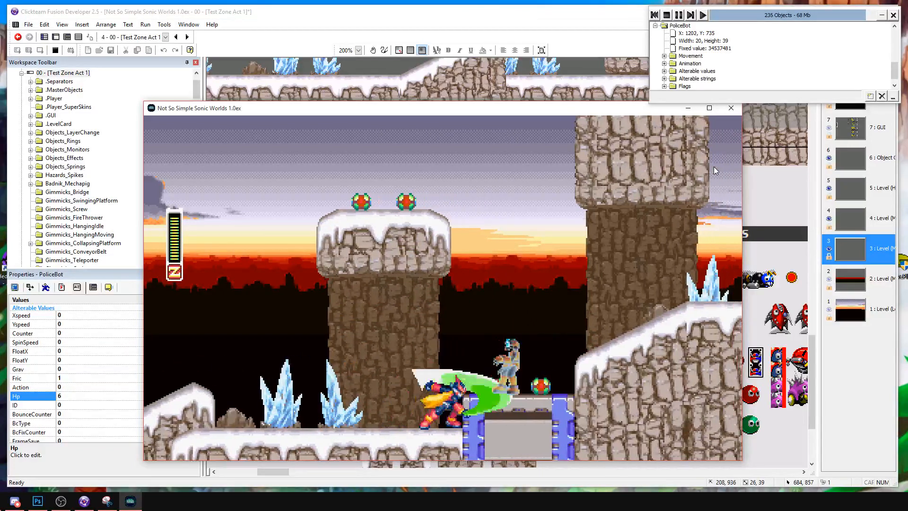
Jump Zero over the tall metal platform onto the snowy hill and test repeated slashes beyond it.
key(Right)
key(a)
key(Left)
key(Right)
key(a)
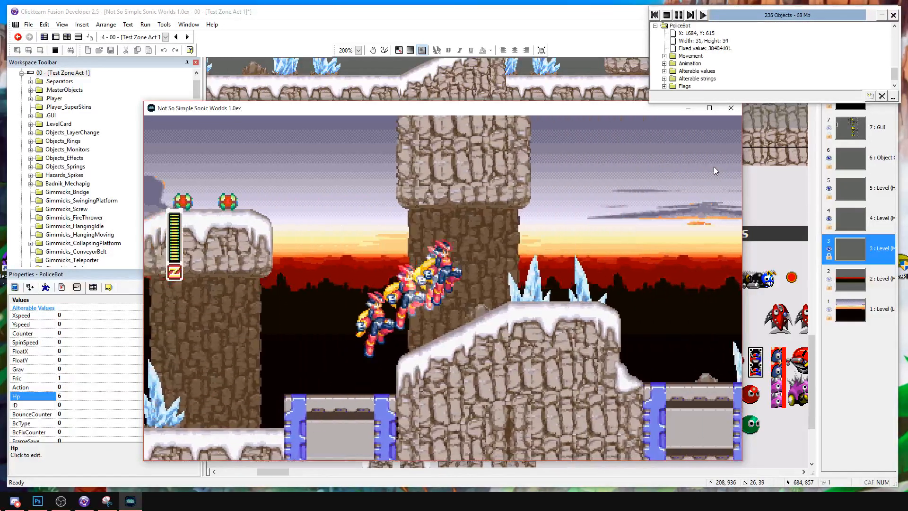
key(a)
key(s)
key(Right)
key(s)
Bring Zero past the high snowy cliff and attack the PoliceBot among the ice crystals below it.
key(s)
key(s)
key(Right)
key(a)
key(Right)
key(s)
key(a)
key(Right)
key(Left)
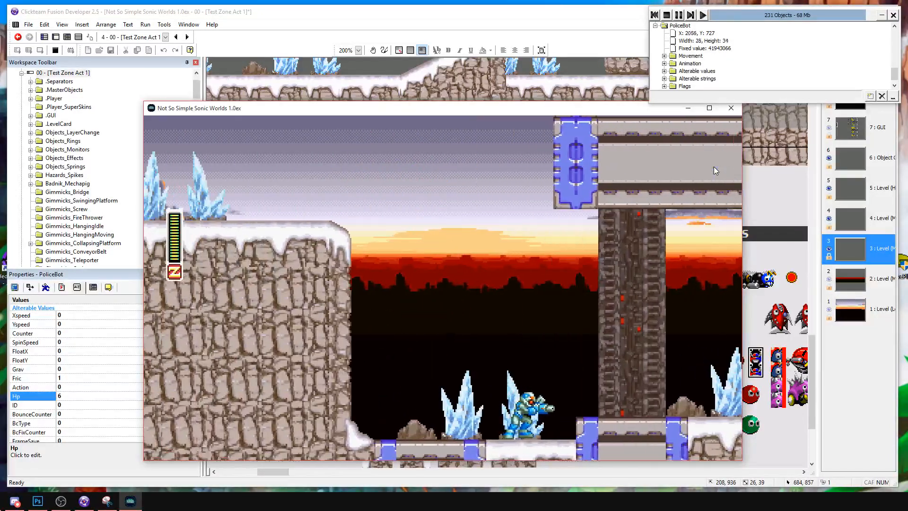
key(Right)
key(s)
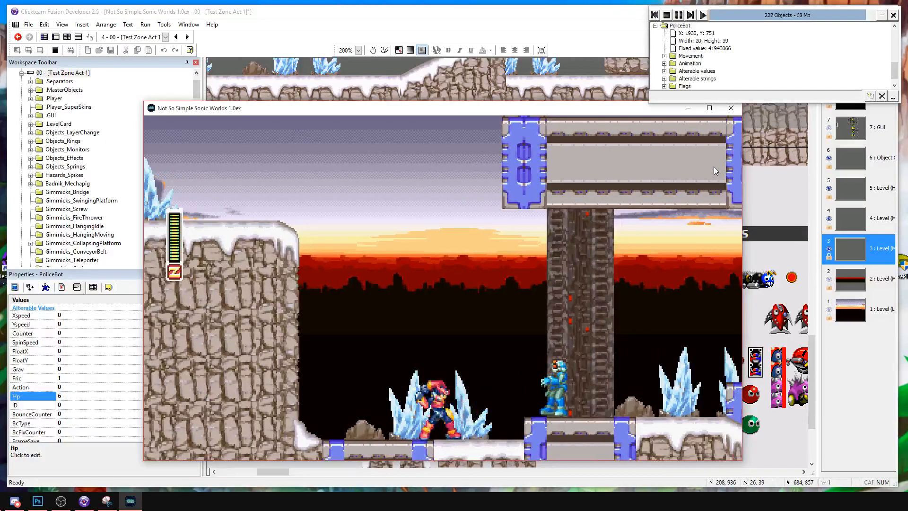
Attack the PoliceBot by the dark column and take Zero to the raised metal platforms, testing ground and jump slashes.
key(Right)
key(s)
key(s)
key(Right)
key(a)
key(Right)
key(a)
key(s)
key(Right)
key(s)
key(a)
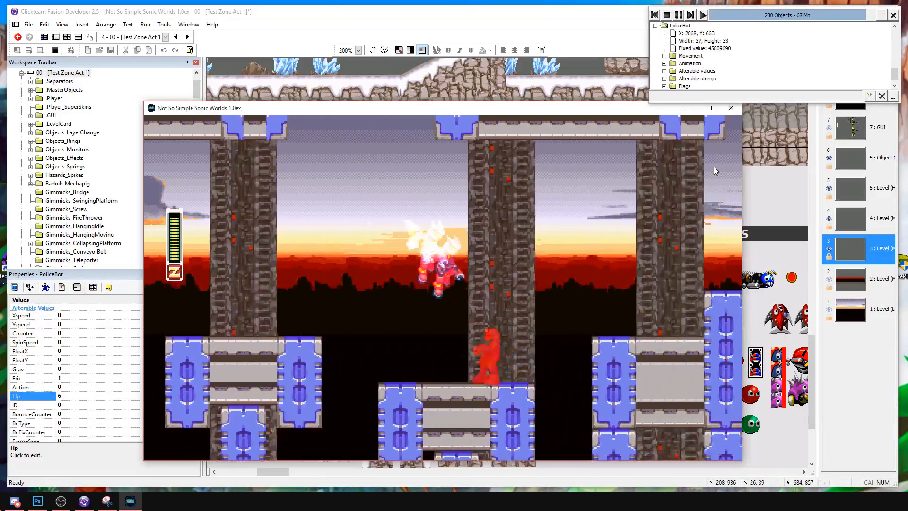
Test Zero's jumps and attacks against the PoliceBots across the raised metal platforms.
key(Right)
key(Left)
key(a)
key(s)
key(Right)
key(Right)
key(a)
key(a)
key(Right)
key(Left)
Pass the PoliceBot on the stepped metal platform and run Zero to the snowy floor at the blue wall.
key(Right)
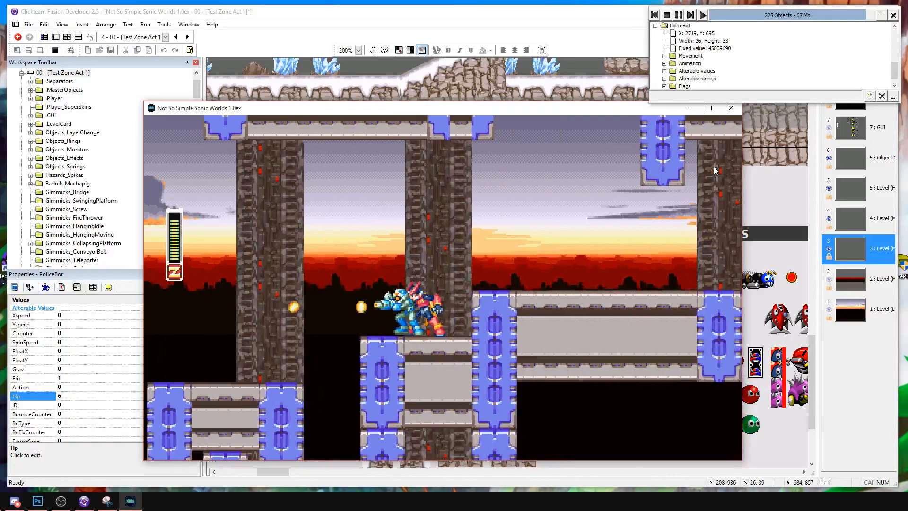
key(a)
key(Left)
key(Right)
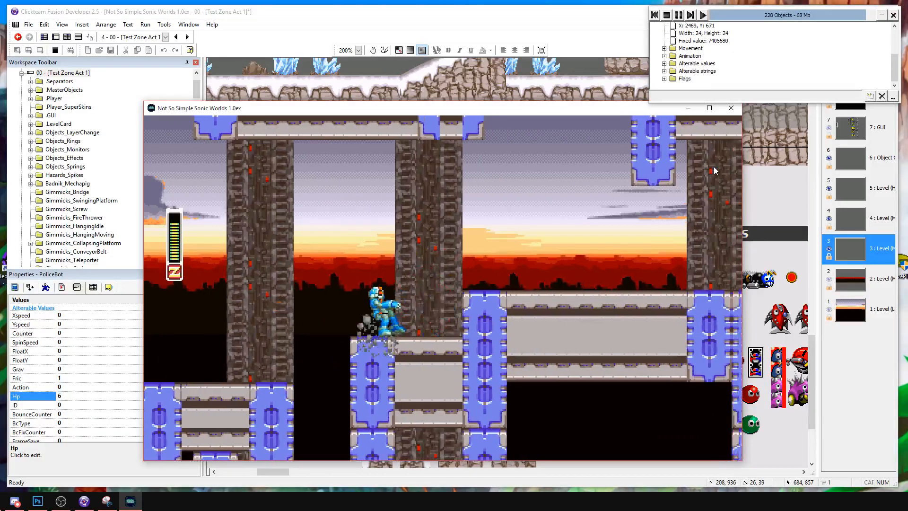
key(Right)
key(Right)
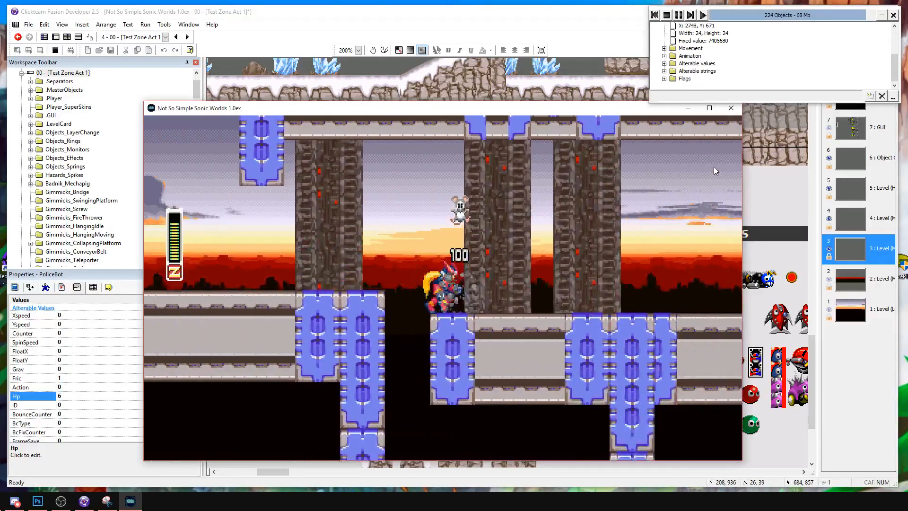
key(Right)
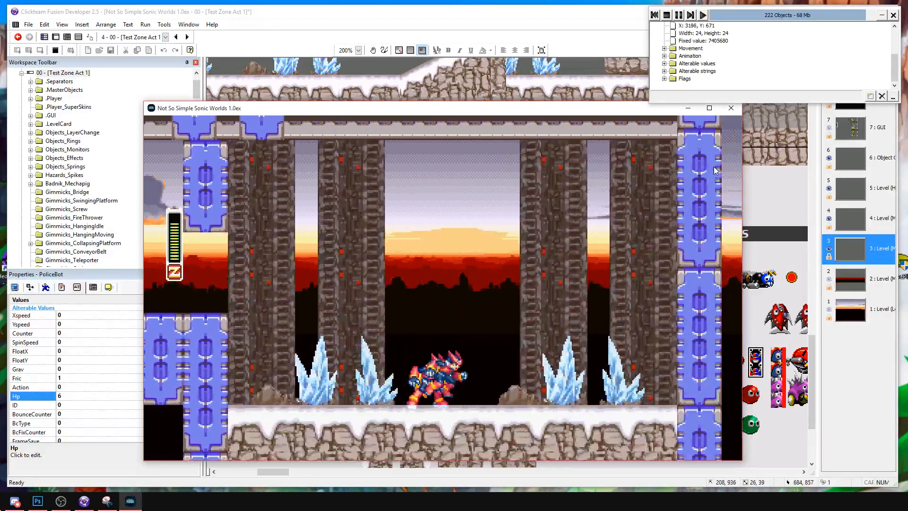
Take Zero back over the metal platforms and jump up to the upper metal level.
key(Left)
key(a)
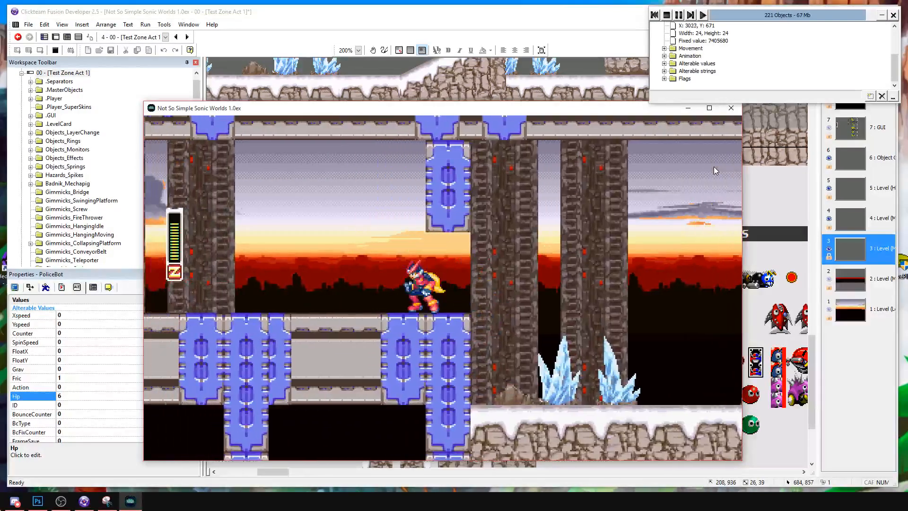
key(Left)
key(a)
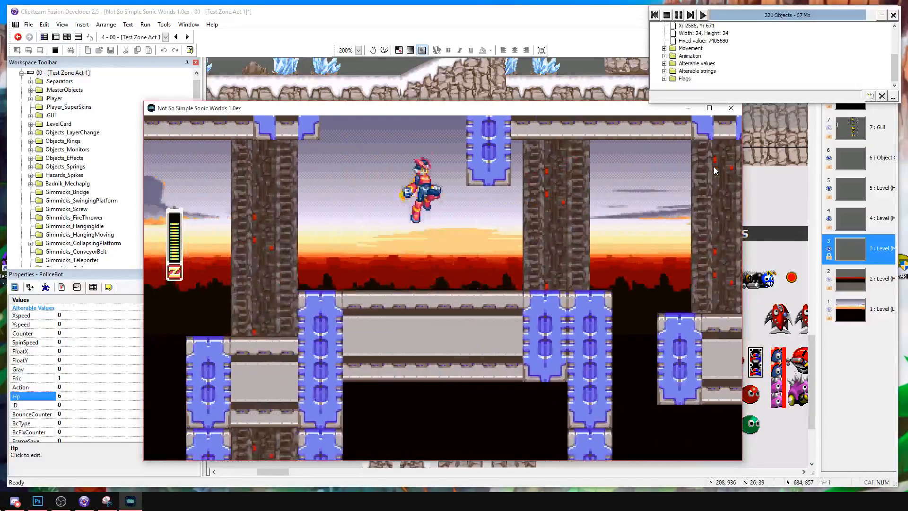
key(a)
key(Right)
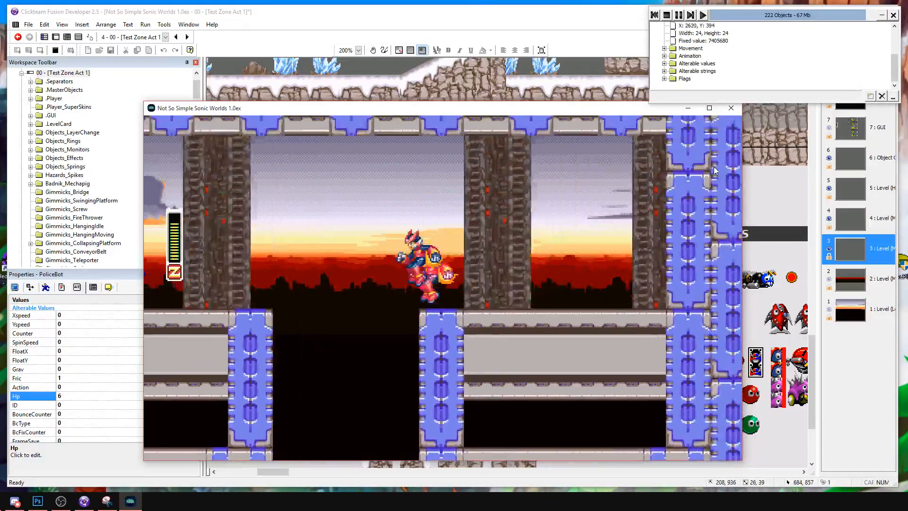
Dash and jump Zero back along the upper metal level and down to the platforms beneath it.
key(Left)
key(Left)
key(a)
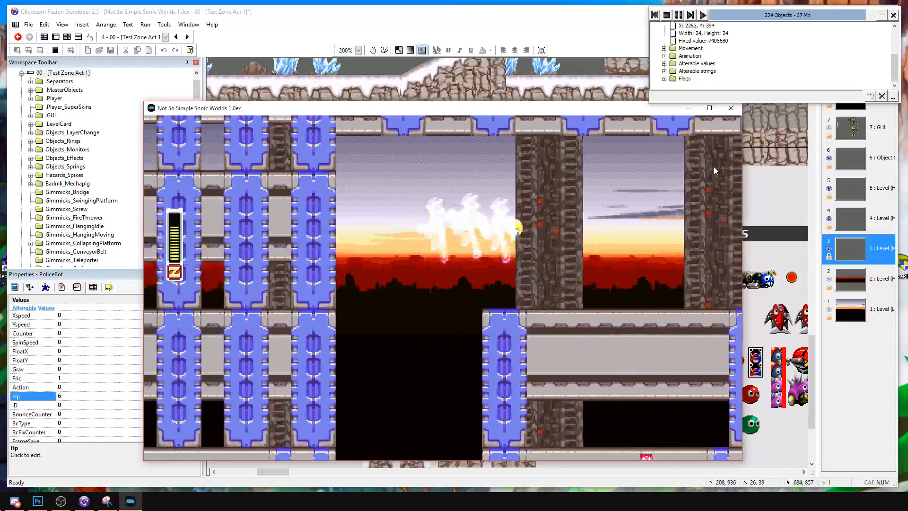
key(Left)
key(a)
key(Left)
key(a)
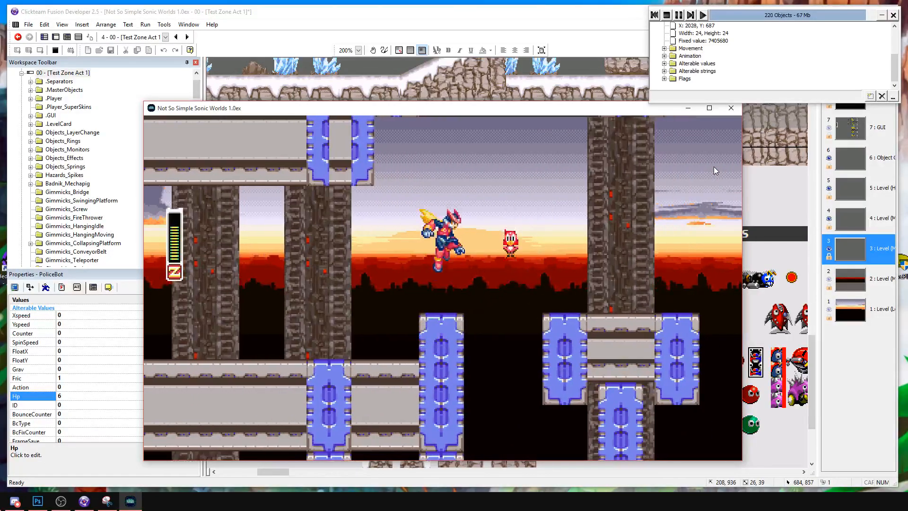
Test an aerial slash near the snowy cliff, and wall-jump Zero up onto the upper metal structure.
key(Left)
key(s)
key(a)
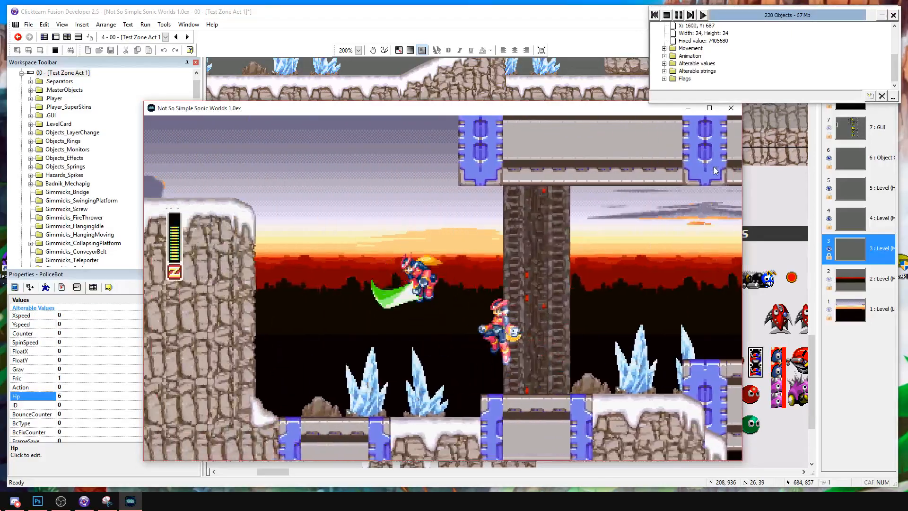
key(a)
key(Right)
key(a)
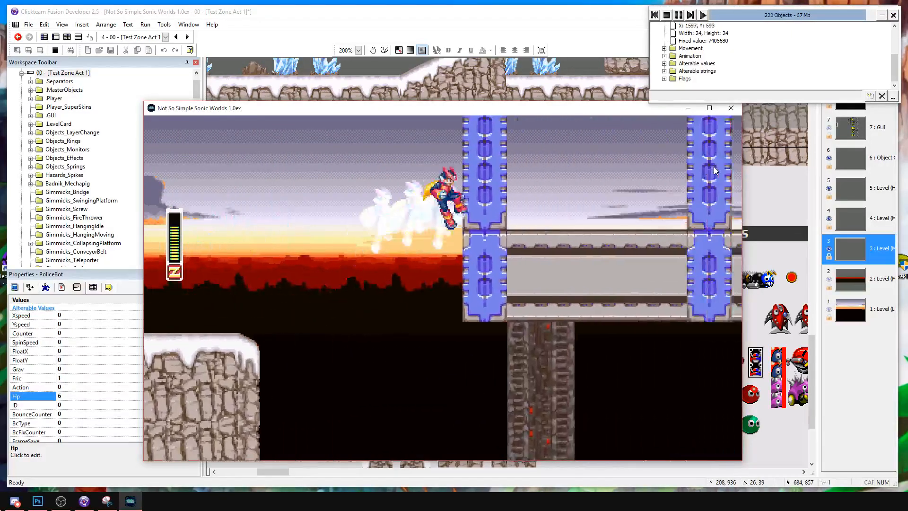
key(a)
key(a)
key(Right)
key(a)
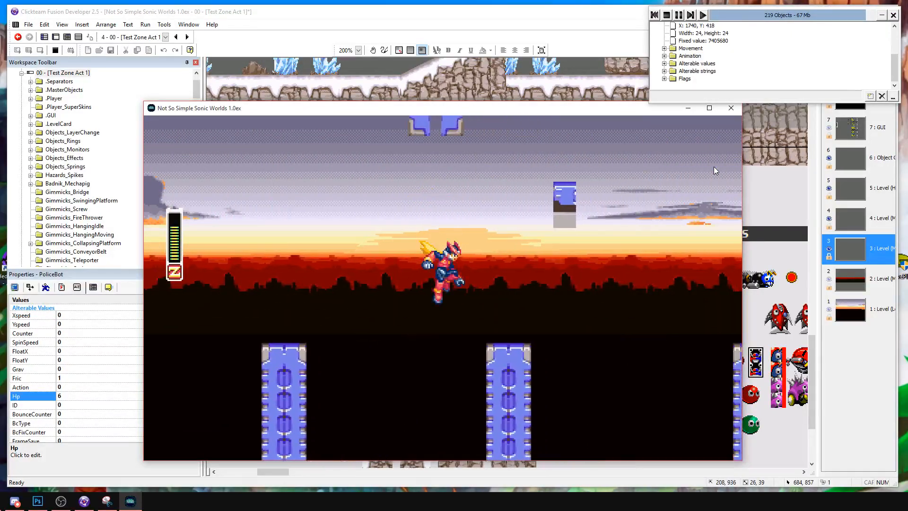
Stop the run and examine the CamActiv objects and enemies around the raised metal platforms in the frame editor.
click(667, 15)
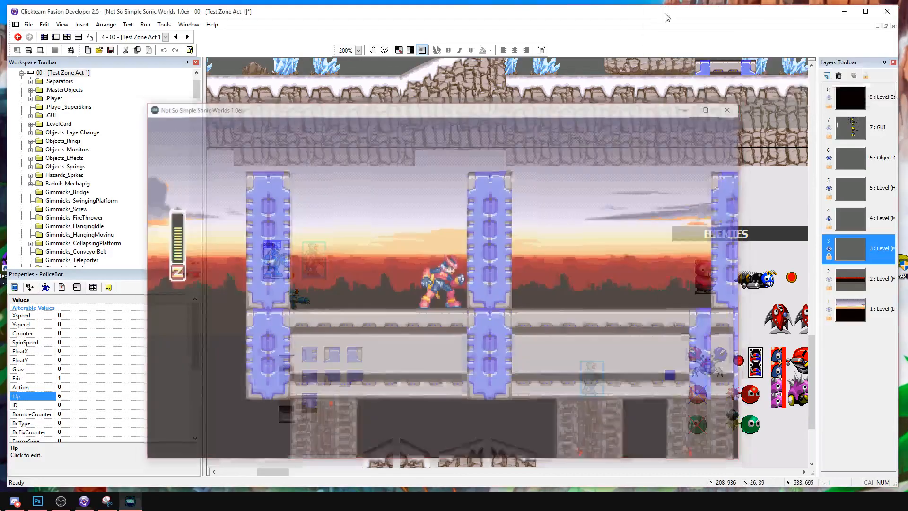
middle_drag(492, 322, 368, 393)
middle_drag(515, 282, 89, 349)
middle_drag(738, 298, 378, 326)
drag(455, 250, 420, 249)
drag(515, 223, 591, 221)
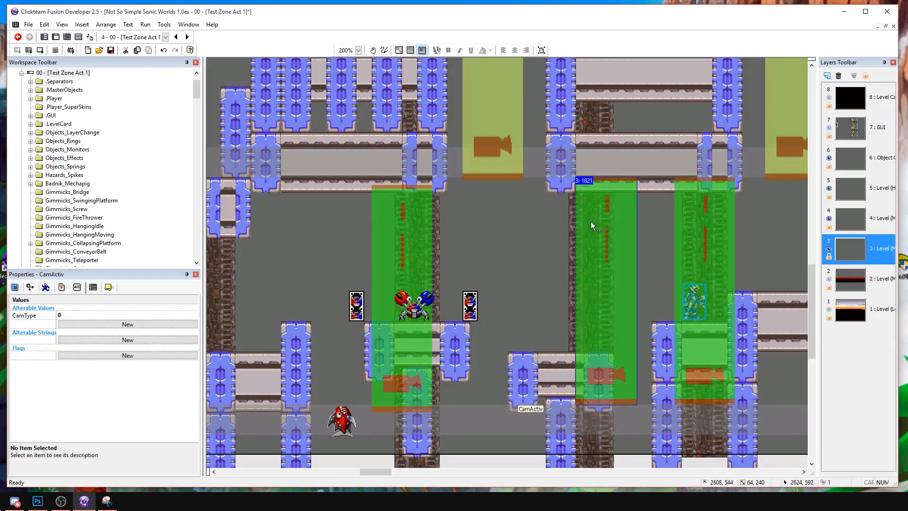
click(531, 242)
Run the frame again, reposition the game window and test Zero's attack on the PoliceBot beyond the low metal platform.
click(40, 50)
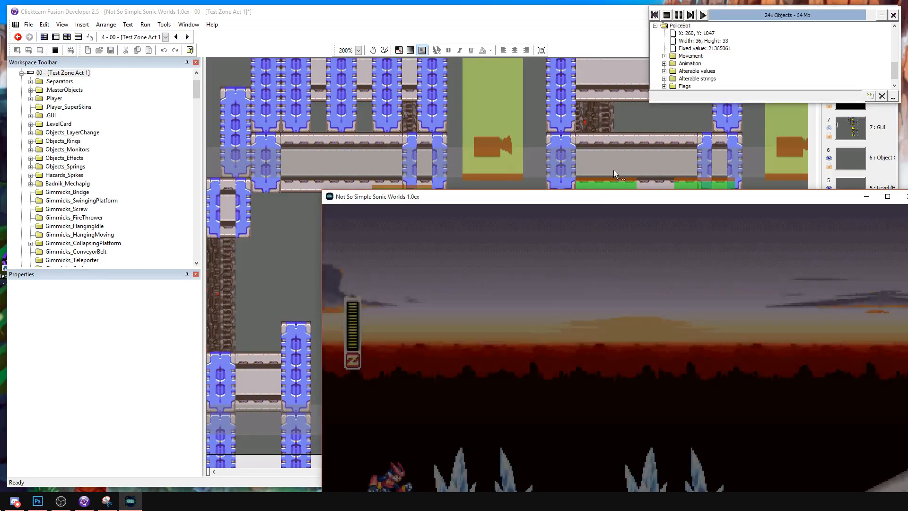
drag(606, 199, 440, 108)
key(Right)
key(a)
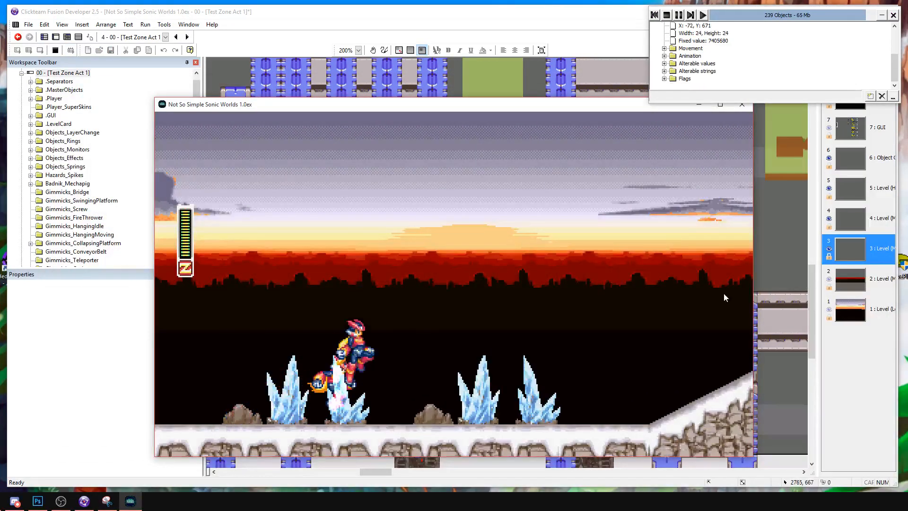
key(a)
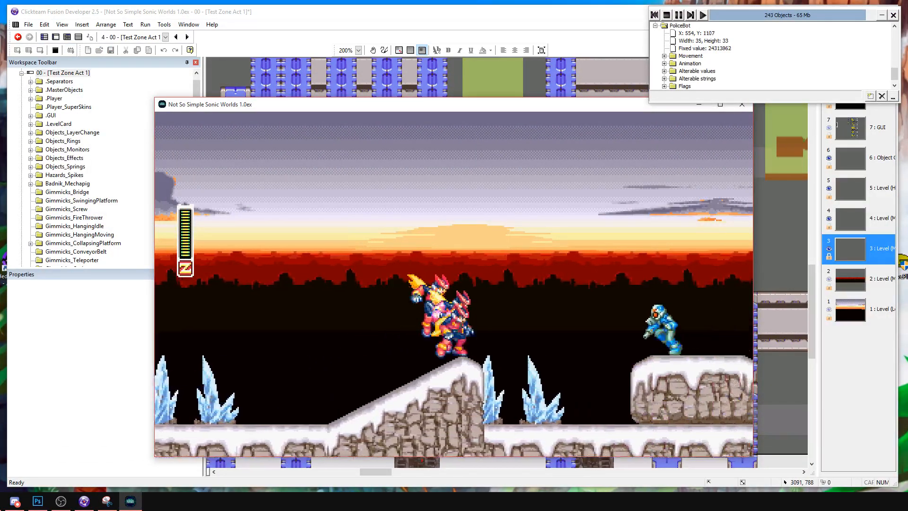
key(a)
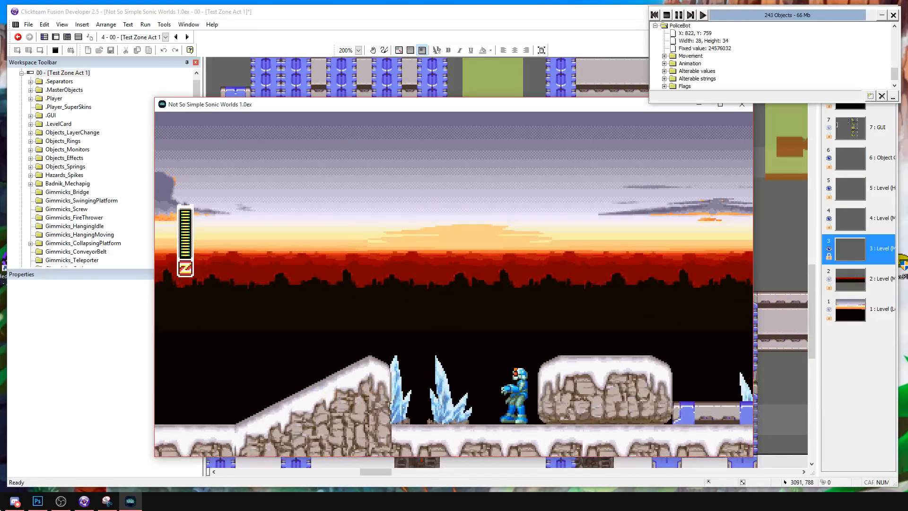
key(Right)
key(a)
key(a)
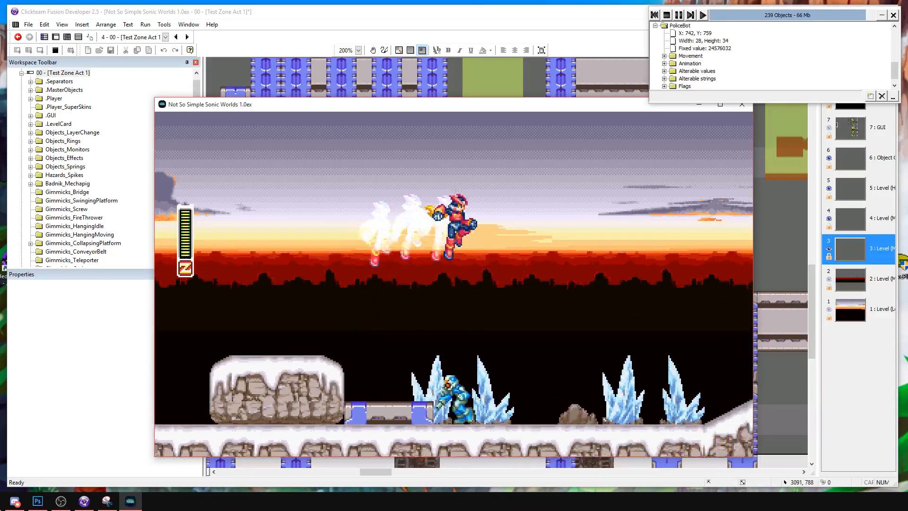
key(Left)
key(s)
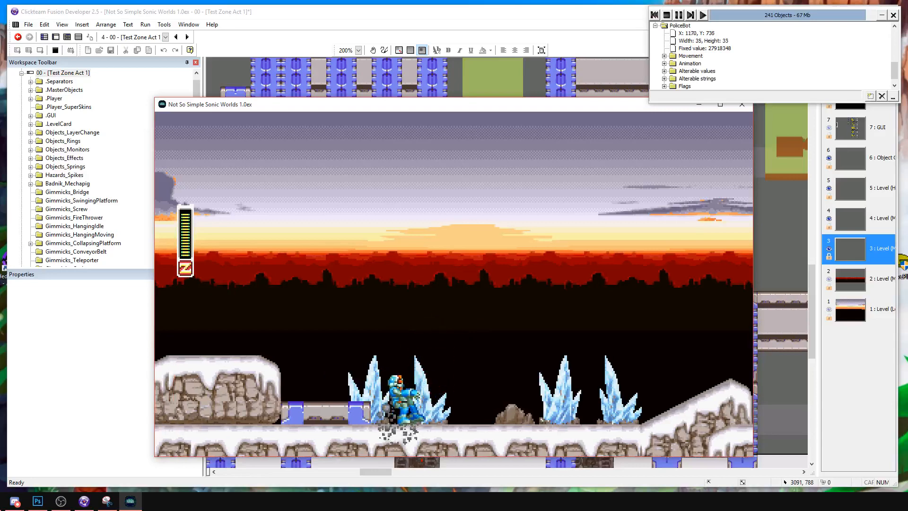
Stop the run and adjust the Blend Coefficient of the PlayerSkin_ZeroTrail object below Zero's skin.
click(667, 18)
middle_drag(323, 274, 664, 384)
drag(356, 471, 245, 473)
scroll(432, 223, up, 1)
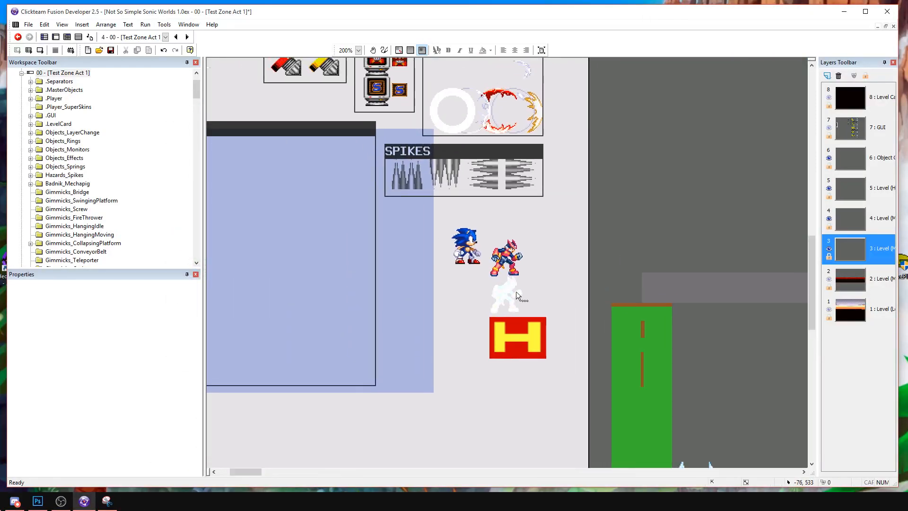
click(515, 295)
click(62, 287)
click(30, 287)
click(15, 288)
click(95, 367)
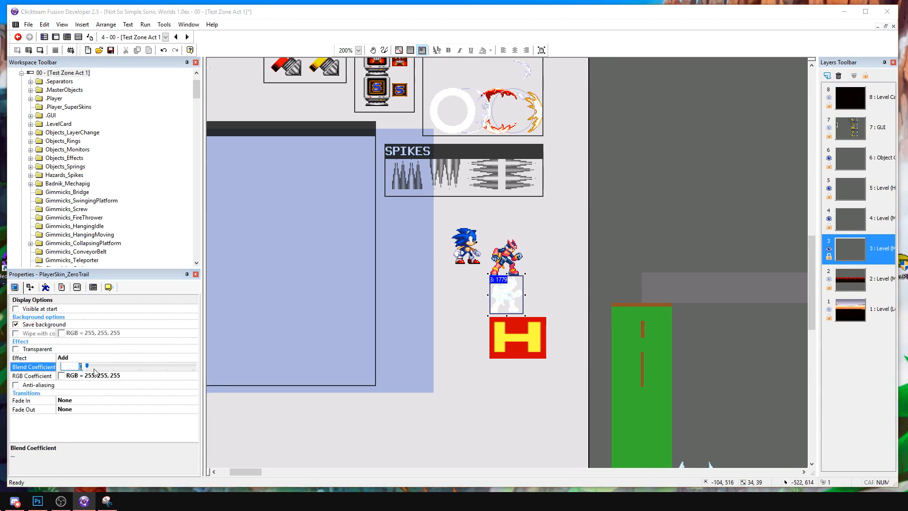
click(474, 383)
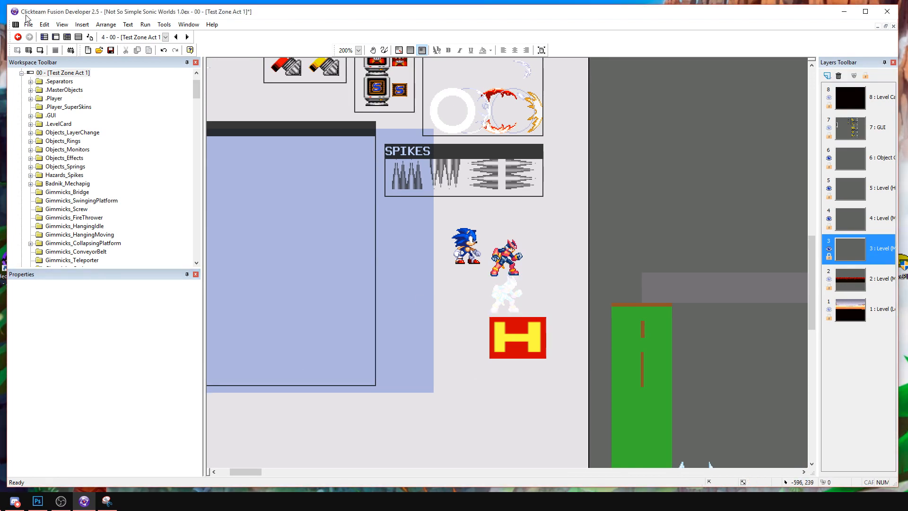
Run the frame, reposition the game window and test Zero's dash trail and aerial slashes against the PoliceBot on the snowy rock.
click(40, 51)
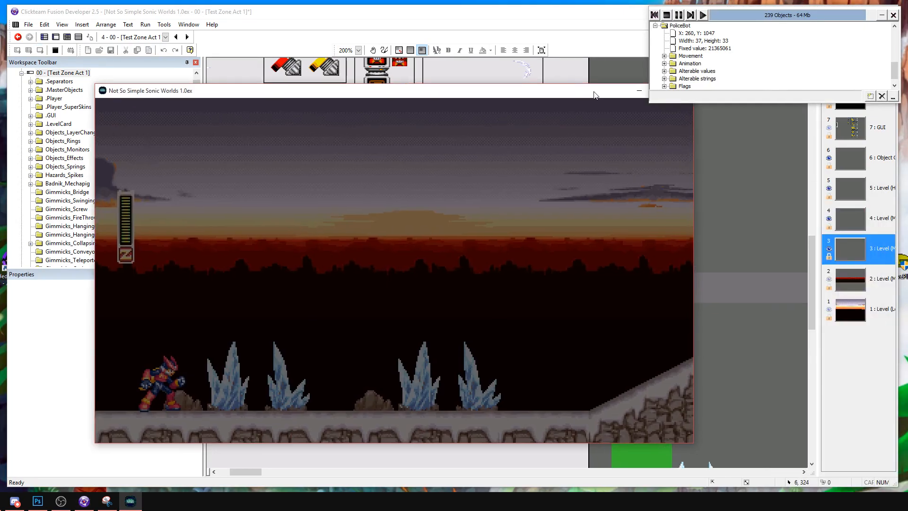
drag(594, 92, 605, 92)
key(Right)
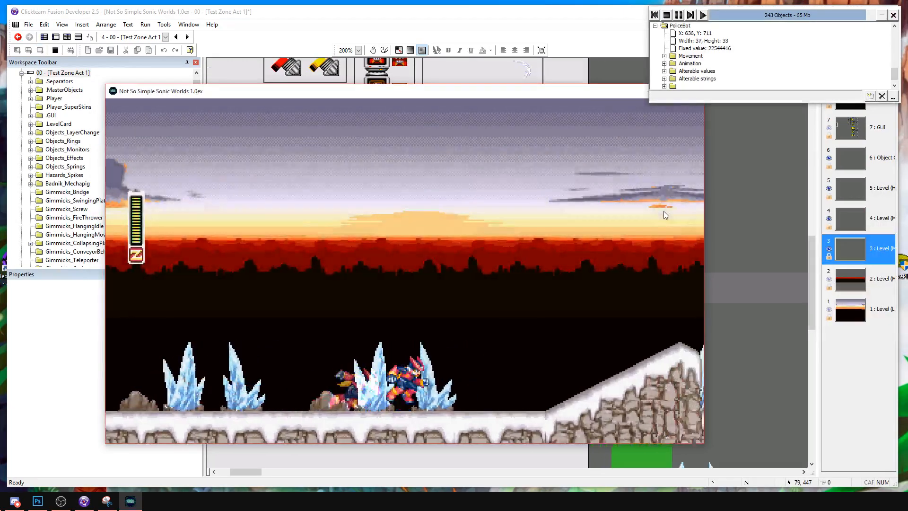
key(a)
key(Right)
key(a)
key(s)
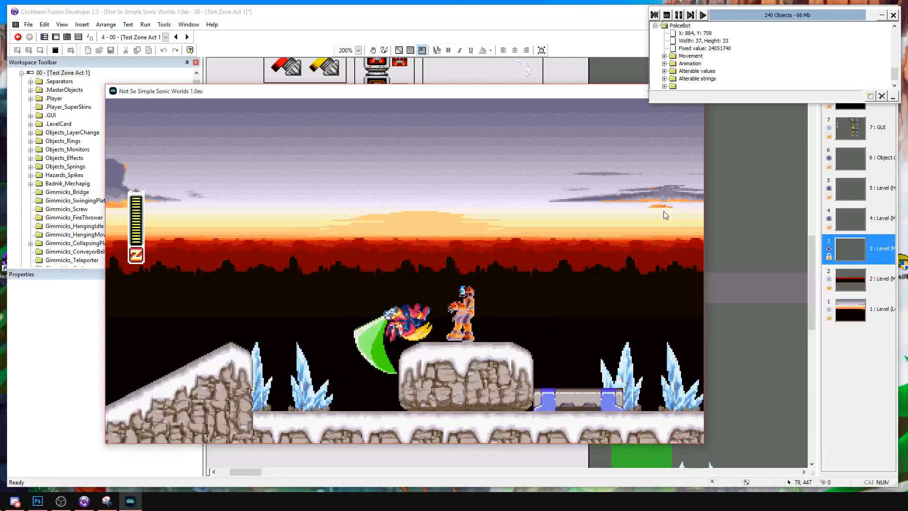
key(Right)
key(a)
key(s)
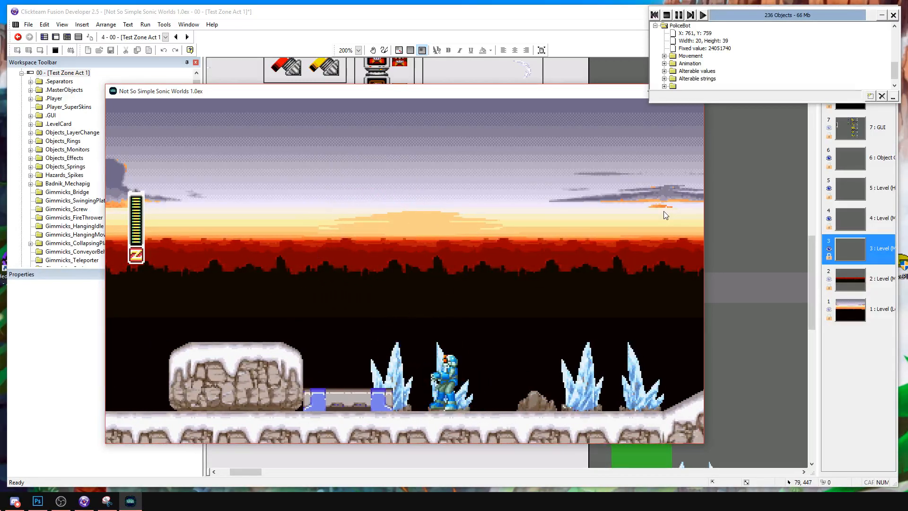
Dash-jump Zero toward the snow-capped pillar and slash the enemies up to the low metal block.
key(Right)
key(a)
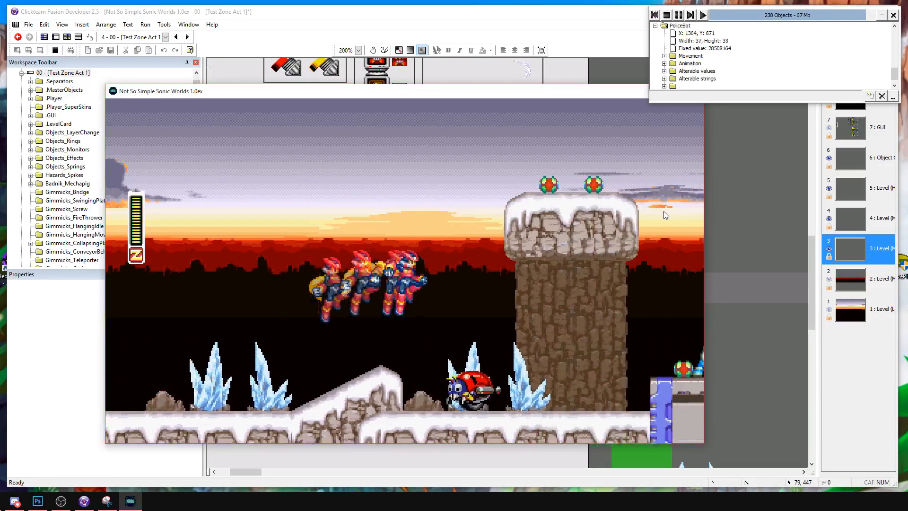
key(s)
key(Right)
key(s)
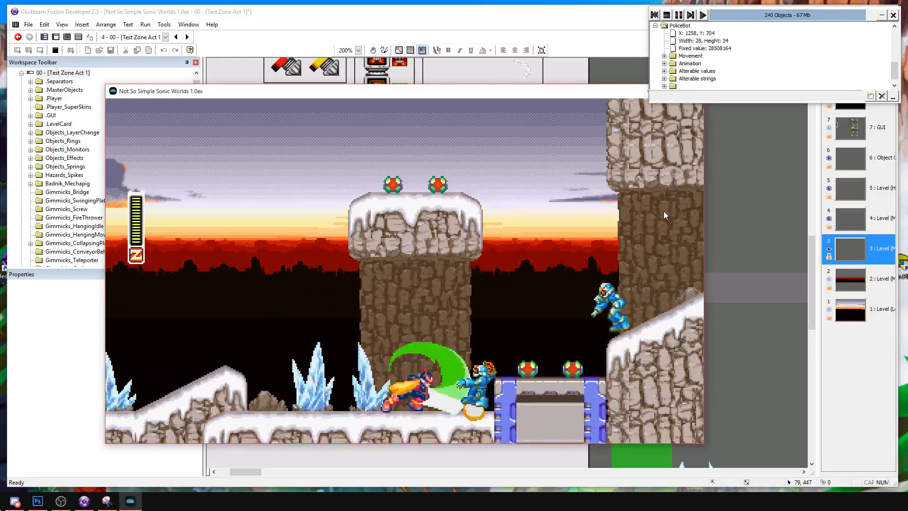
key(Right)
key(Right)
key(a)
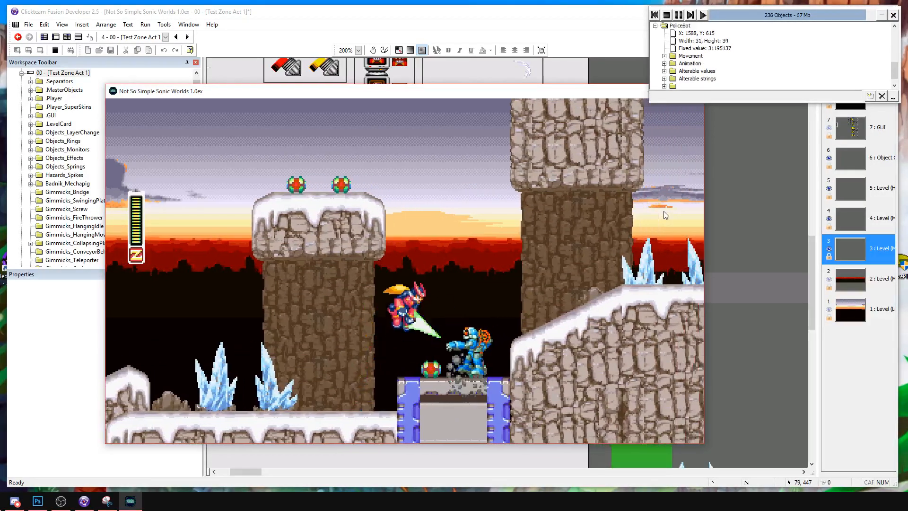
Move Zero over the low metal block and snowy slope to the metal-floored gap before the tall cliff.
key(Right)
key(a)
key(Right)
key(Right)
key(a)
key(s)
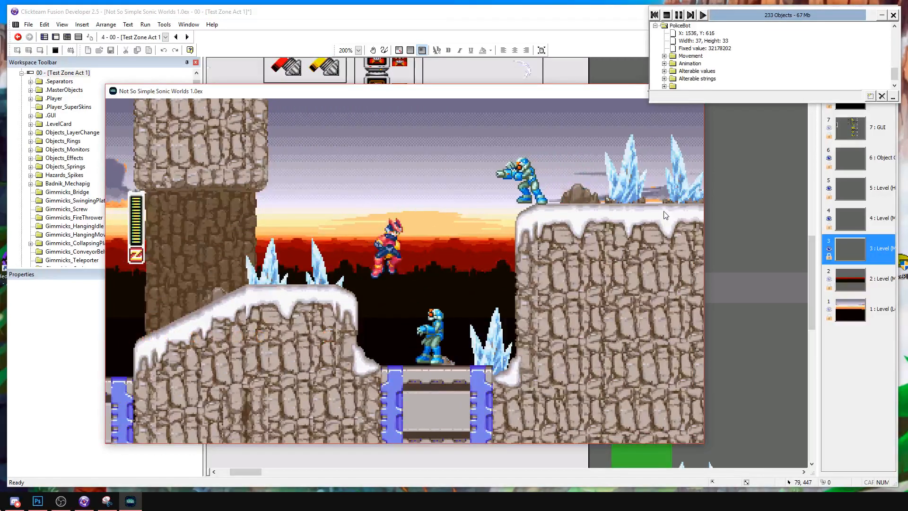
Test attacks on the PoliceBots in and above the gap, and jump Zero up to the cliff edge.
key(Right)
key(s)
key(Right)
key(s)
key(Left)
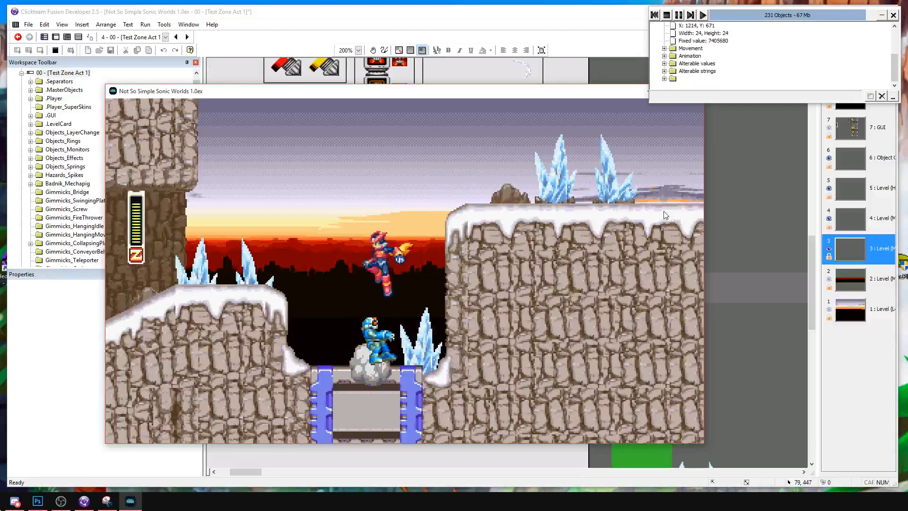
key(a)
key(Right)
key(a)
key(Right)
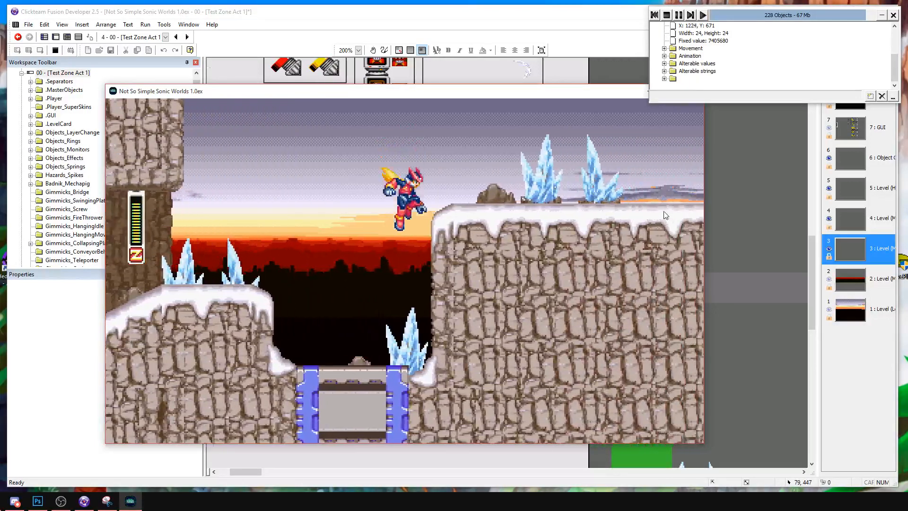
Drop Zero off the tall snowy cliff and test slashes on the enemies beneath the metal beams.
key(Right)
key(a)
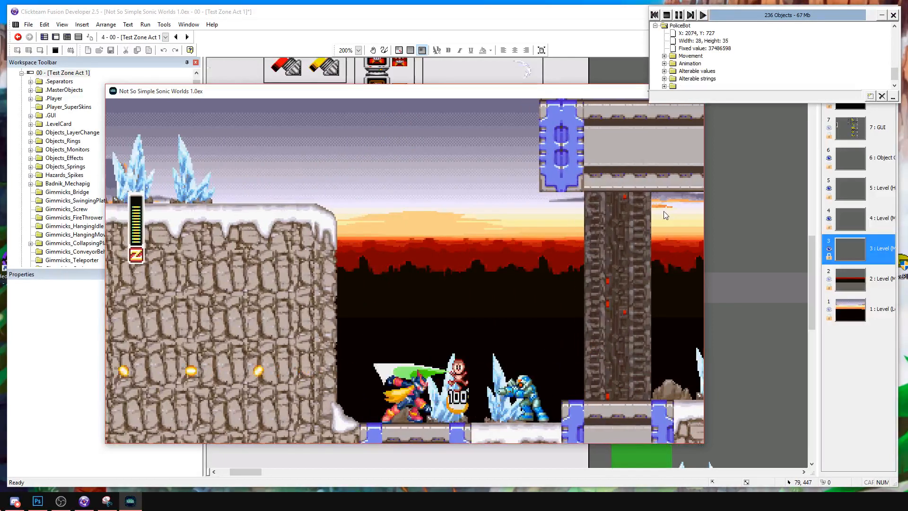
key(Right)
key(a)
key(Right)
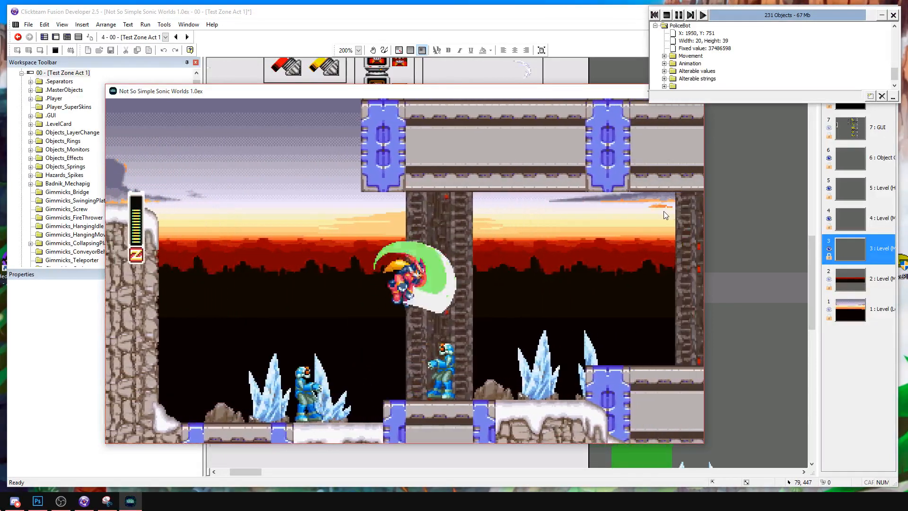
key(Right)
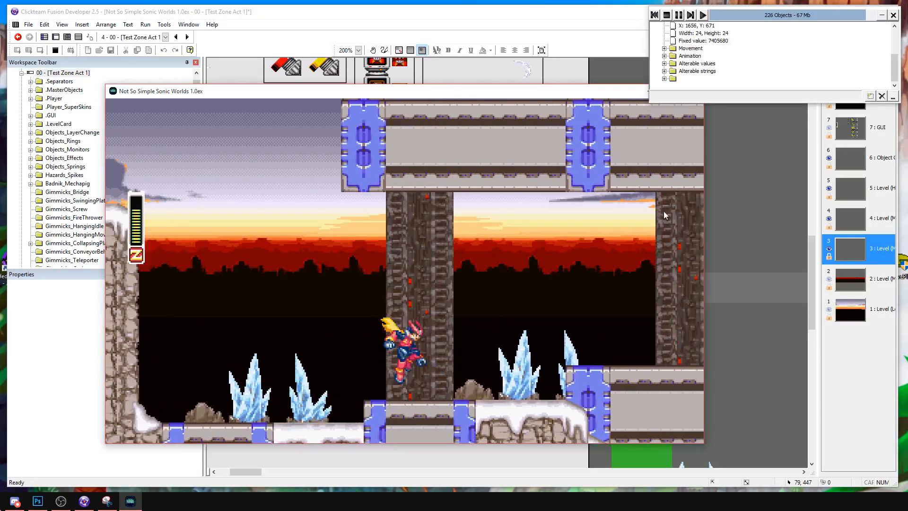
Cross the raised metal platforms past the fish and crab enemies and slash the PoliceBot beside the long platform.
key(Right)
key(a)
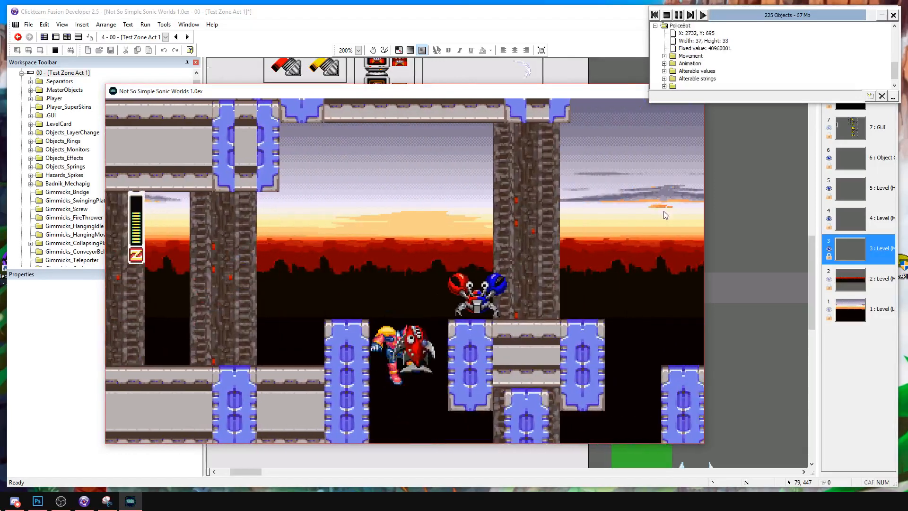
key(Right)
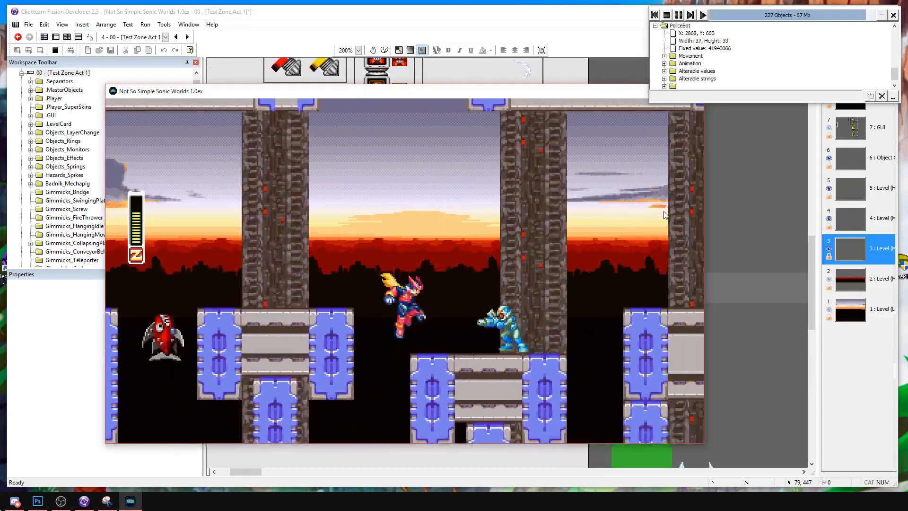
key(s)
key(Right)
key(a)
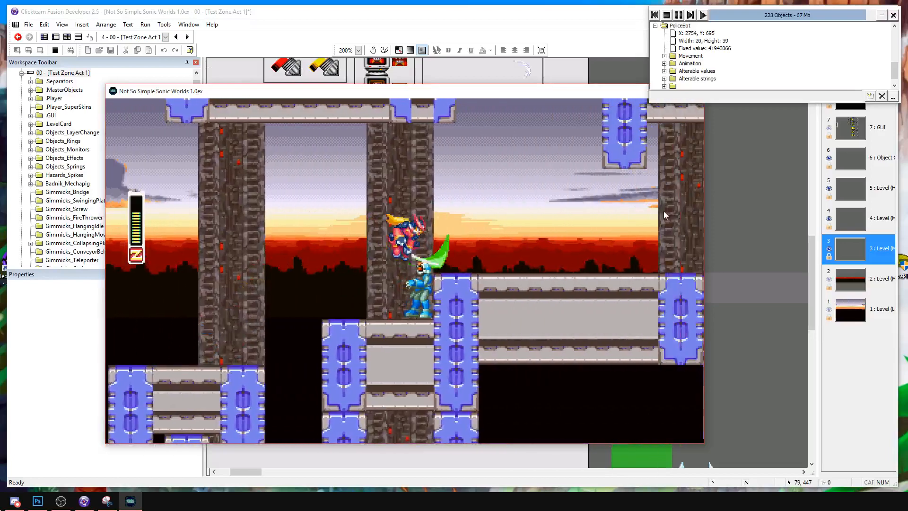
key(Left)
key(s)
key(Right)
key(a)
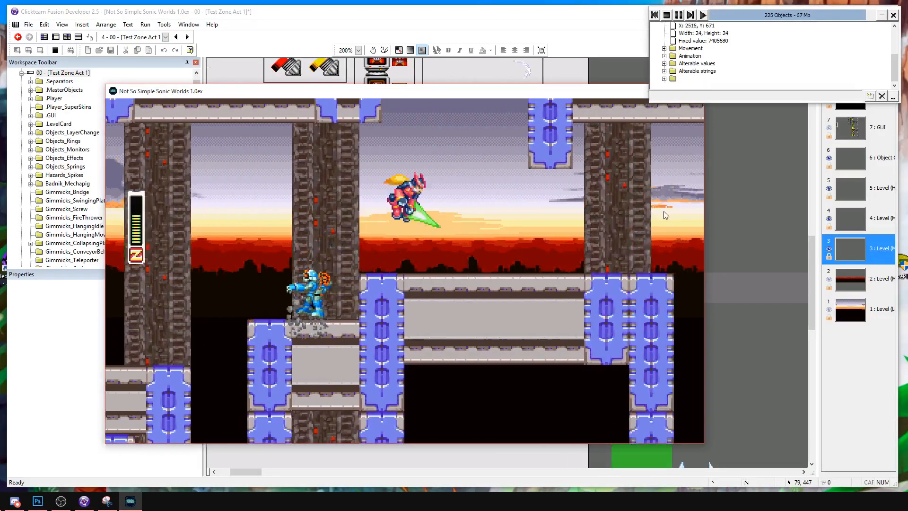
Test Zero's jump, attack and dash along the long metal platform and turn him back before the snowy ground.
key(Right)
key(a)
key(s)
key(d)
key(Left)
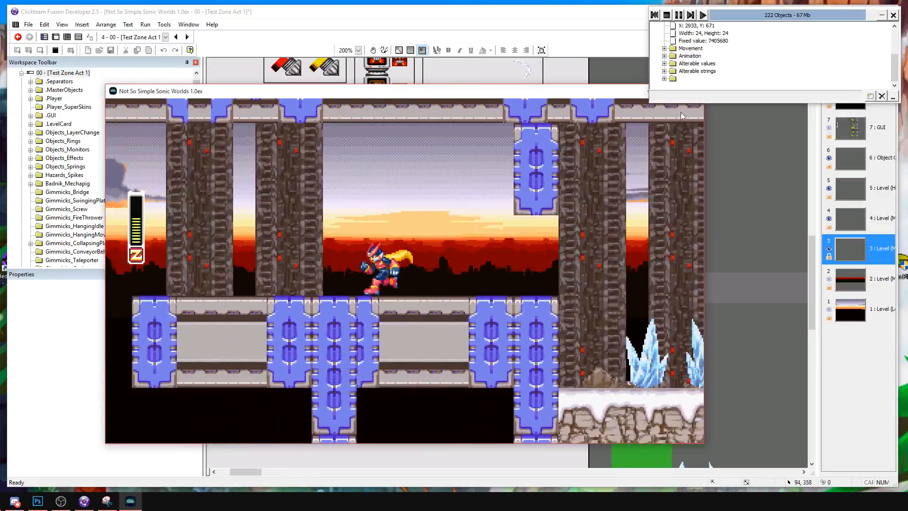
Restart the running game and advance Zero toward the PoliceBots around the first snowy rock.
click(654, 16)
key(Right)
key(a)
key(s)
key(Right)
key(a)
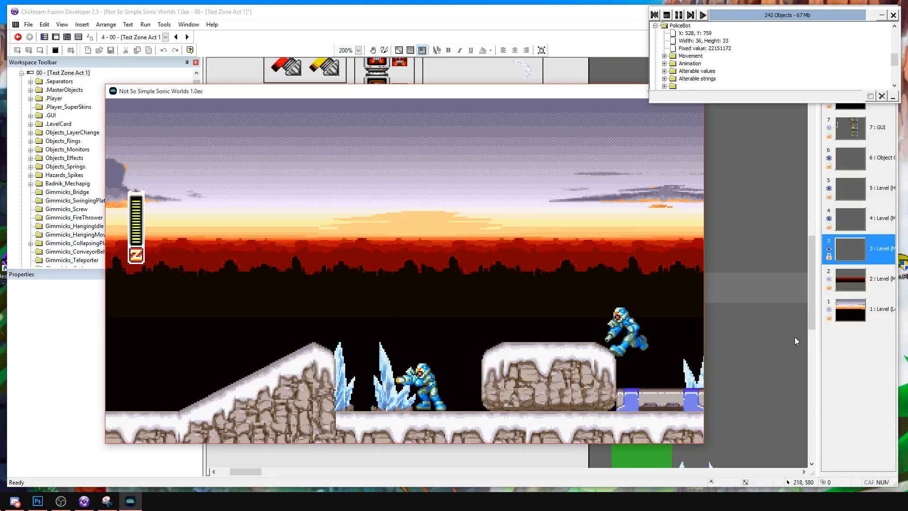
Test repeated jump slashes on the PoliceBot at the foot of the first snowy rock.
key(Right)
key(a)
key(s)
key(a)
key(s)
key(Left)
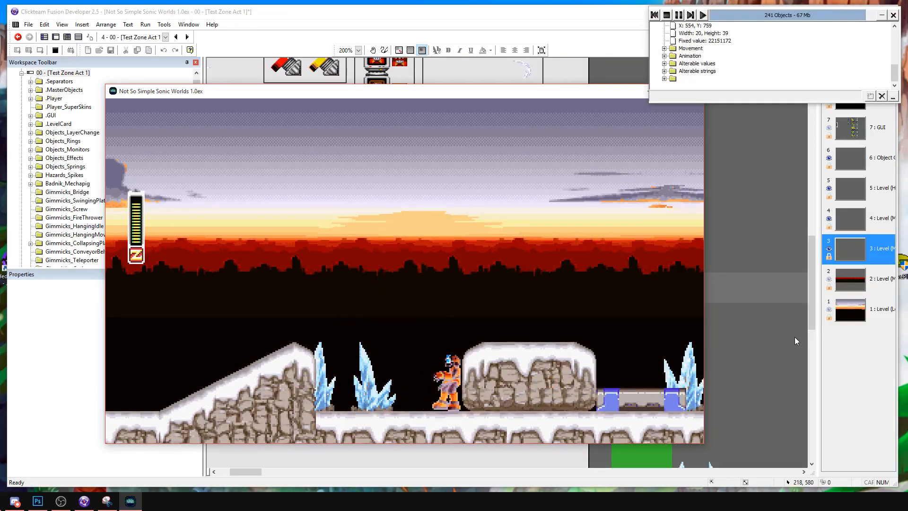
Jump Zero past the snowy rock and over the PoliceBot and red badnik by the small slope.
key(Right)
key(a)
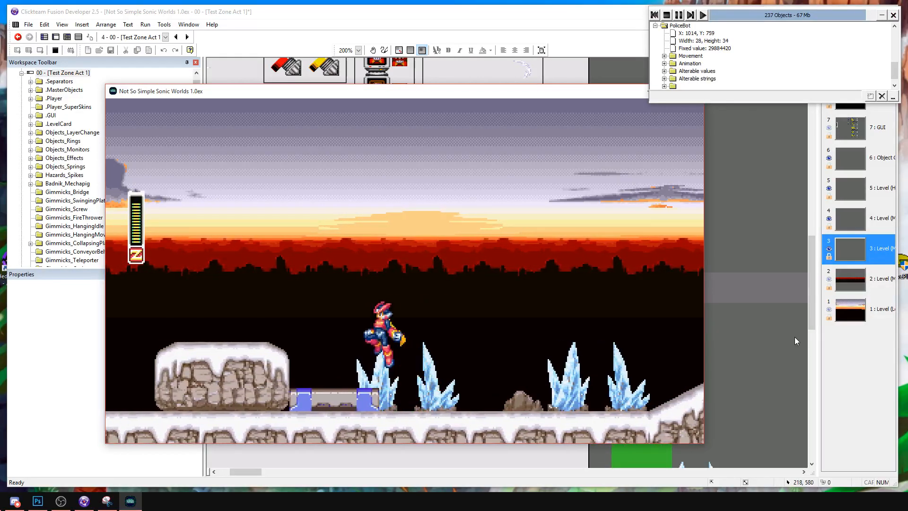
key(Right)
key(a)
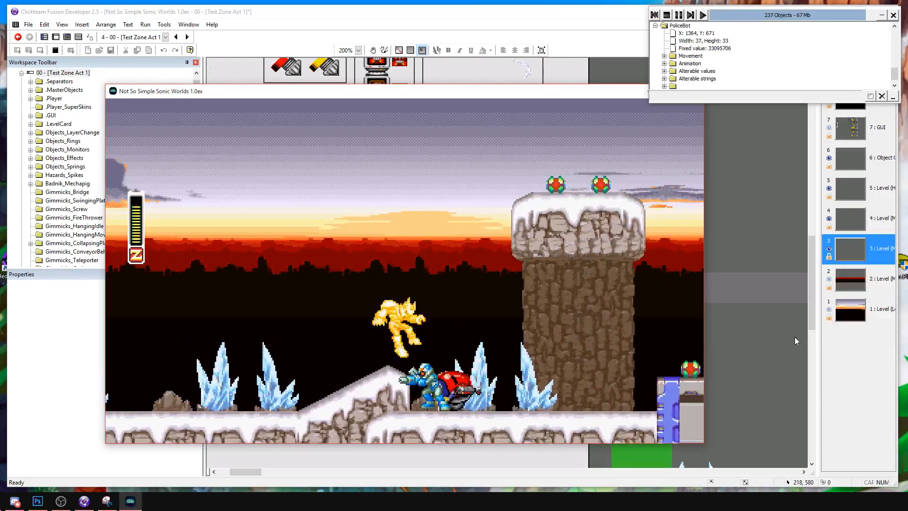
key(s)
key(Right)
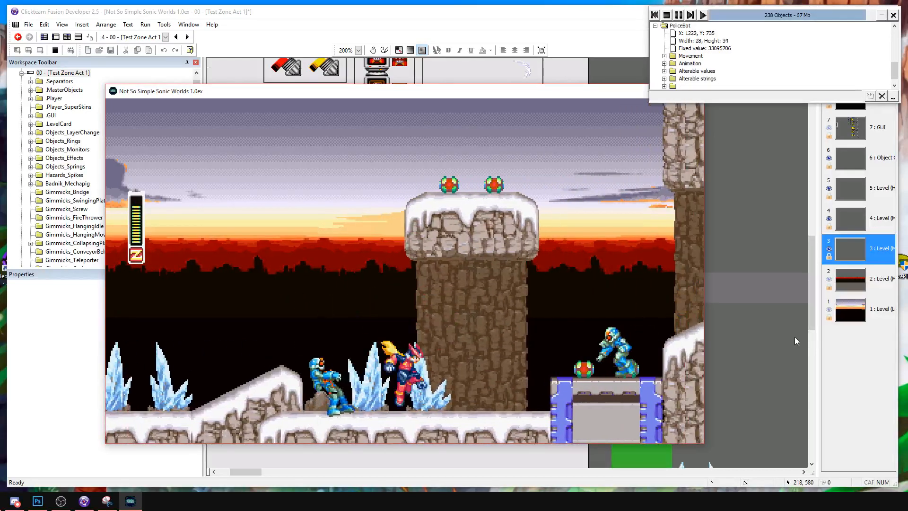
Slash the PoliceBot on the low metal block and carry Zero into the gap before the tall snowy cliff.
key(Right)
key(a)
key(s)
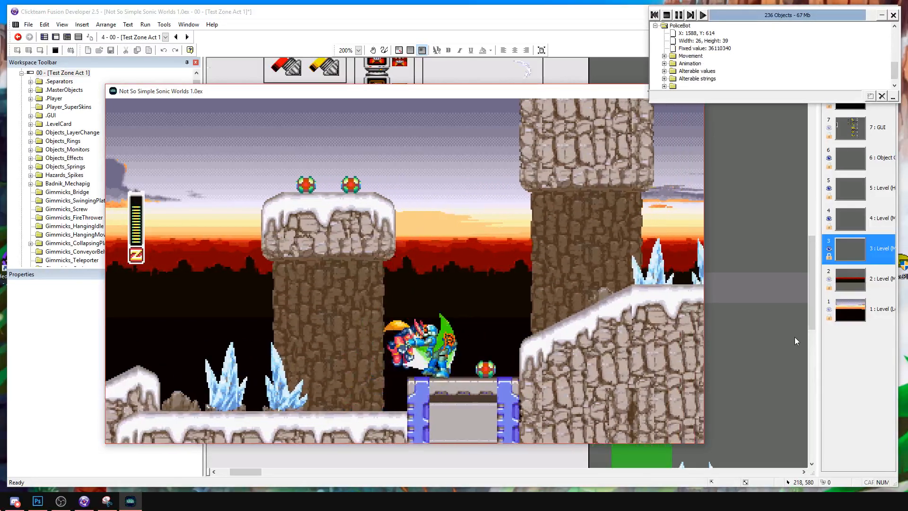
key(Right)
key(a)
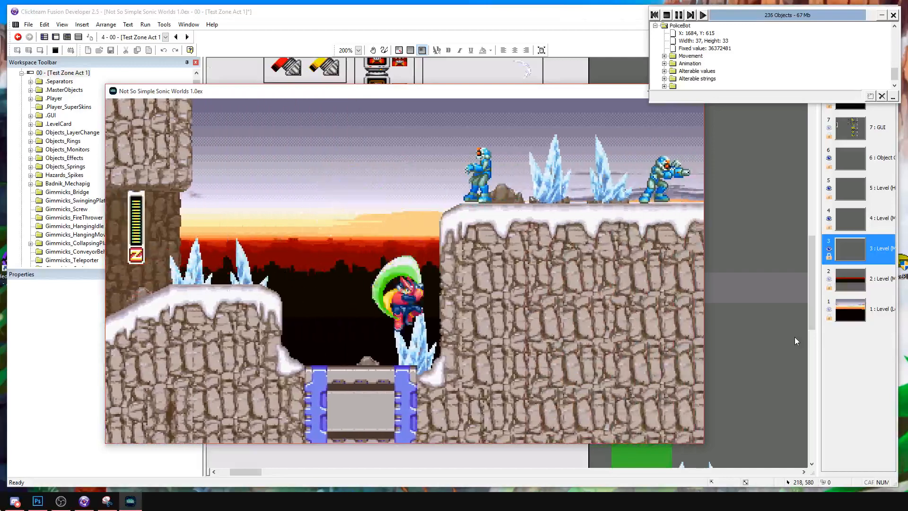
Climb Zero out of the gap and attack the two PoliceBots on top of the tall snowy cliff.
key(a)
key(s)
key(Right)
key(s)
key(a)
key(Right)
key(s)
Drop off the cliff's far side and slash the red badnik and the PoliceBots beneath the metal beams.
key(s)
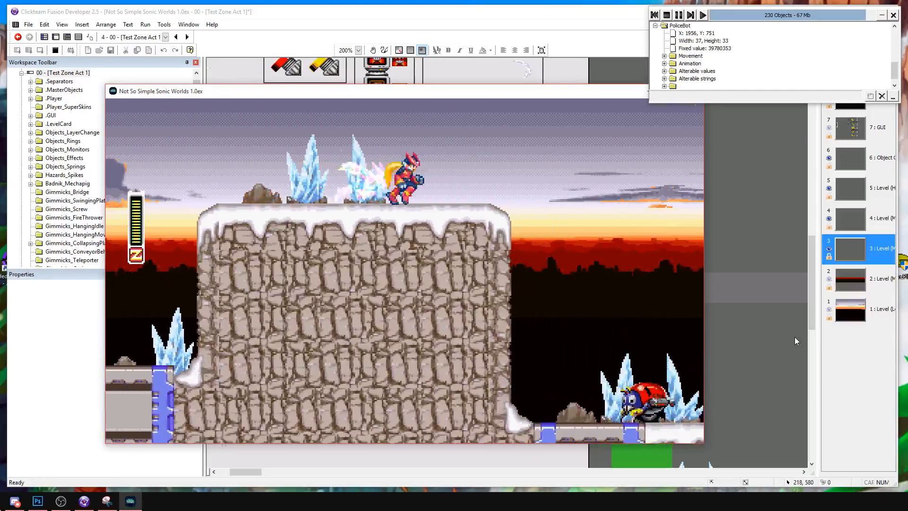
key(a)
key(Right)
key(s)
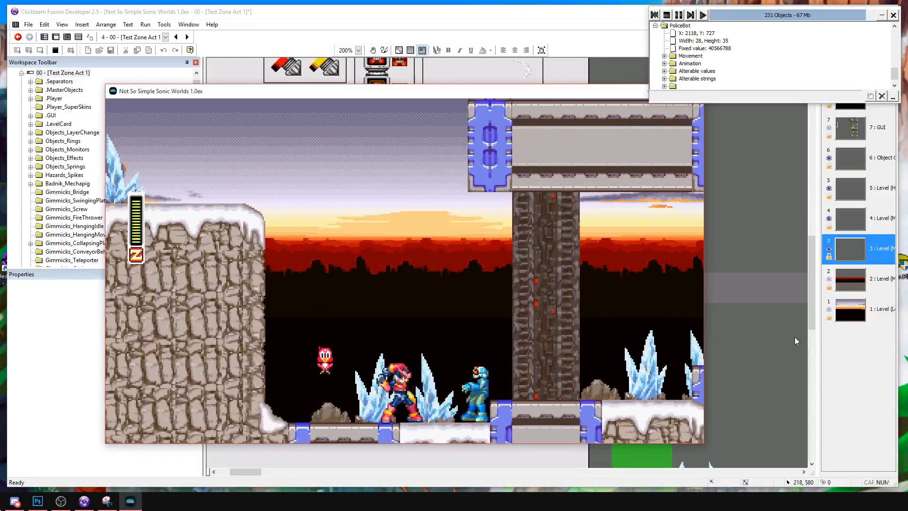
key(a)
key(s)
key(Right)
Dash-jump Zero over the metal ledges toward the fish and crab enemies.
key(s)
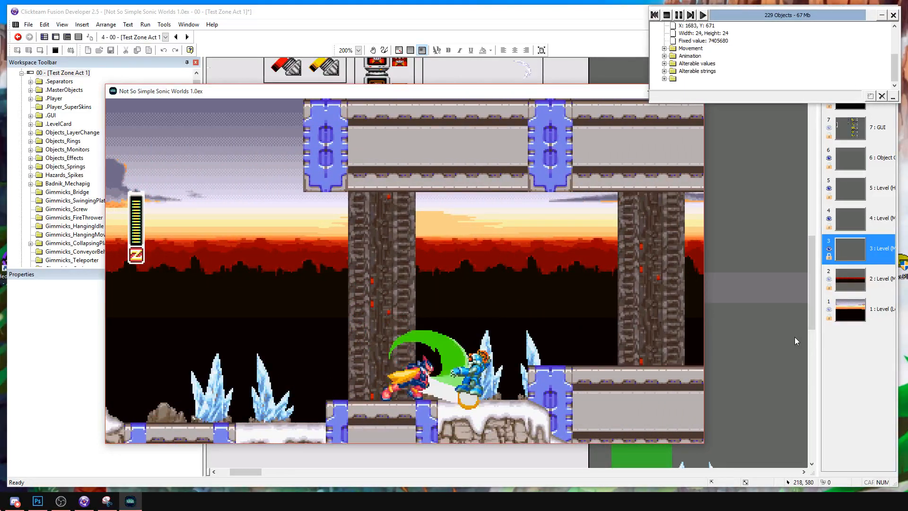
key(a)
key(Right)
key(s)
key(d)
key(a)
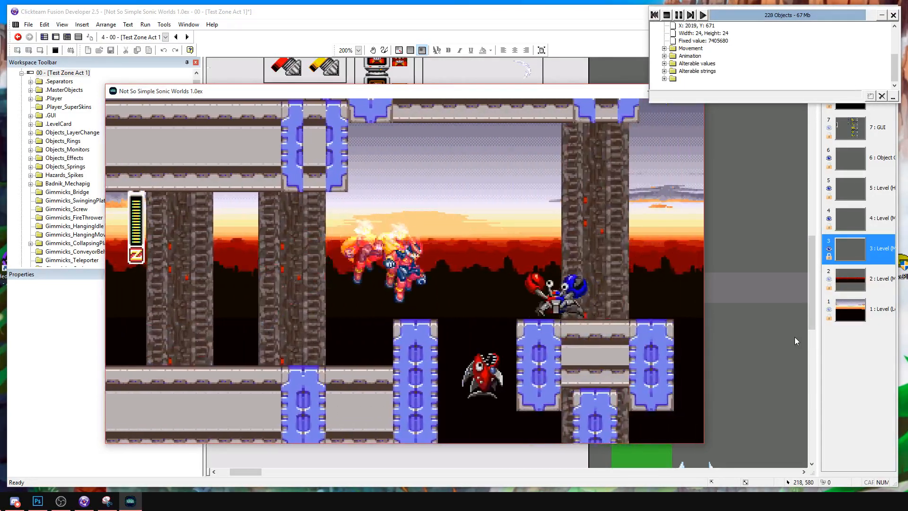
Attack past the fish and crab enemies and jump across the raised platforms toward the next PoliceBot.
key(s)
key(a)
key(Right)
key(d)
key(a)
key(Right)
key(a)
key(s)
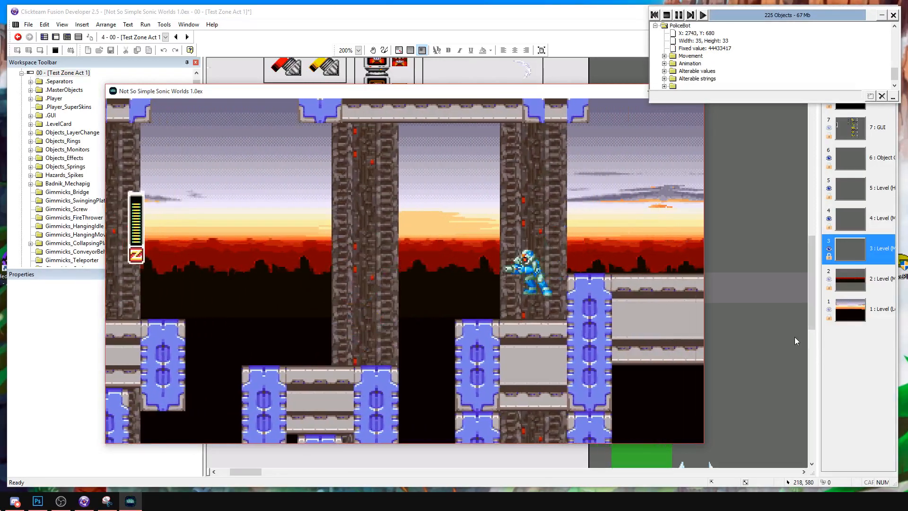
Jump Zero over the PoliceBot by the long metal platform and up the shaft between the upper metal beams.
key(Right)
key(Right)
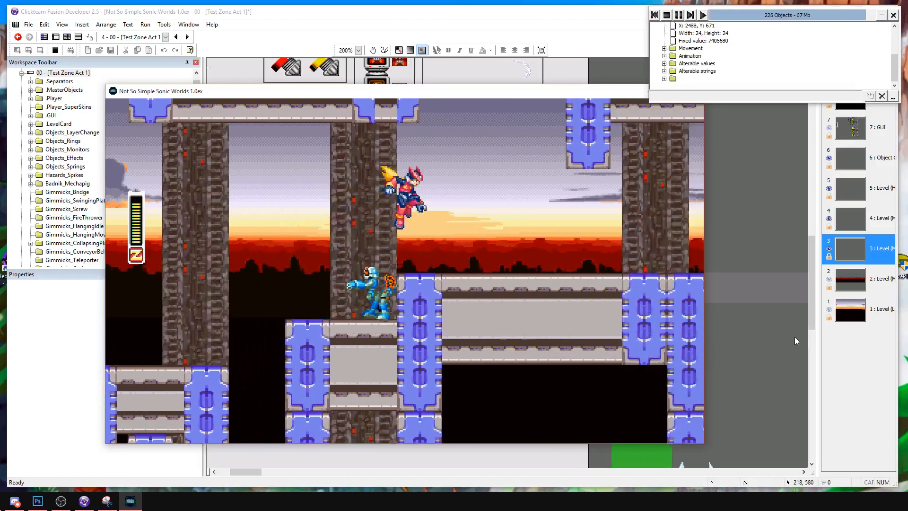
key(Right)
key(a)
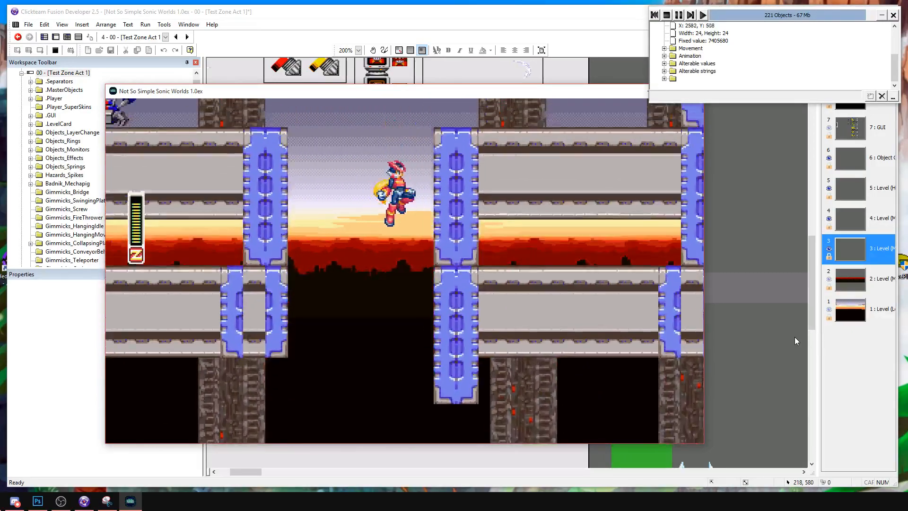
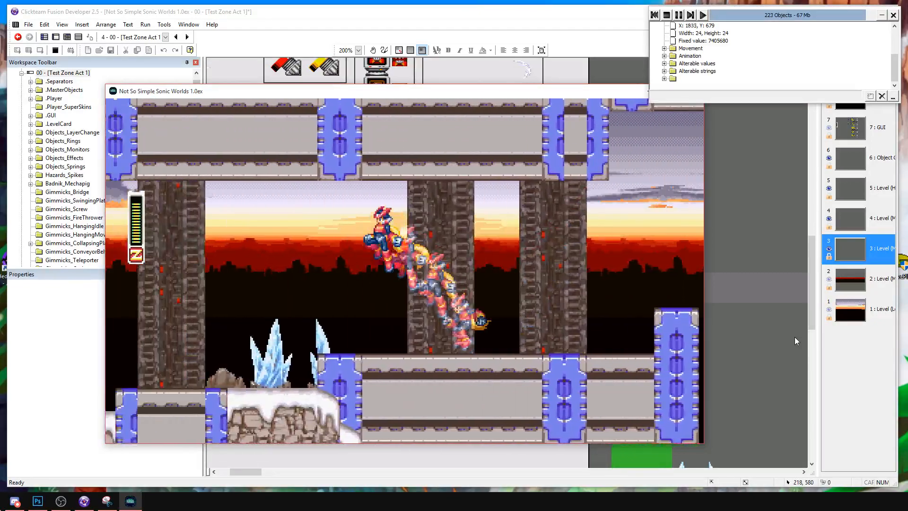
Dash-jump Zero back toward the snowy cliff and forward again across the metal ledges to the snowfield beyond the hanging beam.
key(Left)
key(a)
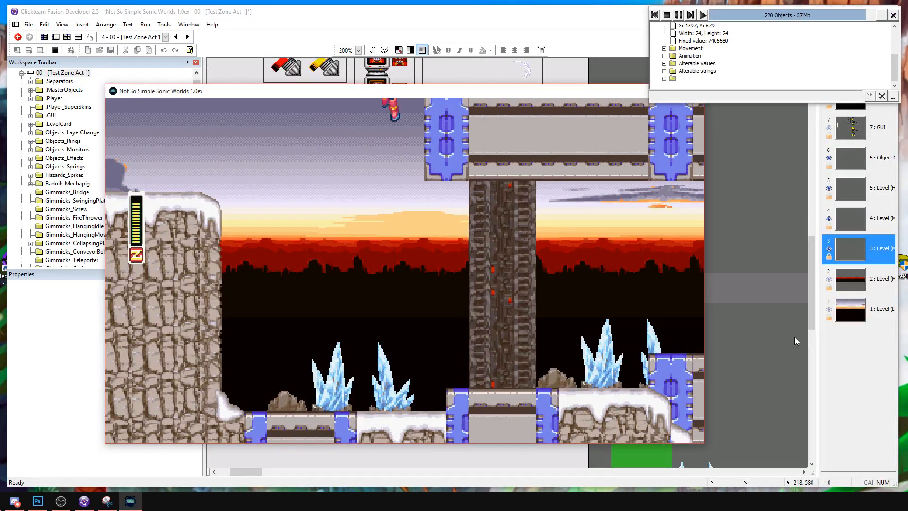
key(Right)
key(a)
key(Right)
key(a)
key(Right)
key(a)
key(Right)
key(a)
key(a)
key(Right)
key(s)
key(a)
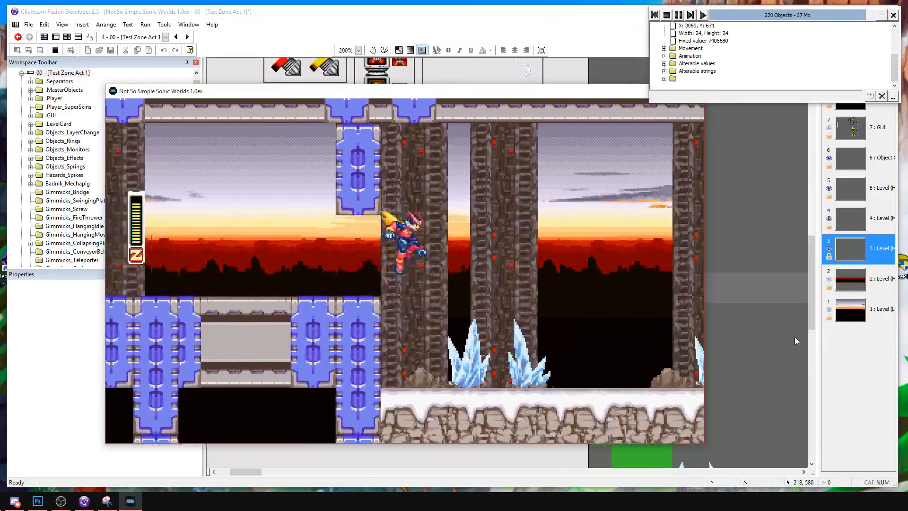
Restart the frame and fight through the opening snowfield past the badnik toward the PoliceBot near the snow-capped pillar.
click(654, 15)
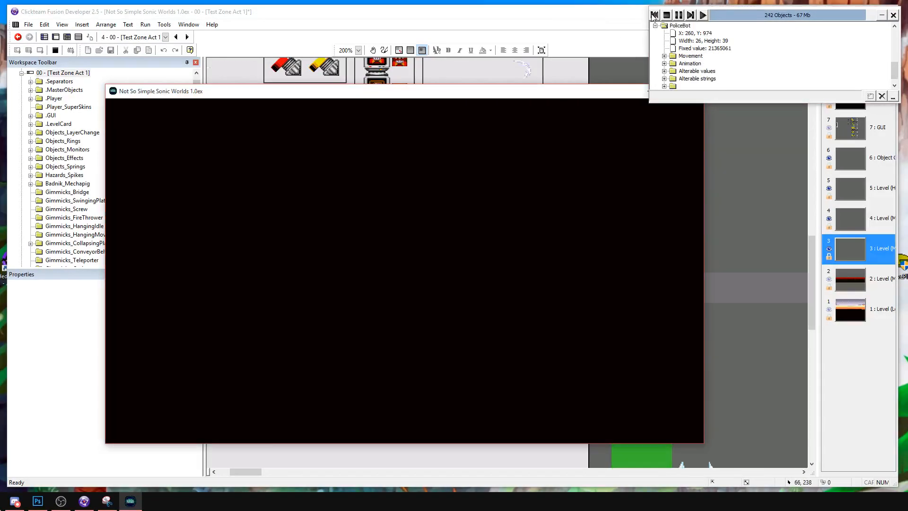
key(Right)
key(a)
key(s)
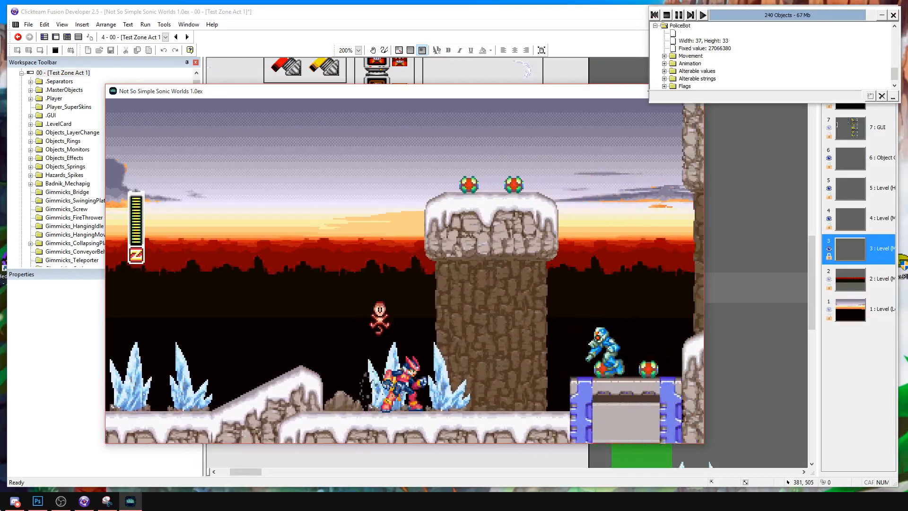
key(Right)
key(s)
key(s)
Jump Zero into the pit beyond the tall pillar and attack the PoliceBot on its metal floor from both sides.
key(Right)
key(a)
key(Left)
key(s)
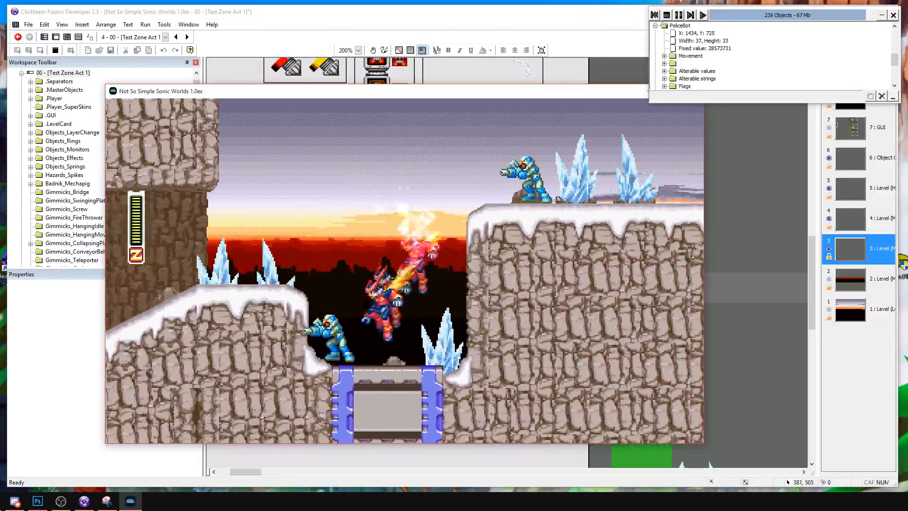
key(a)
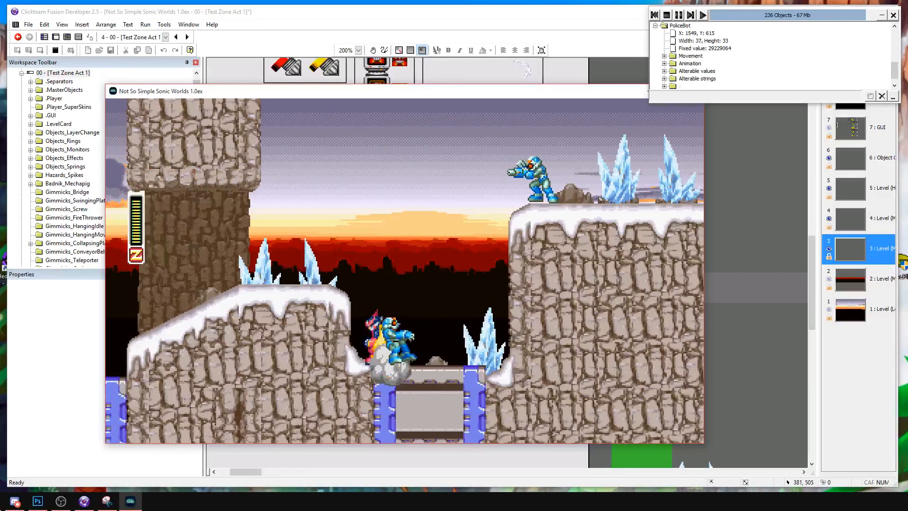
key(Left)
key(a)
key(Right)
key(a)
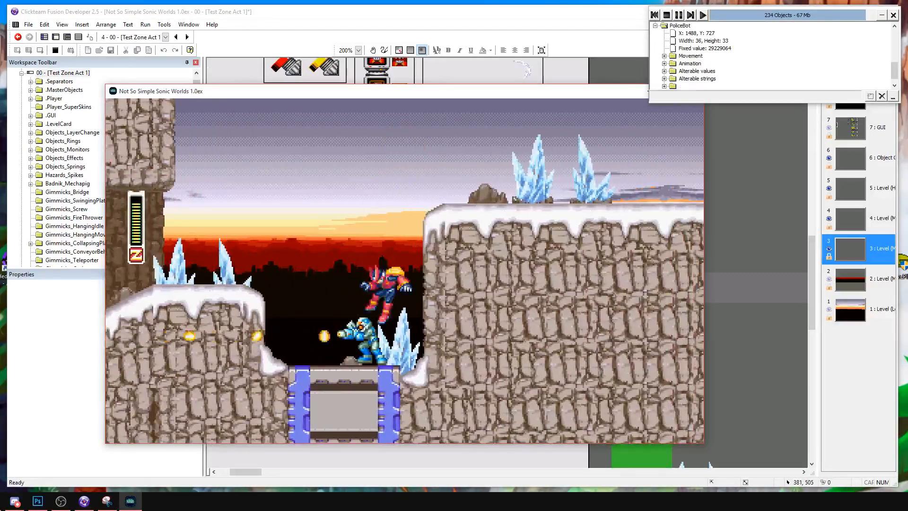
key(s)
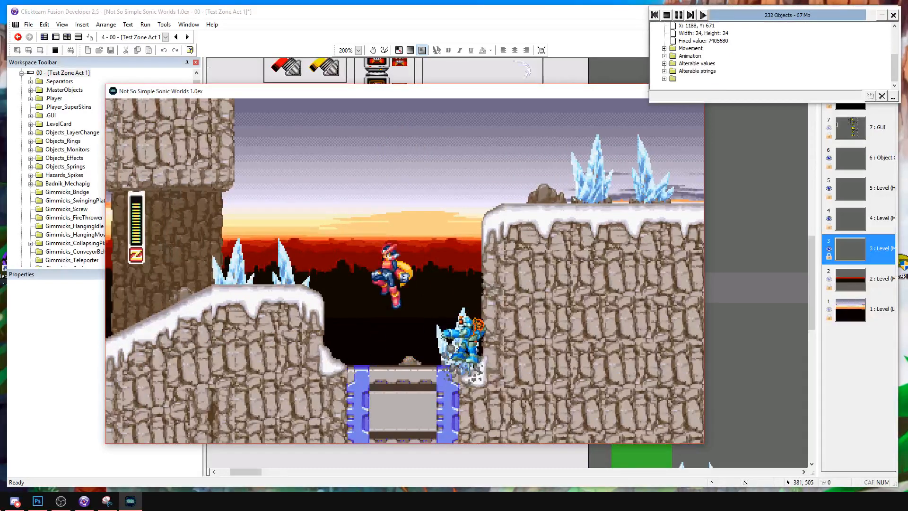
Dash-jump Zero out of the pit and over the high snowy cliff with the ice crystals.
key(Left)
key(Right)
key(d)
key(a)
Slash the red badnik and the PoliceBot below the cliff and keep jumping forward beneath the metal beams.
key(a)
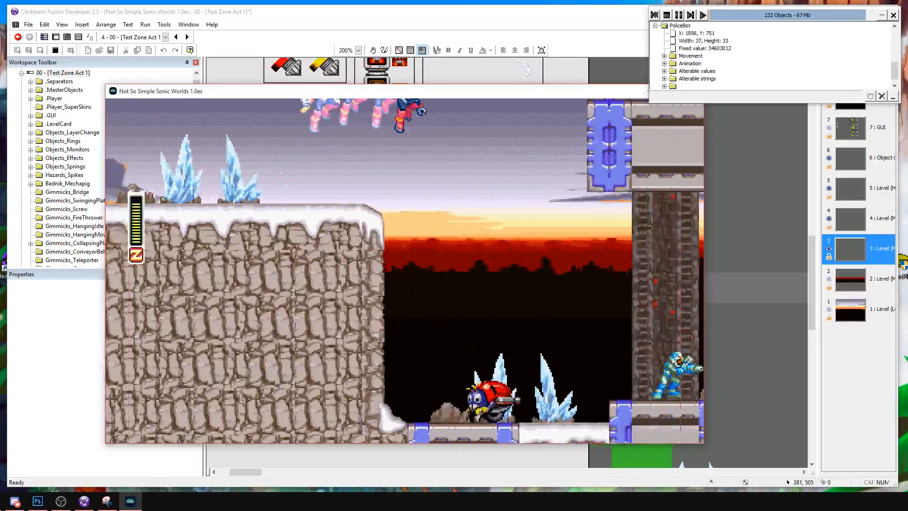
key(Left)
key(s)
key(Right)
key(s)
key(Right)
key(a)
key(Right)
key(a)
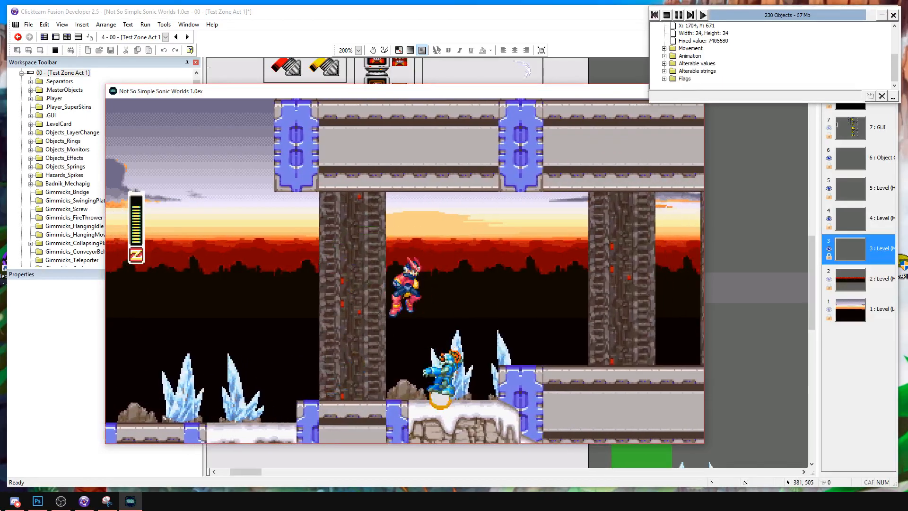
key(s)
key(Right)
Jump and slash across the gaps past the crab enemy's metal ledge.
key(a)
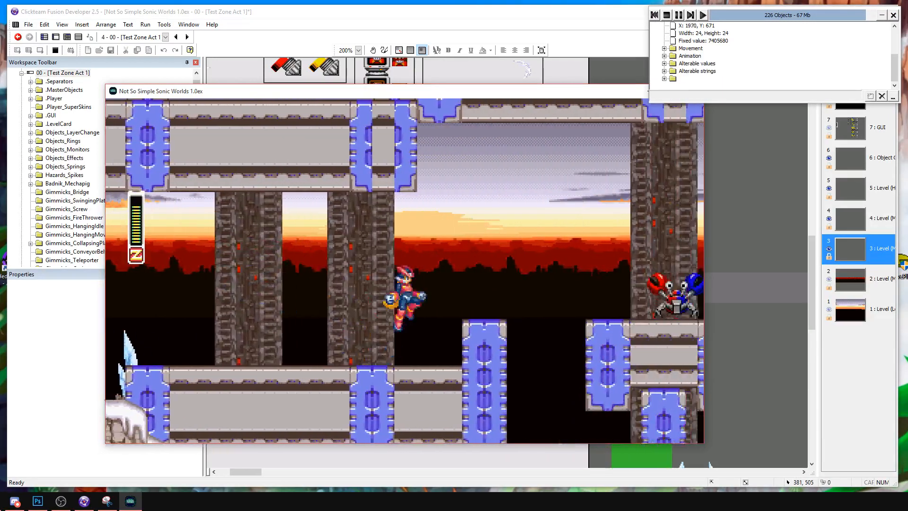
key(s)
key(Right)
key(a)
key(s)
key(Right)
Air-slash the PoliceBot on the metal step and jump over it onto the long platform.
key(a)
key(Right)
key(s)
key(s)
key(Right)
key(a)
key(s)
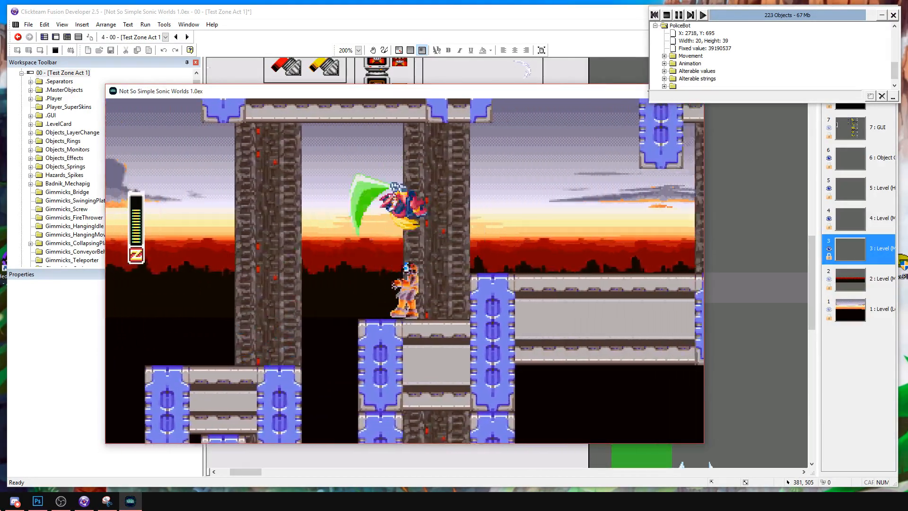
key(Right)
key(a)
key(a)
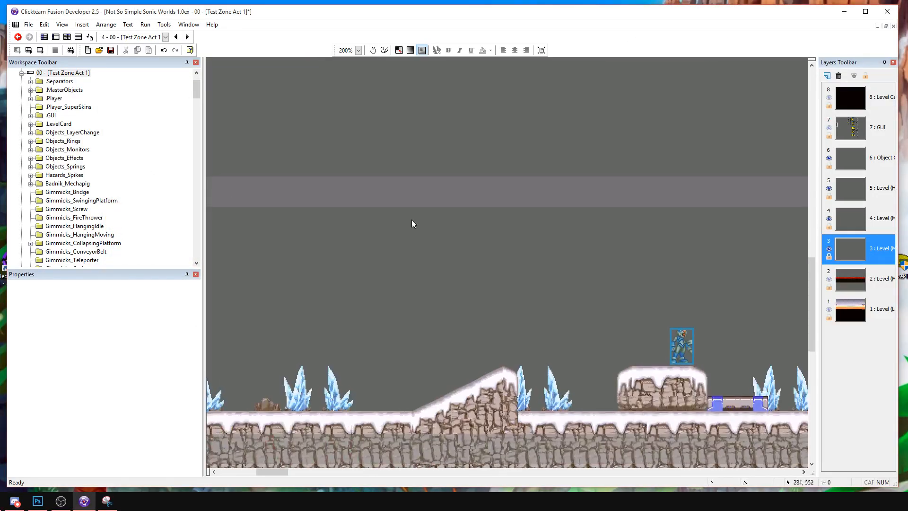
Stop the playtest and place a PoliceBot on the long metal platform beyond the crab ledge in the frame.
middle_drag(411, 220, 322, 250)
click(322, 250)
drag(429, 245, 308, 248)
click(346, 334)
drag(319, 291, 319, 298)
click(255, 242)
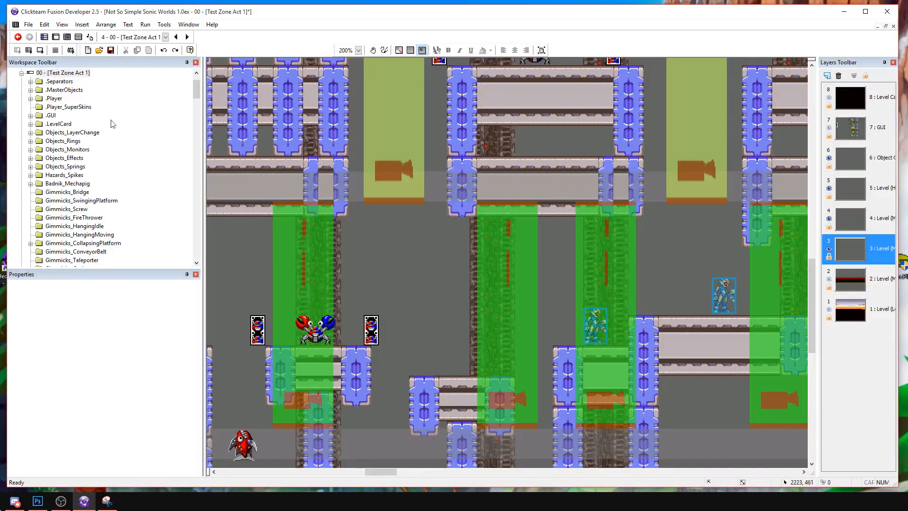
Run the frame, move the game window beside the debugger, and attack the PoliceBots around the first snowy block.
click(46, 50)
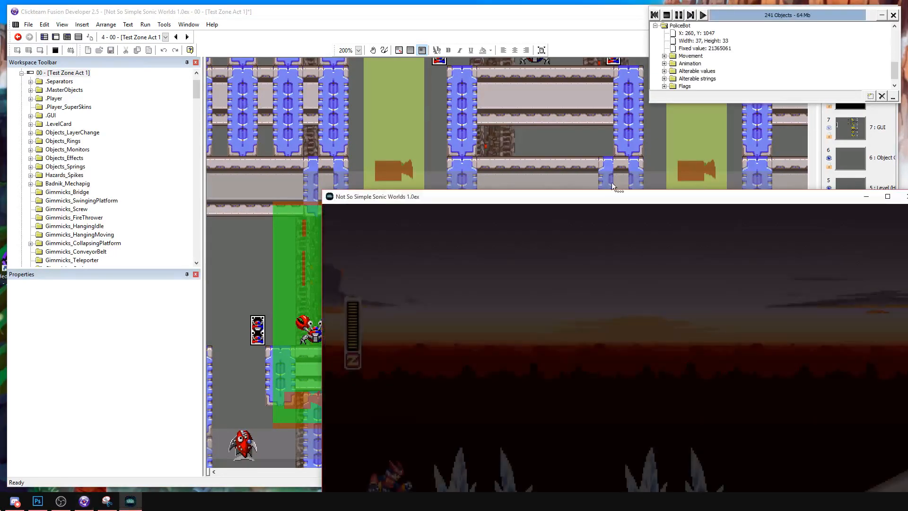
drag(811, 200, 579, 90)
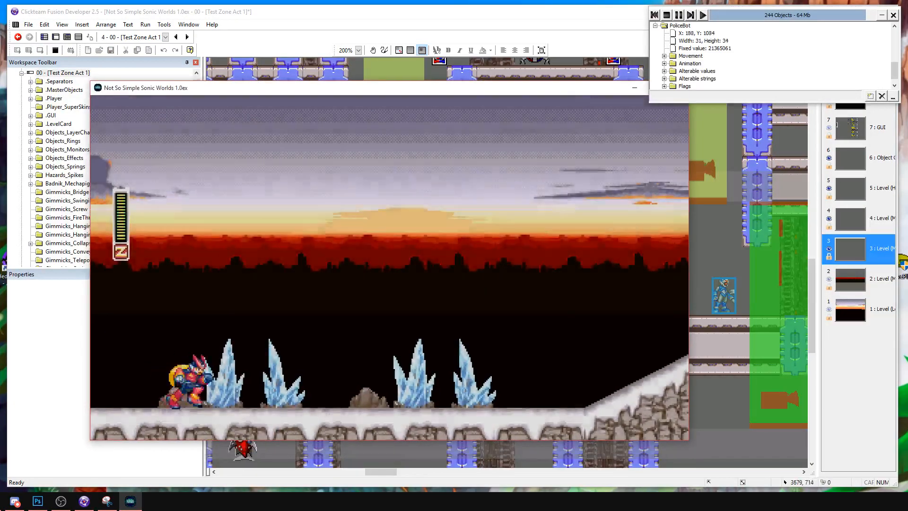
key(Right)
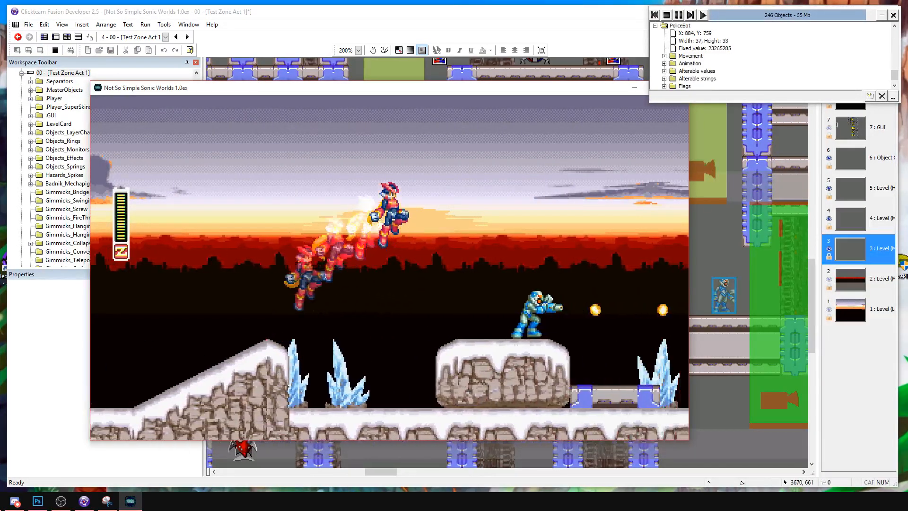
key(Right)
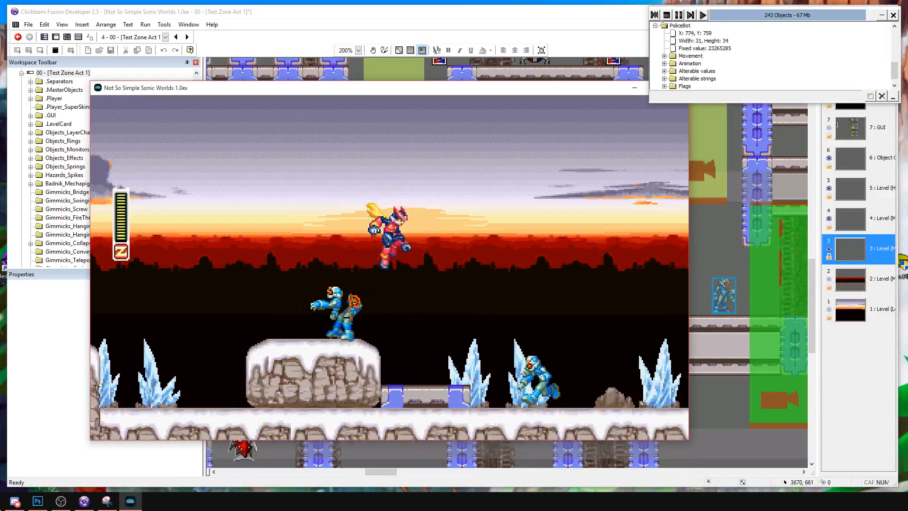
key(Right)
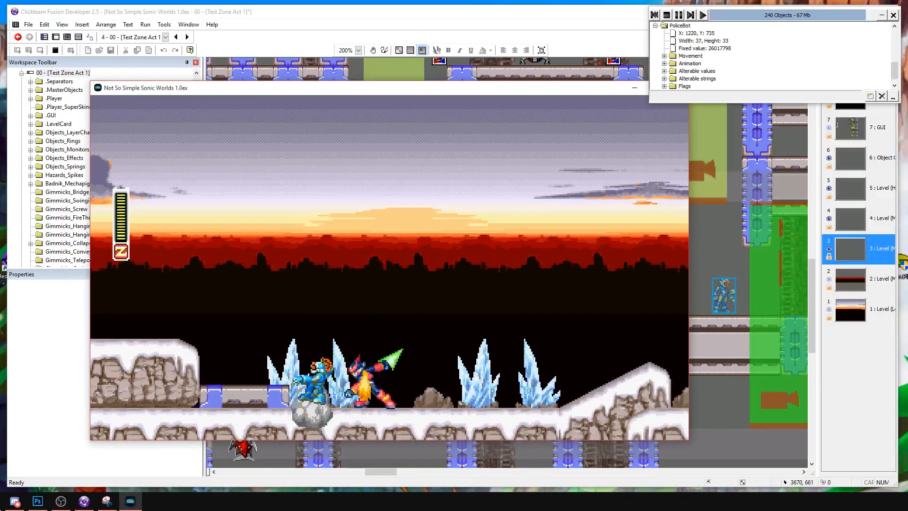
Slash and jump over the PoliceBot in front of the snow-capped pillar.
key(Right)
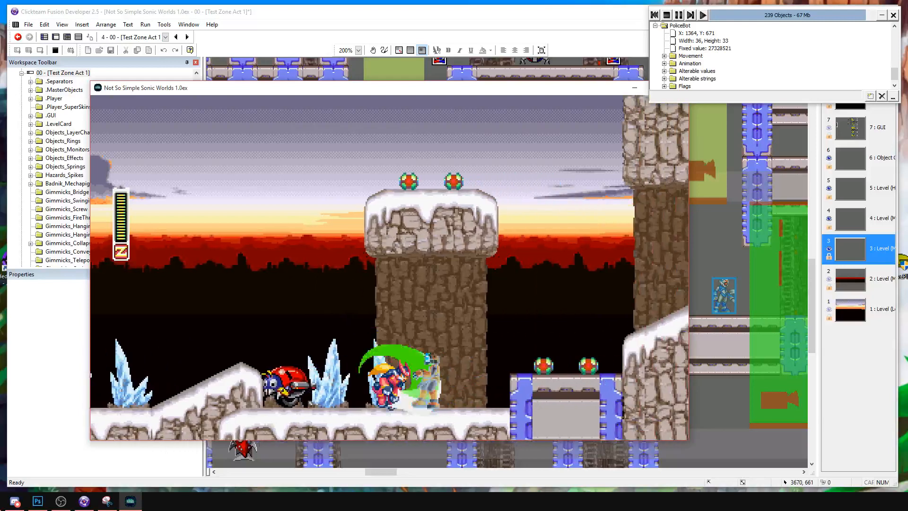
key(Right)
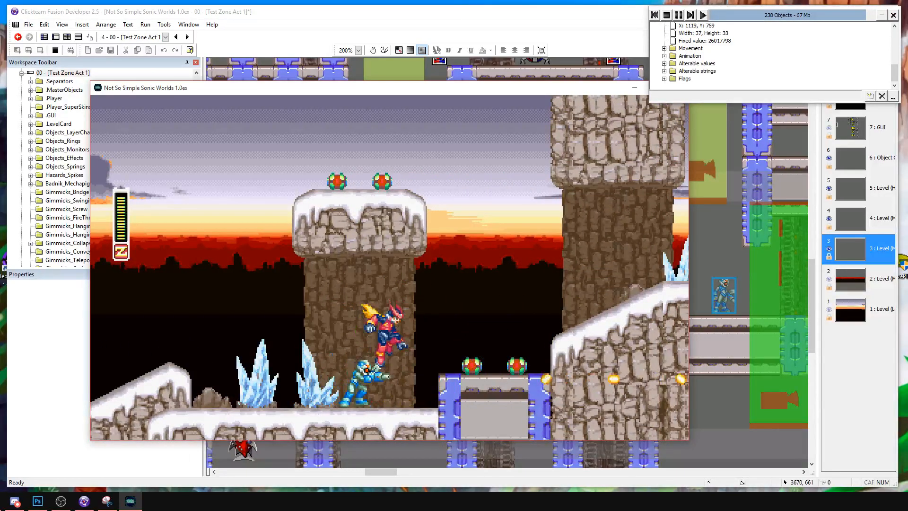
key(Left)
key(Right)
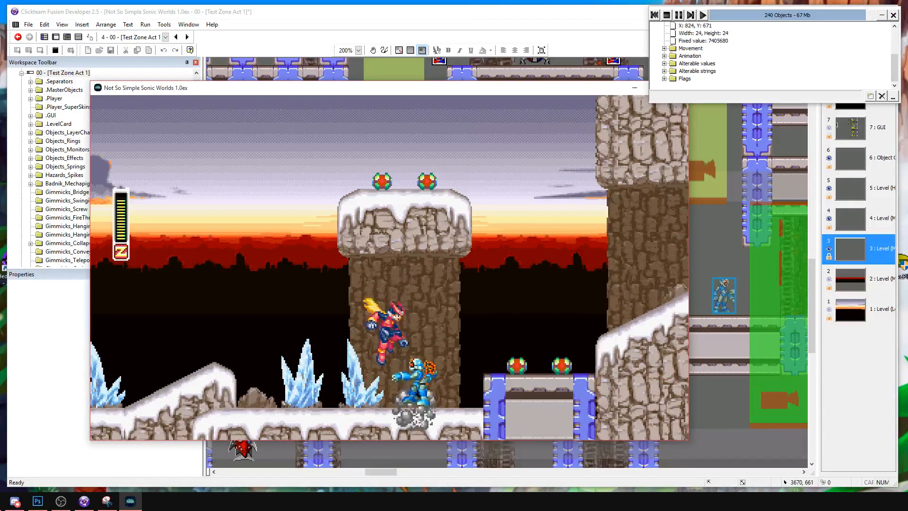
Dash-jump Zero over the pit and fight the PoliceBots on the high snowy cliff.
key(Right)
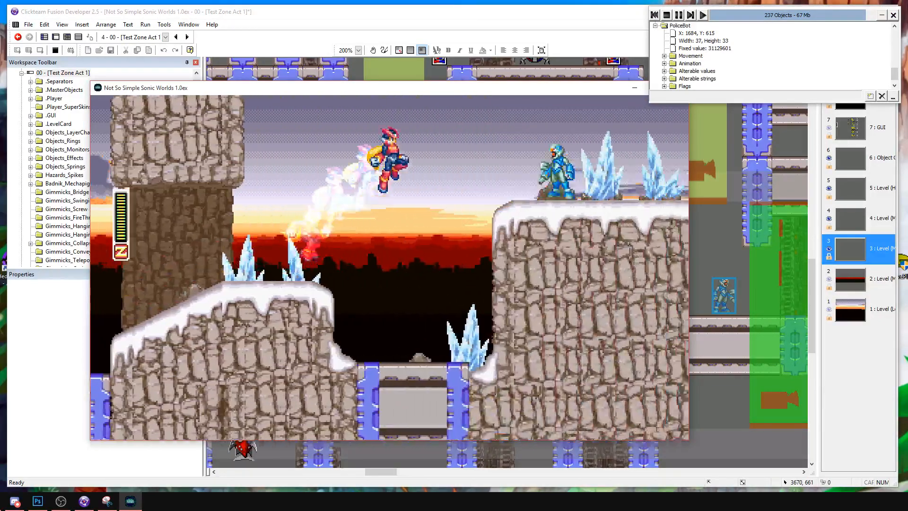
key(Right)
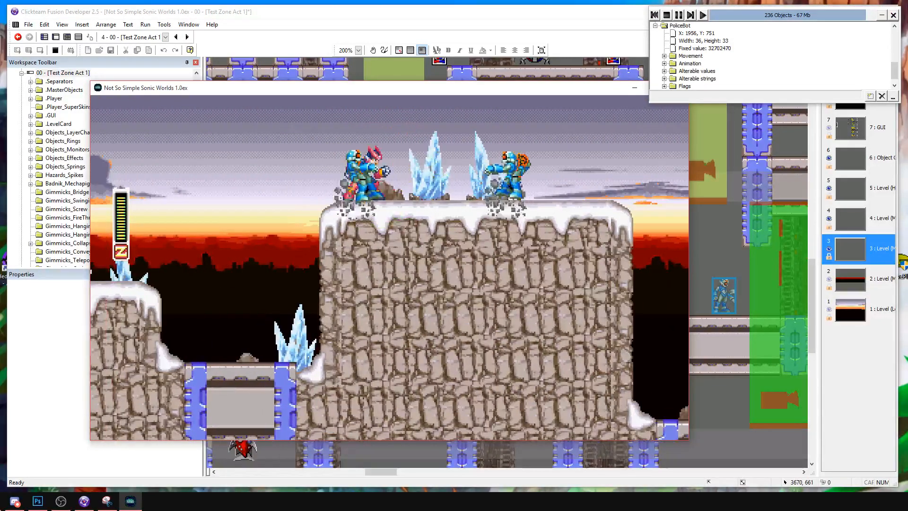
key(Right)
key(Left)
key(s)
key(a)
Drop off the cliff and air-slash the PoliceBot beneath the first metal beam.
key(Left)
key(Right)
key(s)
key(Right)
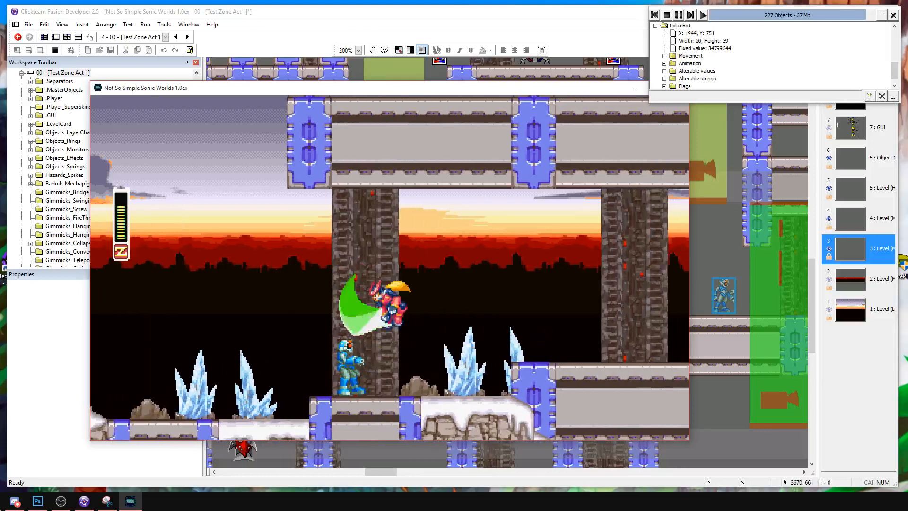
key(s)
Dash-jump onto the raised metal ledge and destroy the crab enemy.
key(Right)
key(a)
key(a)
key(s)
key(Right)
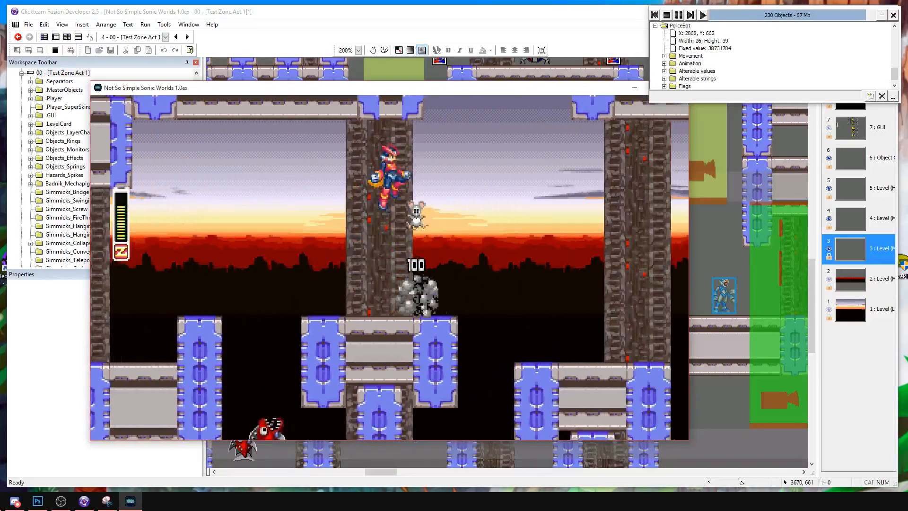
Jump and slash from the crab's ledge across the lower ledge toward the PoliceBots by the long platform.
key(Right)
key(a)
key(d)
key(s)
key(d)
key(Right)
key(s)
key(a)
key(d)
Fight past the PoliceBots on the long platform and bring Zero to the walkway under the hanging beam.
key(Left)
key(Right)
key(a)
key(s)
key(d)
key(Right)
key(a)
key(s)
key(a)
key(d)
key(Right)
key(a)
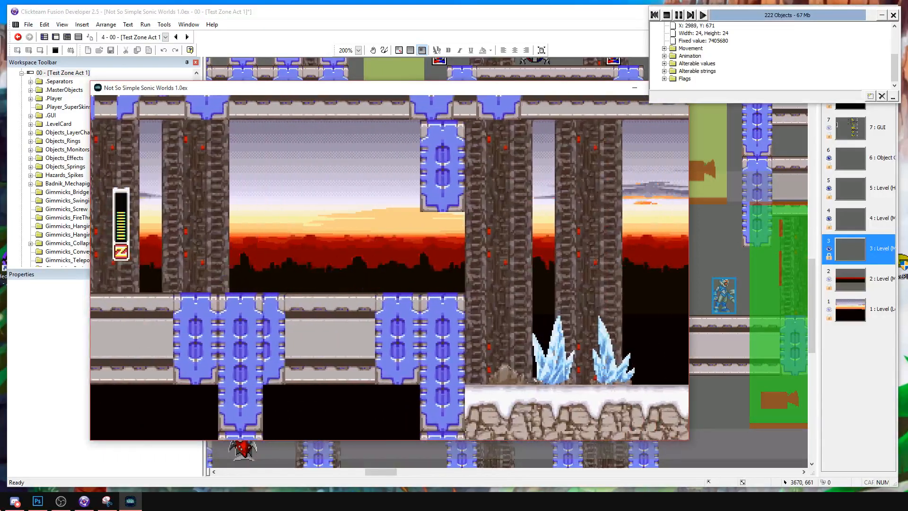
key(Left)
Restart the frame and attack the PoliceBot on the first snowy block with jumping slashes.
click(655, 15)
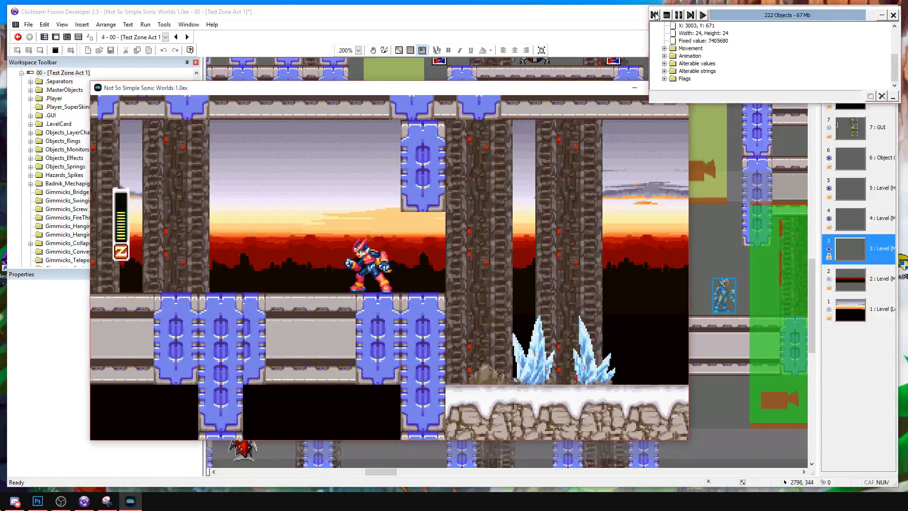
key(Right)
key(s)
key(d)
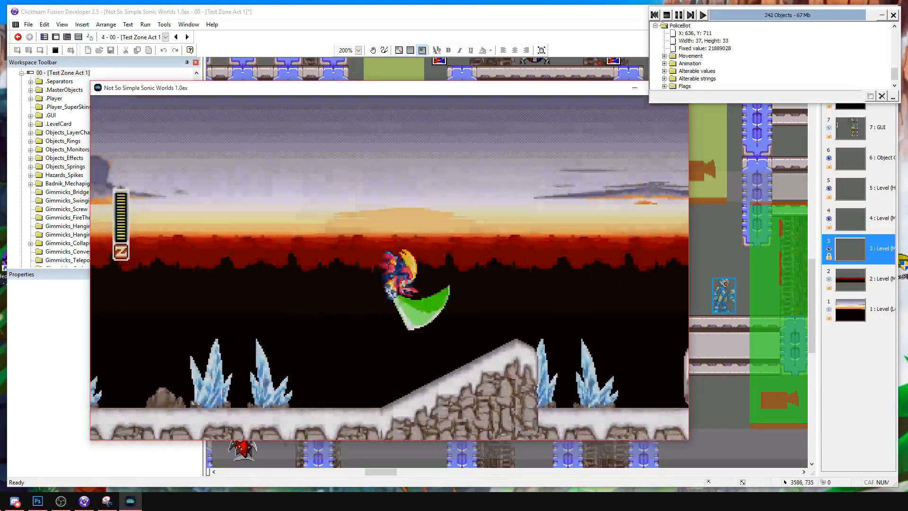
key(s)
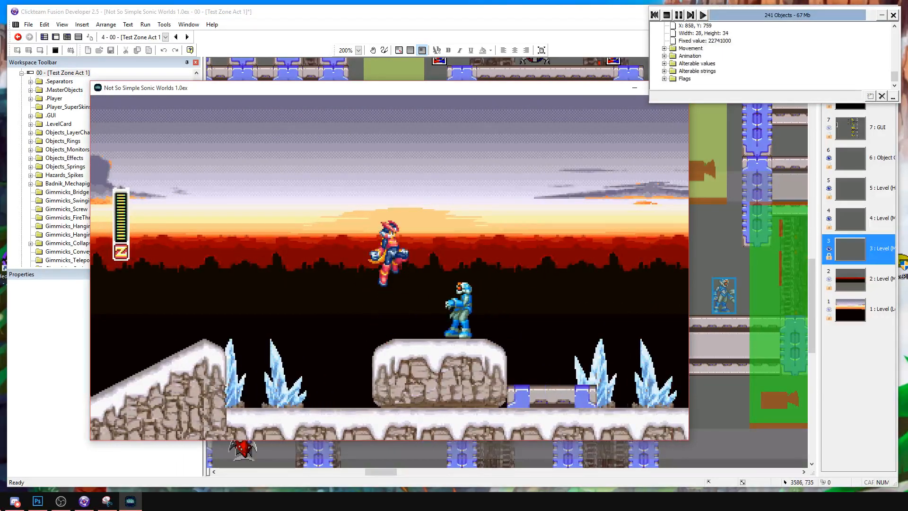
key(Right)
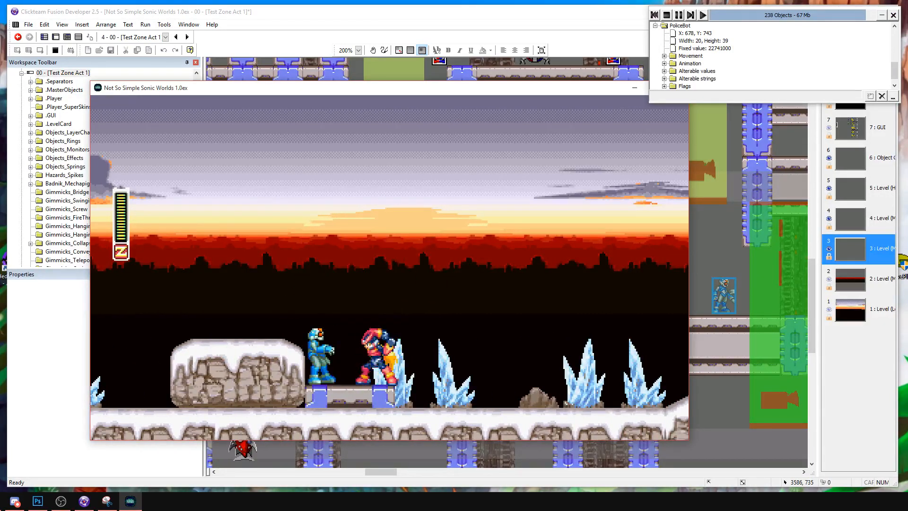
Jump Zero over the red badnik, cross the snow-capped pillar through its round objects and drop toward the PoliceBots.
key(Right)
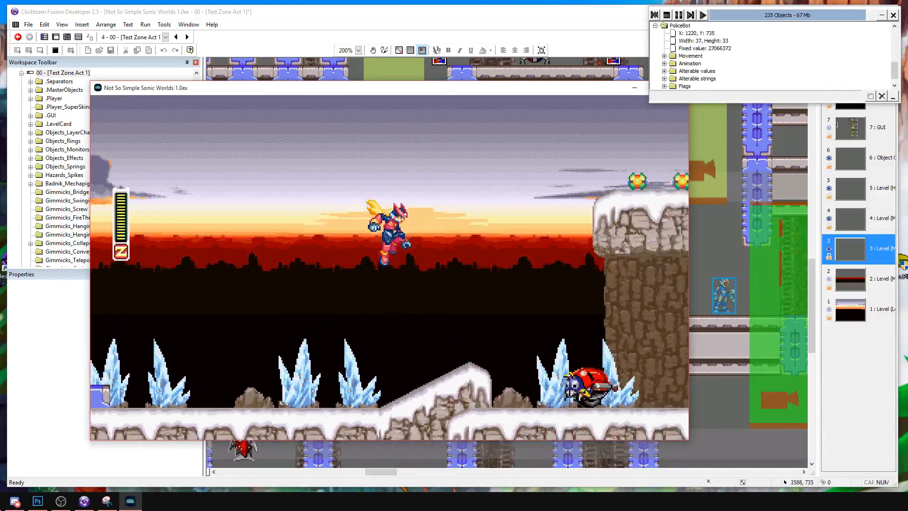
key(d)
key(s)
key(s)
key(Right)
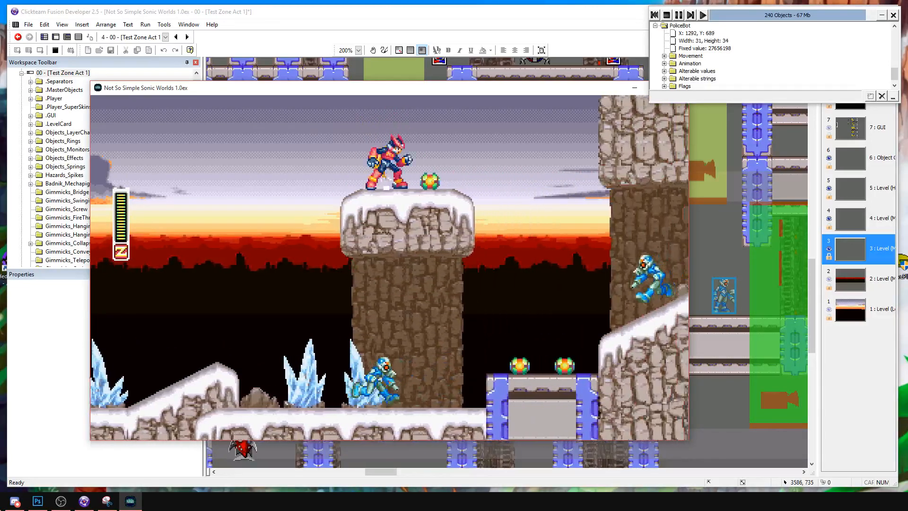
key(a)
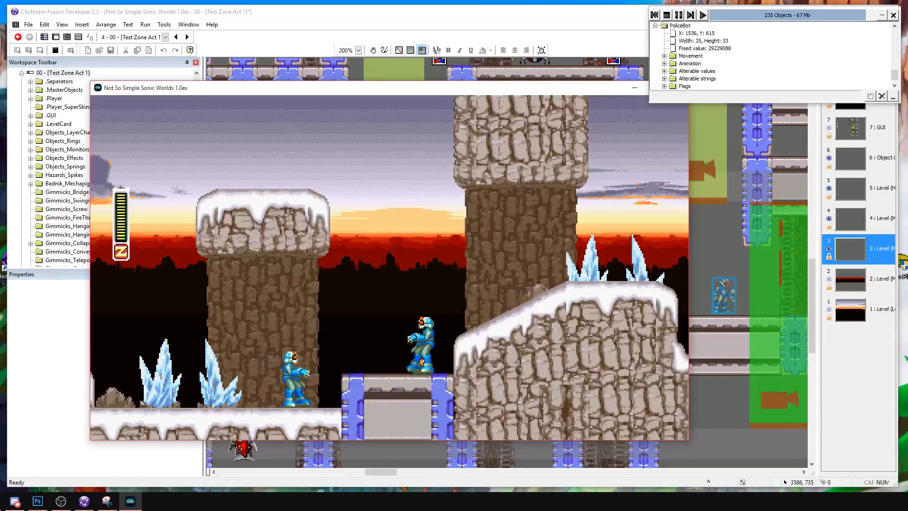
Attack the two PoliceBots beside the snow-capped pillar with jumping slashes and bring Zero onto the snowy slope.
key(Left)
key(s)
key(Right)
key(a)
key(s)
key(d)
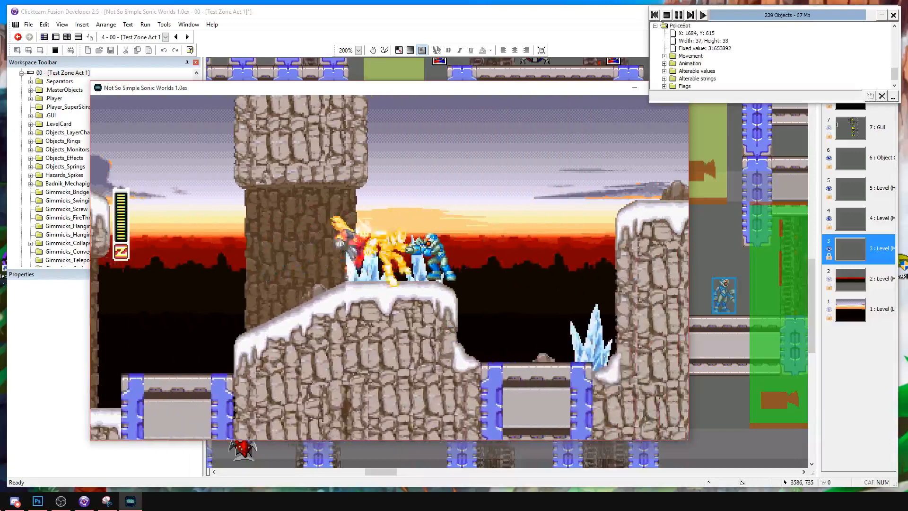
Slash through the PoliceBots on the snowy slope and take Zero onto the tall snow-covered block.
key(s)
key(d)
key(Right)
key(s)
key(d)
key(Right)
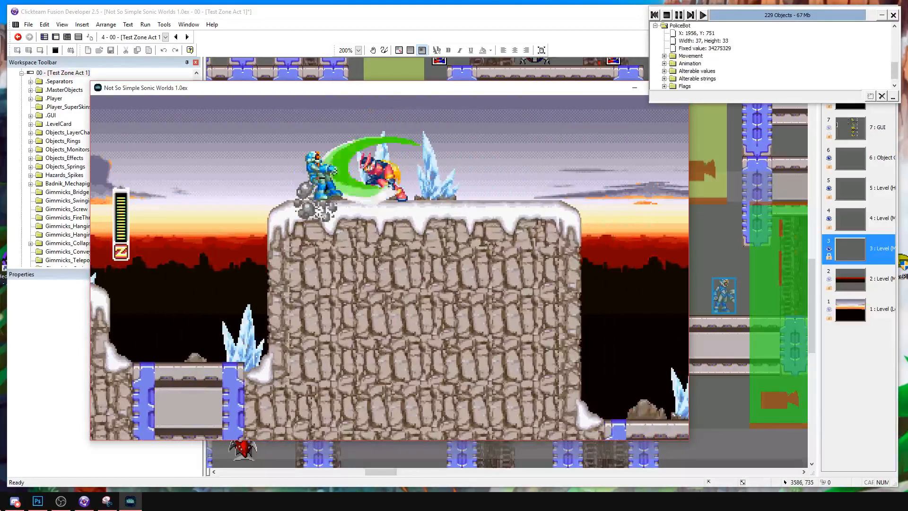
Attack the PoliceBot on the tall snow-covered block and fight down to the low ground under the hanging beam.
key(s)
key(d)
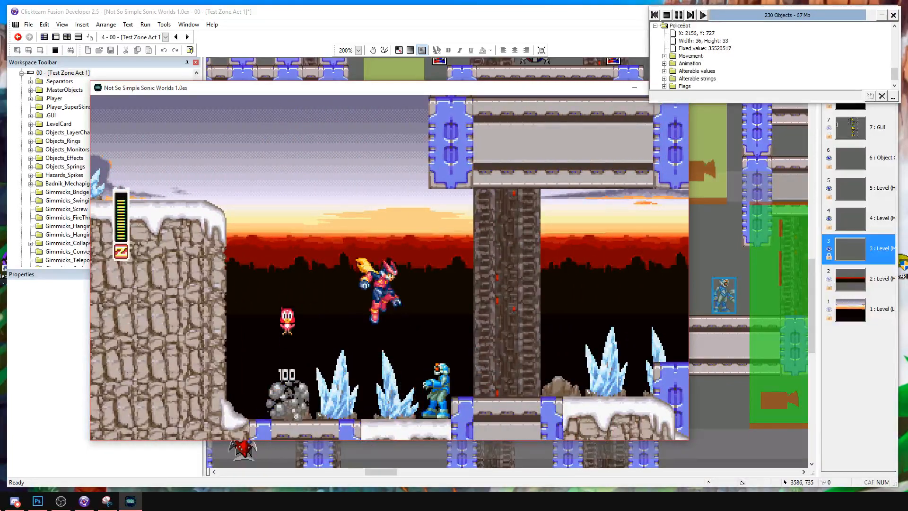
key(Right)
key(s)
key(d)
Slash the PoliceBot on the small snowy mound and move Zero onto the metal walkway.
key(d)
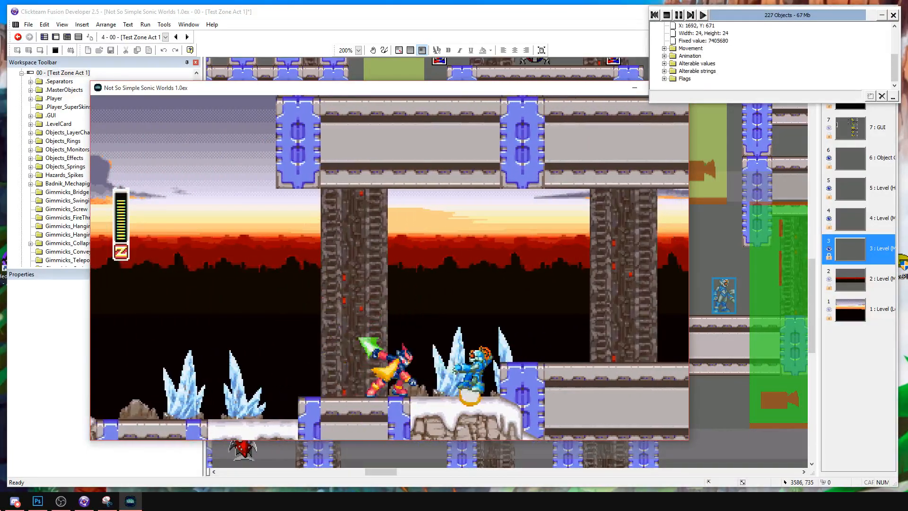
key(Right)
key(s)
key(d)
key(s)
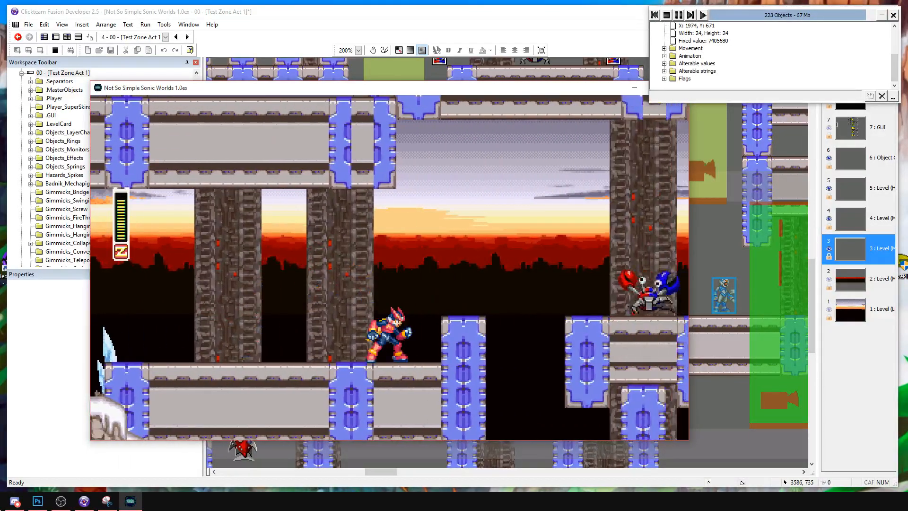
Jump Zero over the blue column and attack the crab on the ledge beyond the gap.
key(s)
key(d)
key(Right)
key(s)
key(Left)
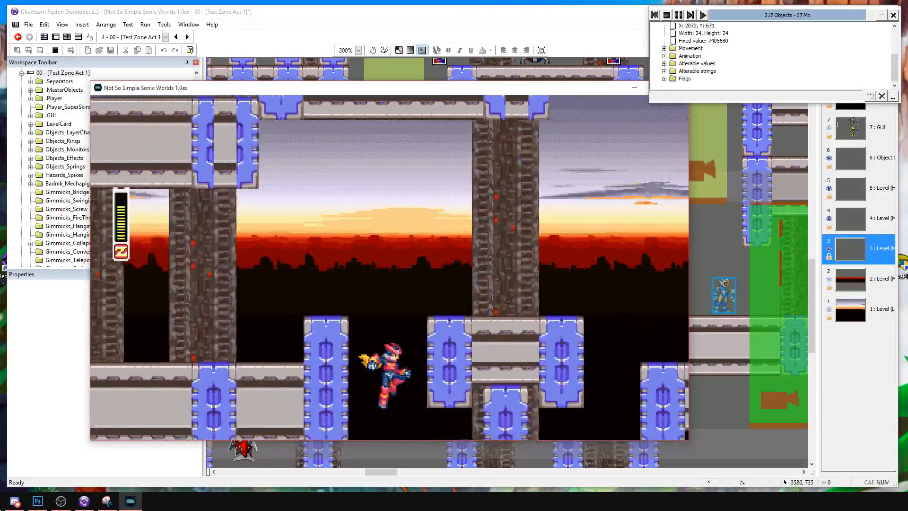
Dash-jump Zero back across the tall snow-covered block to the ground by the short snow-capped pillar.
key(a)
key(a)
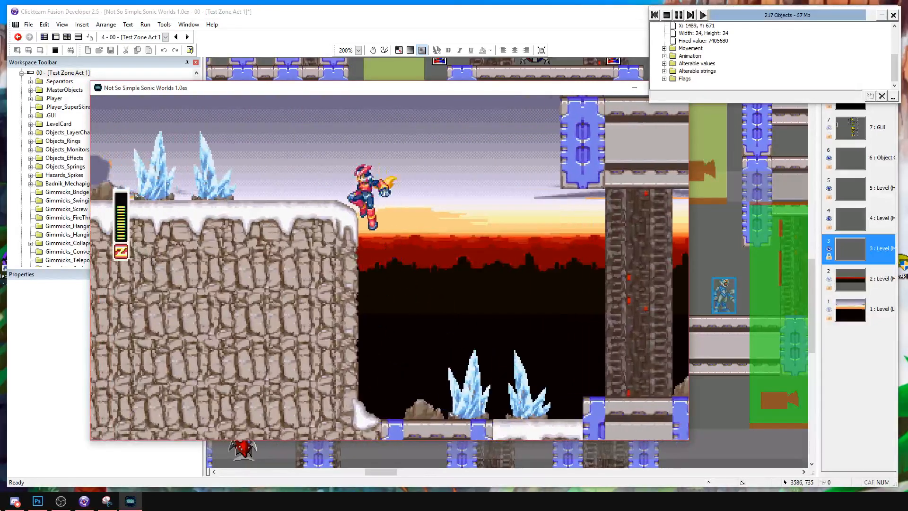
key(Left)
key(a)
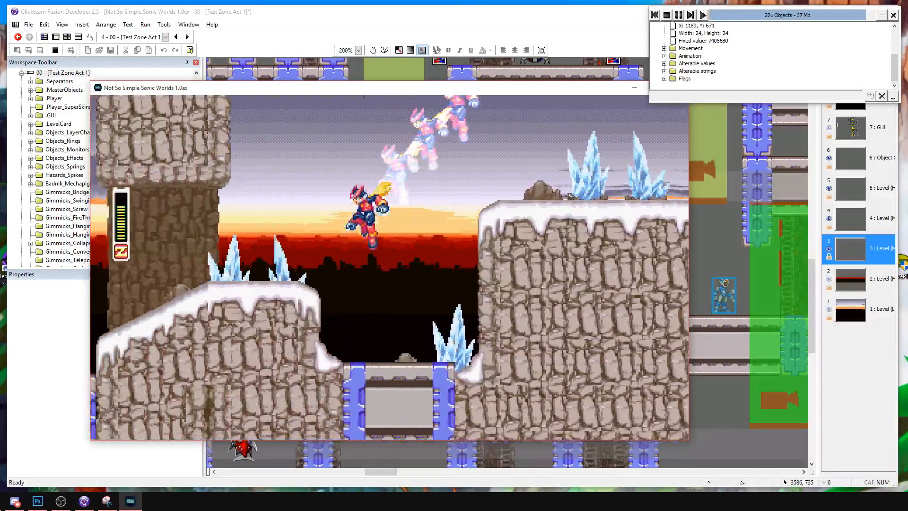
key(Left)
key(a)
key(Right)
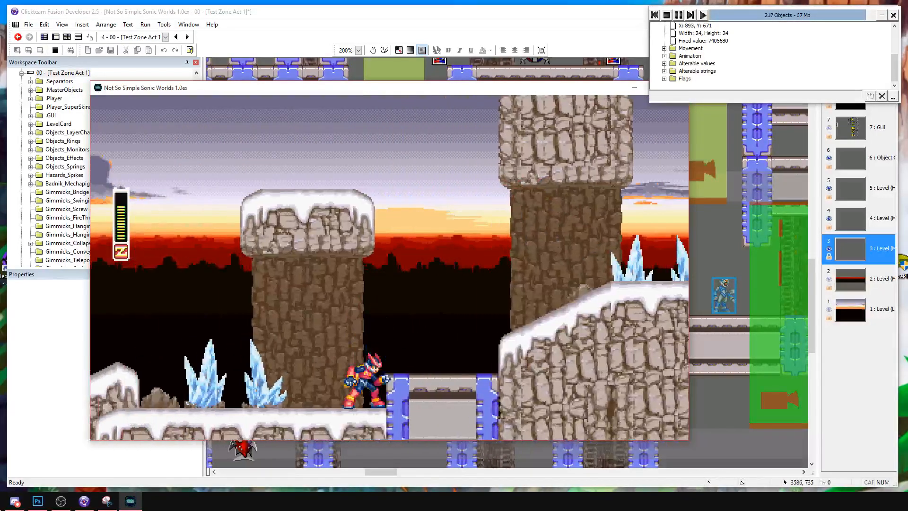
Test the dash effect with dash jumps in both directions by the pillar and continue back to the open snowy ground.
key(a)
key(Left)
key(Right)
key(a)
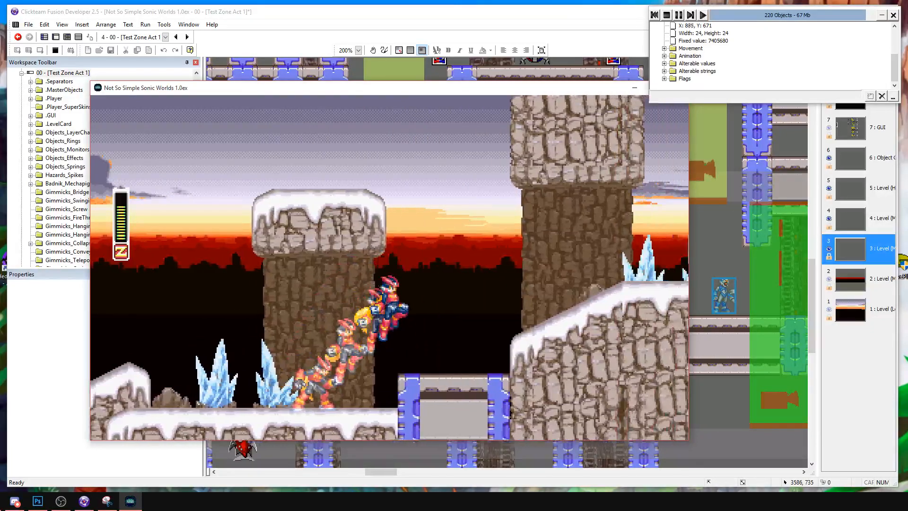
key(Left)
key(a)
key(Left)
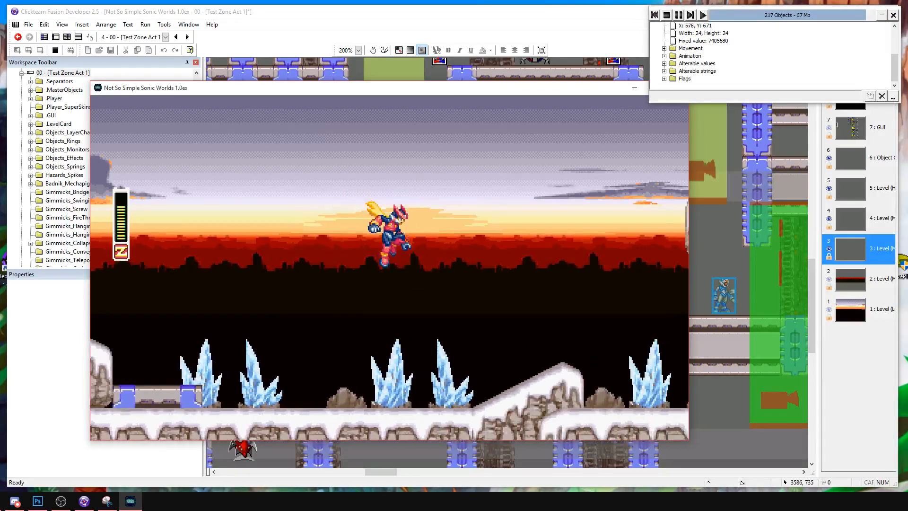
Dash and jump Zero forward from the open snowy ground across the blocks and ledges to the final blue column.
key(Right)
key(Left)
key(Right)
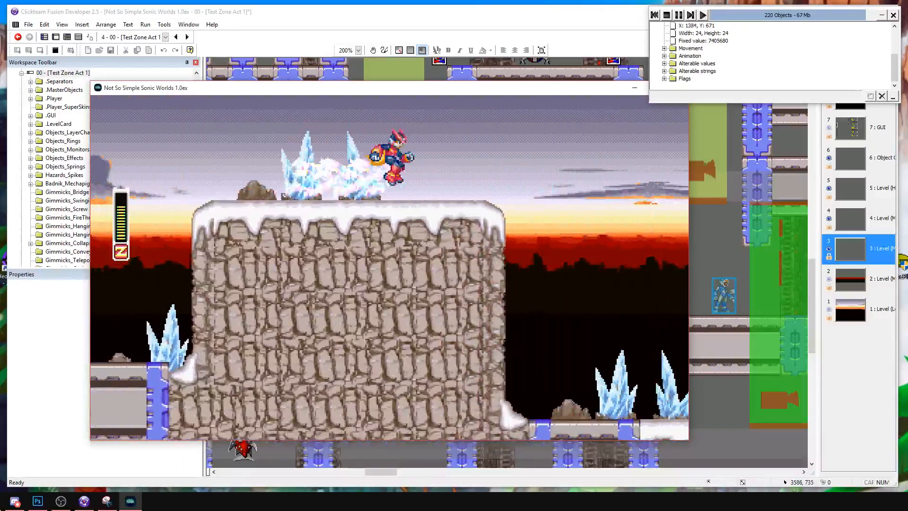
key(Right)
key(Right)
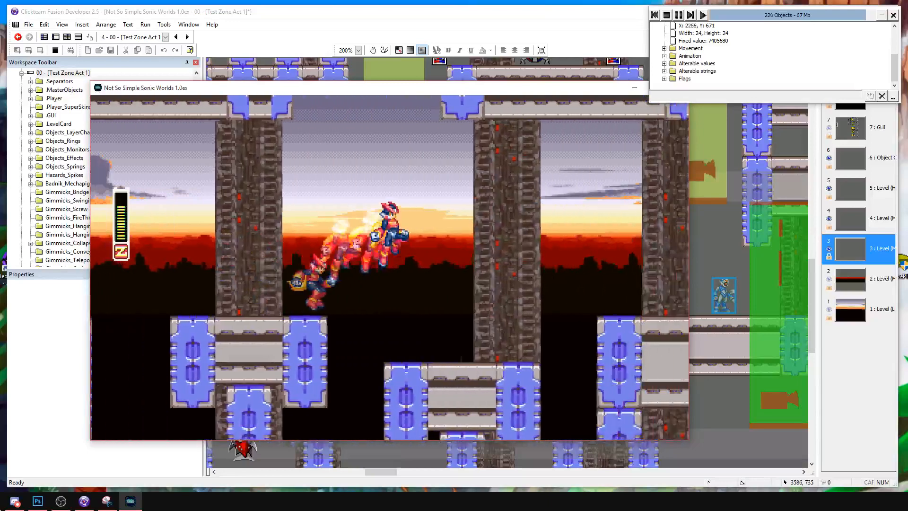
key(Right)
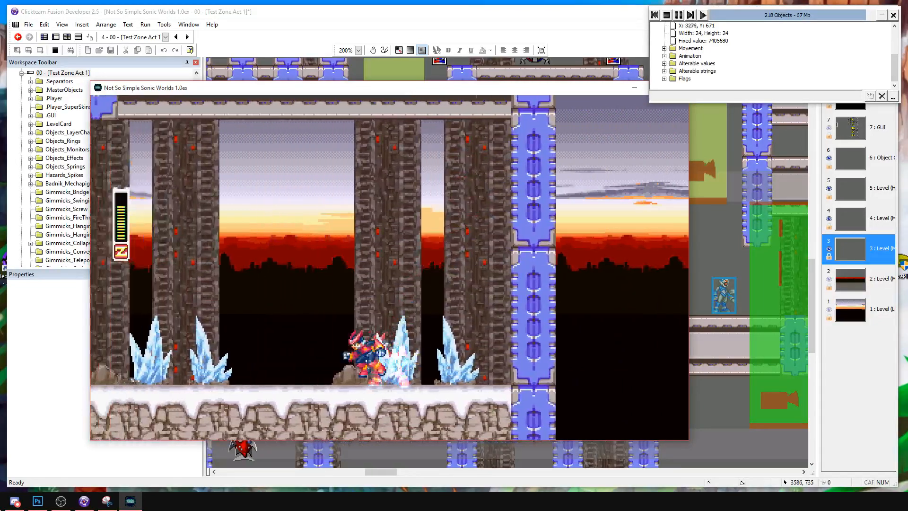
Run Zero back from the final blue column and stop the playtest to return to the frame editor.
key(Left)
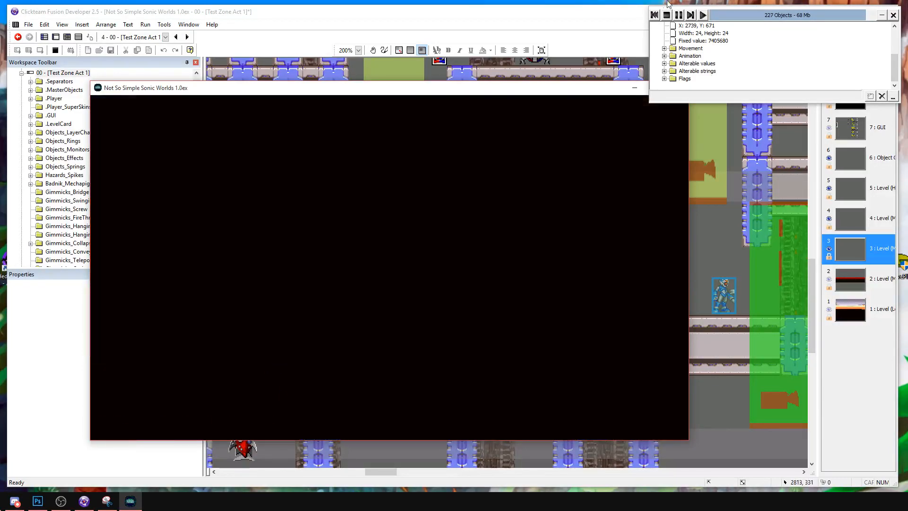
click(666, 16)
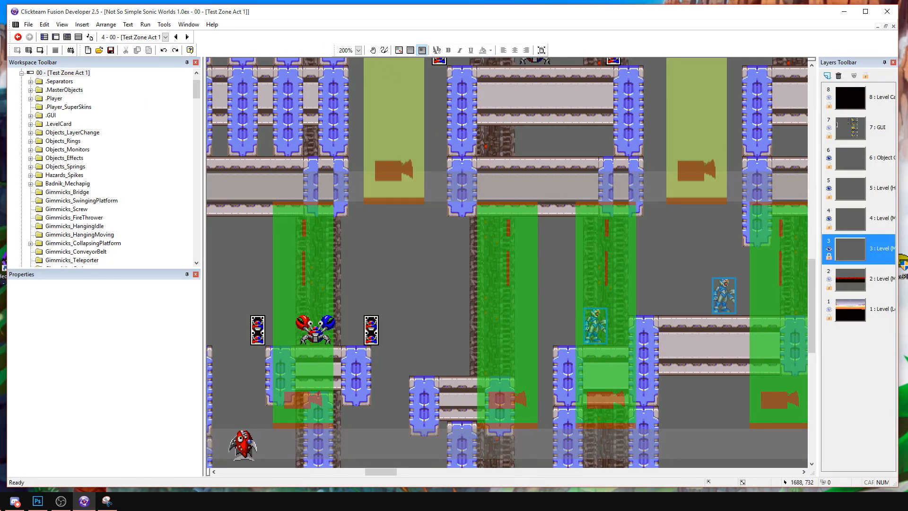
key(alt+Tab)
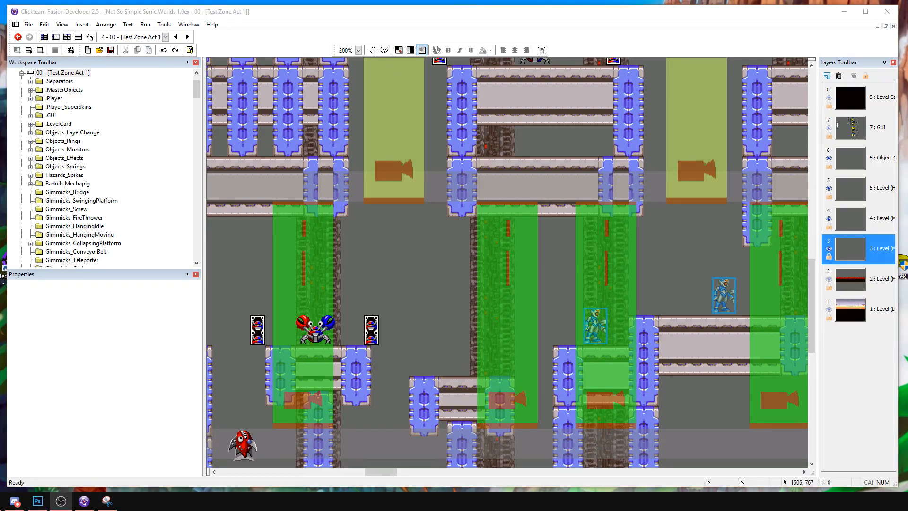